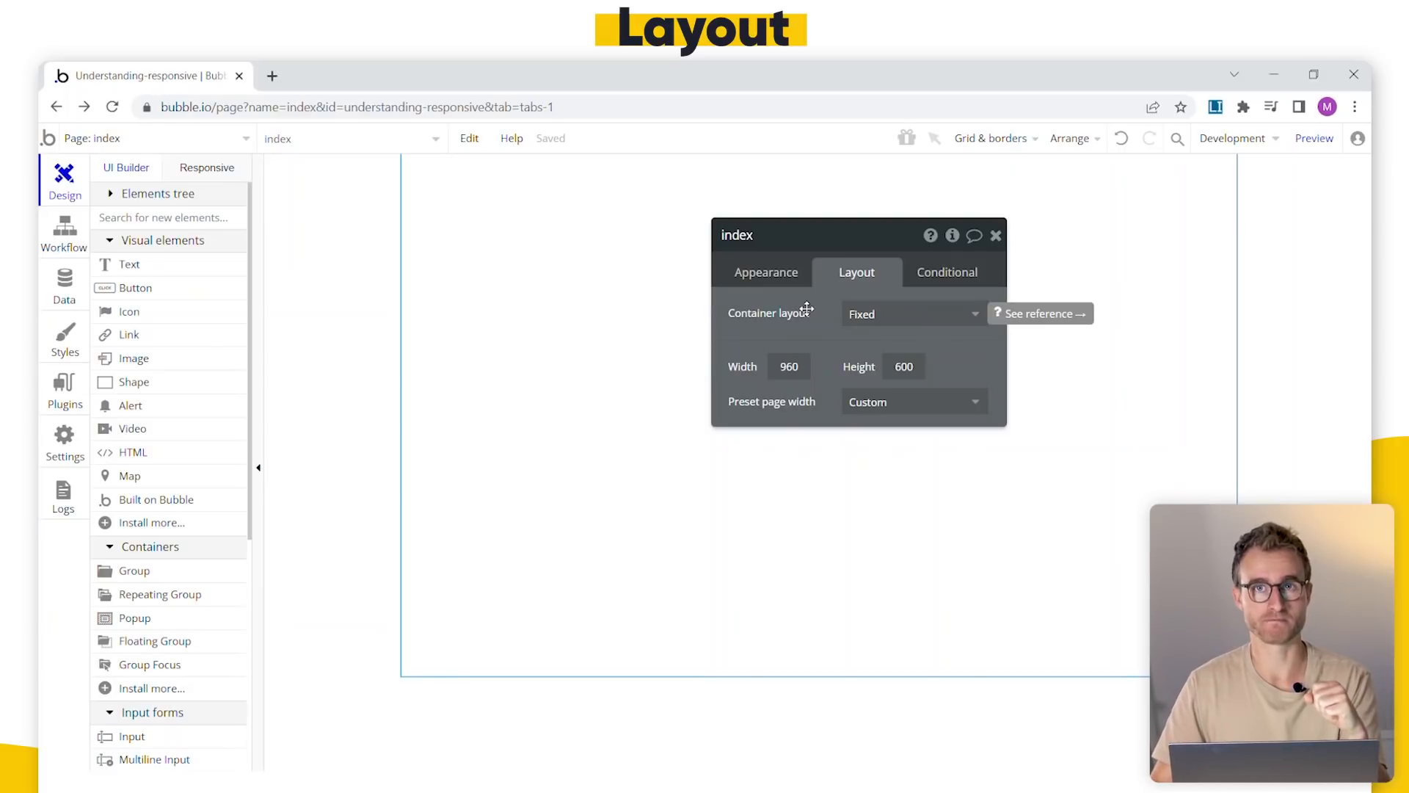
{"action": "left_click_drag", "start_coordinate": [795, 325], "coordinate": [1014, 370]}
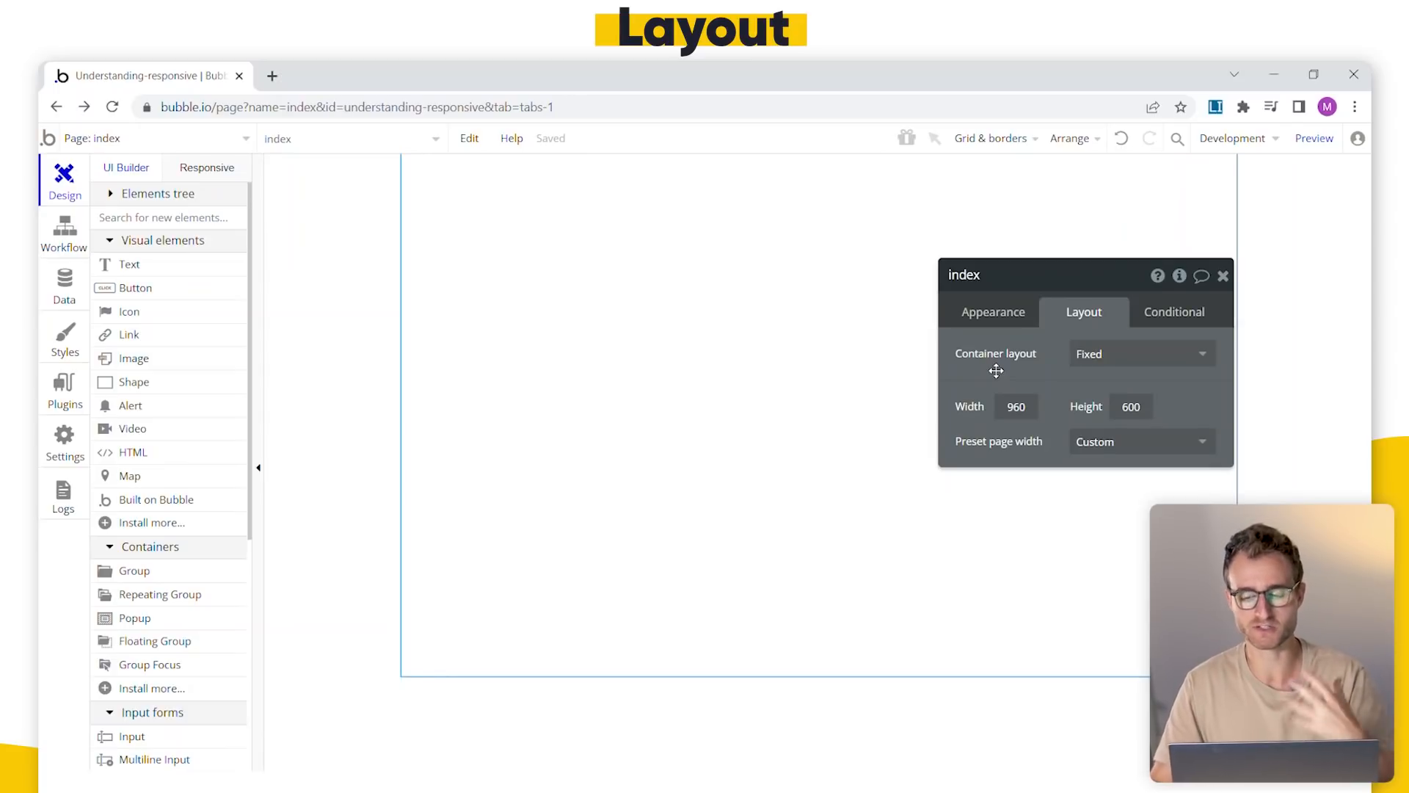
{"action": "left_click_drag", "start_coordinate": [994, 368], "coordinate": [841, 299]}
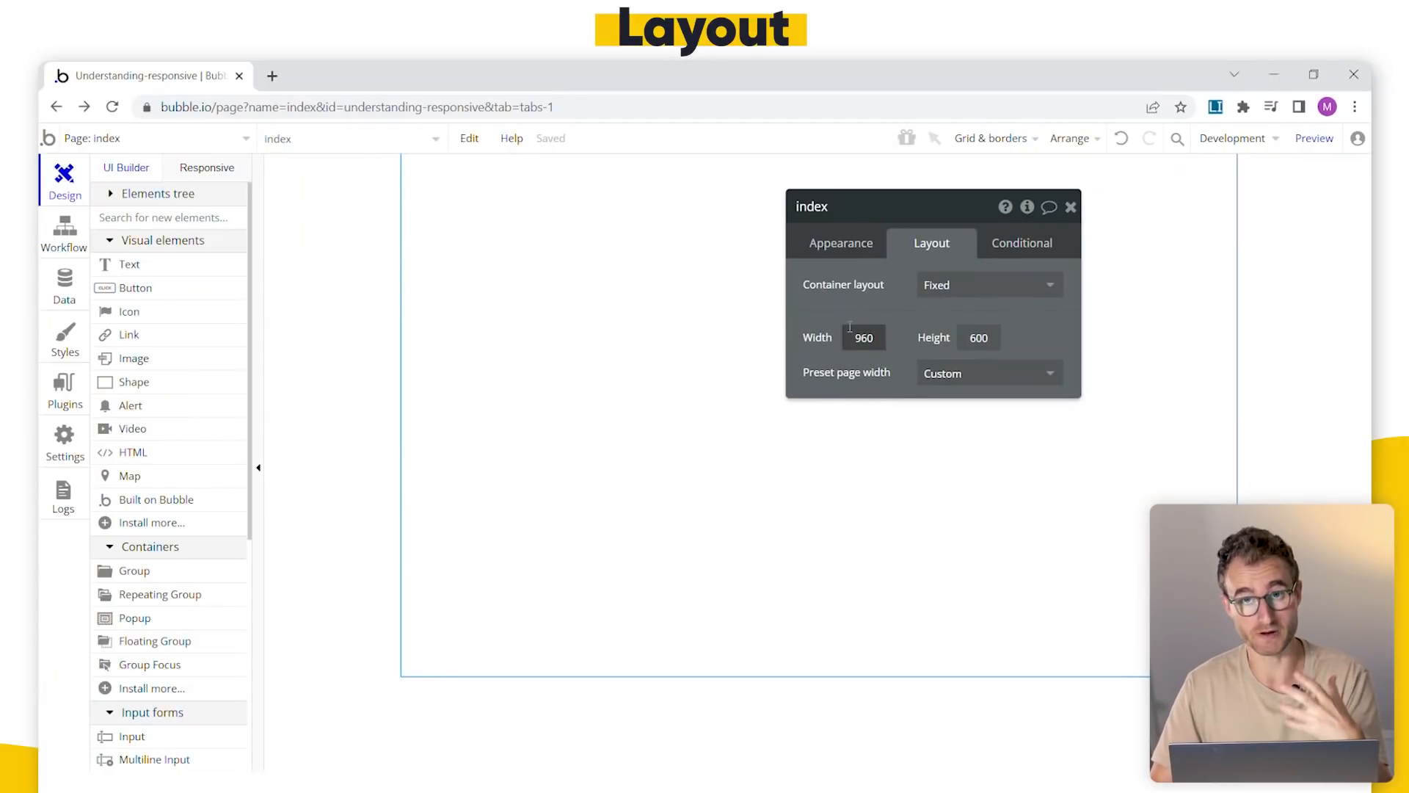
{"action": "mouse_move", "coordinate": [887, 296]}
{"action": "left_mouse_down"}
{"action": "mouse_move", "coordinate": [798, 294]}
{"action": "mouse_move", "coordinate": [877, 281]}
{"action": "left_mouse_up"}
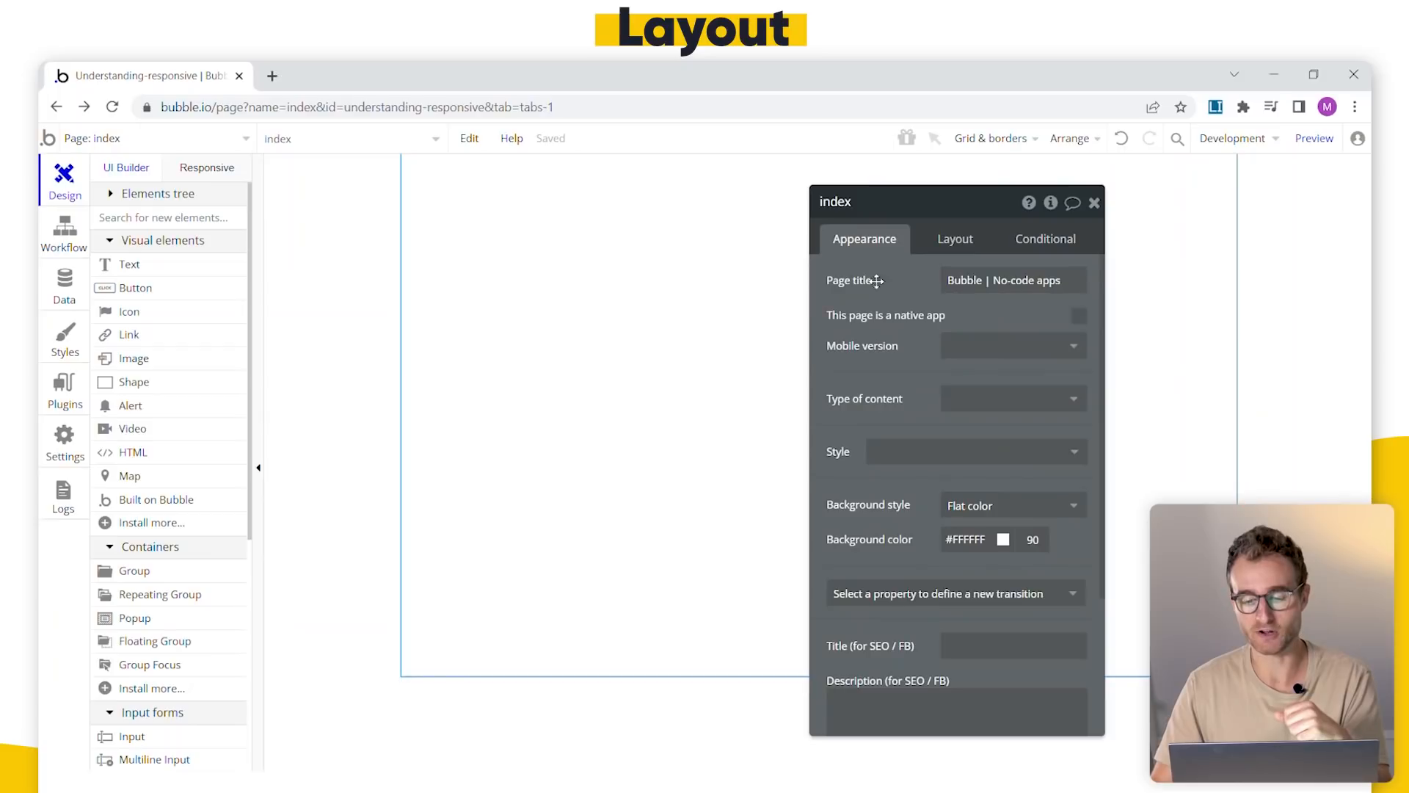
{"action": "left_click", "coordinate": [956, 239]}
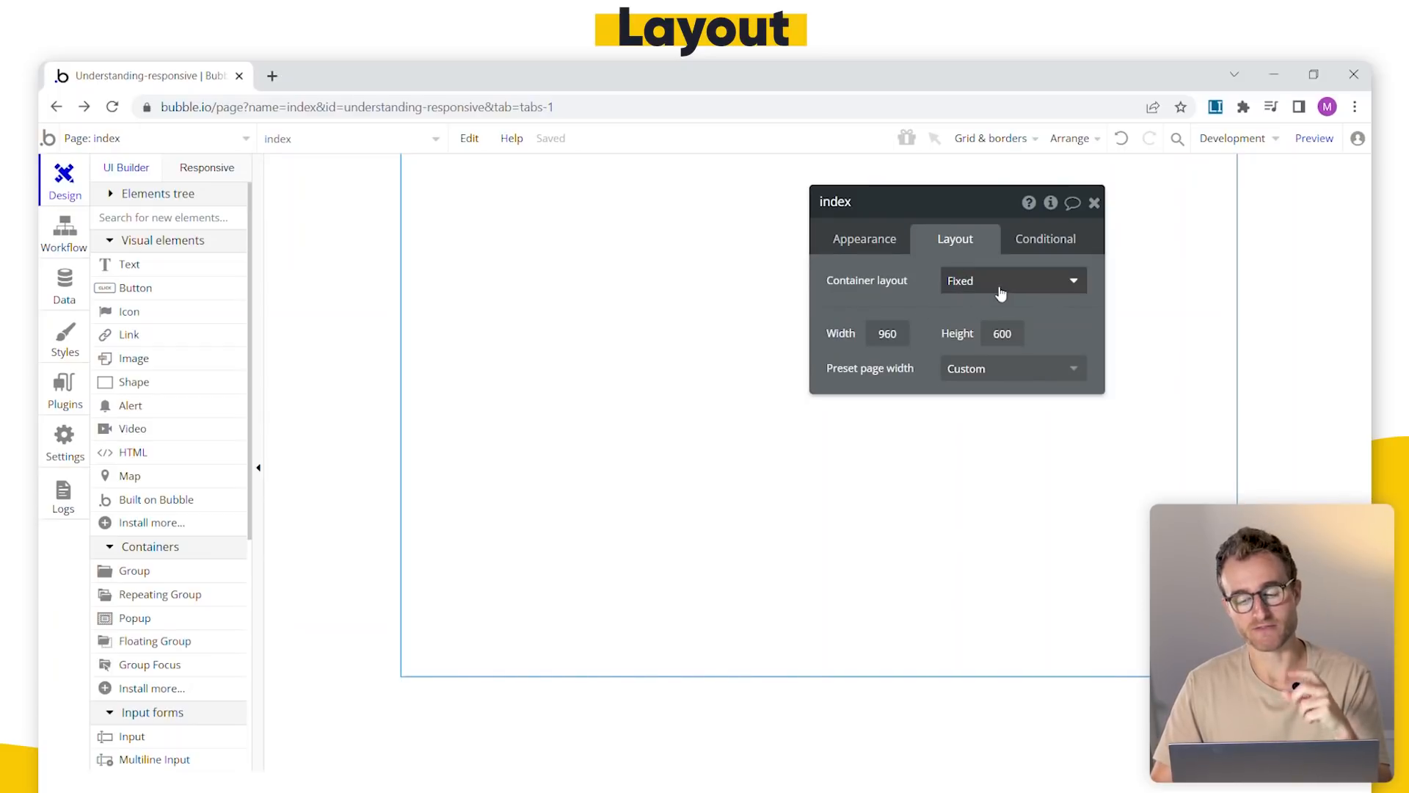
- Draw a group about 297 px wide and 235 px high in the upper middle of the index page
{"action": "left_click_drag", "start_coordinate": [915, 279], "coordinate": [1104, 304]}
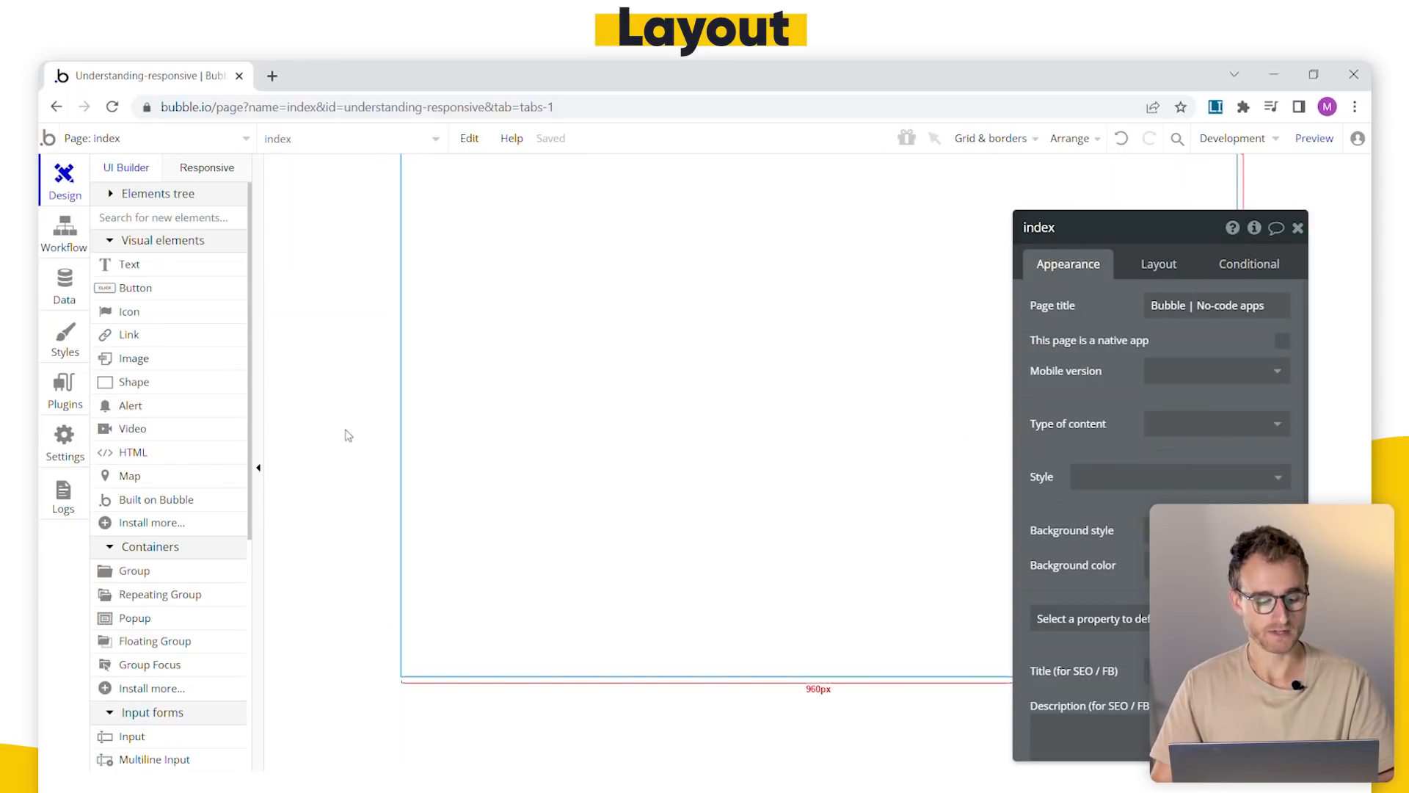
{"action": "left_click", "coordinate": [175, 572]}
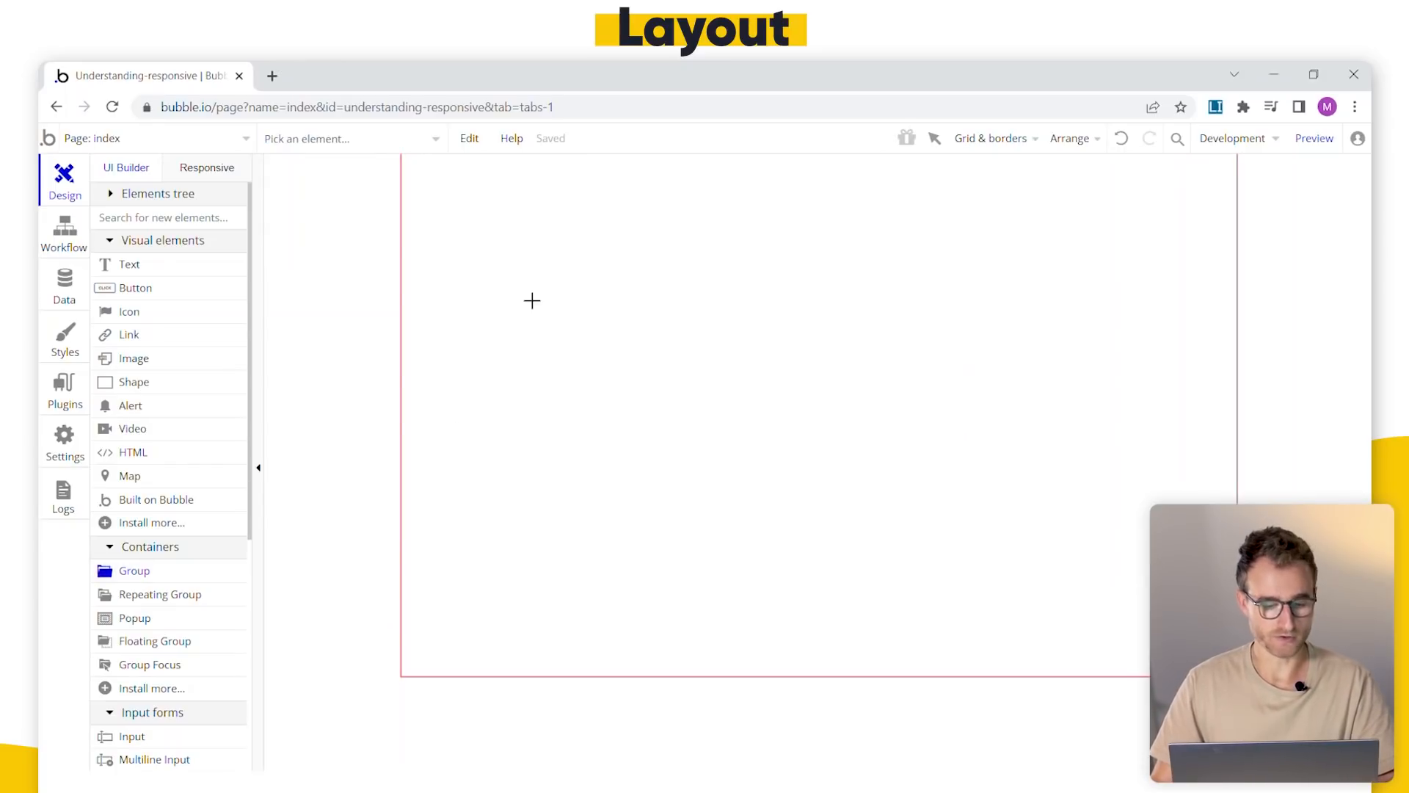
{"action": "mouse_move", "coordinate": [500, 223]}
{"action": "left_mouse_down"}
{"action": "mouse_move", "coordinate": [726, 368]}
{"action": "mouse_move", "coordinate": [764, 423]}
{"action": "mouse_move", "coordinate": [921, 421]}
{"action": "mouse_move", "coordinate": [745, 481]}
{"action": "mouse_move", "coordinate": [648, 359]}
{"action": "mouse_move", "coordinate": [850, 333]}
{"action": "mouse_move", "coordinate": [720, 400]}
{"action": "mouse_move", "coordinate": [579, 302]}
{"action": "mouse_move", "coordinate": [670, 497]}
{"action": "mouse_move", "coordinate": [813, 494]}
{"action": "mouse_move", "coordinate": [849, 375]}
{"action": "mouse_move", "coordinate": [869, 359]}
{"action": "left_mouse_up"}
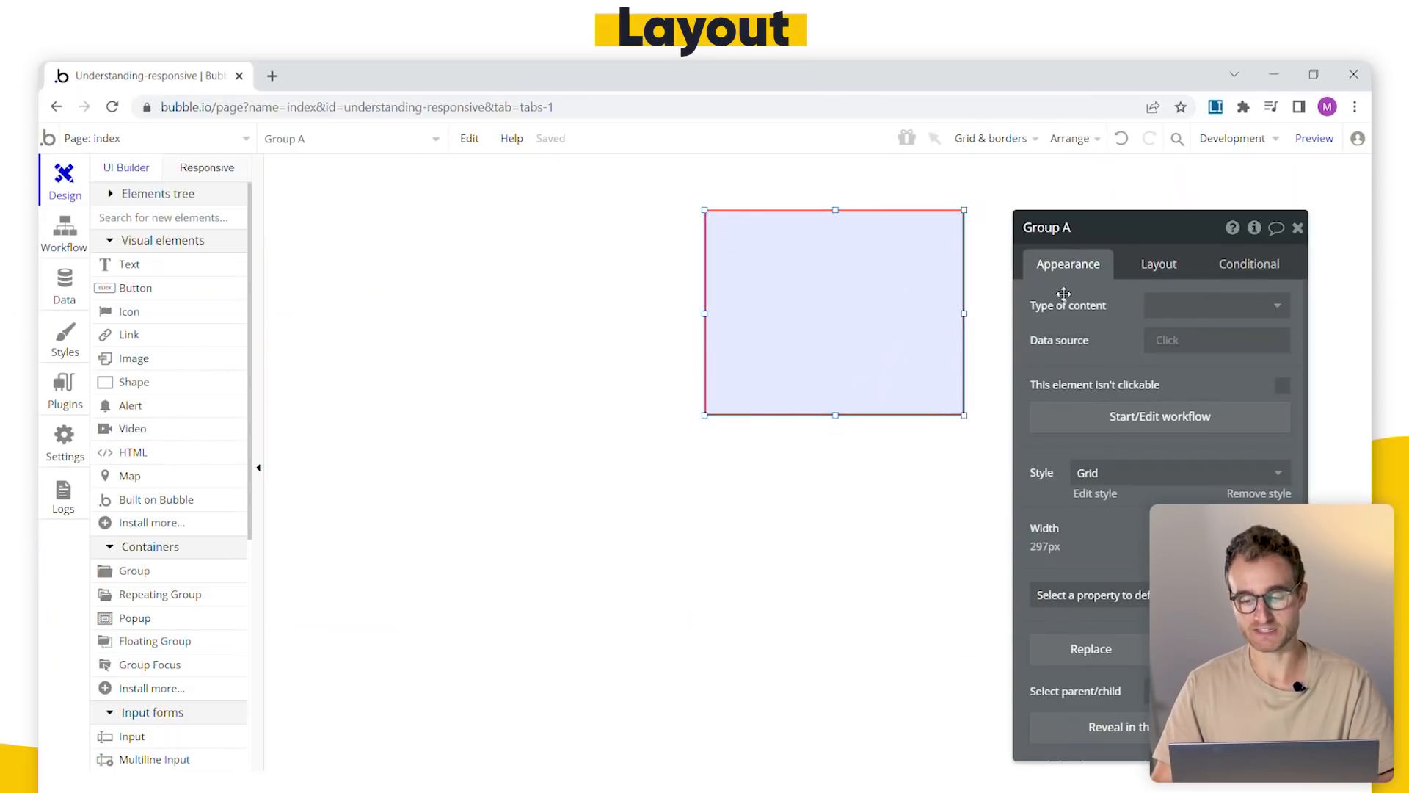
- Open the index page's layout settings to check its container layout, width and height
{"action": "left_click", "coordinate": [992, 384]}
{"action": "left_click", "coordinate": [1173, 277]}
{"action": "left_click_drag", "start_coordinate": [1063, 352], "coordinate": [1085, 307]}
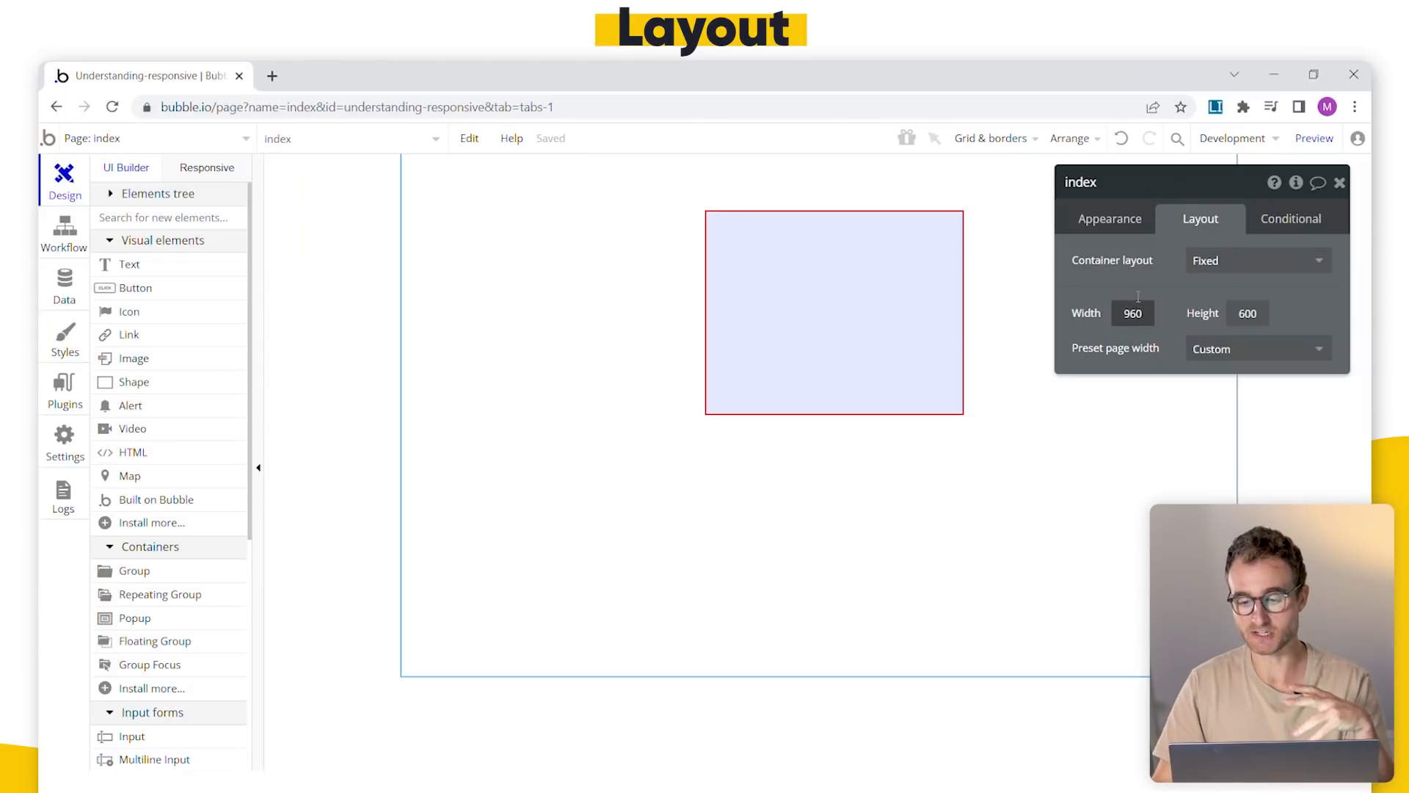
{"action": "left_click_drag", "start_coordinate": [1136, 281], "coordinate": [1079, 266]}
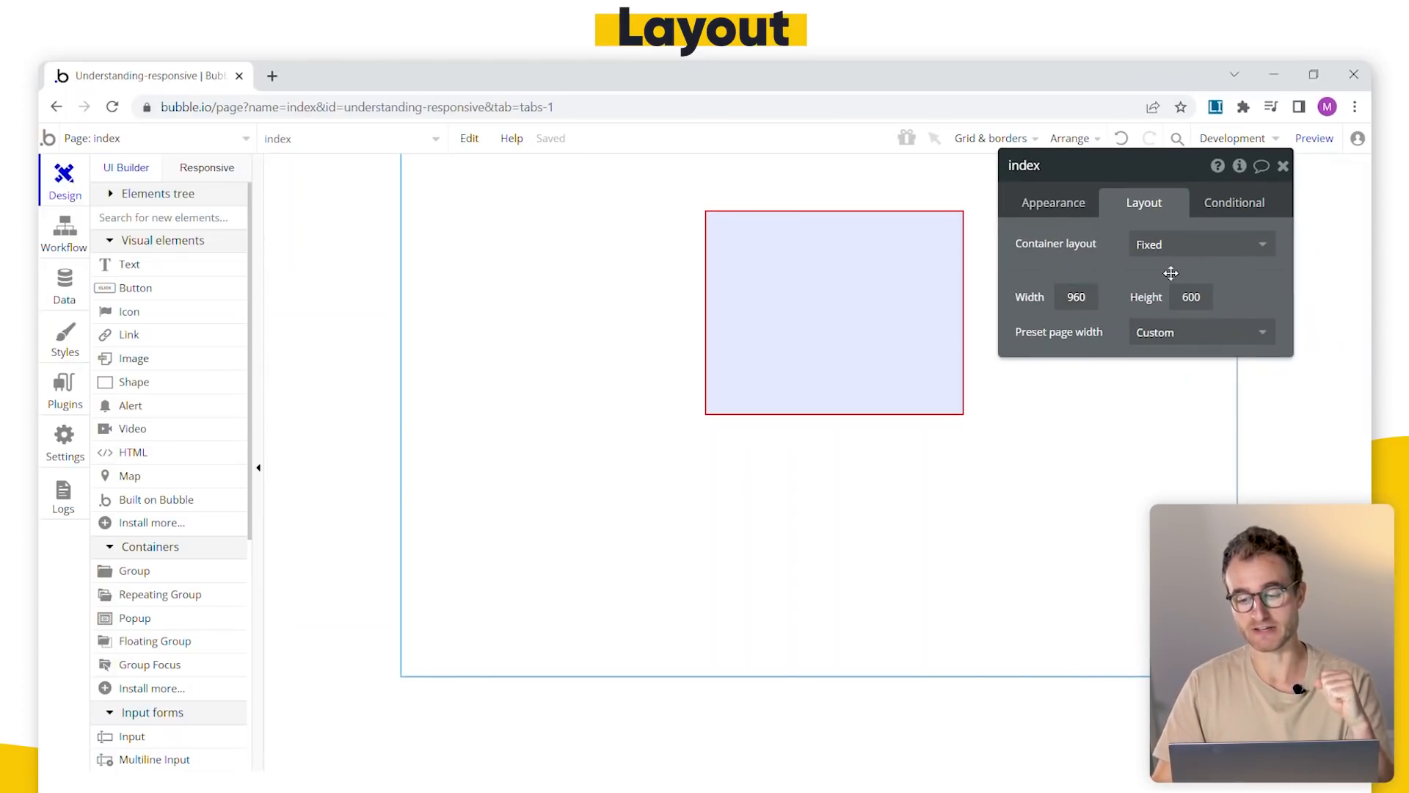
- Set the index page's flat background color to light pink, #FFBDBD
{"action": "left_click", "coordinate": [530, 466]}
{"action": "left_click", "coordinate": [1160, 503]}
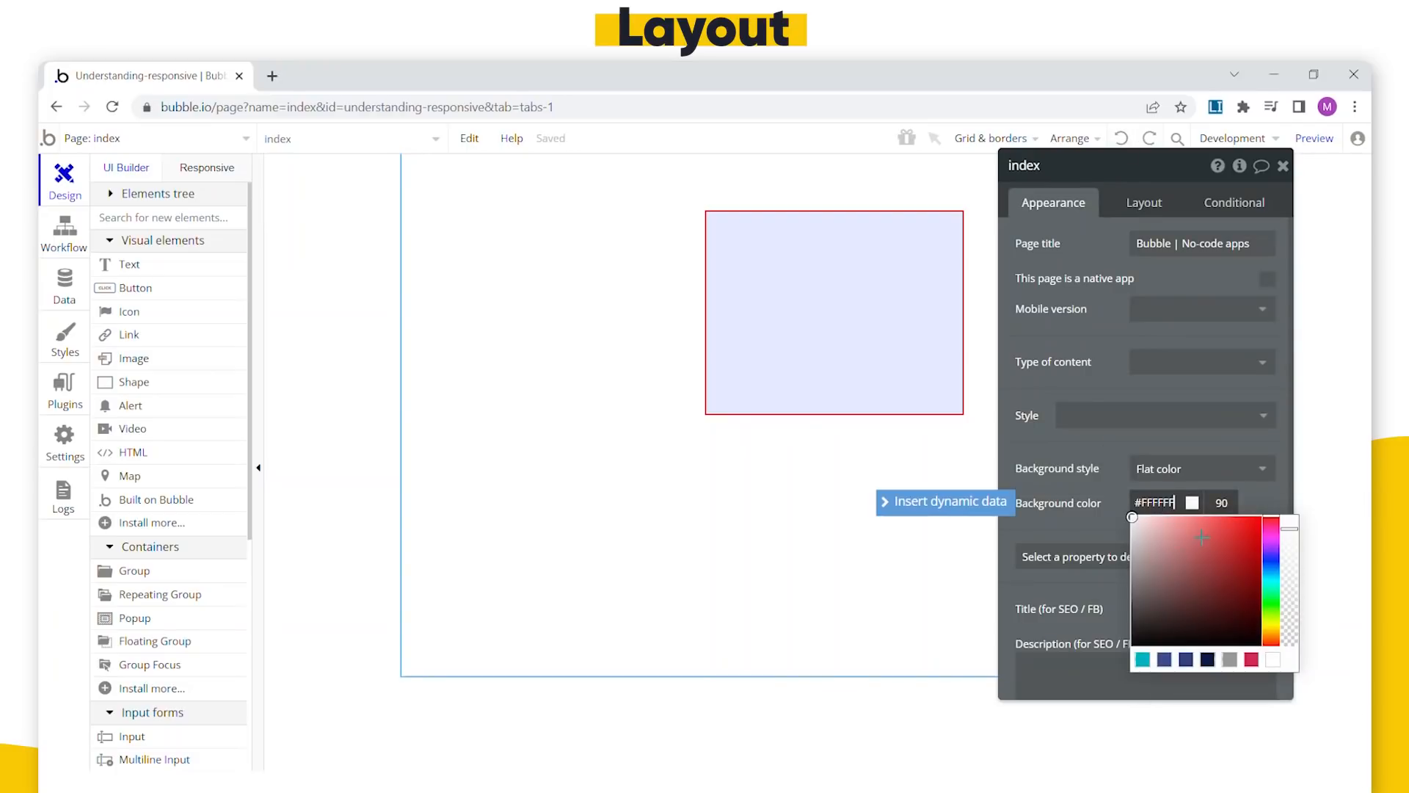
{"action": "key", "text": "BackSpace"}
{"action": "key", "text": "BackSpace"}
{"action": "key", "text": "BackSpace"}
{"action": "key", "text": "BackSpace"}
{"action": "type", "text": "B5B5"}
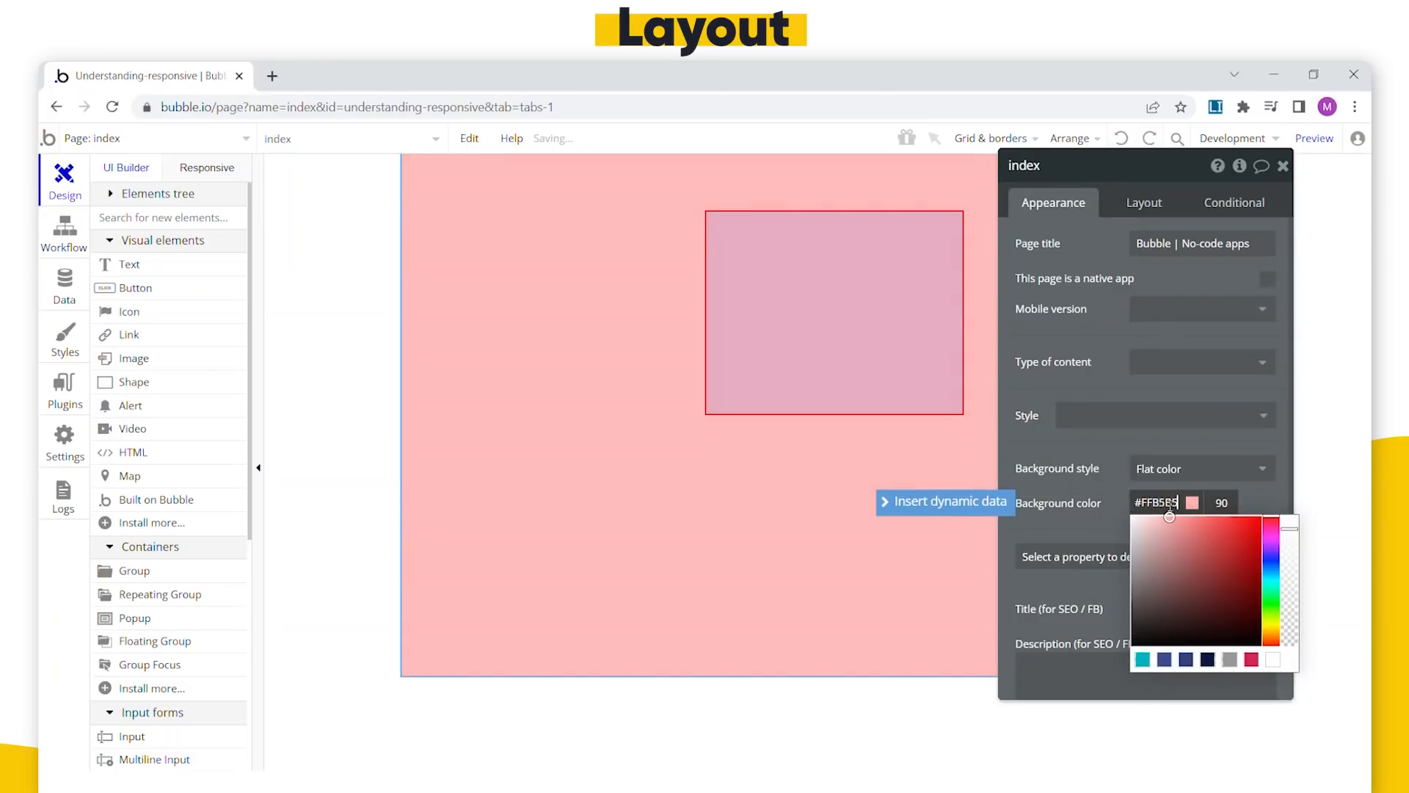
{"action": "left_click", "coordinate": [1165, 515]}
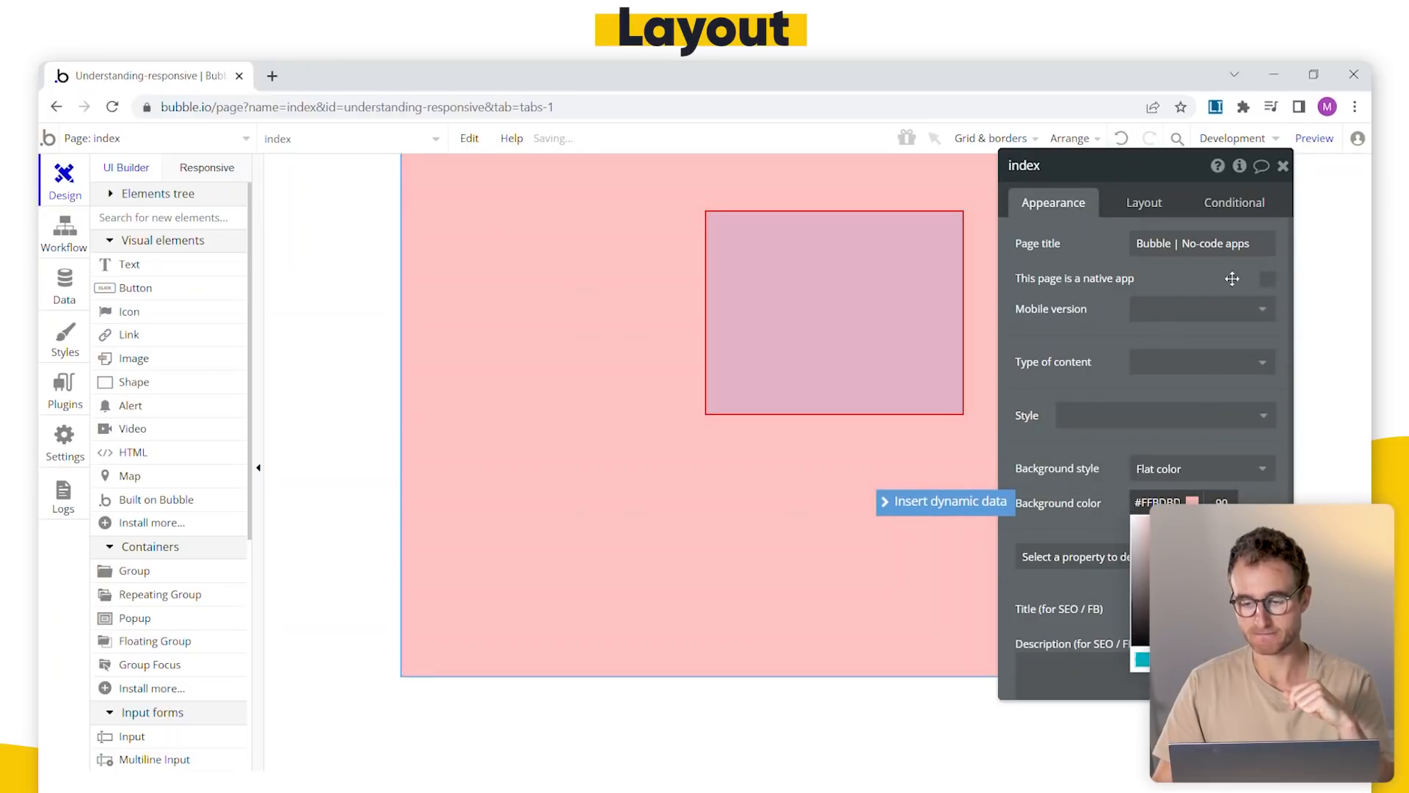
- Preview the index page and check the browser window size on howbigismybrowser.com
{"action": "left_click", "coordinate": [1314, 138]}
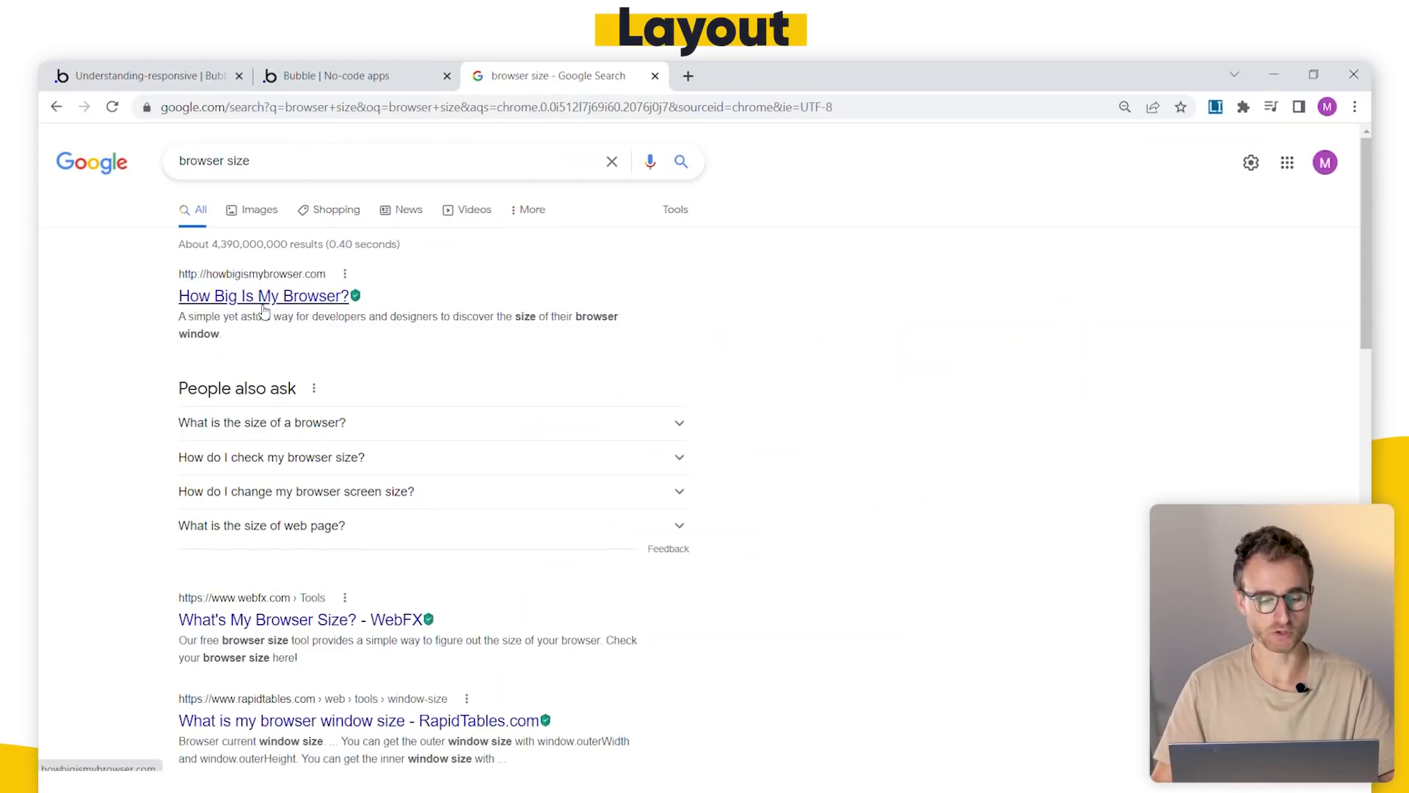
{"action": "left_click", "coordinate": [262, 304]}
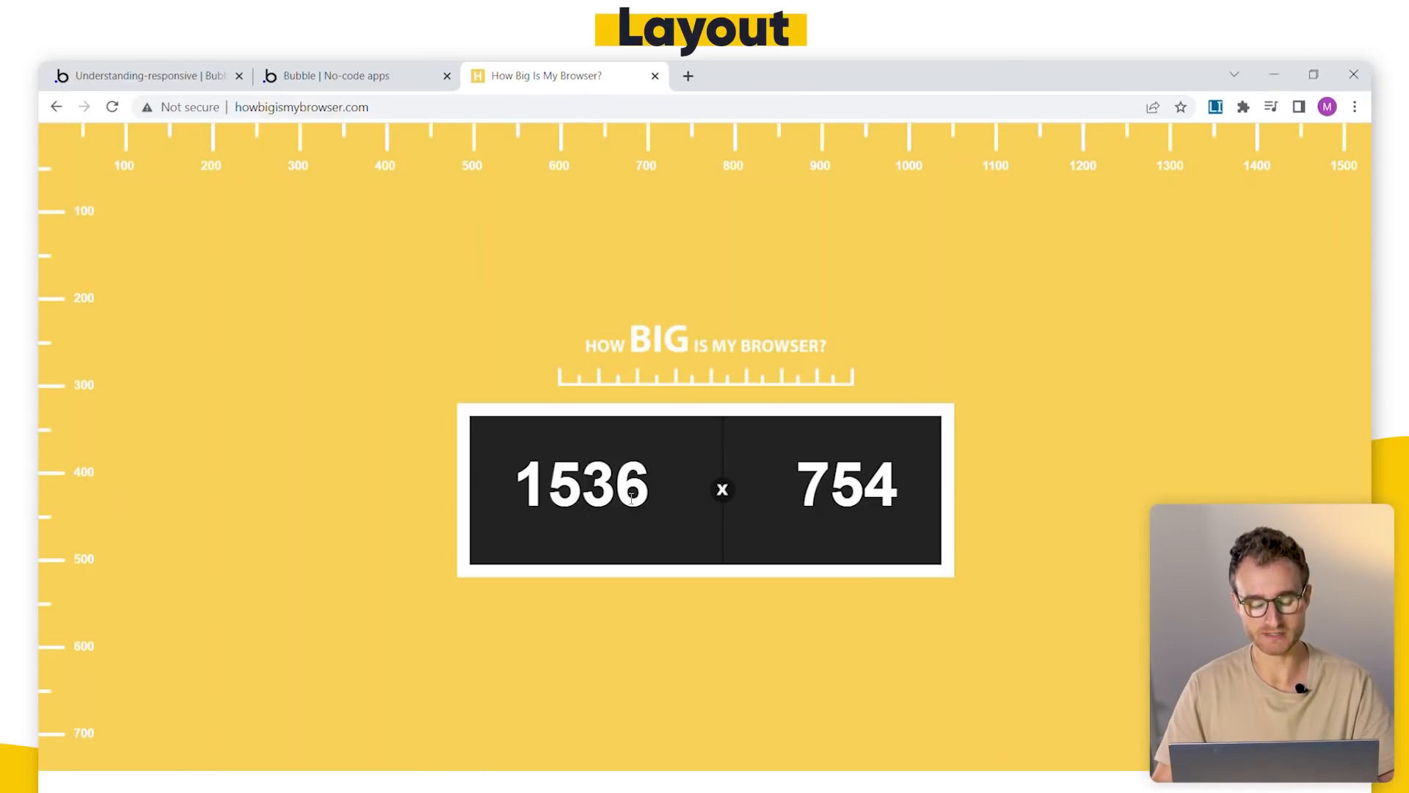
{"action": "left_click_drag", "start_coordinate": [664, 491], "coordinate": [496, 482]}
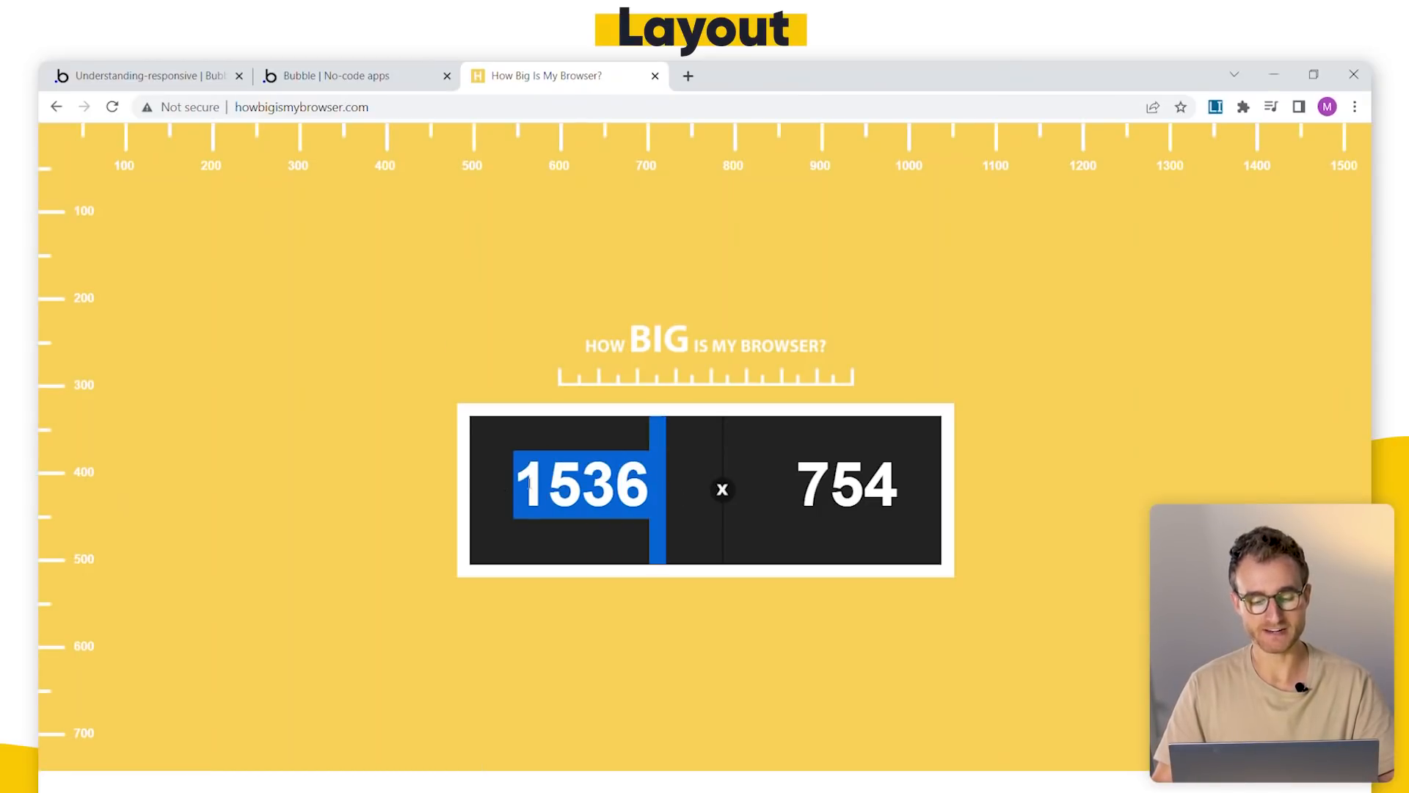
{"action": "left_click", "coordinate": [675, 493]}
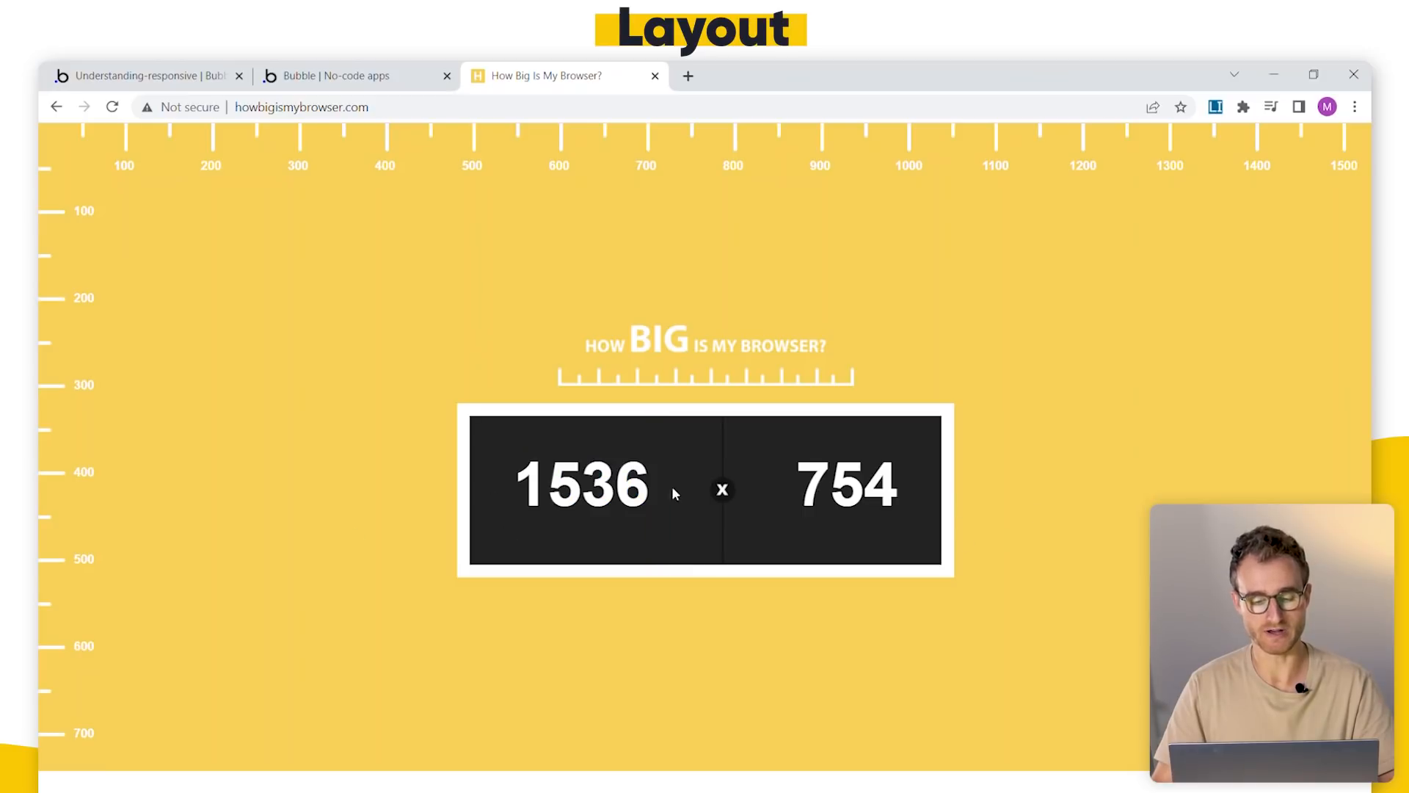
- Compare the index page's fixed width setting and its preview with the browser window size
{"action": "left_click", "coordinate": [221, 73]}
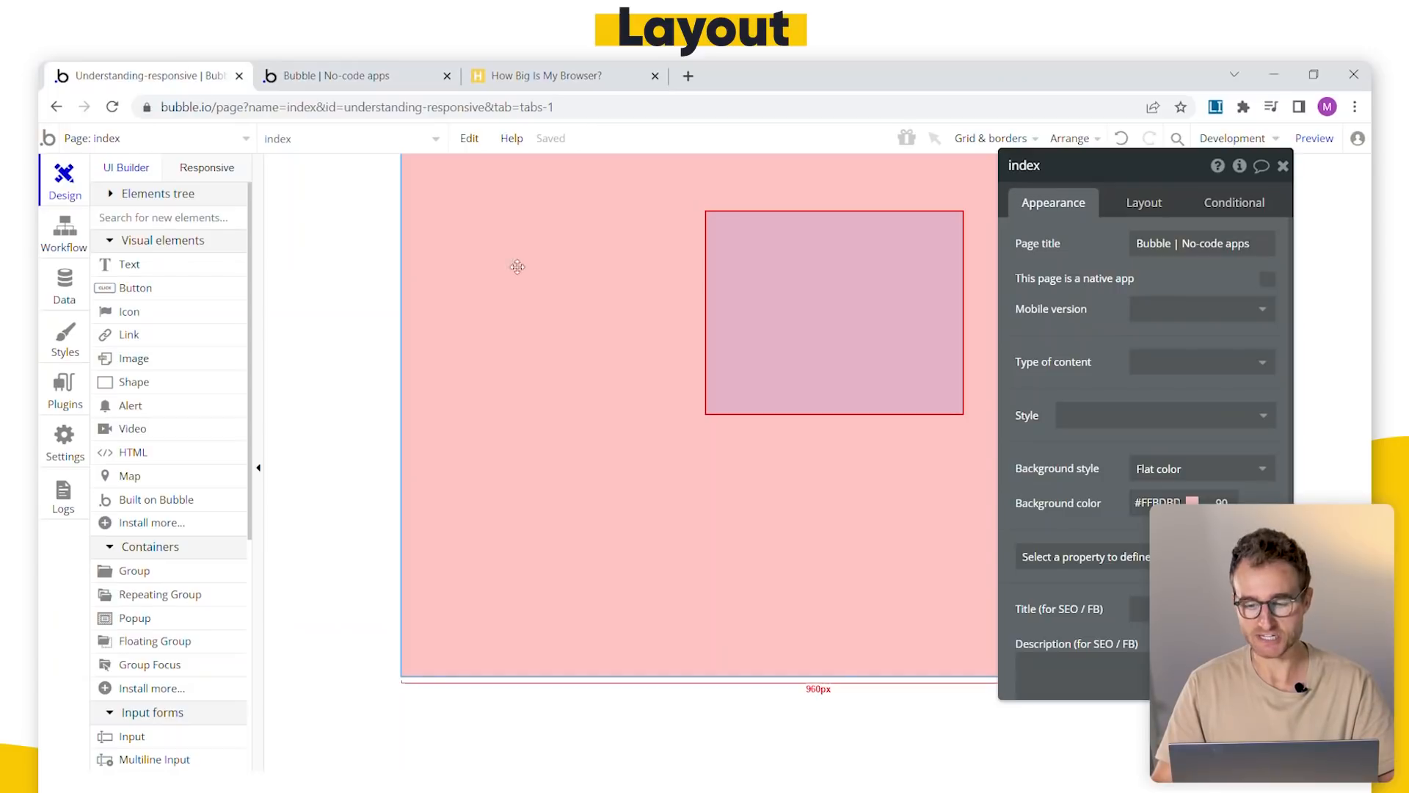
{"action": "left_click", "coordinate": [1123, 208]}
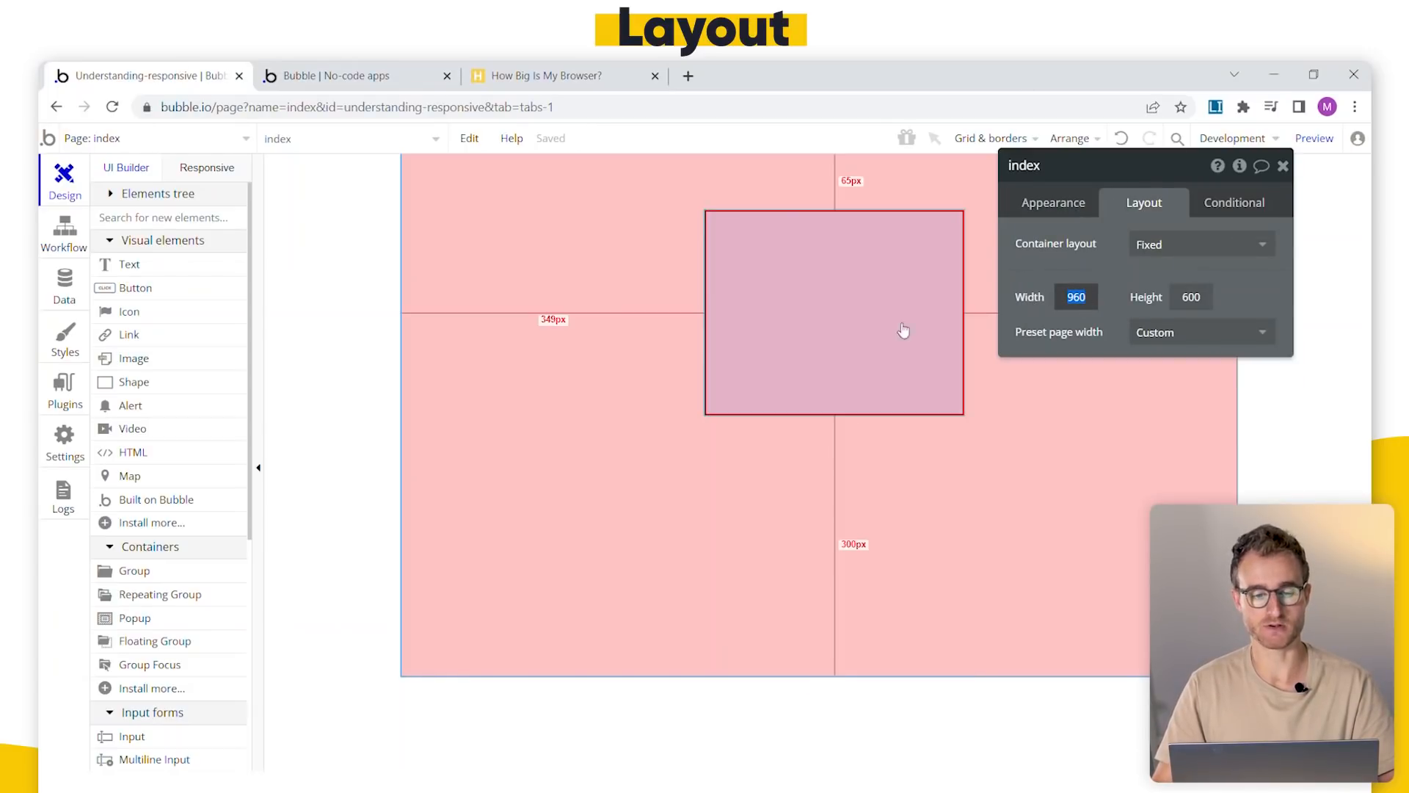
{"action": "left_click", "coordinate": [340, 68]}
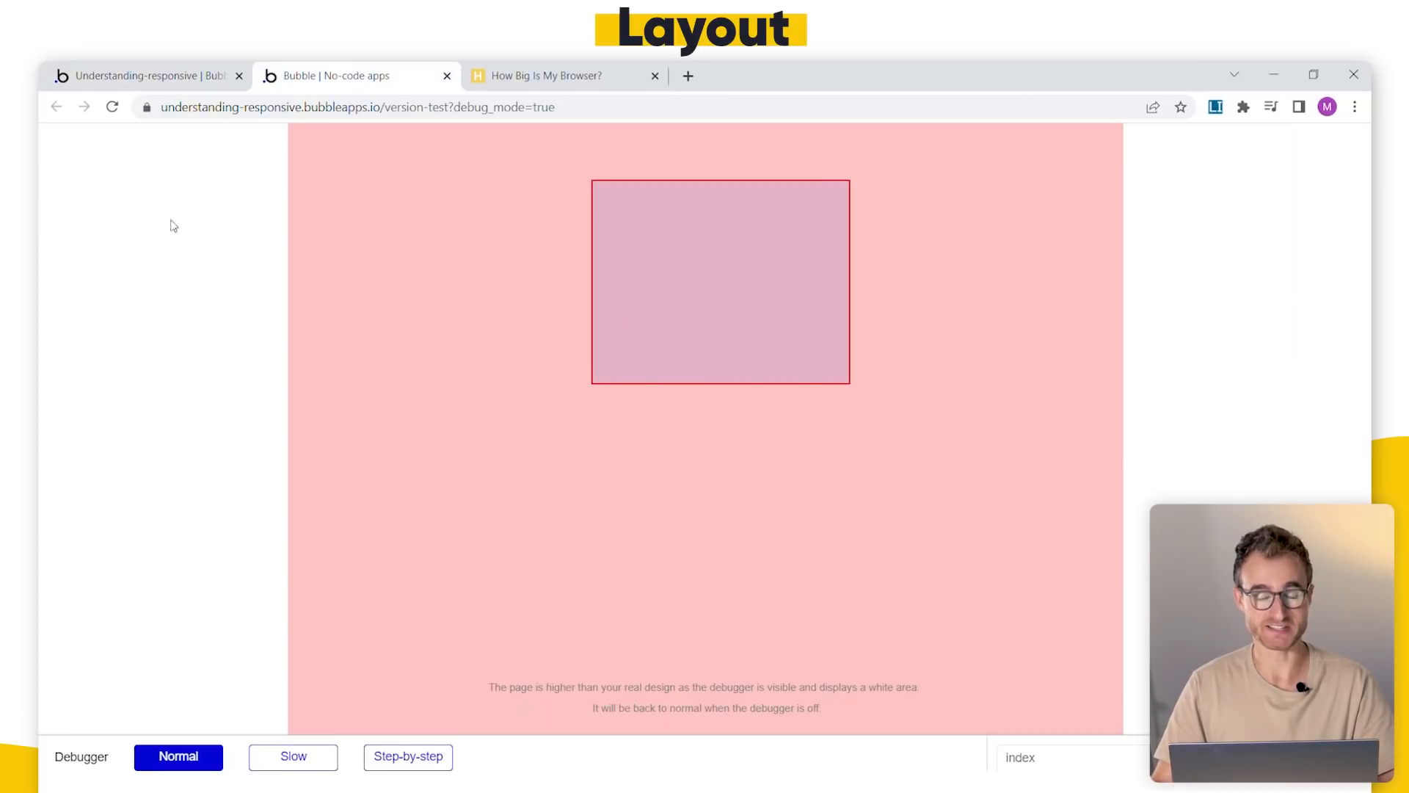
{"action": "left_click", "coordinate": [498, 68]}
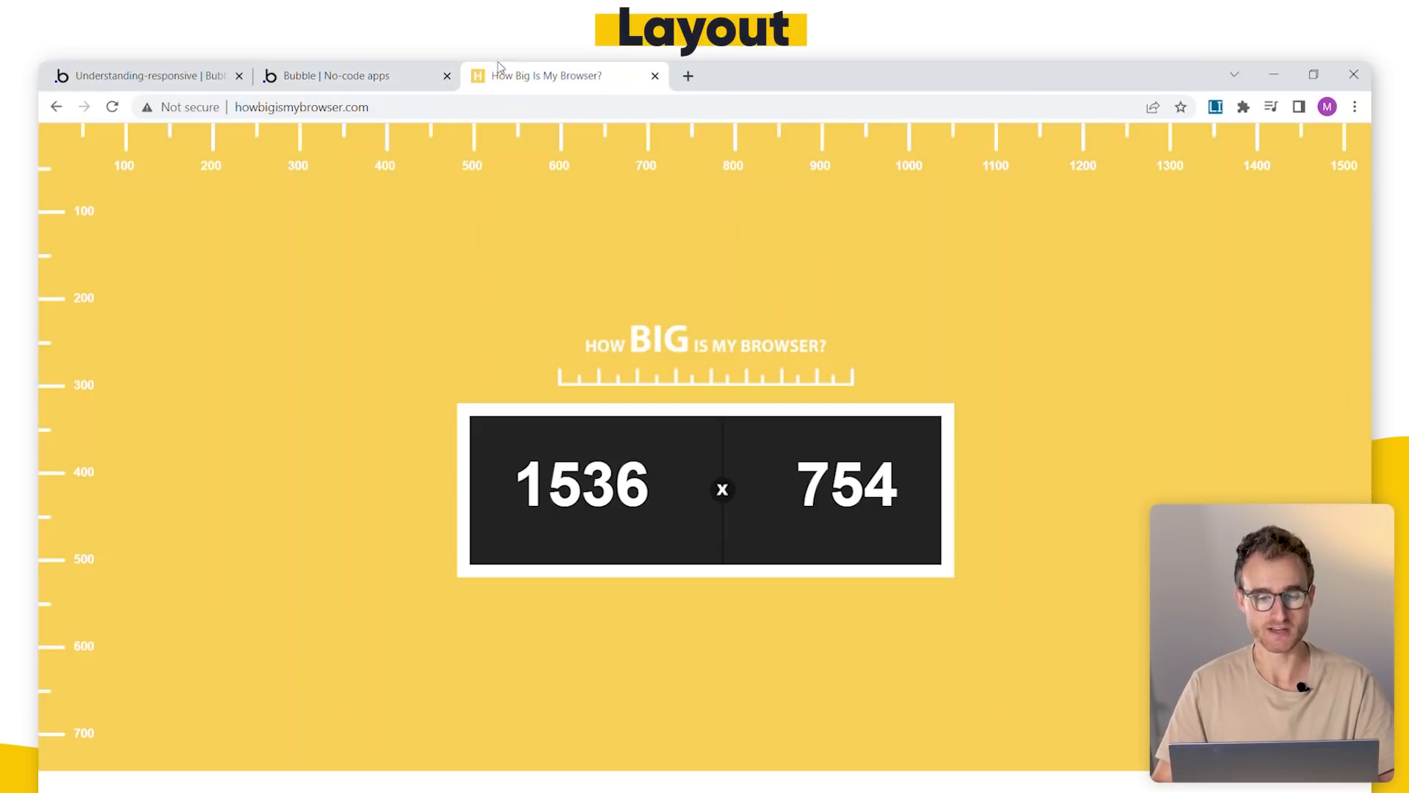
{"action": "left_click", "coordinate": [393, 81]}
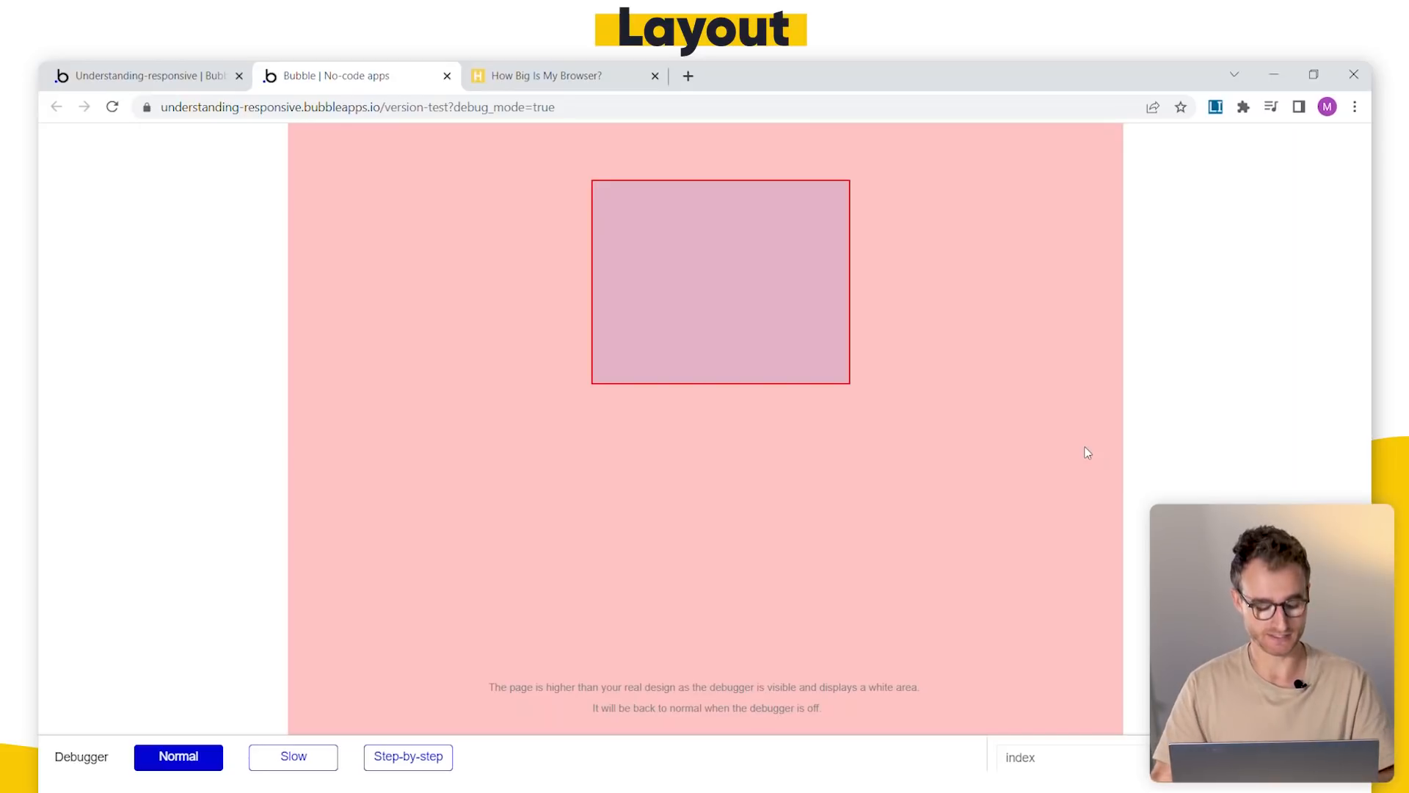
- Shrink and widen the browser window to examine how the fixed-layout preview reacts, and maximize it again
{"action": "left_click", "coordinate": [1314, 74]}
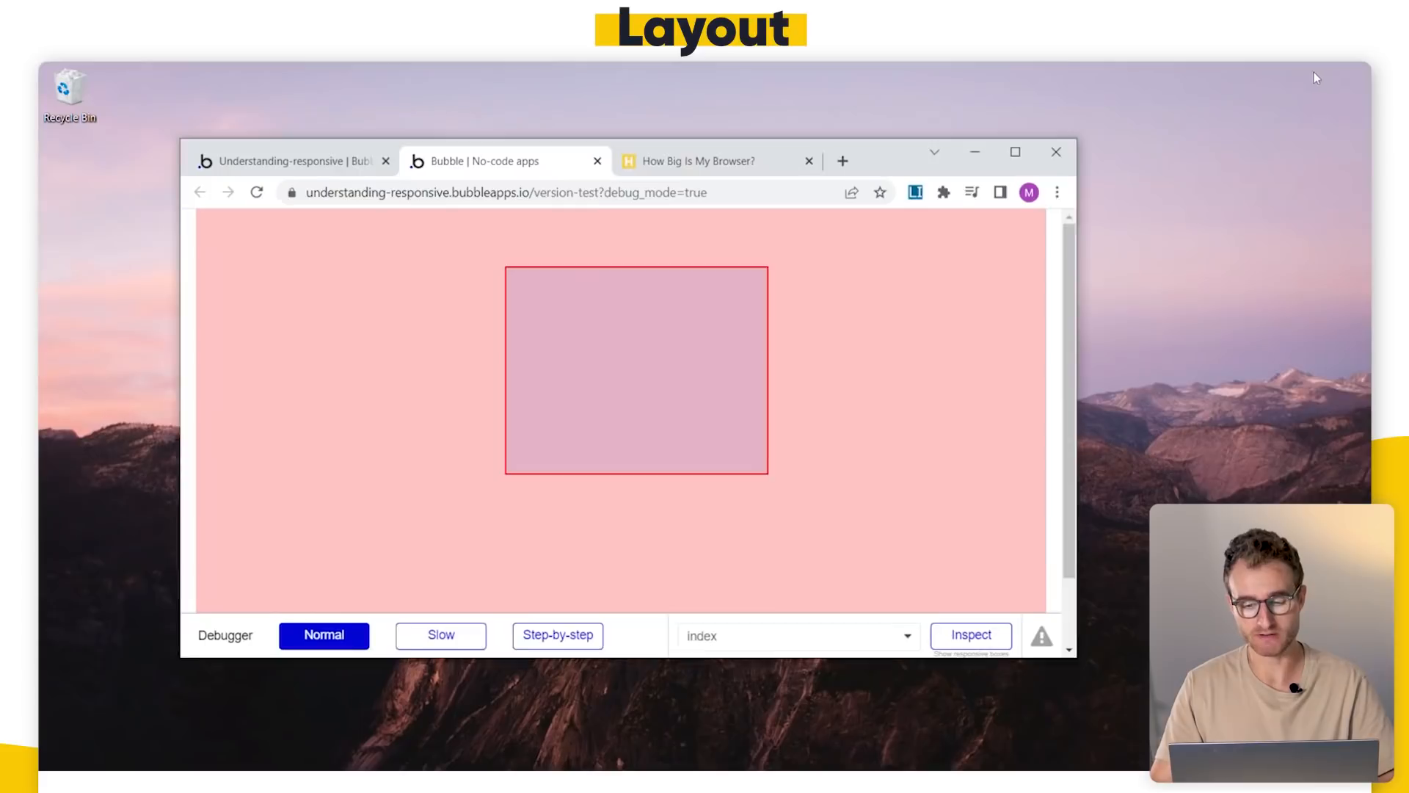
{"action": "left_click_drag", "start_coordinate": [1080, 375], "coordinate": [1226, 402]}
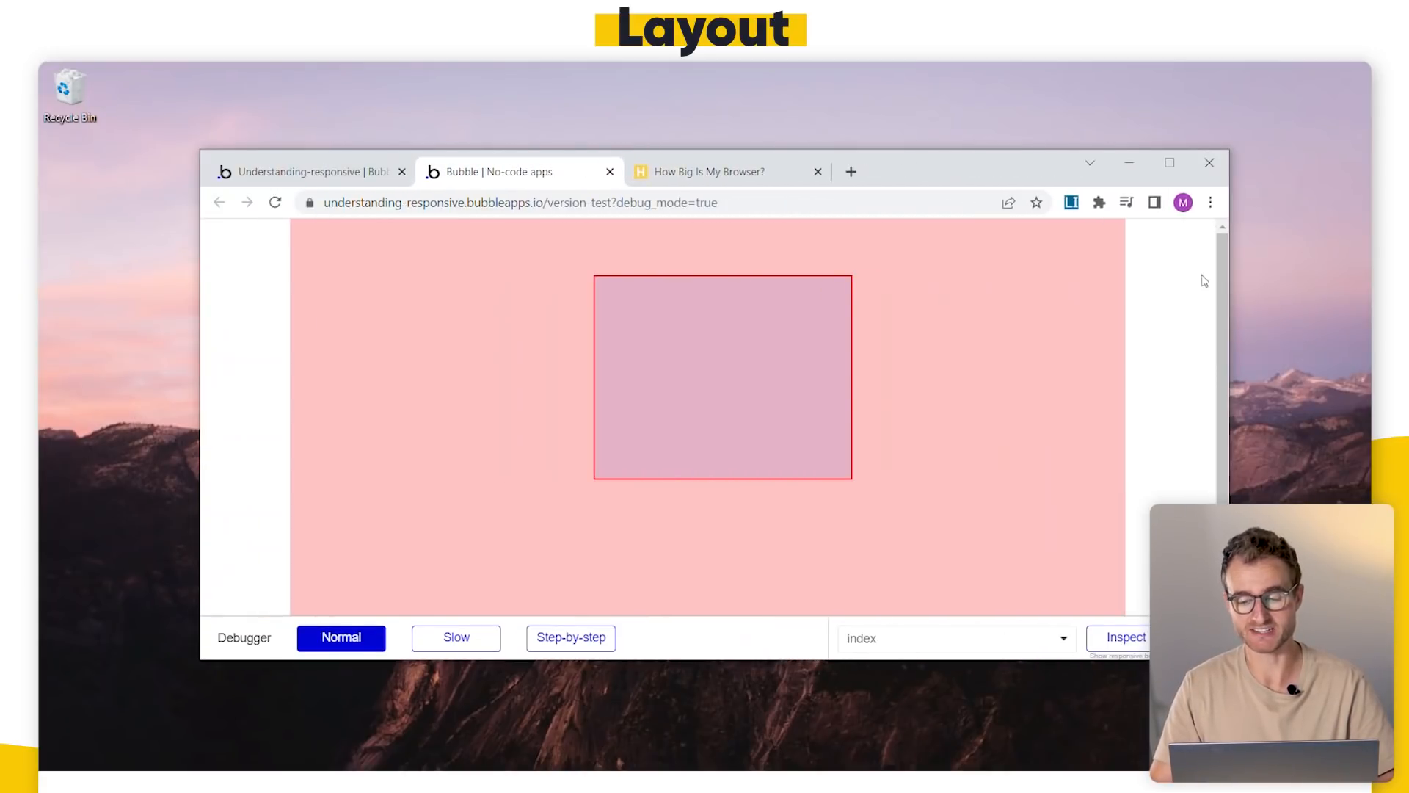
{"action": "left_click", "coordinate": [1170, 162]}
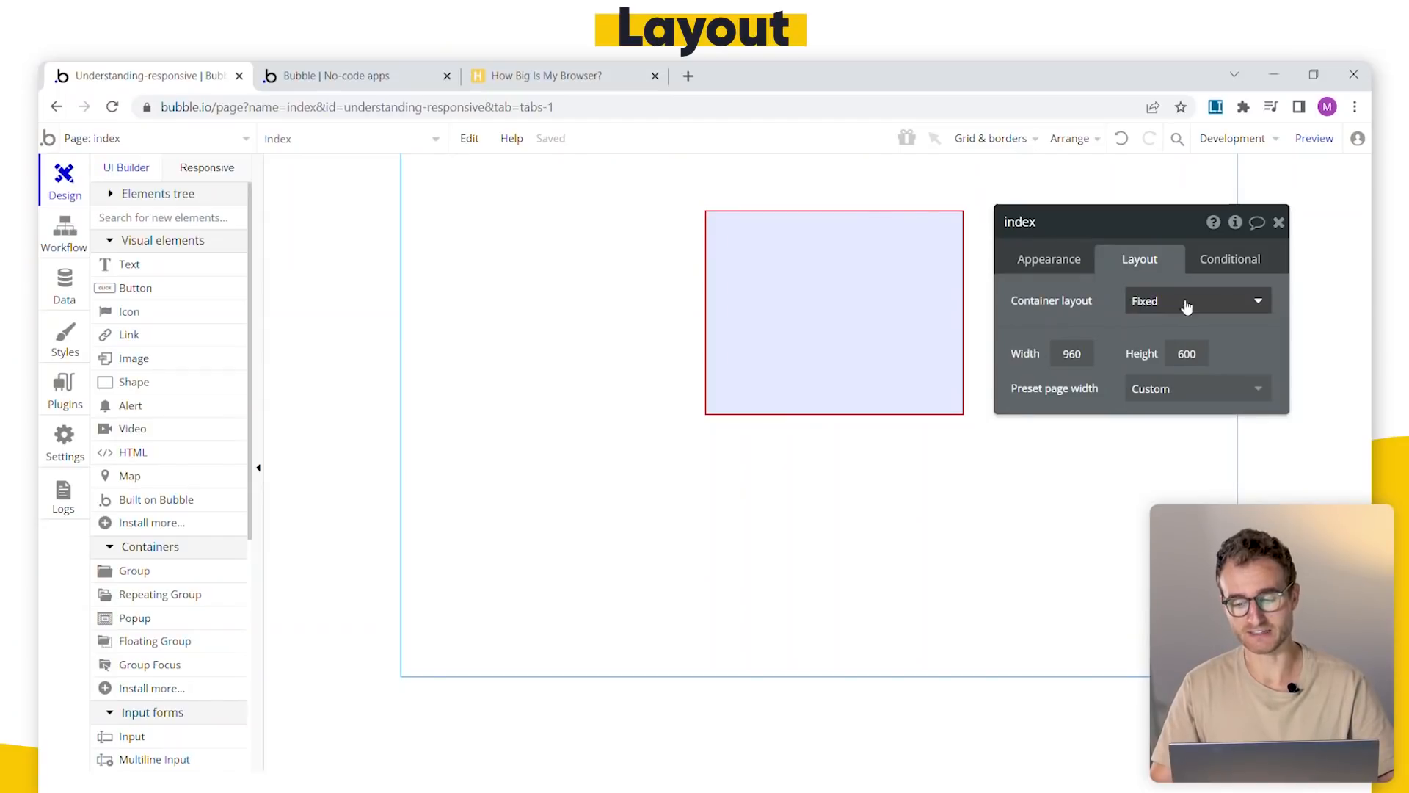
- Set the index page's container layout to Align to parent
{"action": "left_click", "coordinate": [1187, 307]}
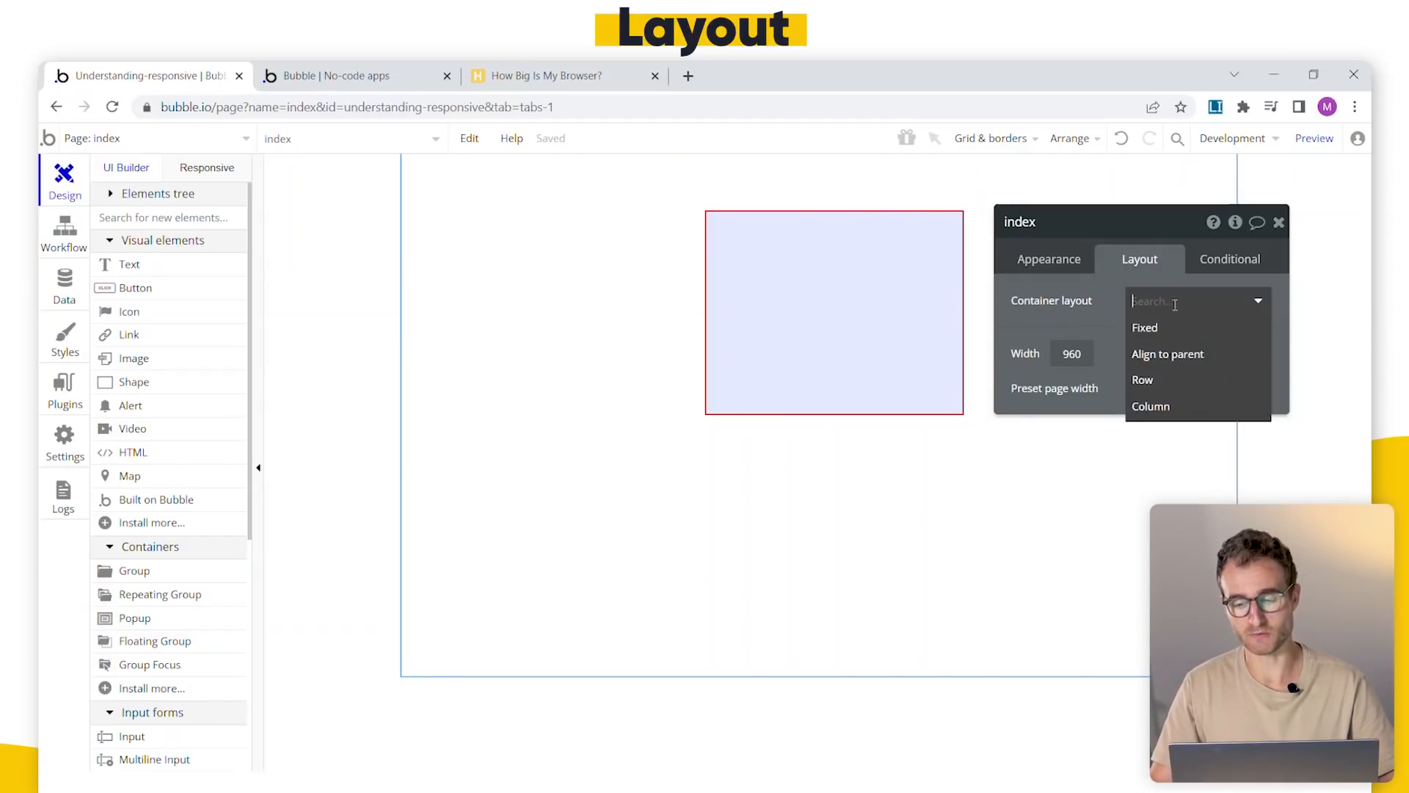
{"action": "left_click", "coordinate": [1210, 365]}
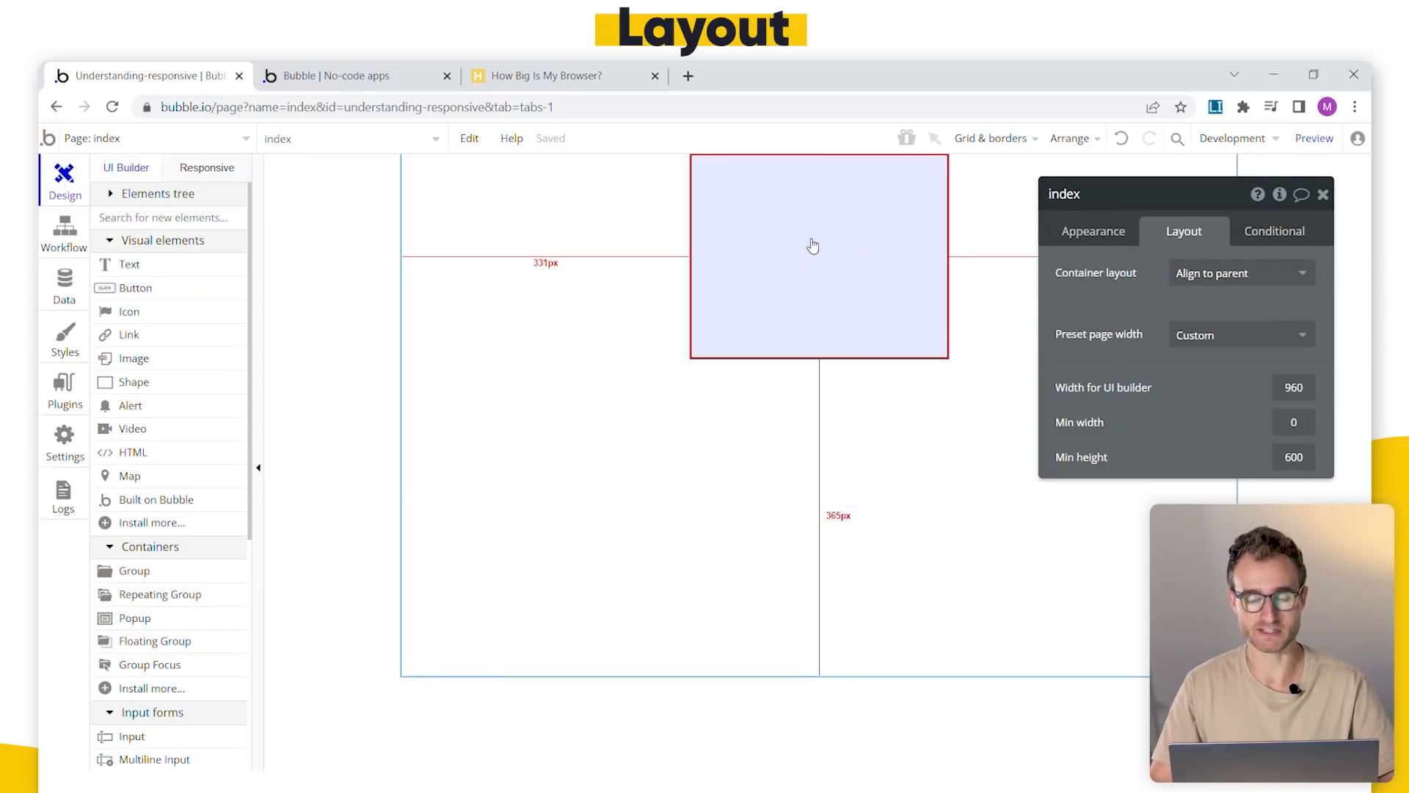
- Try top-left and bottom-left alignment for Group A within the page, and settle on the middle-right position
{"action": "left_click", "coordinate": [111, 193]}
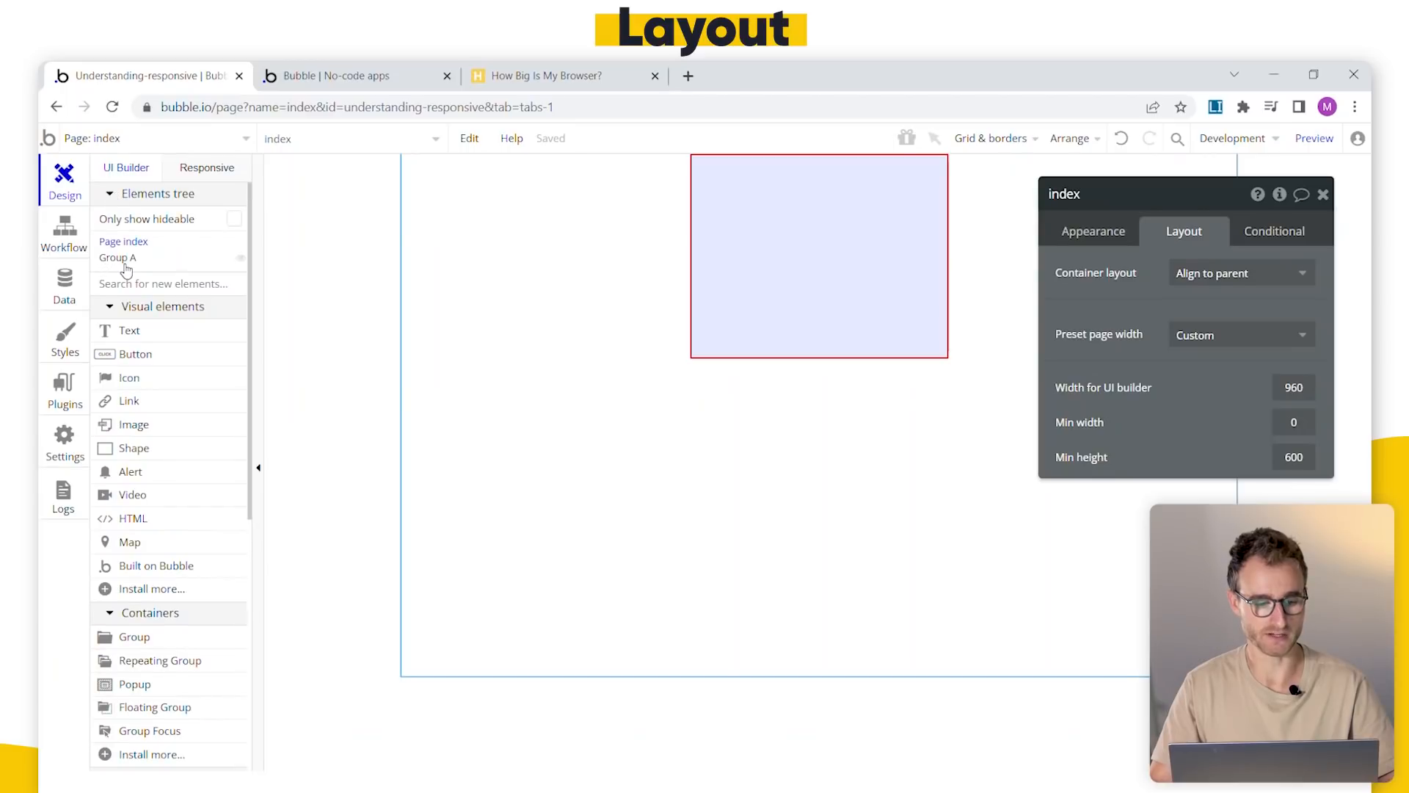
{"action": "left_click", "coordinate": [125, 260]}
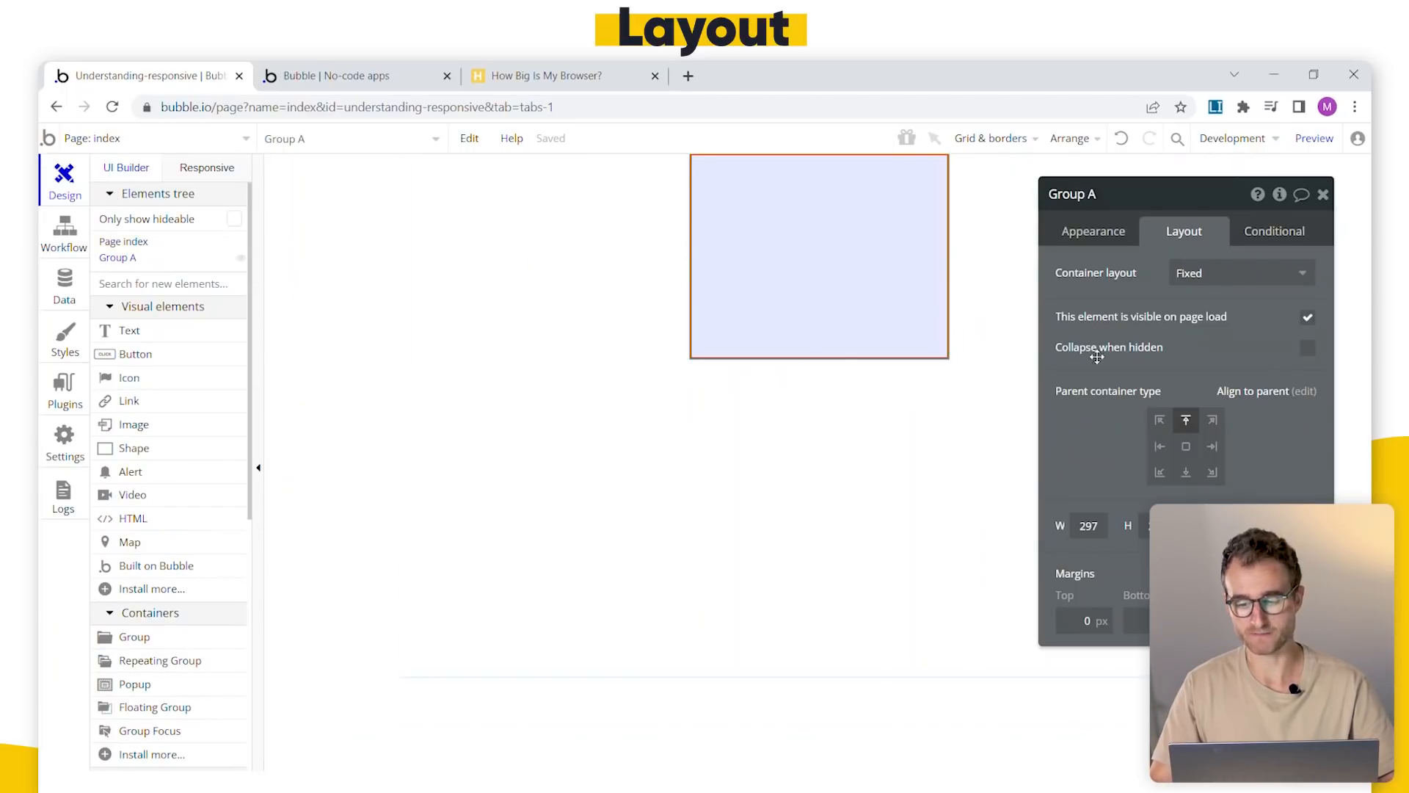
{"action": "left_click_drag", "start_coordinate": [1197, 326], "coordinate": [1189, 288]}
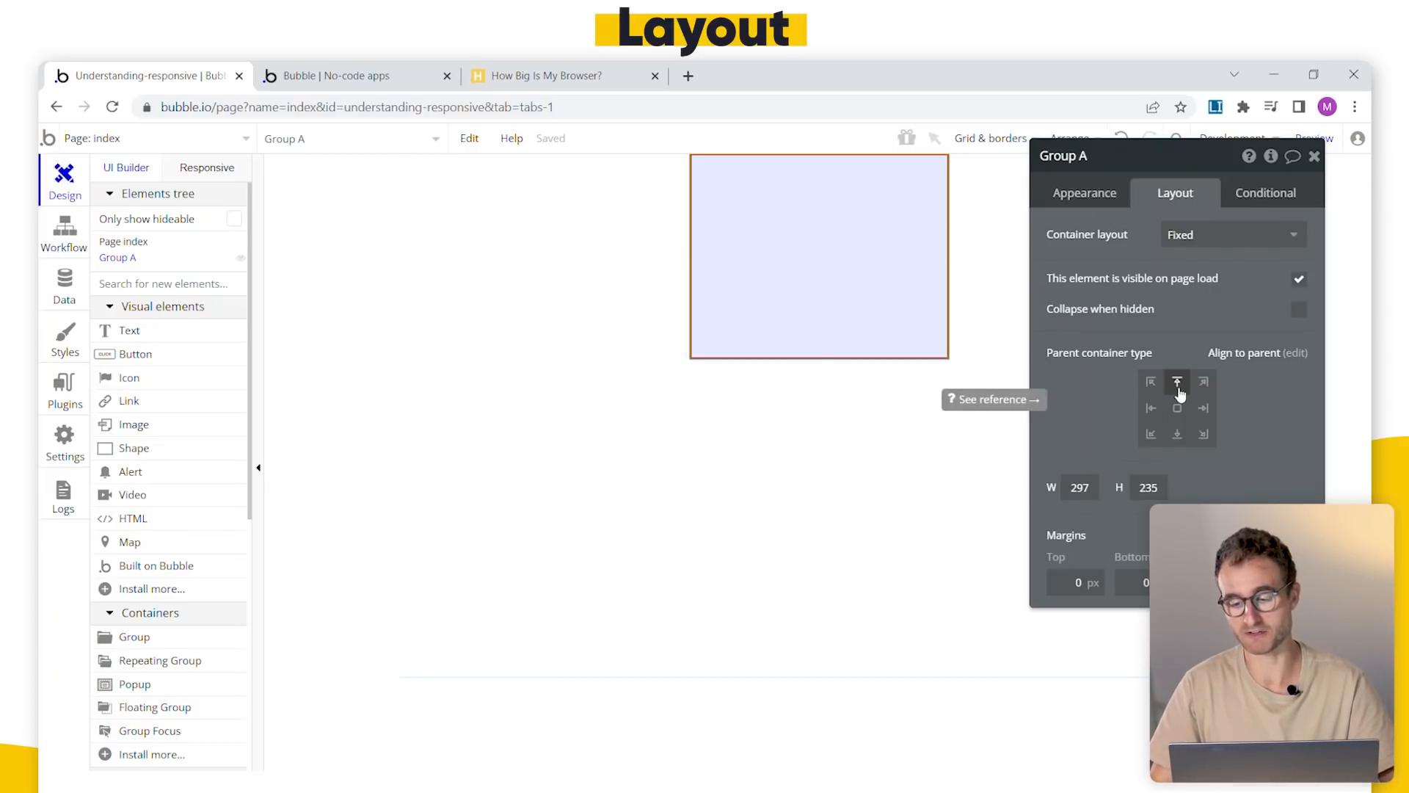
{"action": "left_click", "coordinate": [1150, 384]}
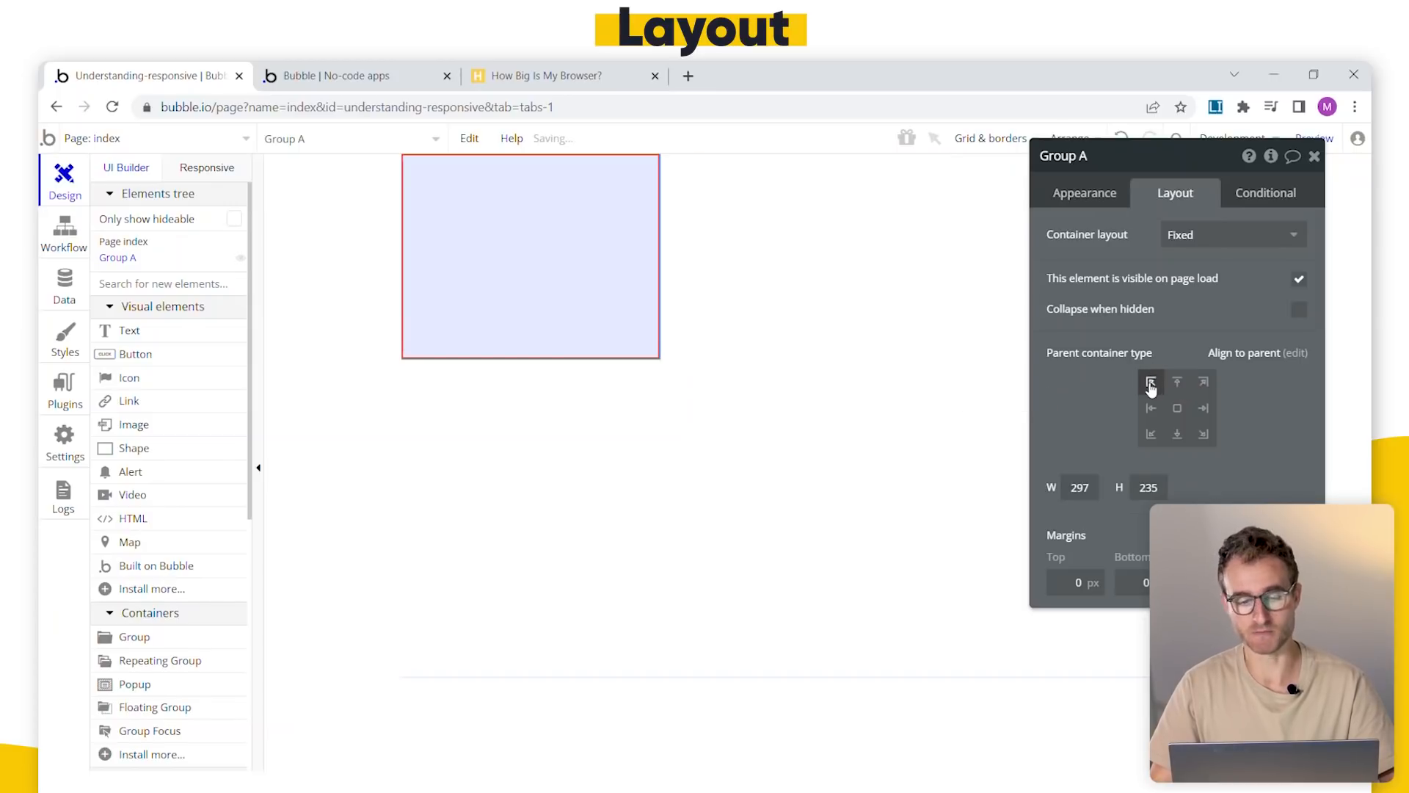
{"action": "left_click", "coordinate": [1149, 436]}
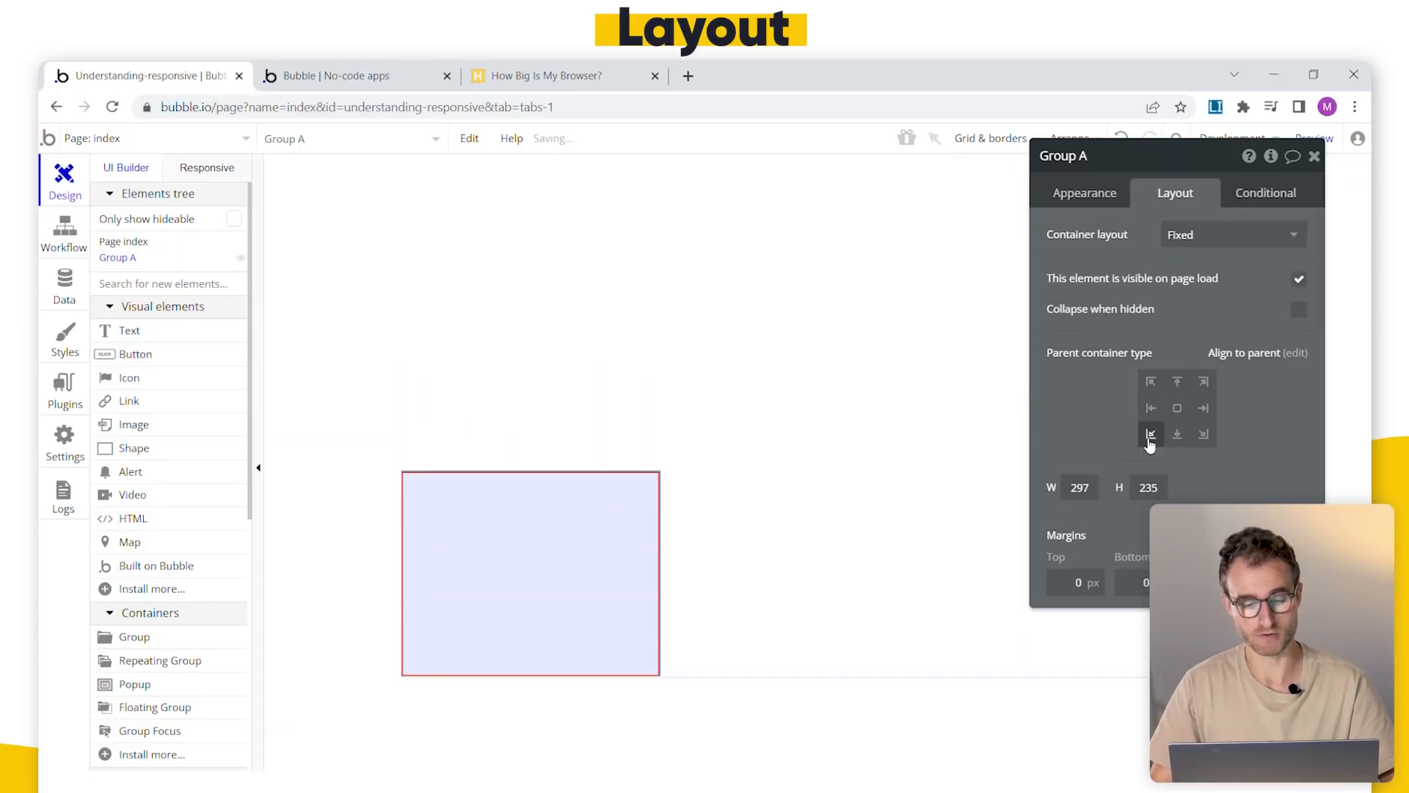
{"action": "left_click", "coordinate": [1202, 411]}
{"action": "left_click_drag", "start_coordinate": [1113, 379], "coordinate": [113, 372]}
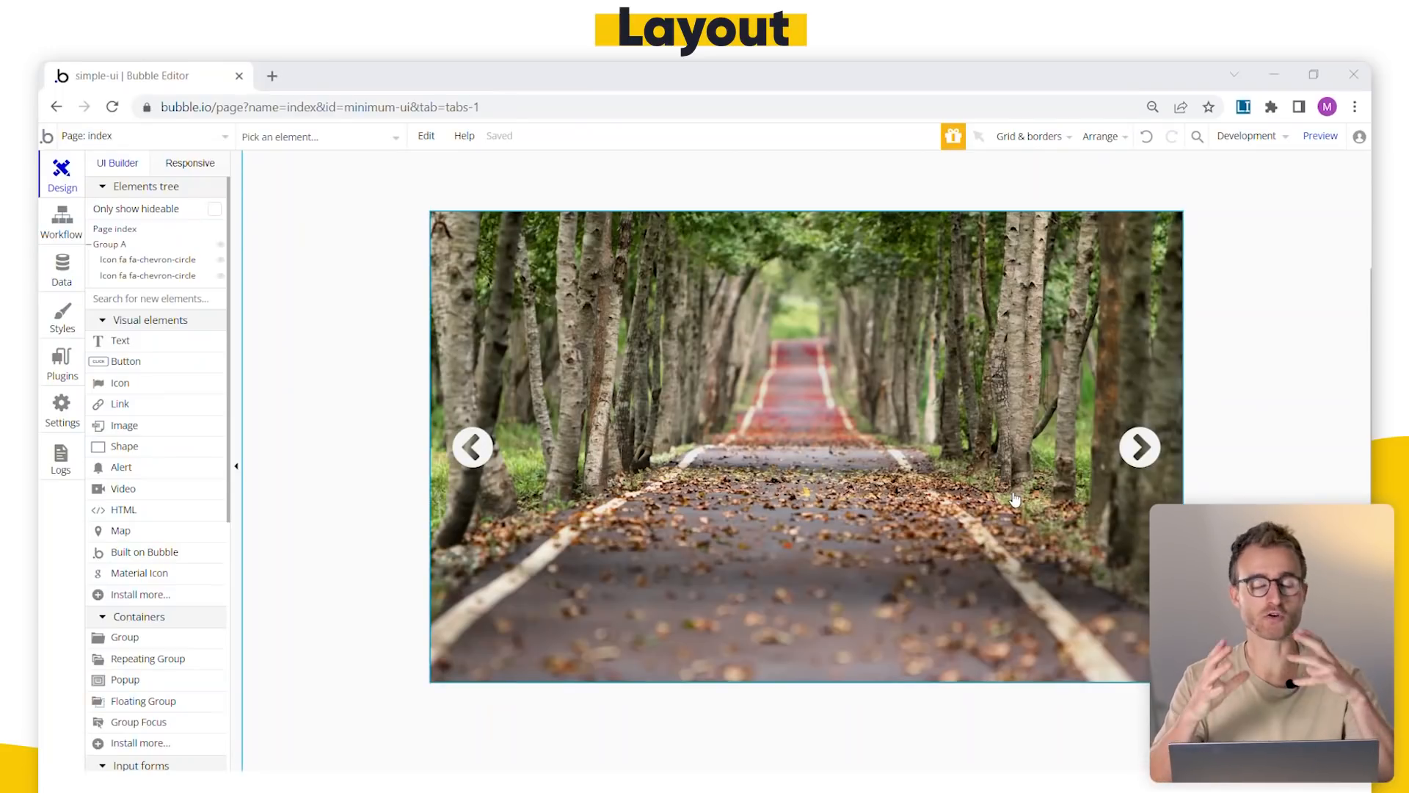
- In the simple-ui project, paste the copied dot indicator group into the image group and align it bottom center
{"action": "double_click", "coordinate": [945, 473]}
{"action": "key", "text": "ctrl+v"}
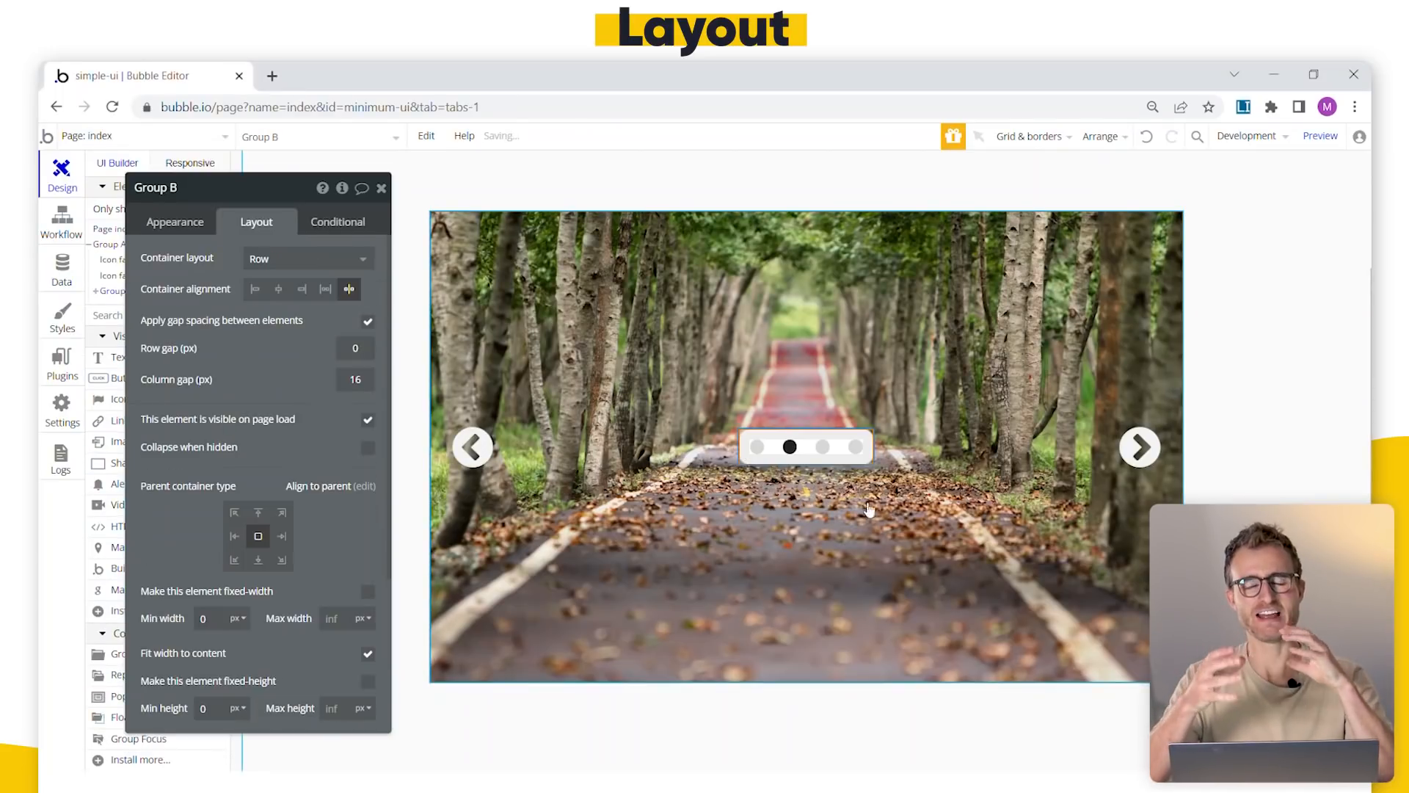
{"action": "left_click", "coordinate": [258, 560]}
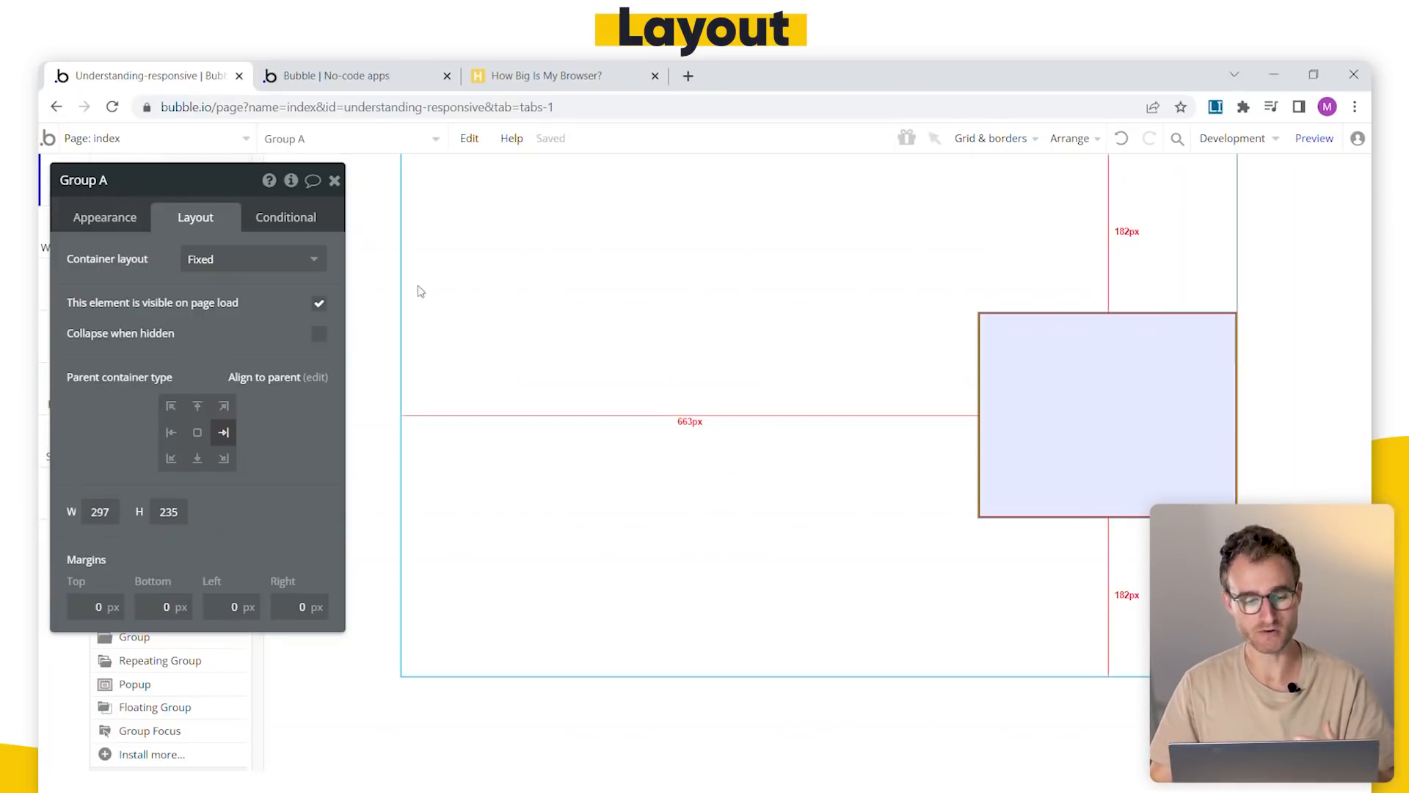
- Draw an icon about 48 by 41 px in Group A's upper-left corner and choose the outlined heart
{"action": "left_click", "coordinate": [335, 180]}
{"action": "left_click", "coordinate": [174, 386]}
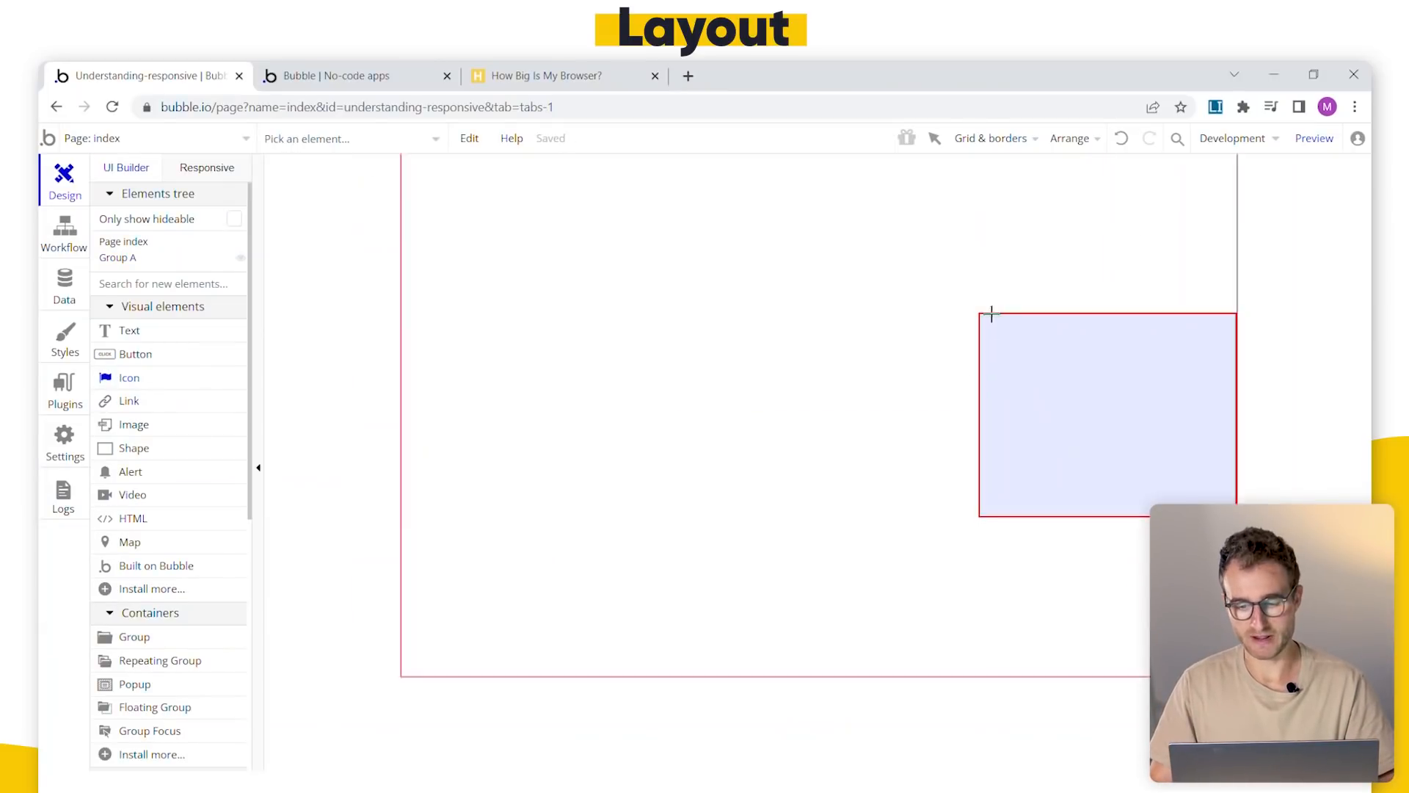
{"action": "left_click_drag", "start_coordinate": [1033, 360], "coordinate": [1034, 361]}
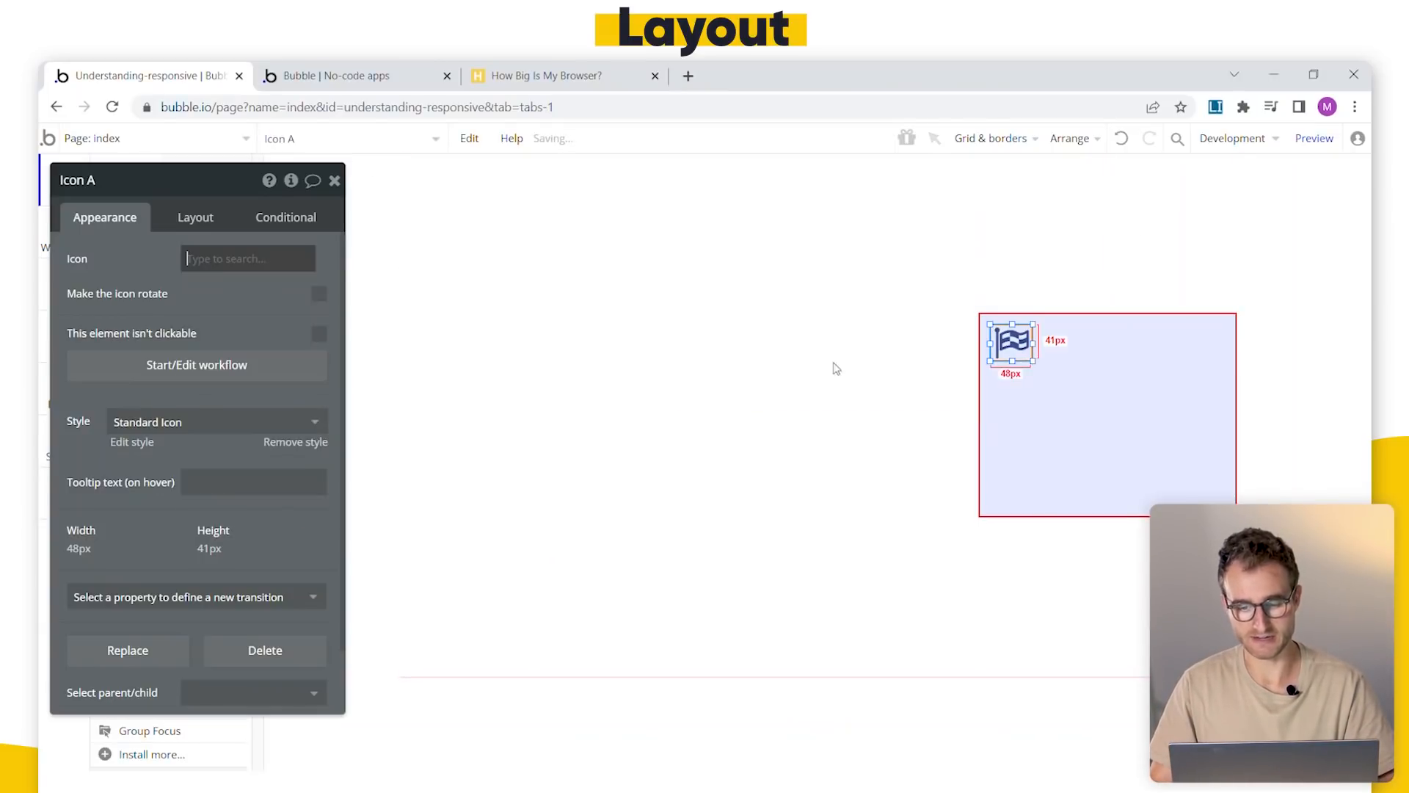
{"action": "type", "text": "hear"}
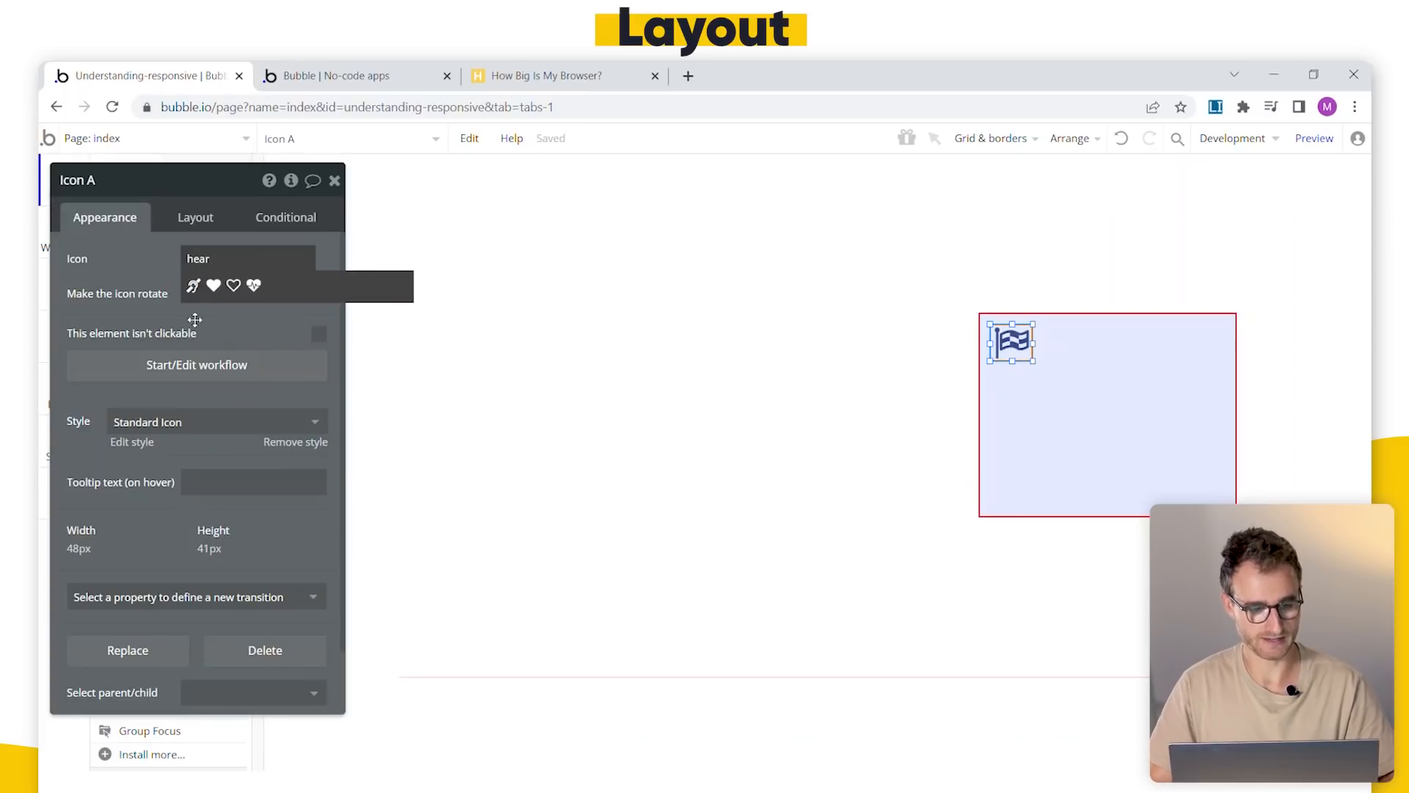
{"action": "left_click", "coordinate": [233, 285]}
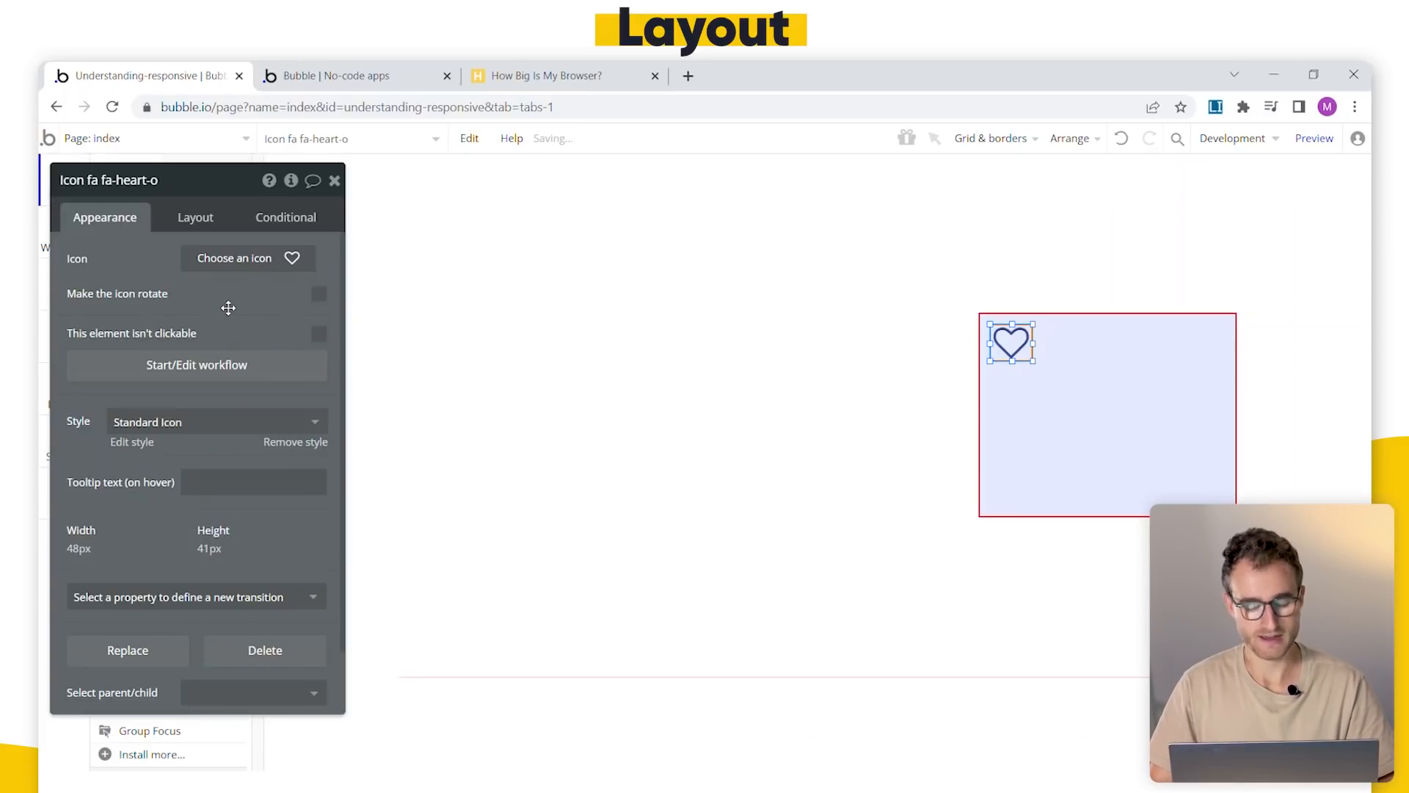
- Set Group A's container layout to Align to parent
{"action": "left_click", "coordinate": [1088, 458]}
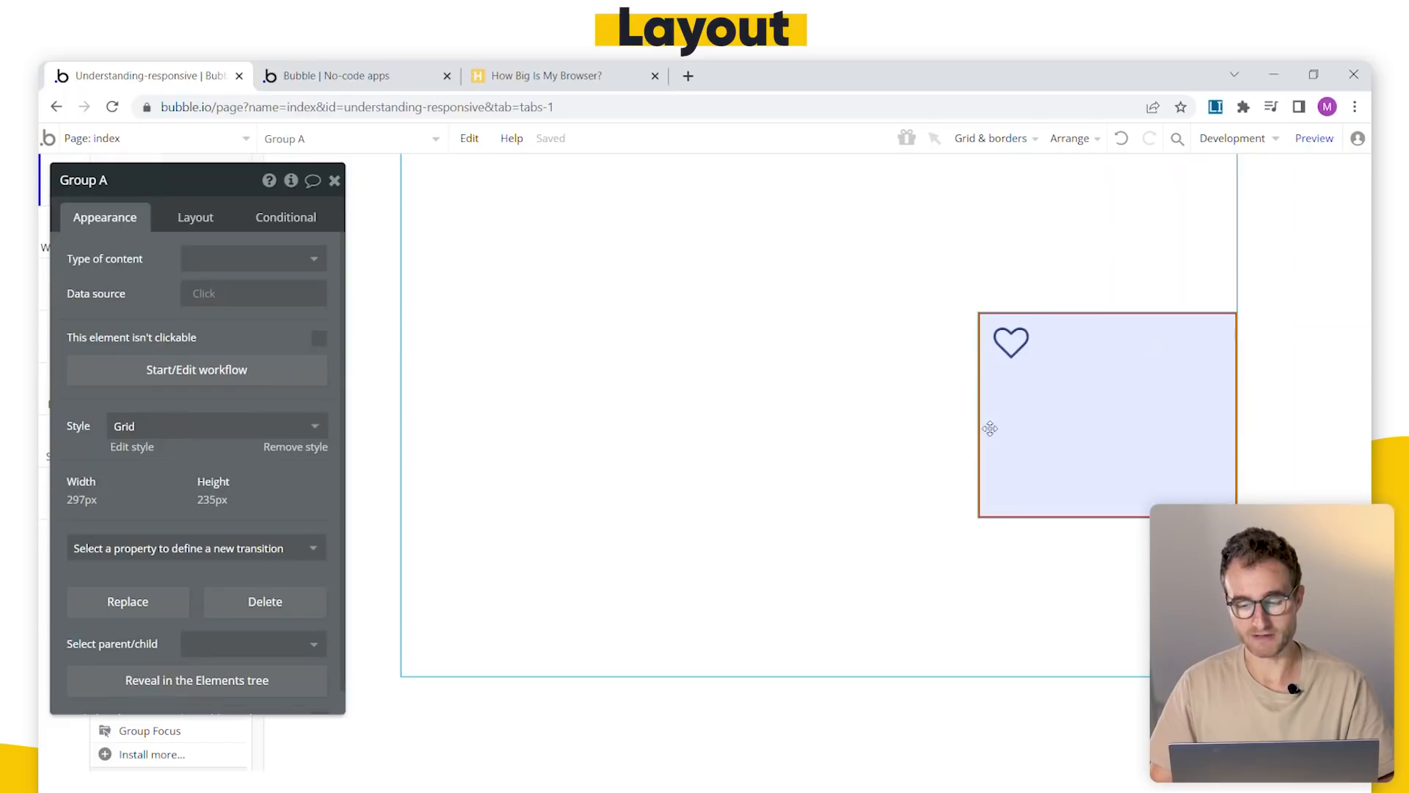
{"action": "left_click", "coordinate": [212, 216]}
{"action": "left_click", "coordinate": [247, 261]}
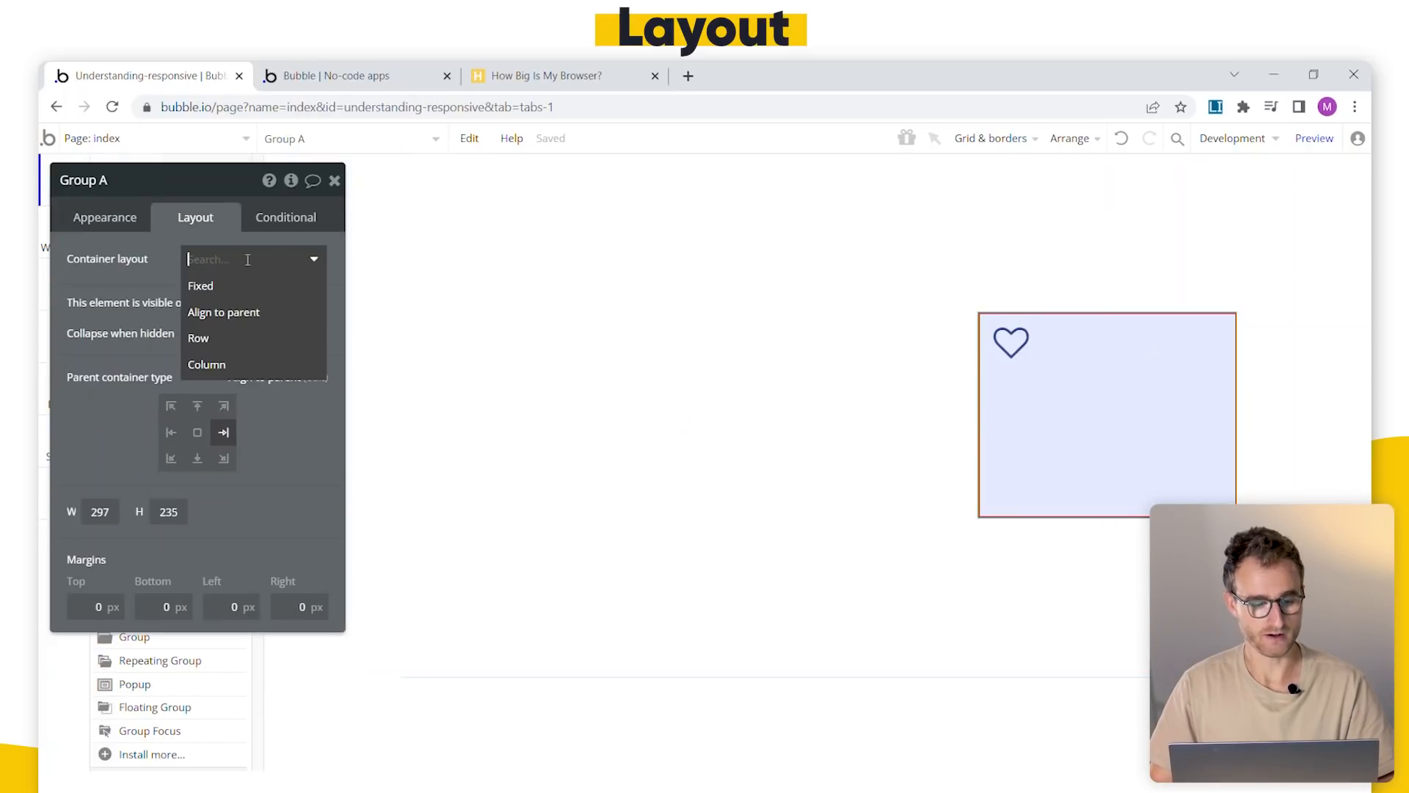
{"action": "left_click", "coordinate": [250, 315]}
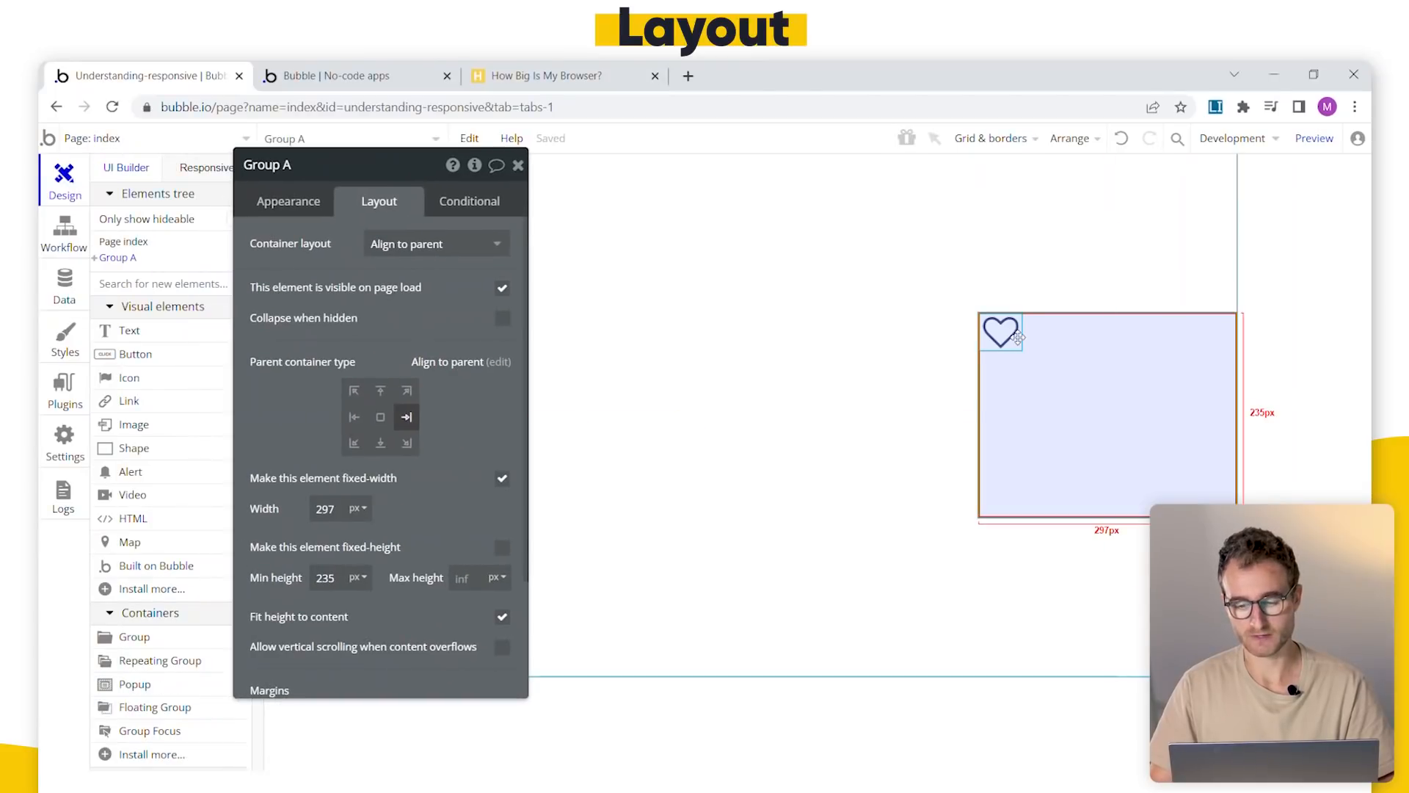
- Try bottom-left, bottom-center, bottom-right and middle-right alignment for the heart icon in Group A, and settle on top-right
{"action": "left_click", "coordinate": [1018, 337]}
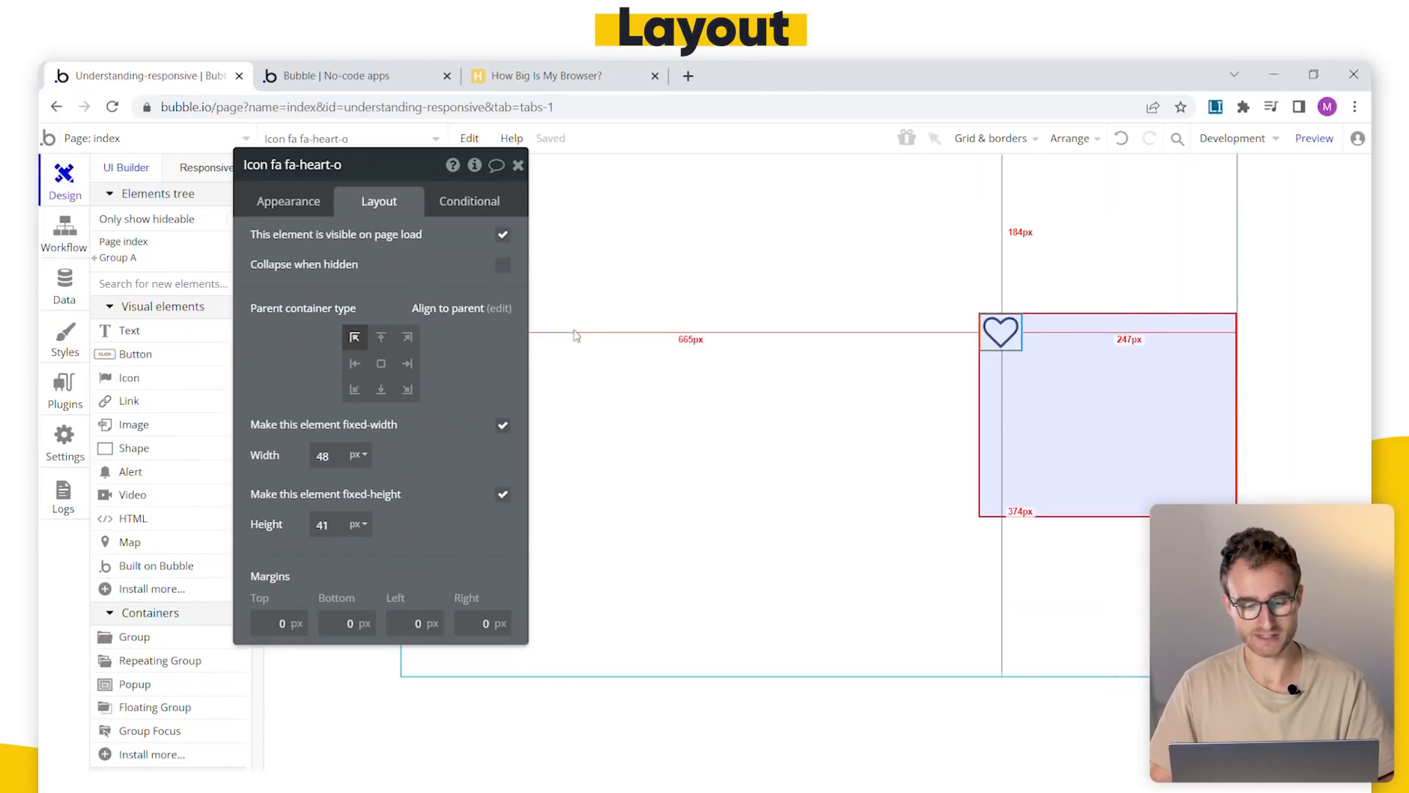
{"action": "left_click", "coordinate": [354, 389]}
{"action": "left_click", "coordinate": [381, 389]}
{"action": "left_click", "coordinate": [407, 389]}
{"action": "left_click", "coordinate": [407, 363]}
{"action": "left_click", "coordinate": [408, 336]}
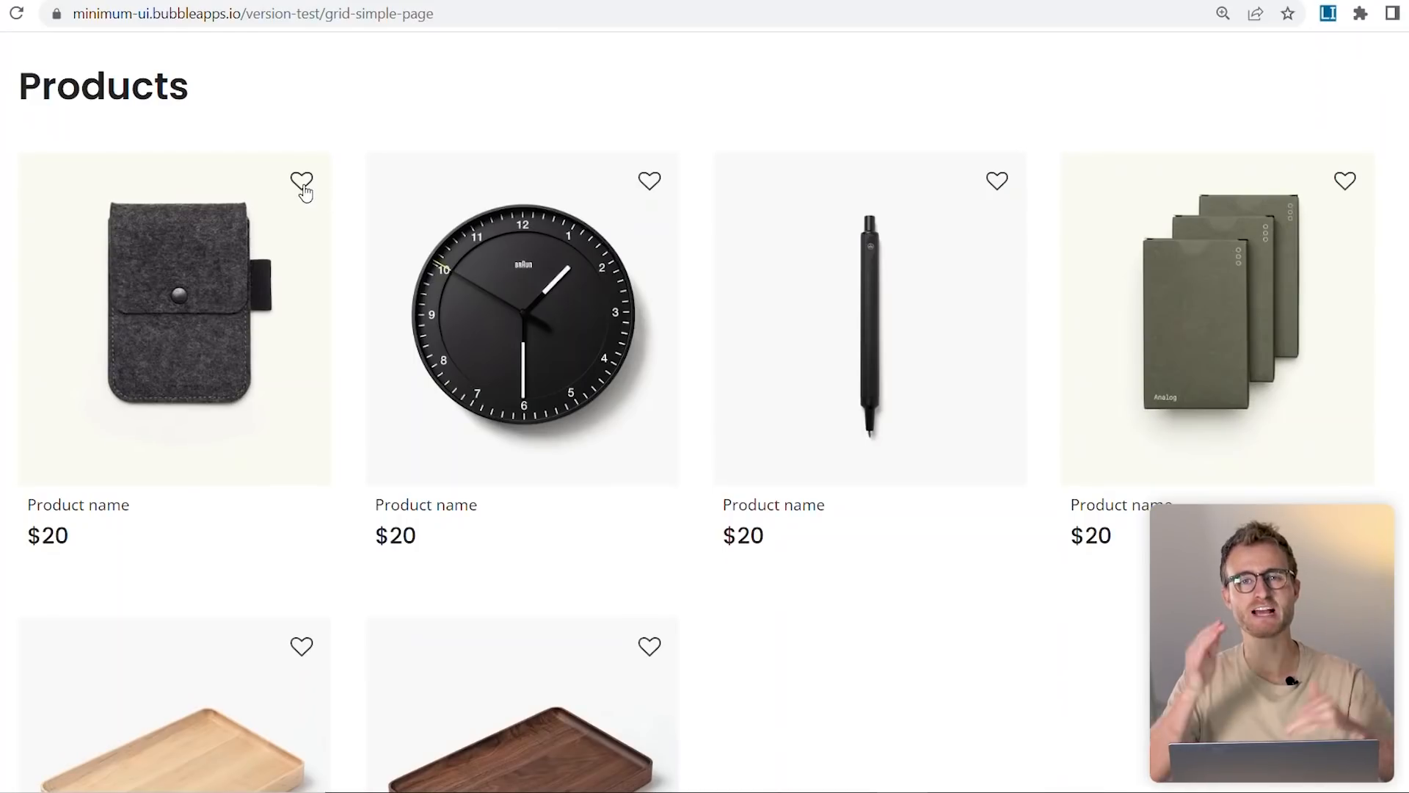
- On the live Products page, toggle the heart icons of the four products in the first row
{"action": "left_click", "coordinate": [303, 183]}
{"action": "left_click", "coordinate": [649, 182]}
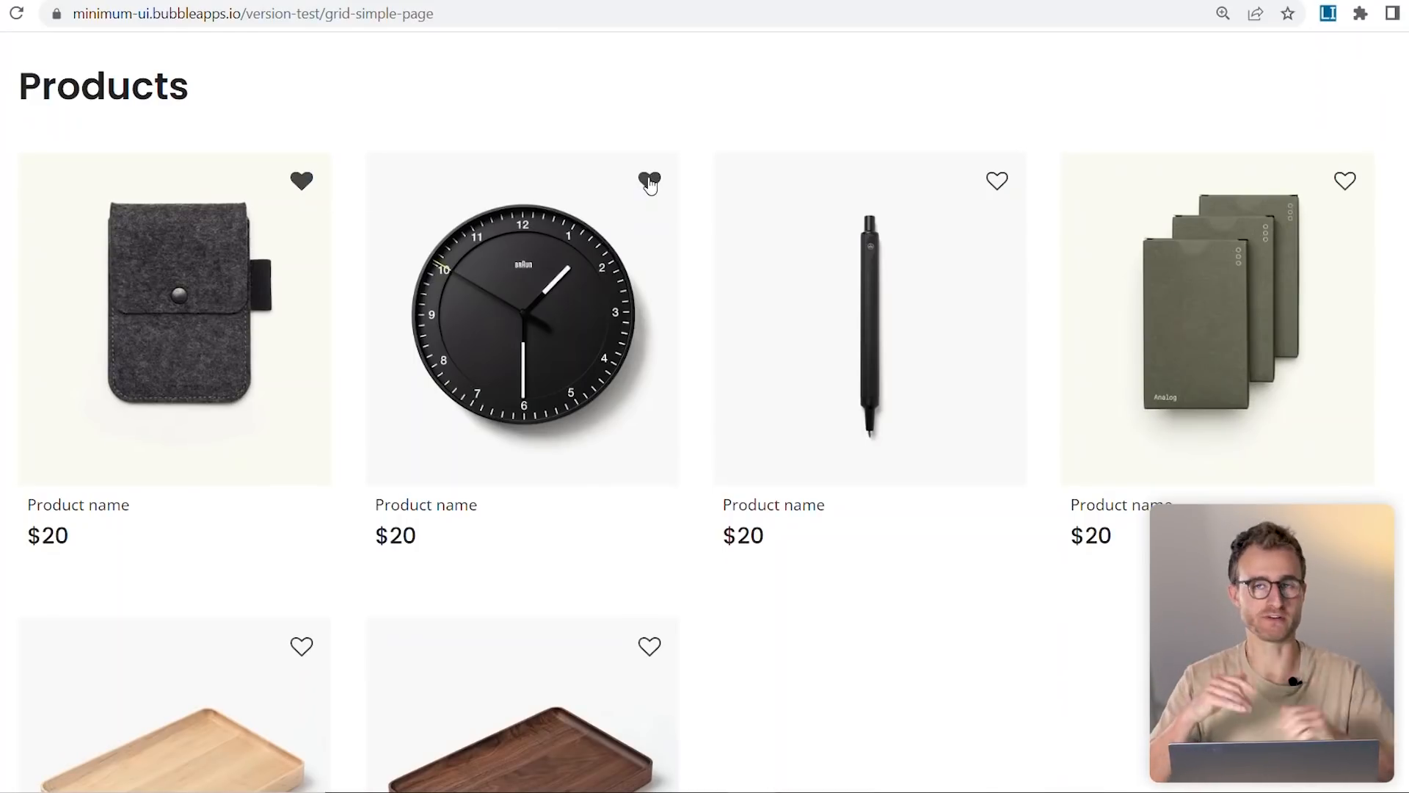
{"action": "left_click", "coordinate": [997, 181]}
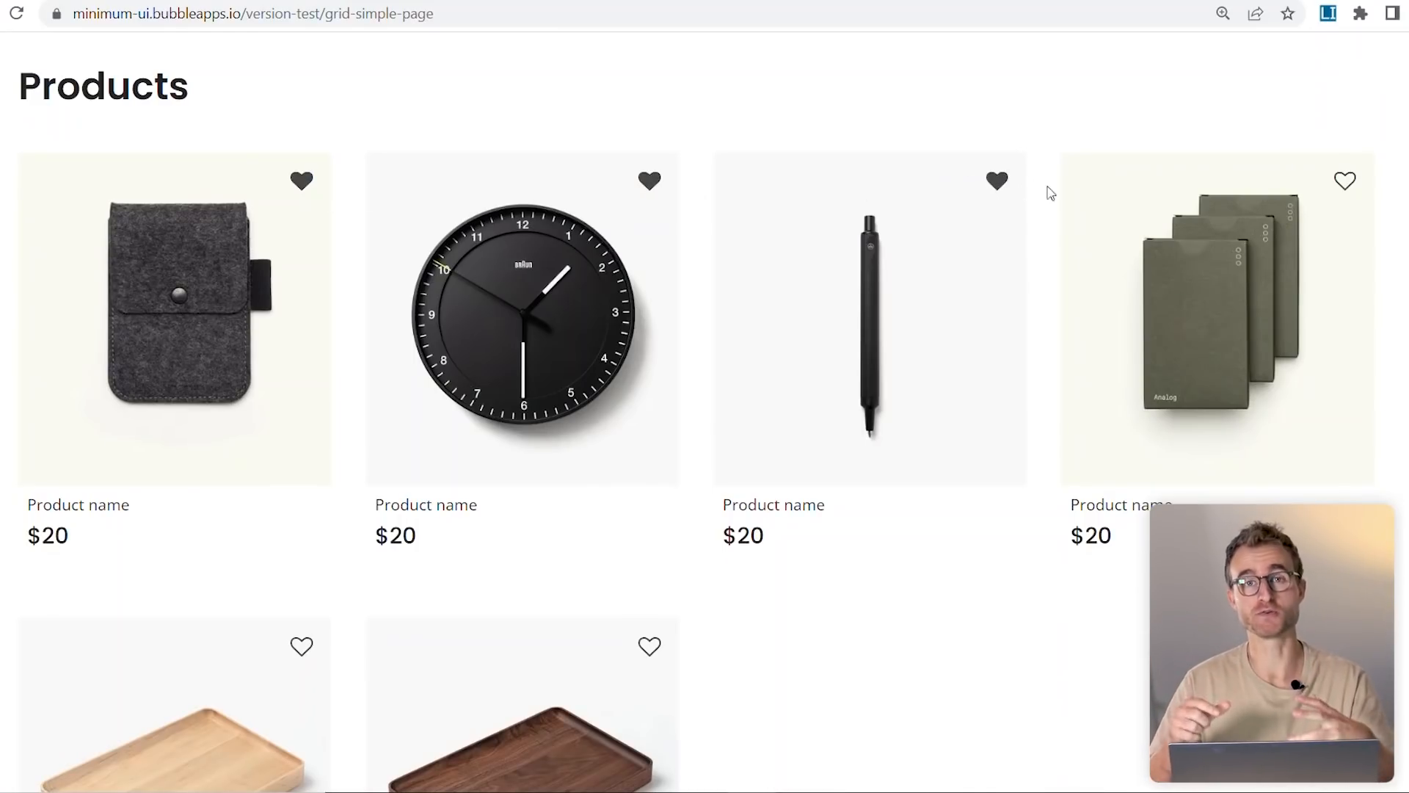
{"action": "left_click", "coordinate": [1345, 182]}
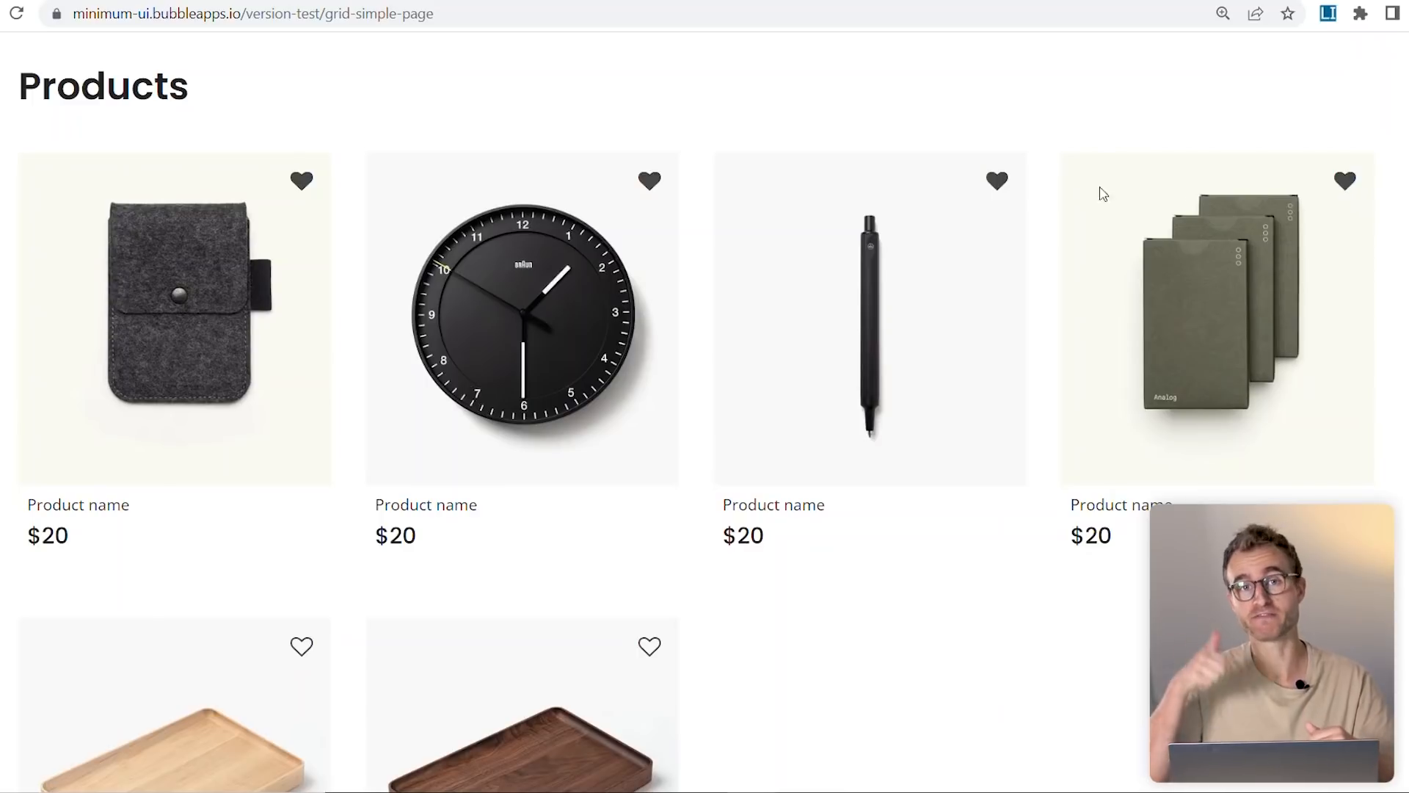
{"action": "left_click", "coordinate": [998, 182]}
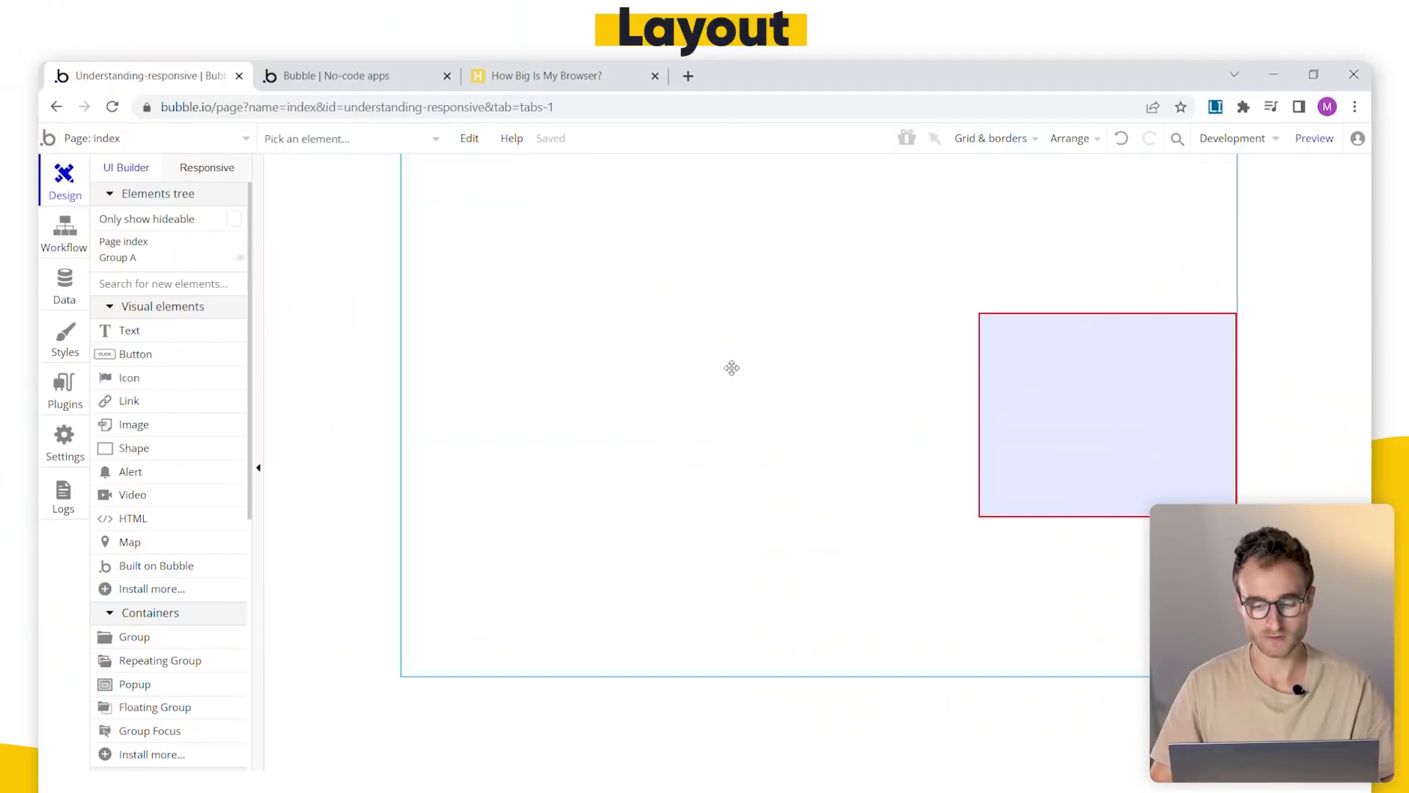
- Set the index page's container layout to Row
{"action": "double_click", "coordinate": [729, 364]}
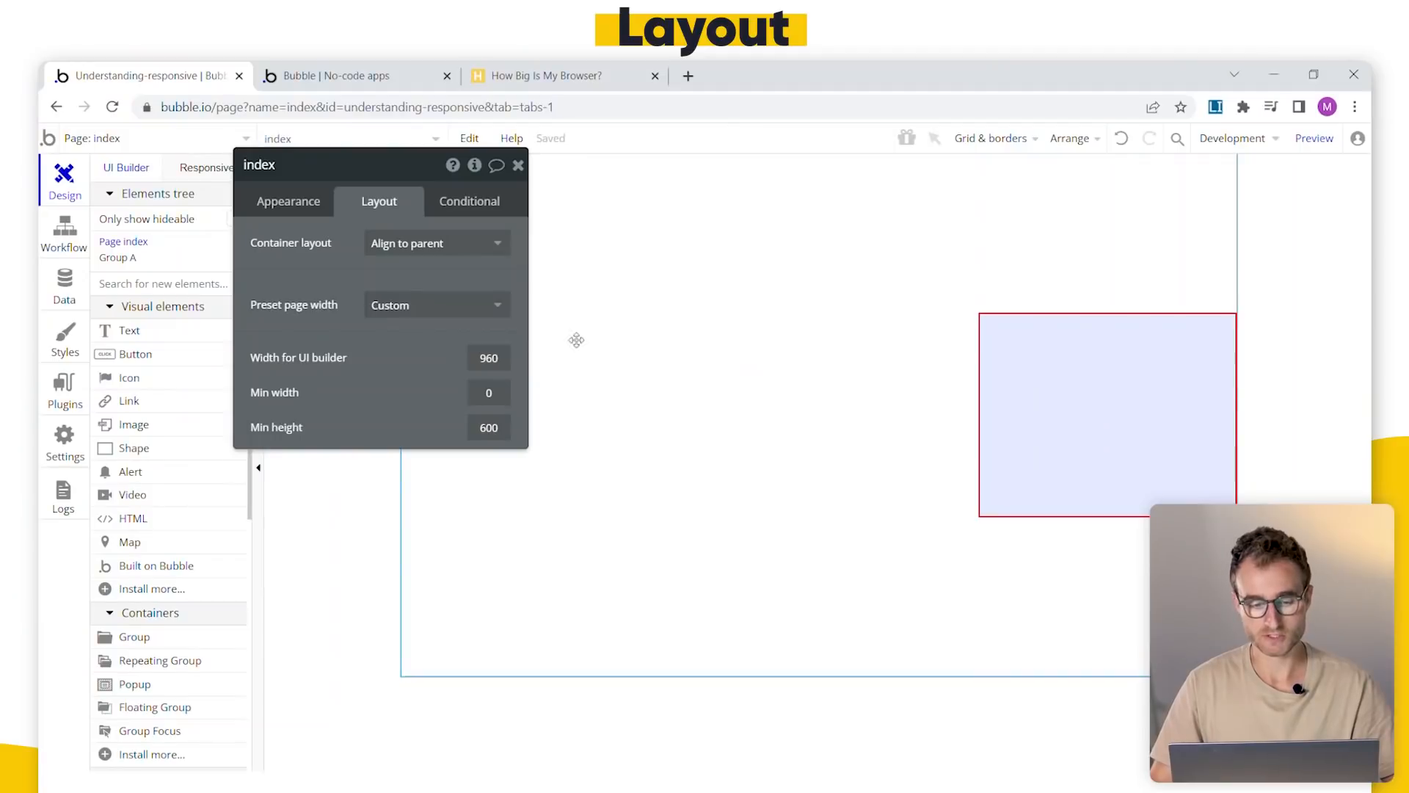
{"action": "left_click", "coordinate": [423, 249]}
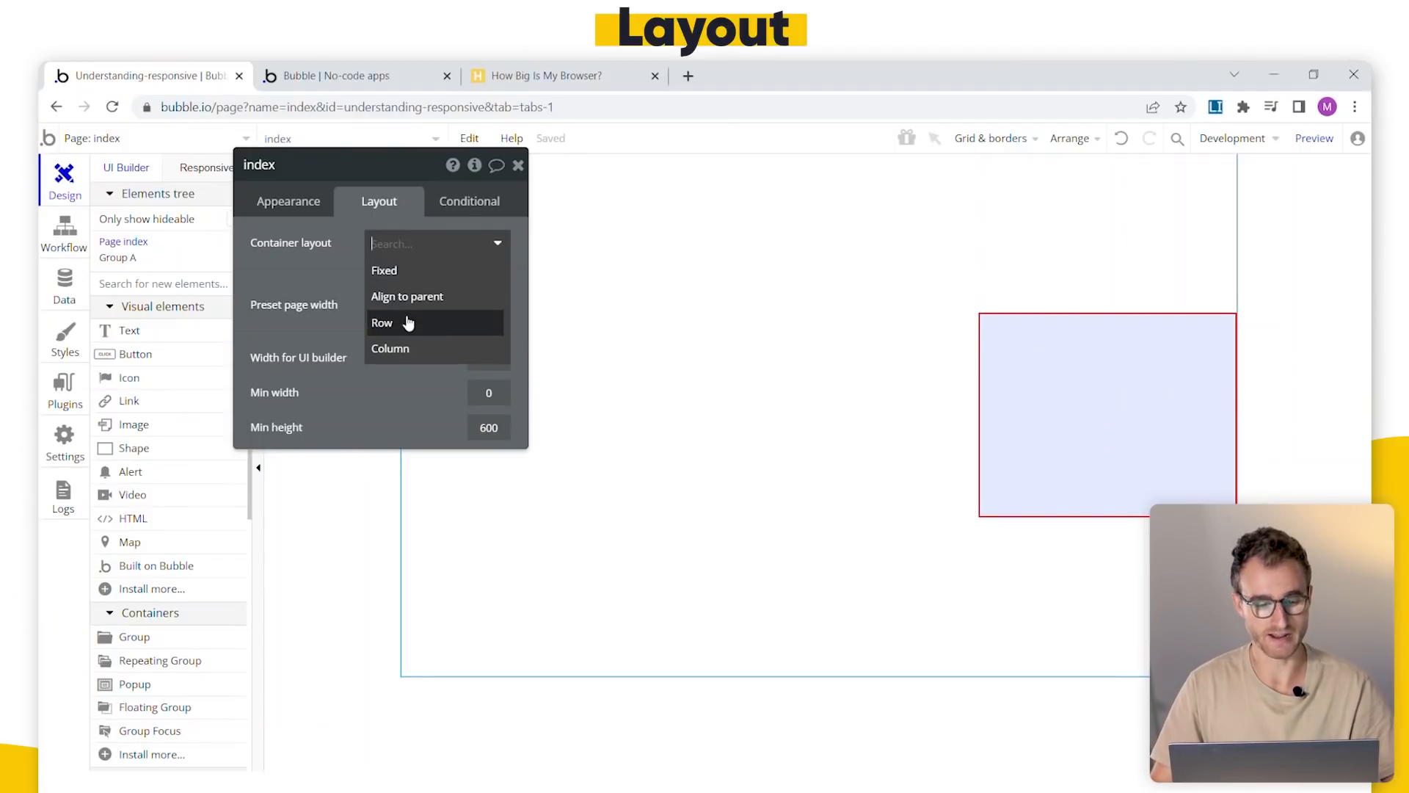
{"action": "left_click", "coordinate": [407, 317]}
{"action": "left_click_drag", "start_coordinate": [342, 343], "coordinate": [204, 371]}
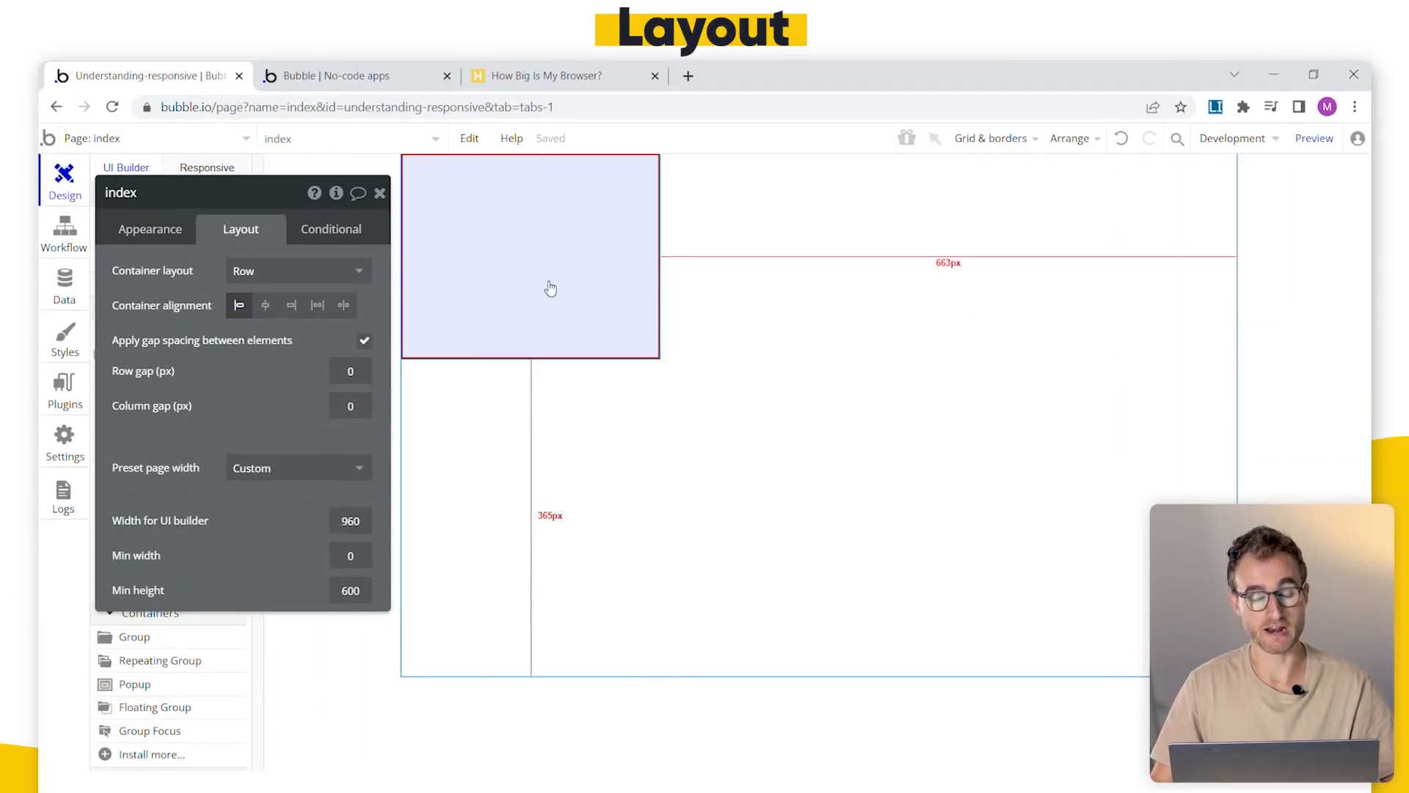
- Set Group A's container layout to Fixed, with a width of 300 and a height of 300
{"action": "left_click", "coordinate": [579, 269]}
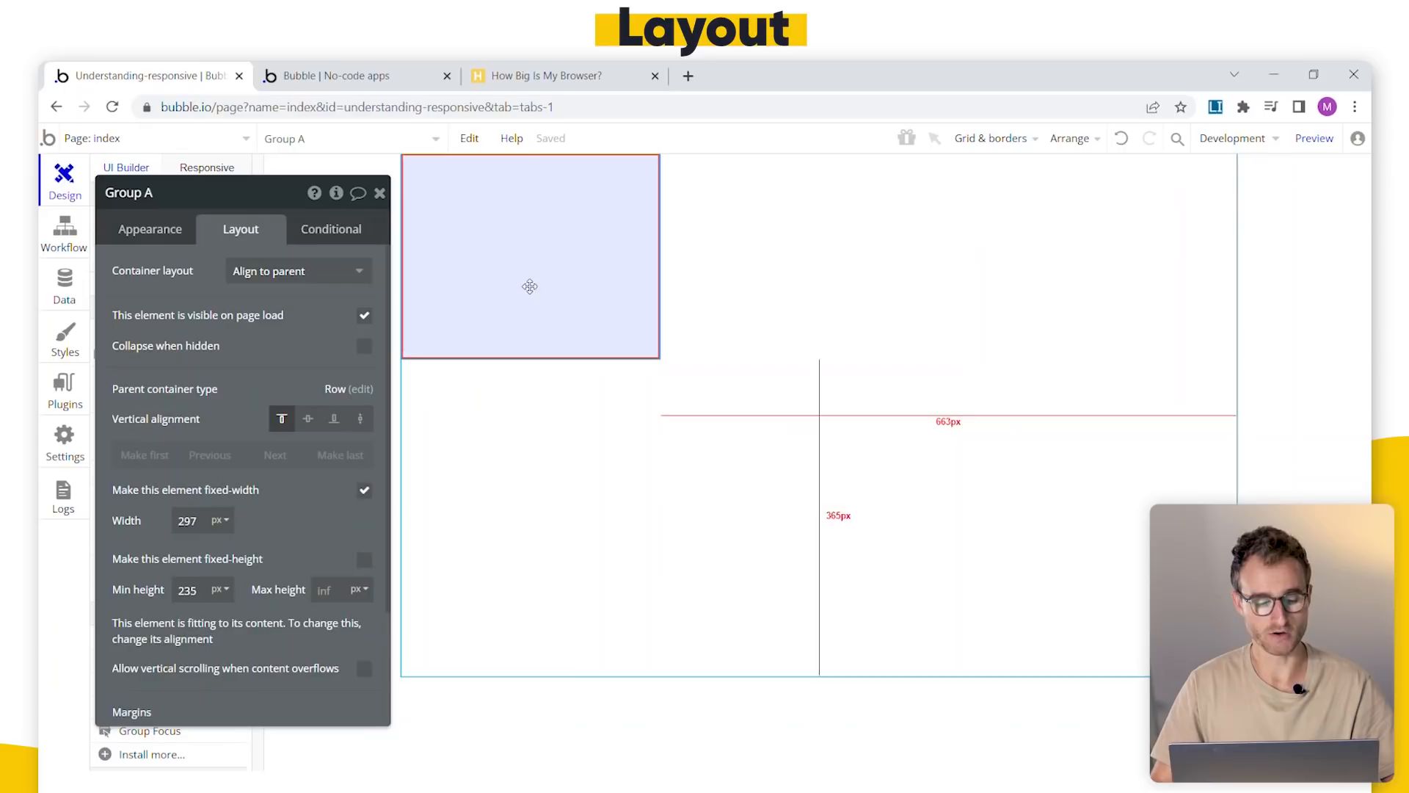
{"action": "left_click", "coordinate": [335, 275]}
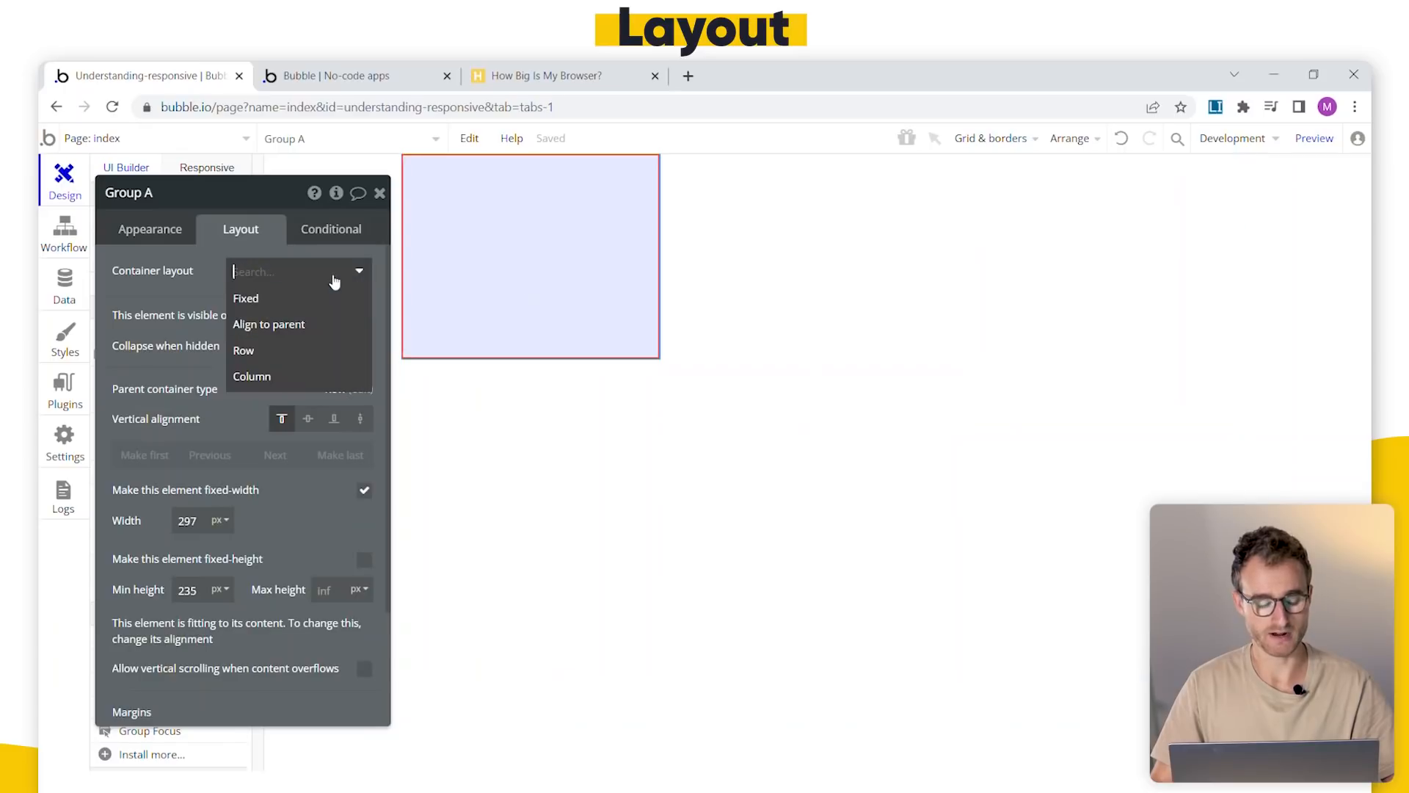
{"action": "left_click", "coordinate": [284, 296]}
{"action": "left_click_drag", "start_coordinate": [215, 360], "coordinate": [267, 291]}
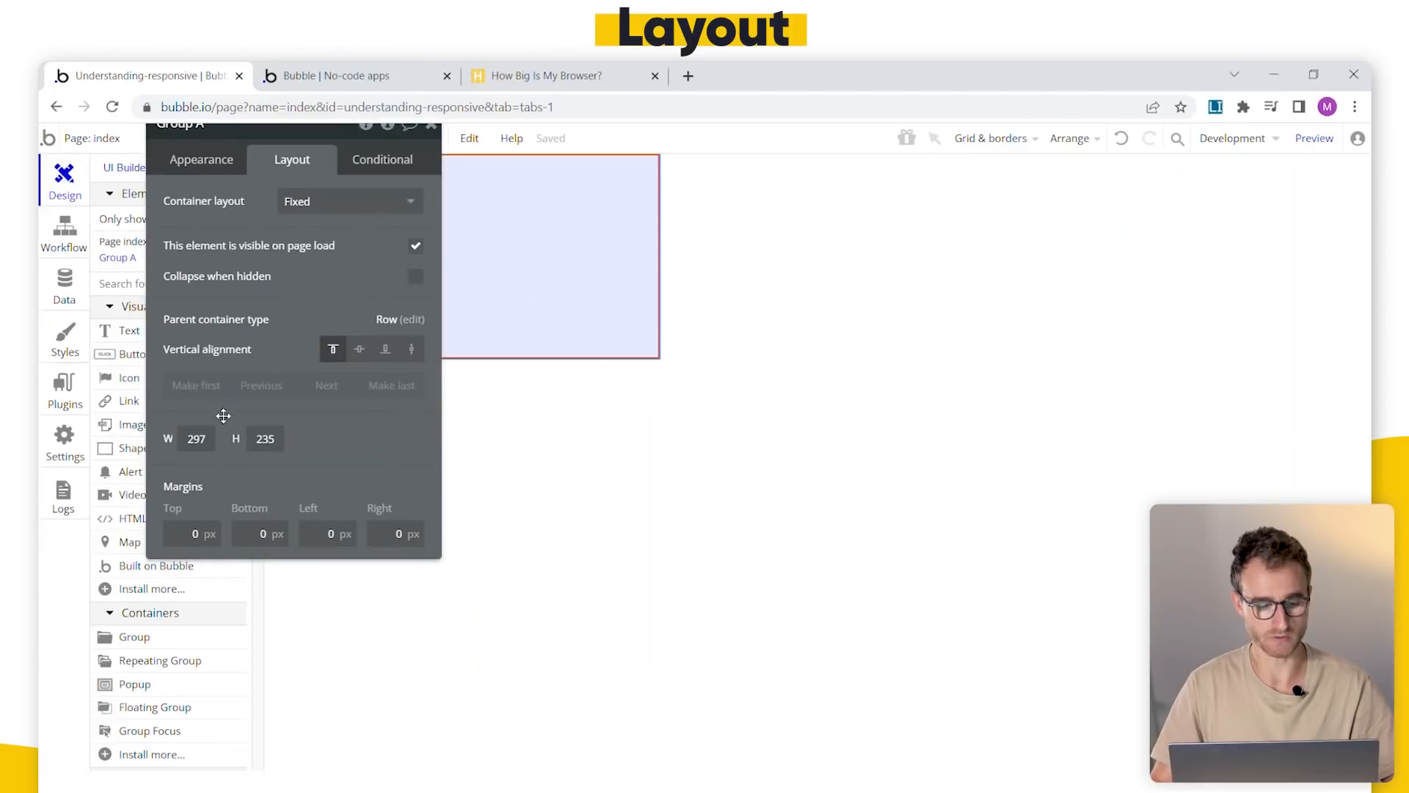
{"action": "type", "text": "300"}
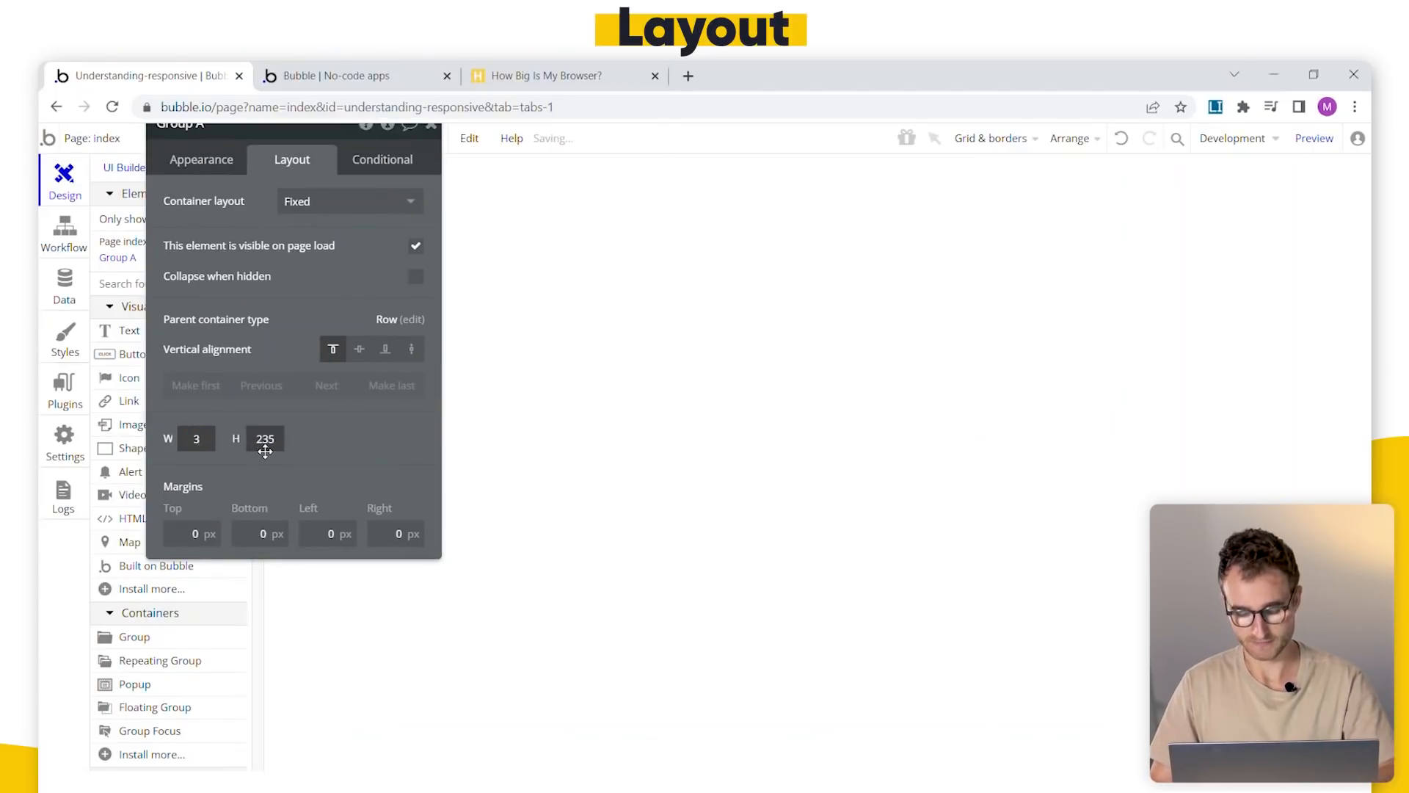
{"action": "key", "text": "Tab"}
{"action": "type", "text": "300"}
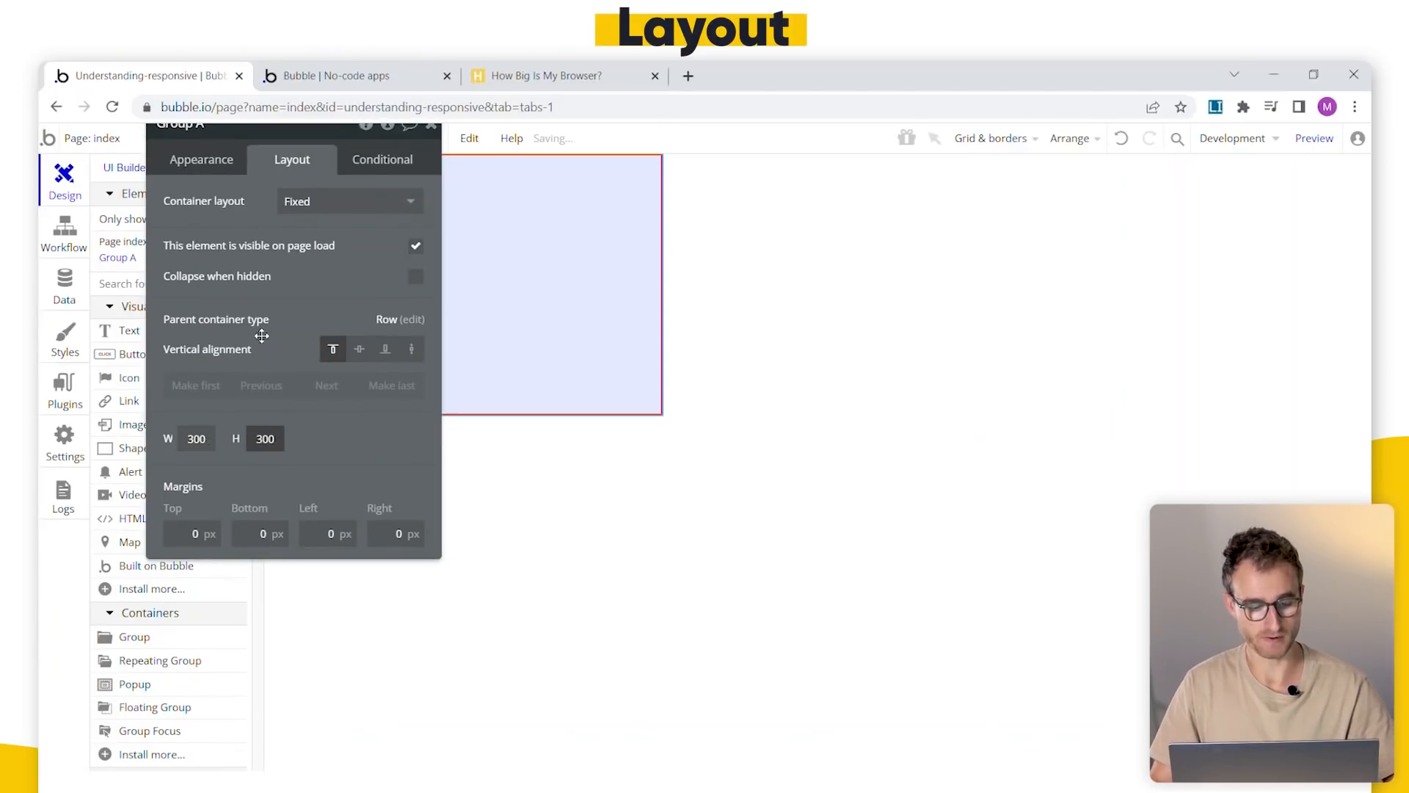
{"action": "left_click_drag", "start_coordinate": [261, 336], "coordinate": [183, 444]}
- Duplicate Group A to place a second group beside it in the page's row
{"action": "left_click", "coordinate": [776, 352]}
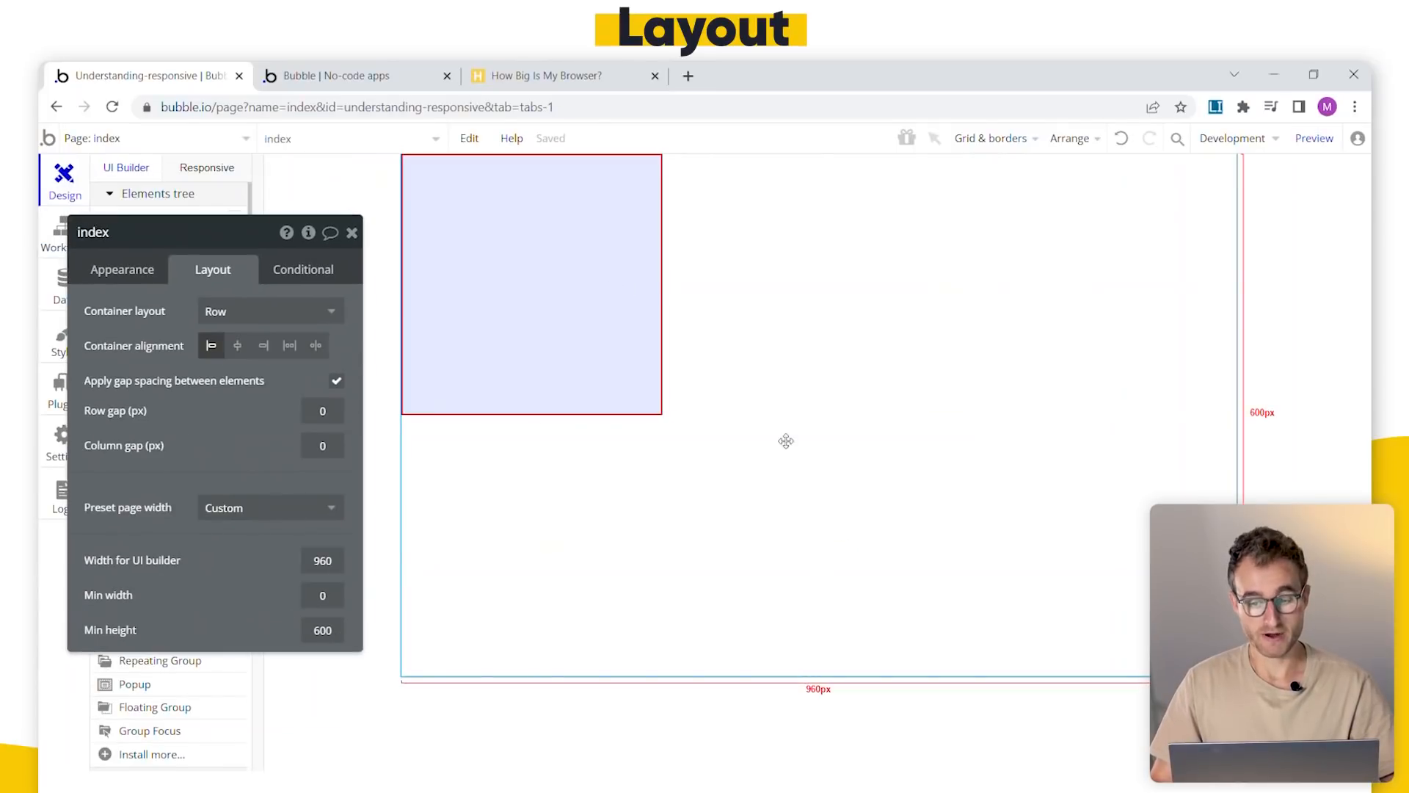
{"action": "left_click", "coordinate": [496, 282]}
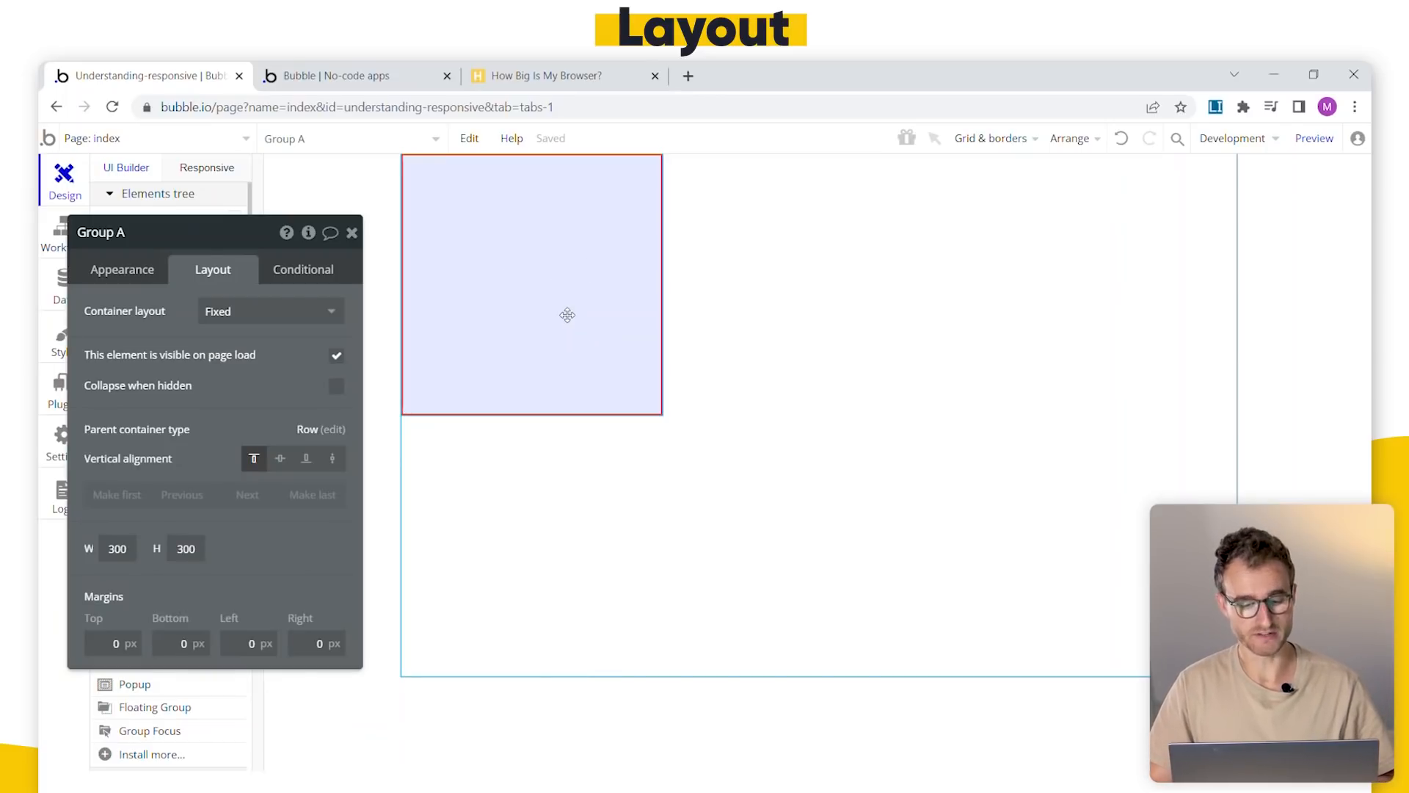
{"action": "key", "text": "ctrl+c"}
{"action": "key", "text": "ctrl+v"}
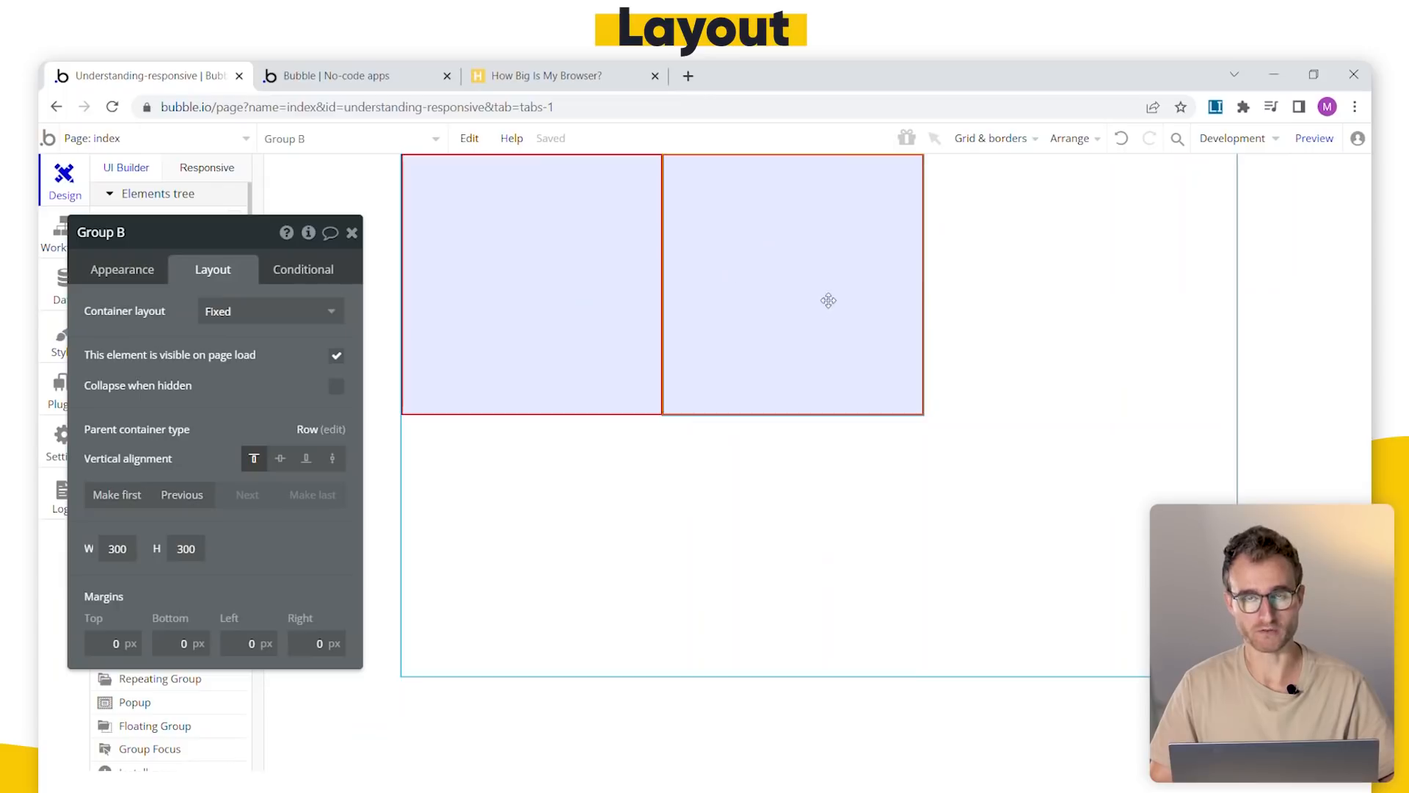
- Try to move Group B freely out of the row into the lower-right area of the page
{"action": "left_click_drag", "start_coordinate": [767, 284], "coordinate": [1054, 512]}
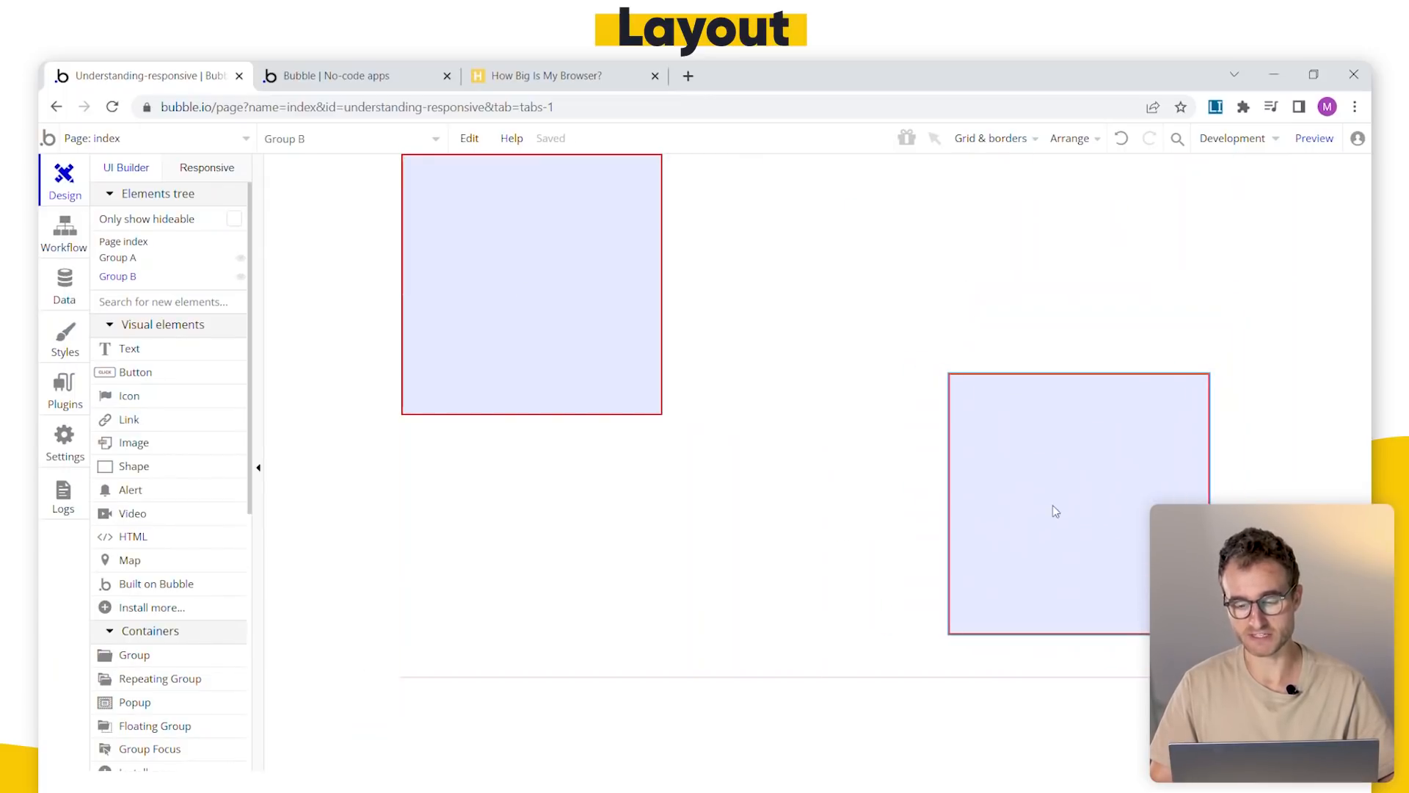
{"action": "left_click_drag", "start_coordinate": [884, 337], "coordinate": [966, 428]}
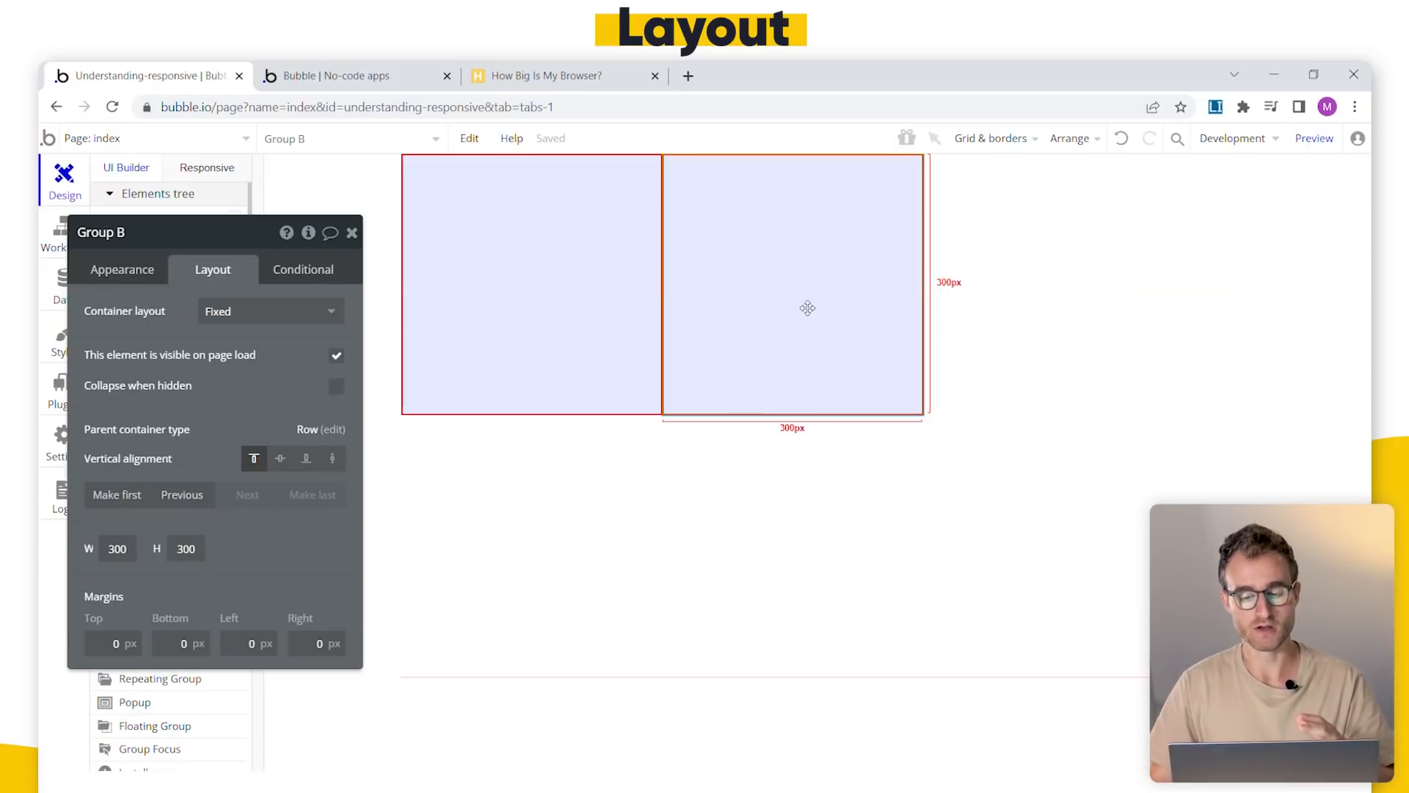
{"action": "left_click", "coordinate": [554, 308]}
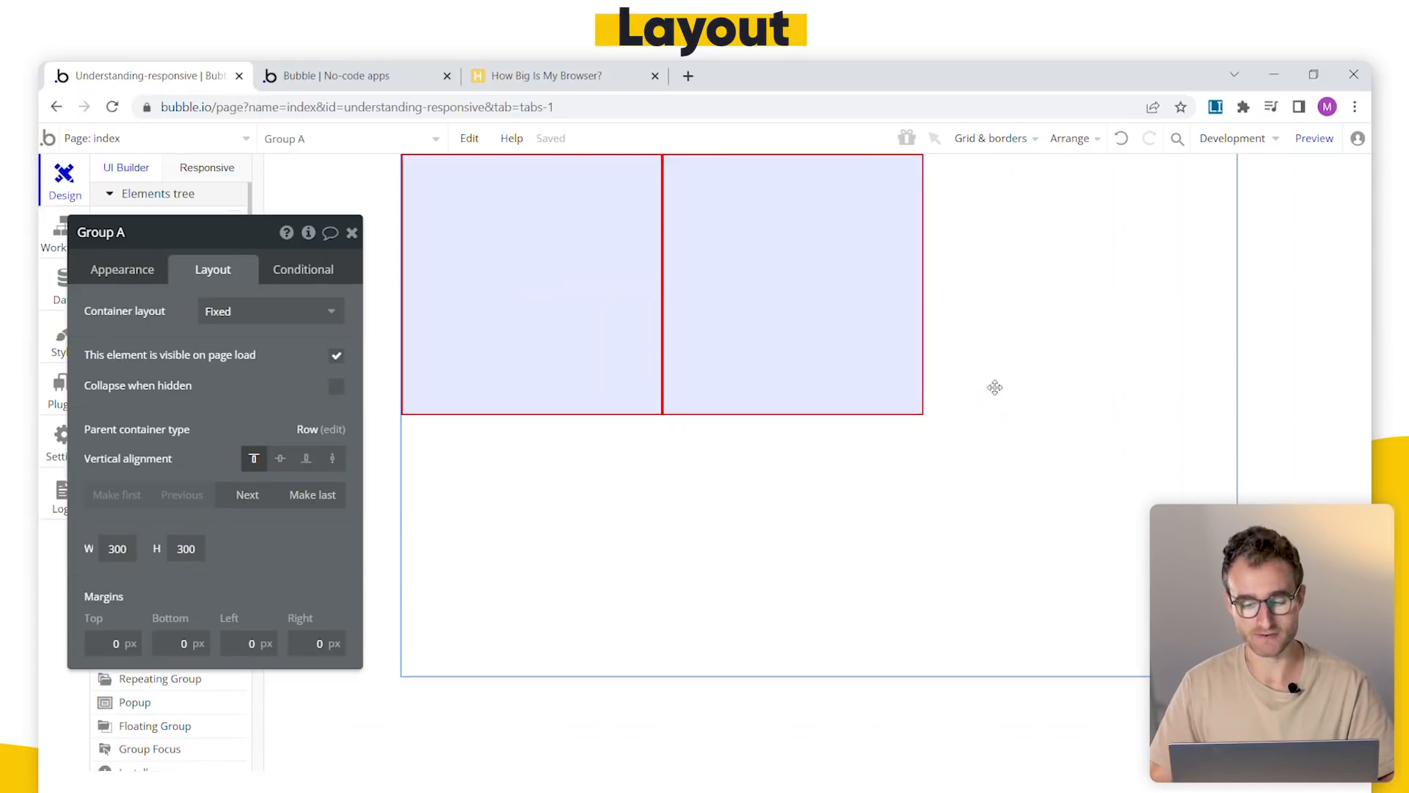
- Duplicate Group B to add a third group to the page's row
{"action": "left_click", "coordinate": [995, 389]}
{"action": "left_click_drag", "start_coordinate": [185, 411], "coordinate": [250, 417]}
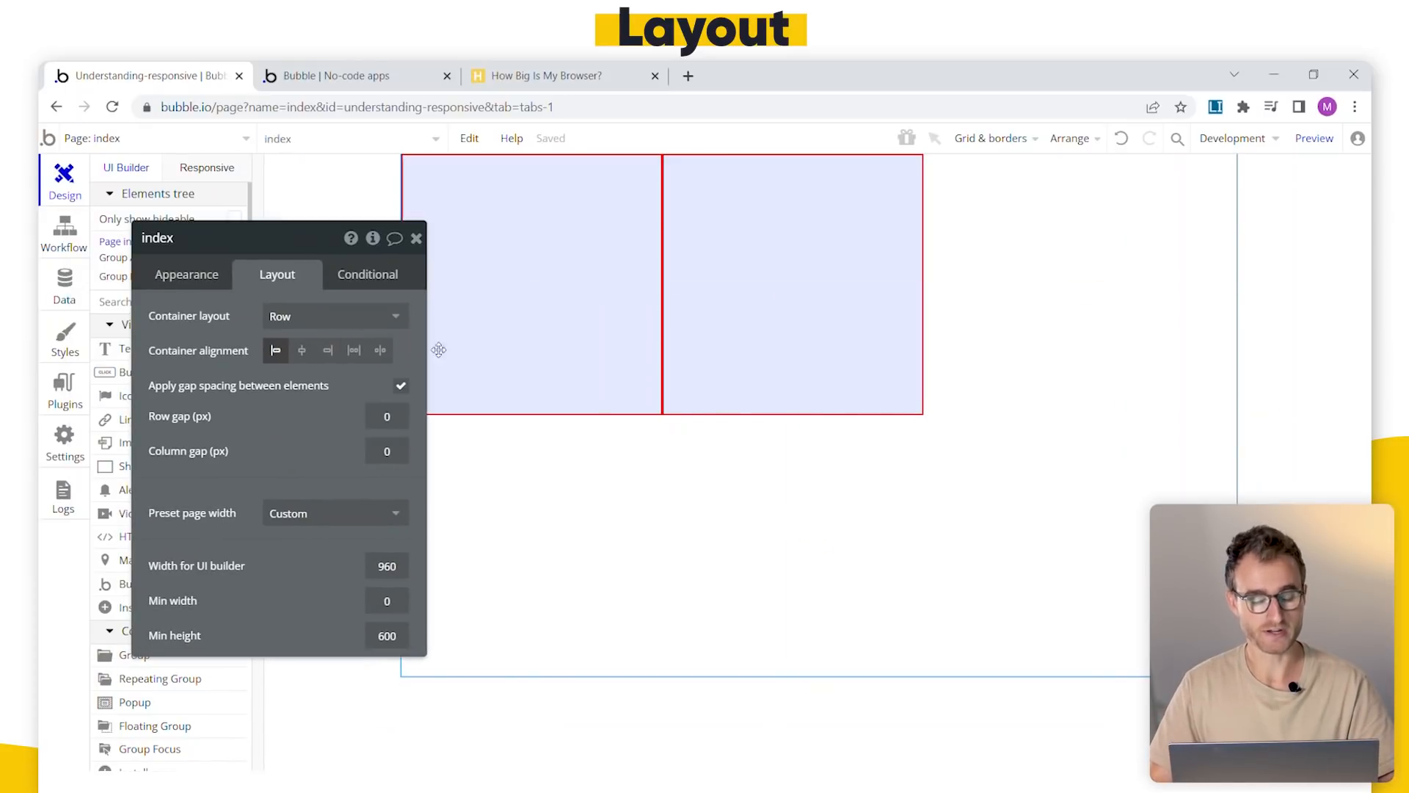
{"action": "left_click", "coordinate": [777, 293]}
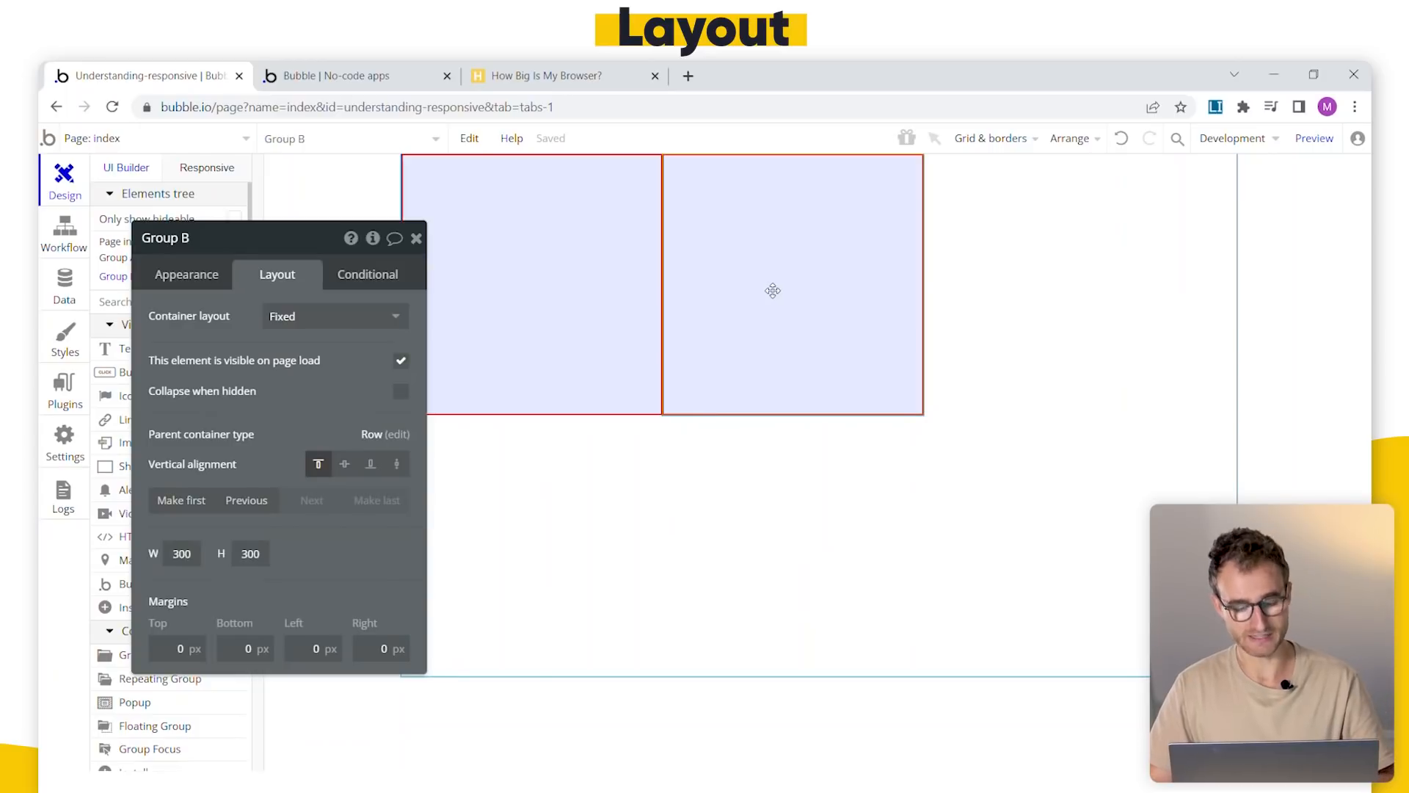
{"action": "key", "text": "ctrl+c"}
{"action": "key", "text": "ctrl+v"}
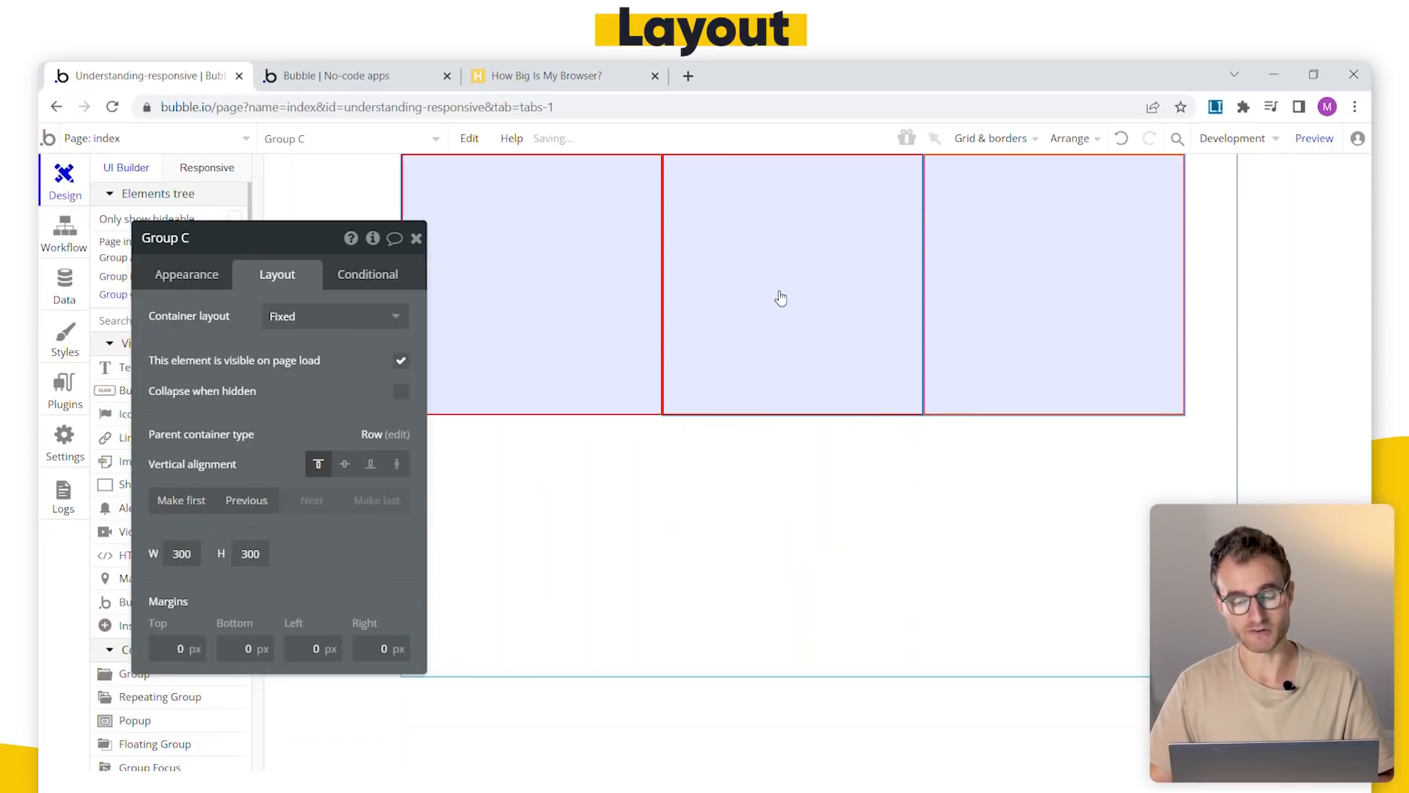
- Paste further copies of the 300 by 300 group until they wrap into additional rows on the page
{"action": "left_click_drag", "start_coordinate": [313, 371], "coordinate": [173, 423]}
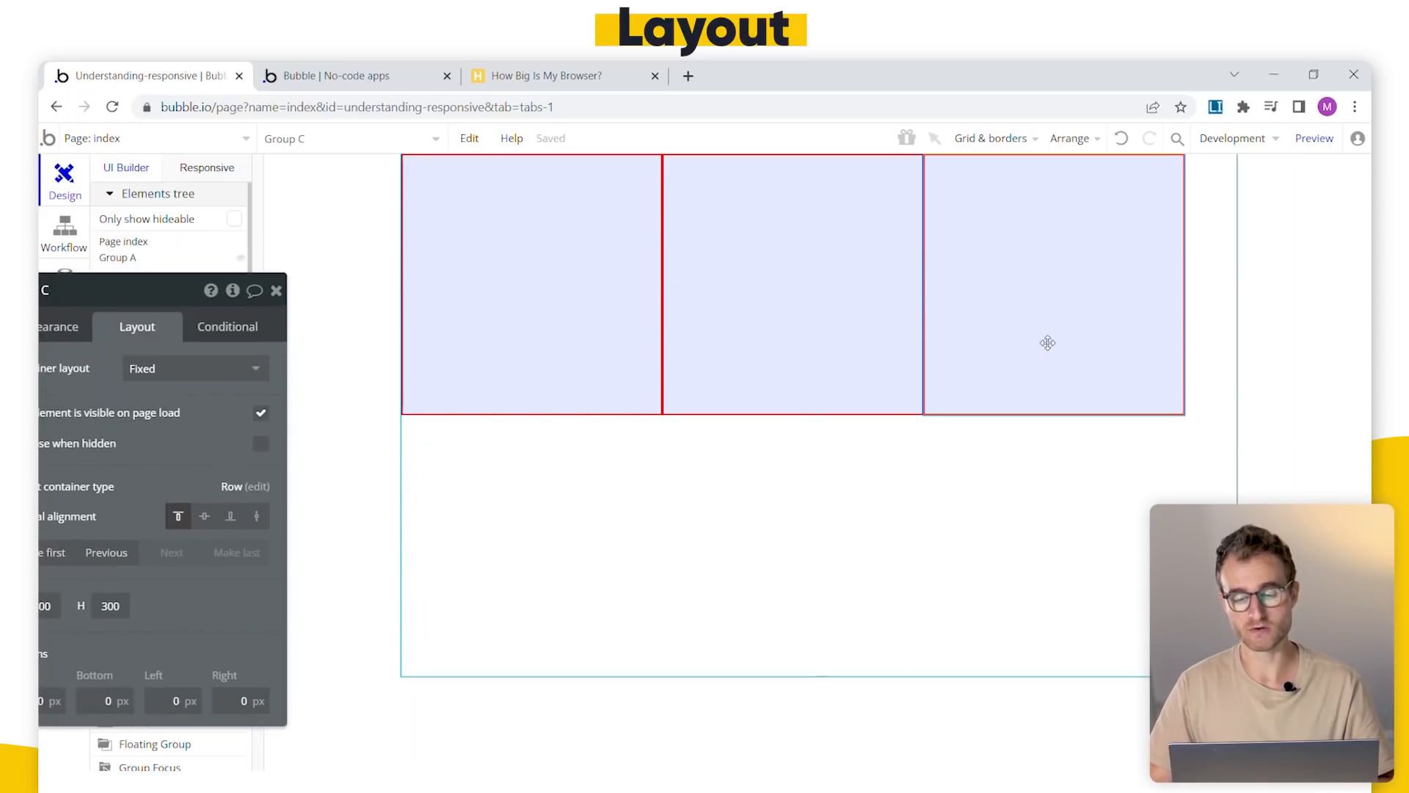
{"action": "key", "text": "ctrl+v"}
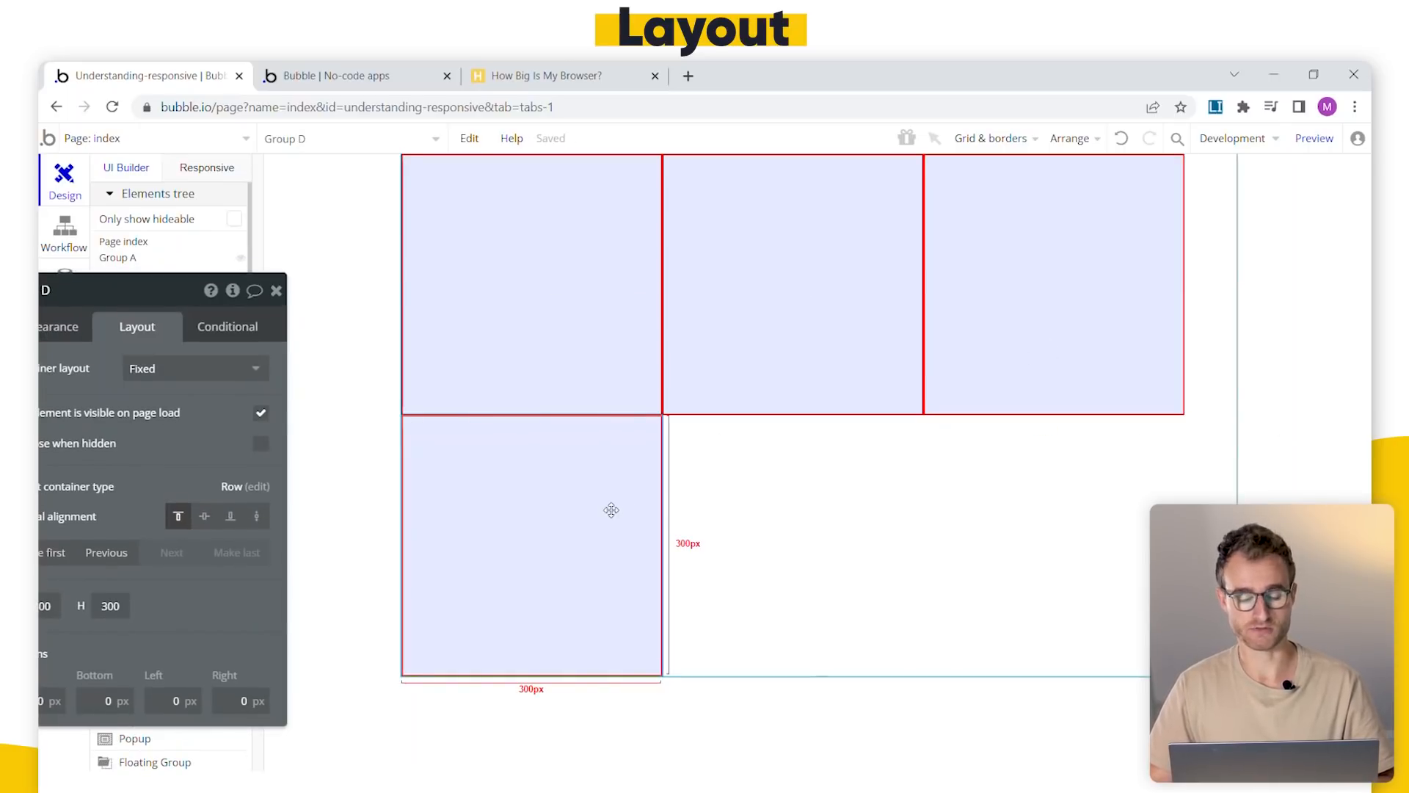
{"action": "key", "text": "ctrl+v"}
{"action": "key", "text": "ctrl+v"}
{"action": "key", "text": "ctrl+v"}
{"action": "scroll", "coordinate": [694, 507], "scroll_direction": "down", "scroll_amount": 2}
{"action": "key", "text": "ctrl+v"}
{"action": "key", "text": "ctrl+v"}
{"action": "key", "text": "ctrl+v"}
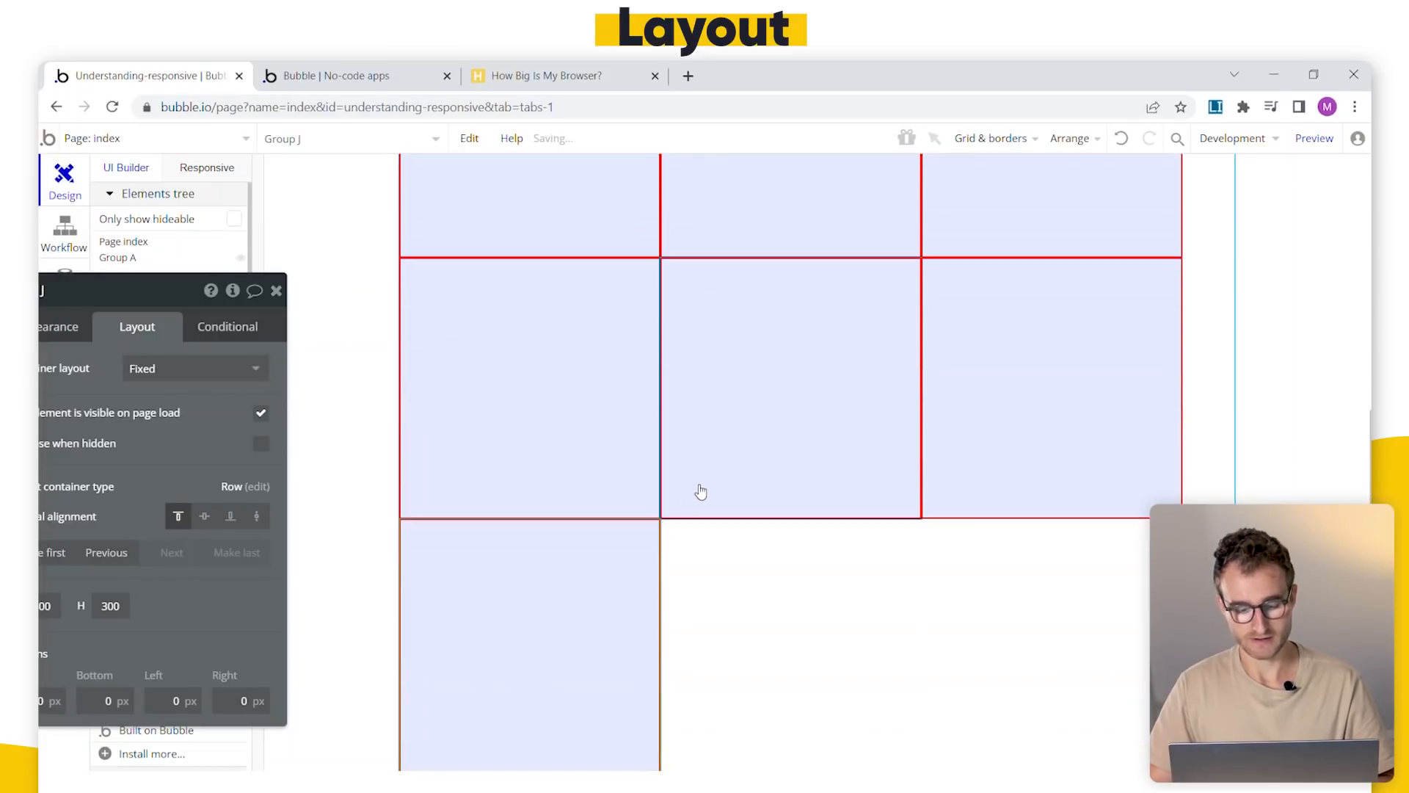
{"action": "key", "text": "ctrl+v"}
{"action": "key", "text": "ctrl+v"}
{"action": "key", "text": "ctrl+v"}
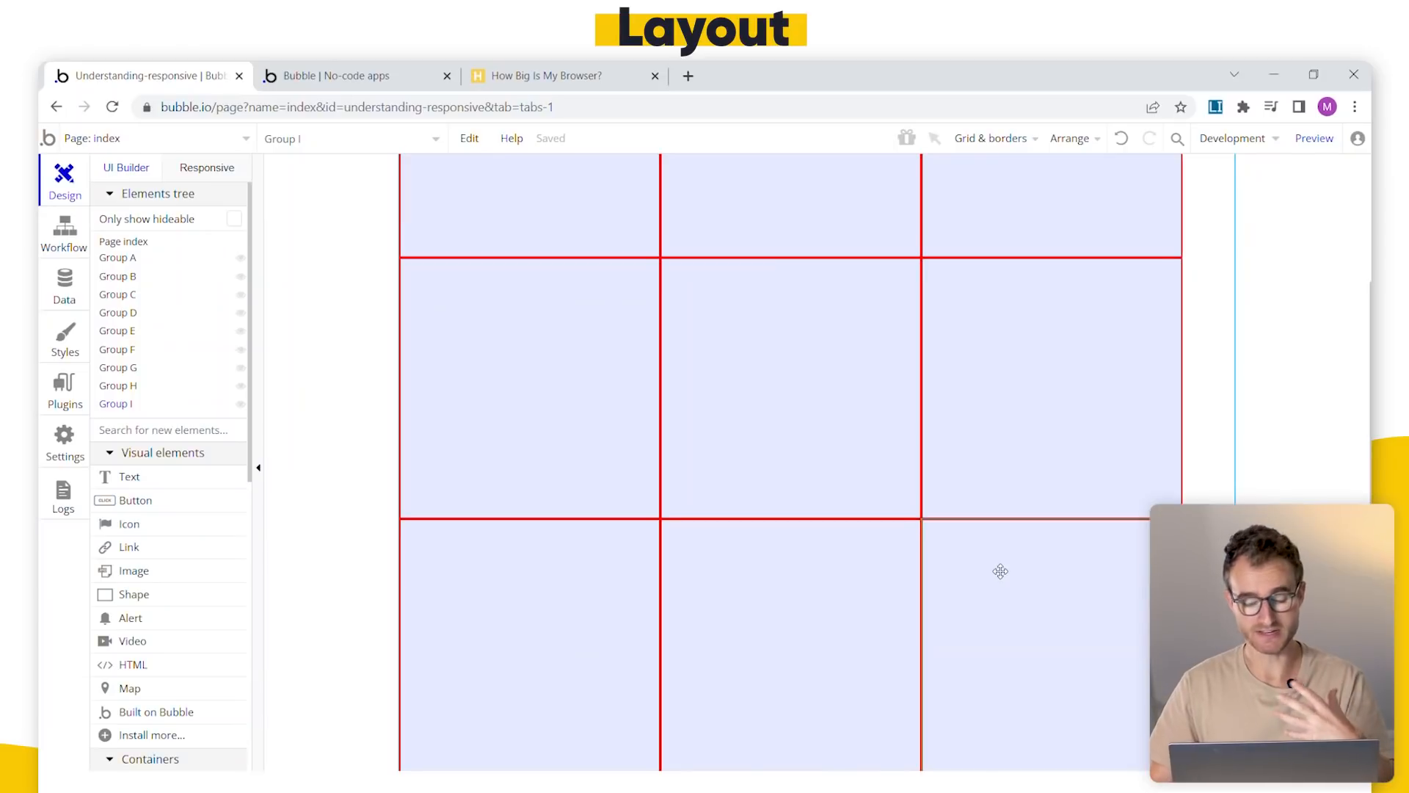
- Delete the extra groups D to I, keeping only Groups A, B and C in the page's row
{"action": "key", "text": "Delete"}
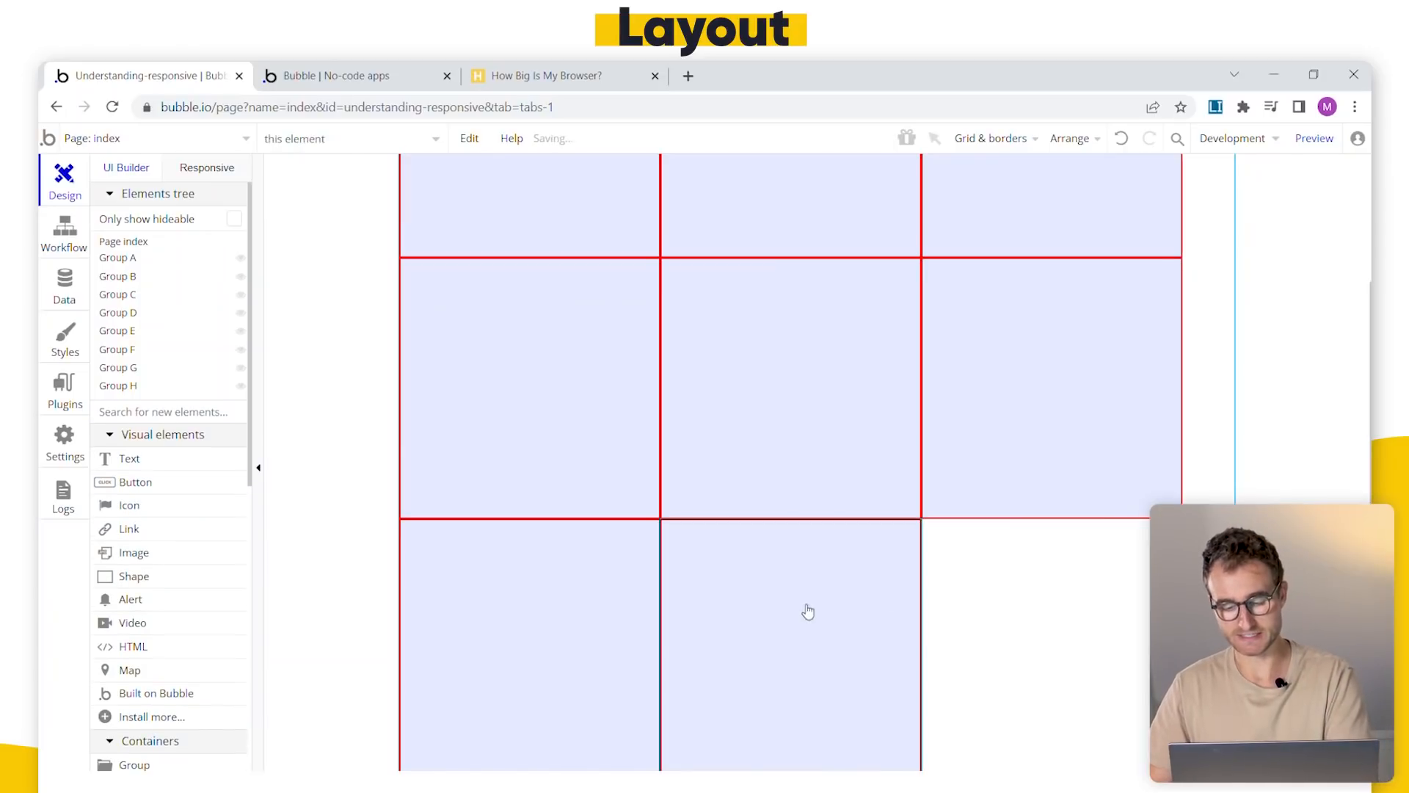
{"action": "left_click", "coordinate": [808, 610]}
{"action": "key", "text": "Delete"}
{"action": "left_click", "coordinate": [635, 607]}
{"action": "key", "text": "Delete"}
{"action": "left_click", "coordinate": [939, 470]}
{"action": "key", "text": "Delete"}
{"action": "left_click", "coordinate": [796, 521]}
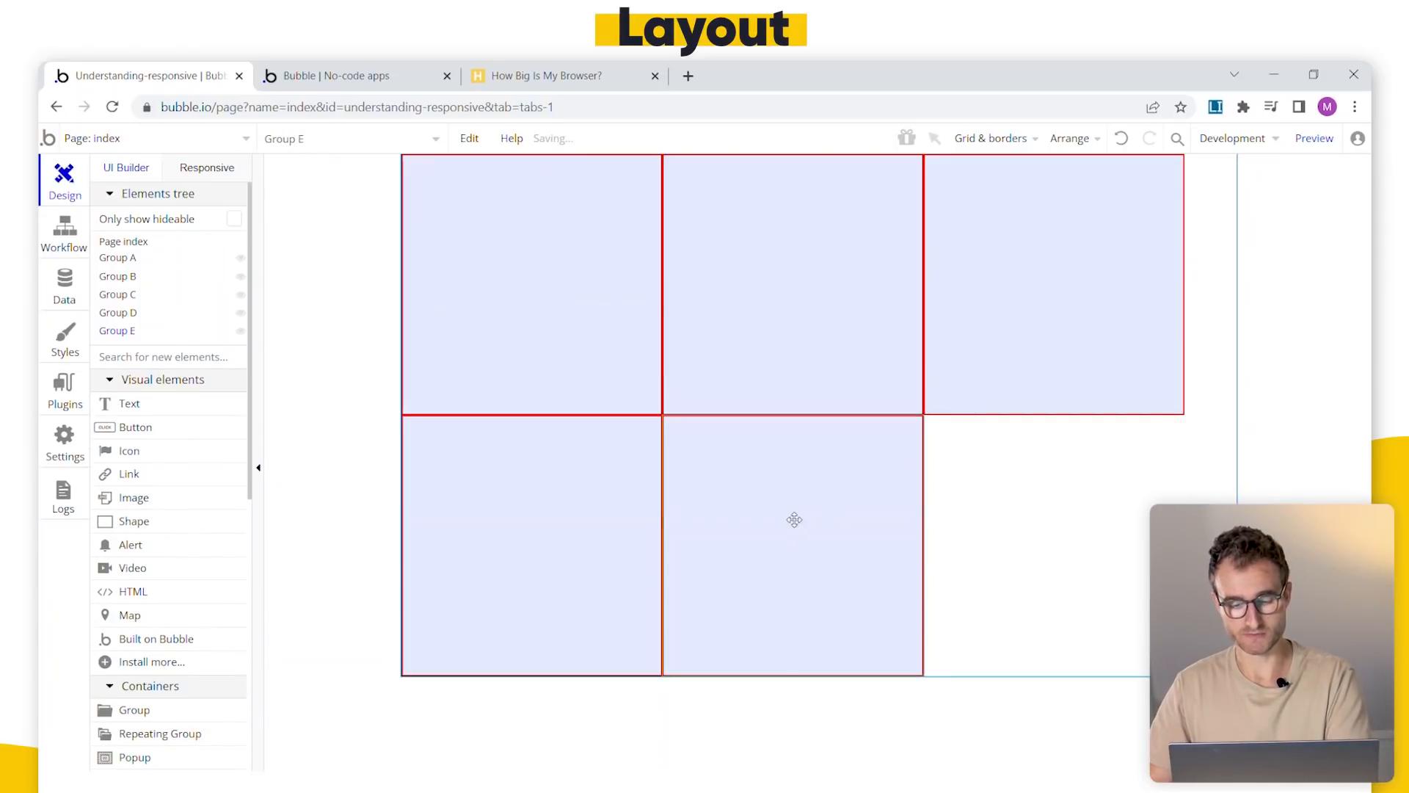
{"action": "key", "text": "Delete"}
{"action": "left_click", "coordinate": [575, 521]}
{"action": "key", "text": "Delete"}
- Preview the three-group row responsively, widening the page to about 1039 px and narrowing it to about 995 px
{"action": "left_click", "coordinate": [207, 168]}
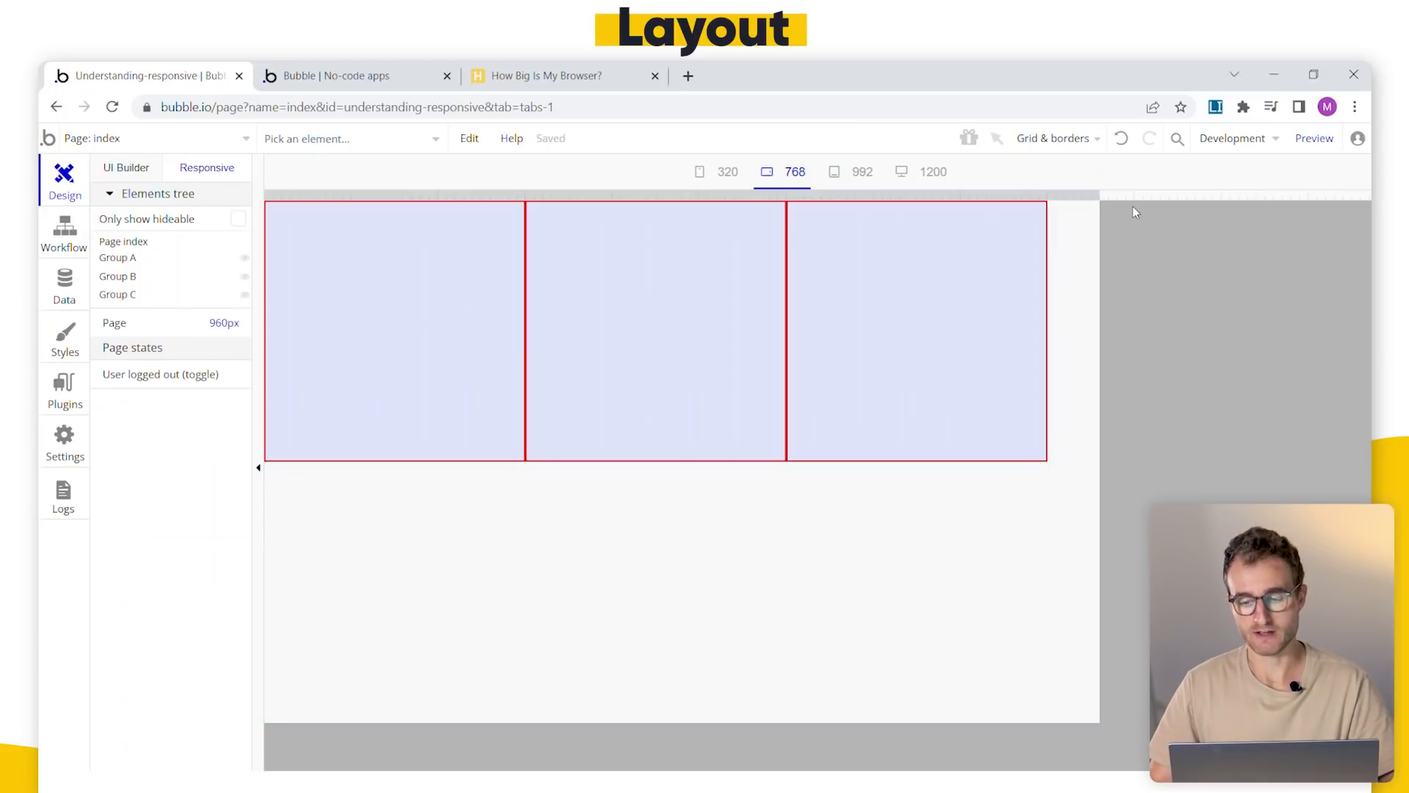
{"action": "left_click_drag", "start_coordinate": [1106, 197], "coordinate": [1169, 218]}
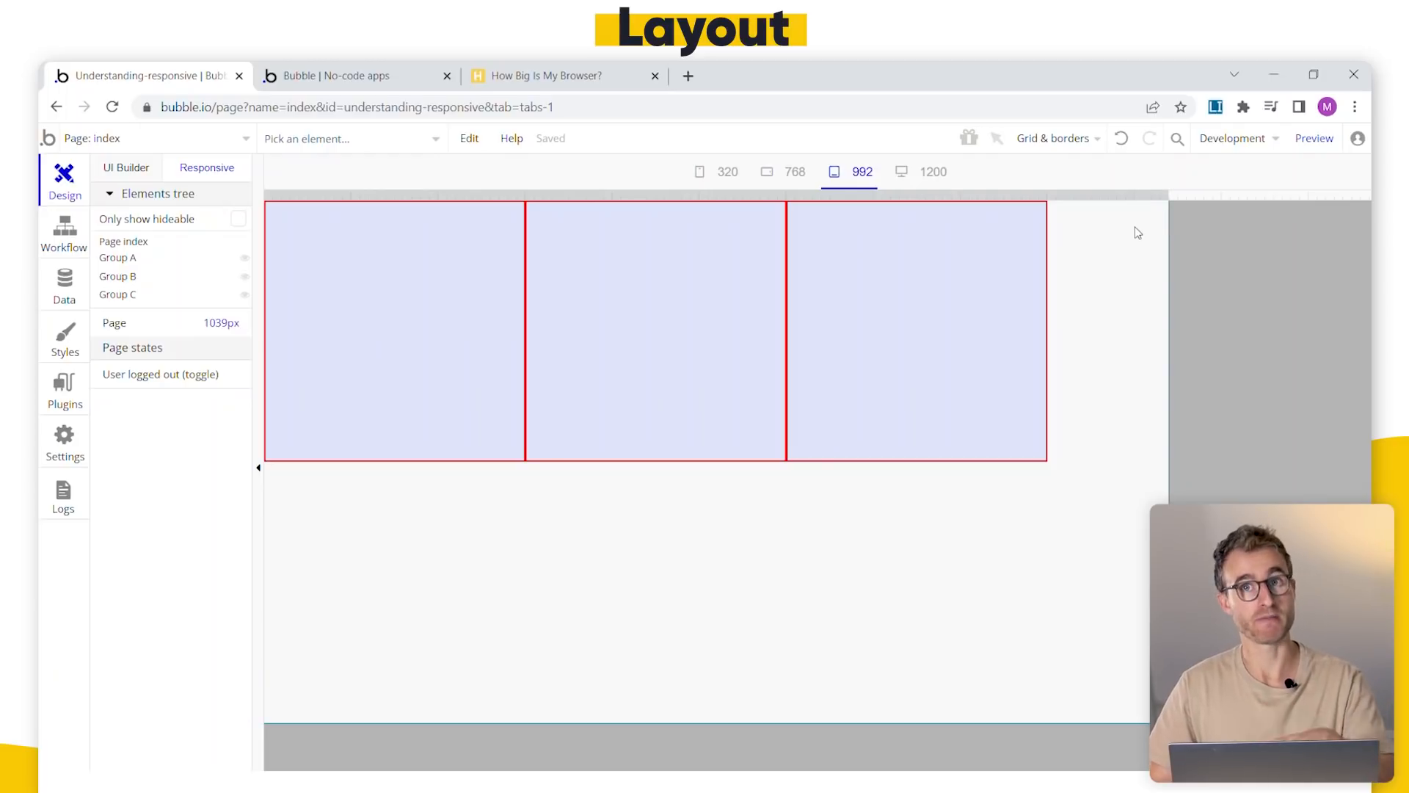
{"action": "left_click_drag", "start_coordinate": [1194, 197], "coordinate": [1146, 264]}
{"action": "left_click", "coordinate": [132, 169]}
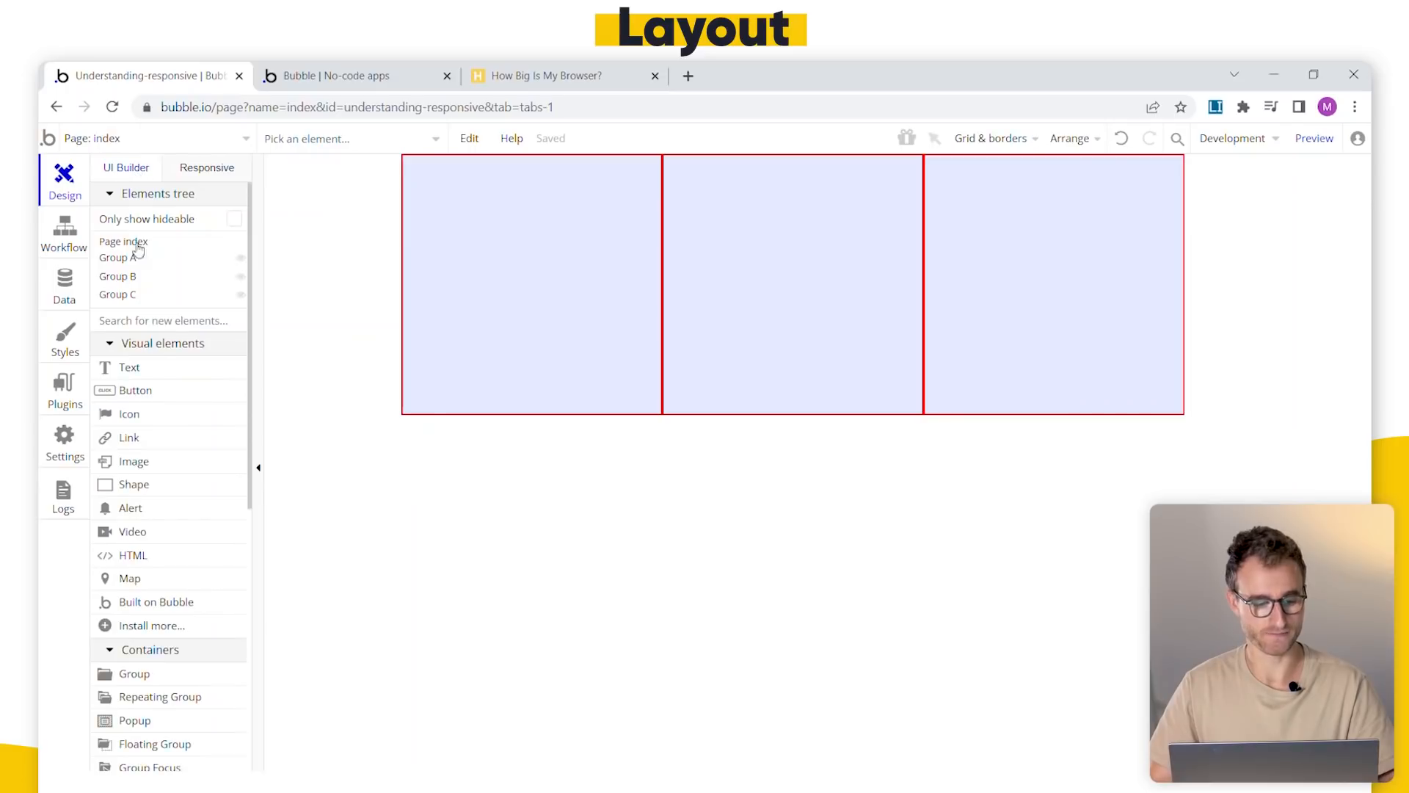
- Draw a text element about 130 by 154 px in Group A, with the H1 Heading - Dark style and the content "1"
{"action": "left_click", "coordinate": [132, 370]}
{"action": "left_click_drag", "start_coordinate": [472, 208], "coordinate": [586, 342]}
{"action": "left_click_drag", "start_coordinate": [513, 293], "coordinate": [502, 300]}
{"action": "left_click", "coordinate": [205, 564]}
{"action": "left_click", "coordinate": [92, 695]}
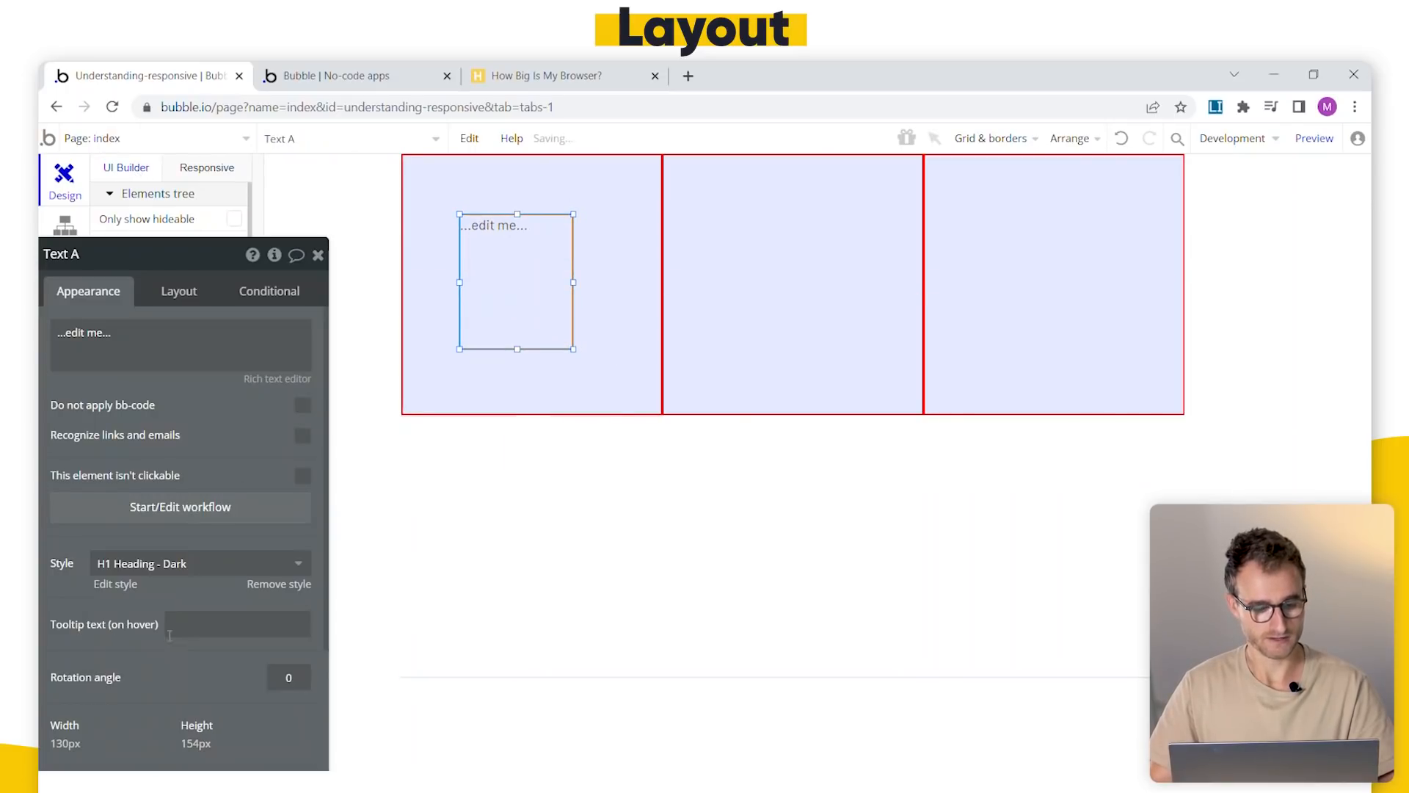
{"action": "triple_click", "coordinate": [141, 336]}
{"action": "type", "text": "1"}
{"action": "left_click", "coordinate": [510, 511]}
- Copy the "1" text into Group B and change the copy's content to "2"
{"action": "left_click", "coordinate": [488, 254]}
{"action": "key", "text": "ctrl+c"}
{"action": "key", "text": "ctrl+v"}
{"action": "left_click_drag", "start_coordinate": [813, 275], "coordinate": [808, 271]}
{"action": "double_click", "coordinate": [808, 271]}
{"action": "triple_click", "coordinate": [171, 338]}
{"action": "type", "text": "2"}
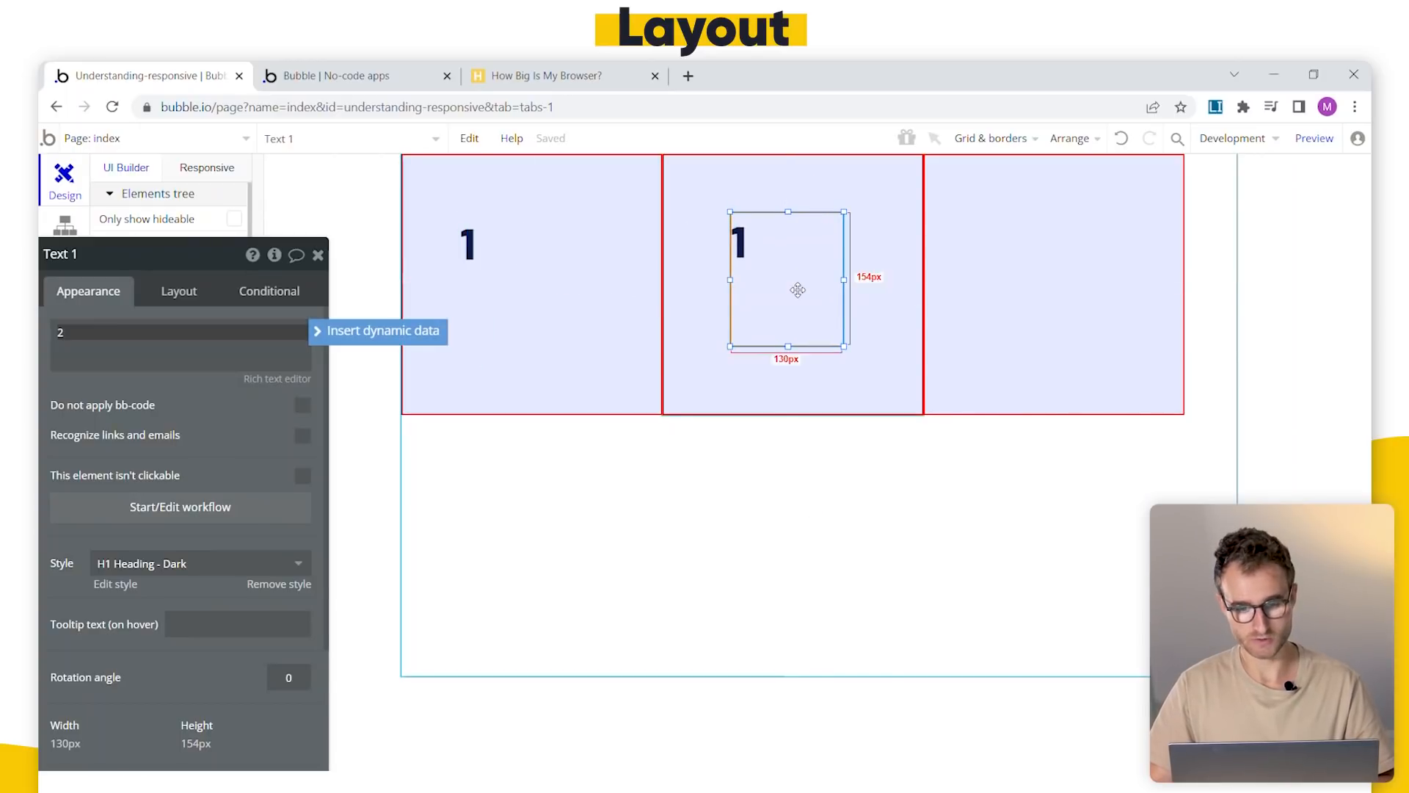
- Copy the "2" text into Group C and change the copy's content to "3"
{"action": "key", "text": "ctrl+c"}
{"action": "key", "text": "ctrl+v"}
{"action": "left_click_drag", "start_coordinate": [896, 293], "coordinate": [1065, 293]}
{"action": "double_click", "coordinate": [1065, 292]}
{"action": "left_click", "coordinate": [169, 337]}
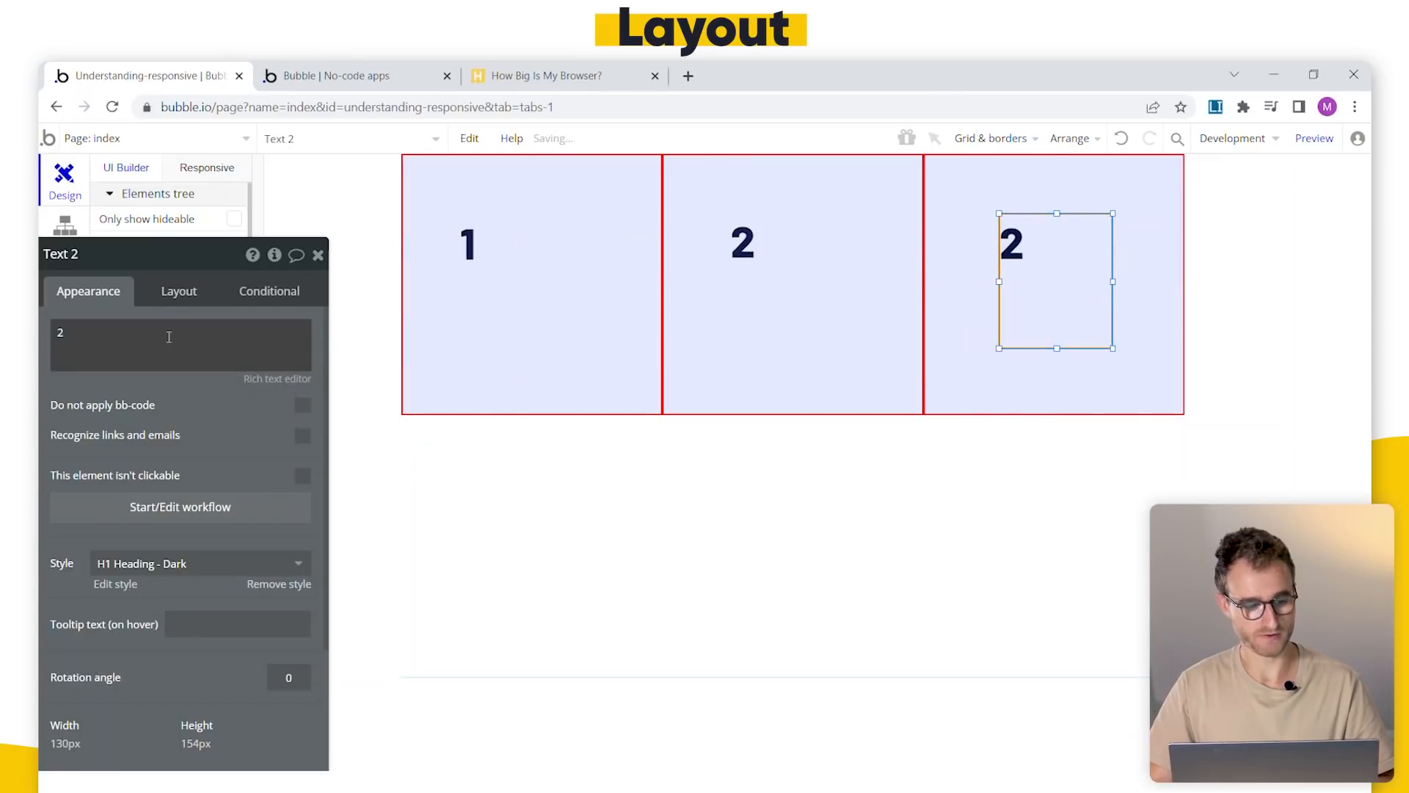
{"action": "key", "text": "BackSpace"}
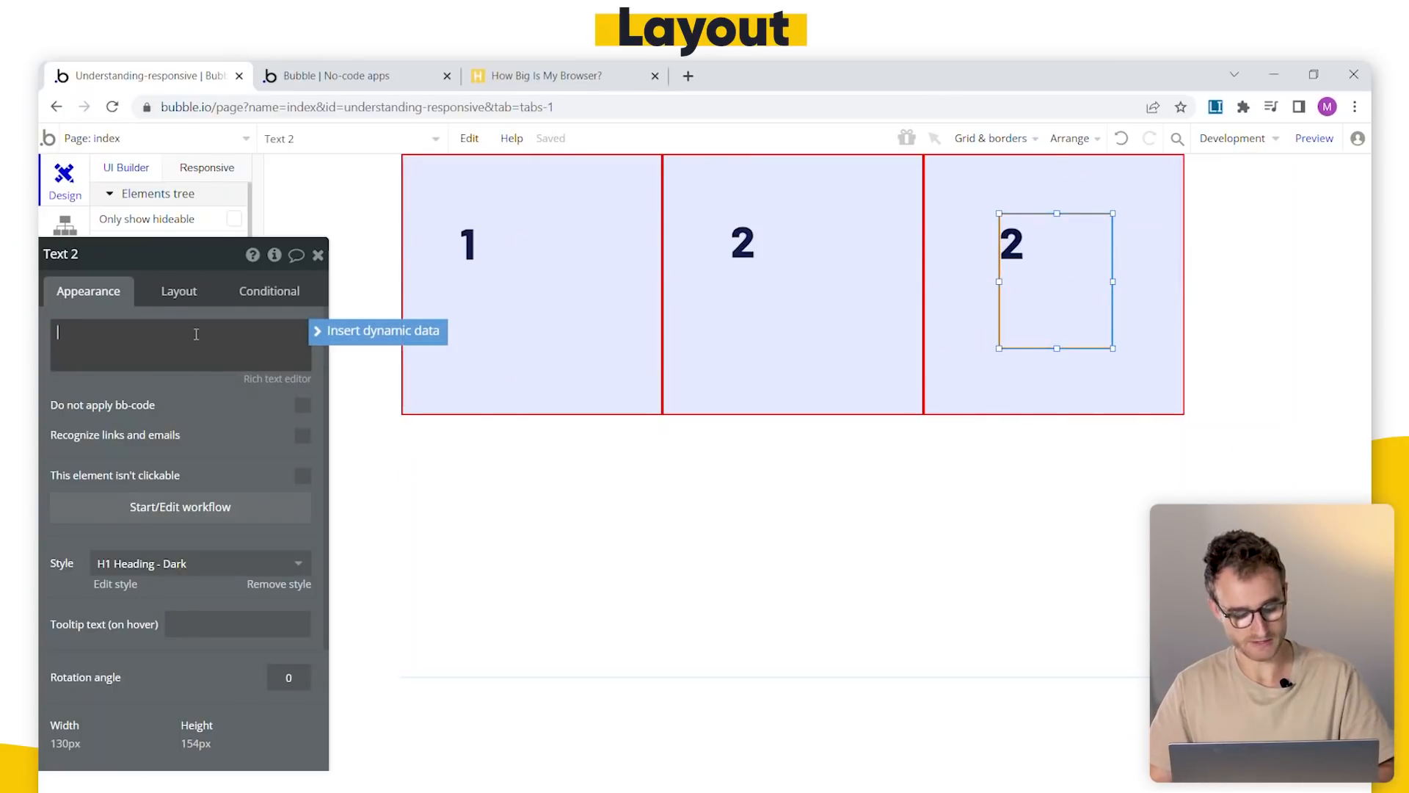
{"action": "type", "text": "3"}
- Open Group B's layout settings, try moving the "1" text freely within Group A, and undo that move
{"action": "left_click", "coordinate": [805, 356]}
{"action": "left_click", "coordinate": [474, 357]}
{"action": "left_click", "coordinate": [991, 381]}
{"action": "left_click", "coordinate": [821, 387]}
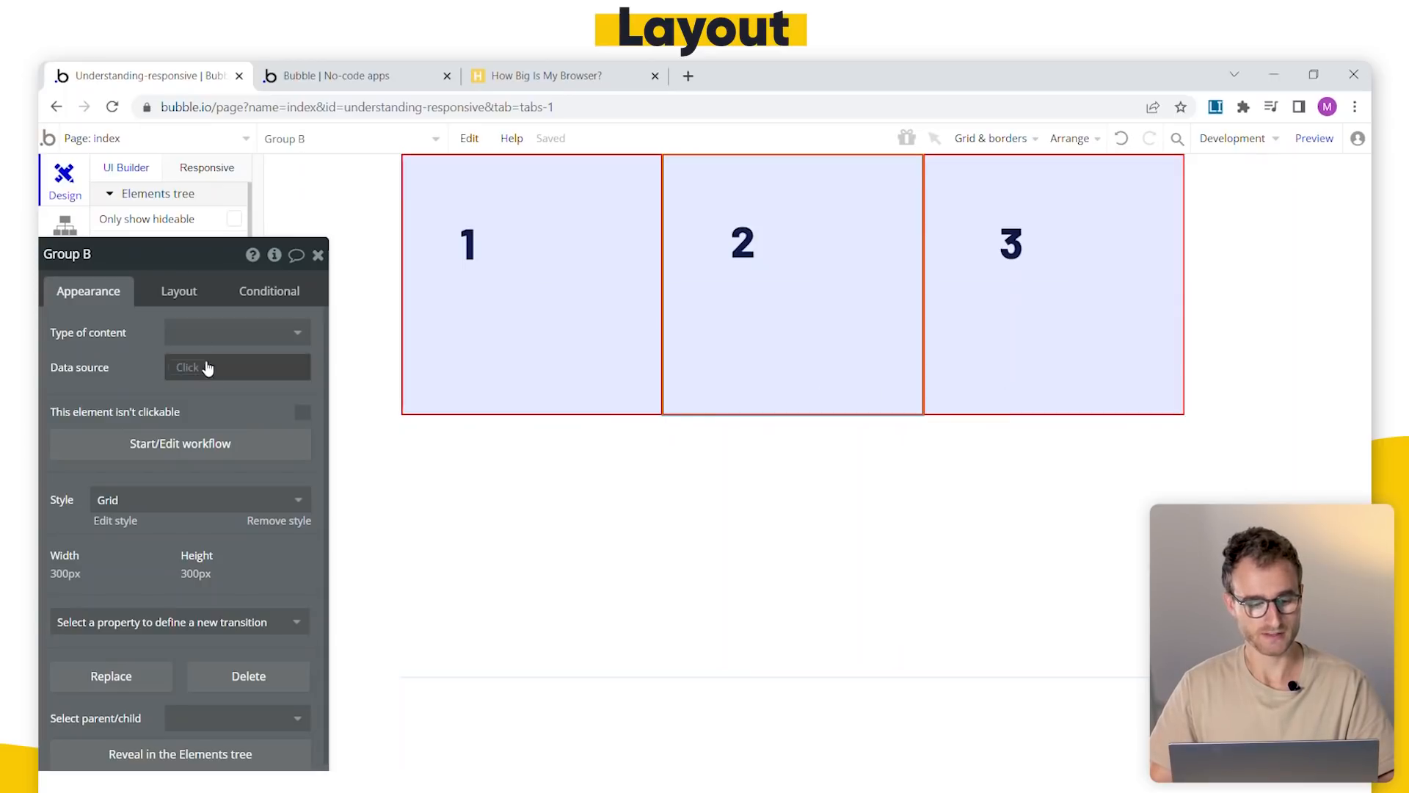
{"action": "left_click", "coordinate": [195, 291]}
{"action": "mouse_move", "coordinate": [493, 273]}
{"action": "left_mouse_down"}
{"action": "mouse_move", "coordinate": [554, 258]}
{"action": "mouse_move", "coordinate": [519, 238]}
{"action": "mouse_move", "coordinate": [469, 274]}
{"action": "mouse_move", "coordinate": [494, 269]}
{"action": "left_mouse_up"}
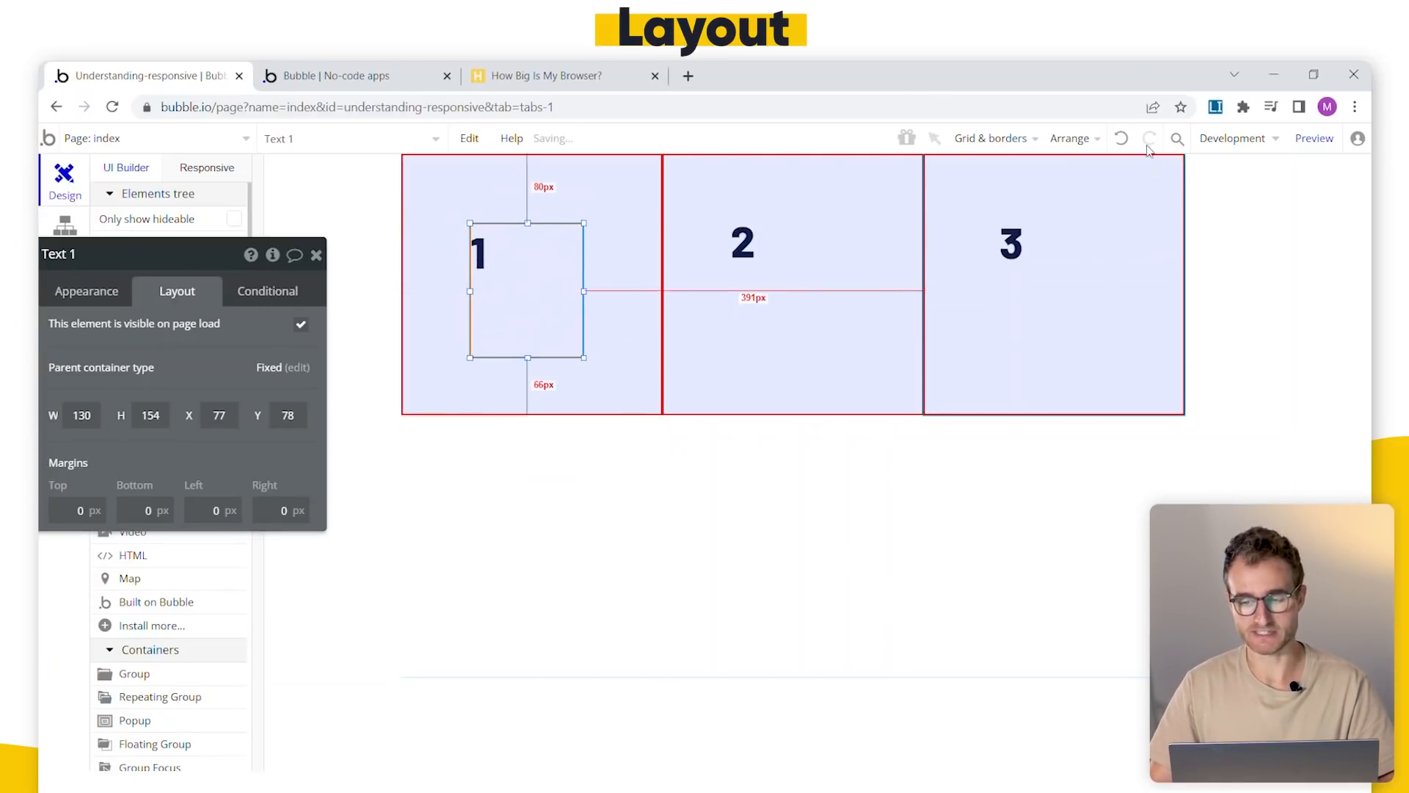
{"action": "left_click", "coordinate": [1120, 138]}
- Preview how the numbered groups respond at page widths of about 1144, 975, 503 and 1047 px
{"action": "left_click", "coordinate": [208, 169]}
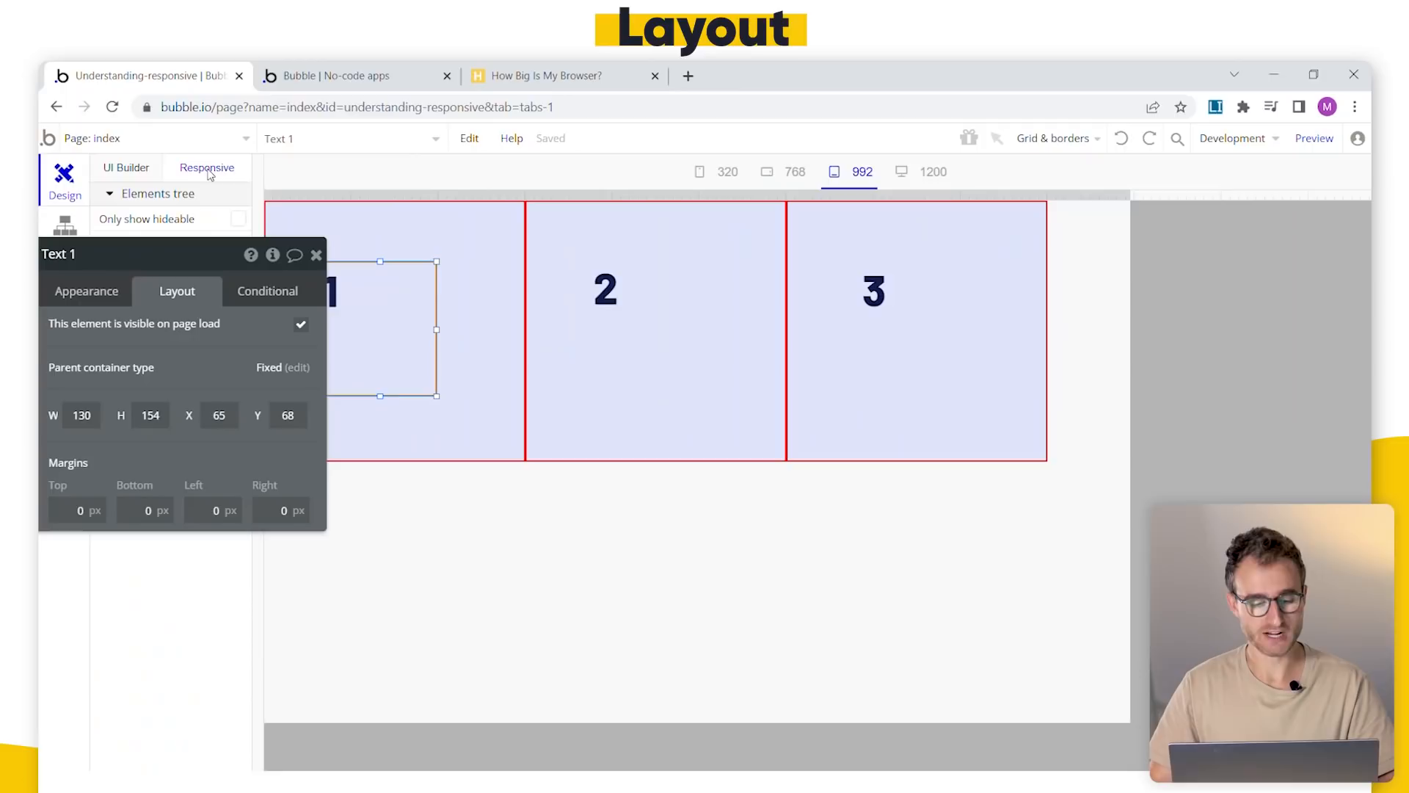
{"action": "left_click", "coordinate": [315, 254]}
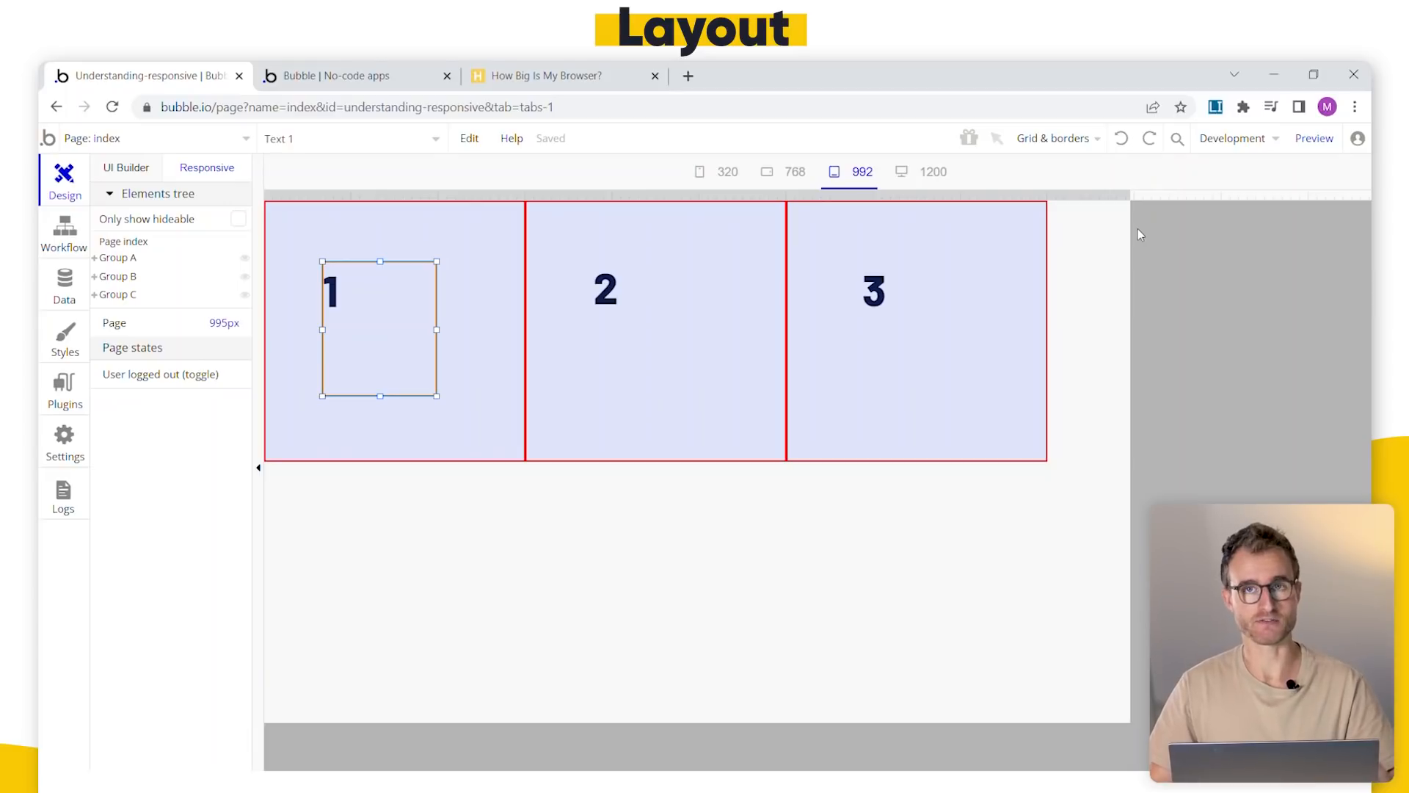
{"action": "left_click_drag", "start_coordinate": [1135, 192], "coordinate": [1260, 193]}
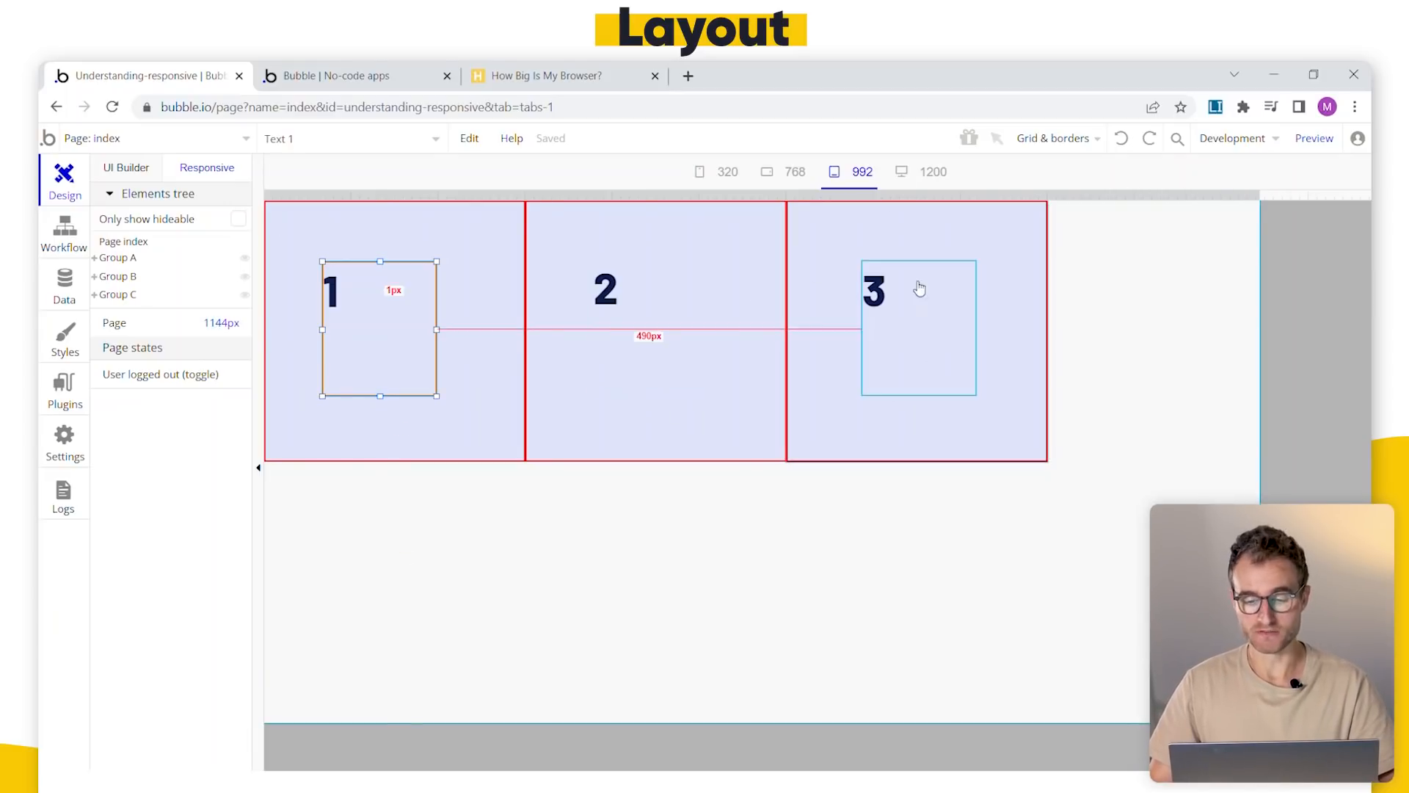
{"action": "left_click", "coordinate": [821, 236]}
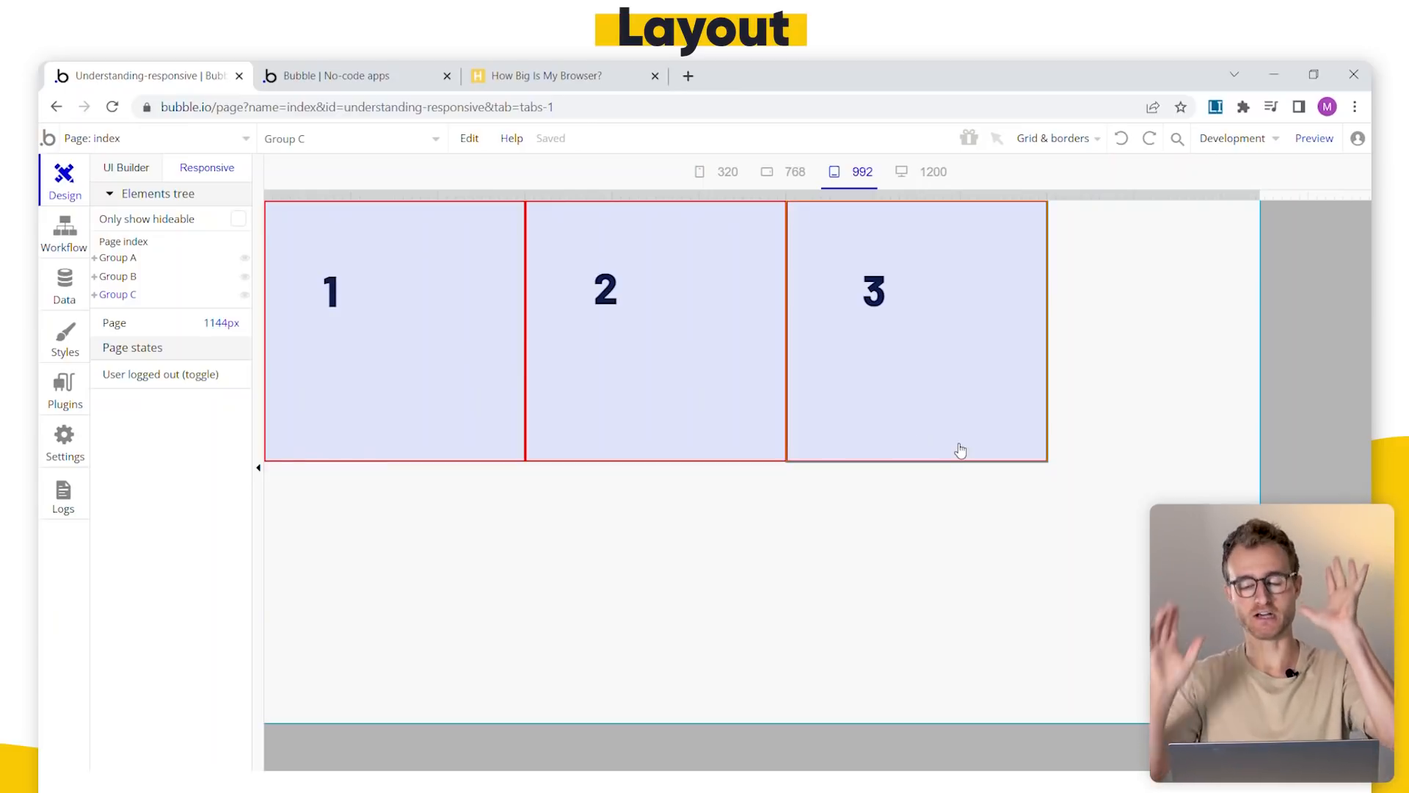
{"action": "left_click_drag", "start_coordinate": [1250, 192], "coordinate": [1112, 257]}
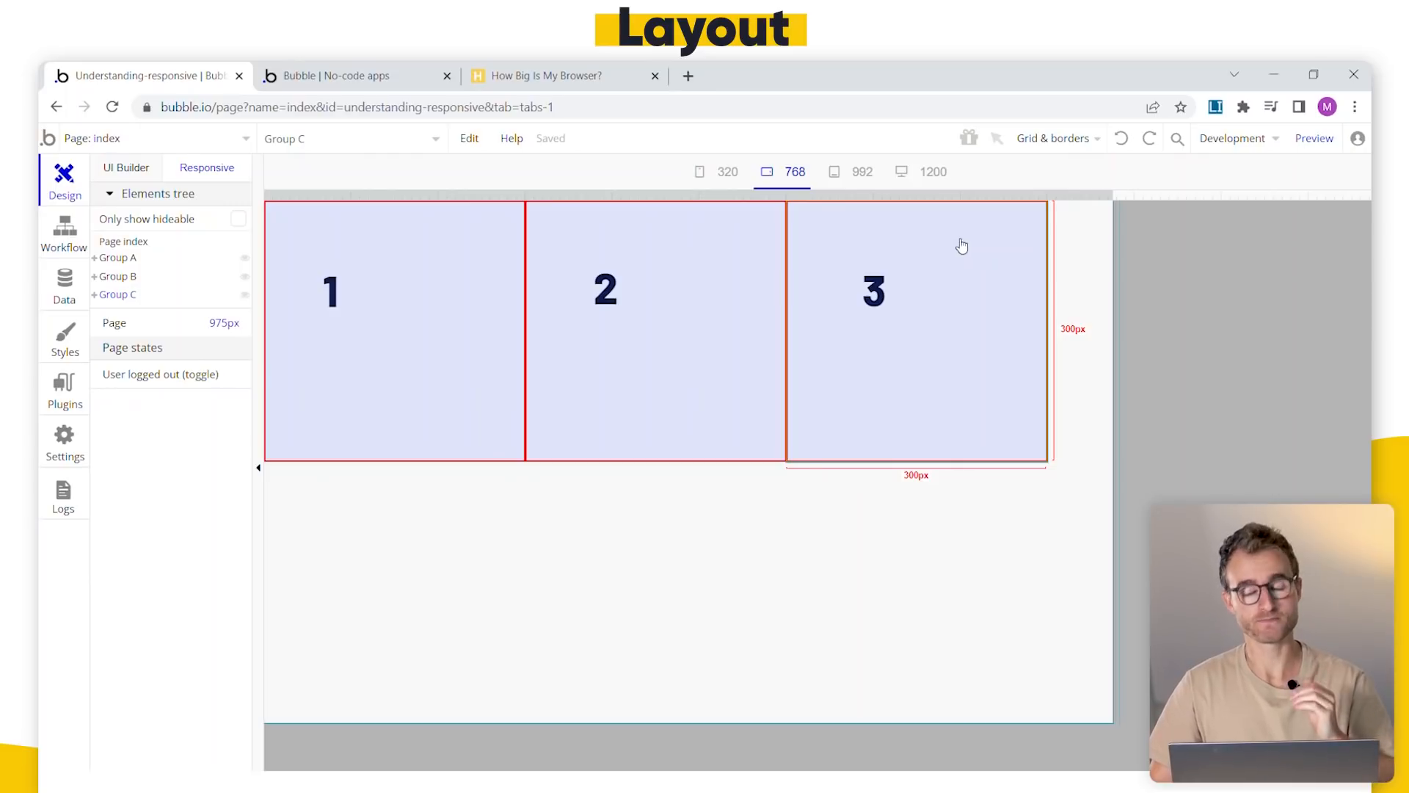
{"action": "left_click_drag", "start_coordinate": [1115, 193], "coordinate": [703, 196]}
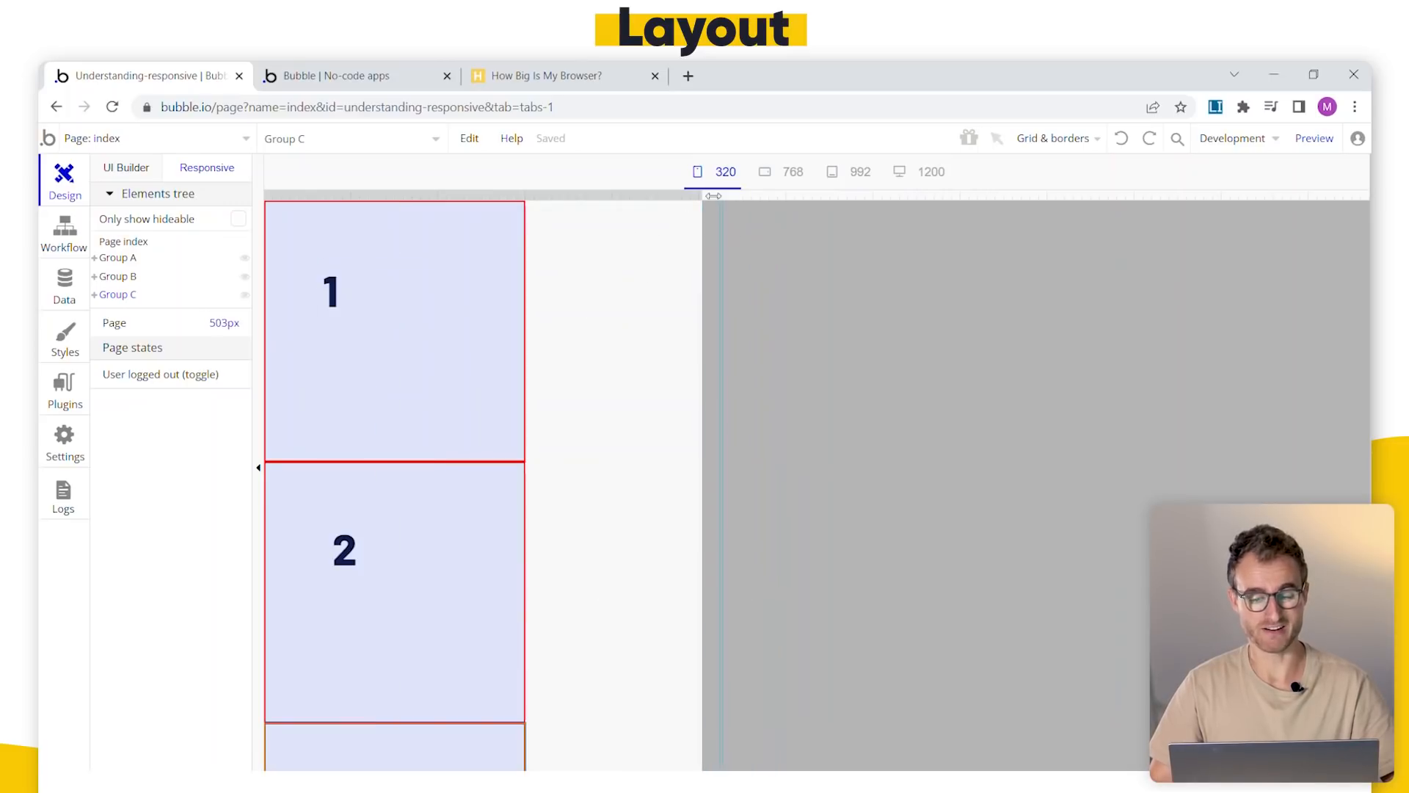
{"action": "left_click_drag", "start_coordinate": [703, 193], "coordinate": [1177, 214]}
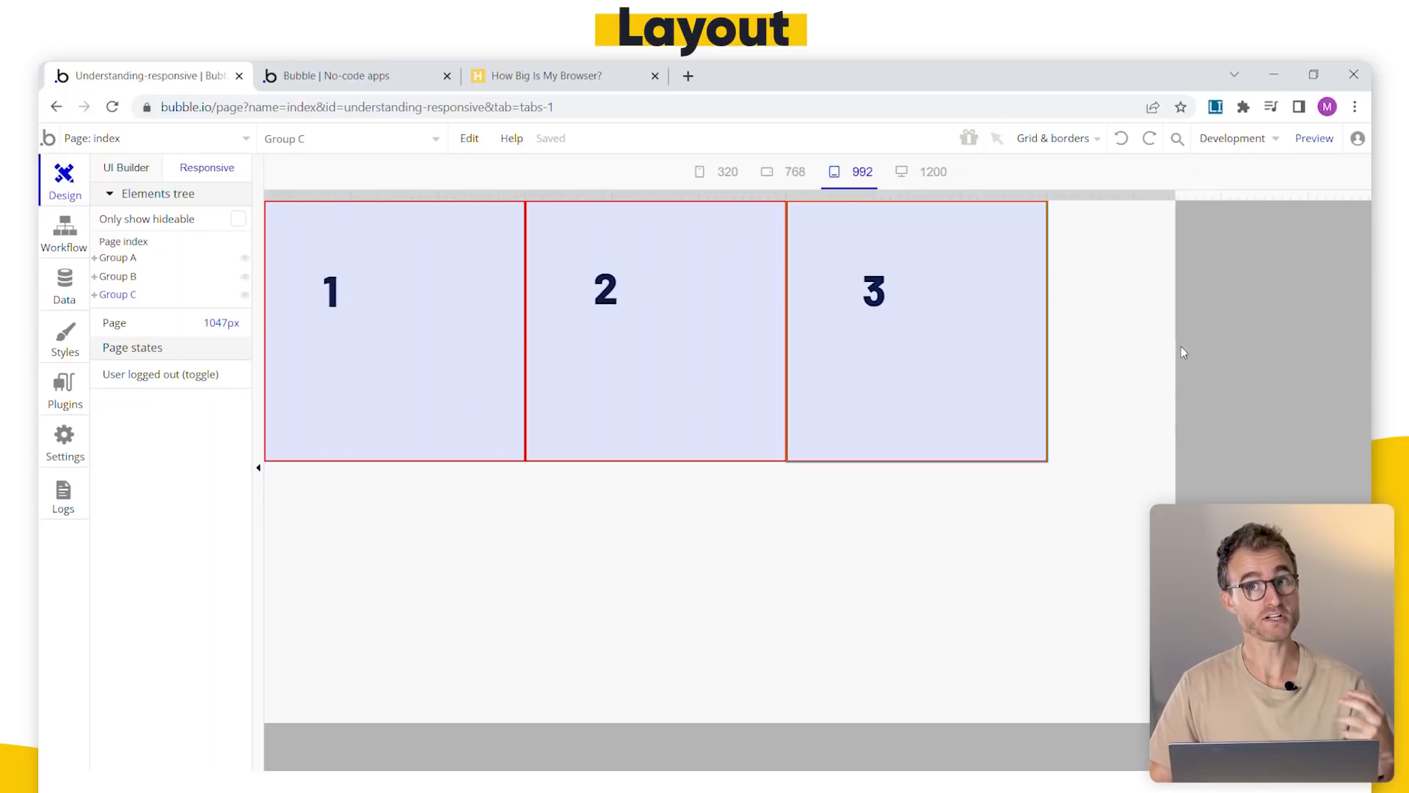
- Set the index page's container alignment to Centered and the editor zoom to 90%
{"action": "left_click", "coordinate": [746, 570]}
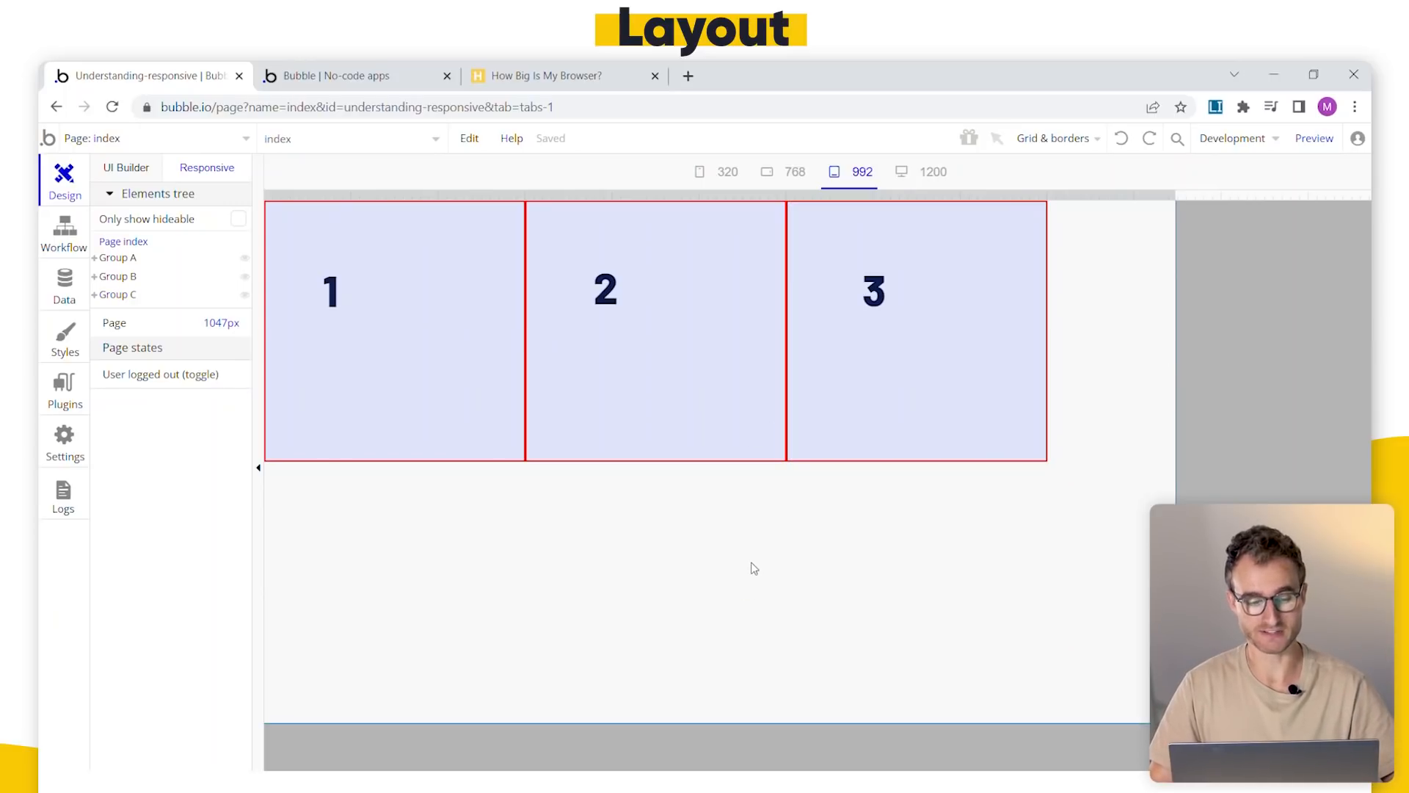
{"action": "double_click", "coordinate": [753, 568]}
{"action": "left_click_drag", "start_coordinate": [196, 430], "coordinate": [1269, 378]}
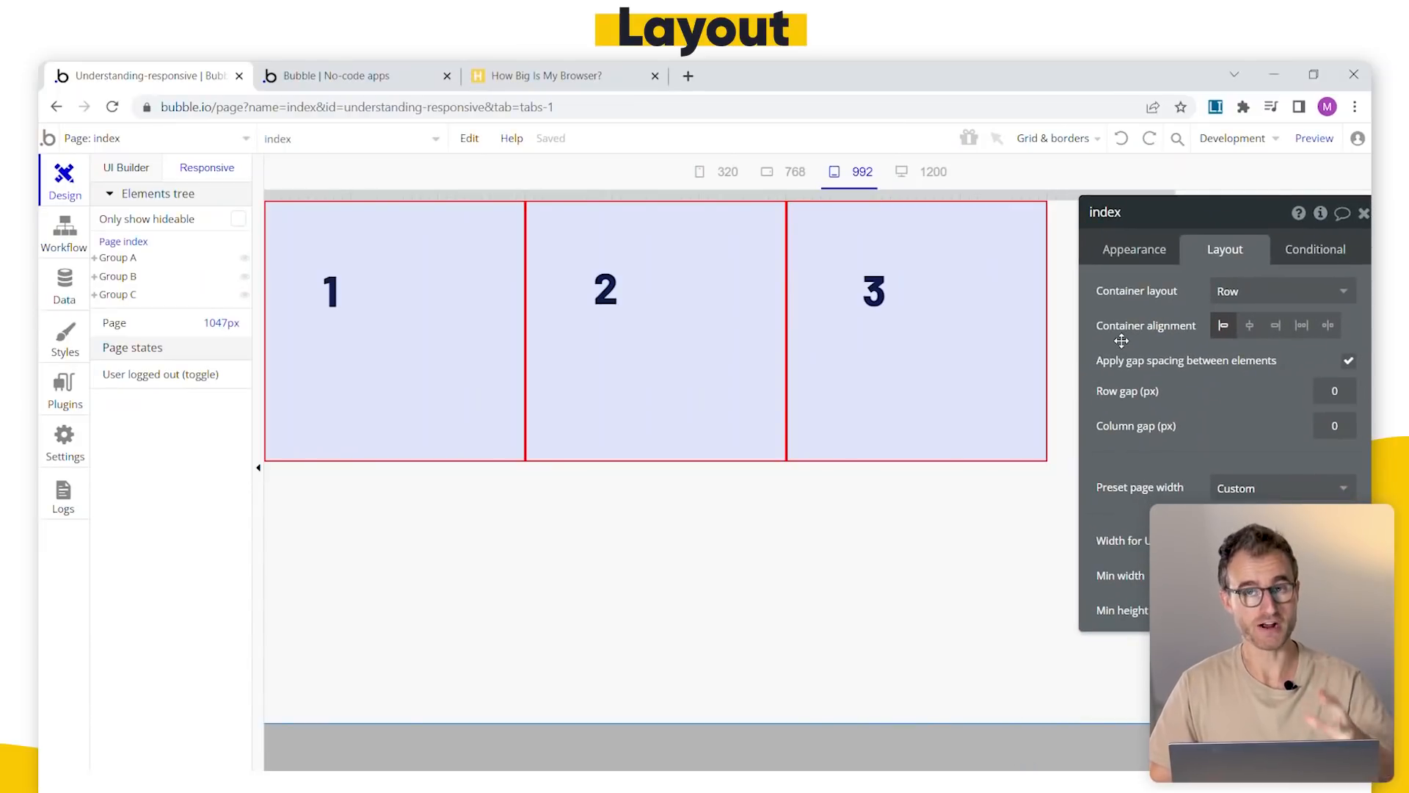
{"action": "mouse_move", "coordinate": [1215, 372]}
{"action": "left_mouse_down"}
{"action": "mouse_move", "coordinate": [1256, 396]}
{"action": "mouse_move", "coordinate": [1224, 349]}
{"action": "left_mouse_up"}
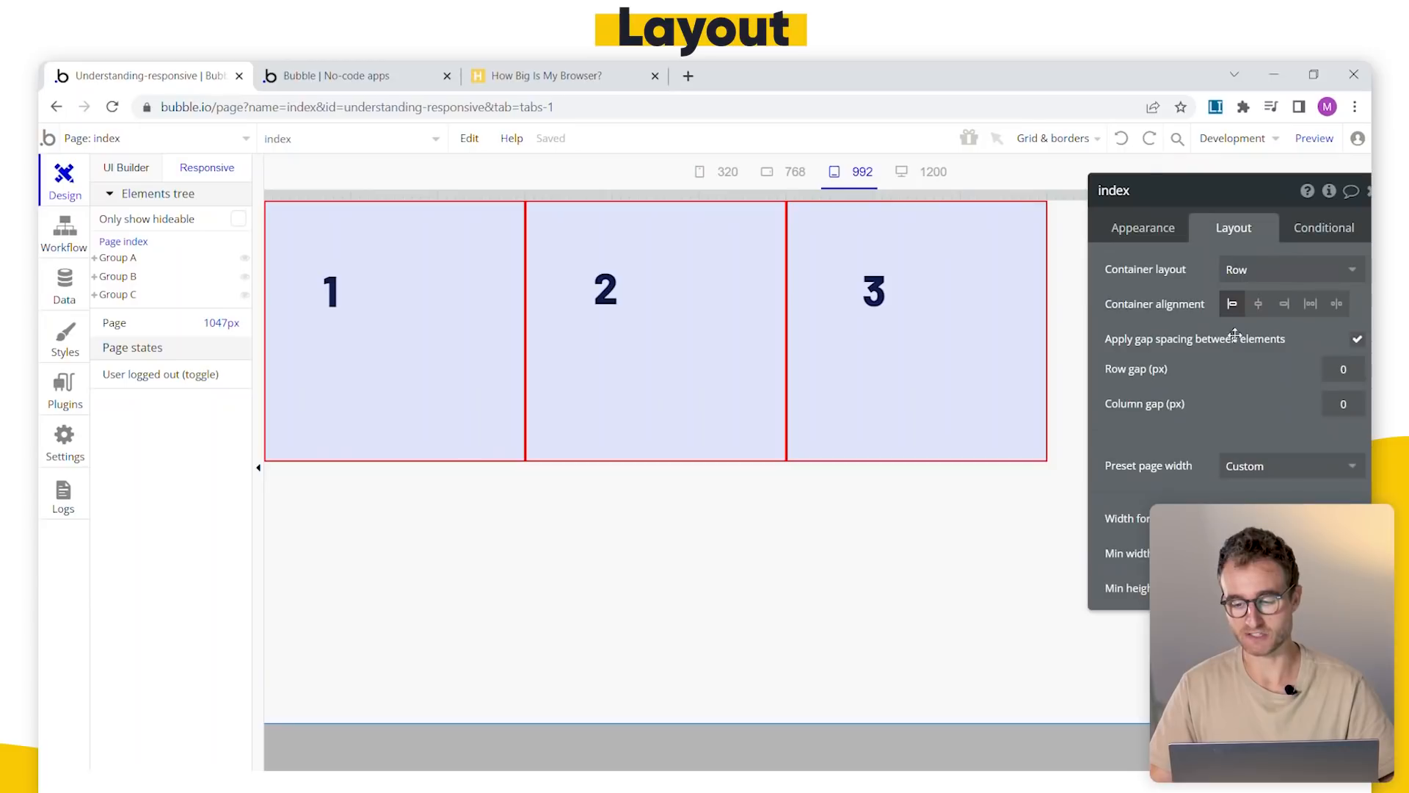
{"action": "left_click", "coordinate": [1259, 305]}
{"action": "left_click", "coordinate": [1056, 140]}
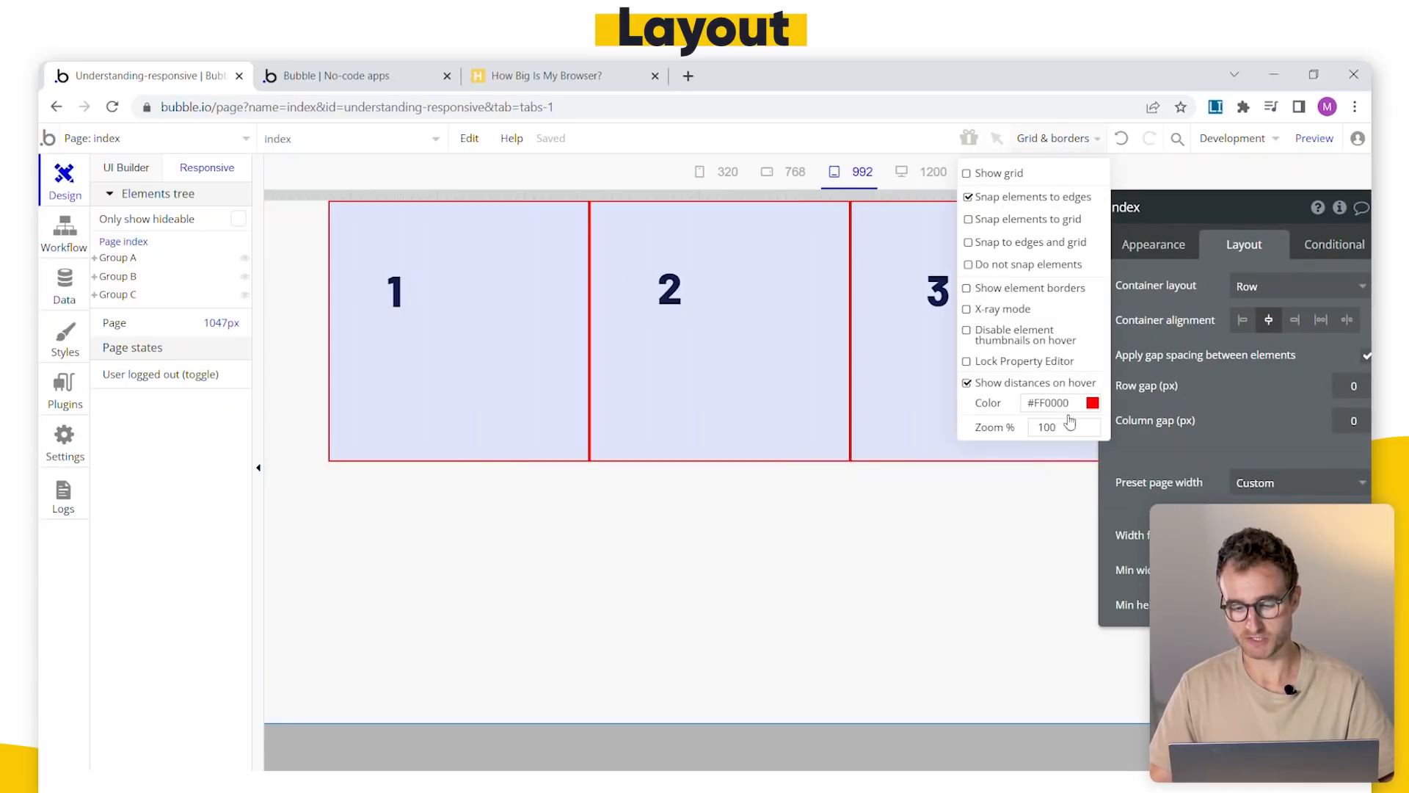
{"action": "left_click", "coordinate": [976, 429]}
{"action": "type", "text": "90"}
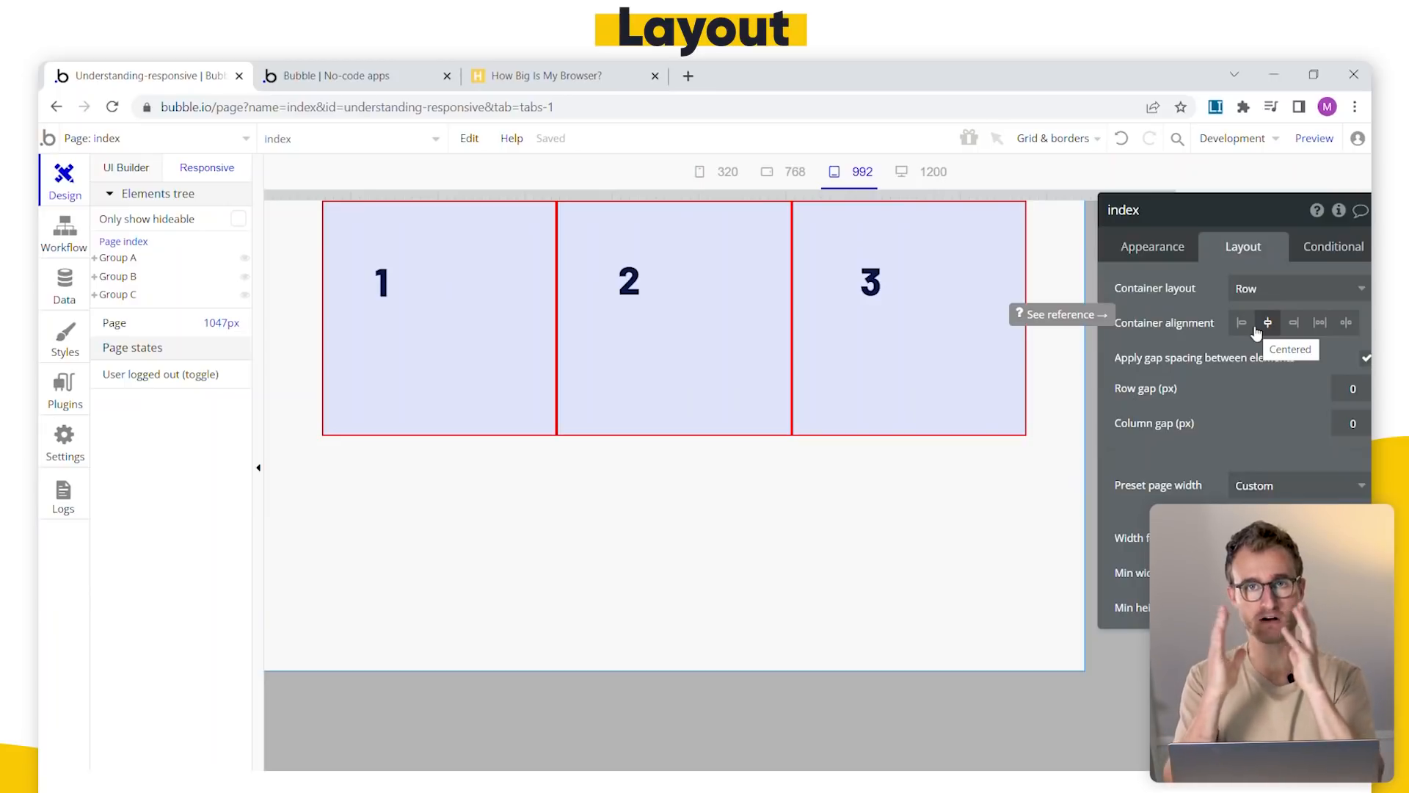
- Try right alignment for the page's row container, followed by distribution with equal space around each group
{"action": "left_click", "coordinate": [1295, 325]}
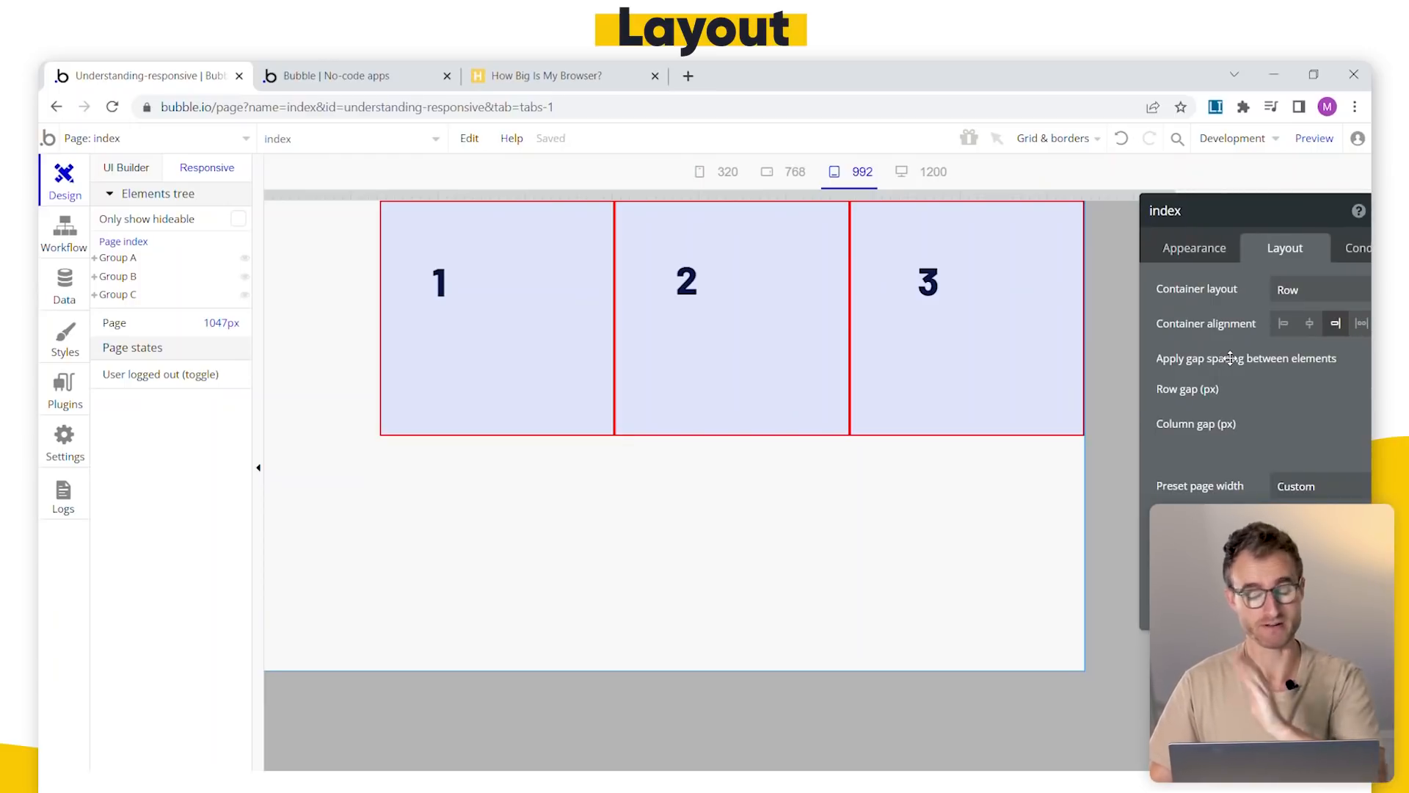
{"action": "left_click", "coordinate": [1322, 338]}
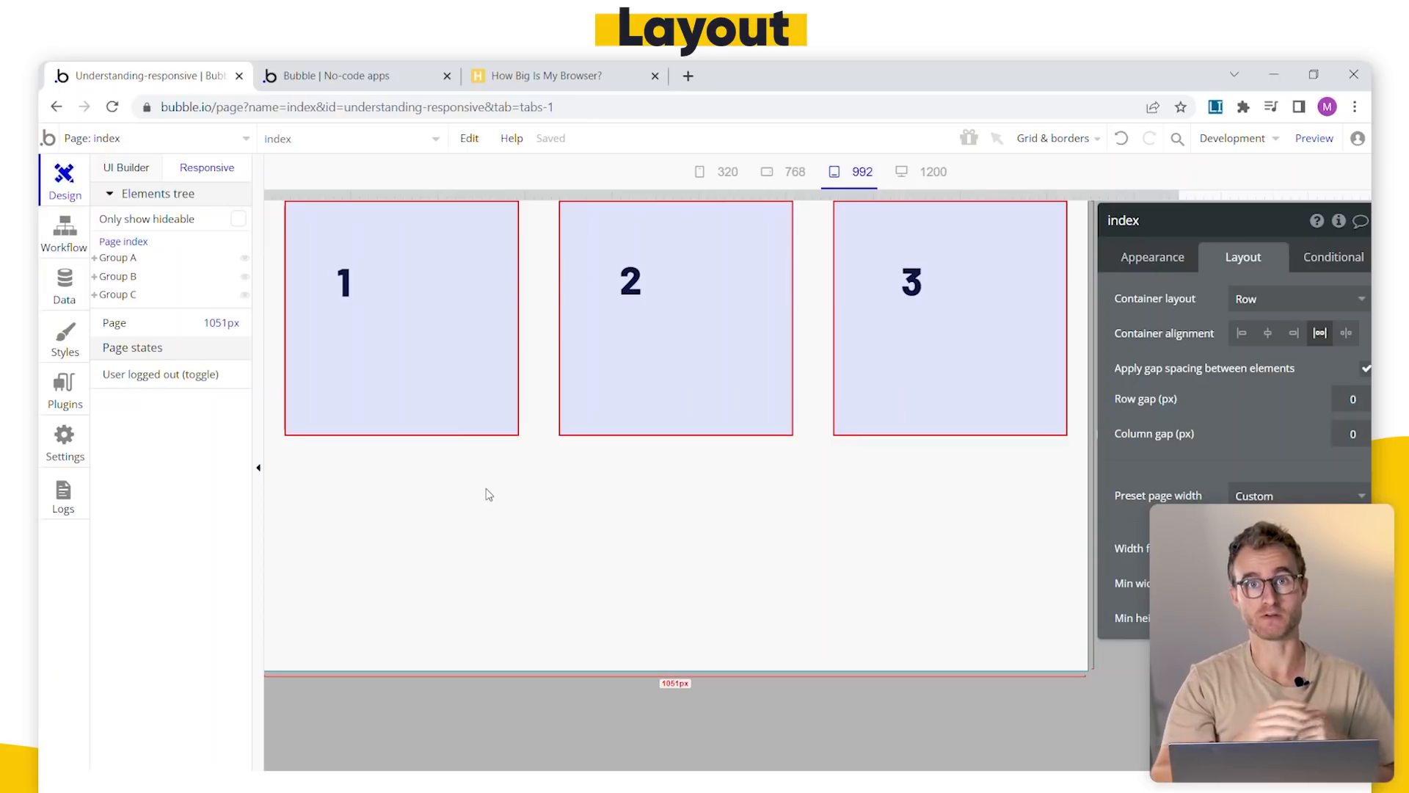
- Examine the spacing between Groups A, B and C and the page edges, and check the distances-on-hover option
{"action": "left_click", "coordinate": [515, 420]}
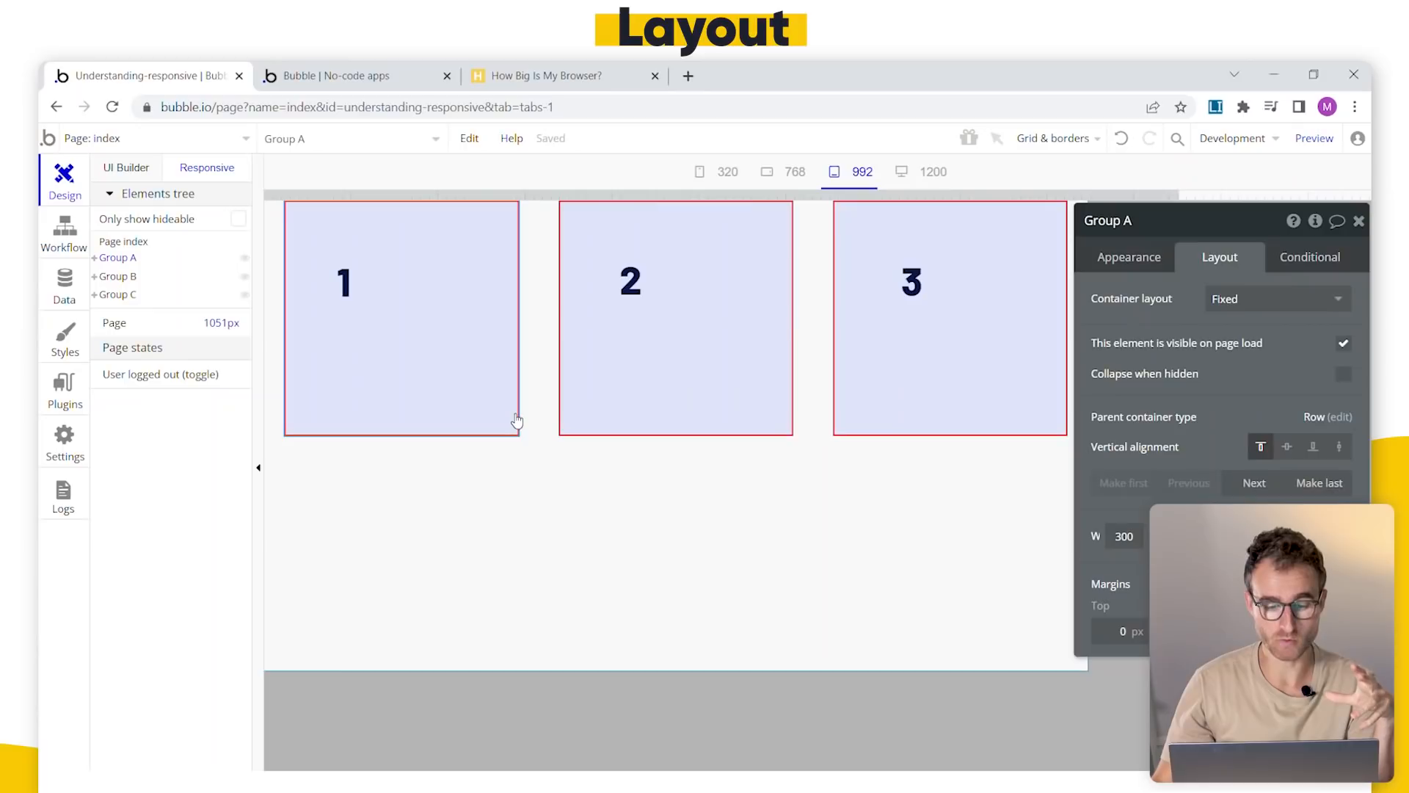
{"action": "left_click", "coordinate": [579, 411]}
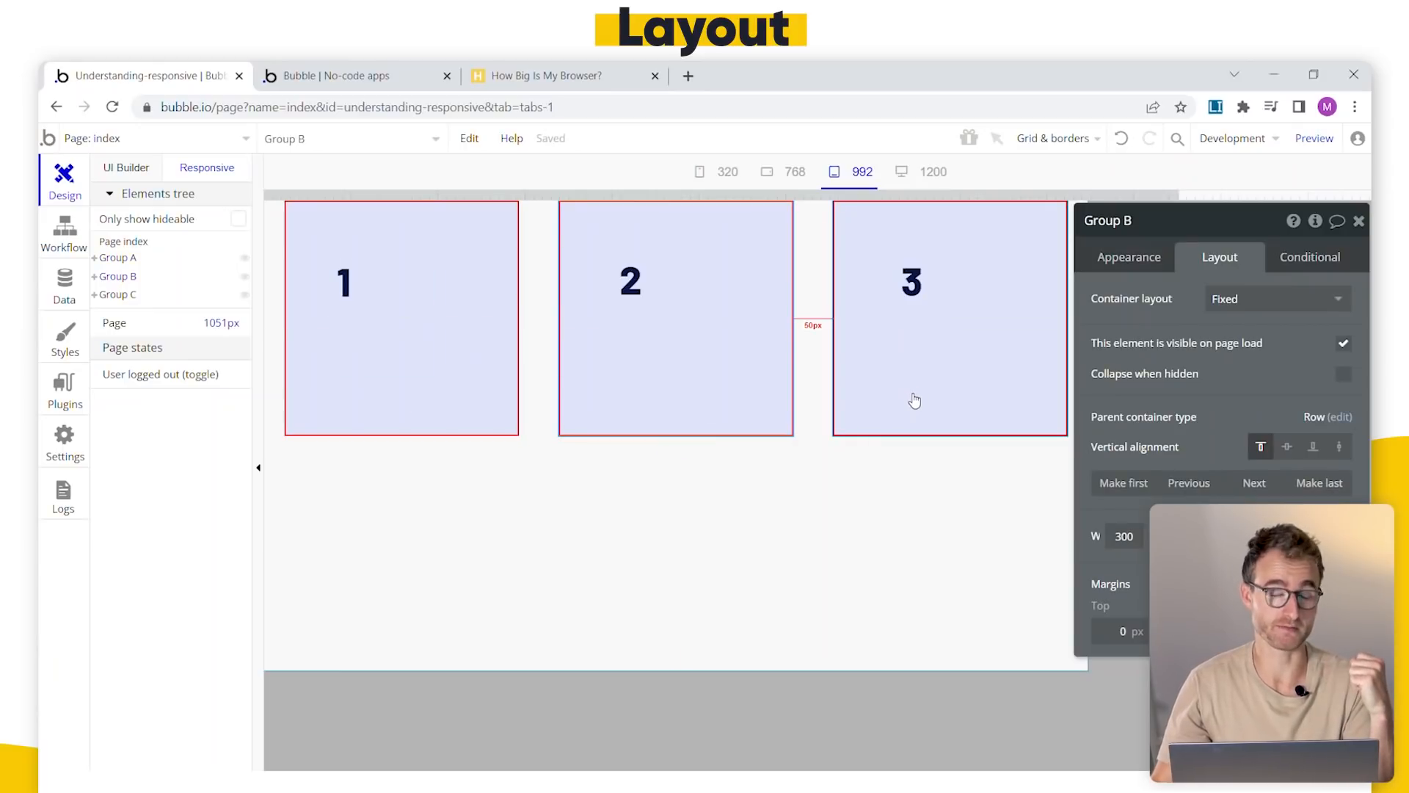
{"action": "left_click_drag", "start_coordinate": [1136, 405], "coordinate": [1197, 386]}
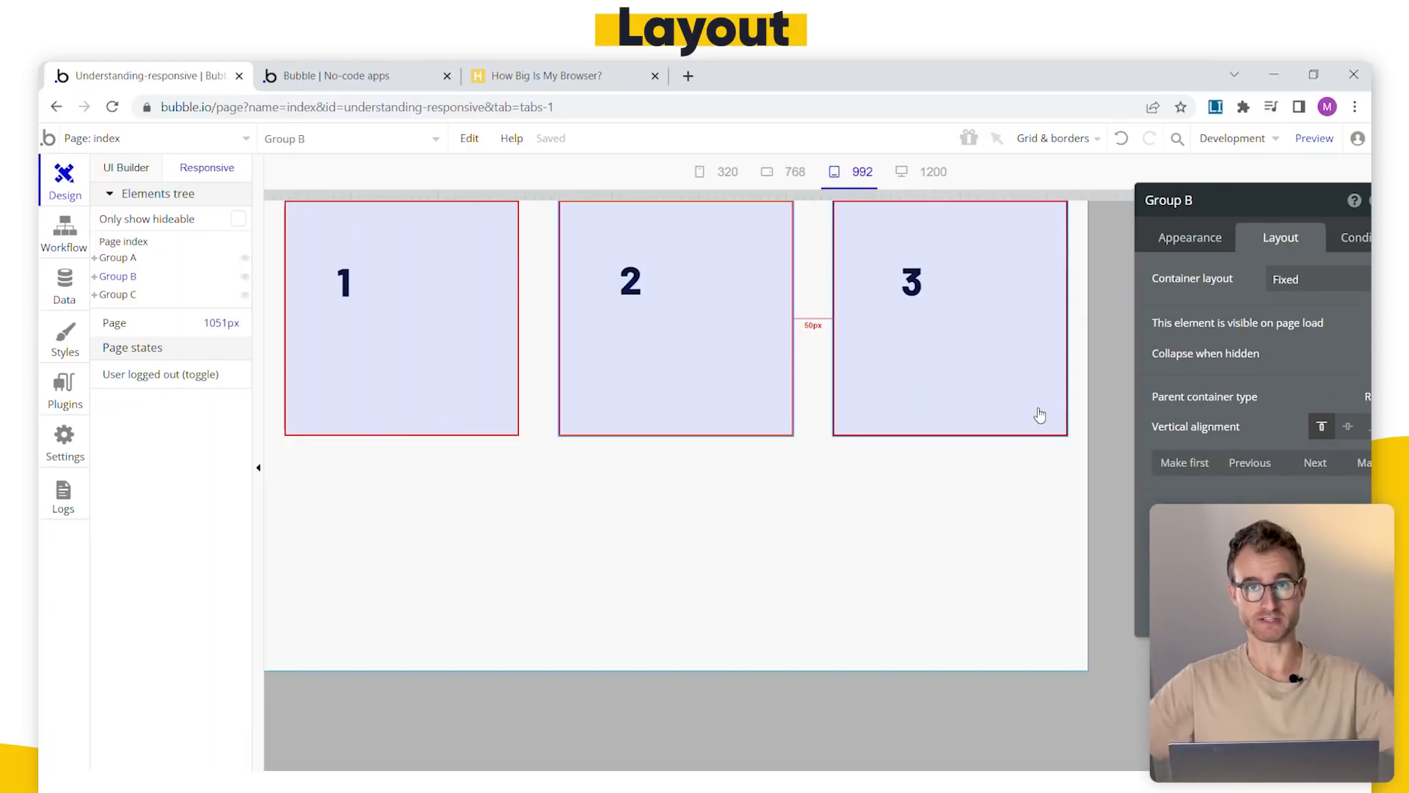
{"action": "left_click", "coordinate": [1039, 413]}
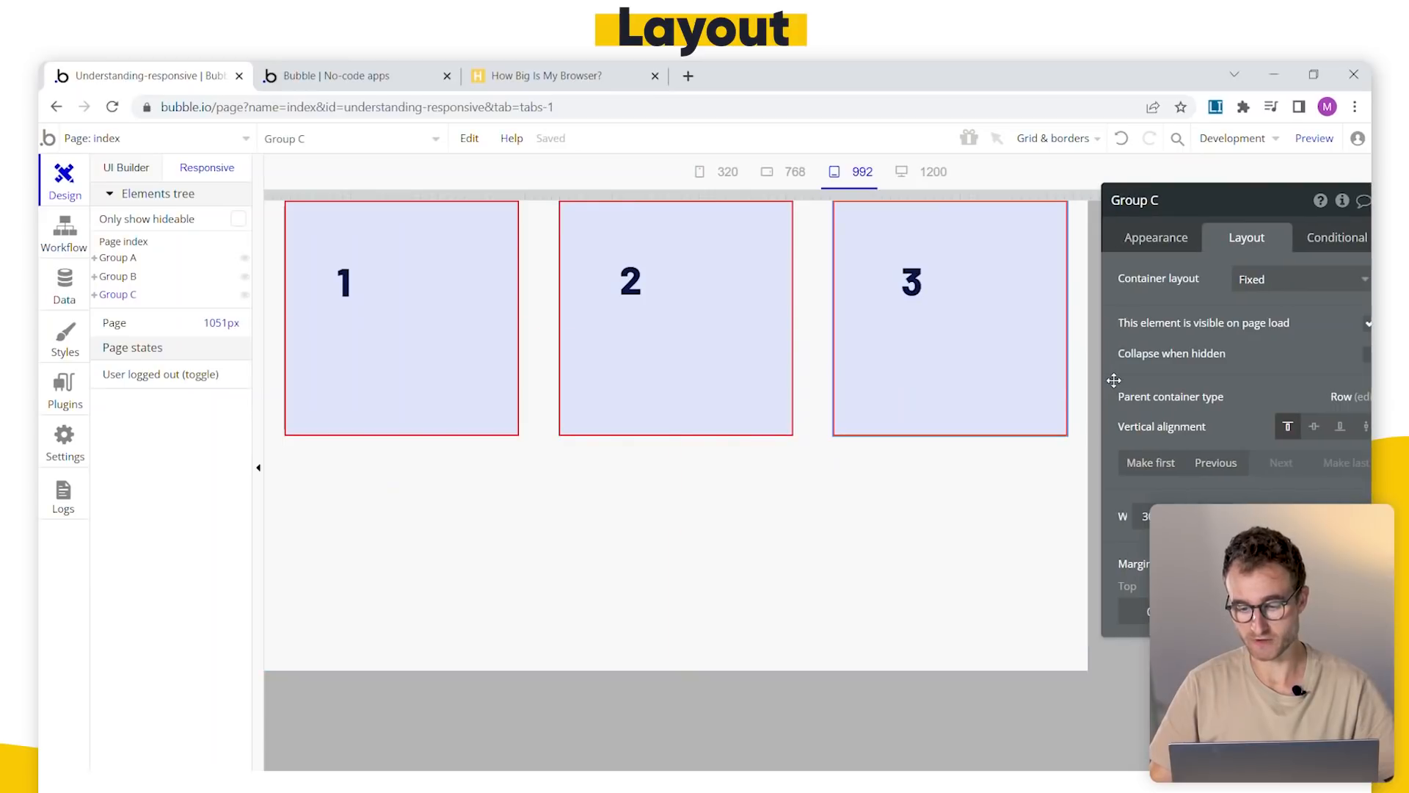
{"action": "left_click", "coordinate": [288, 432]}
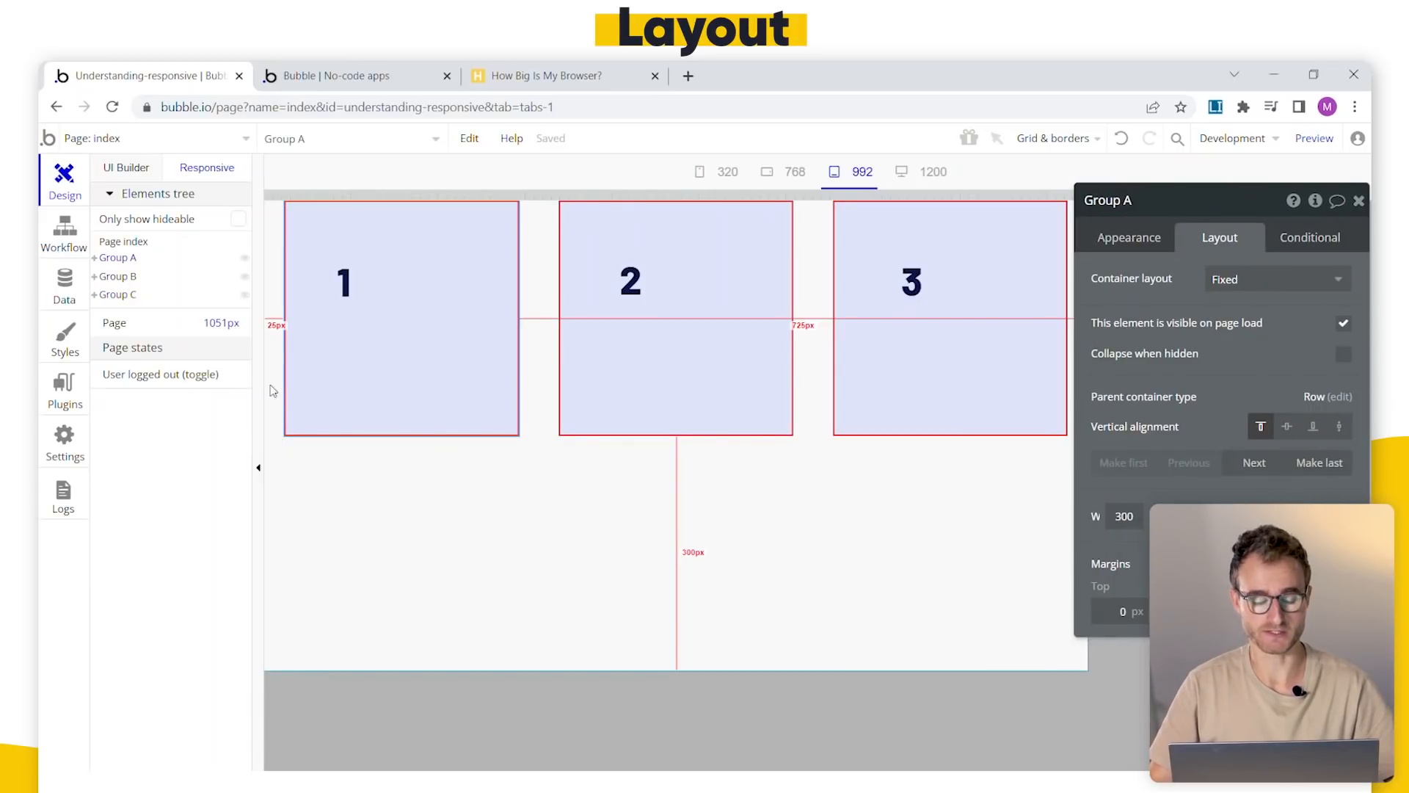
{"action": "left_click", "coordinate": [1084, 140]}
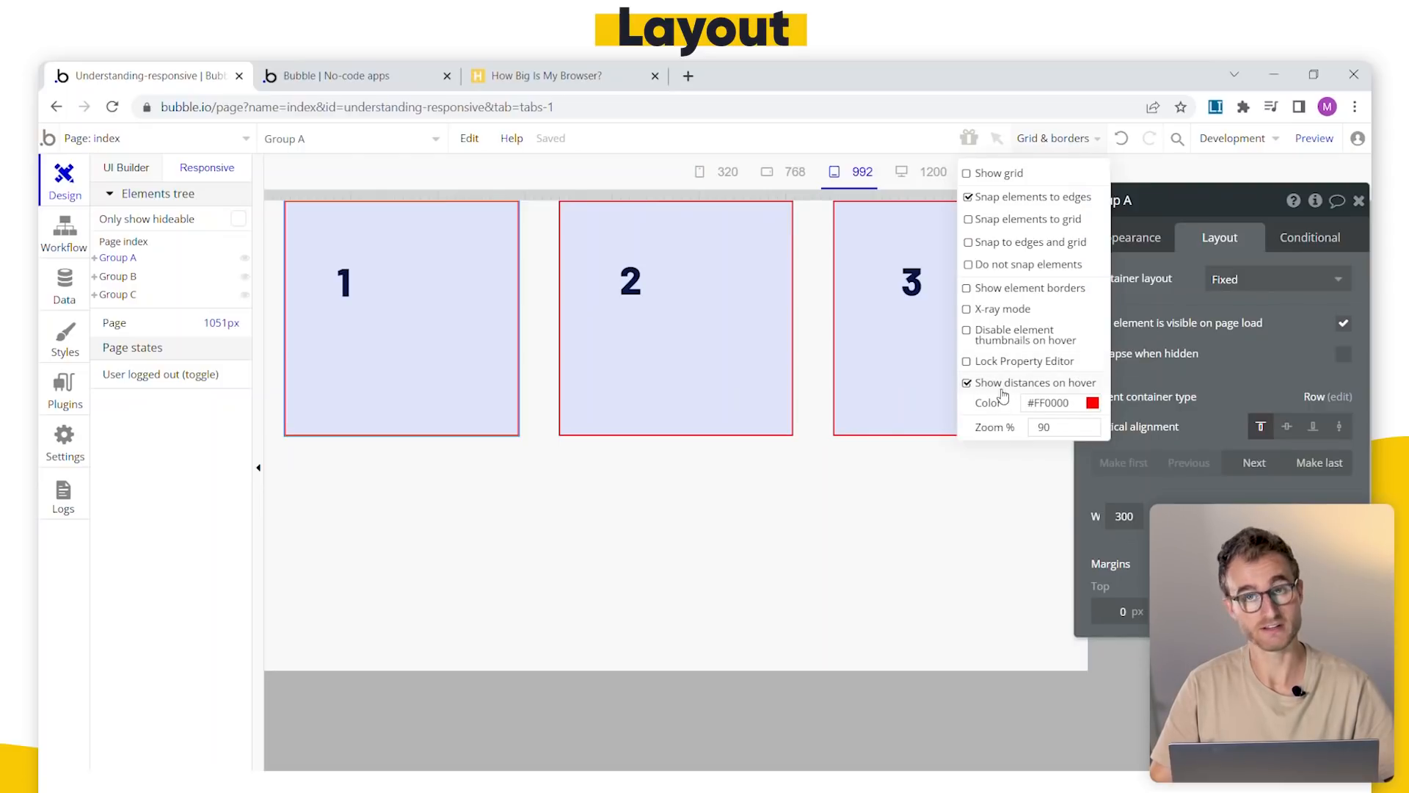
{"action": "left_click", "coordinate": [1192, 363]}
{"action": "left_click", "coordinate": [882, 433]}
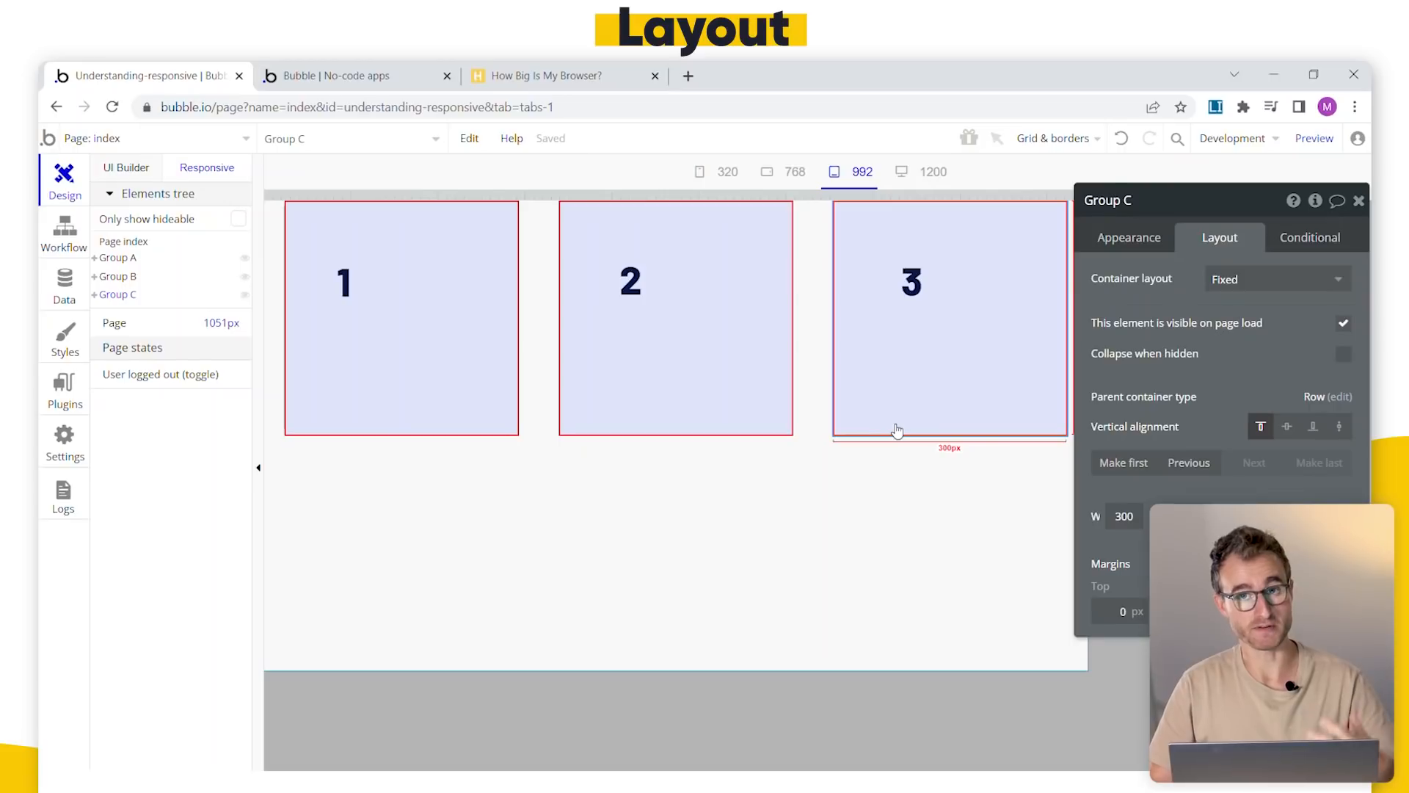
- Distribute the index page's groups with space only between them, so the outer groups sit flush with the page edges
{"action": "left_click", "coordinate": [814, 432]}
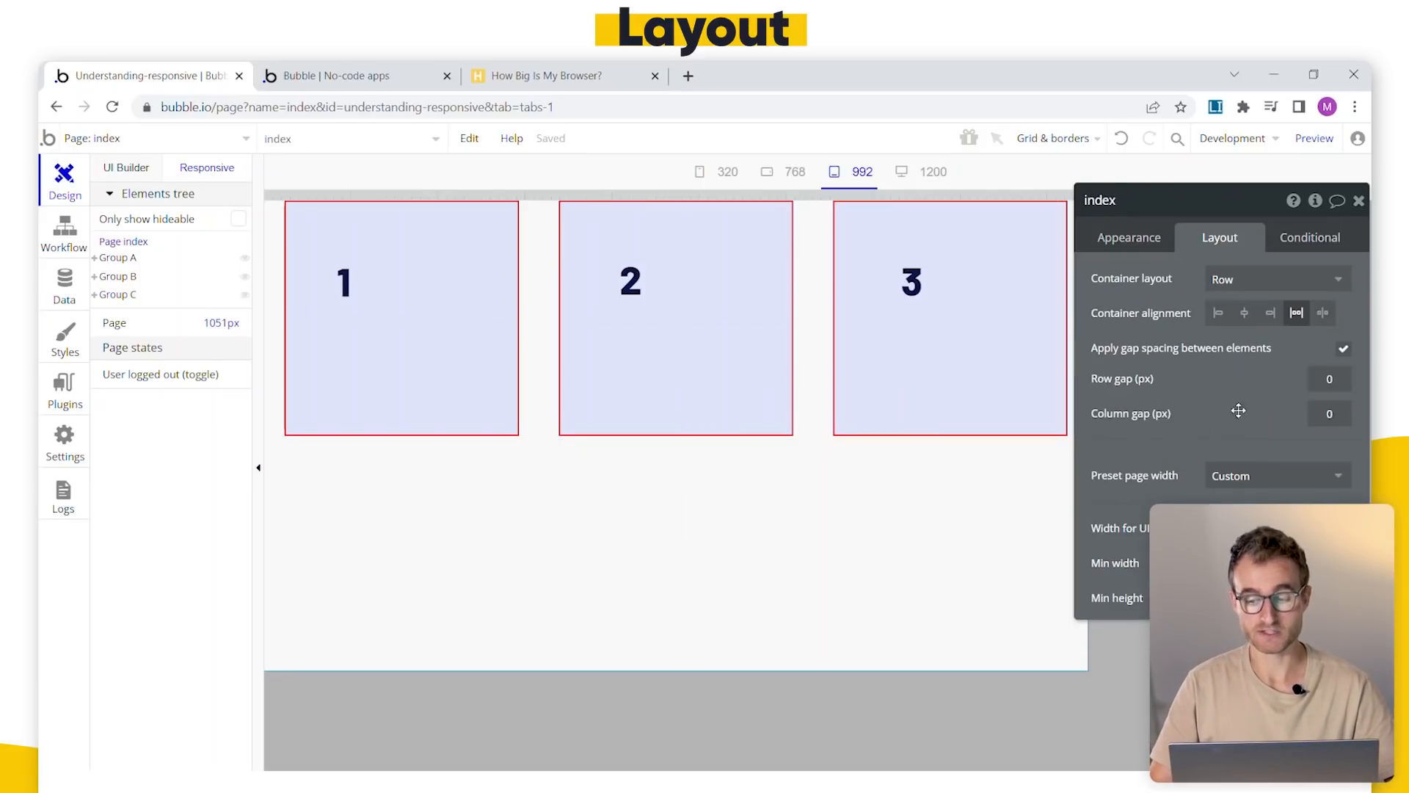
{"action": "left_click", "coordinate": [1323, 313]}
{"action": "left_click_drag", "start_coordinate": [1142, 386], "coordinate": [1171, 407]}
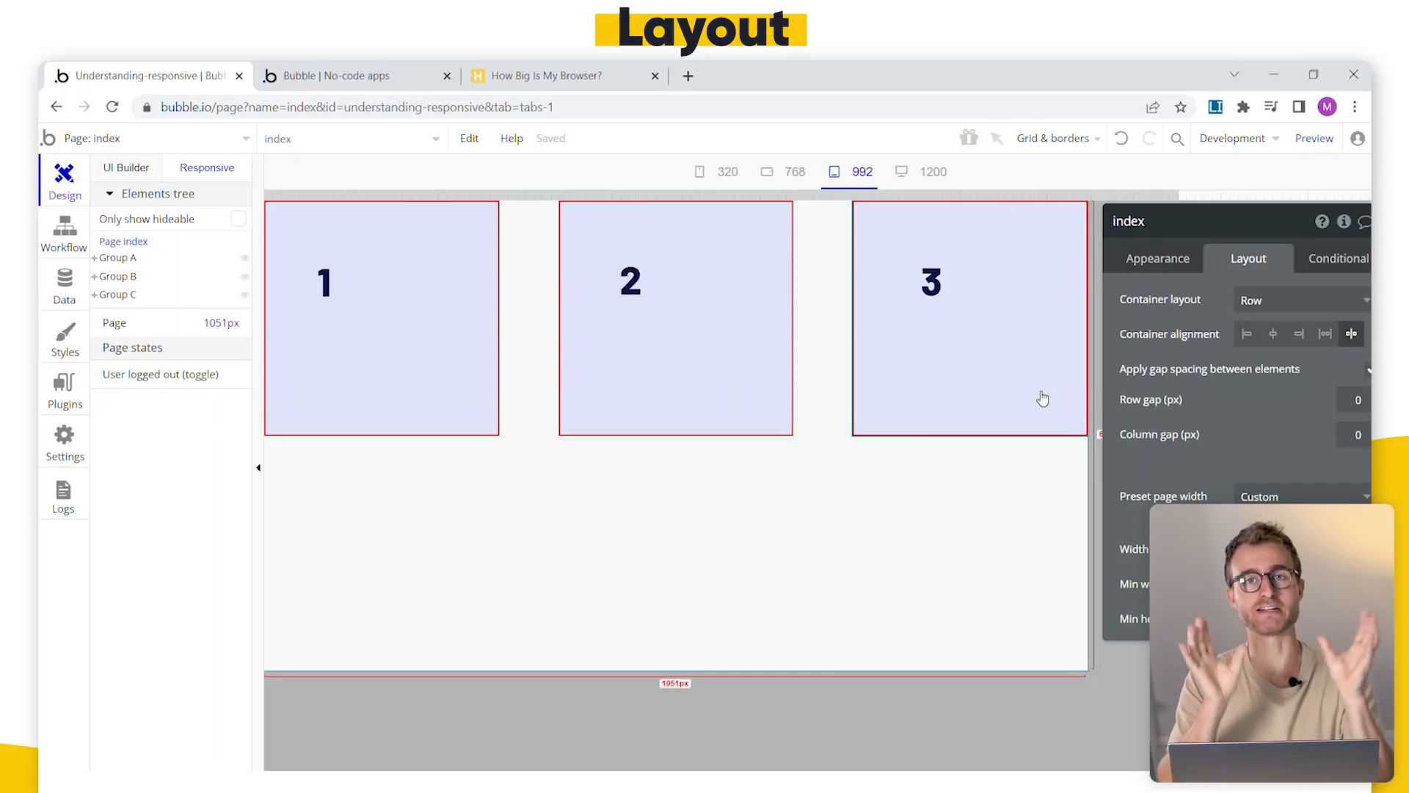
{"action": "left_click_drag", "start_coordinate": [1044, 398], "coordinate": [631, 355]}
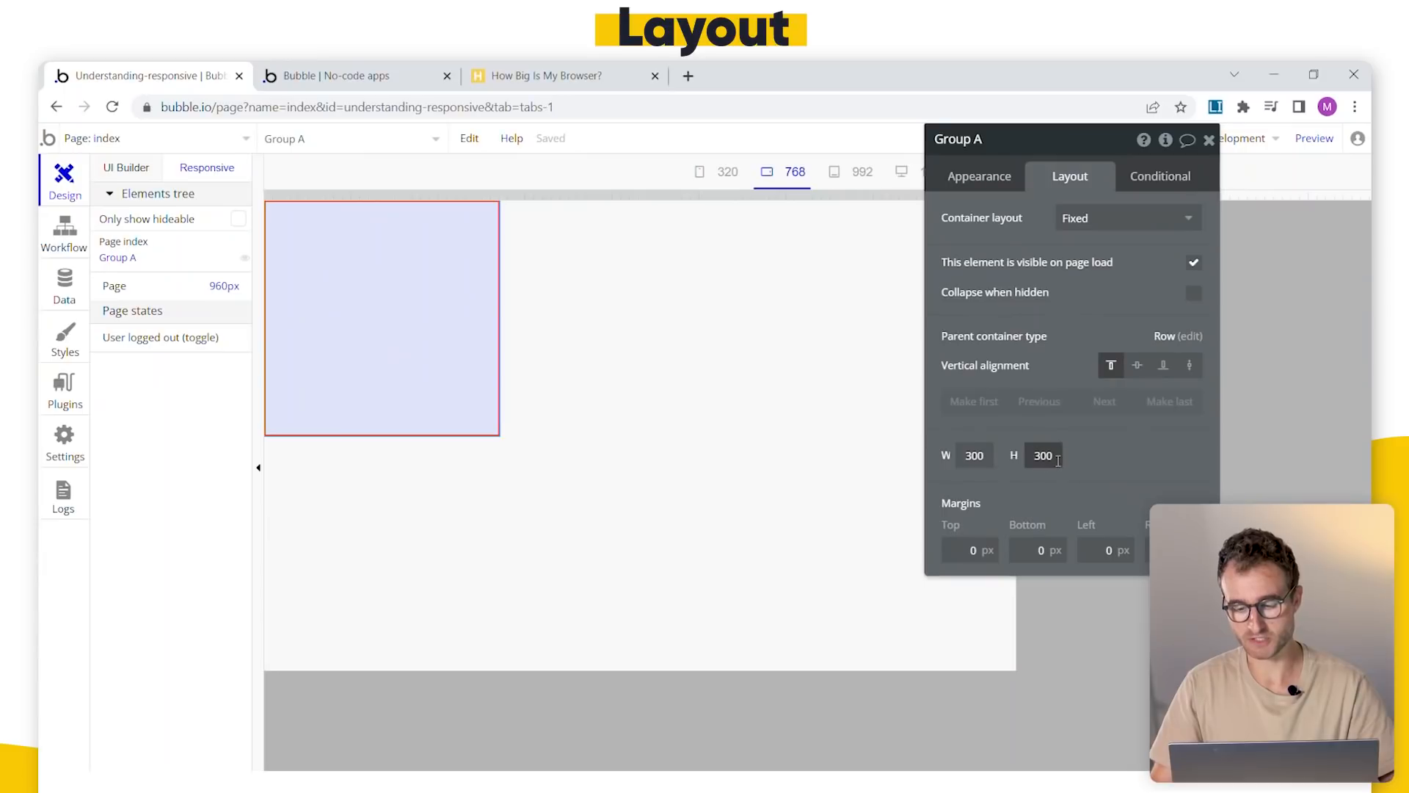
- Set Group A's width to 150 px and return to the UI Builder view
{"action": "left_click_drag", "start_coordinate": [1037, 455], "coordinate": [884, 448]}
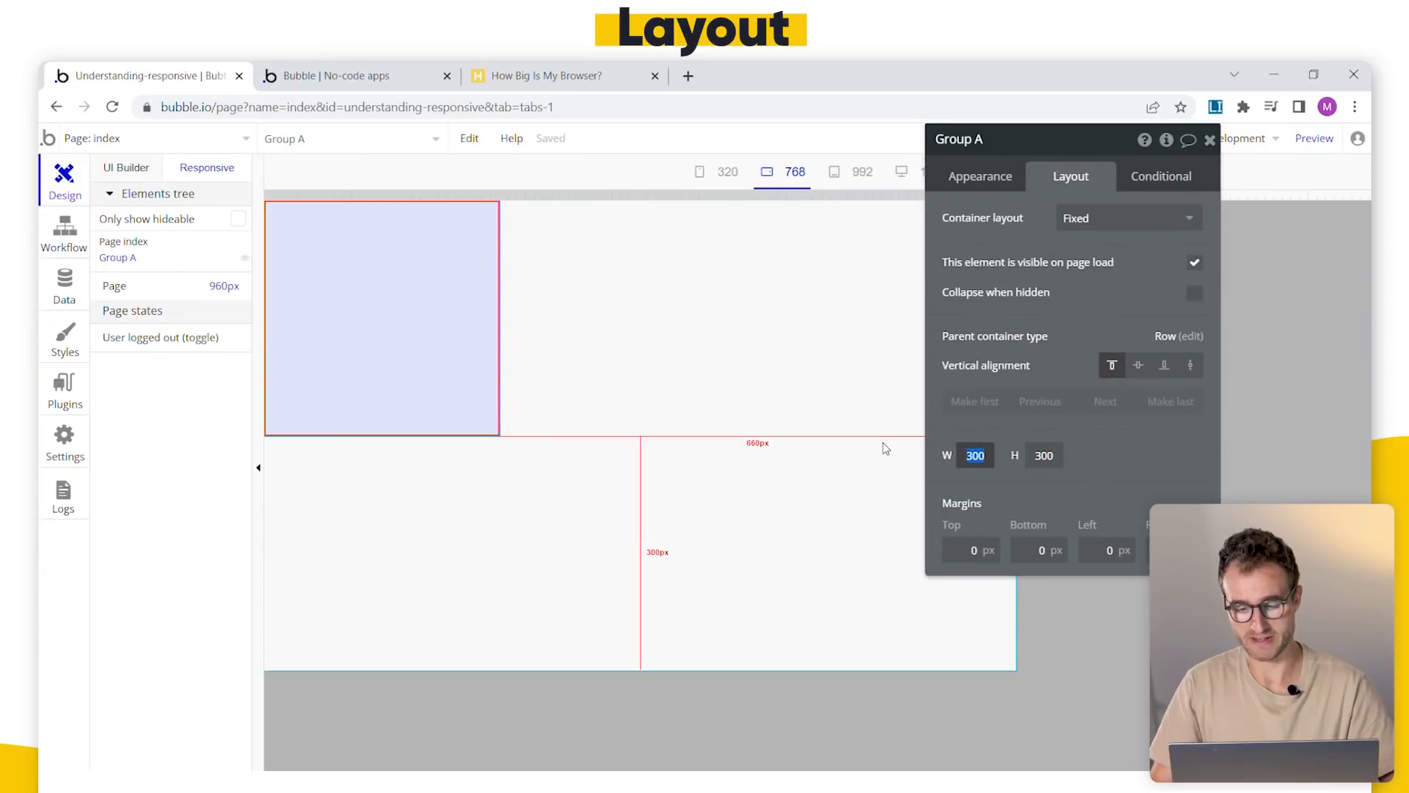
{"action": "type", "text": "150"}
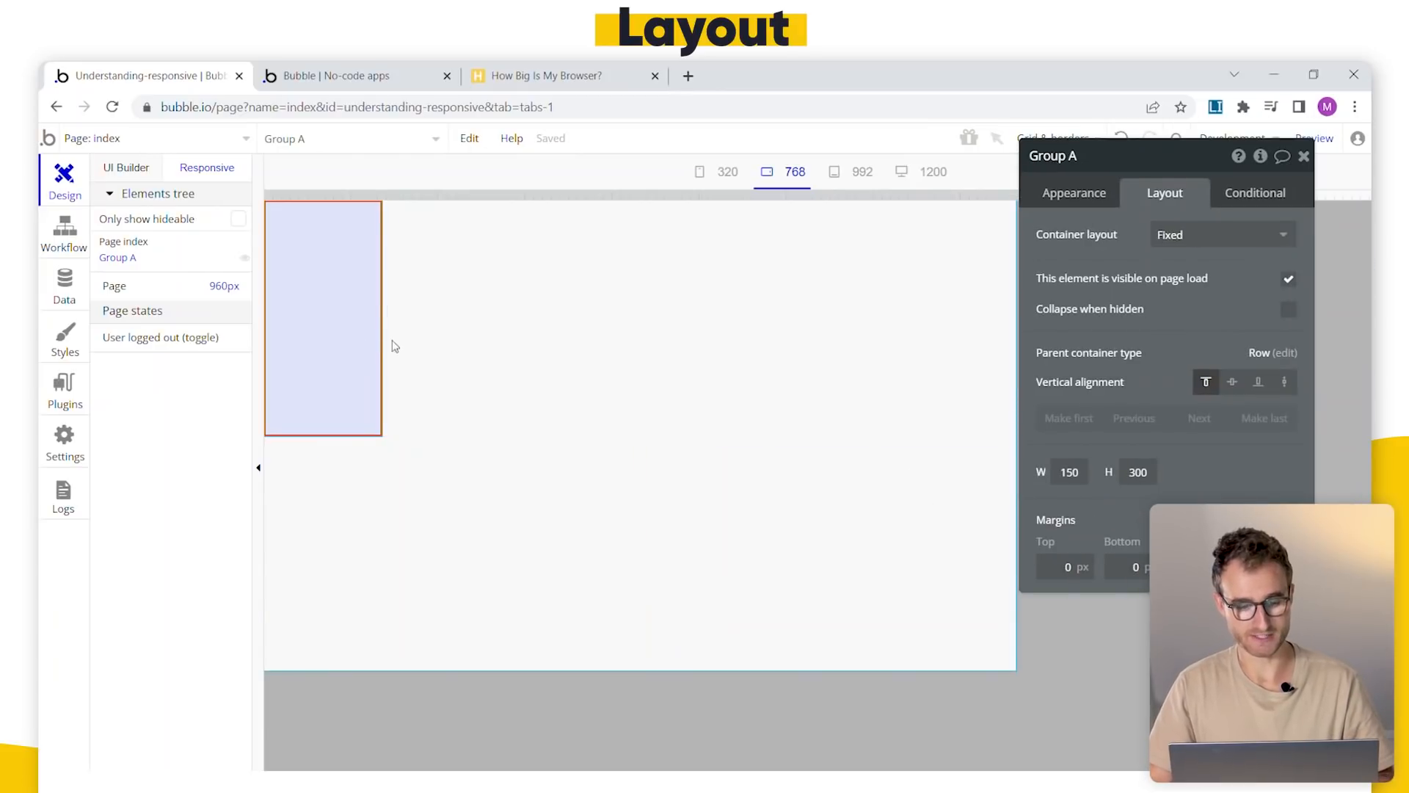
{"action": "left_click", "coordinate": [127, 168]}
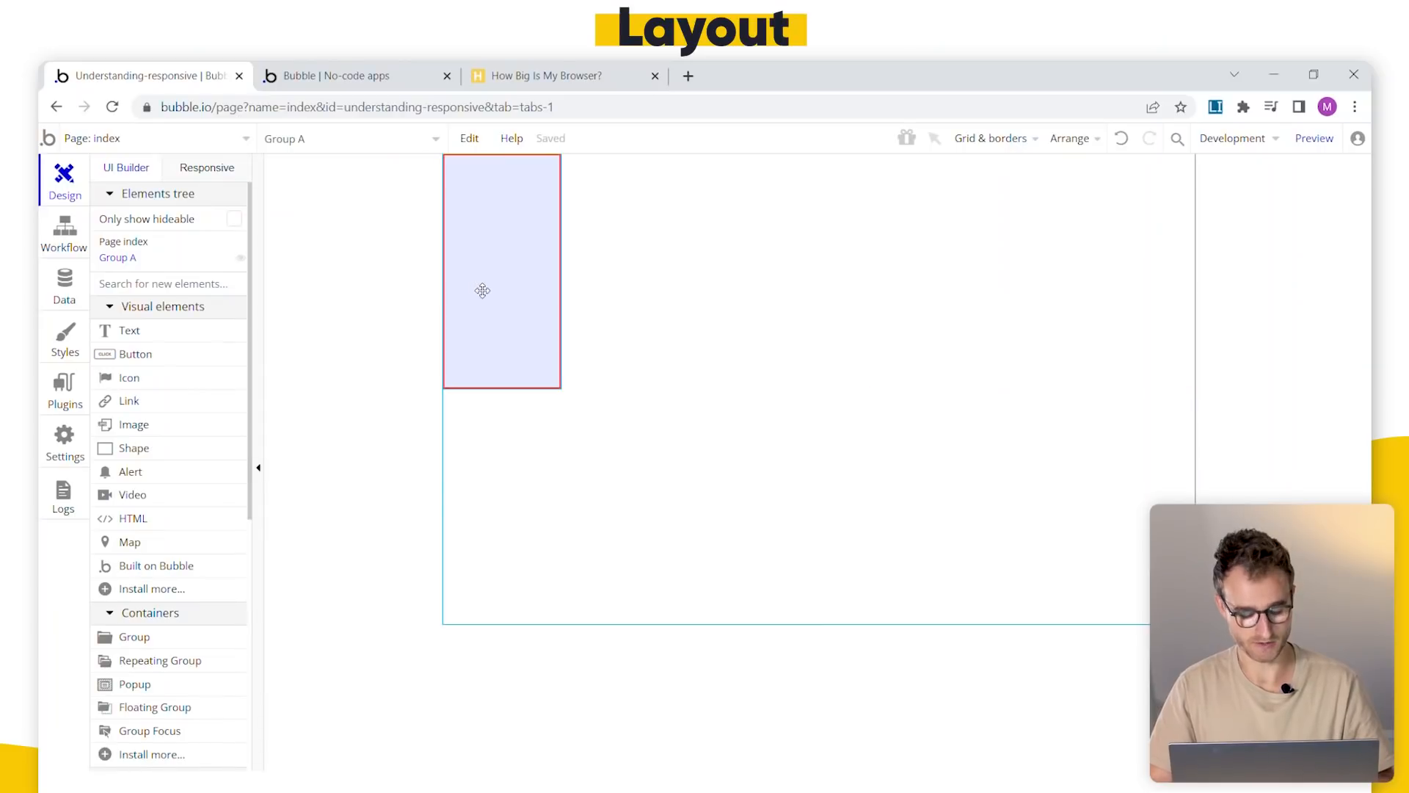
- Make copies of Group A until five groups share the page's first row
{"action": "key", "text": "ctrl+v"}
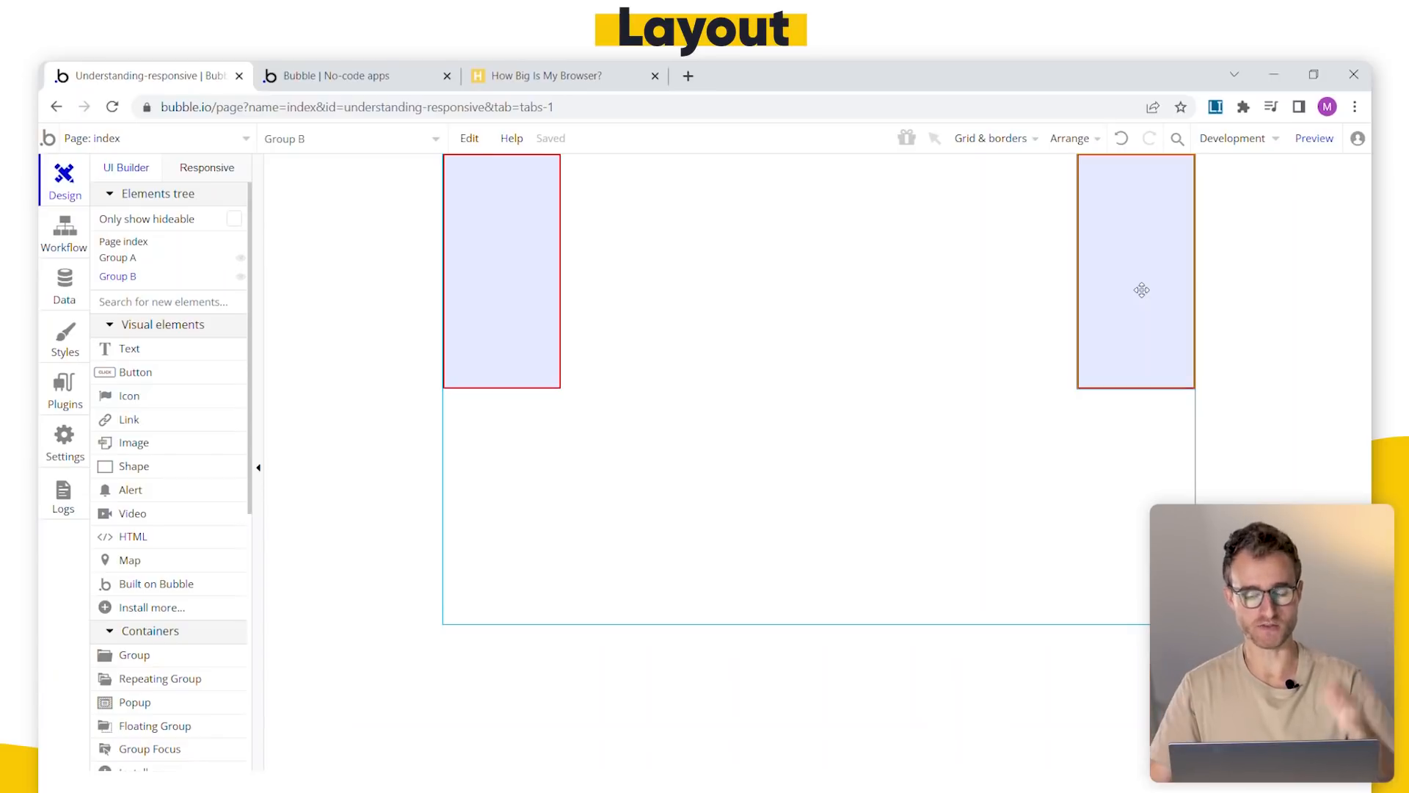
{"action": "left_click", "coordinate": [516, 301]}
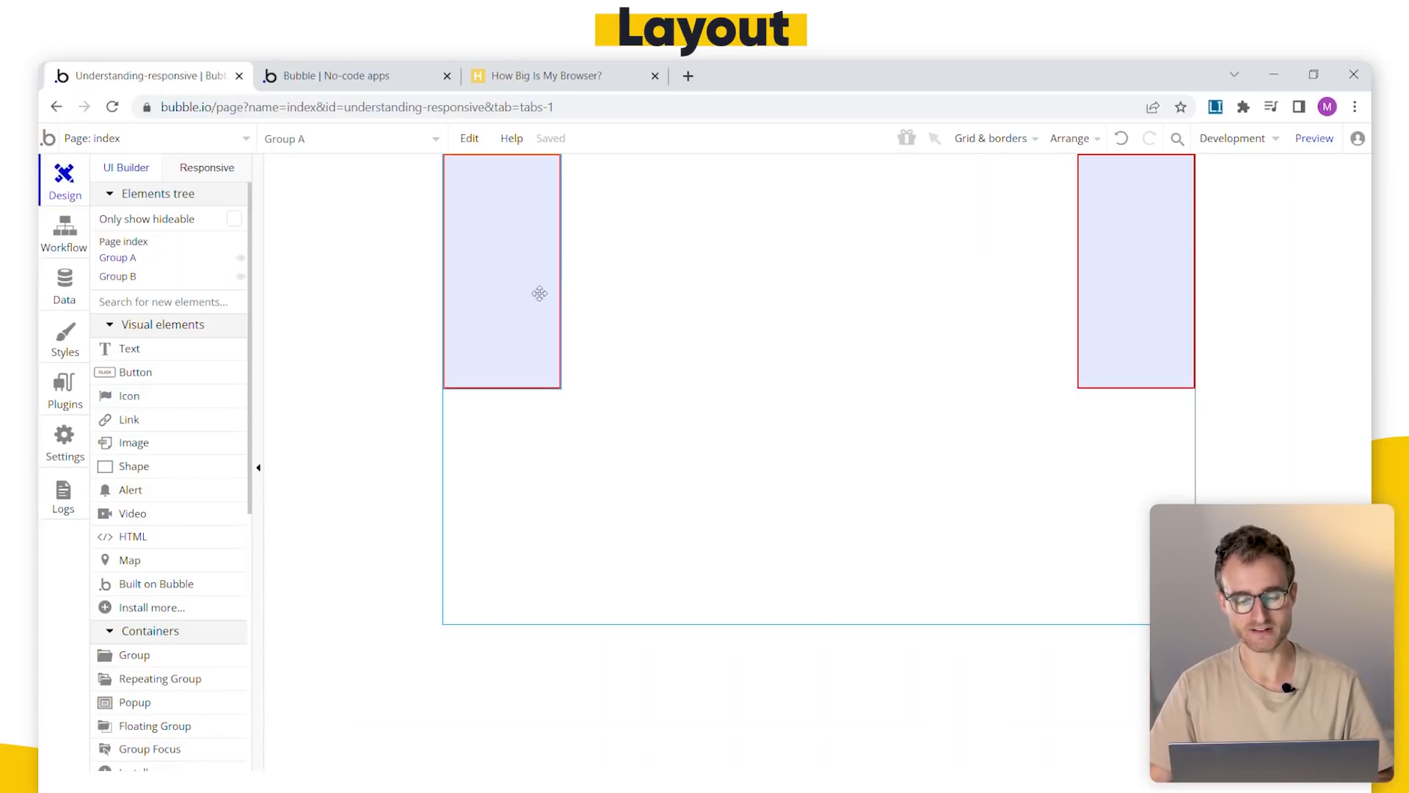
{"action": "key", "text": "ctrl+v"}
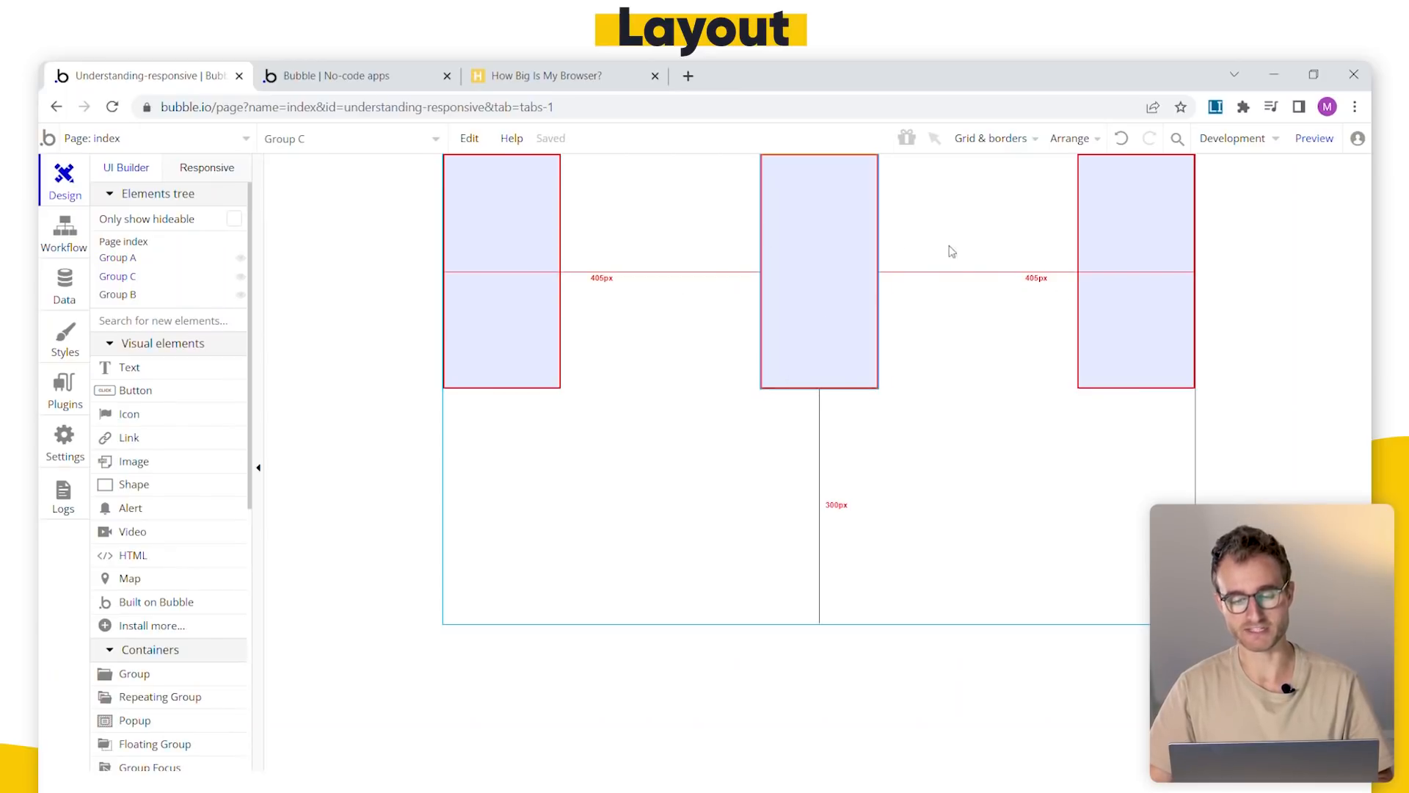
{"action": "mouse_move", "coordinate": [815, 286]}
{"action": "left_mouse_down"}
{"action": "mouse_move", "coordinate": [1142, 286]}
{"action": "mouse_move", "coordinate": [487, 286]}
{"action": "mouse_move", "coordinate": [815, 286]}
{"action": "left_mouse_up"}
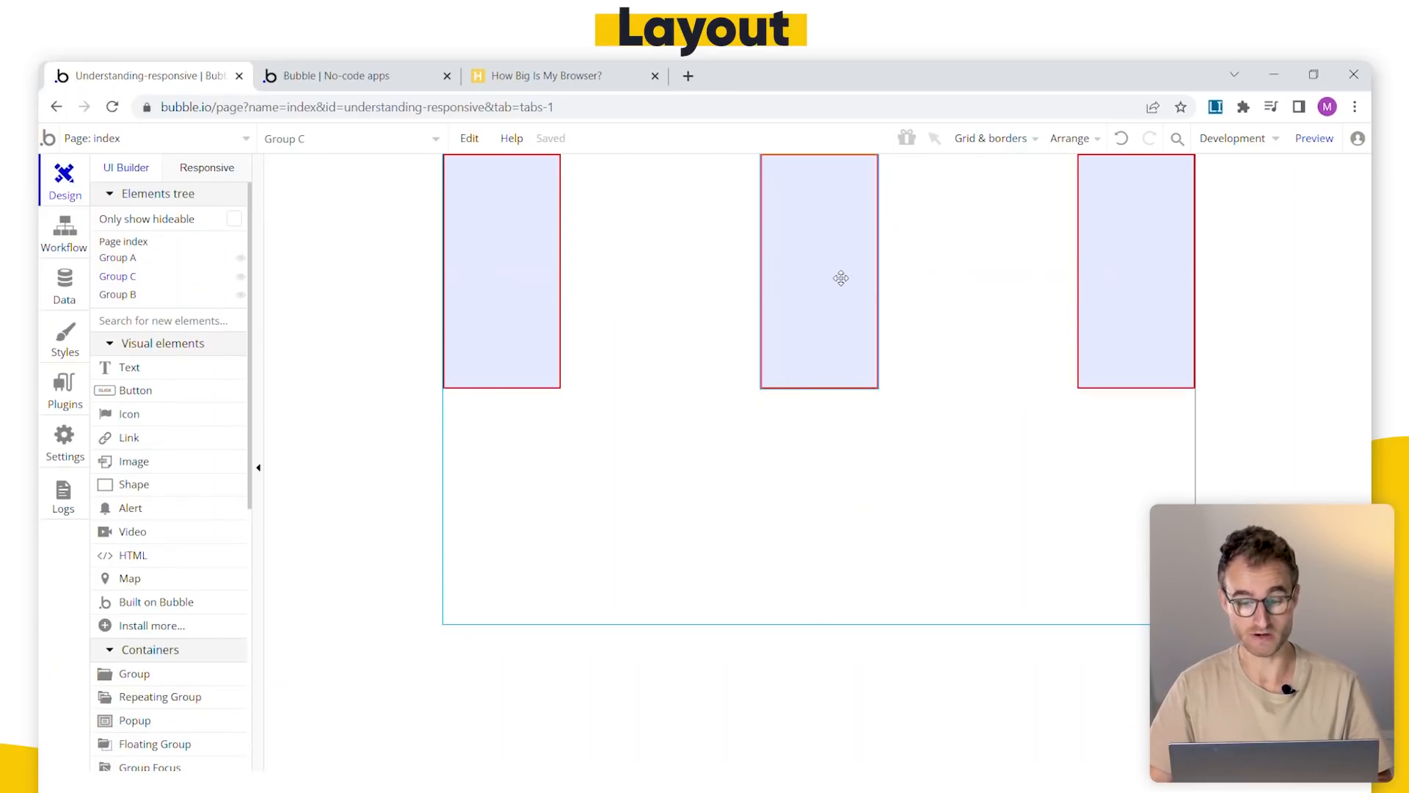
{"action": "key", "text": "ctrl+d"}
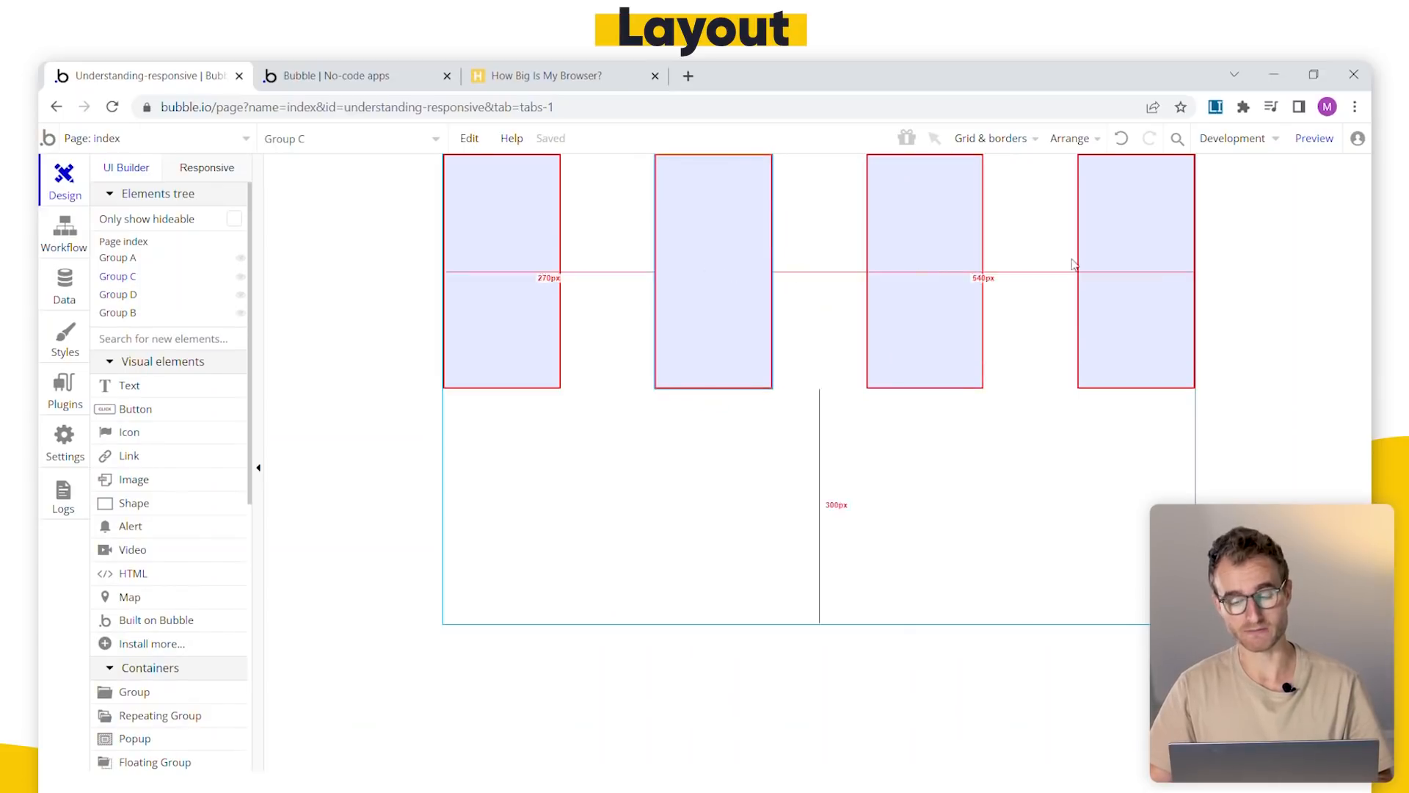
{"action": "left_click", "coordinate": [940, 259]}
{"action": "key", "text": "ctrl+d"}
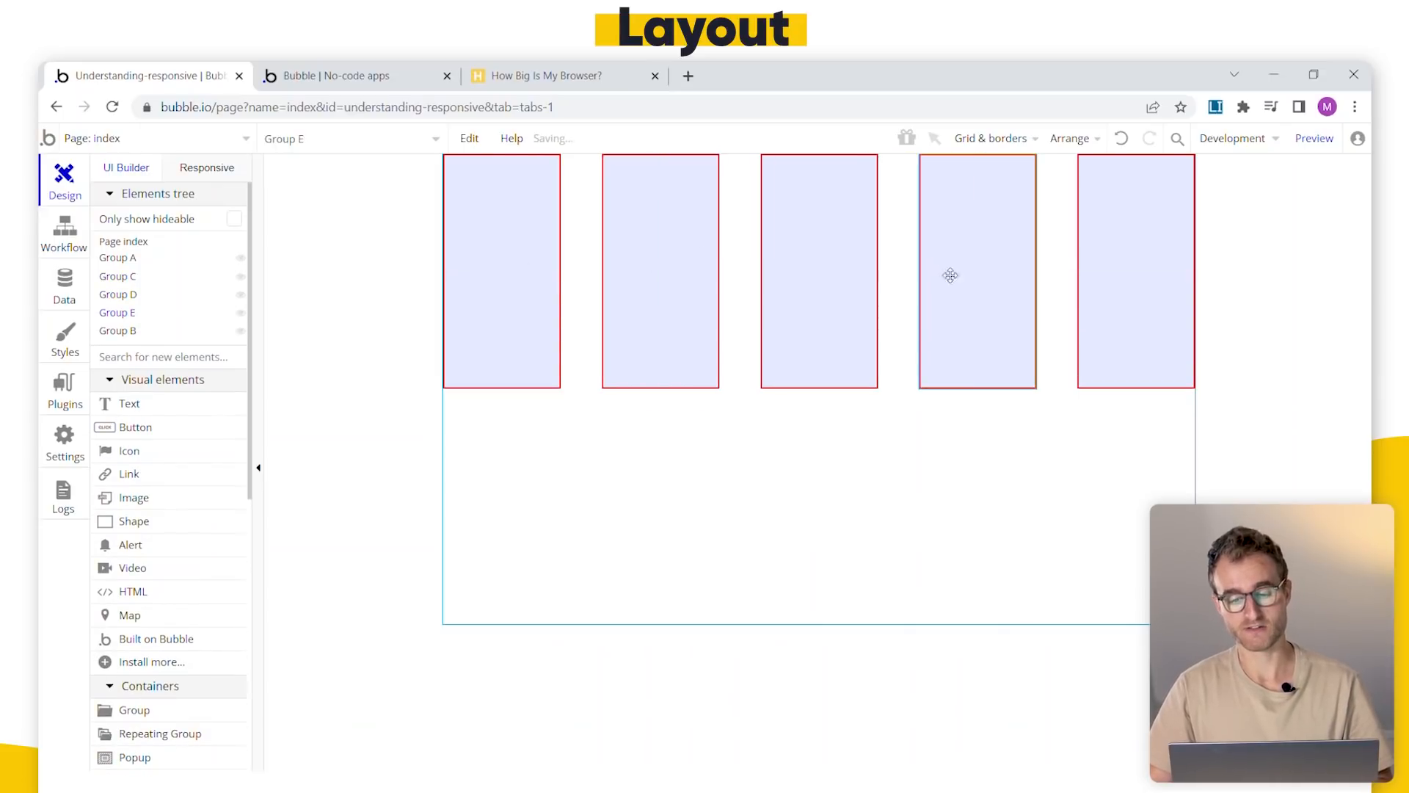
- Keep duplicating the groups until they wrap onto a second row and spread across it
{"action": "key", "text": "ctrl+d"}
{"action": "key", "text": "ctrl+d"}
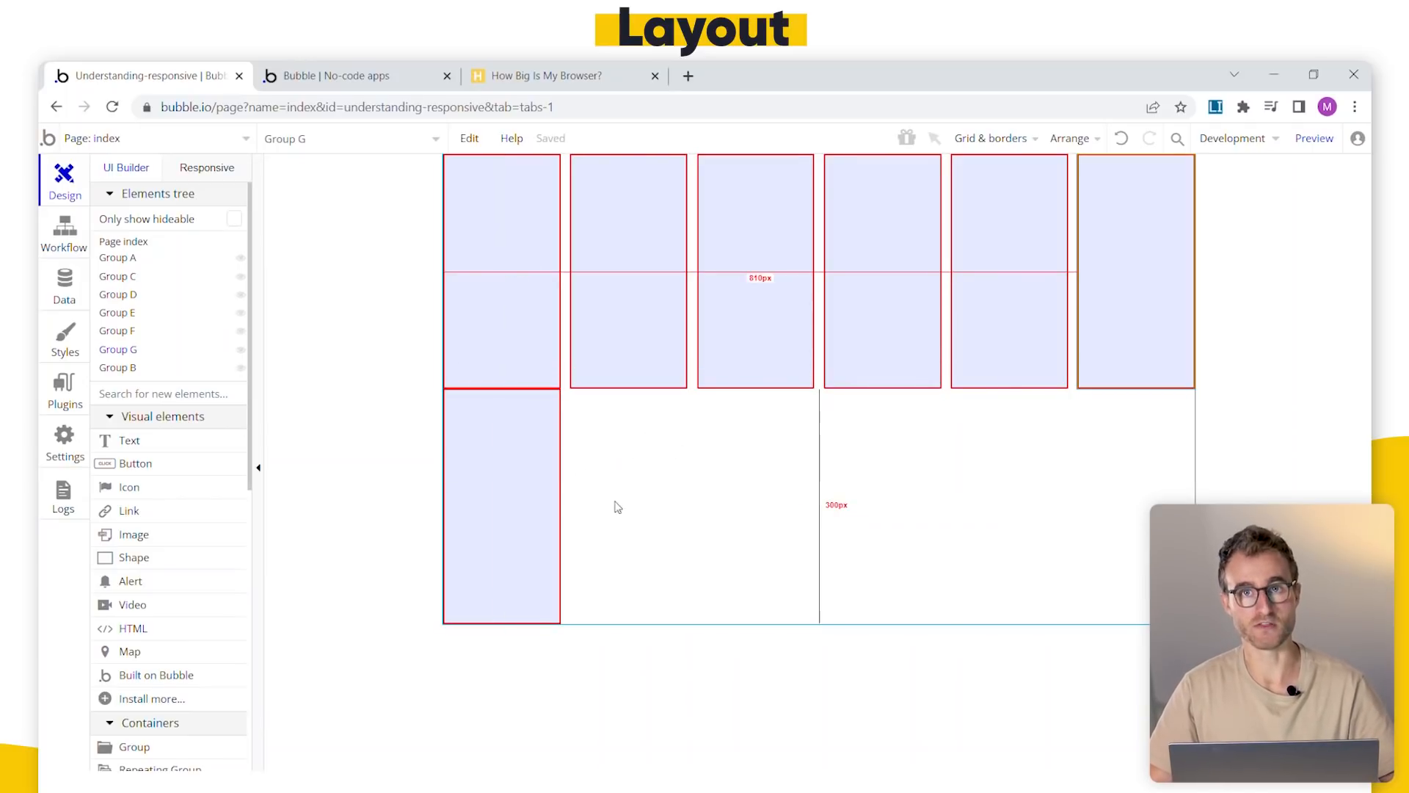
{"action": "key", "text": "ctrl+d"}
{"action": "key", "text": "ctrl+d"}
{"action": "key", "text": "ctrl+d"}
{"action": "key", "text": "ctrl+d"}
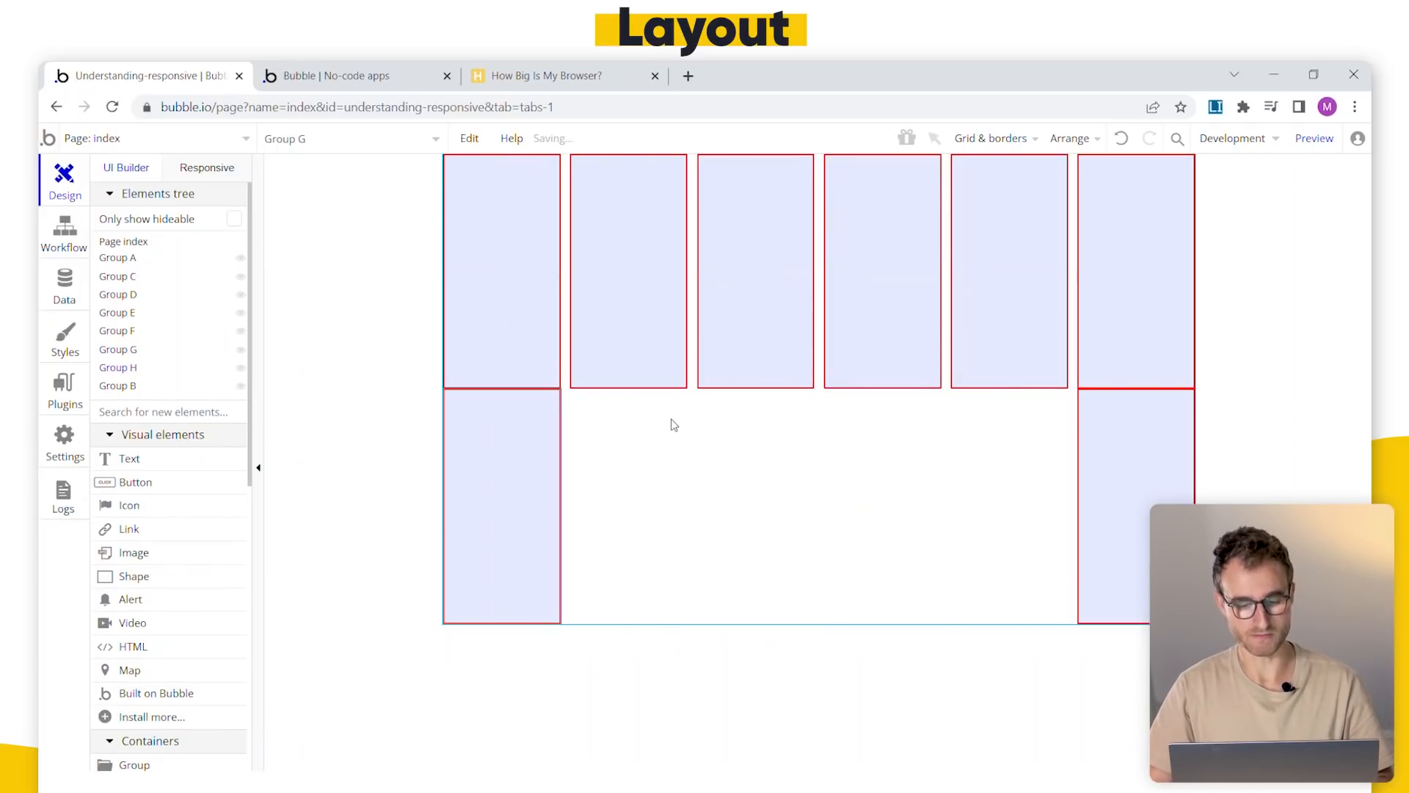
- Delete all the duplicated groups, leaving only Group A on the page
{"action": "left_click", "coordinate": [985, 425]}
{"action": "key", "text": "Delete"}
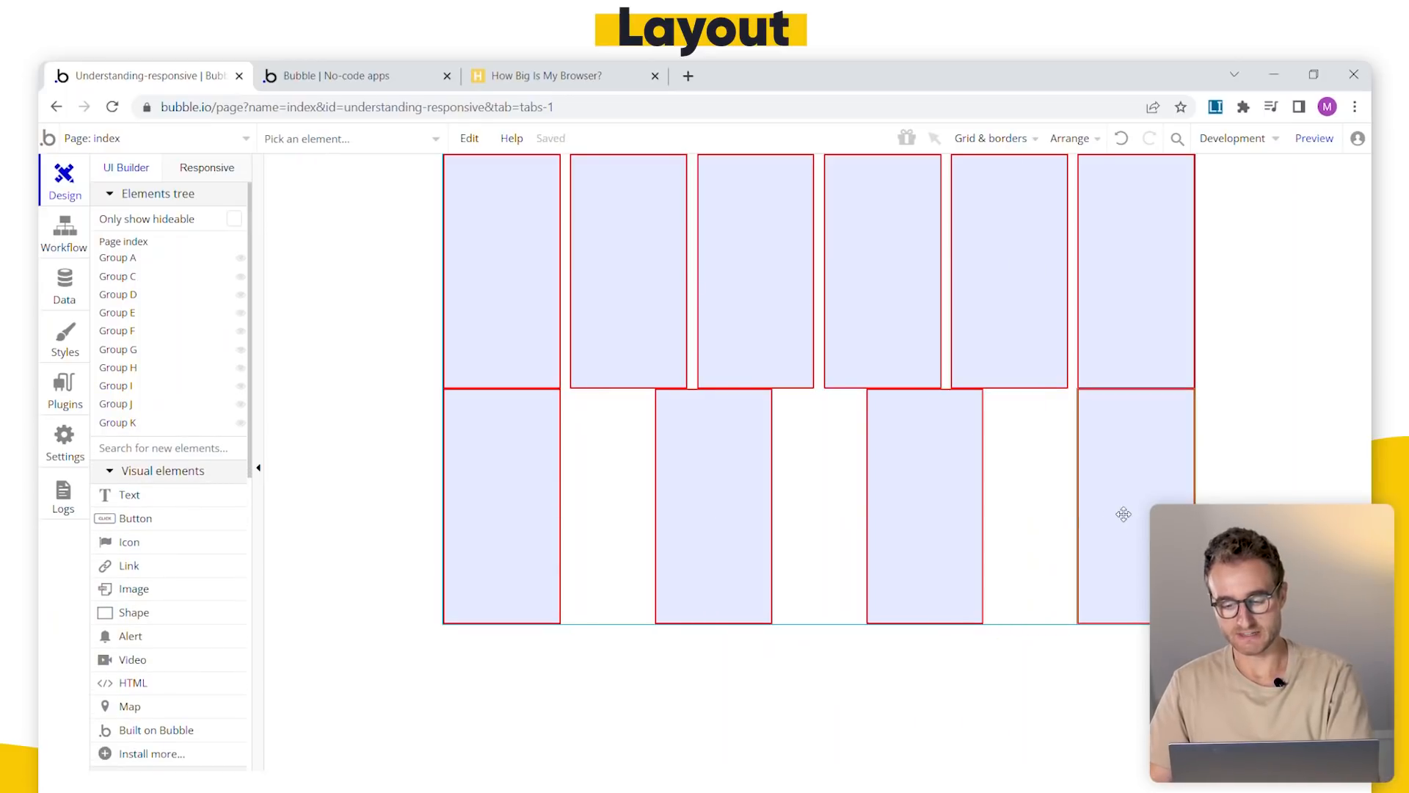
{"action": "left_click", "coordinate": [1124, 514]}
{"action": "key", "text": "Delete"}
{"action": "left_click", "coordinate": [1125, 514]}
{"action": "key", "text": "Delete"}
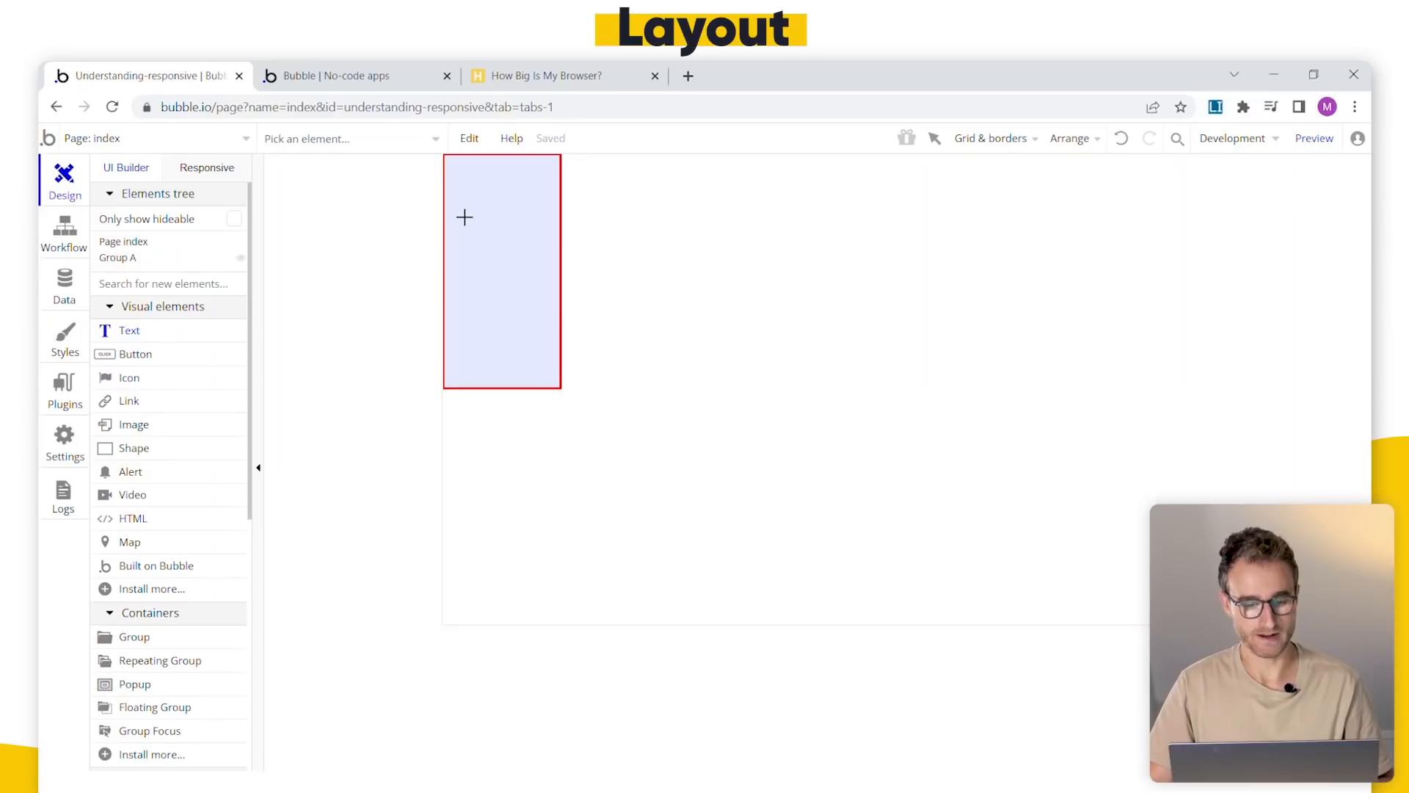
- Add a text element about 90 by 130 px inside Group A, reading "1" in the H1 Heading - Dark style
{"action": "left_click_drag", "start_coordinate": [464, 218], "coordinate": [534, 320]}
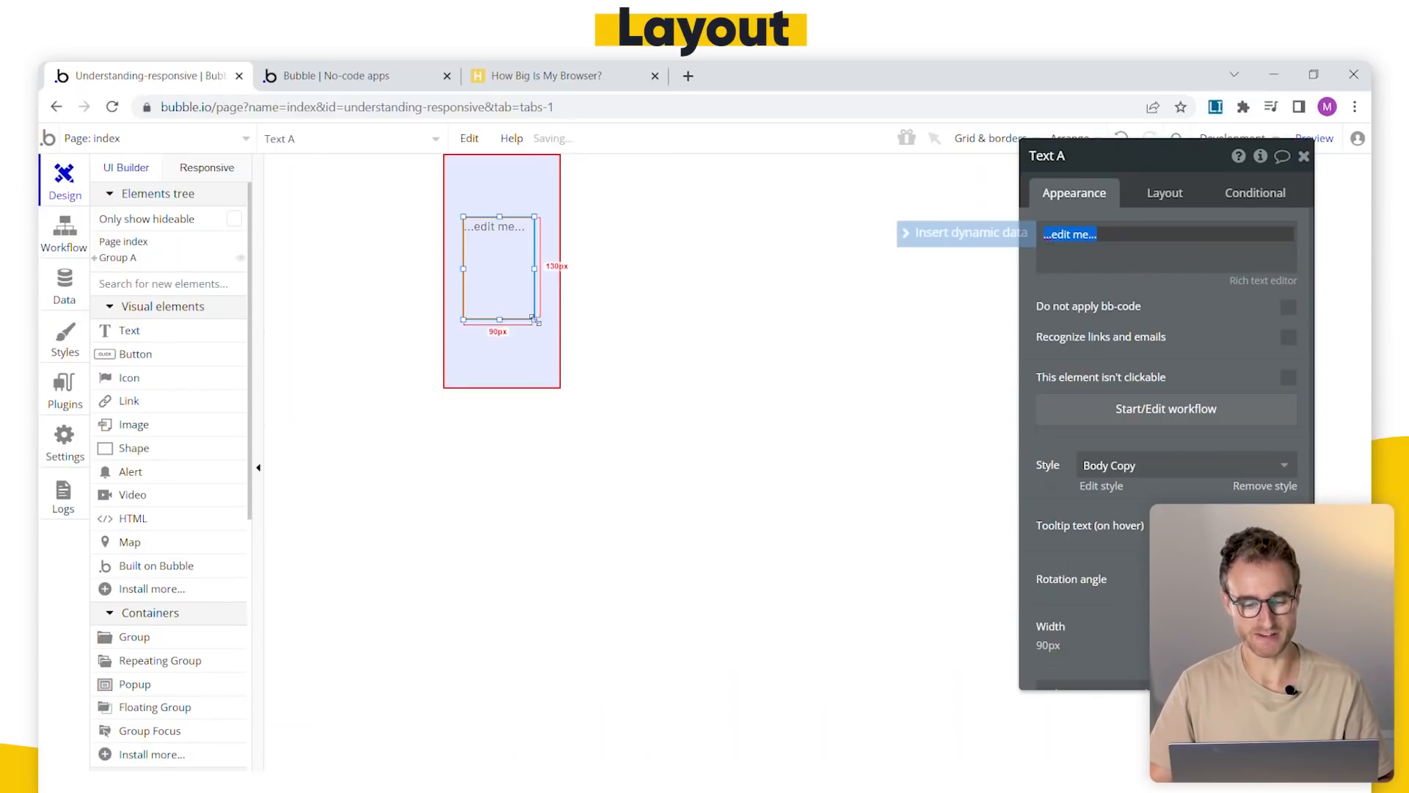
{"action": "type", "text": "1"}
{"action": "left_click", "coordinate": [1178, 474]}
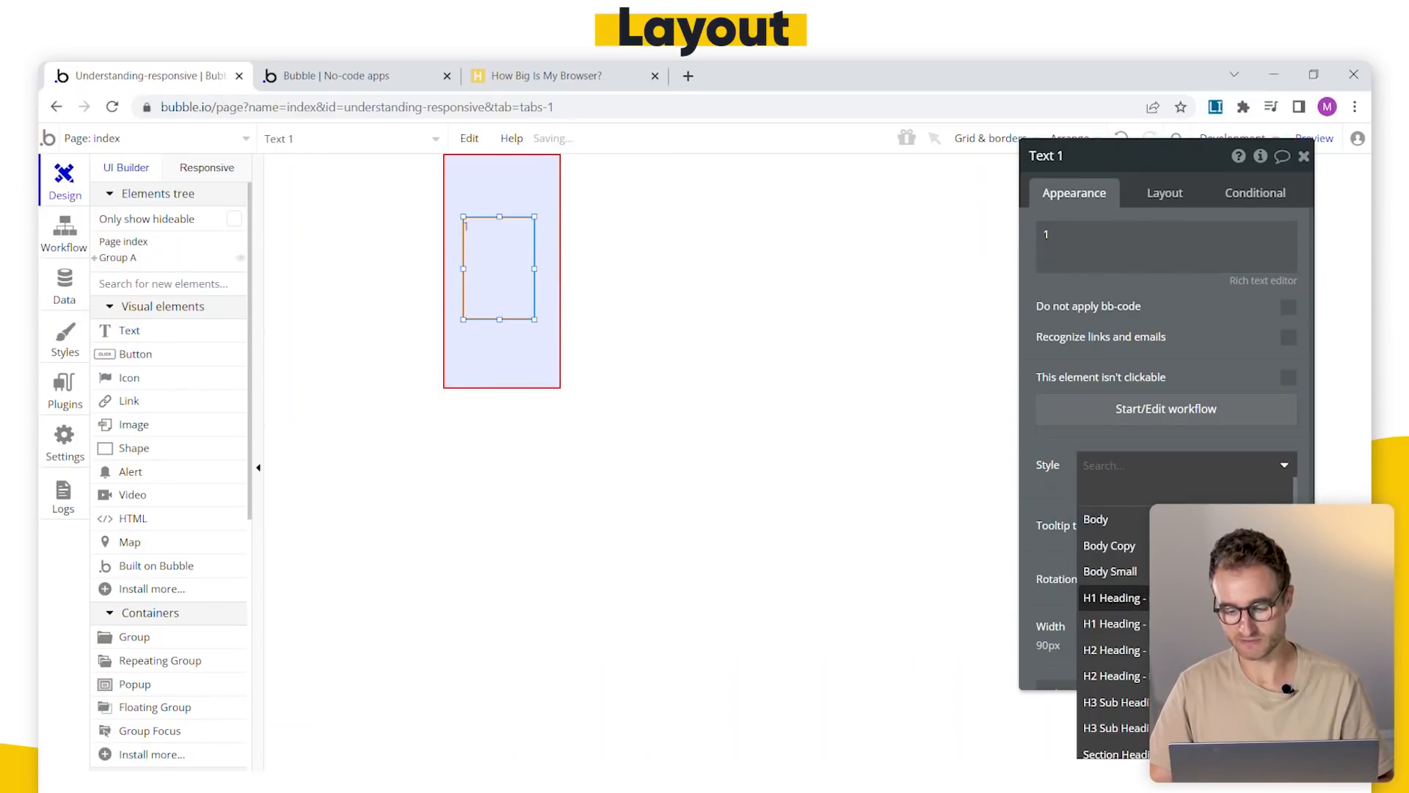
{"action": "left_click", "coordinate": [1130, 598]}
- Paste a copy of the numbered Group A and change the copy's text to "2"
{"action": "left_click", "coordinate": [628, 337]}
{"action": "key", "text": "ctrl+v"}
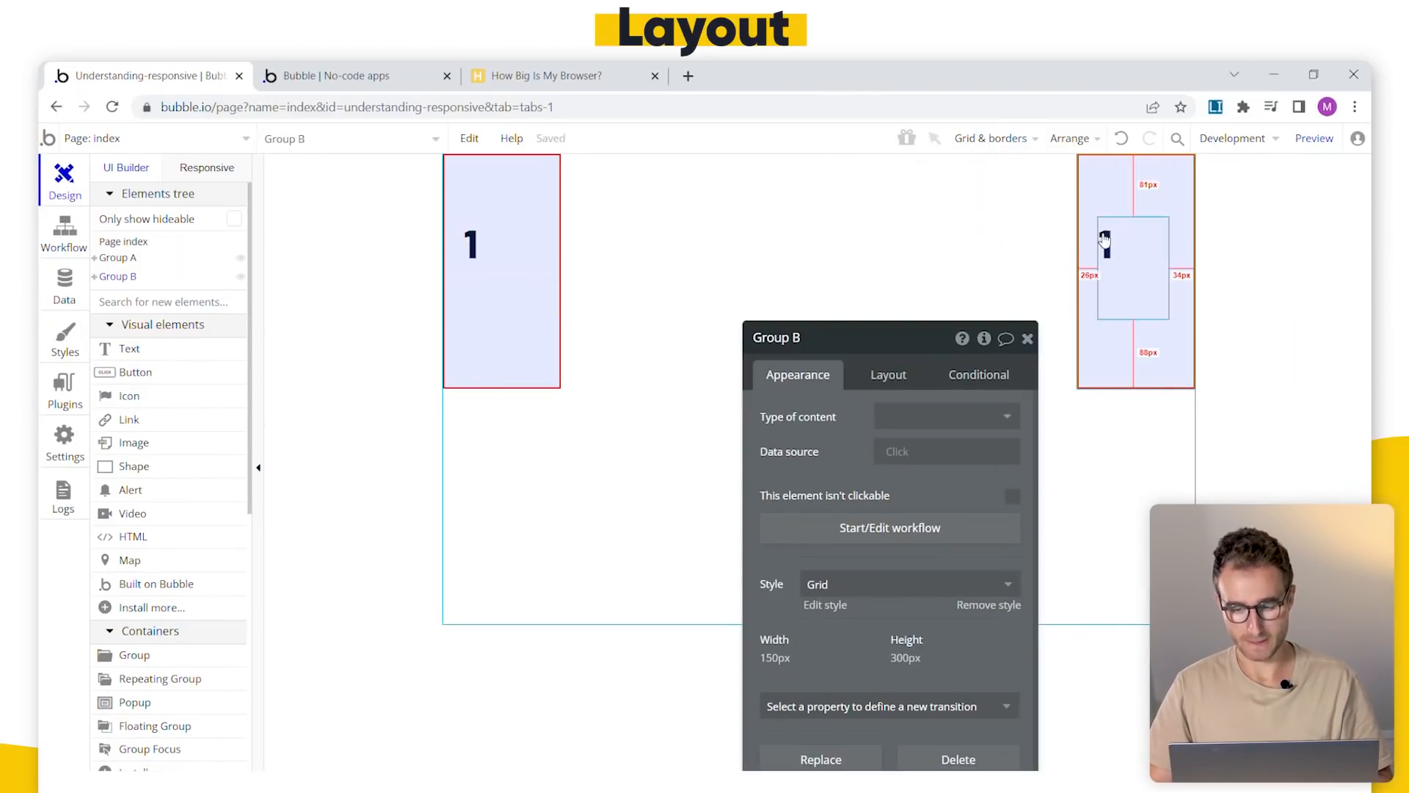
{"action": "left_click", "coordinate": [1106, 242]}
{"action": "double_click", "coordinate": [839, 413]}
{"action": "type", "text": "2"}
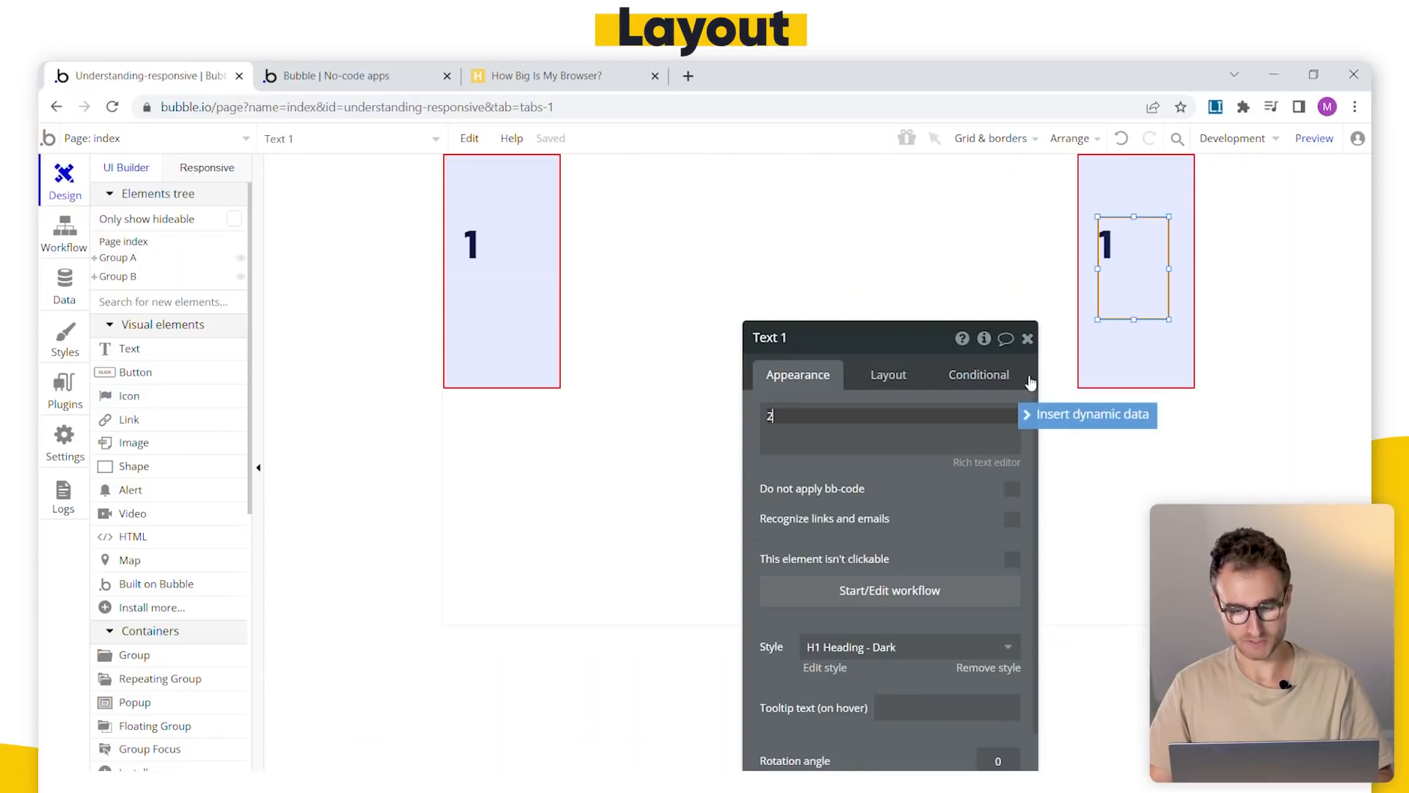
- Copy the group numbered 2 and change the text of the last group in the row to "3"
{"action": "left_click", "coordinate": [1180, 347]}
{"action": "key", "text": "ctrl+c"}
{"action": "key", "text": "ctrl+v"}
{"action": "left_click", "coordinate": [822, 250]}
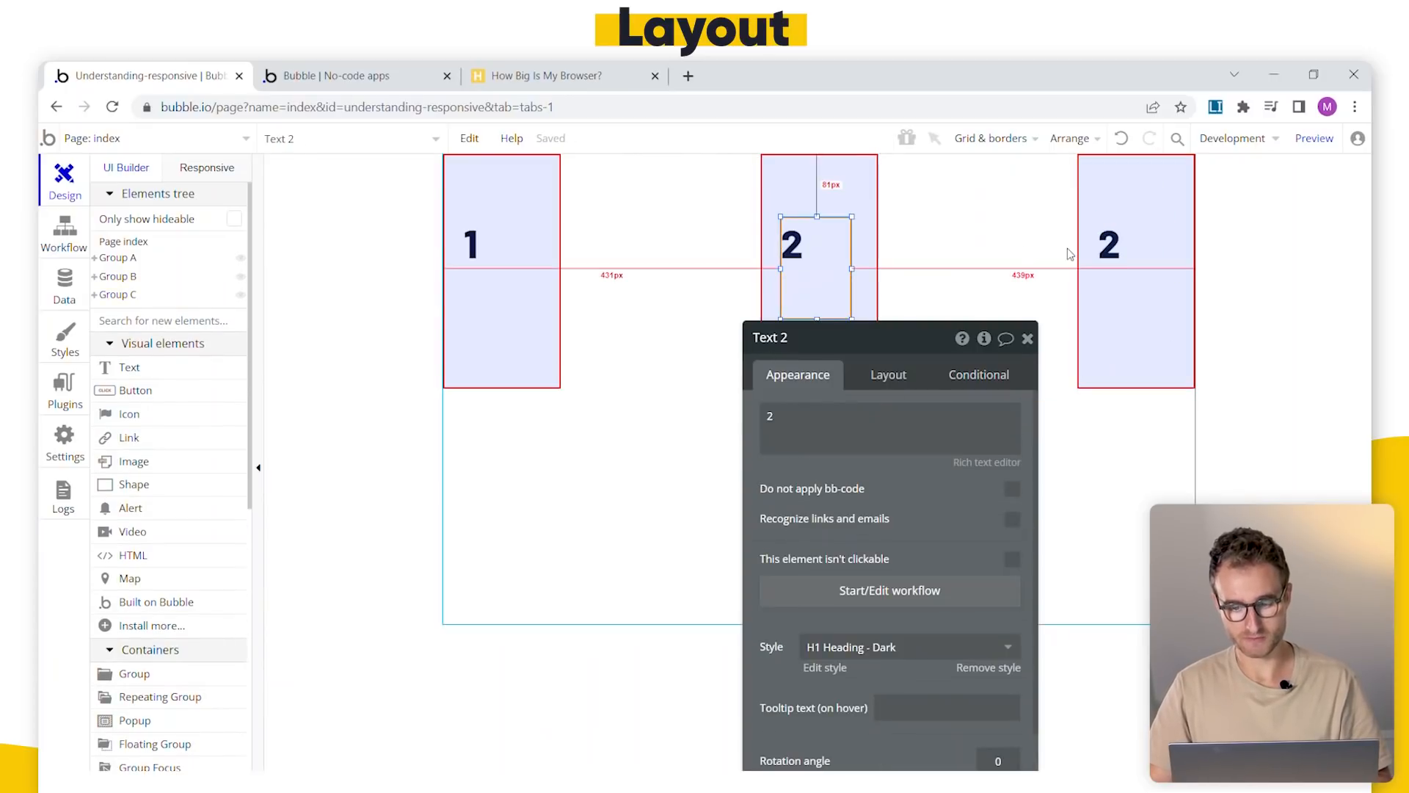
{"action": "left_click", "coordinate": [1108, 245]}
{"action": "double_click", "coordinate": [815, 414]}
{"action": "type", "text": "3"}
- Copy the group numbered 3 and change the text of the last group in the row to "4"
{"action": "left_click_drag", "start_coordinate": [874, 371], "coordinate": [587, 380]}
{"action": "left_click", "coordinate": [1160, 372]}
{"action": "key", "text": "ctrl+c"}
{"action": "key", "text": "ctrl+v"}
{"action": "left_click", "coordinate": [1108, 242]}
{"action": "double_click", "coordinate": [582, 419]}
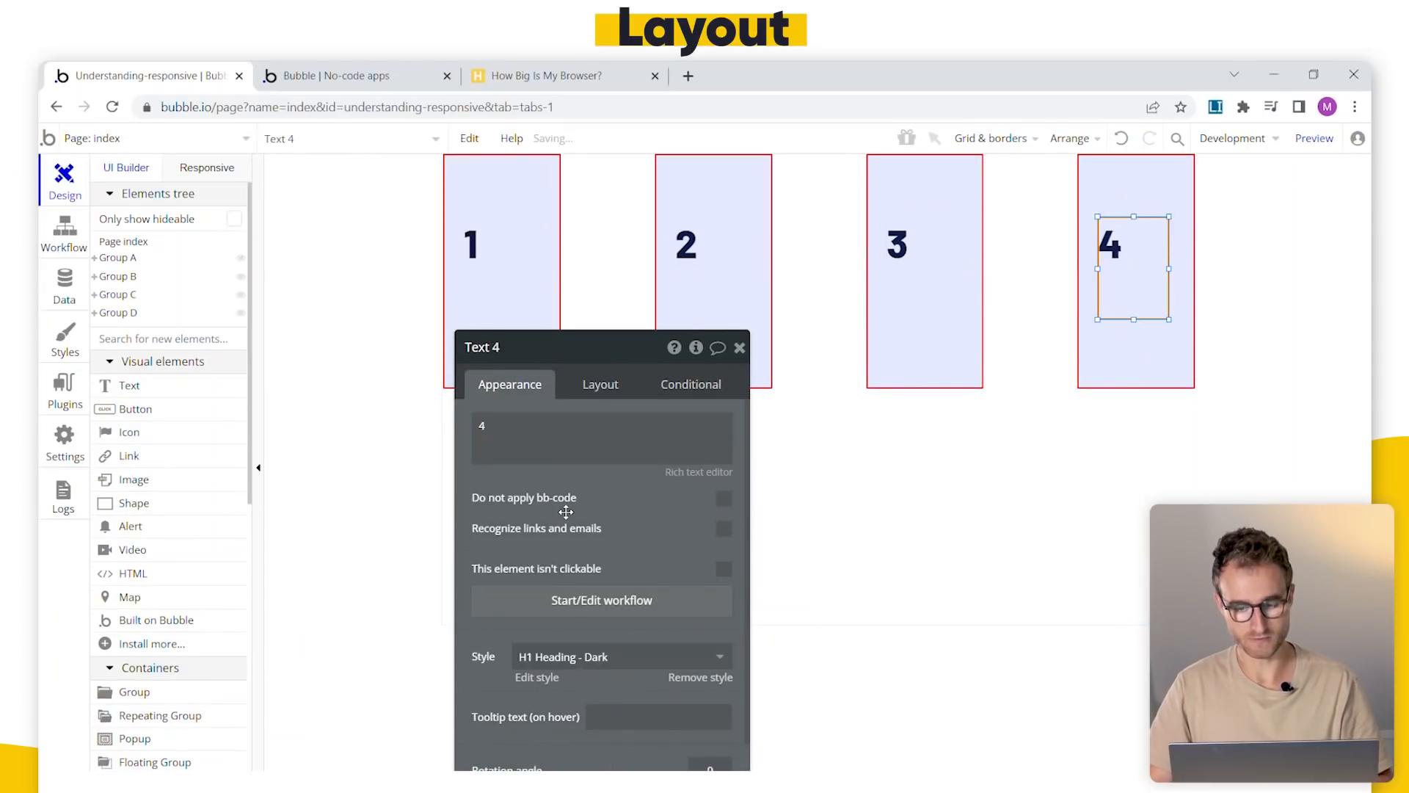
{"action": "left_click", "coordinate": [1141, 376]}
- Move groups 4 and 1 along the row so that the order reads 2, 4, 1, 3
{"action": "key", "text": "ctrl+minus"}
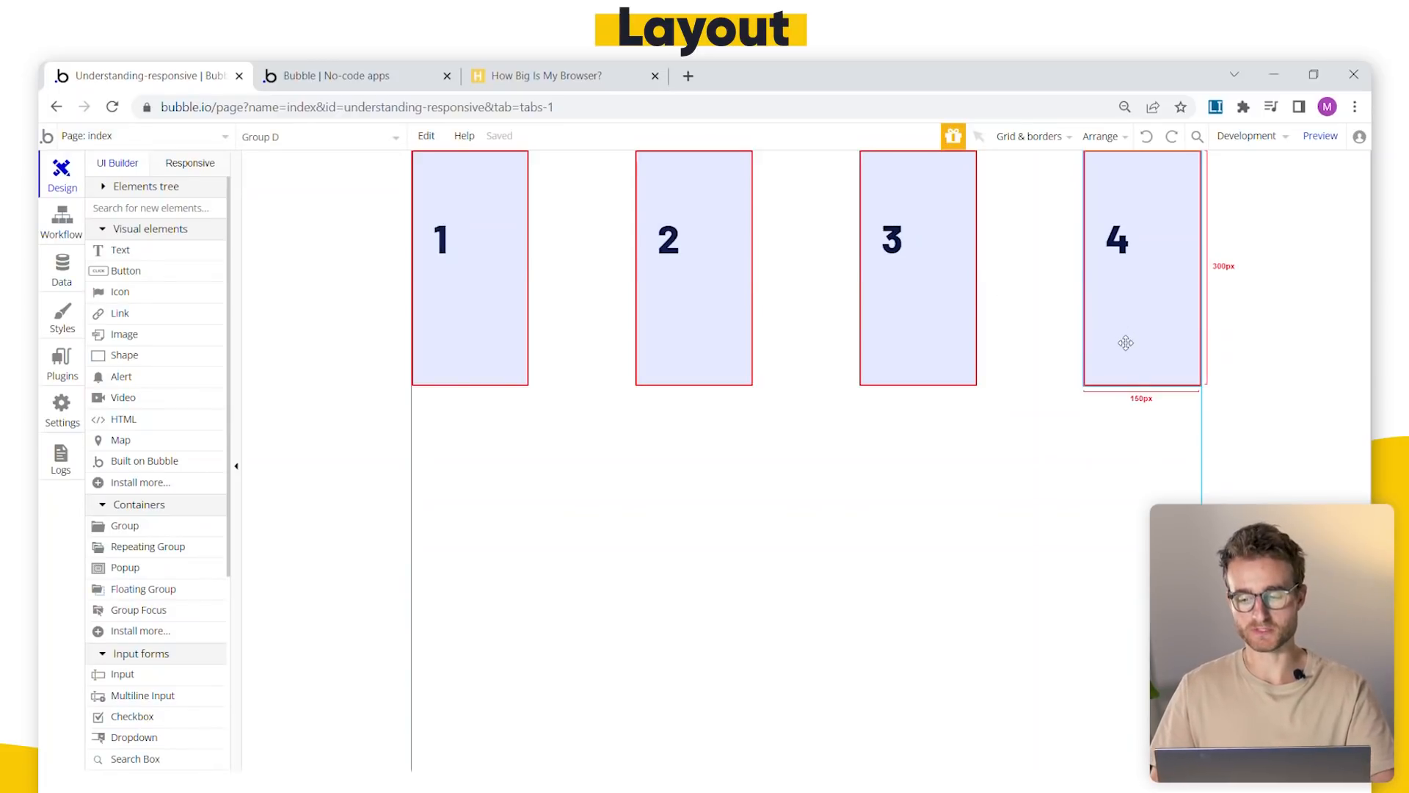
{"action": "left_click_drag", "start_coordinate": [1158, 341], "coordinate": [823, 334]}
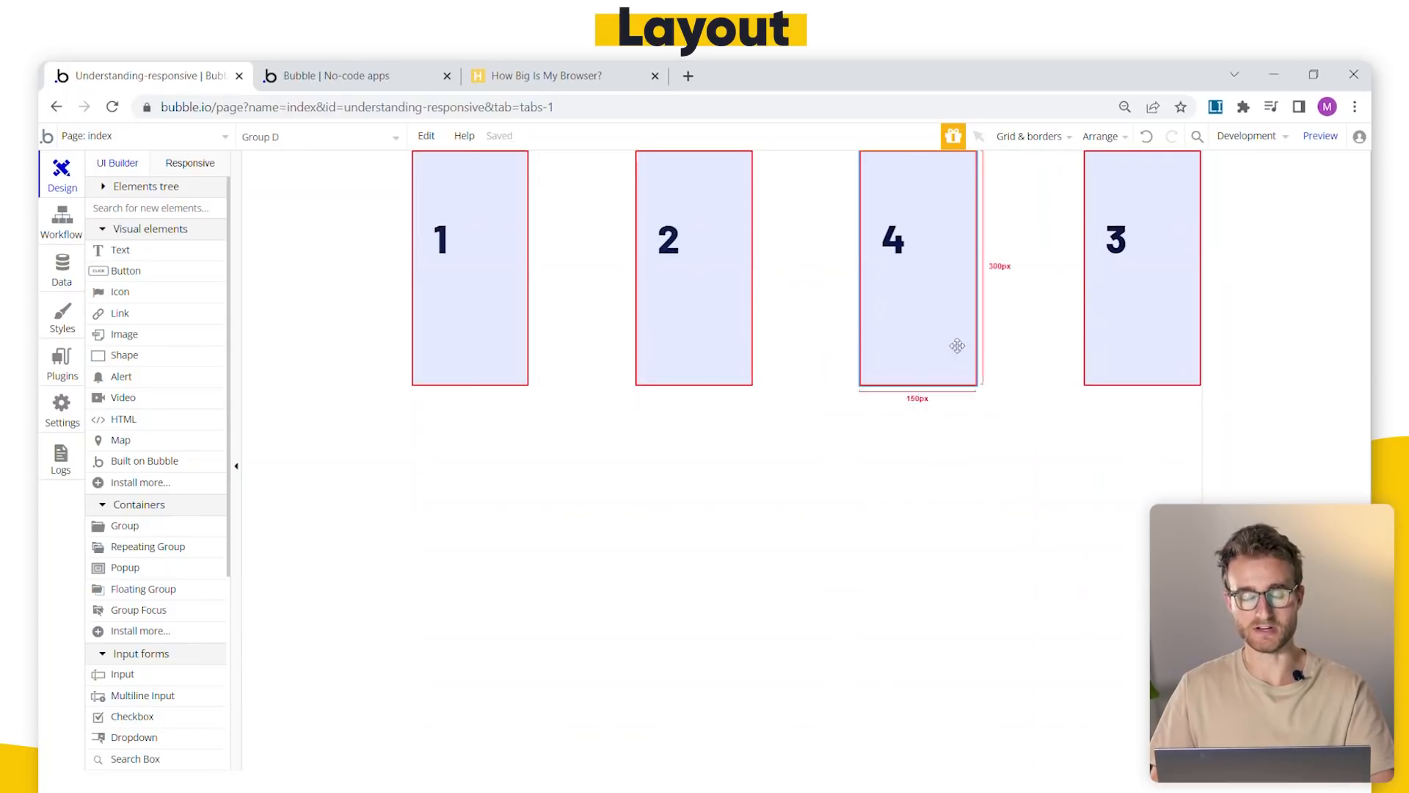
{"action": "left_click_drag", "start_coordinate": [482, 323], "coordinate": [783, 334]}
{"action": "left_click_drag", "start_coordinate": [950, 345], "coordinate": [695, 318]}
{"action": "left_click_drag", "start_coordinate": [827, 321], "coordinate": [848, 352]}
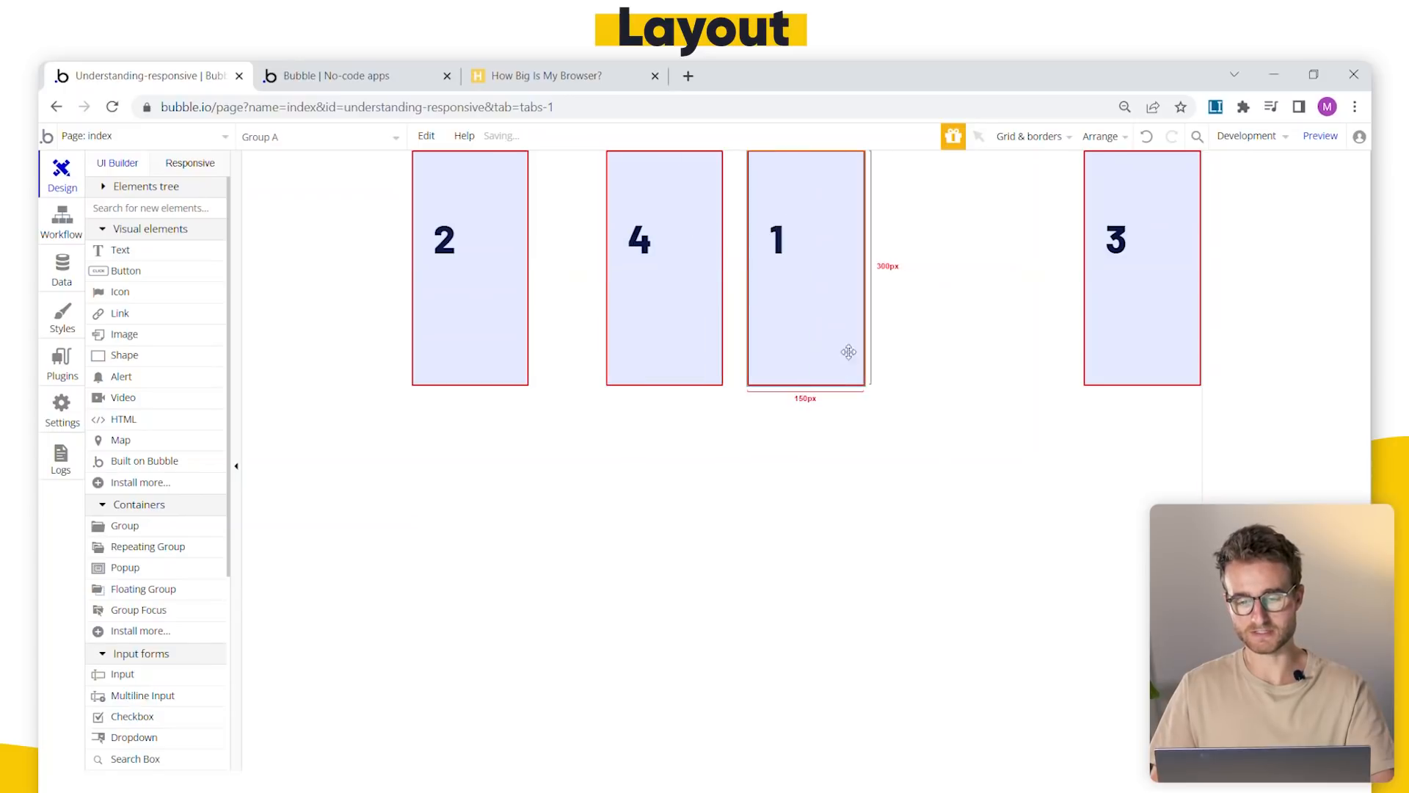
{"action": "left_click", "coordinate": [651, 343]}
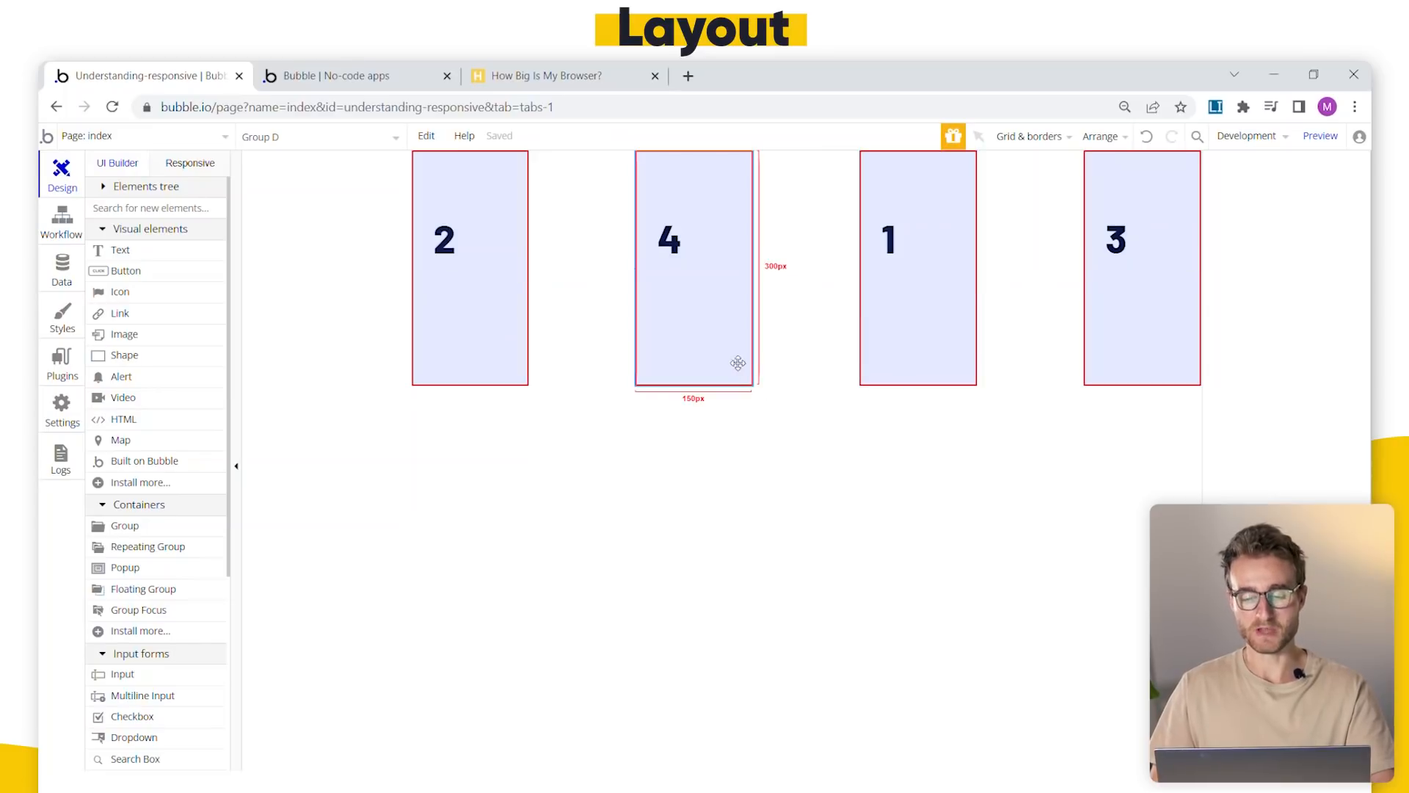
- Open Group D's layout settings and shift the group one place later in the row and back again
{"action": "double_click", "coordinate": [725, 352]}
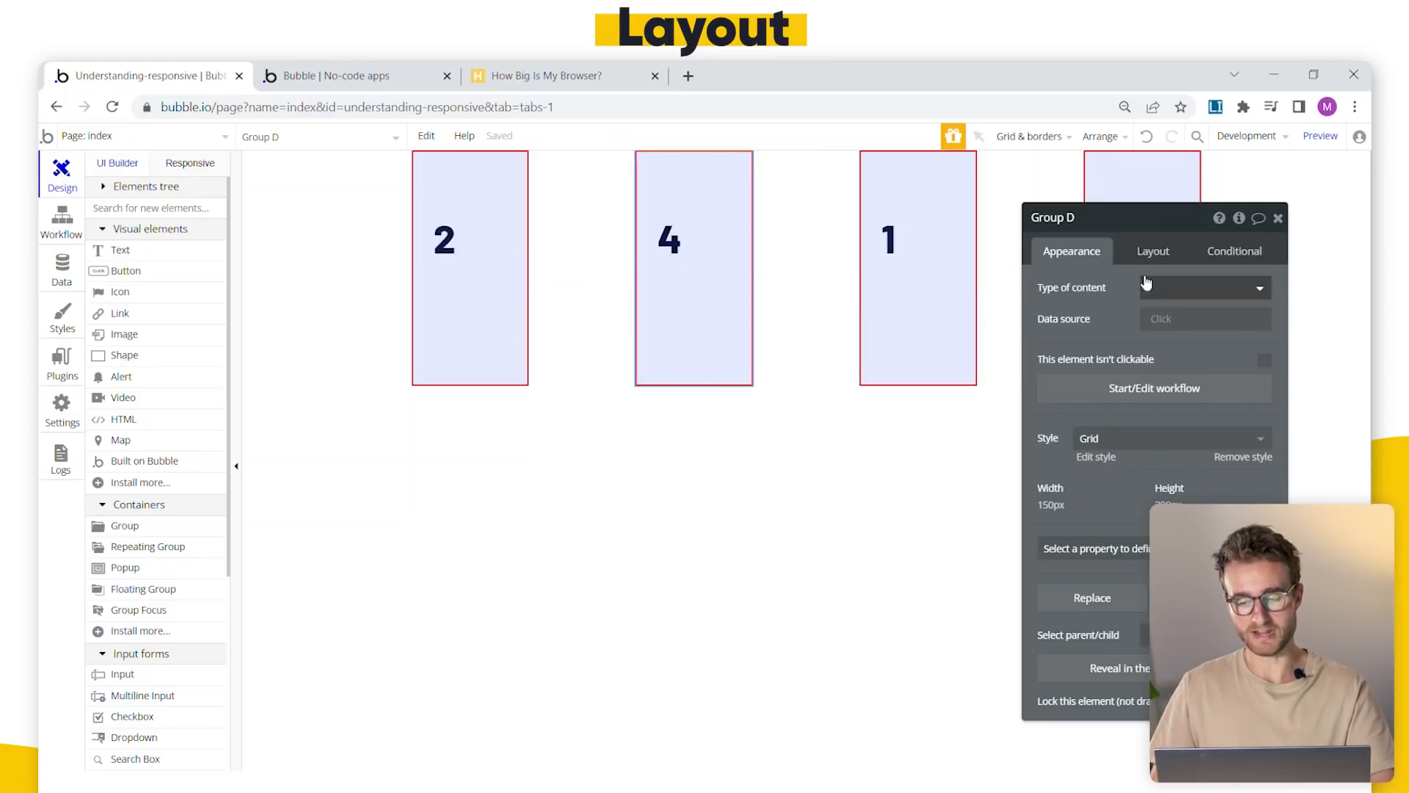
{"action": "left_click", "coordinate": [1150, 252]}
{"action": "left_click_drag", "start_coordinate": [1126, 359], "coordinate": [915, 389]}
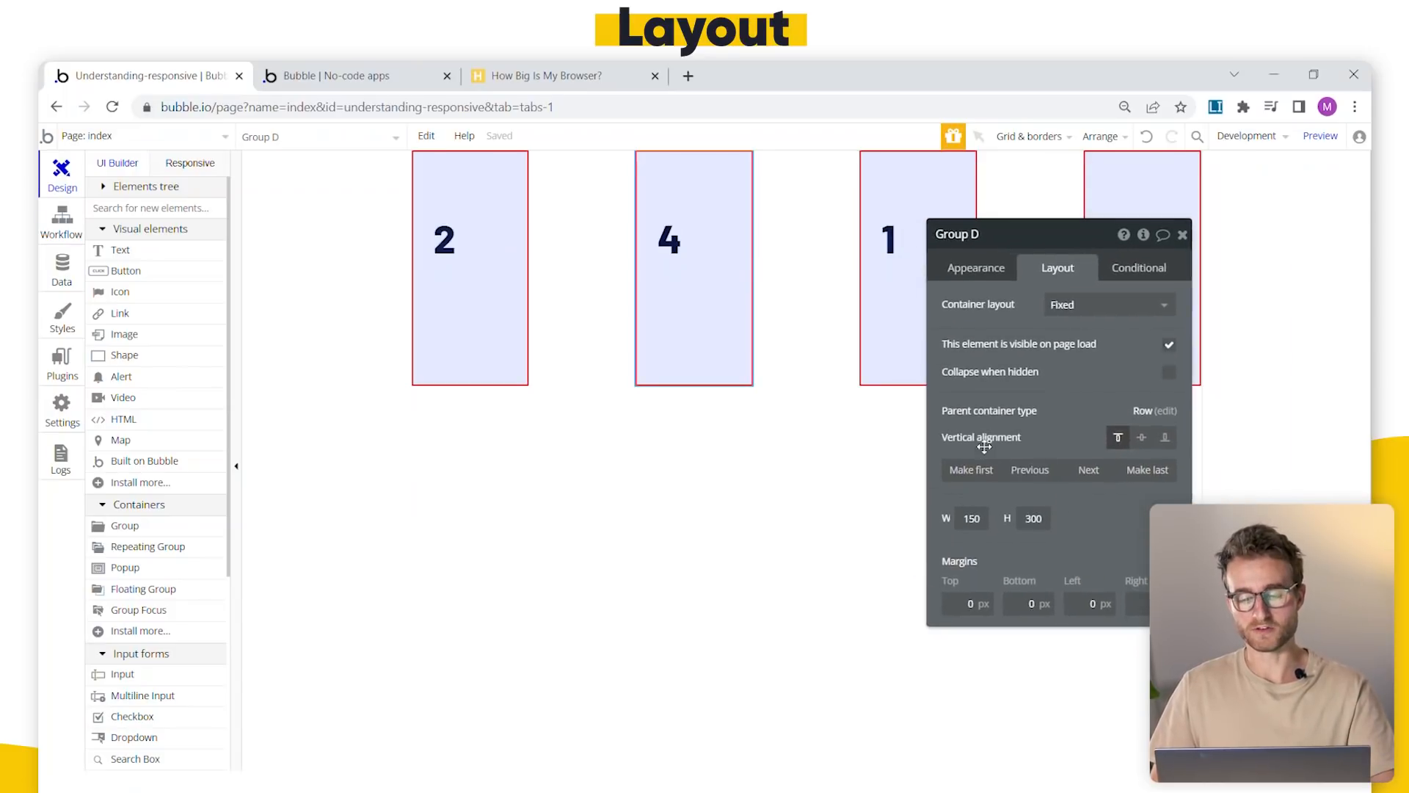
{"action": "left_click_drag", "start_coordinate": [924, 307], "coordinate": [855, 473]}
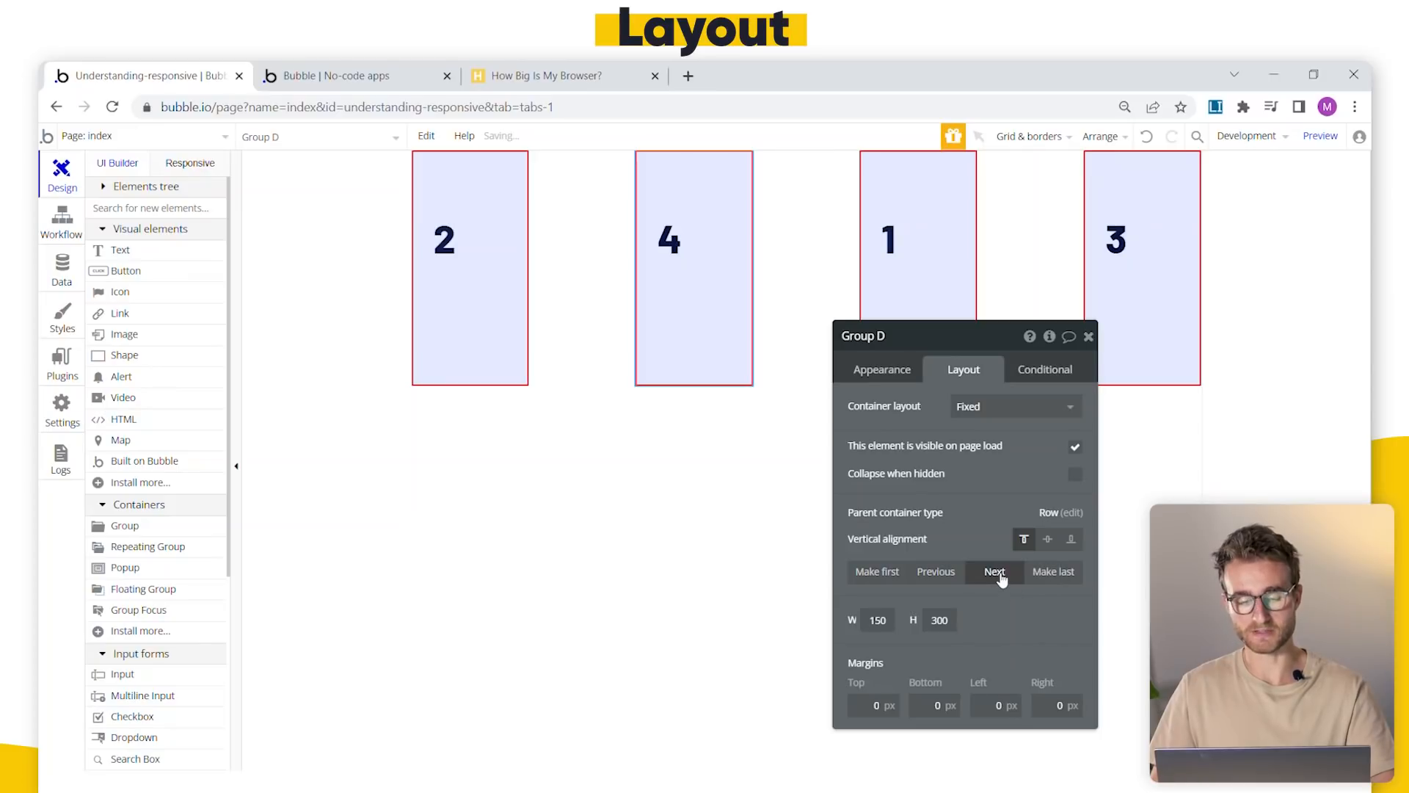
{"action": "left_click", "coordinate": [998, 576]}
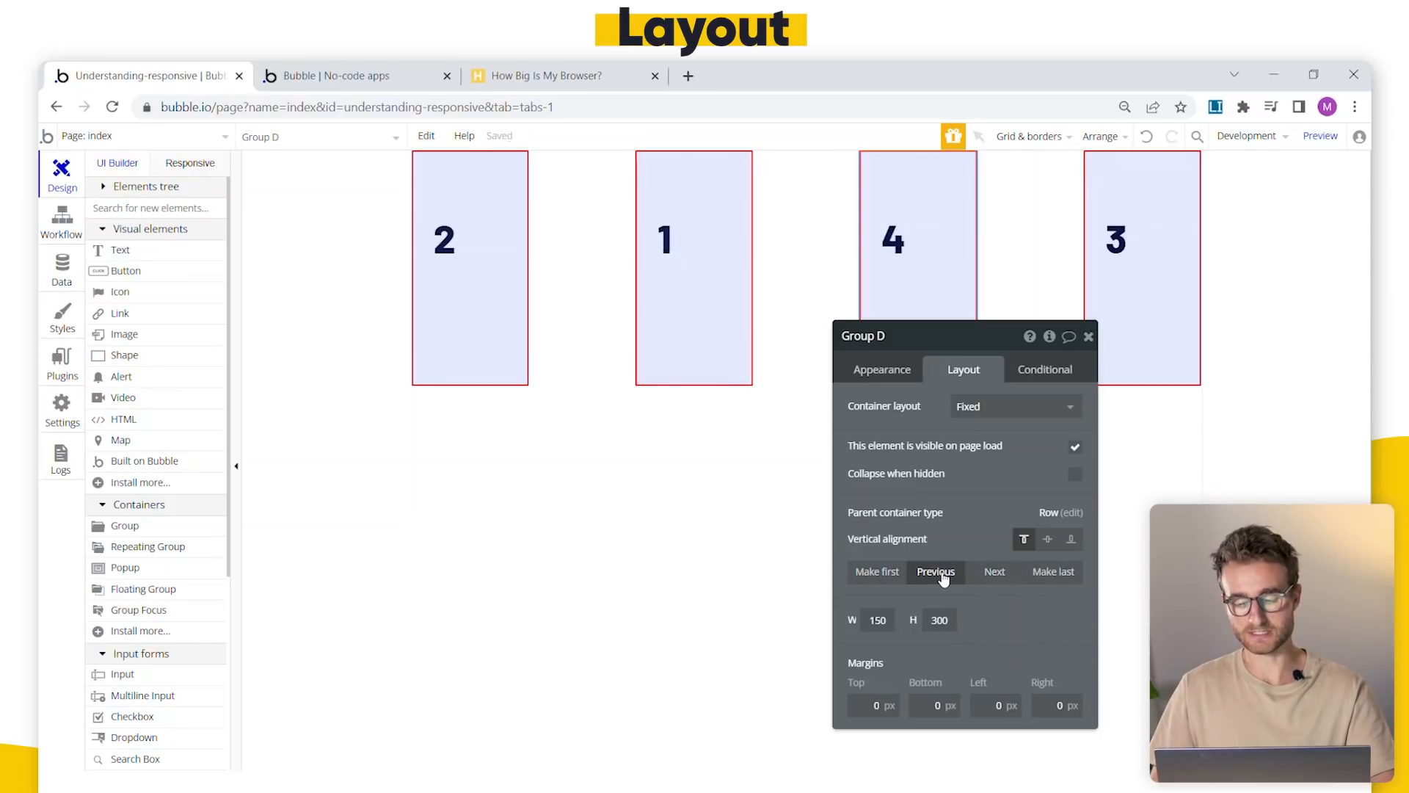
{"action": "left_click", "coordinate": [936, 573]}
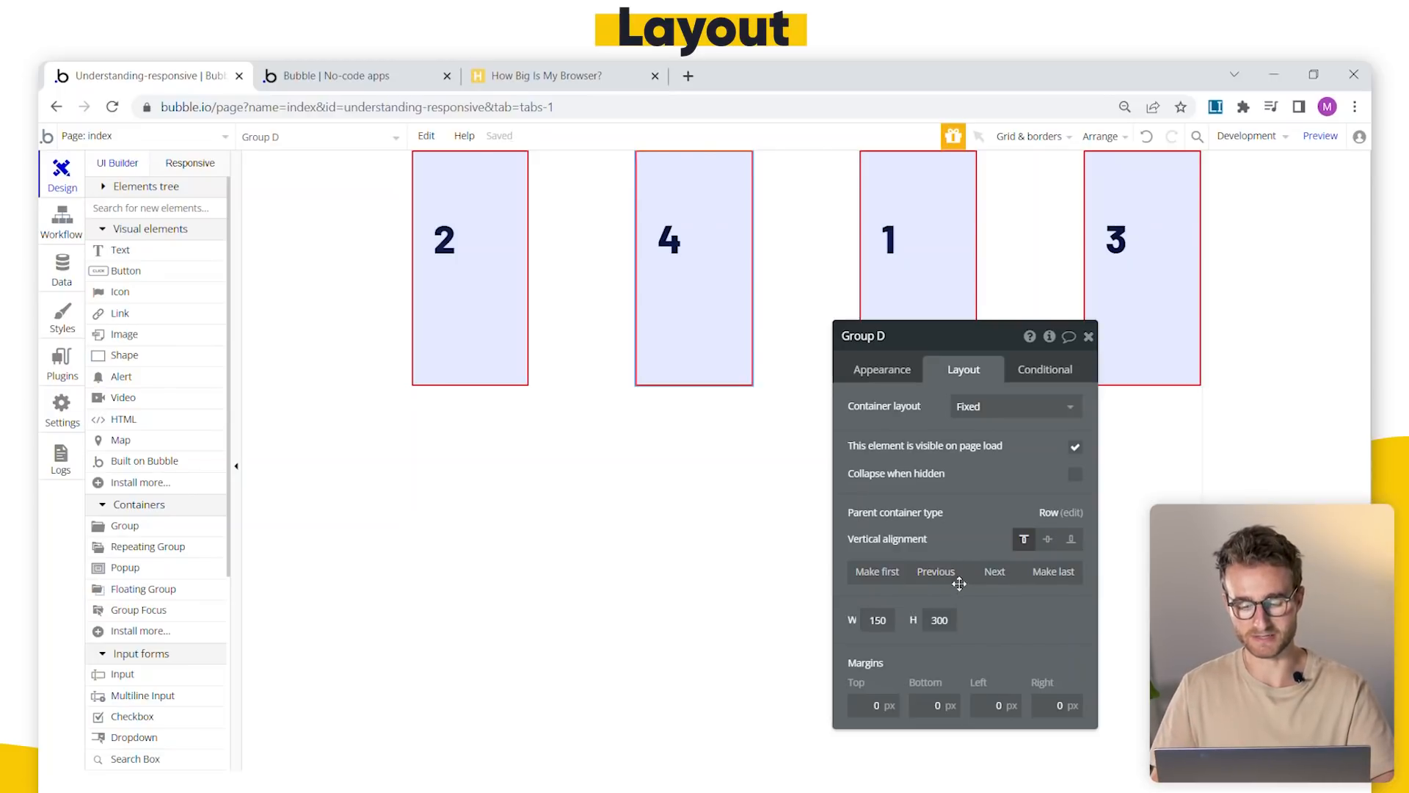
- Shift Group D one place earlier and back, and try making it the last and the first group in the row
{"action": "left_click", "coordinate": [958, 579]}
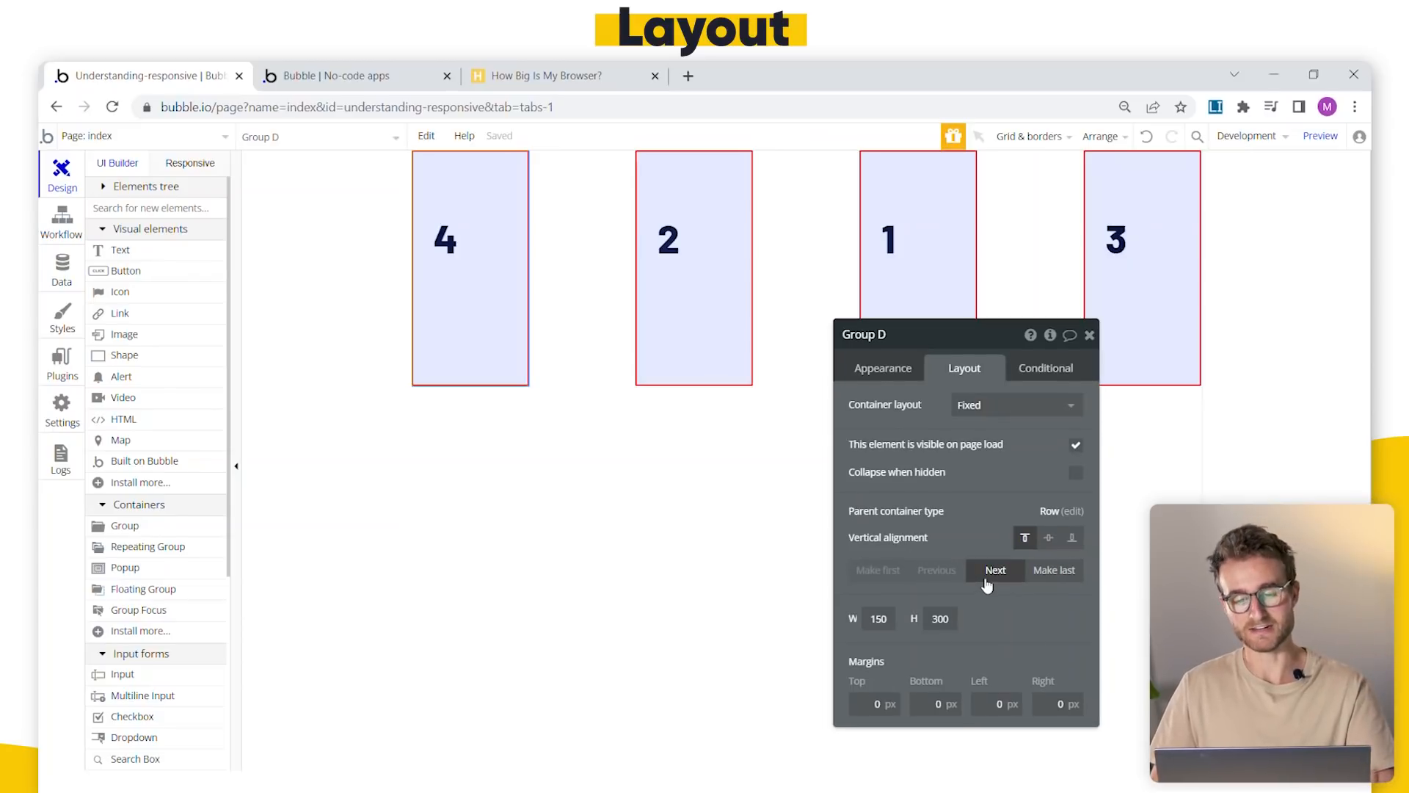
{"action": "left_click", "coordinate": [987, 580]}
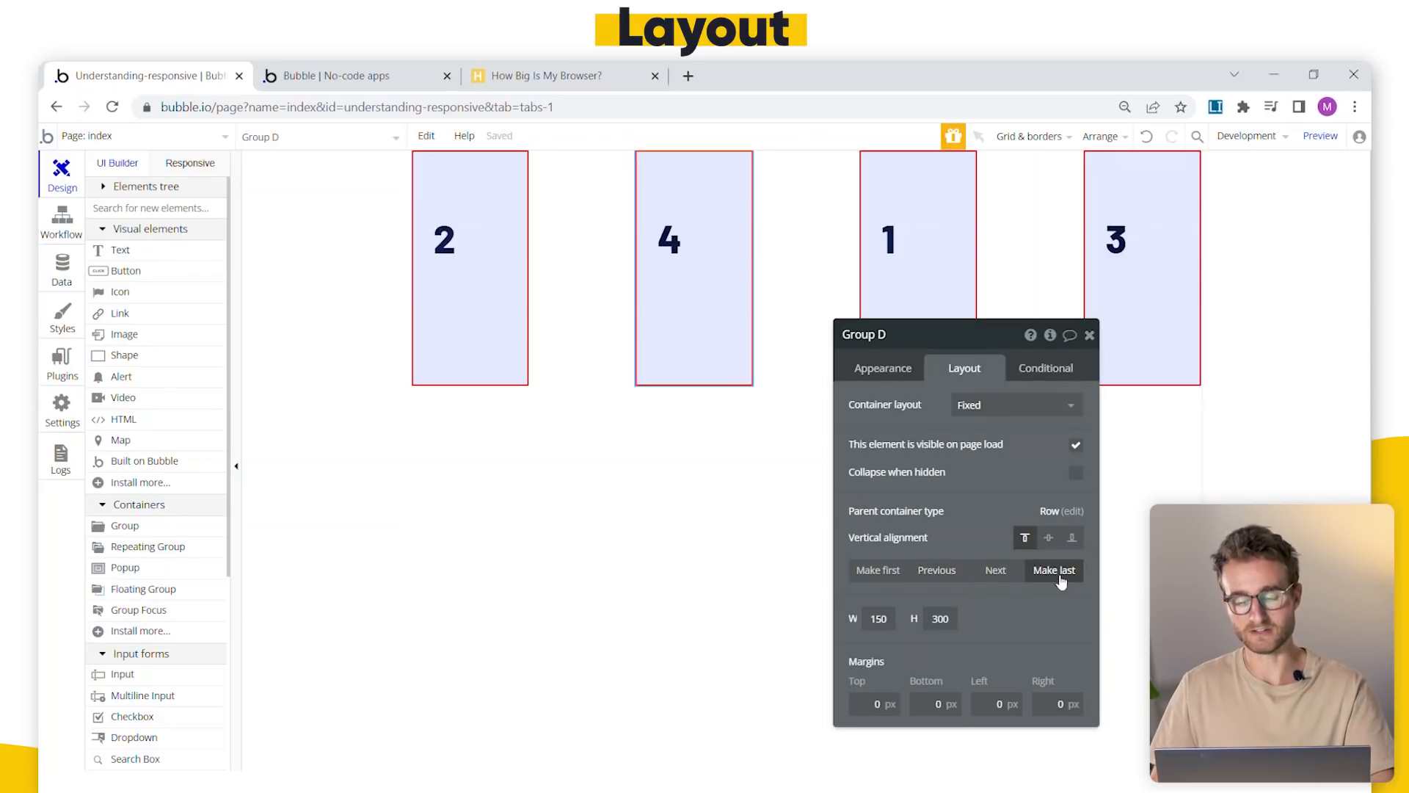
{"action": "left_click", "coordinate": [1065, 574]}
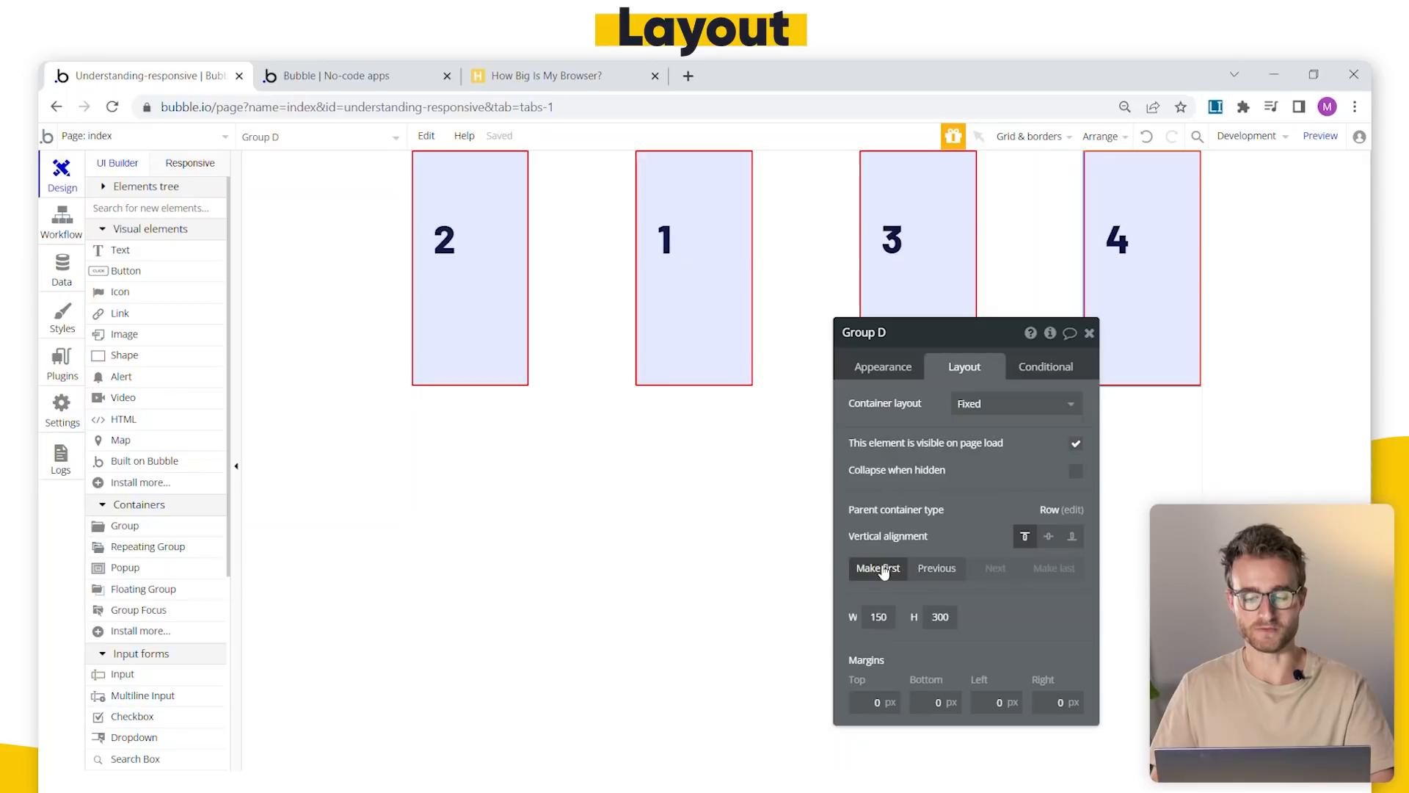
{"action": "left_click", "coordinate": [881, 569]}
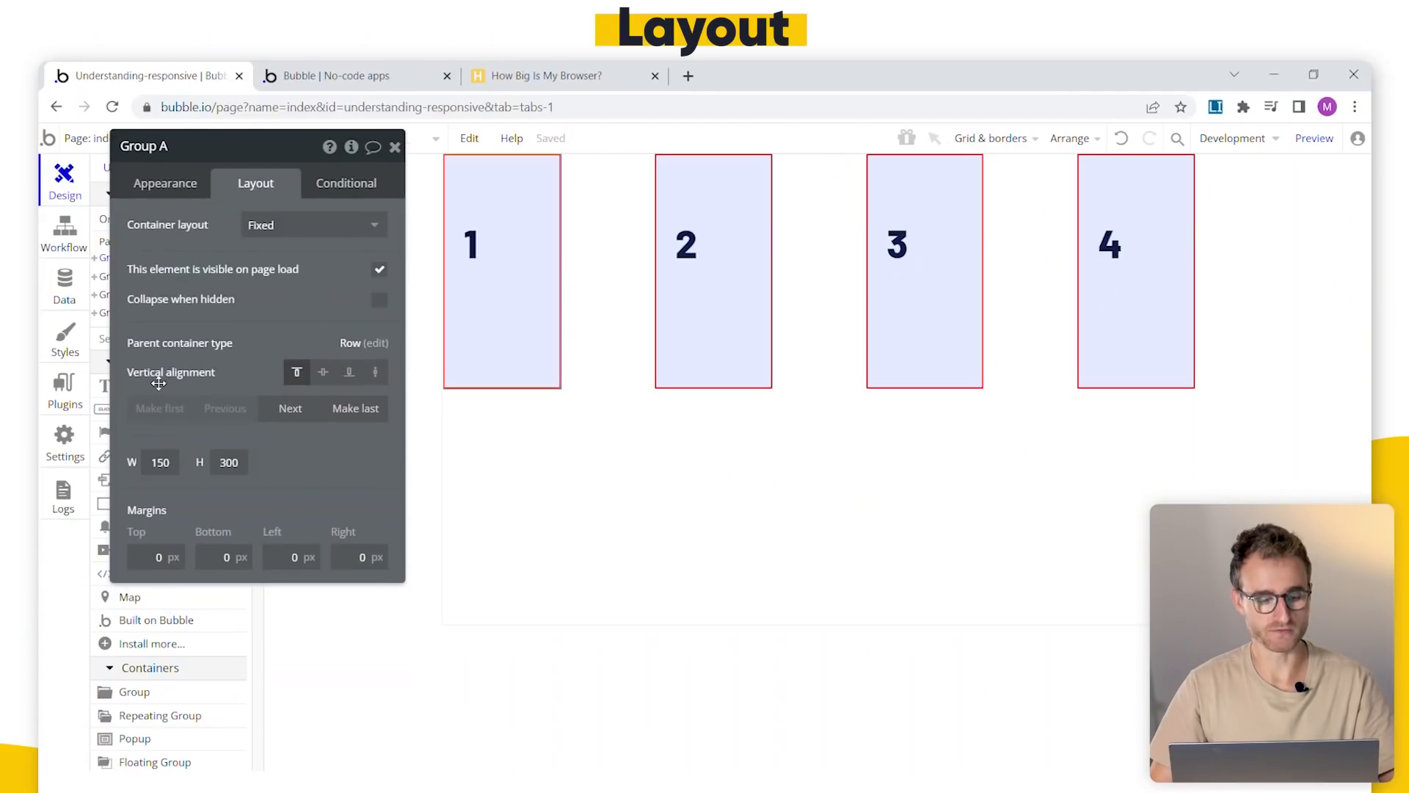
- Check the layout settings of the numbered groups and set Group A's vertical alignment to centered
{"action": "left_click", "coordinate": [723, 338]}
{"action": "left_click", "coordinate": [913, 363]}
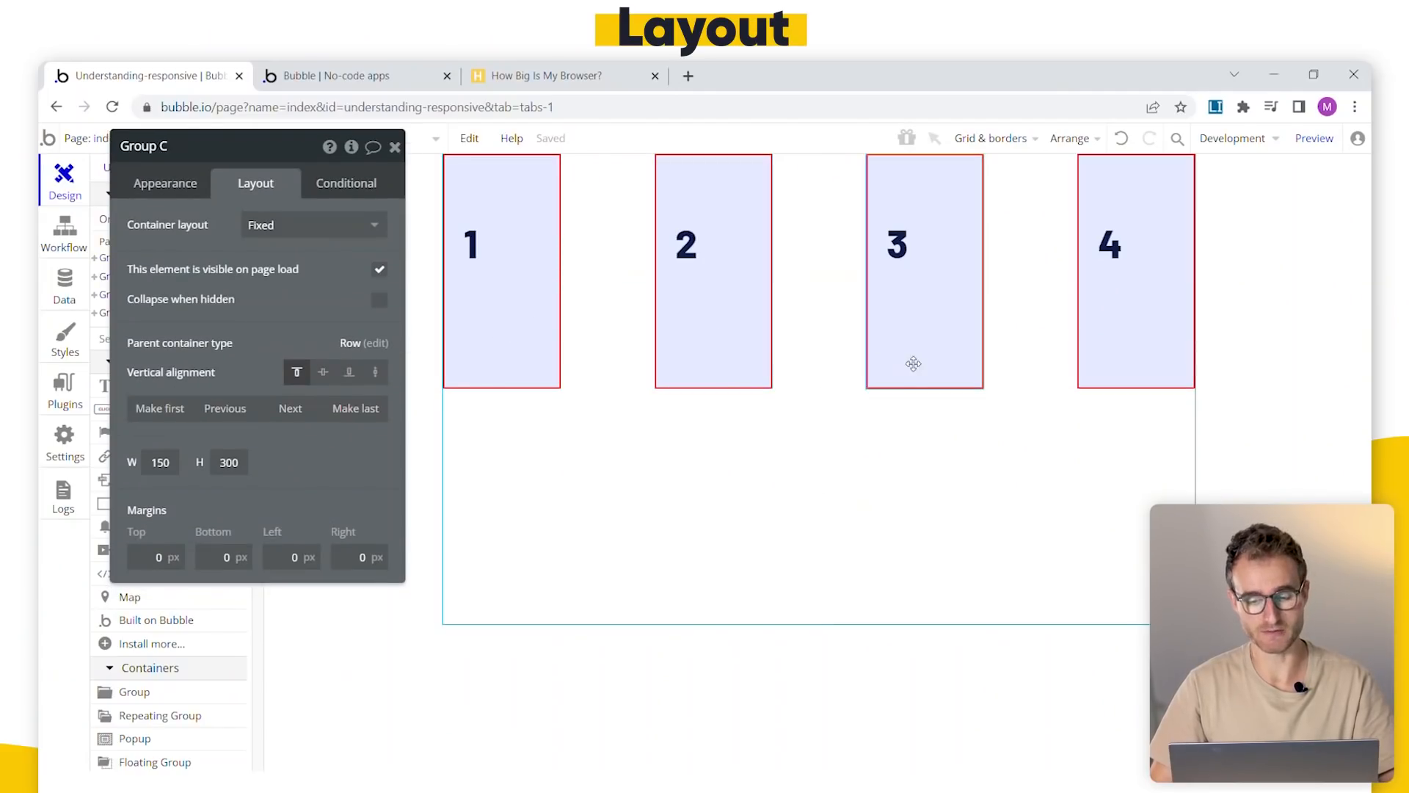
{"action": "left_click", "coordinate": [1125, 357]}
{"action": "left_click", "coordinate": [540, 358]}
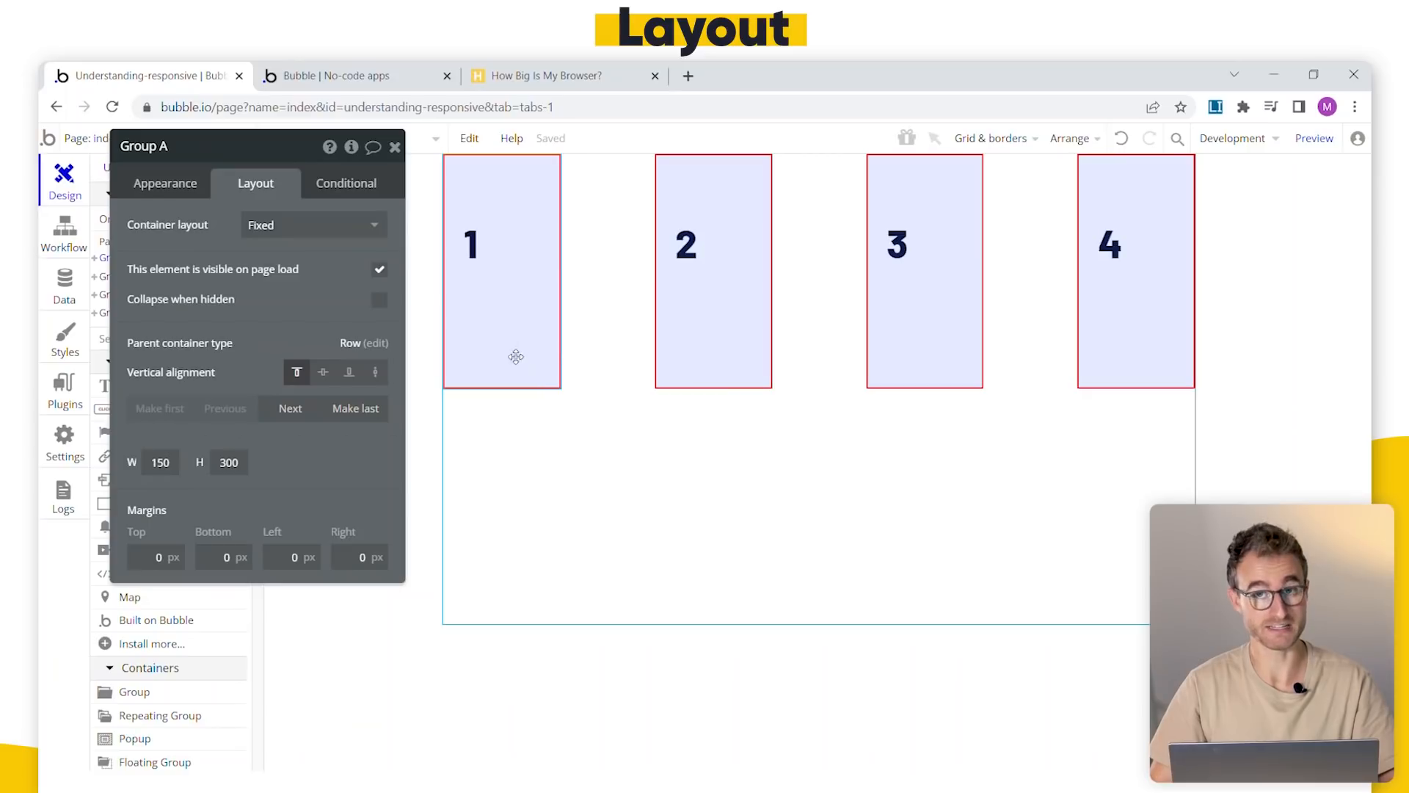
{"action": "left_click", "coordinate": [320, 374]}
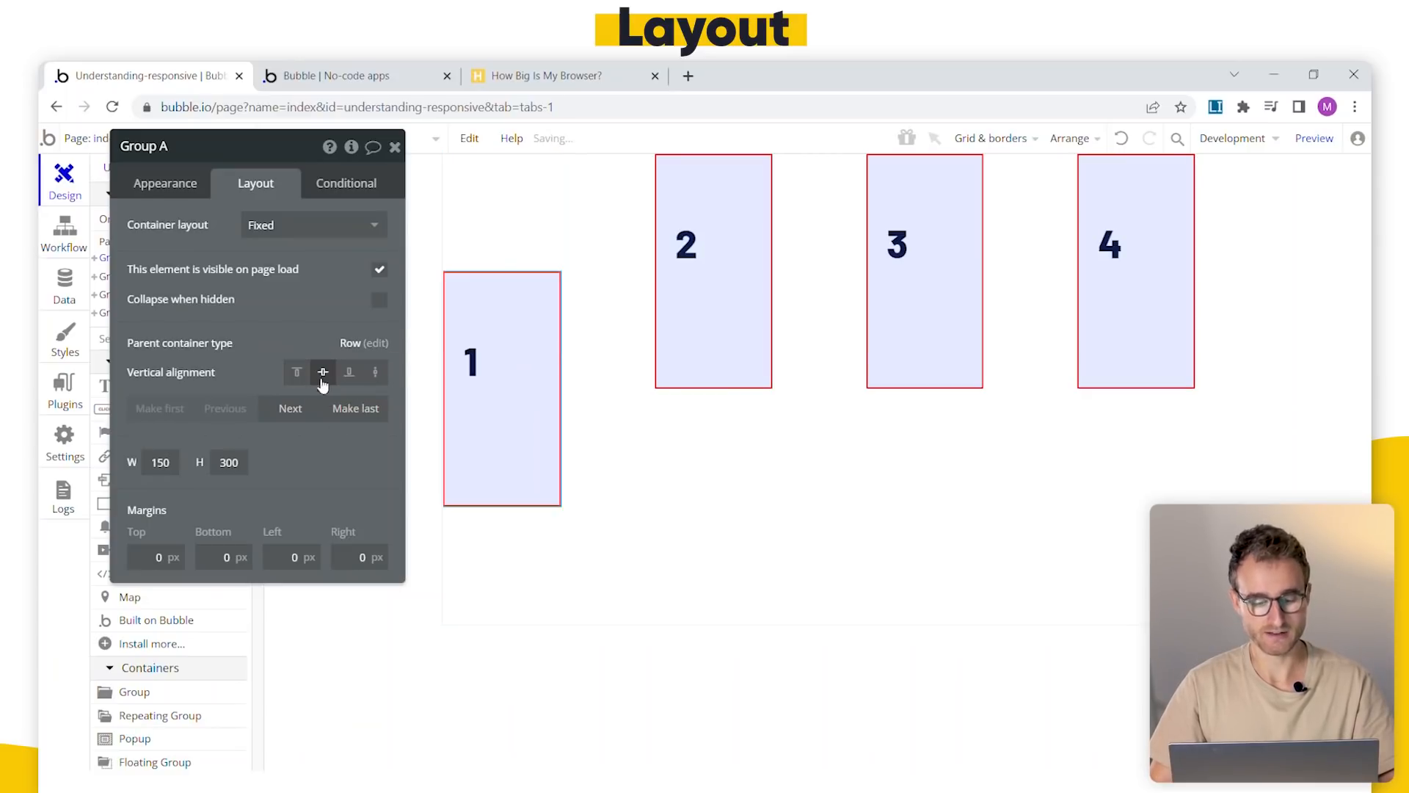
- Set the vertical alignment of Group A to bottom, Group B to centered and Group C to bottom
{"action": "left_click", "coordinate": [351, 375]}
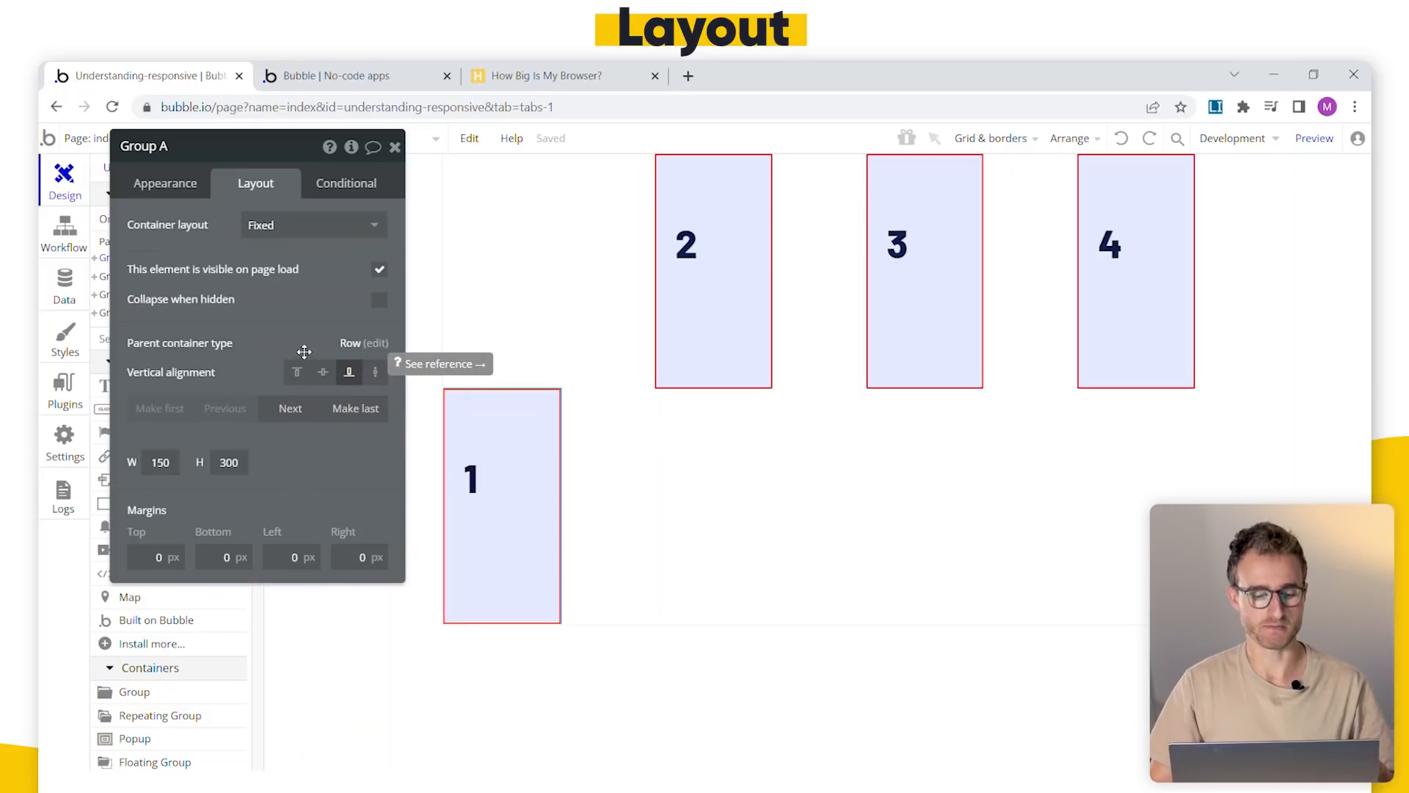
{"action": "left_click", "coordinate": [675, 373]}
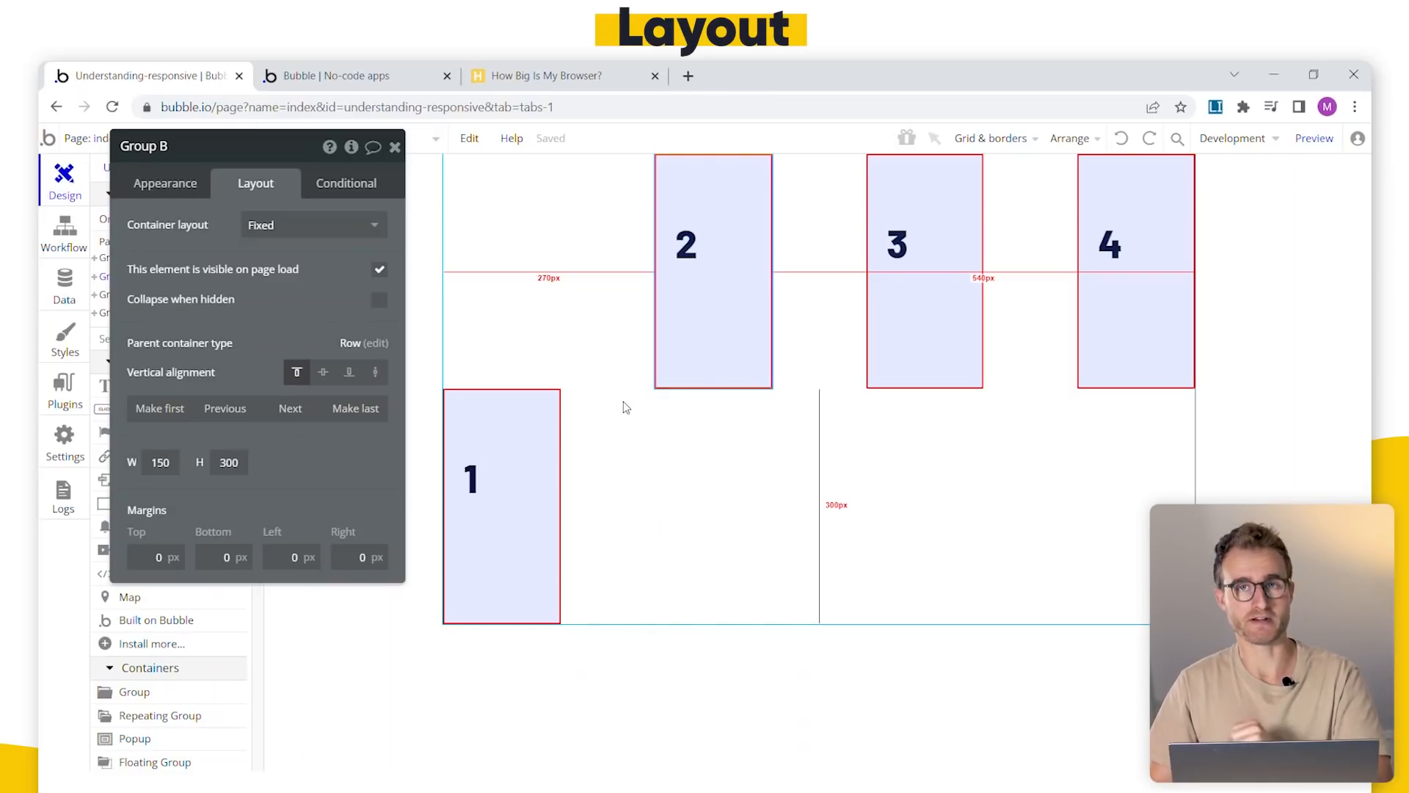
{"action": "left_click", "coordinate": [323, 374]}
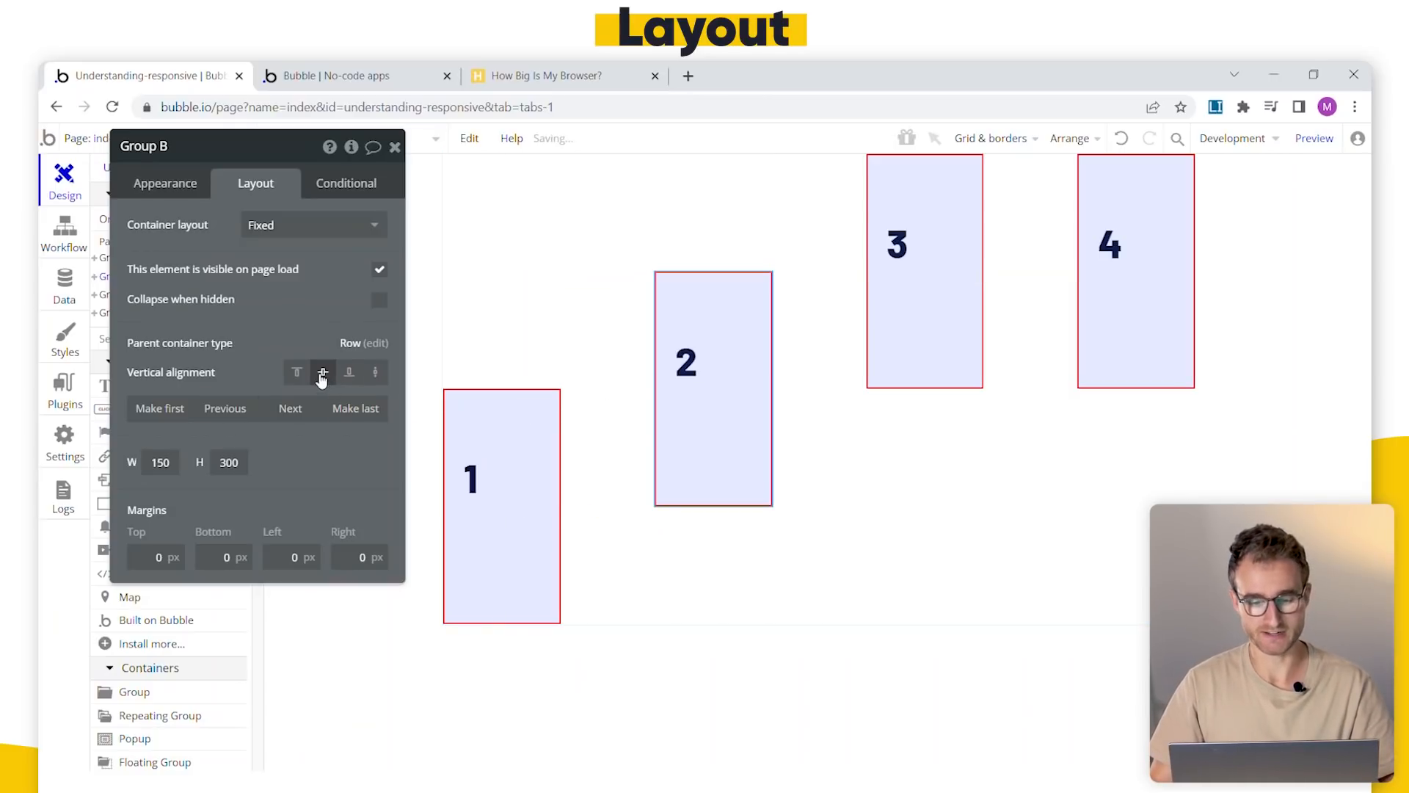
{"action": "left_click", "coordinate": [907, 370]}
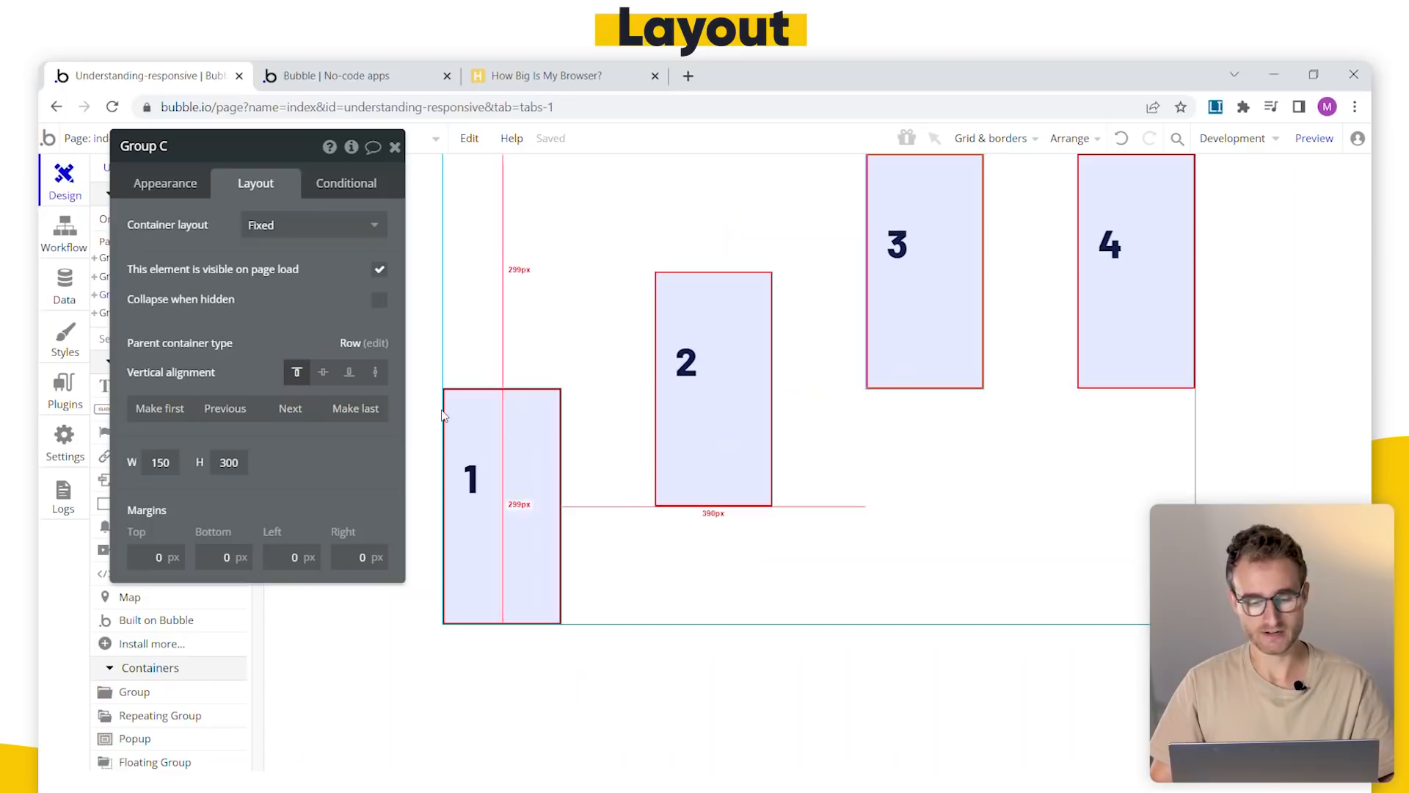
{"action": "left_click", "coordinate": [350, 373]}
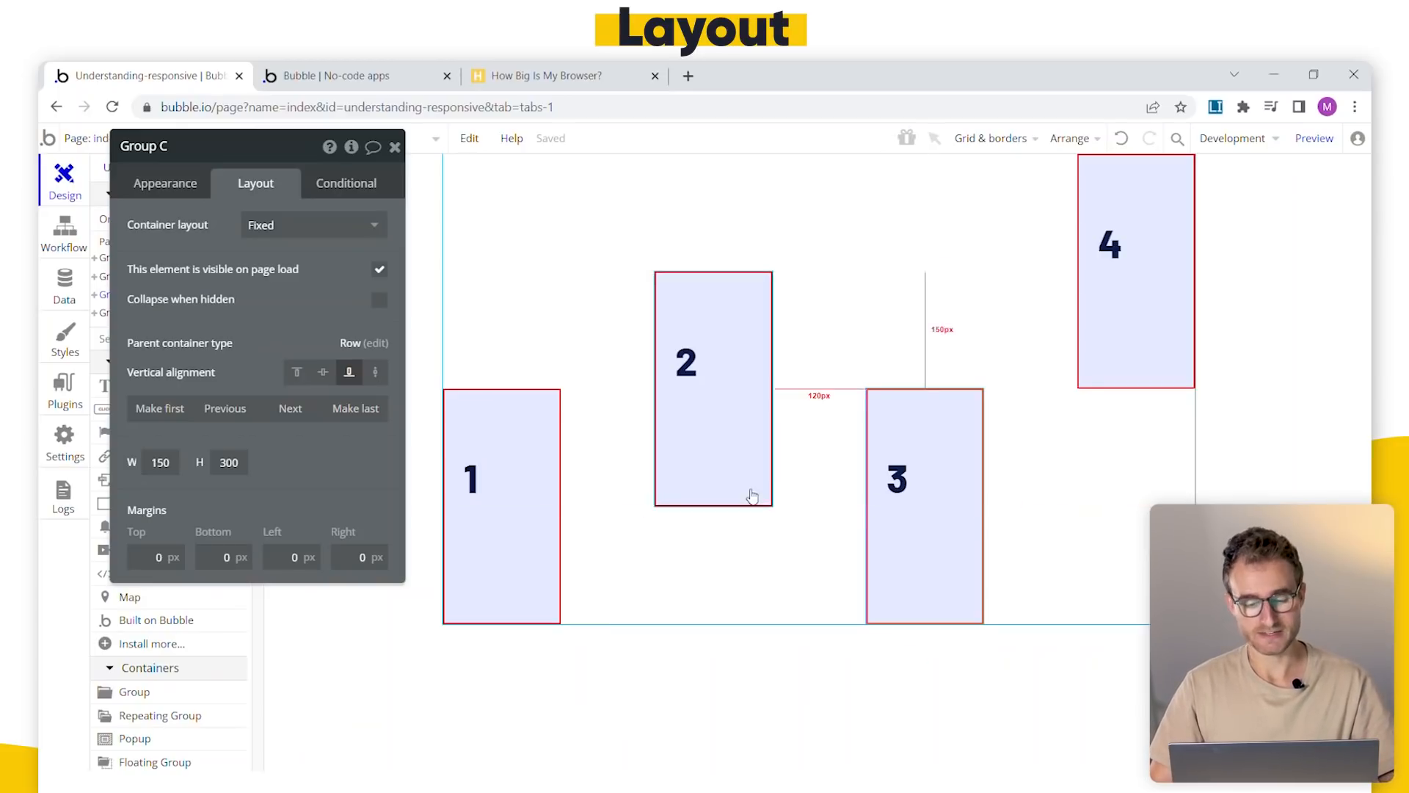
- Delete Groups C, D and B so that only Group A is left in the row
{"action": "key", "text": "Delete"}
{"action": "left_click", "coordinate": [1091, 384]}
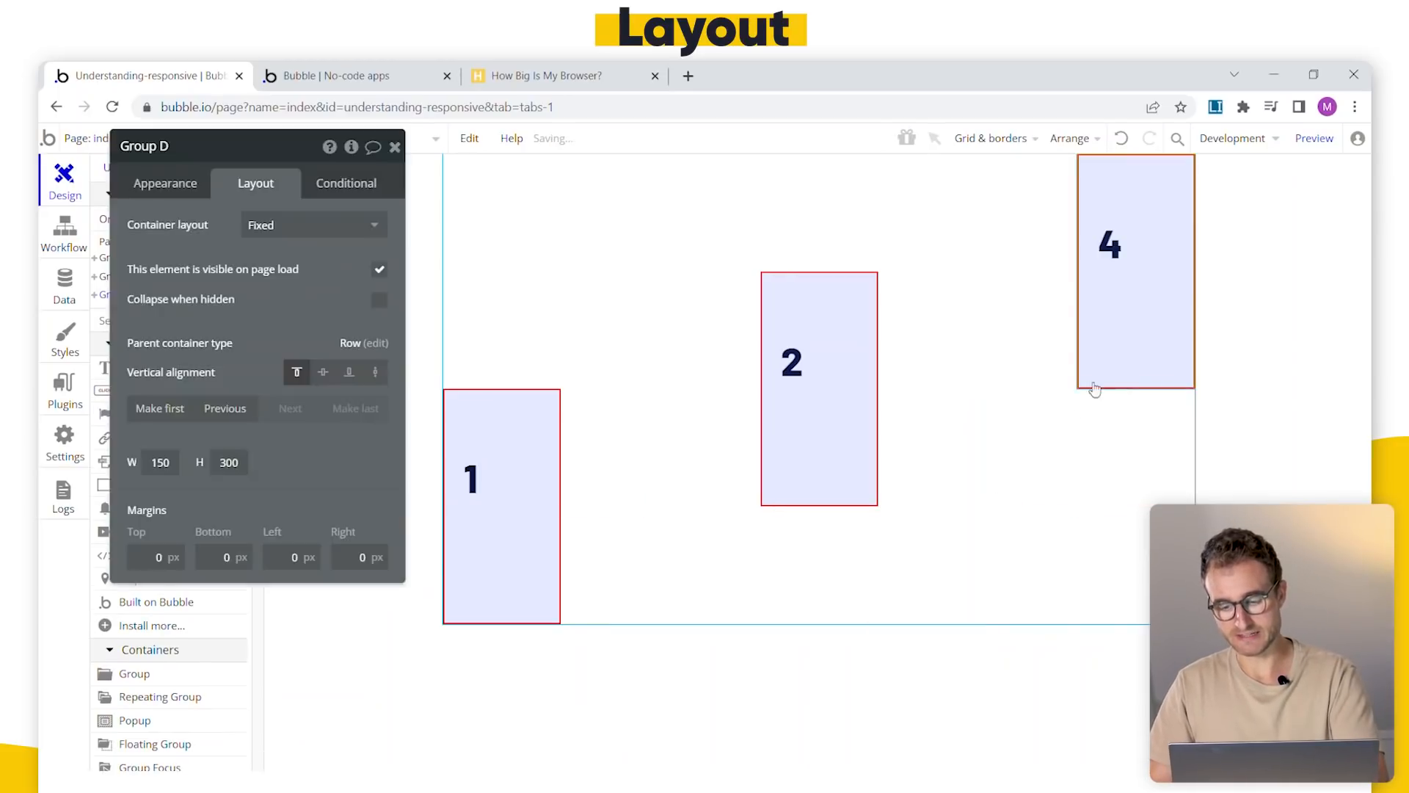
{"action": "key", "text": "Delete"}
{"action": "left_click", "coordinate": [1145, 477]}
{"action": "key", "text": "Delete"}
- Set Group A's width to 300 and delete the number text inside it
{"action": "double_click", "coordinate": [507, 559]}
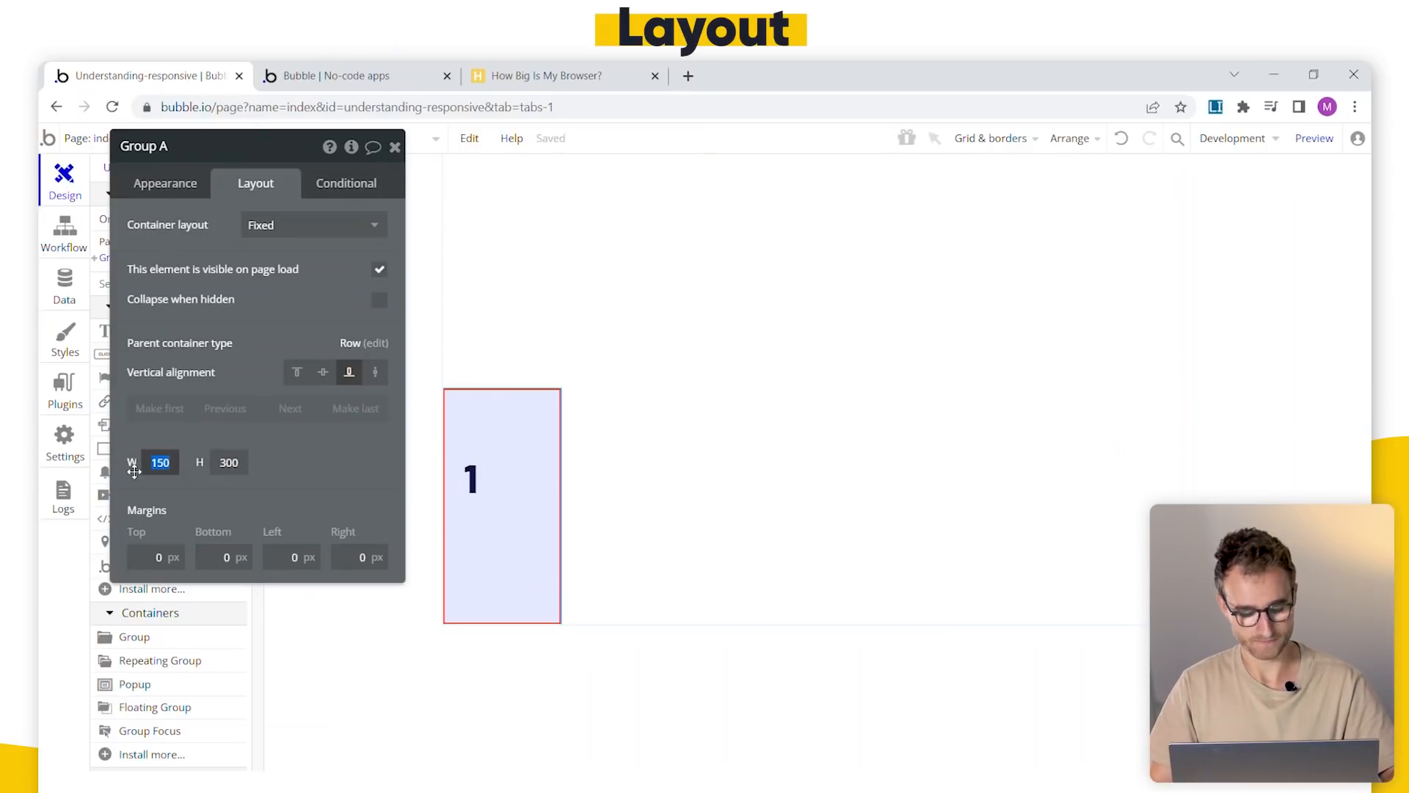
{"action": "type", "text": "300"}
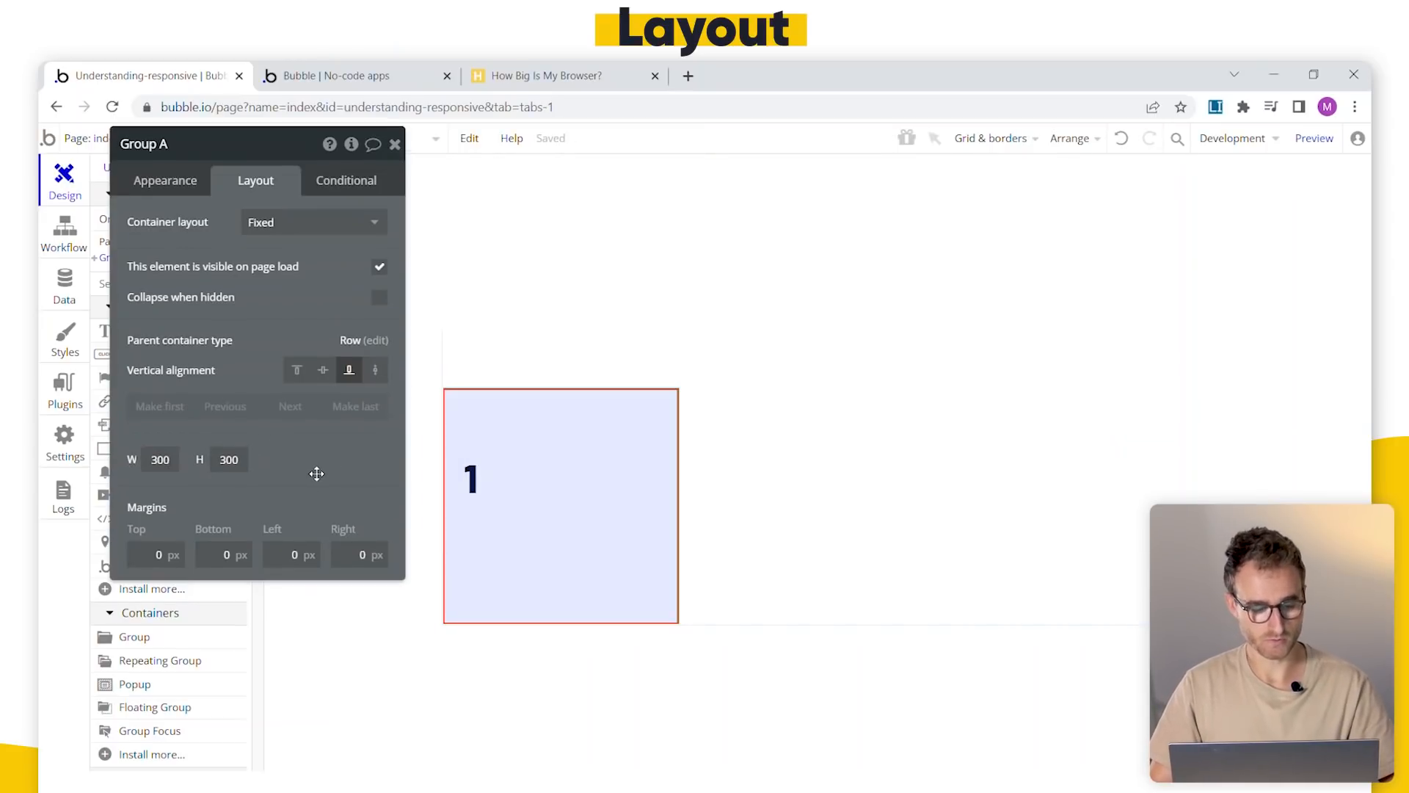
{"action": "left_click", "coordinate": [516, 504]}
{"action": "key", "text": "Delete"}
- Align Group A vertically to the top and paste five copies of it into the row container
{"action": "double_click", "coordinate": [613, 525]}
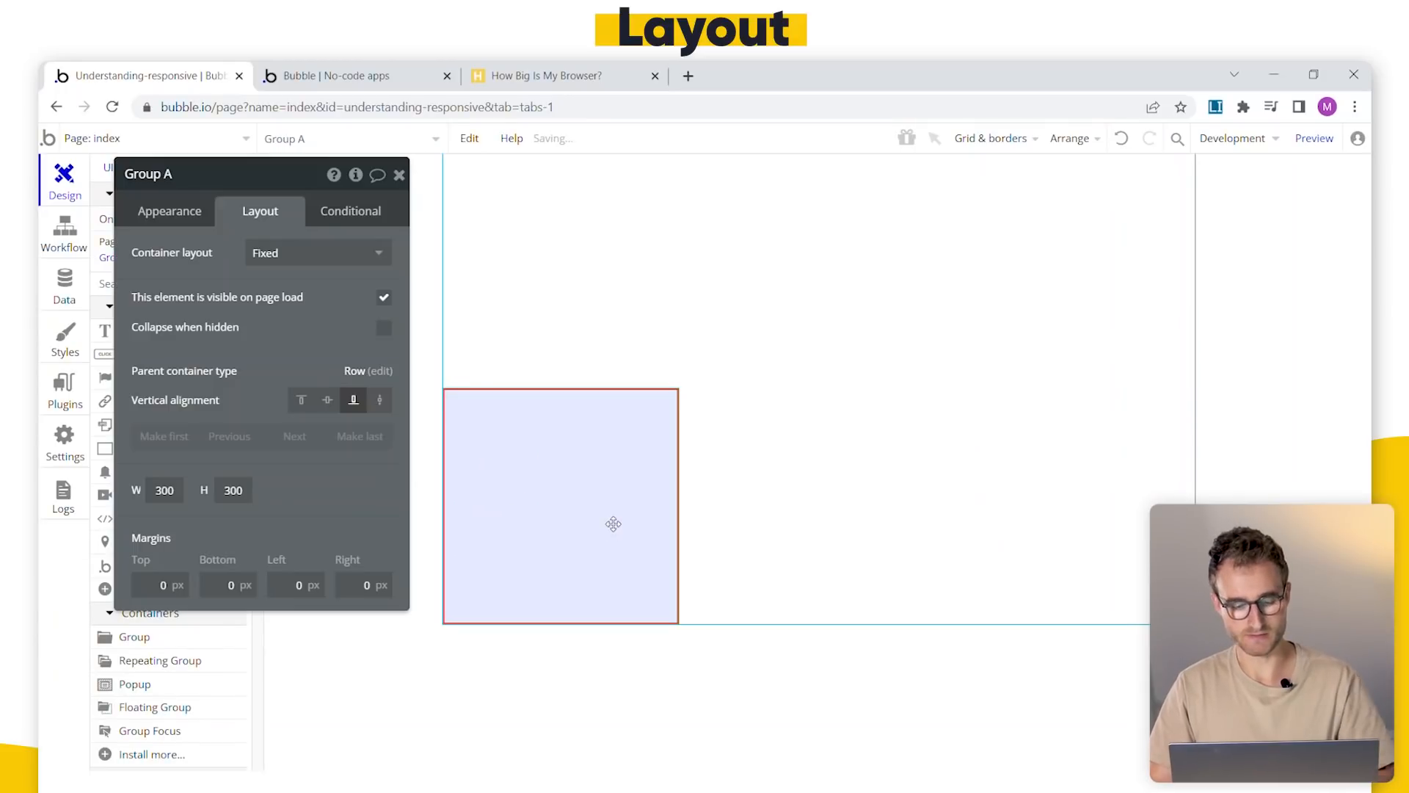
{"action": "left_click", "coordinate": [301, 401]}
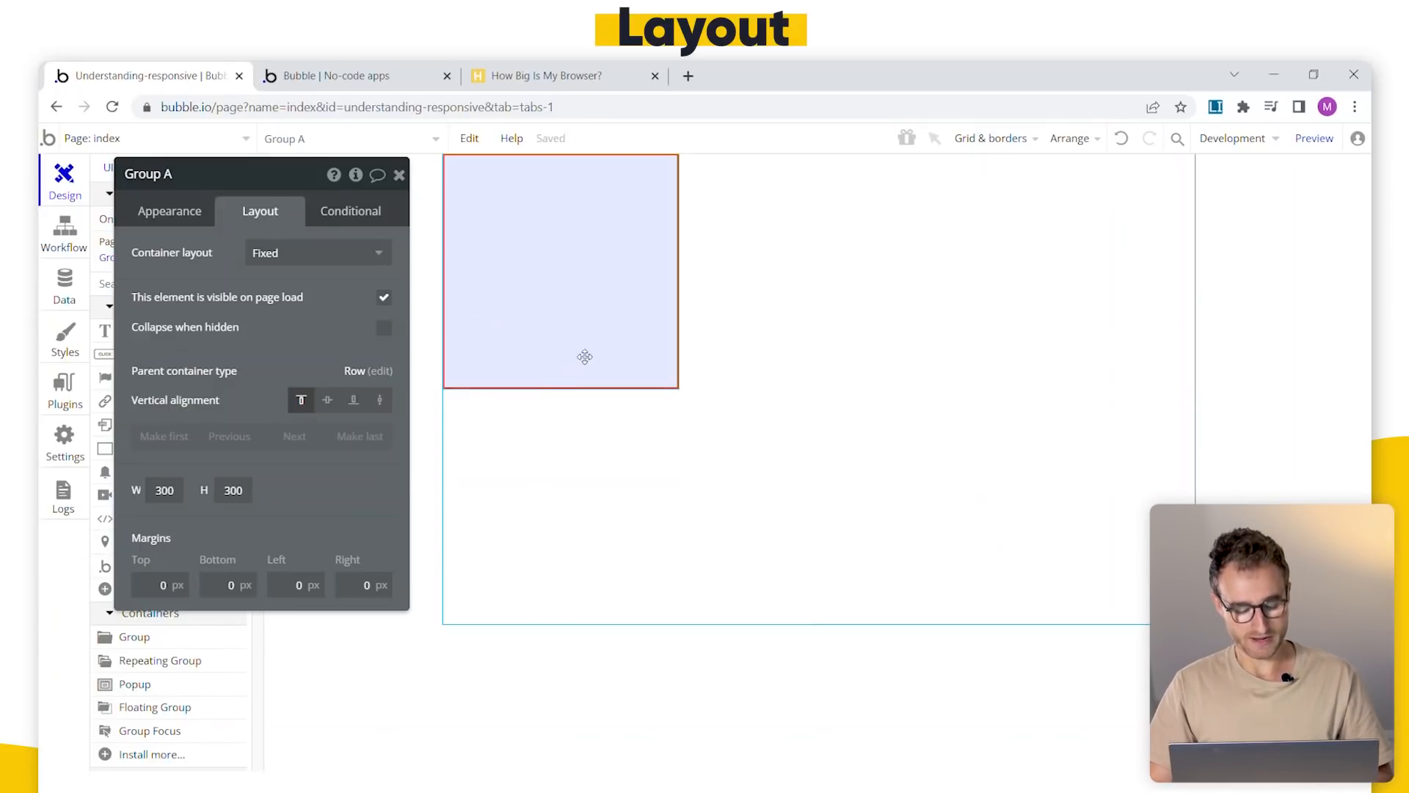
{"action": "left_click", "coordinate": [620, 336]}
{"action": "key", "text": "ctrl+c"}
{"action": "key", "text": "ctrl+v"}
{"action": "key", "text": "ctrl+v"}
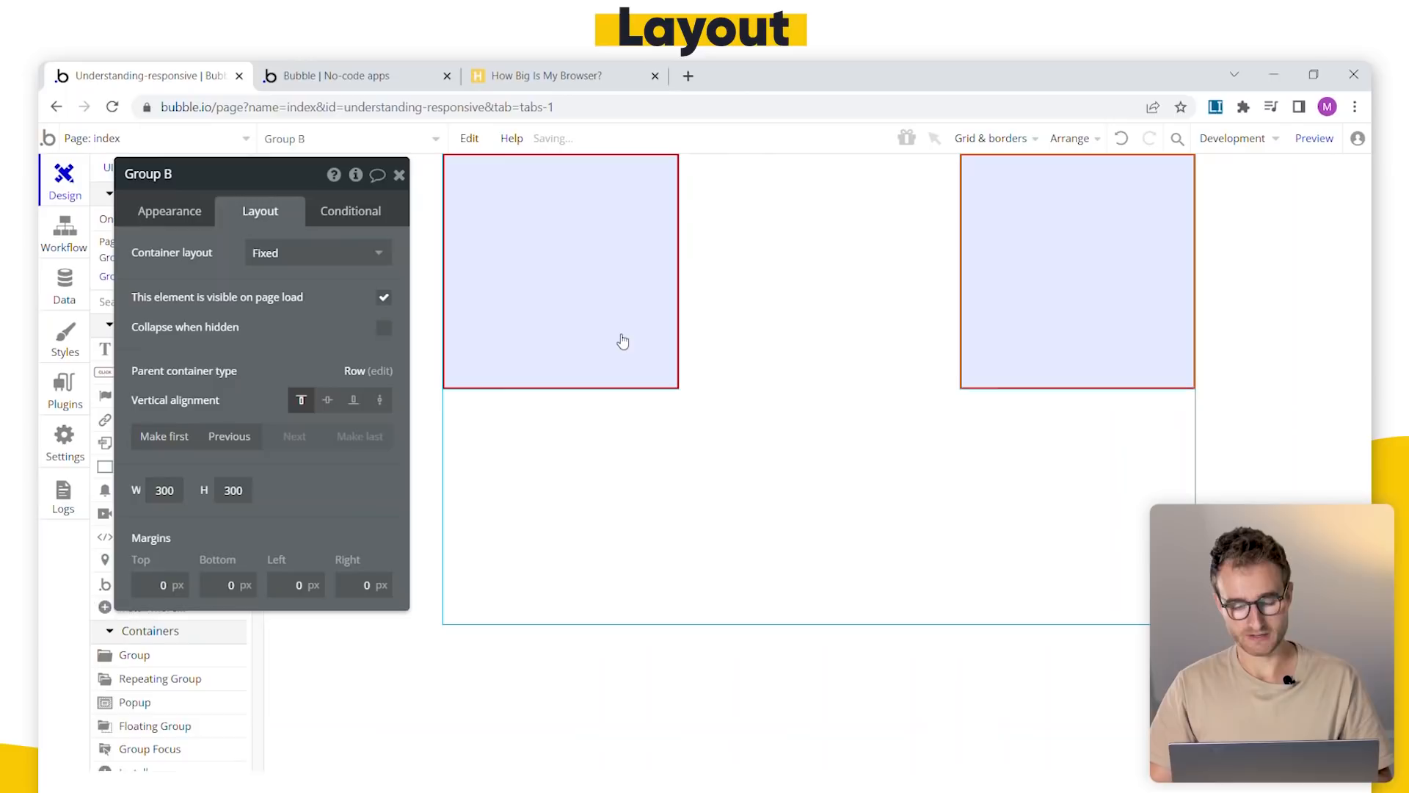
{"action": "key", "text": "ctrl+v"}
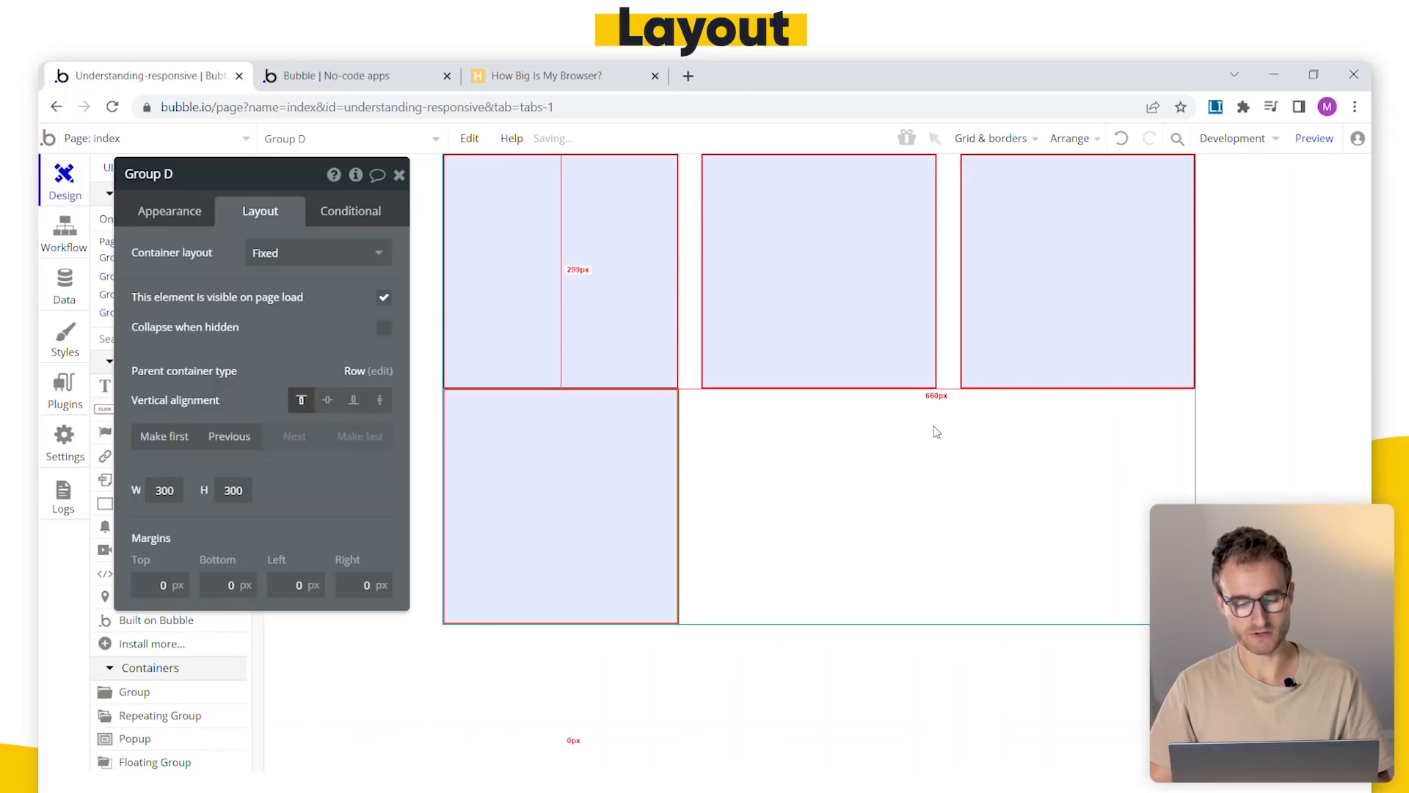
{"action": "key", "text": "ctrl+v"}
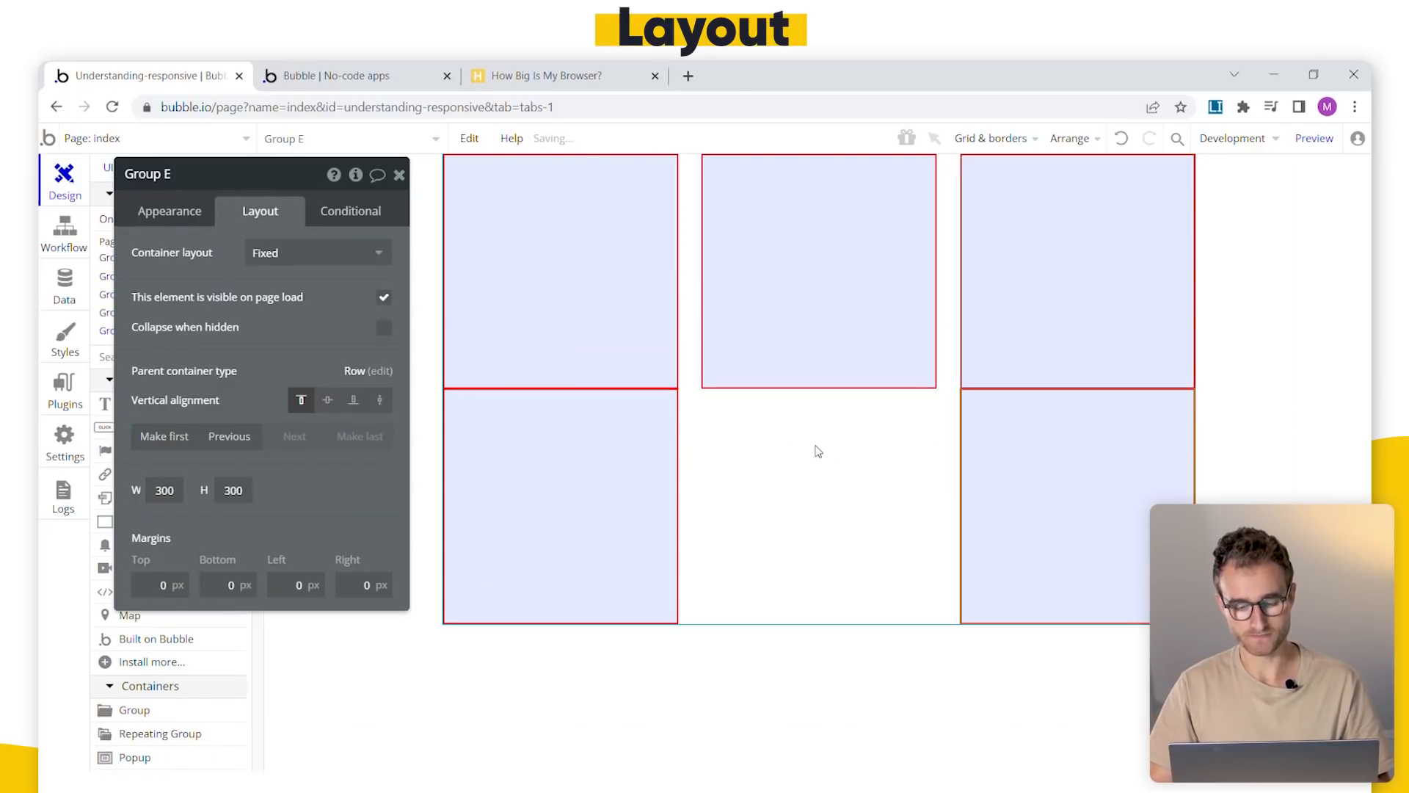
{"action": "key", "text": "ctrl+v"}
- Set the index page's minimum height to 800 in its layout settings
{"action": "left_click", "coordinate": [818, 452]}
{"action": "left_click_drag", "start_coordinate": [236, 524], "coordinate": [231, 462]}
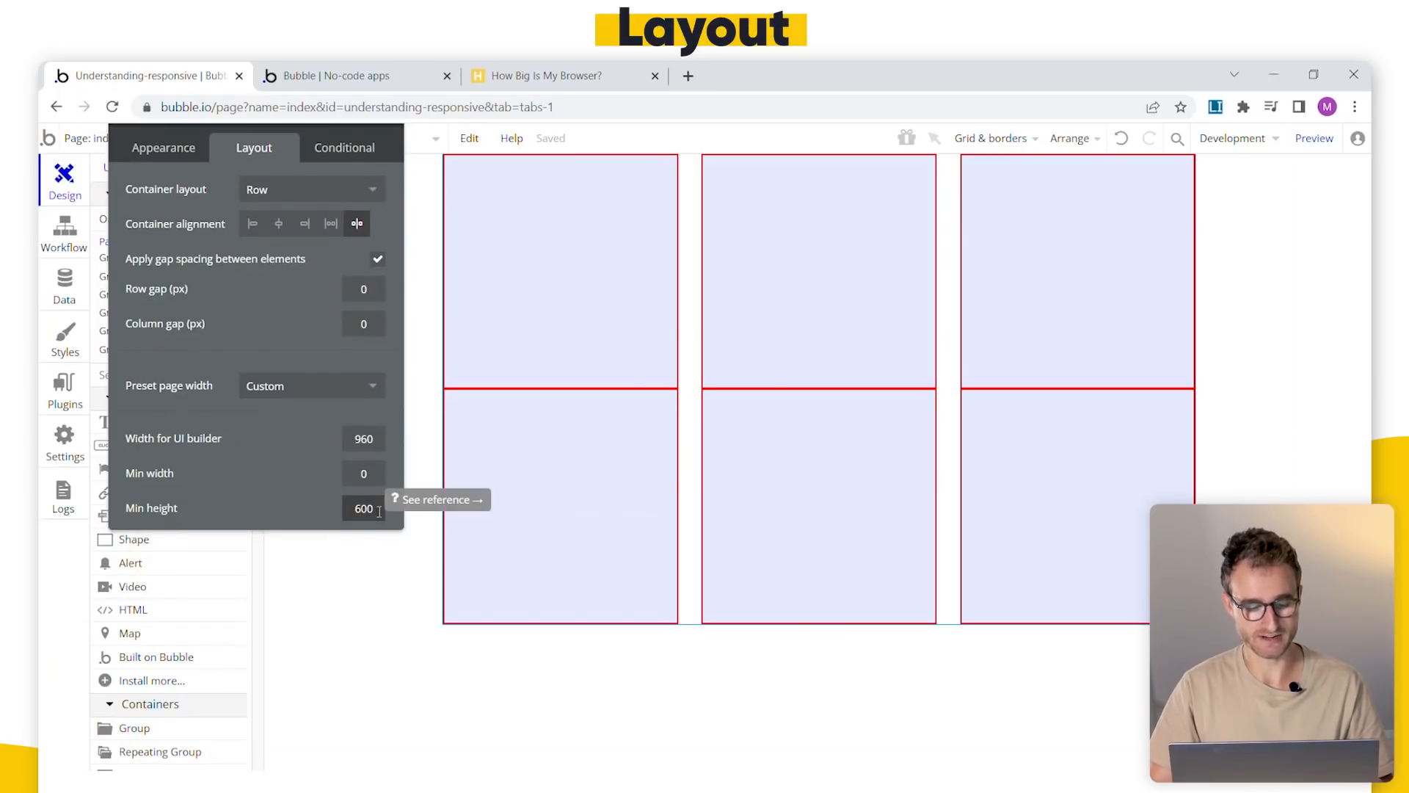
{"action": "double_click", "coordinate": [379, 512]}
{"action": "type", "text": "80"}
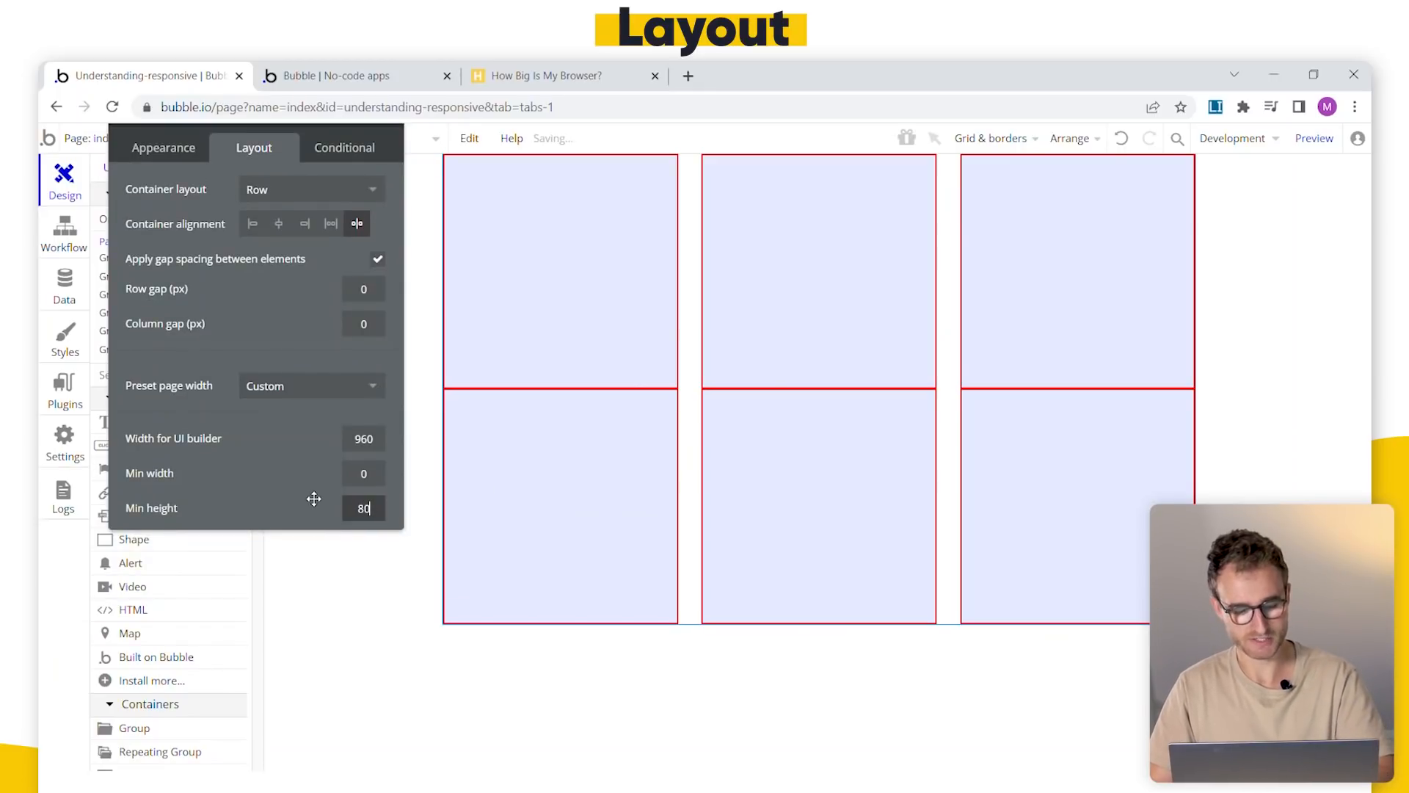
{"action": "type", "text": "0"}
{"action": "left_click_drag", "start_coordinate": [314, 487], "coordinate": [292, 474]}
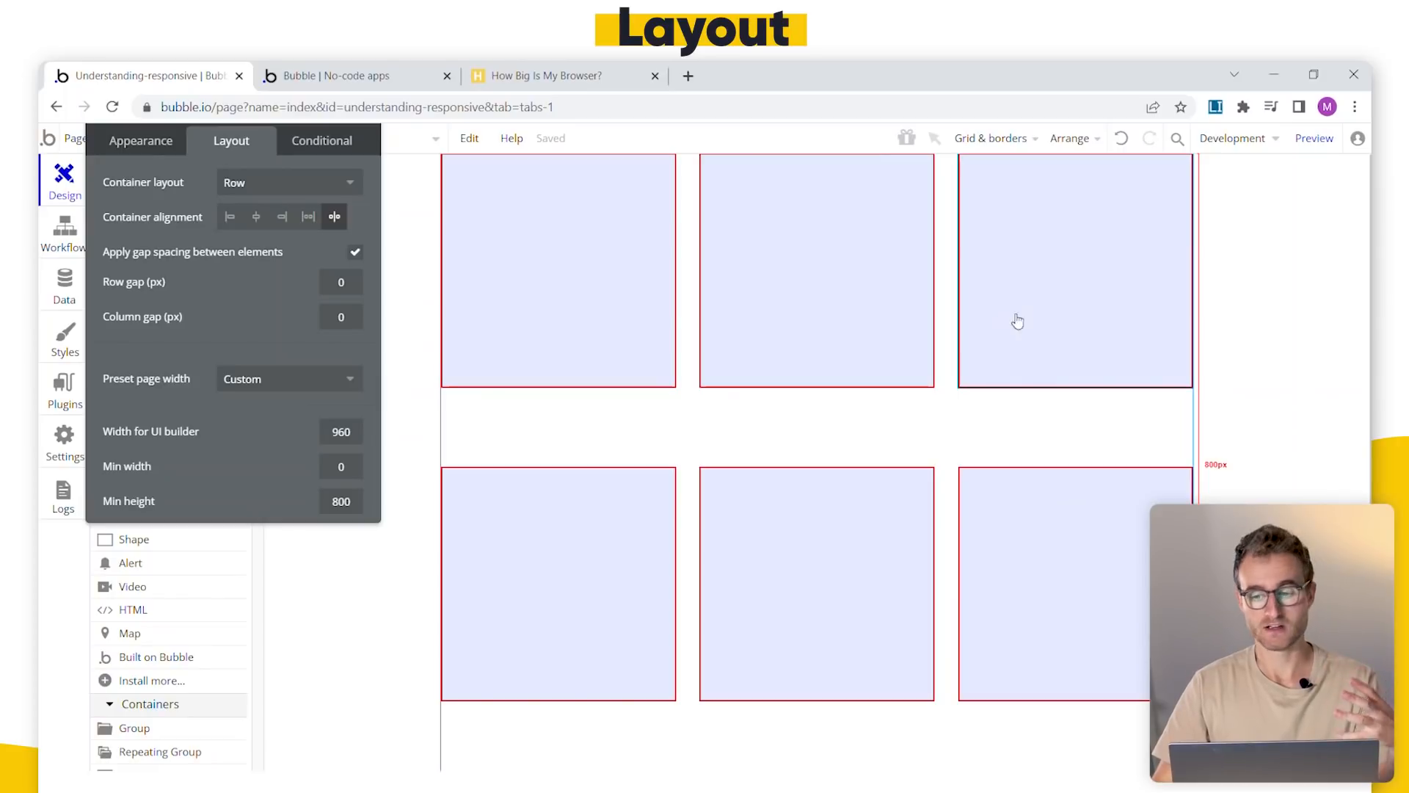
- Check the six groups in the responsive view at the 992 width and return to the UI builder
{"action": "left_click_drag", "start_coordinate": [223, 125], "coordinate": [228, 225]}
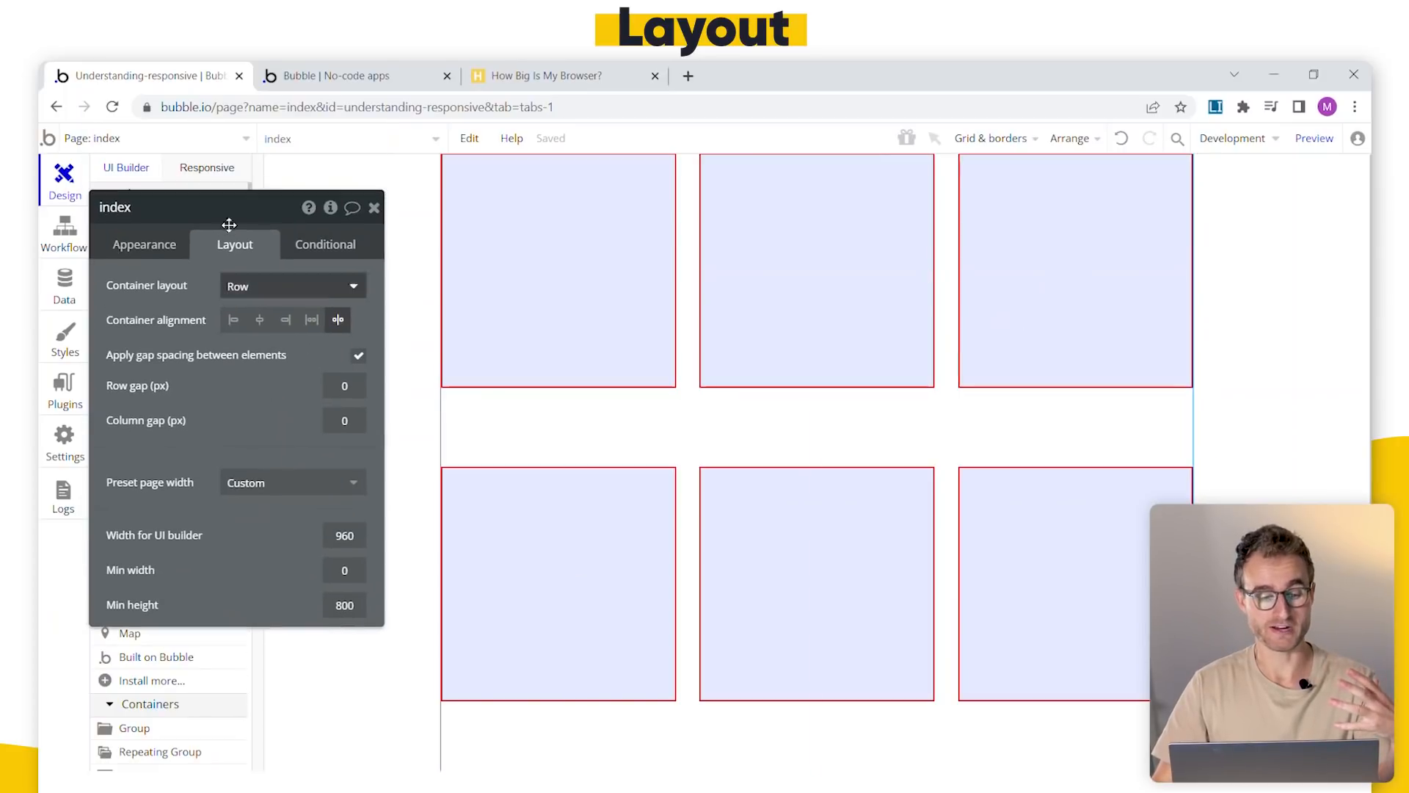
{"action": "left_click", "coordinate": [238, 165]}
{"action": "left_click", "coordinate": [855, 171]}
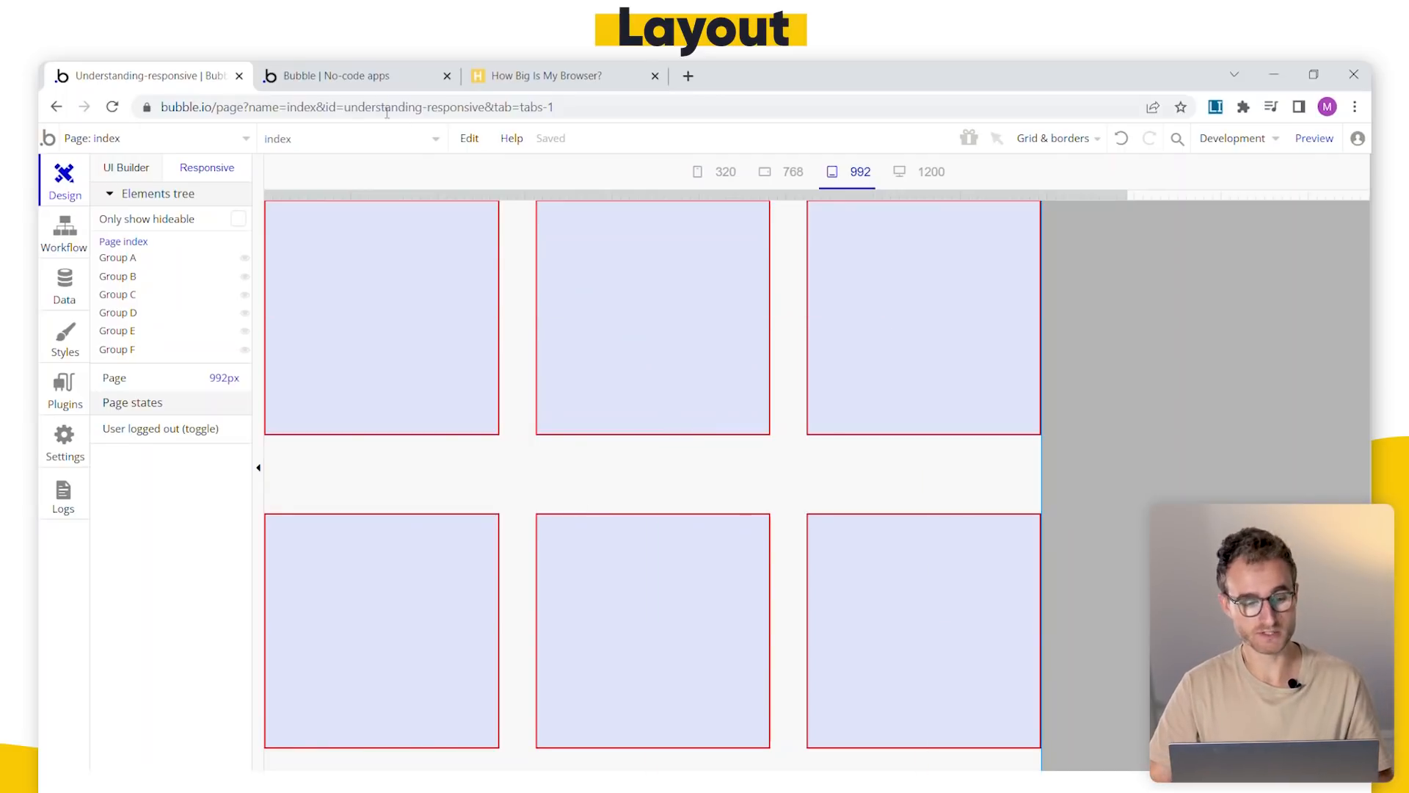
{"action": "left_click", "coordinate": [146, 171]}
- Try pasting three more copies of the group to form a third row on the index page
{"action": "key", "text": "ctrl+v"}
{"action": "left_click", "coordinate": [1102, 556]}
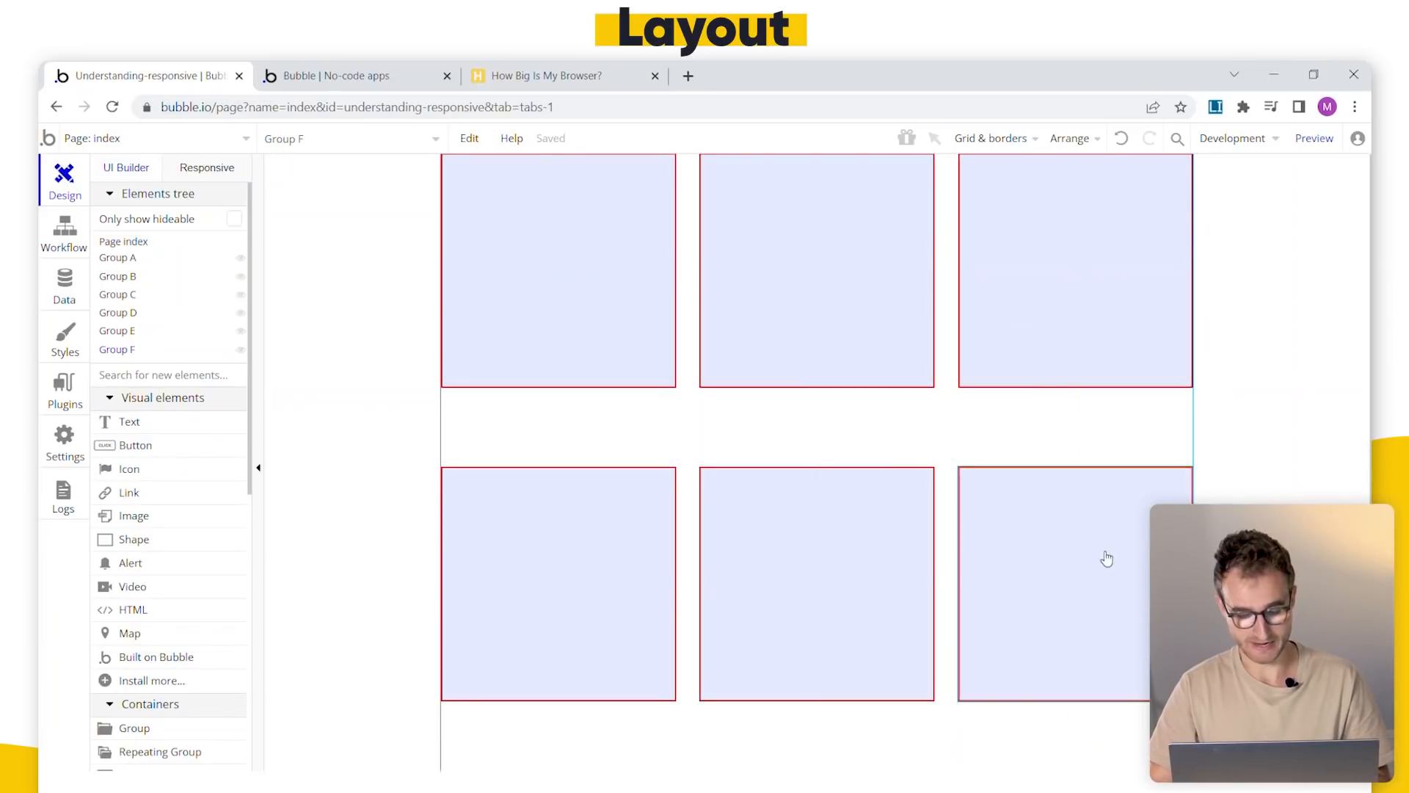
{"action": "key", "text": "ctrl+v"}
{"action": "key", "text": "ctrl+v"}
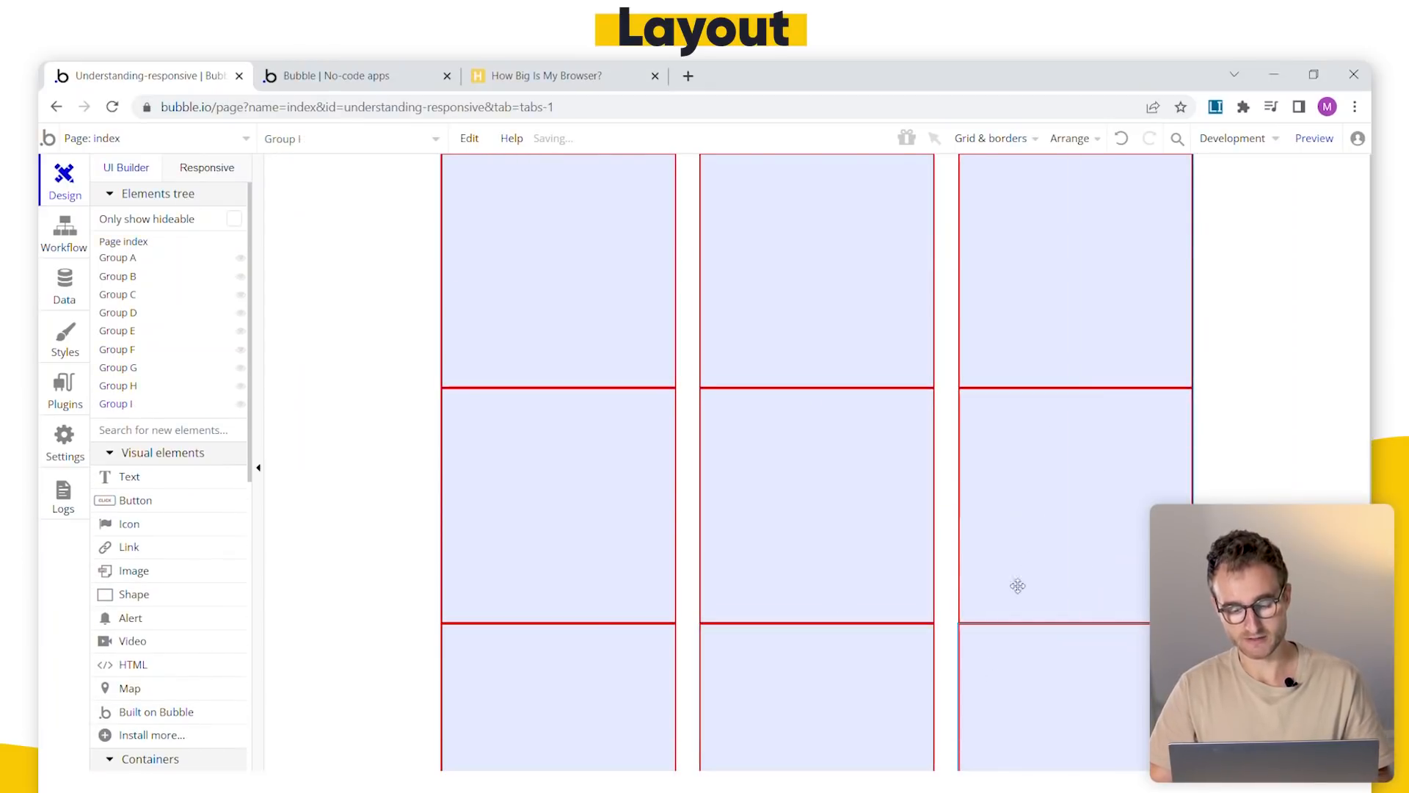
{"action": "left_click", "coordinate": [208, 143]}
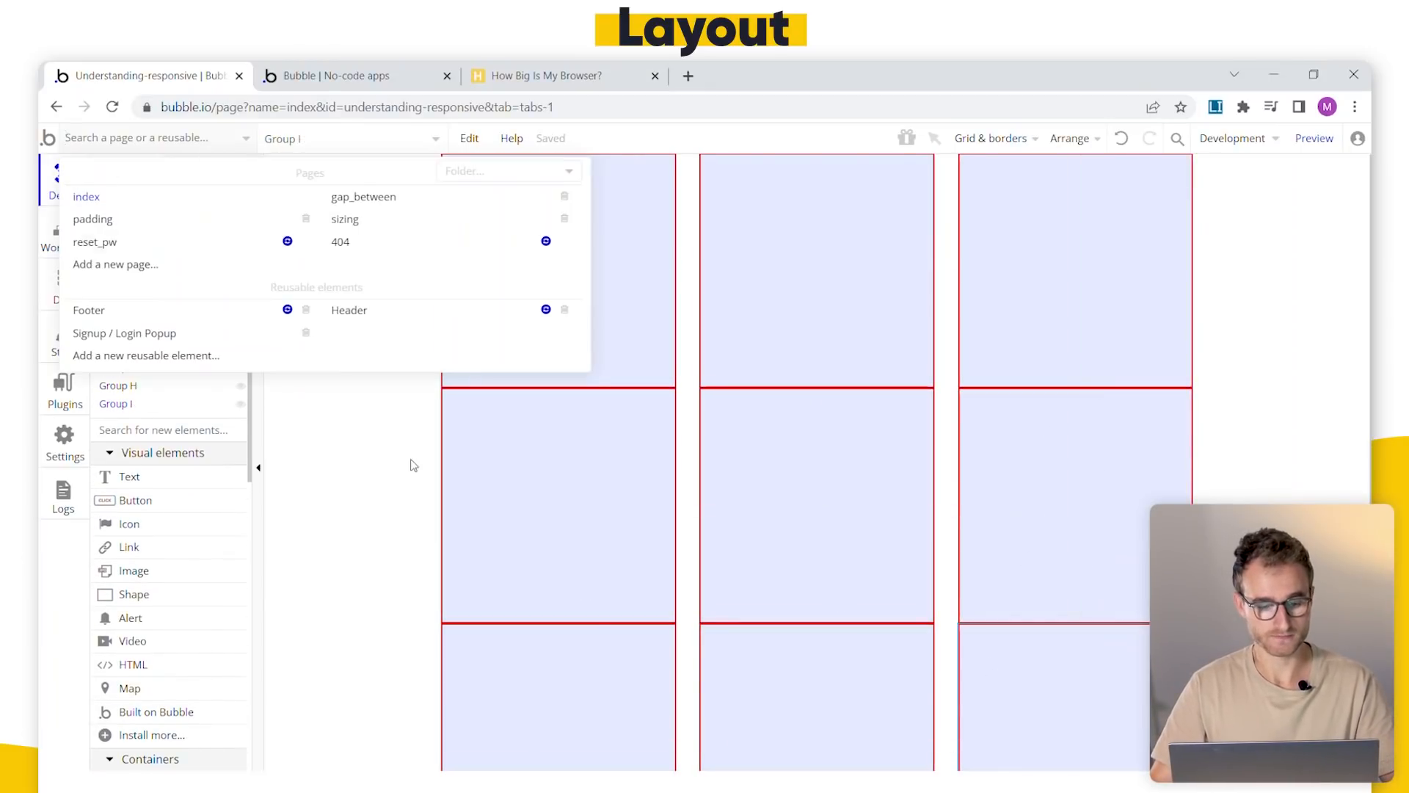
{"action": "left_click", "coordinate": [411, 465]}
{"action": "left_click", "coordinate": [207, 167]}
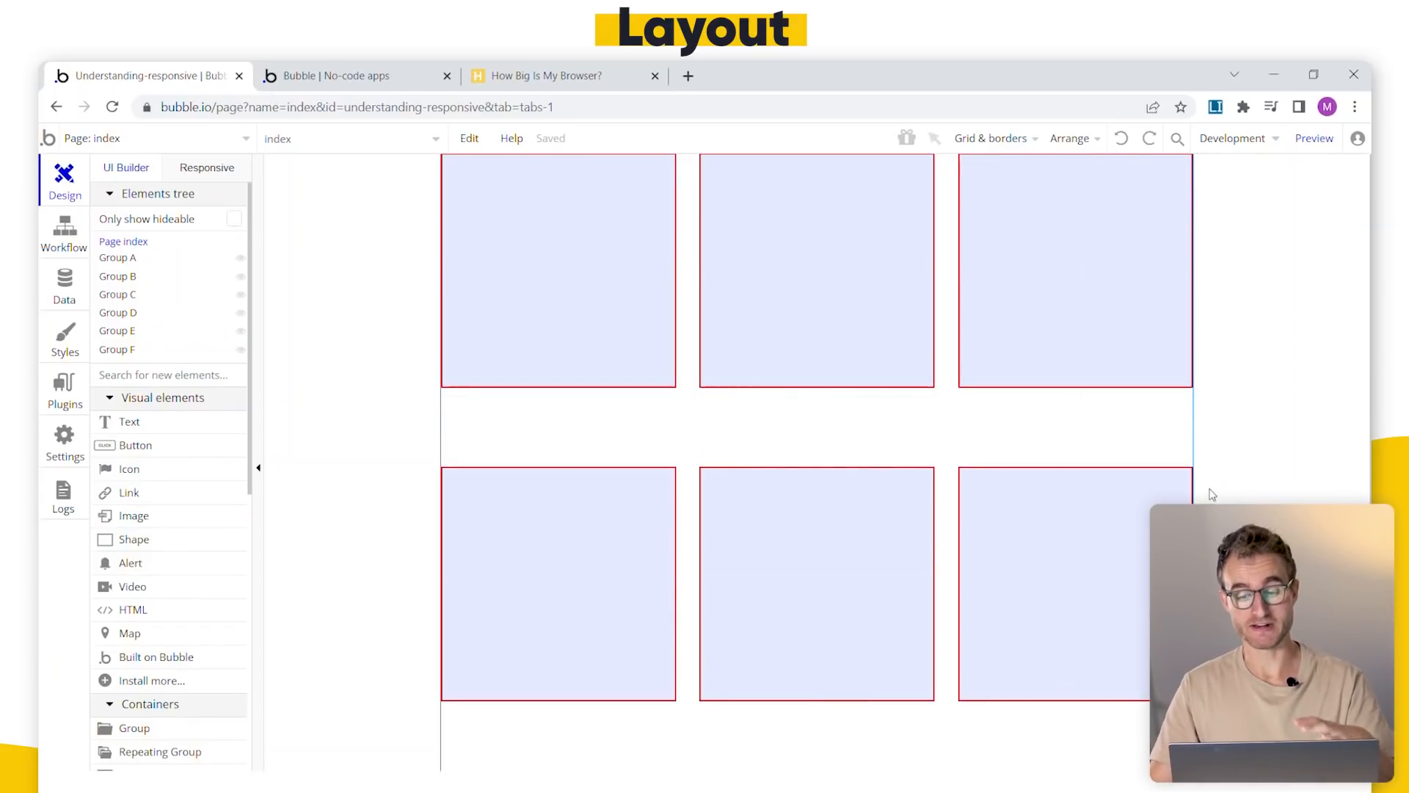
- Compare the index page's minimum height with the height of Group A
{"action": "double_click", "coordinate": [984, 440]}
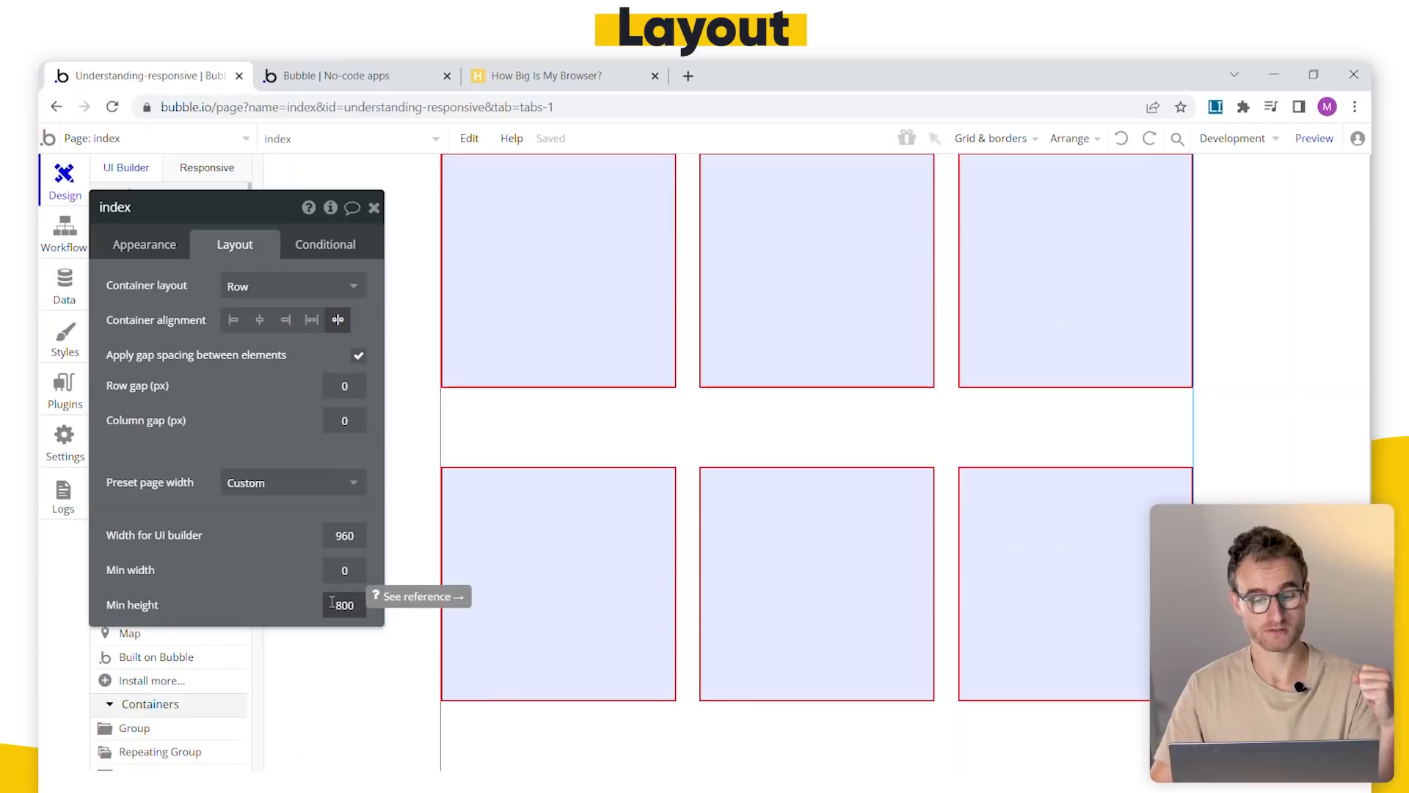
{"action": "left_click", "coordinate": [604, 324]}
{"action": "left_click", "coordinate": [139, 524]}
{"action": "key", "text": "Tab"}
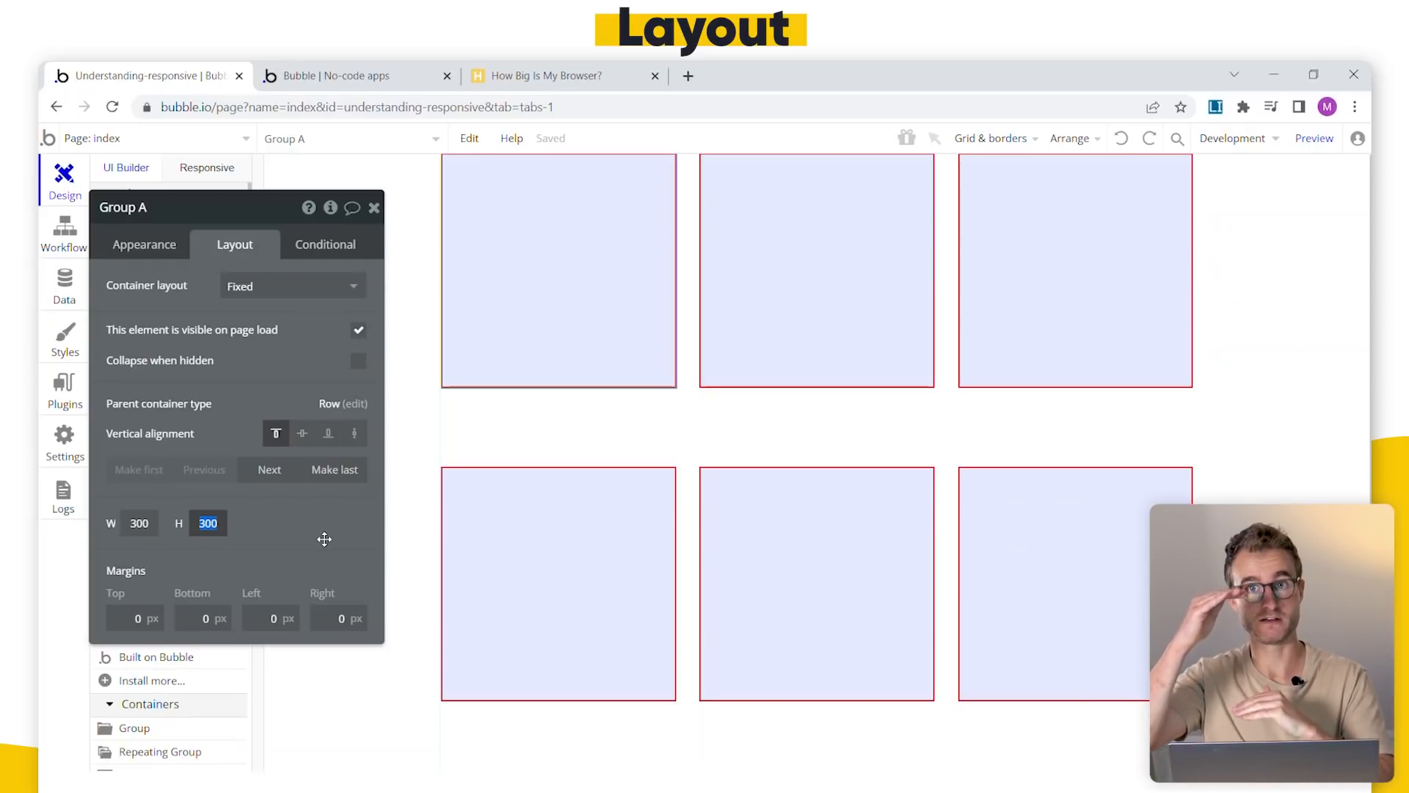
{"action": "left_click", "coordinate": [442, 554]}
{"action": "left_click_drag", "start_coordinate": [329, 602], "coordinate": [368, 607]}
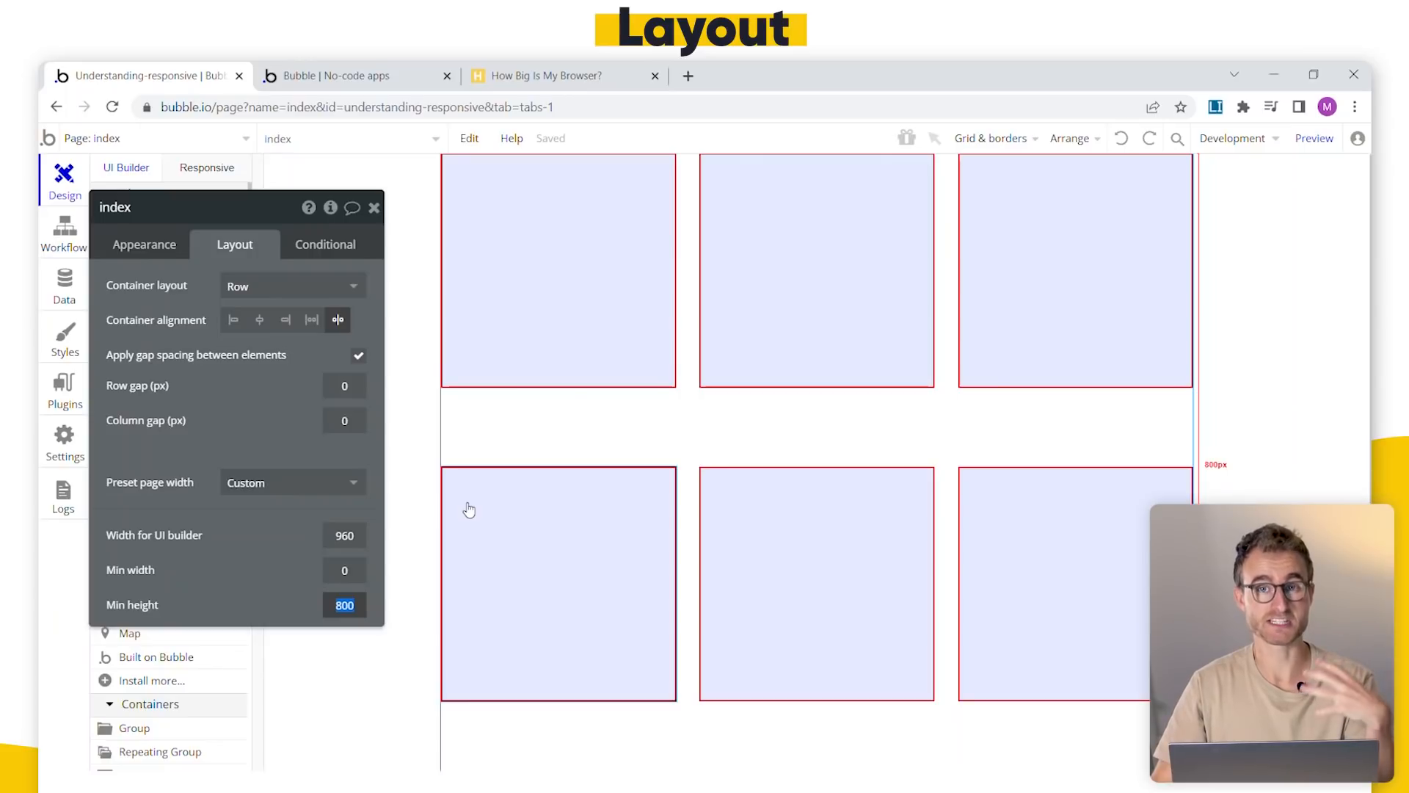
- Inspect the heights of Groups A and D and the page's minimum height to explain the vertical space around the rows
{"action": "left_click", "coordinate": [519, 355]}
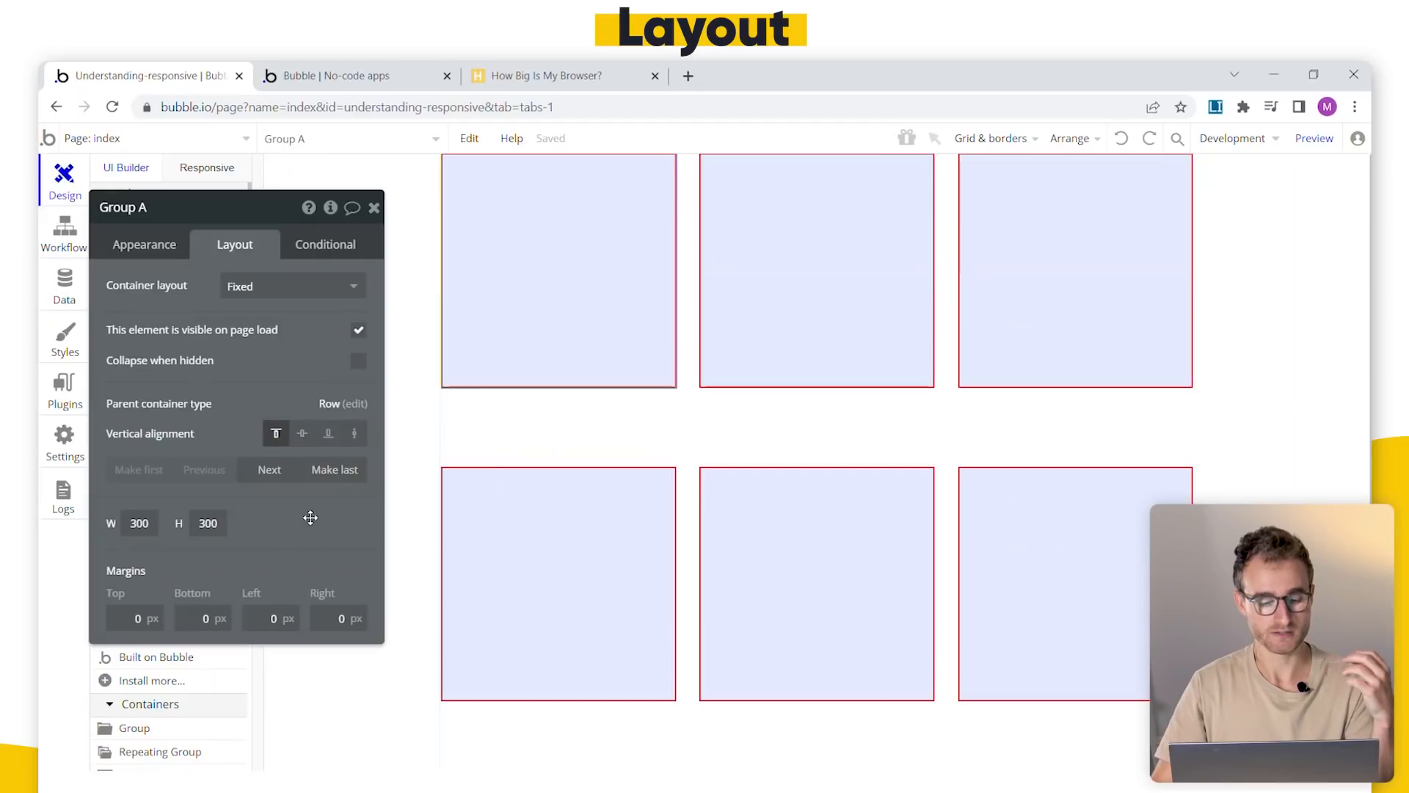
{"action": "left_click", "coordinate": [208, 523]}
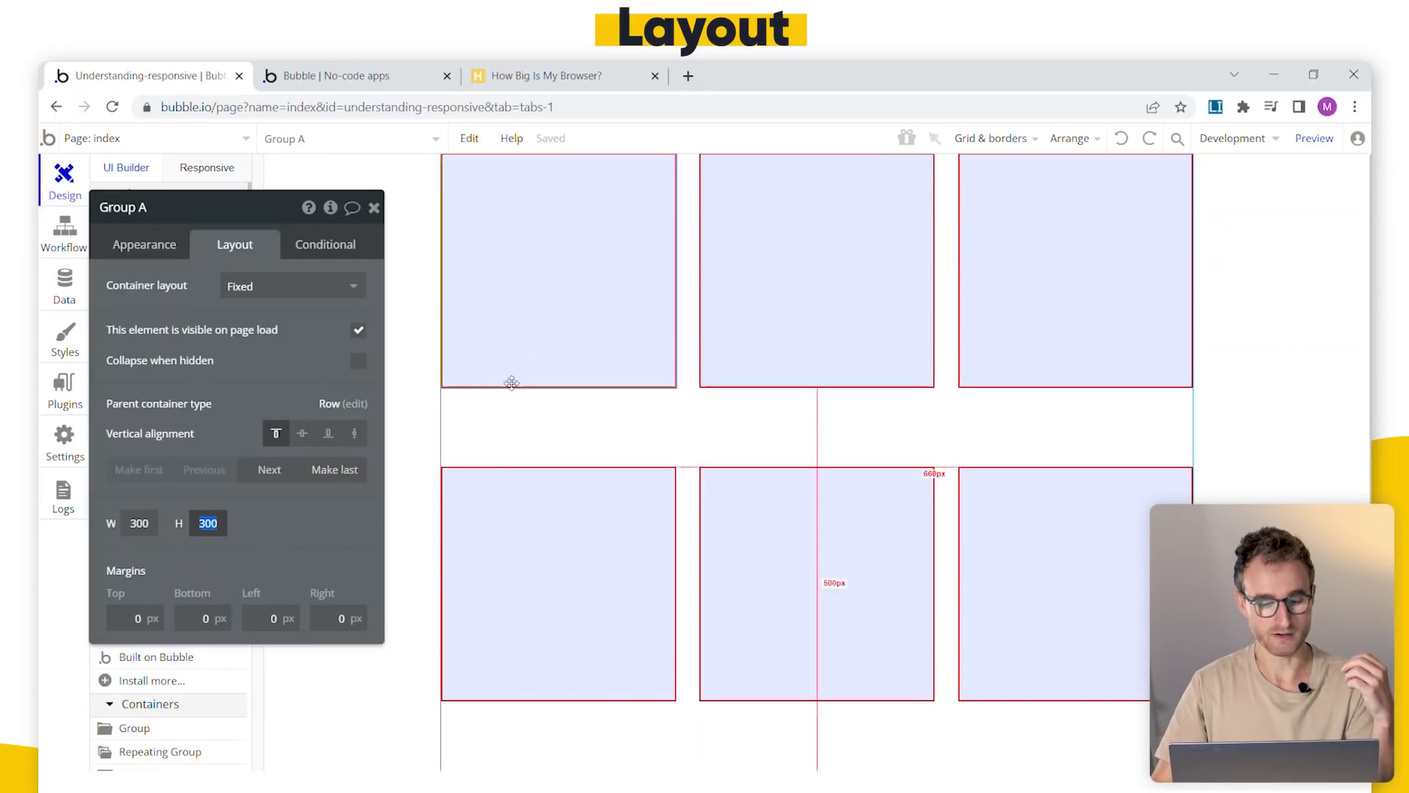
{"action": "left_click", "coordinate": [571, 629]}
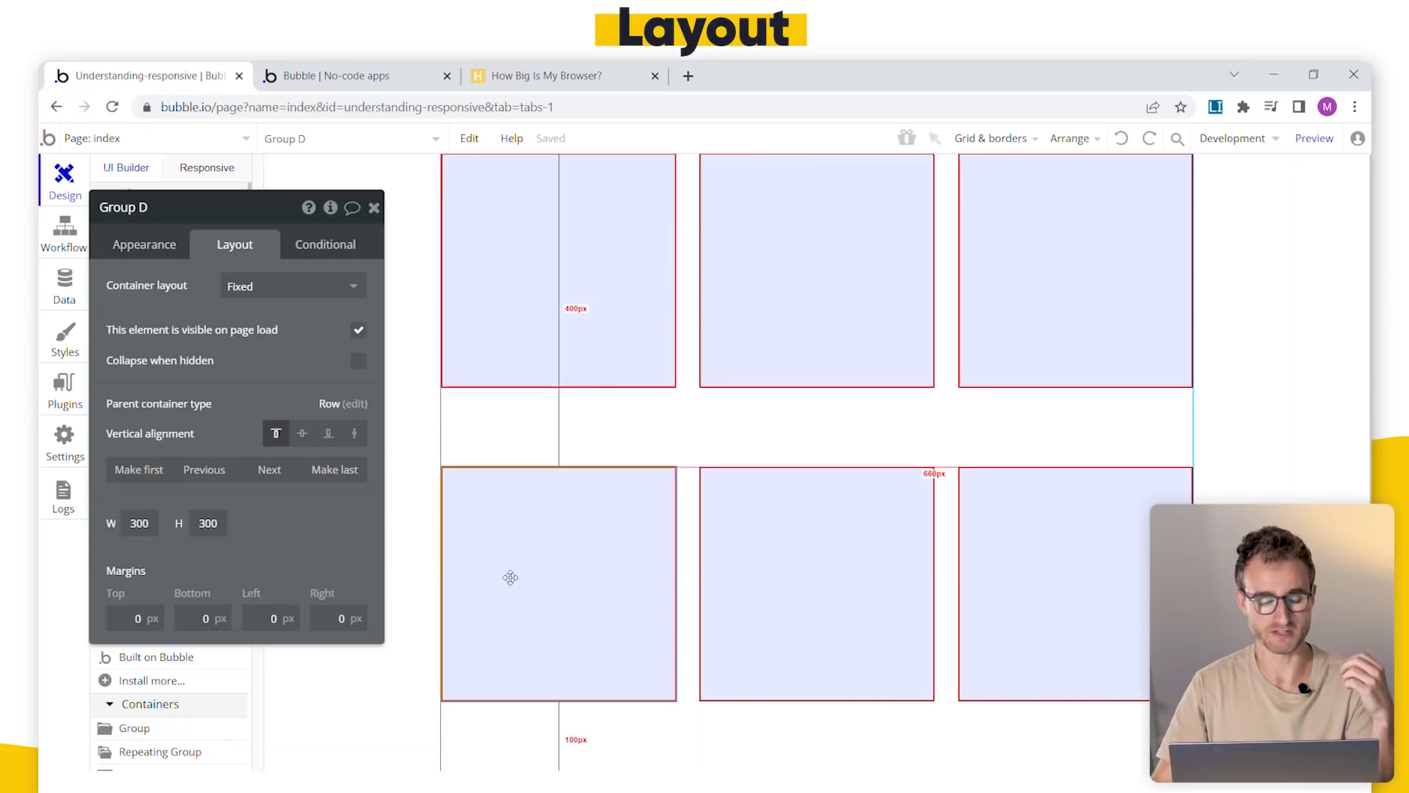
{"action": "left_click", "coordinate": [212, 523]}
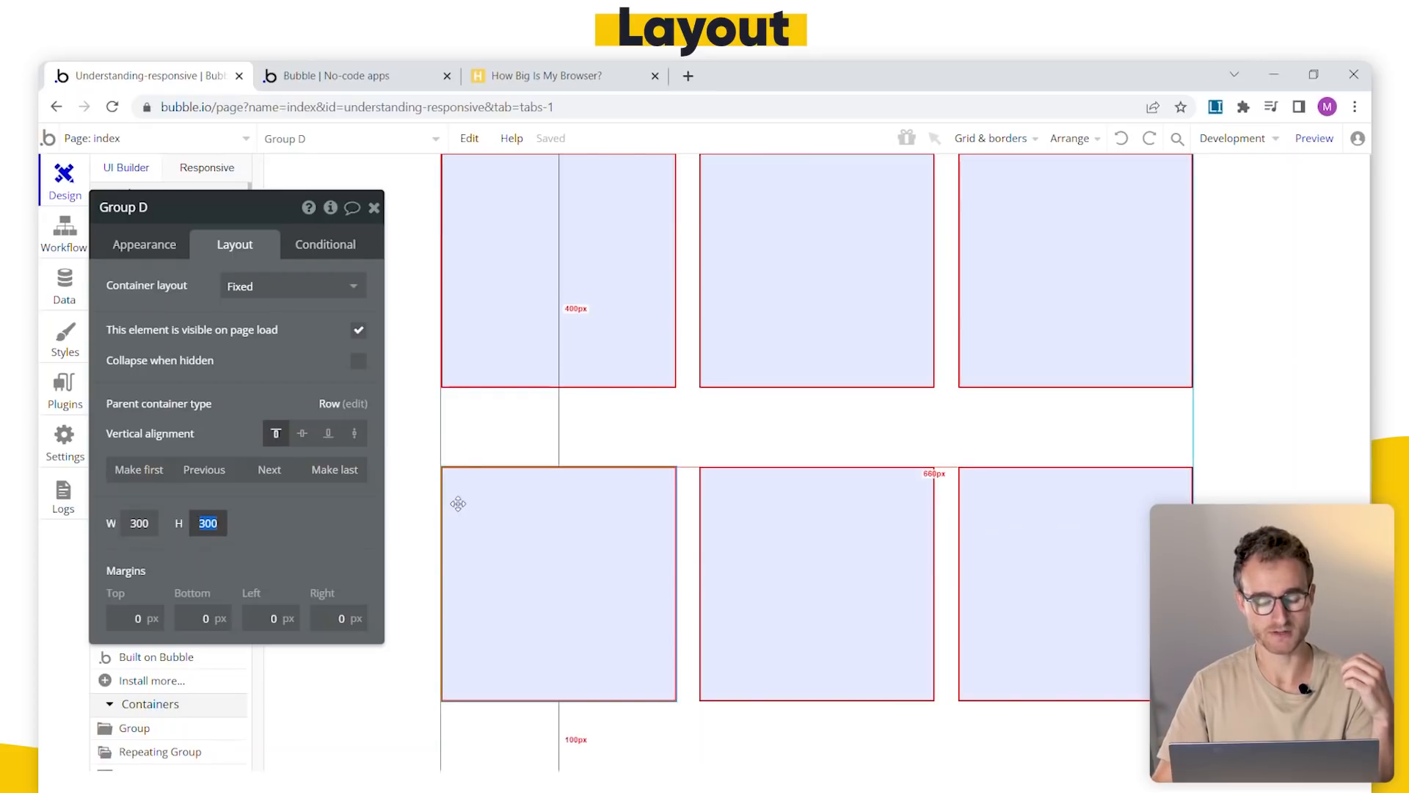
{"action": "left_click", "coordinate": [532, 420]}
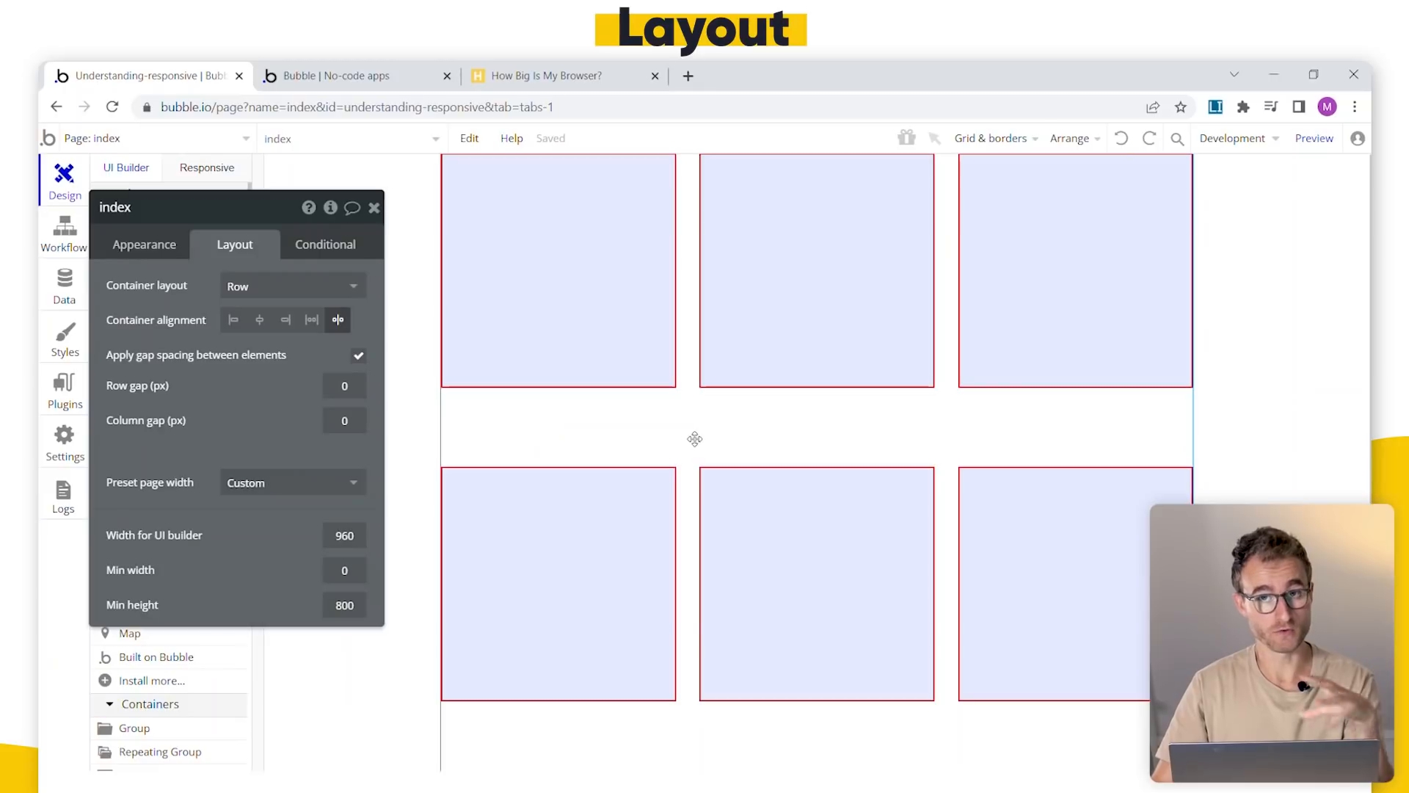
{"action": "left_click", "coordinate": [559, 471]}
{"action": "left_click", "coordinate": [560, 449]}
{"action": "double_click", "coordinate": [342, 605]}
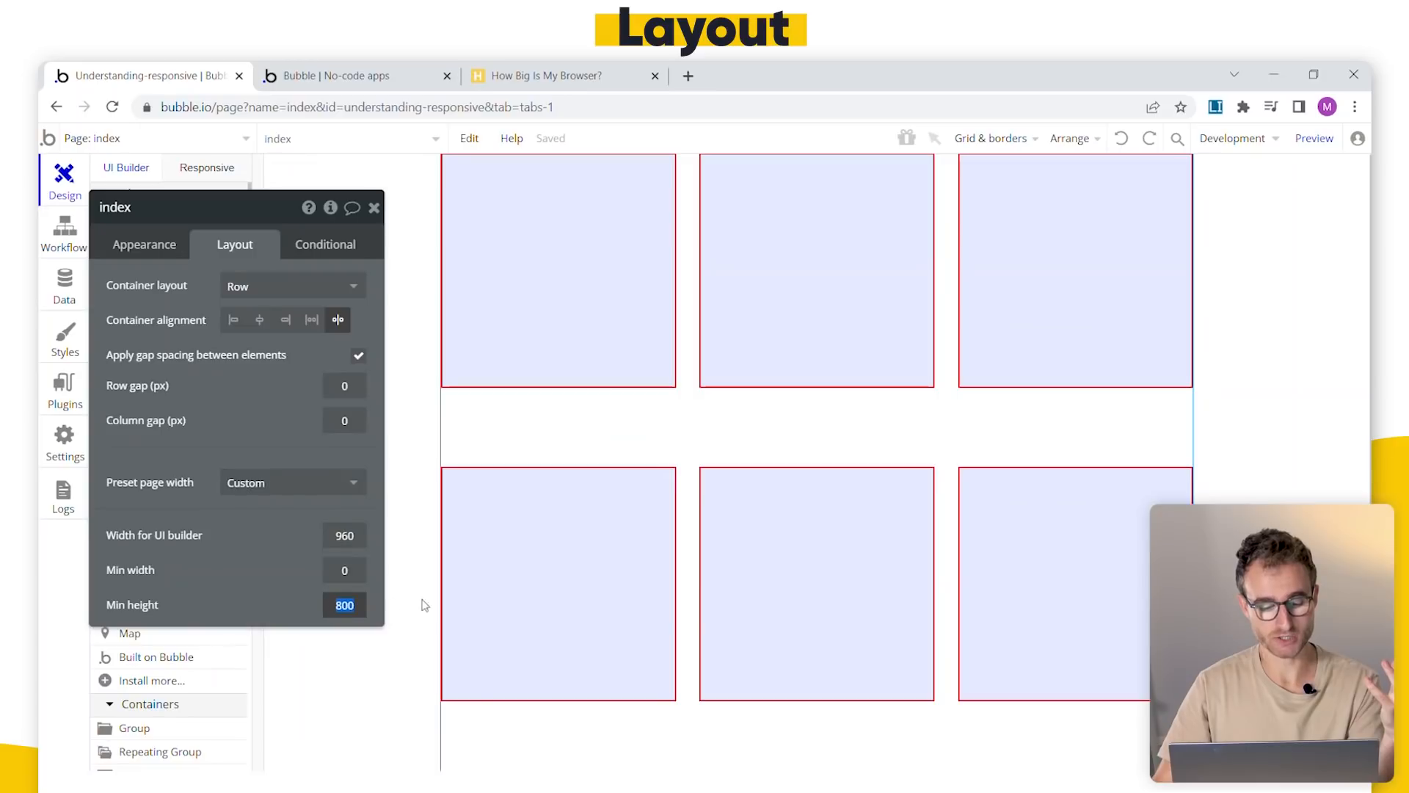
- Set Group A's vertical alignment to bottom and check the alignment of Group D below it
{"action": "left_click", "coordinate": [561, 355]}
{"action": "left_click_drag", "start_coordinate": [284, 403], "coordinate": [290, 364]}
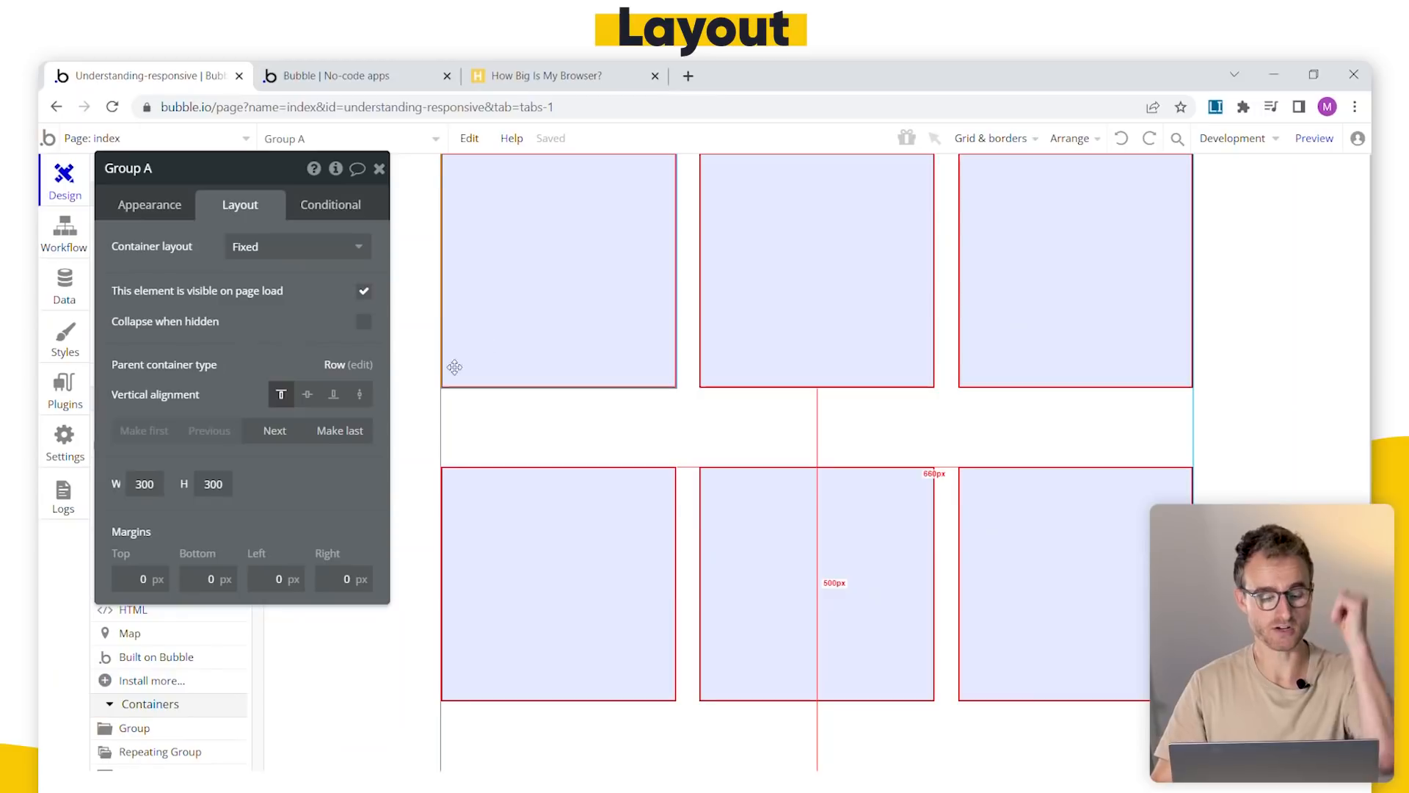
{"action": "left_click", "coordinate": [333, 395]}
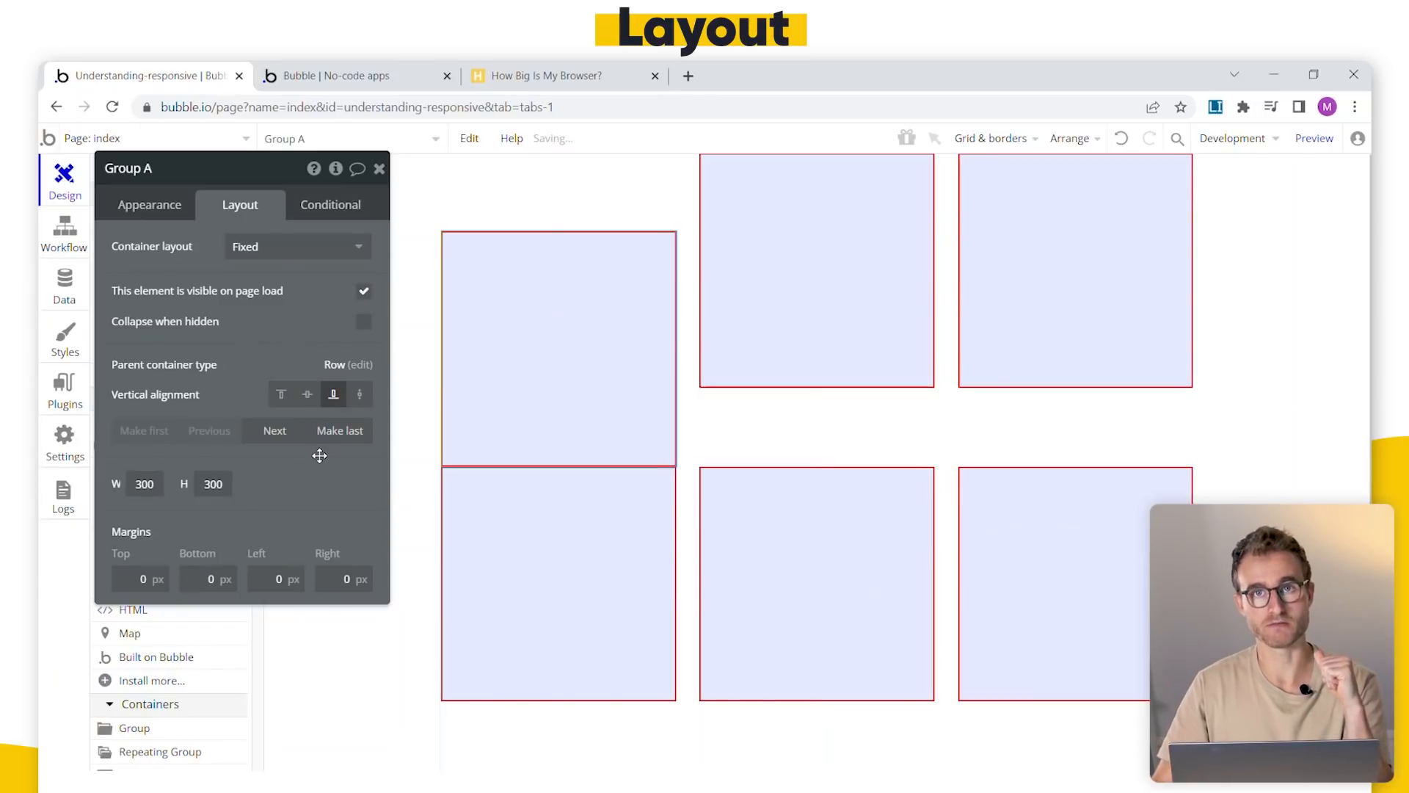
{"action": "left_click", "coordinate": [598, 560]}
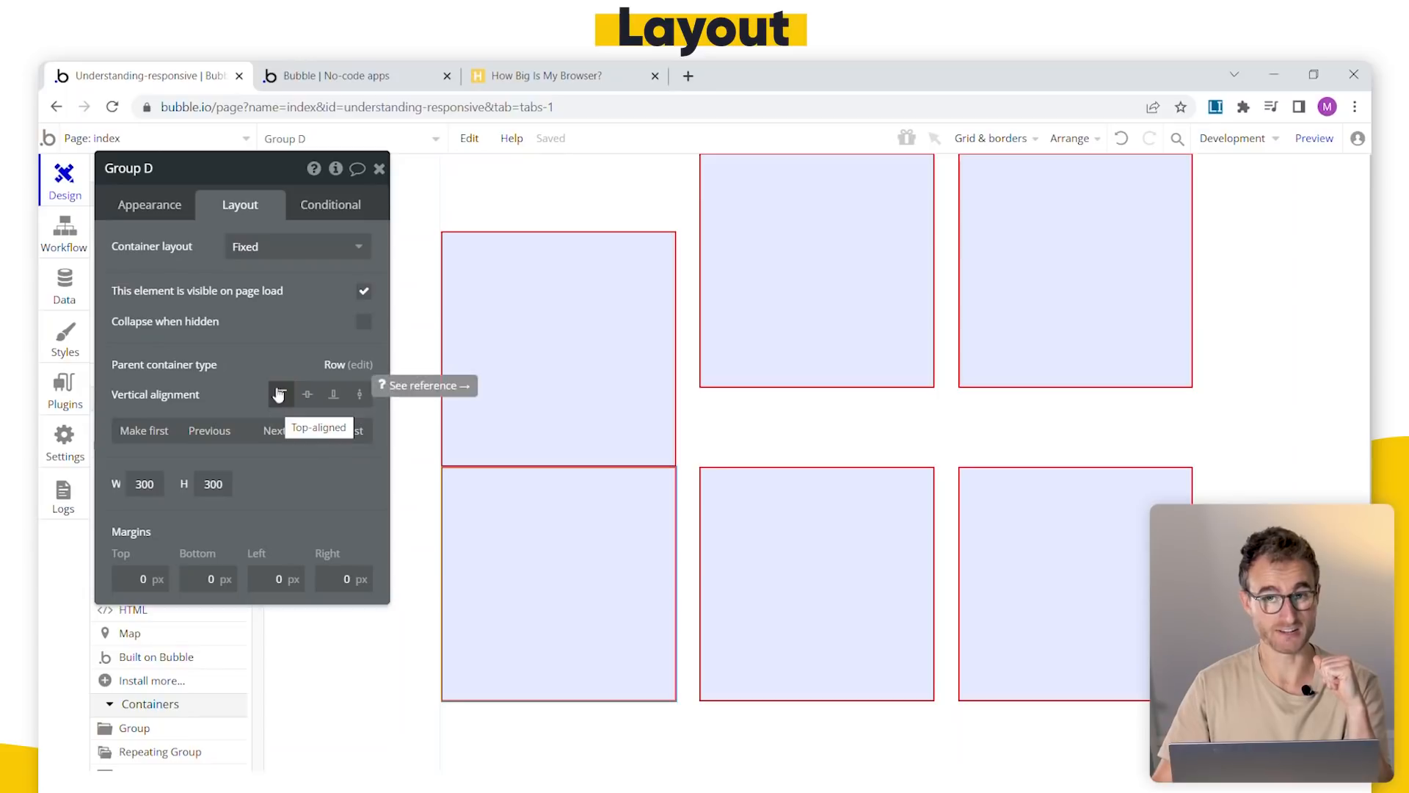
{"action": "left_click", "coordinate": [631, 344]}
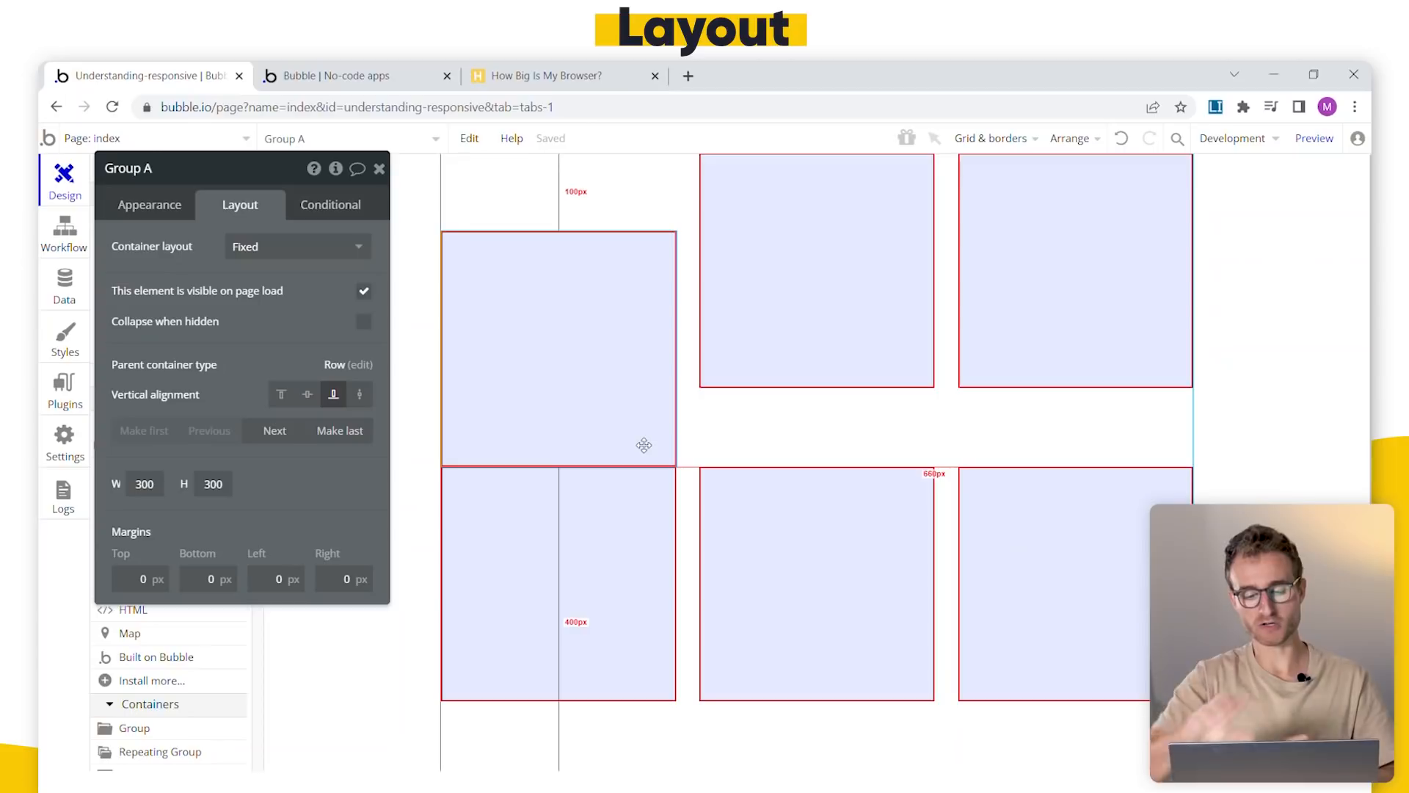
- Compare the index page's minimum height with Group D's layout settings to explain the space between the two rows
{"action": "left_click", "coordinate": [758, 443]}
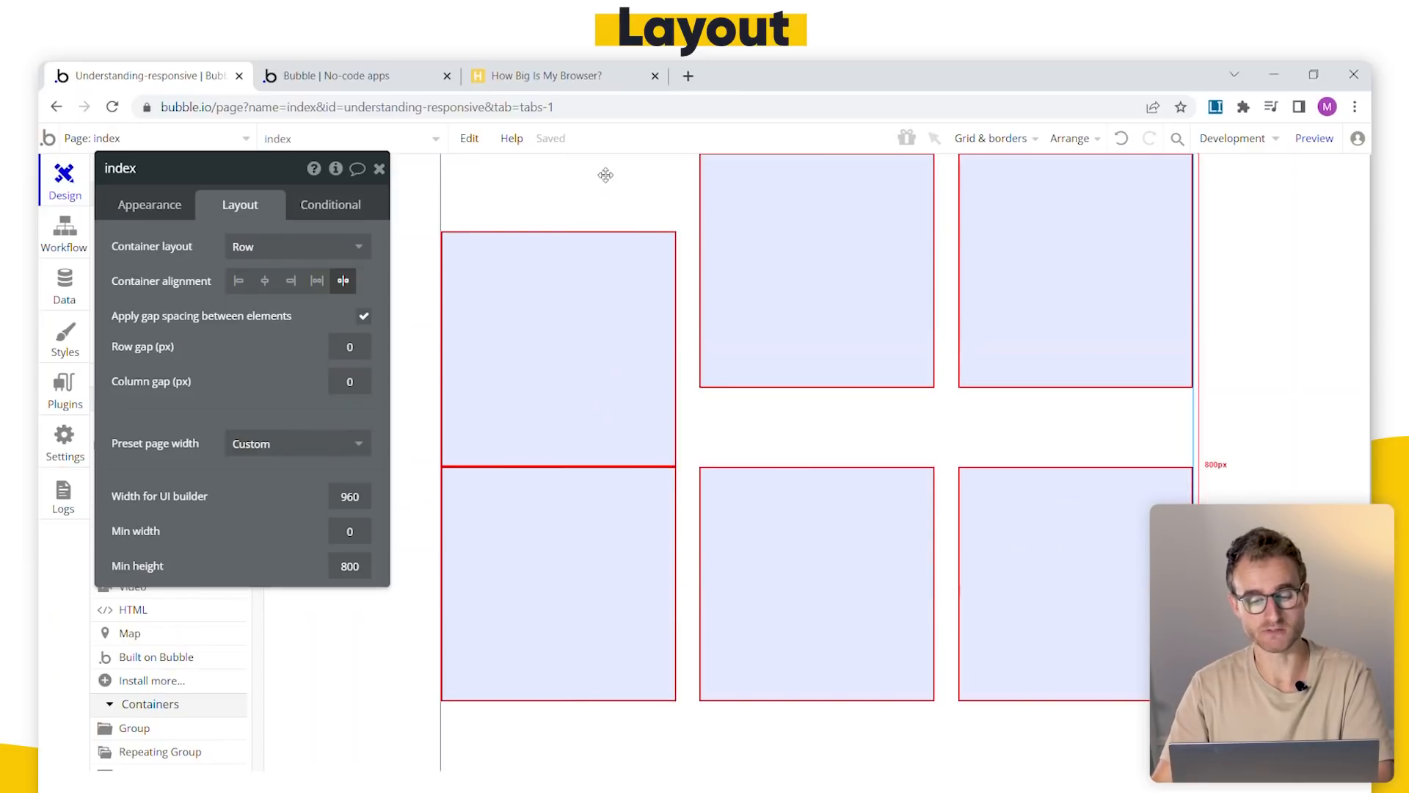
{"action": "left_click", "coordinate": [674, 437]}
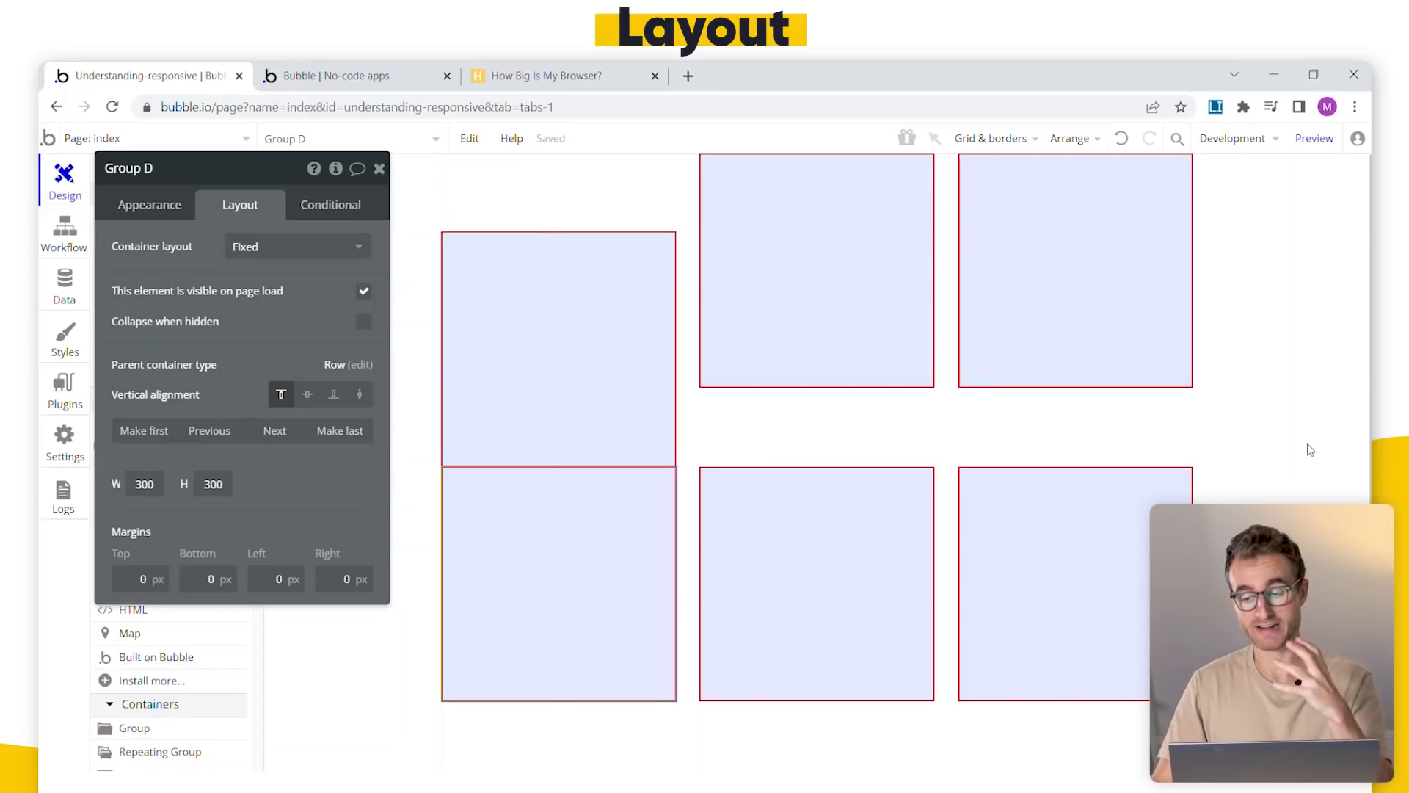
{"action": "left_click", "coordinate": [1255, 442]}
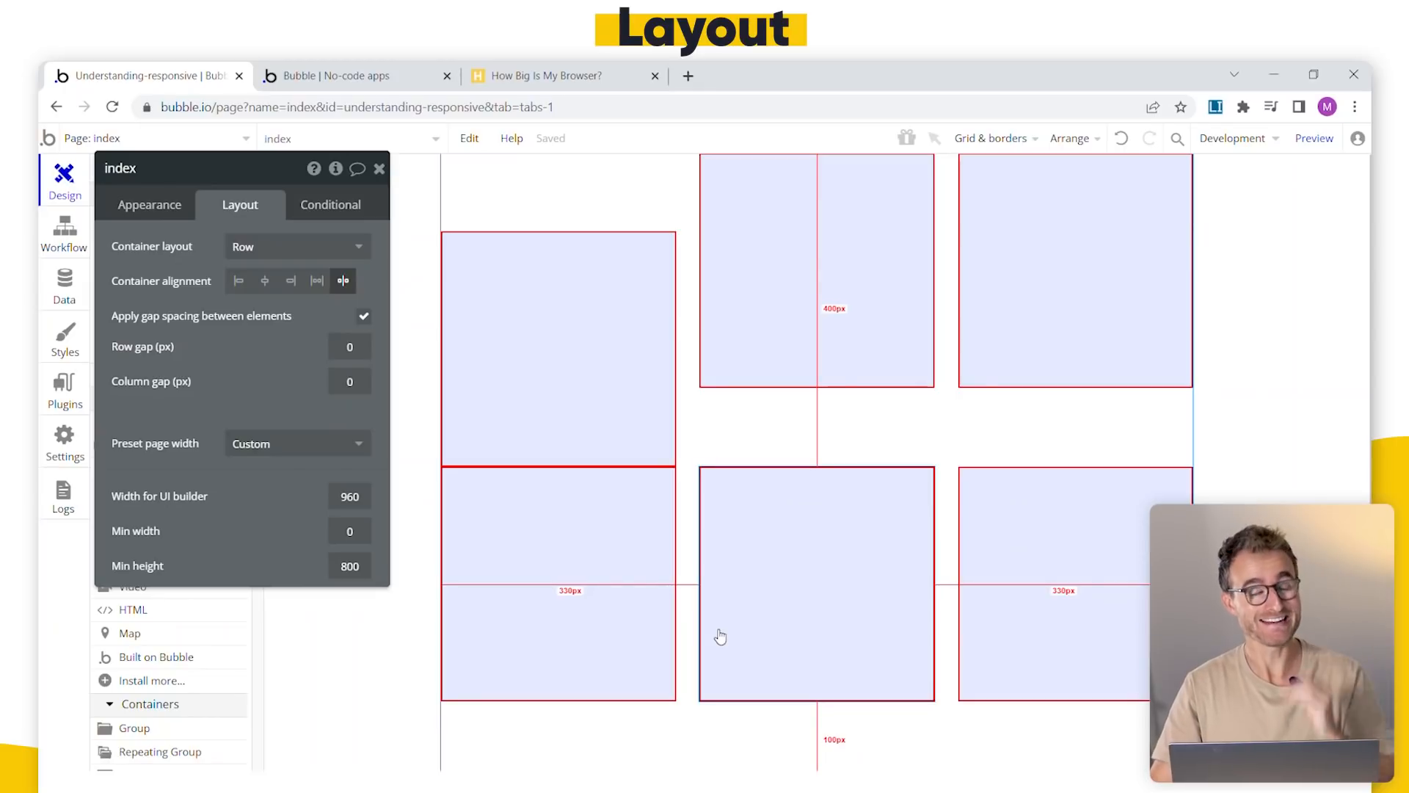
- Copy a group from the second row and paste three copies to form a third row on the index page
{"action": "left_click", "coordinate": [1057, 602]}
{"action": "key", "text": "ctrl+c"}
{"action": "key", "text": "ctrl+v"}
{"action": "key", "text": "ctrl+v"}
{"action": "key", "text": "ctrl+v"}
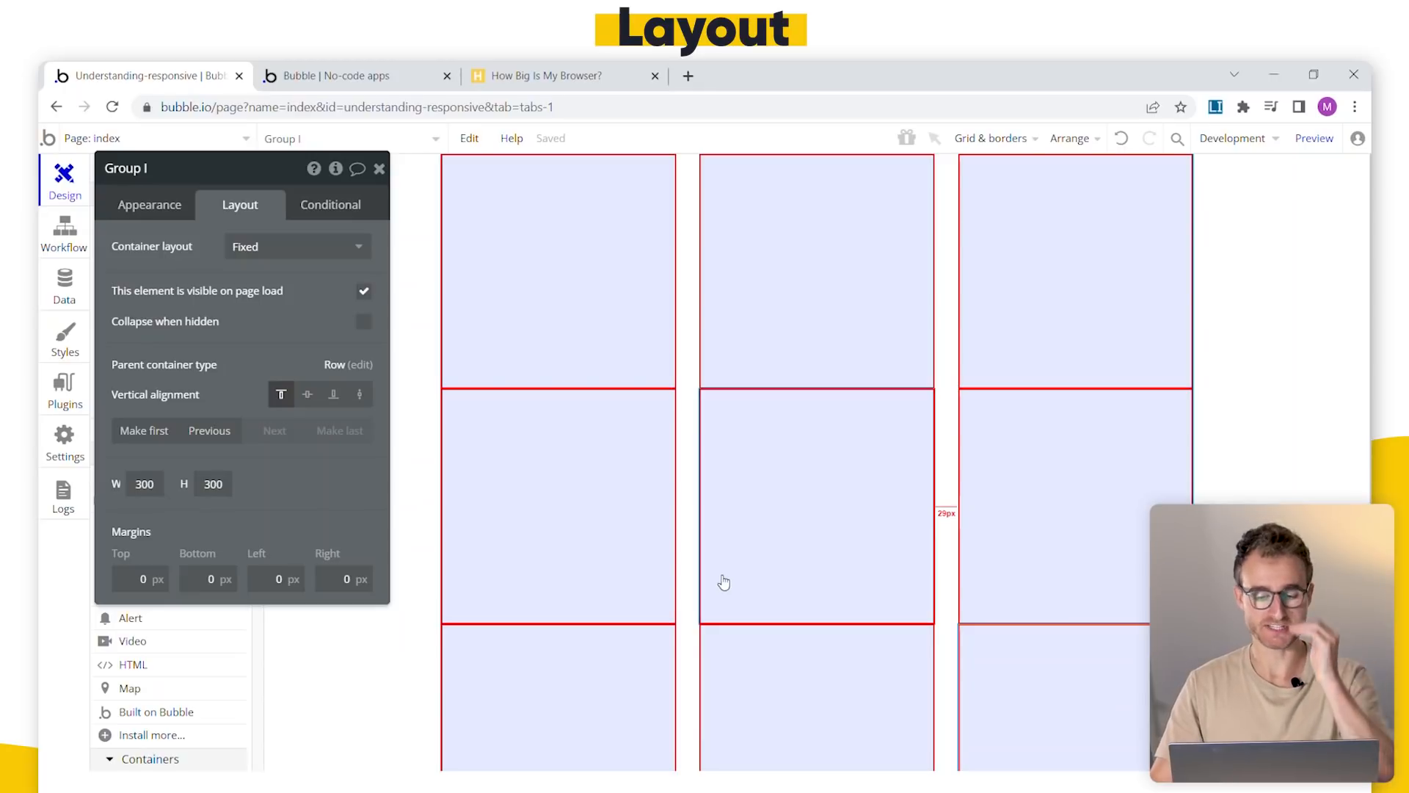
- Inspect the height of the first group in each of the three rows
{"action": "scroll", "coordinate": [660, 616], "scroll_direction": "down", "scroll_amount": 1}
{"action": "left_click", "coordinate": [563, 263]}
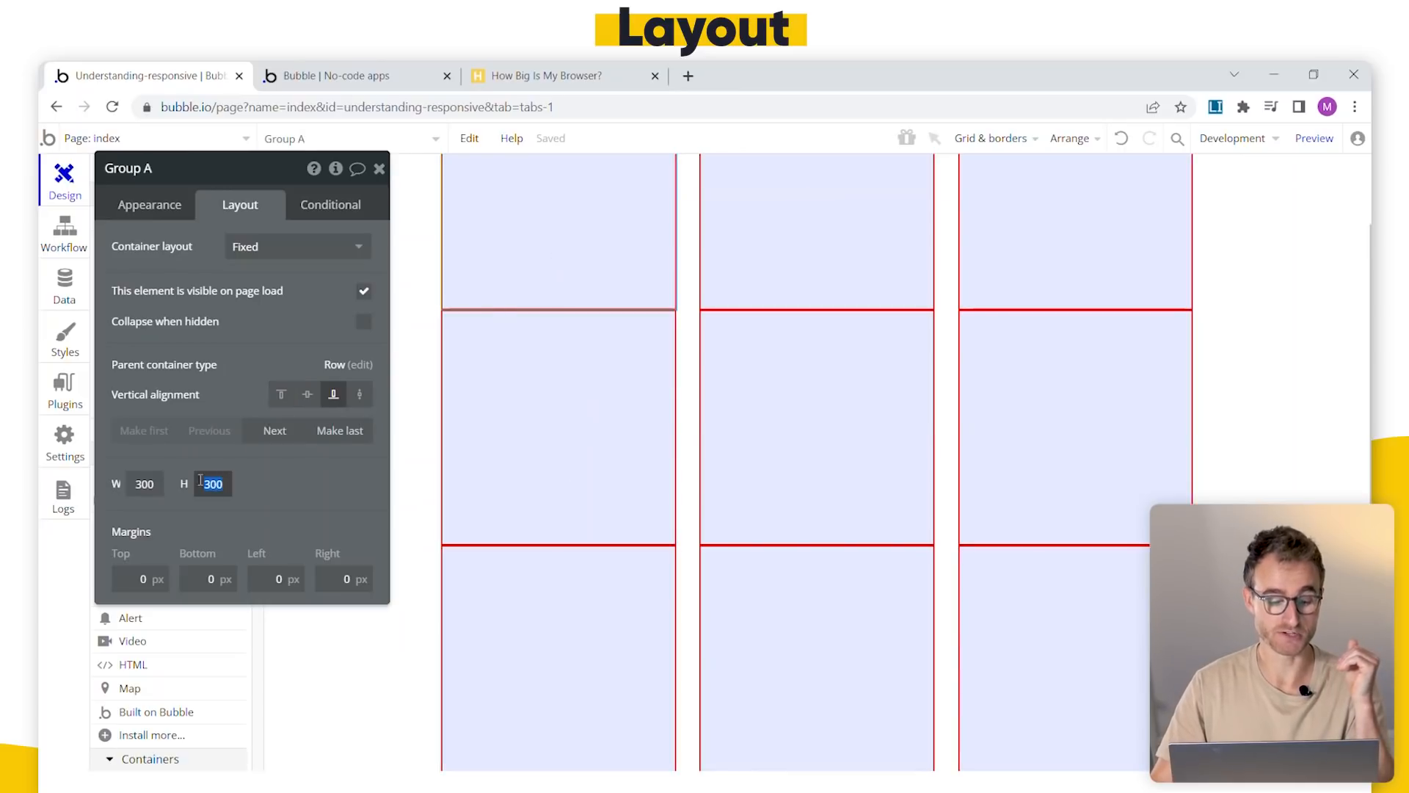
{"action": "left_click", "coordinate": [553, 434]}
{"action": "left_click", "coordinate": [520, 621]}
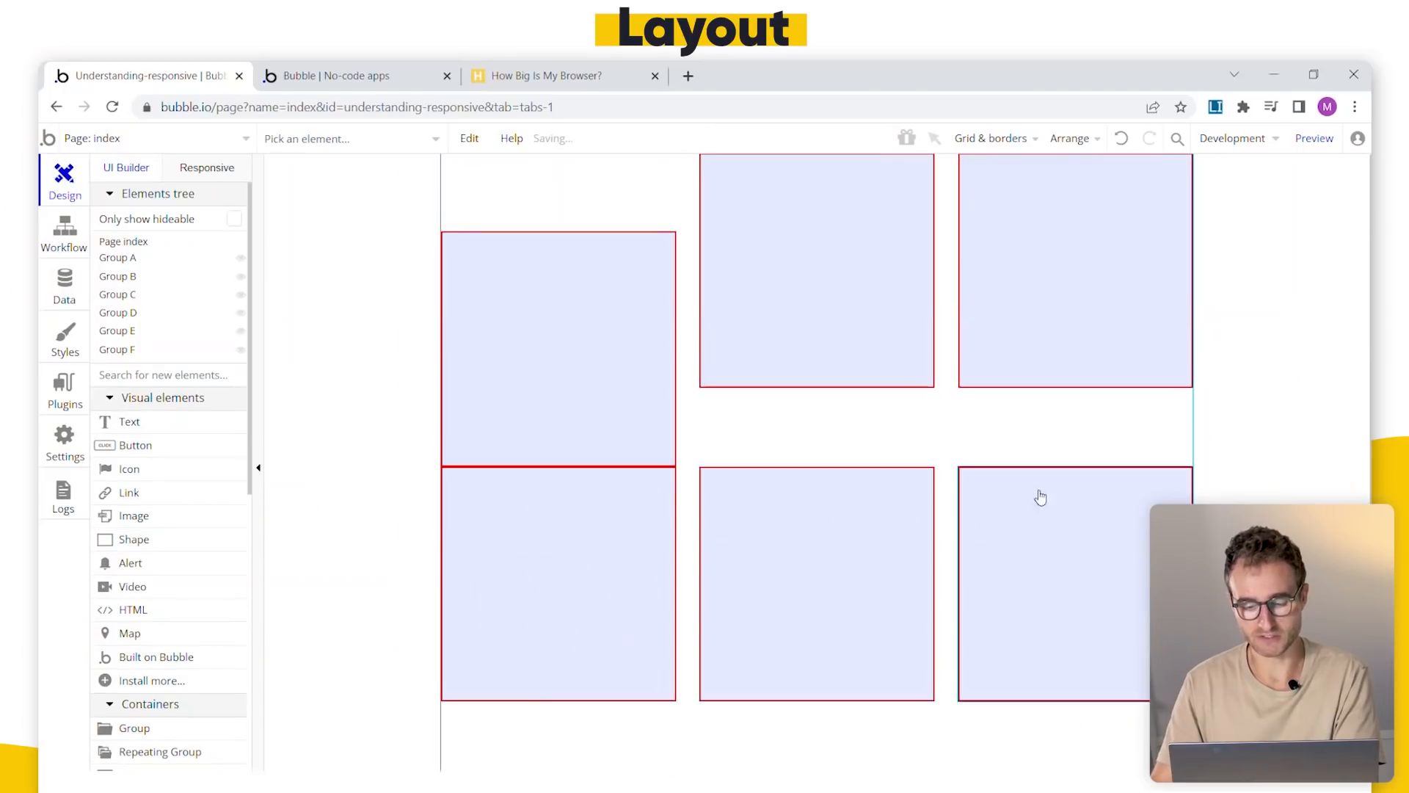
- Delete every group except Group A from the index page
{"action": "left_click", "coordinate": [849, 579]}
{"action": "key", "text": "Delete"}
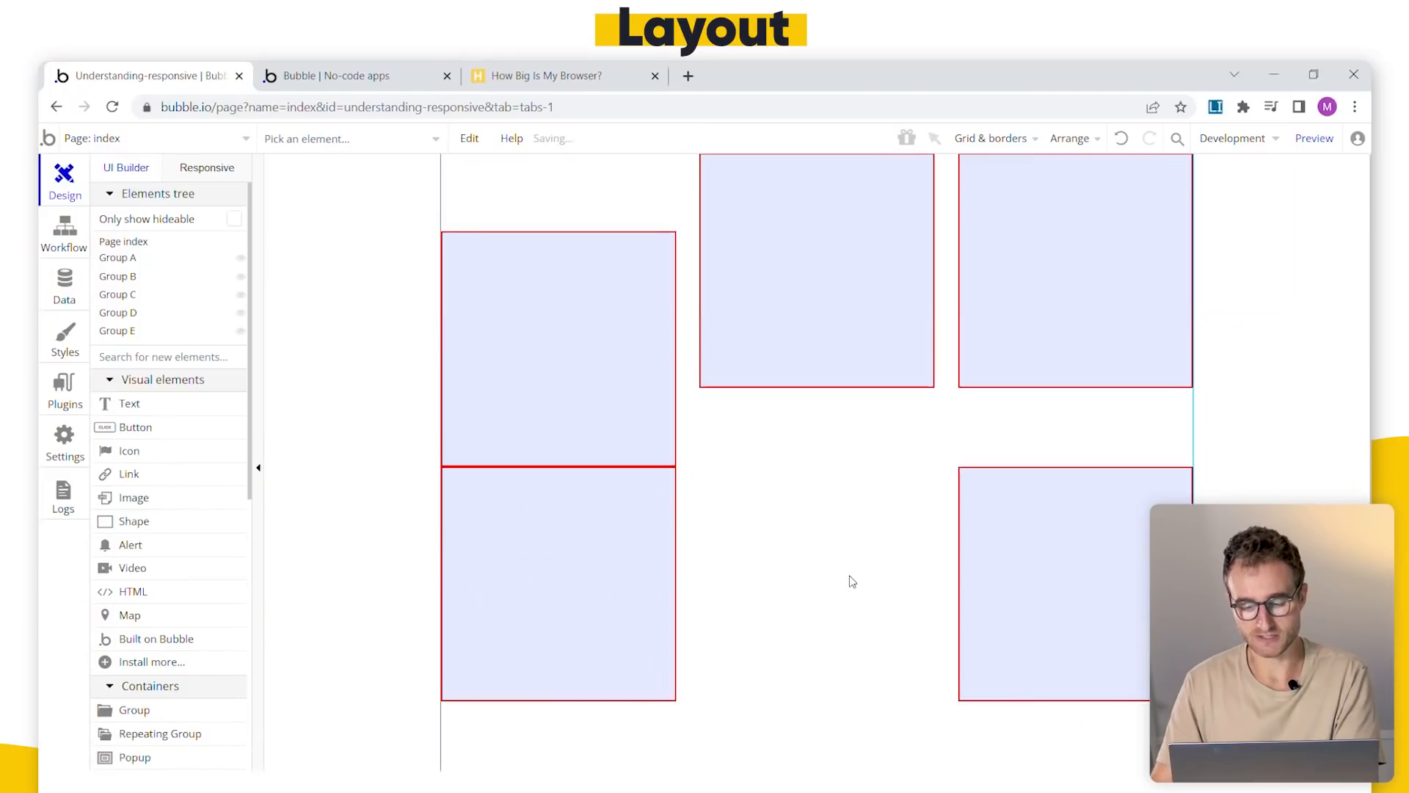
{"action": "left_click", "coordinate": [1044, 591]}
{"action": "key", "text": "Delete"}
- Set Group A's vertical alignment to top and change the index page's container layout to Column
{"action": "left_click", "coordinate": [600, 602]}
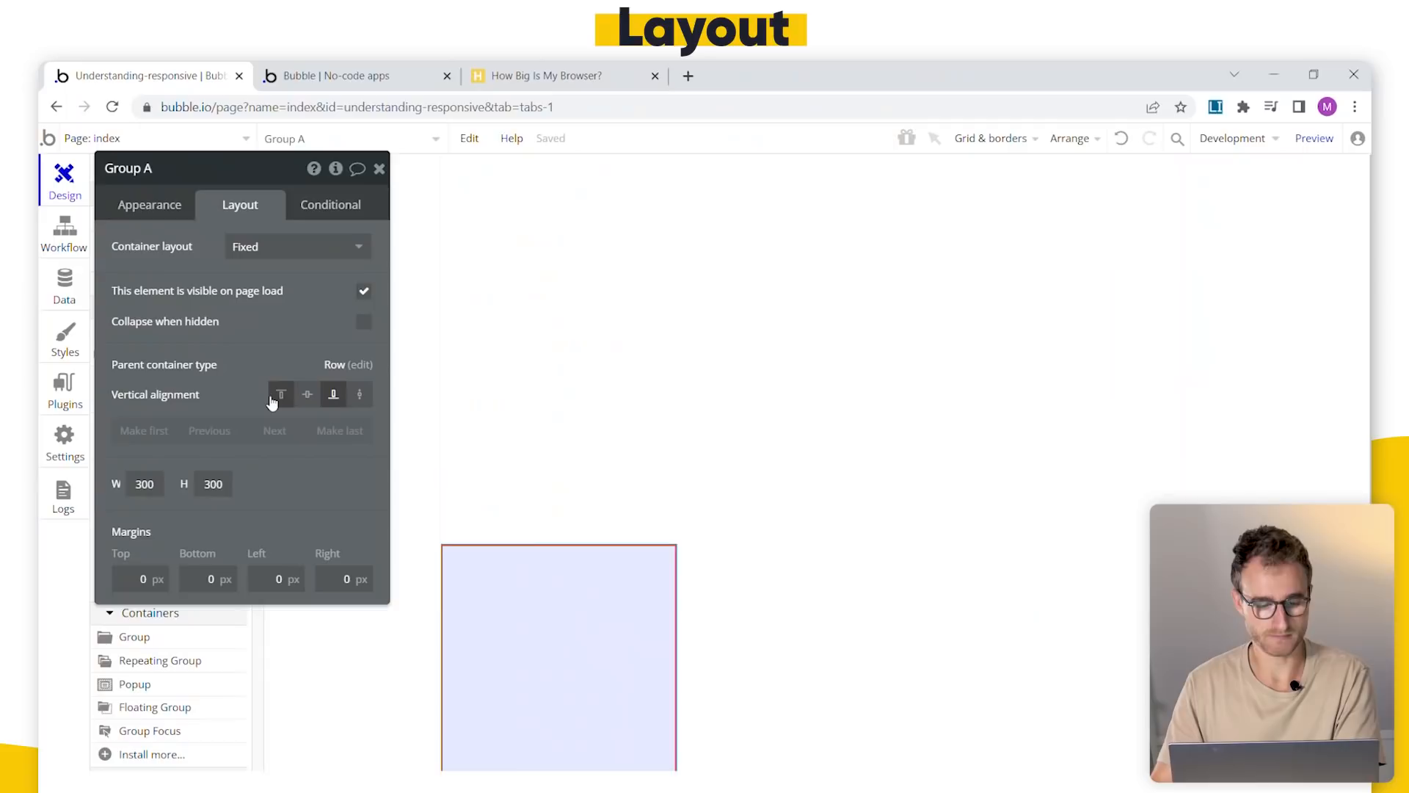
{"action": "left_click", "coordinate": [279, 395]}
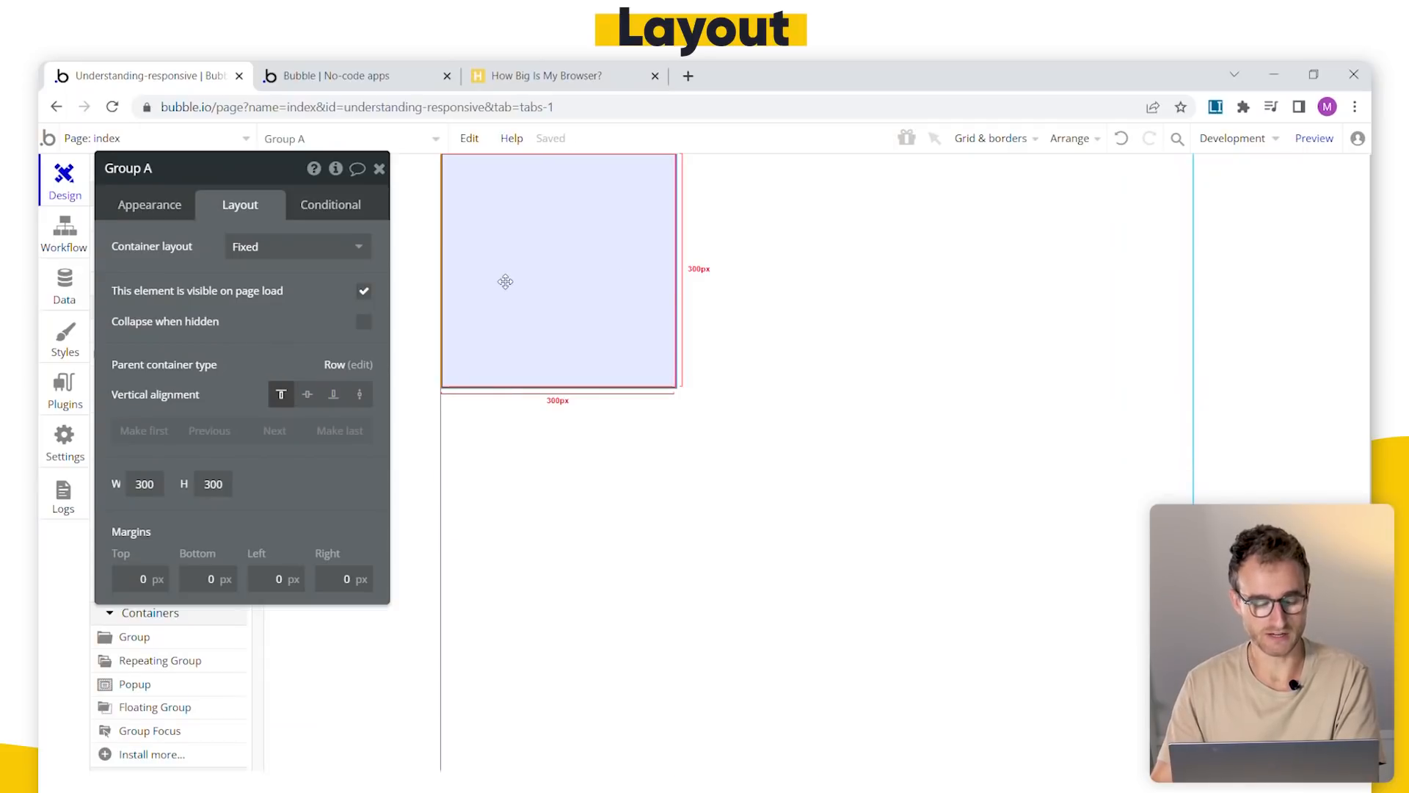
{"action": "left_click", "coordinate": [827, 349]}
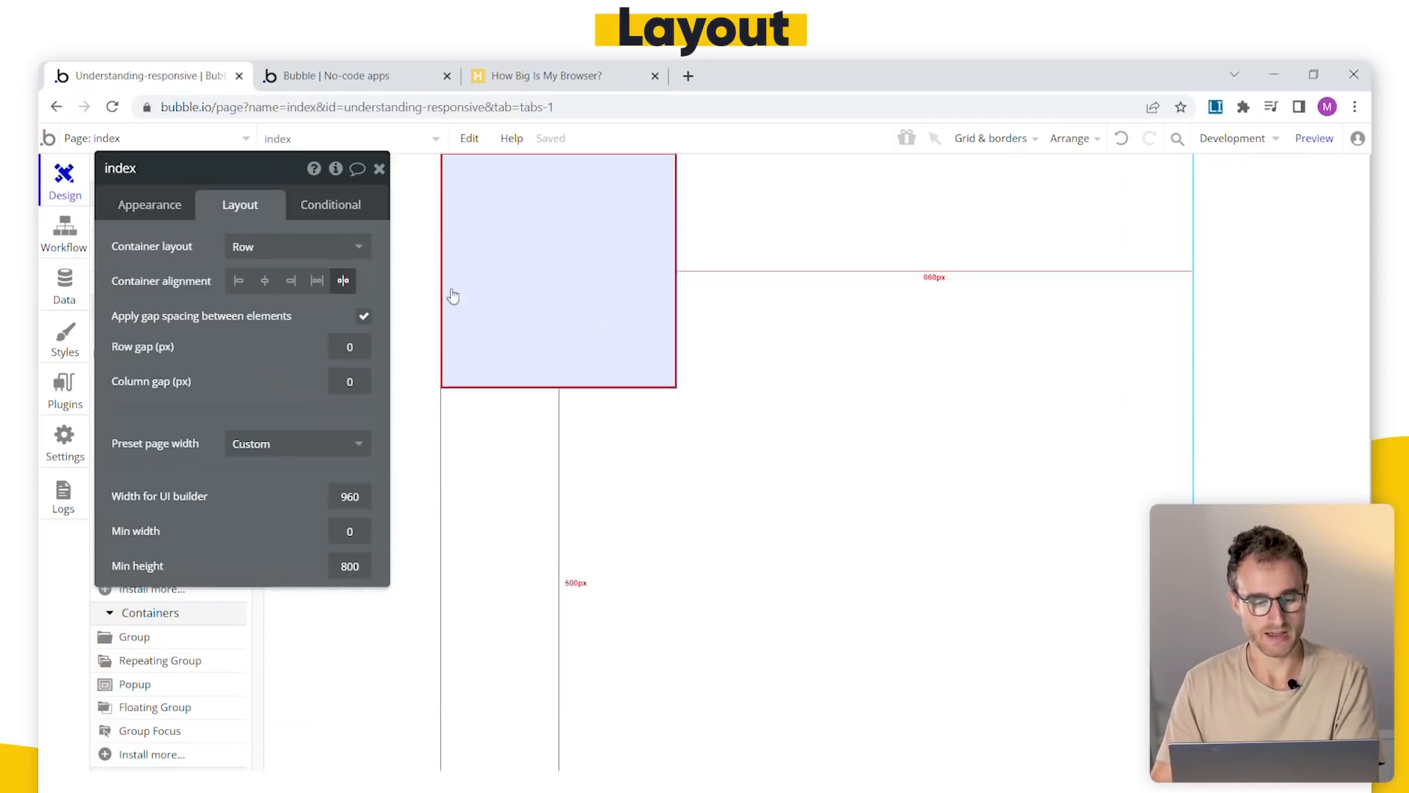
{"action": "left_click", "coordinate": [306, 254]}
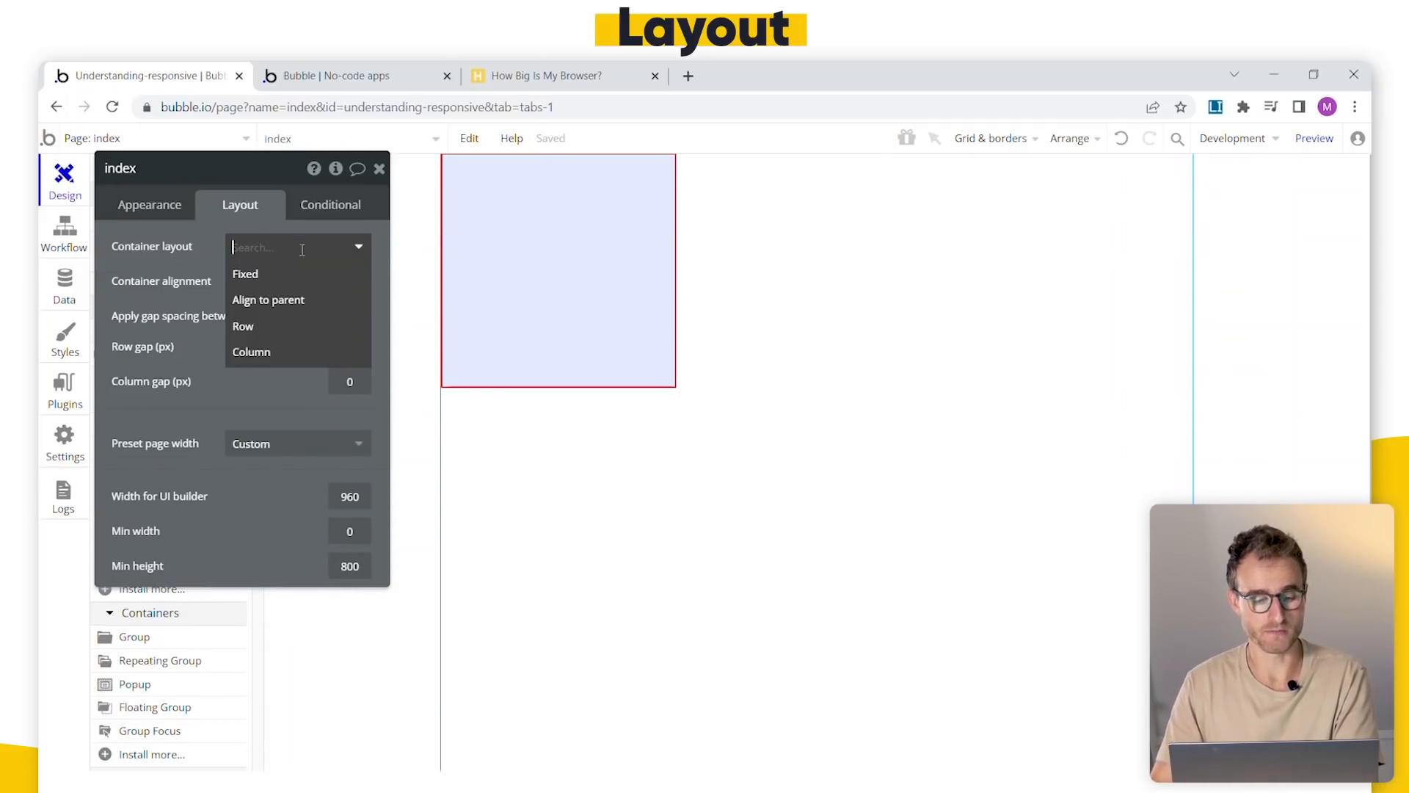
{"action": "left_click", "coordinate": [289, 353]}
- Duplicate Group A three times to stack four groups in the column
{"action": "left_click", "coordinate": [588, 326]}
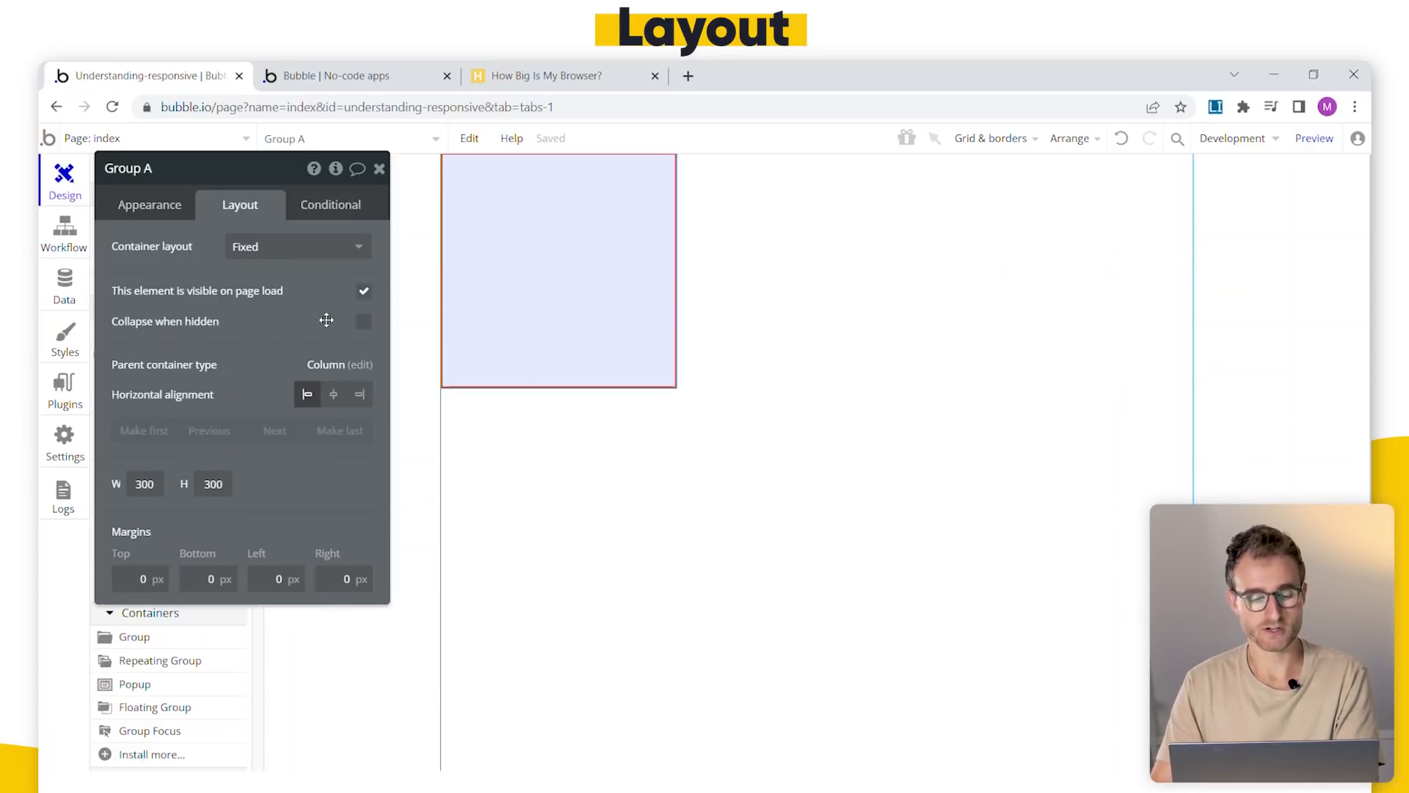
{"action": "left_click_drag", "start_coordinate": [1189, 345], "coordinate": [1216, 334]}
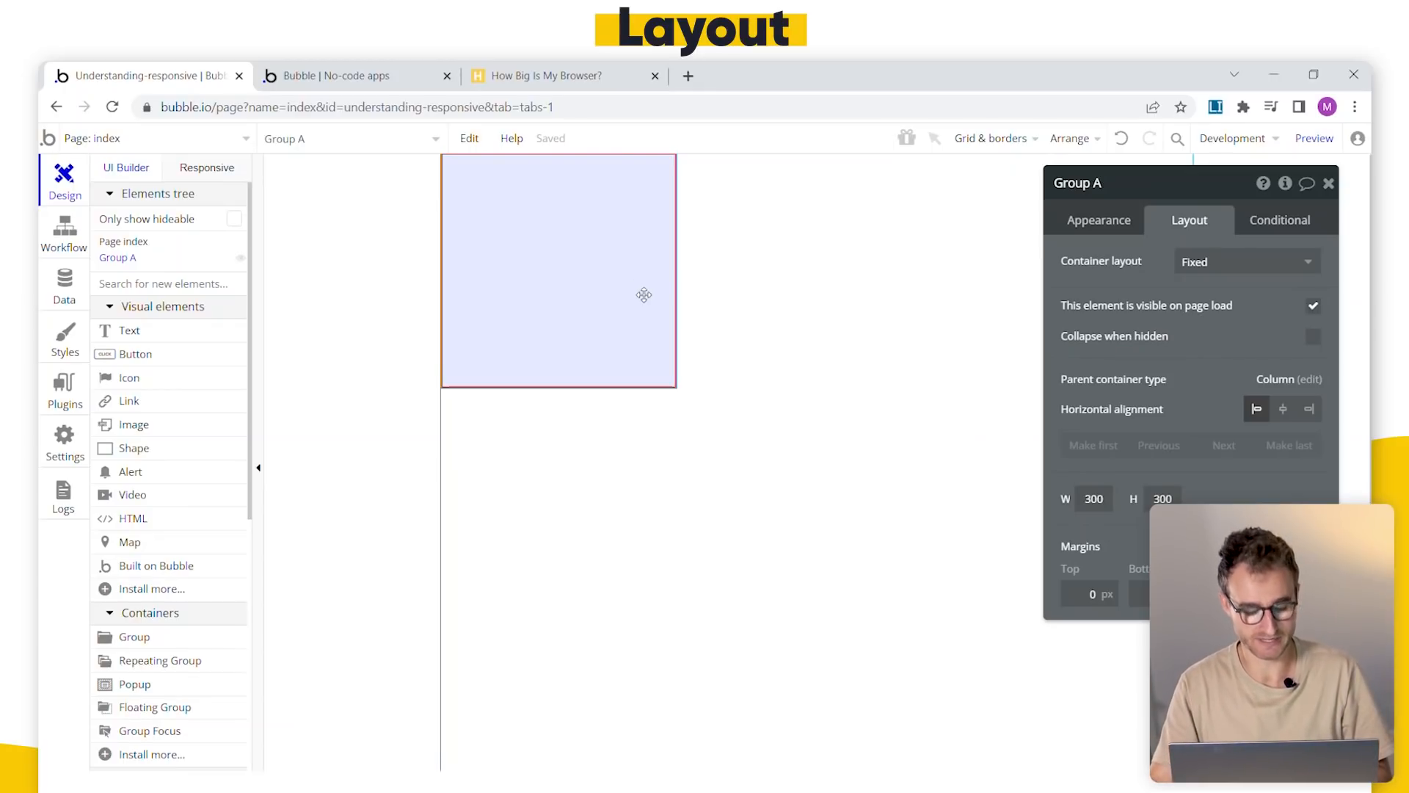
{"action": "key", "text": "ctrl+d"}
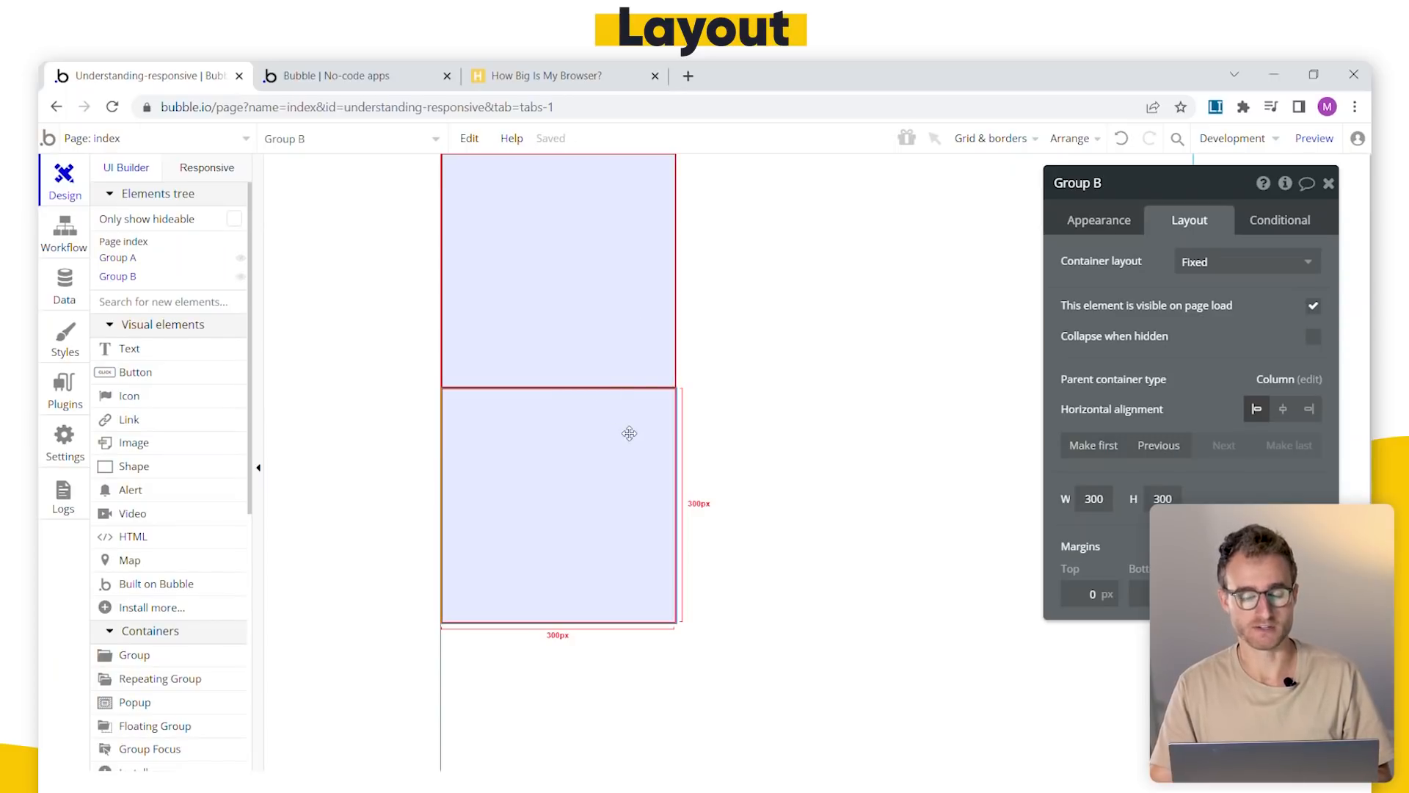
{"action": "key", "text": "ctrl+d"}
{"action": "key", "text": "ctrl+d"}
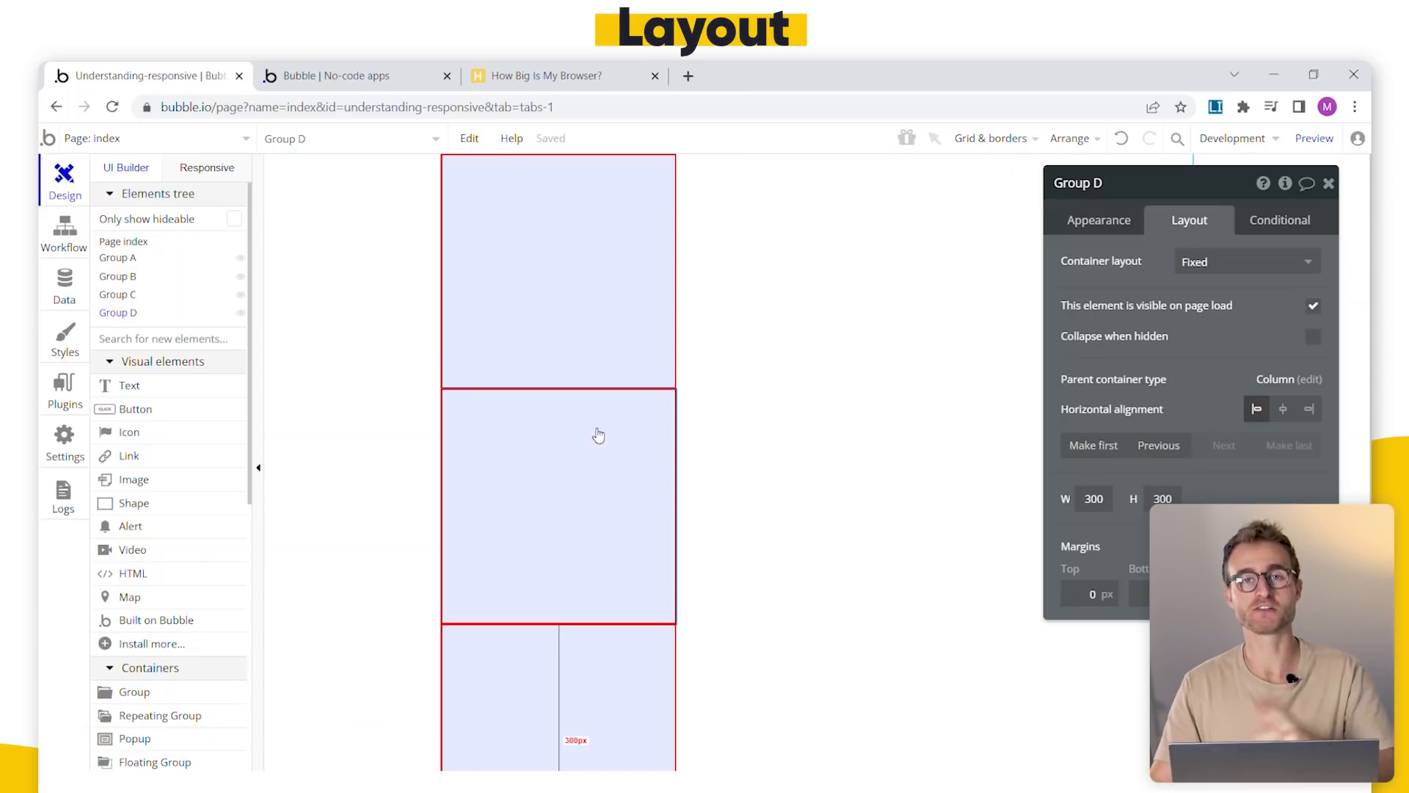
- Try centre horizontal alignment on Group A, finish with right alignment, and move its property editor clear of the group
{"action": "left_click", "coordinate": [561, 261]}
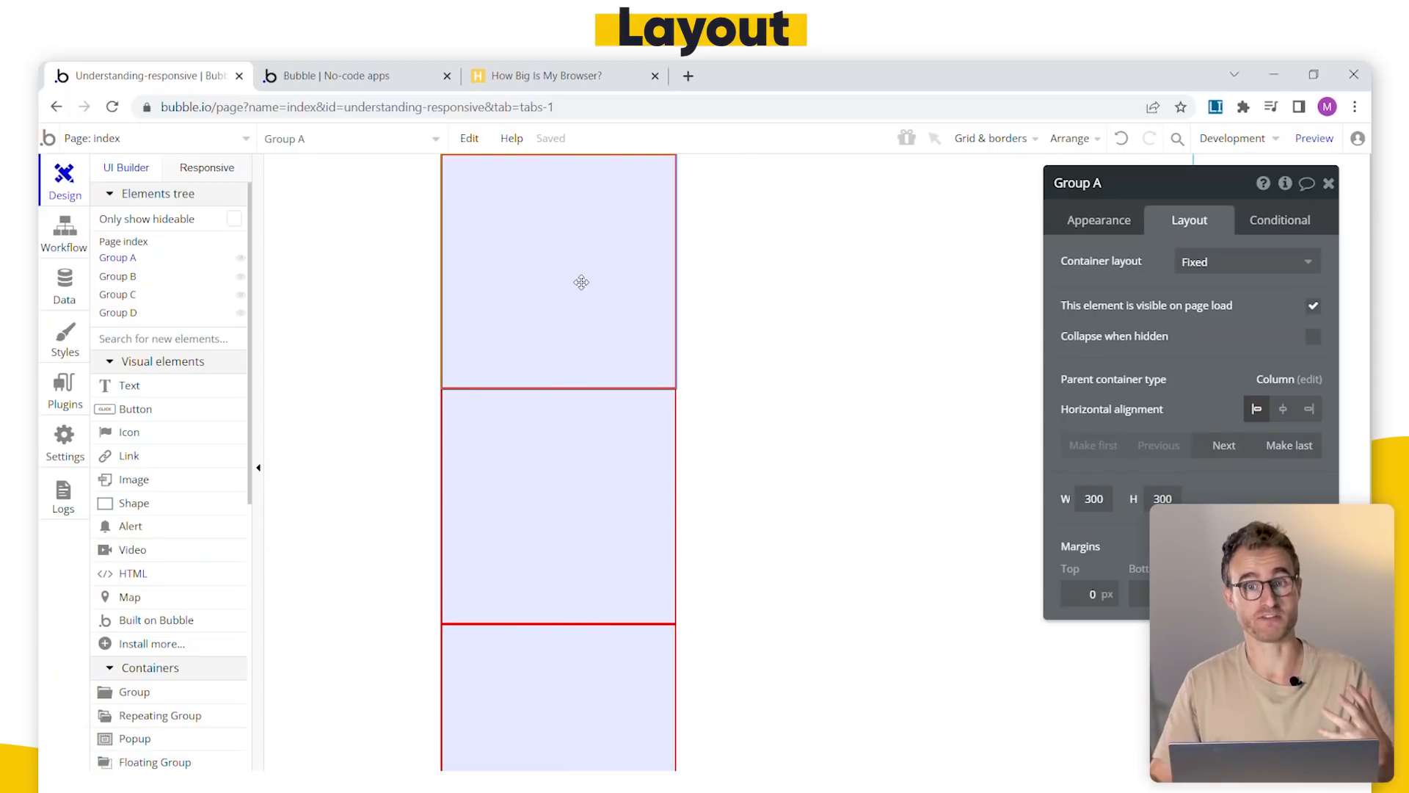
{"action": "left_click_drag", "start_coordinate": [1114, 356], "coordinate": [975, 455]}
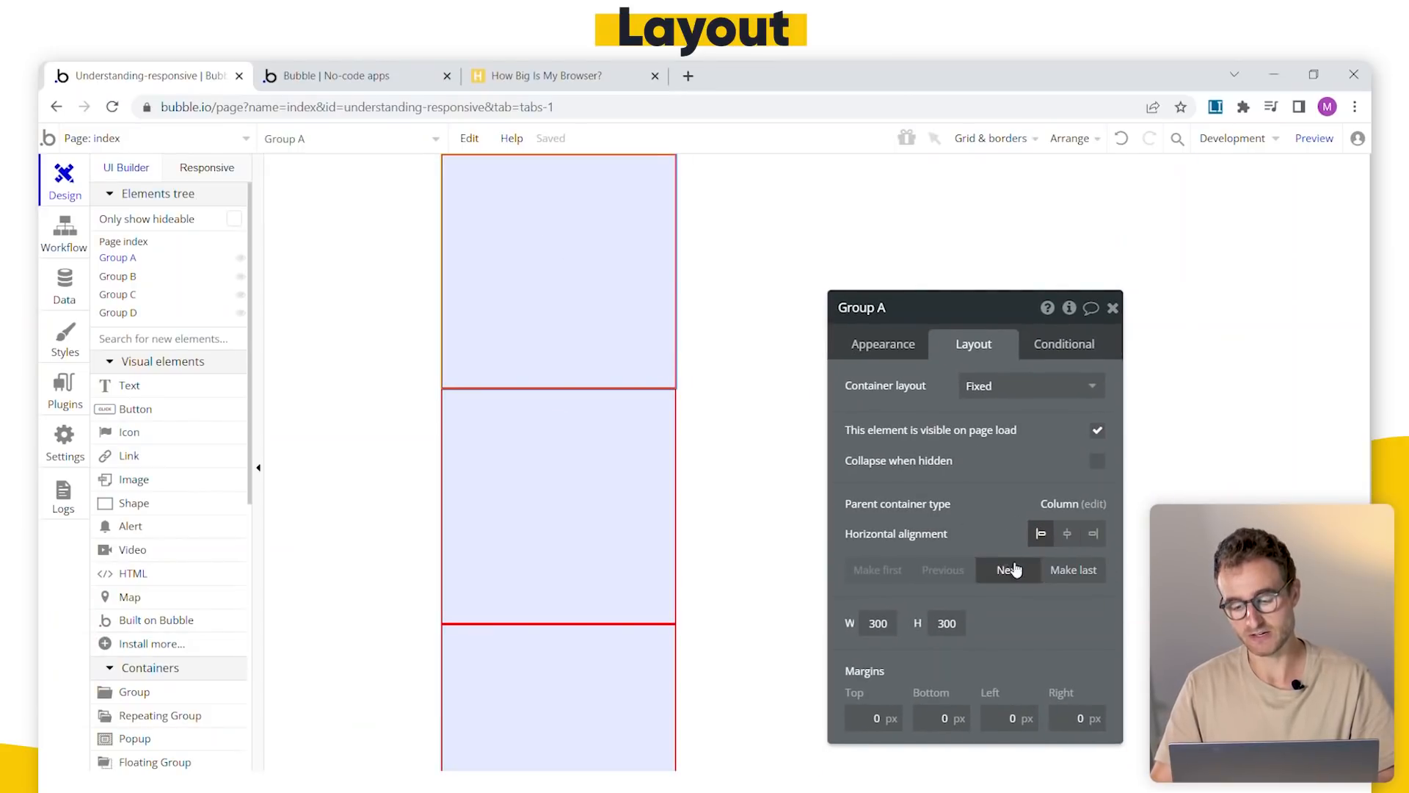
{"action": "left_click", "coordinate": [1068, 540]}
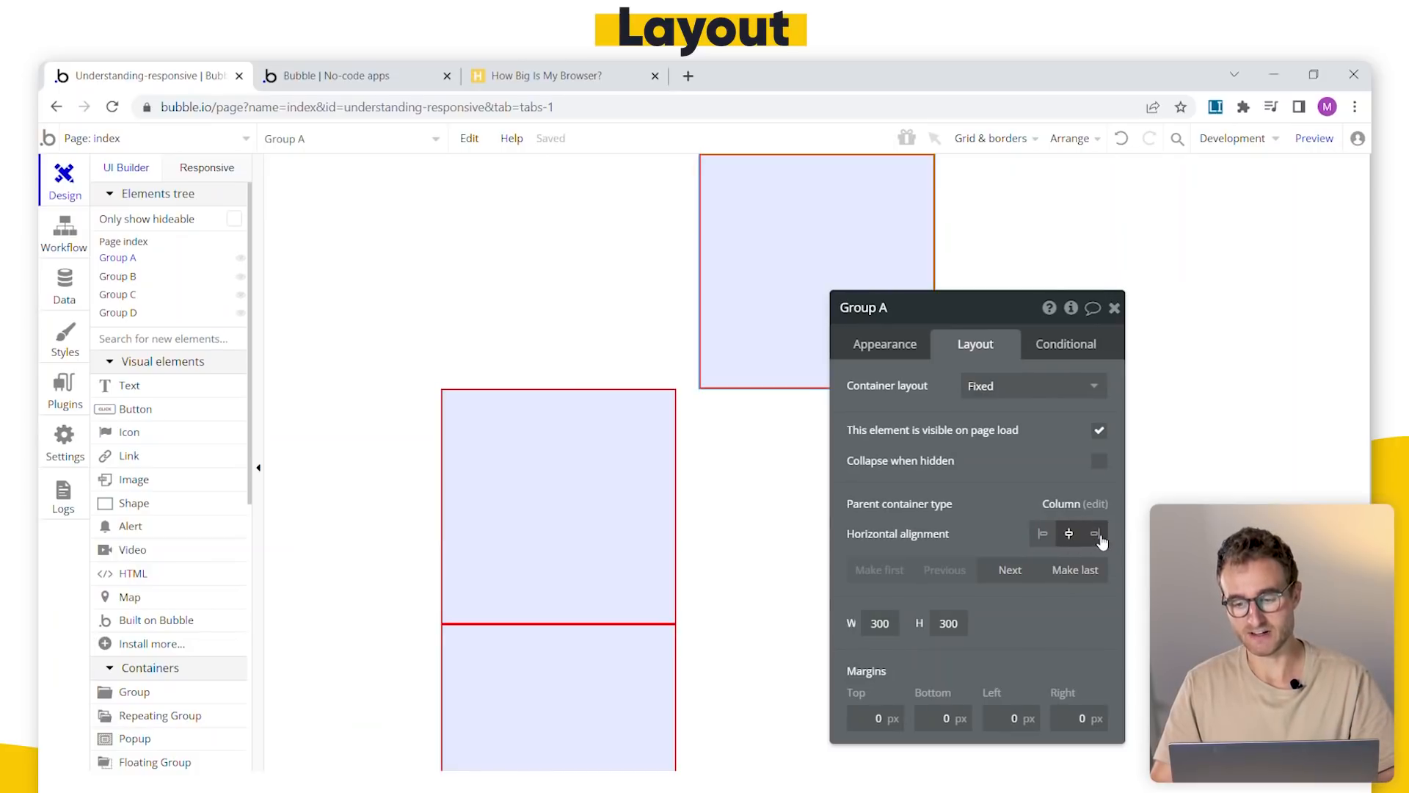
{"action": "left_click", "coordinate": [1094, 533]}
{"action": "left_click_drag", "start_coordinate": [895, 577], "coordinate": [959, 600]}
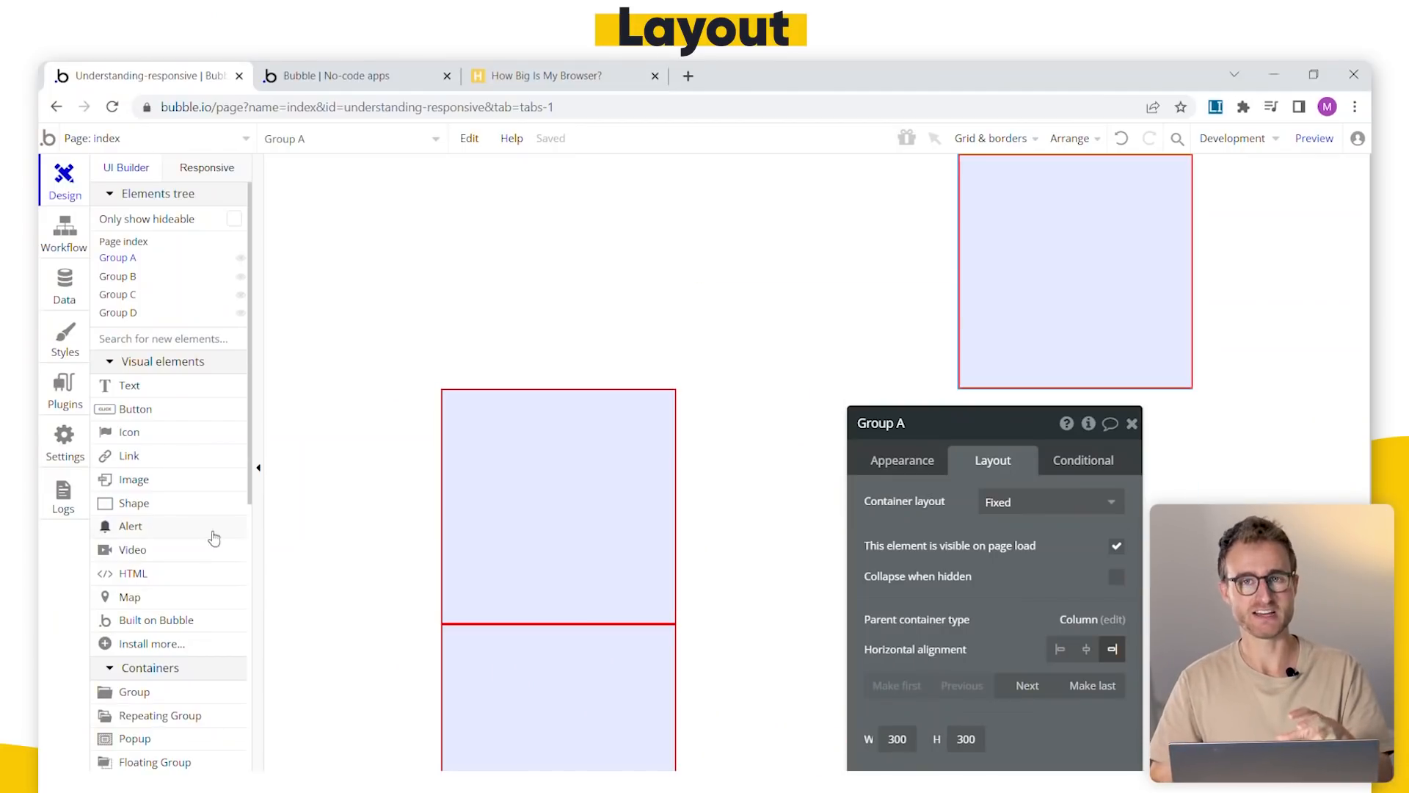
- Cycle the second group's horizontal alignment through left, right and centre, ending on centre
{"action": "mouse_move", "coordinate": [230, 542]}
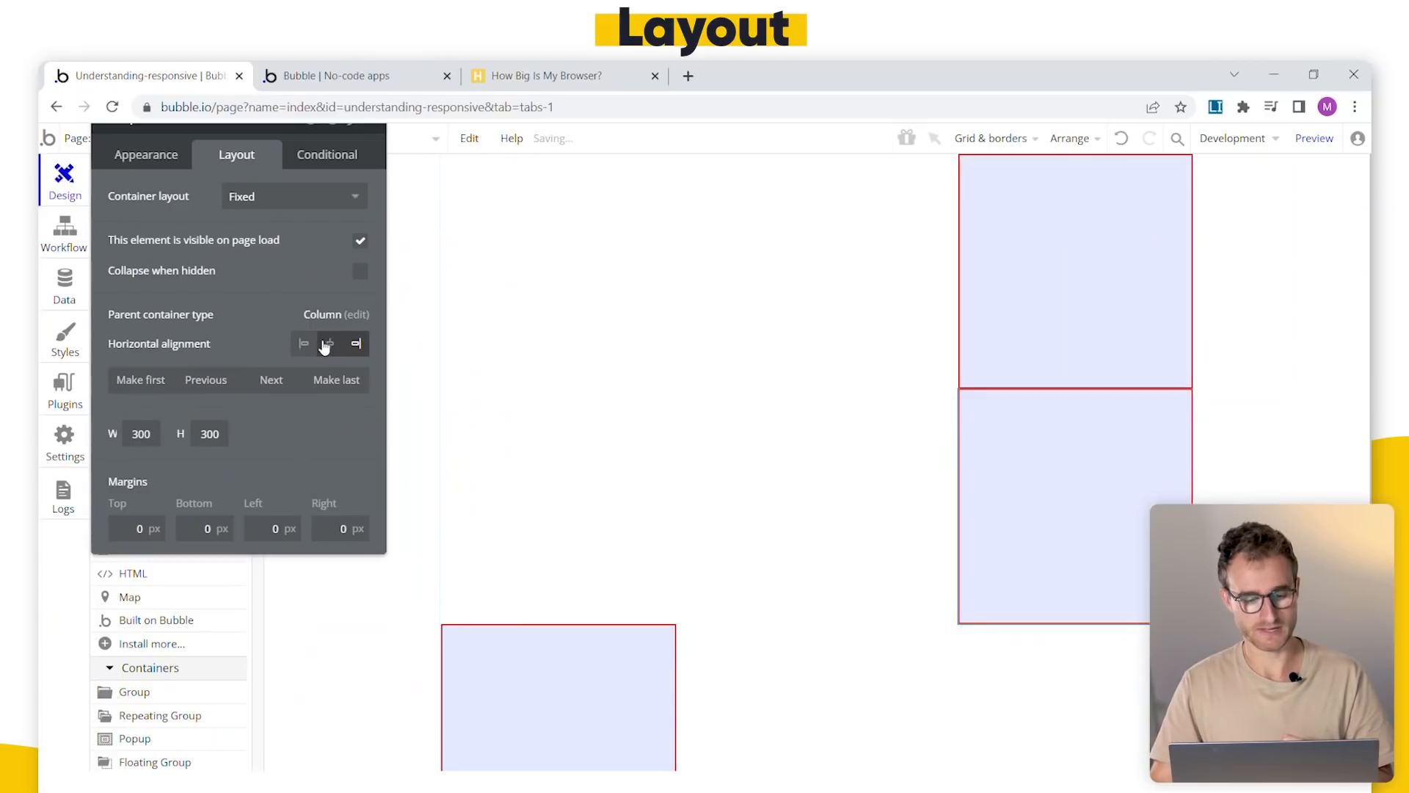
{"action": "left_click", "coordinate": [328, 343]}
{"action": "left_click", "coordinate": [305, 345]}
{"action": "left_click", "coordinate": [356, 343]}
{"action": "left_click", "coordinate": [330, 344]}
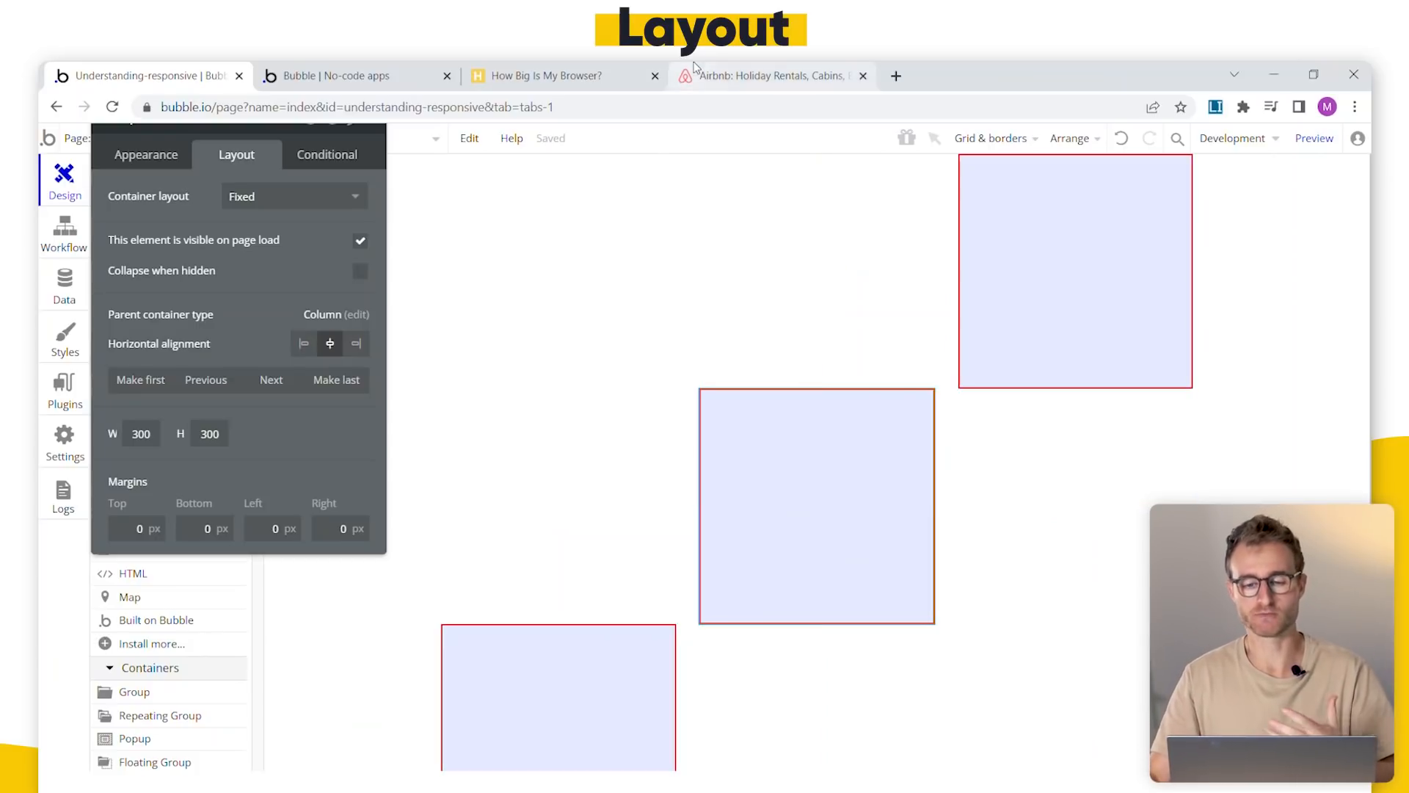
- Switch to the Airbnb homepage and examine how its sections stack in a column with rows of cards inside them
{"action": "left_click", "coordinate": [718, 70]}
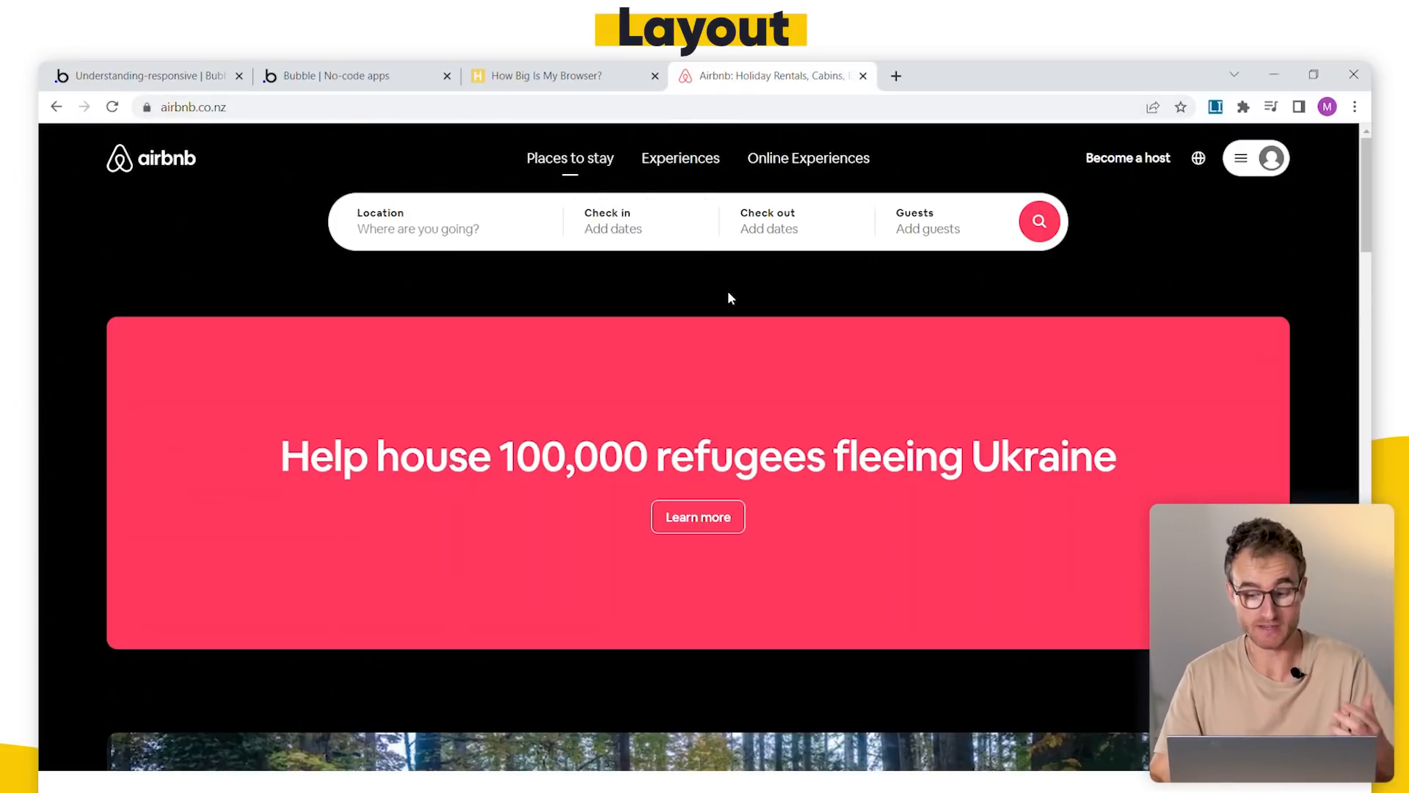
{"action": "scroll", "coordinate": [729, 296], "scroll_direction": "down", "scroll_amount": 8}
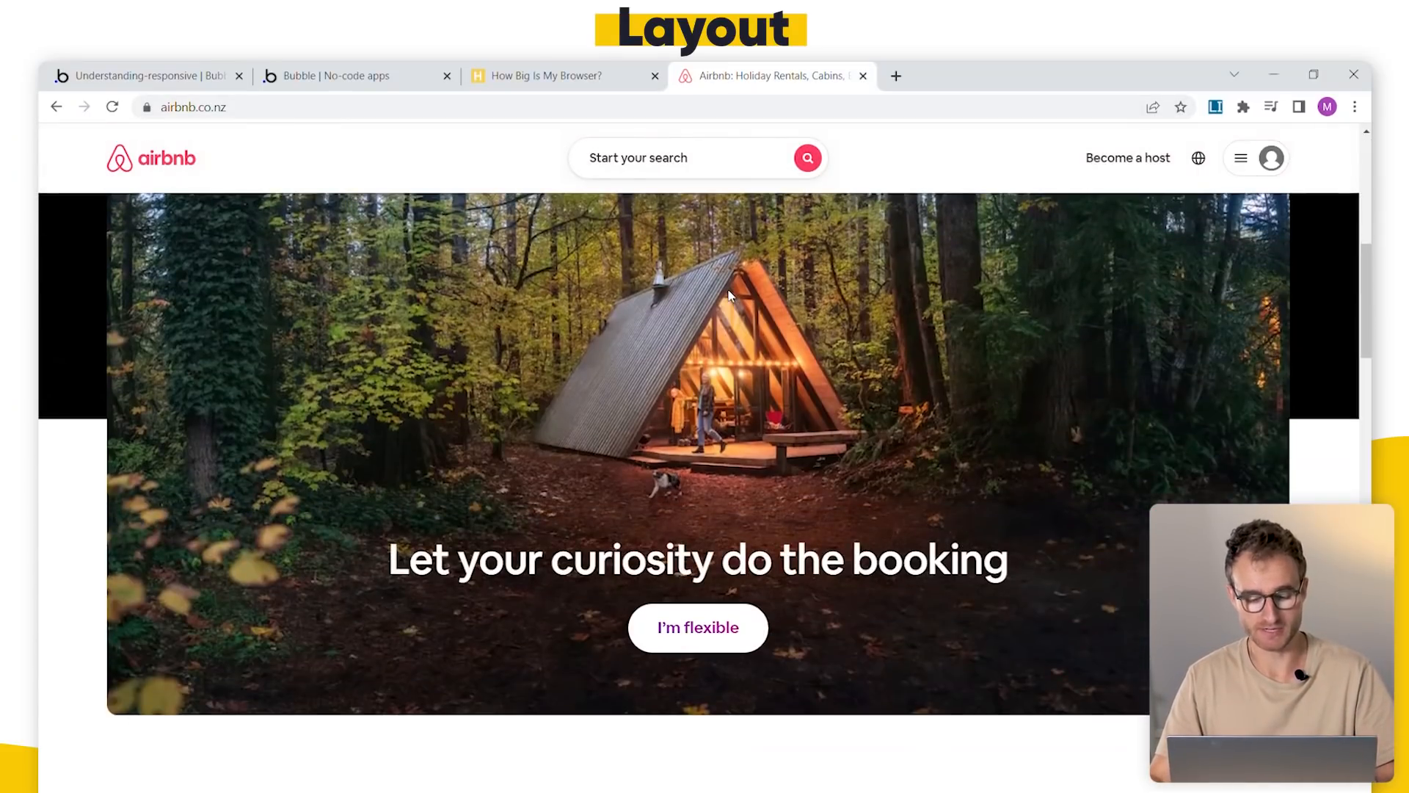
{"action": "scroll", "coordinate": [727, 302], "scroll_direction": "down", "scroll_amount": 7}
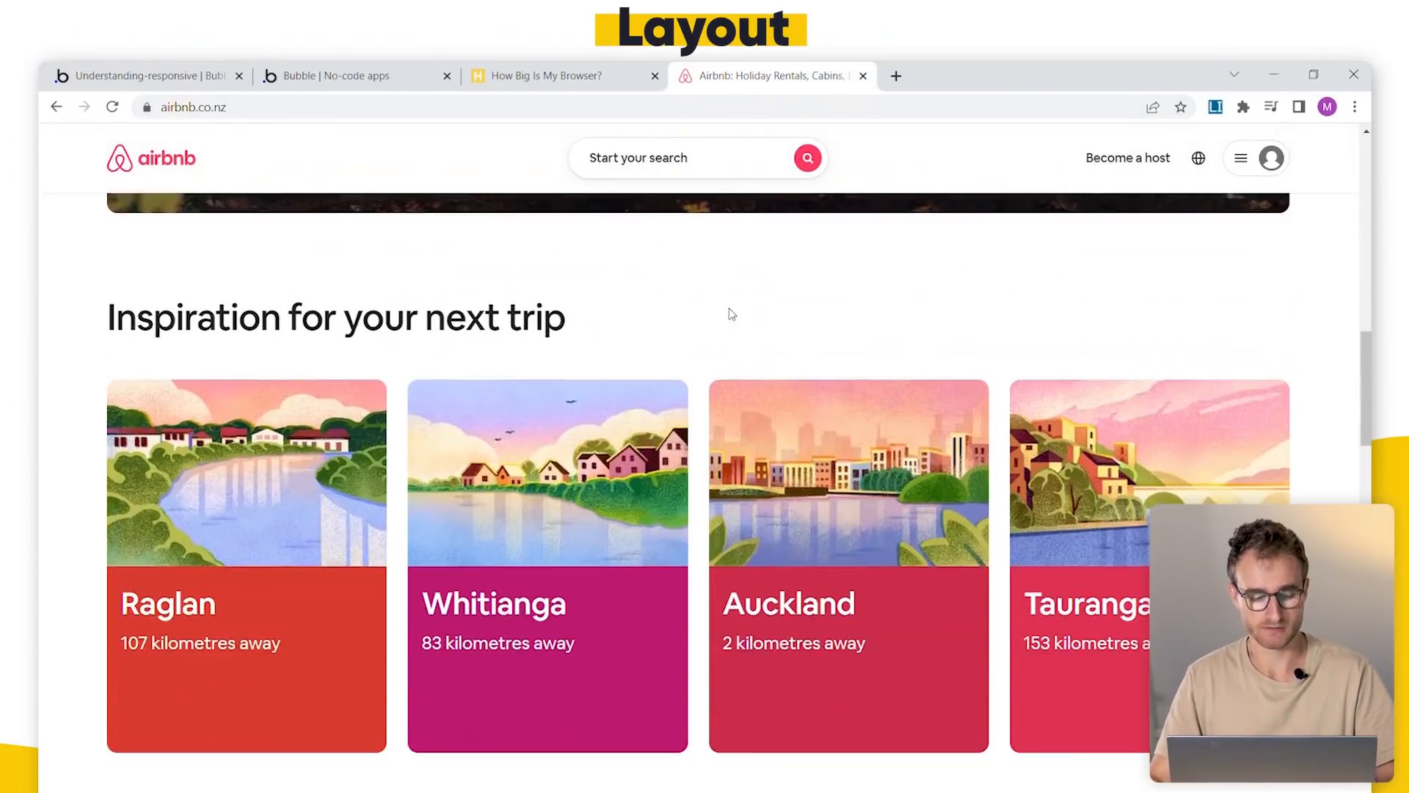
{"action": "scroll", "coordinate": [313, 374], "scroll_direction": "down", "scroll_amount": 3}
{"action": "scroll", "coordinate": [313, 375], "scroll_direction": "up", "scroll_amount": 1}
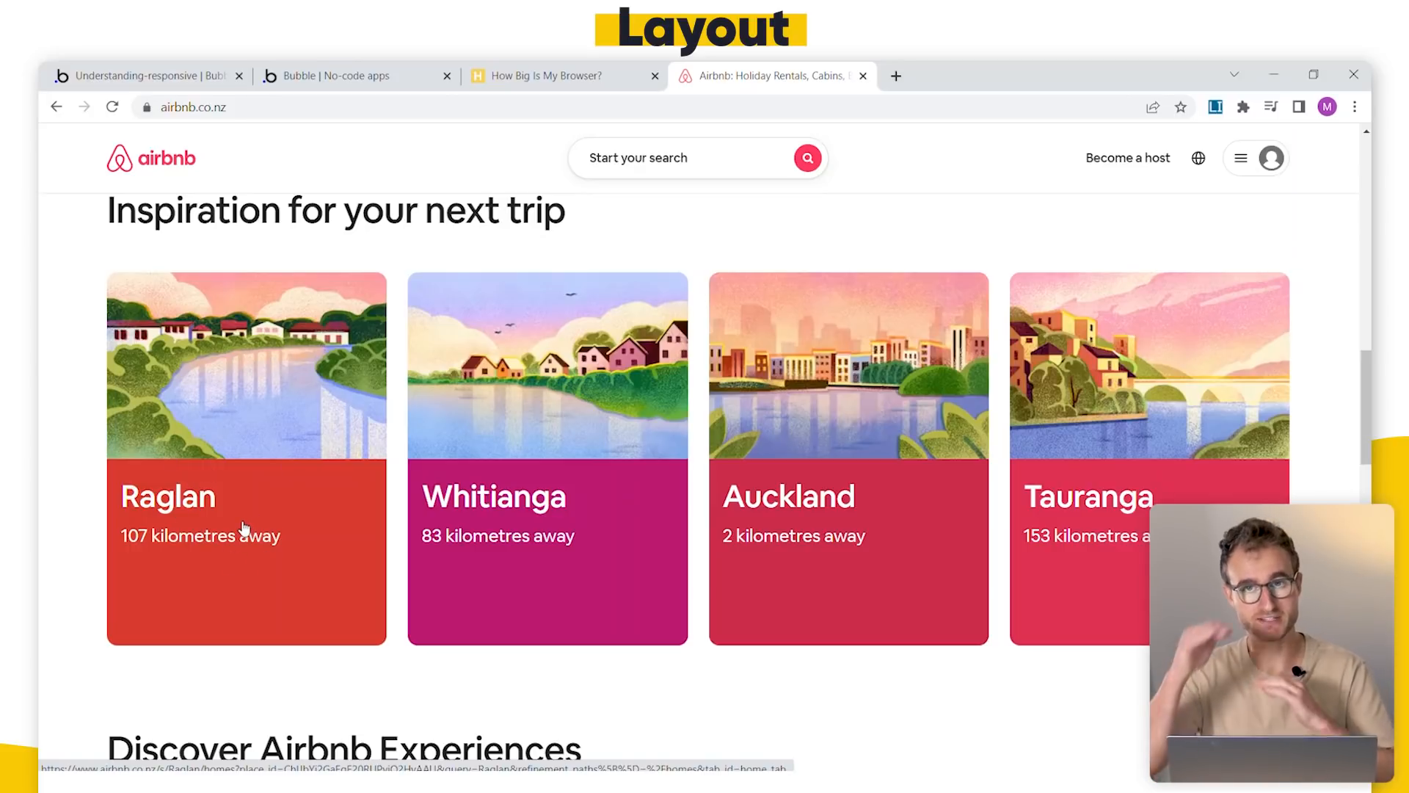
{"action": "scroll", "coordinate": [245, 528], "scroll_direction": "down", "scroll_amount": 8}
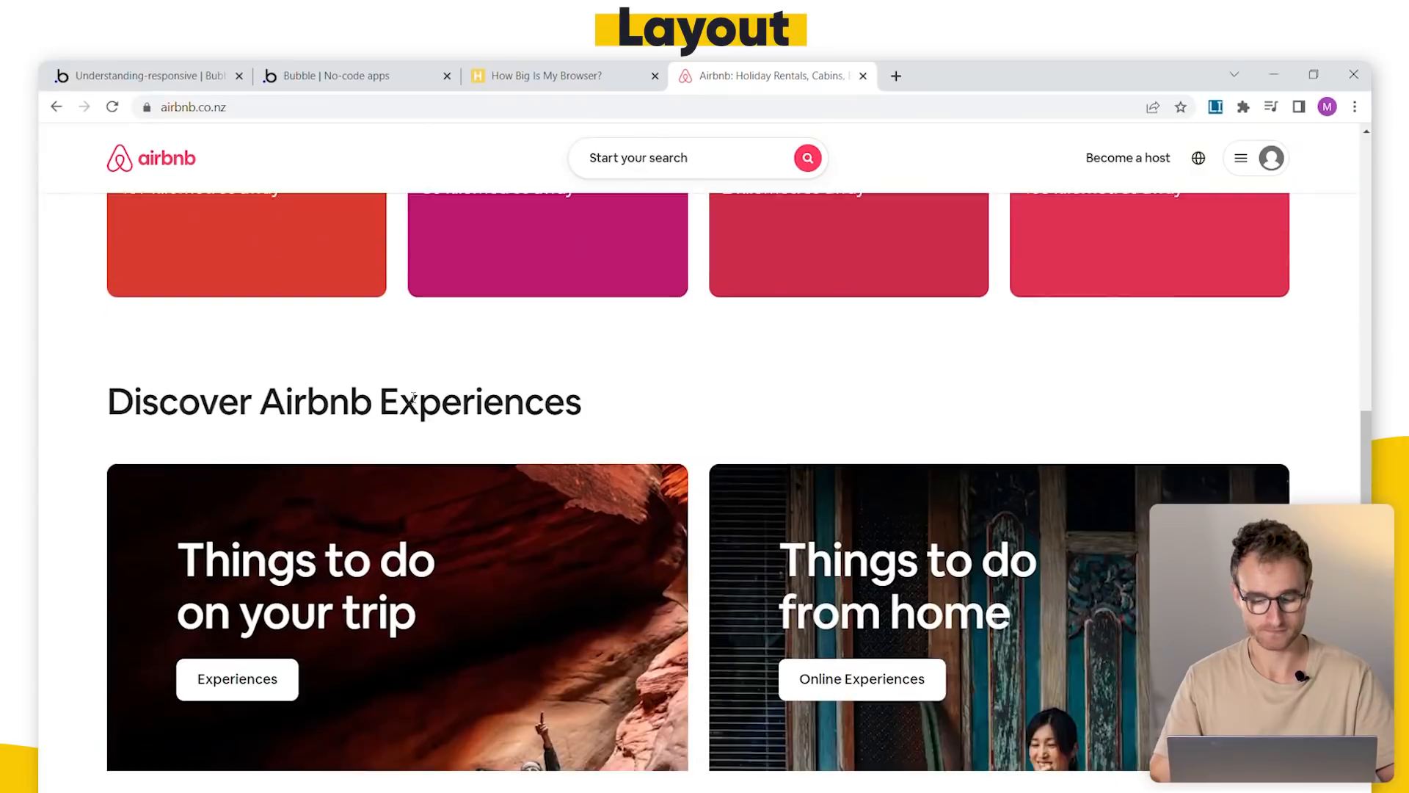
{"action": "scroll", "coordinate": [118, 365], "scroll_direction": "up", "scroll_amount": 2}
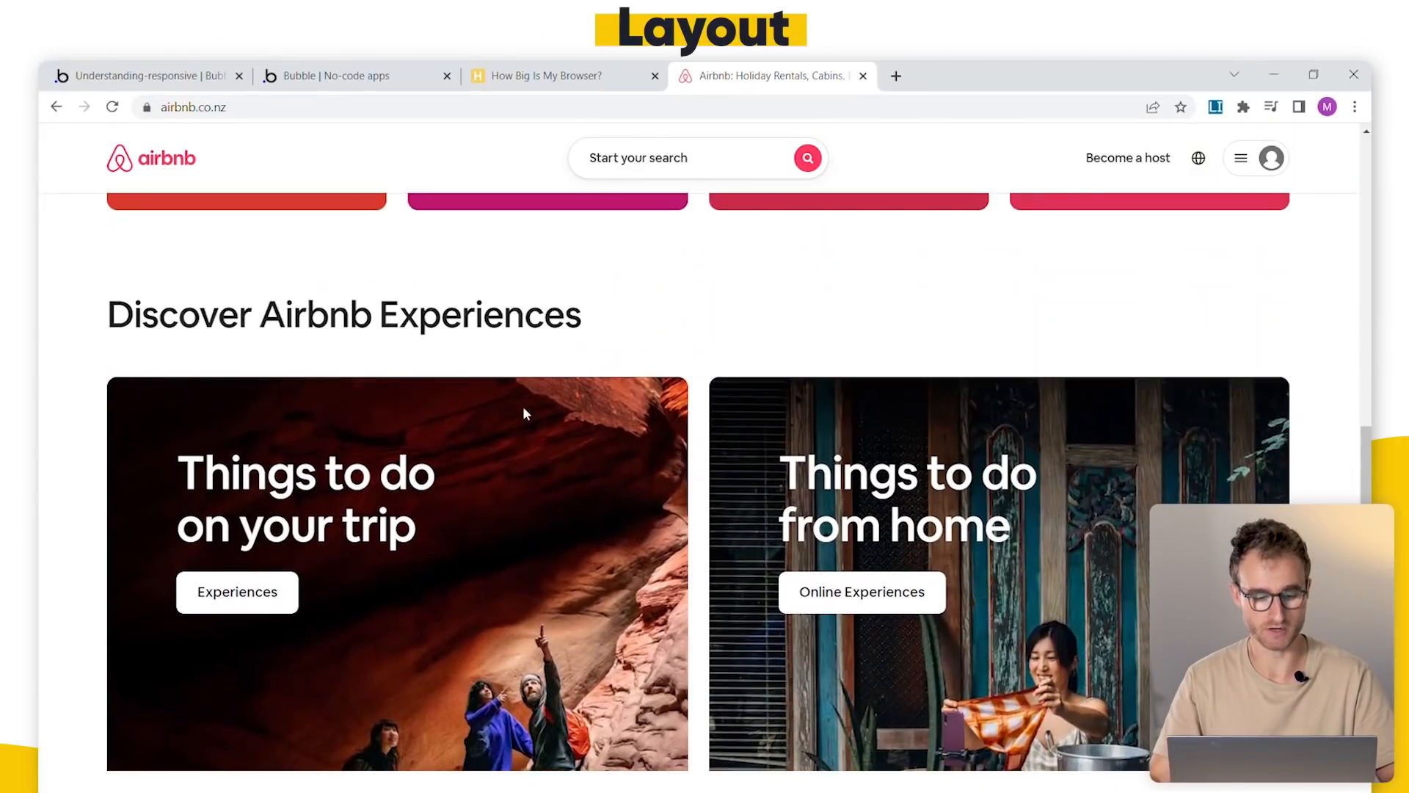
{"action": "scroll", "coordinate": [1212, 424], "scroll_direction": "down", "scroll_amount": 1}
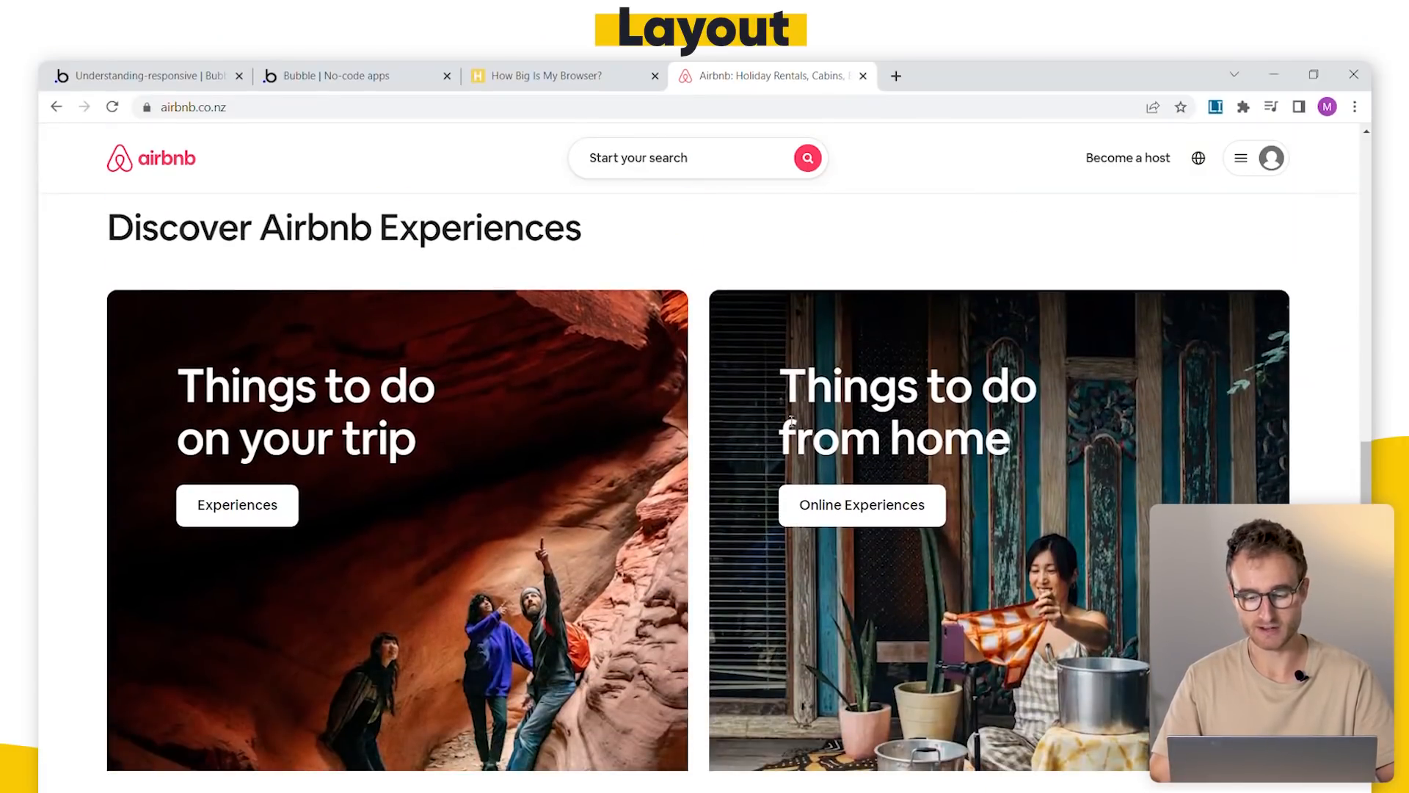
{"action": "scroll", "coordinate": [823, 391], "scroll_direction": "down", "scroll_amount": 5}
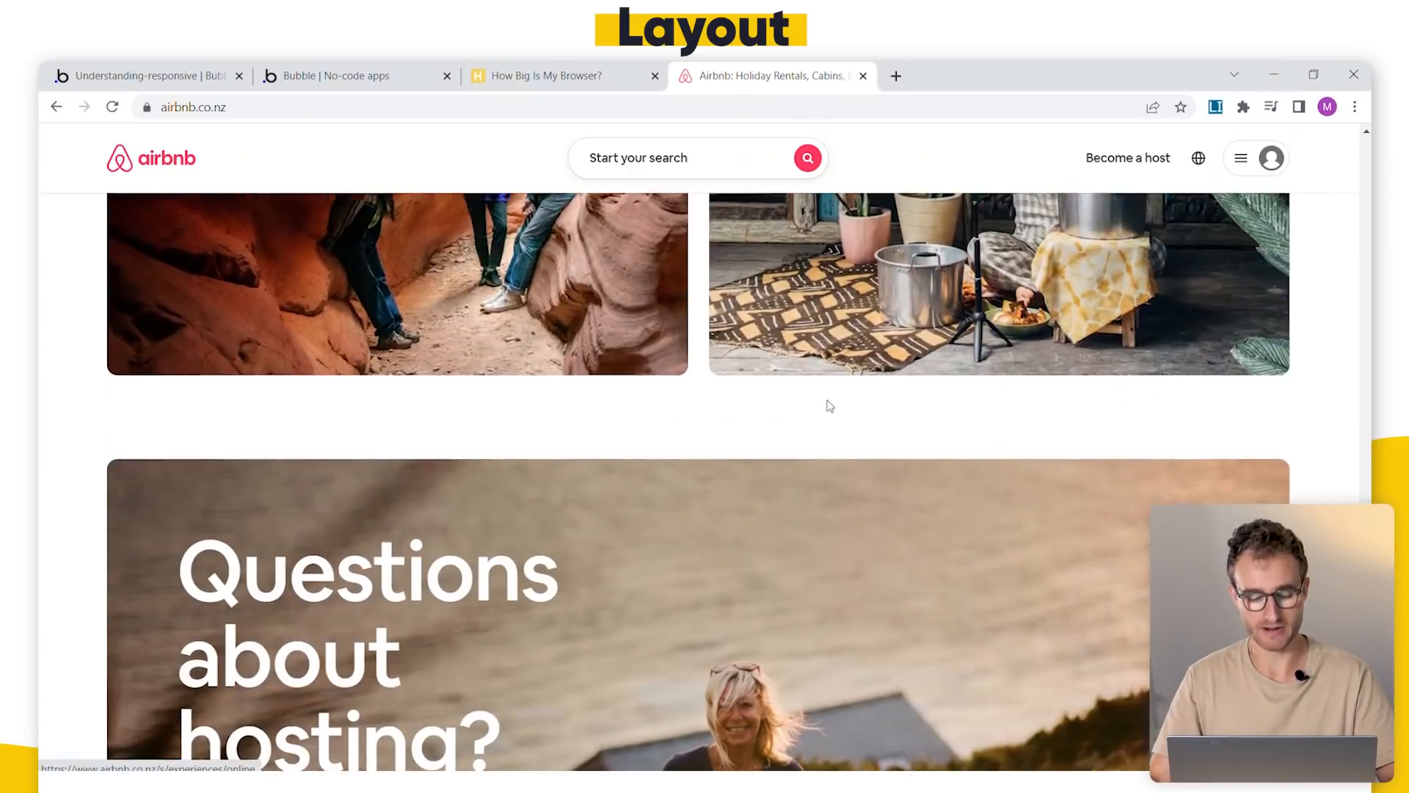
- Review the Airbnb homepage again from the refugee banner downwards, distinguishing the overall column from the rows within its sections
{"action": "scroll", "coordinate": [1330, 500], "scroll_direction": "up", "scroll_amount": 20}
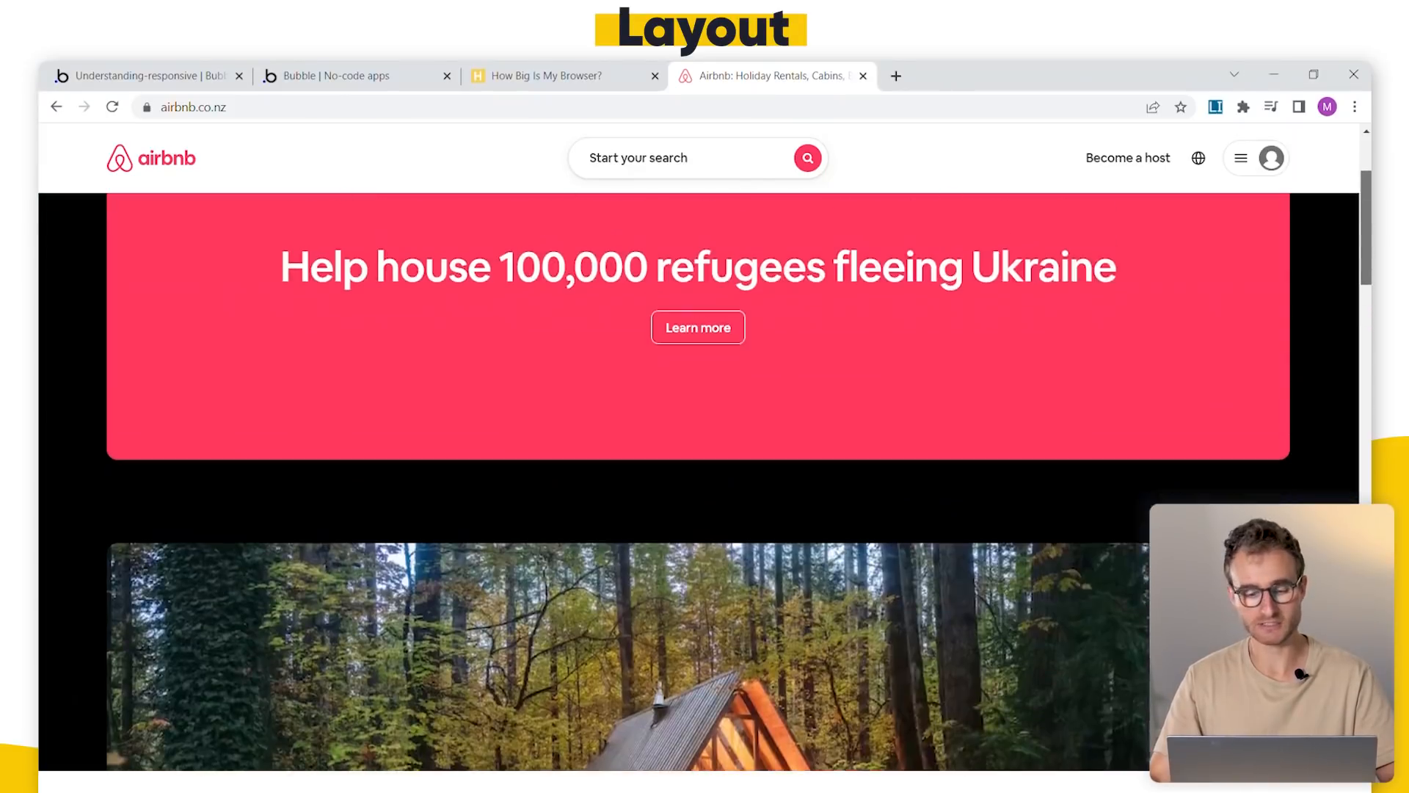
{"action": "scroll", "coordinate": [646, 220], "scroll_direction": "down", "scroll_amount": 3}
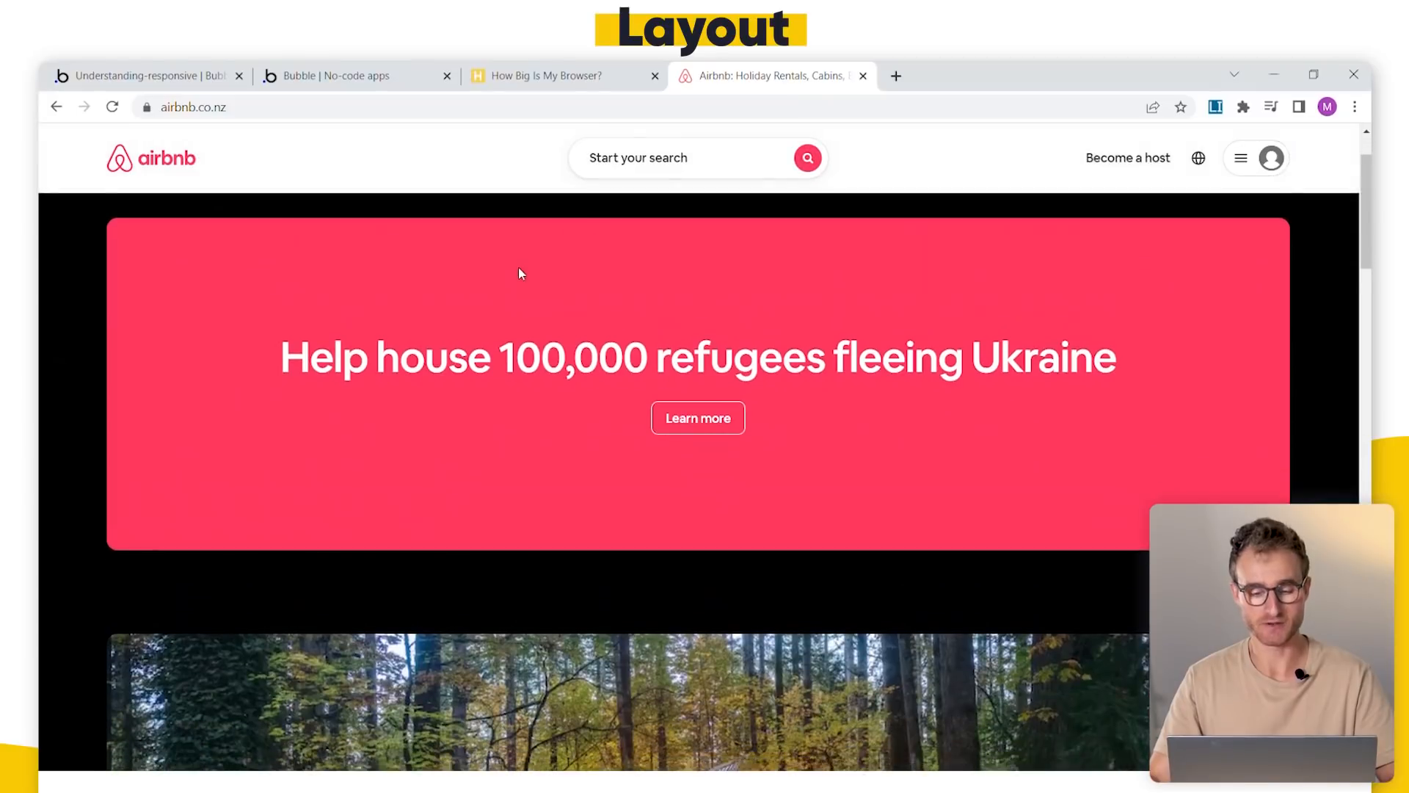
{"action": "scroll", "coordinate": [522, 321], "scroll_direction": "down", "scroll_amount": 5}
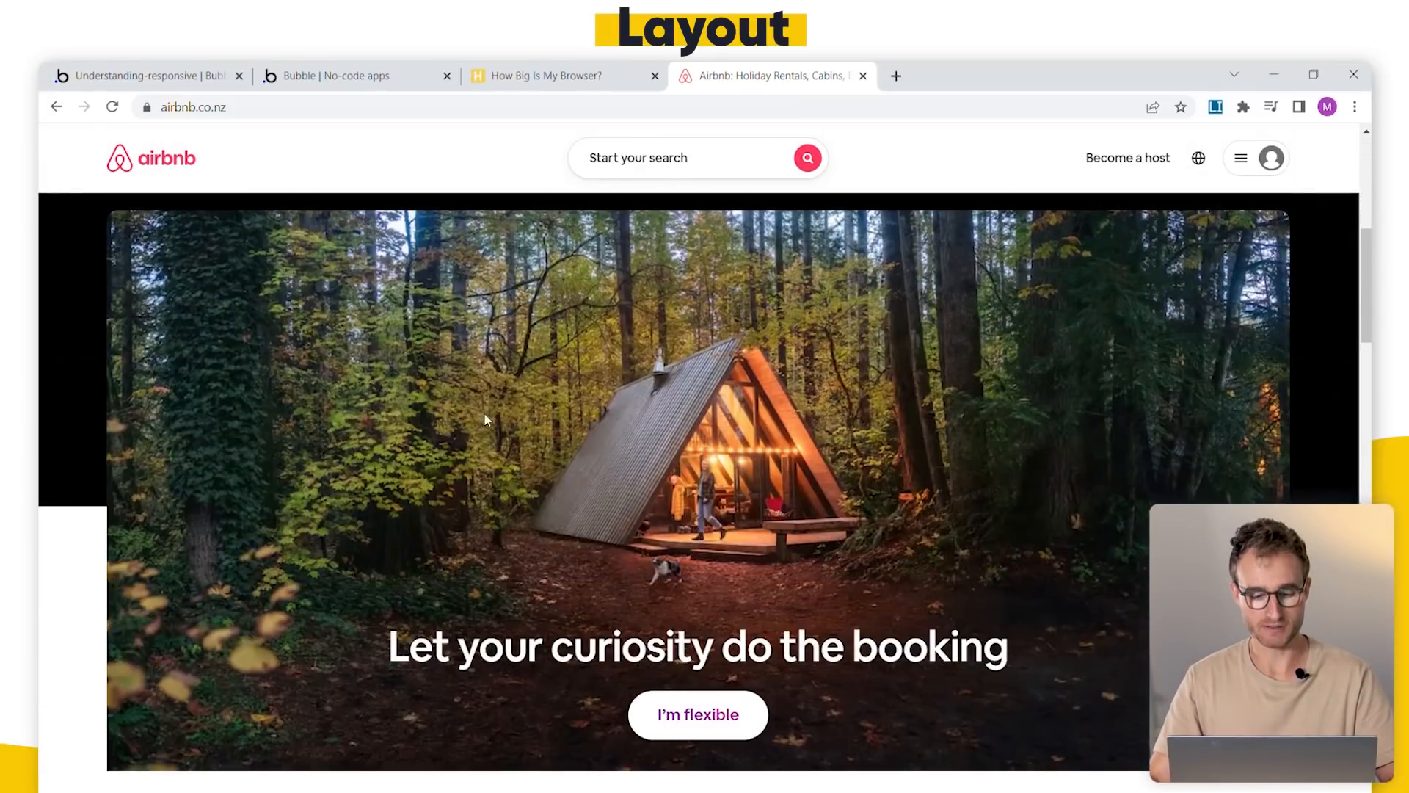
{"action": "scroll", "coordinate": [734, 441], "scroll_direction": "down", "scroll_amount": 9}
{"action": "scroll", "coordinate": [330, 271], "scroll_direction": "up", "scroll_amount": 1}
{"action": "scroll", "coordinate": [613, 456], "scroll_direction": "down", "scroll_amount": 7}
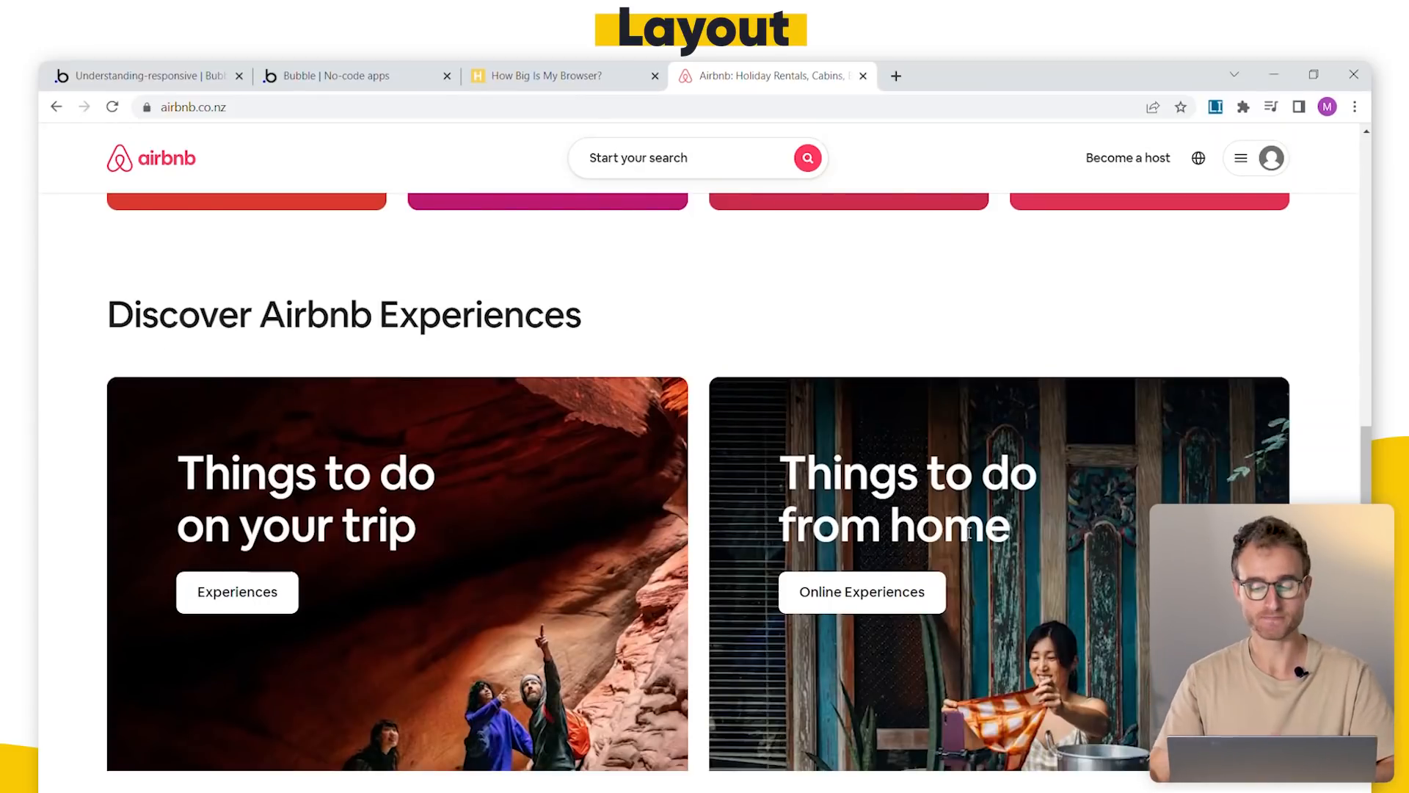
{"action": "scroll", "coordinate": [969, 532], "scroll_direction": "down", "scroll_amount": 7}
{"action": "scroll", "coordinate": [970, 558], "scroll_direction": "down", "scroll_amount": 9}
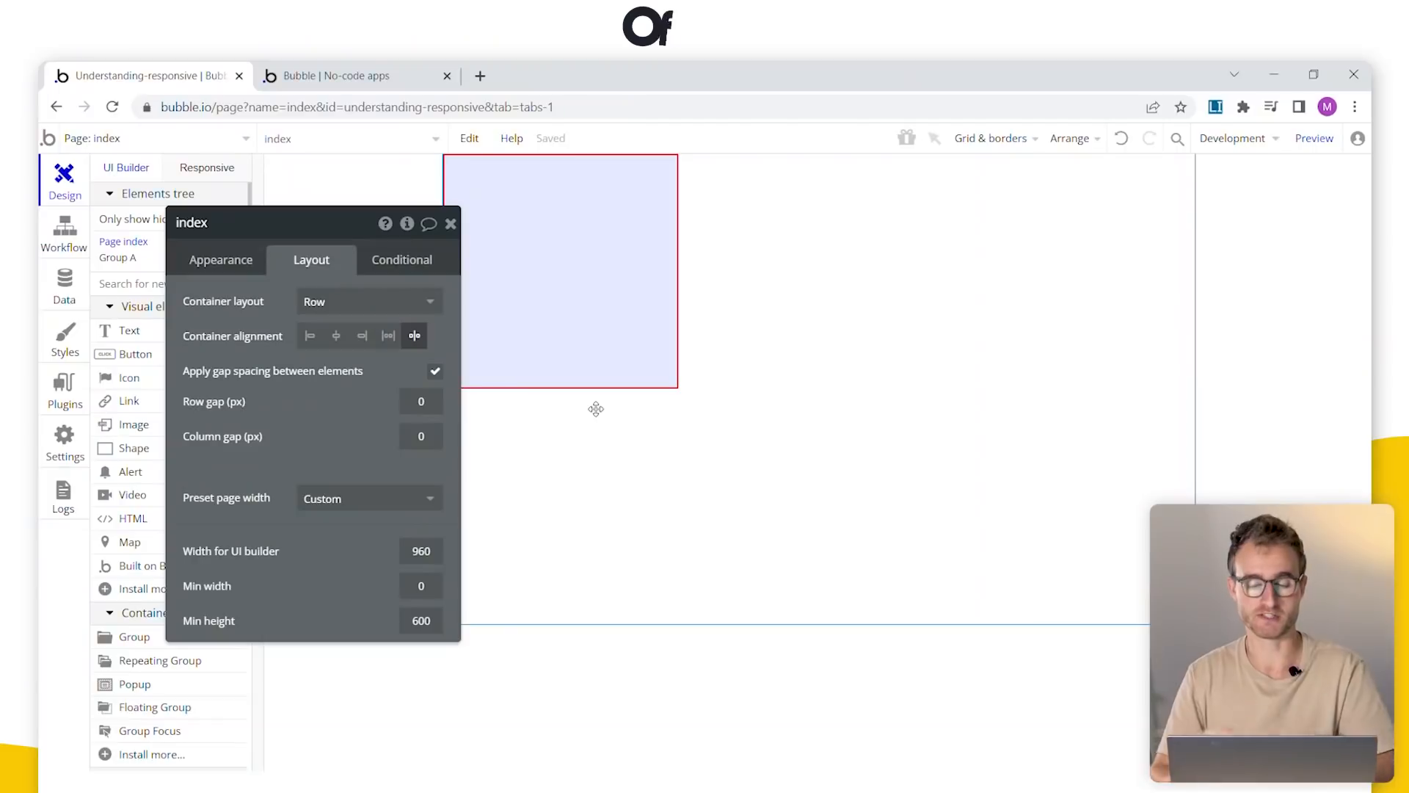
- Paste a copy of Group A onto the index page and set the page's container alignment to left
{"action": "left_click", "coordinate": [629, 294]}
{"action": "left_click_drag", "start_coordinate": [328, 360], "coordinate": [233, 320]}
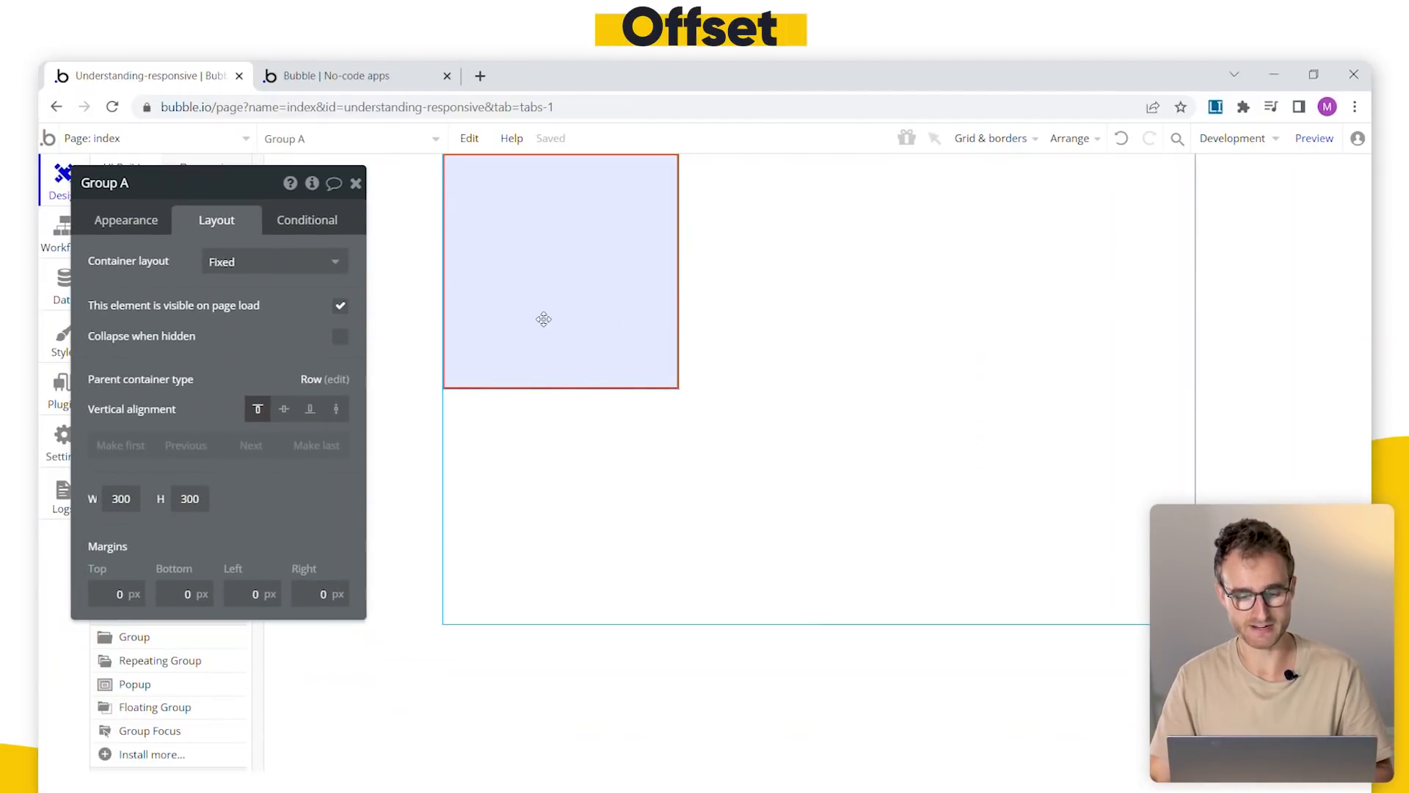
{"action": "key", "text": "ctrl+v"}
{"action": "left_click", "coordinate": [962, 306]}
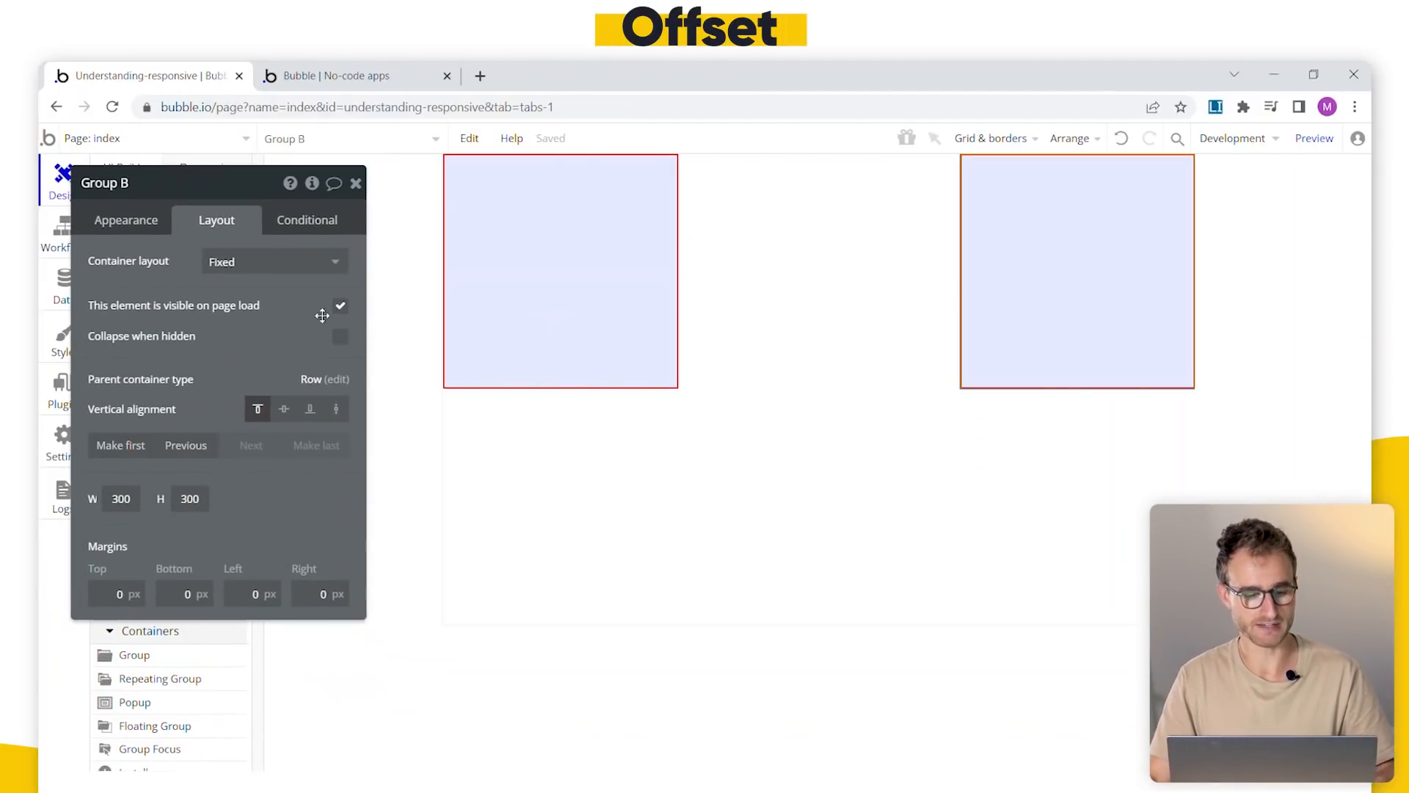
{"action": "left_click", "coordinate": [613, 428]}
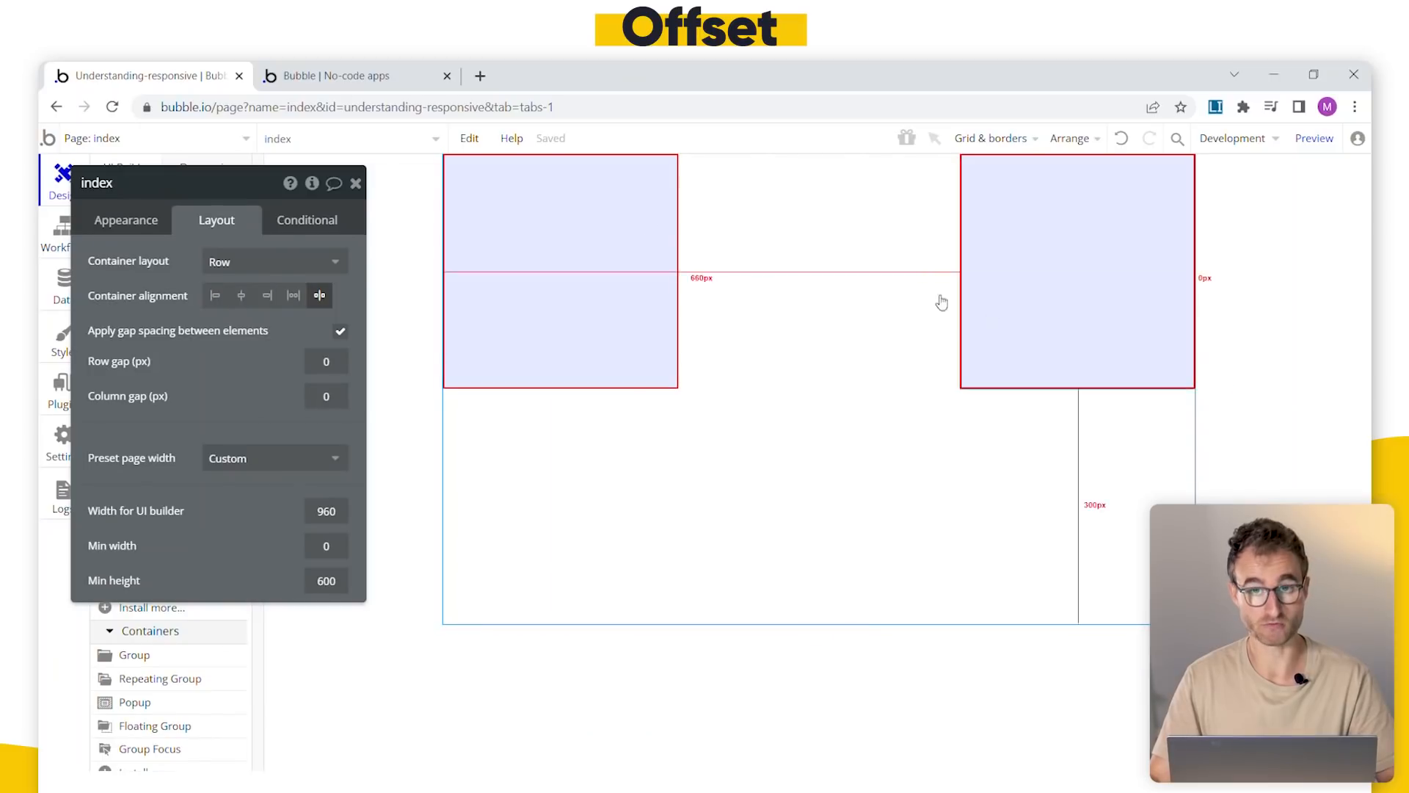
{"action": "left_click", "coordinate": [216, 297]}
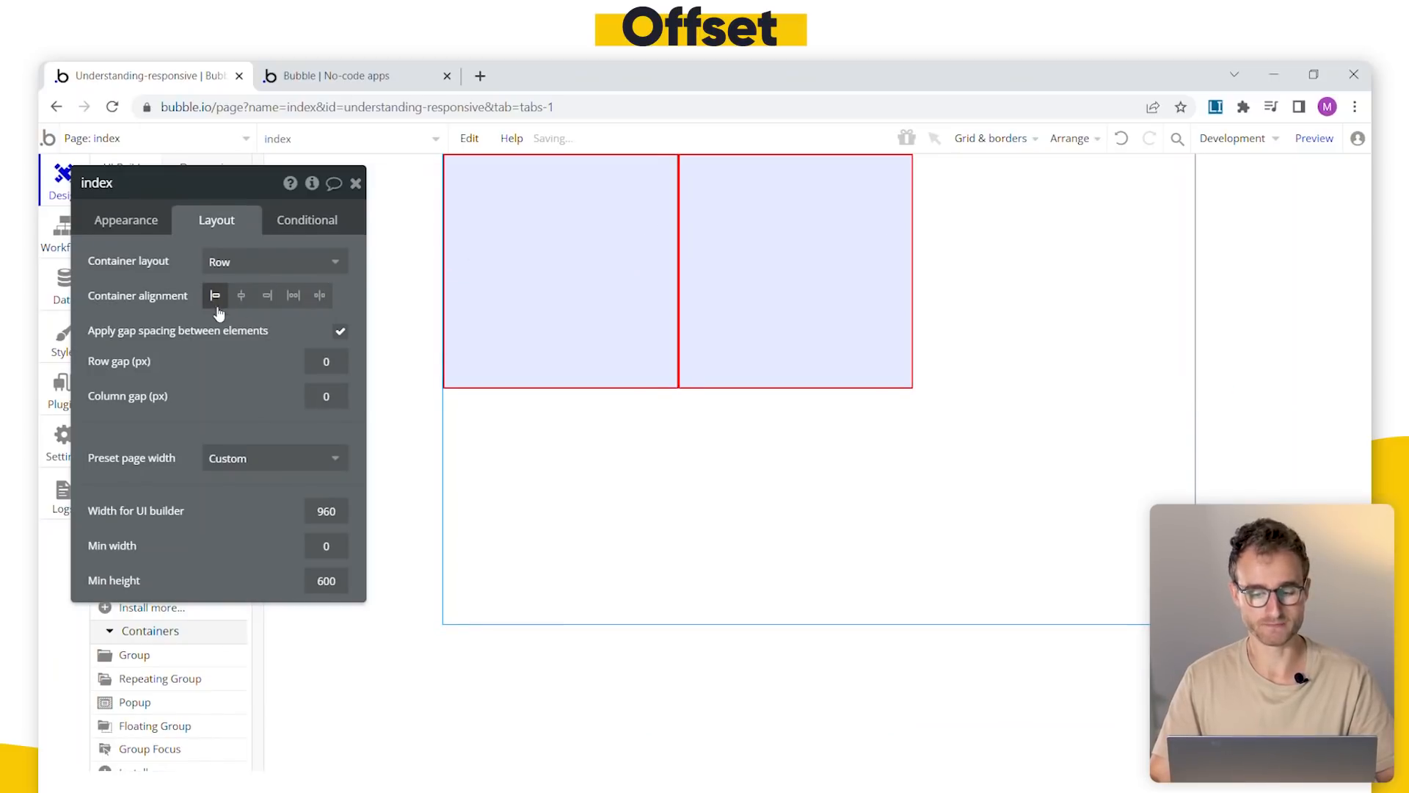
- Remove the preset style from Group B and change its flat background colour to red #FA0011
{"action": "left_click", "coordinate": [711, 221]}
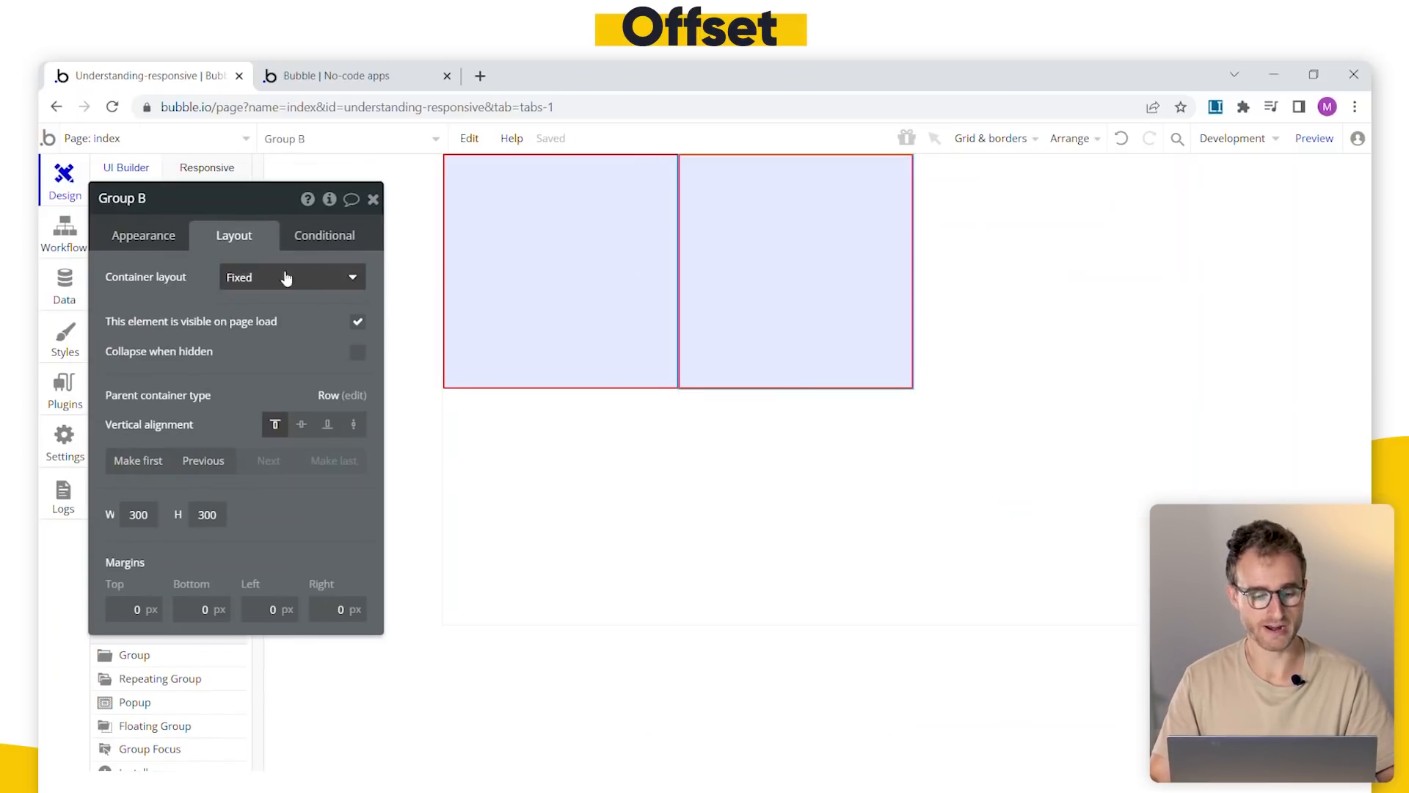
{"action": "left_click", "coordinate": [166, 235]}
{"action": "left_click", "coordinate": [191, 444]}
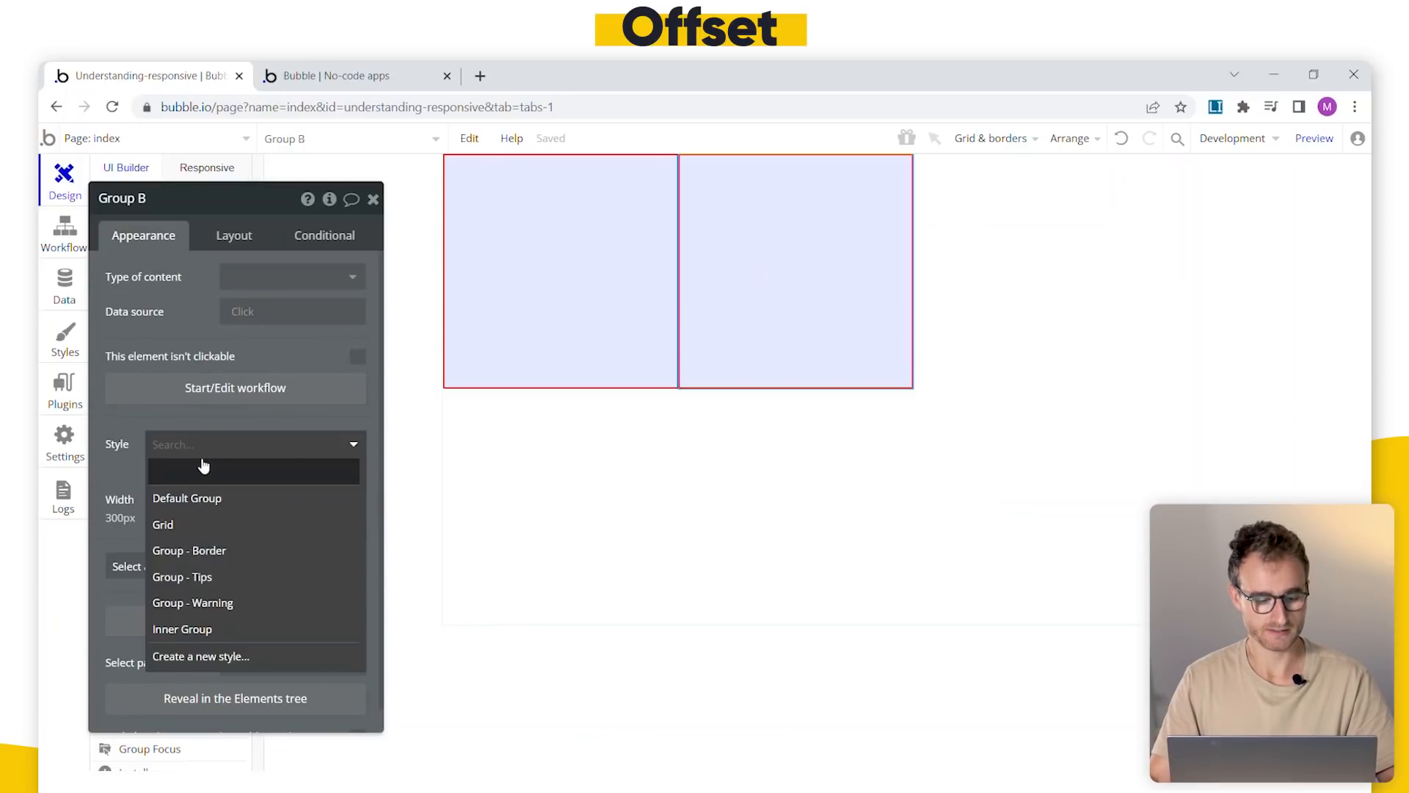
{"action": "left_click", "coordinate": [191, 469]}
{"action": "left_click", "coordinate": [271, 531]}
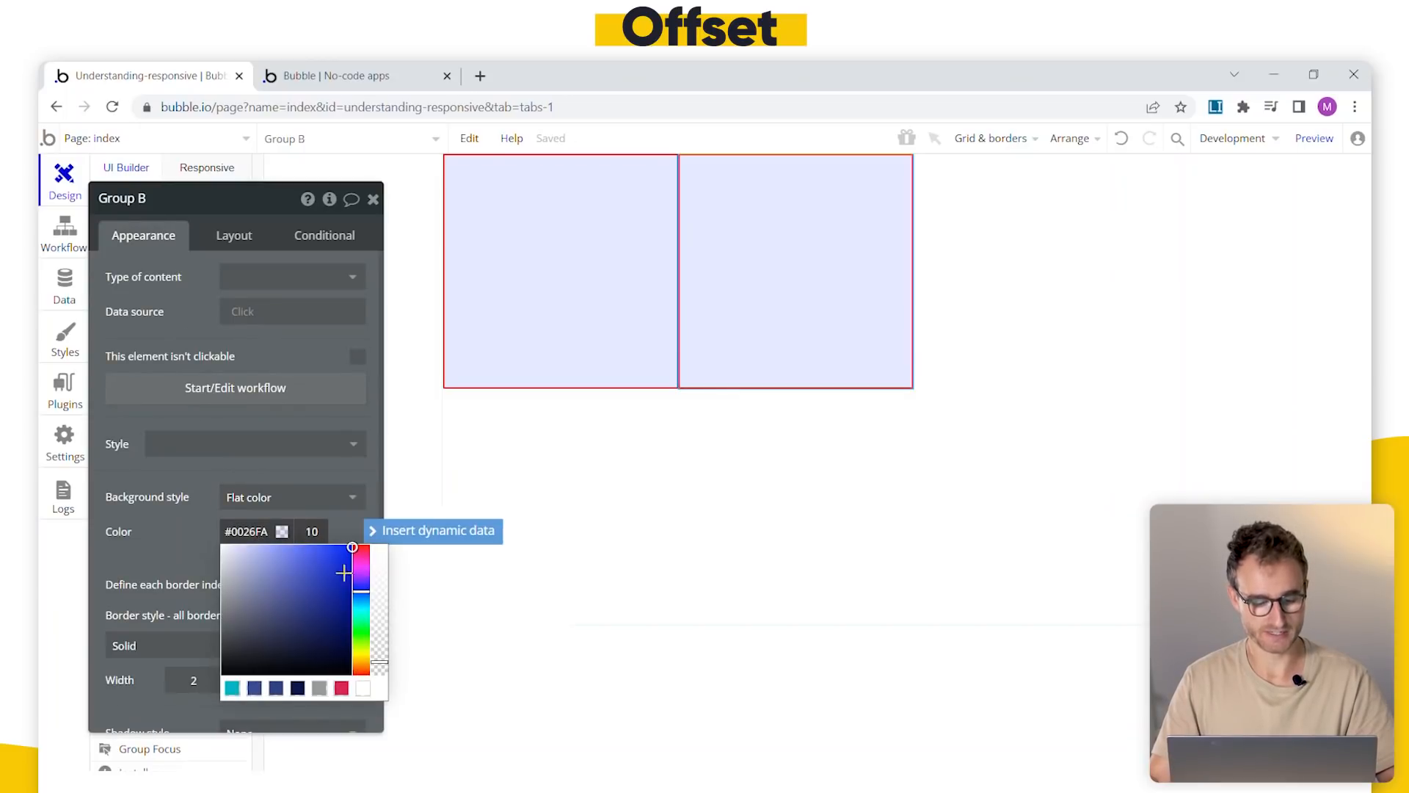
{"action": "left_click_drag", "start_coordinate": [360, 590], "coordinate": [353, 544]}
{"action": "left_click", "coordinate": [1019, 574]}
{"action": "left_click", "coordinate": [811, 280]}
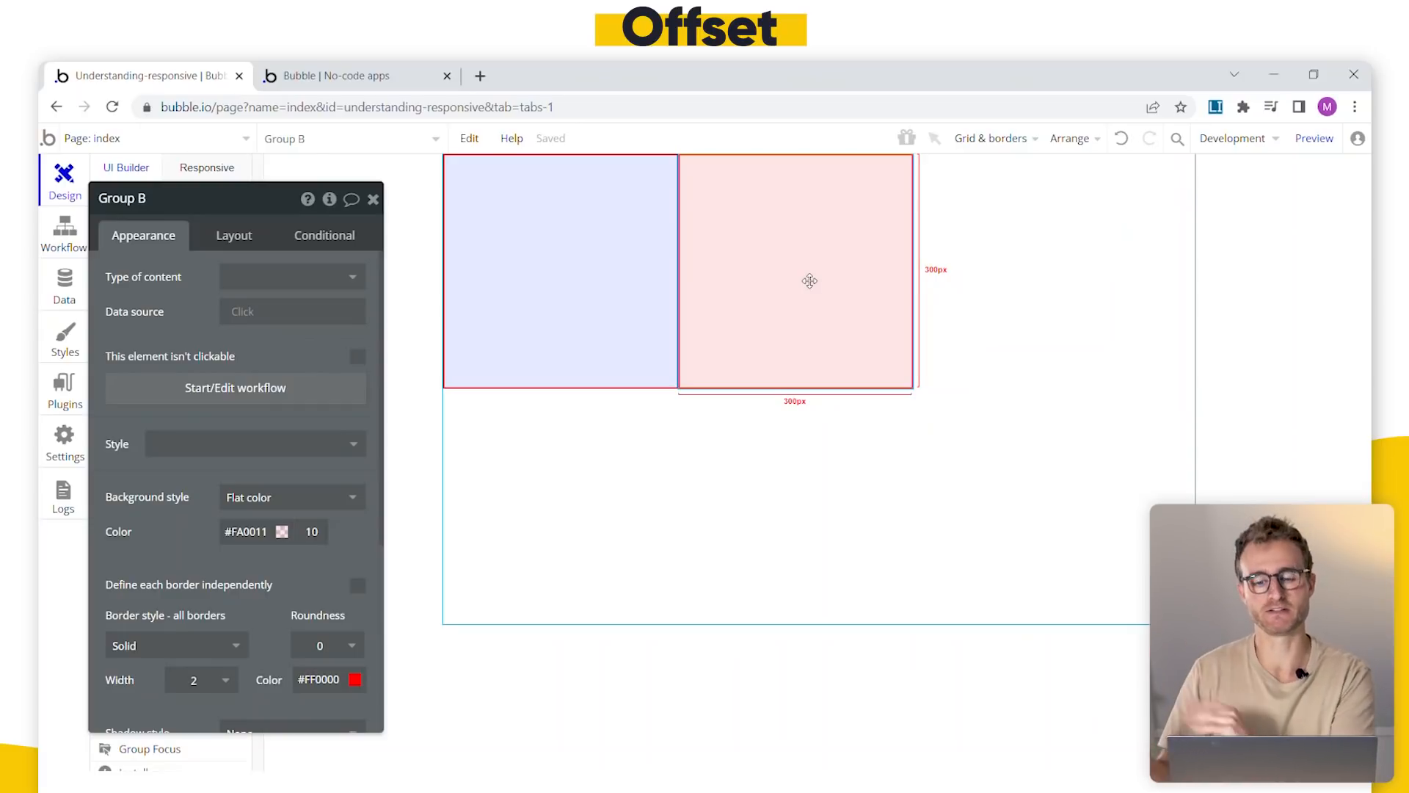
- Give Group A a right margin of 40 px
{"action": "left_click", "coordinate": [516, 298]}
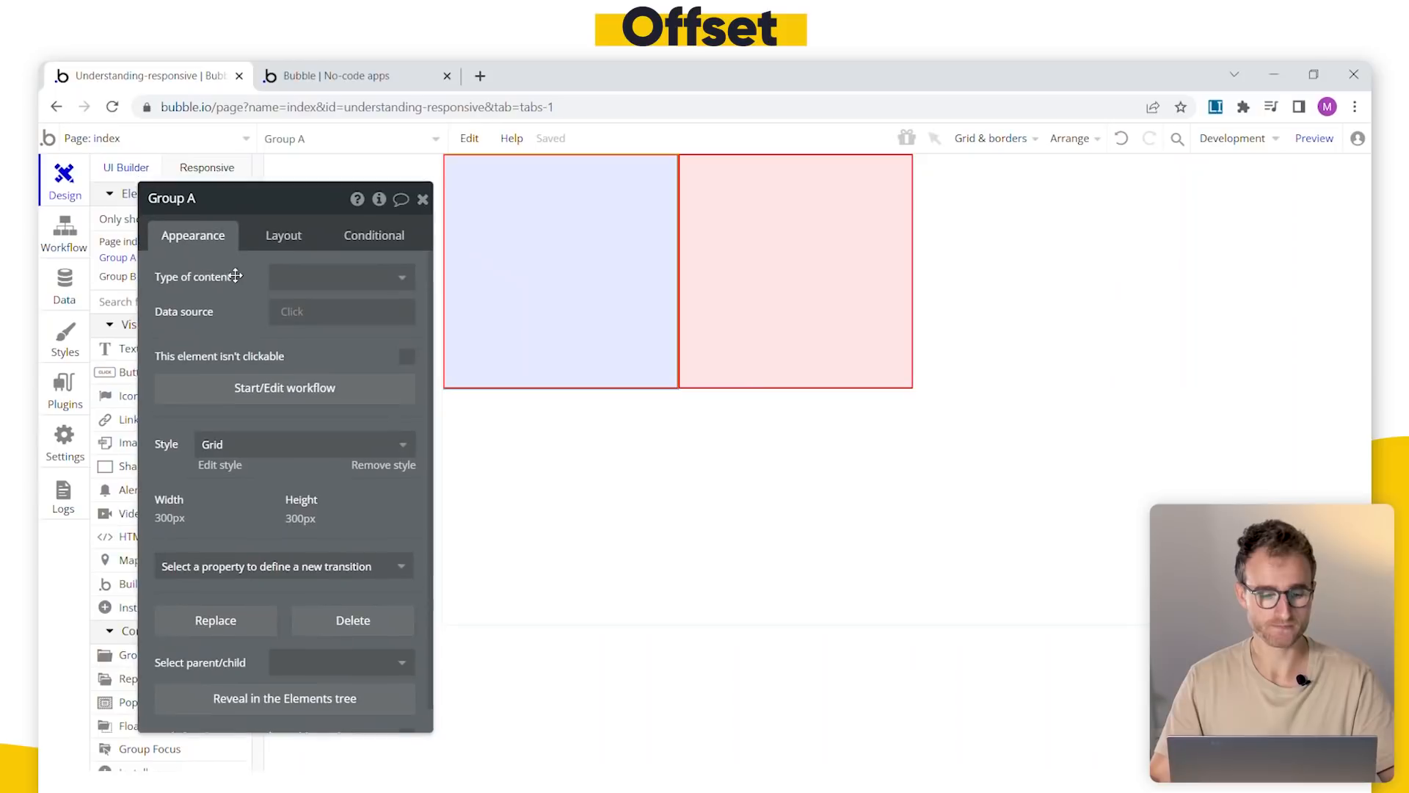
{"action": "left_click", "coordinate": [269, 225]}
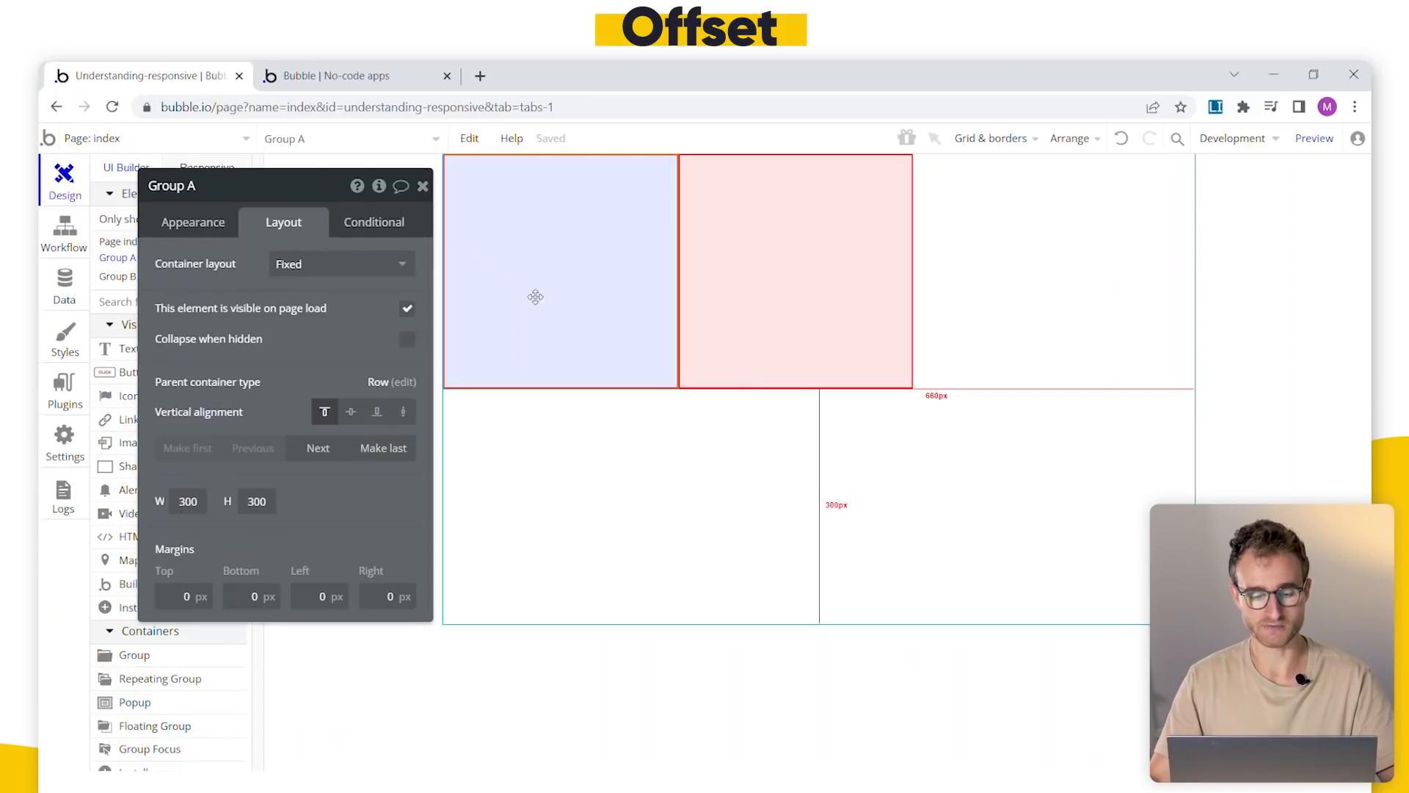
{"action": "left_click_drag", "start_coordinate": [337, 543], "coordinate": [338, 504]}
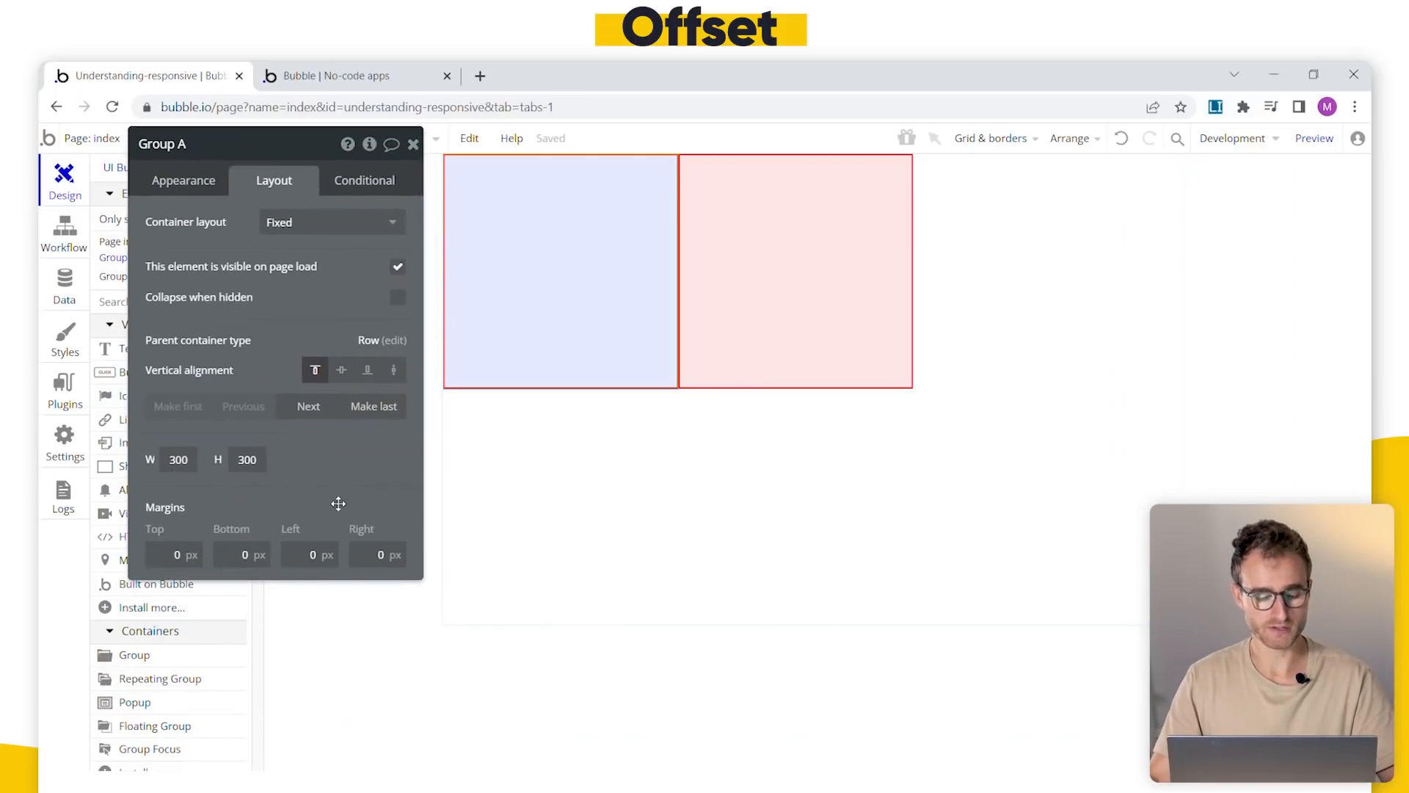
{"action": "left_click", "coordinate": [373, 554]}
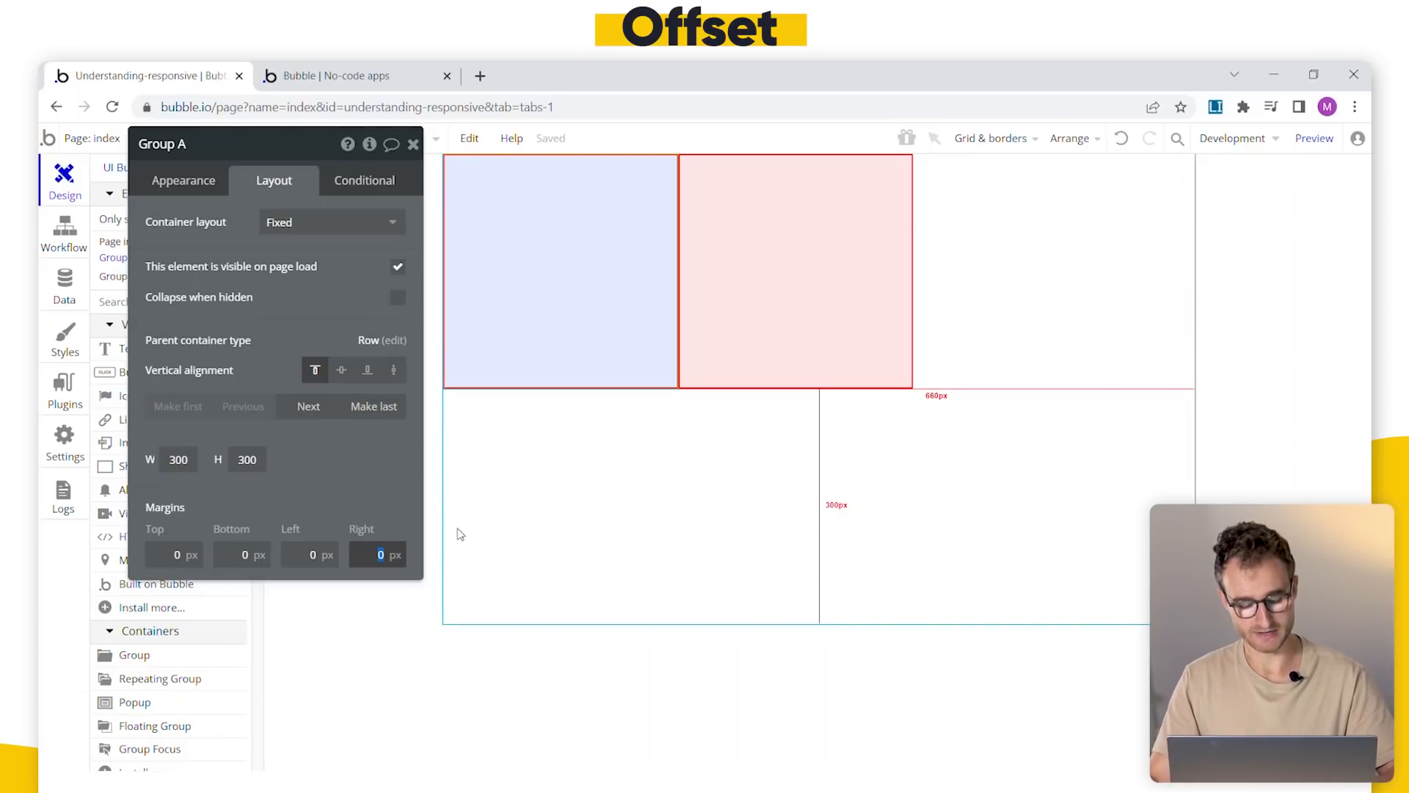
{"action": "type", "text": "40"}
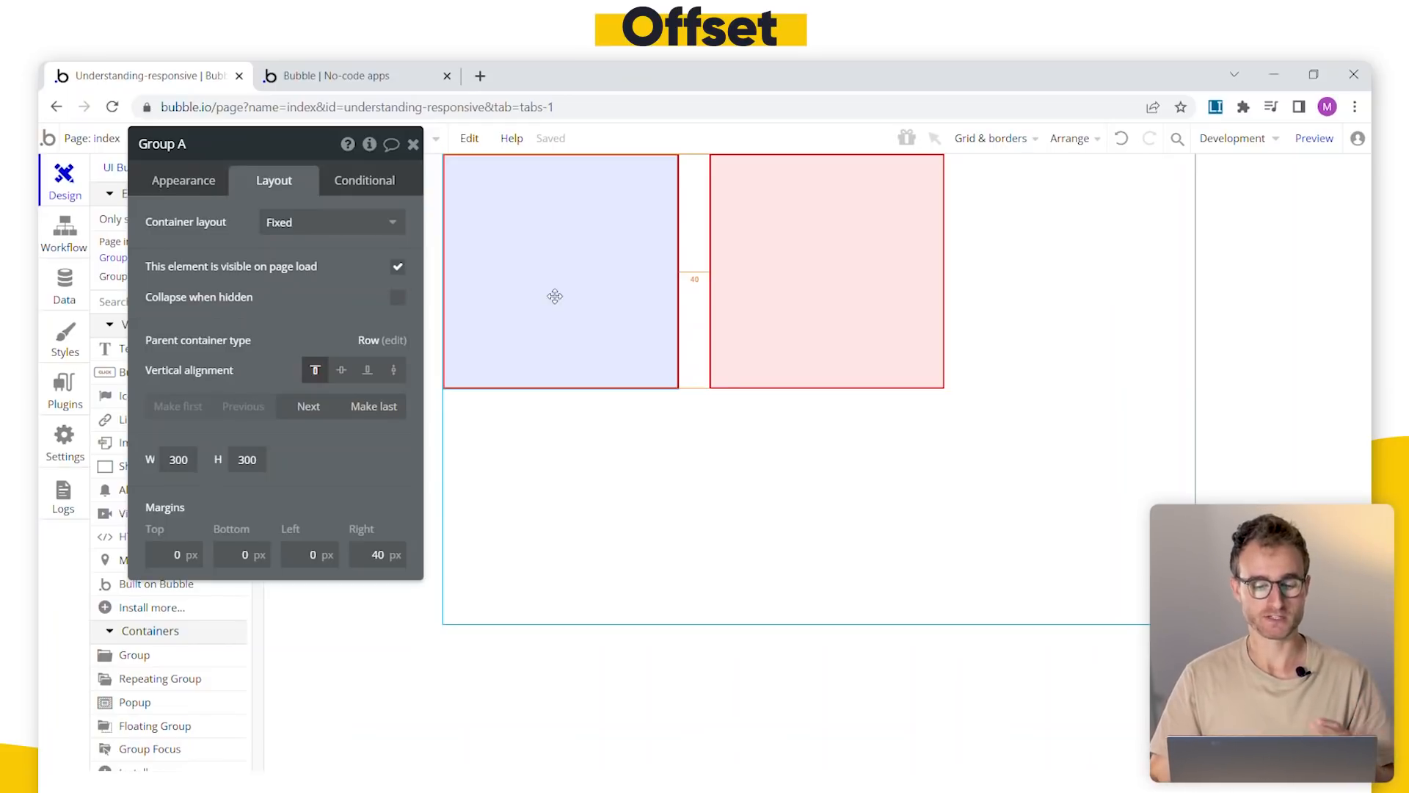
- Move Group A's property editor clear of the groups and set its left margin to 100 px
{"action": "left_click_drag", "start_coordinate": [220, 144], "coordinate": [1116, 175]}
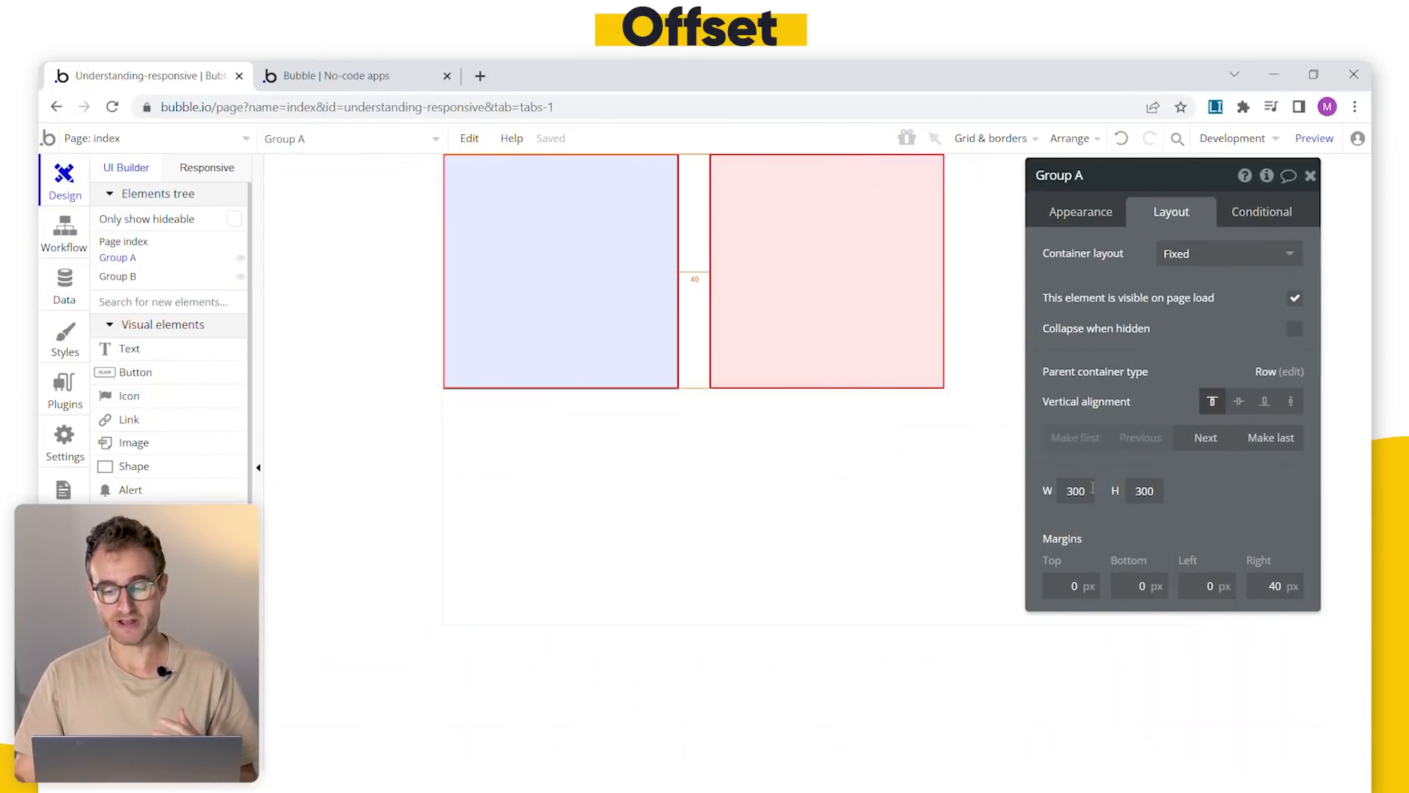
{"action": "double_click", "coordinate": [1184, 540]}
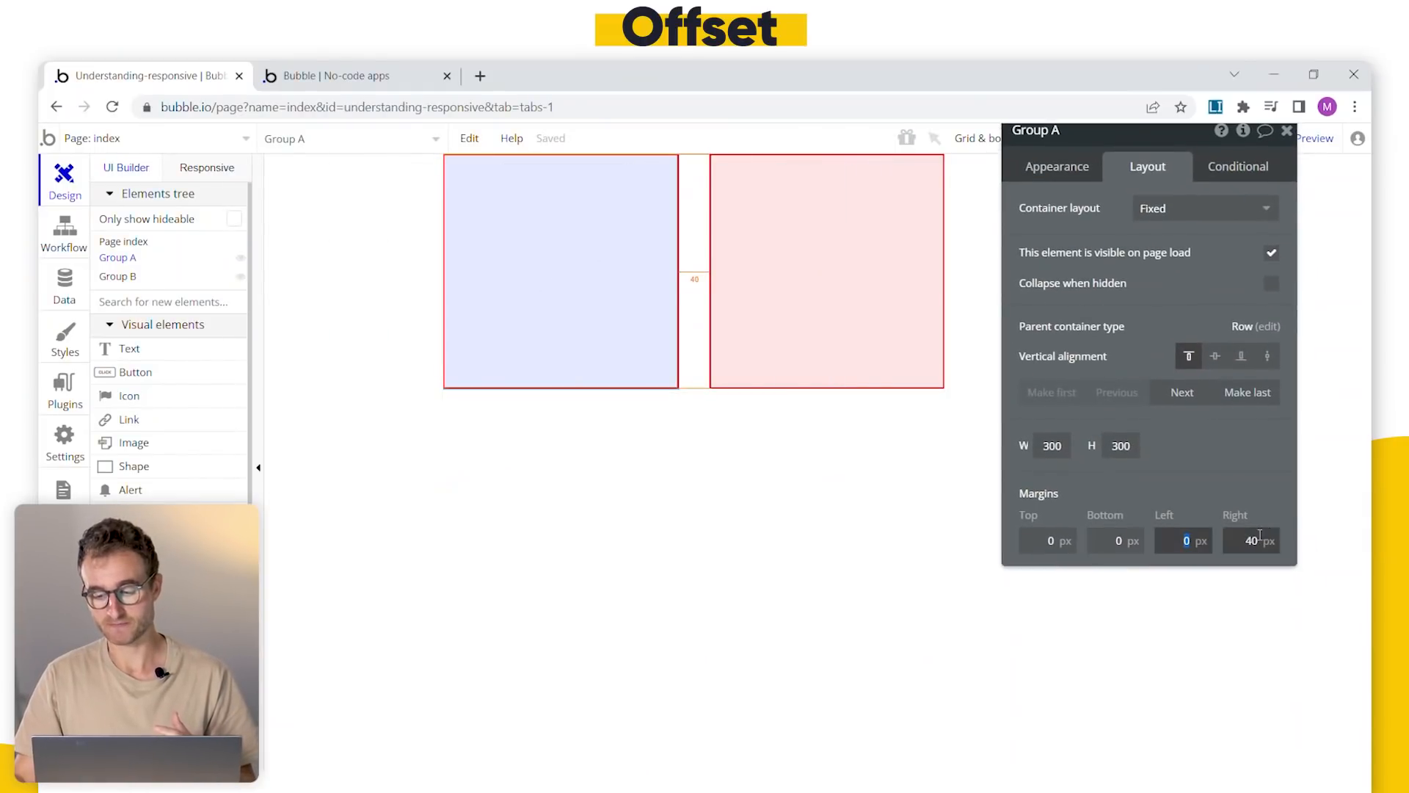
{"action": "type", "text": "100"}
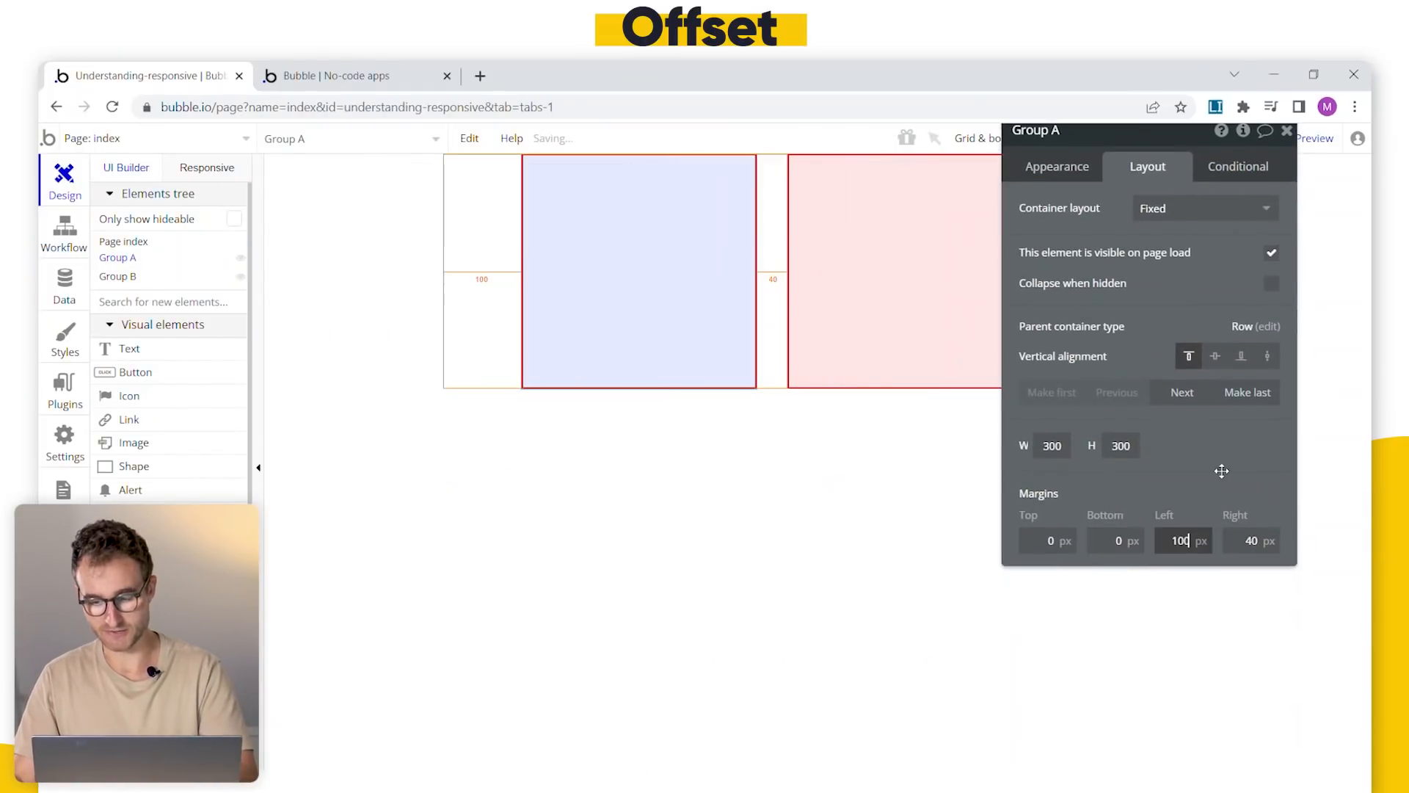
{"action": "left_click", "coordinate": [606, 310]}
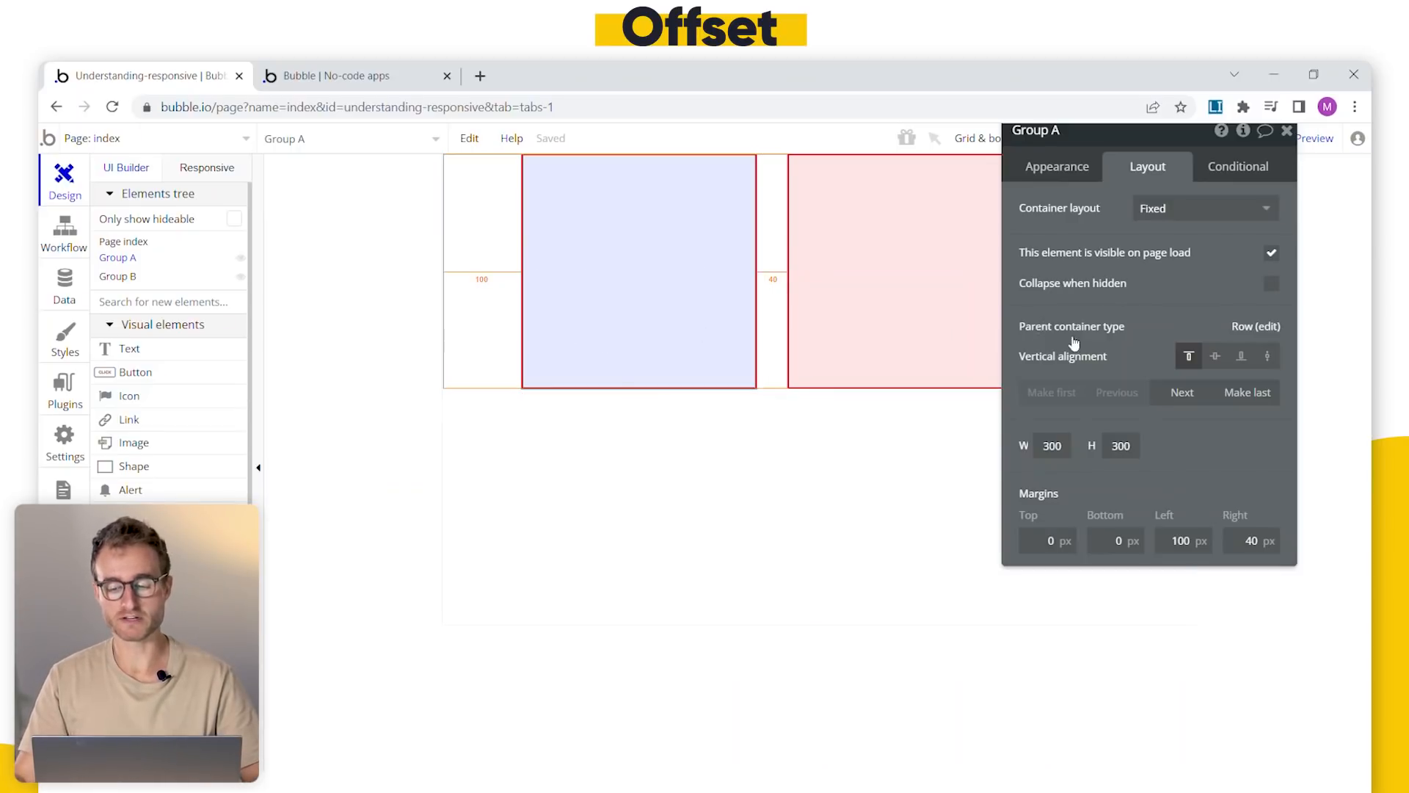
- Reposition Group A's property editor and set the group's top margin to 100 px
{"action": "left_click_drag", "start_coordinate": [1074, 345], "coordinate": [1248, 436]}
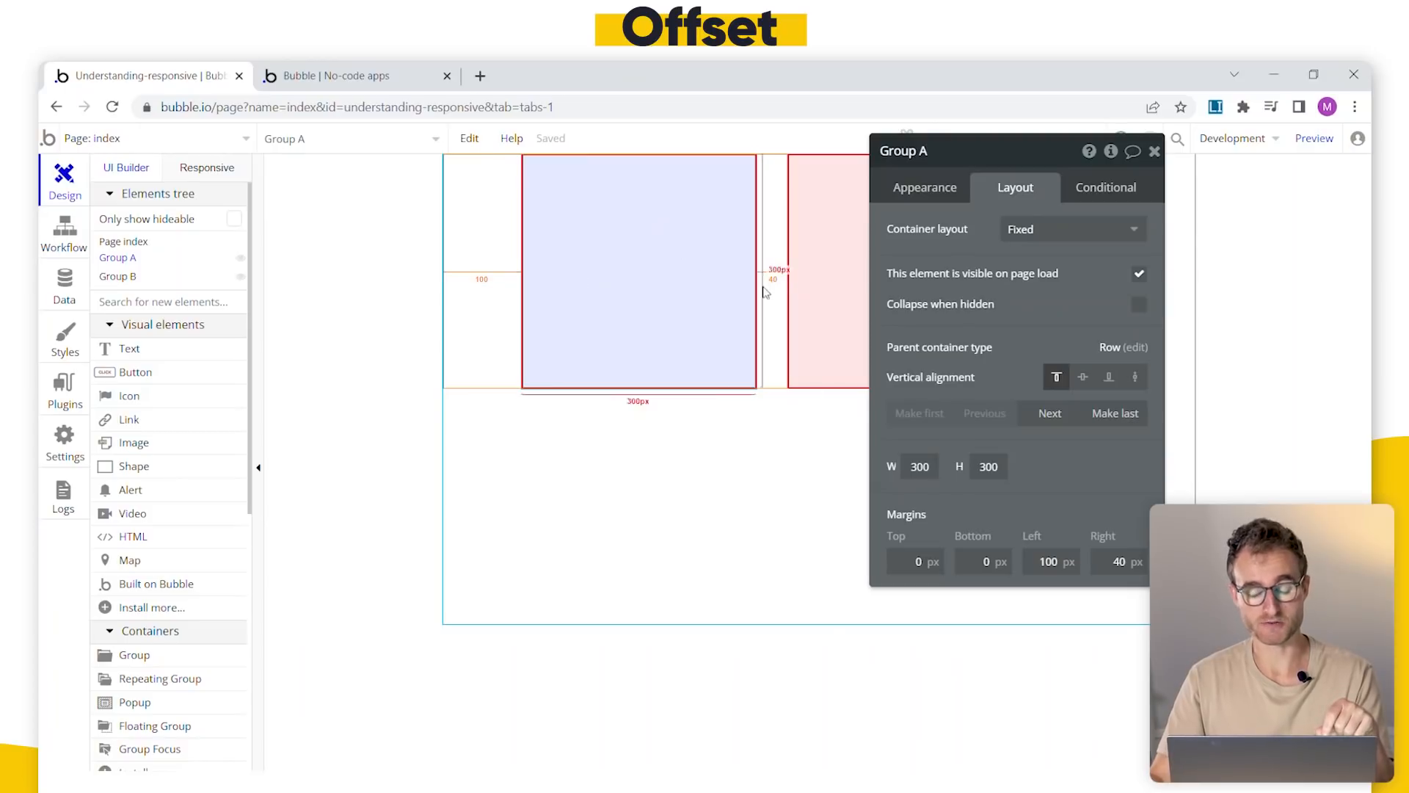
{"action": "left_click", "coordinate": [933, 561]}
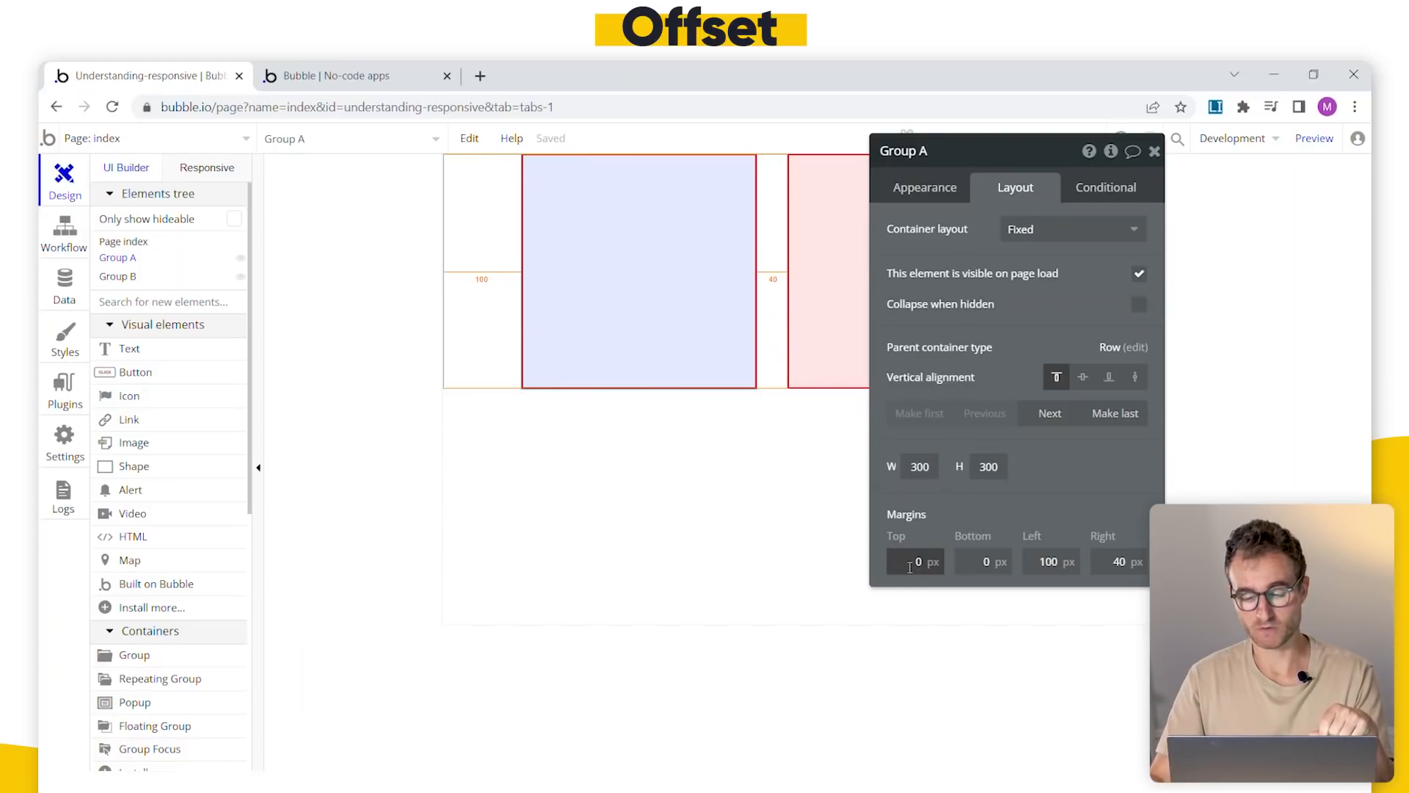
{"action": "type", "text": "100"}
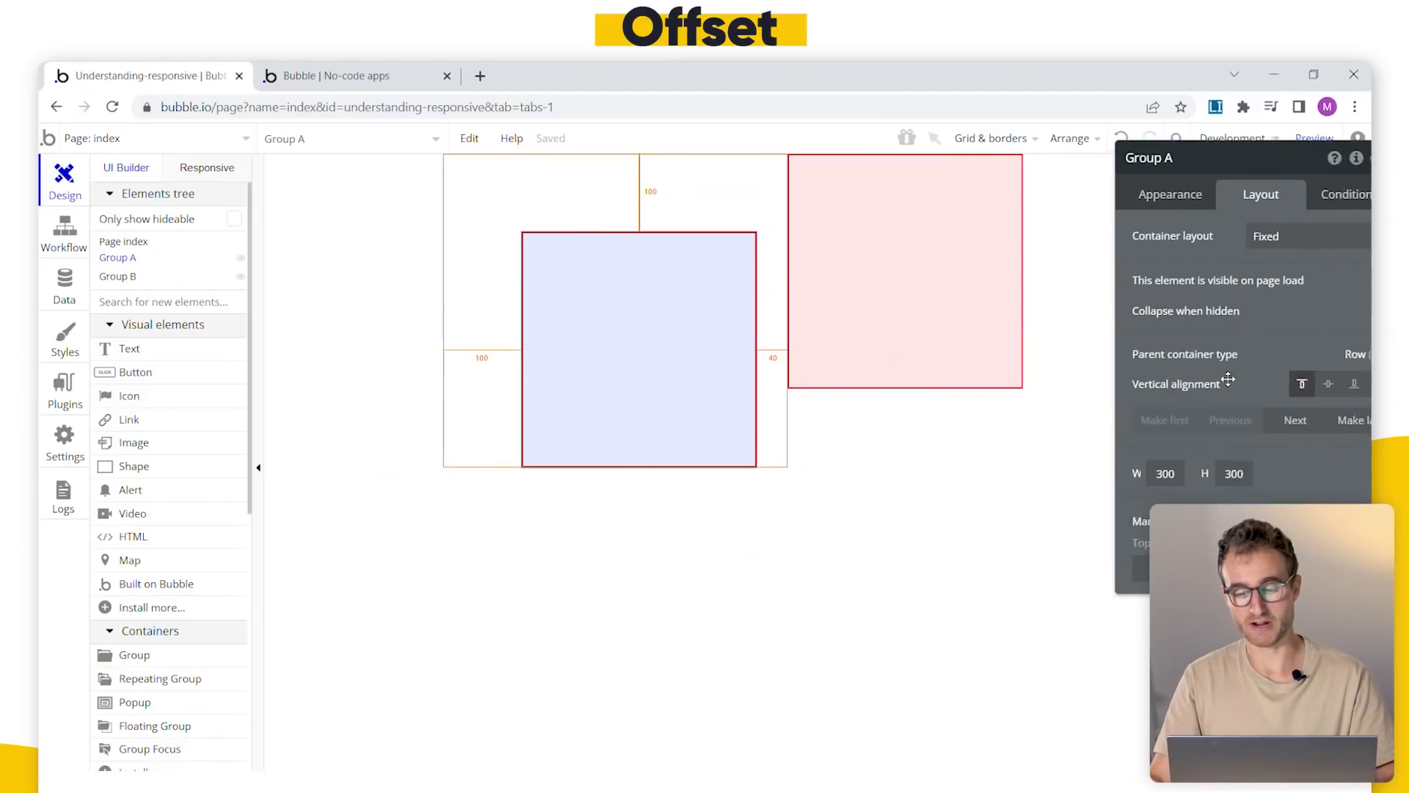
- Check the index page's layout settings and delete the red Group B
{"action": "left_click", "coordinate": [874, 283]}
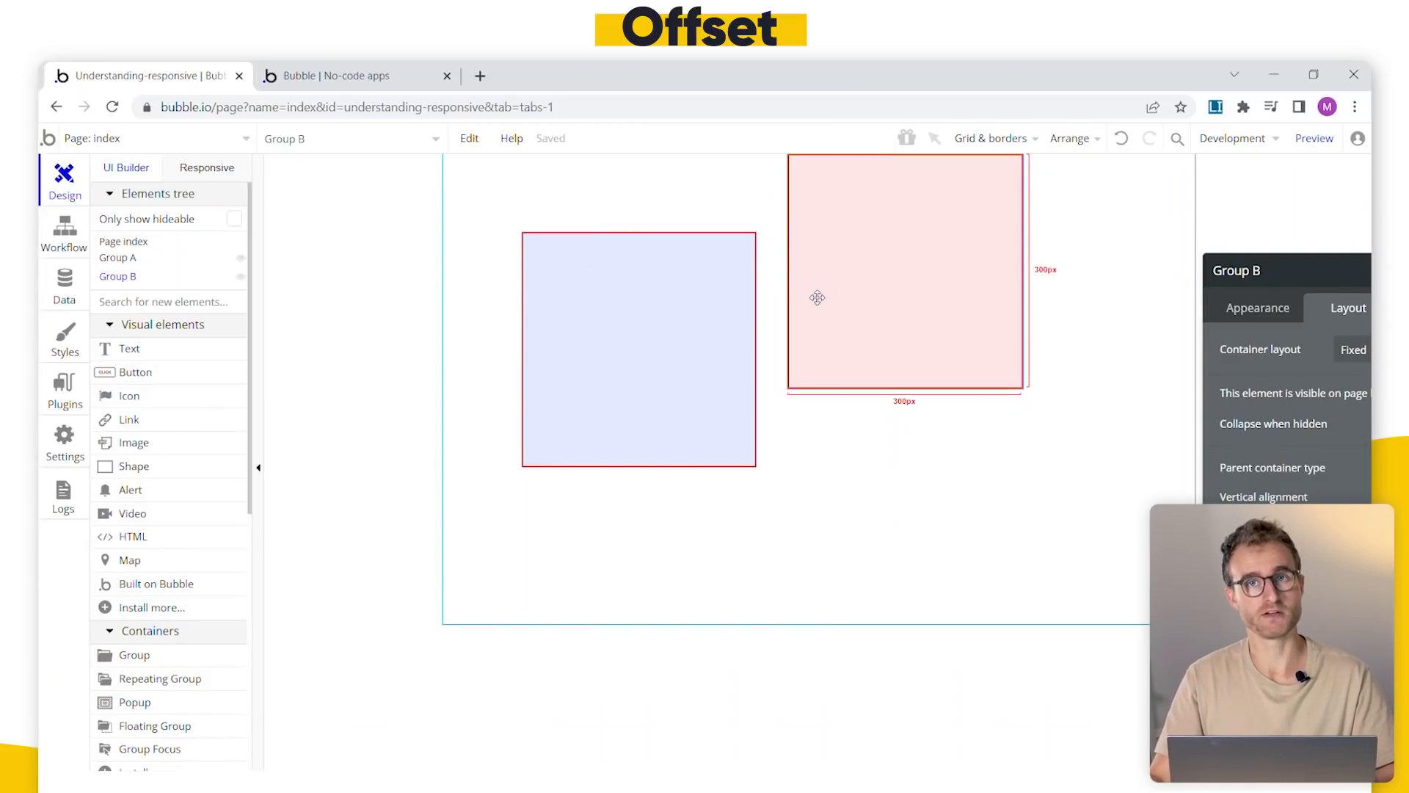
{"action": "left_click", "coordinate": [1105, 431]}
{"action": "left_click_drag", "start_coordinate": [1243, 465], "coordinate": [463, 375]}
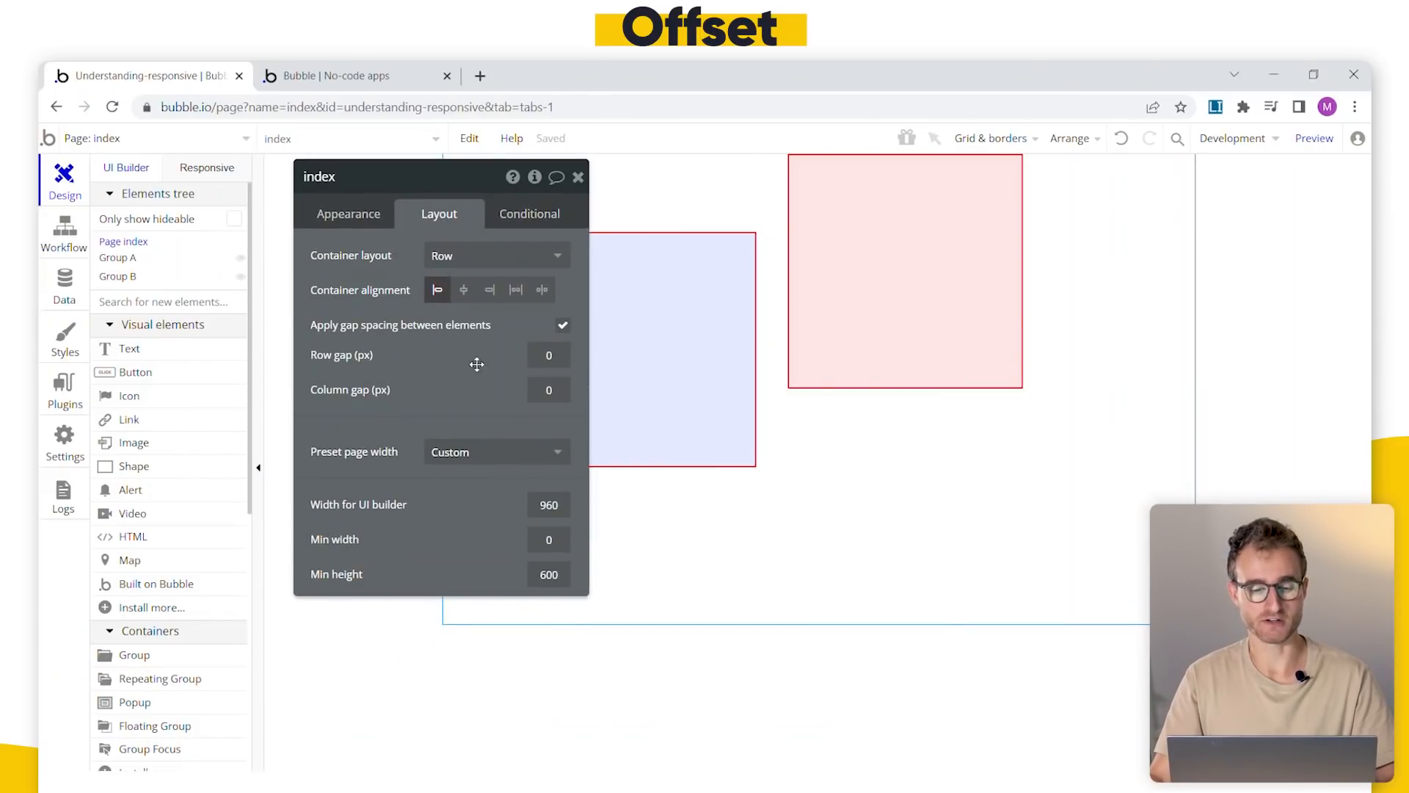
{"action": "left_click_drag", "start_coordinate": [421, 372], "coordinate": [1142, 466]}
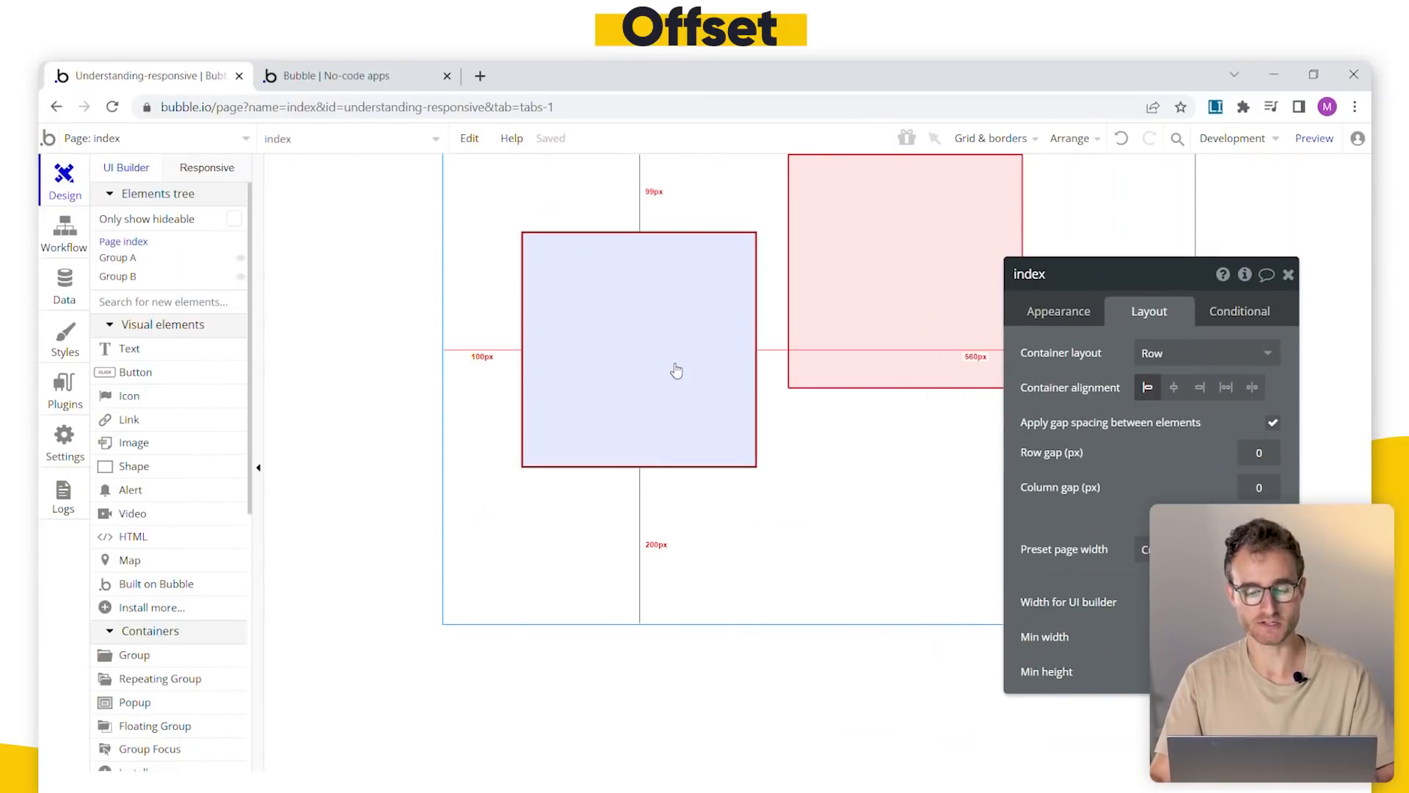
{"action": "left_click", "coordinate": [908, 293]}
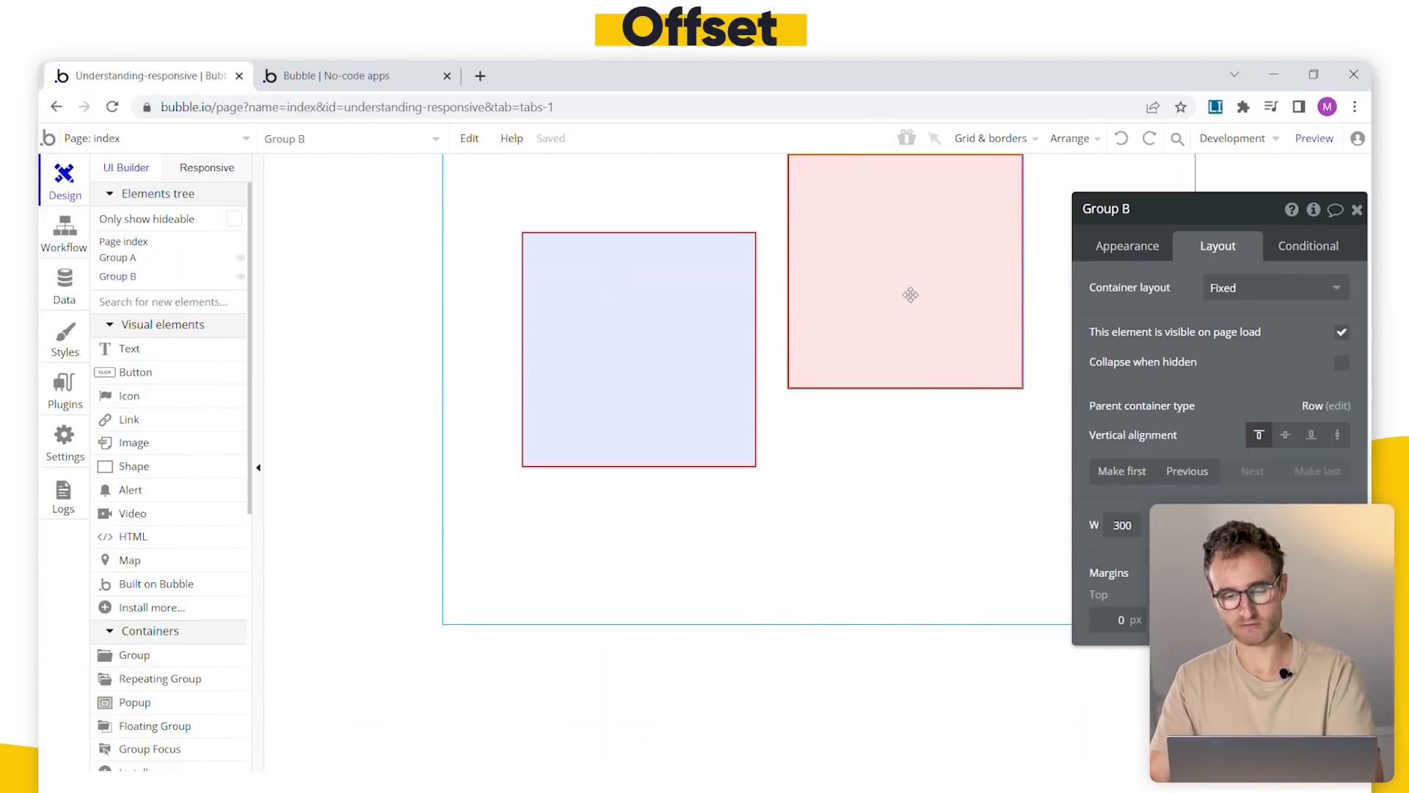
{"action": "key", "text": "Delete"}
- Draw a text element about 268 by 81 px near the upper edge inside Group A
{"action": "left_click", "coordinate": [633, 364]}
{"action": "left_click", "coordinate": [139, 334]}
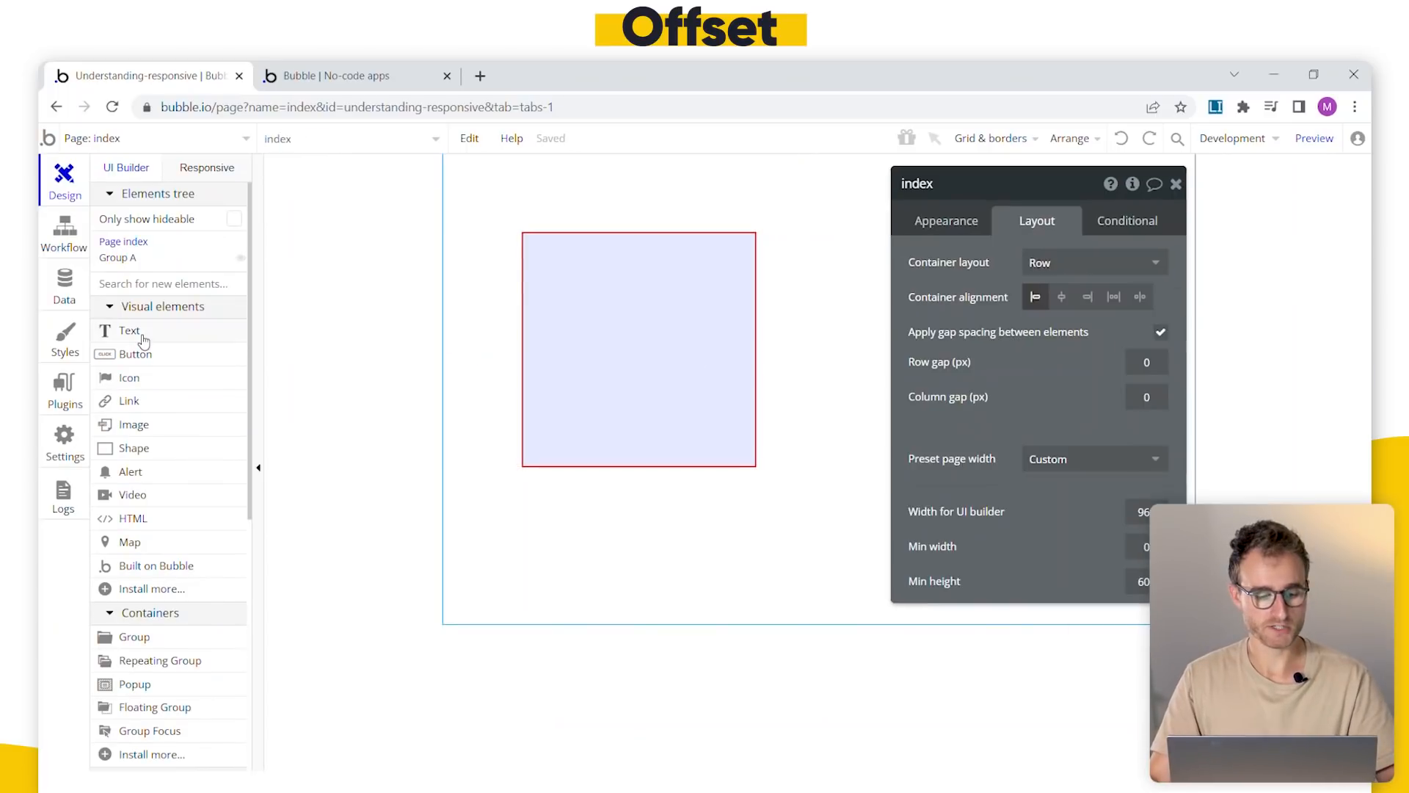
{"action": "left_click_drag", "start_coordinate": [531, 250], "coordinate": [744, 313]}
{"action": "left_click_drag", "start_coordinate": [651, 297], "coordinate": [652, 292]}
- Set Group A's container layout to Column and review its sizing, margin and padding settings
{"action": "left_click", "coordinate": [677, 387]}
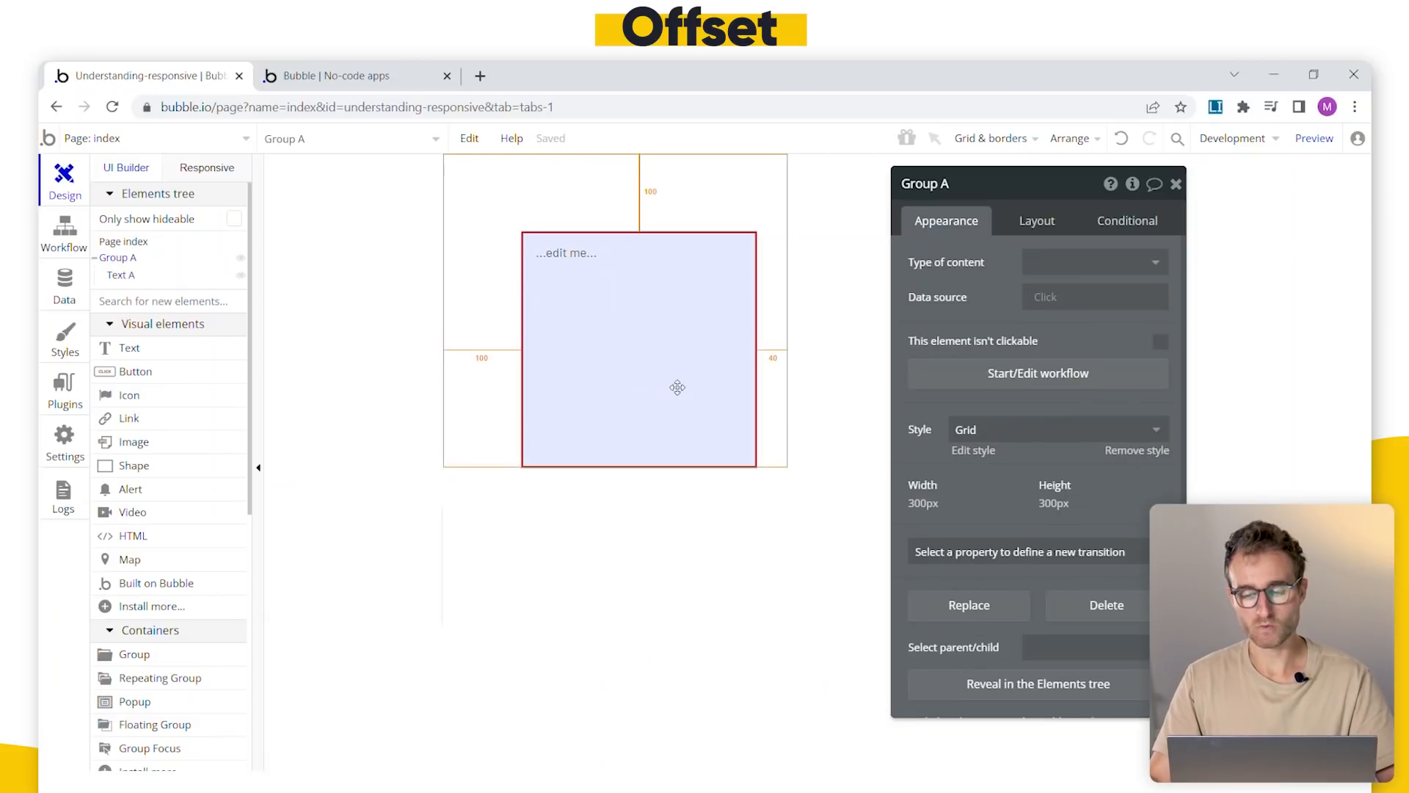
{"action": "left_click", "coordinate": [1037, 223]}
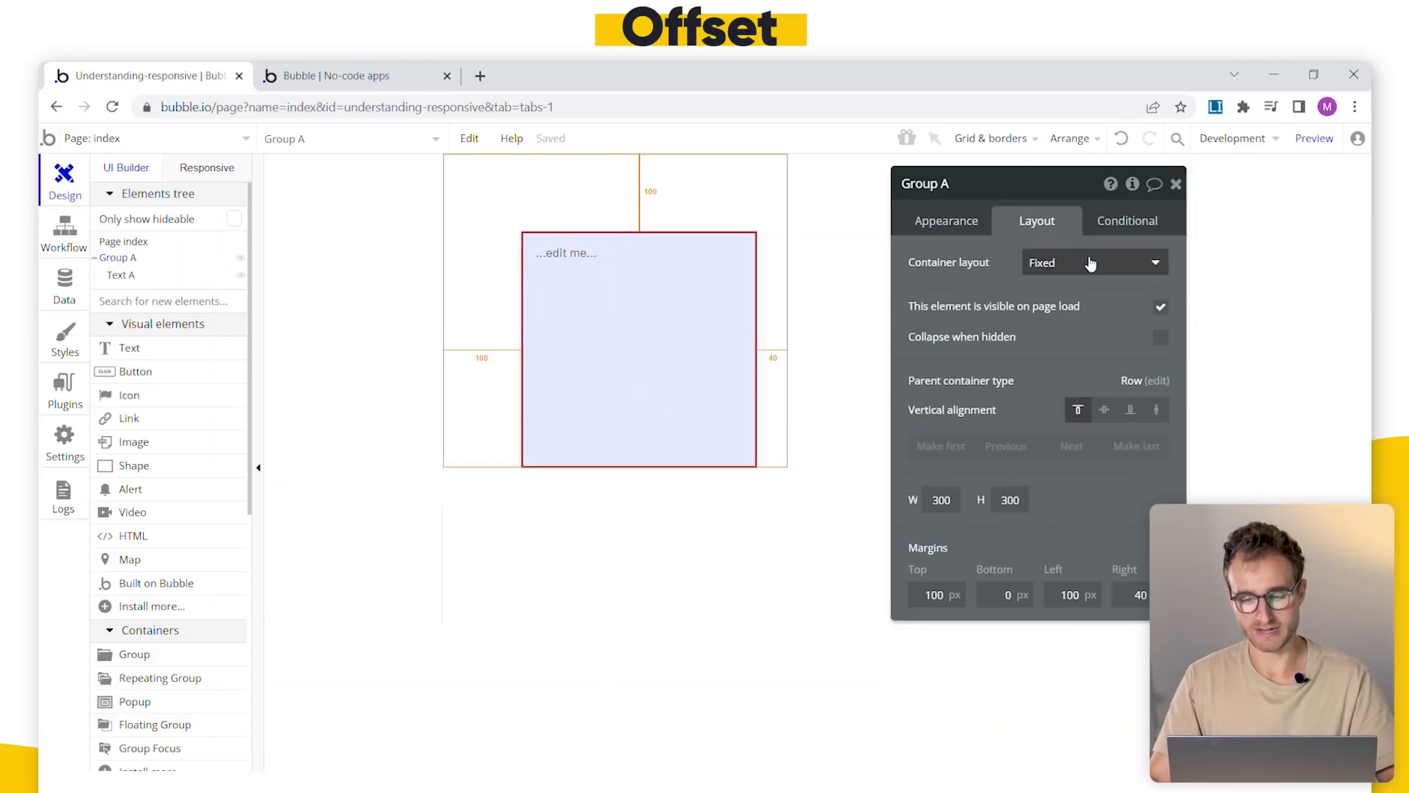
{"action": "left_click", "coordinate": [1090, 259]}
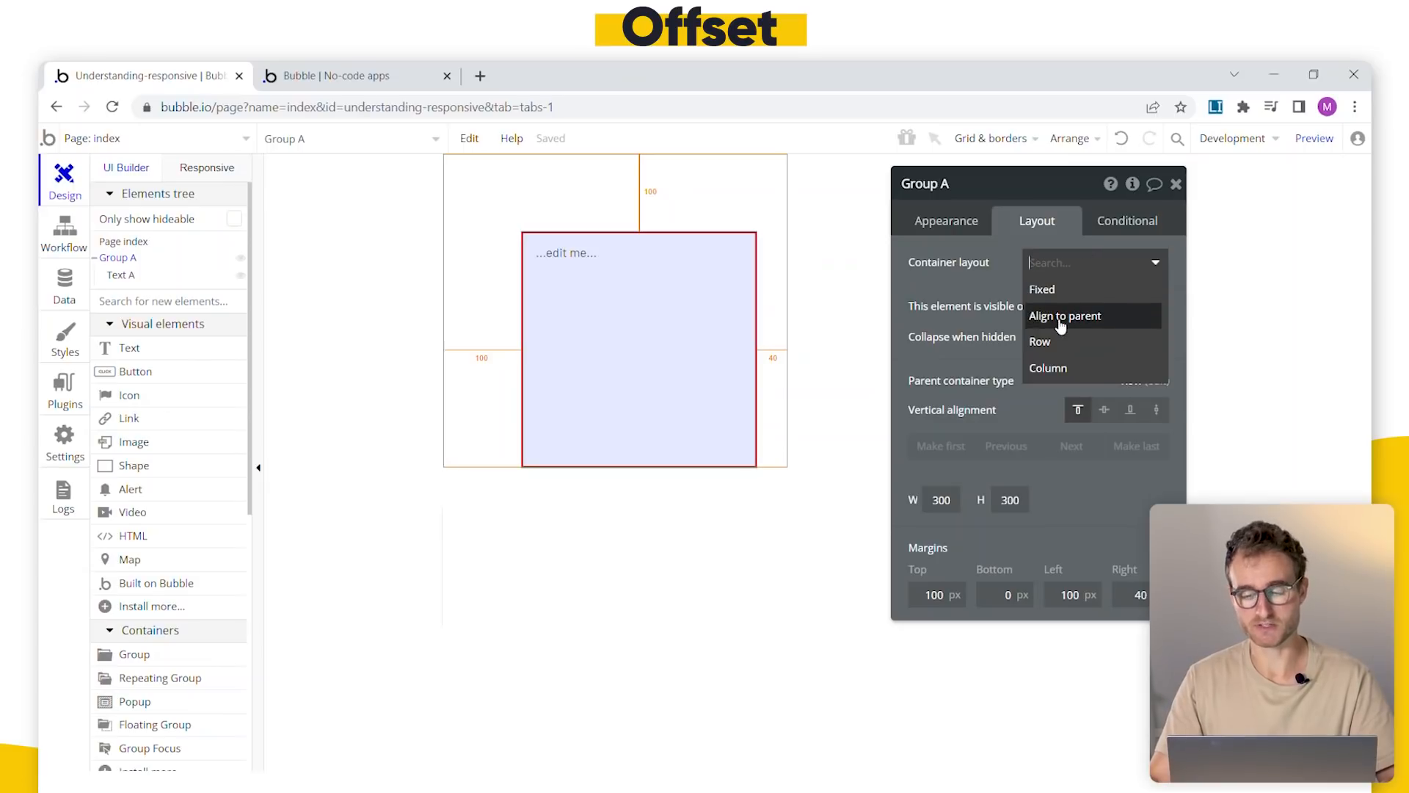
{"action": "left_click", "coordinate": [1086, 371]}
{"action": "scroll", "coordinate": [1025, 334], "scroll_direction": "down", "scroll_amount": 3}
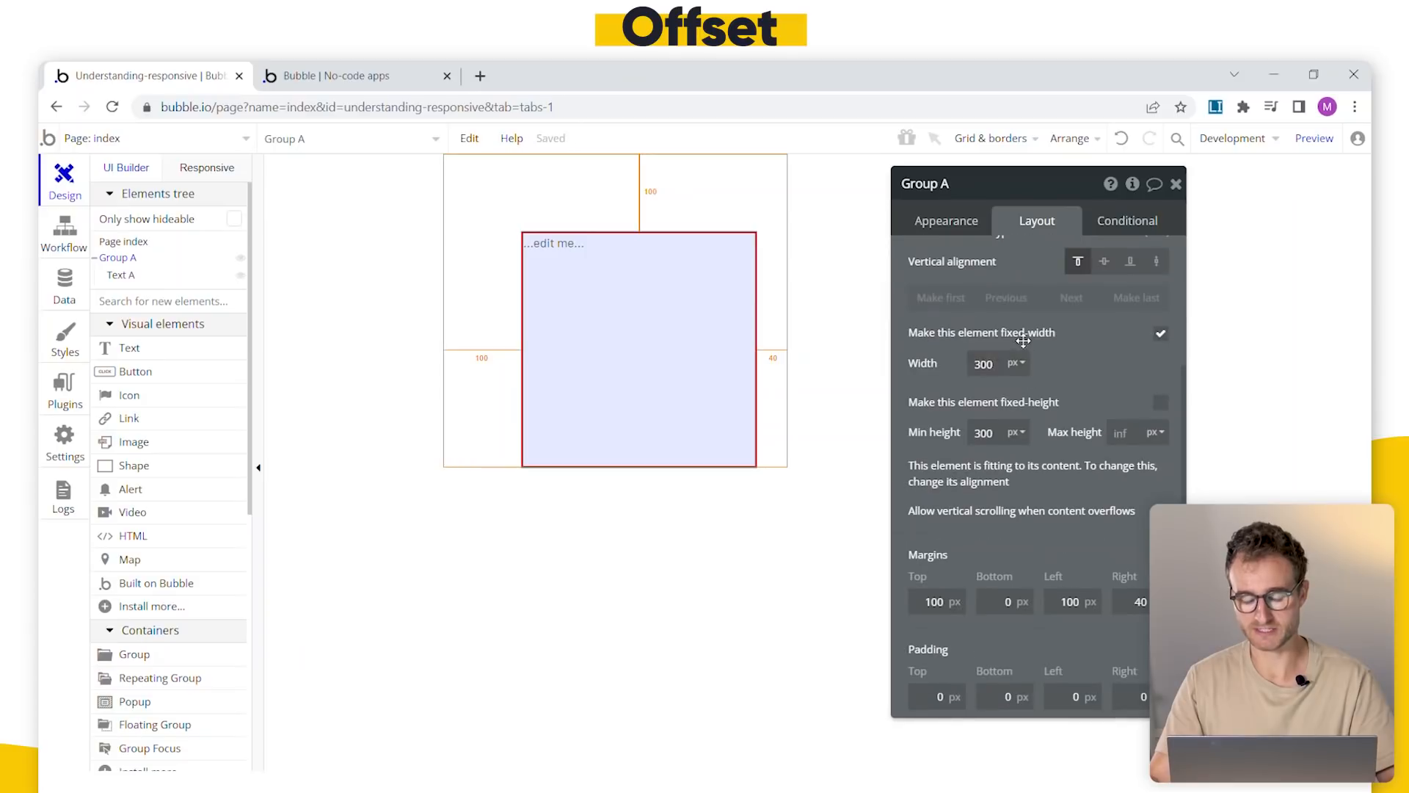
{"action": "left_click_drag", "start_coordinate": [989, 662], "coordinate": [988, 612]}
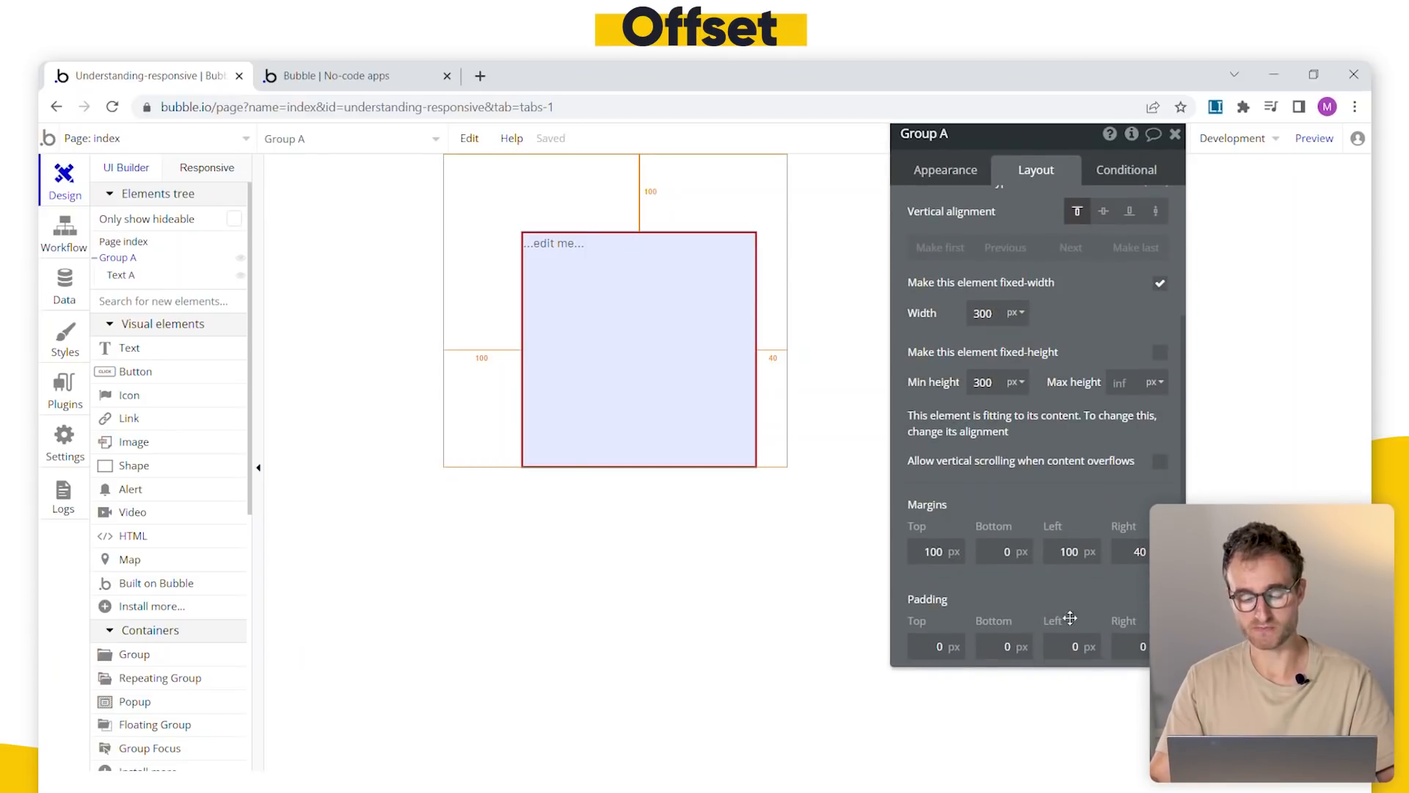
{"action": "scroll", "coordinate": [1117, 481], "scroll_direction": "up", "scroll_amount": 3}
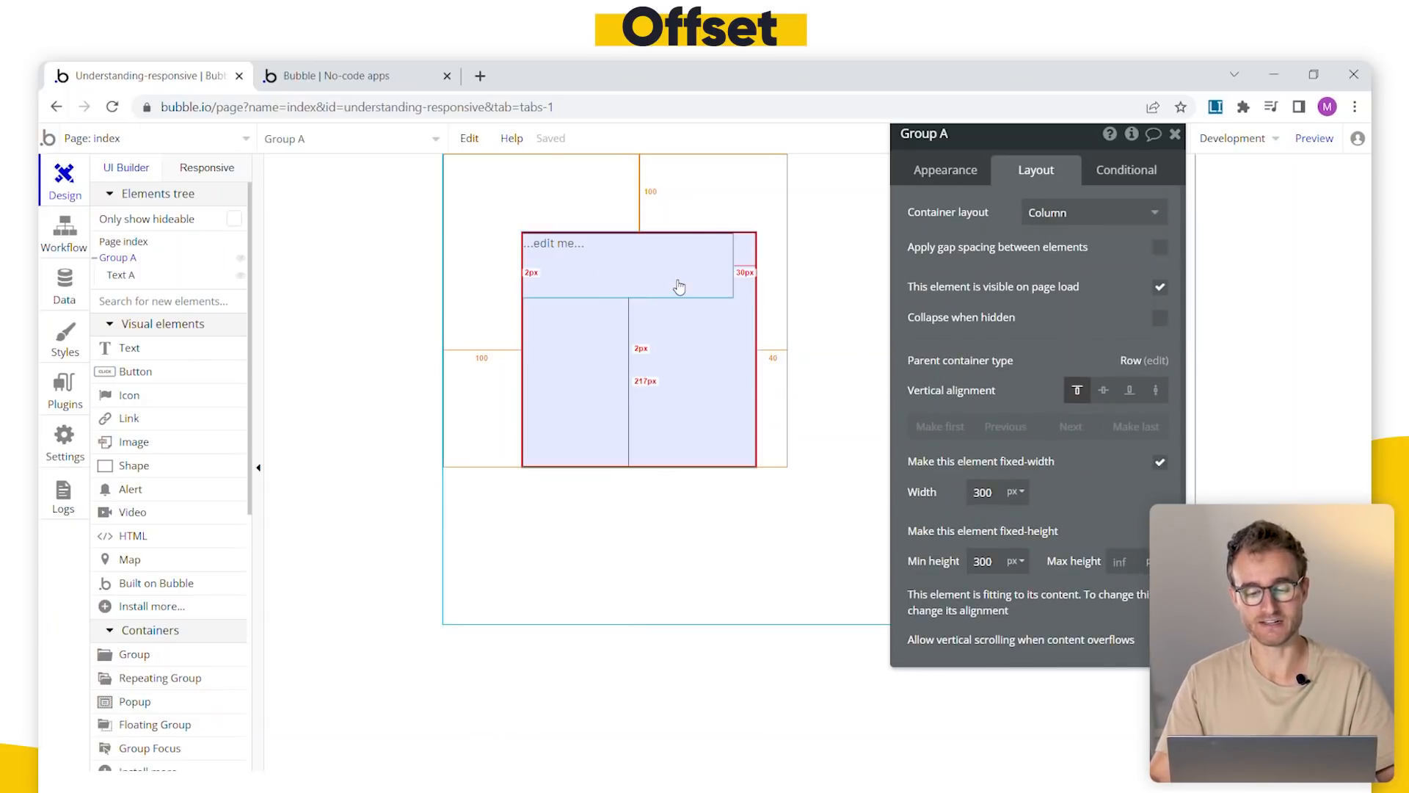
- Set the fixed width of the text element inside Group A to 100 px
{"action": "left_click", "coordinate": [672, 270]}
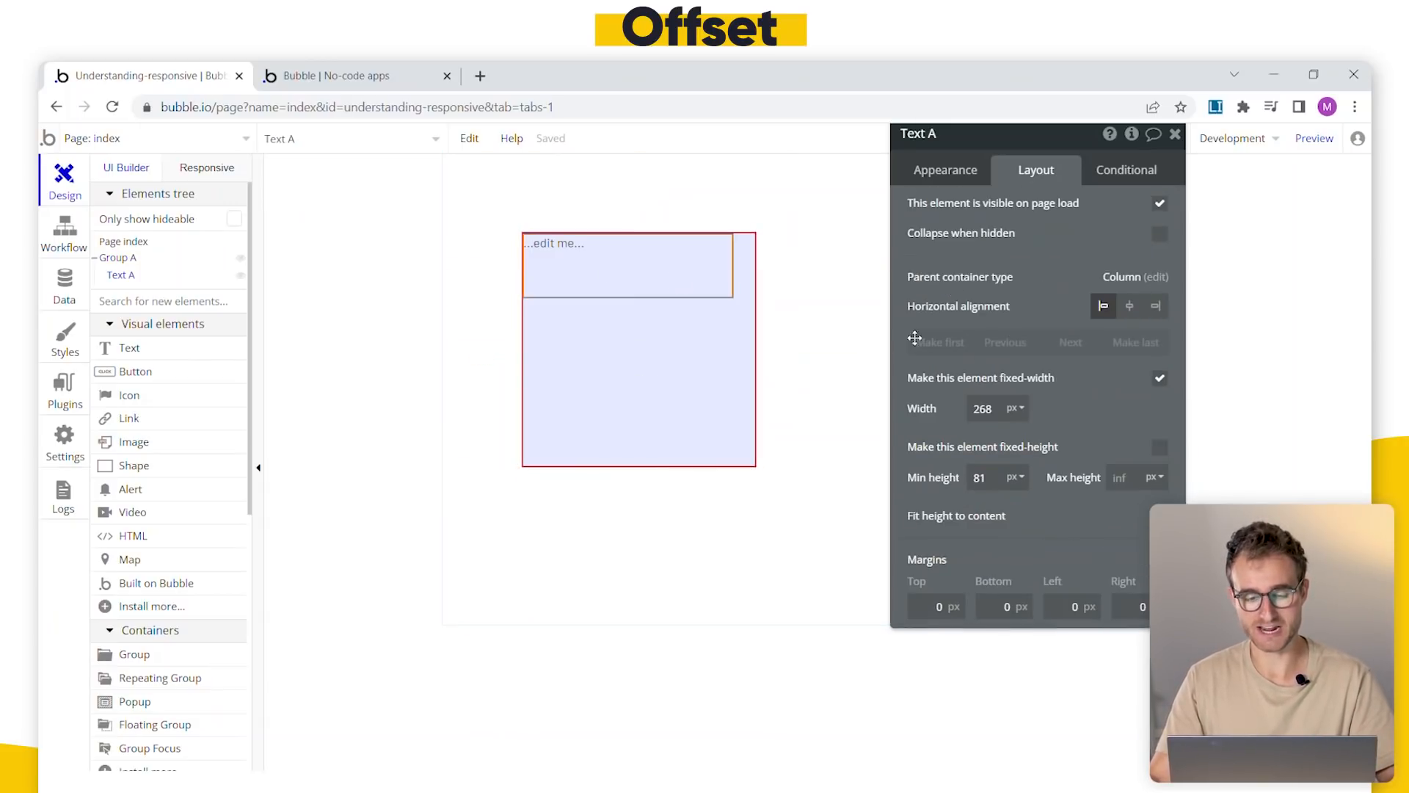
{"action": "left_click_drag", "start_coordinate": [996, 408], "coordinate": [872, 415]}
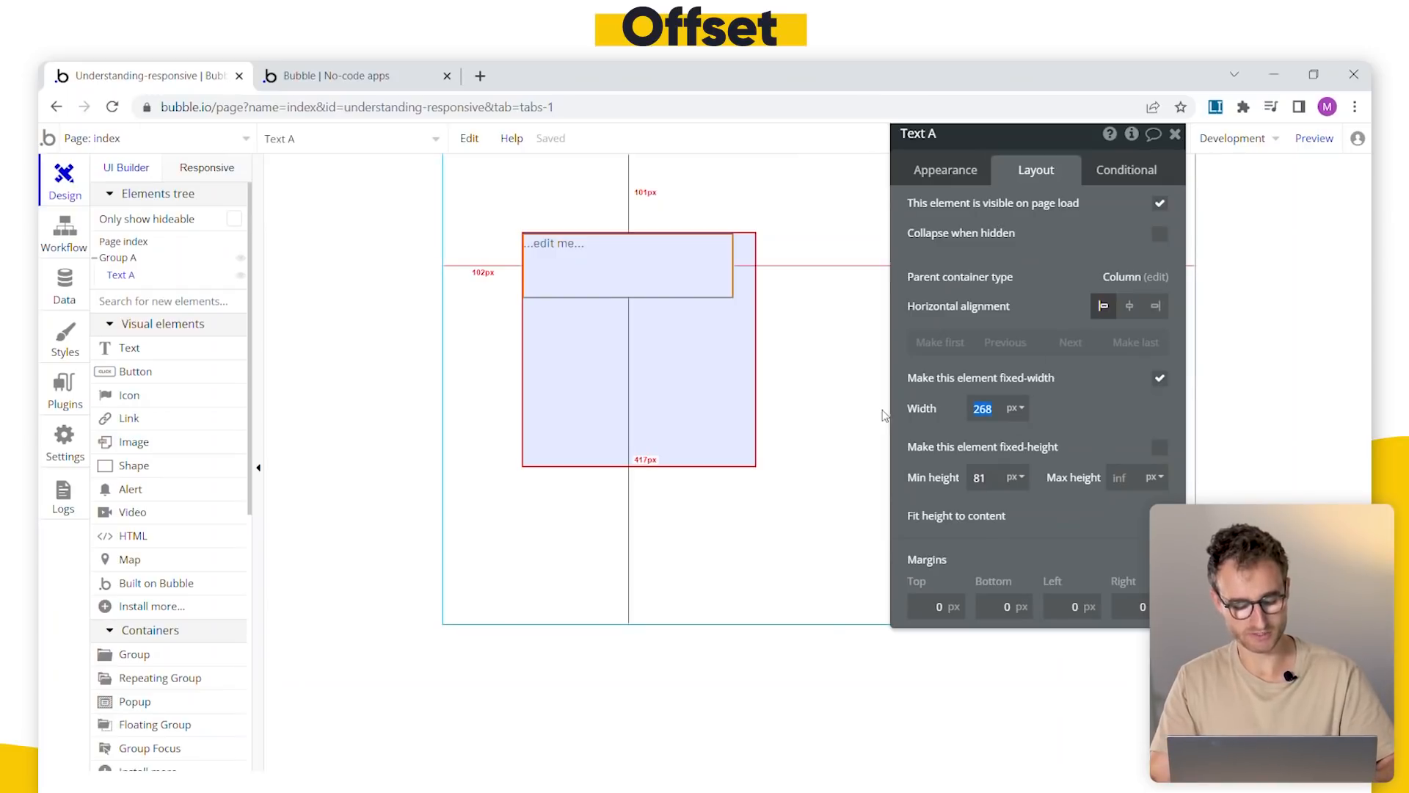
{"action": "type", "text": "100"}
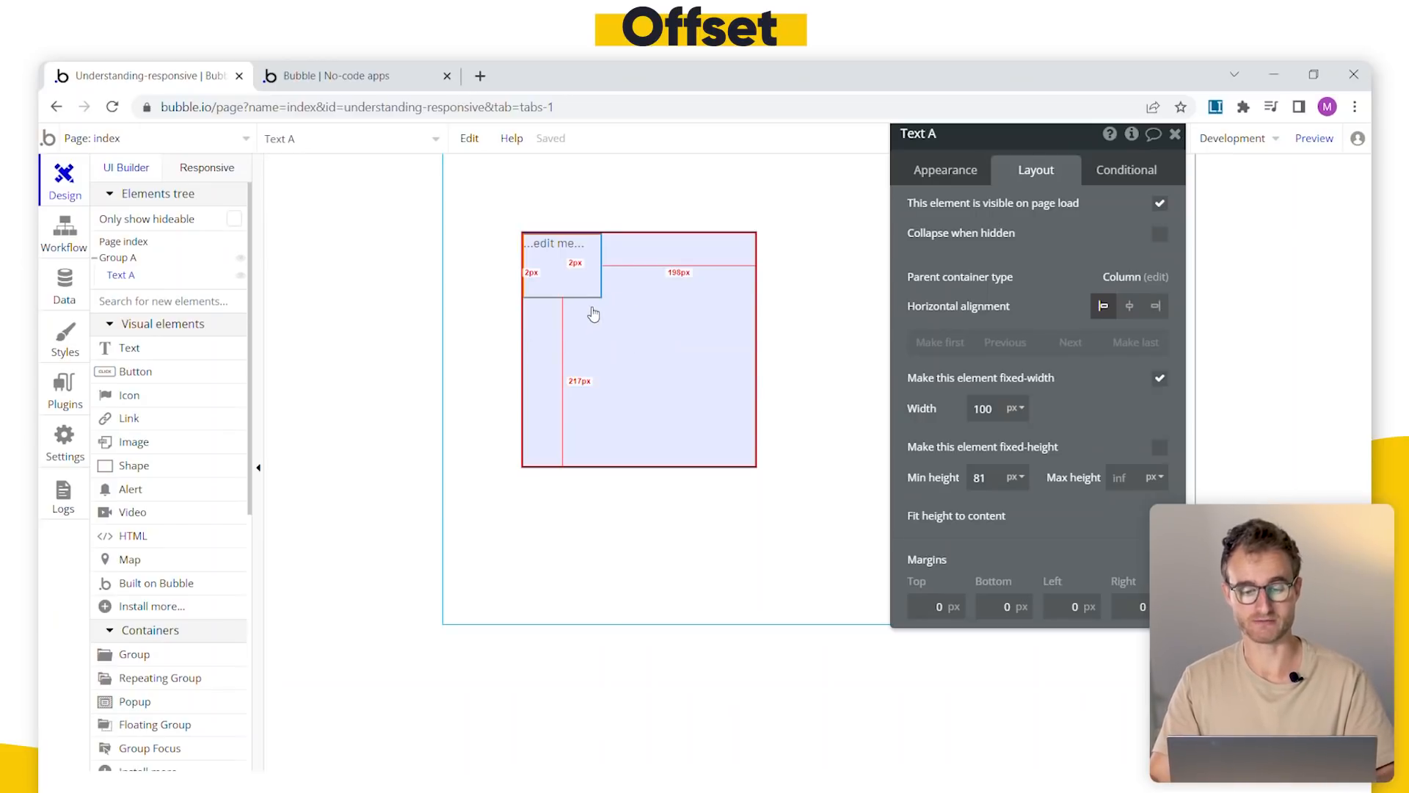
{"action": "double_click", "coordinate": [573, 273]}
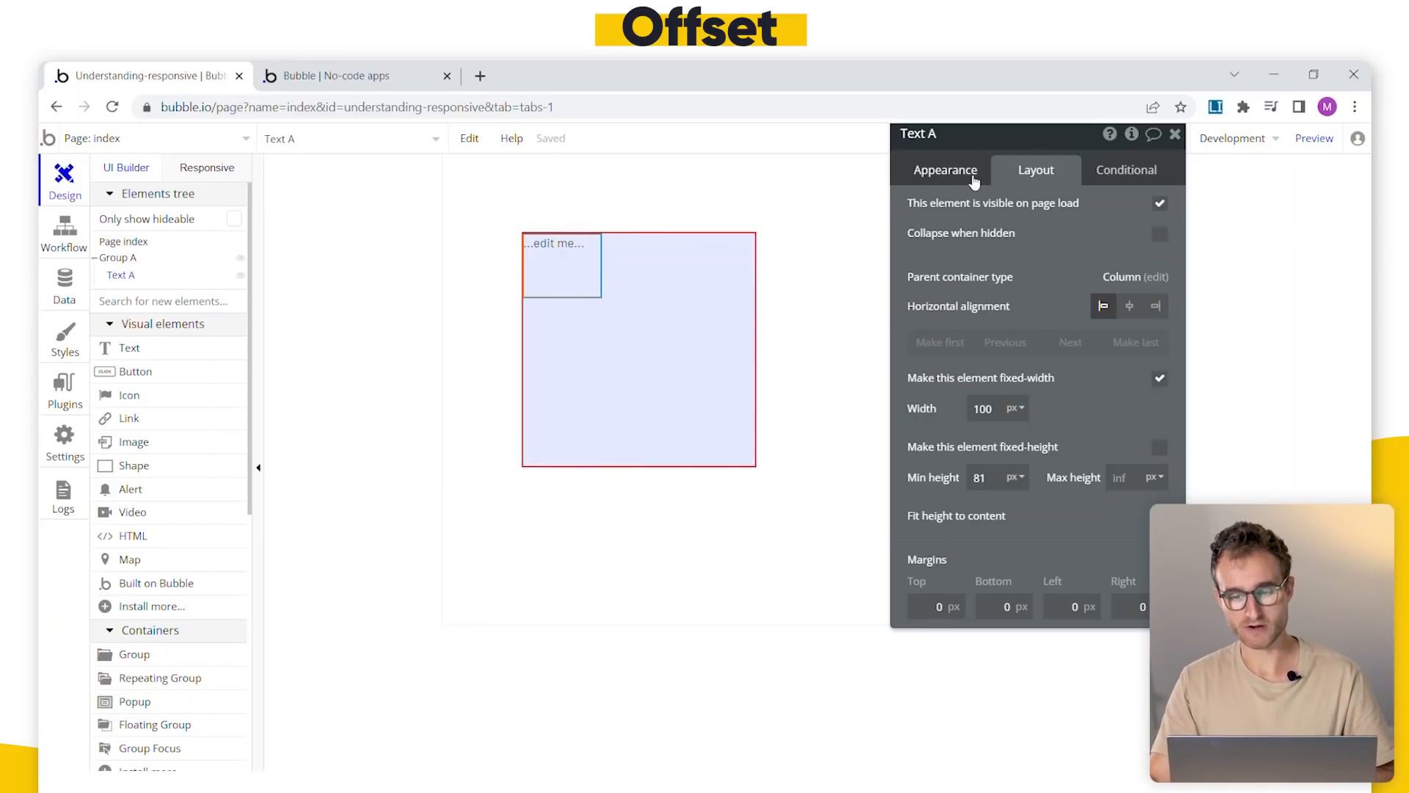
- Change the text element's content to "Hello" and apply the H2 Heading - Dark style
{"action": "type", "text": "Hello"}
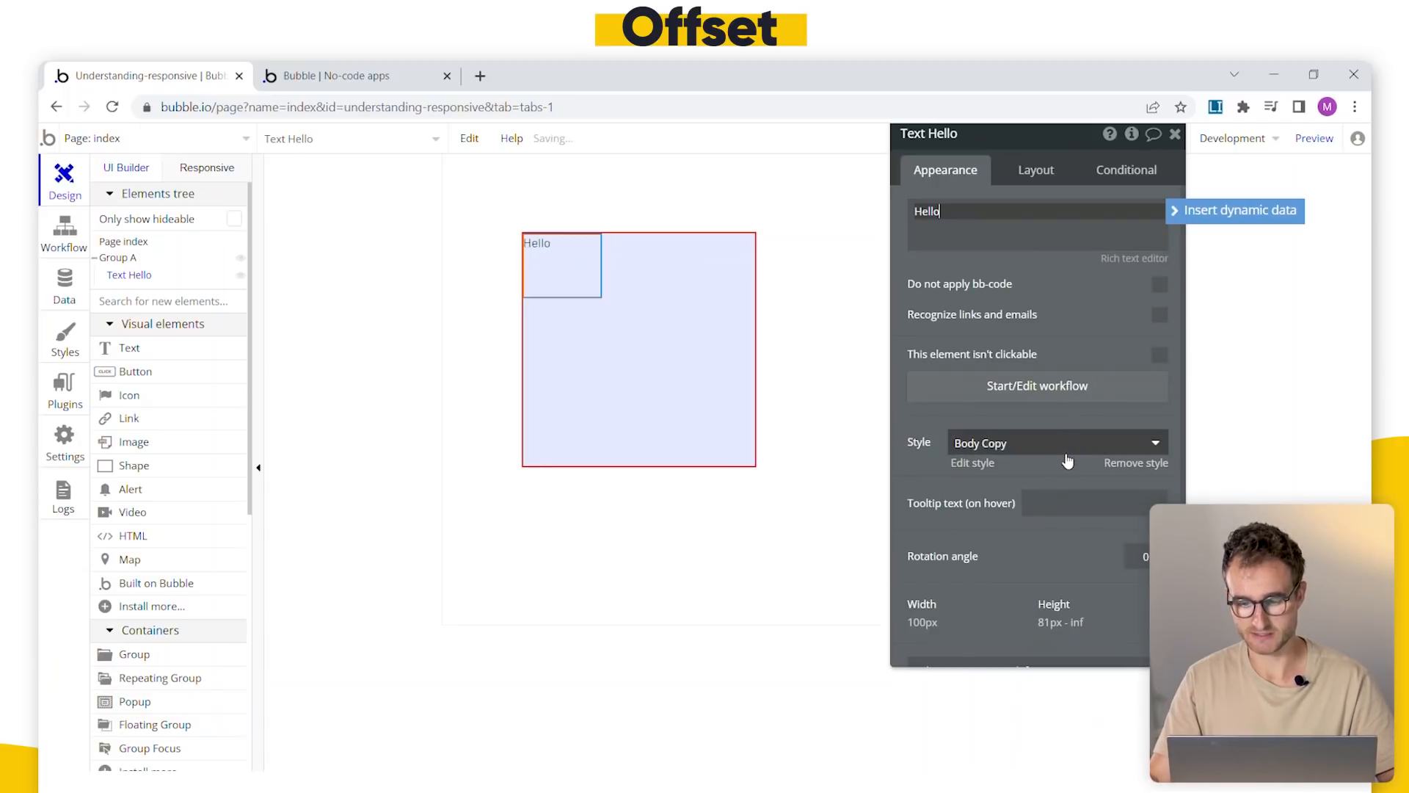
{"action": "left_click", "coordinate": [1066, 449]}
{"action": "left_click", "coordinate": [1071, 628]}
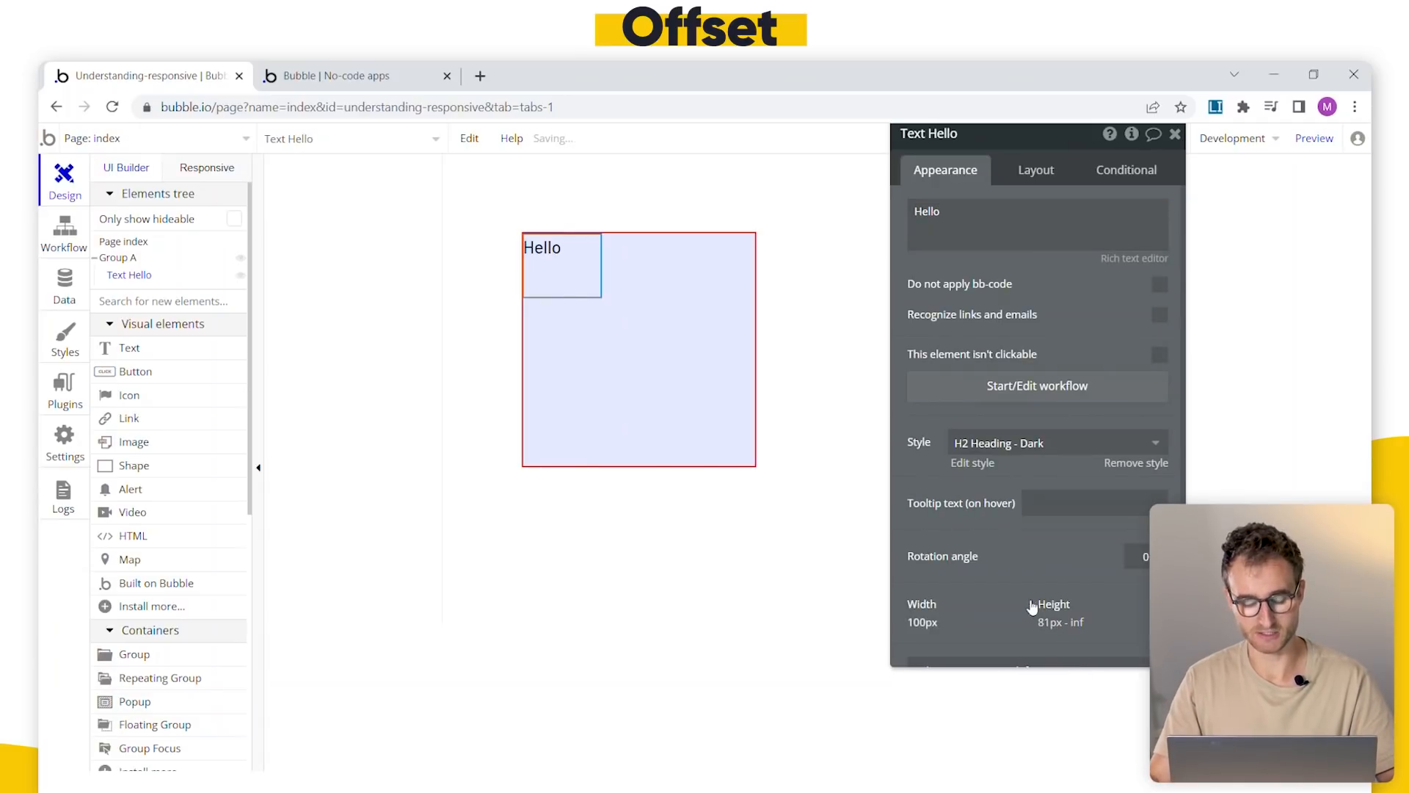
- Duplicate the Hello text element four times inside Group A to form a column of five
{"action": "key", "text": "ctrl+c"}
{"action": "key", "text": "ctrl+v"}
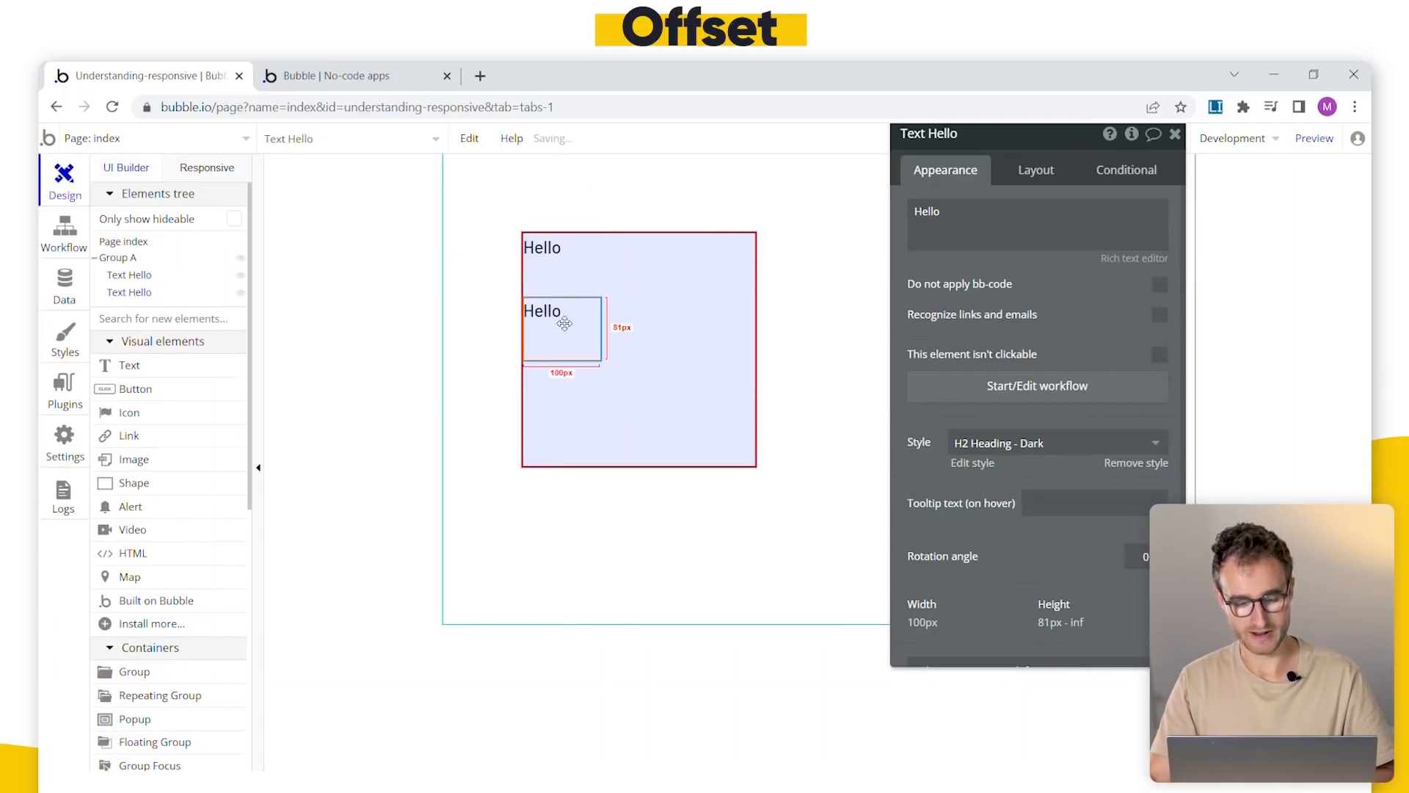
{"action": "key", "text": "ctrl+v"}
{"action": "key", "text": "ctrl+v"}
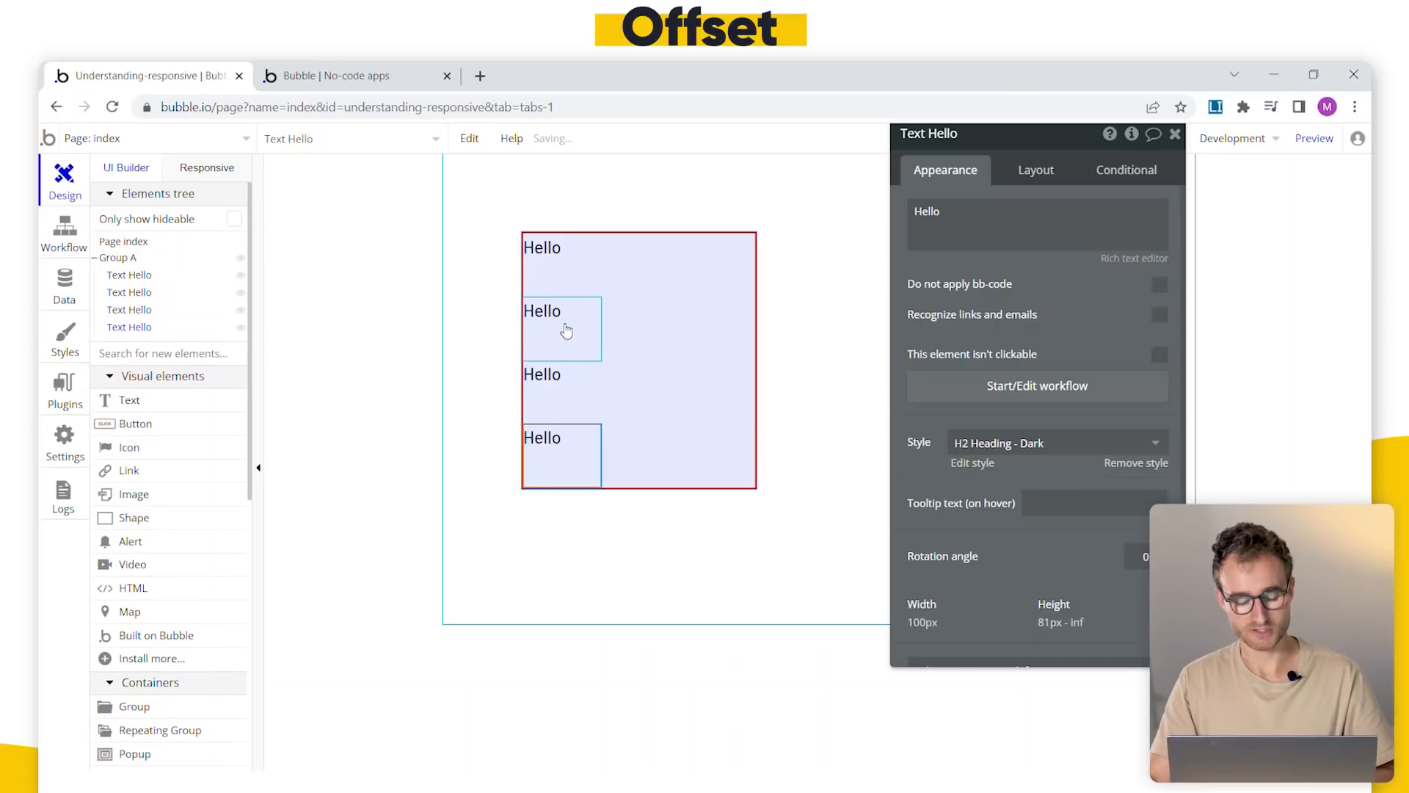
{"action": "key", "text": "ctrl+v"}
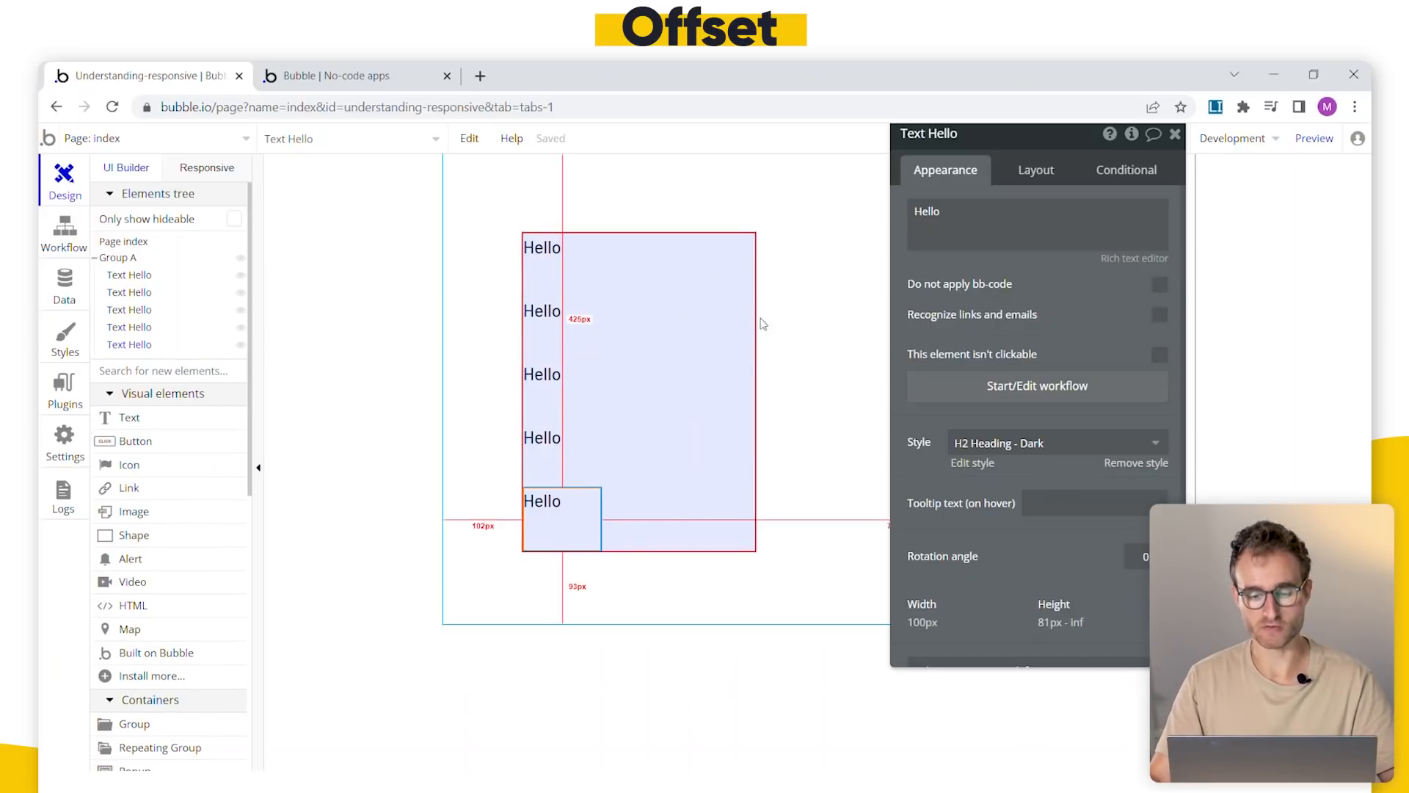
- Review Group A's layout settings, including its container layout, alignment and sizing
{"action": "left_click_drag", "start_coordinate": [987, 134], "coordinate": [1092, 130]}
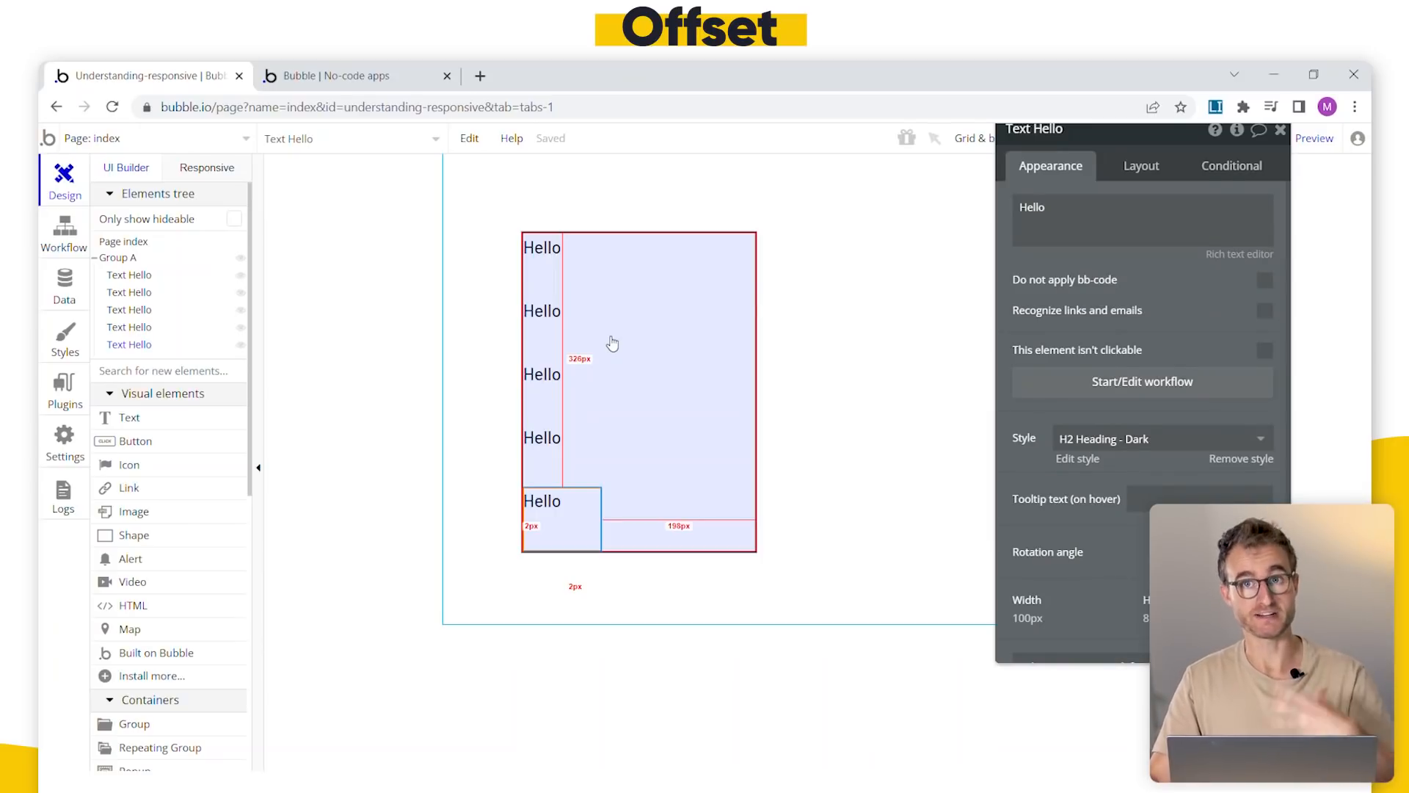
{"action": "left_click", "coordinate": [698, 341]}
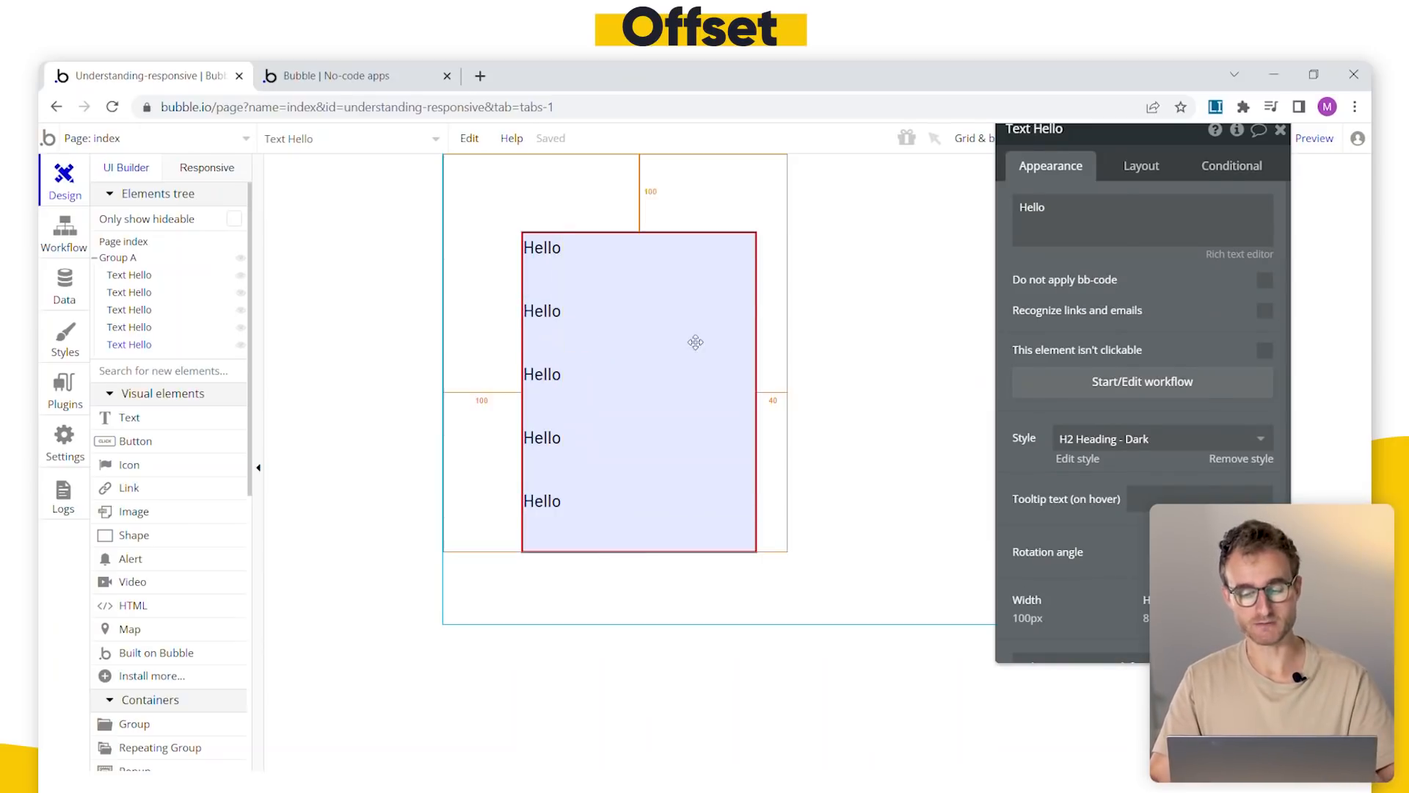
{"action": "left_click", "coordinate": [1141, 167]}
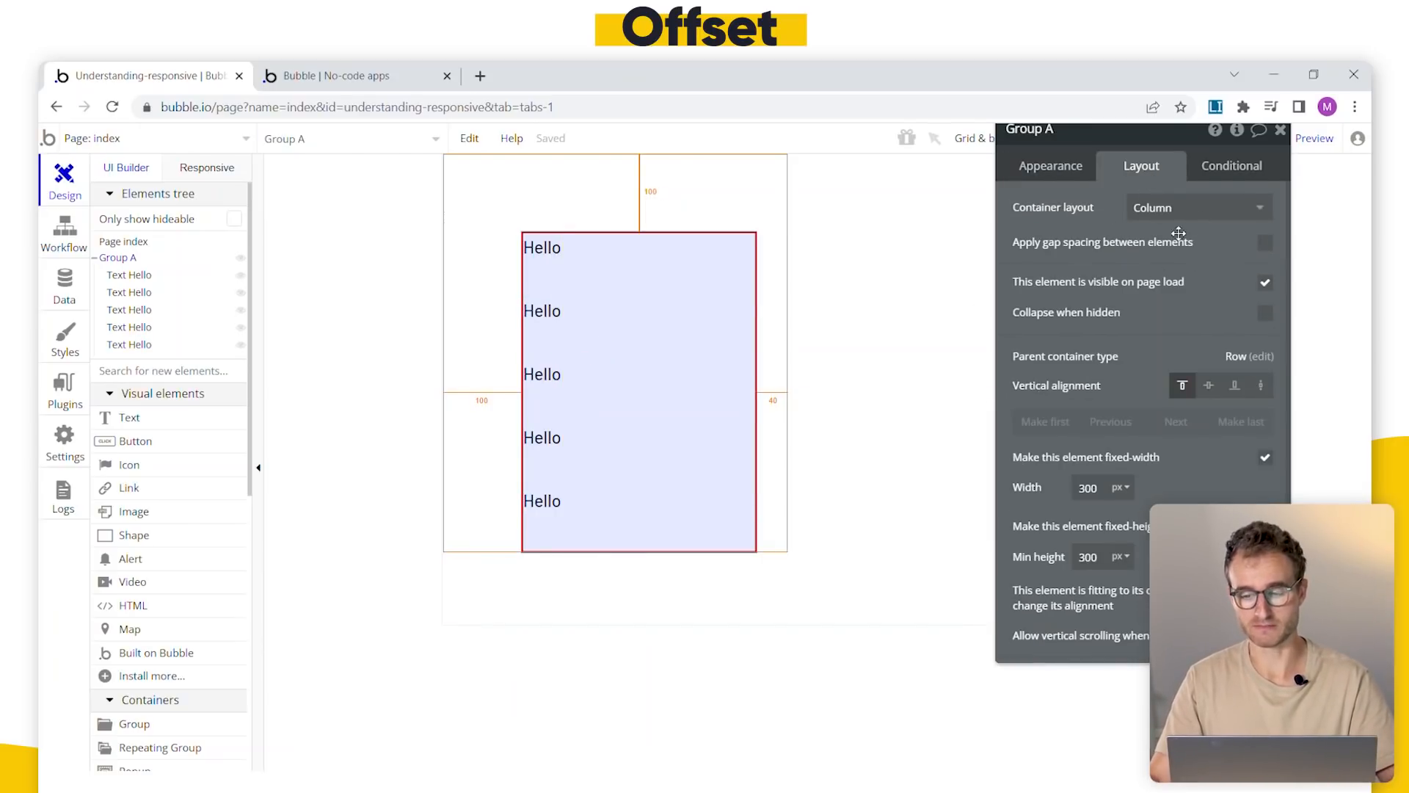
{"action": "left_click_drag", "start_coordinate": [1198, 304], "coordinate": [1065, 284]}
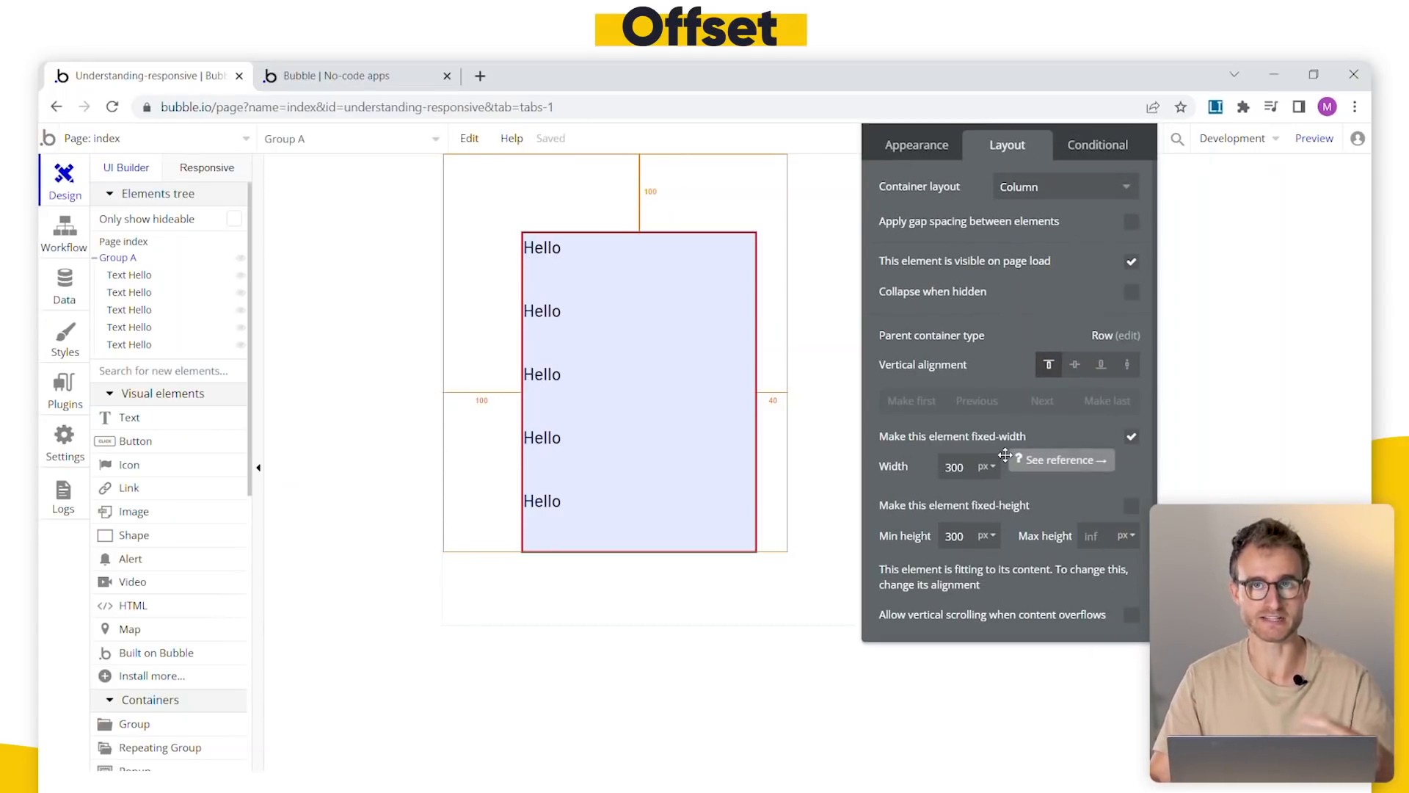
{"action": "left_click_drag", "start_coordinate": [943, 362], "coordinate": [1045, 370]}
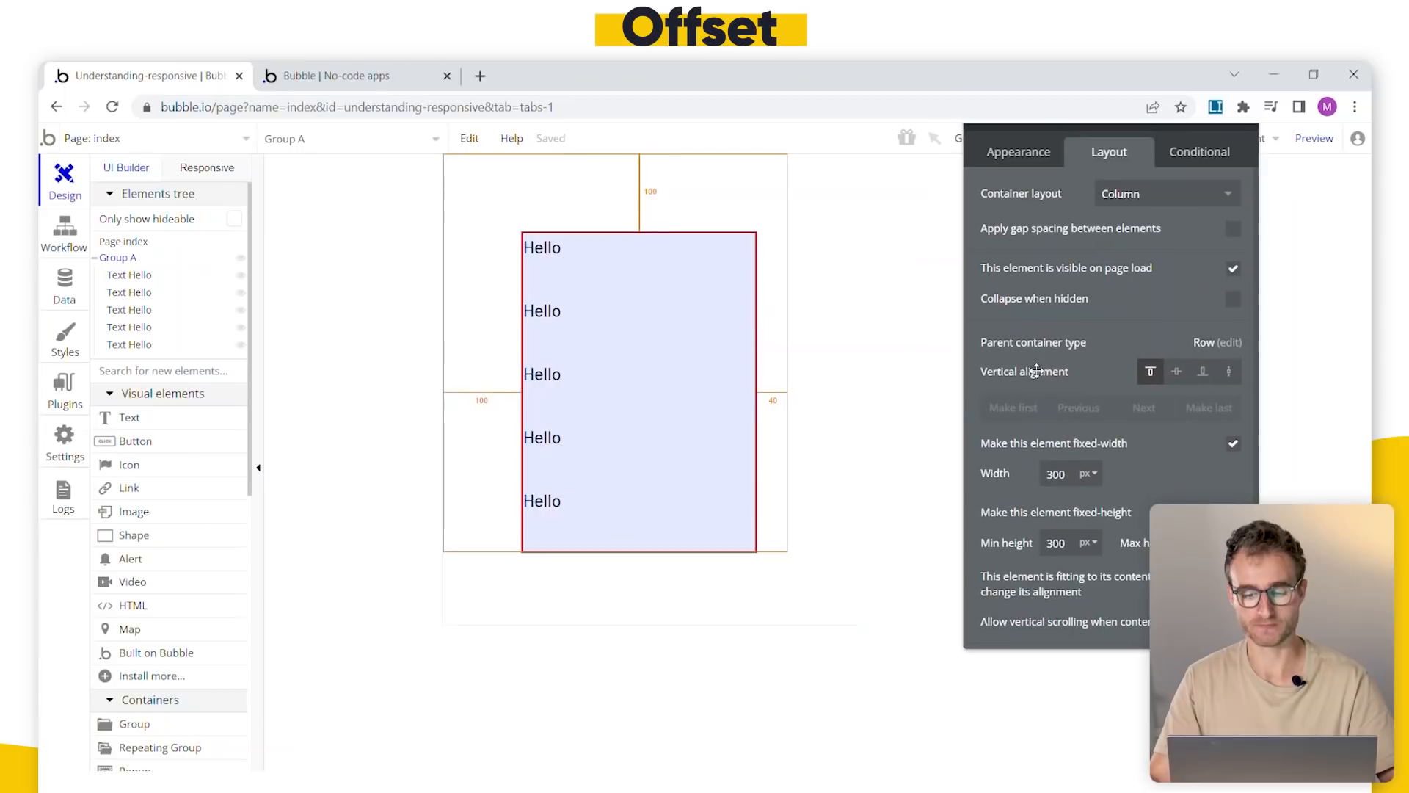
- Give each of the first three Hello text elements in Group A a left margin of 40 px
{"action": "left_click_drag", "start_coordinate": [562, 266], "coordinate": [561, 513]}
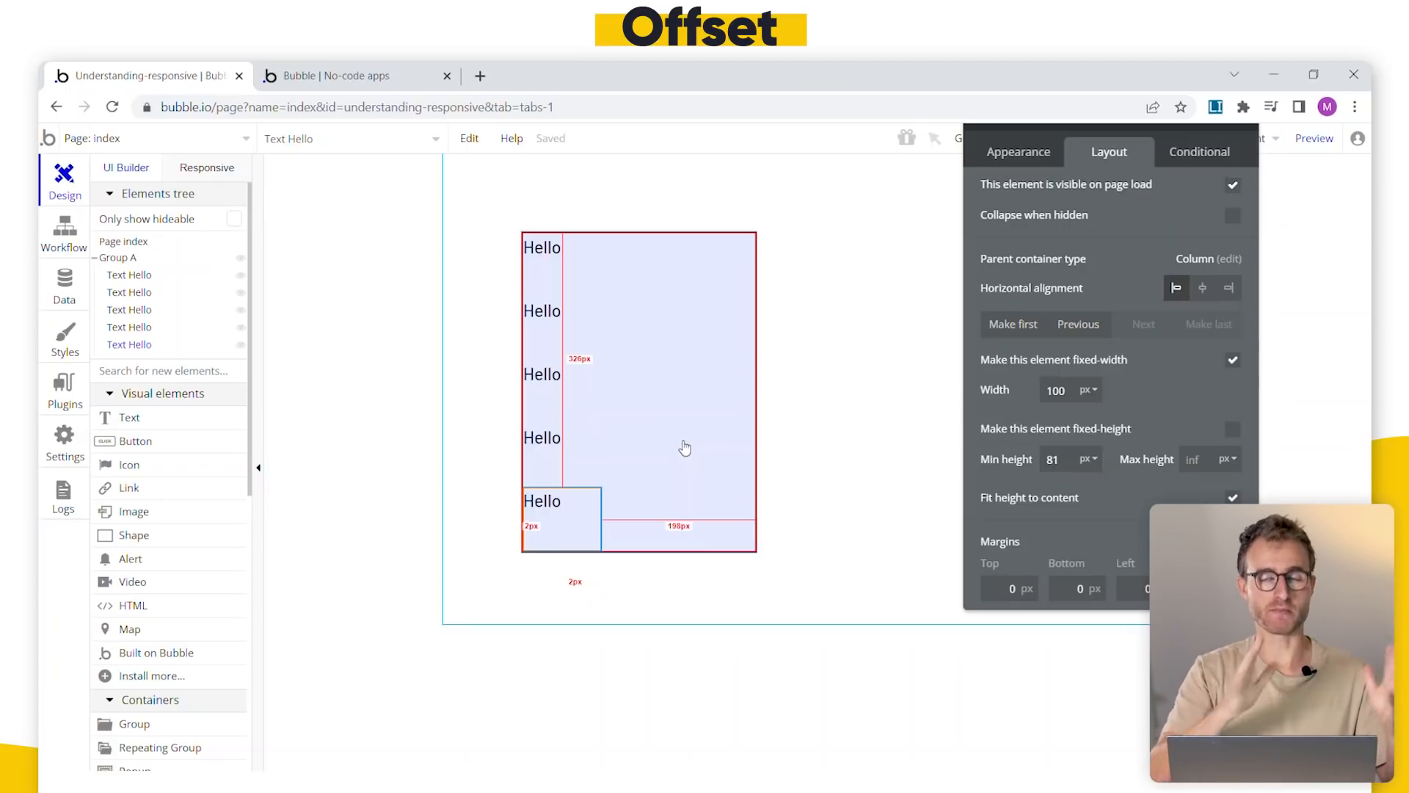
{"action": "left_click_drag", "start_coordinate": [561, 517], "coordinate": [543, 264]}
{"action": "left_click_drag", "start_coordinate": [1092, 509], "coordinate": [1035, 456]}
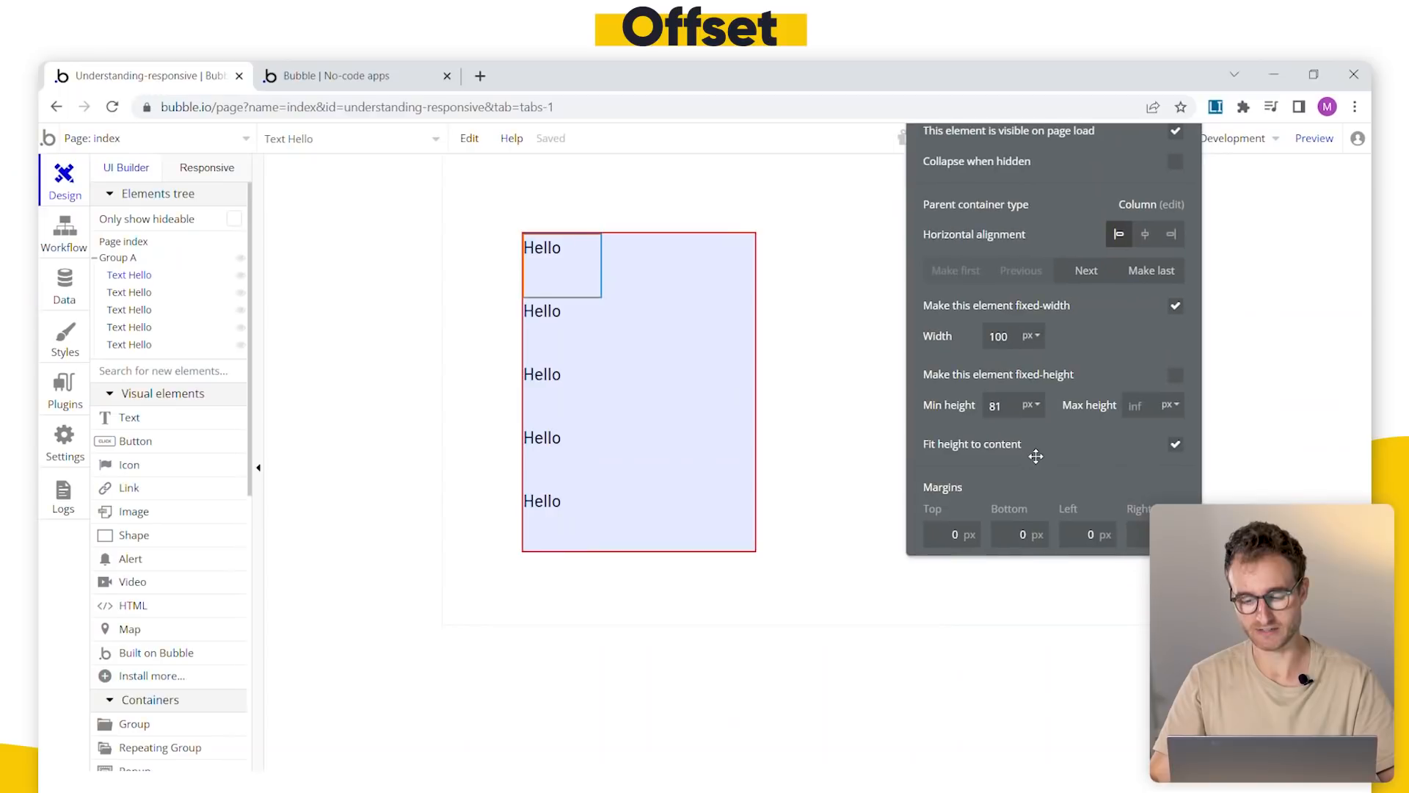
{"action": "left_click", "coordinate": [1089, 534]}
{"action": "type", "text": "40"}
{"action": "left_click", "coordinate": [553, 311]}
{"action": "left_click", "coordinate": [1091, 534]}
{"action": "type", "text": "40"}
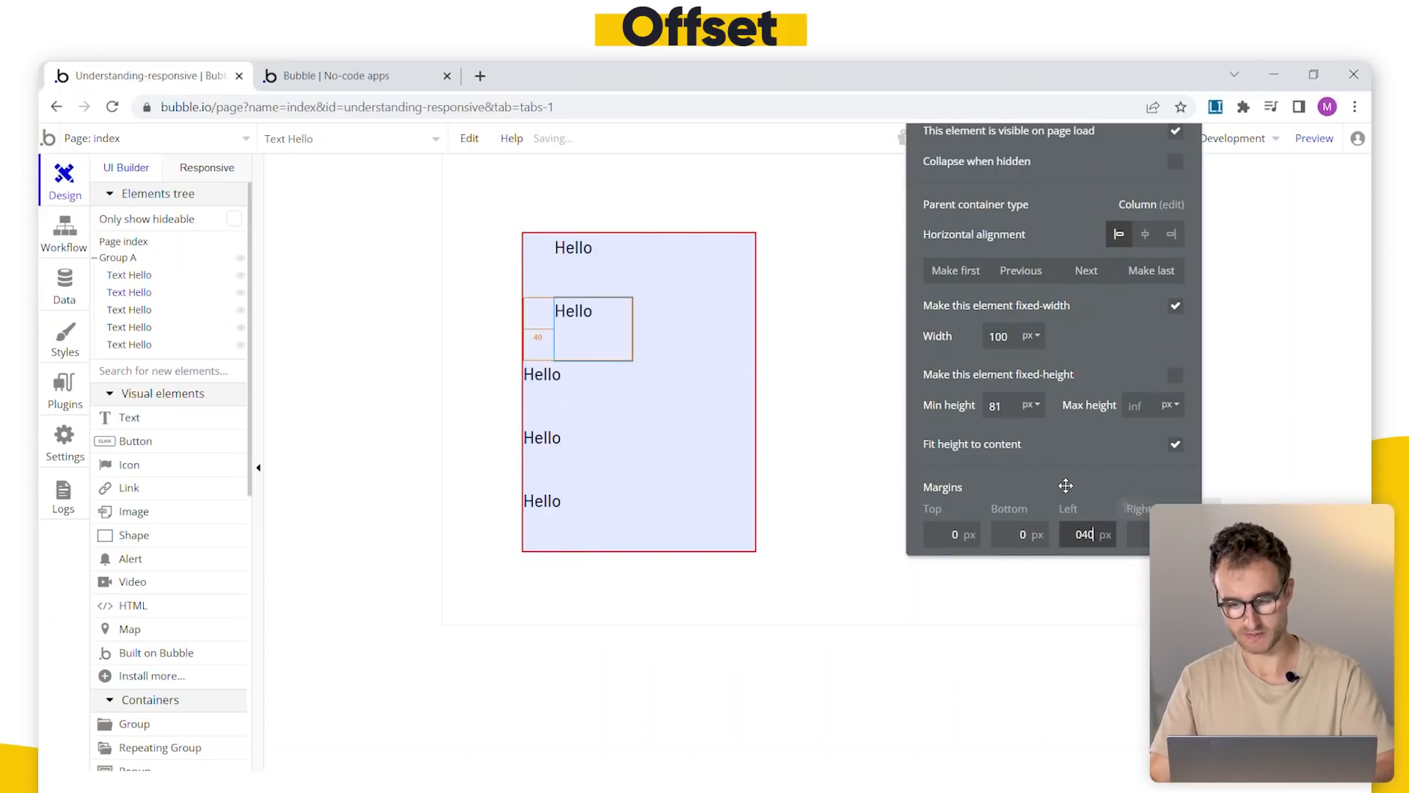
{"action": "left_click", "coordinate": [565, 477]}
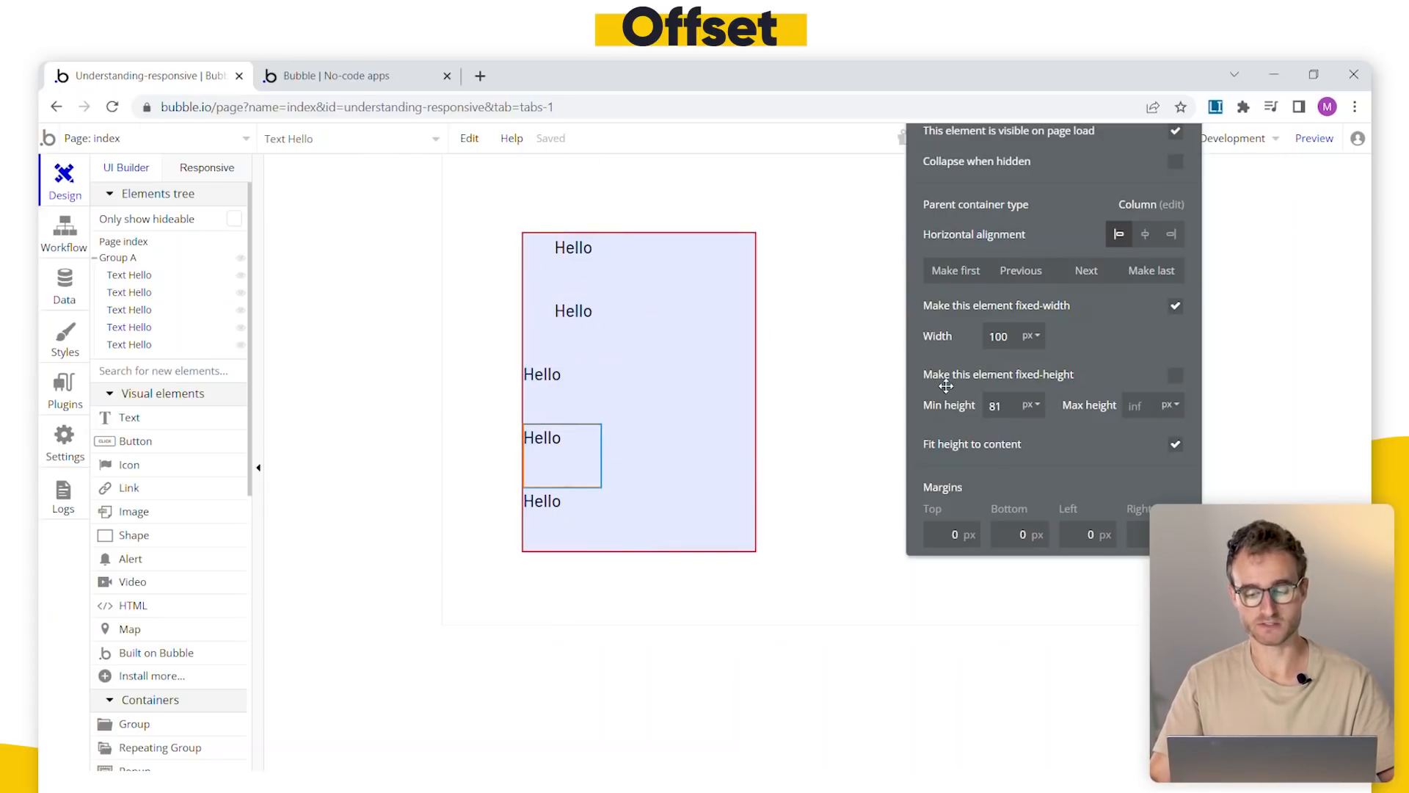
{"action": "left_click", "coordinate": [586, 388]}
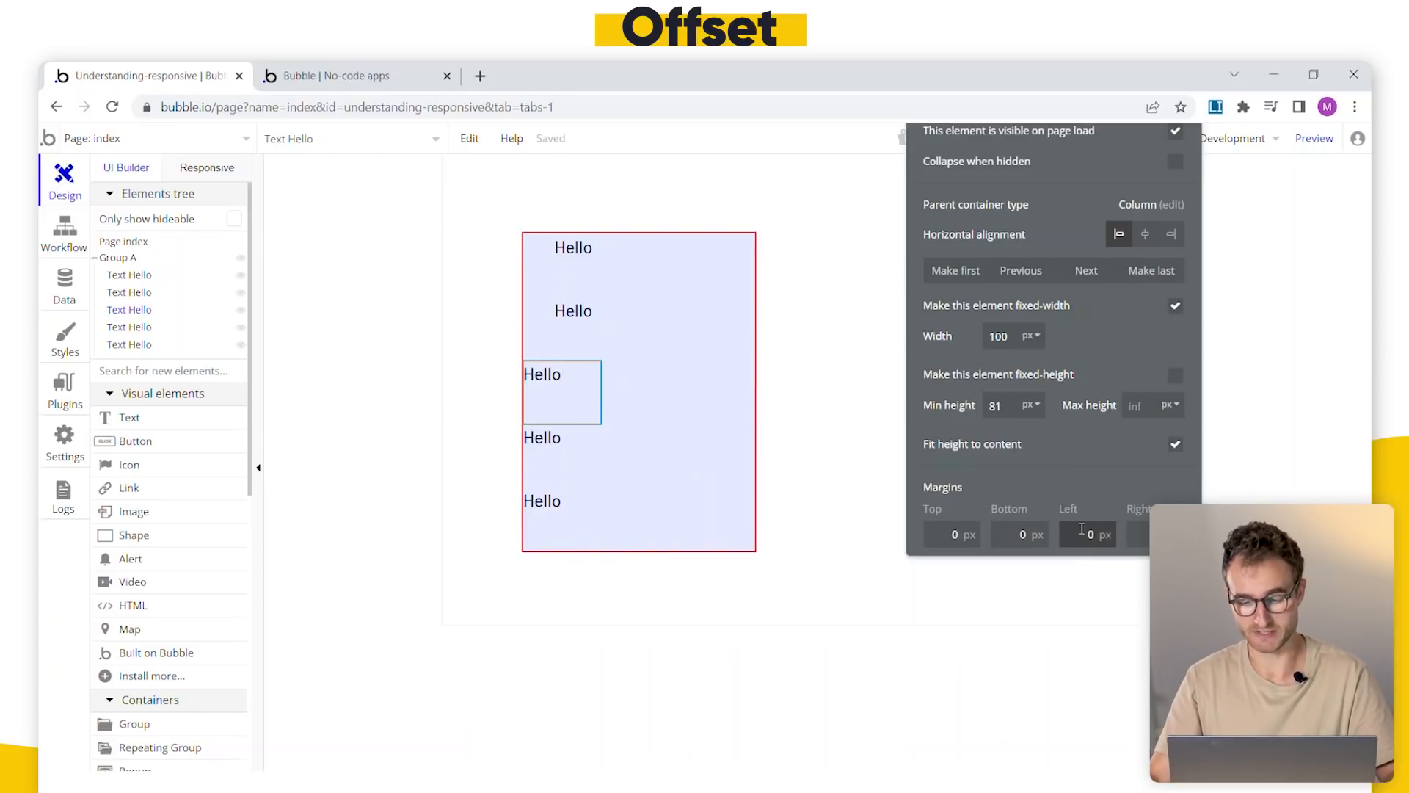
{"action": "type", "text": "40"}
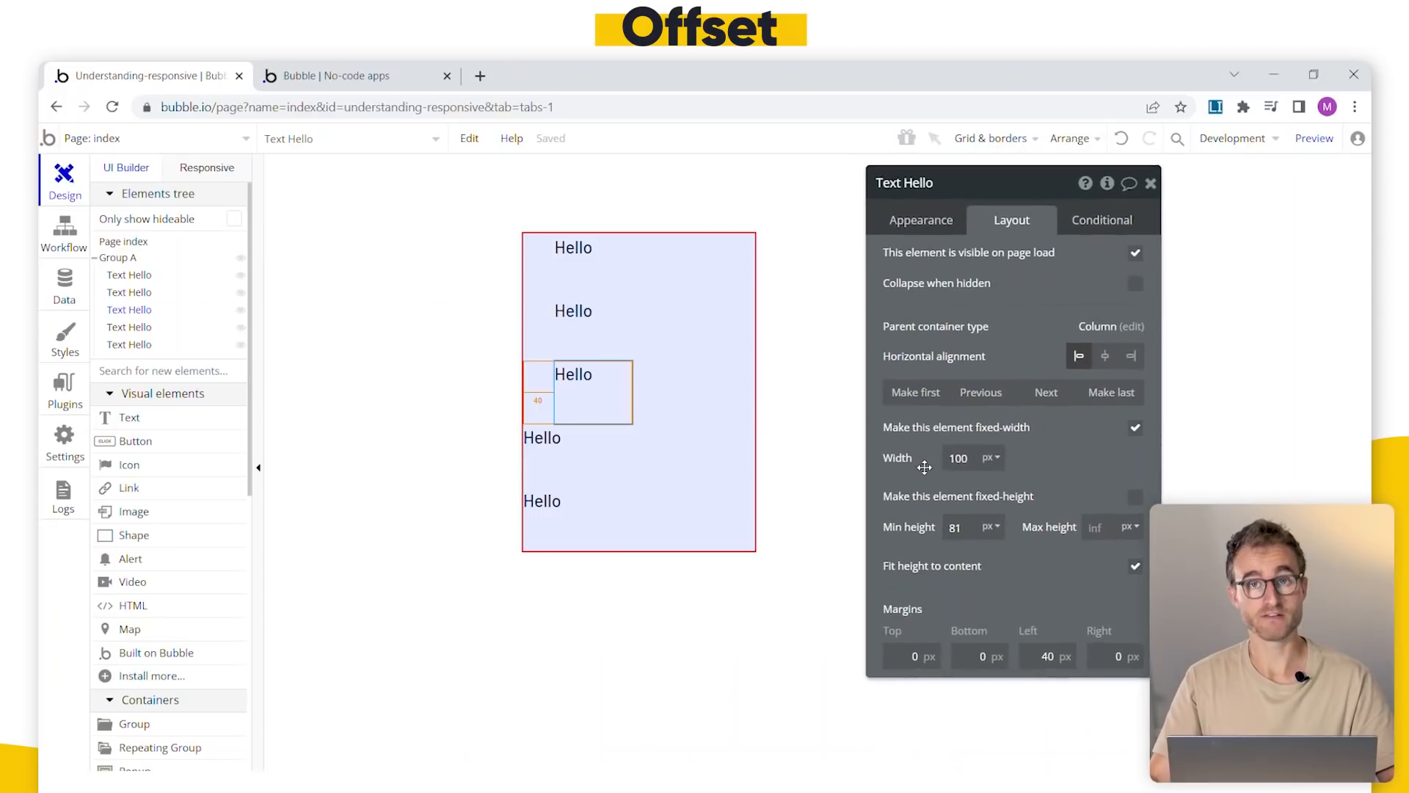
- Undo the left margin changes on the Hello text elements and reset the first one's left margin to 0 px
{"action": "left_click", "coordinate": [1121, 140]}
{"action": "left_click", "coordinate": [1121, 141]}
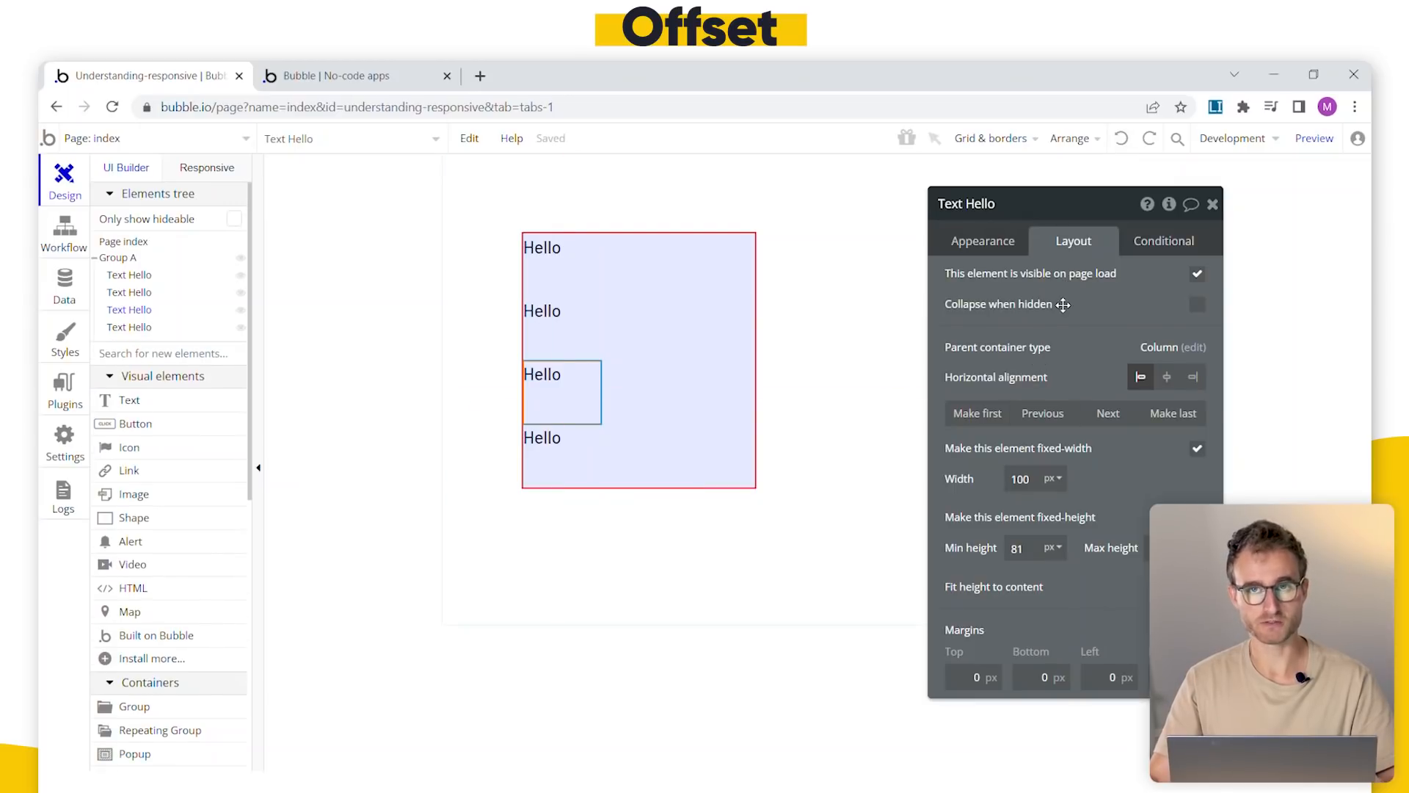
{"action": "left_click", "coordinate": [1149, 140]}
{"action": "left_click", "coordinate": [1149, 140]}
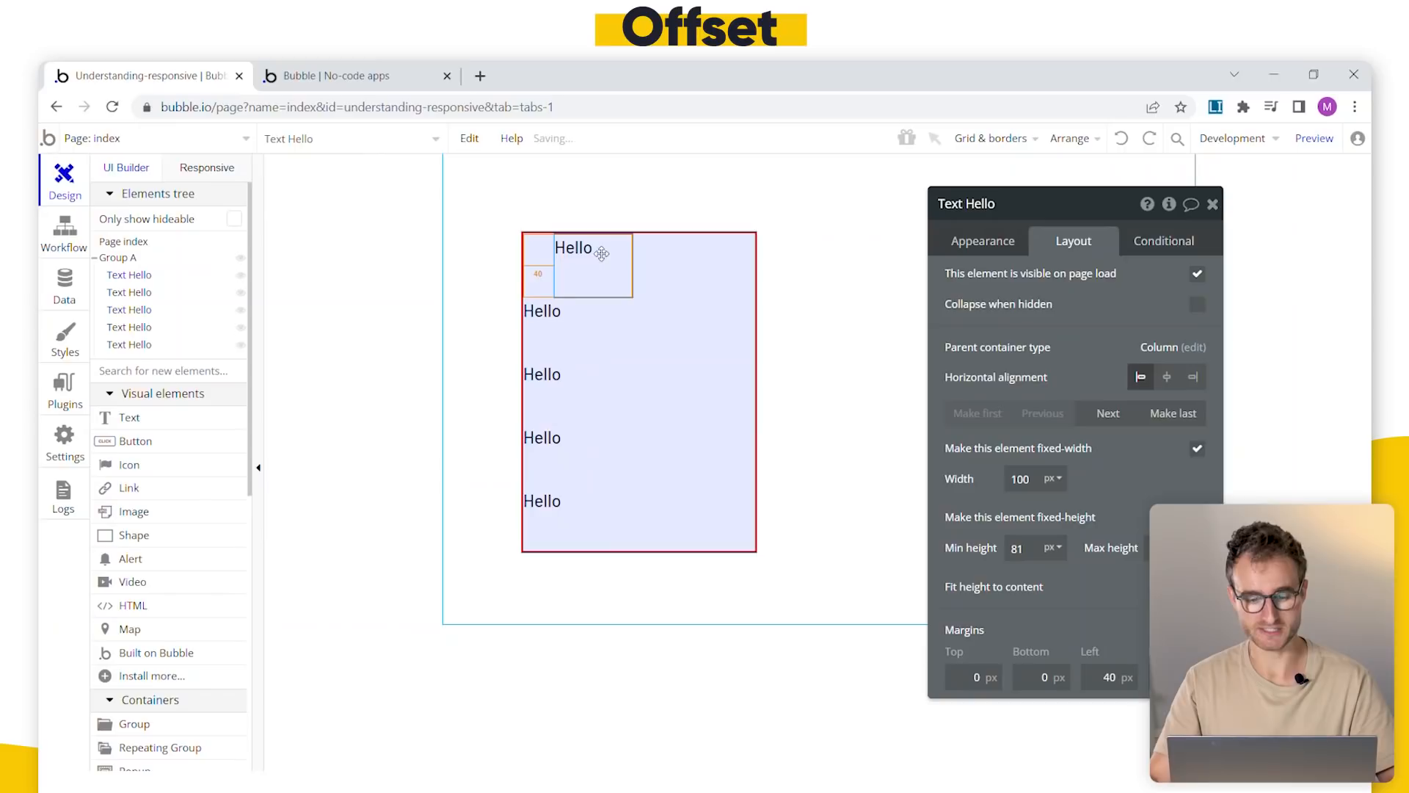
{"action": "double_click", "coordinate": [1108, 677]}
{"action": "type", "text": "0"}
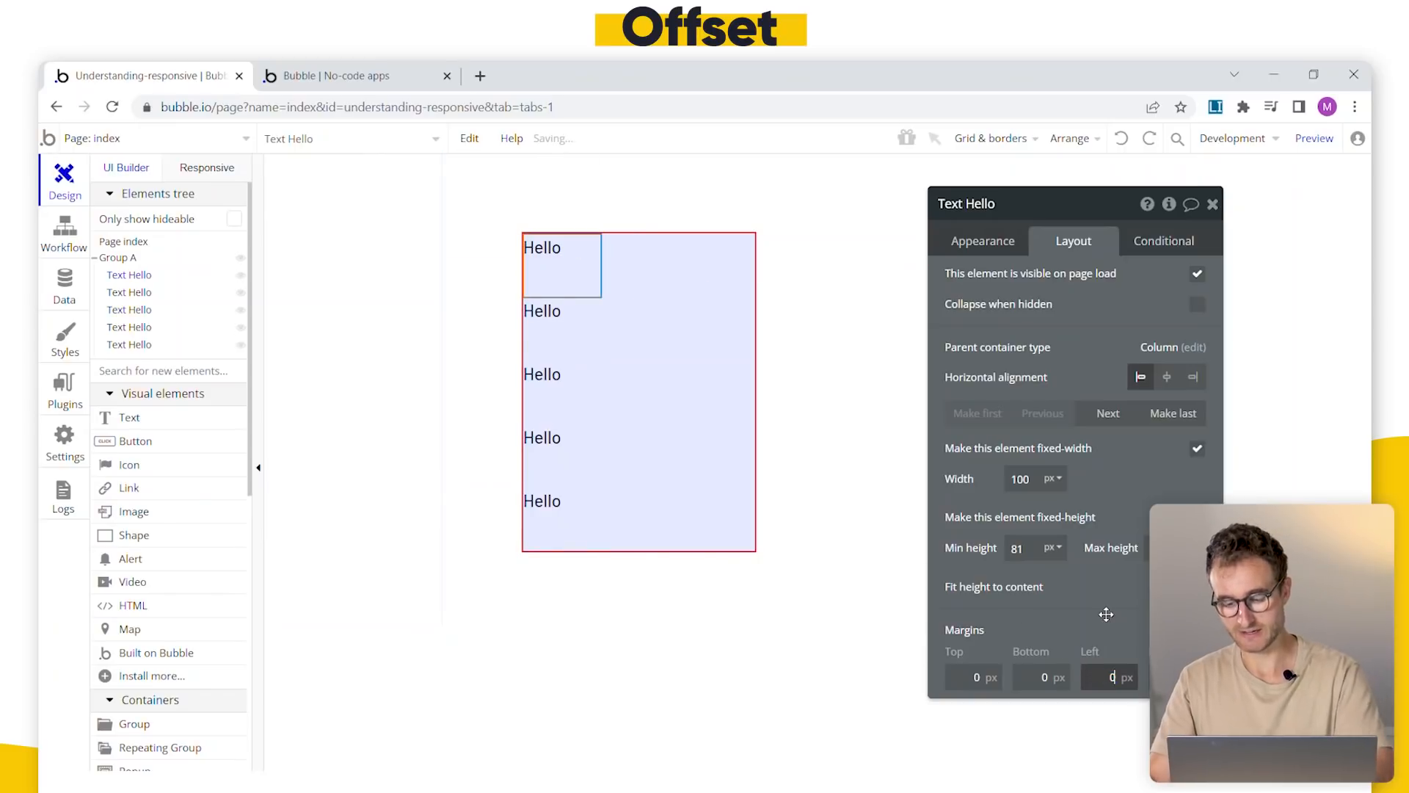
{"action": "left_click", "coordinate": [1106, 613]}
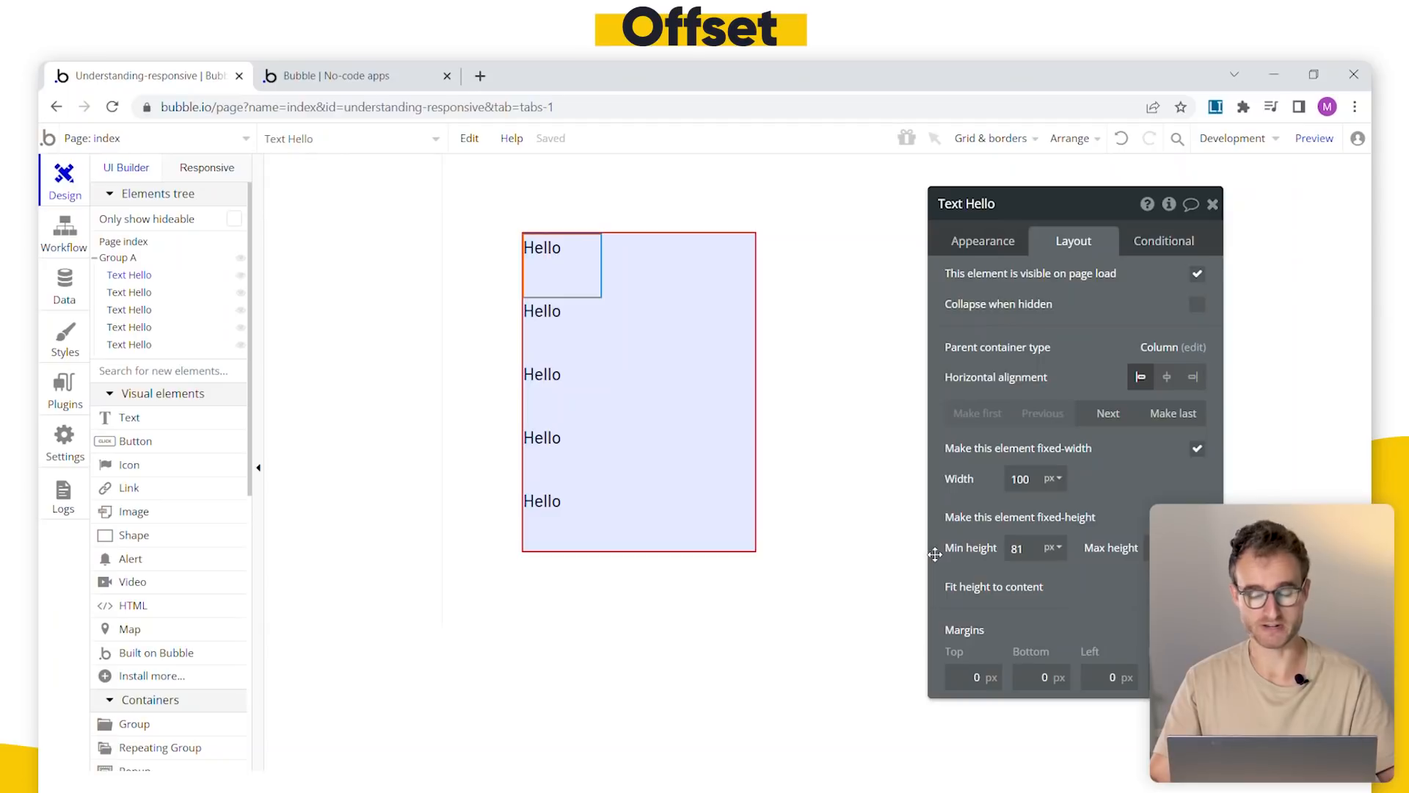
- Set Group A's left padding to 40 px to offset all the Hello text elements together
{"action": "left_click_drag", "start_coordinate": [965, 547], "coordinate": [888, 535]}
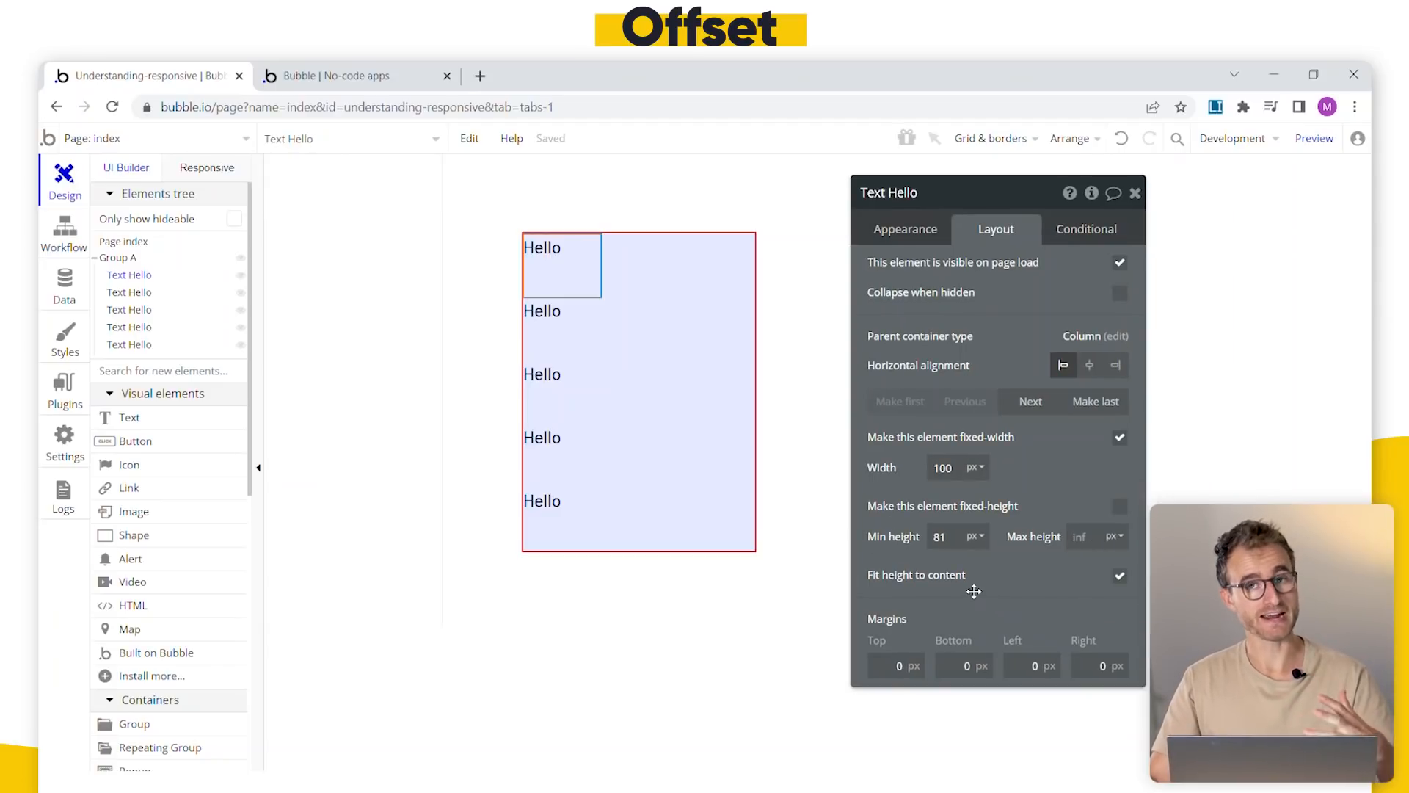
{"action": "left_click", "coordinate": [695, 466]}
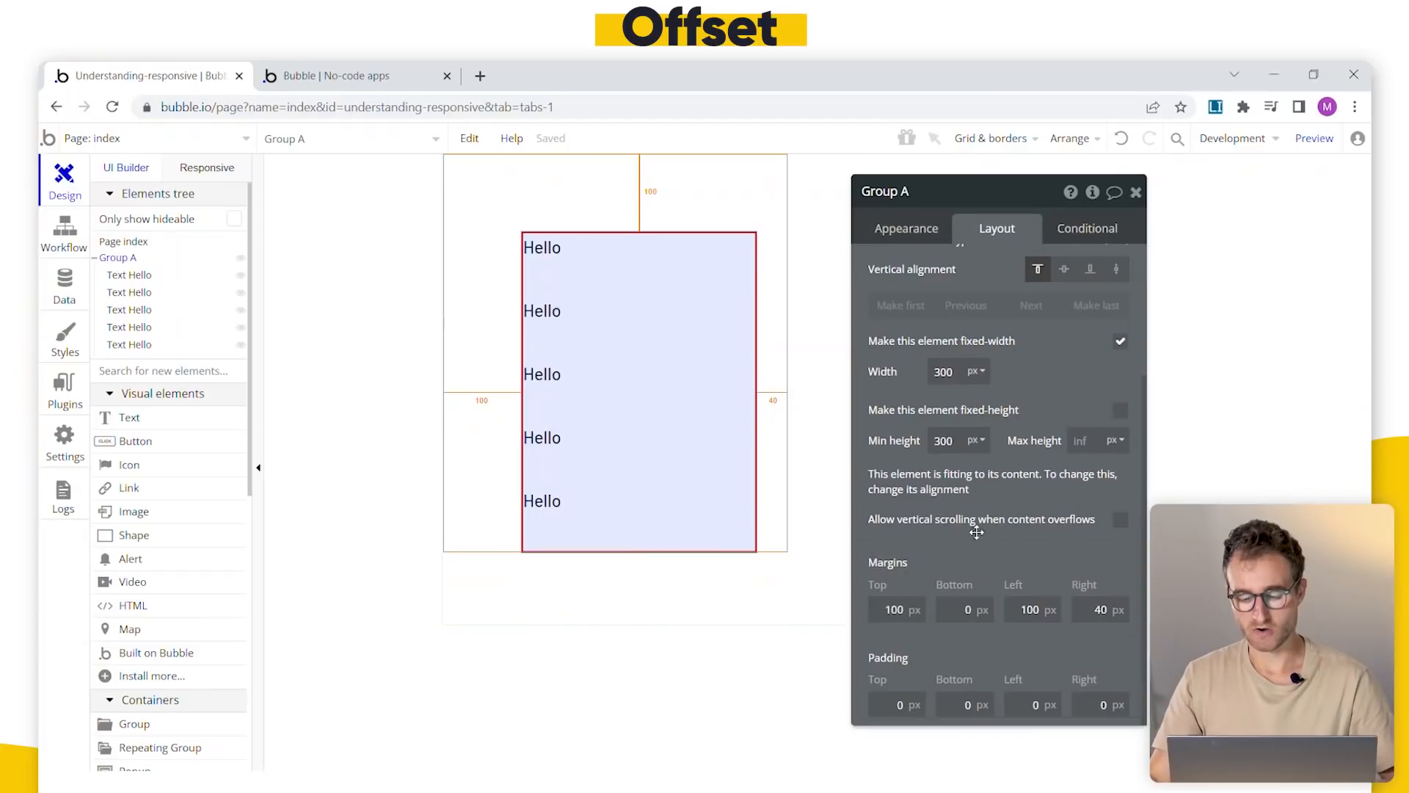
{"action": "left_click_drag", "start_coordinate": [971, 551], "coordinate": [983, 440]}
{"action": "left_click_drag", "start_coordinate": [981, 569], "coordinate": [977, 516]}
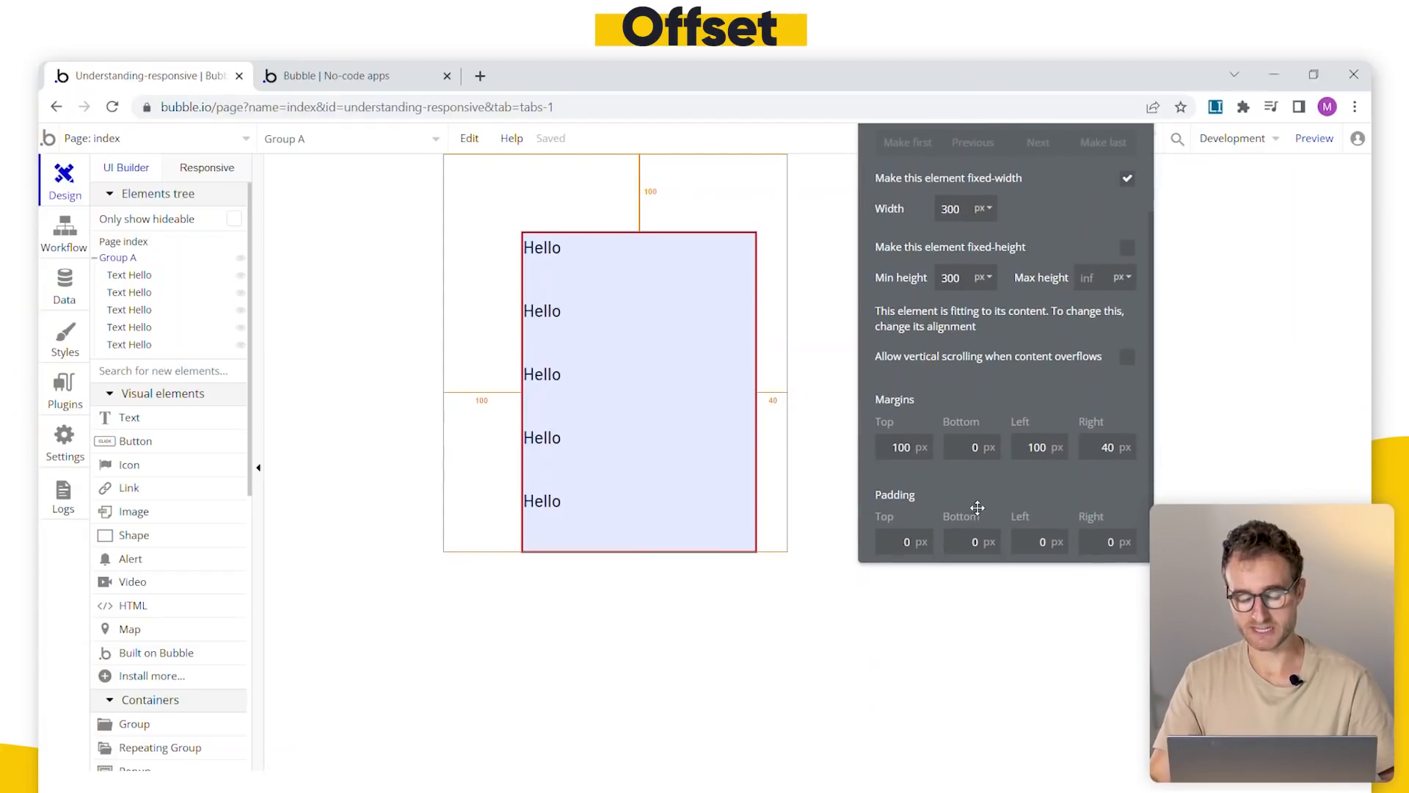
{"action": "left_click", "coordinate": [1029, 536]}
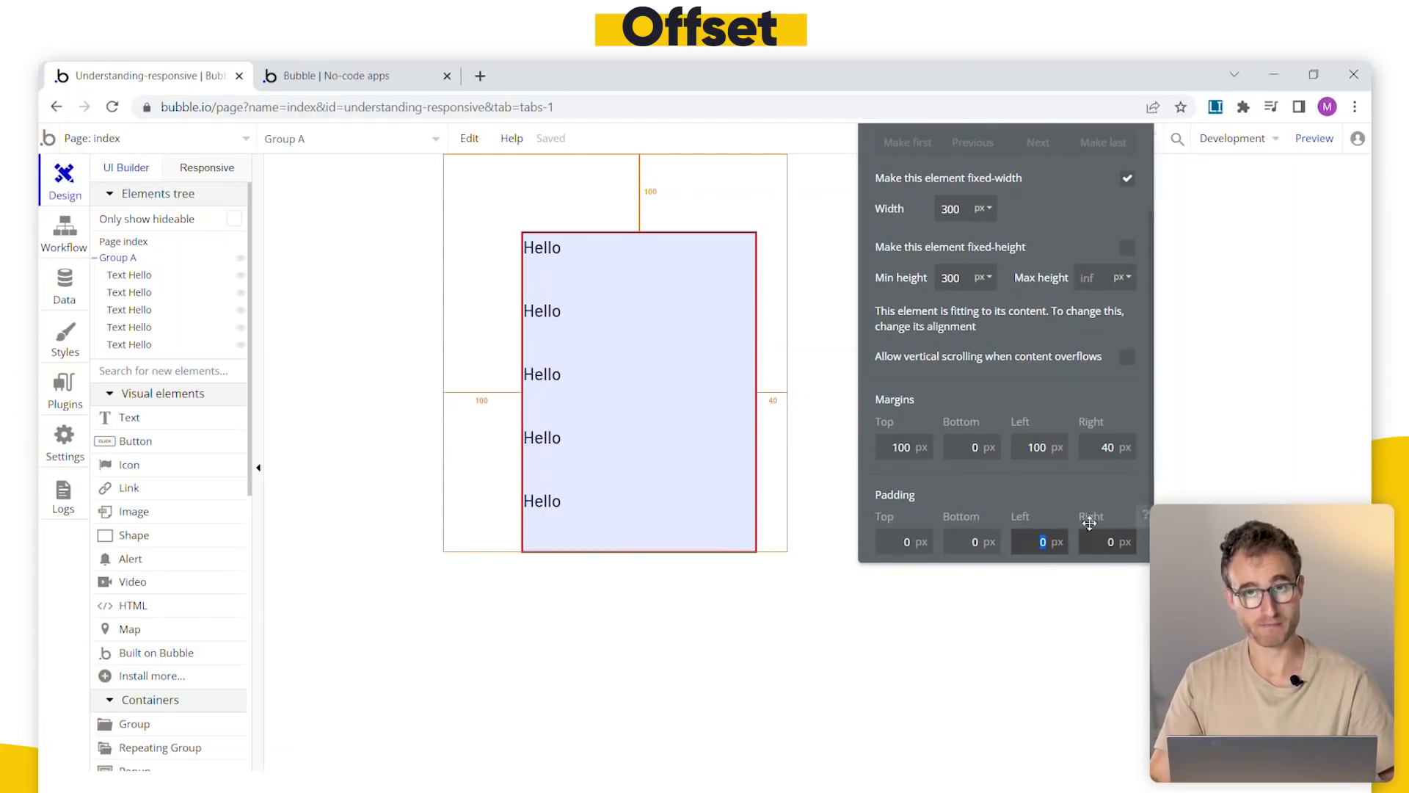
{"action": "type", "text": "40"}
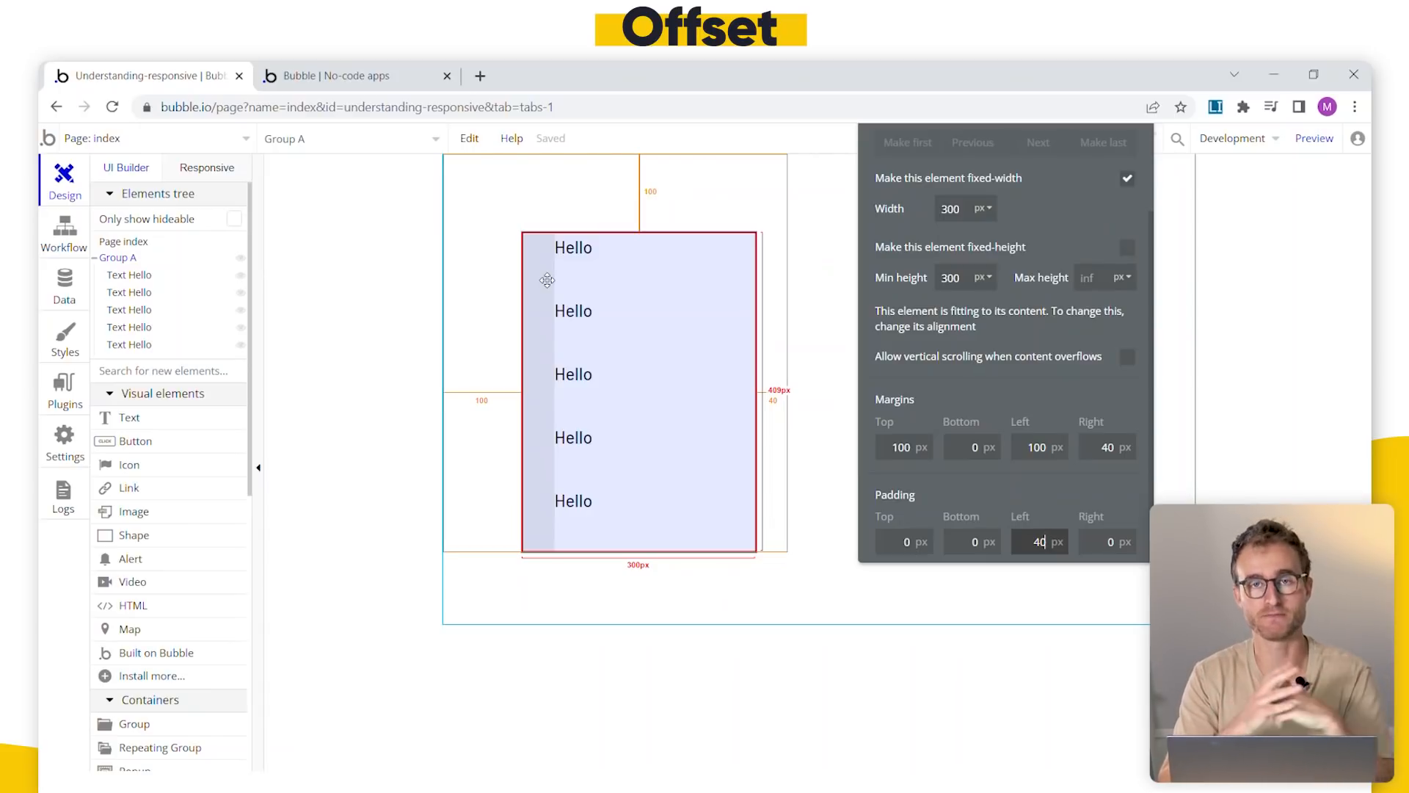
- Set Group A's top and bottom padding to 60 px each
{"action": "left_click", "coordinate": [906, 541]}
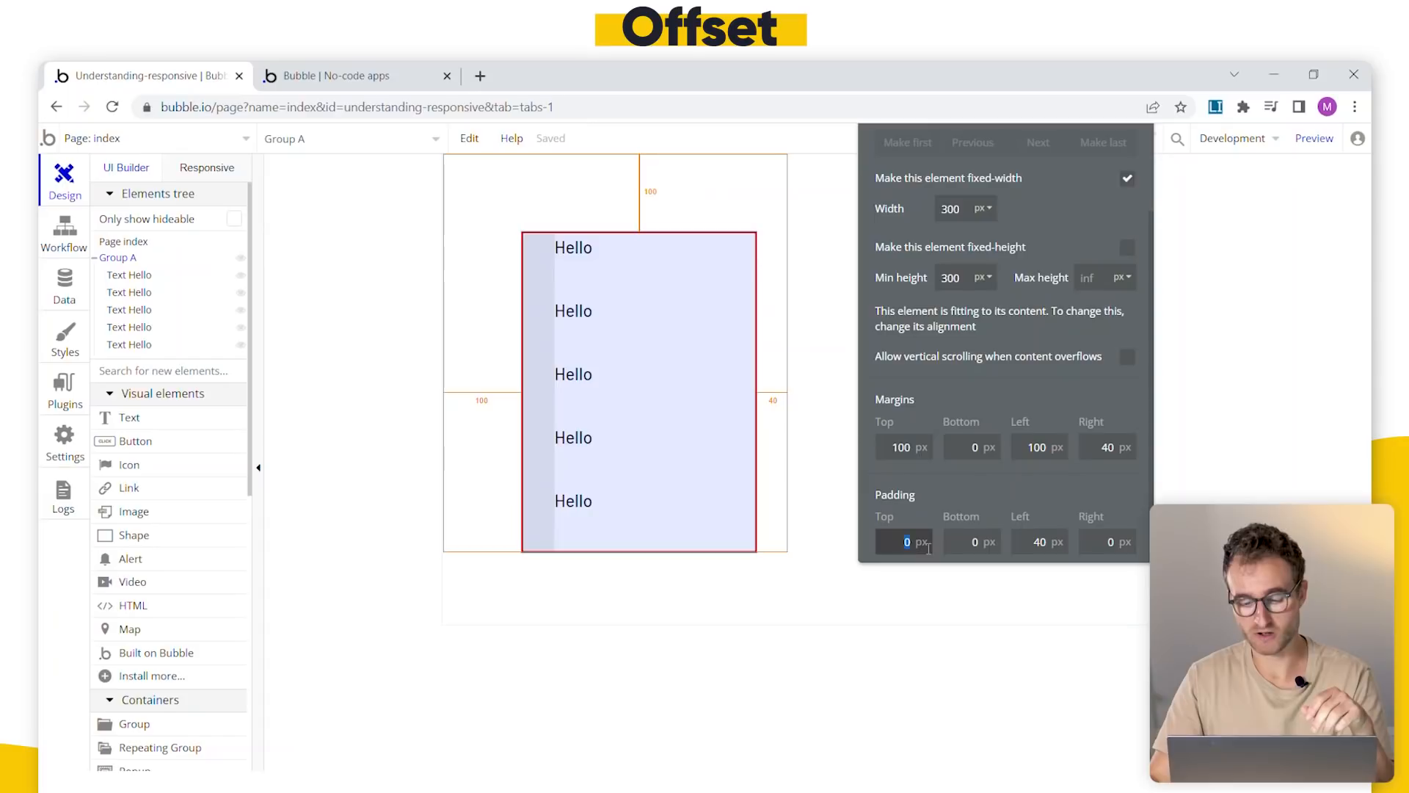
{"action": "type", "text": "60"}
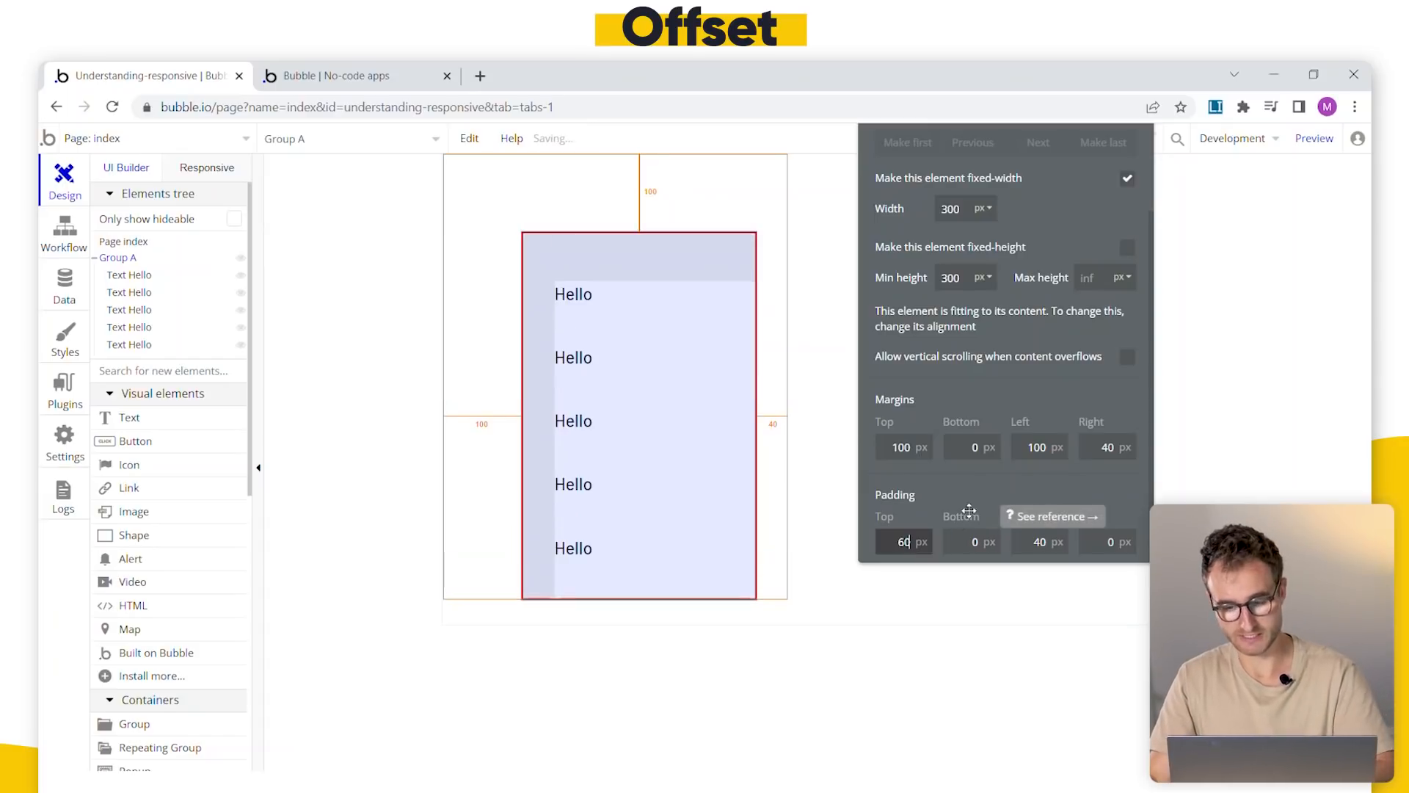
{"action": "key", "text": "Tab"}
{"action": "type", "text": "60"}
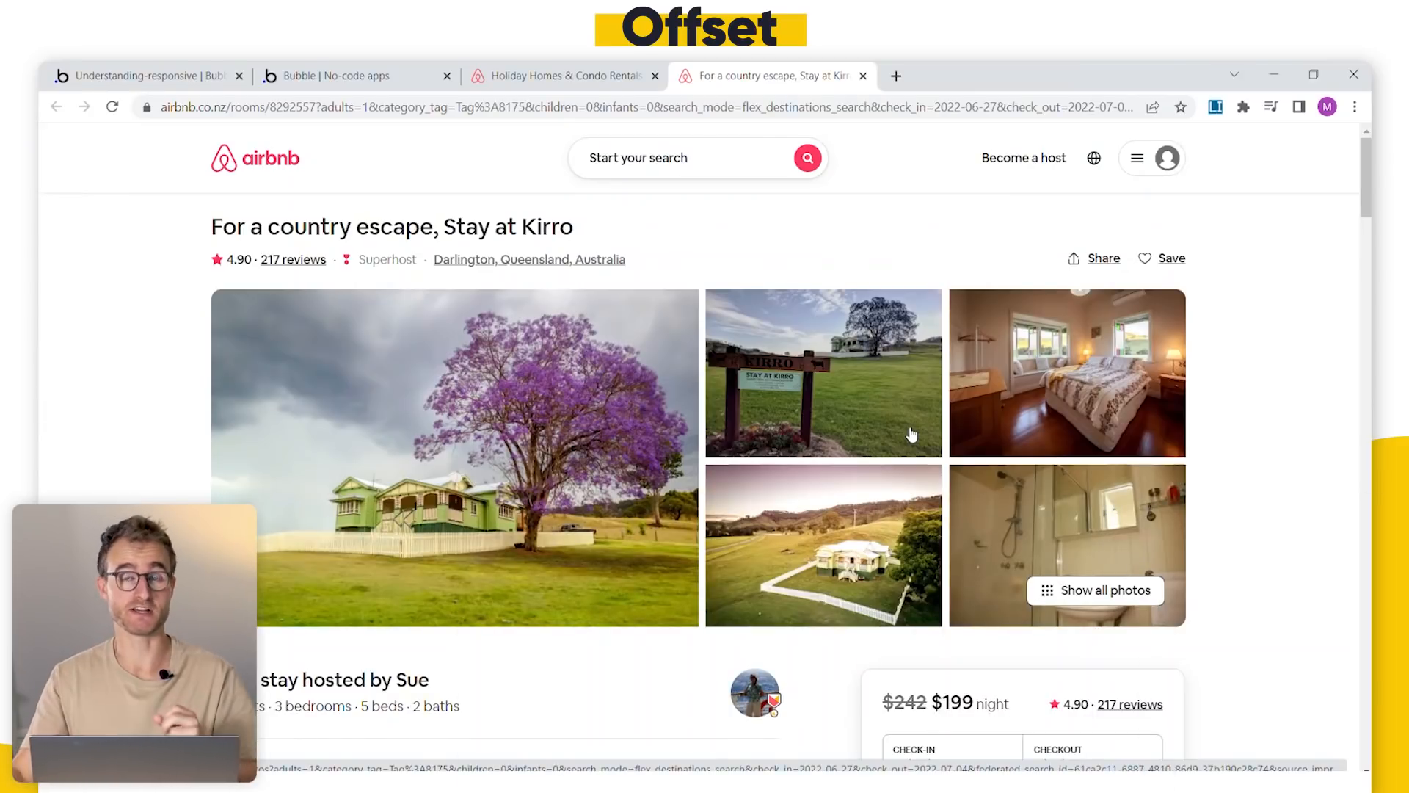
- On the Airbnb listing page, inspect the booking card with the browser's developer tools to examine its padding
{"action": "scroll", "coordinate": [911, 434], "scroll_direction": "down", "scroll_amount": 6}
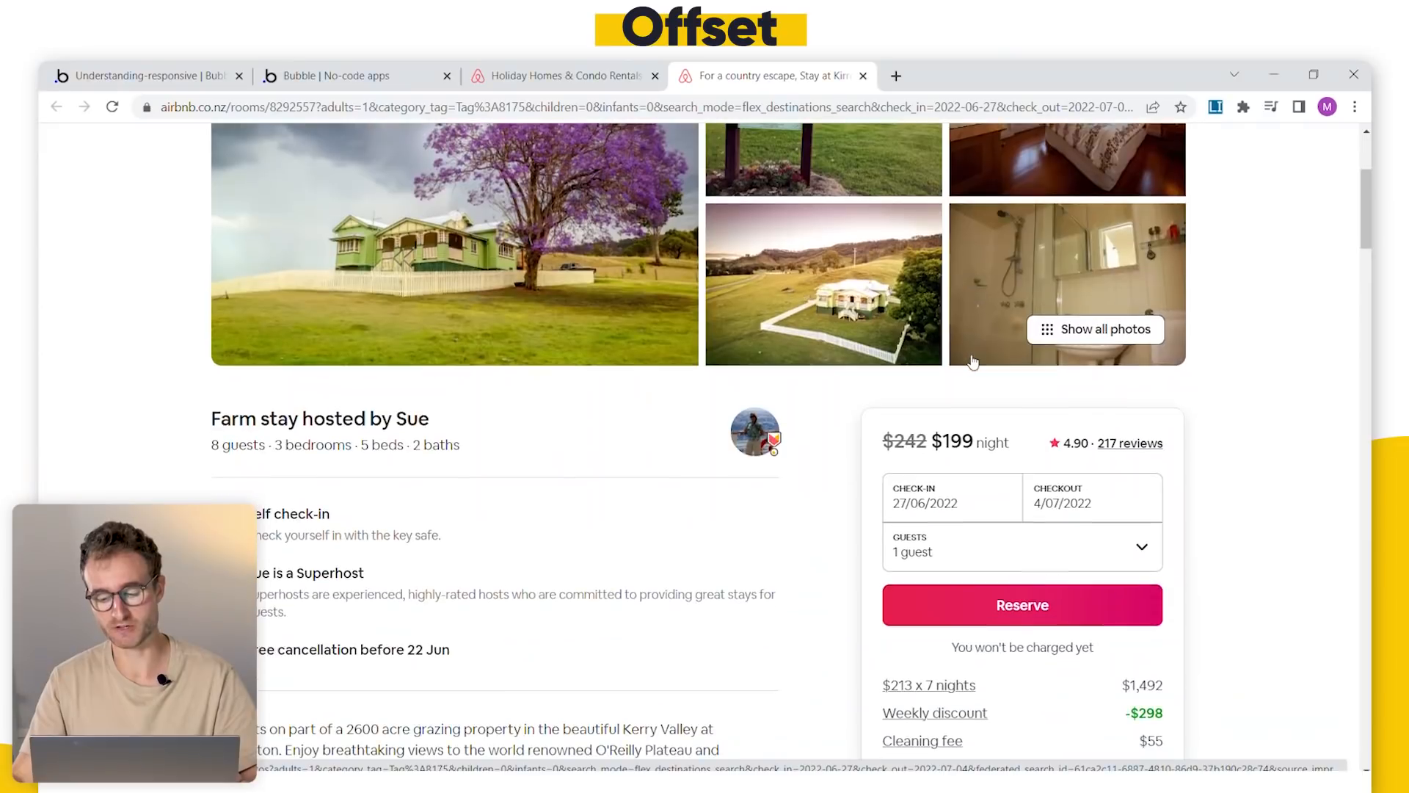
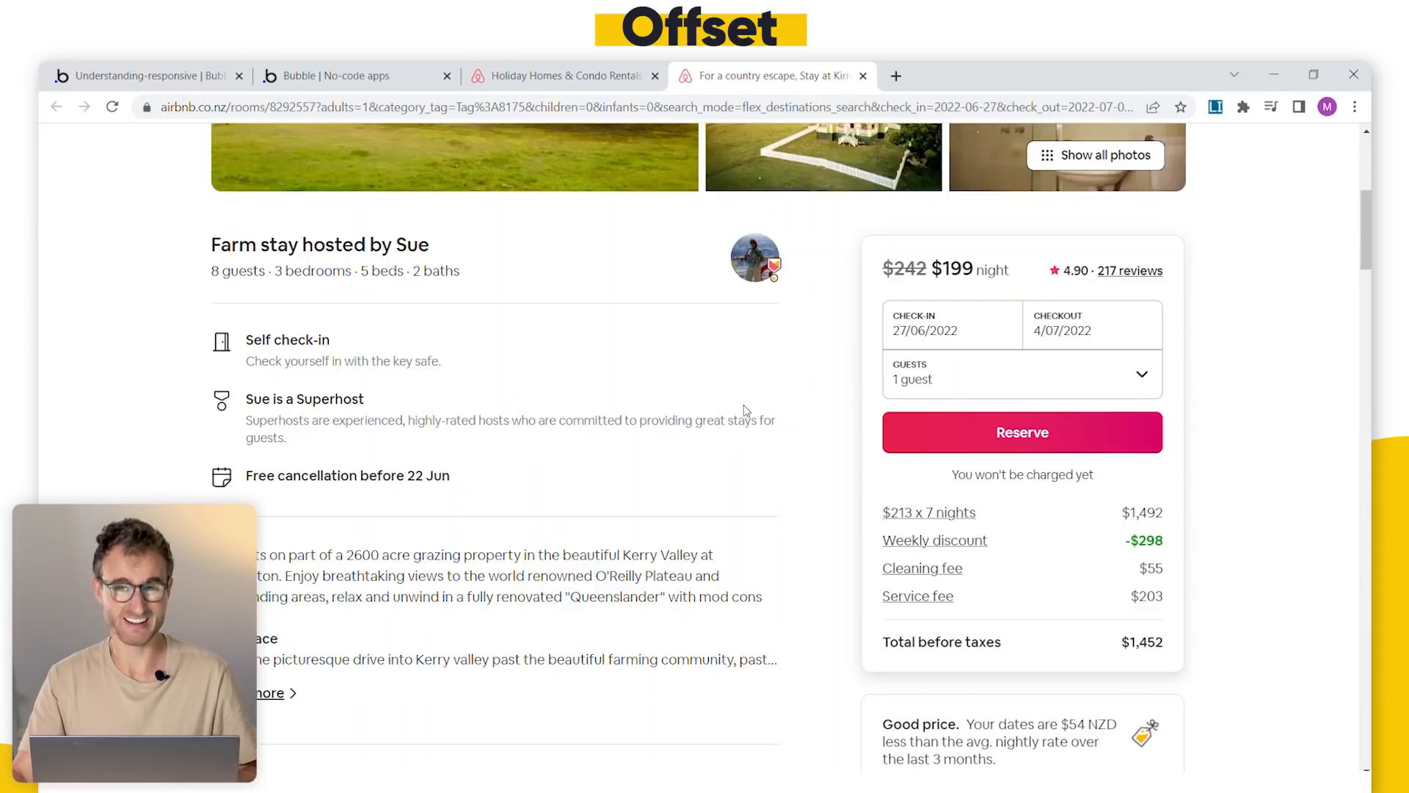
{"action": "right_click", "coordinate": [842, 322]}
{"action": "left_click", "coordinate": [890, 643]}
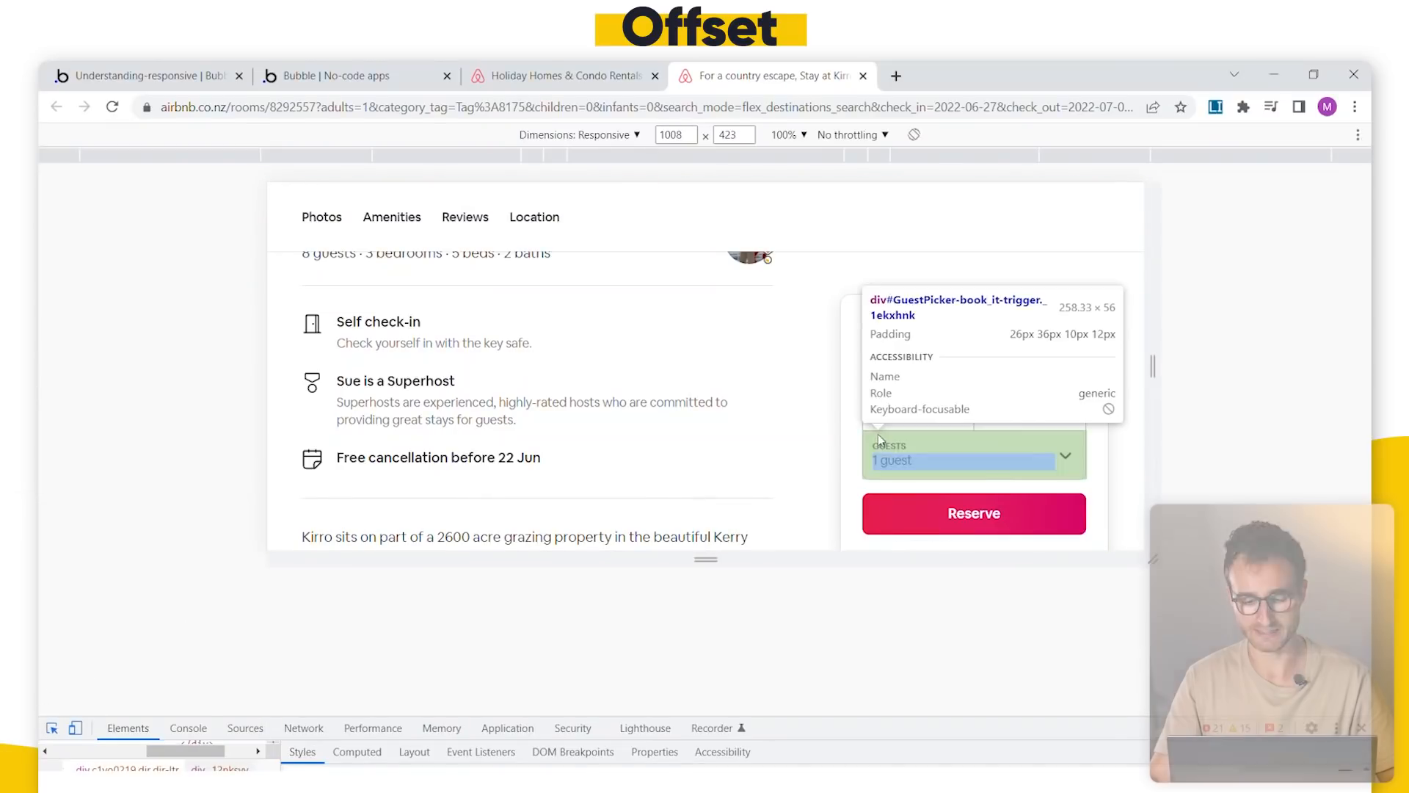
{"action": "mouse_move", "coordinate": [853, 403]}
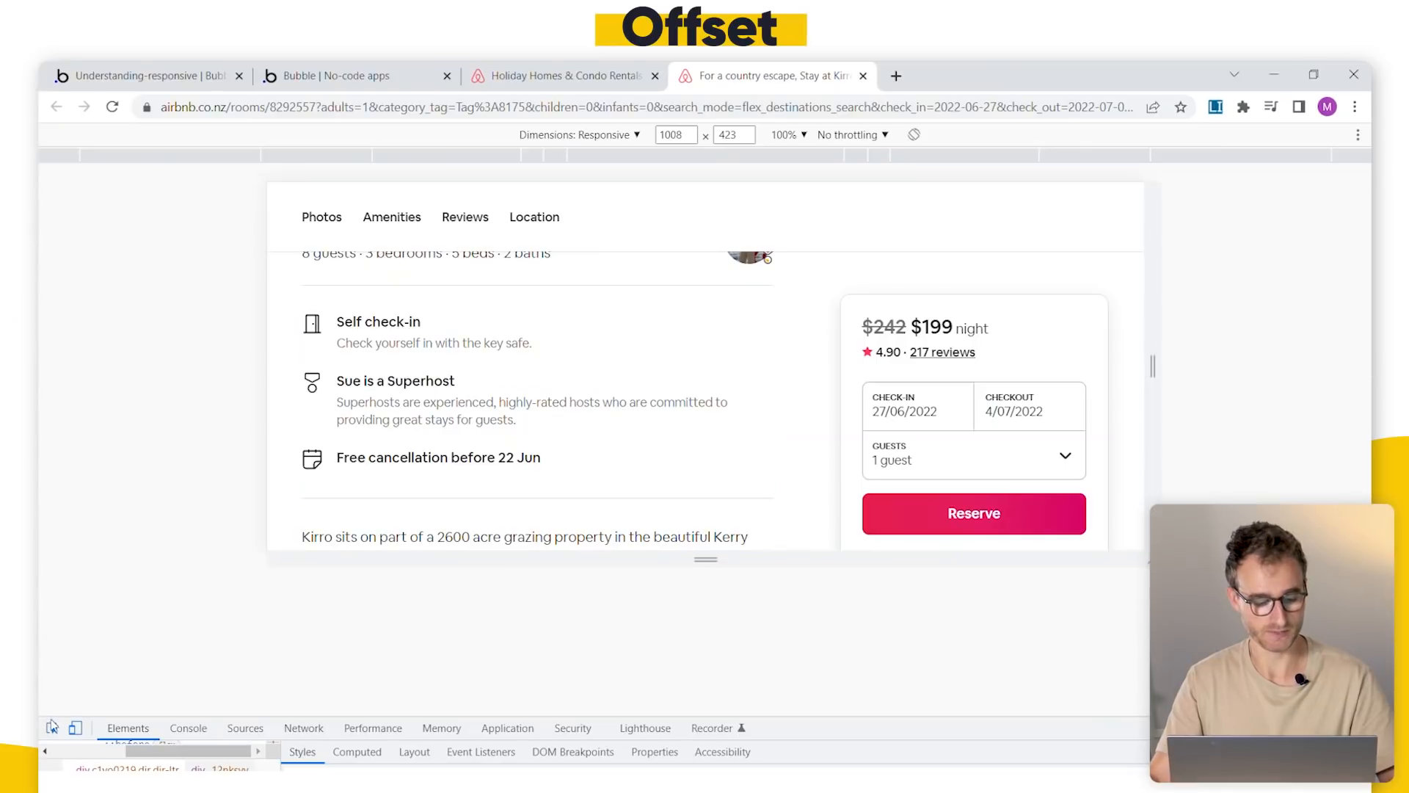
{"action": "left_click_drag", "start_coordinate": [94, 715], "coordinate": [66, 604]}
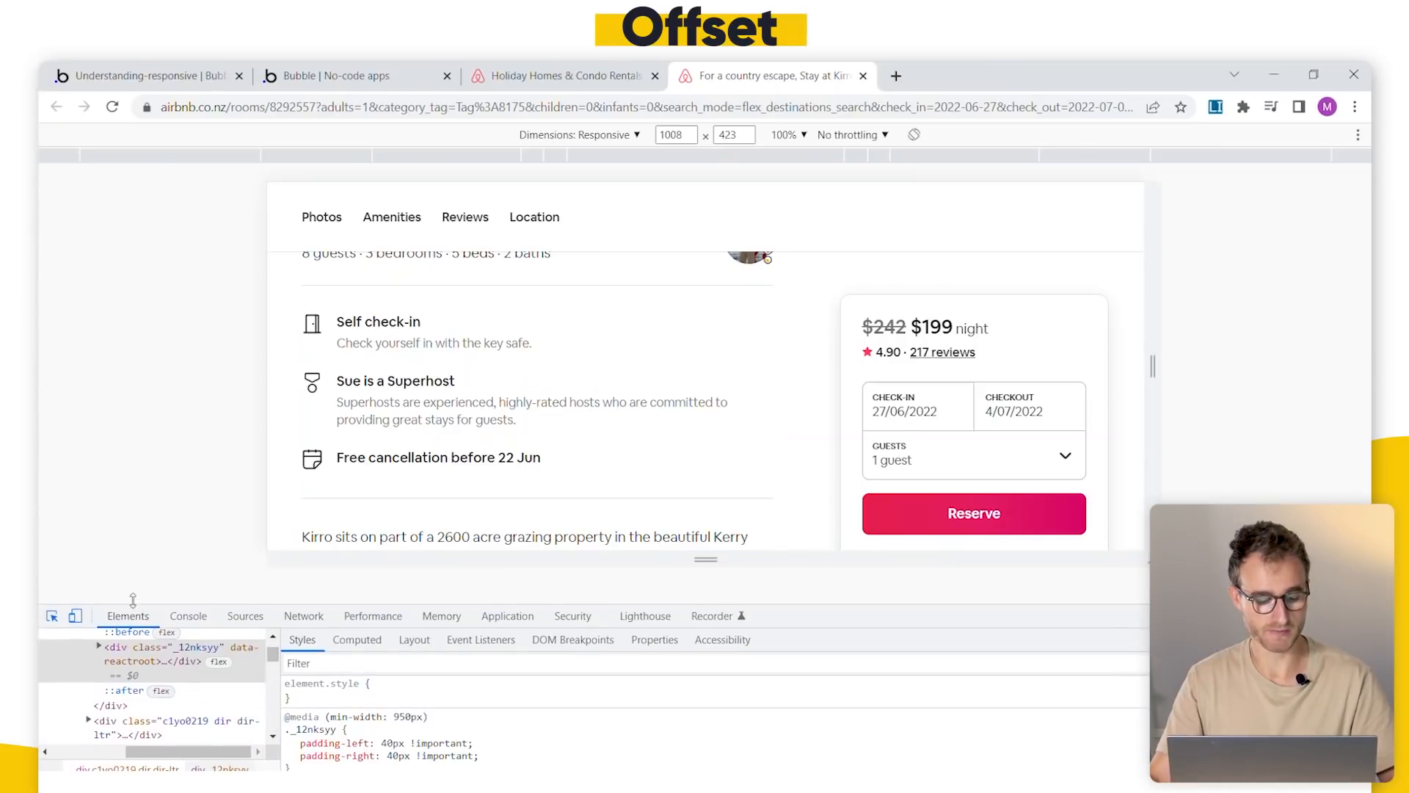
{"action": "left_click", "coordinate": [52, 616]}
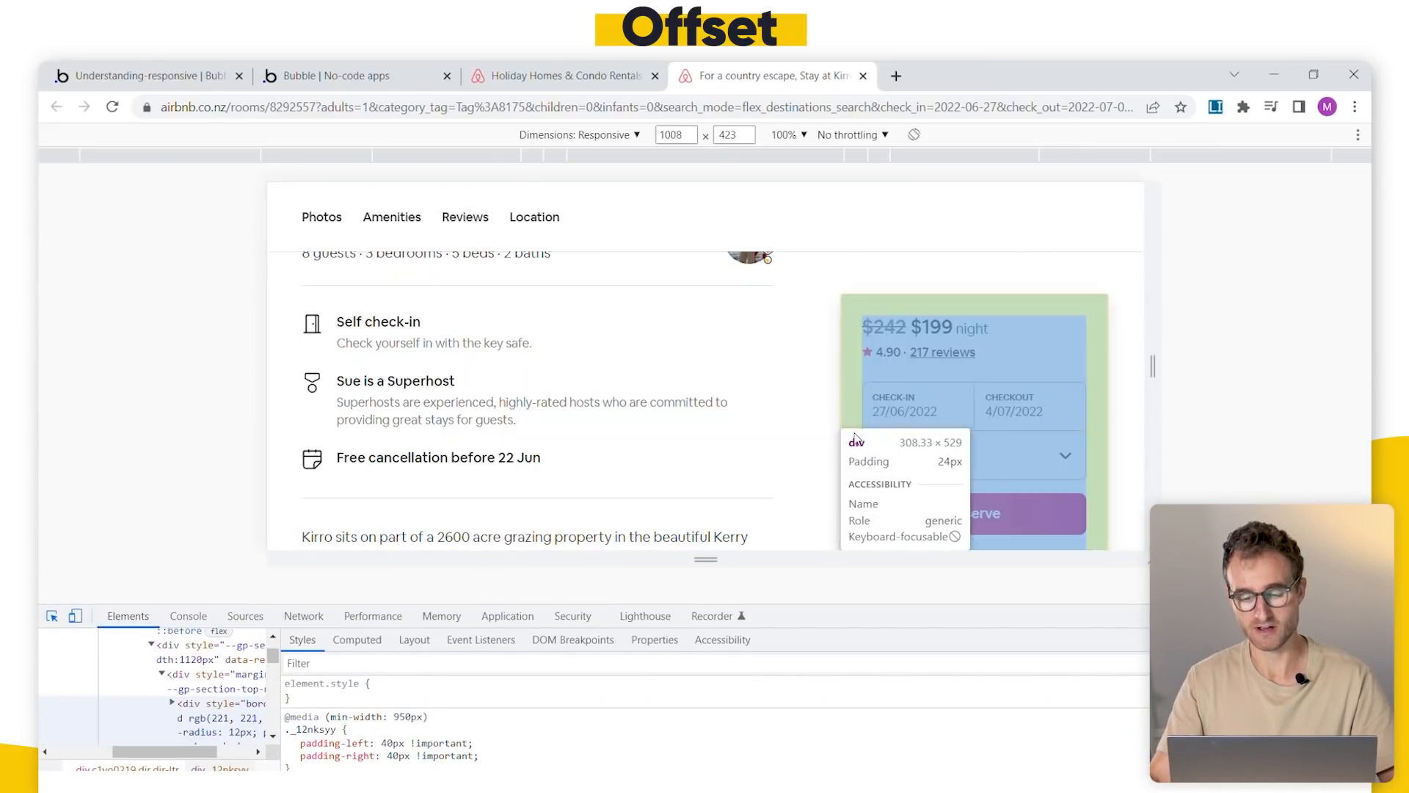
{"action": "left_click", "coordinate": [850, 363]}
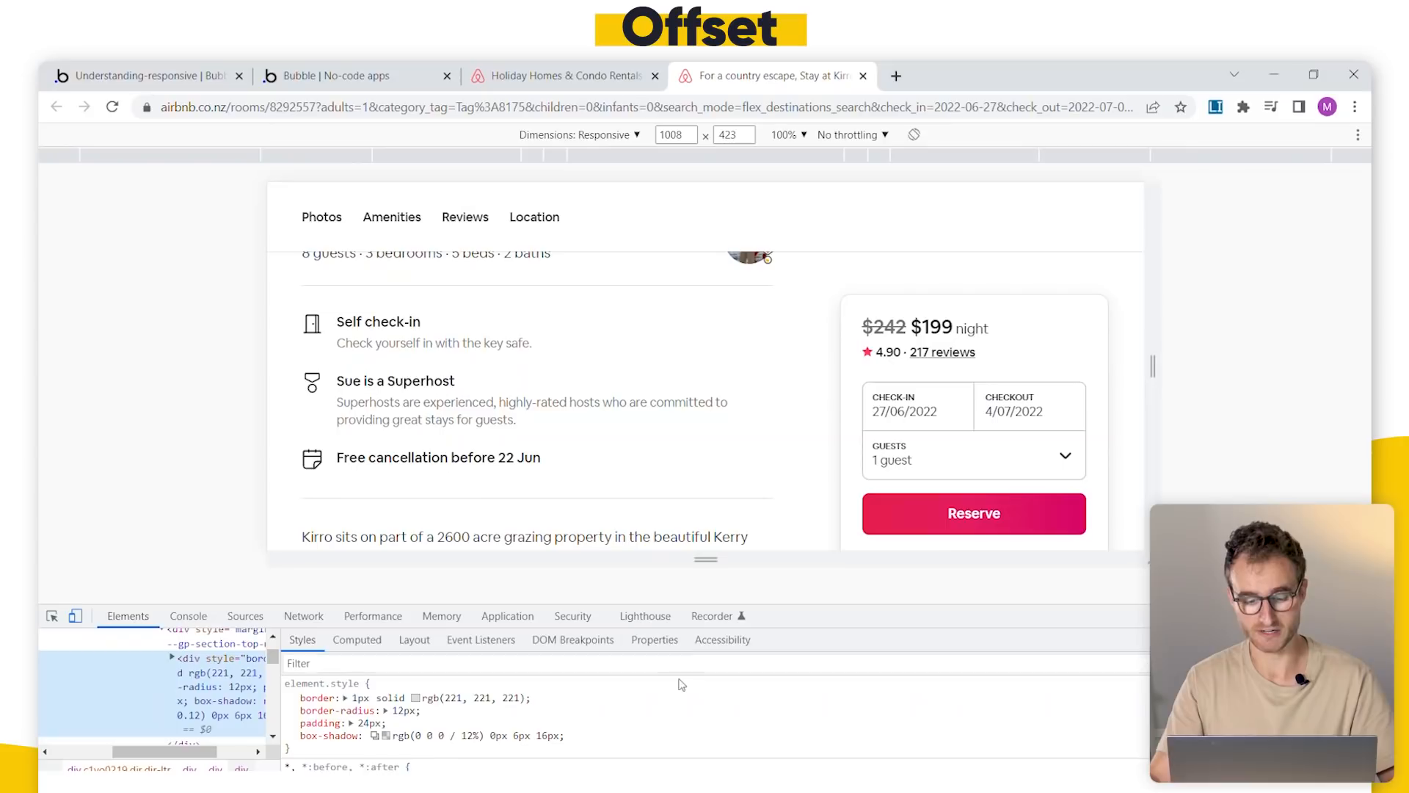
- Undock the developer tools into a separate window and enlarge it over the Airbnb listing
{"action": "left_click", "coordinate": [727, 556]}
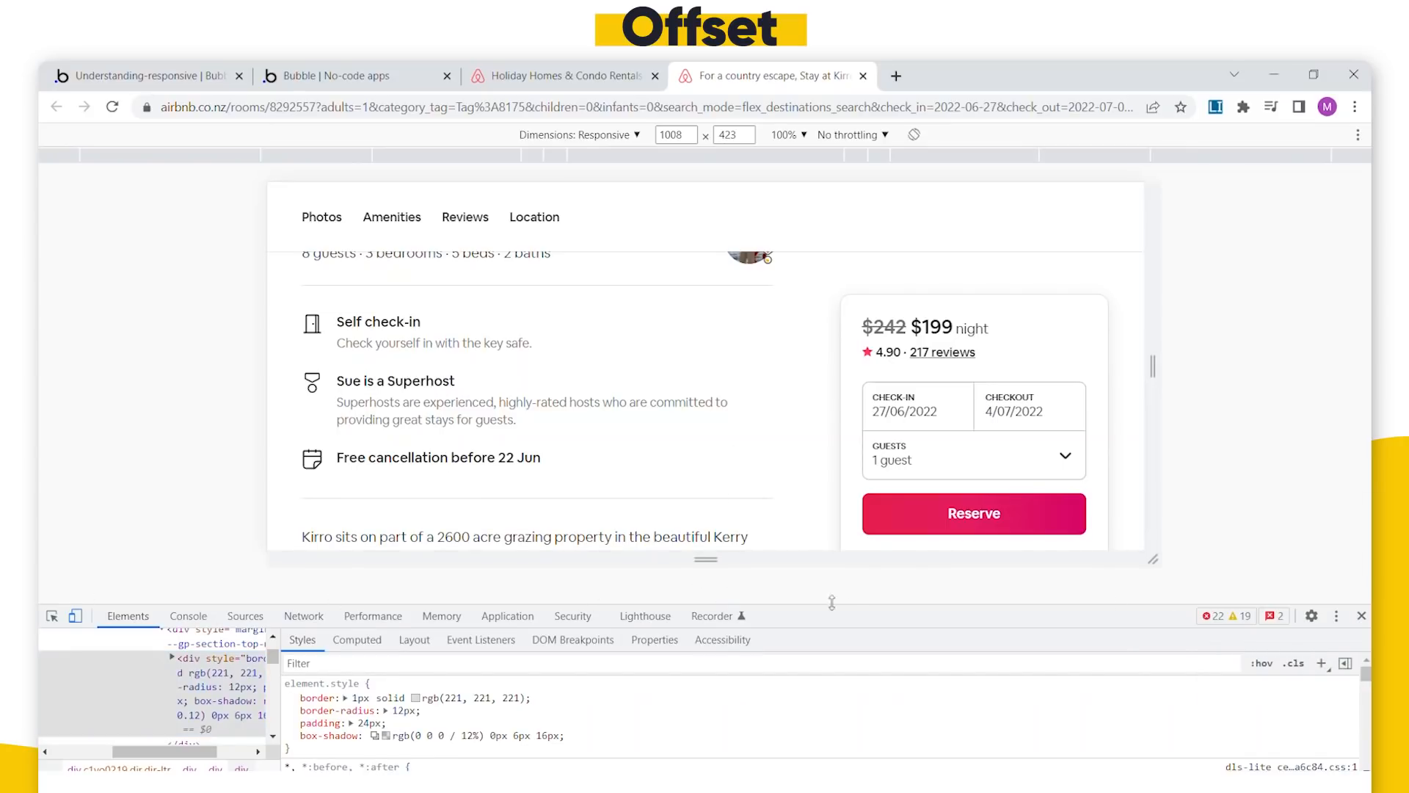
{"action": "left_click", "coordinate": [1339, 617]}
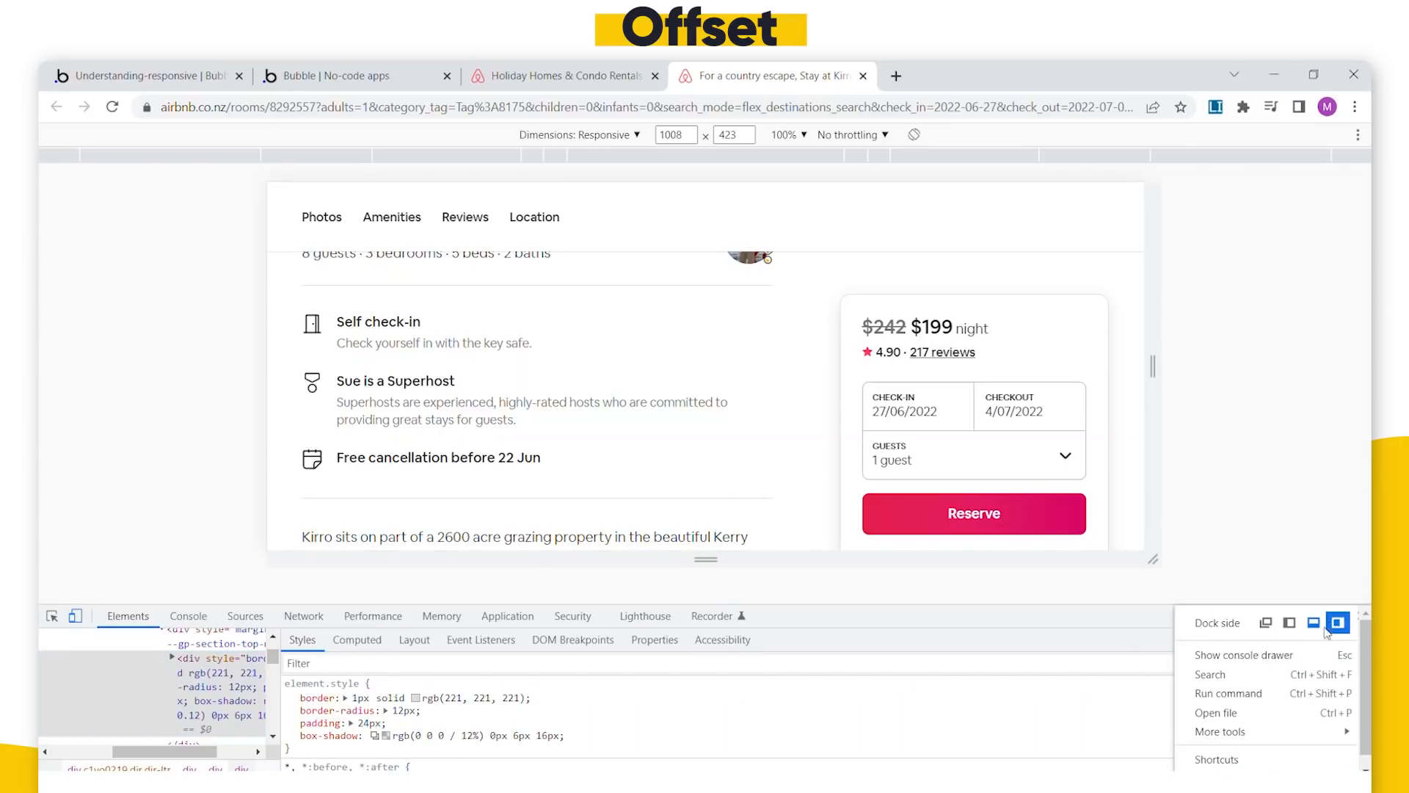
{"action": "left_click", "coordinate": [1266, 623]}
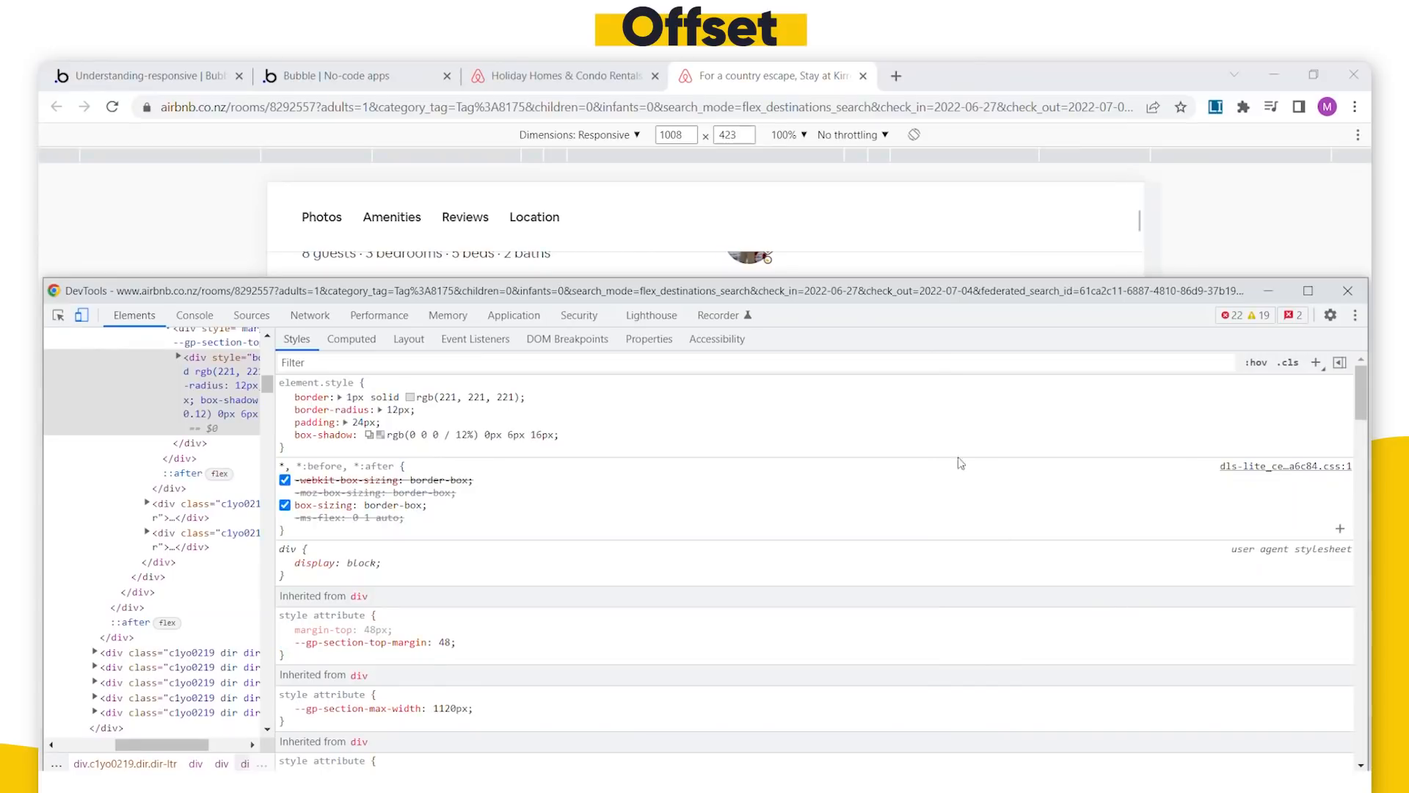
{"action": "left_click_drag", "start_coordinate": [983, 301], "coordinate": [990, 94]}
{"action": "left_click_drag", "start_coordinate": [796, 580], "coordinate": [797, 739]}
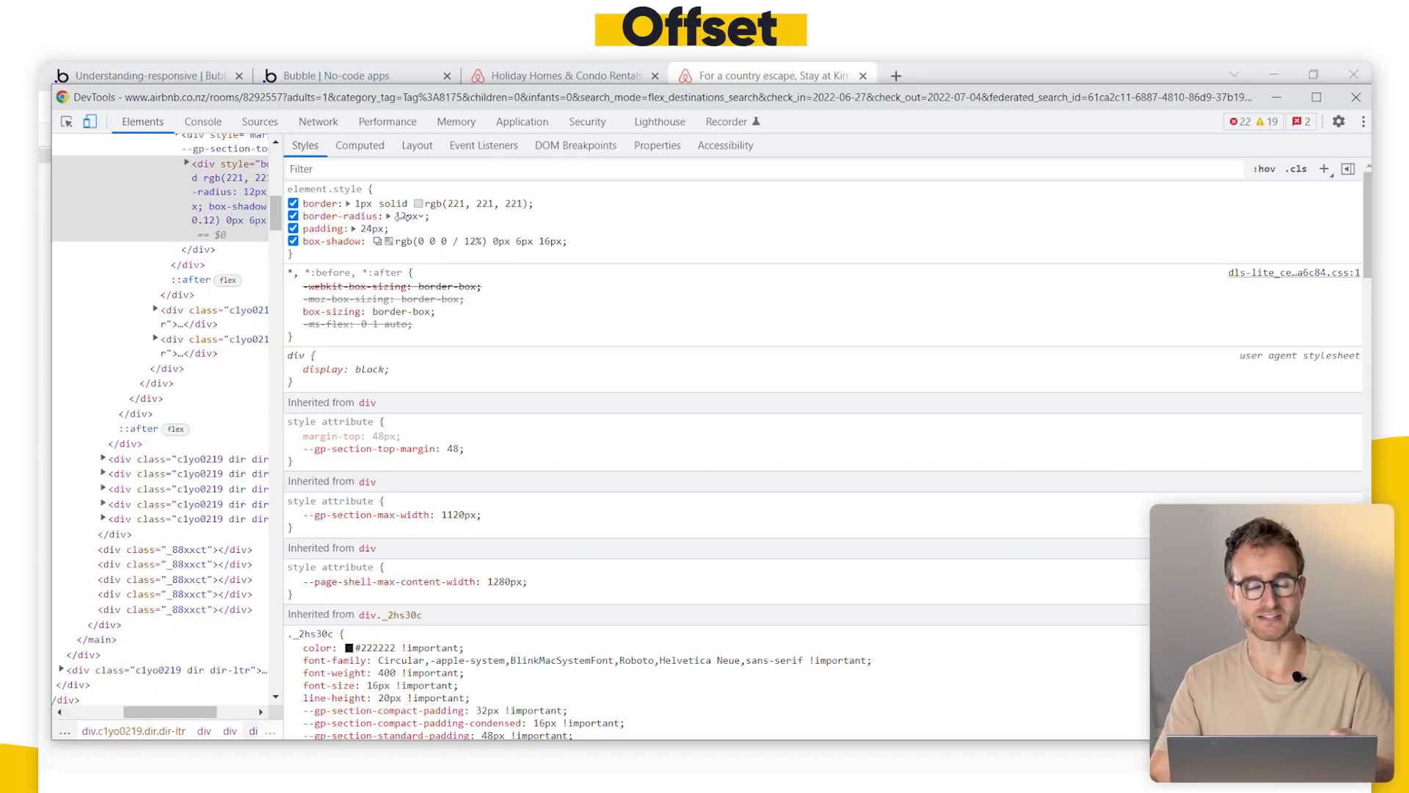
- Examine the booking card's box model and padding values among its computed styles
{"action": "left_click", "coordinate": [353, 152]}
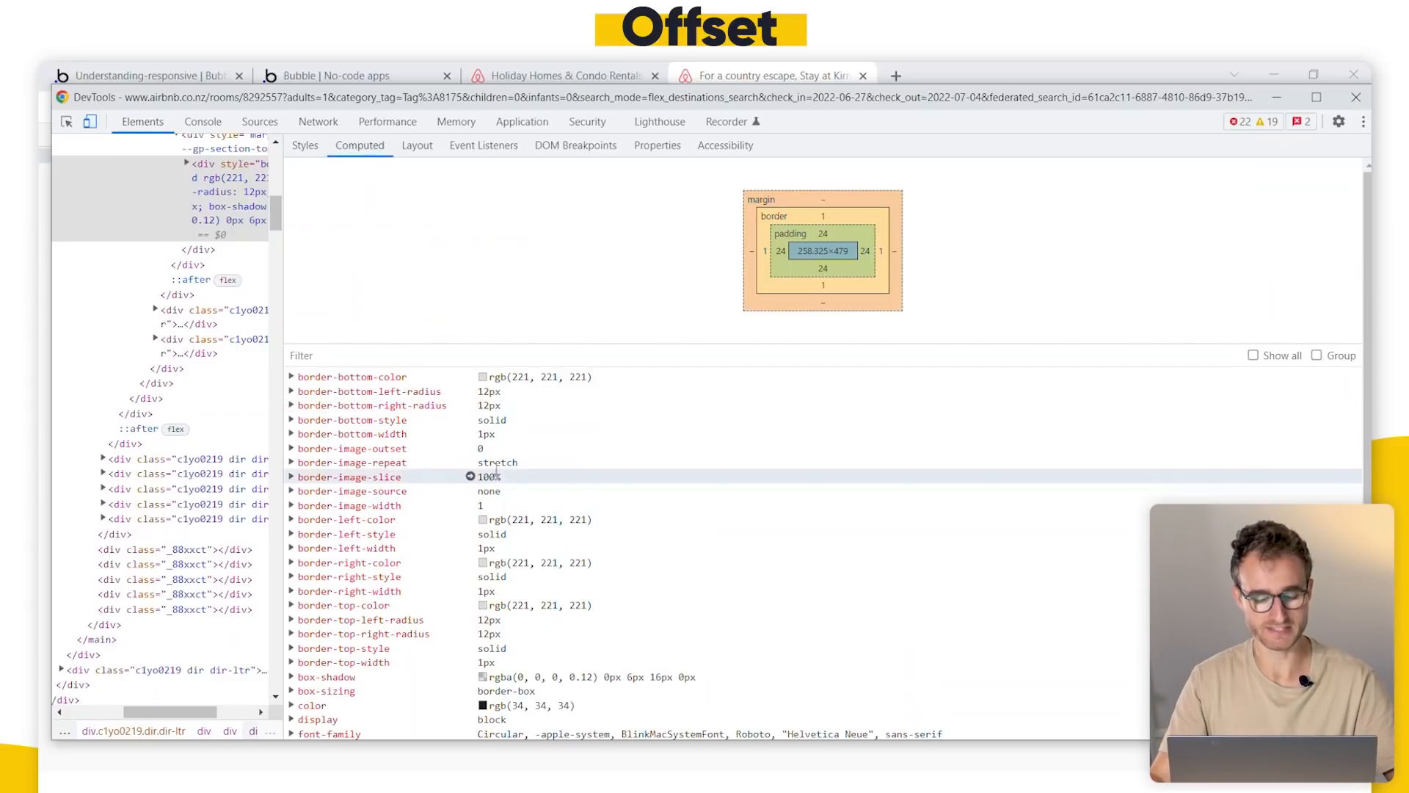
{"action": "scroll", "coordinate": [521, 477], "scroll_direction": "down", "scroll_amount": 3}
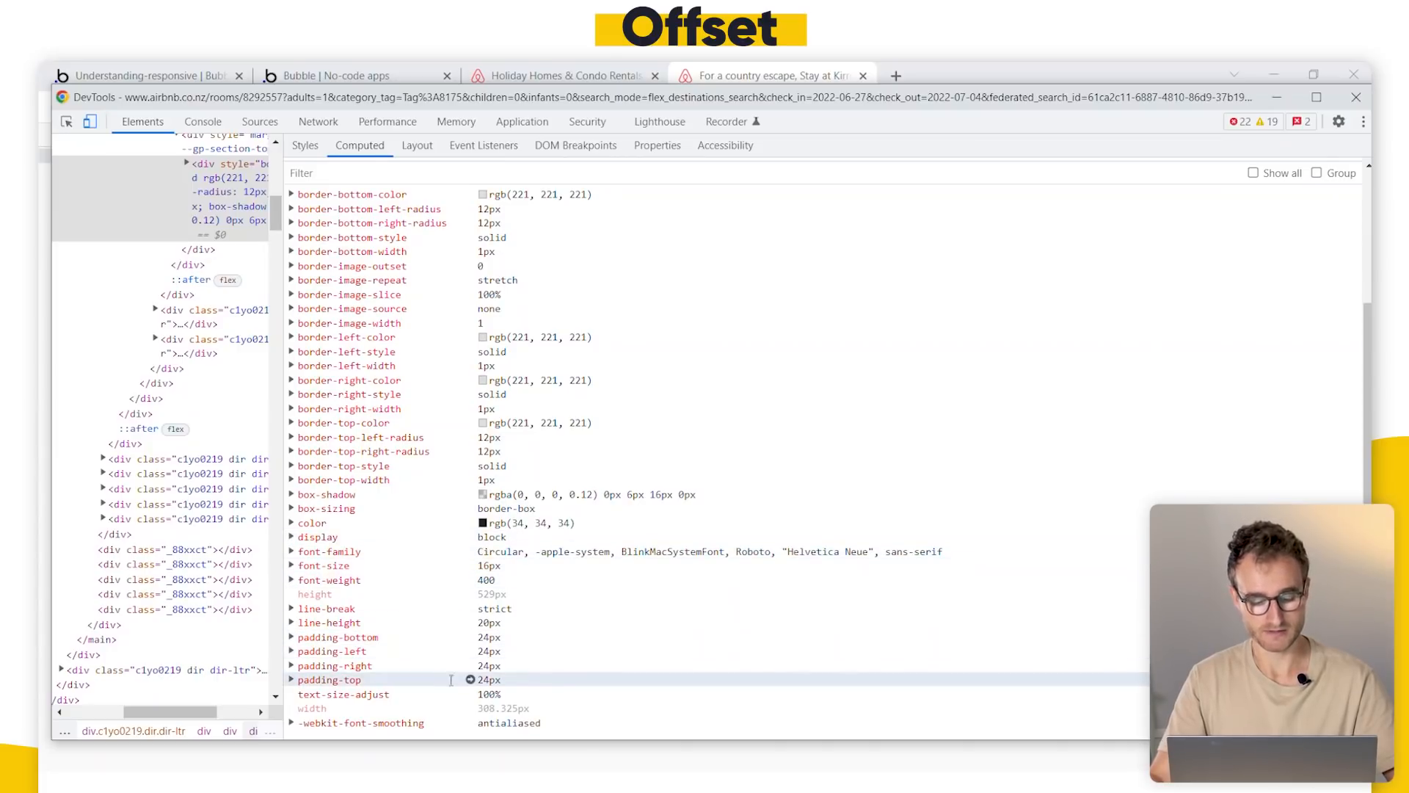
{"action": "scroll", "coordinate": [722, 425], "scroll_direction": "up", "scroll_amount": 3}
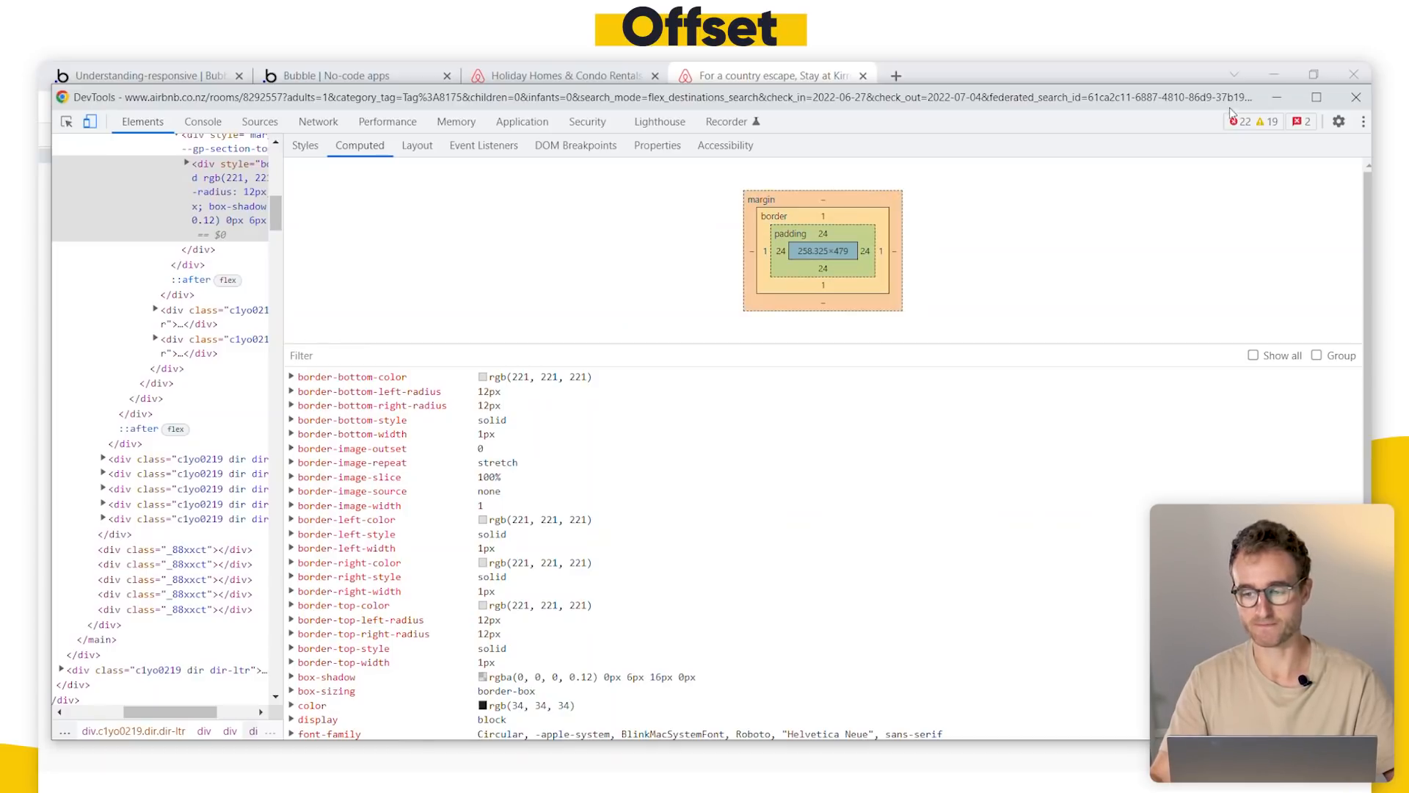
- Close the developer tools and the Airbnb listing, and examine the homepage's "Inspiration for your next trip" cards
{"action": "key", "text": "F12"}
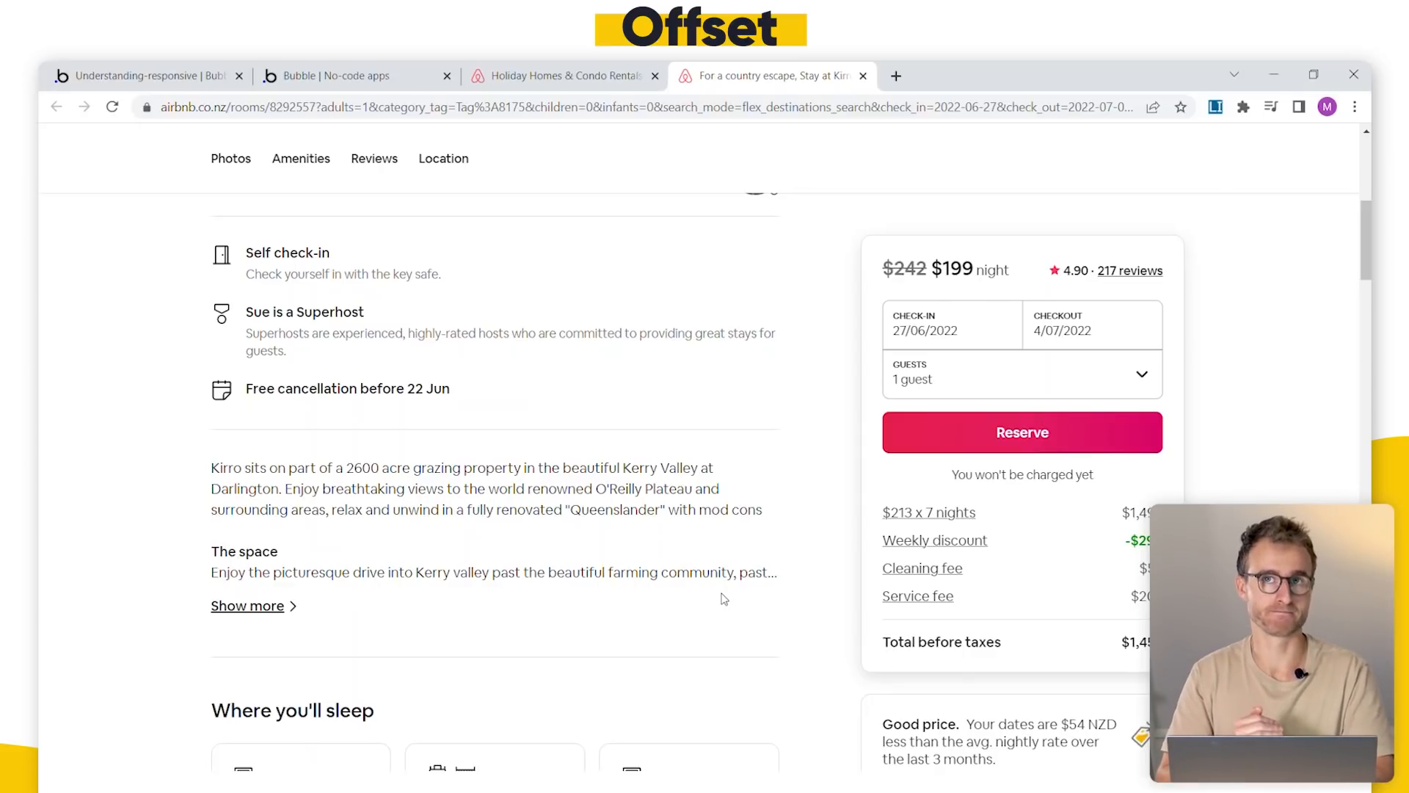
{"action": "key", "text": "ctrl+w"}
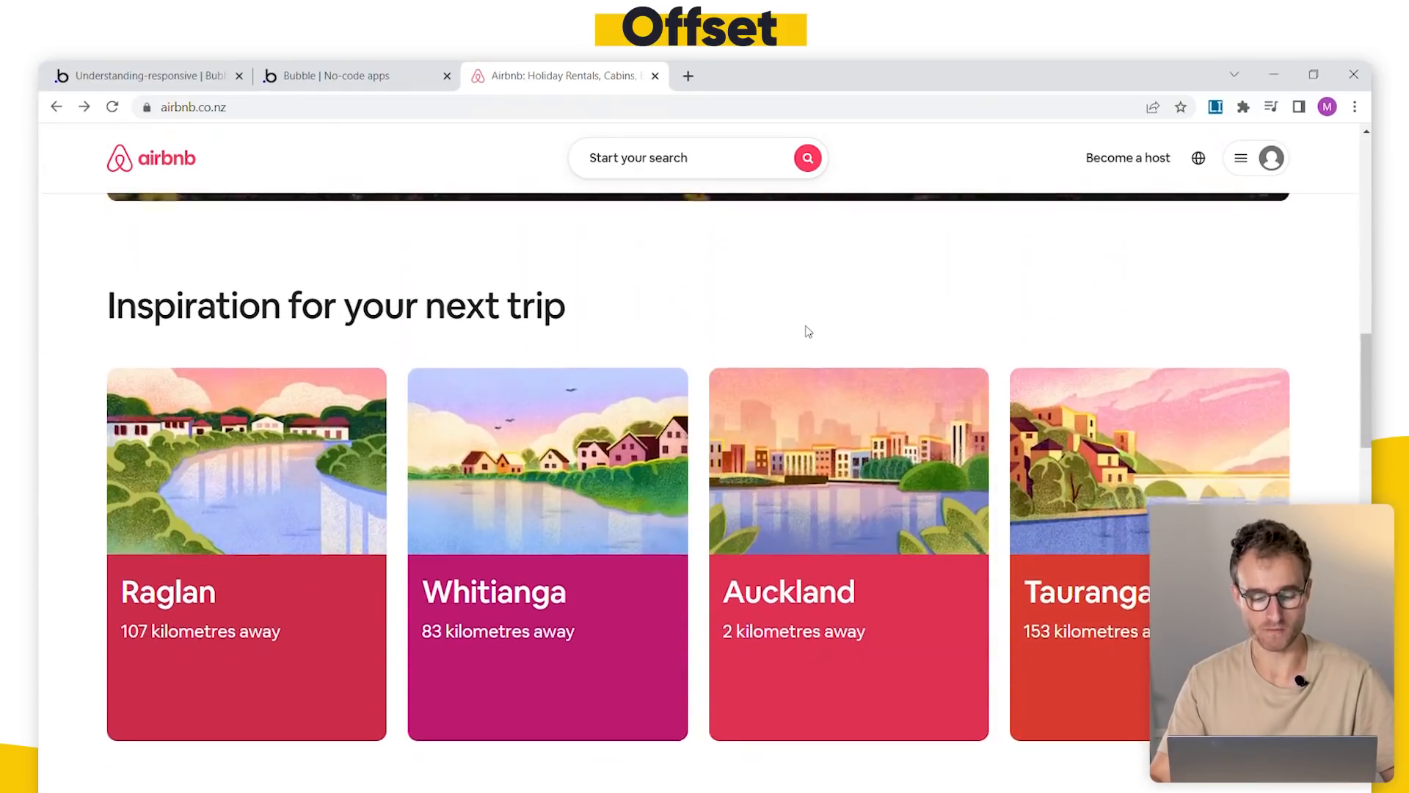
{"action": "scroll", "coordinate": [807, 332], "scroll_direction": "down", "scroll_amount": 1}
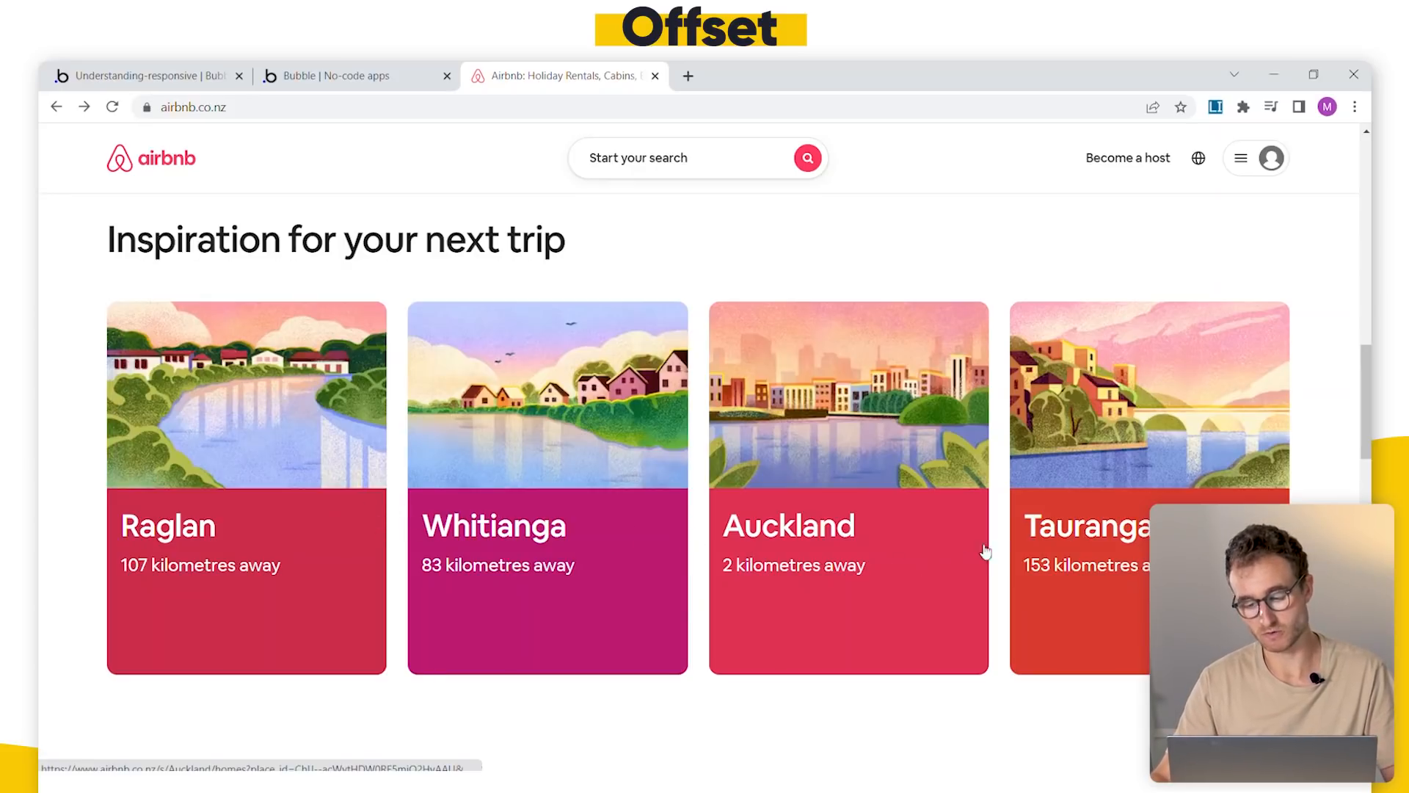
- Switch back to the Bubble editor and delete Group A together with its Hello text elements
{"action": "left_click", "coordinate": [333, 73]}
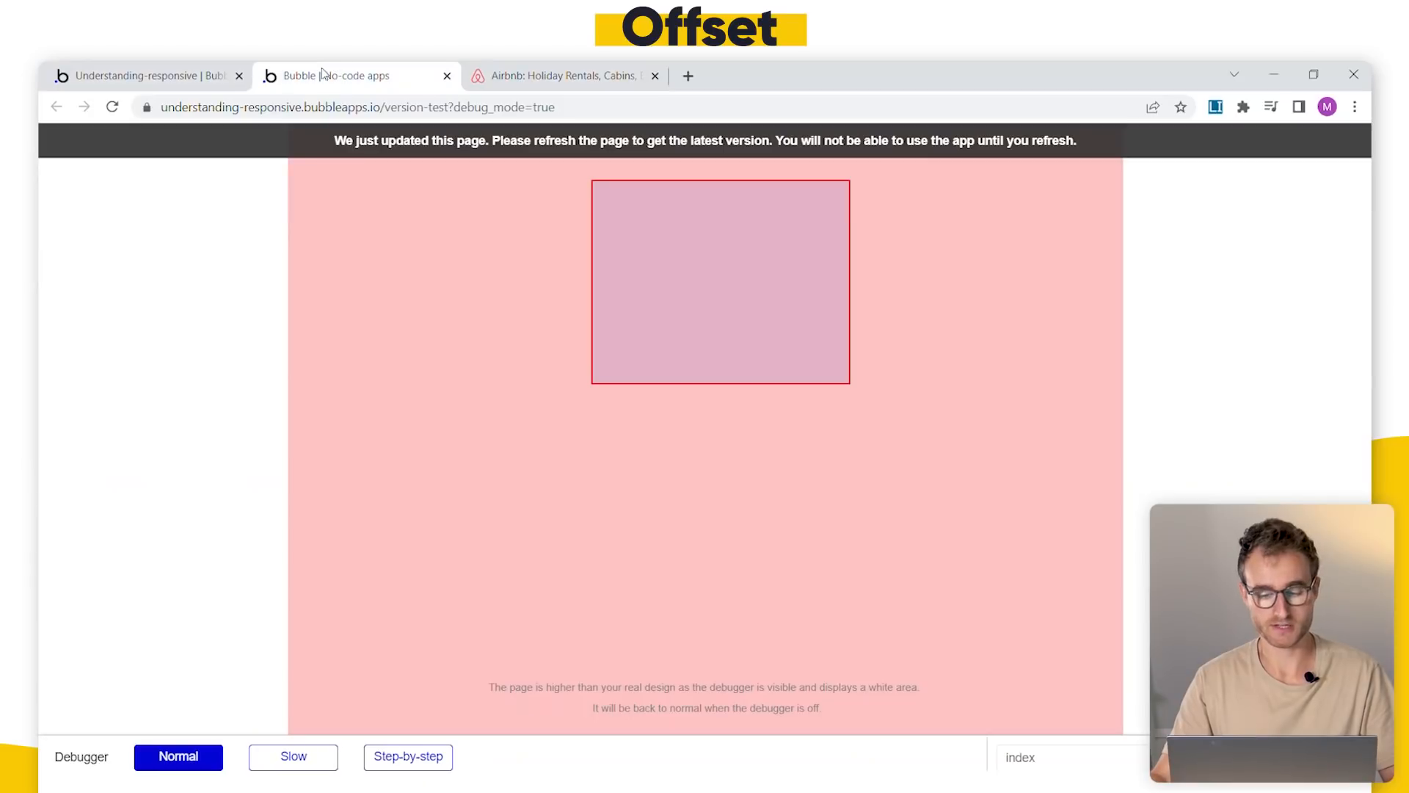
{"action": "left_click", "coordinate": [132, 68]}
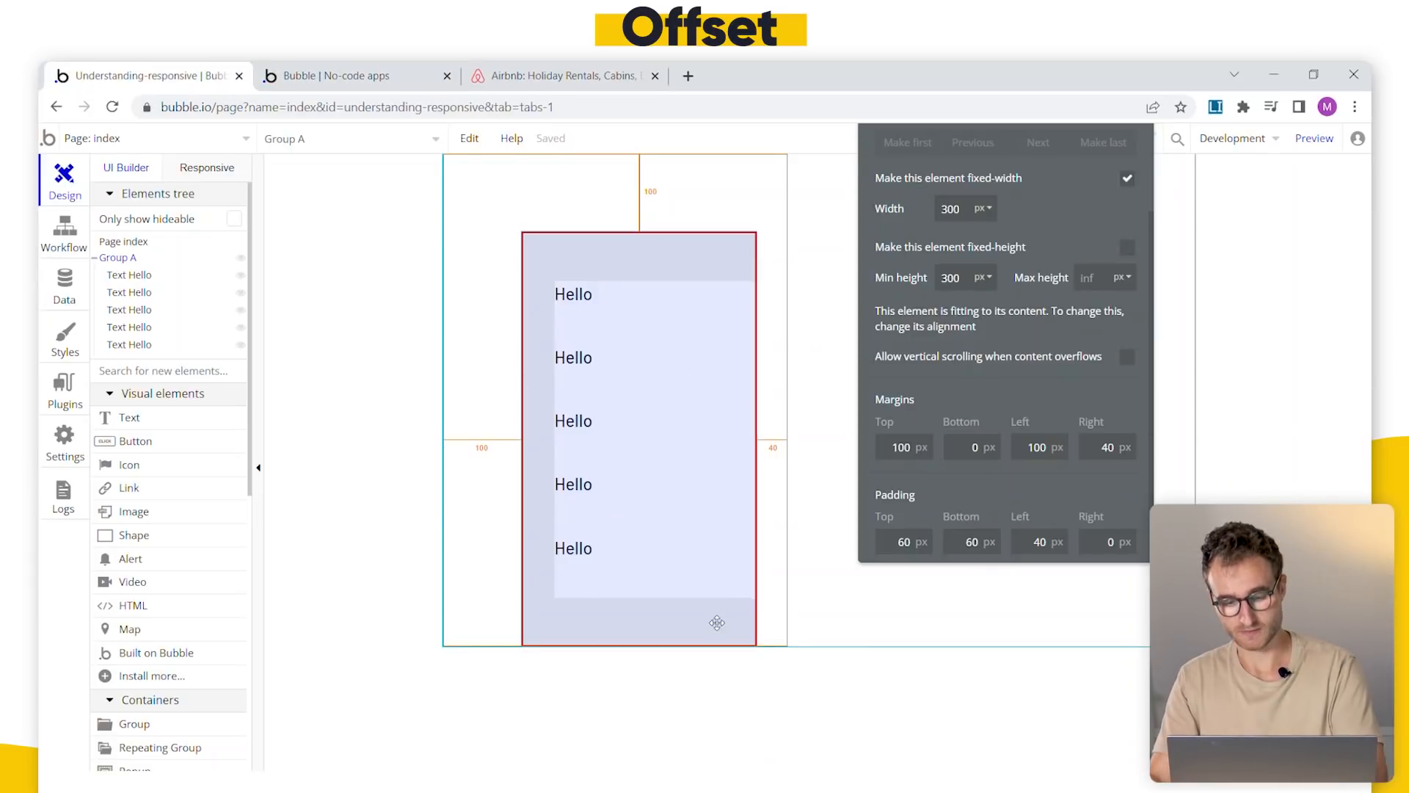
{"action": "key", "text": "Delete"}
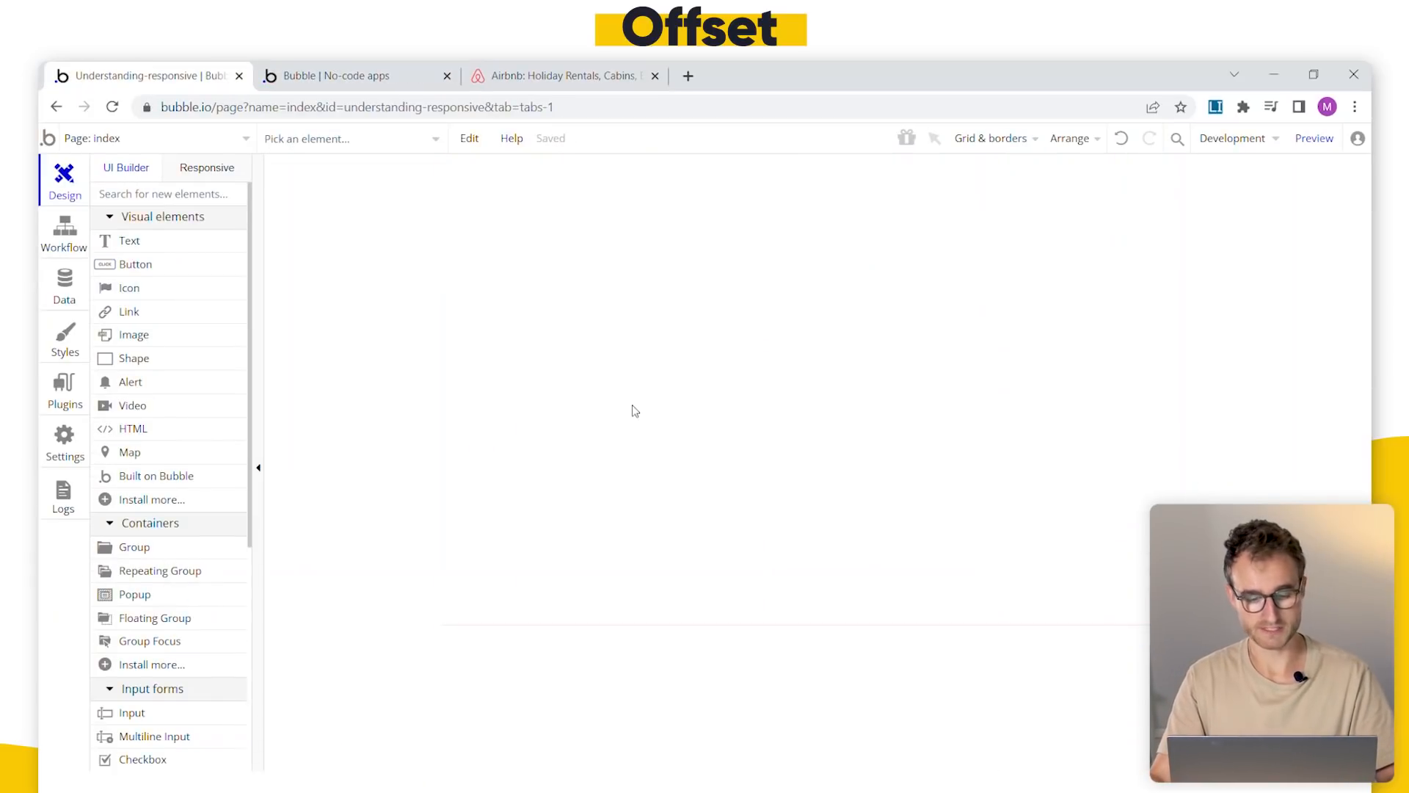
- Draw a new group on the index page and set its width and height to 300 each
{"action": "double_click", "coordinate": [635, 411]}
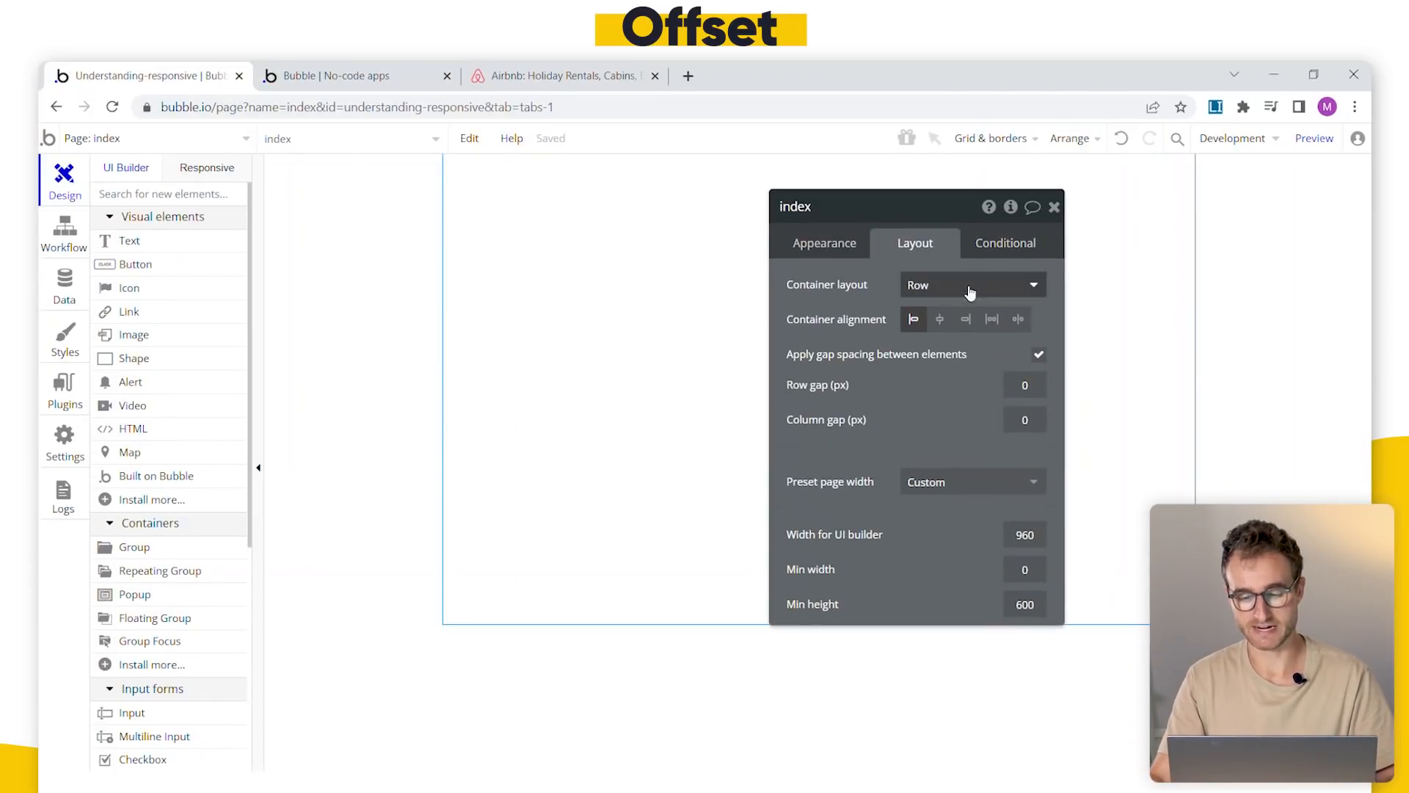
{"action": "left_click", "coordinate": [175, 547]}
{"action": "left_click_drag", "start_coordinate": [471, 200], "coordinate": [712, 400]}
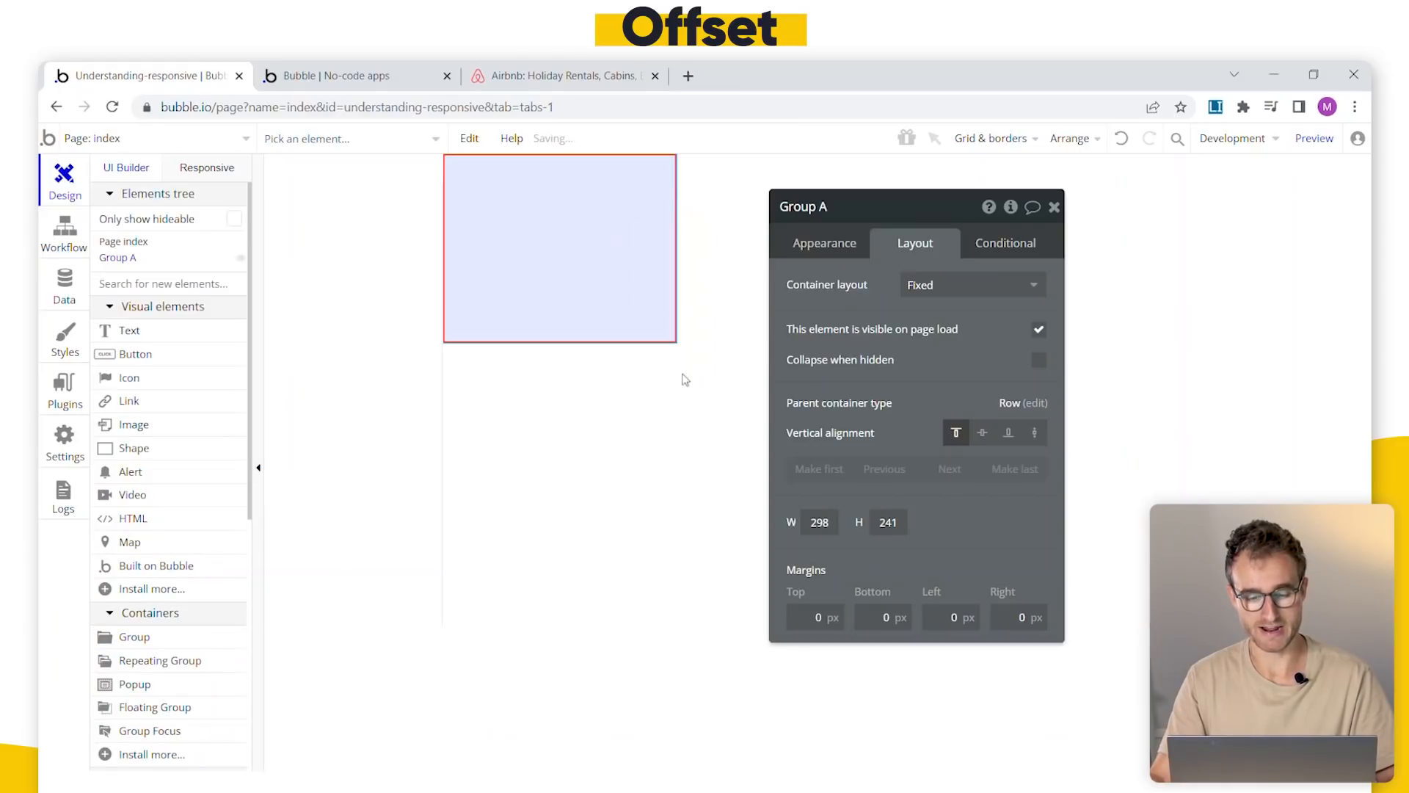
{"action": "double_click", "coordinate": [819, 522]}
{"action": "key", "text": "BackSpace"}
{"action": "type", "text": "300"}
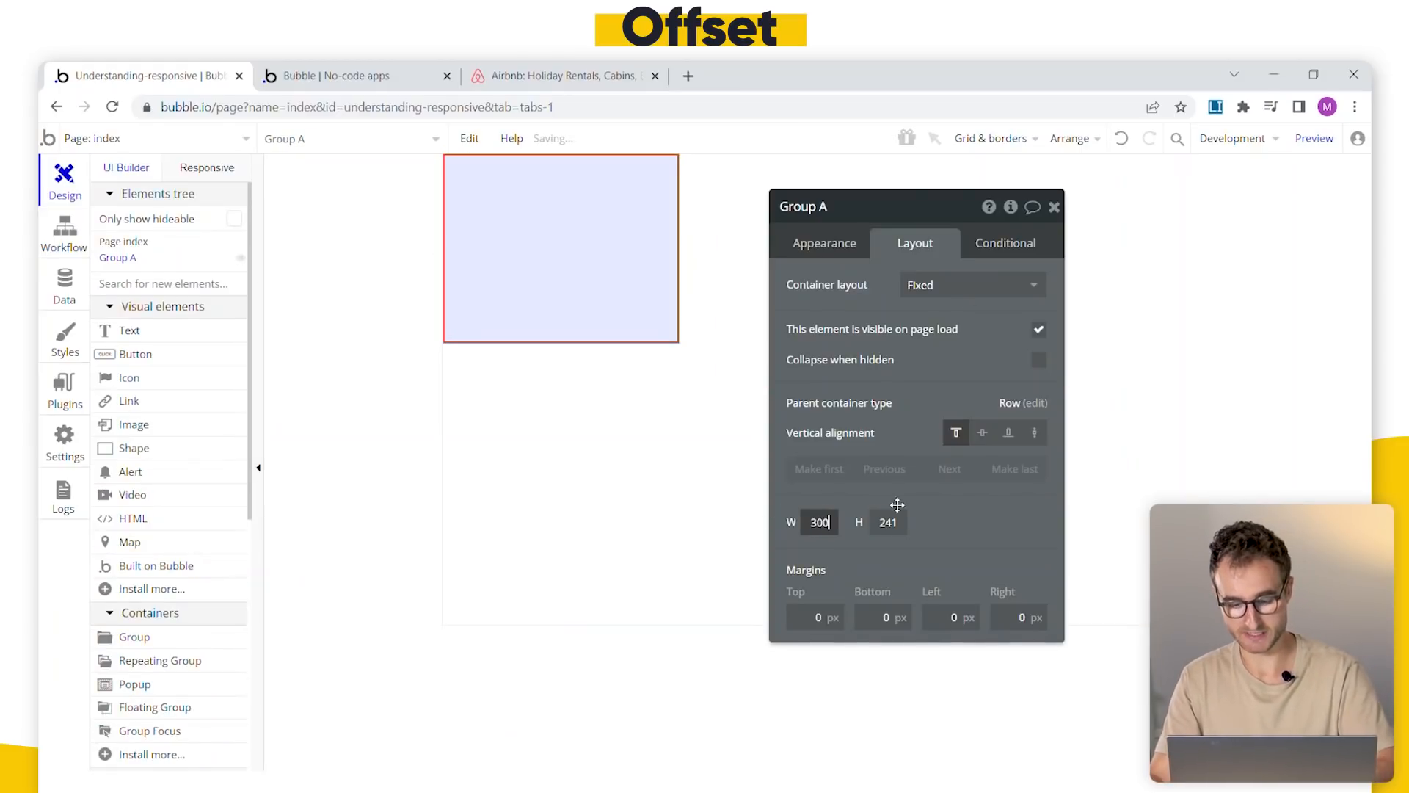
{"action": "type", "text": "300"}
{"action": "left_click_drag", "start_coordinate": [837, 504], "coordinate": [874, 499]}
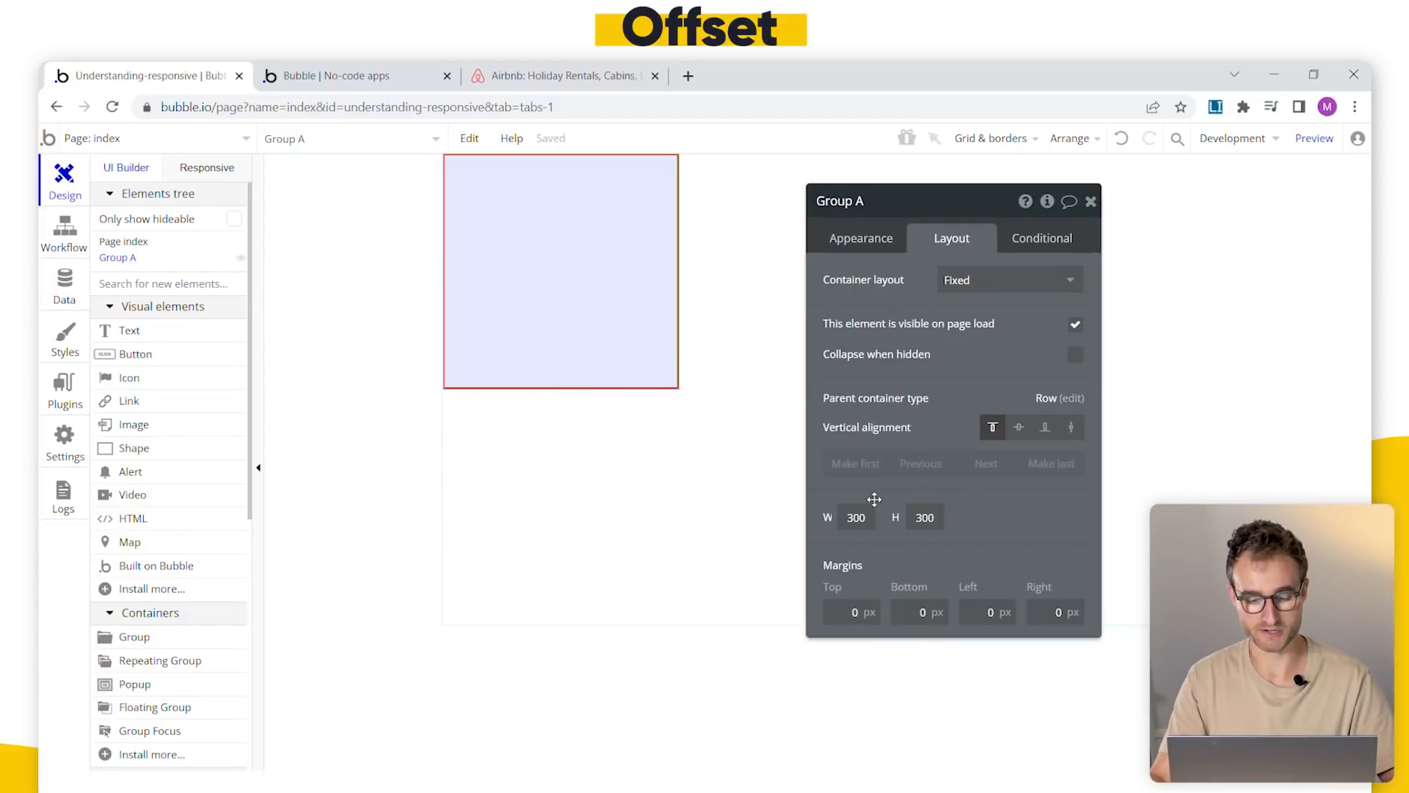
- Duplicate the 300 by 300 group twice to make a row of three groups
{"action": "left_click", "coordinate": [591, 299]}
{"action": "key", "text": "ctrl+d"}
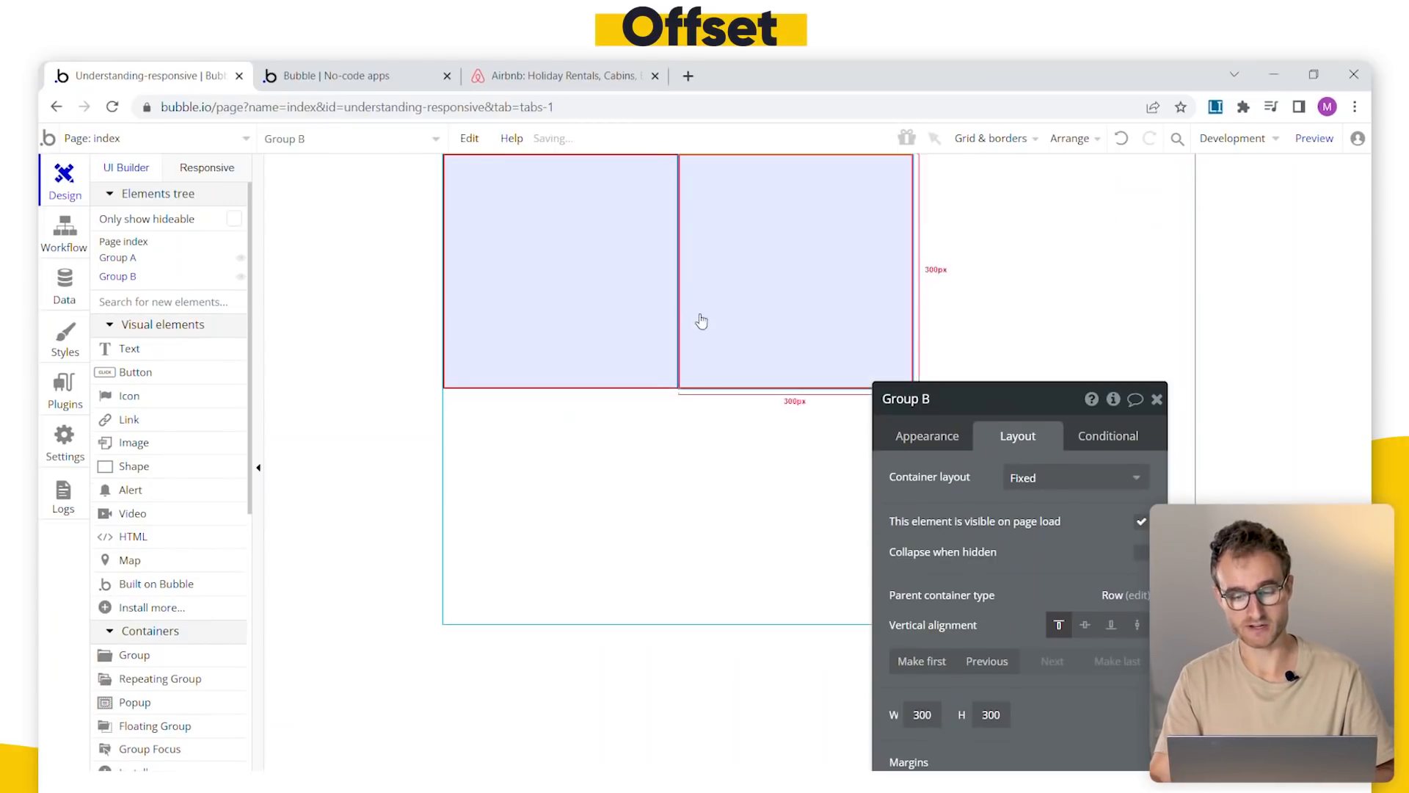
{"action": "key", "text": "ctrl+d"}
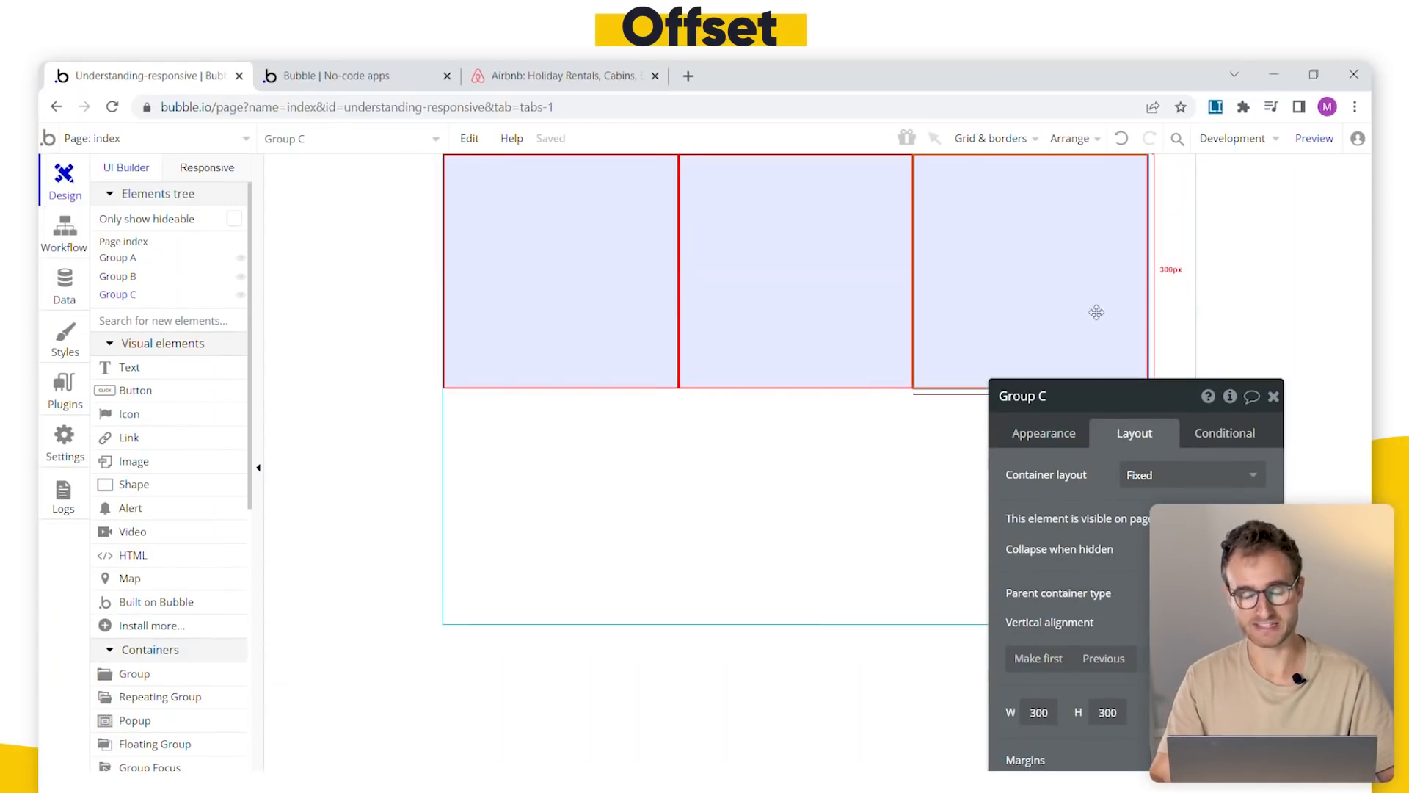
- Set the index page's width for the UI builder to 1008 and close its properties
{"action": "left_click_drag", "start_coordinate": [1091, 609], "coordinate": [937, 404]}
{"action": "left_click", "coordinate": [750, 499]}
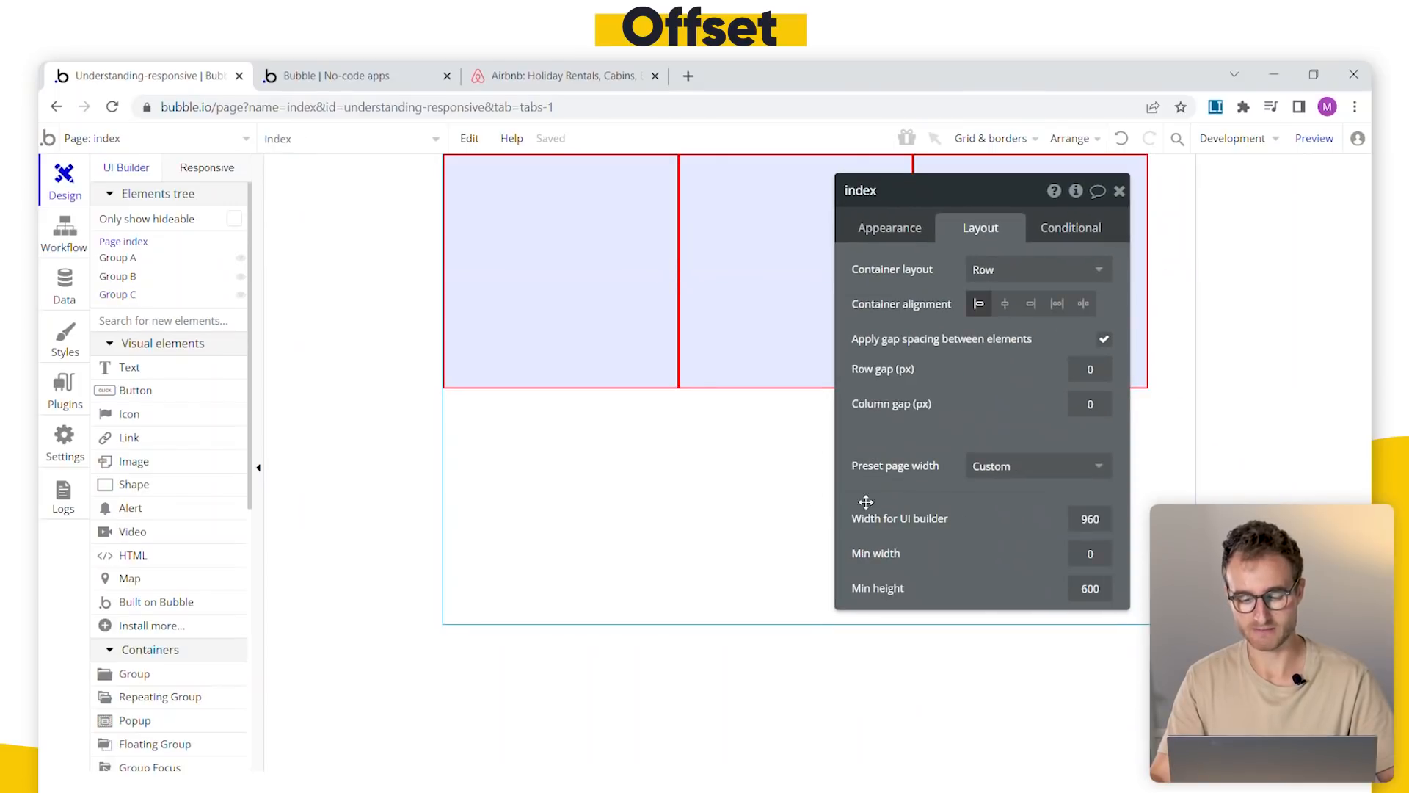
{"action": "left_click", "coordinate": [1068, 518]}
{"action": "type", "text": "1008"}
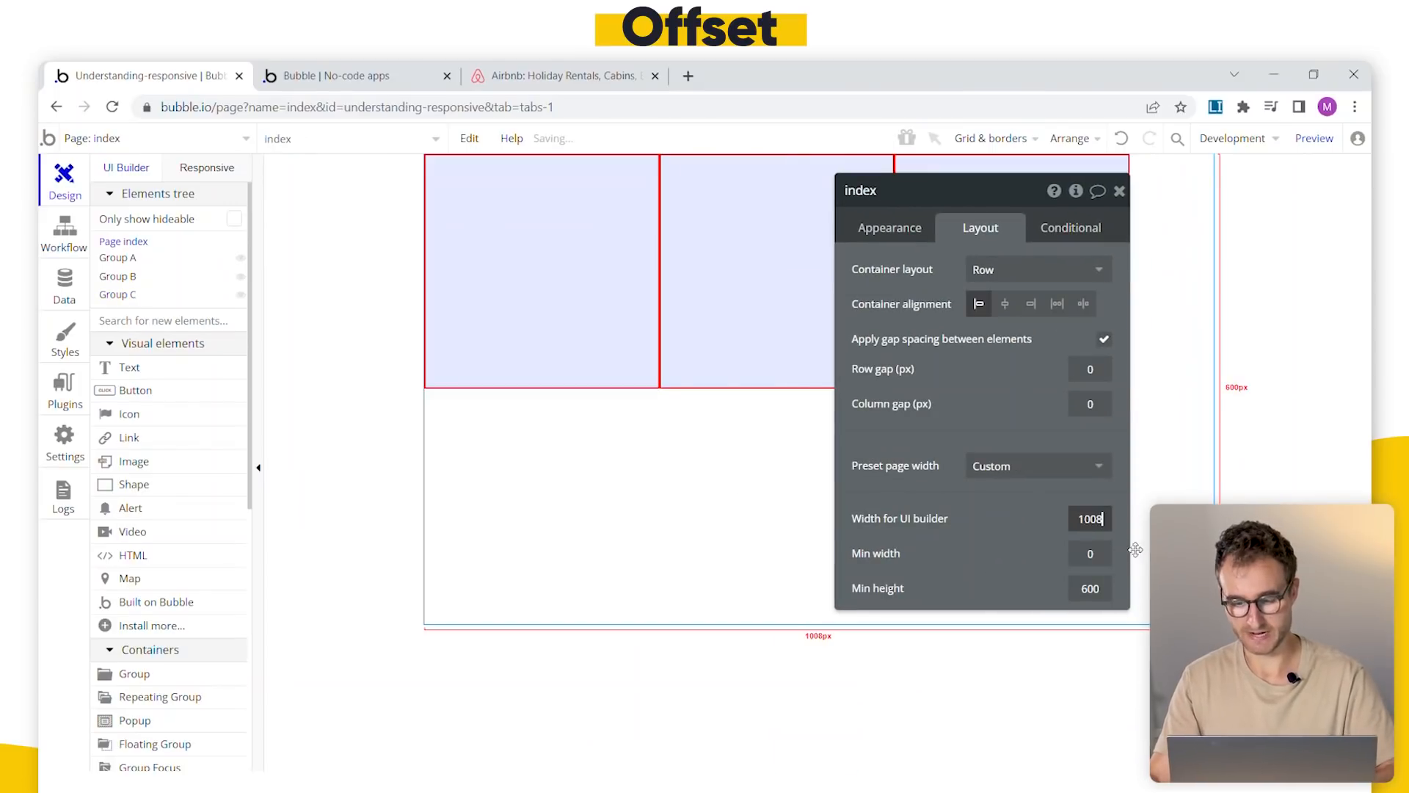
{"action": "left_click", "coordinate": [1119, 190]}
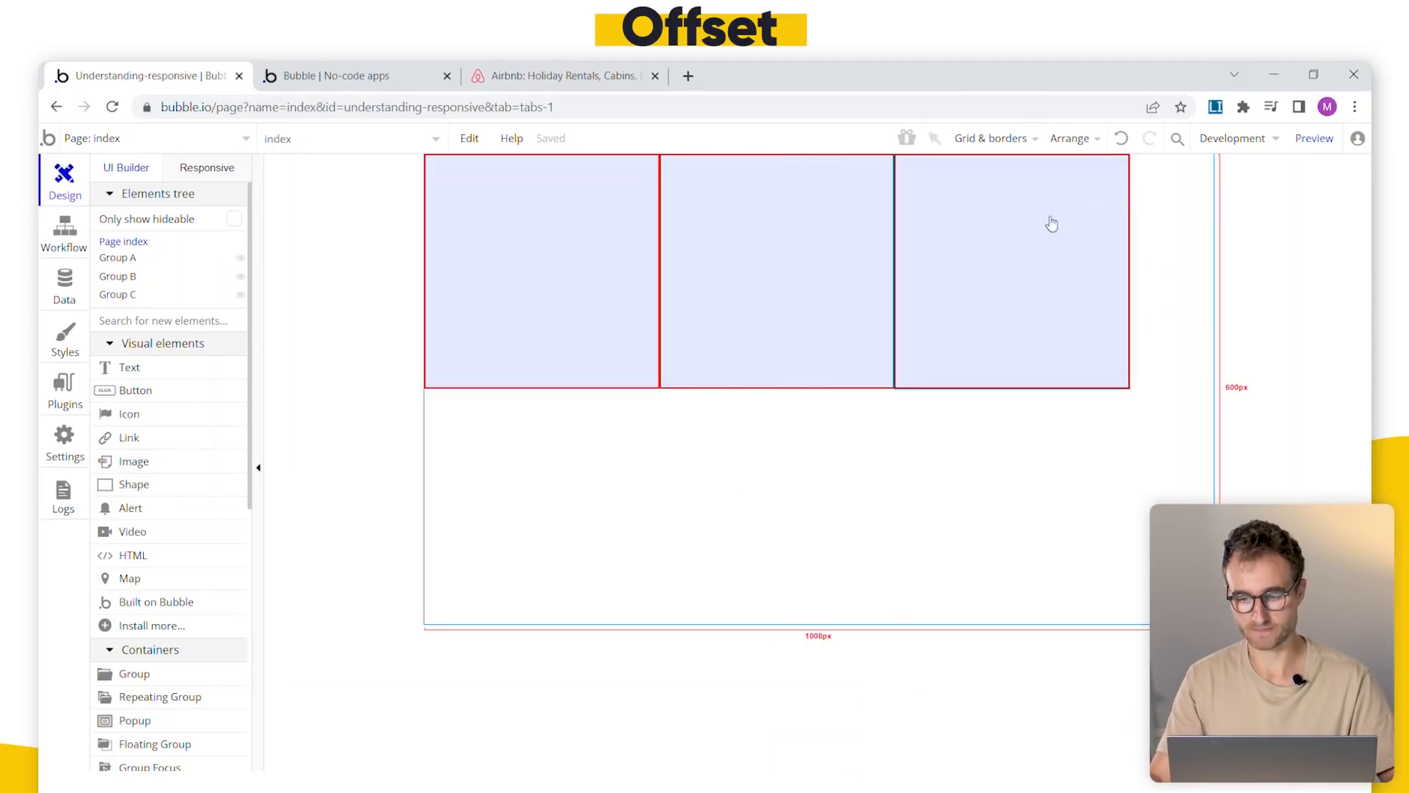
- Check the card spacing on the Airbnb homepage and set Group A's right margin to 32 px in Bubble
{"action": "left_click", "coordinate": [561, 75]}
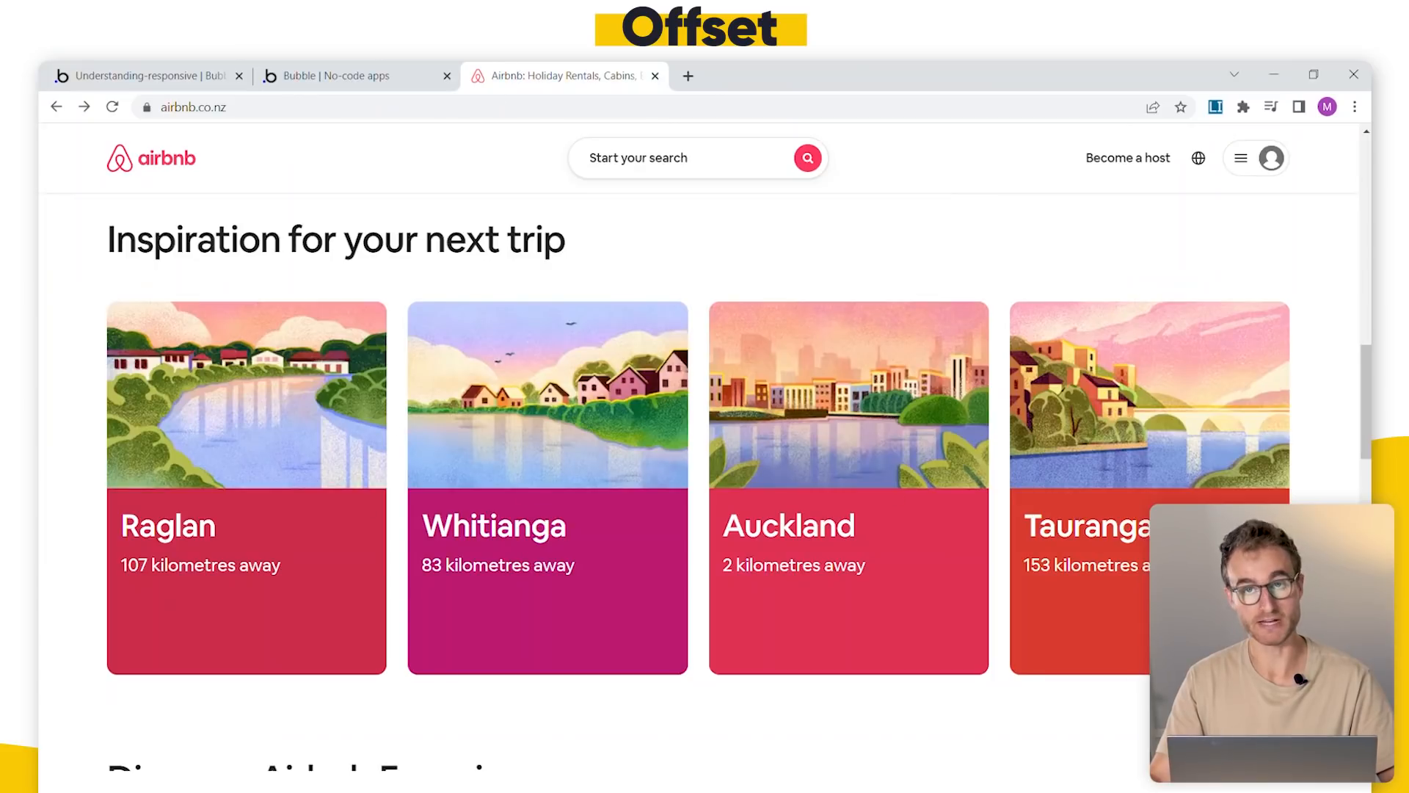
{"action": "left_click", "coordinate": [195, 69]}
{"action": "double_click", "coordinate": [583, 281]}
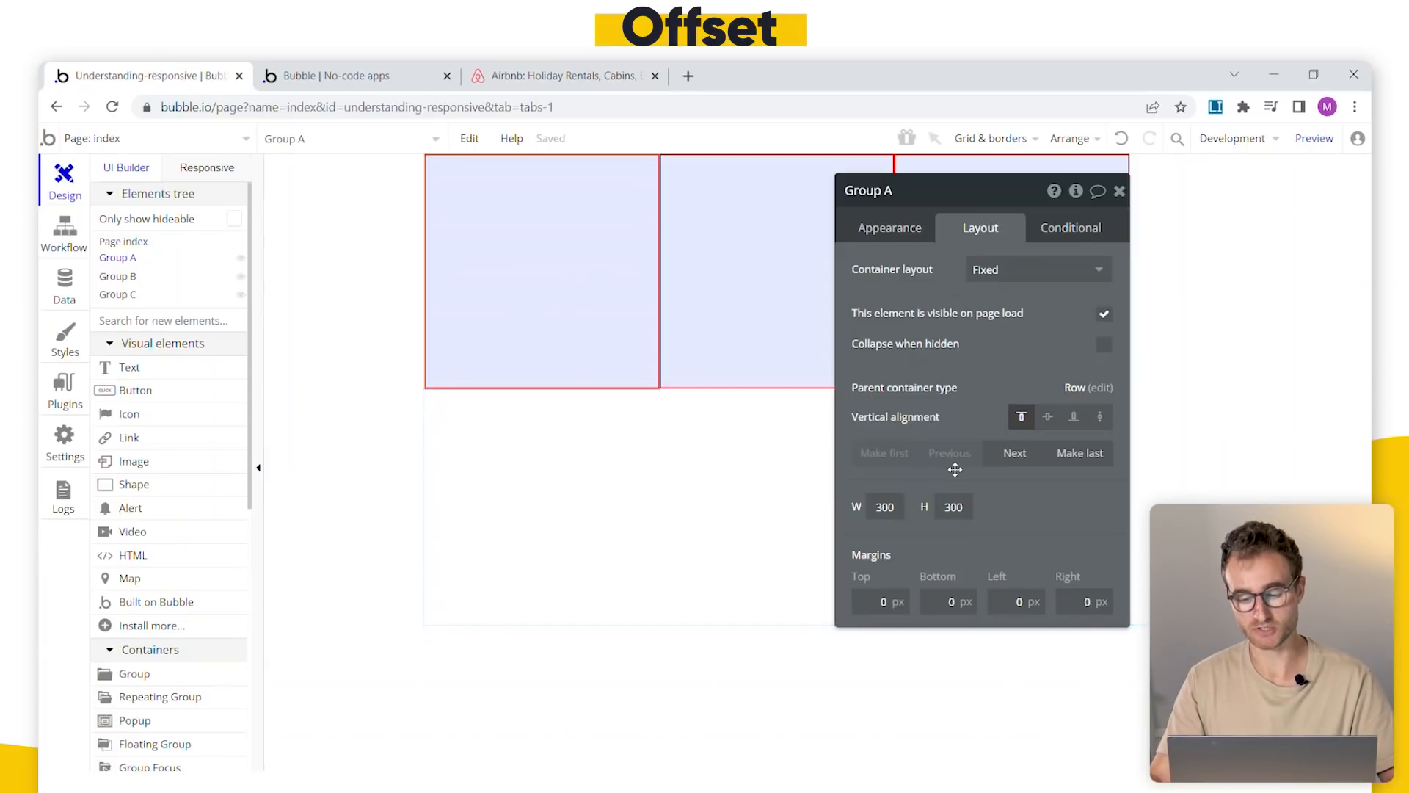
{"action": "left_click_drag", "start_coordinate": [1020, 496], "coordinate": [1168, 529]}
{"action": "left_click", "coordinate": [1178, 558]}
{"action": "type", "text": "32"}
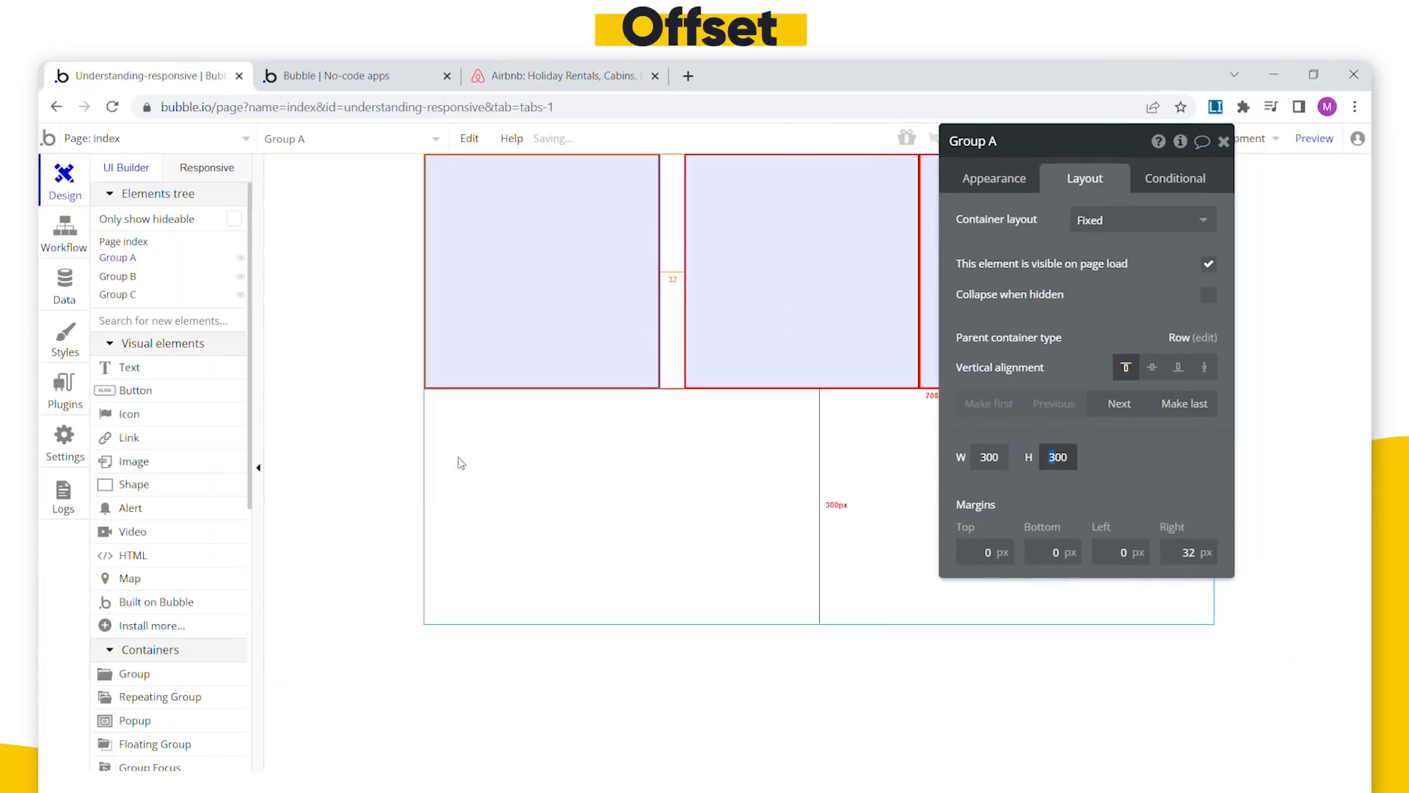
- Set Group B's right margin to 32 px to separate it from Group C
{"action": "left_click_drag", "start_coordinate": [1013, 345], "coordinate": [275, 420]}
{"action": "left_click", "coordinate": [698, 334]}
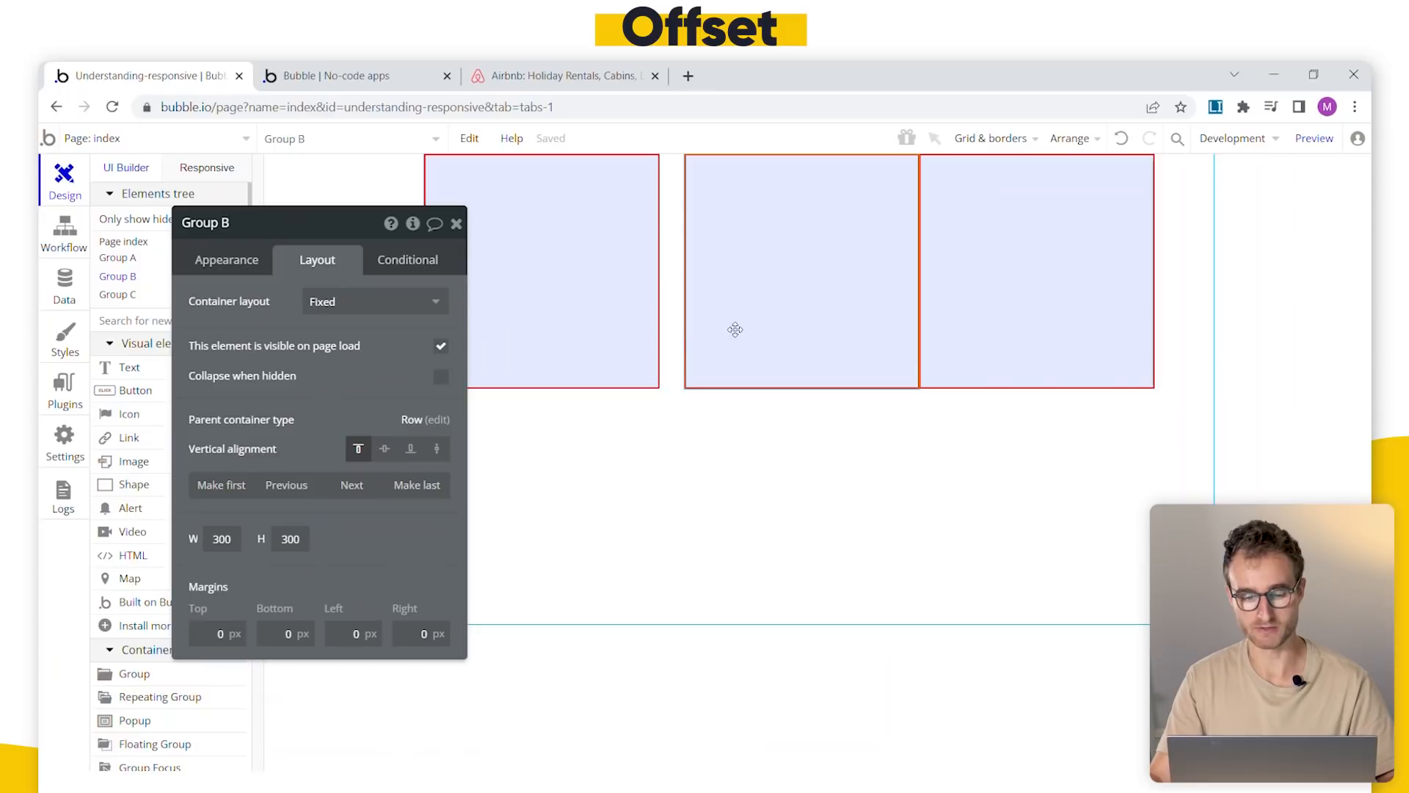
{"action": "left_click", "coordinate": [412, 625]}
{"action": "type", "text": "32"}
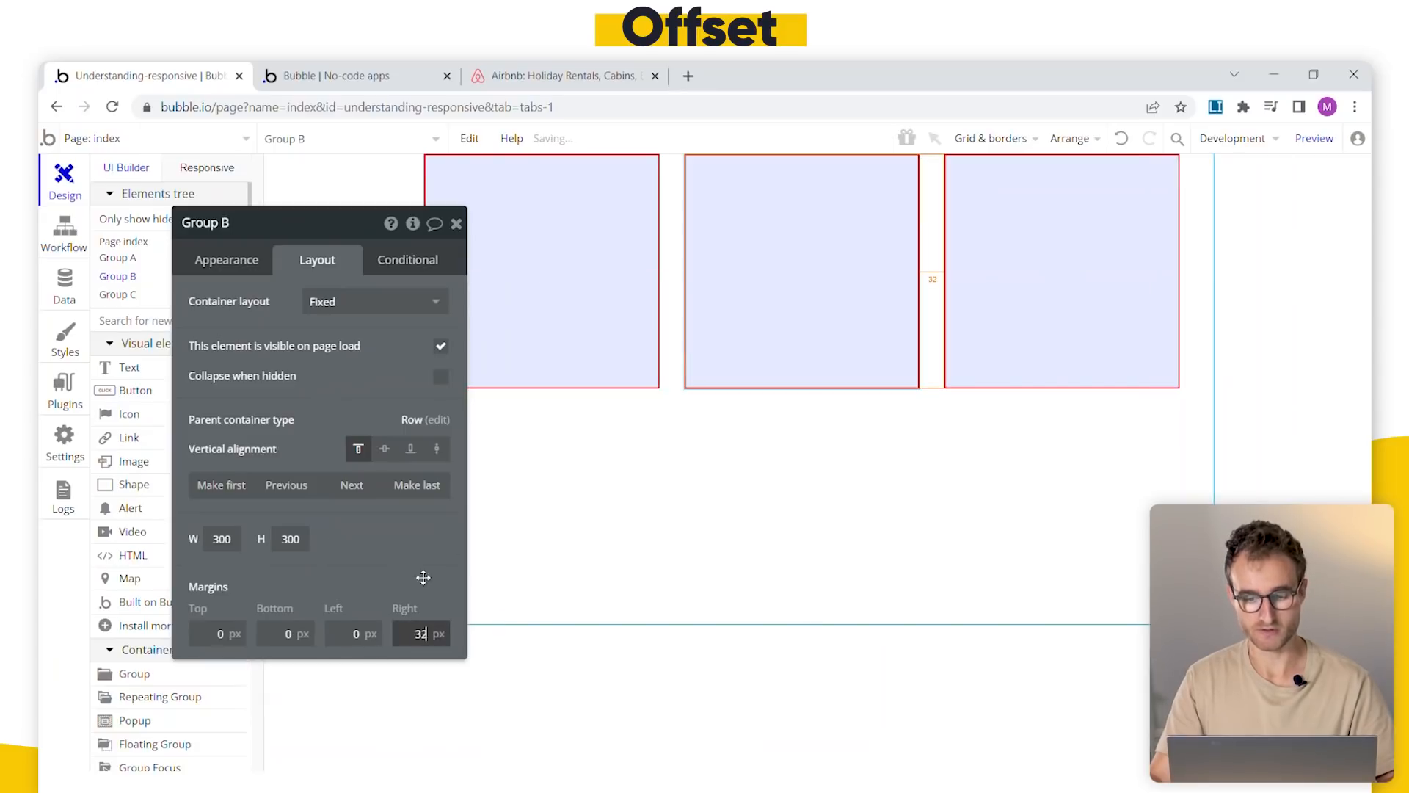
- Add three copies of Group C as a second row and set Group D's right margin to 32 px
{"action": "left_click", "coordinate": [995, 338]}
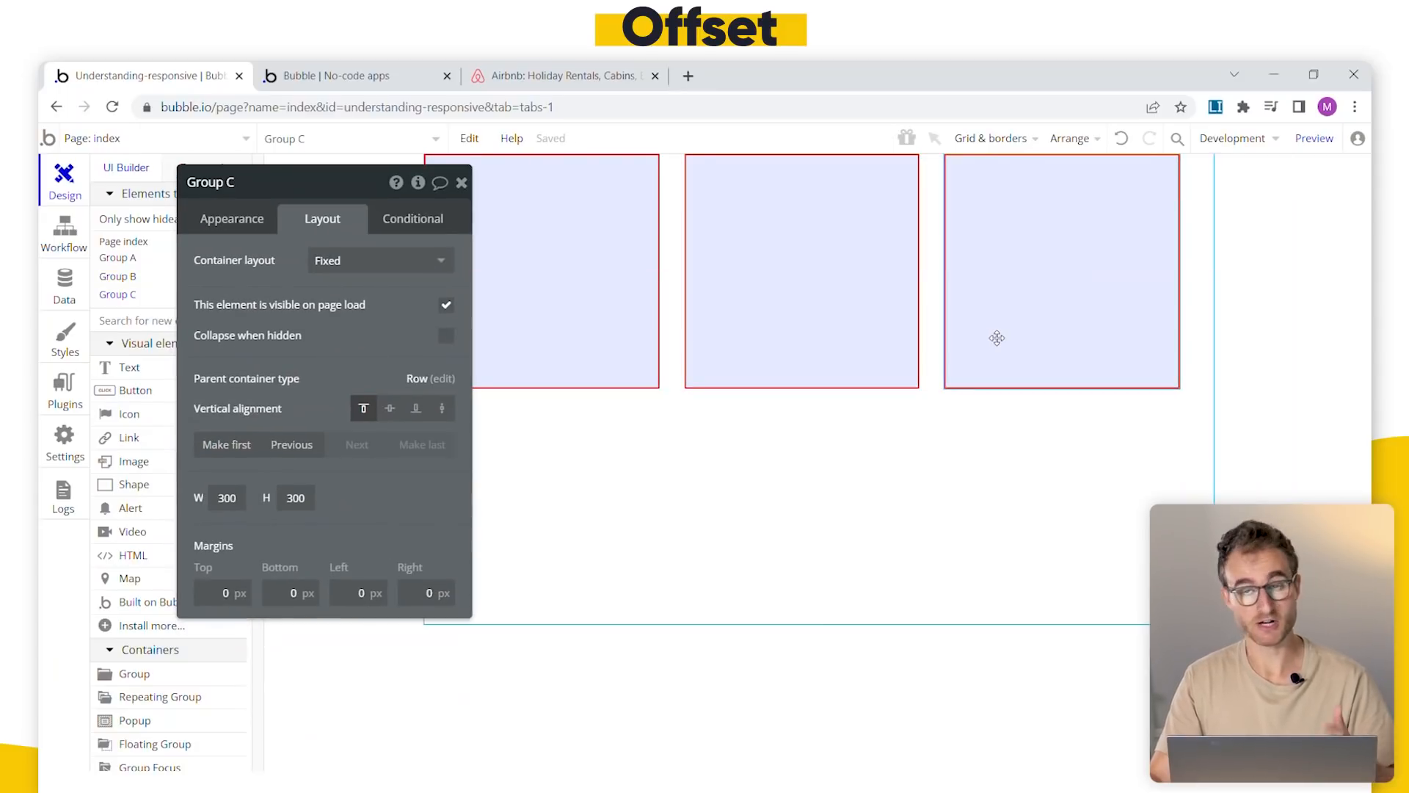
{"action": "key", "text": "ctrl+v"}
{"action": "key", "text": "ctrl+v"}
{"action": "key", "text": "ctrl+v"}
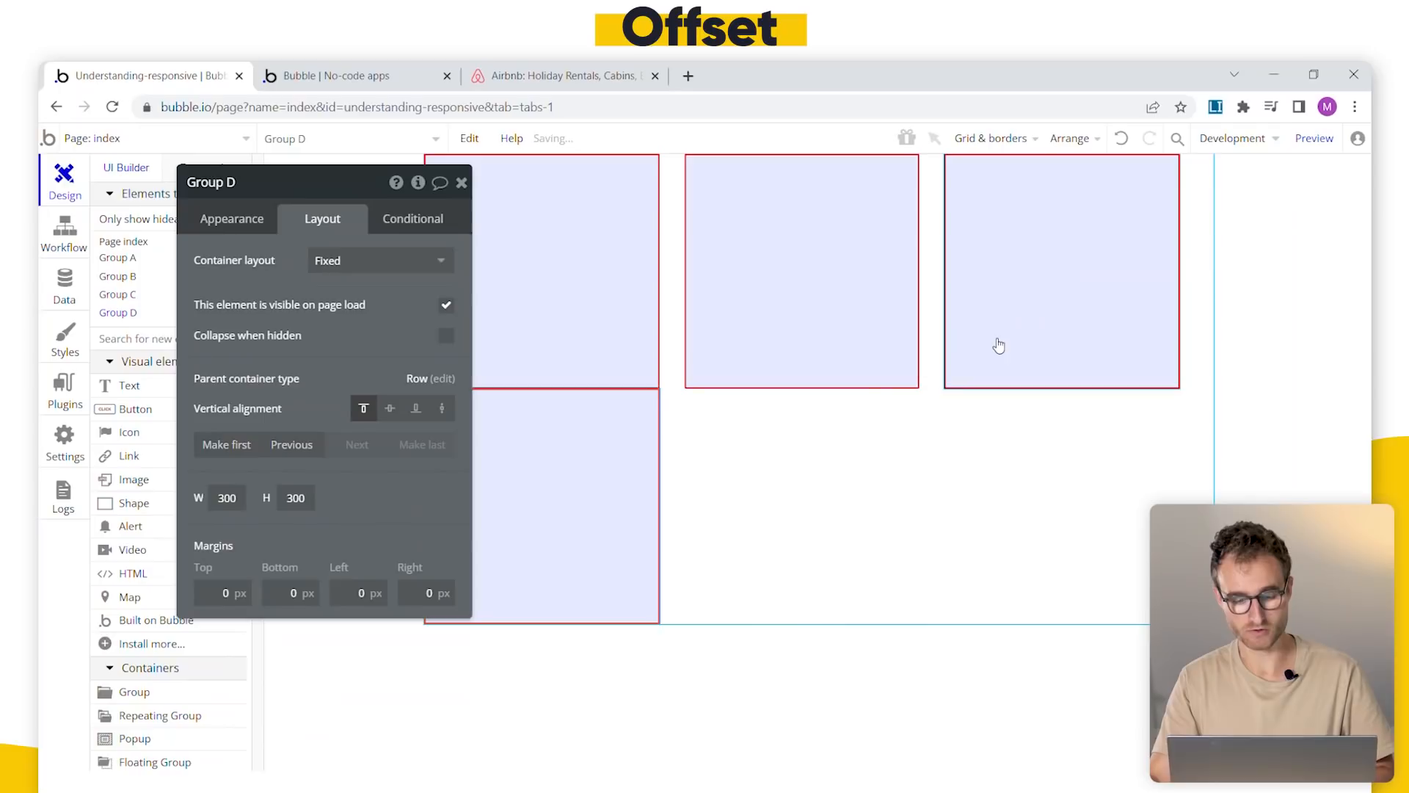
{"action": "left_click", "coordinate": [563, 456]}
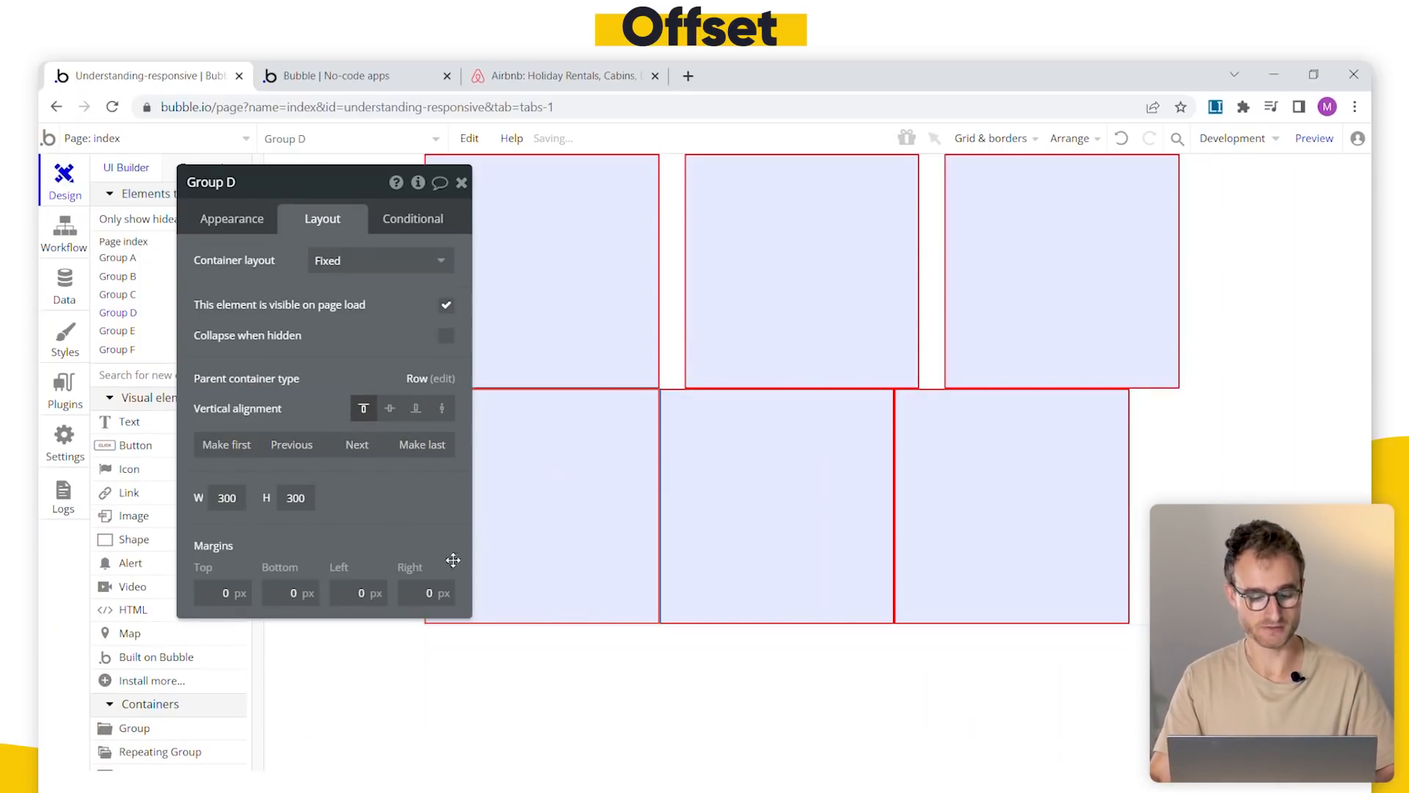
{"action": "left_click", "coordinate": [424, 593]}
{"action": "type", "text": "32"}
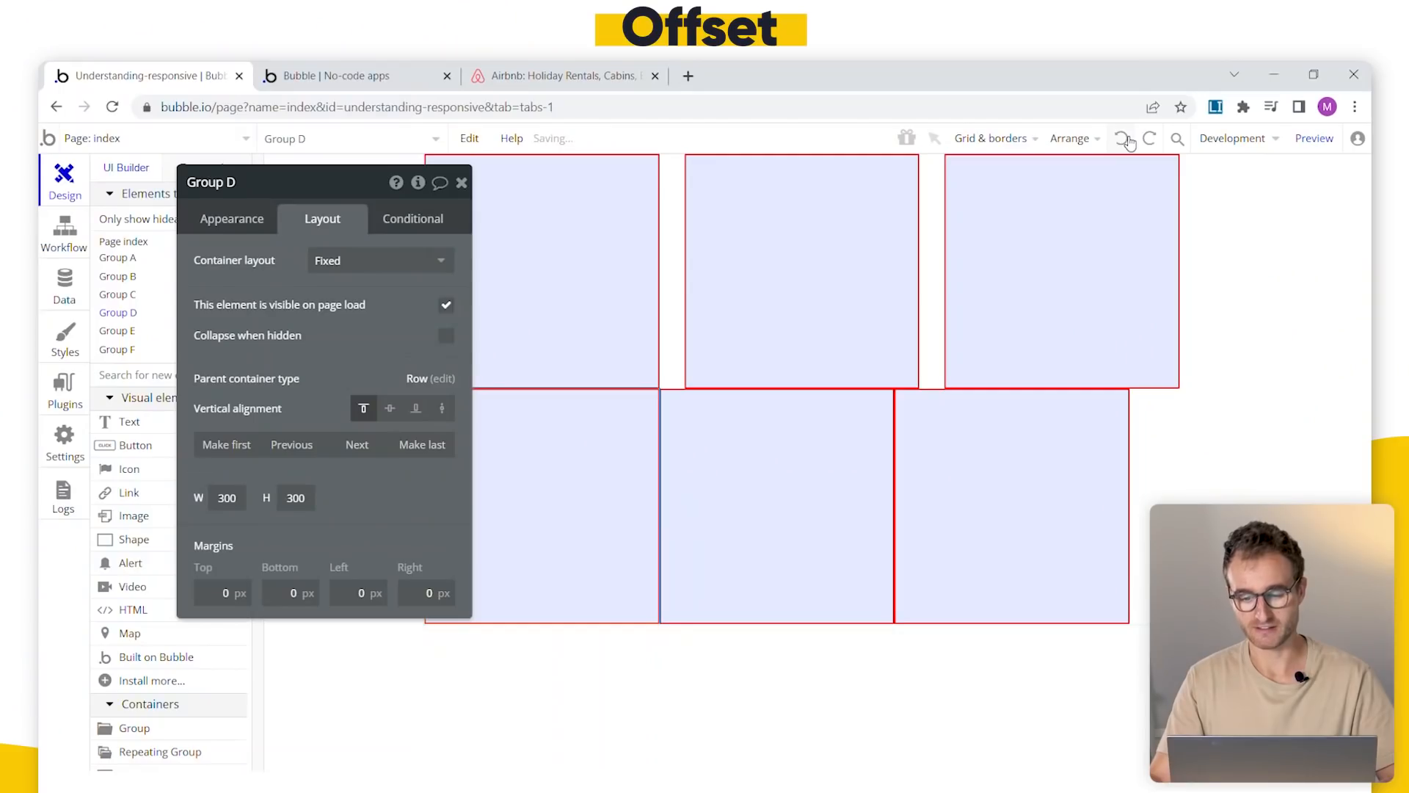
- Undo the second row of groups and the right margins on Group A and Group B
{"action": "left_click", "coordinate": [1123, 138]}
{"action": "left_click", "coordinate": [1124, 139]}
{"action": "left_click", "coordinate": [1124, 138]}
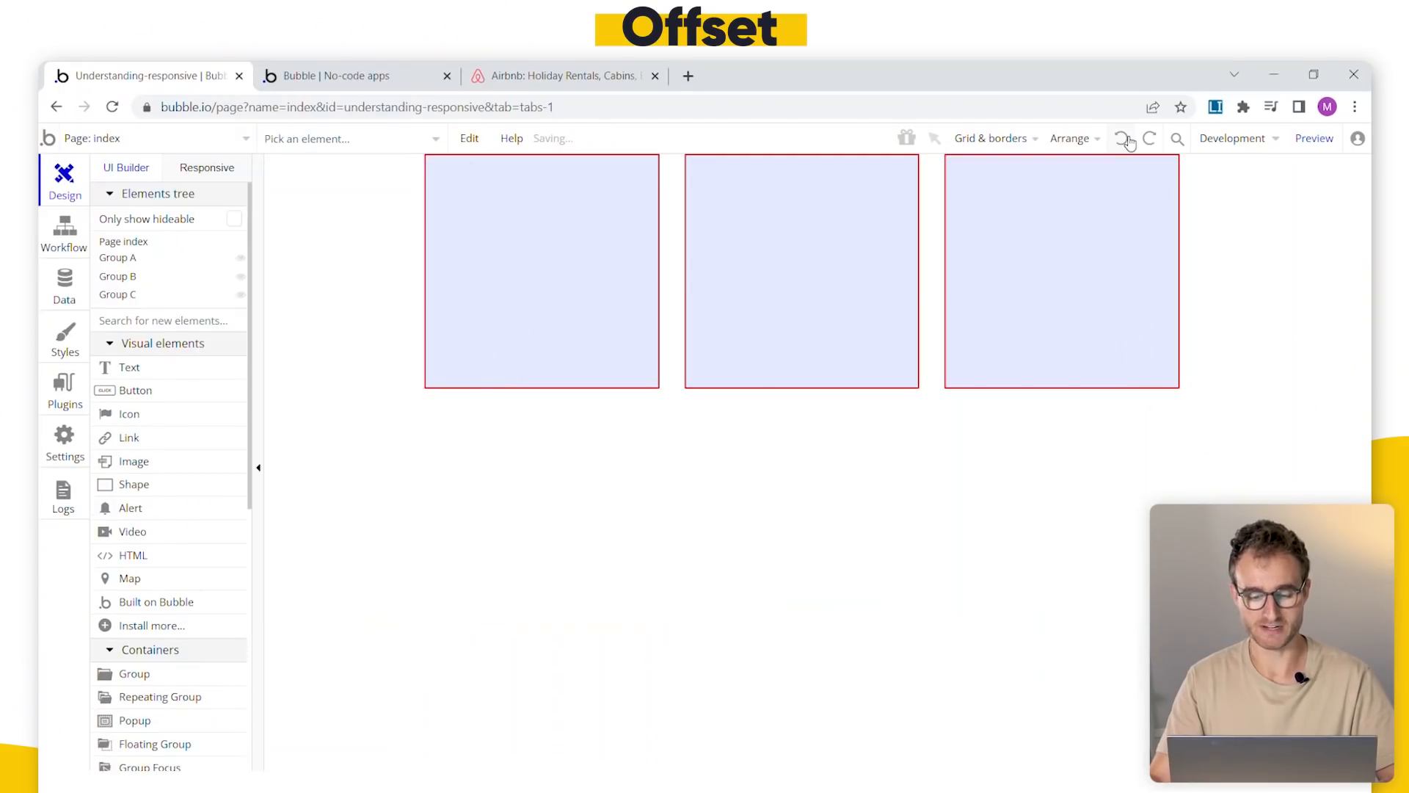
{"action": "left_click", "coordinate": [1124, 138]}
{"action": "left_click", "coordinate": [1125, 139]}
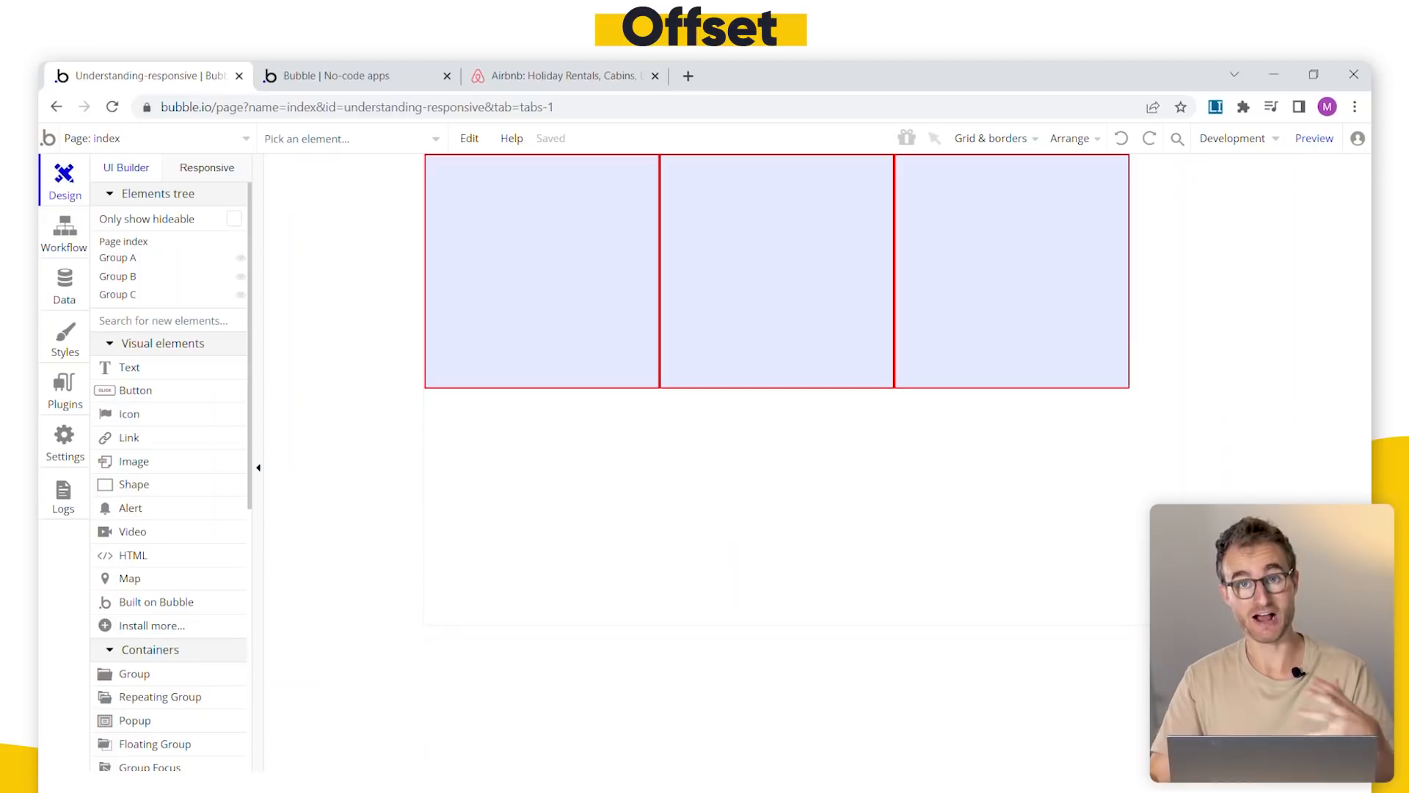
- Review the spacing between the destination cards on the Airbnb homepage and return to the Bubble editor
{"action": "left_click", "coordinate": [517, 76]}
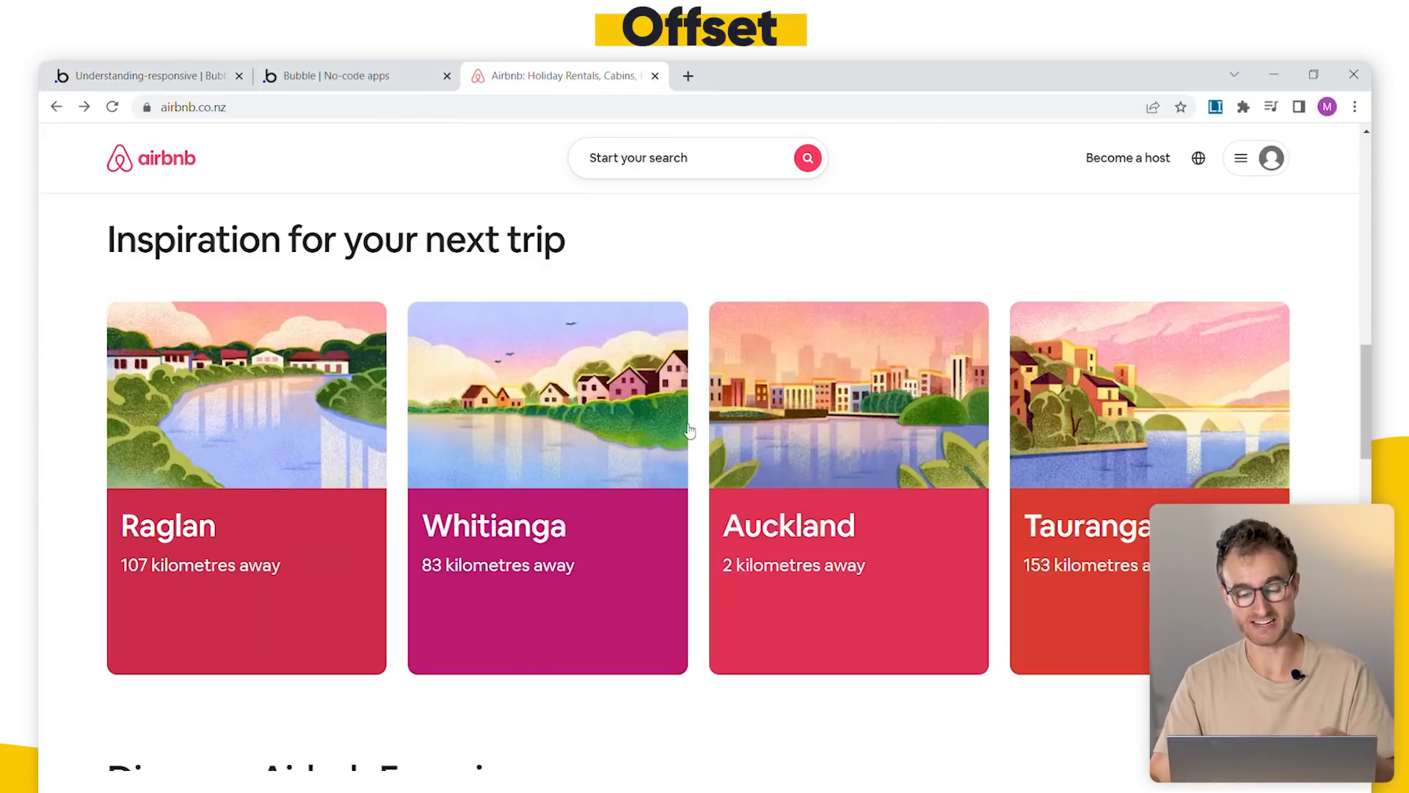
{"action": "left_click", "coordinate": [208, 87]}
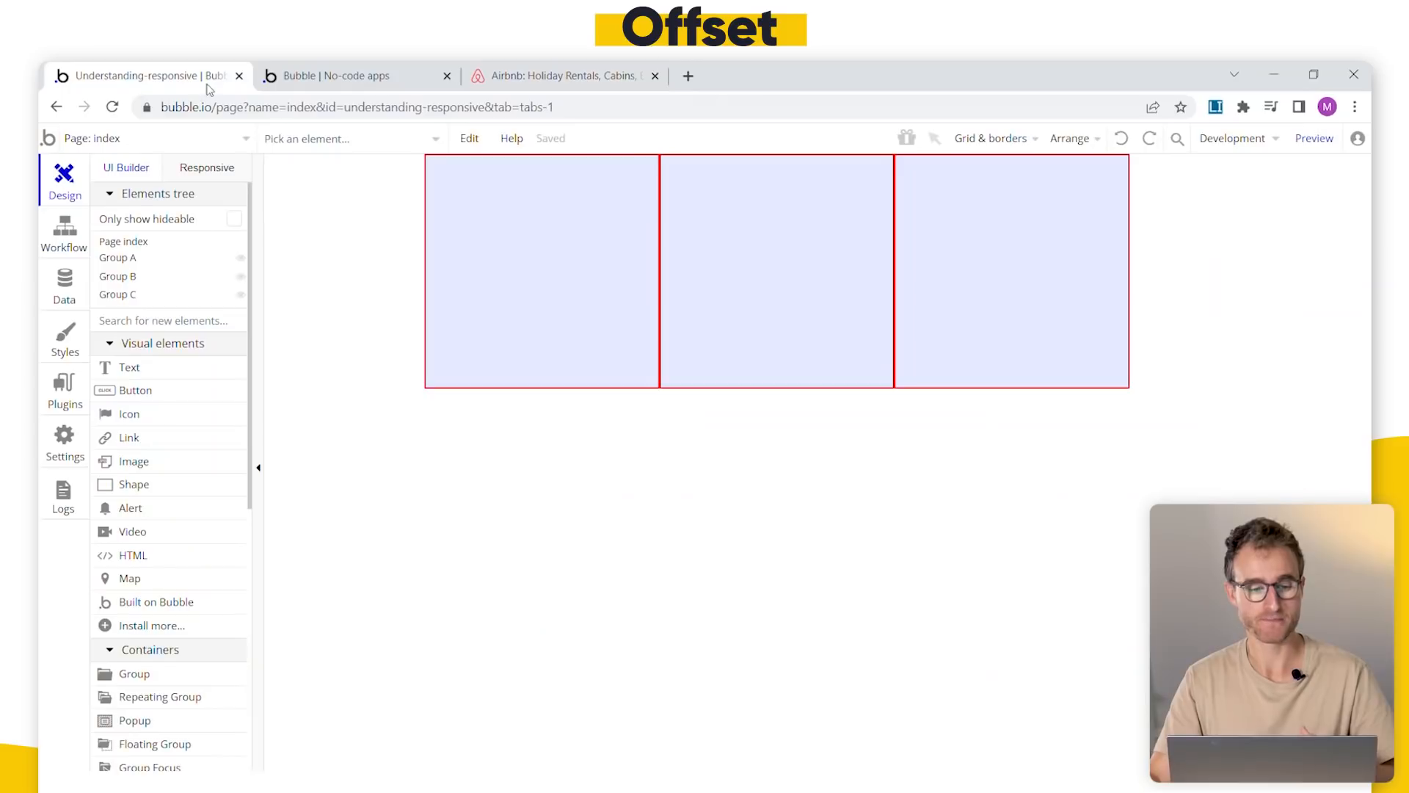
- Apply gap spacing between elements on the index page and set its column gap to 32 px
{"action": "double_click", "coordinate": [881, 450]}
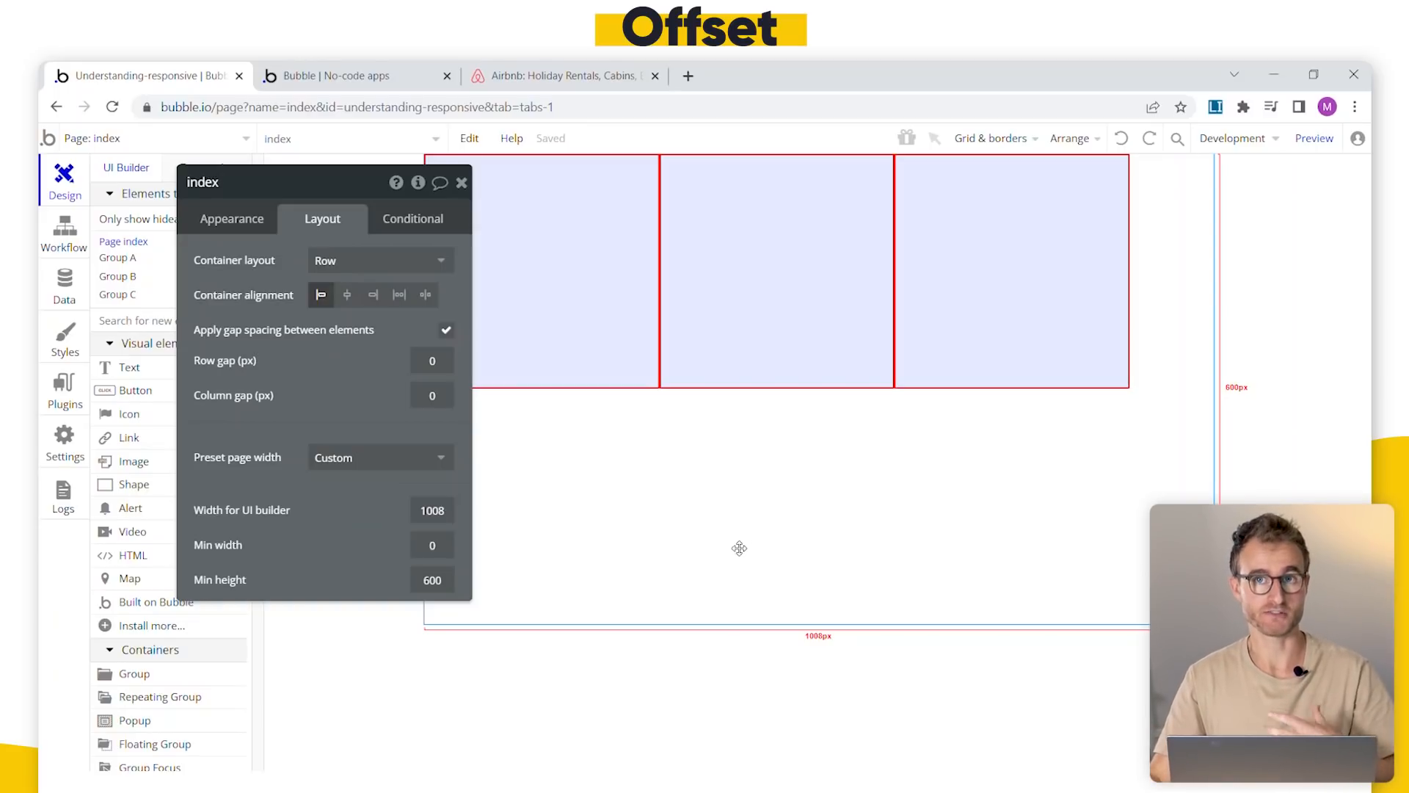
{"action": "key", "text": "Escape"}
{"action": "double_click", "coordinate": [689, 466]}
{"action": "left_click_drag", "start_coordinate": [296, 340], "coordinate": [295, 372]}
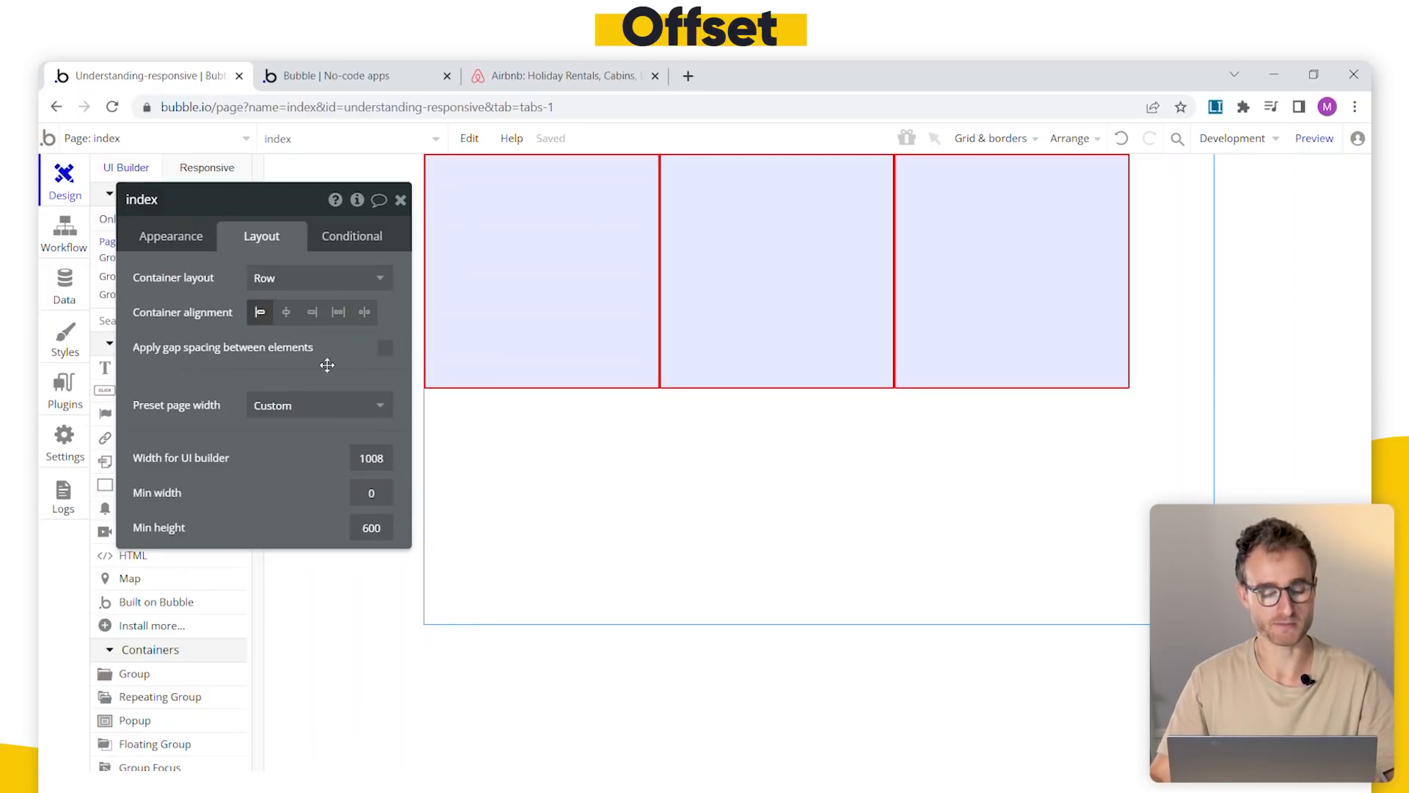
{"action": "left_click", "coordinate": [385, 351]}
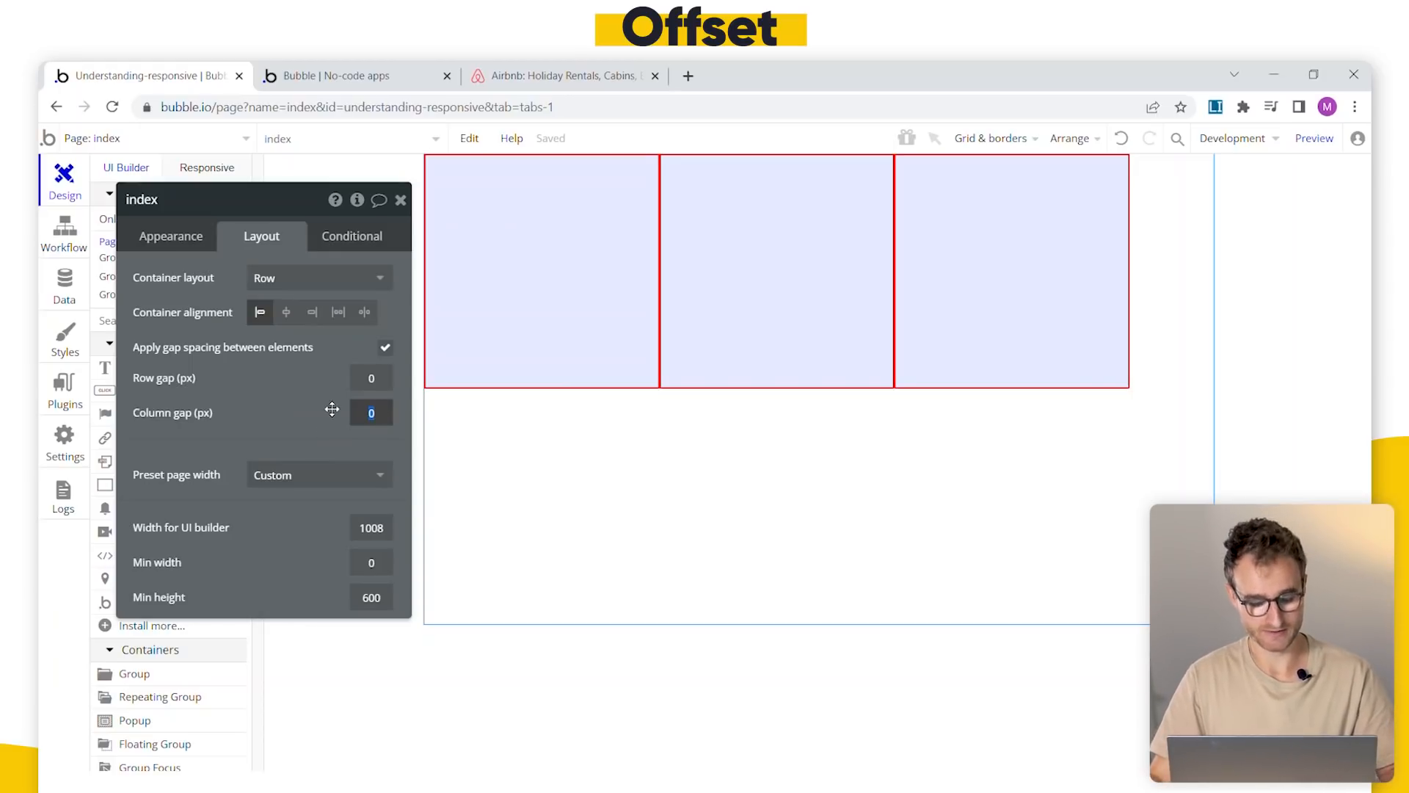
{"action": "type", "text": "32"}
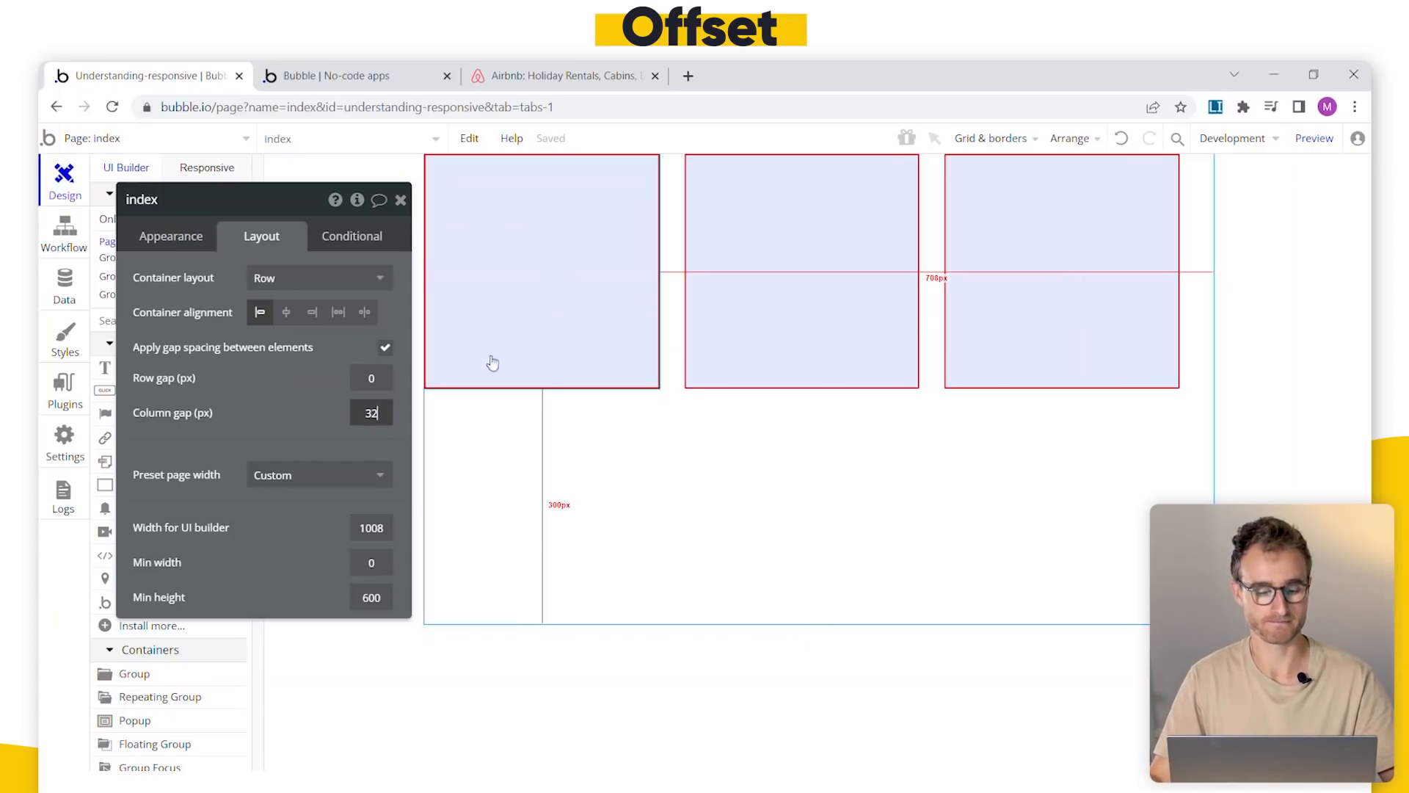
- Add three copies of Group C to form a second row of groups
{"action": "left_click", "coordinate": [990, 292]}
{"action": "key", "text": "ctrl+c"}
{"action": "key", "text": "ctrl+v"}
{"action": "key", "text": "ctrl+v"}
{"action": "key", "text": "ctrl+v"}
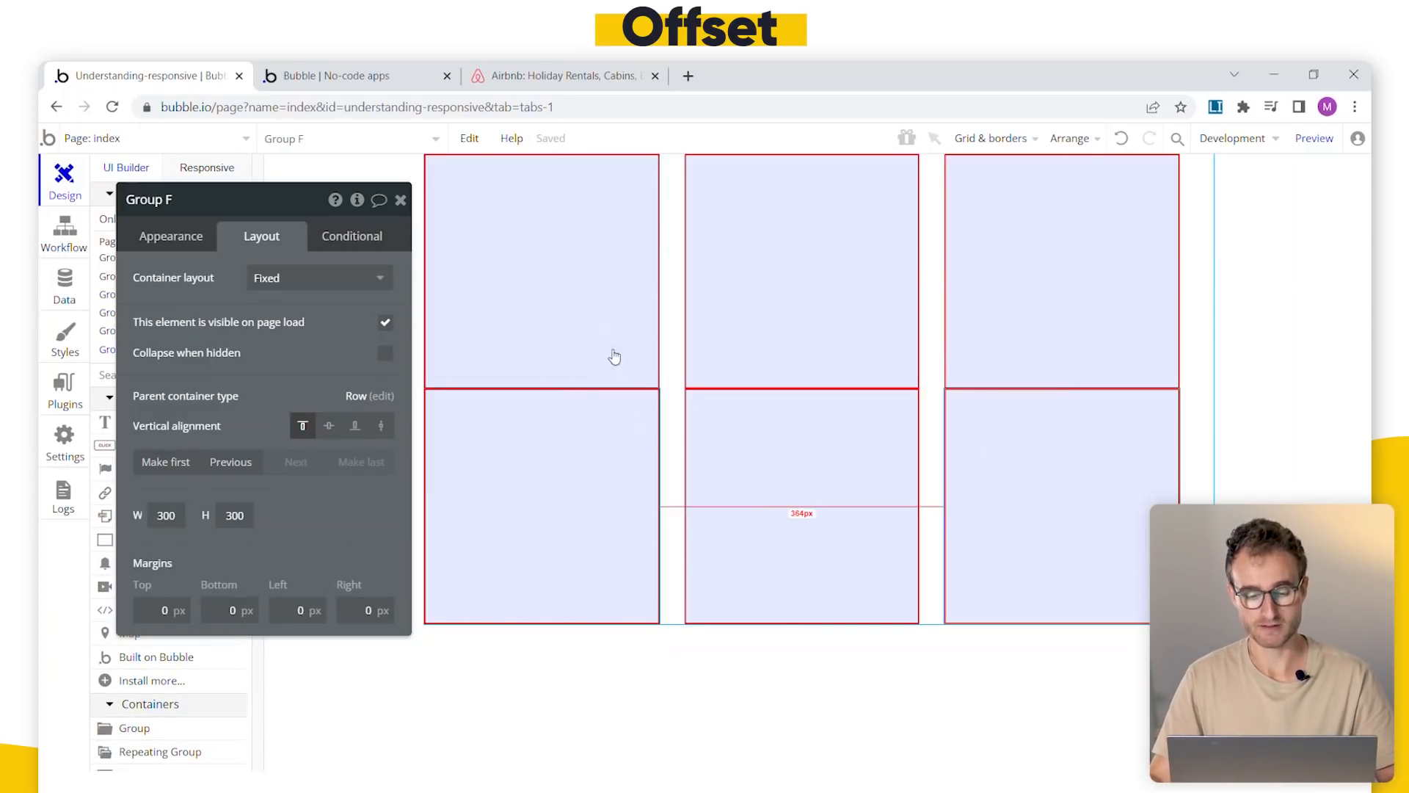
- Set the index page's row gap to 32 px to separate the two rows of groups
{"action": "left_click", "coordinate": [670, 408]}
{"action": "double_click", "coordinate": [379, 382]}
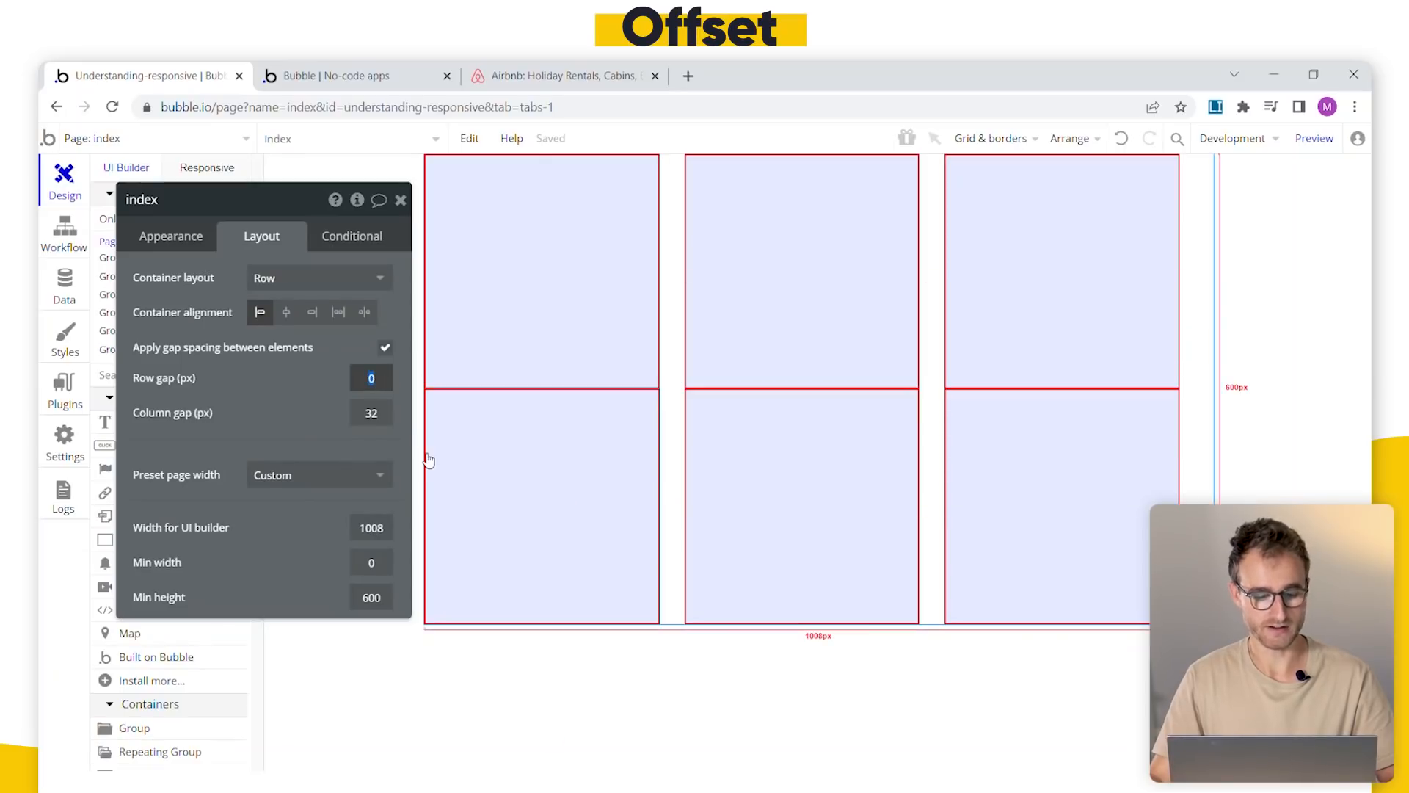
{"action": "type", "text": "32"}
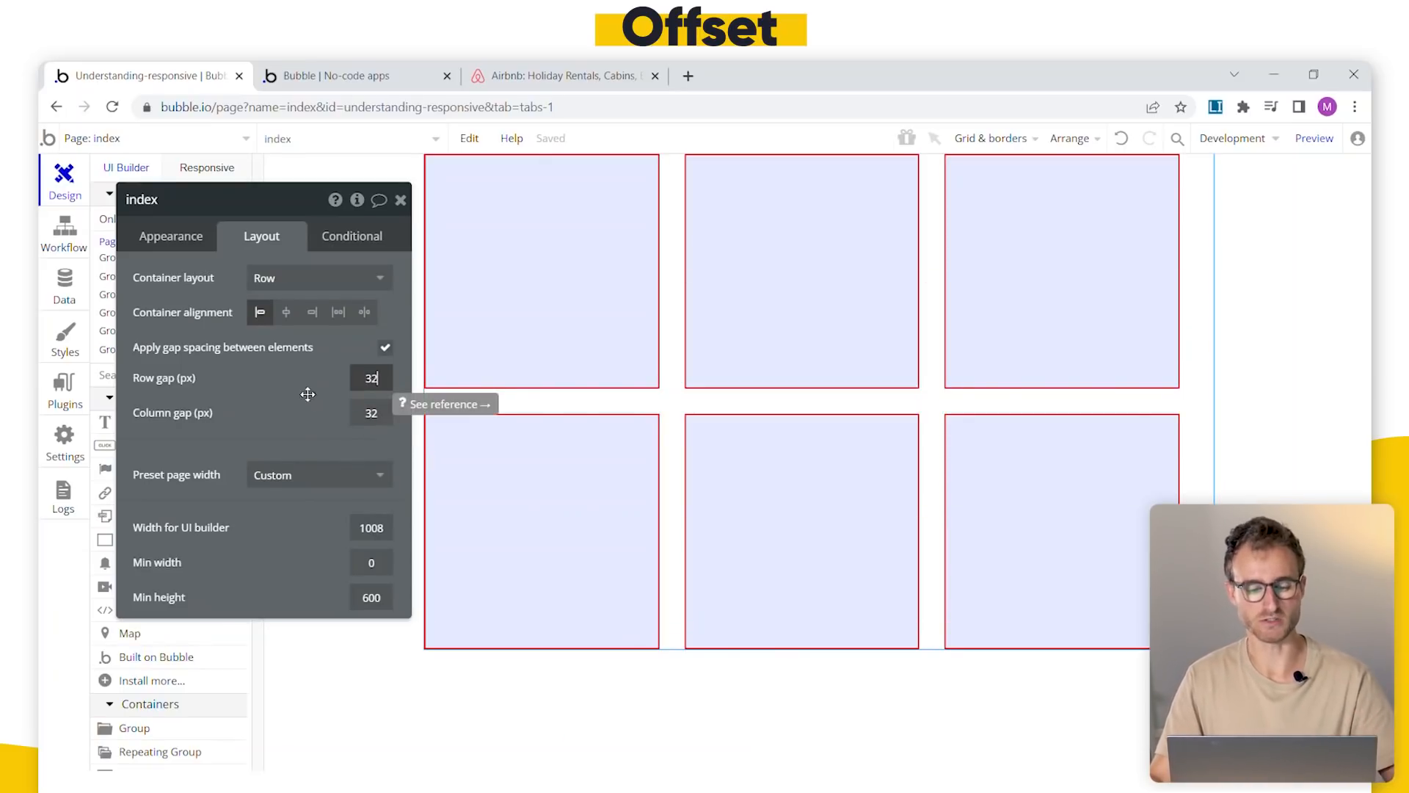
{"action": "left_click", "coordinate": [272, 354]}
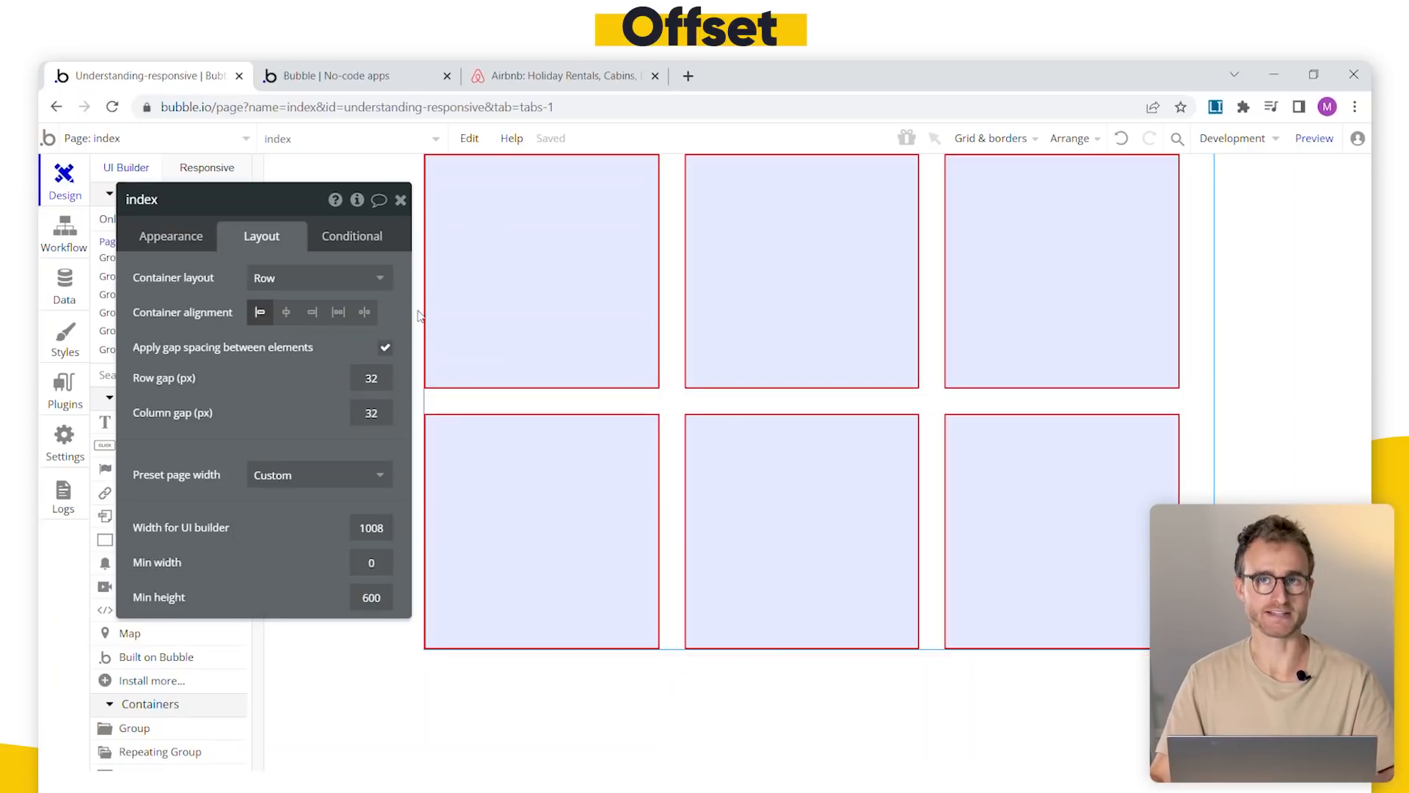
- Try centred and right container alignment on the index page, then distribute the groups with space around them
{"action": "left_click", "coordinate": [291, 318]}
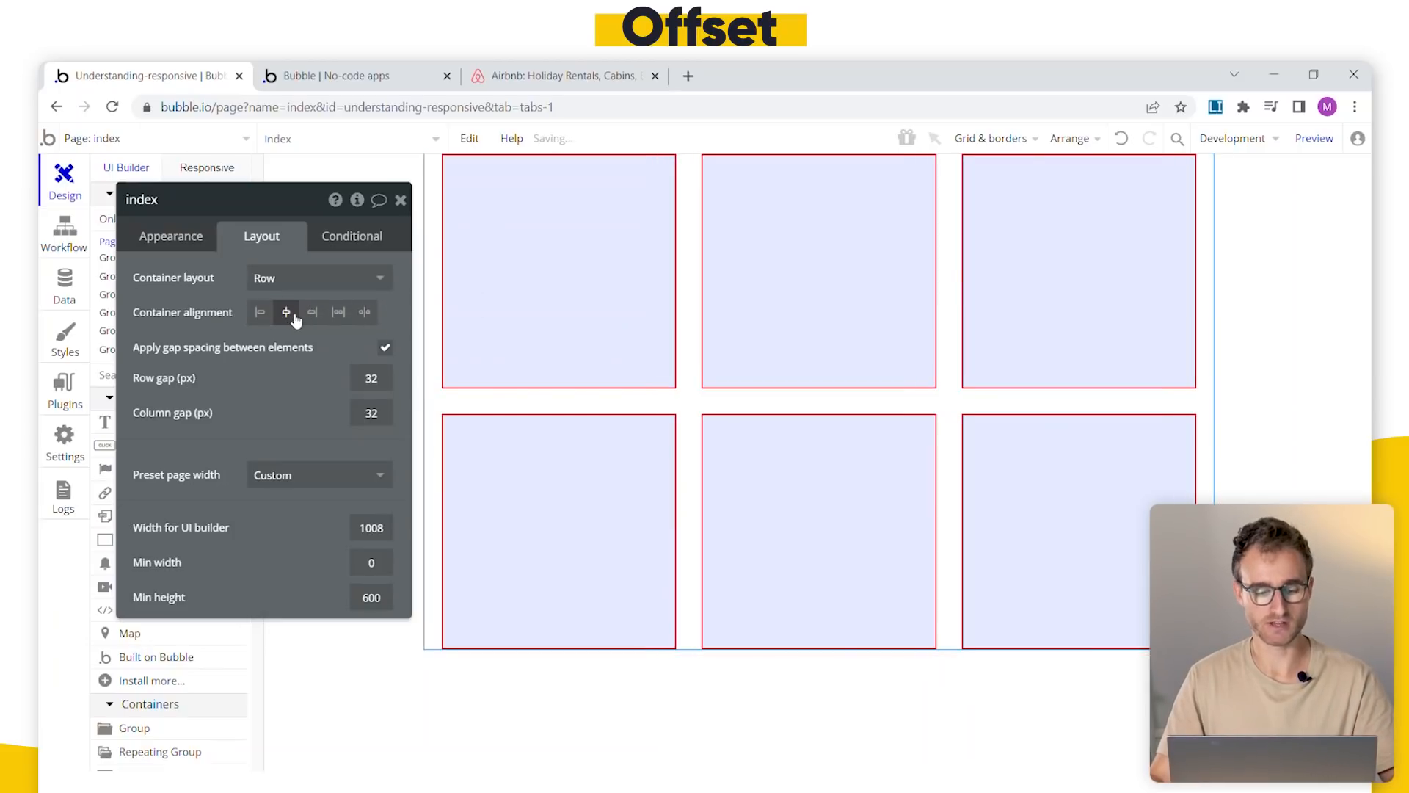
{"action": "left_click", "coordinate": [309, 315]}
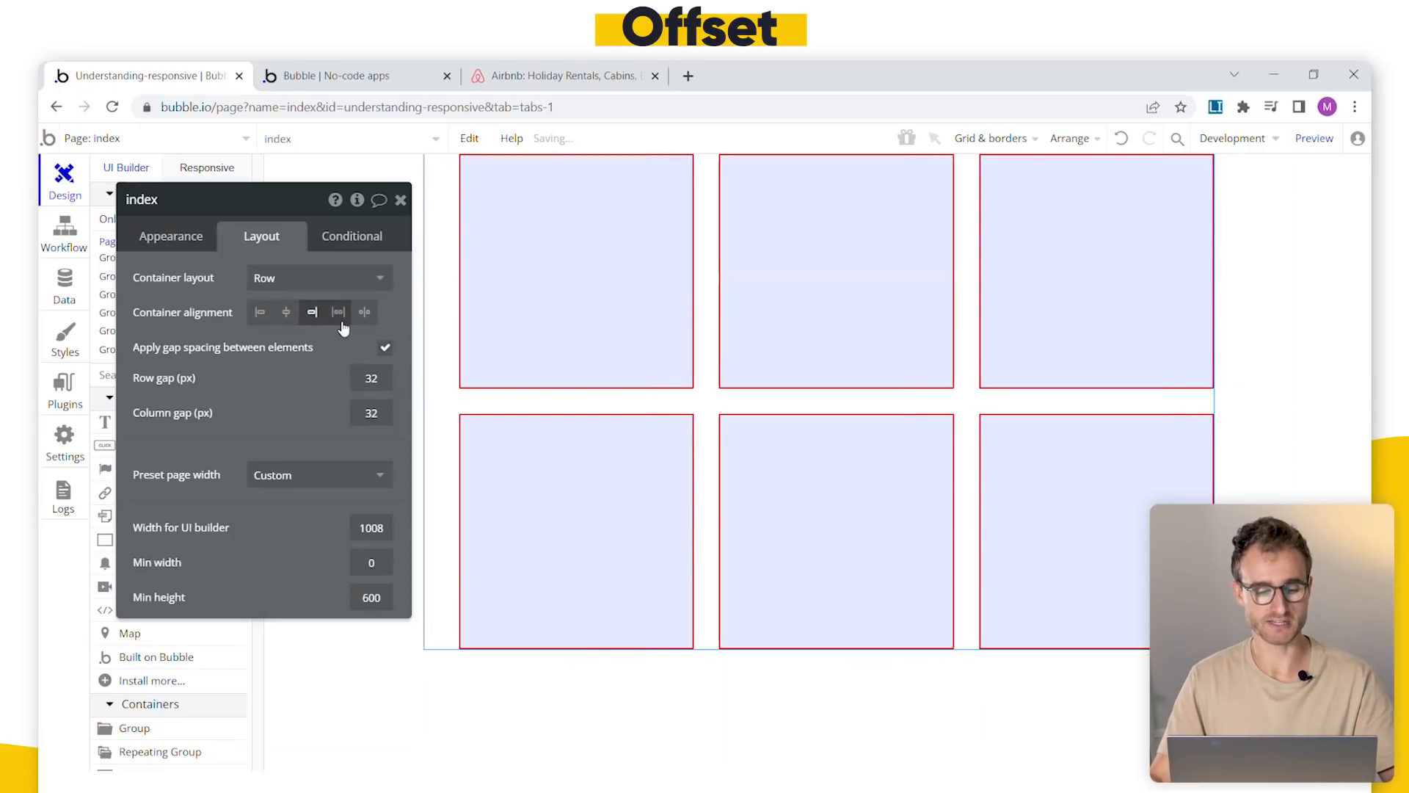
{"action": "left_click", "coordinate": [337, 318]}
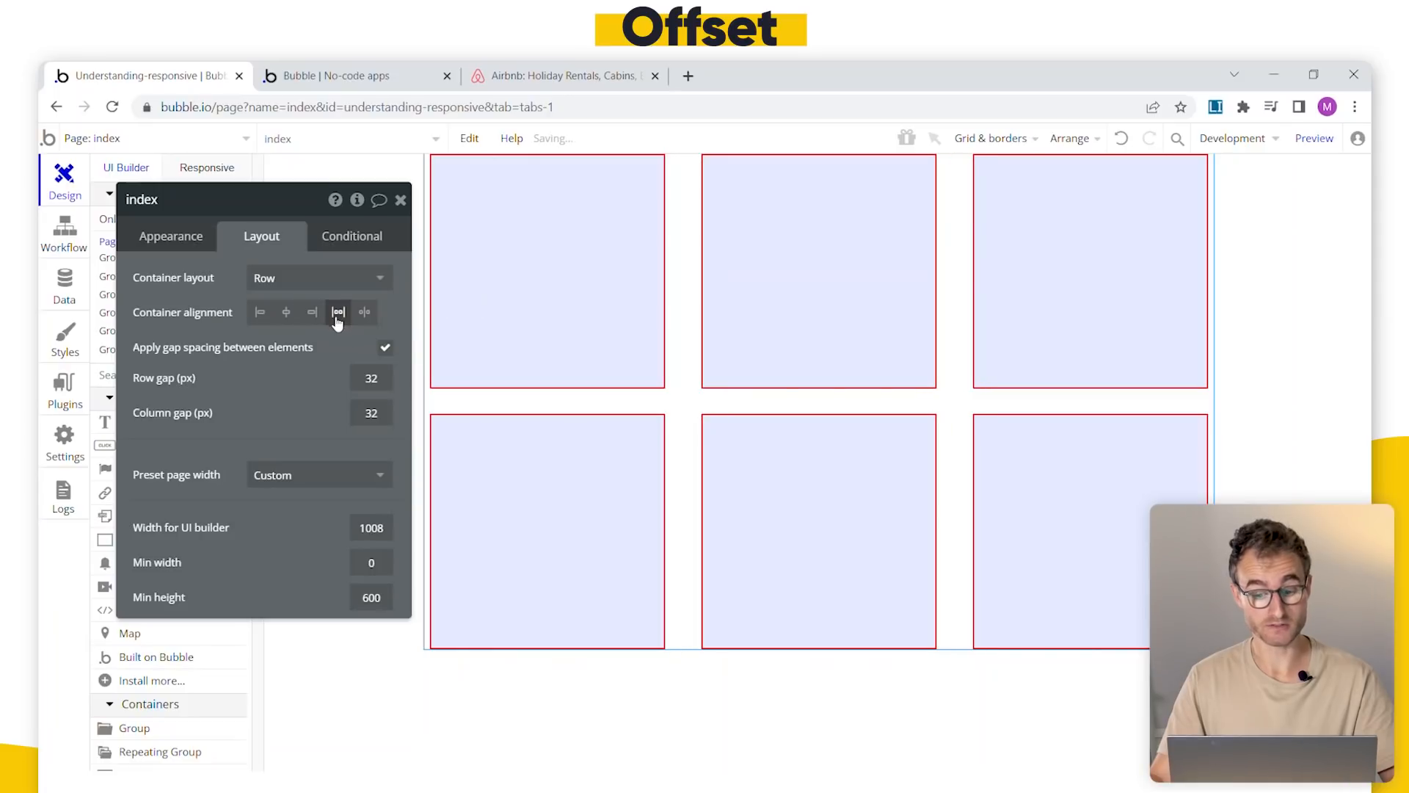
{"action": "left_click", "coordinate": [771, 355]}
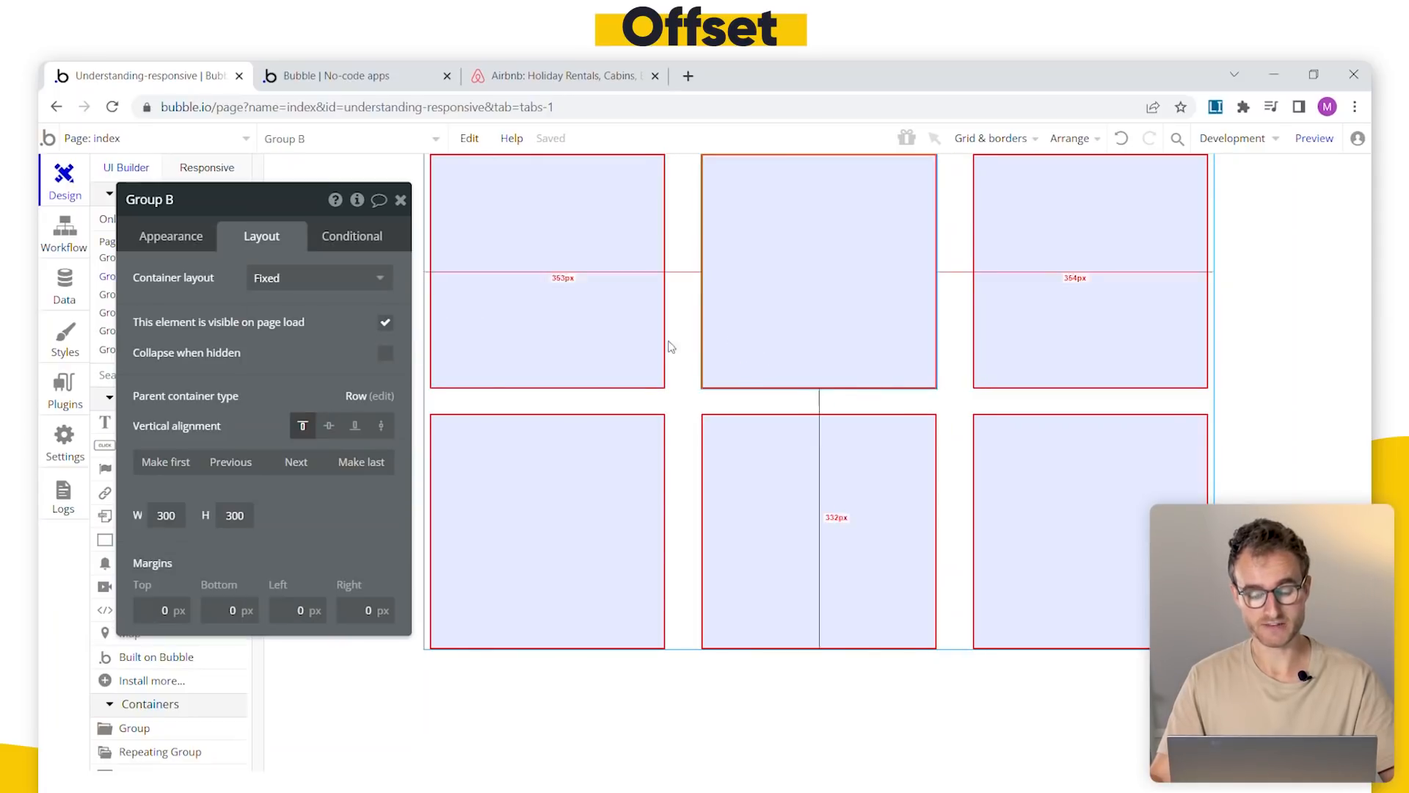
{"action": "left_click", "coordinate": [700, 400]}
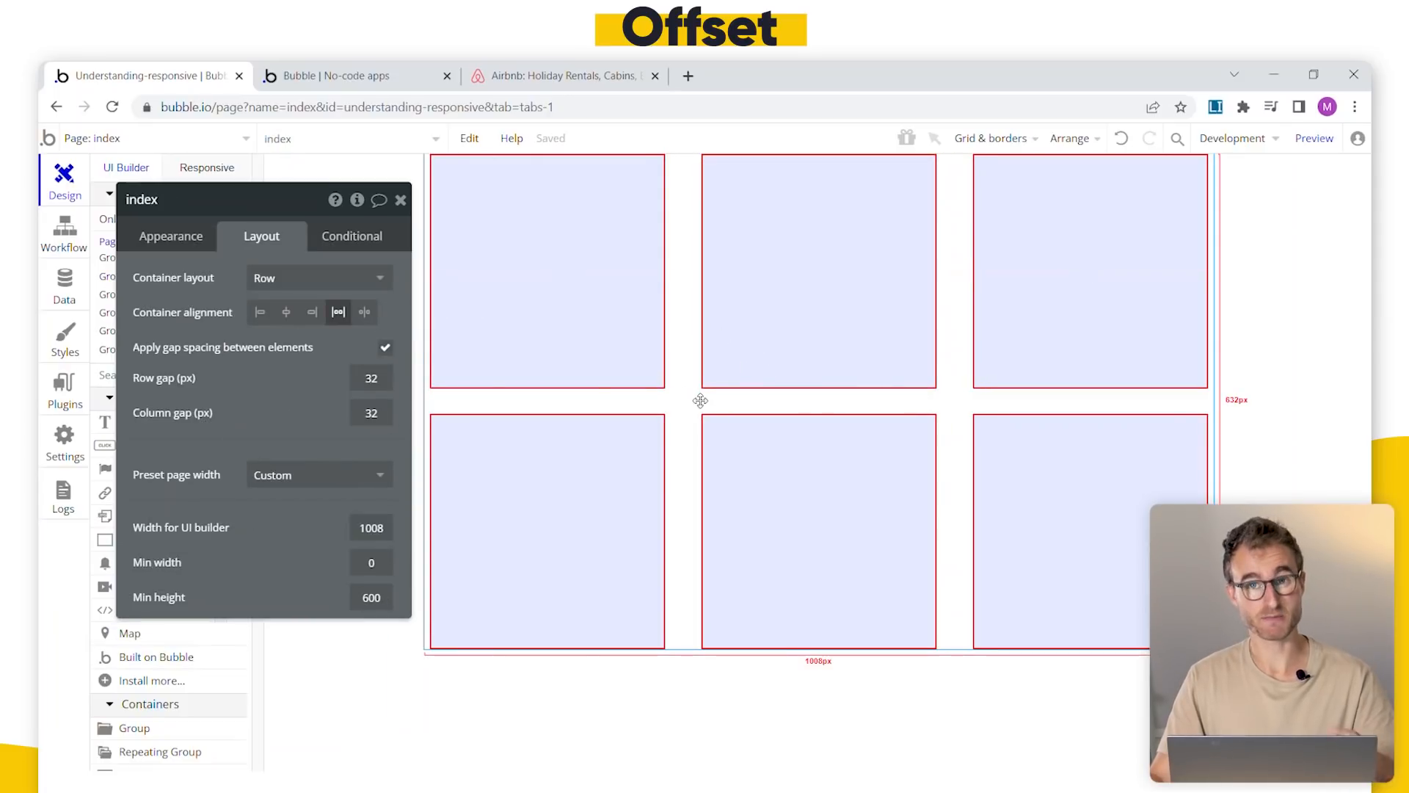
- Try a column gap of 0 px on the index page and undo the change
{"action": "double_click", "coordinate": [383, 413]}
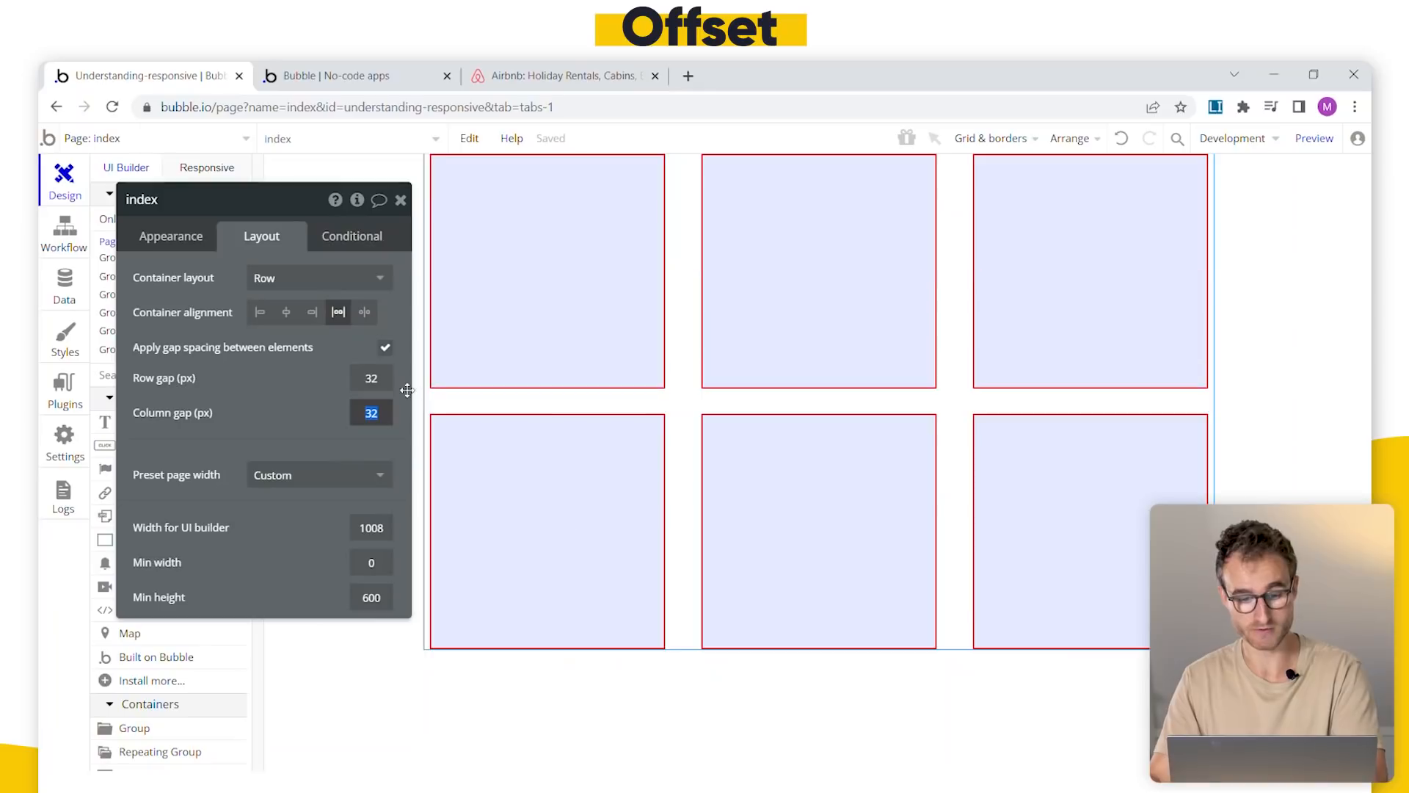
{"action": "type", "text": "0"}
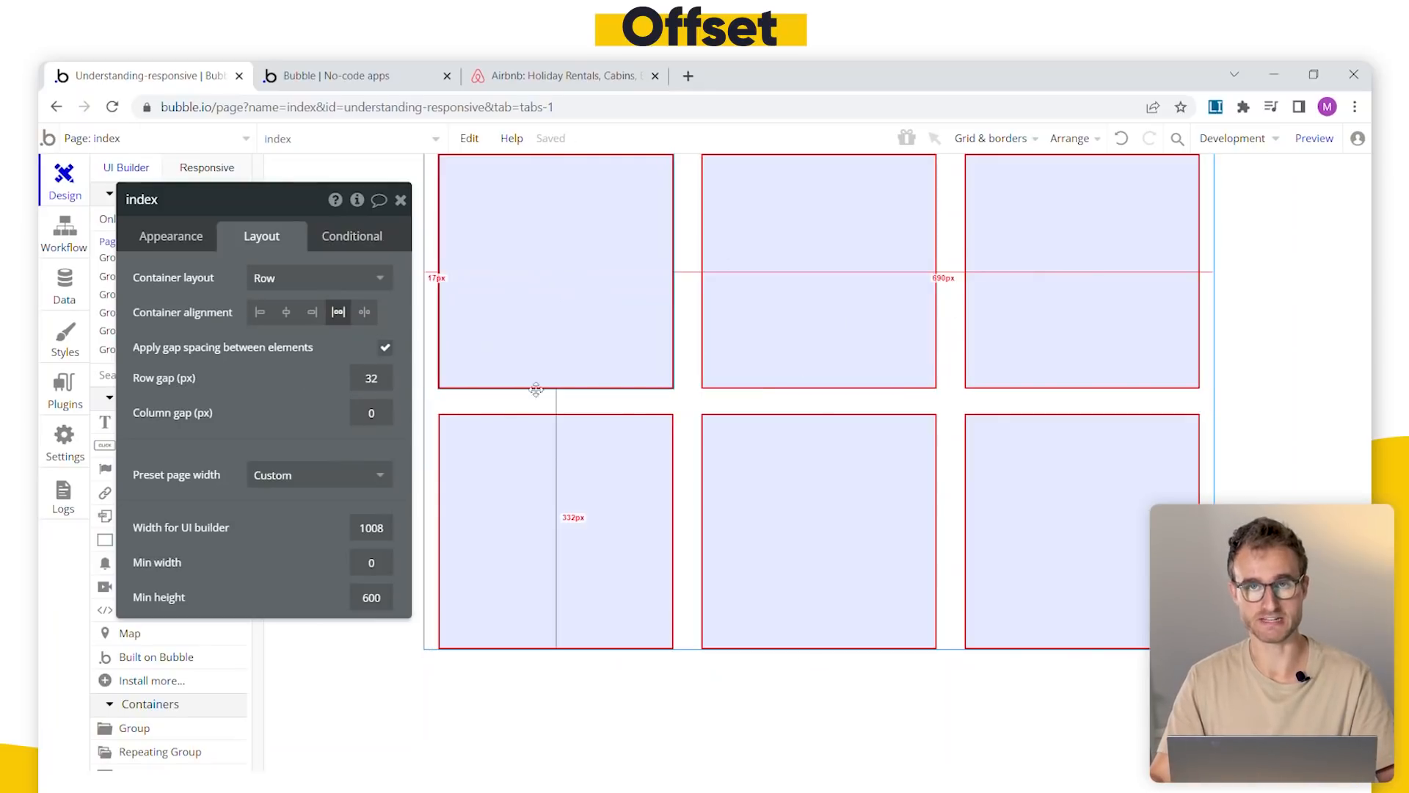
{"action": "left_click", "coordinate": [1134, 138]}
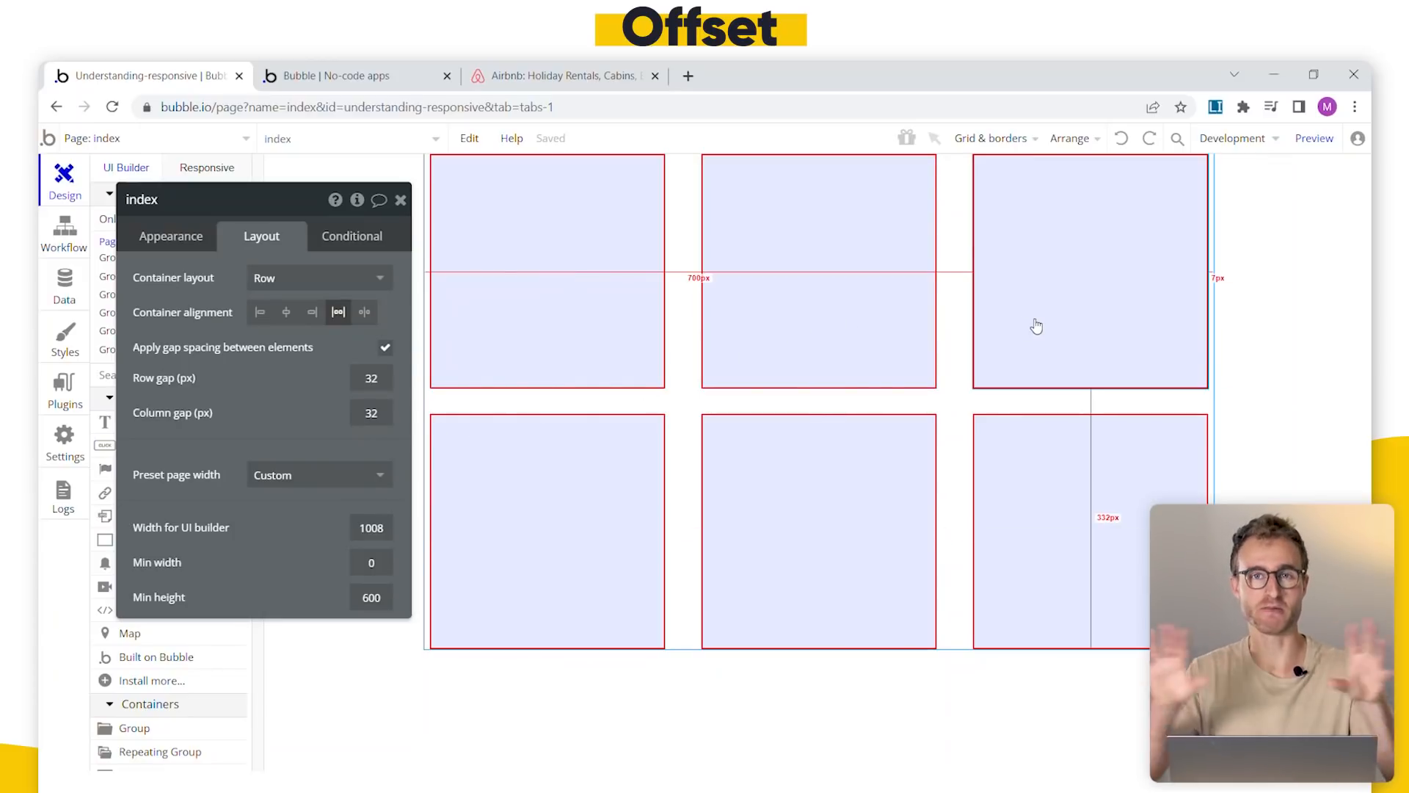
- Set the index page's container alignment to space between, placing the outer groups flush with the page edges
{"action": "left_click", "coordinate": [362, 312]}
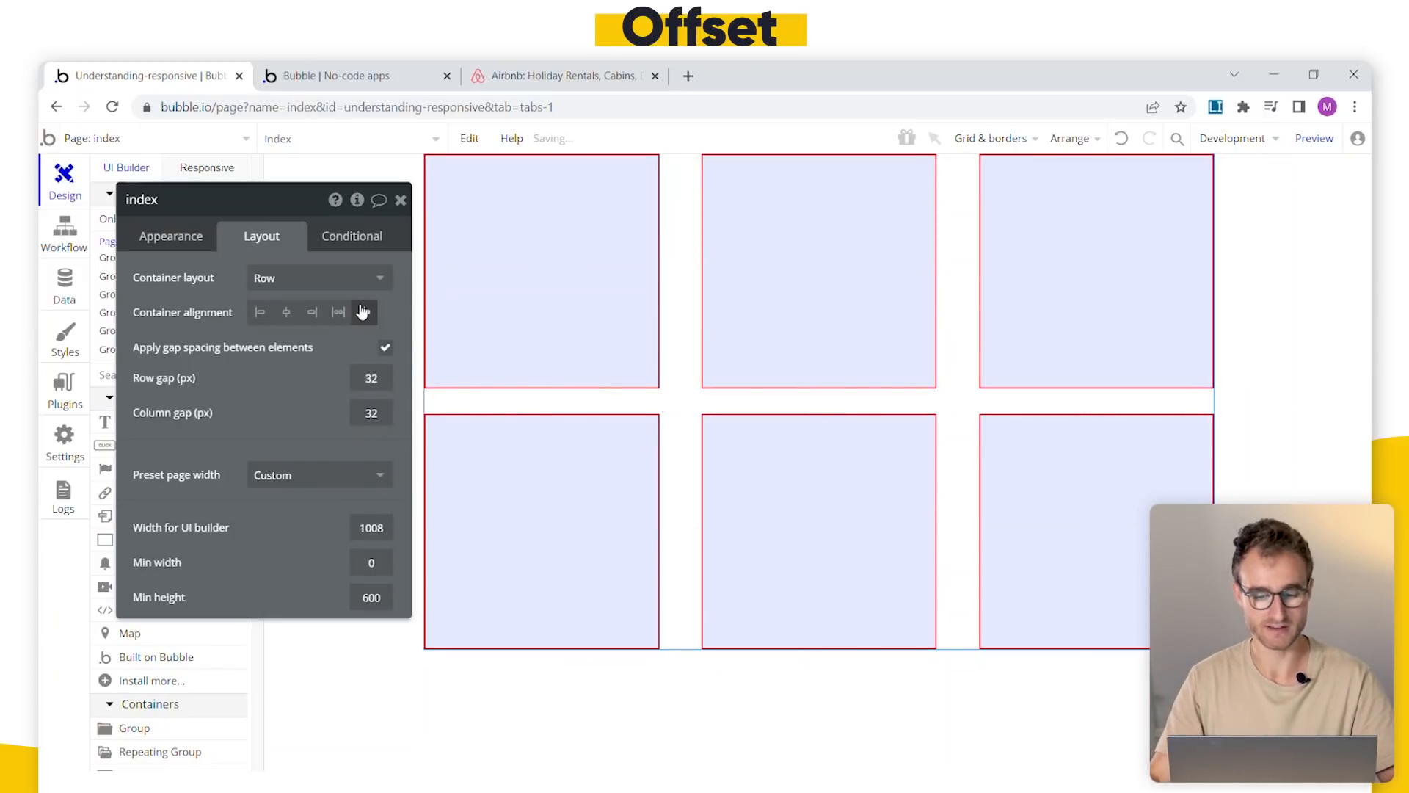
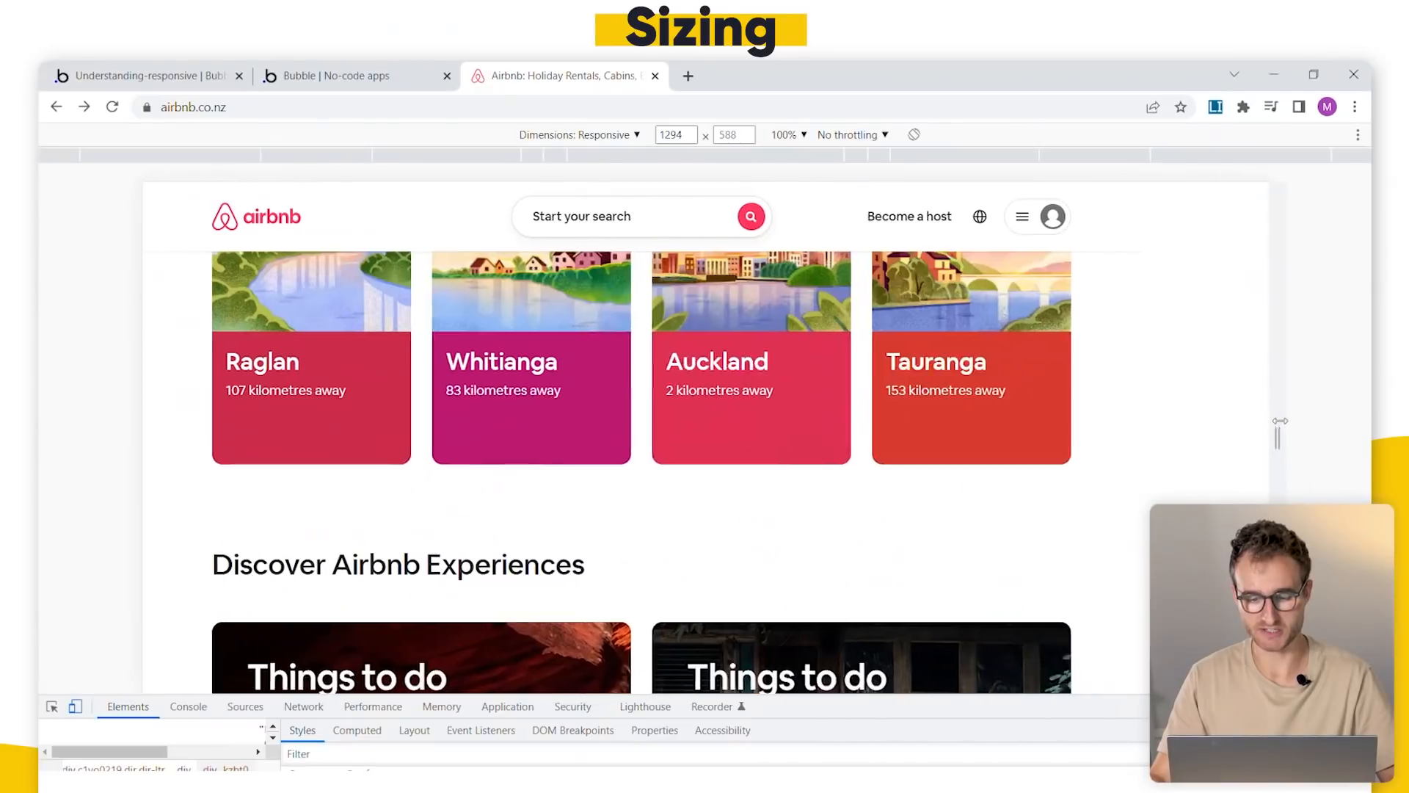
- Examine how the Airbnb homepage's destination cards and hero image resize as the viewport is widened to 1390 px and narrowed
{"action": "scroll", "coordinate": [454, 470], "scroll_direction": "down", "scroll_amount": 1}
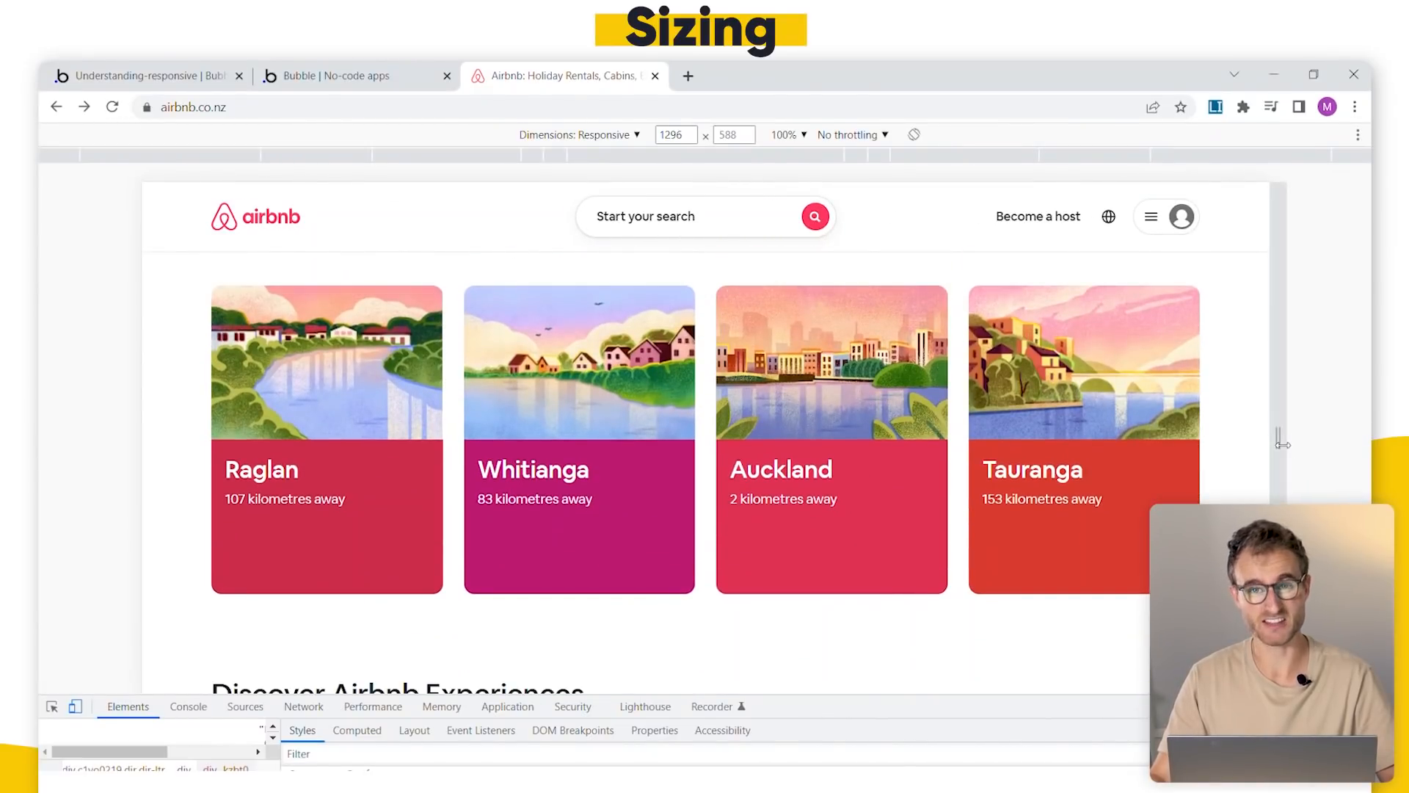
{"action": "left_click_drag", "start_coordinate": [1282, 443], "coordinate": [1324, 467]}
{"action": "scroll", "coordinate": [1311, 475], "scroll_direction": "up", "scroll_amount": 5}
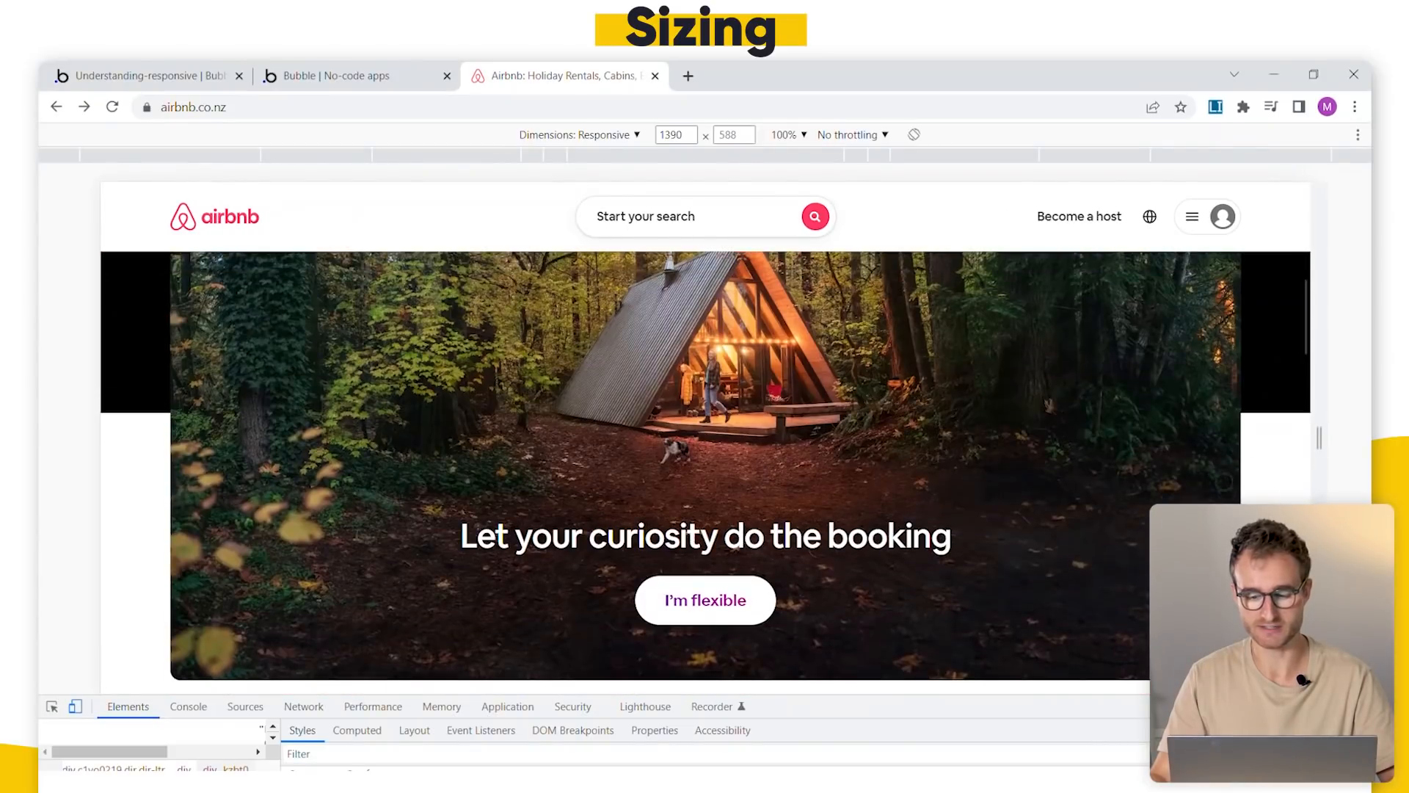
{"action": "left_click_drag", "start_coordinate": [1310, 475], "coordinate": [1239, 449]}
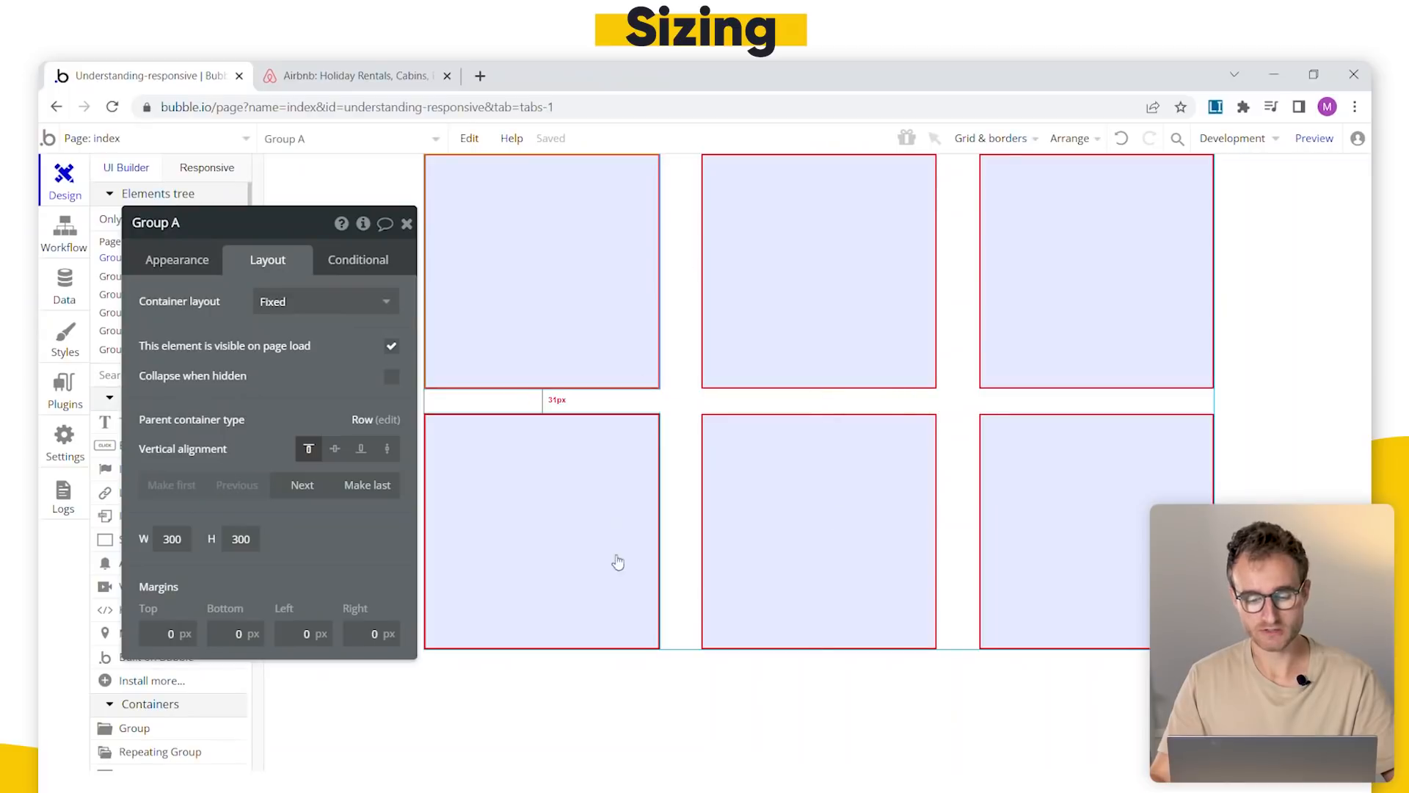
- Delete every group on the index page except Group A
{"action": "left_click", "coordinate": [594, 563]}
{"action": "key", "text": "Delete"}
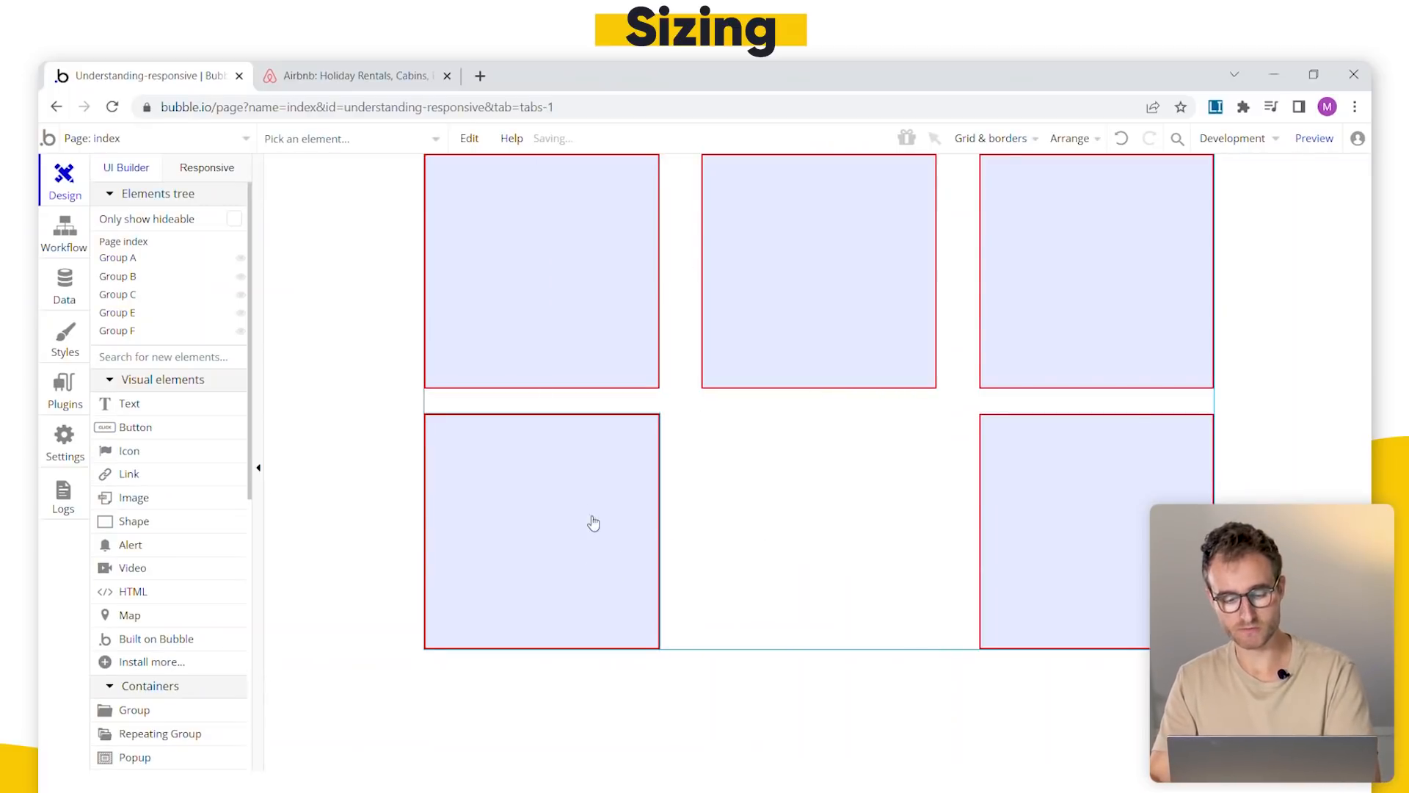
{"action": "left_click", "coordinate": [591, 521]}
{"action": "key", "text": "Delete"}
{"action": "left_click", "coordinate": [1055, 497]}
{"action": "left_click", "coordinate": [646, 512]}
{"action": "key", "text": "Delete"}
{"action": "left_click", "coordinate": [843, 349]}
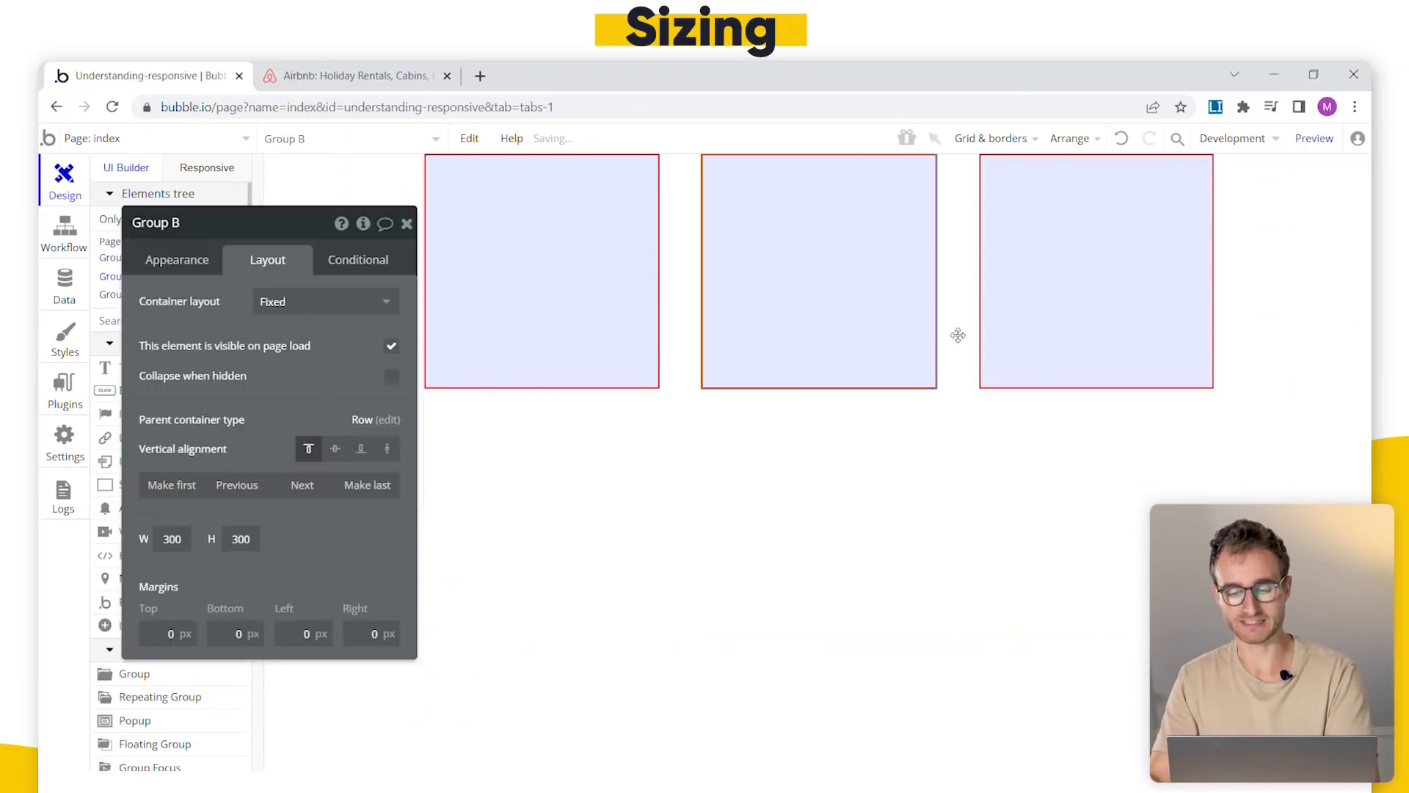
{"action": "key", "text": "Delete"}
{"action": "left_click", "coordinate": [1048, 321]}
{"action": "key", "text": "Delete"}
- Turn off gap spacing between elements on the index page and set its container layout to Column
{"action": "left_click", "coordinate": [789, 386]}
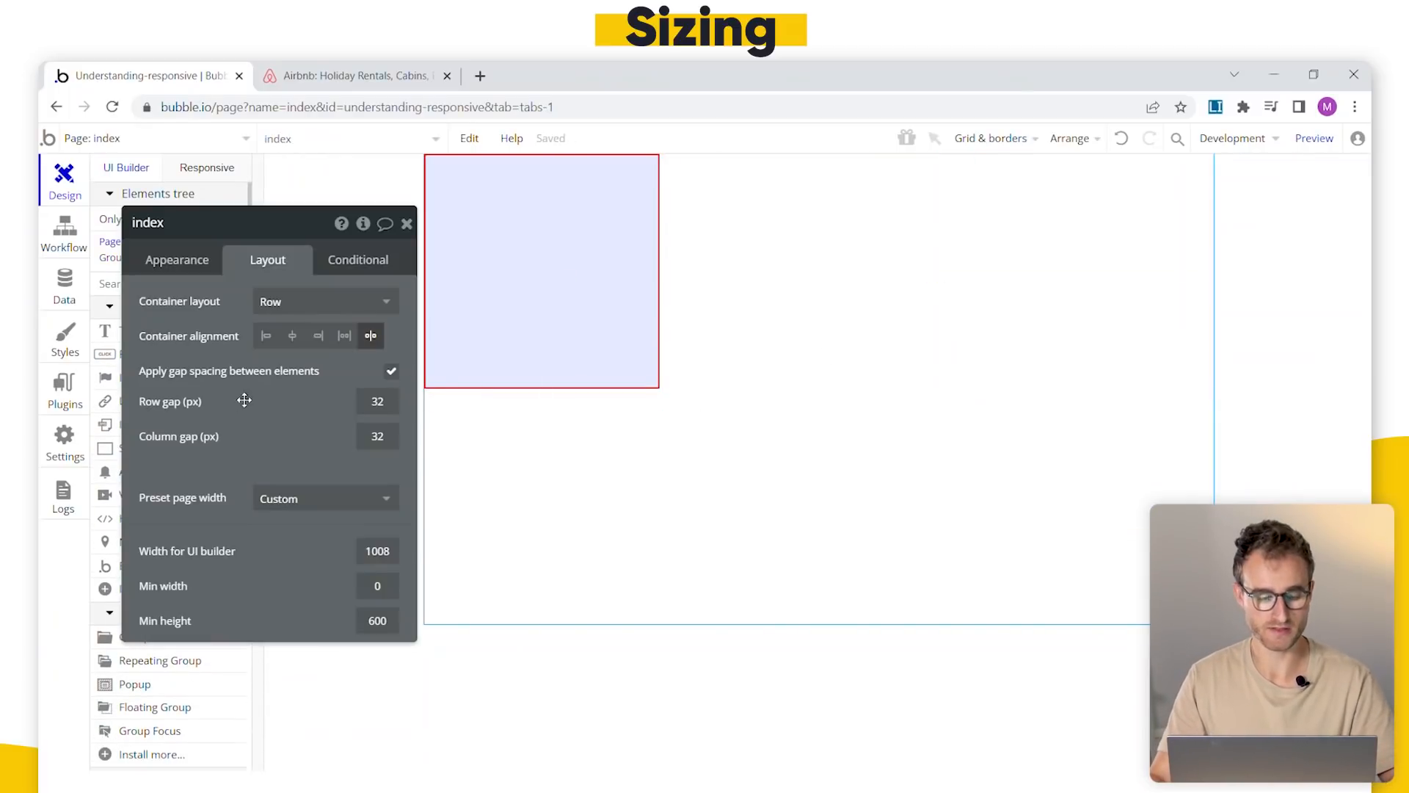
{"action": "left_click", "coordinate": [391, 372]}
{"action": "left_click_drag", "start_coordinate": [251, 361], "coordinate": [937, 318]}
{"action": "left_click", "coordinate": [1060, 260]}
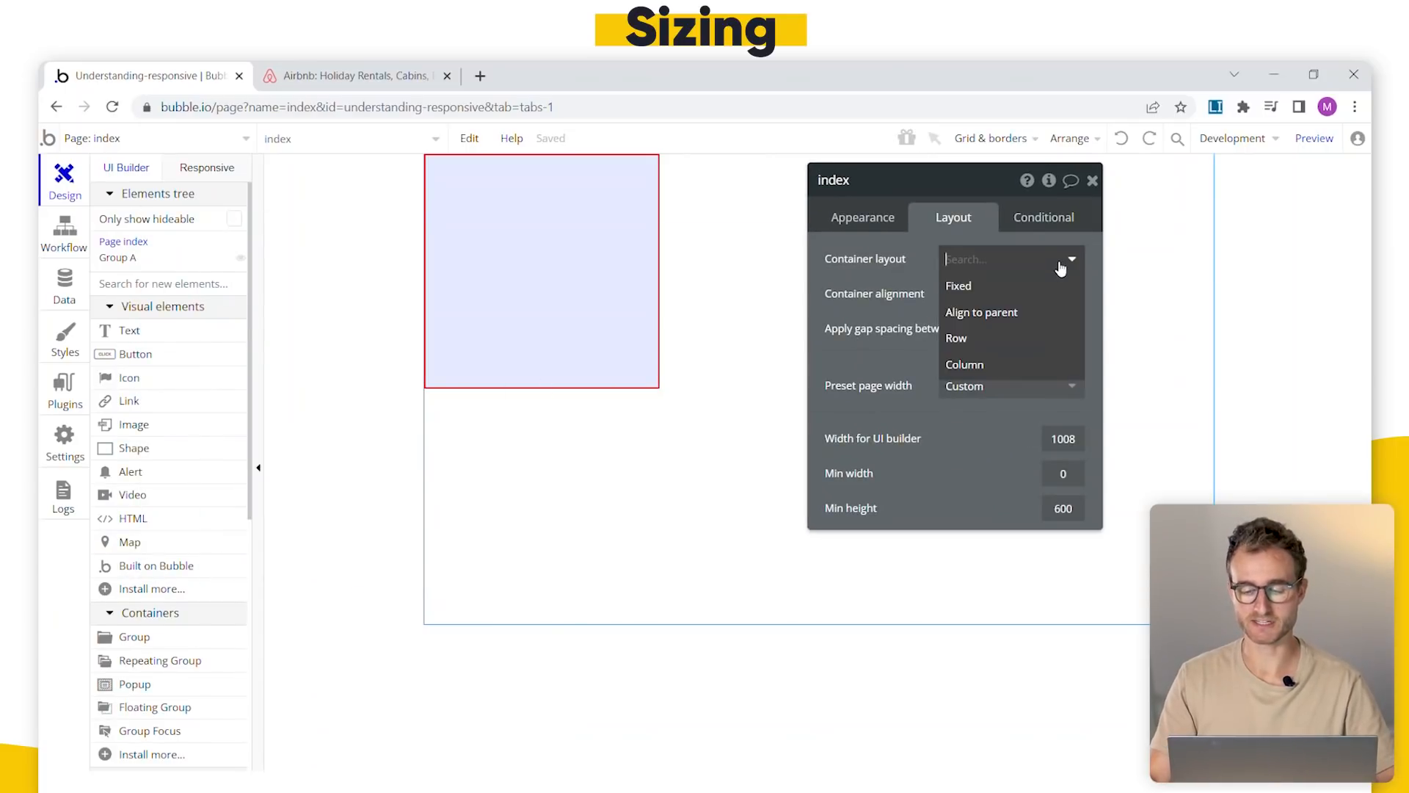
{"action": "left_click", "coordinate": [984, 364]}
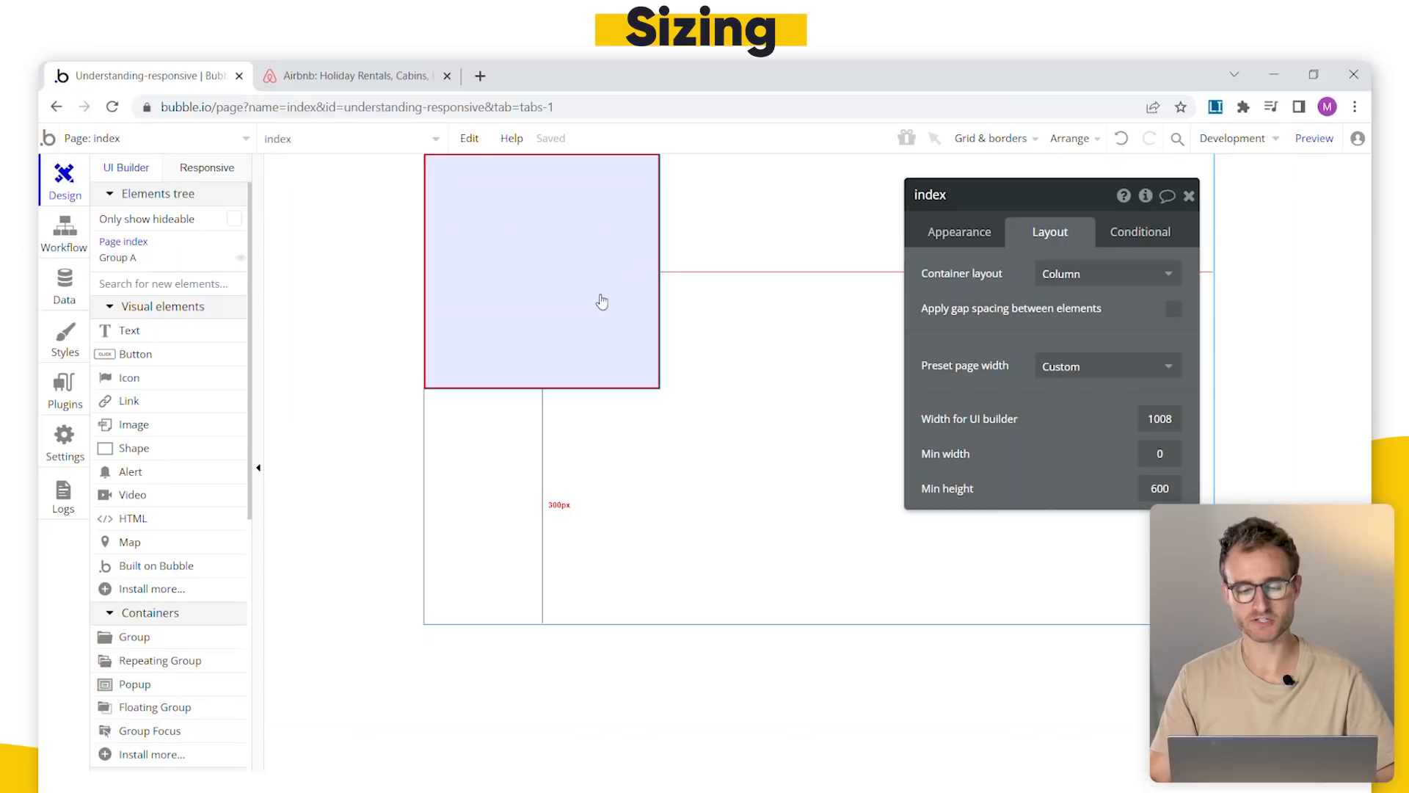
- Set Group A's container layout to Column
{"action": "left_click", "coordinate": [575, 299]}
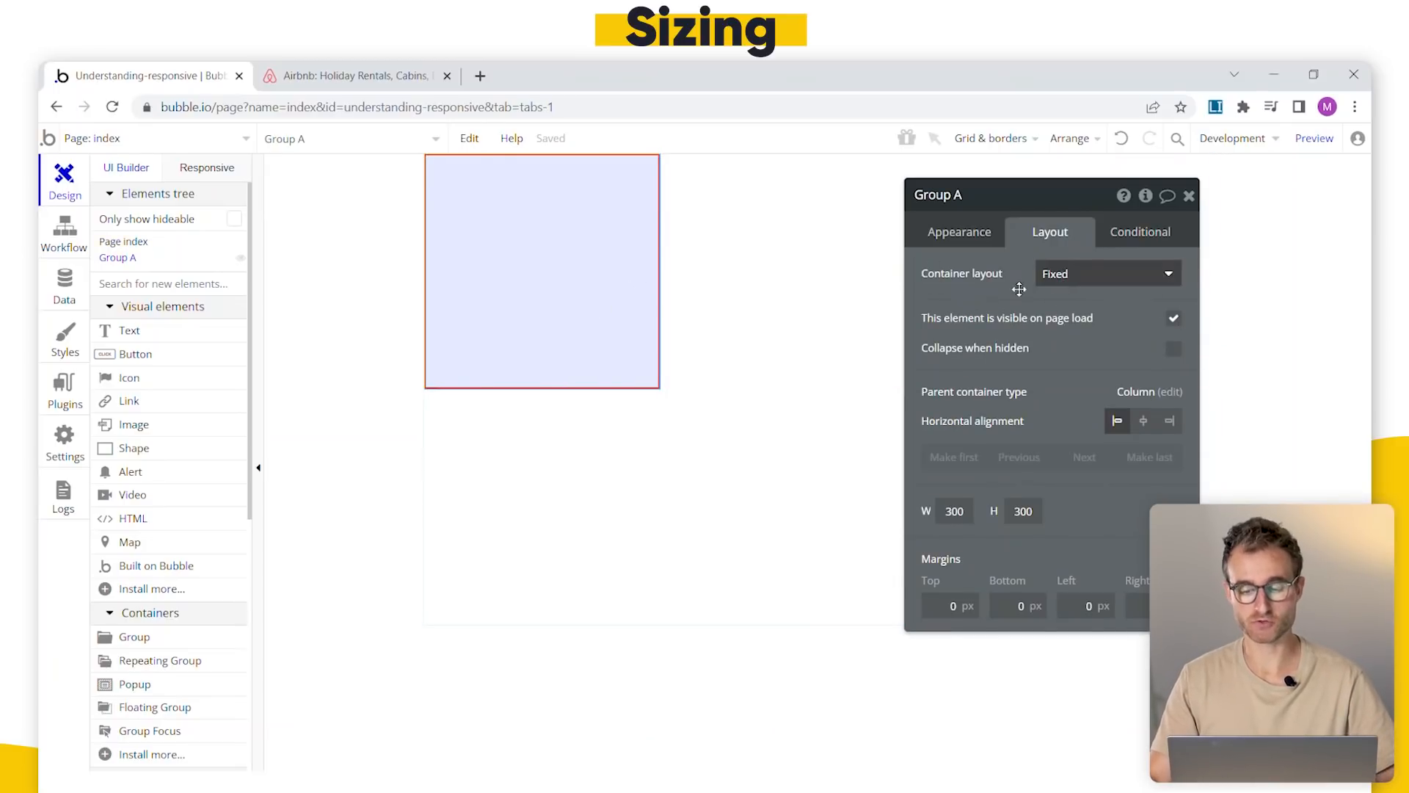
{"action": "left_click_drag", "start_coordinate": [1020, 290], "coordinate": [953, 274]}
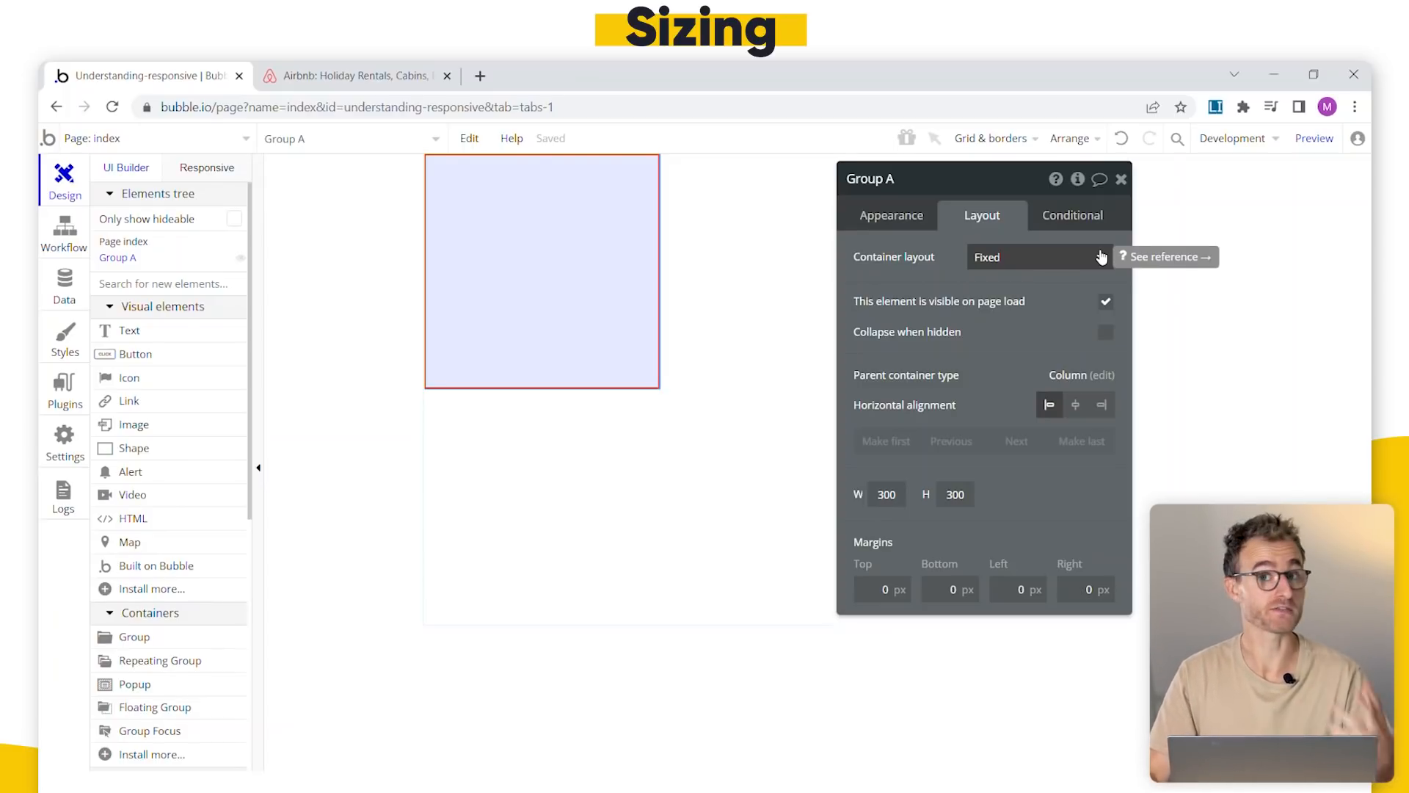
{"action": "left_click", "coordinate": [1061, 262]}
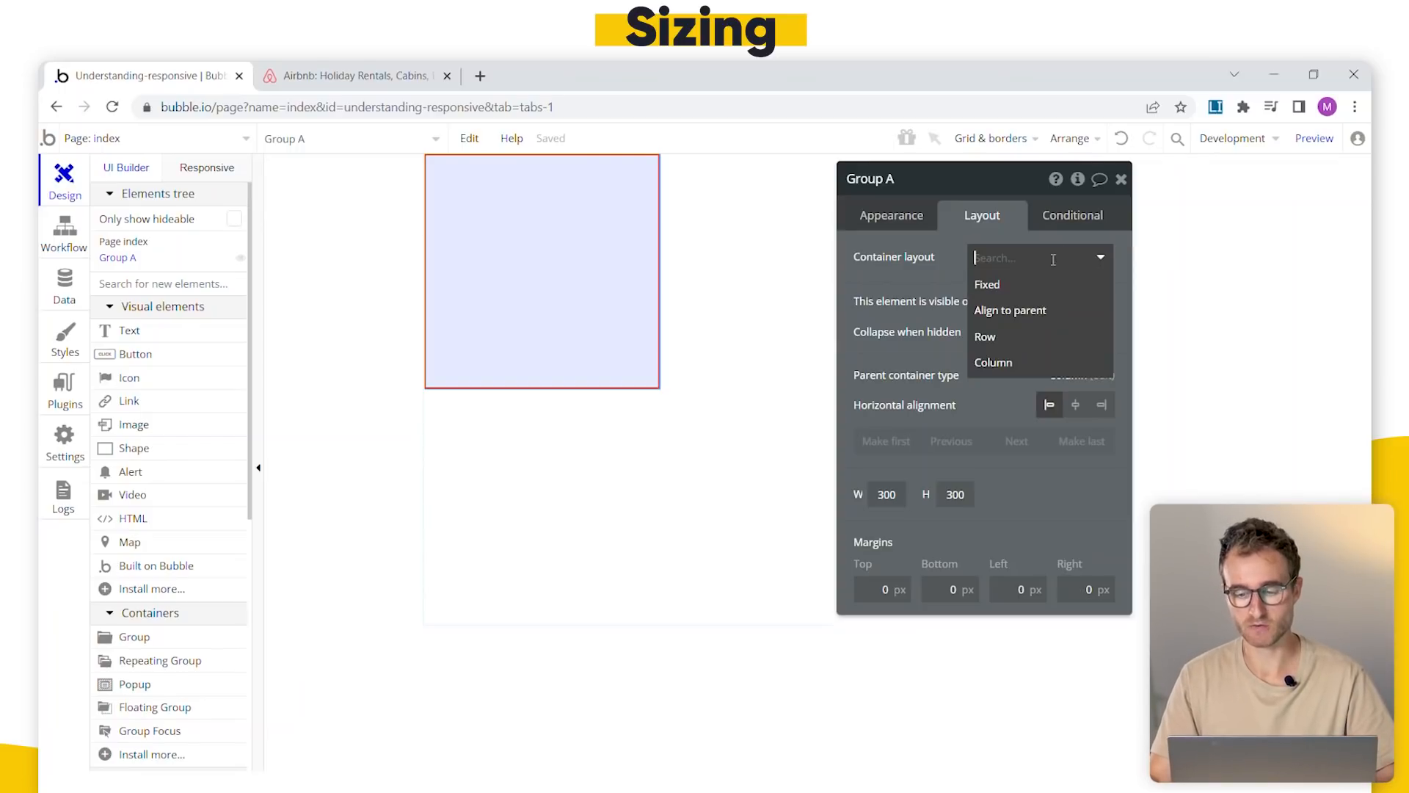
{"action": "left_click", "coordinate": [1021, 362]}
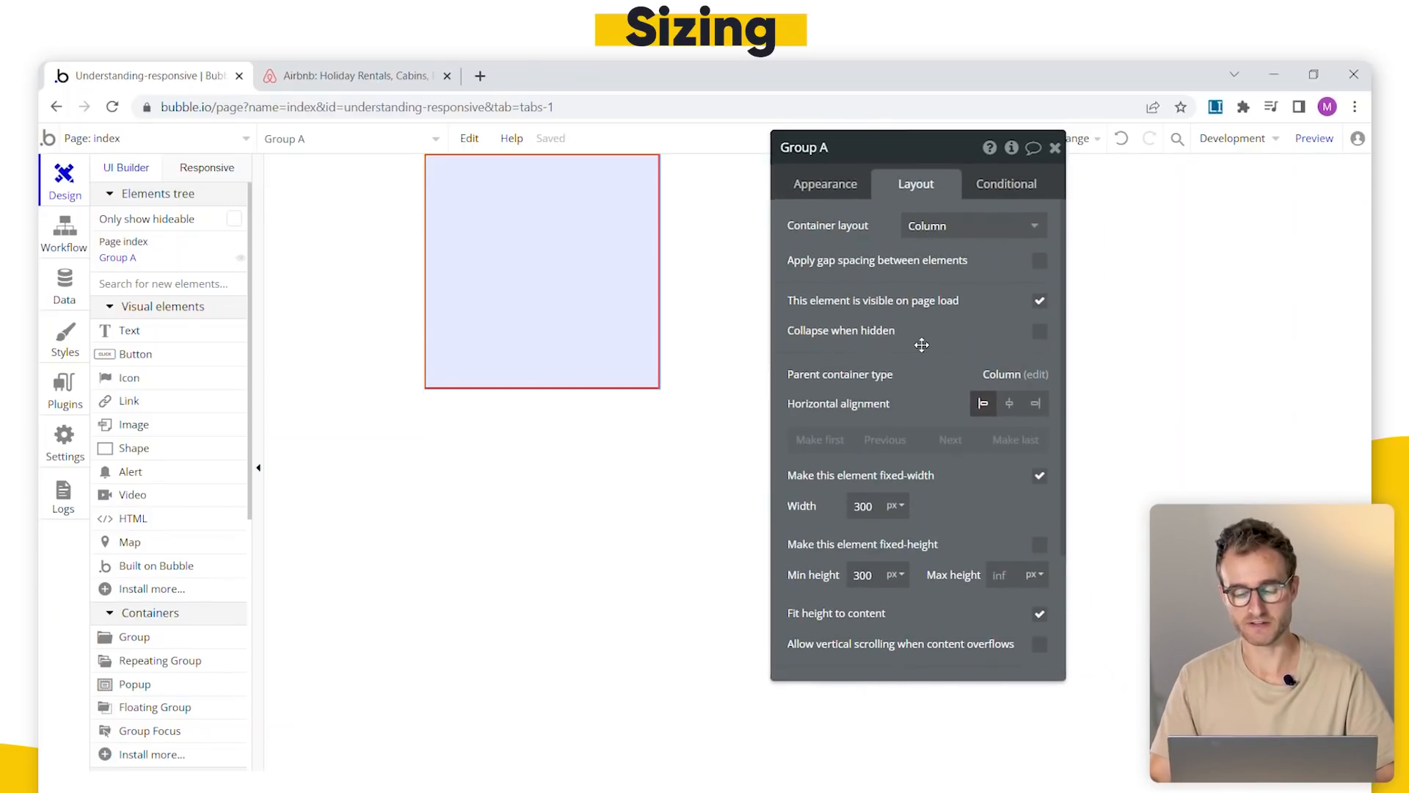
- Try making Group A fixed-height, and switch its container layout to Fixed and back to Column for comparison
{"action": "scroll", "coordinate": [923, 347], "scroll_direction": "down", "scroll_amount": 3}
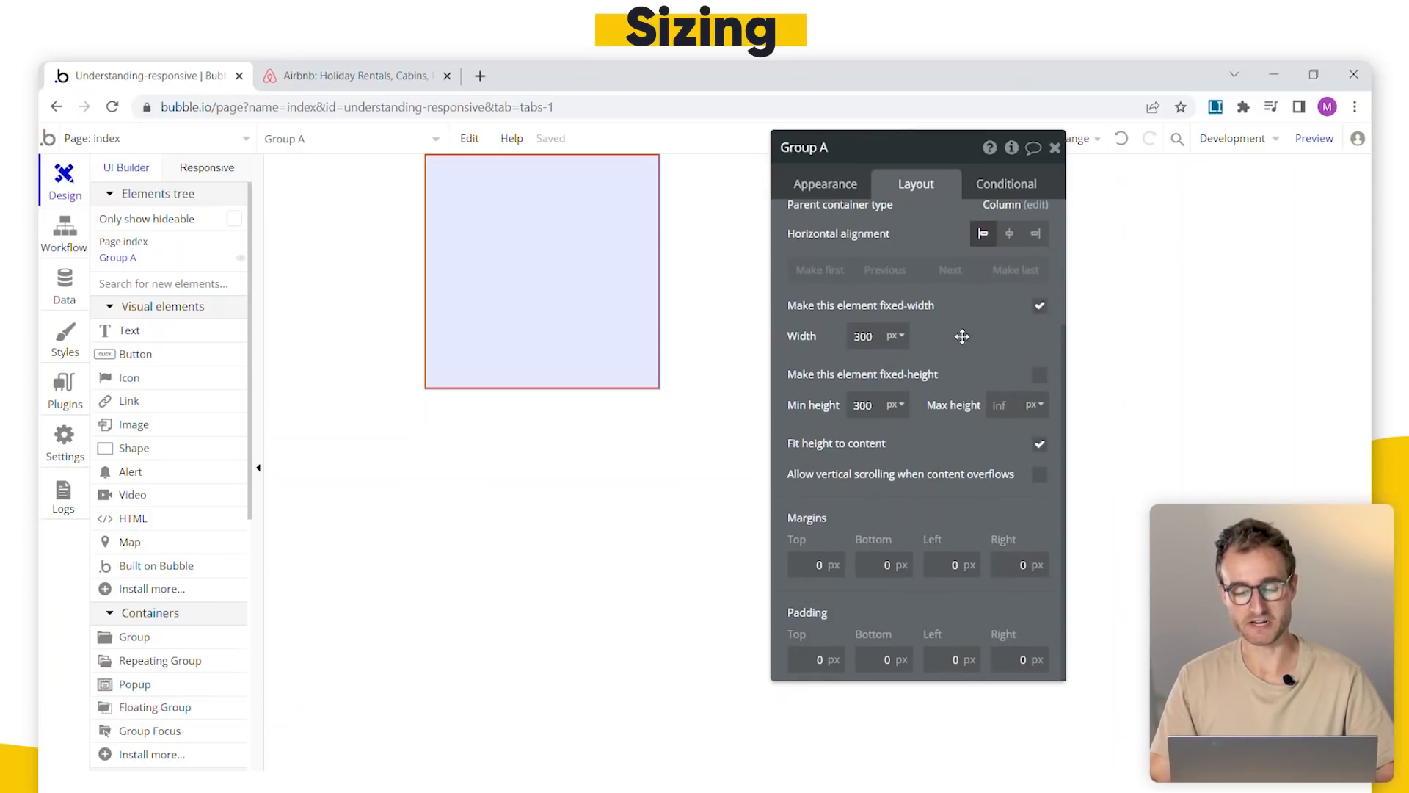
{"action": "scroll", "coordinate": [963, 339], "scroll_direction": "up", "scroll_amount": 2}
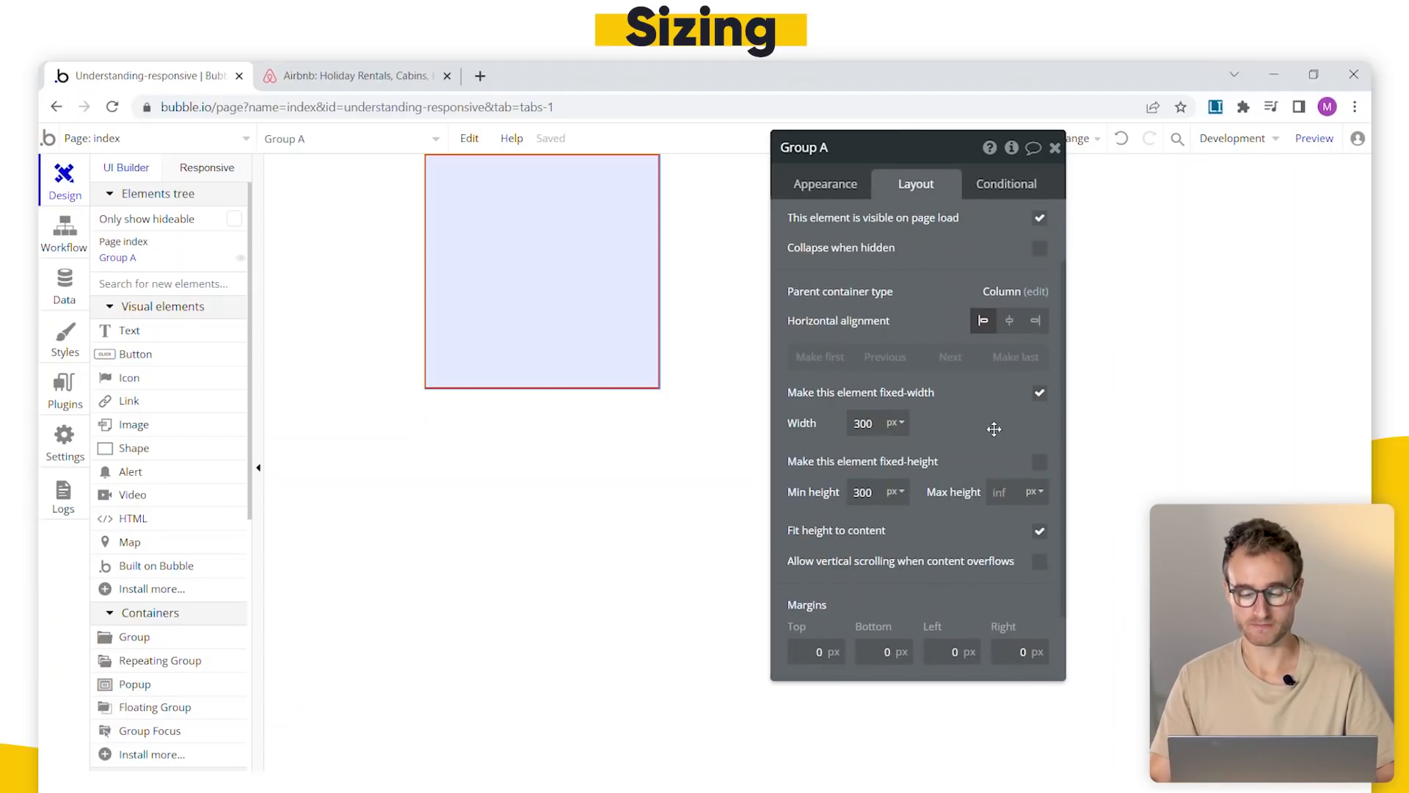
{"action": "left_click", "coordinate": [1039, 461]}
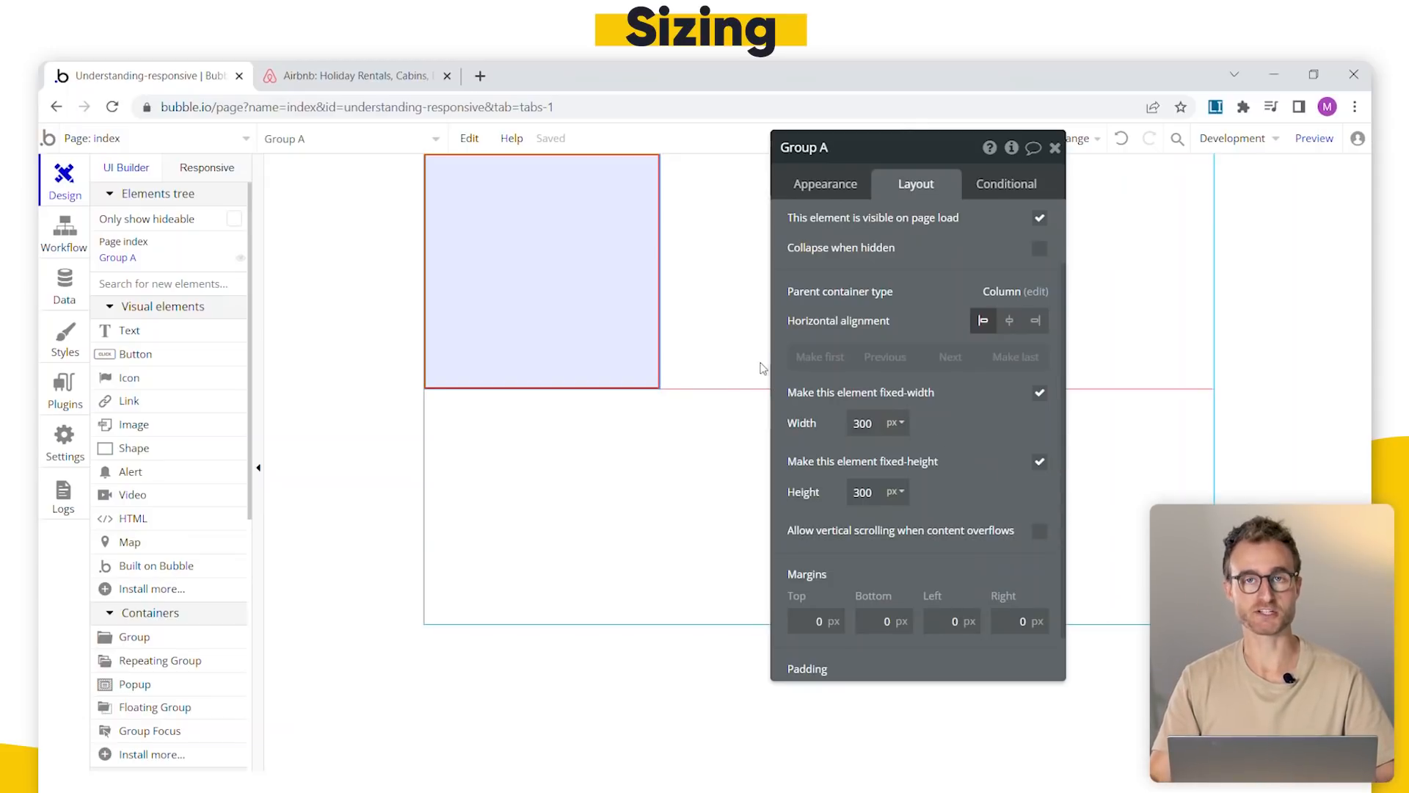
{"action": "scroll", "coordinate": [880, 330], "scroll_direction": "up", "scroll_amount": 2}
{"action": "left_click", "coordinate": [968, 225]}
{"action": "left_click", "coordinate": [928, 254]}
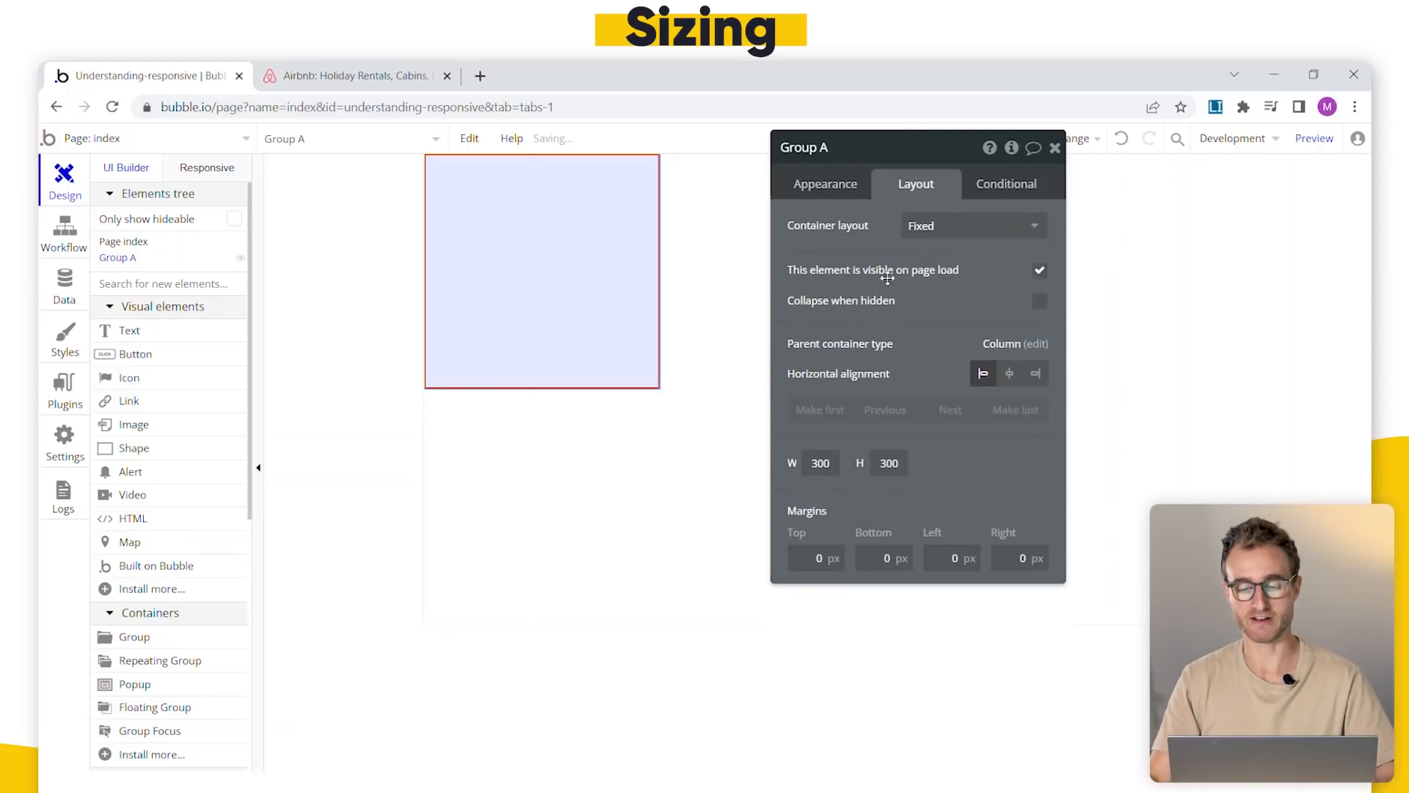
{"action": "left_click", "coordinate": [968, 225]}
{"action": "left_click", "coordinate": [928, 331]}
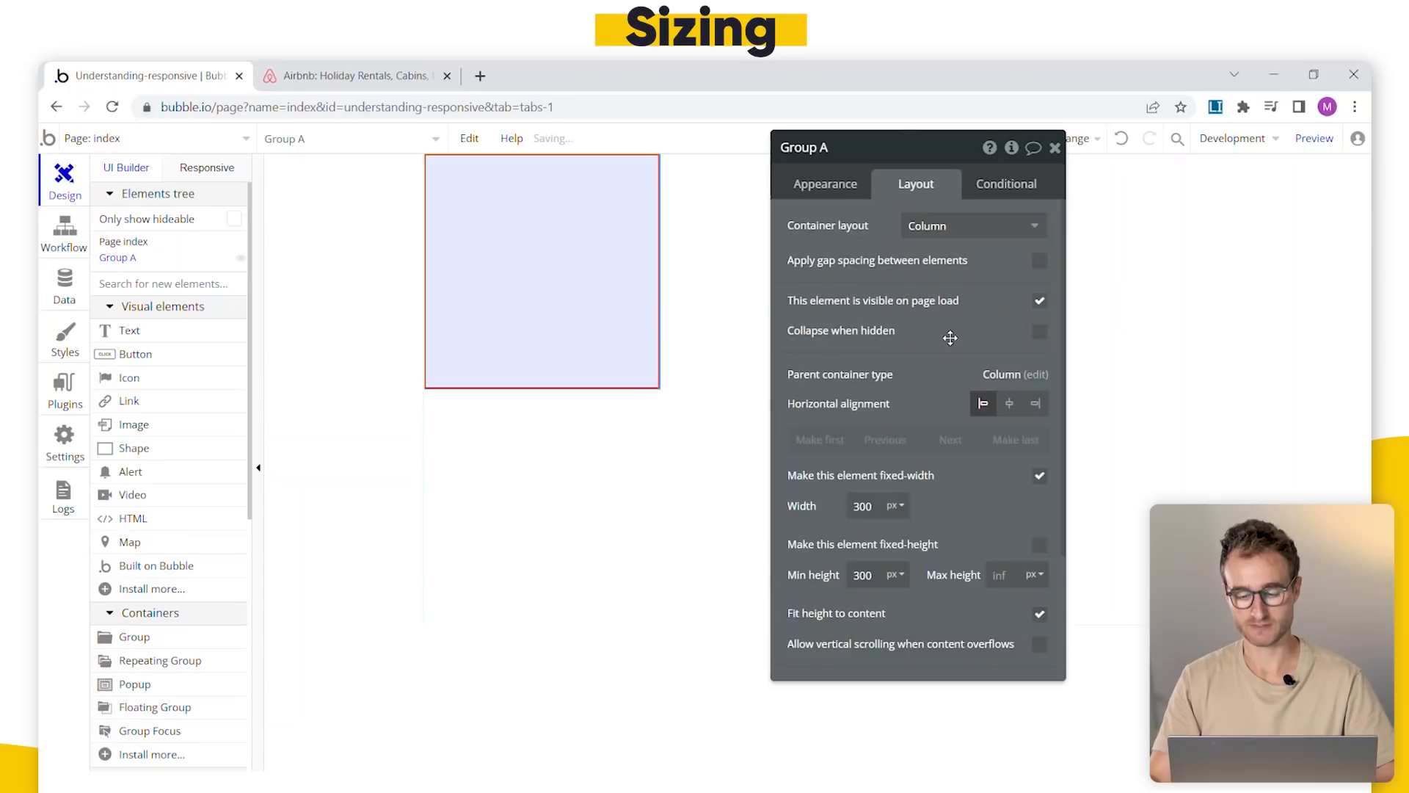
- Make Group A fixed-height and turn off its fixed-width setting
{"action": "scroll", "coordinate": [1024, 370], "scroll_direction": "down", "scroll_amount": 3}
{"action": "left_click", "coordinate": [1040, 376]}
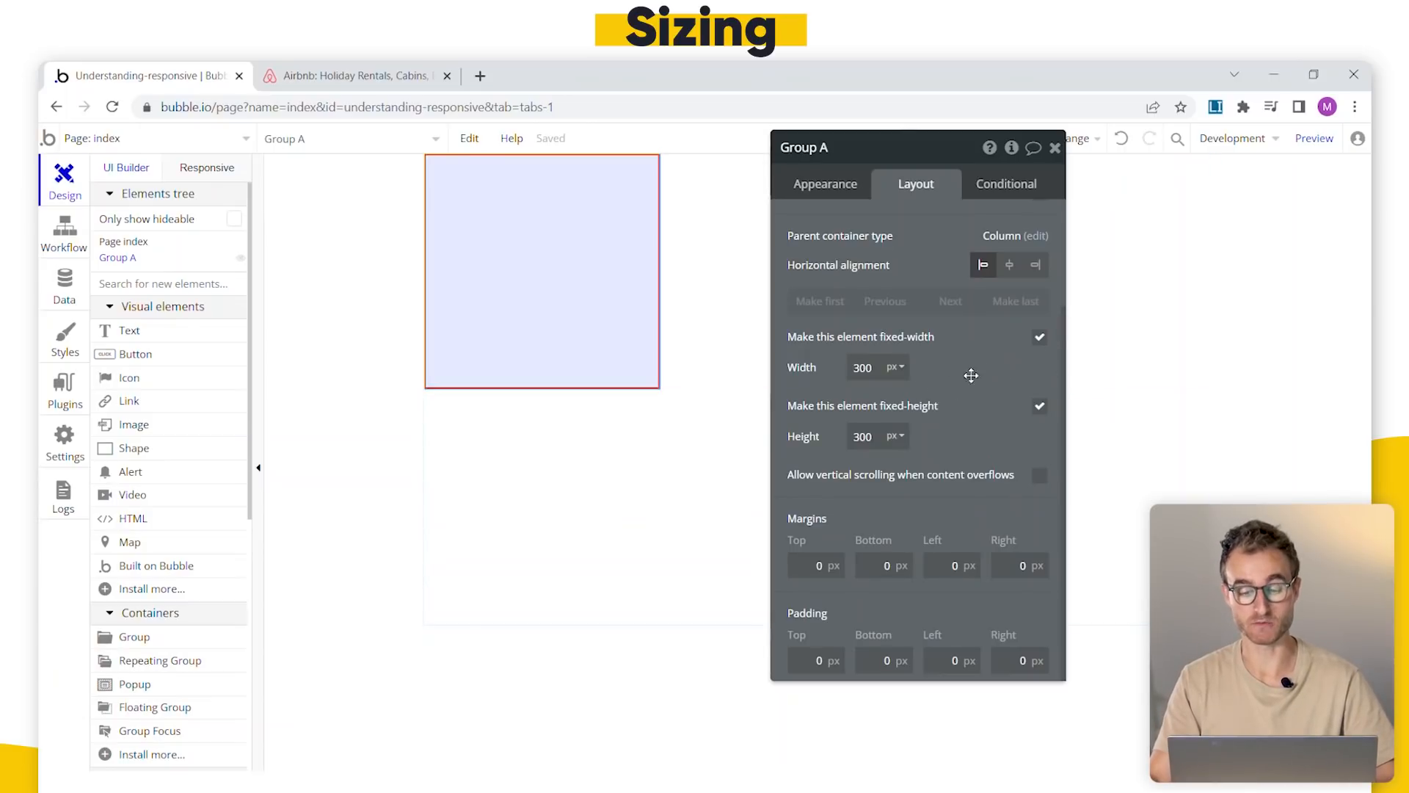
{"action": "left_click", "coordinate": [1038, 342]}
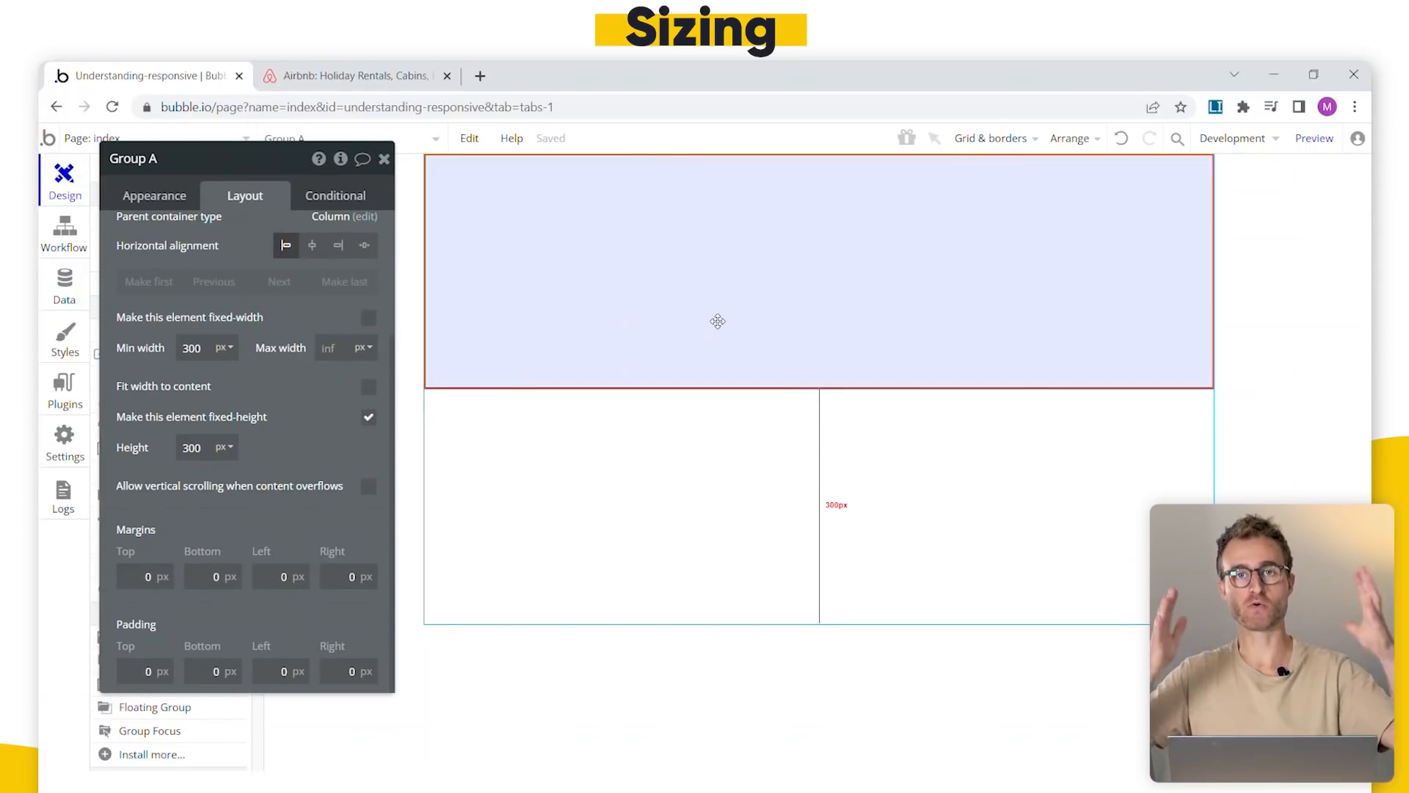
- Check how Group A fills the page width in the responsive view and in the live preview, and return to the editor
{"action": "left_click", "coordinate": [741, 478]}
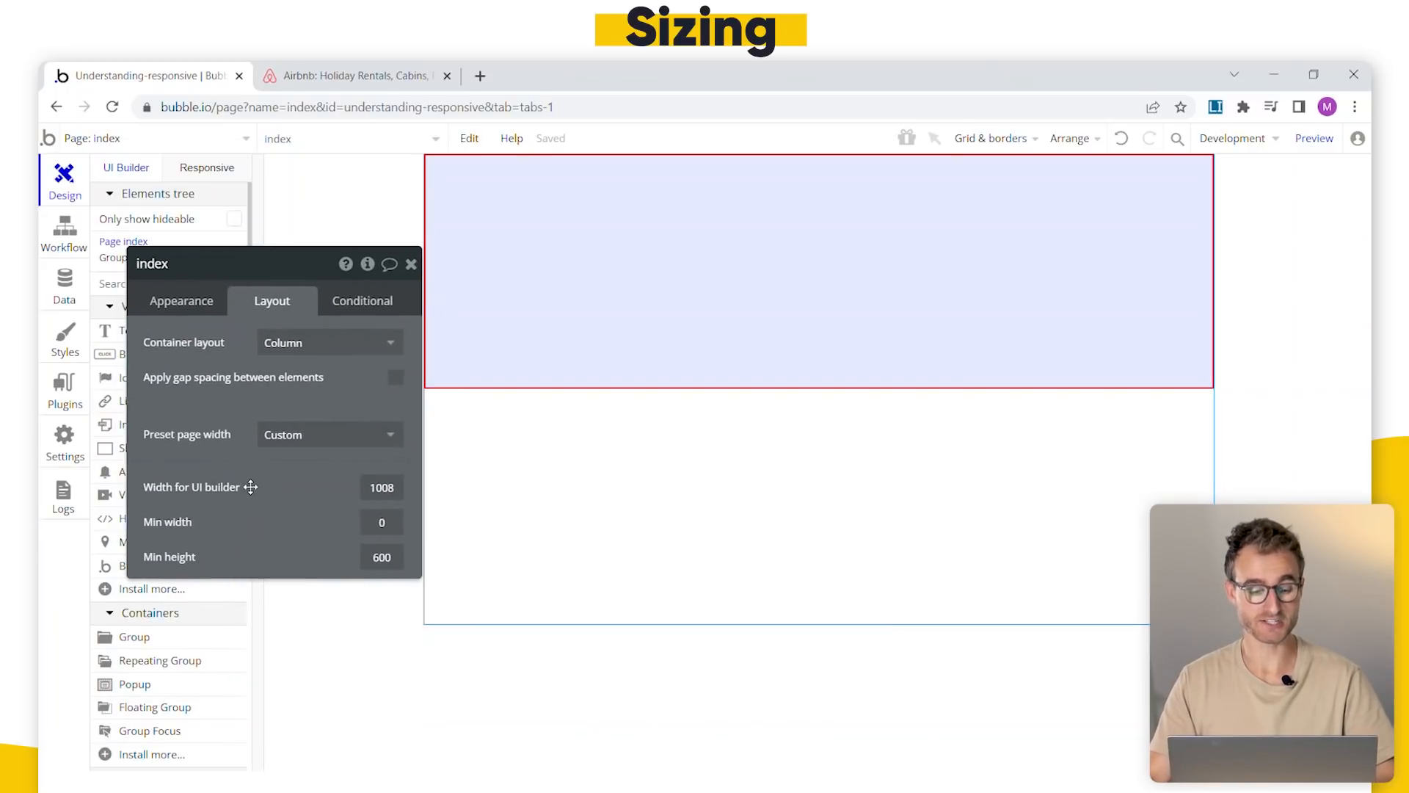
{"action": "left_click", "coordinate": [207, 168]}
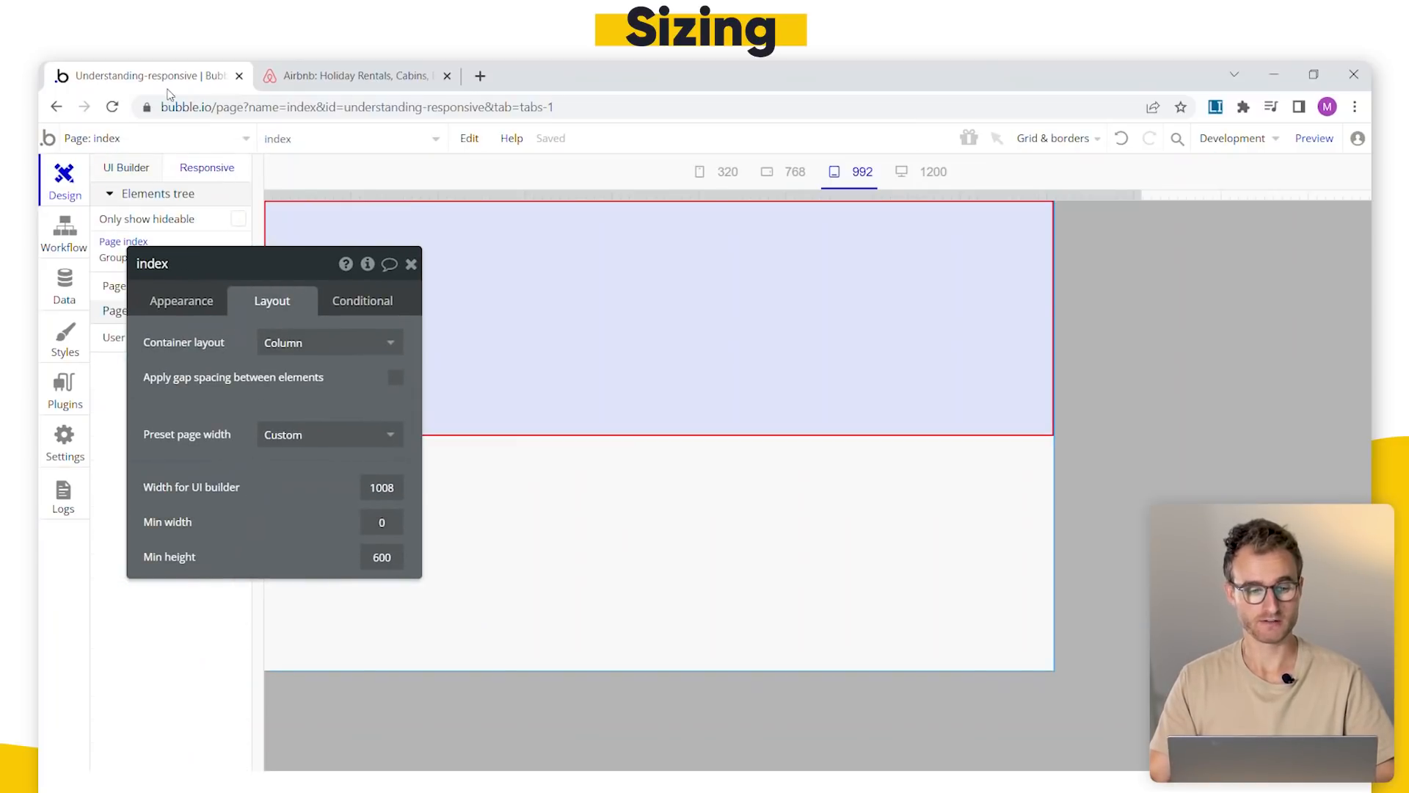
{"action": "left_click", "coordinate": [1308, 139]}
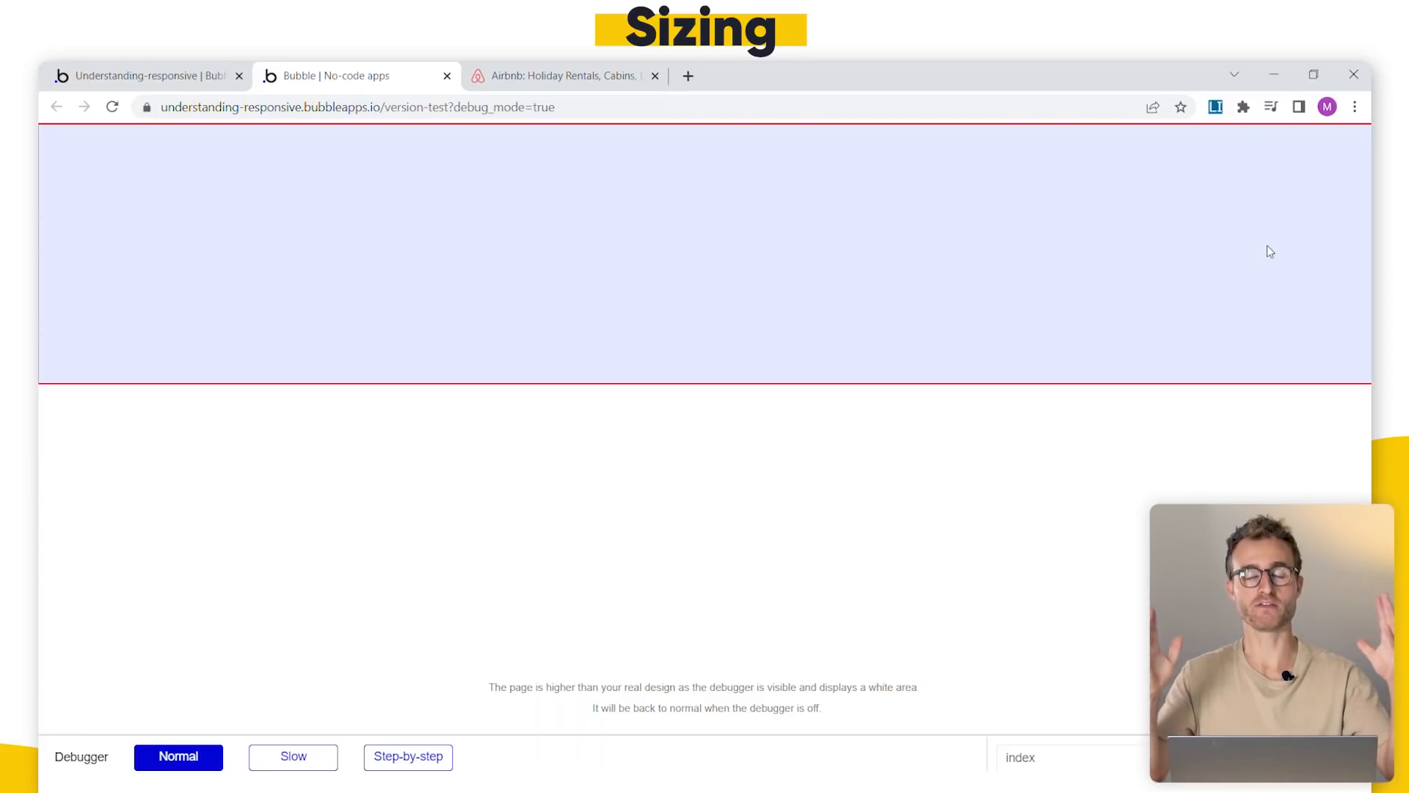
{"action": "left_click", "coordinate": [184, 62]}
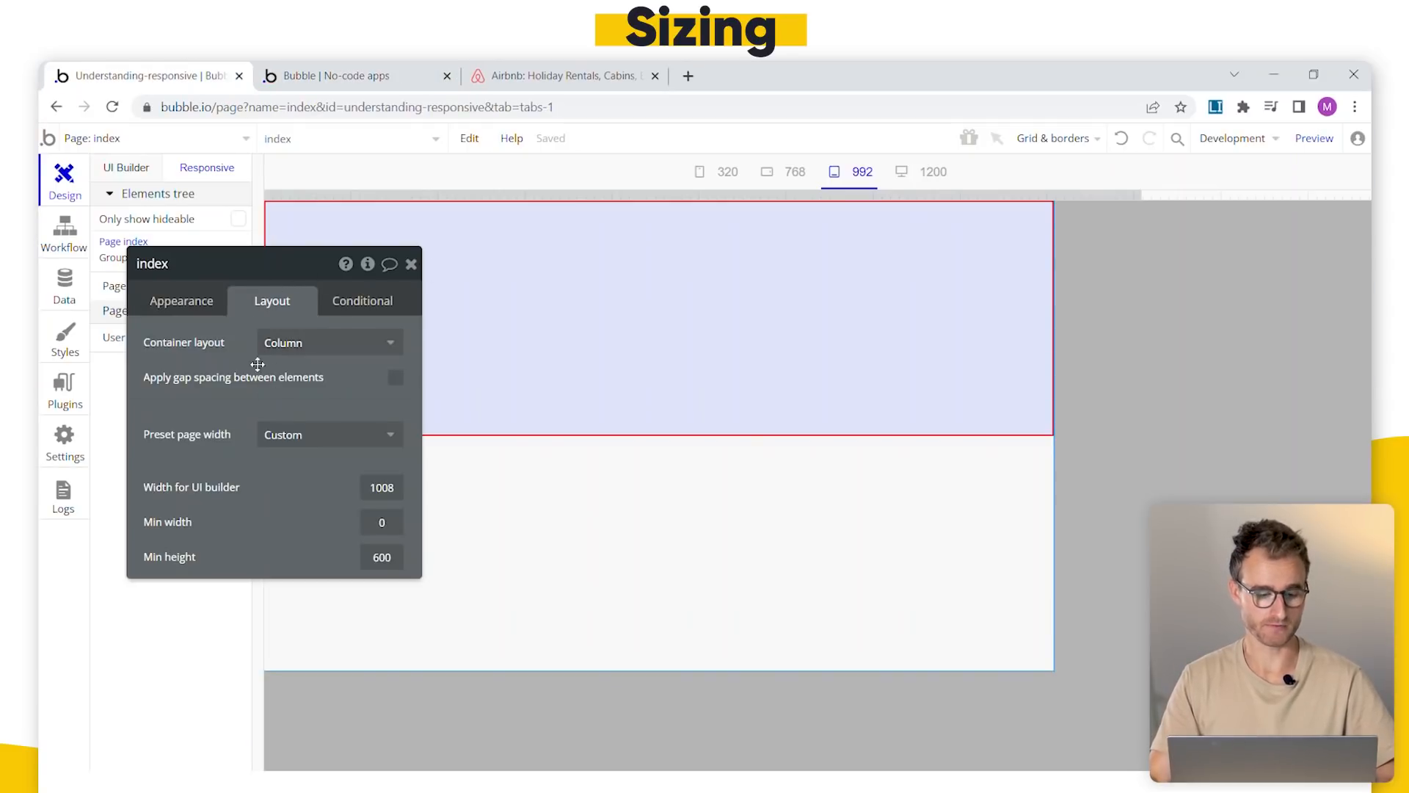
- Set Group A's maximum width to 800 px
{"action": "left_click", "coordinate": [615, 307]}
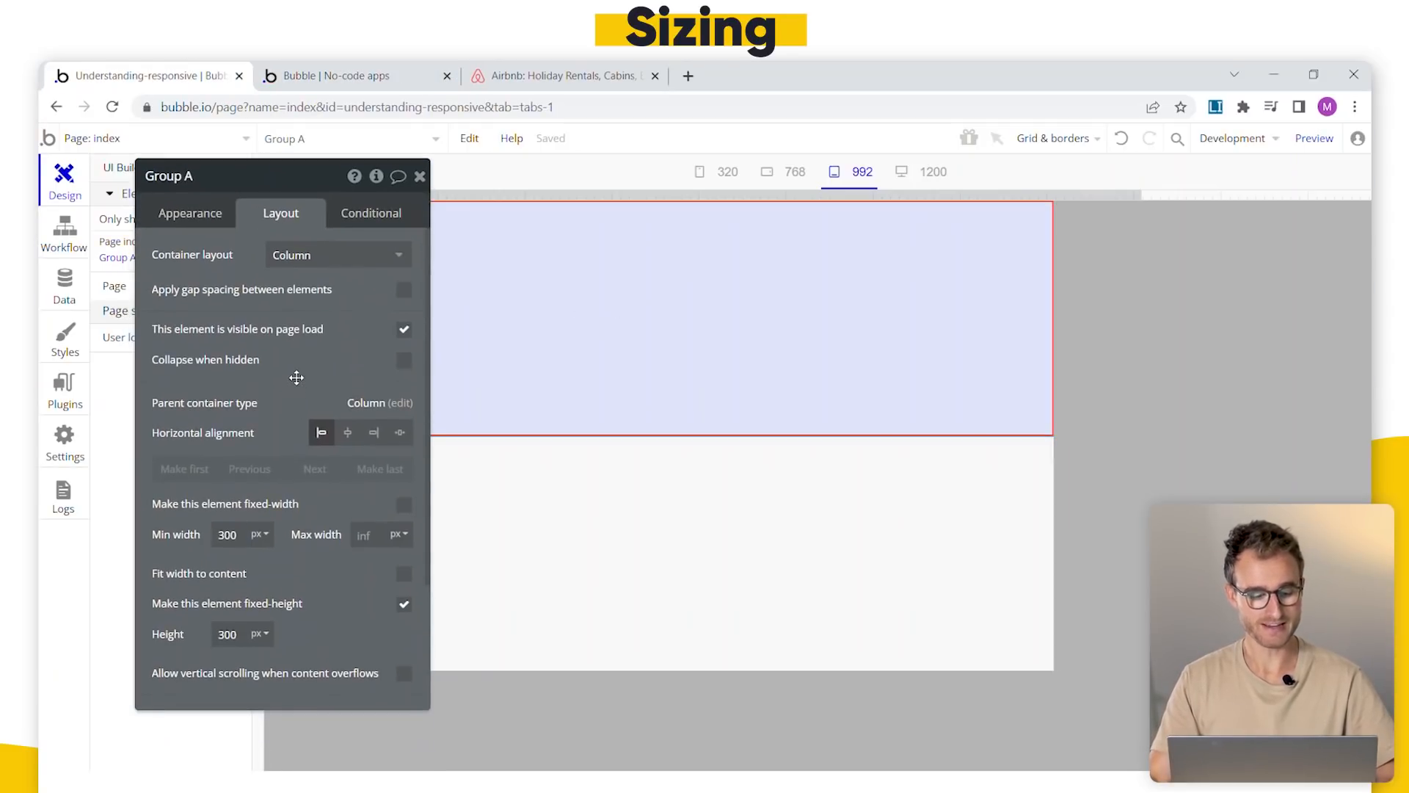
{"action": "scroll", "coordinate": [337, 532], "scroll_direction": "down", "scroll_amount": 1}
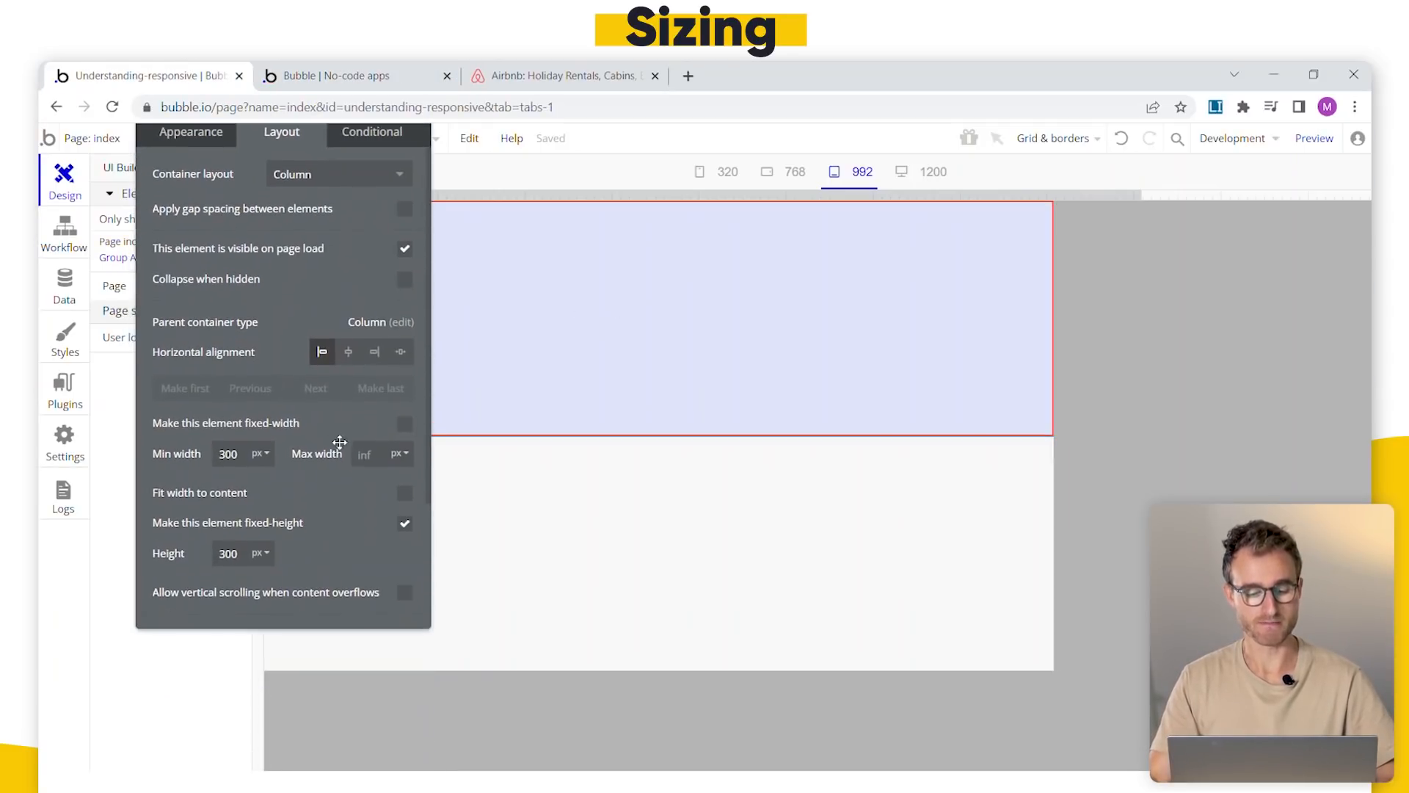
{"action": "left_click", "coordinate": [380, 445]}
{"action": "type", "text": "800"}
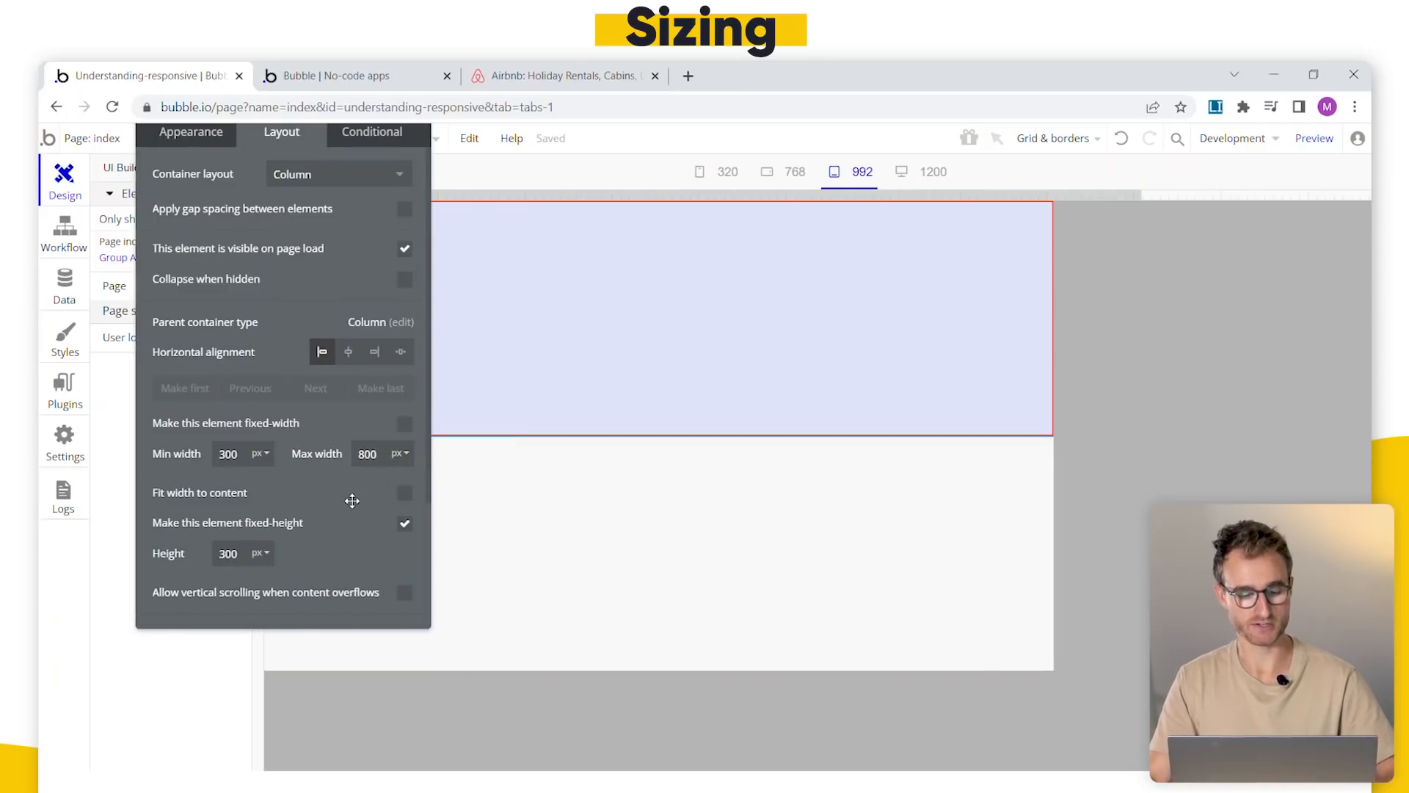
{"action": "left_click", "coordinate": [350, 496]}
{"action": "left_click_drag", "start_coordinate": [347, 488], "coordinate": [1228, 601]}
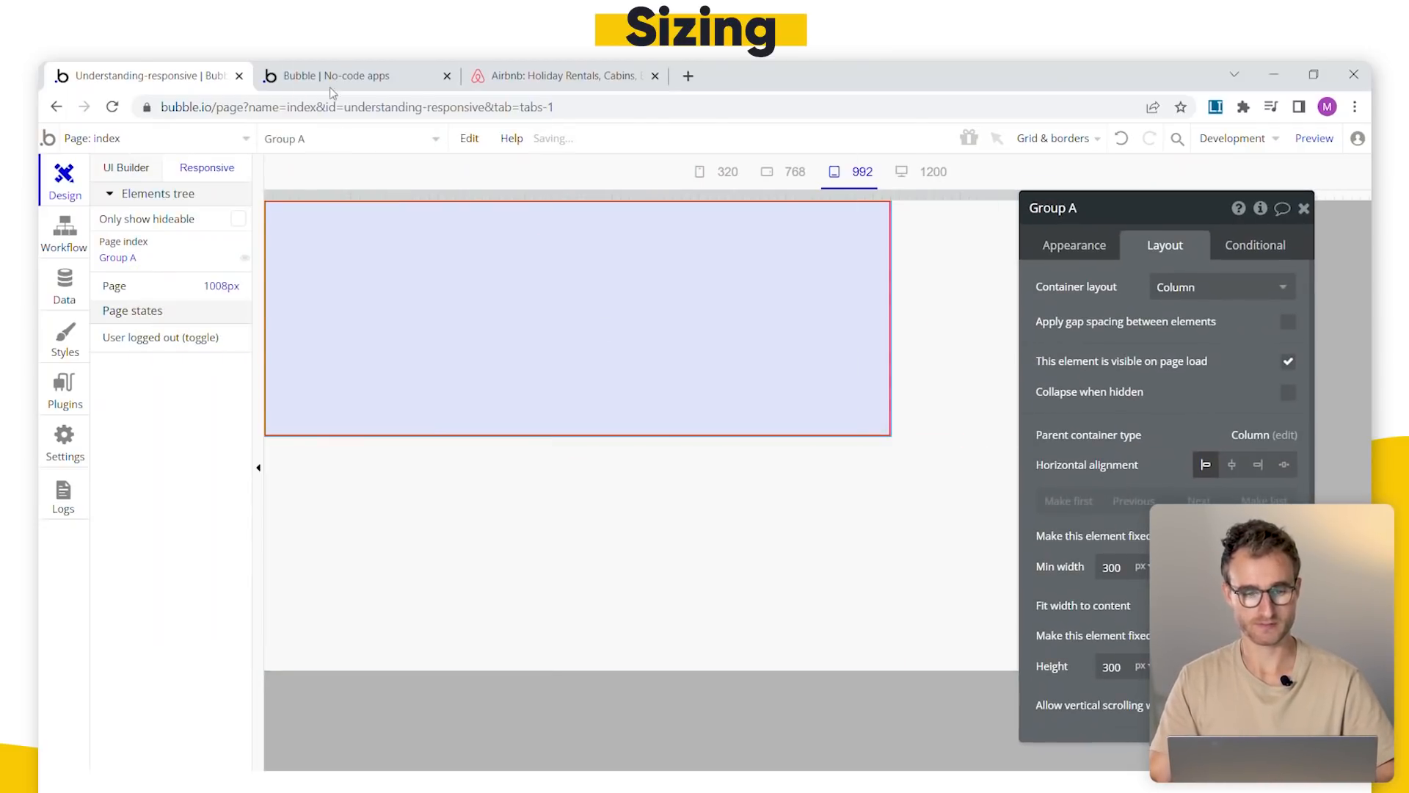
- Check Group A's width in the live preview and at a responsive page width of about 699 px, and return to the UI builder
{"action": "left_click", "coordinate": [335, 80]}
{"action": "left_click", "coordinate": [405, 150]}
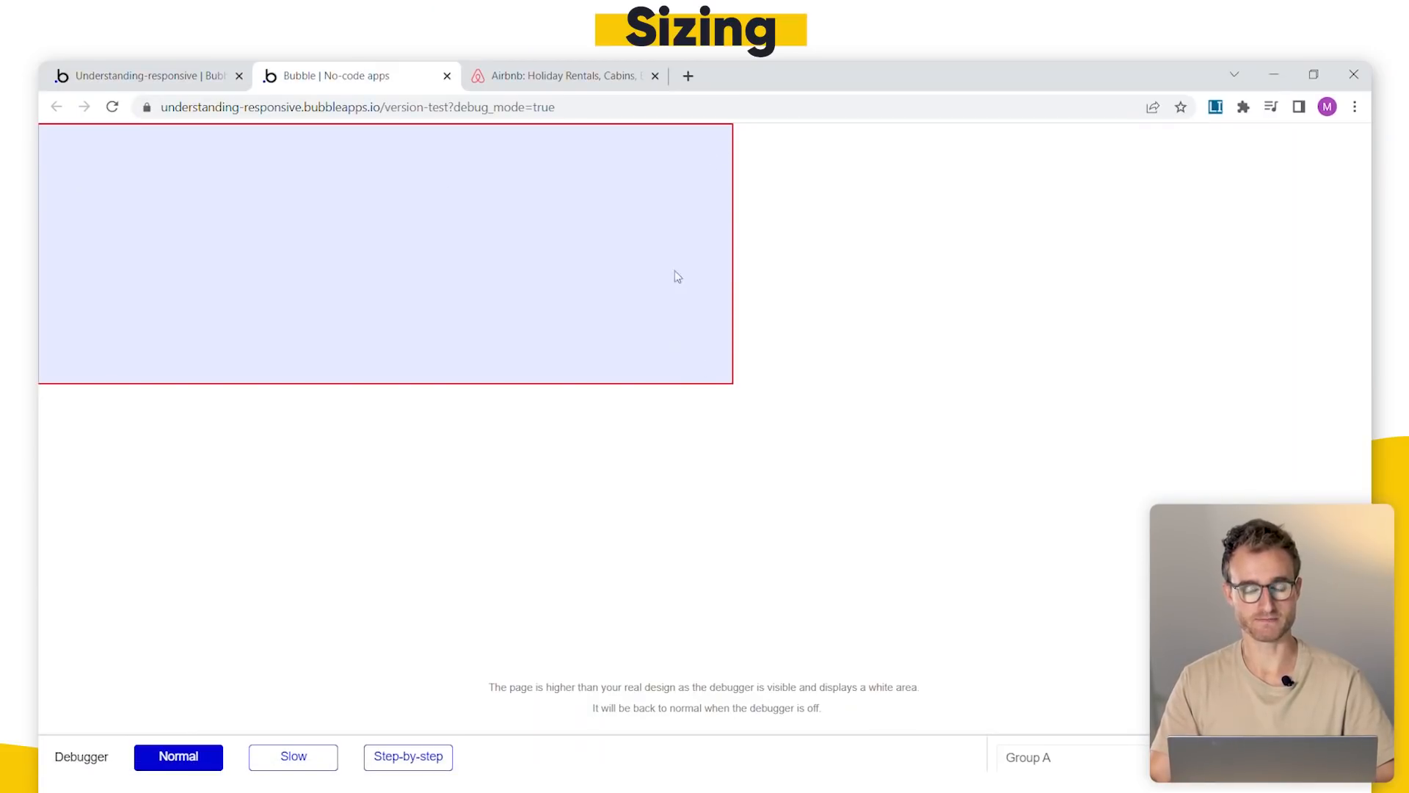
{"action": "left_click", "coordinate": [203, 68]}
{"action": "left_click_drag", "start_coordinate": [1139, 314], "coordinate": [1280, 379]}
{"action": "left_click_drag", "start_coordinate": [1142, 196], "coordinate": [845, 198]}
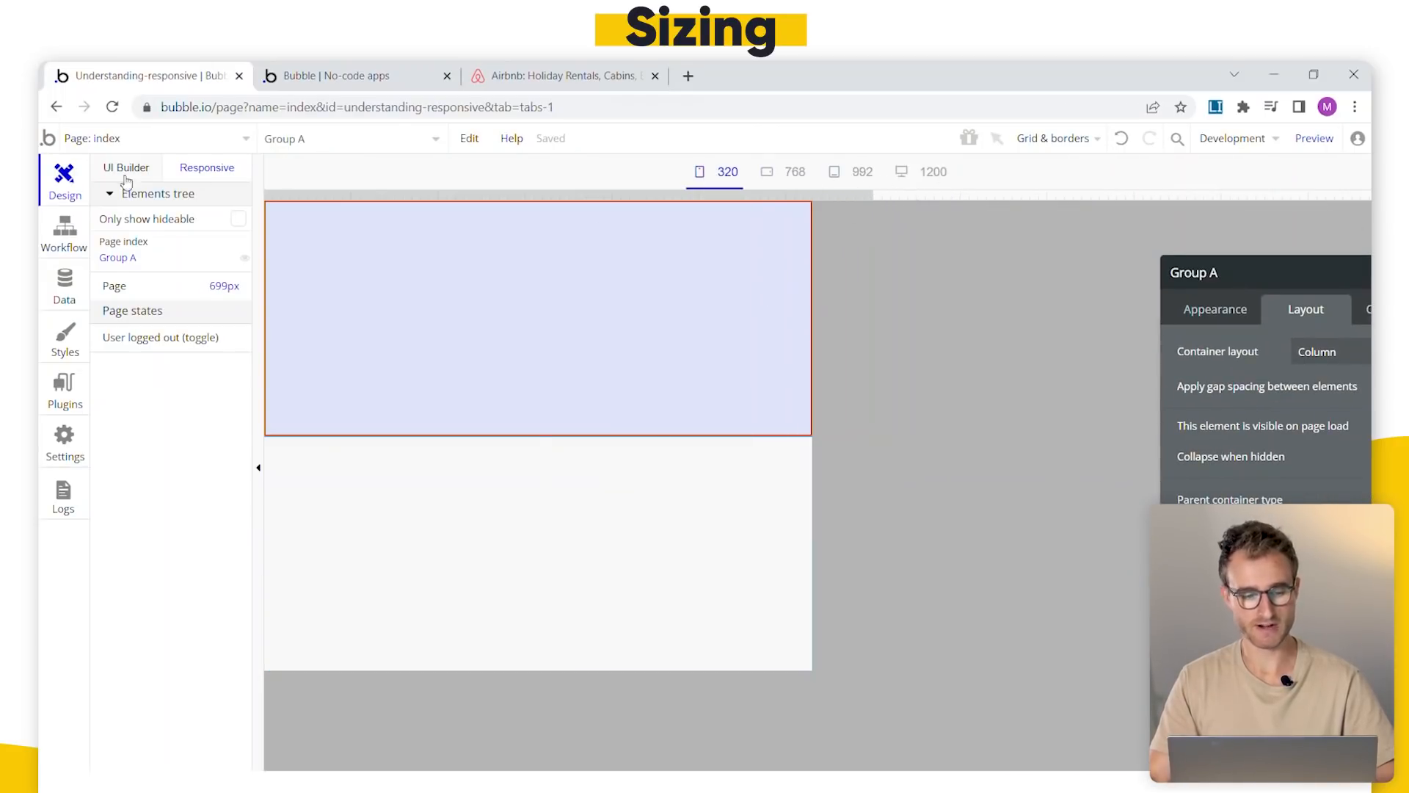
{"action": "left_click", "coordinate": [126, 168]}
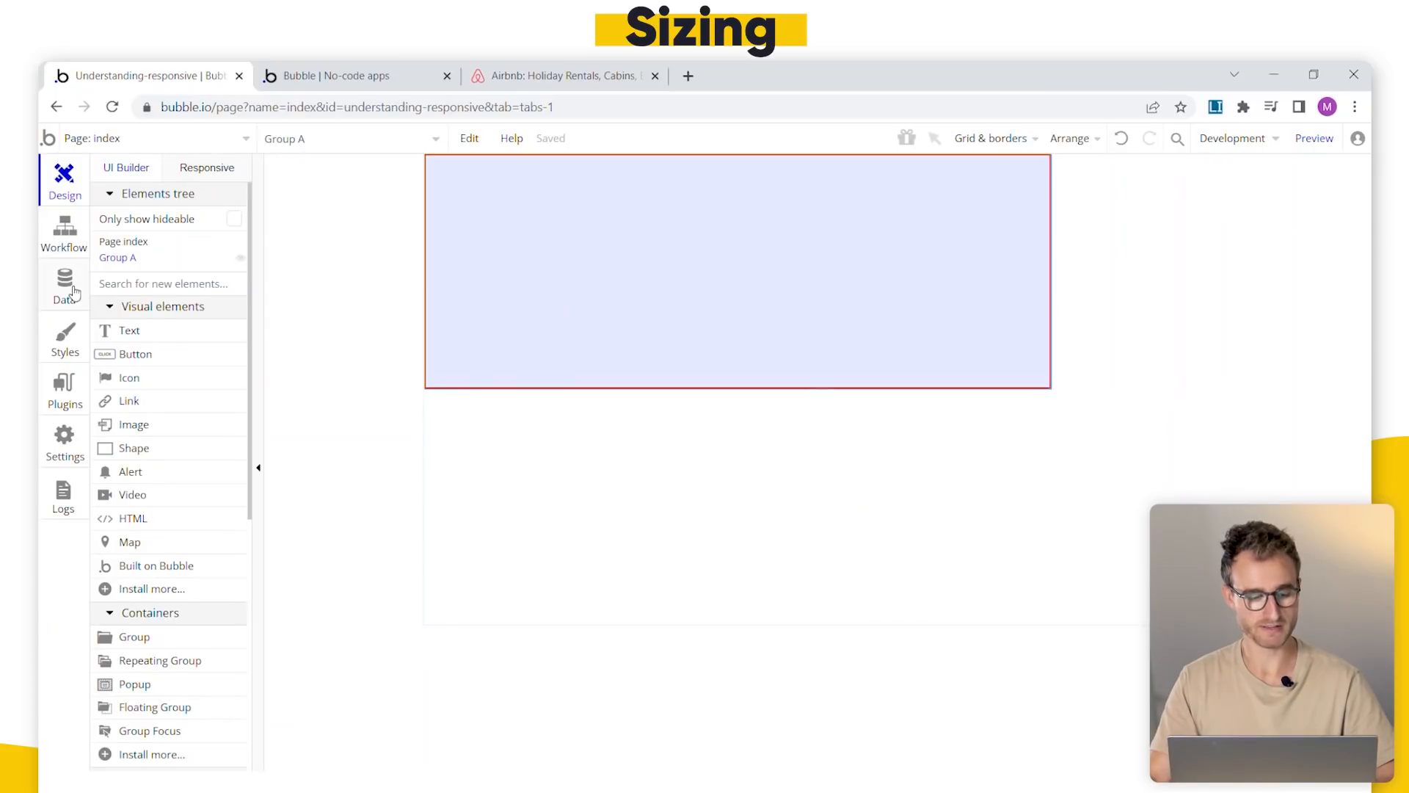
- Set the Grid group style's border width to 10 and return to the page design
{"action": "left_click", "coordinate": [64, 339]}
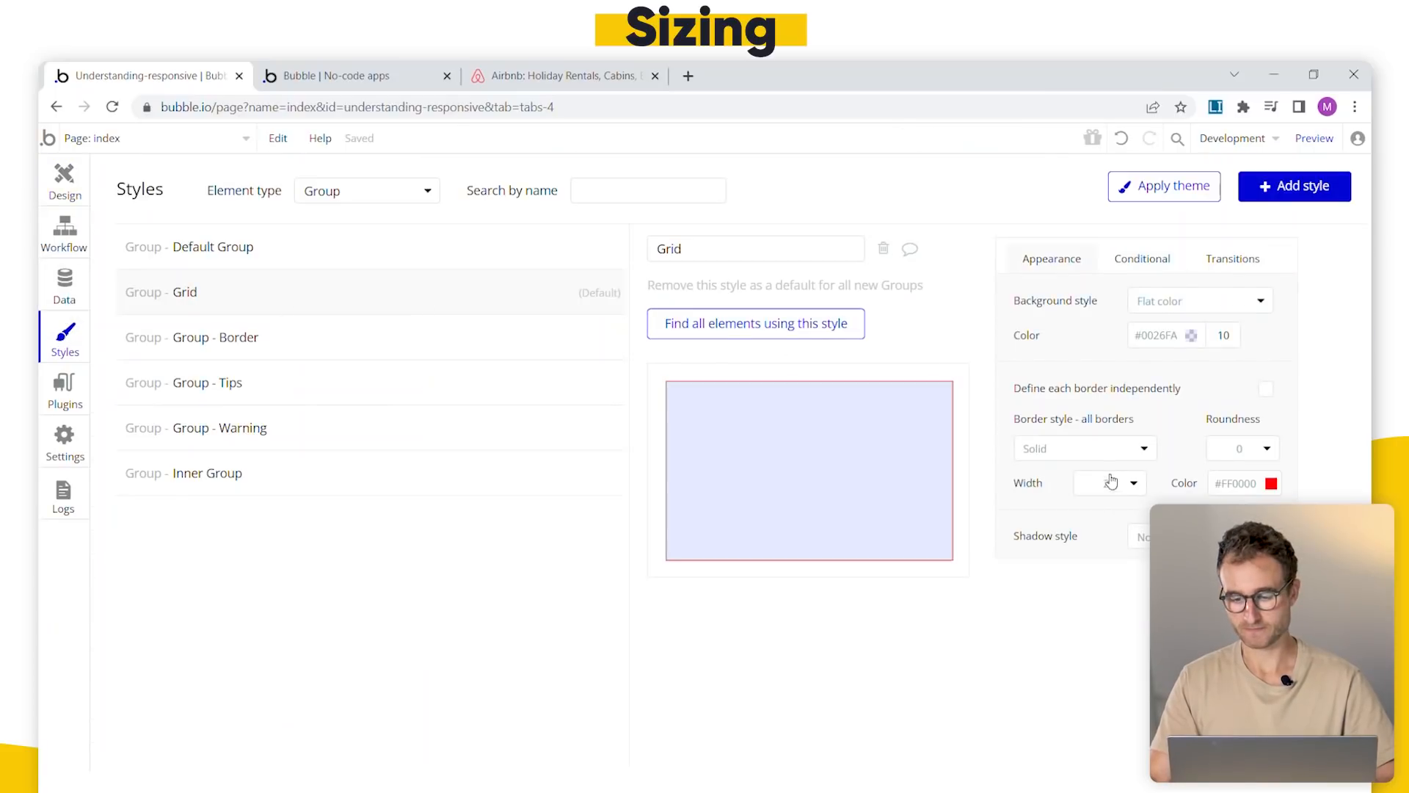
{"action": "left_click", "coordinate": [1091, 591]}
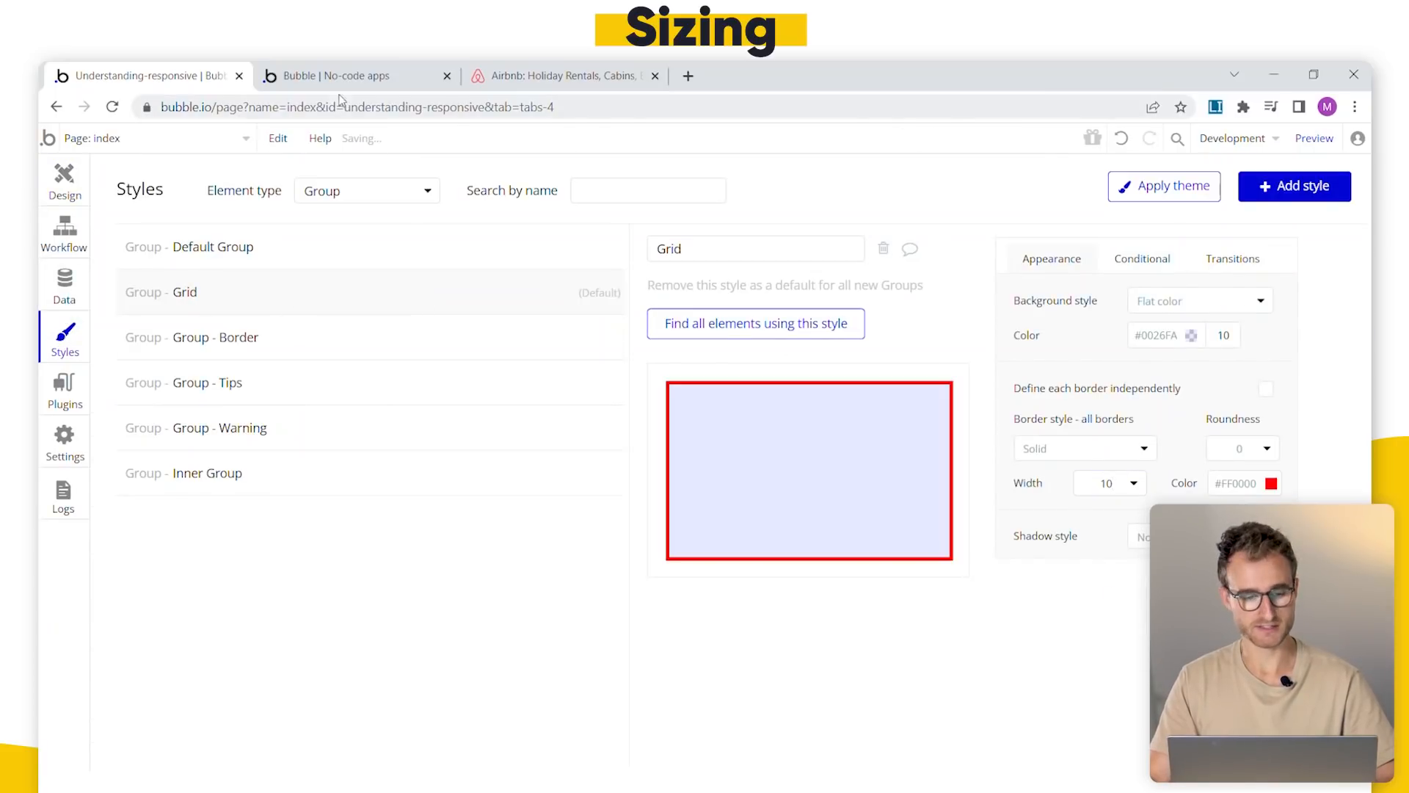
{"action": "left_click", "coordinate": [71, 188]}
- Check how Group A resizes in the responsive view at page widths of about 707, 777 and 539 px
{"action": "left_click", "coordinate": [218, 172]}
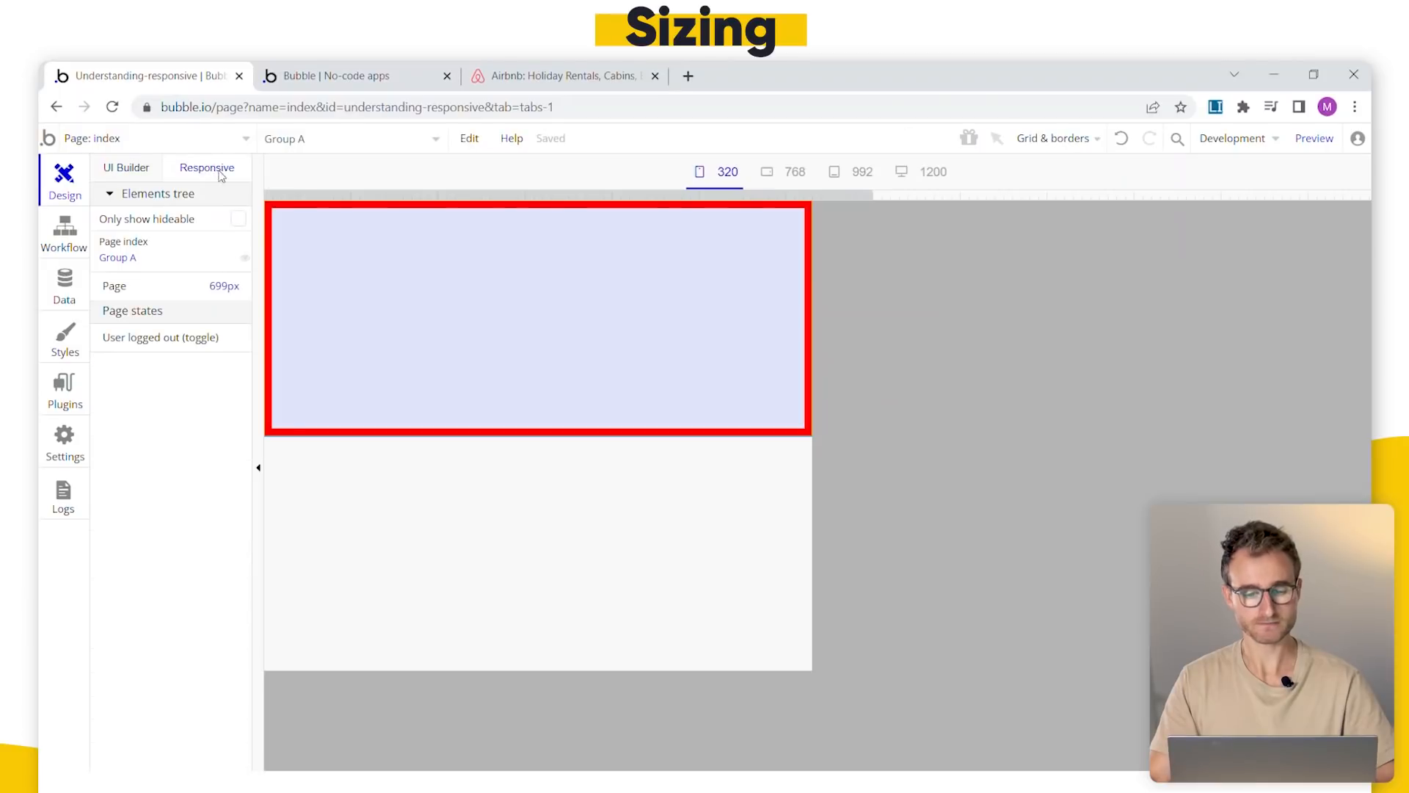
{"action": "mouse_move", "coordinate": [875, 197]}
{"action": "left_mouse_down"}
{"action": "mouse_move", "coordinate": [792, 199]}
{"action": "mouse_move", "coordinate": [971, 215]}
{"action": "mouse_move", "coordinate": [739, 209]}
{"action": "mouse_move", "coordinate": [884, 221]}
{"action": "left_mouse_up"}
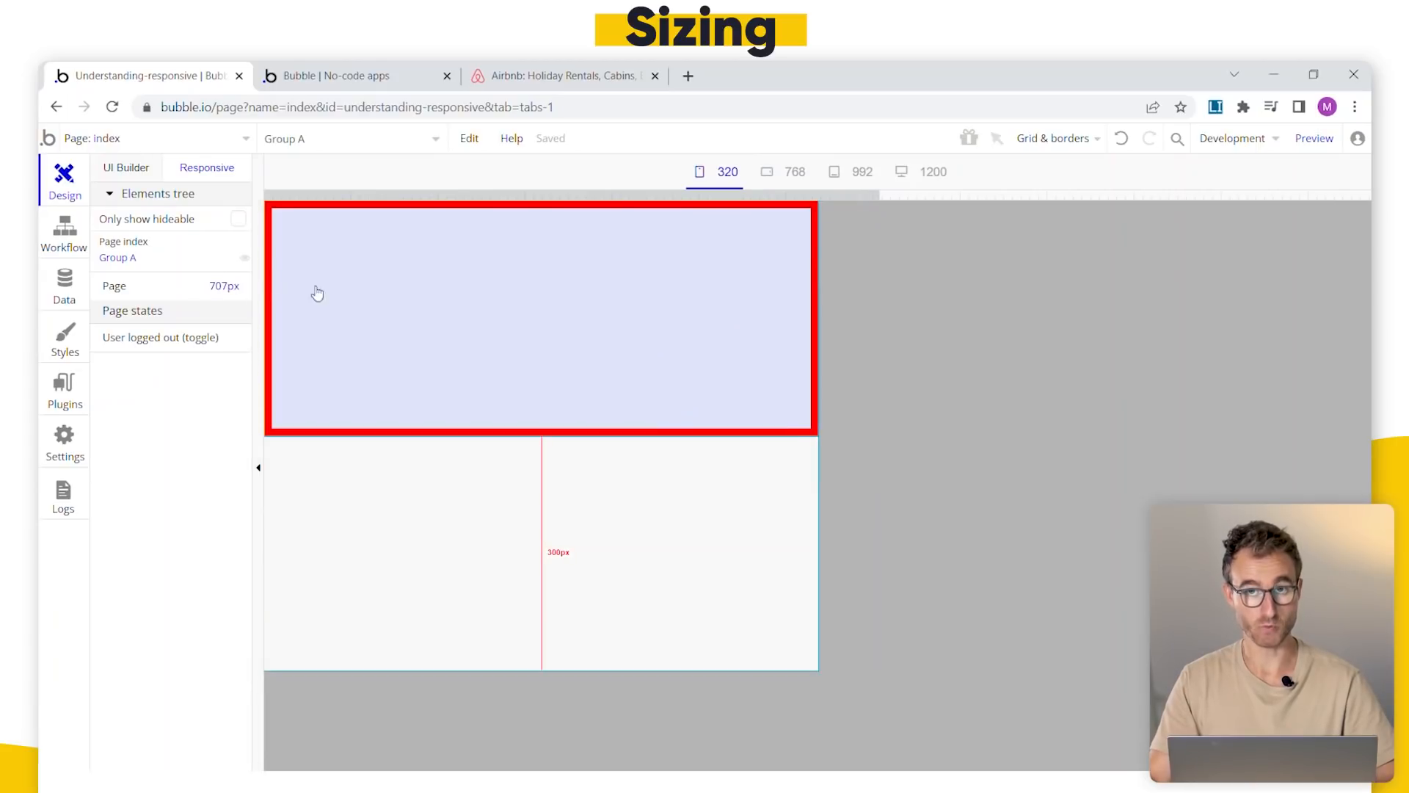
{"action": "left_click_drag", "start_coordinate": [881, 194], "coordinate": [968, 191]}
{"action": "left_click_drag", "start_coordinate": [1060, 197], "coordinate": [943, 196]}
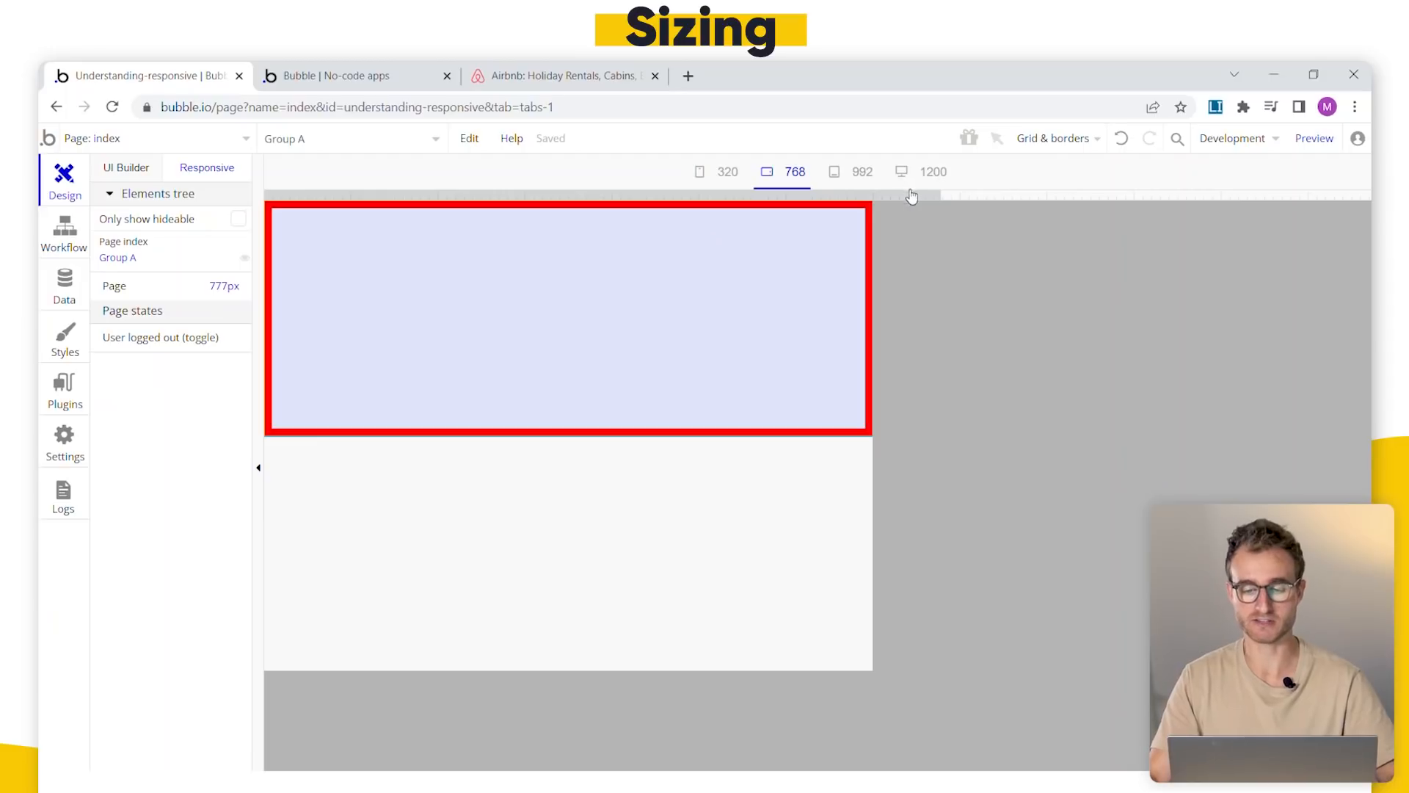
{"action": "left_click_drag", "start_coordinate": [916, 193], "coordinate": [723, 209]}
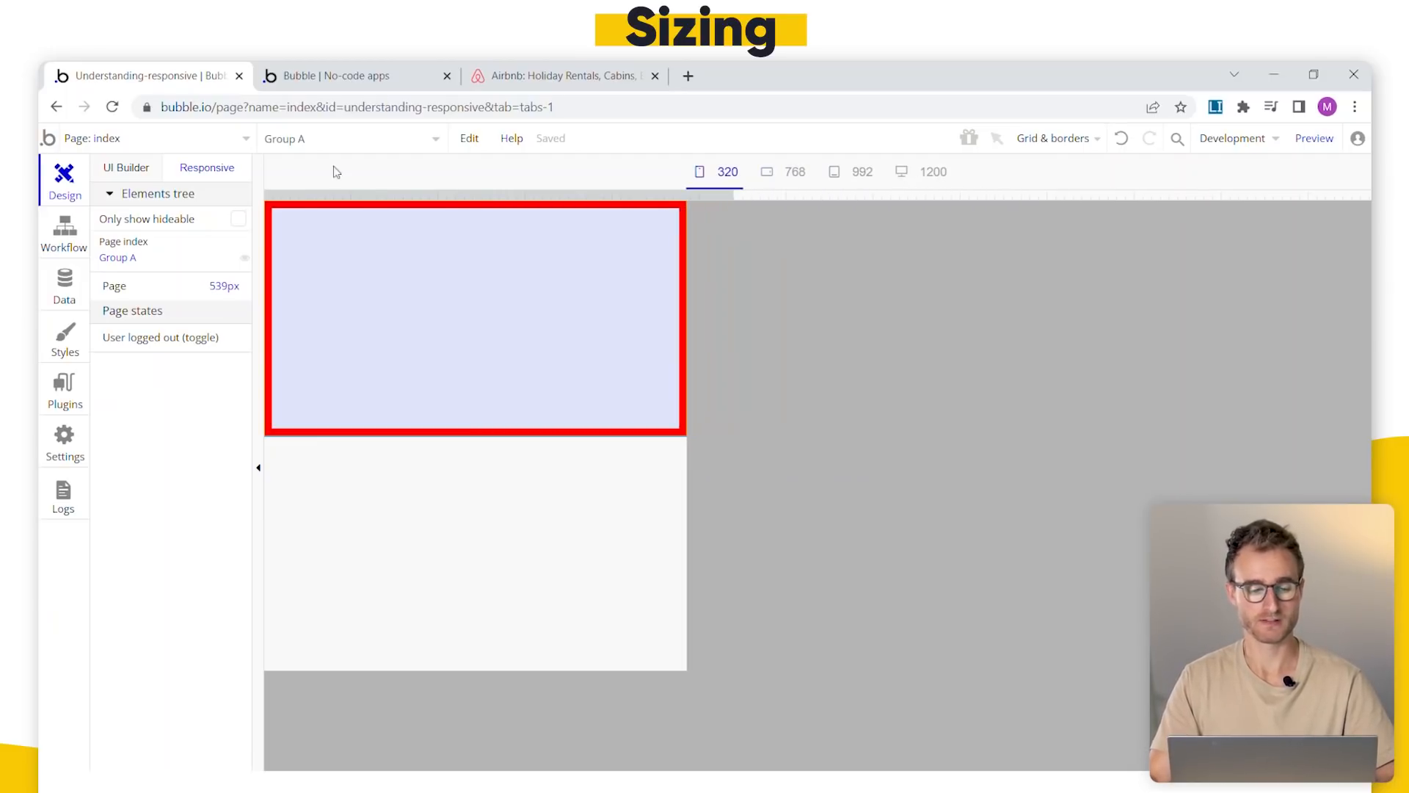
- Review Group A's minimum and maximum width settings, and check the group at a narrower responsive page width
{"action": "left_click", "coordinate": [122, 170]}
{"action": "double_click", "coordinate": [553, 269]}
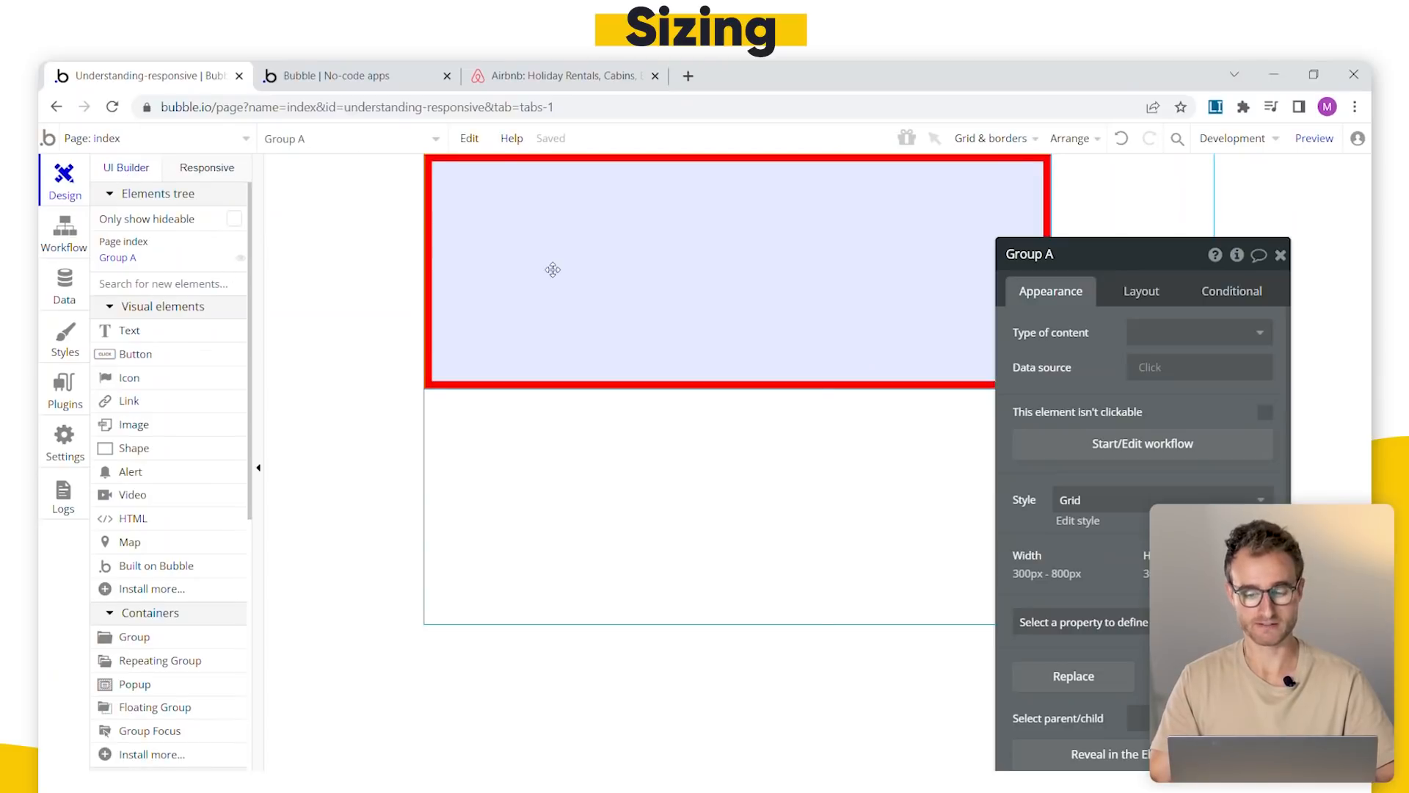
{"action": "left_click", "coordinate": [1160, 303]}
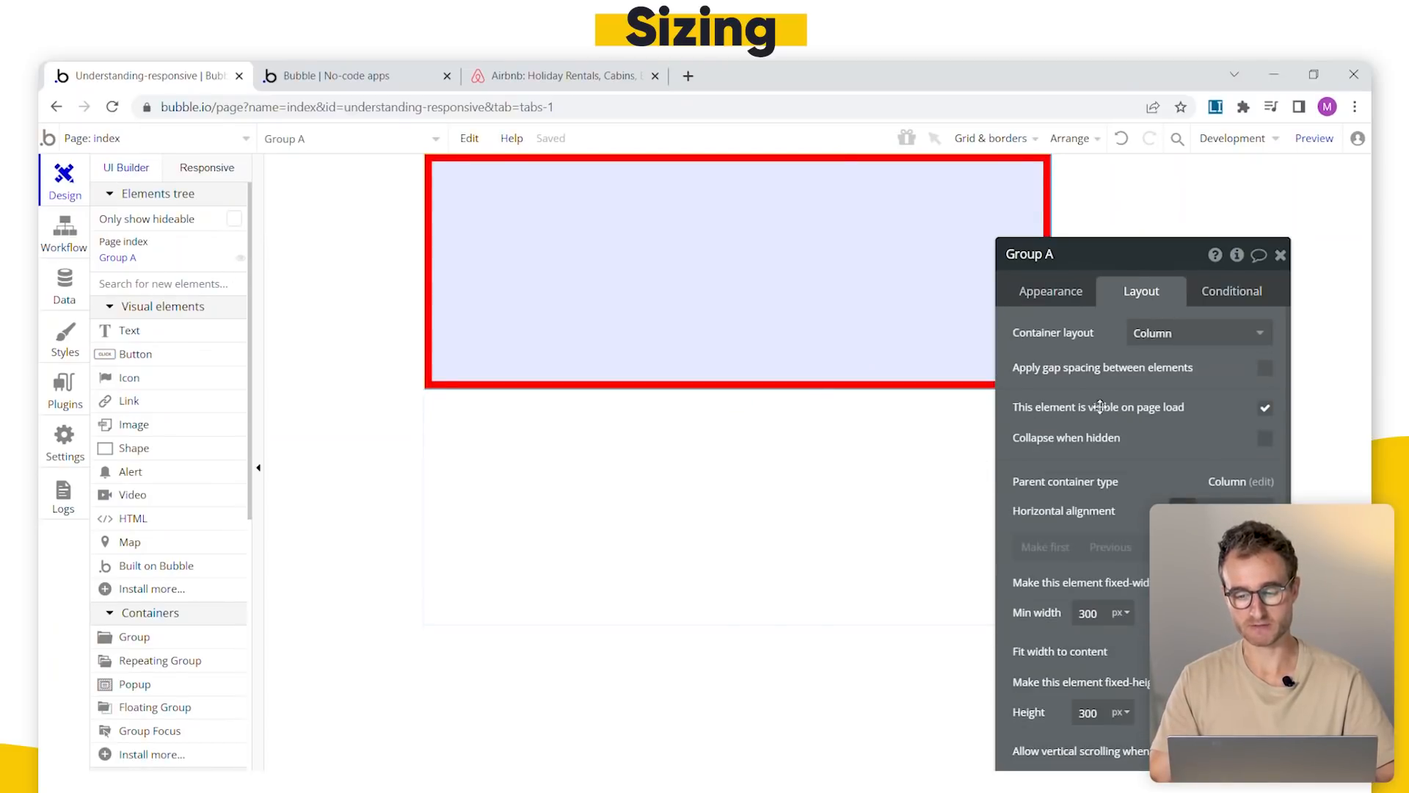
{"action": "left_click", "coordinate": [878, 455]}
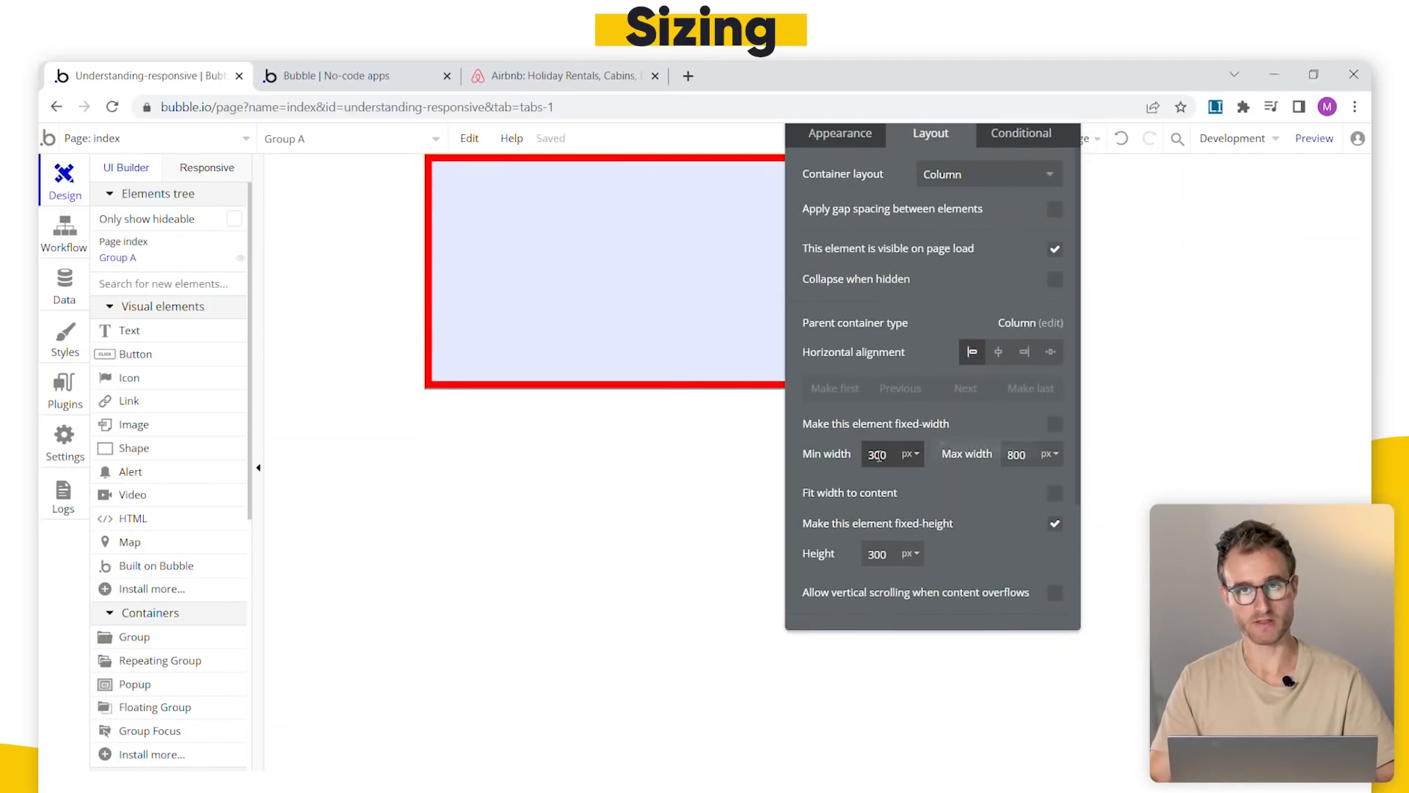
{"action": "left_click_drag", "start_coordinate": [848, 462], "coordinate": [1099, 456]}
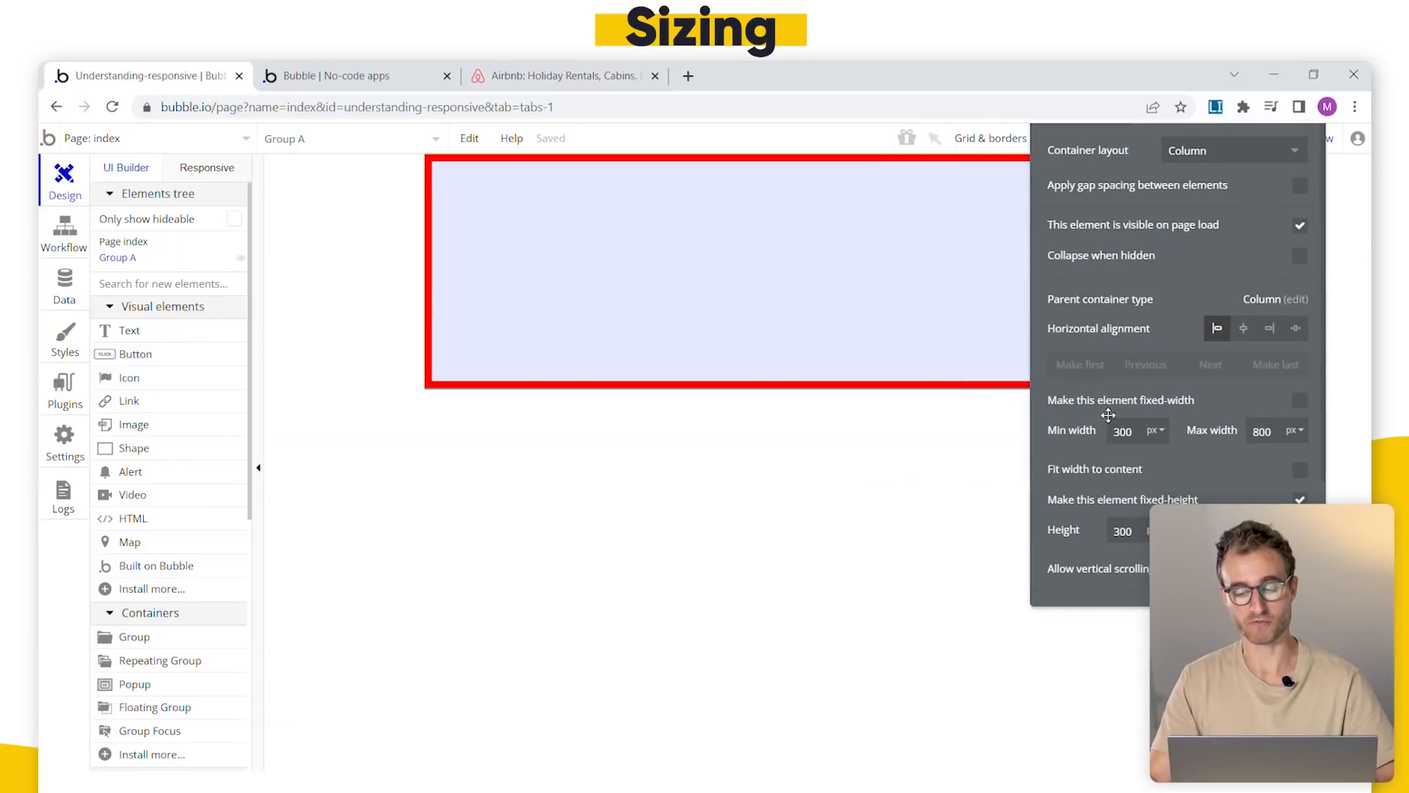
{"action": "left_click", "coordinate": [223, 171]}
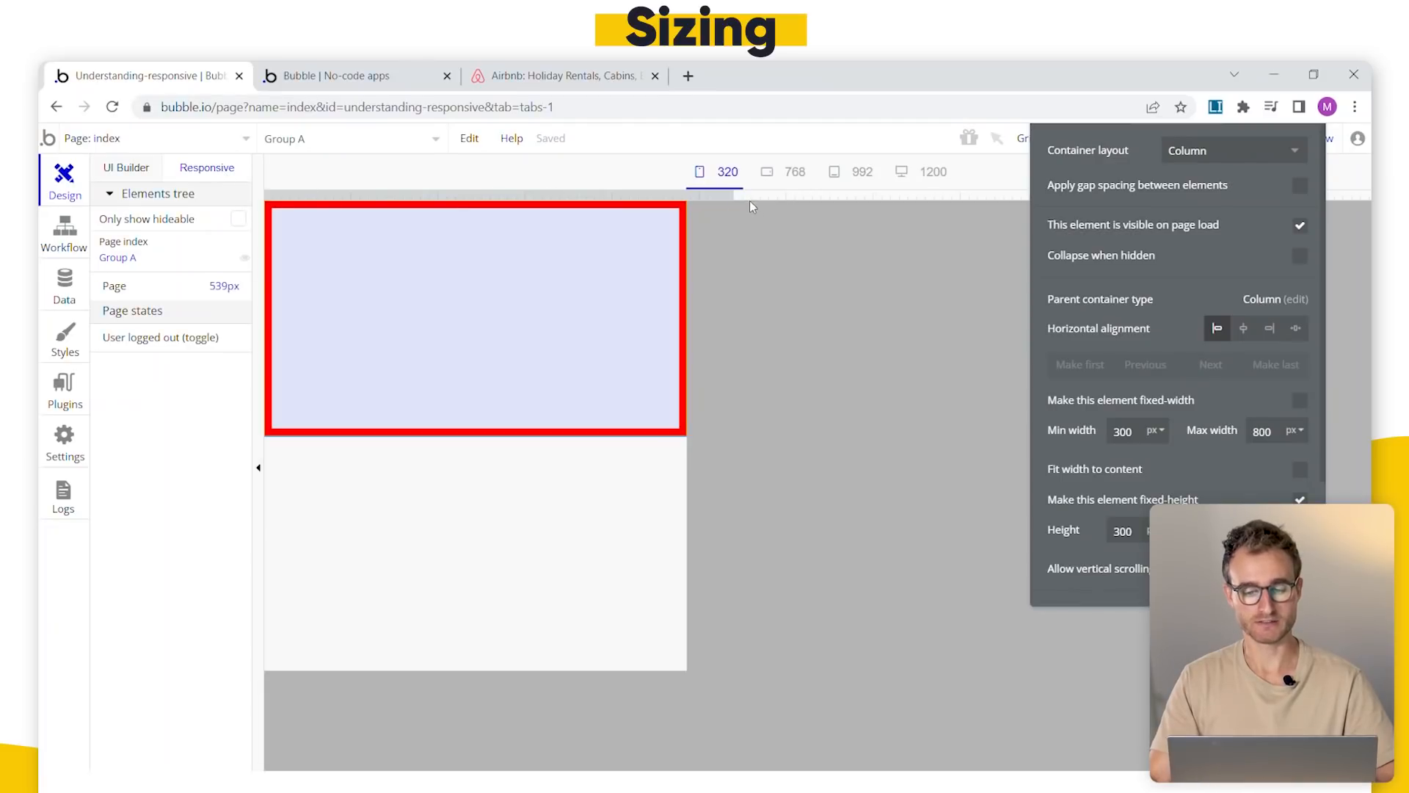
{"action": "left_click_drag", "start_coordinate": [732, 194], "coordinate": [530, 194]}
- Refresh the live preview and check Group A in device emulation at viewport widths of about 416 and 493 px
{"action": "left_click", "coordinate": [351, 71]}
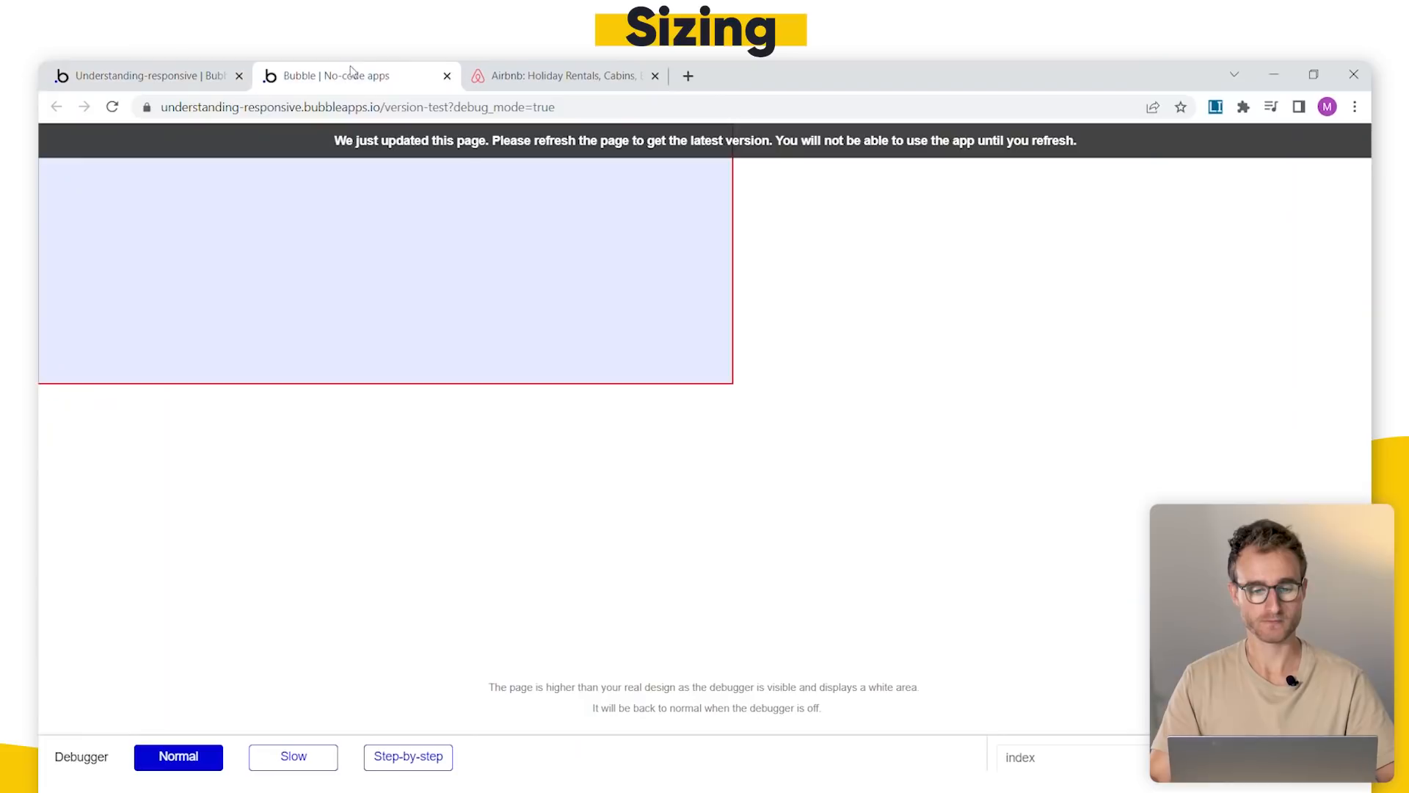
{"action": "left_click", "coordinate": [458, 146]}
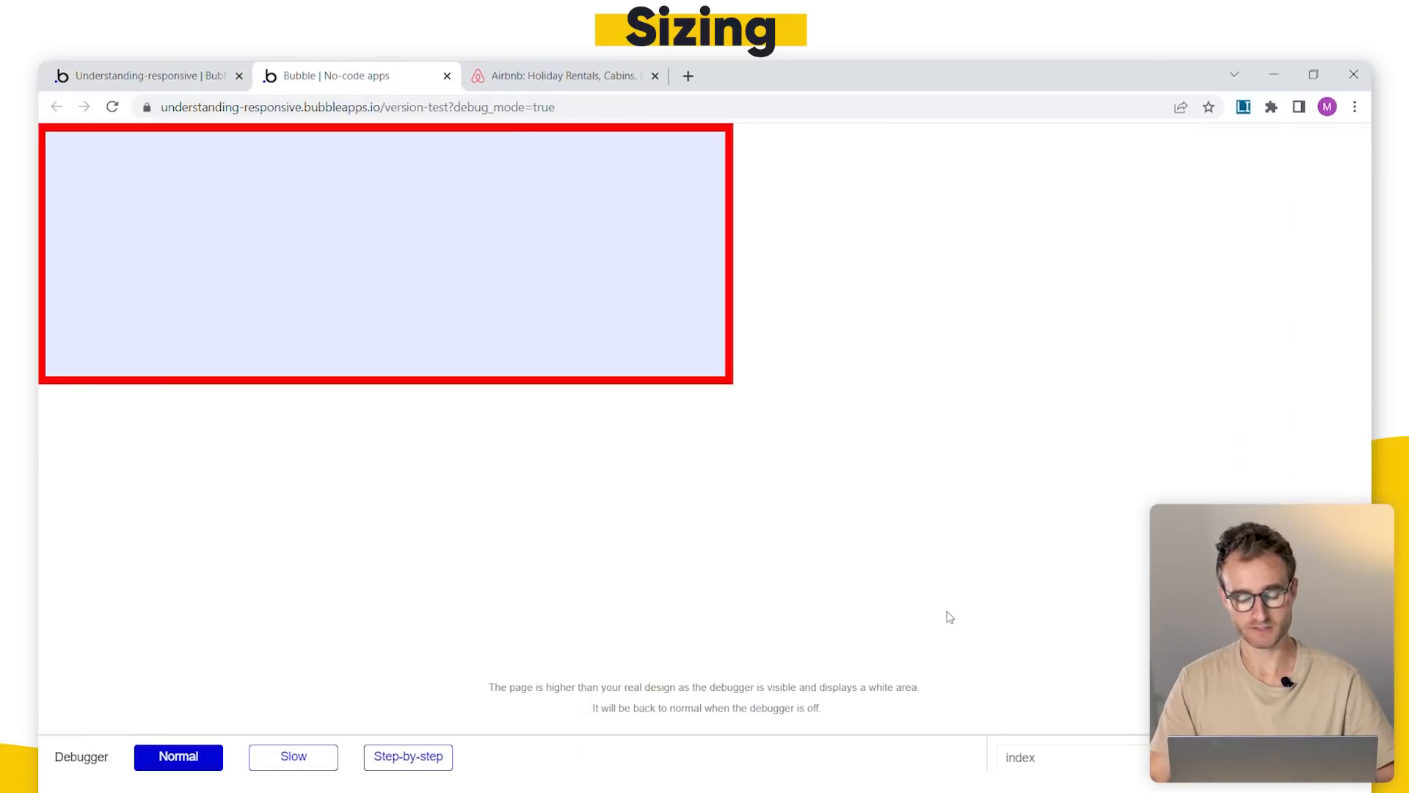
{"action": "key", "text": "ctrl+shift+i"}
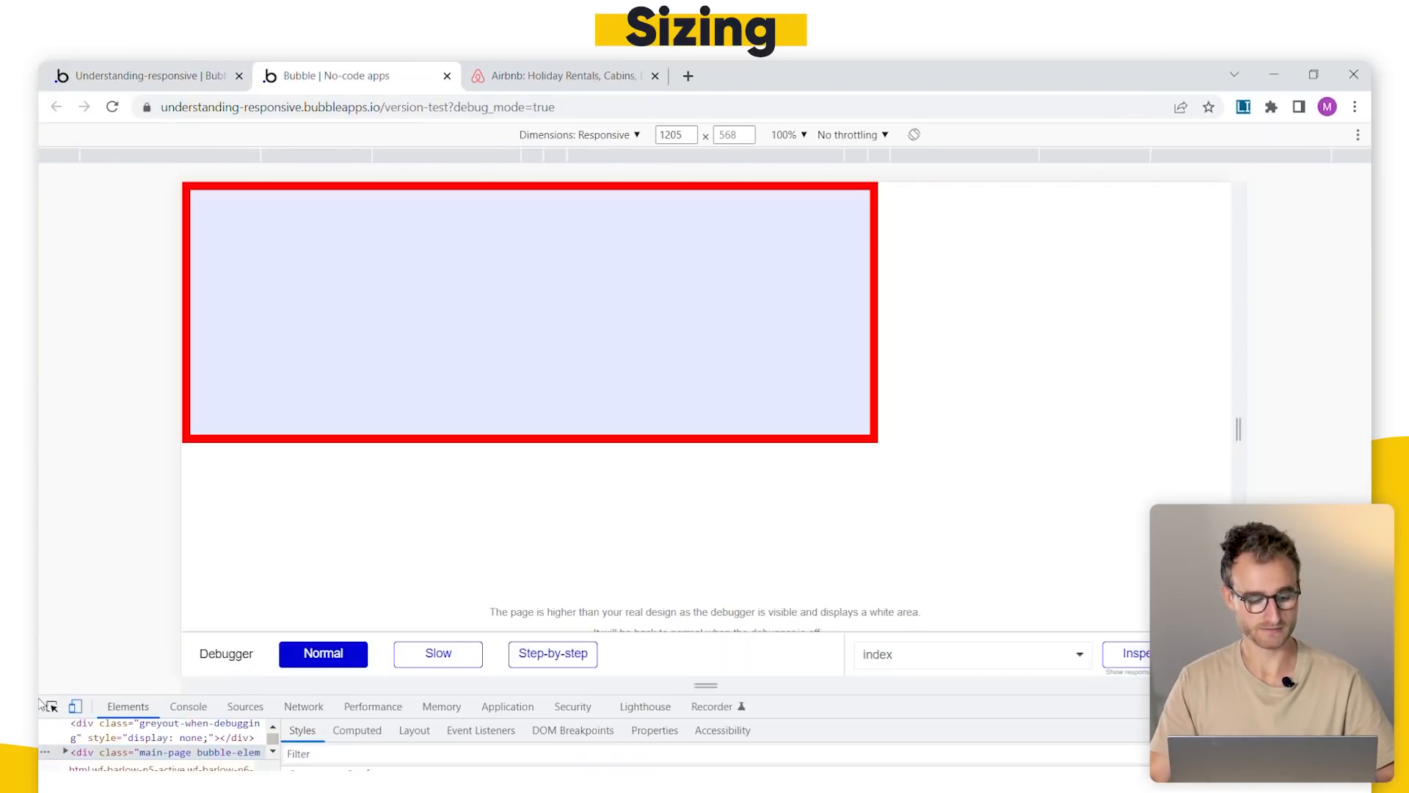
{"action": "left_click_drag", "start_coordinate": [1251, 394], "coordinate": [901, 385]}
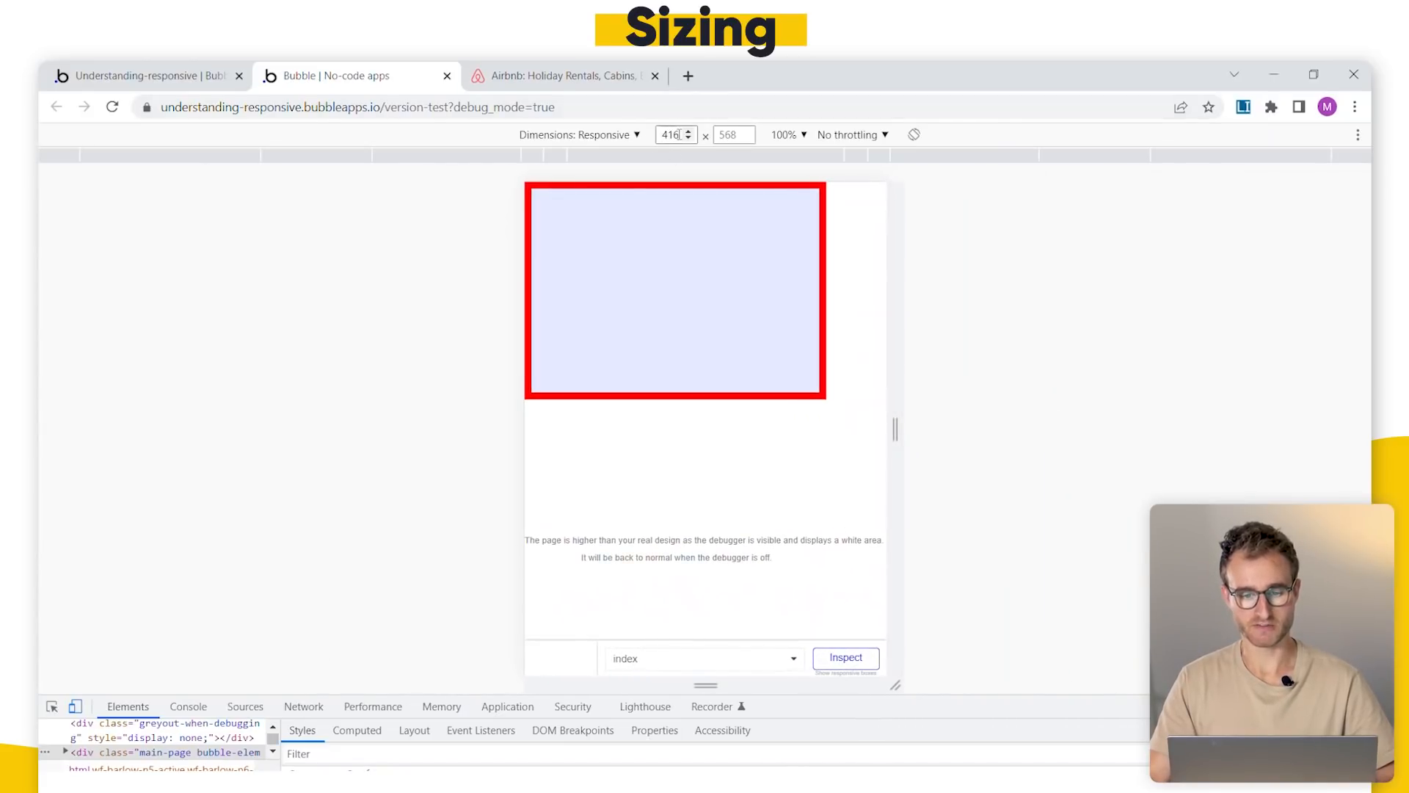
{"action": "left_click_drag", "start_coordinate": [892, 375], "coordinate": [928, 378]}
- Reload the live preview without the ?debug_mode=true parameter and check Group A at a viewport width of about 543 px
{"action": "left_click_drag", "start_coordinate": [559, 107], "coordinate": [447, 107]}
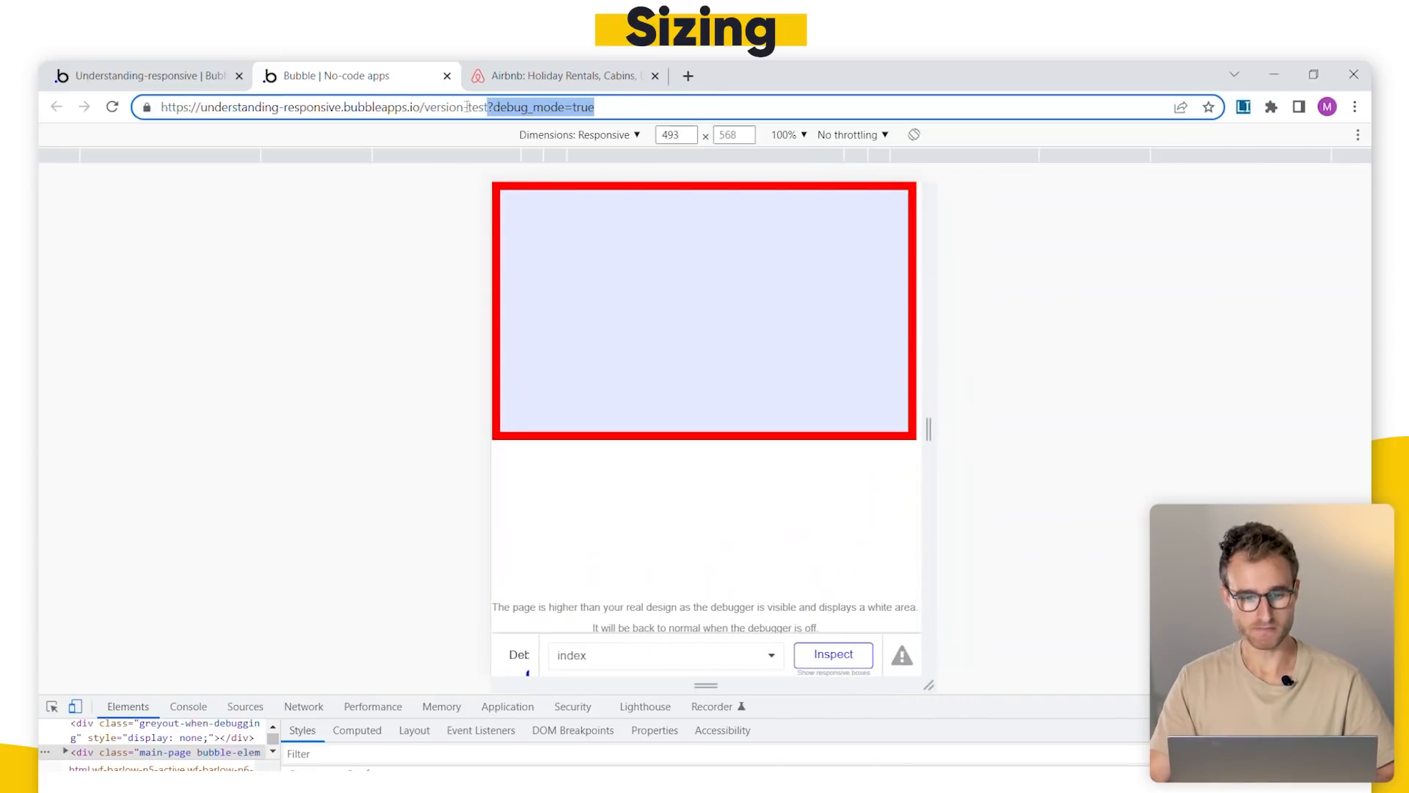
{"action": "key", "text": "BackSpace"}
{"action": "key", "text": "Return"}
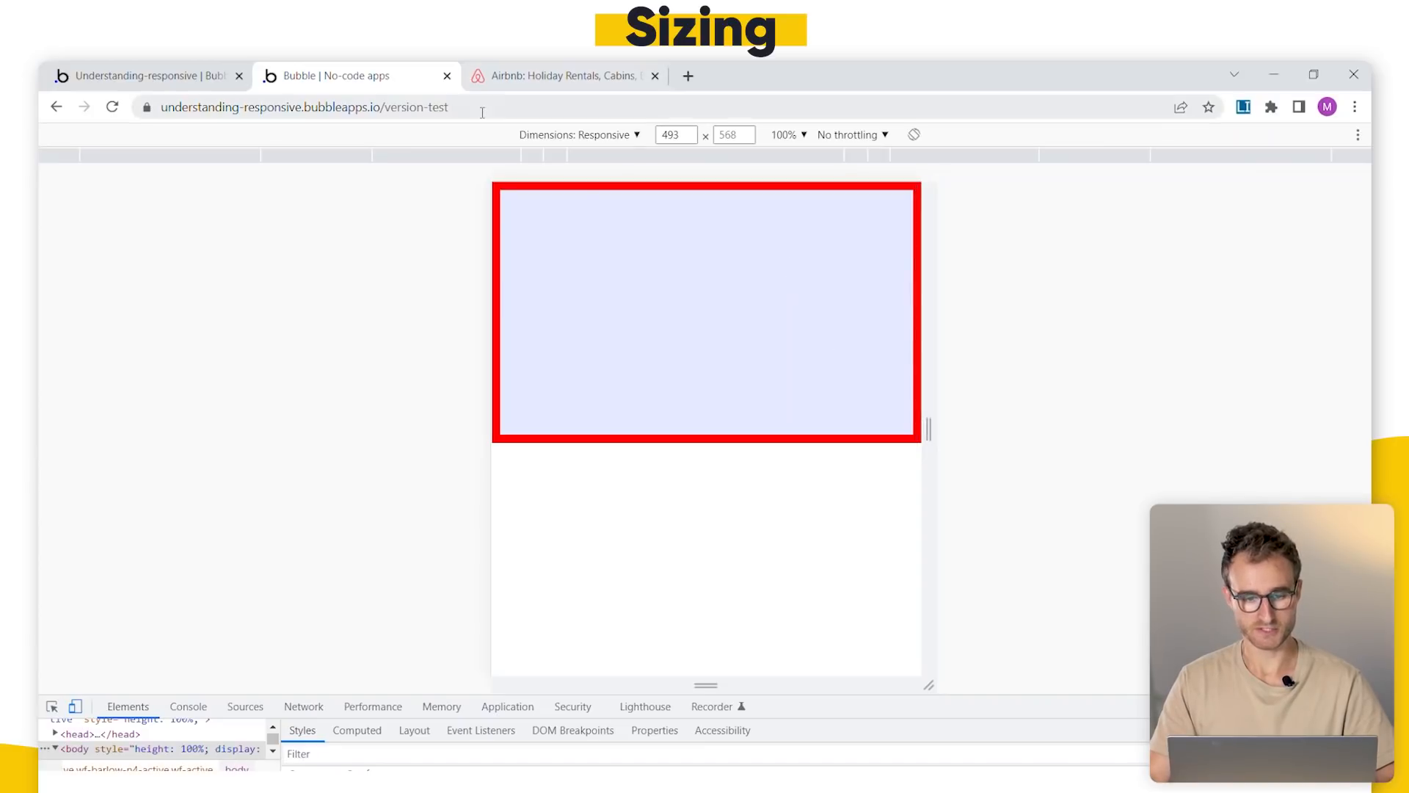
{"action": "left_click_drag", "start_coordinate": [926, 358], "coordinate": [947, 334]}
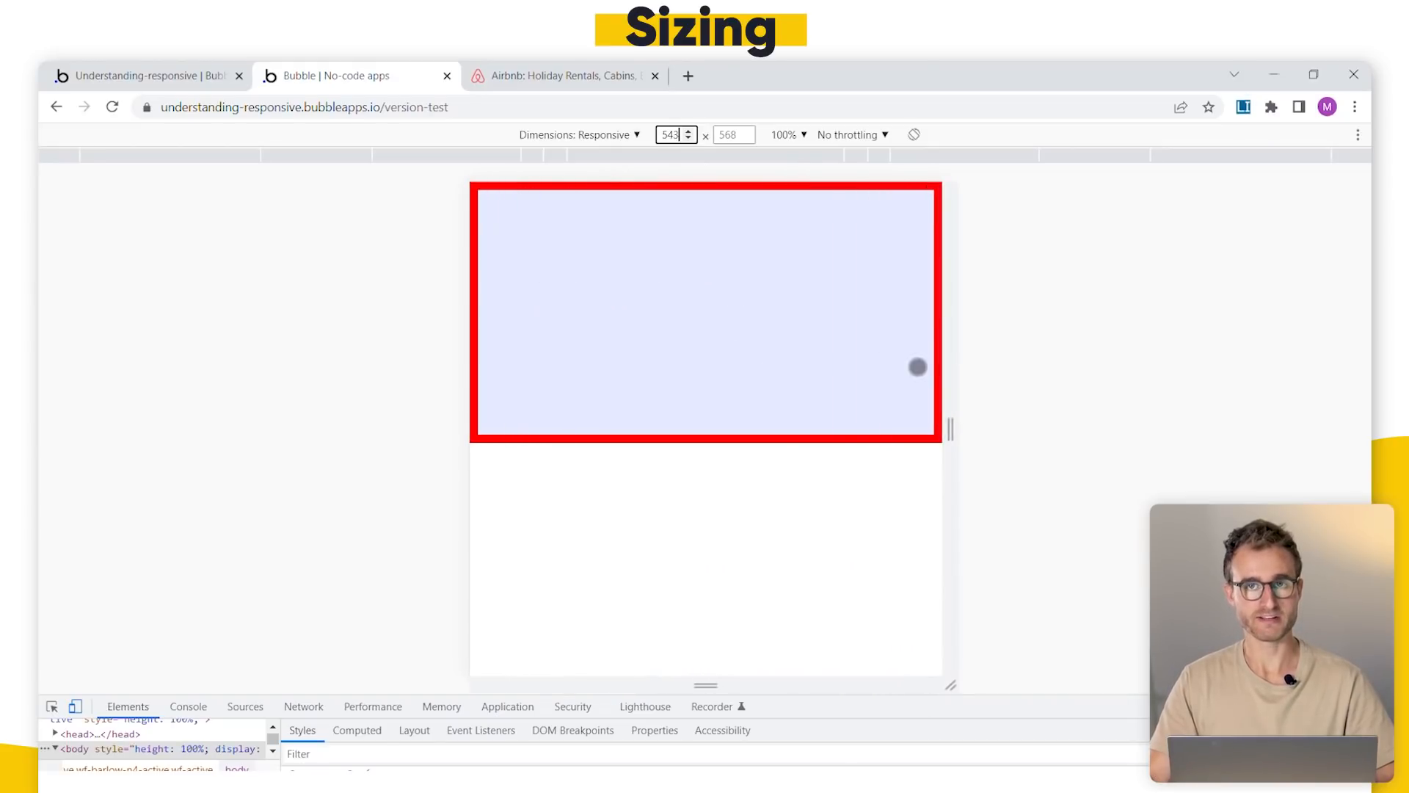
{"action": "mouse_move", "coordinate": [929, 384]}
{"action": "left_mouse_down"}
{"action": "mouse_move", "coordinate": [827, 377]}
{"action": "mouse_move", "coordinate": [922, 384]}
{"action": "left_mouse_up"}
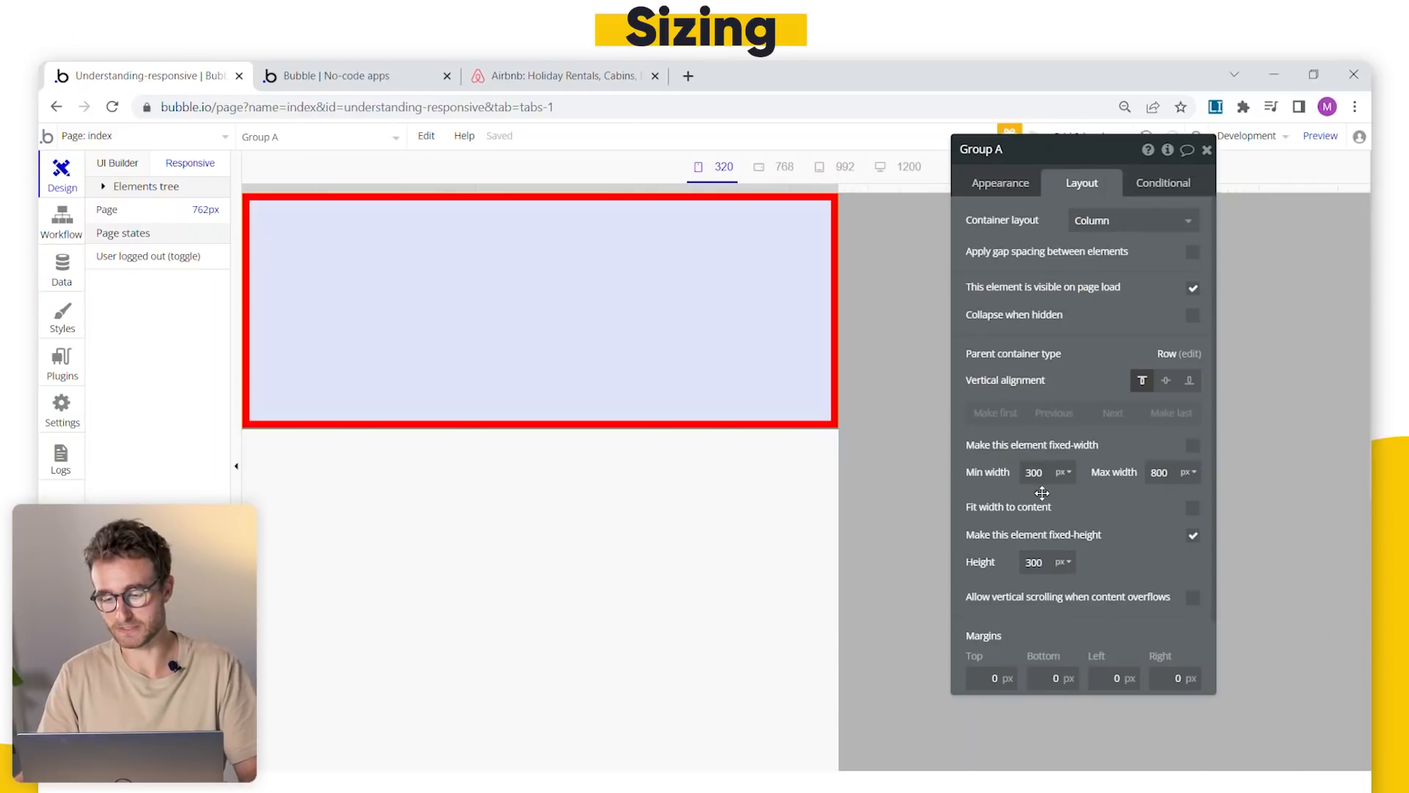
- Make Group A fit its width to content with a minimum width of 100 px, and check it at different responsive page widths
{"action": "left_click_drag", "start_coordinate": [1107, 515], "coordinate": [1104, 492]}
{"action": "left_click", "coordinate": [1189, 488]}
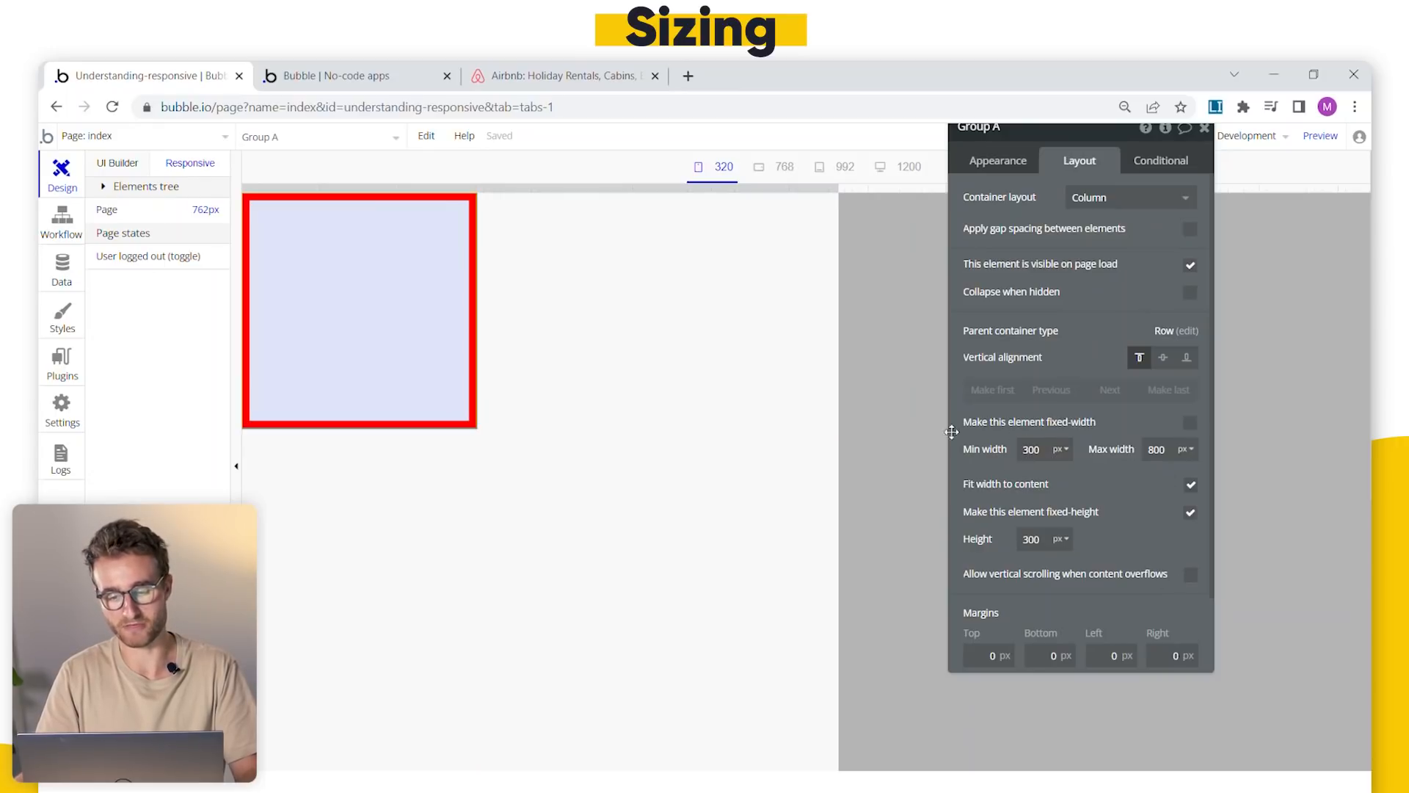
{"action": "left_click_drag", "start_coordinate": [847, 186], "coordinate": [627, 188]}
{"action": "left_click_drag", "start_coordinate": [1040, 451], "coordinate": [988, 443]}
{"action": "type", "text": "100"}
{"action": "key", "text": "Return"}
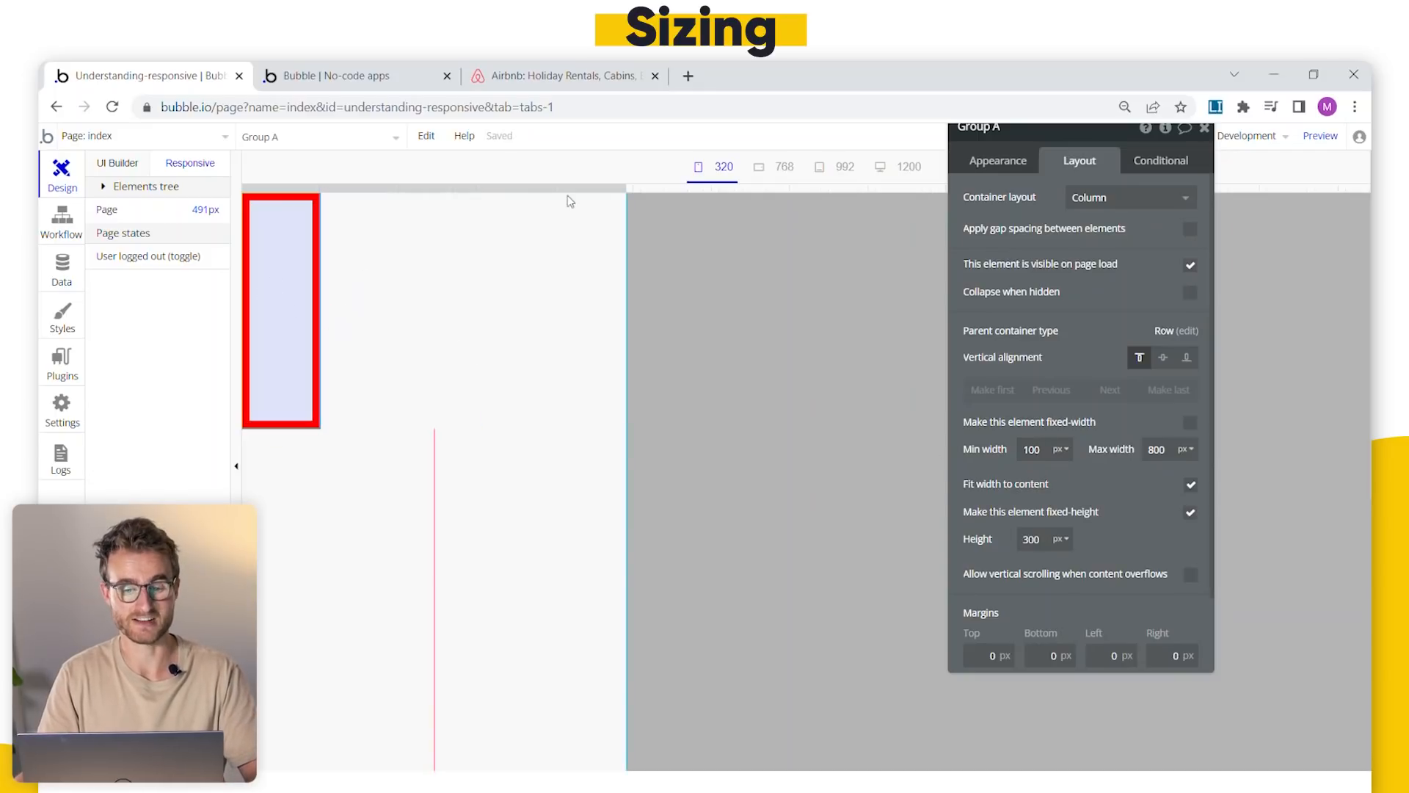
{"action": "left_click_drag", "start_coordinate": [634, 190], "coordinate": [772, 190]}
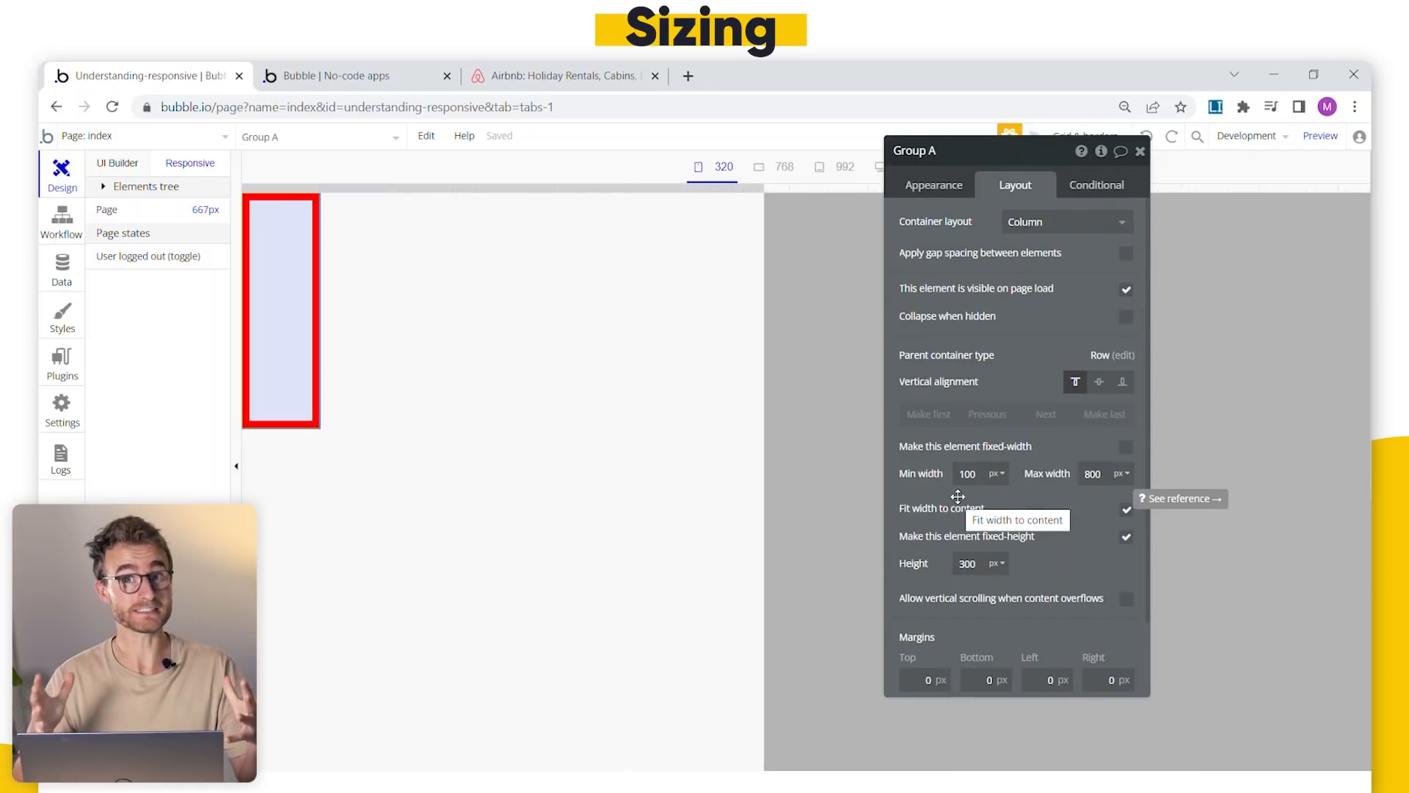
- Turn off Group A's fit-width-to-content setting and open its minimum width for editing
{"action": "left_click", "coordinate": [1126, 510]}
{"action": "left_click", "coordinate": [969, 474]}
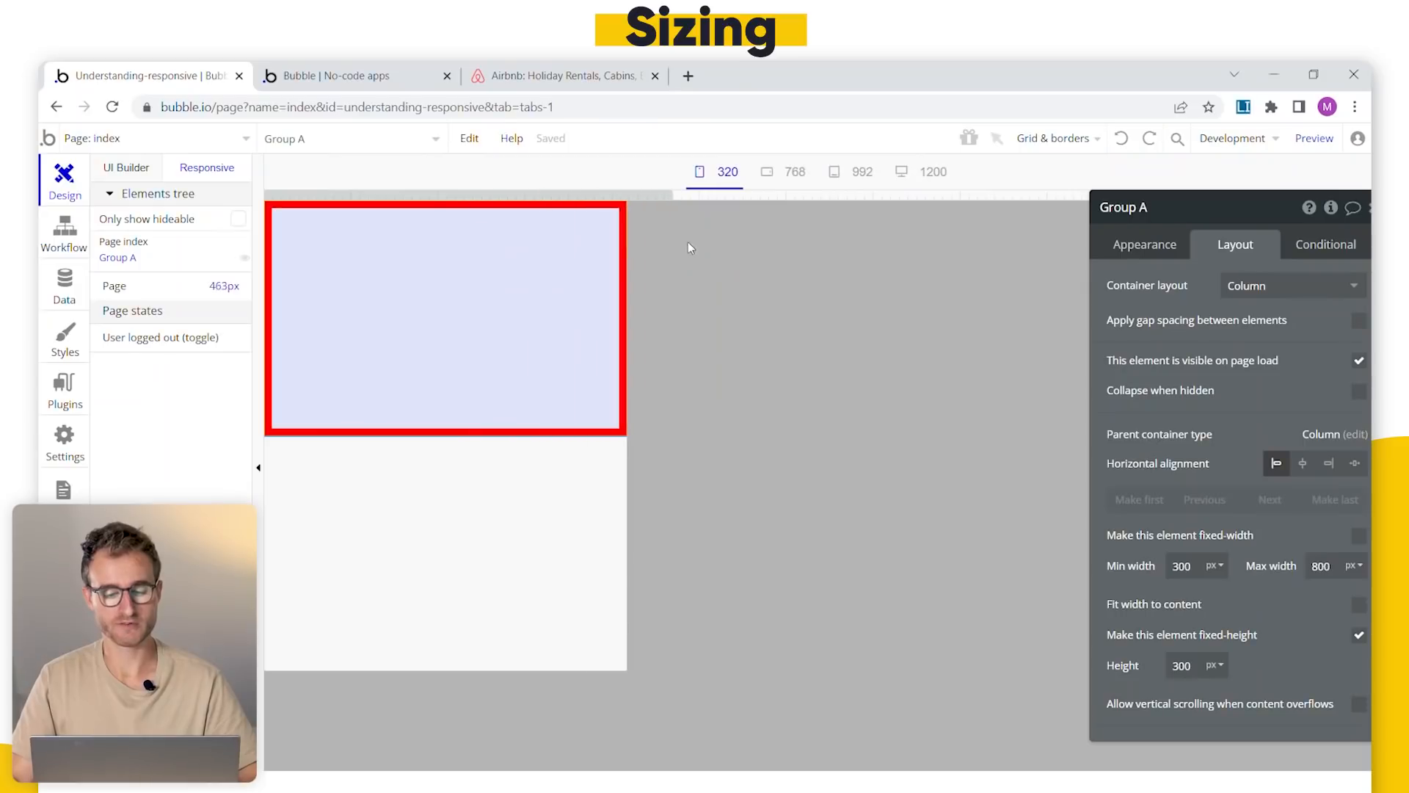
- Make Group A fixed-width and turn off its fixed-height setting, with the responsive page at about 783 px wide
{"action": "left_click_drag", "start_coordinate": [688, 241], "coordinate": [946, 258]}
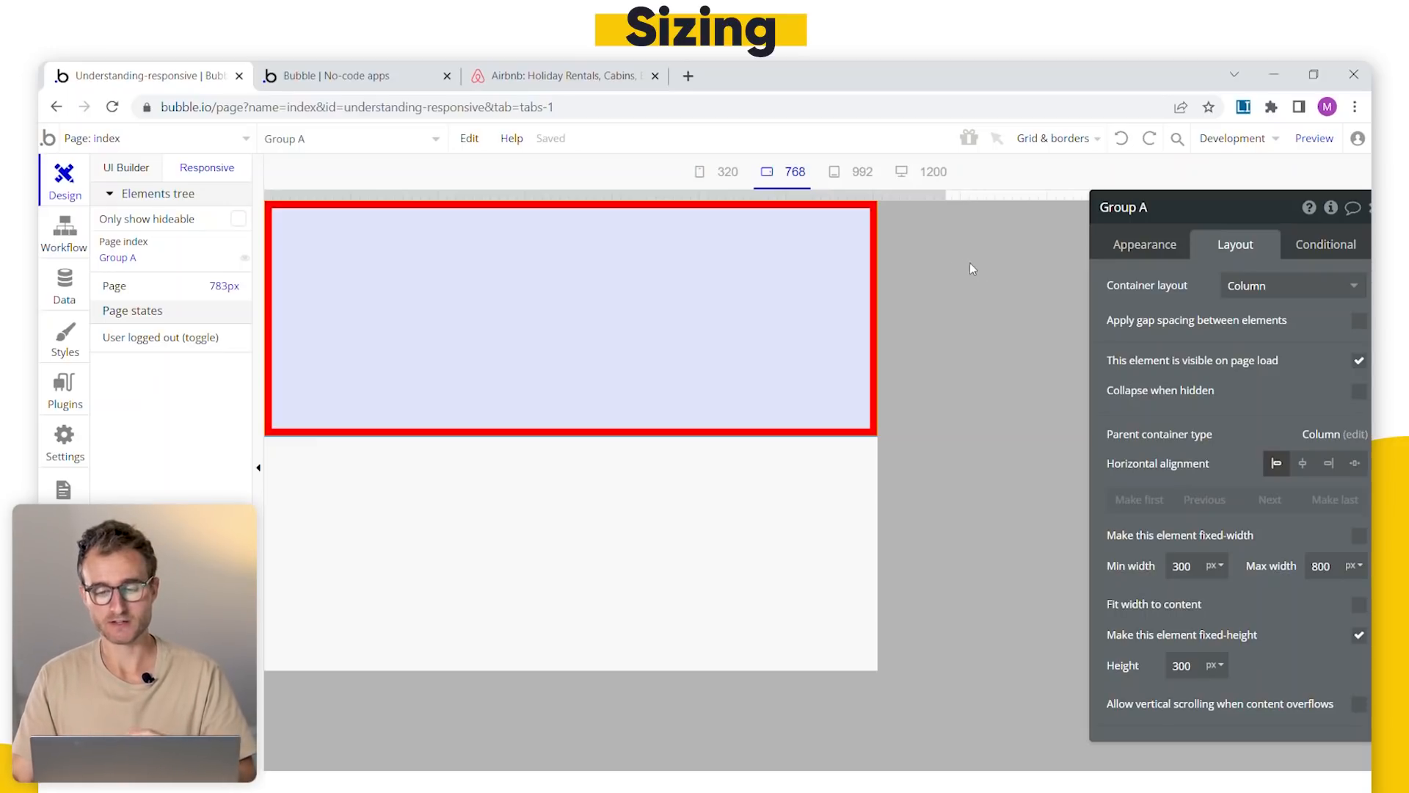
{"action": "left_click_drag", "start_coordinate": [1171, 341], "coordinate": [1039, 340]}
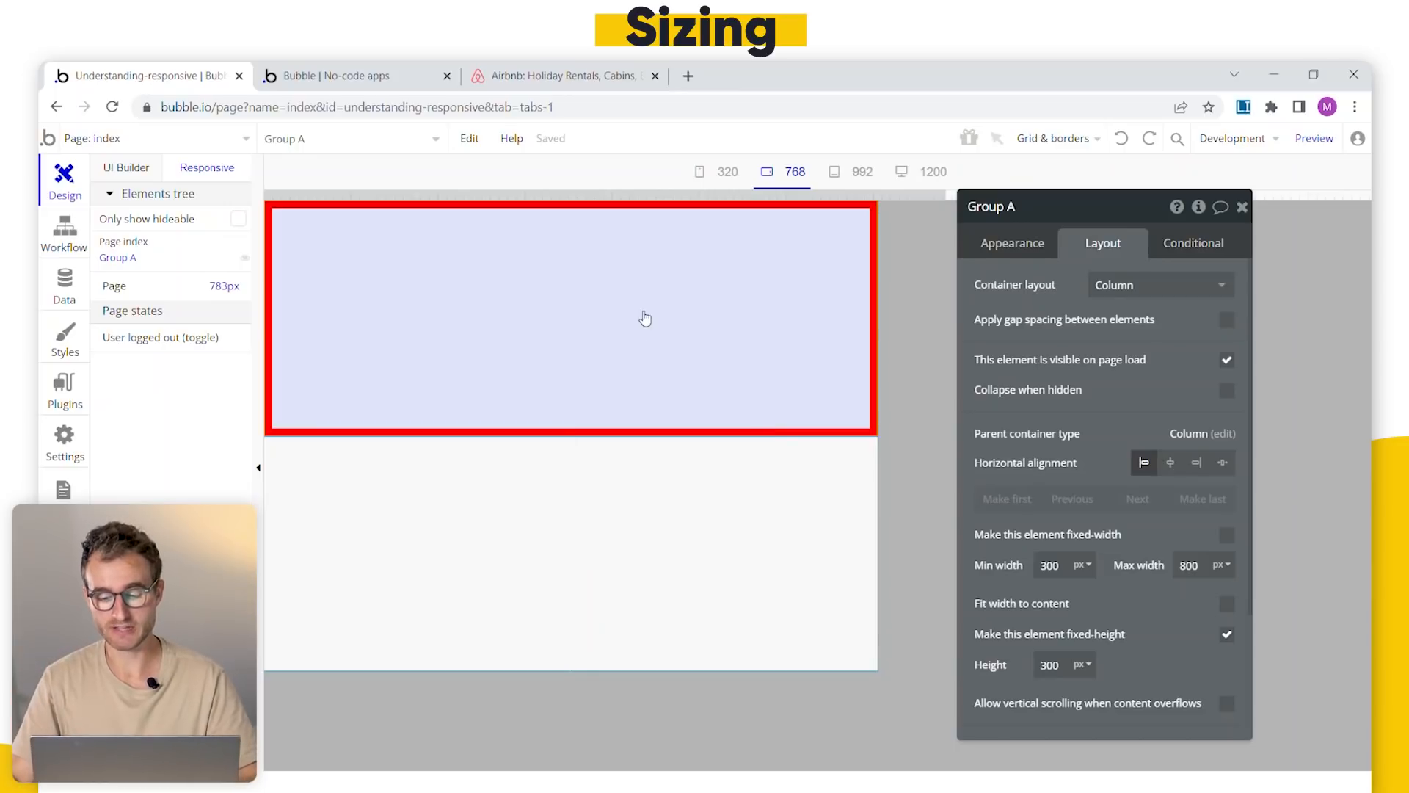
{"action": "left_click", "coordinate": [1226, 535]}
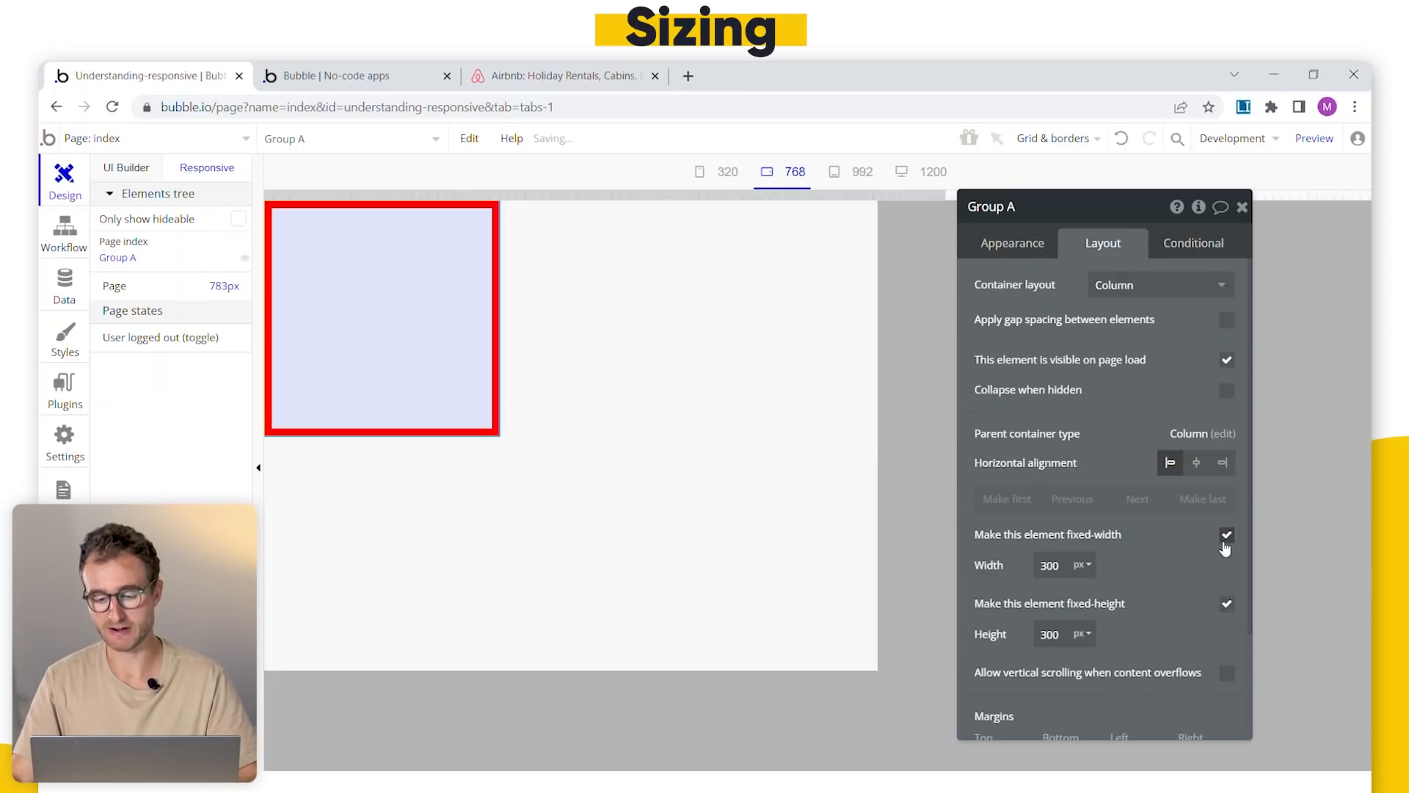
{"action": "left_click_drag", "start_coordinate": [1142, 534], "coordinate": [887, 448]}
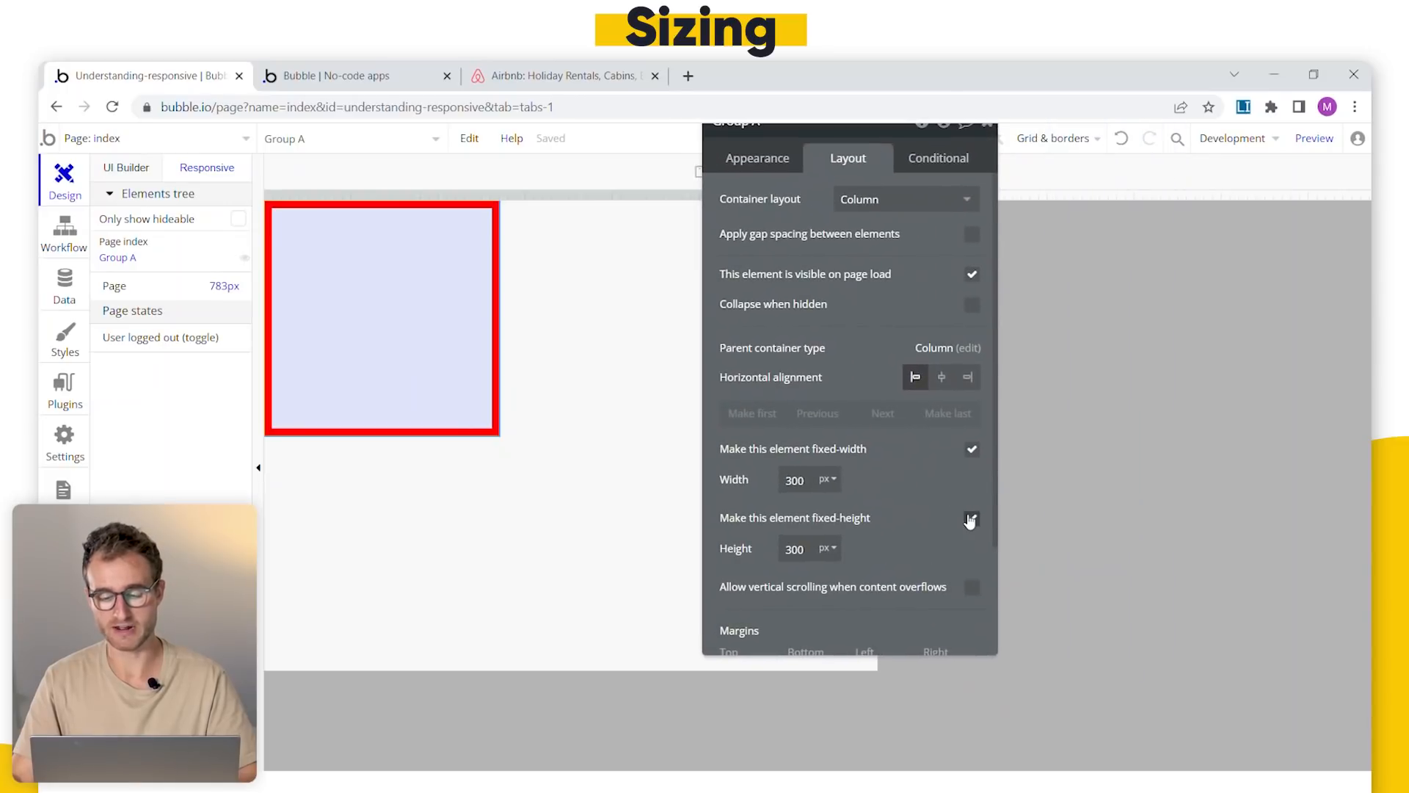
{"action": "left_click", "coordinate": [970, 519]}
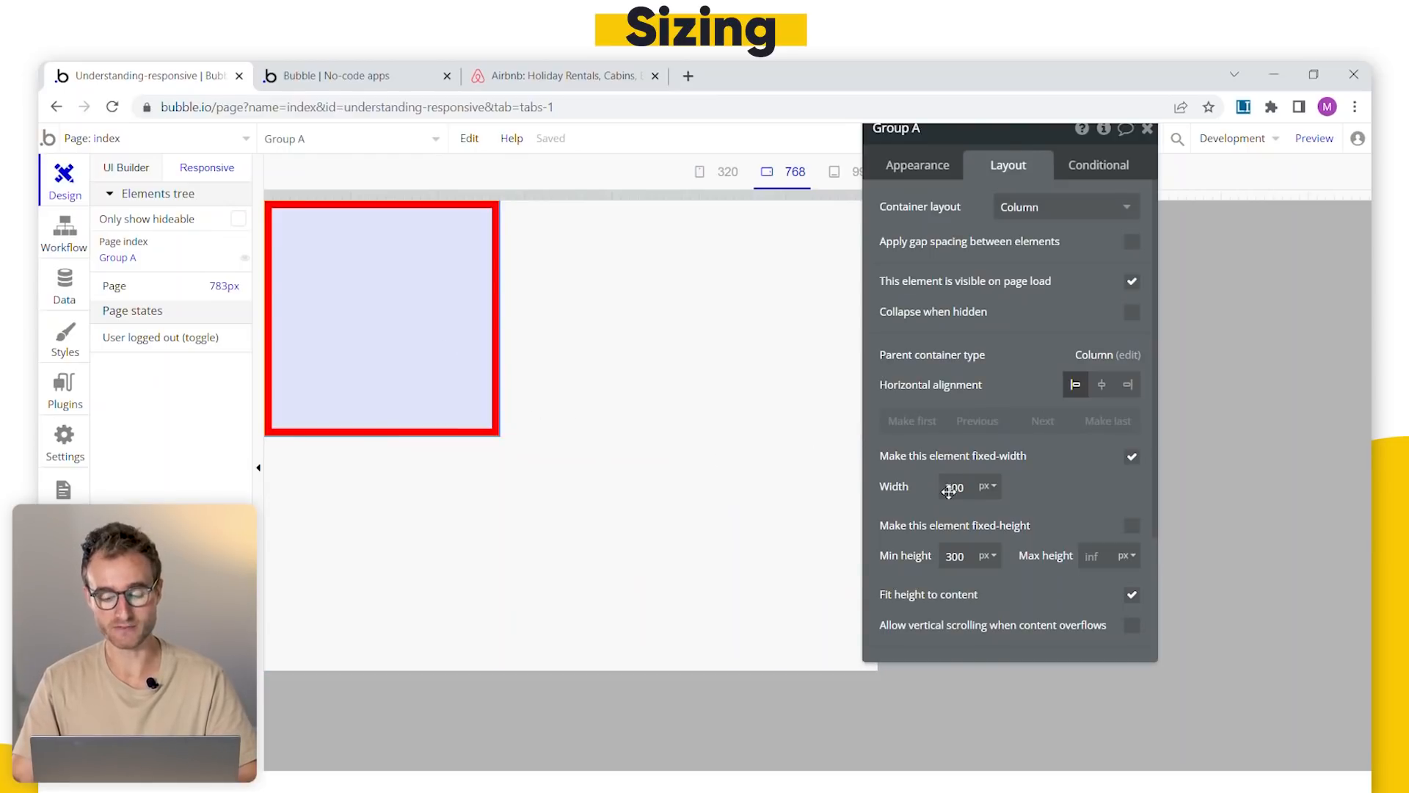
- Set Group A's minimum height to 100 px
{"action": "left_click", "coordinate": [780, 439]}
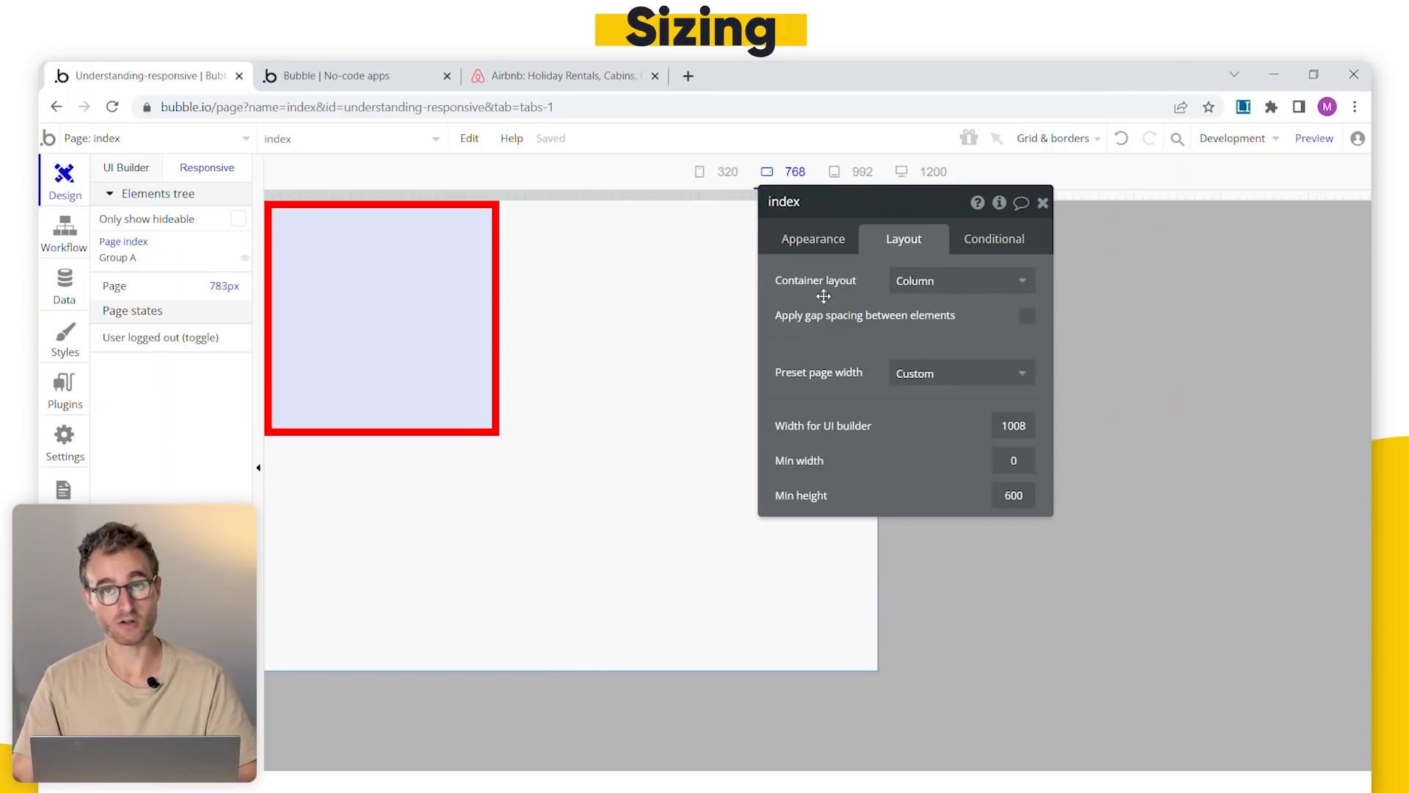
{"action": "left_click", "coordinate": [408, 353]}
{"action": "left_click_drag", "start_coordinate": [902, 440], "coordinate": [812, 384]}
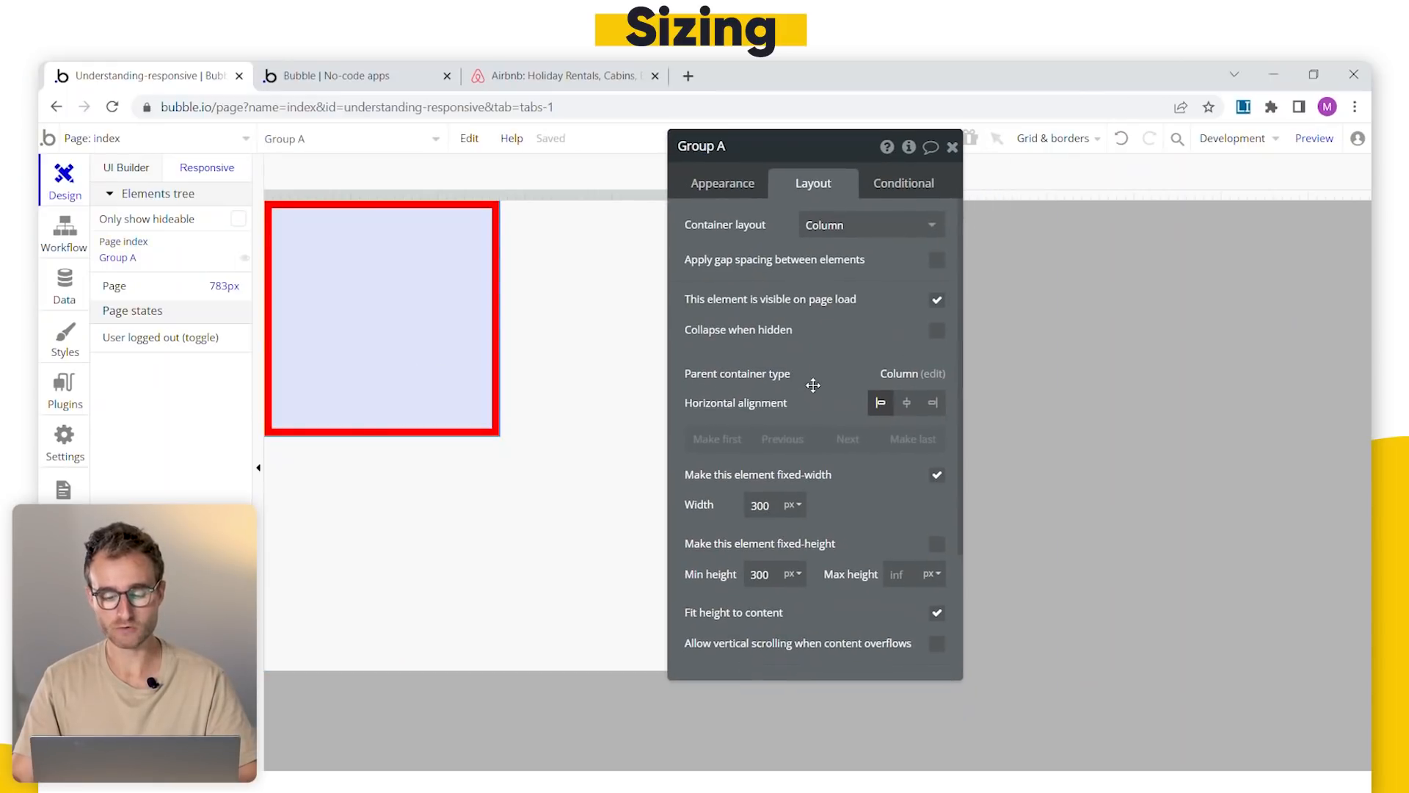
{"action": "scroll", "coordinate": [846, 505], "scroll_direction": "down", "scroll_amount": 2}
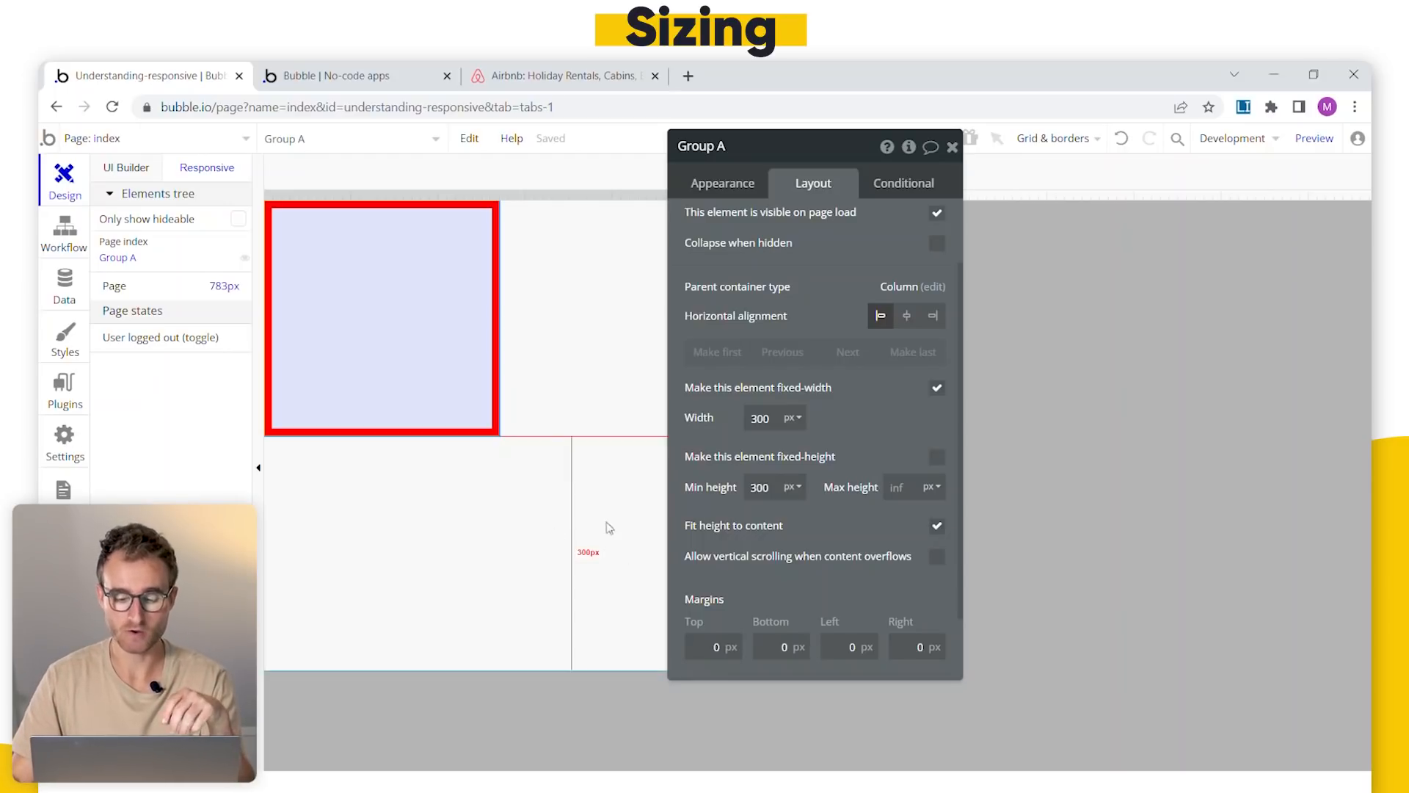
{"action": "double_click", "coordinate": [768, 490]}
{"action": "type", "text": "10"}
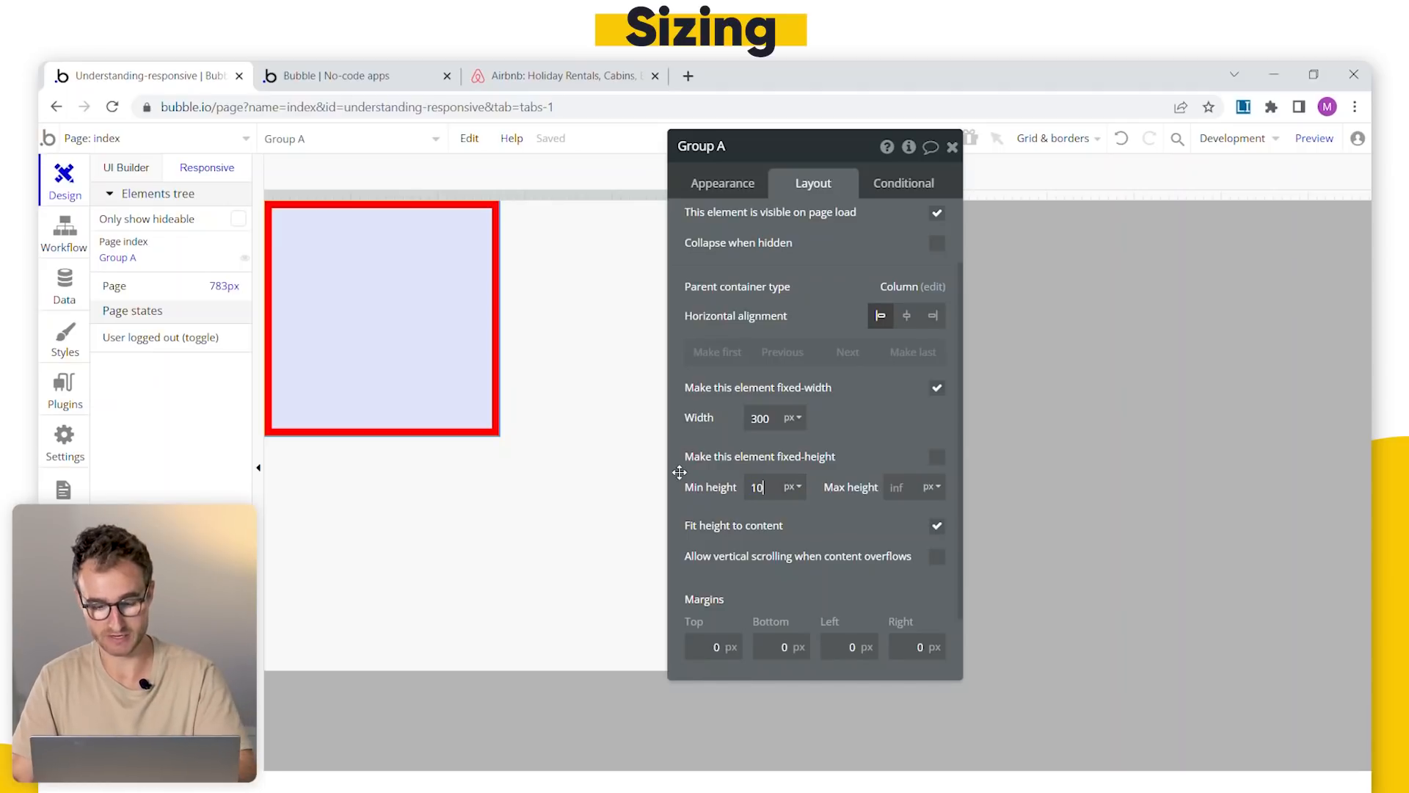
{"action": "type", "text": "0"}
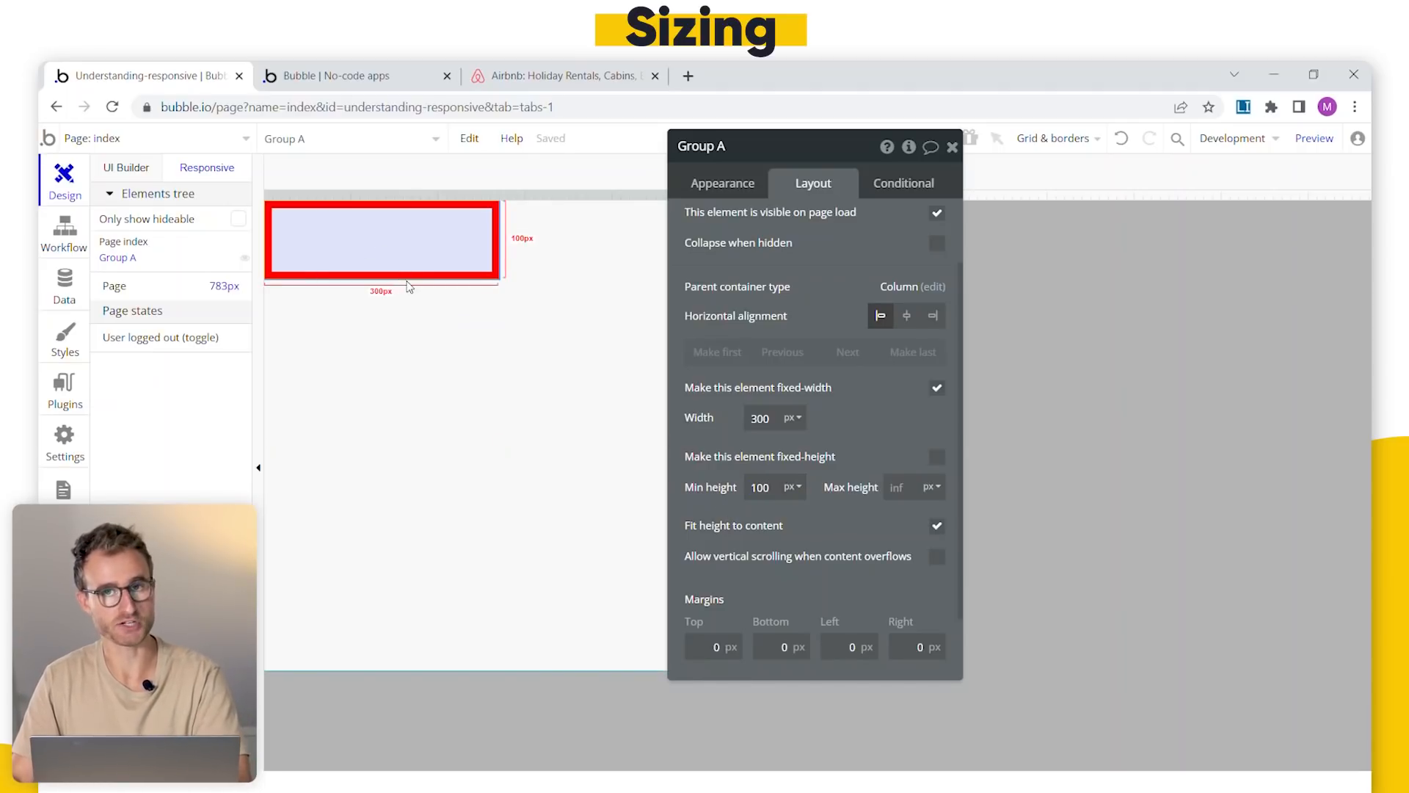
- Set Group A's minimum height to 0 px
{"action": "left_click_drag", "start_coordinate": [769, 488], "coordinate": [607, 472]}
{"action": "key", "text": "BackSpace"}
{"action": "type", "text": "0"}
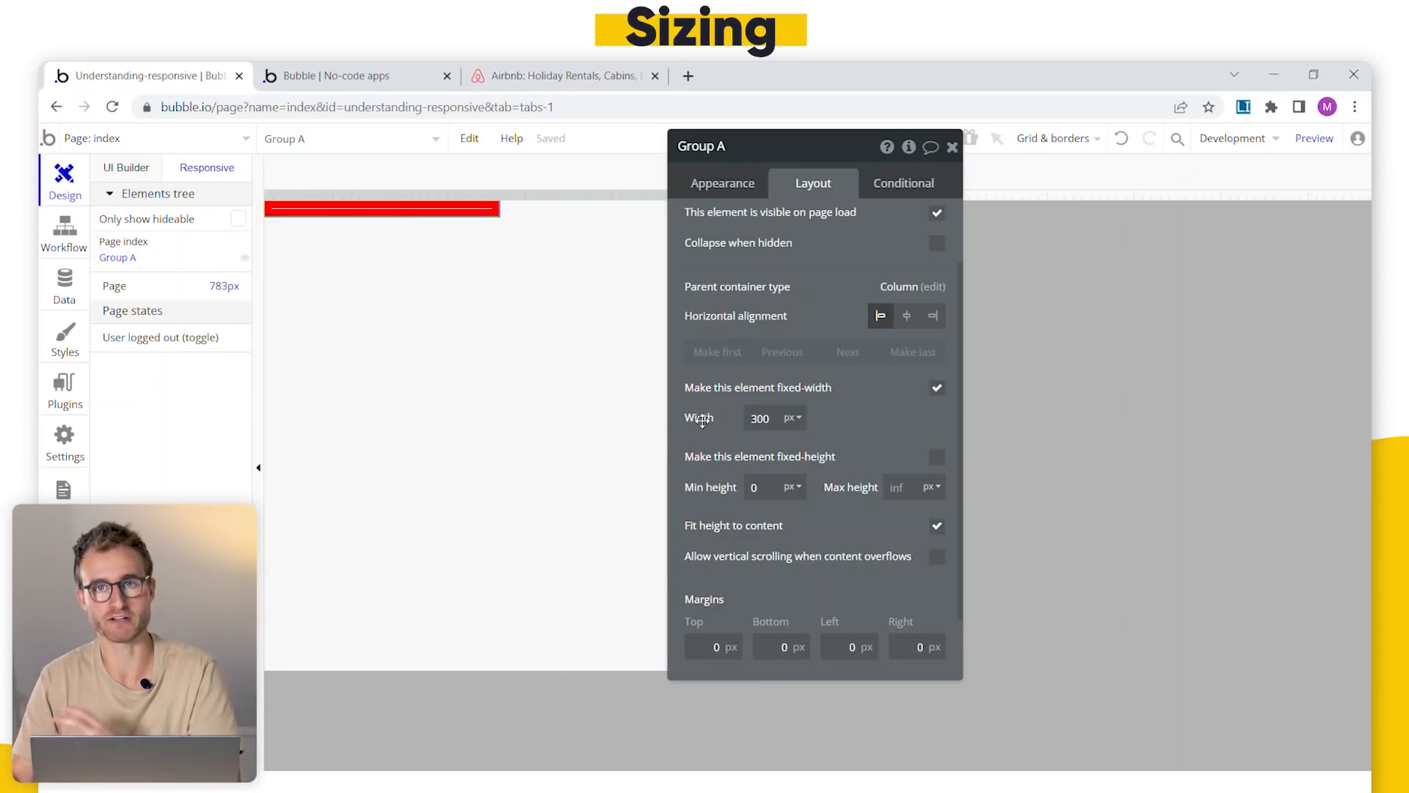
{"action": "mouse_move", "coordinate": [702, 419]}
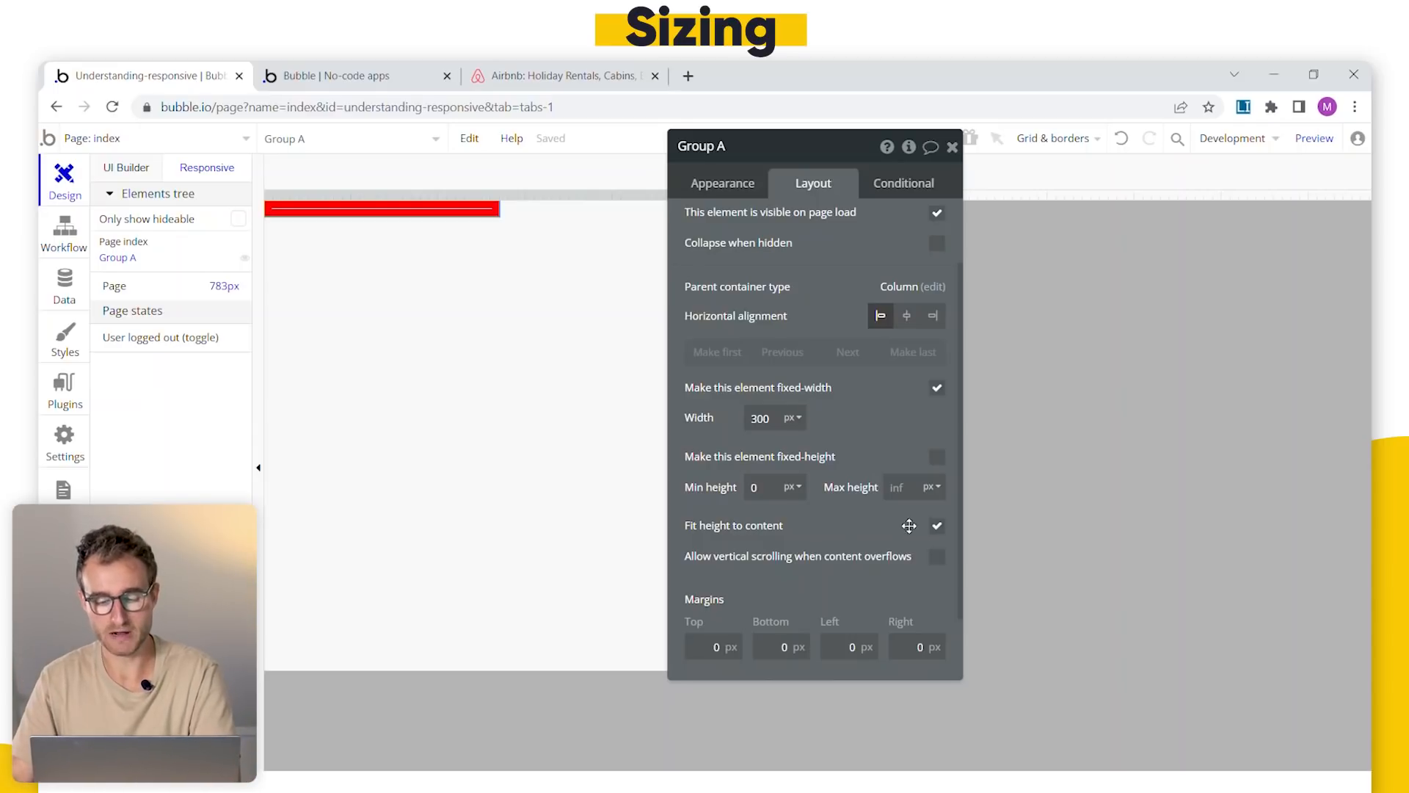
- Turn off Group A's fit-height-to-content and fixed-width settings
{"action": "left_click", "coordinate": [938, 526]}
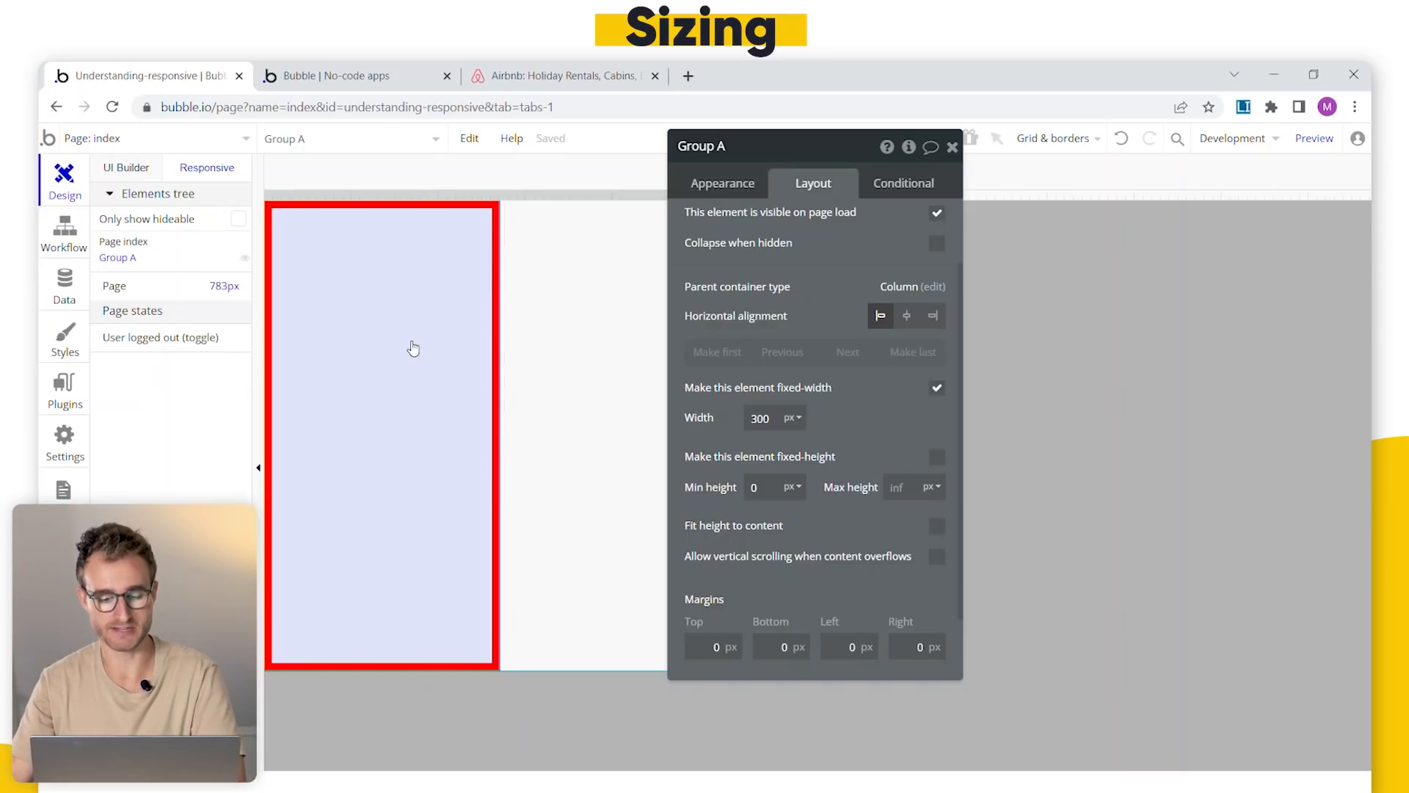
{"action": "left_click_drag", "start_coordinate": [873, 420], "coordinate": [1103, 442]}
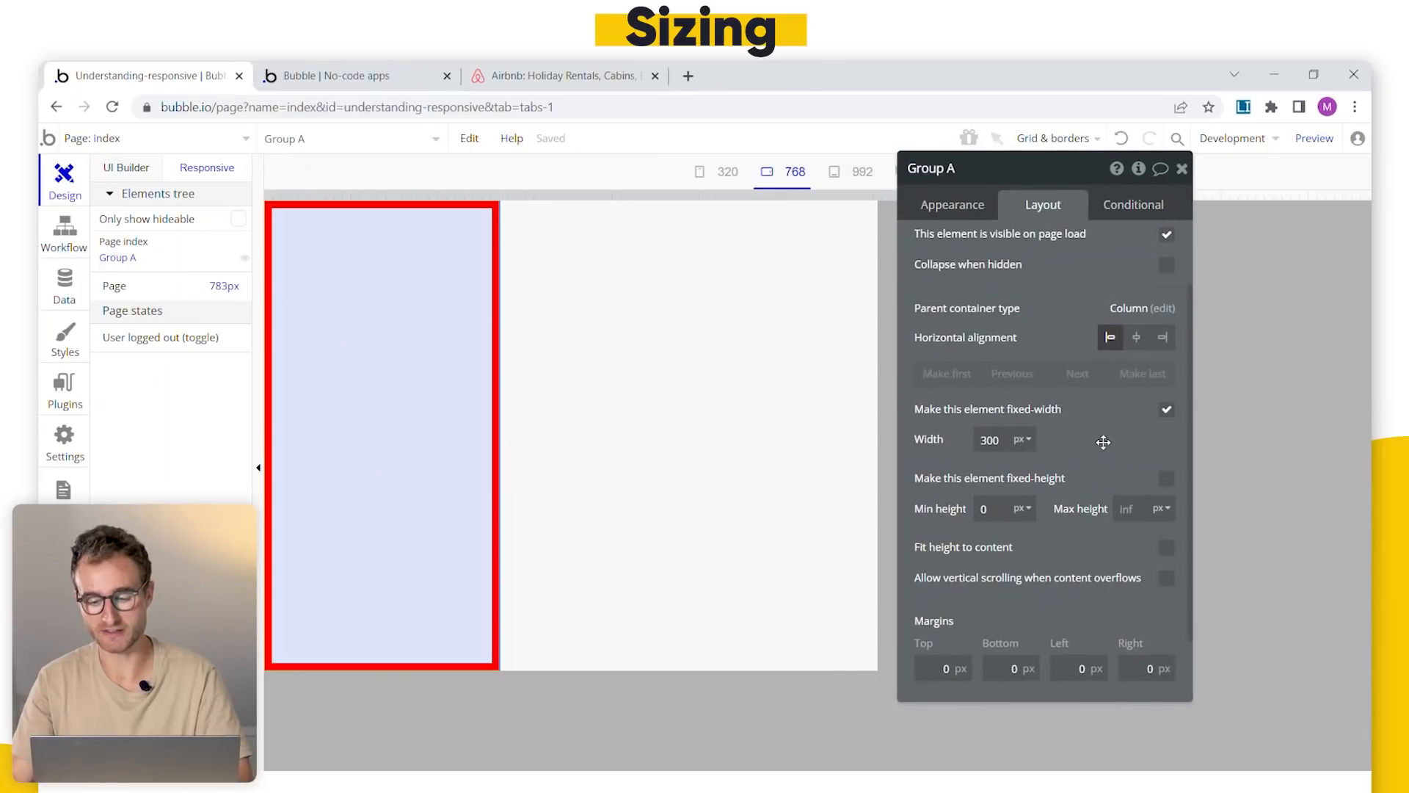
{"action": "left_click", "coordinate": [1165, 413]}
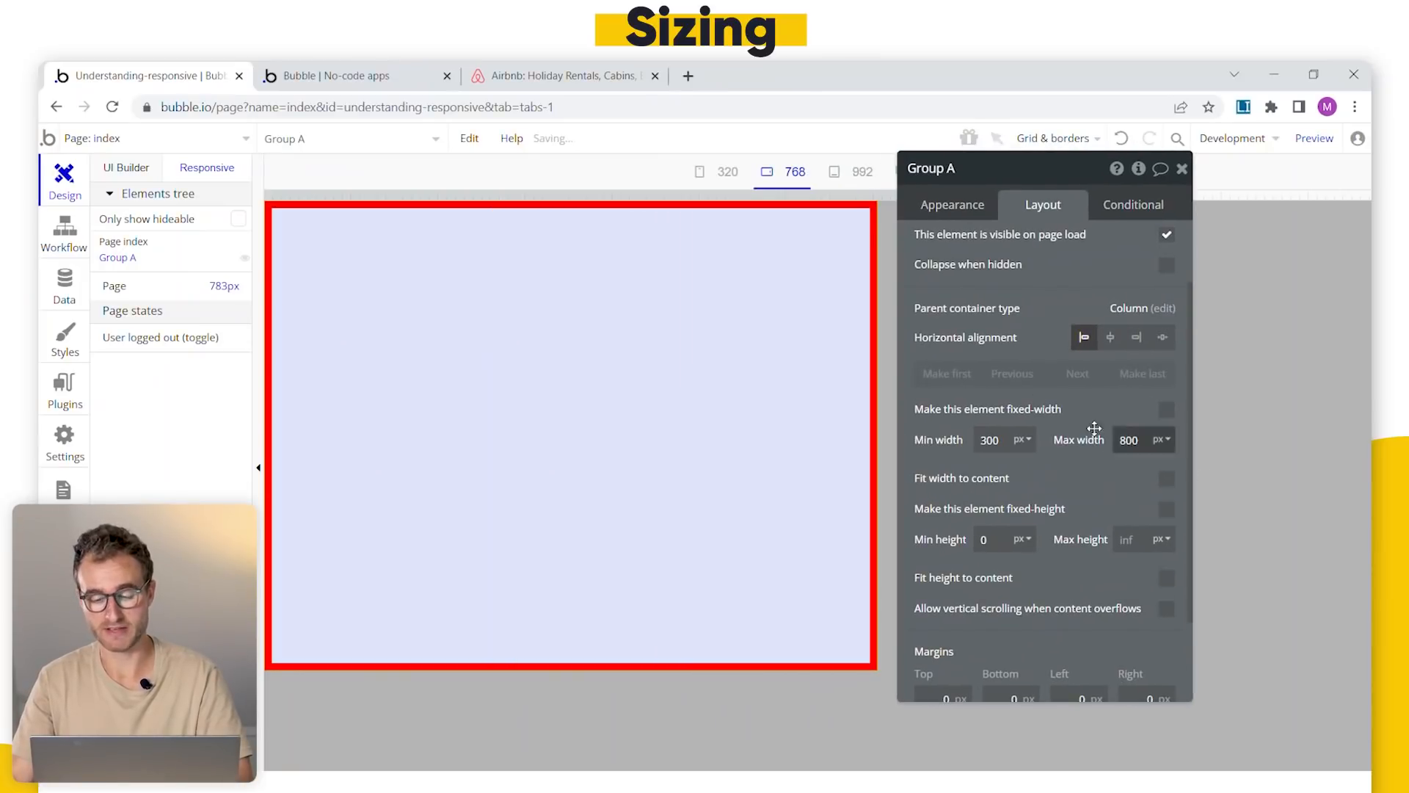
{"action": "left_click_drag", "start_coordinate": [1088, 469], "coordinate": [1110, 446]}
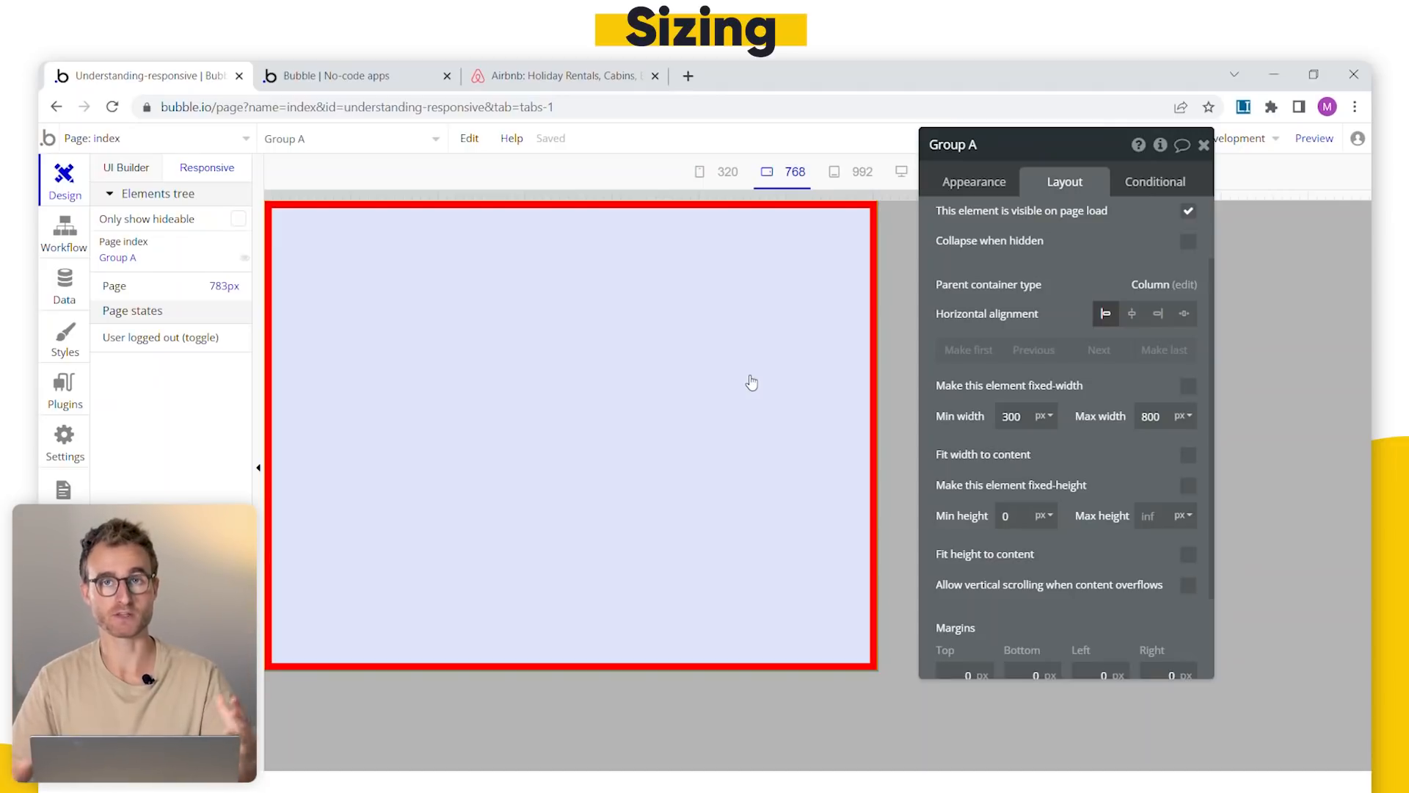
- Return to the UI builder, select Group A, and set its minimum width to 0 px
{"action": "left_click", "coordinate": [126, 168]}
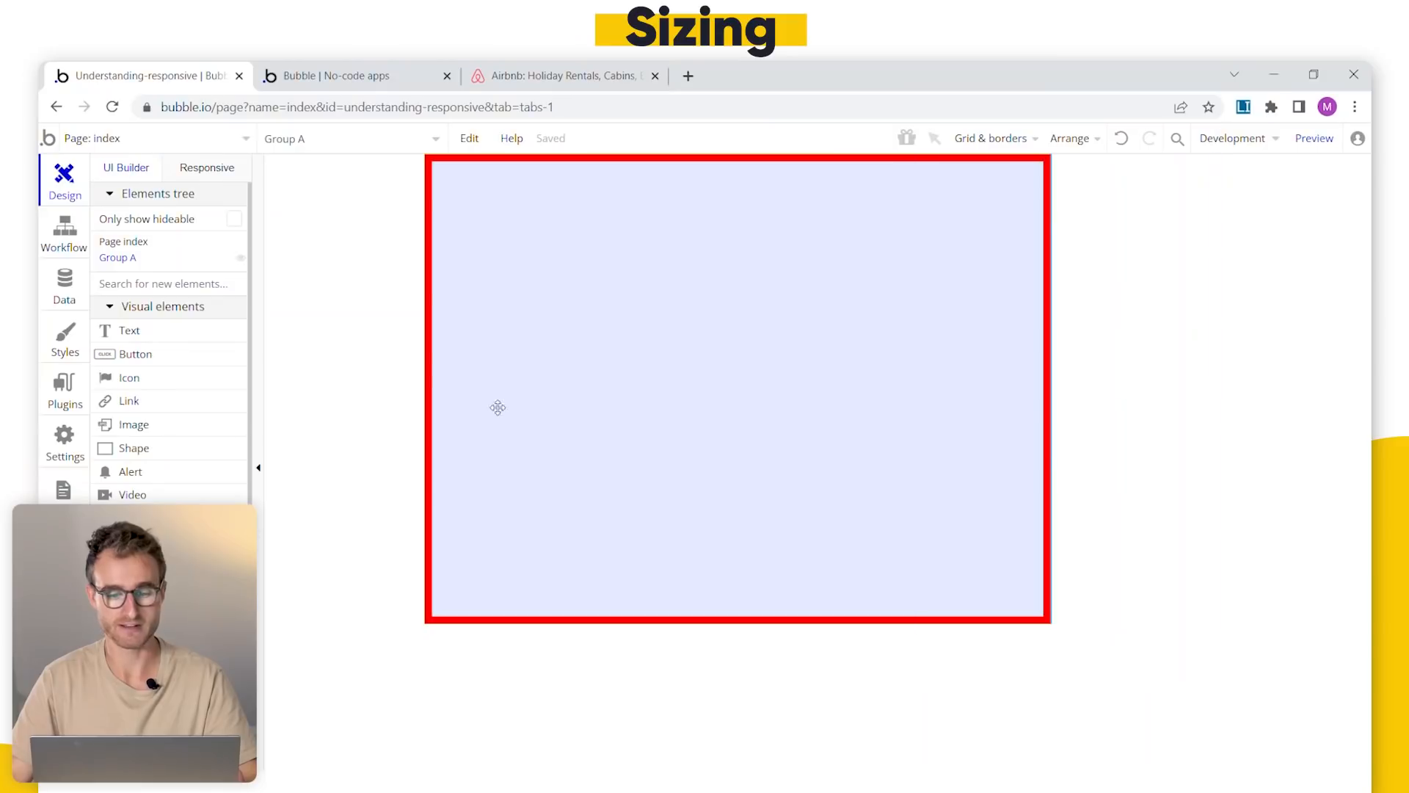
{"action": "left_click", "coordinate": [390, 435]}
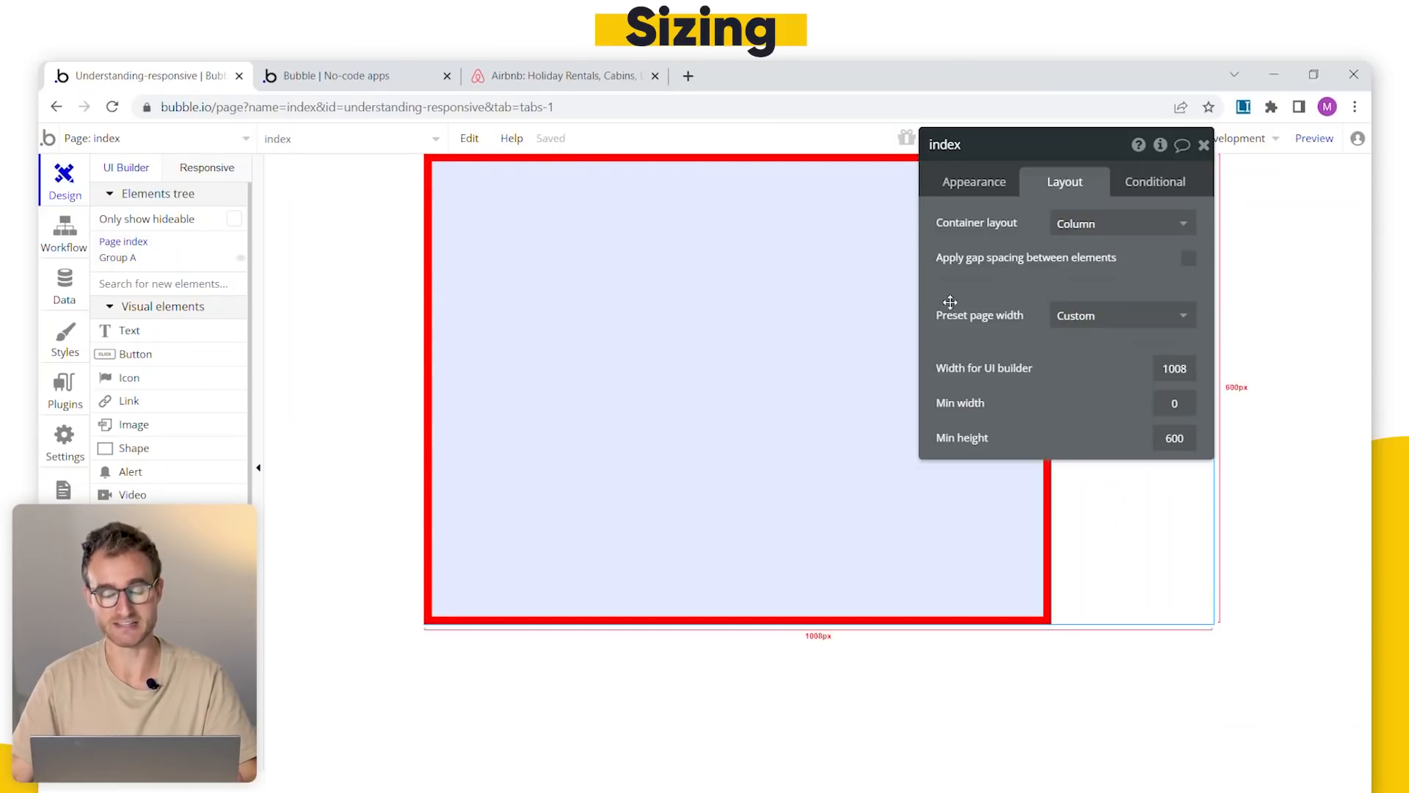
{"action": "left_click", "coordinate": [766, 334]}
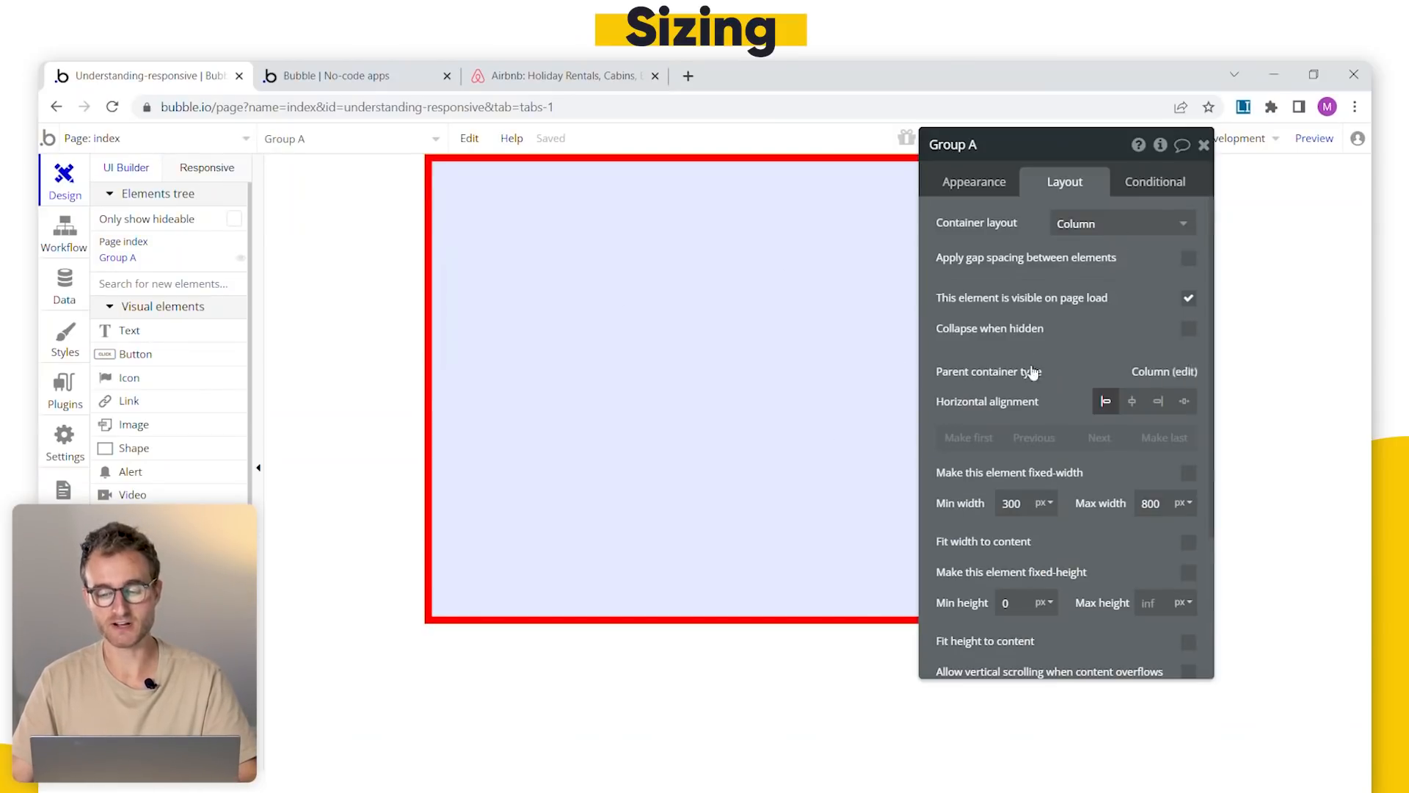
{"action": "left_click_drag", "start_coordinate": [1021, 355], "coordinate": [1165, 389]}
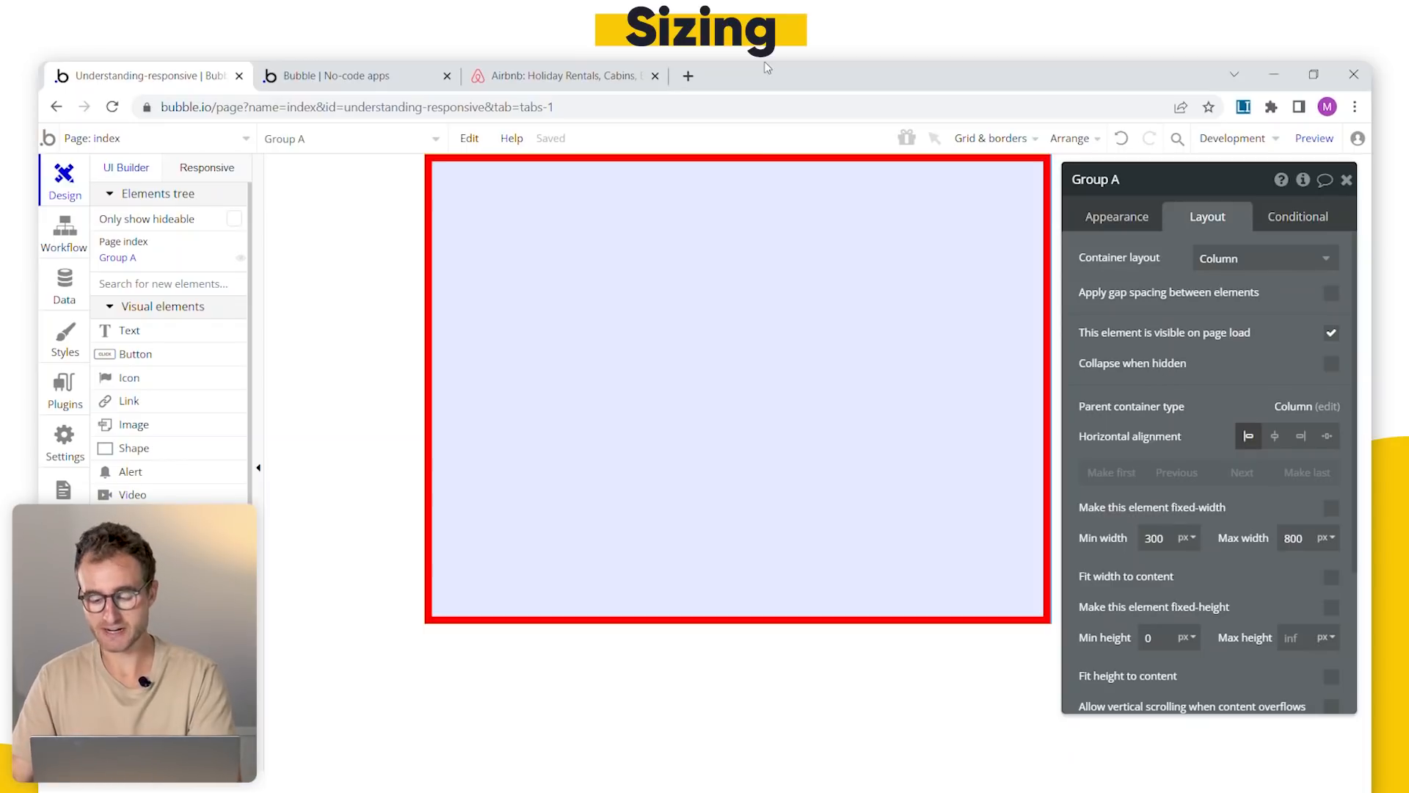
{"action": "left_click_drag", "start_coordinate": [1170, 541], "coordinate": [1271, 512]}
{"action": "double_click", "coordinate": [1162, 541]}
{"action": "key", "text": "BackSpace"}
{"action": "mouse_move", "coordinate": [1146, 412]}
{"action": "left_mouse_down"}
{"action": "mouse_move", "coordinate": [1125, 402]}
{"action": "mouse_move", "coordinate": [1204, 466]}
{"action": "mouse_move", "coordinate": [1132, 407]}
{"action": "left_mouse_up"}
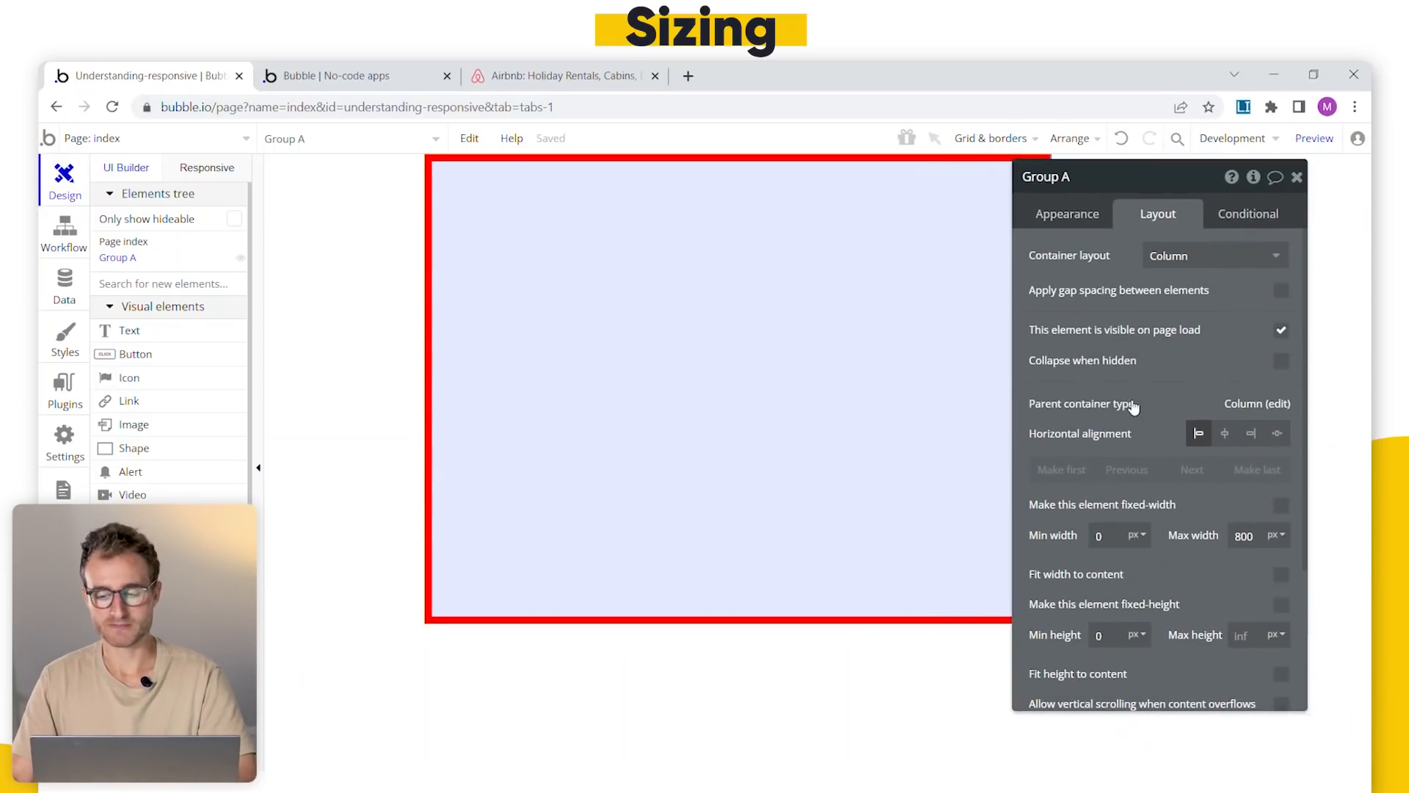
- Check Group A's sizing in the responsive view at a page width of about 911 px, and return to the UI builder
{"action": "left_click", "coordinate": [209, 168]}
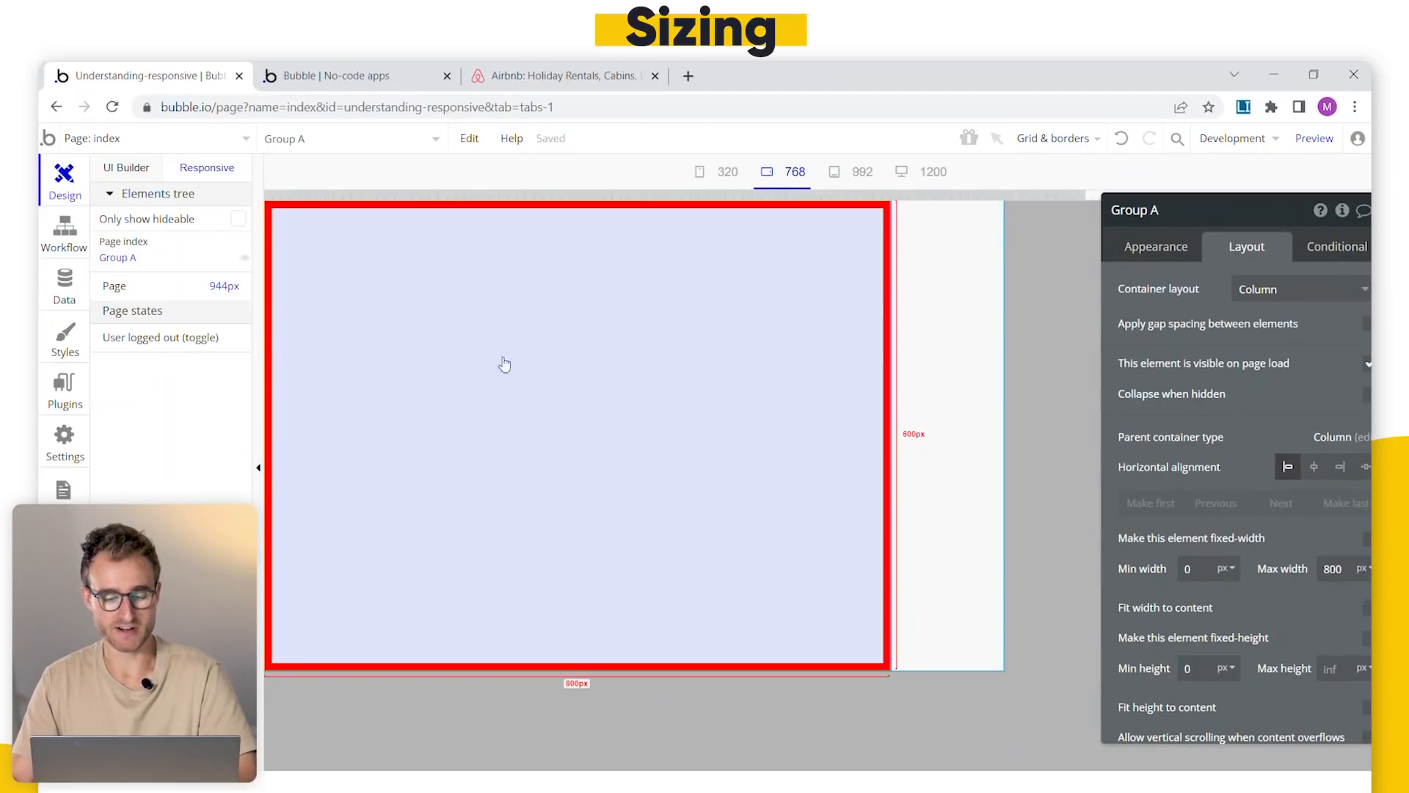
{"action": "left_click_drag", "start_coordinate": [1003, 213], "coordinate": [1361, 231]}
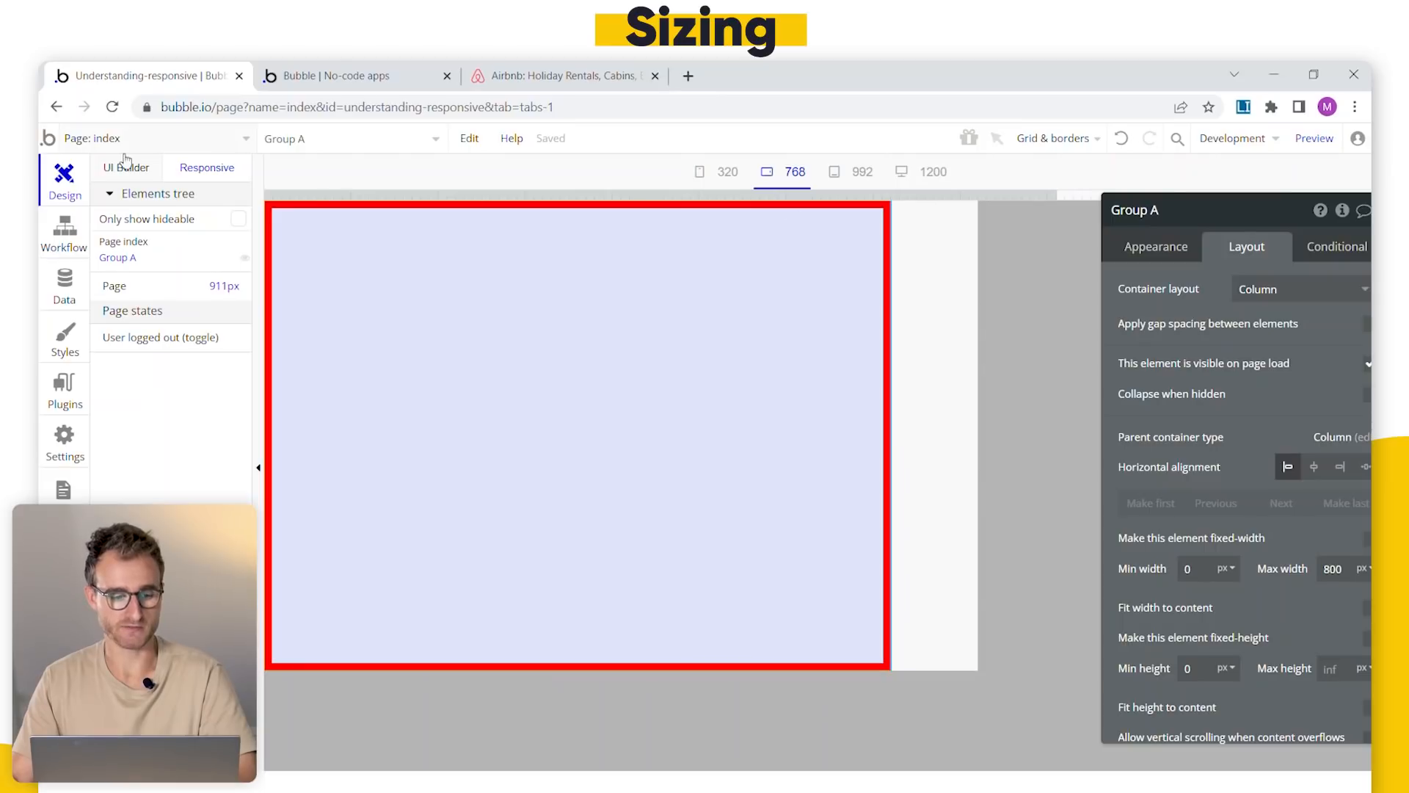
{"action": "left_click", "coordinate": [123, 168]}
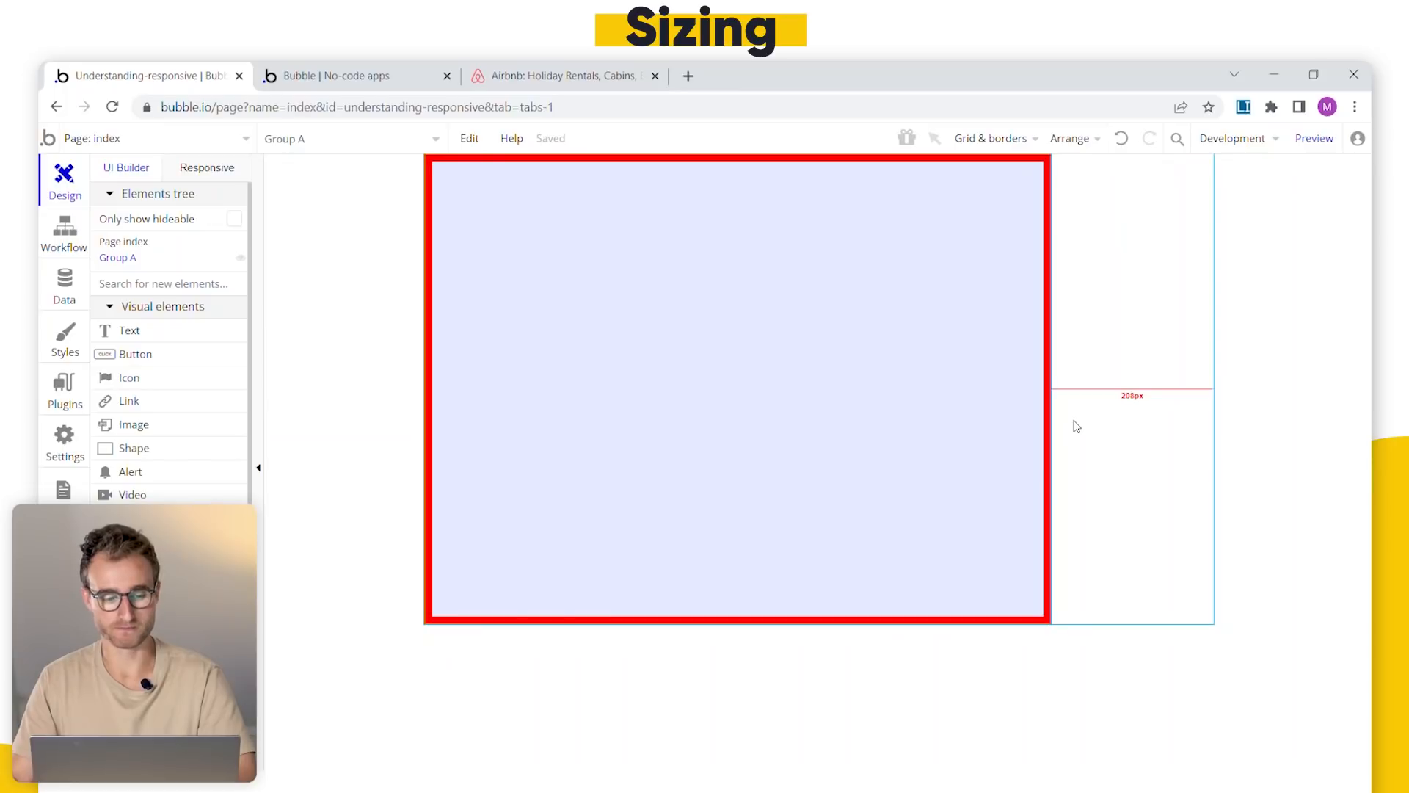
- Edit Group A's Grid style to use a border width of 1, and return to the page design
{"action": "key", "text": "ctrl+z"}
{"action": "double_click", "coordinate": [758, 295]}
{"action": "left_click", "coordinate": [1121, 248]}
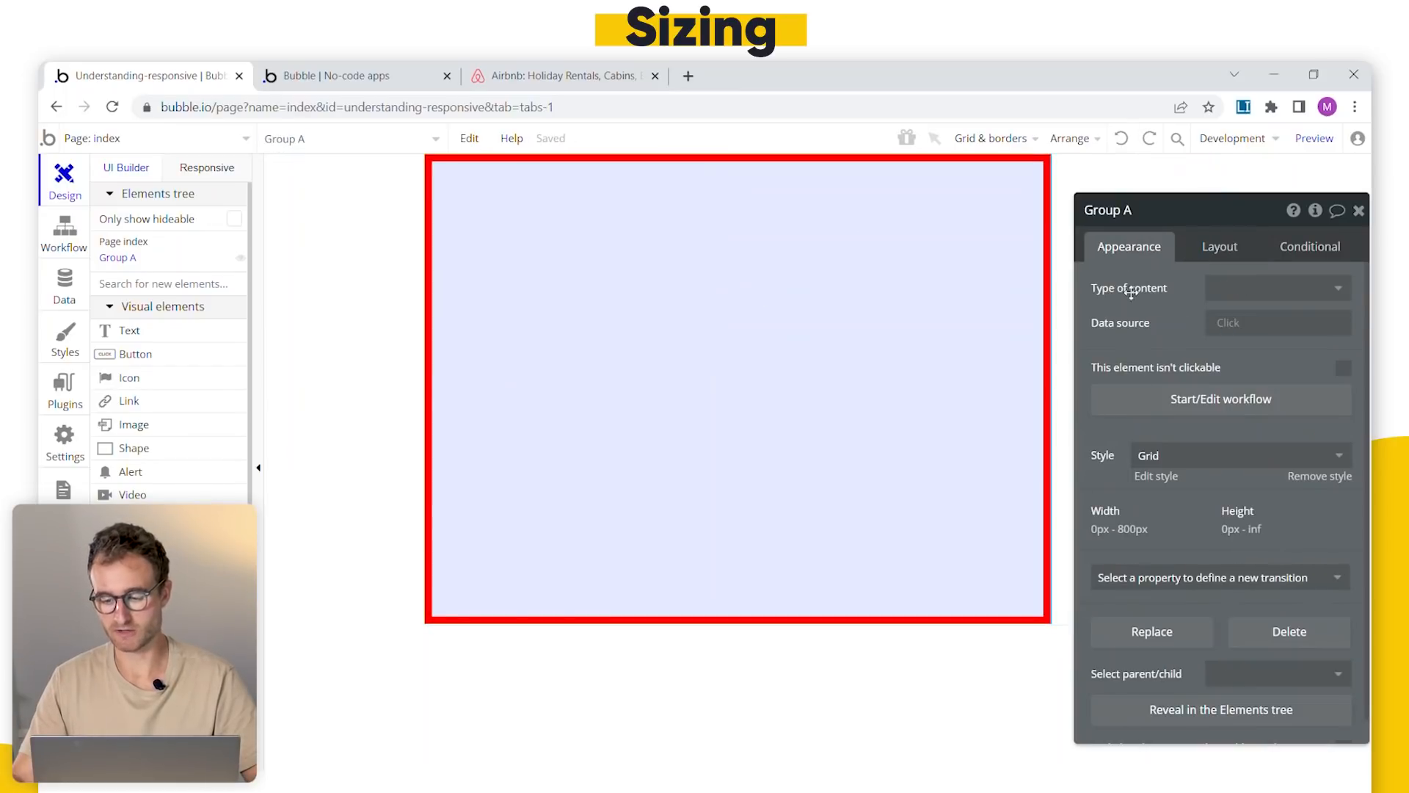
{"action": "left_click", "coordinate": [1156, 476]}
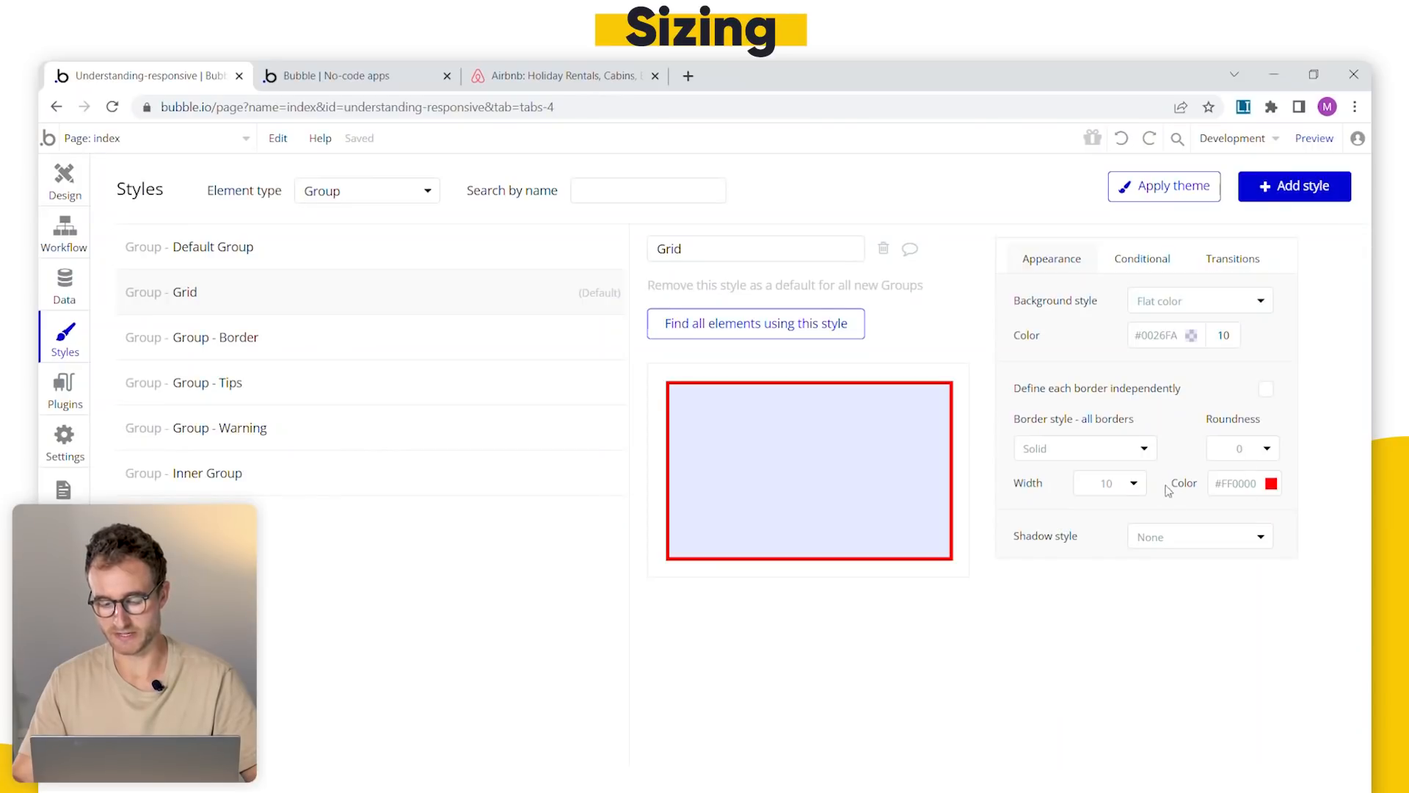
{"action": "left_click", "coordinate": [1126, 486]}
{"action": "left_click", "coordinate": [1100, 514]}
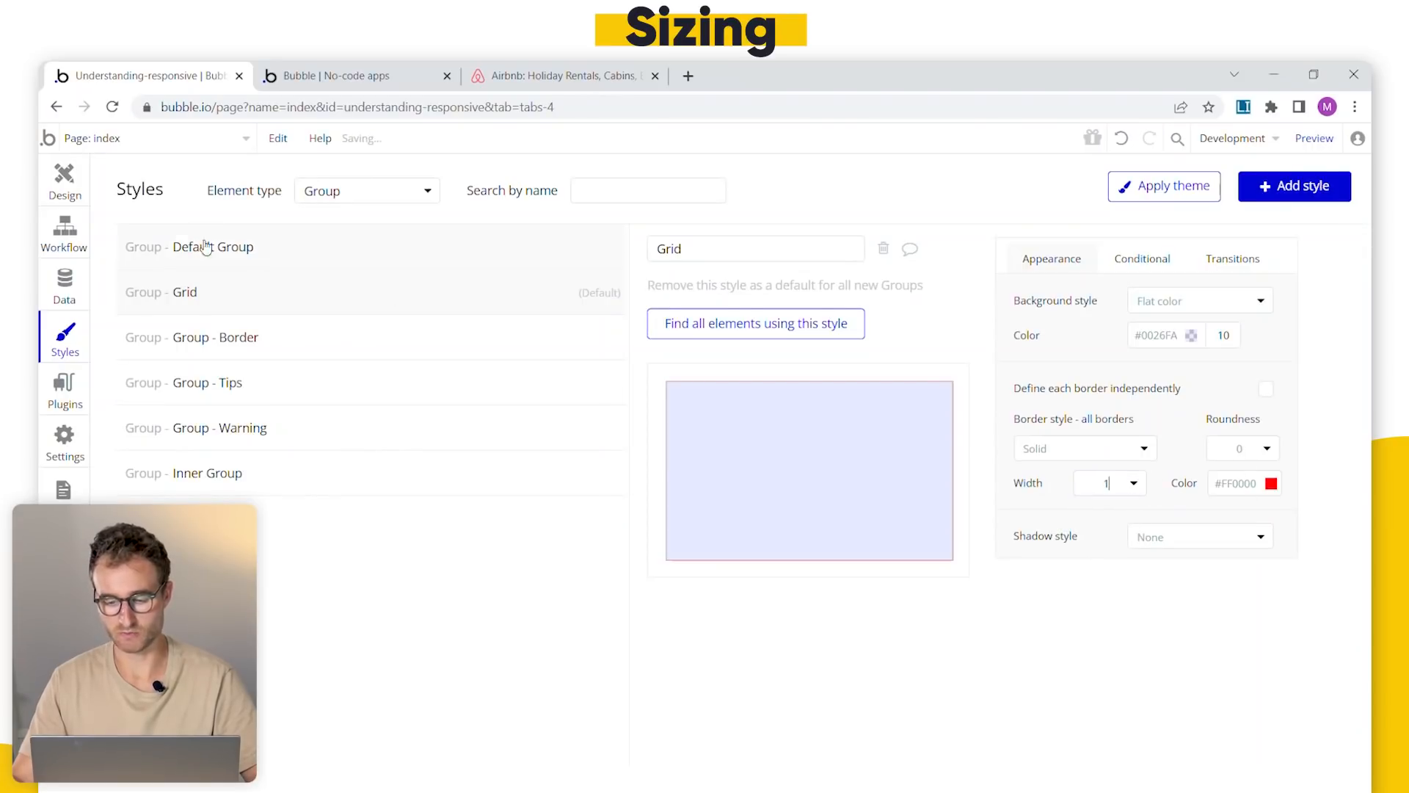
{"action": "left_click", "coordinate": [61, 187]}
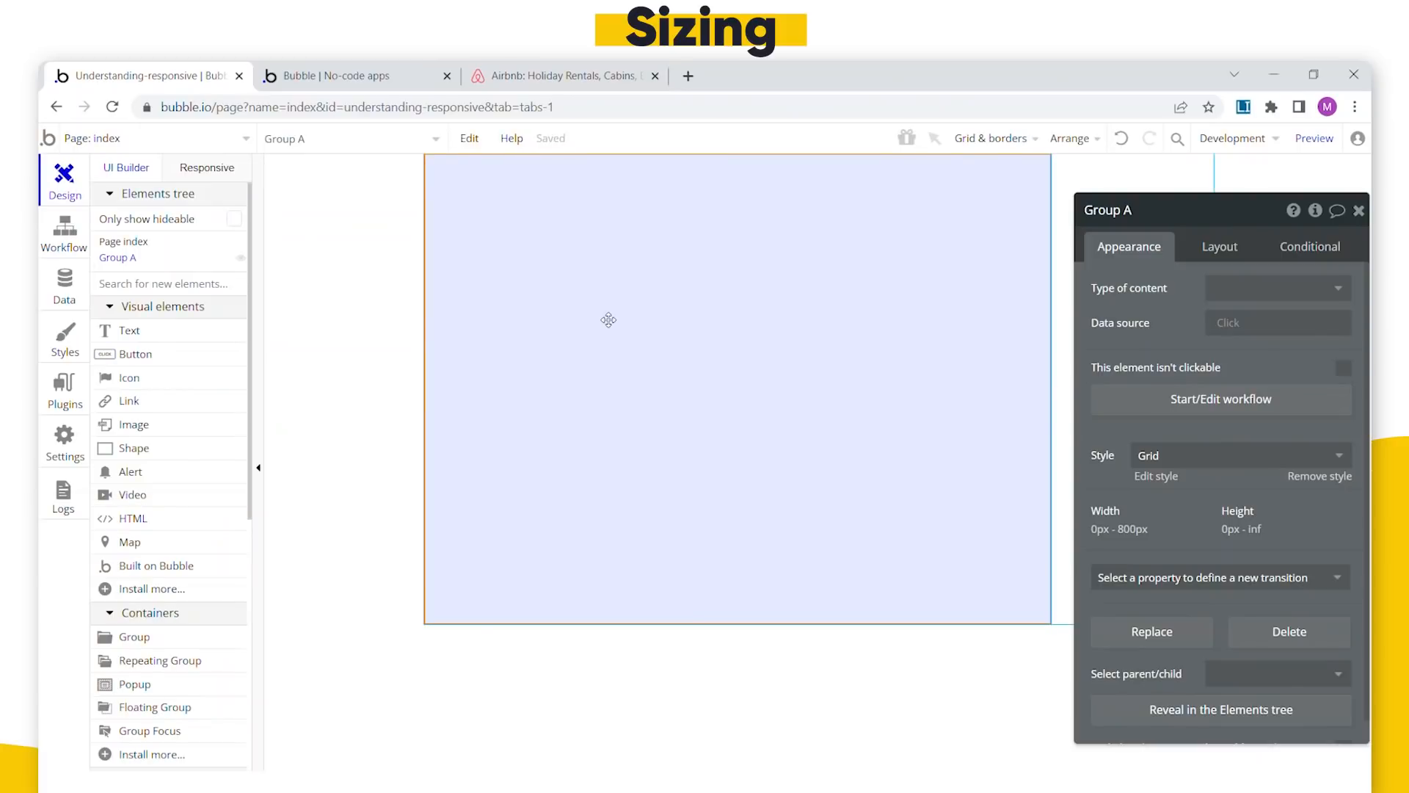
- Draw a group about 338 by 271 px in Group A's upper-left area and rename Group A to PARENT
{"action": "left_click", "coordinate": [132, 637]}
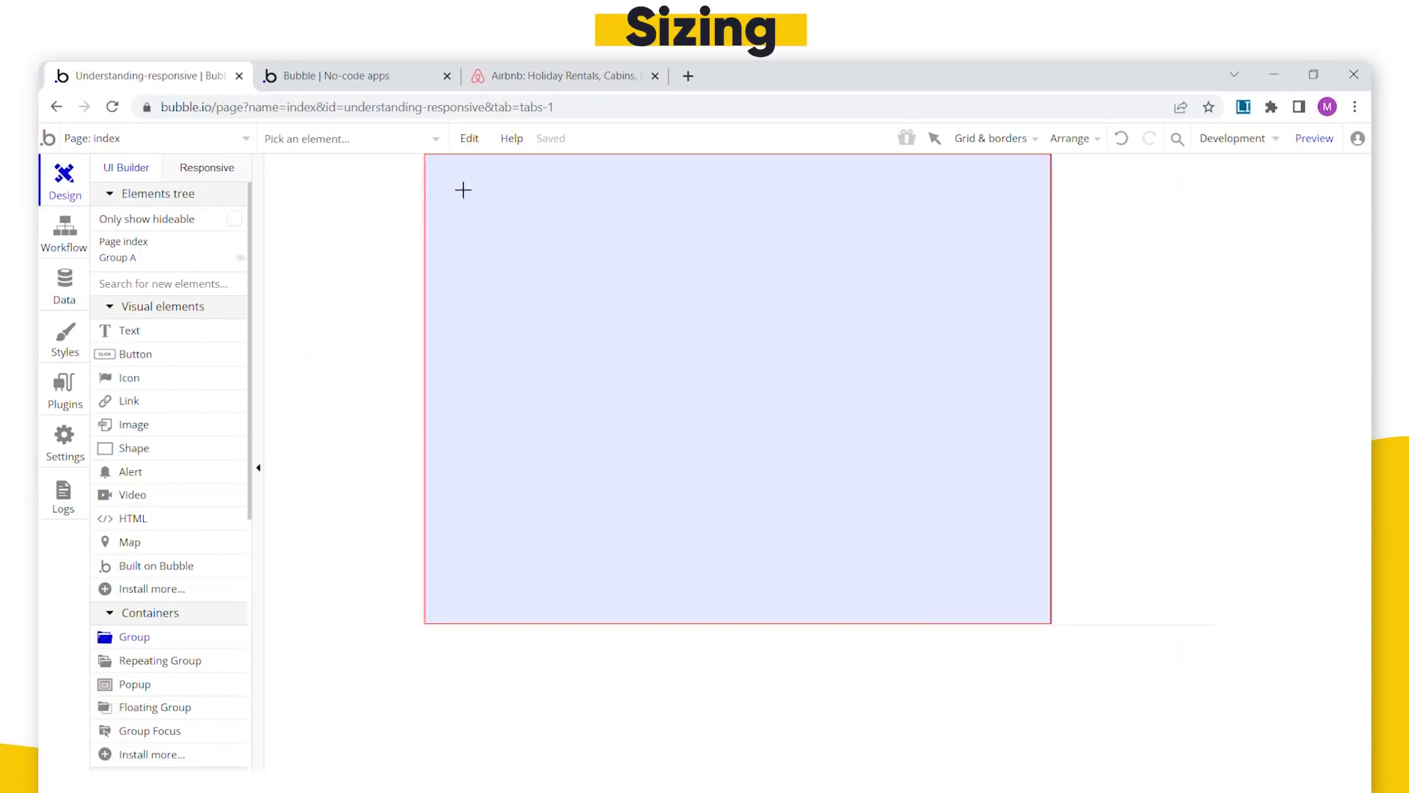
{"action": "mouse_move", "coordinate": [434, 181]}
{"action": "left_mouse_down"}
{"action": "mouse_move", "coordinate": [704, 402]}
{"action": "mouse_move", "coordinate": [693, 370]}
{"action": "left_mouse_up"}
{"action": "left_click", "coordinate": [799, 409]}
{"action": "left_click", "coordinate": [1125, 208]}
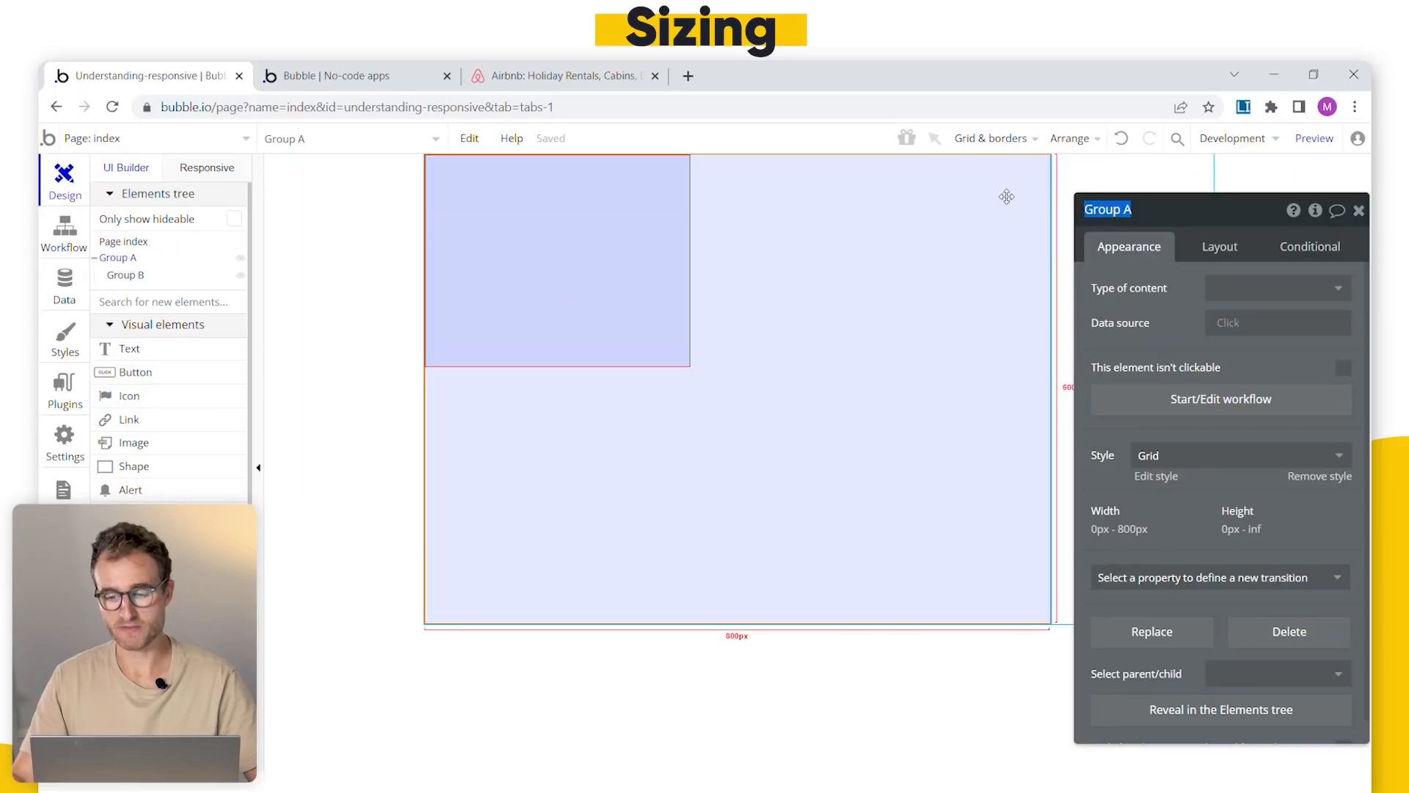
{"action": "type", "text": "PARENT"}
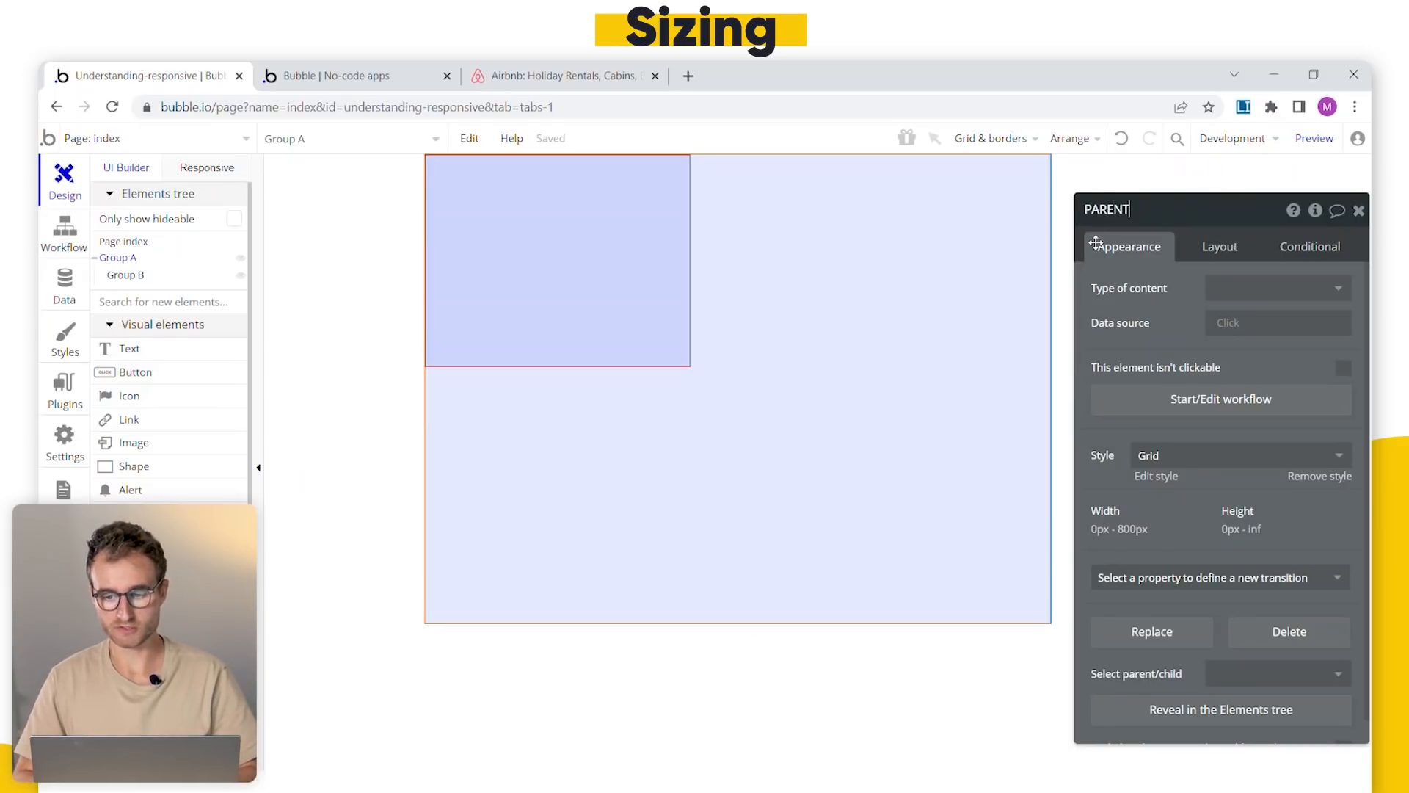
- Rename the nested Group B to CHILD
{"action": "left_click", "coordinate": [668, 266]}
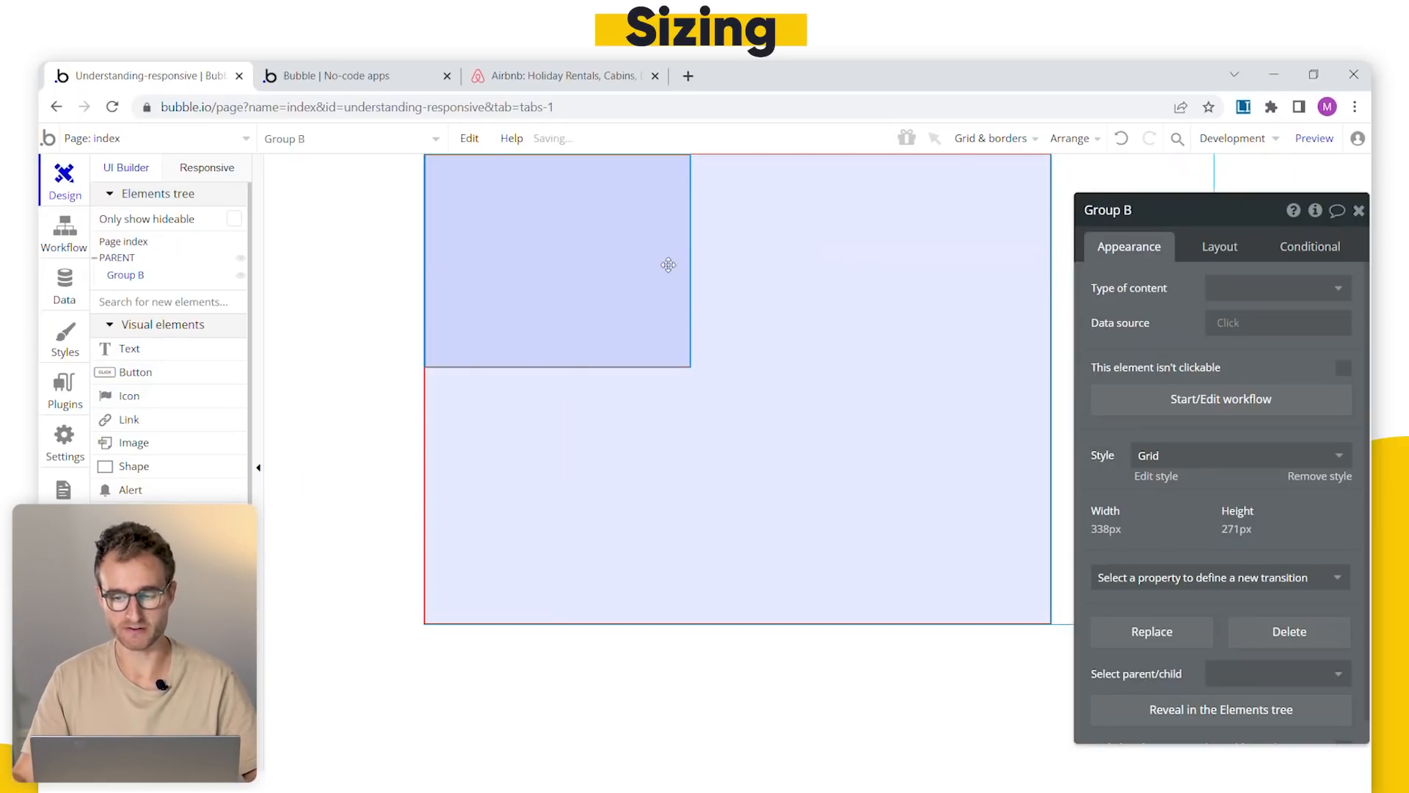
{"action": "left_click", "coordinate": [1102, 212]}
{"action": "type", "text": "CHILD"}
{"action": "left_click", "coordinate": [654, 299]}
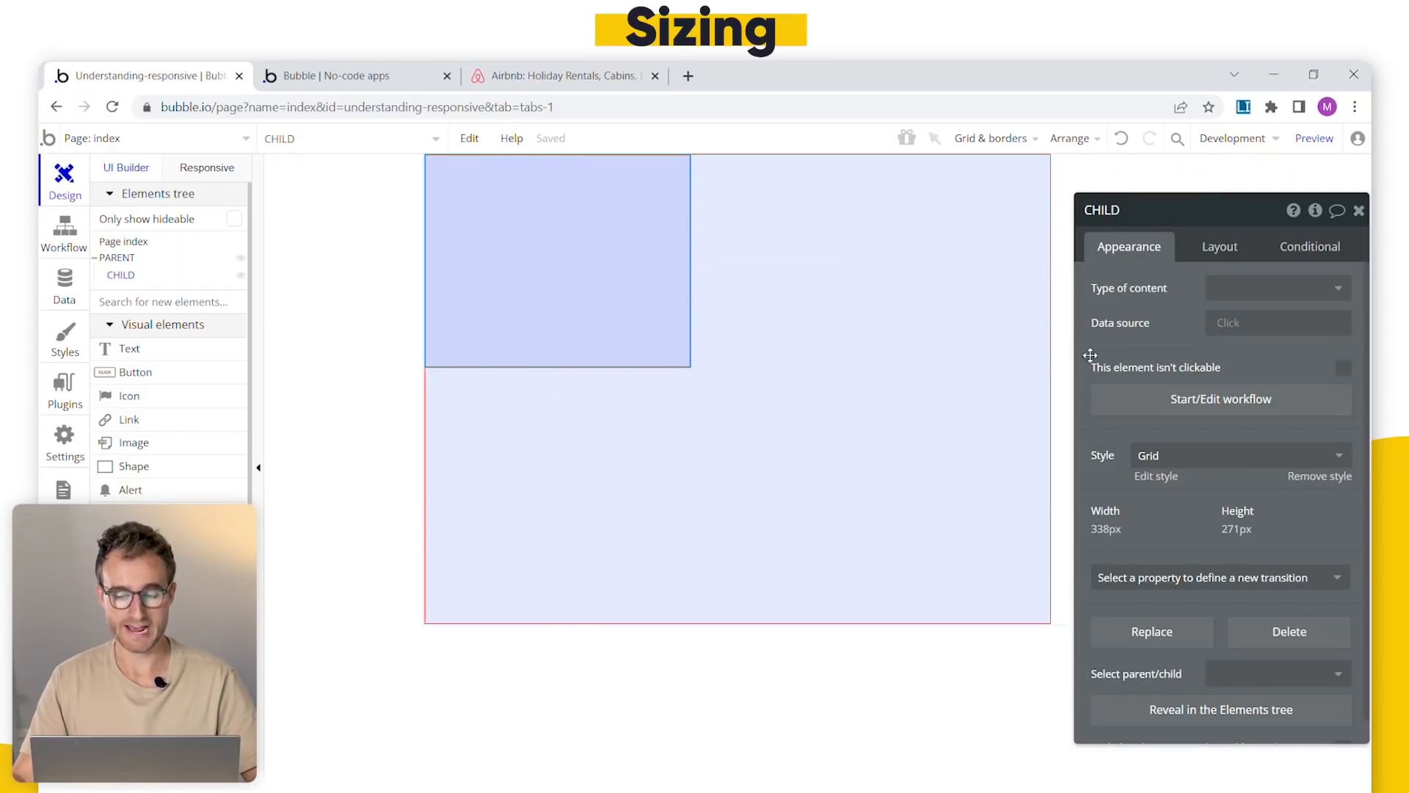
- Give the CHILD group a Column container layout with its fixed-width and fit-height-to-content settings turned off
{"action": "left_click_drag", "start_coordinate": [1217, 377], "coordinate": [1021, 348]}
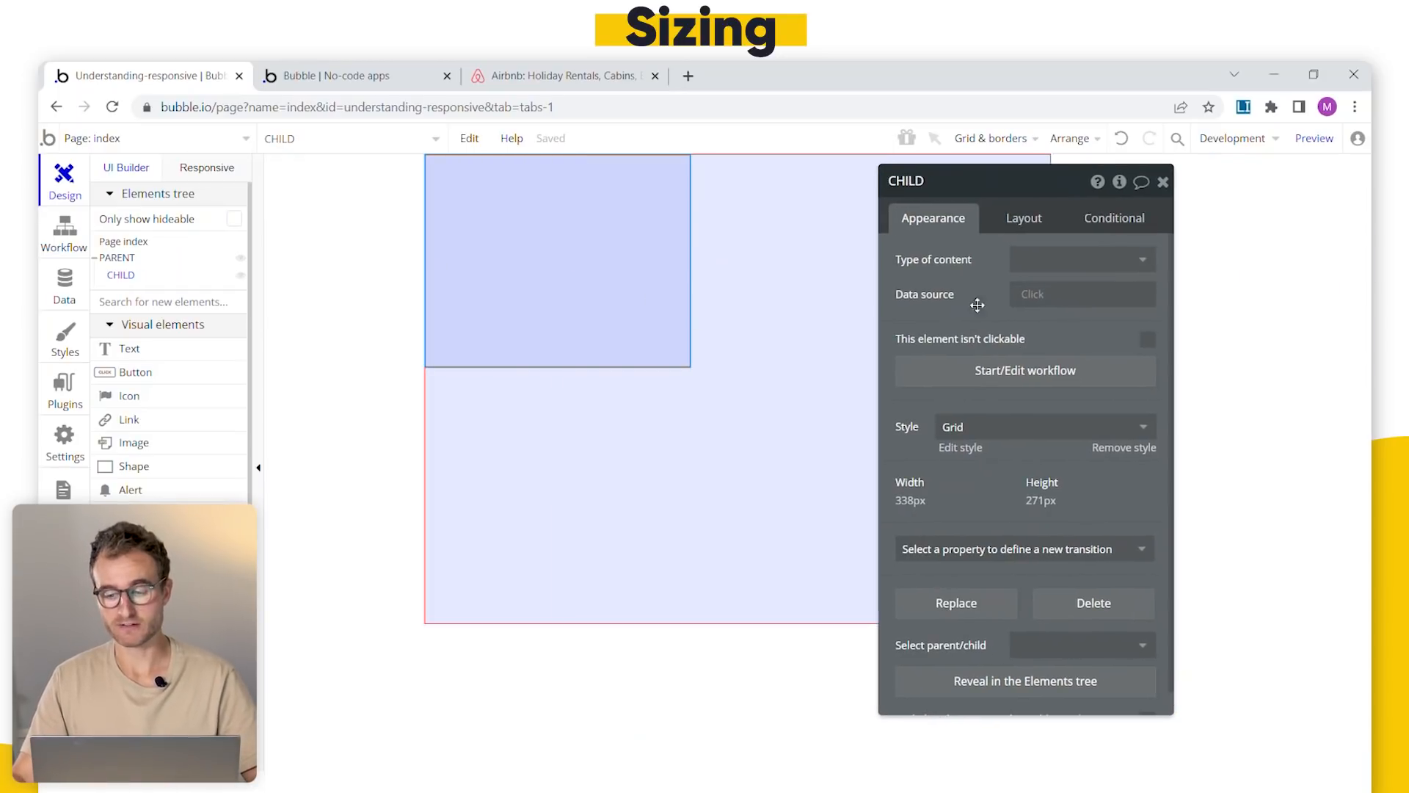
{"action": "left_click", "coordinate": [1044, 220]}
{"action": "left_click", "coordinate": [1085, 258]}
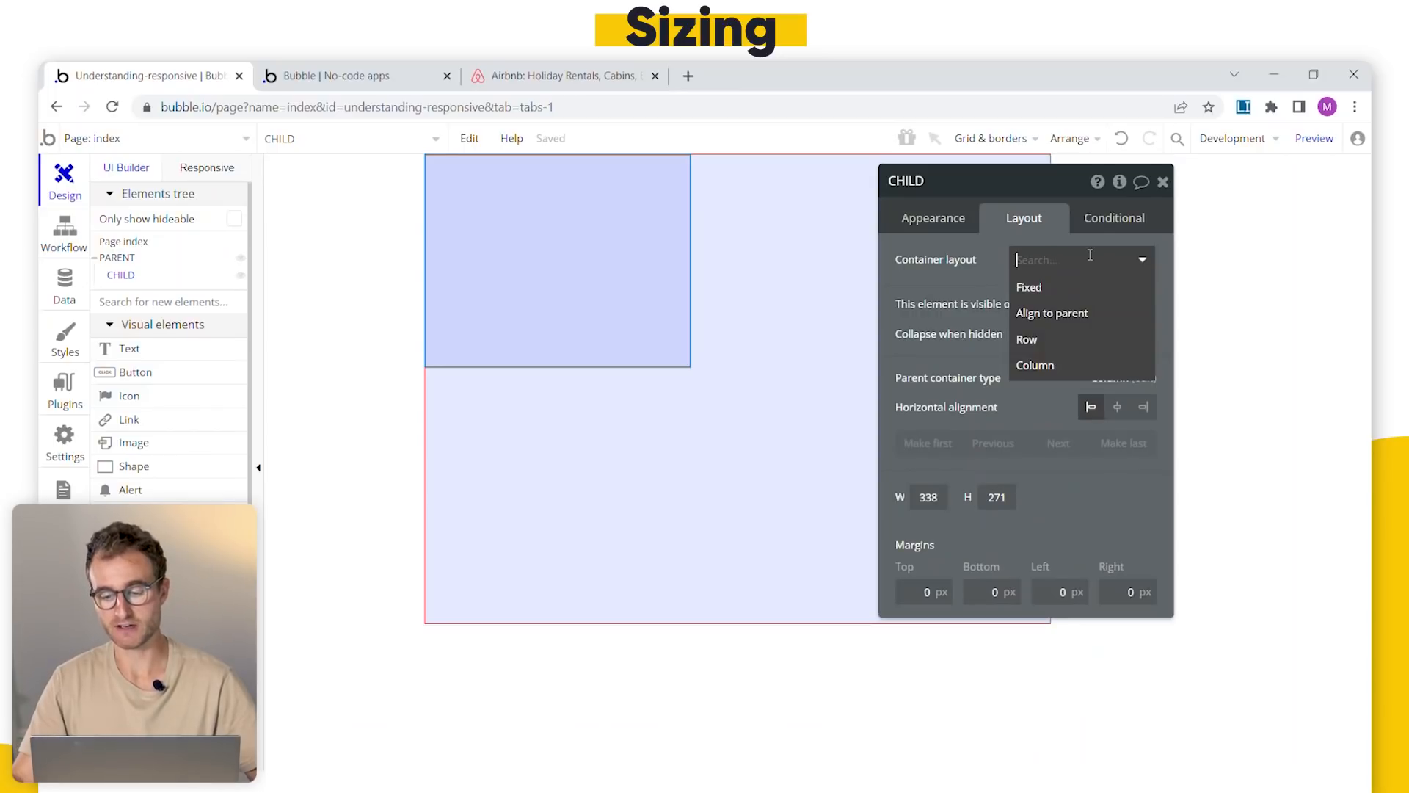
{"action": "left_click", "coordinate": [1075, 367]}
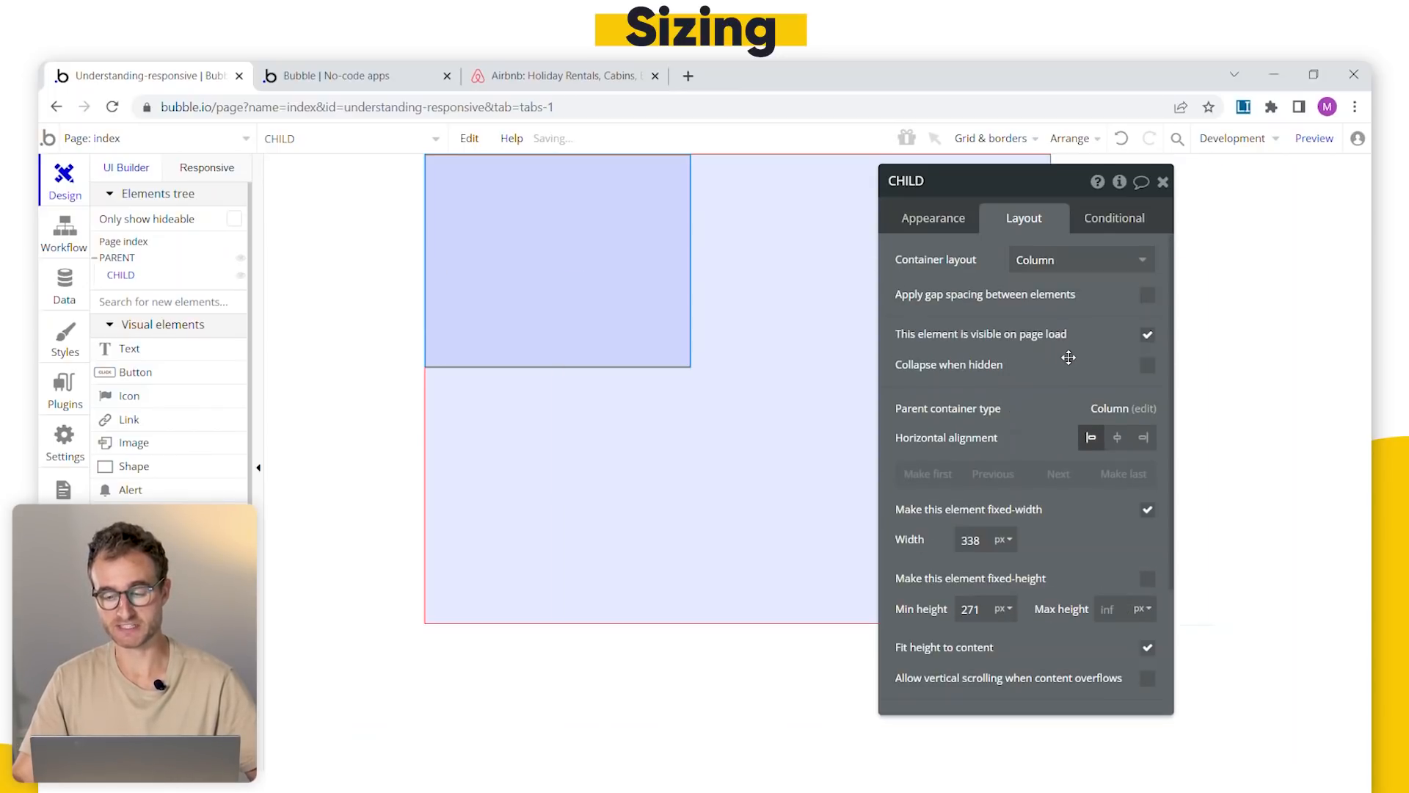
{"action": "left_click", "coordinate": [1088, 463]}
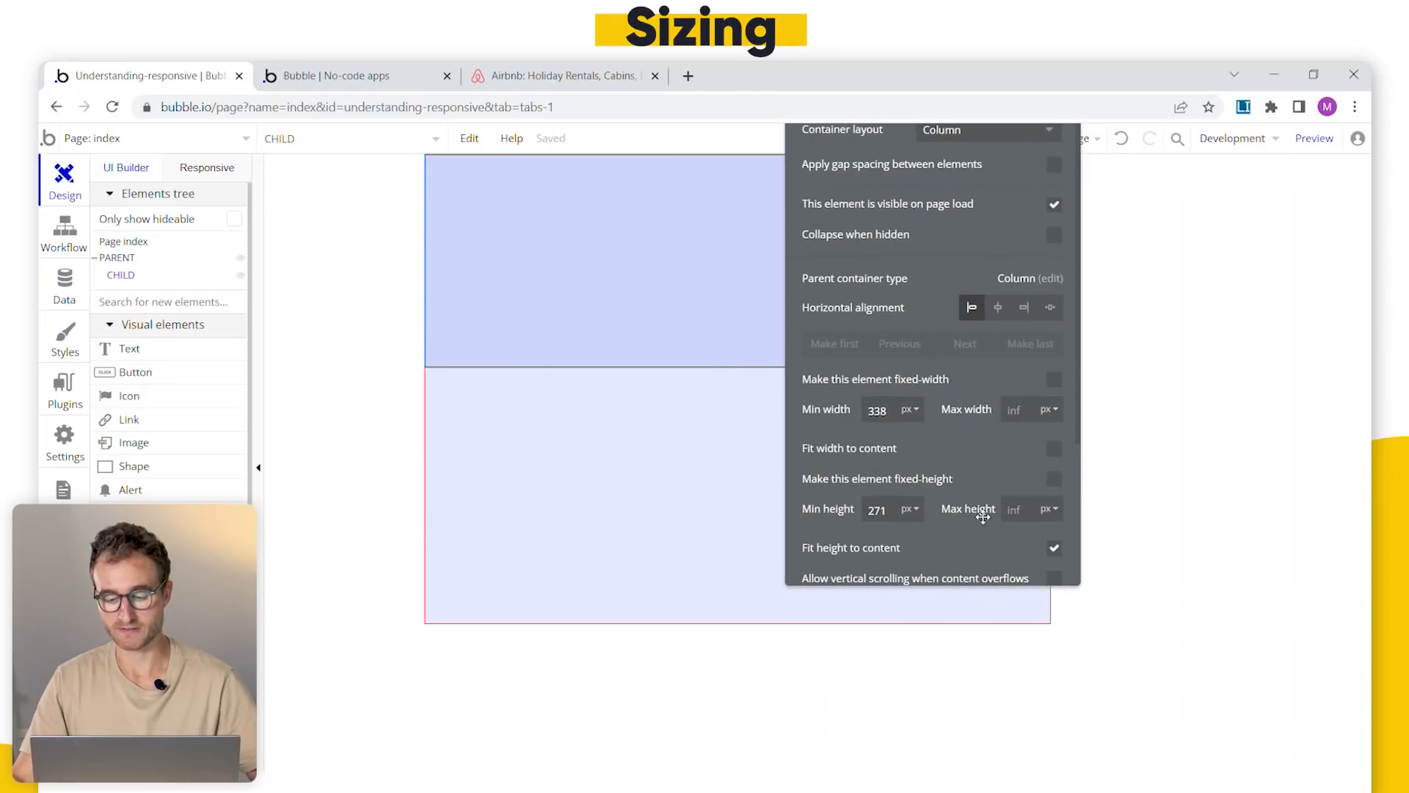
{"action": "left_click", "coordinate": [1054, 551]}
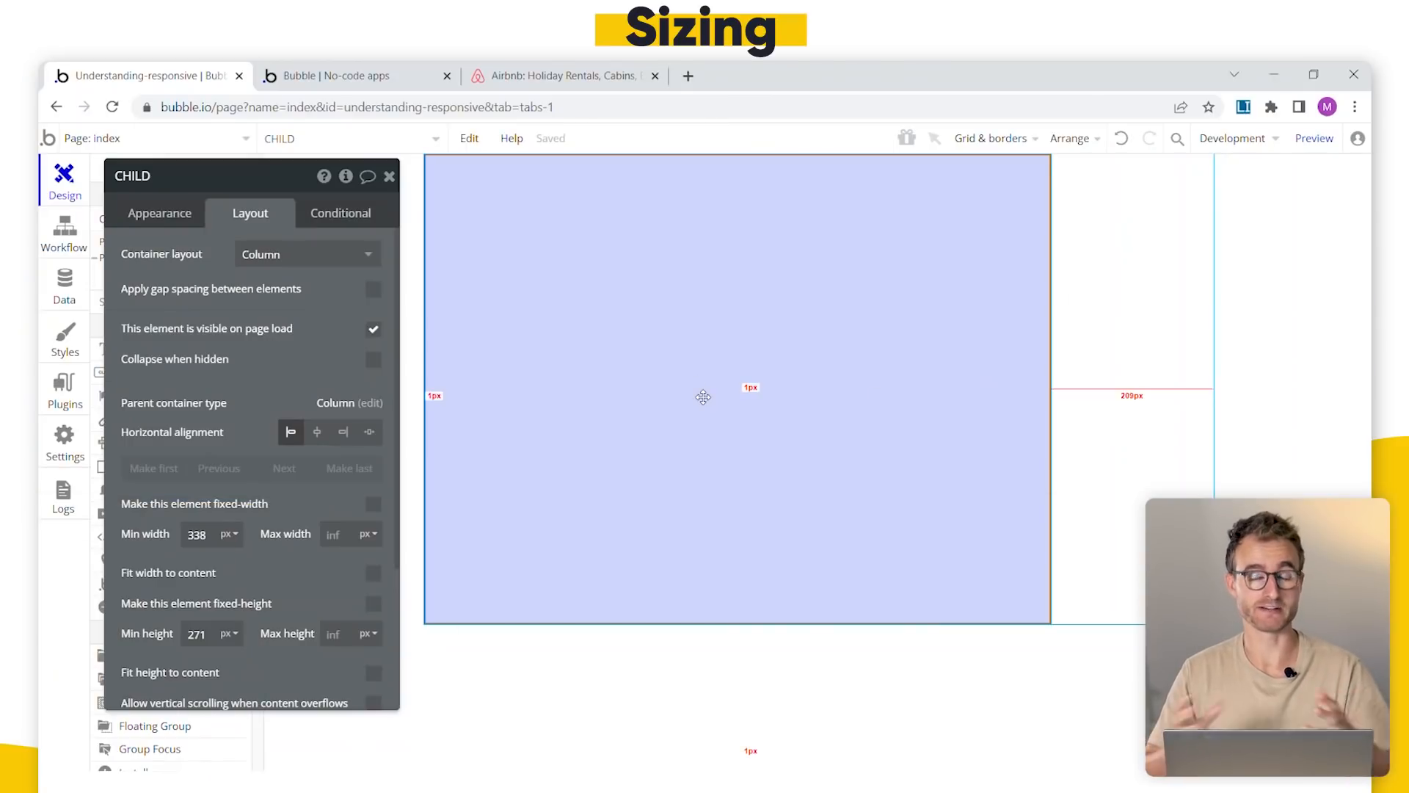
- Set the CHILD group's maximum width to 500 px and select the PARENT group to compare its sizing
{"action": "left_click", "coordinate": [336, 538]}
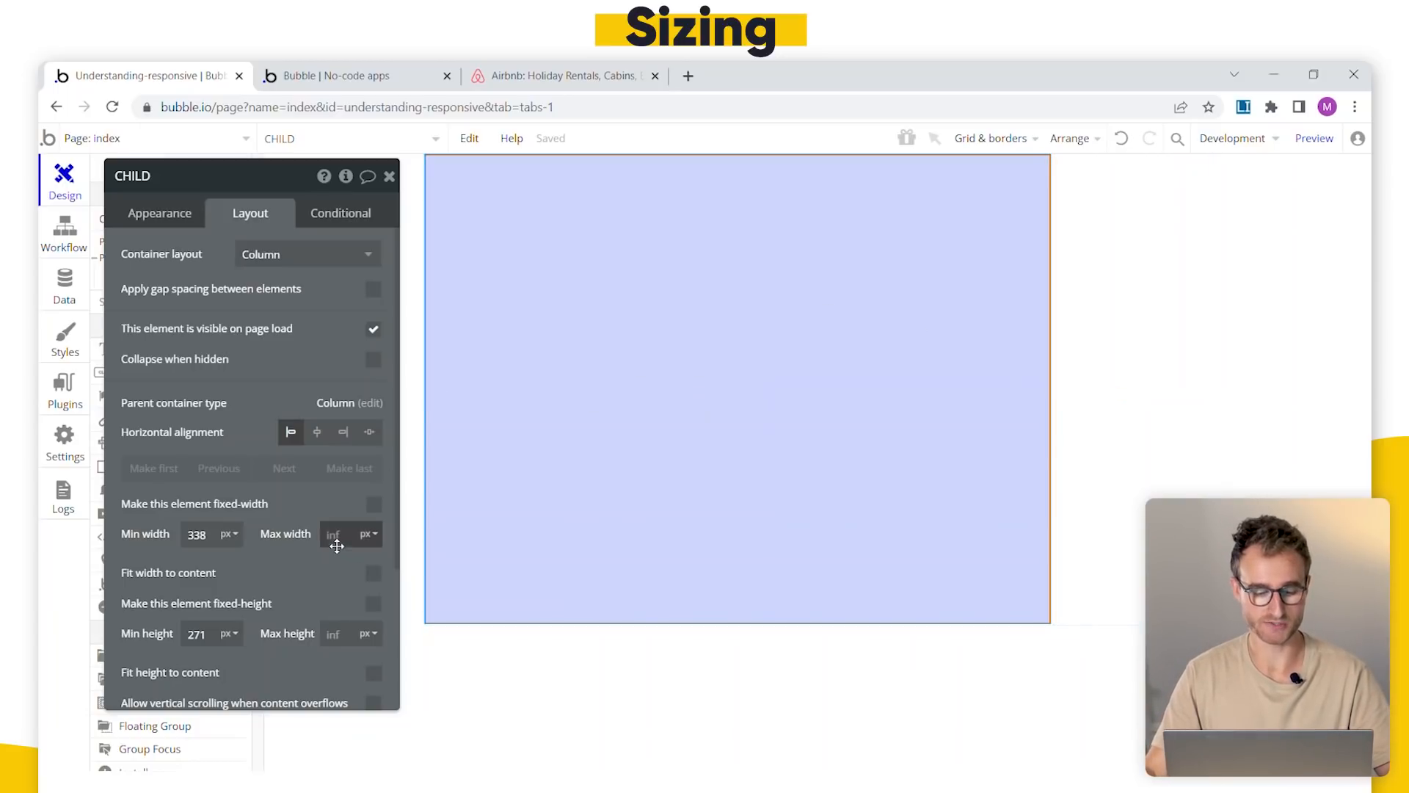
{"action": "type", "text": "500"}
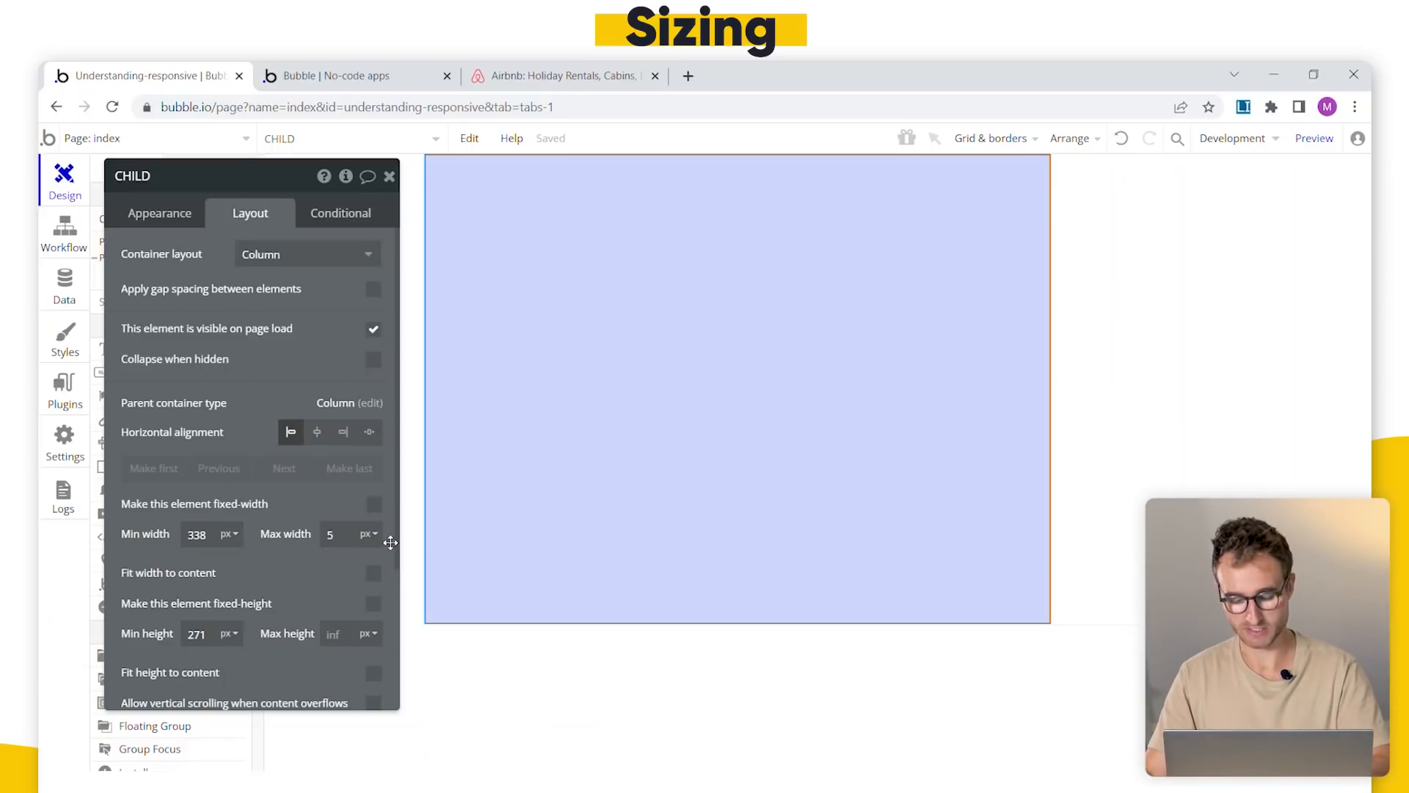
{"action": "left_click", "coordinate": [973, 614]}
{"action": "left_click", "coordinate": [707, 450]}
{"action": "left_click", "coordinate": [924, 454]}
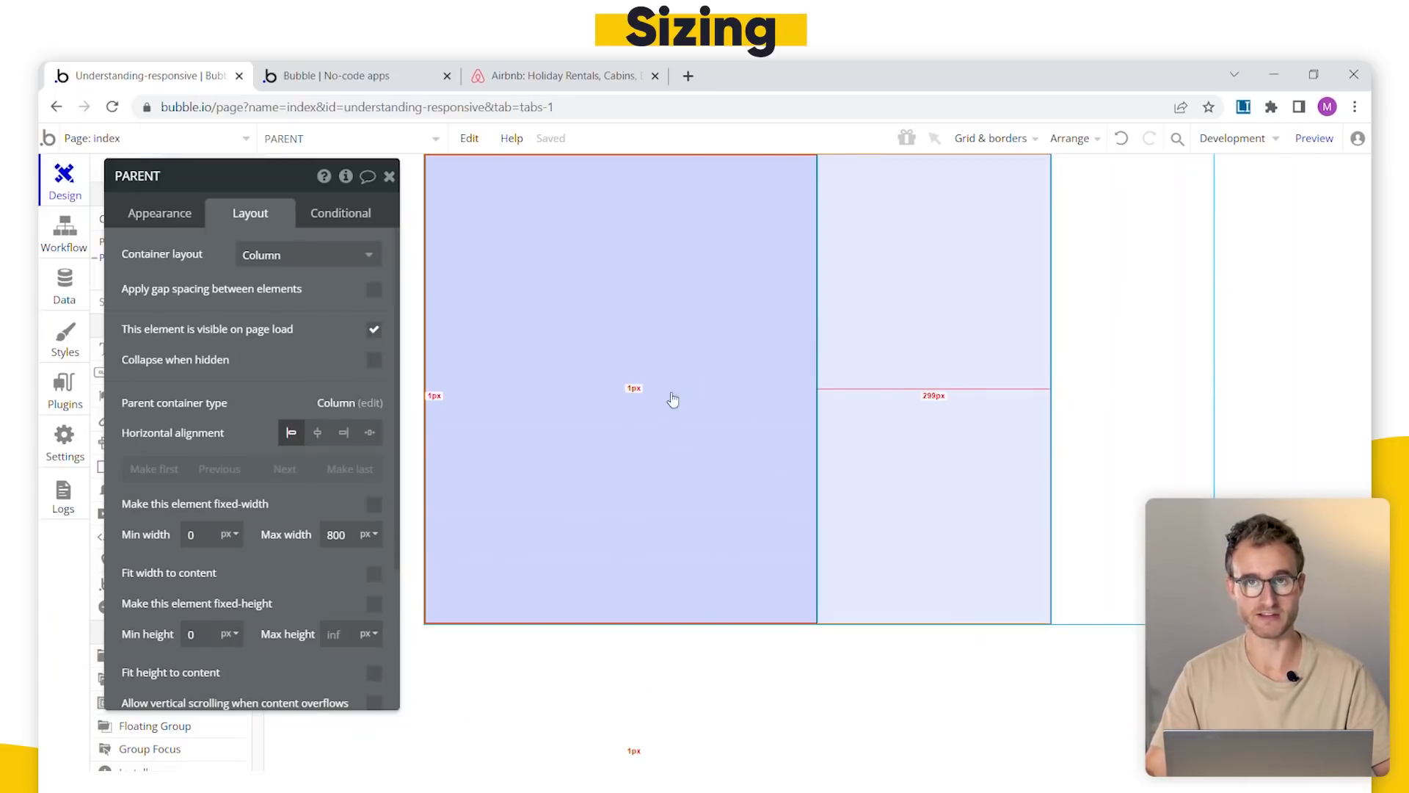
- Switch the CHILD group's maximum width unit to percent and set the value to 100%
{"action": "left_click", "coordinate": [616, 431]}
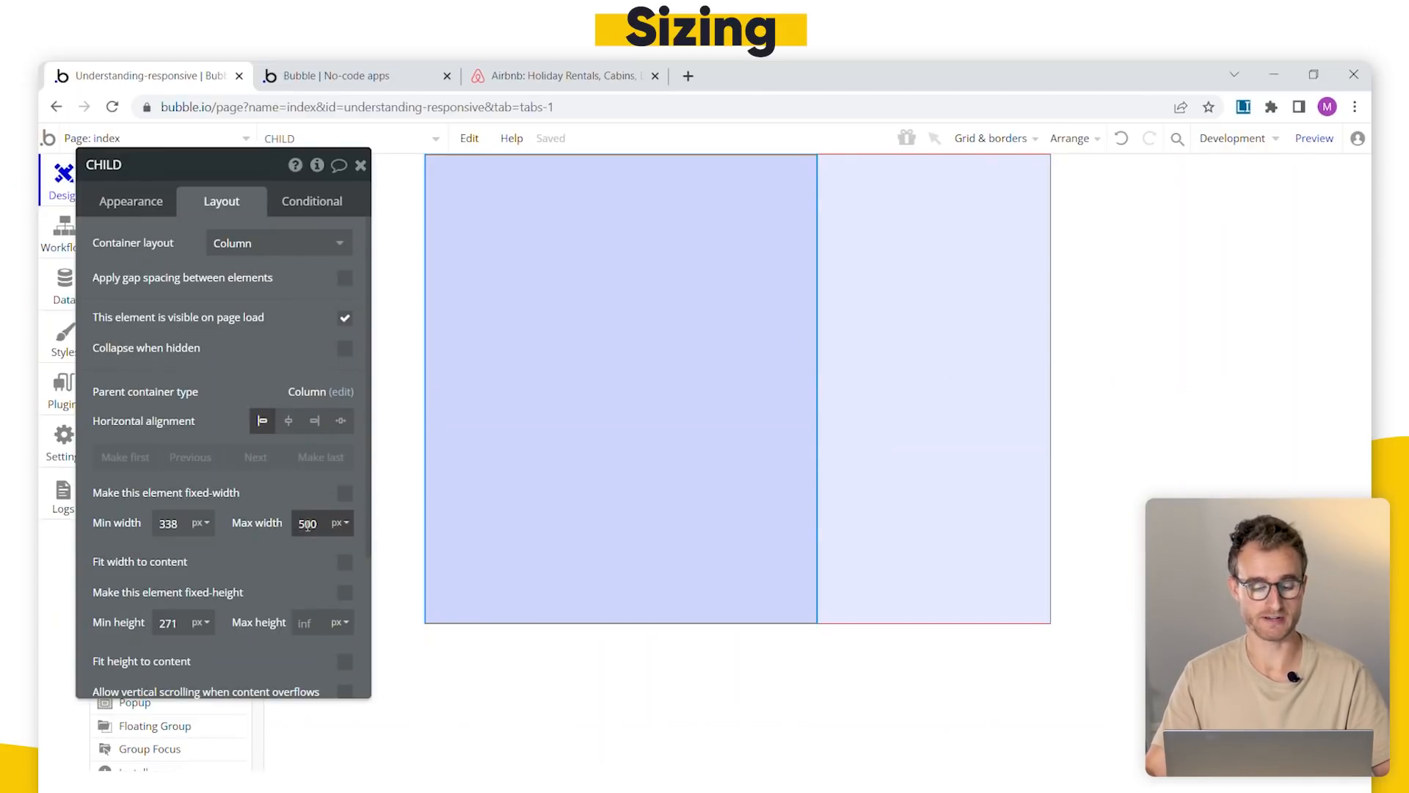
{"action": "left_click_drag", "start_coordinate": [307, 510], "coordinate": [320, 483]}
{"action": "left_click", "coordinate": [352, 495]}
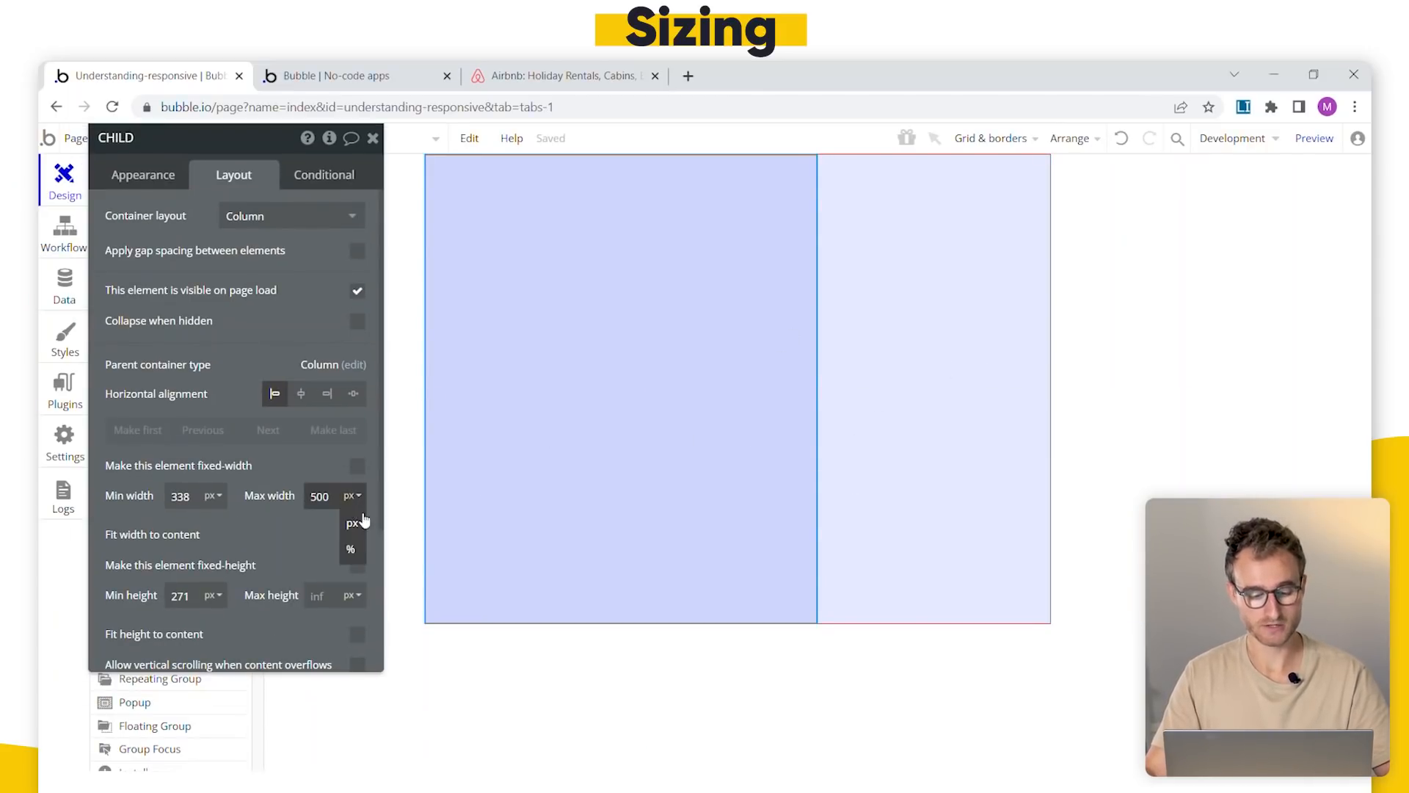
{"action": "left_click", "coordinate": [352, 551]}
{"action": "left_click_drag", "start_coordinate": [332, 499], "coordinate": [281, 486]}
{"action": "type", "text": "100"}
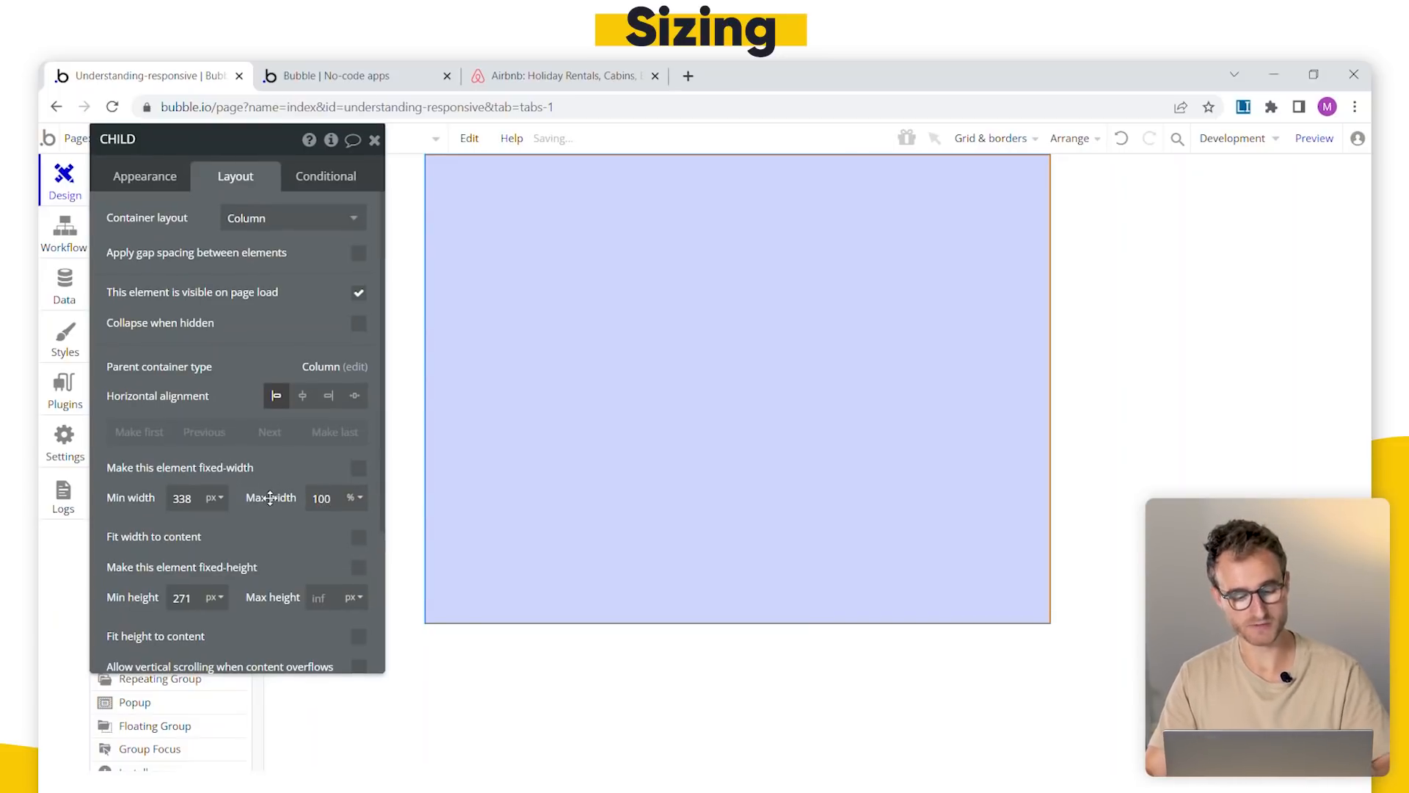
- Set the CHILD group's maximum width to 50% and check it in the responsive view by resizing the page
{"action": "left_click_drag", "start_coordinate": [332, 498], "coordinate": [266, 491]}
{"action": "type", "text": "50"}
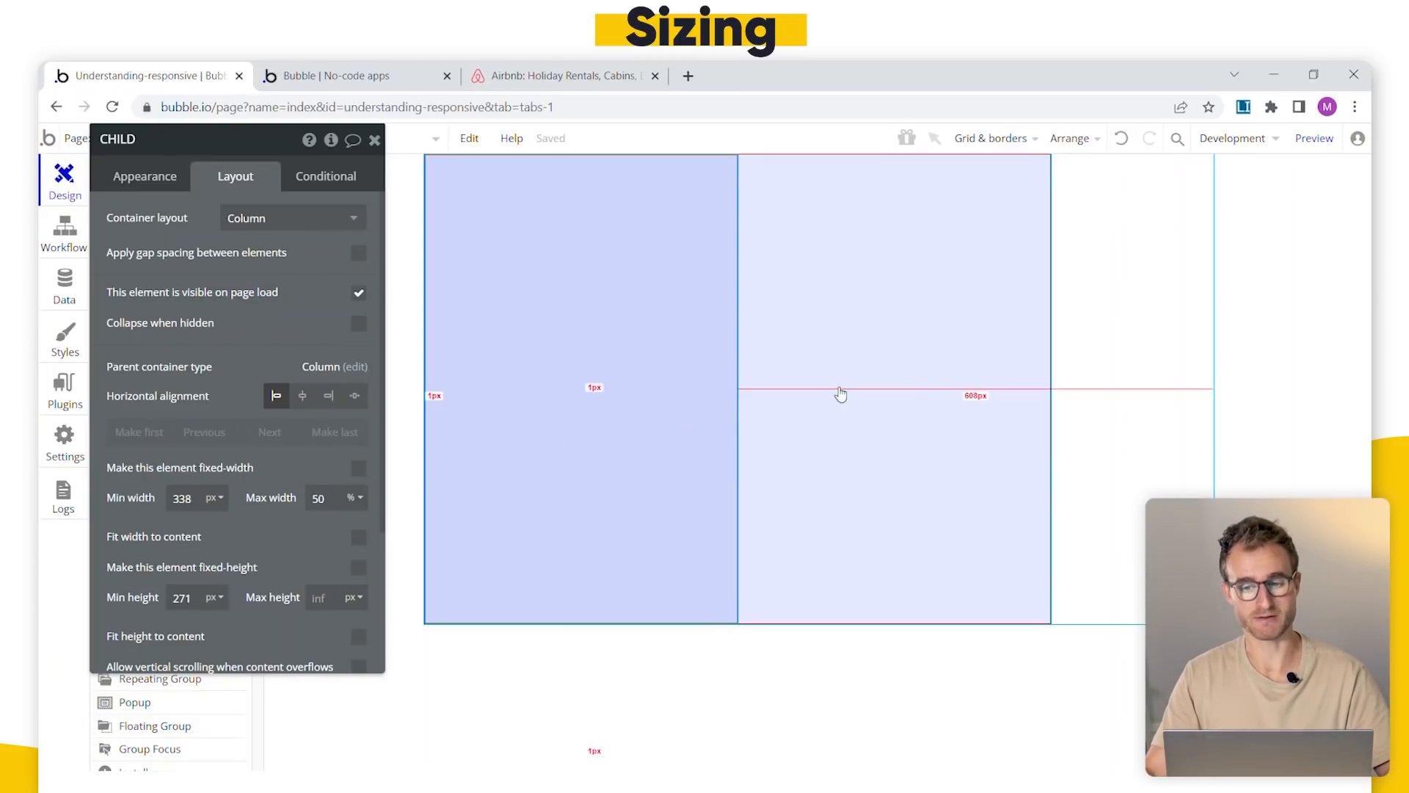
{"action": "left_click_drag", "start_coordinate": [303, 180], "coordinate": [274, 281]}
{"action": "left_click", "coordinate": [219, 171]}
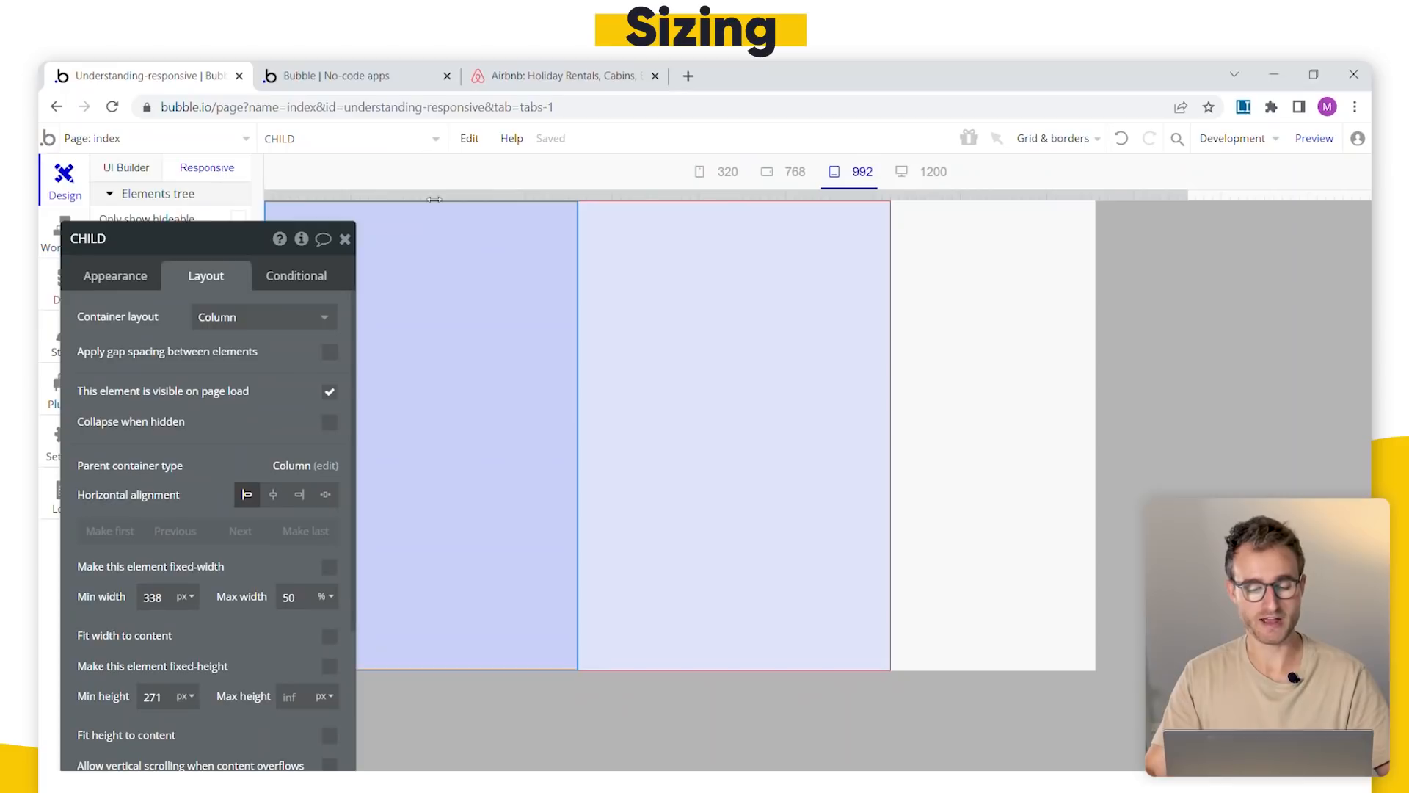
{"action": "left_click_drag", "start_coordinate": [1034, 196], "coordinate": [1130, 195]}
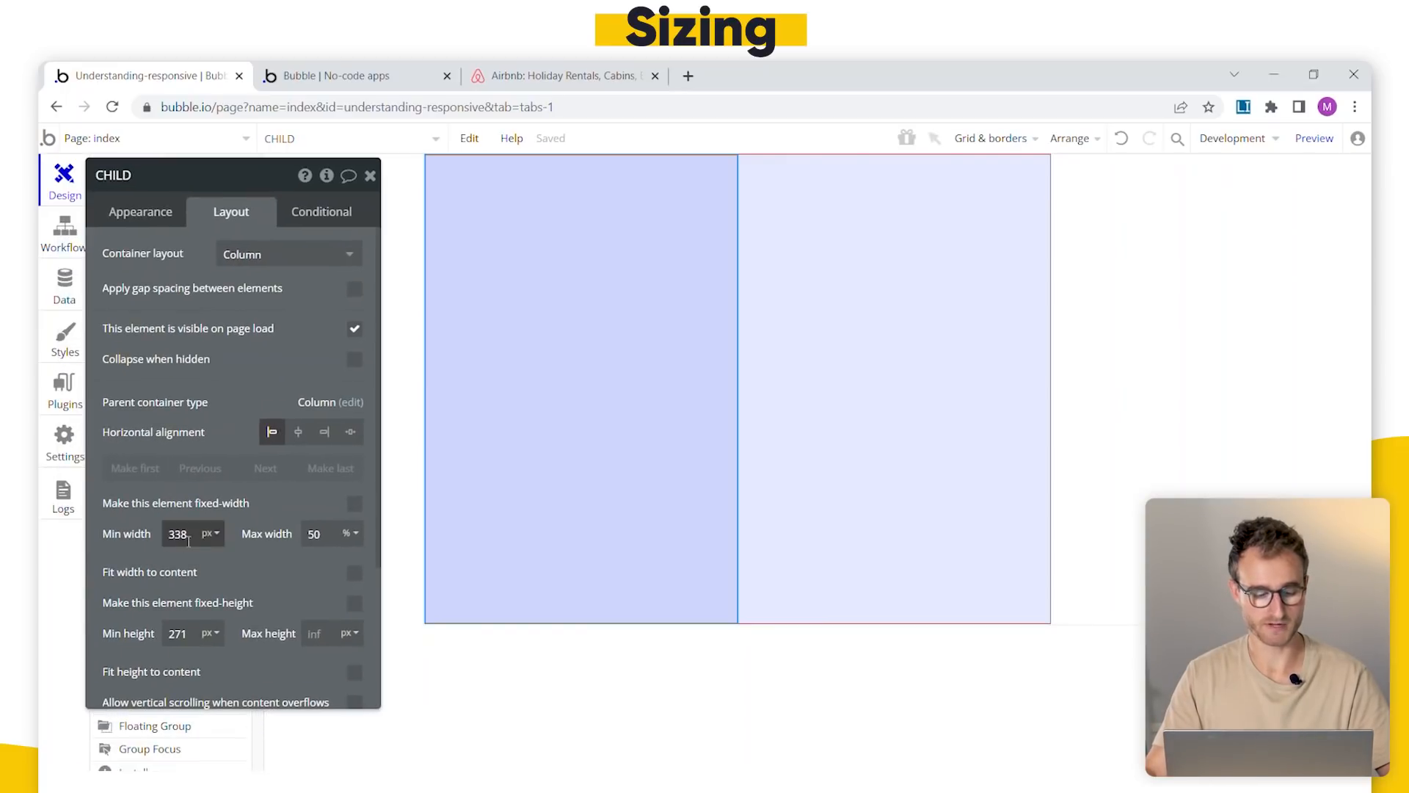
- Set the CHILD group's minimum width to 0 px and check it in the responsive view by narrowing and widening the page
{"action": "left_click_drag", "start_coordinate": [188, 540], "coordinate": [86, 522]}
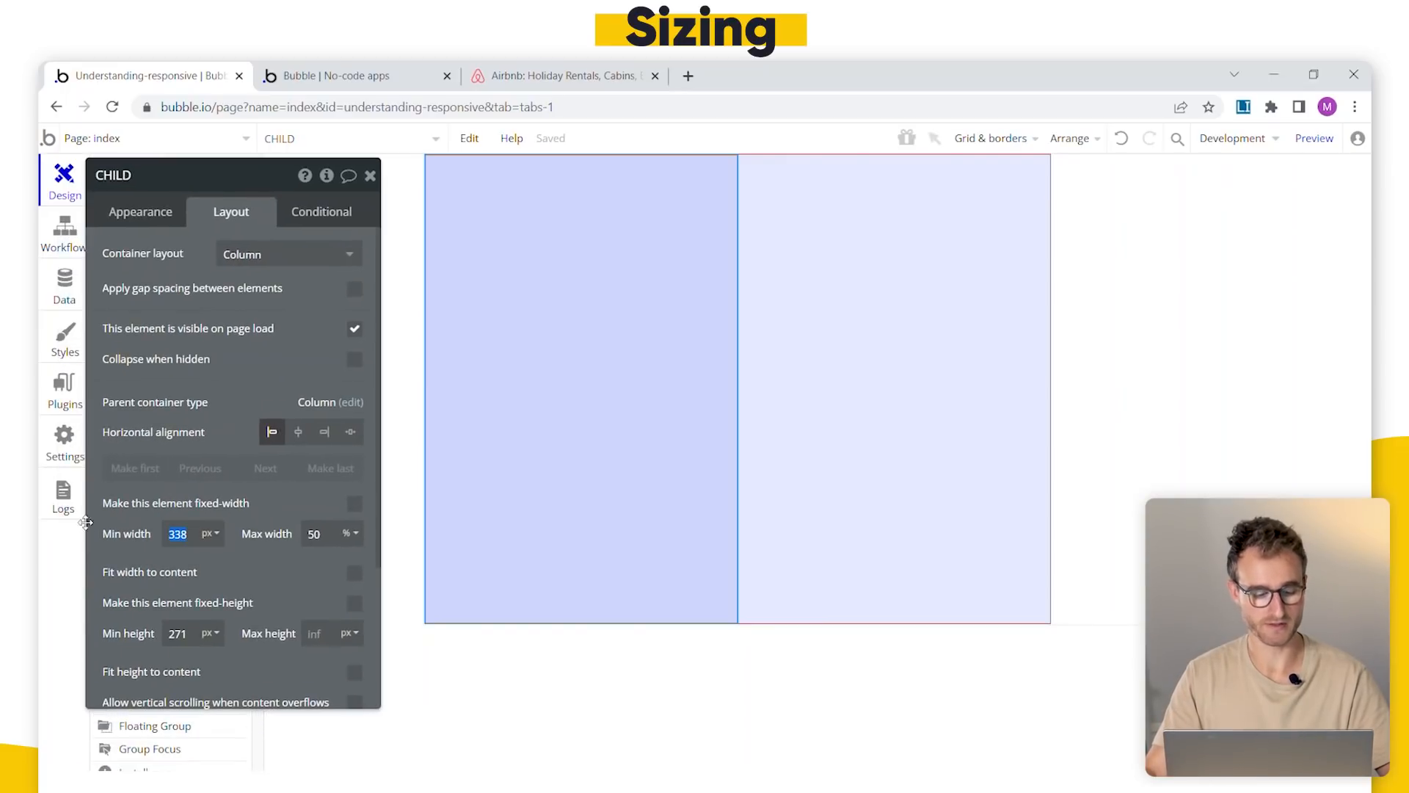
{"action": "type", "text": "0"}
{"action": "left_click_drag", "start_coordinate": [284, 513], "coordinate": [308, 543]}
{"action": "left_click_drag", "start_coordinate": [1062, 509], "coordinate": [1197, 504]}
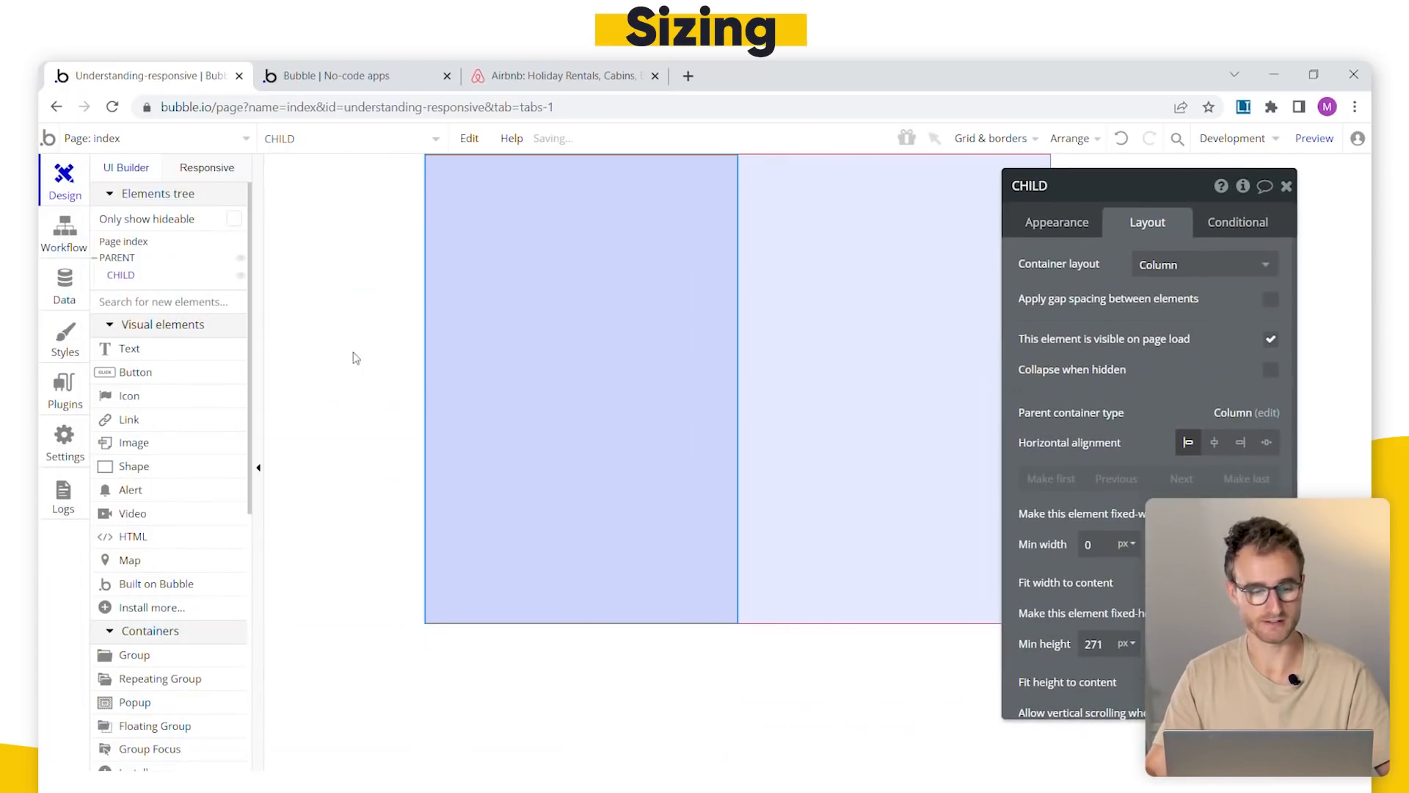
{"action": "left_click", "coordinate": [220, 173]}
{"action": "left_click_drag", "start_coordinate": [971, 203], "coordinate": [527, 276]}
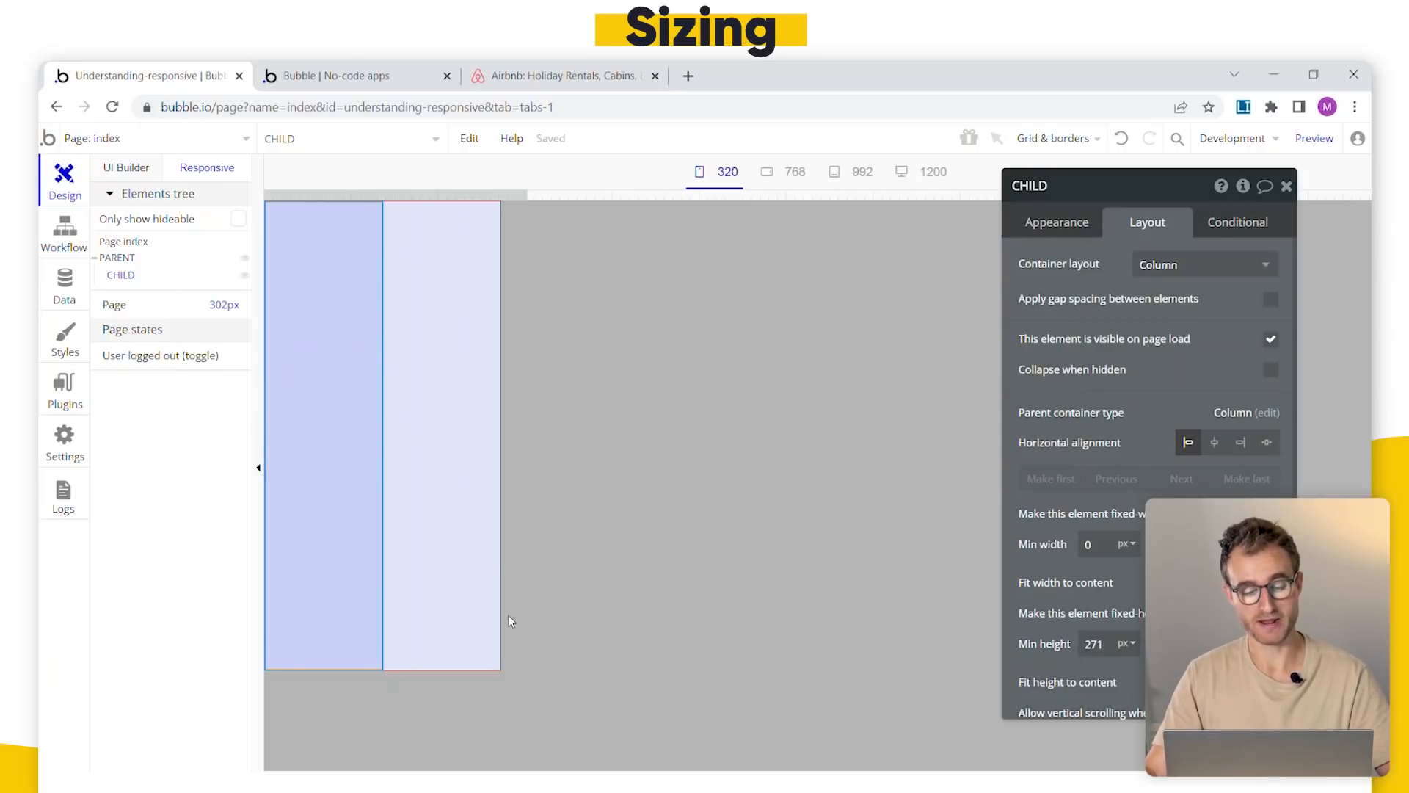
{"action": "left_click_drag", "start_coordinate": [529, 194], "coordinate": [845, 193]}
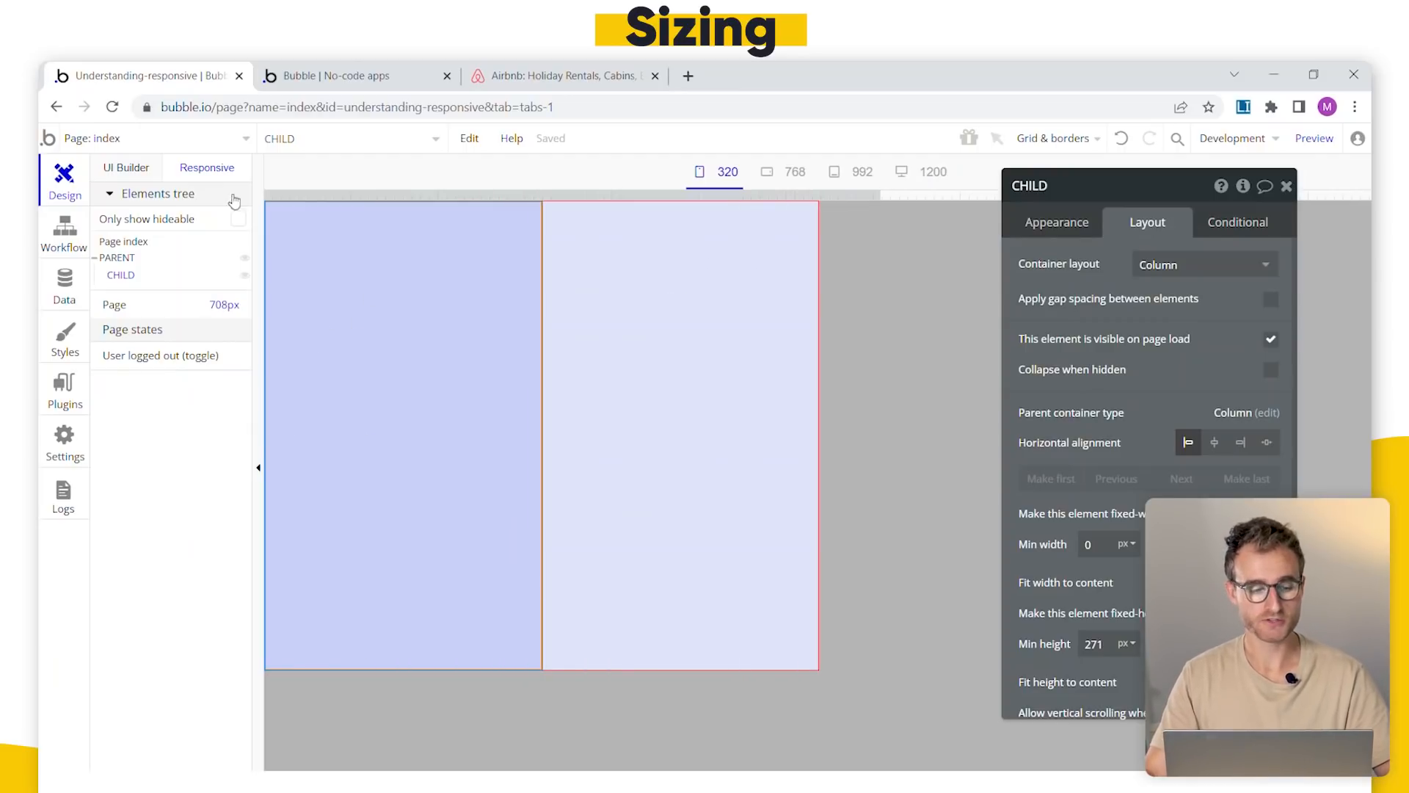
{"action": "left_click", "coordinate": [136, 172]}
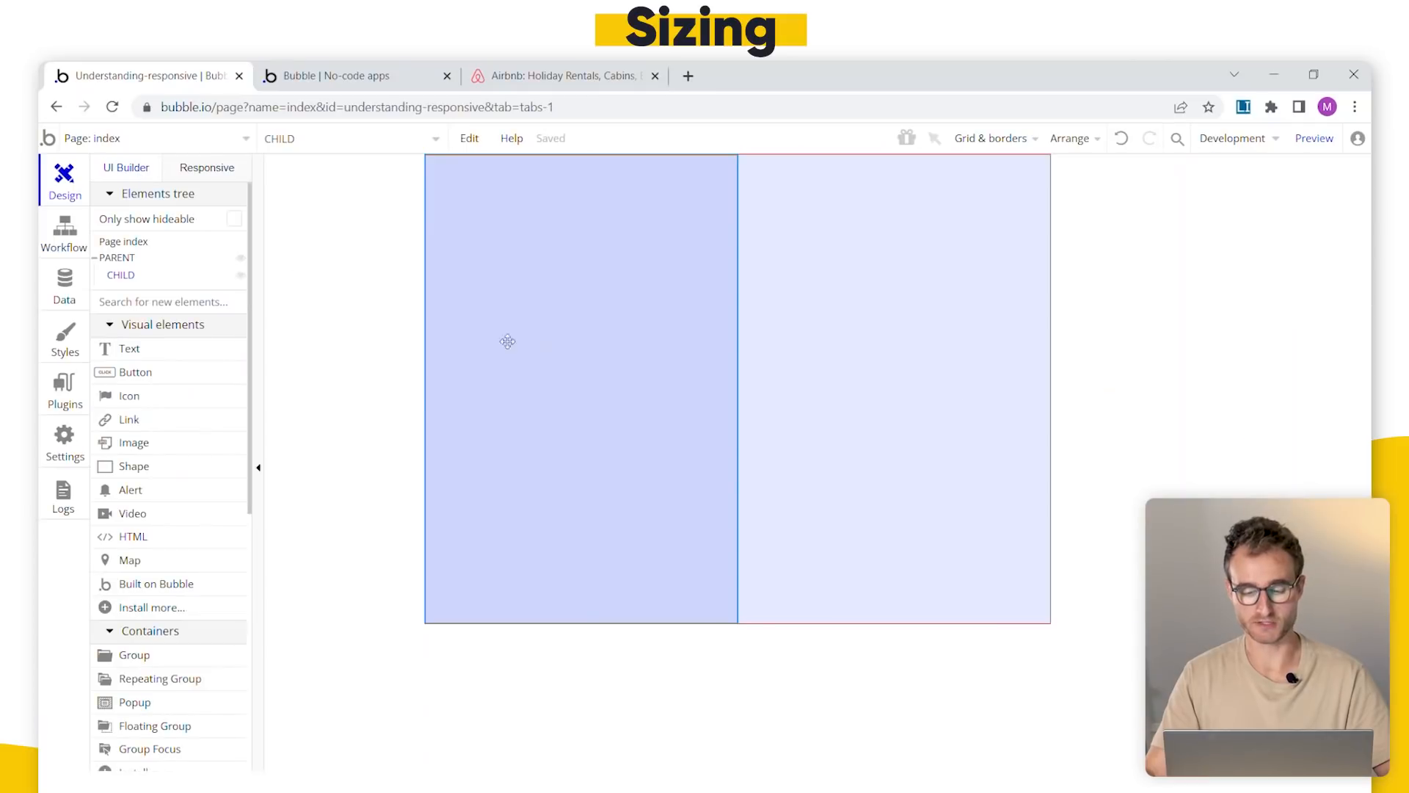
- Switch the CHILD group's maximum width unit to px and clear its value
{"action": "double_click", "coordinate": [568, 348]}
{"action": "left_click", "coordinate": [1121, 499]}
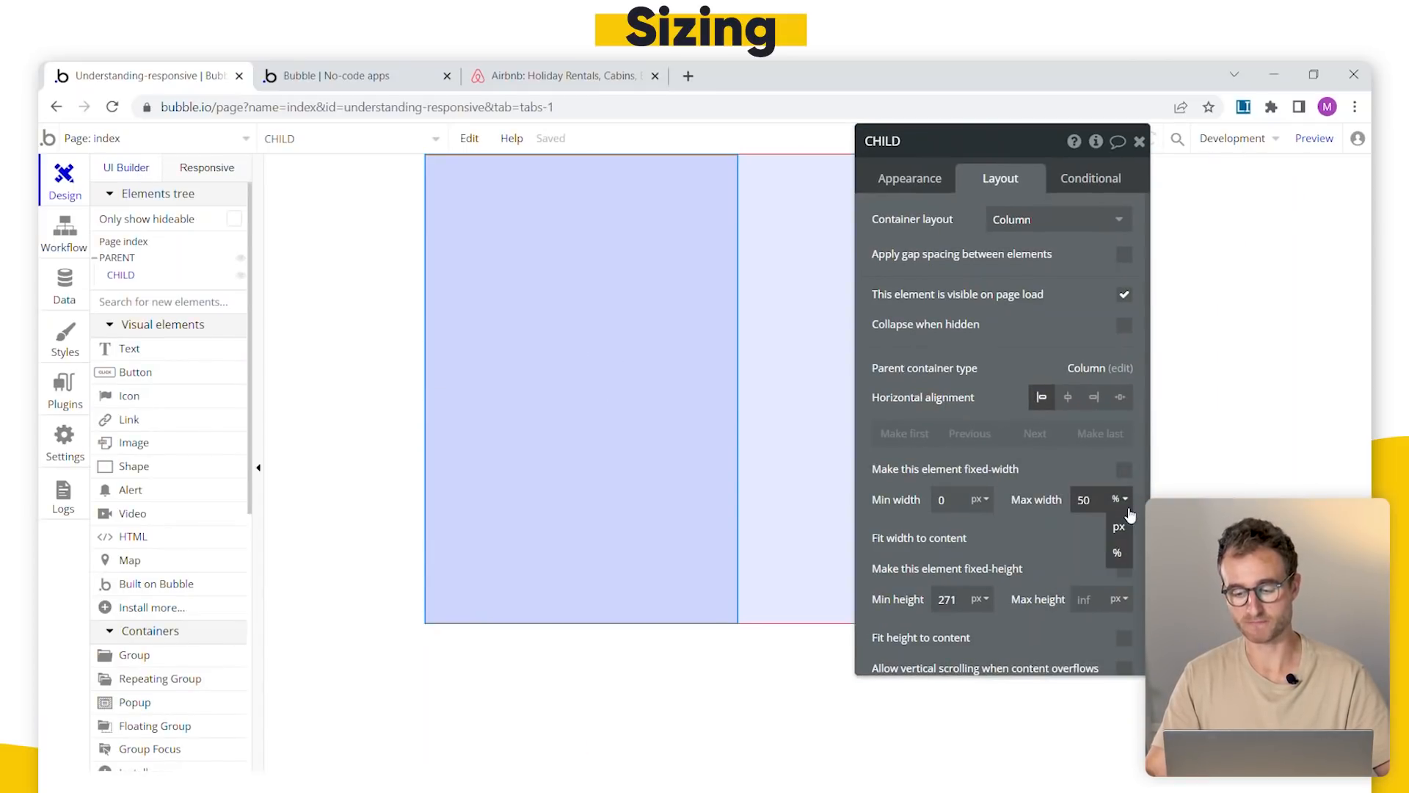
{"action": "left_click", "coordinate": [1119, 527]}
{"action": "double_click", "coordinate": [1083, 500]}
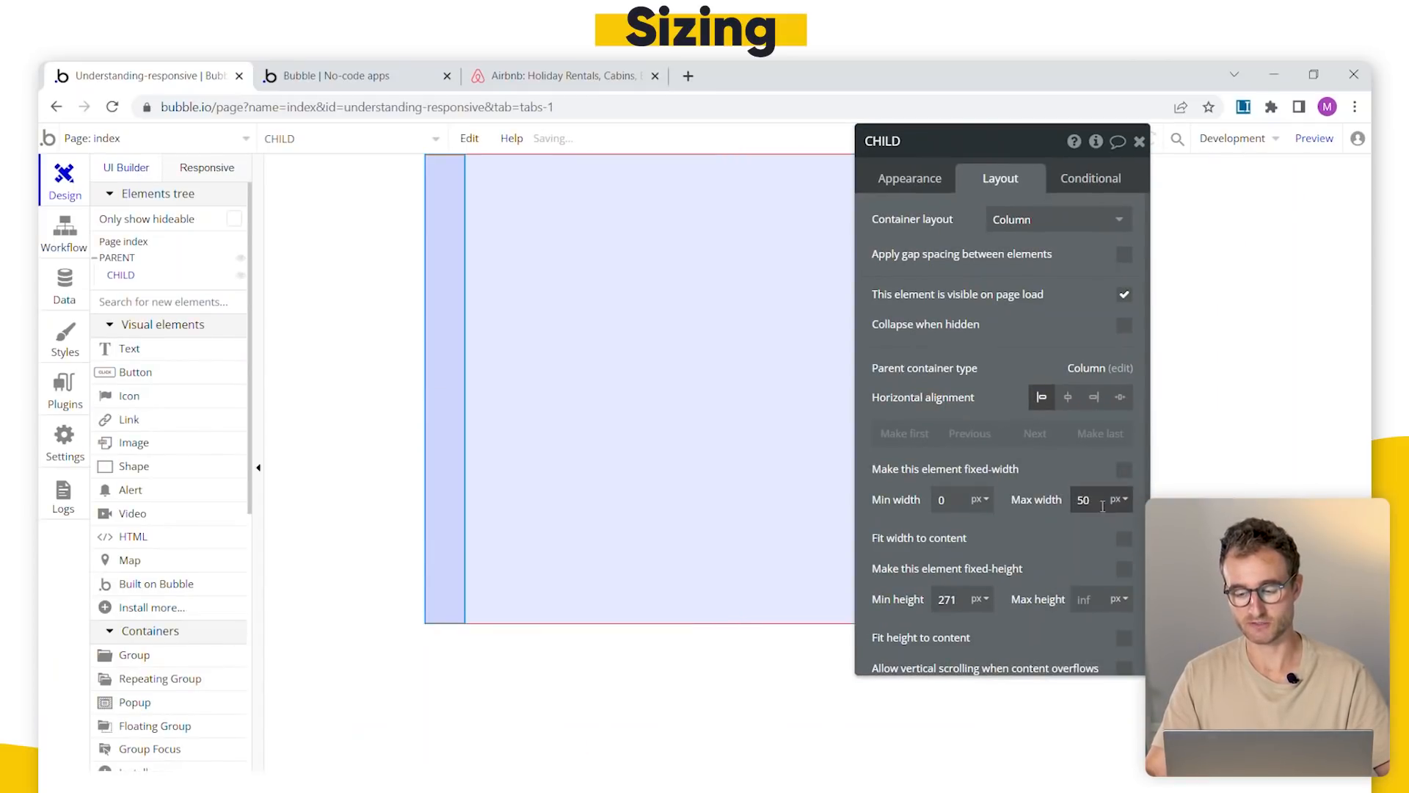
{"action": "key", "text": "BackSpace"}
{"action": "left_click_drag", "start_coordinate": [1075, 482], "coordinate": [1241, 522]}
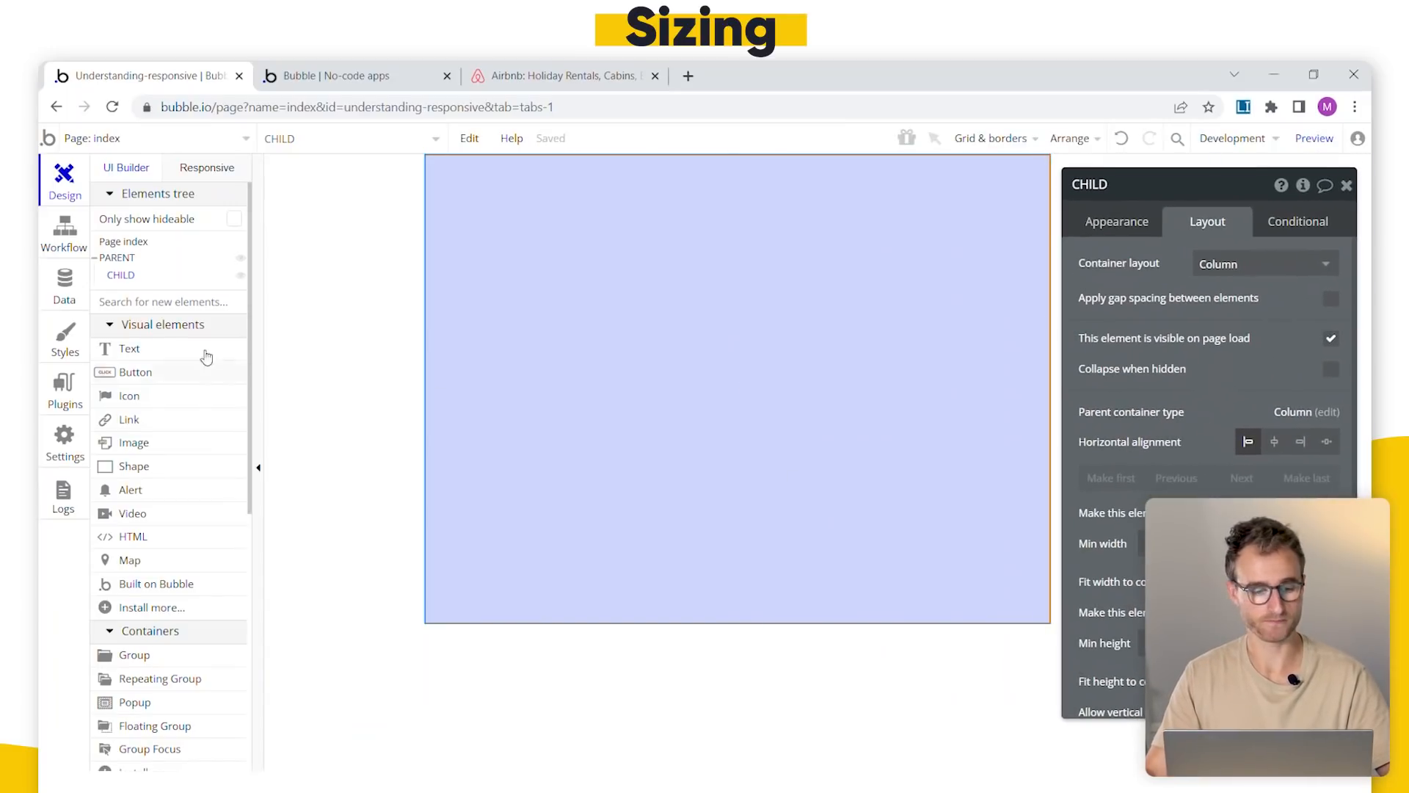
- Set the PARENT group's top padding to 150 px
{"action": "left_click", "coordinate": [119, 257]}
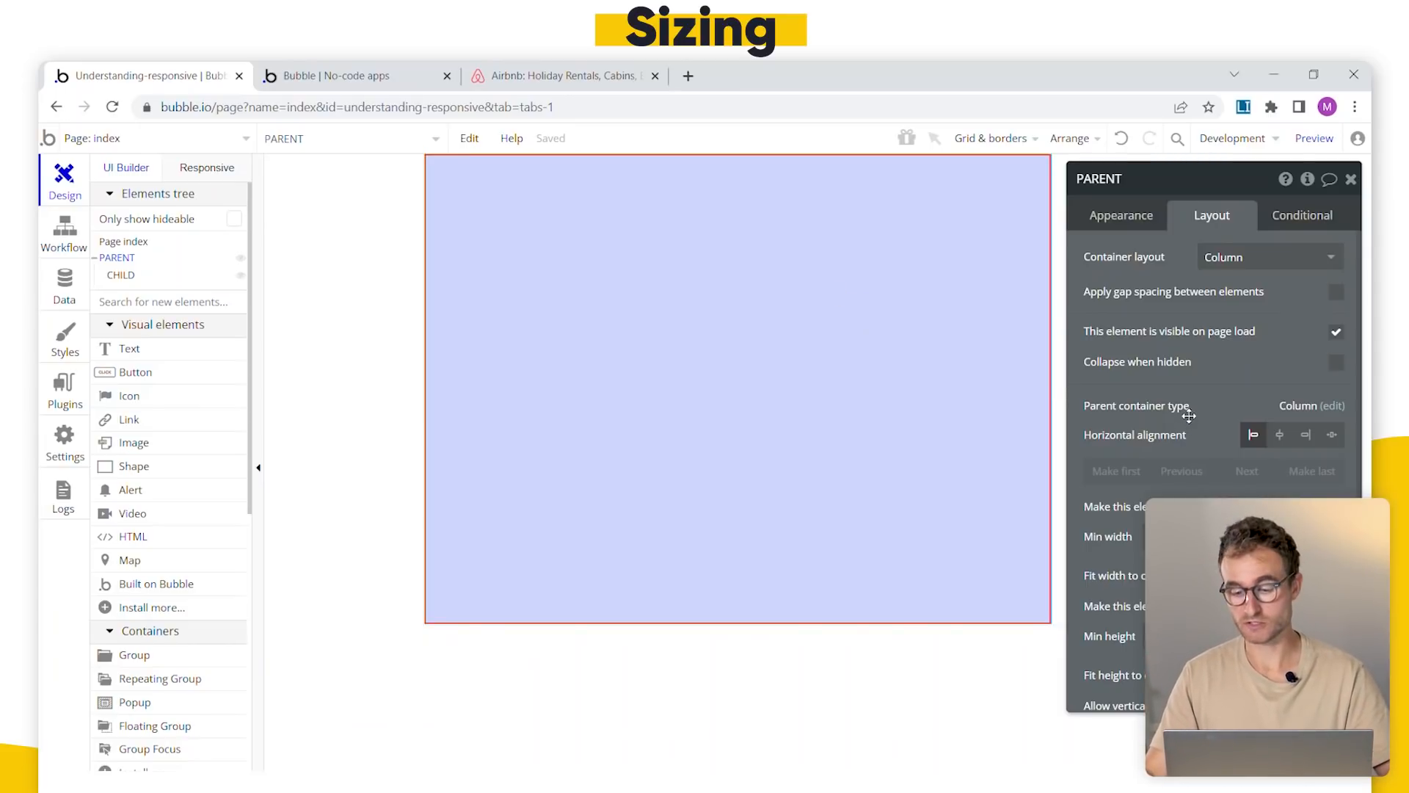
{"action": "scroll", "coordinate": [1145, 490], "scroll_direction": "down", "scroll_amount": 3}
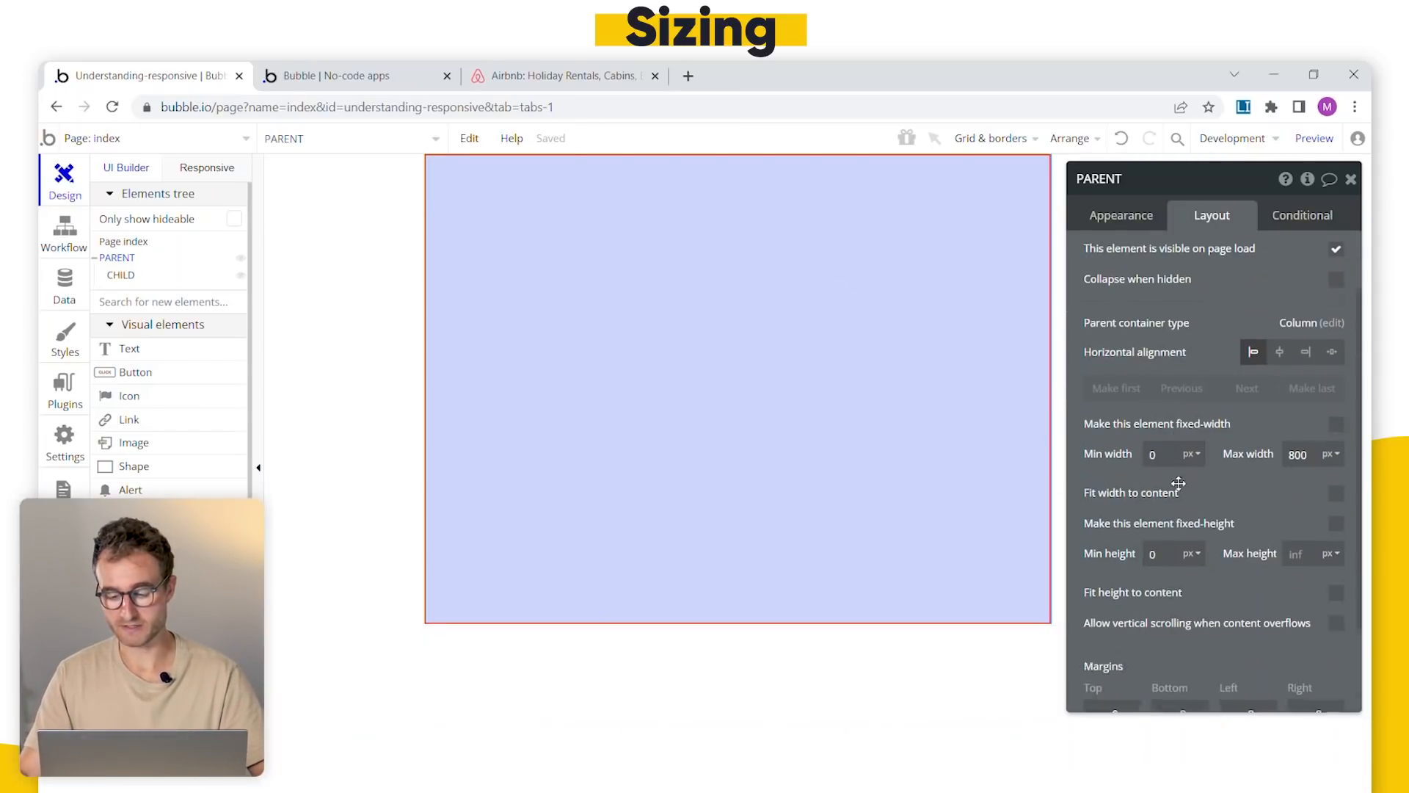
{"action": "left_click_drag", "start_coordinate": [1162, 546], "coordinate": [1131, 467]}
{"action": "left_click", "coordinate": [1058, 586]}
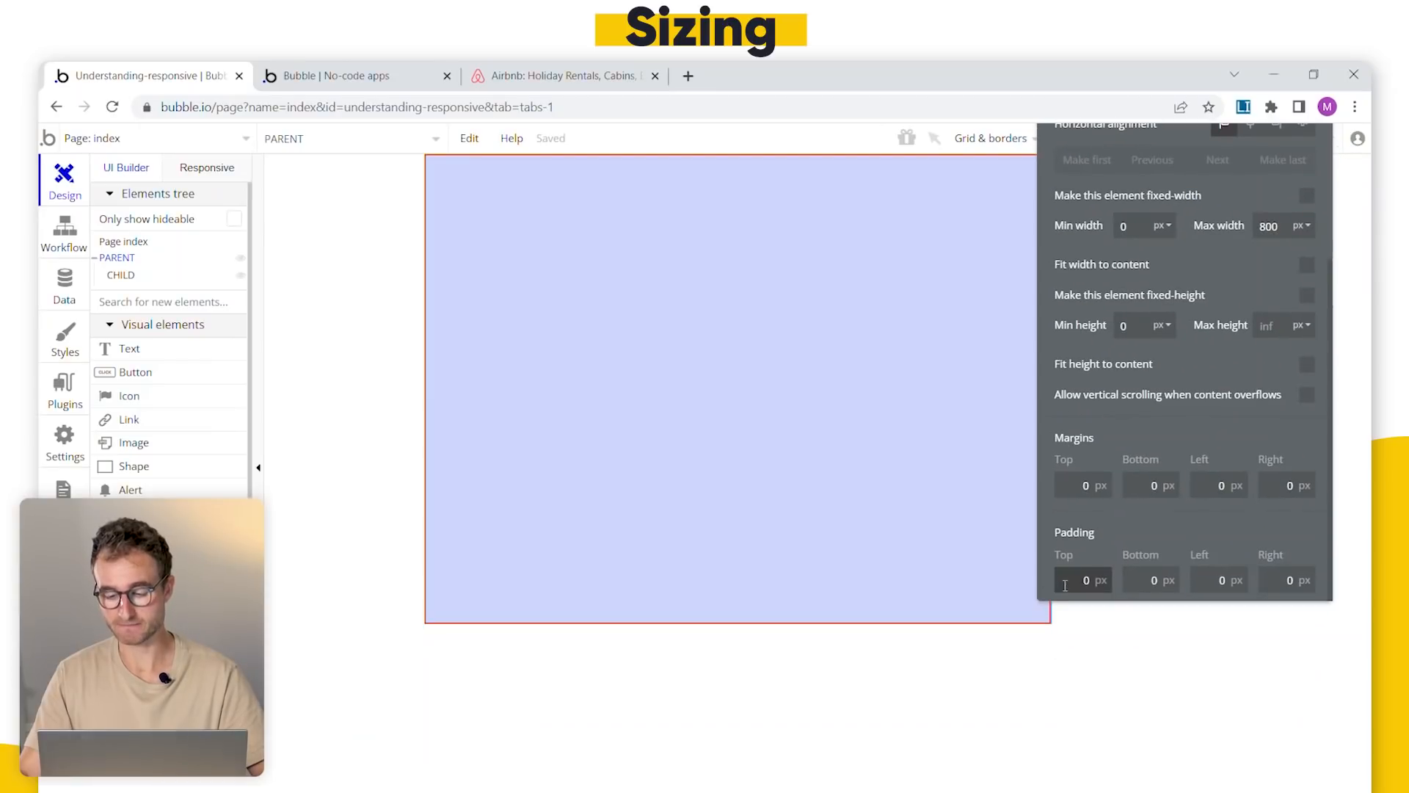
{"action": "type", "text": "150"}
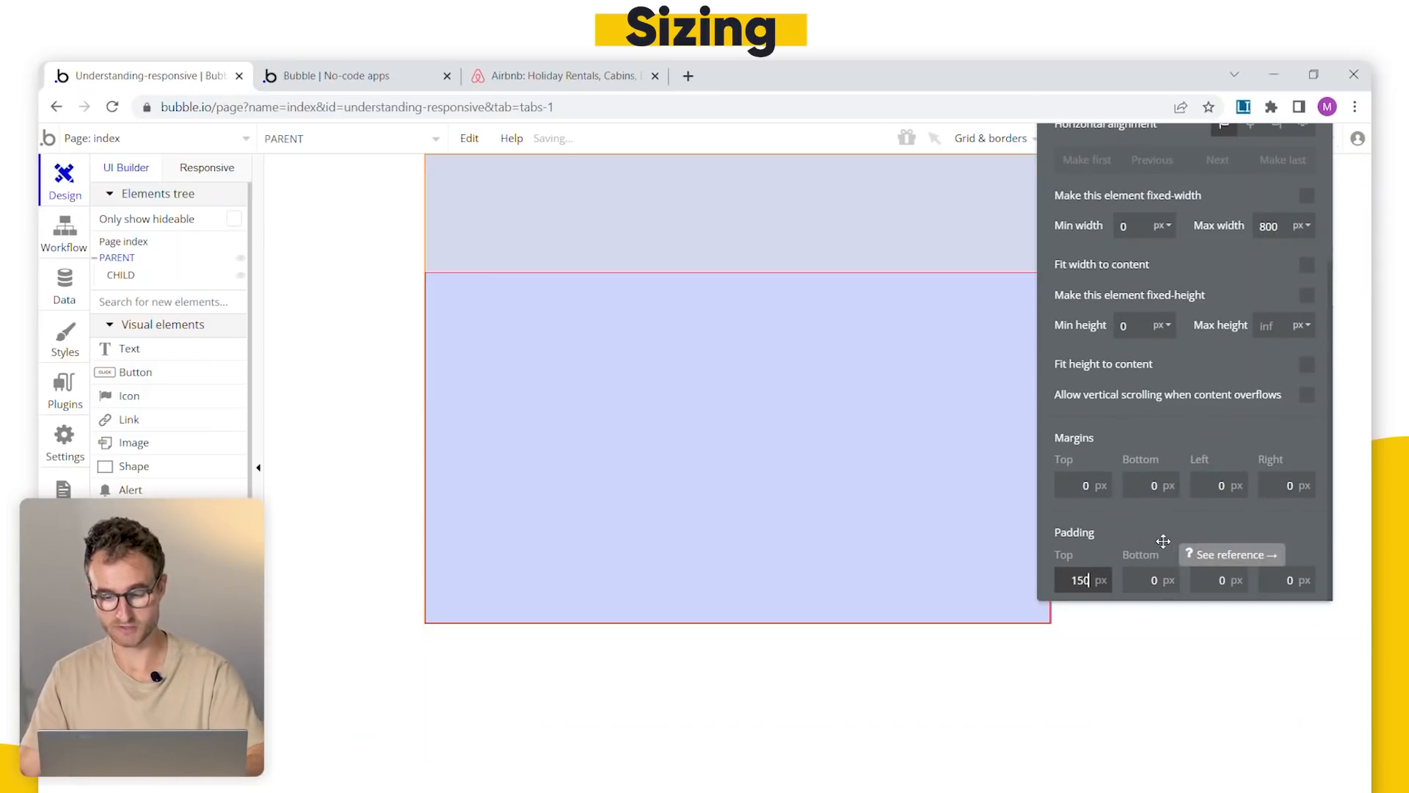
{"action": "left_click_drag", "start_coordinate": [1161, 541], "coordinate": [1236, 541]}
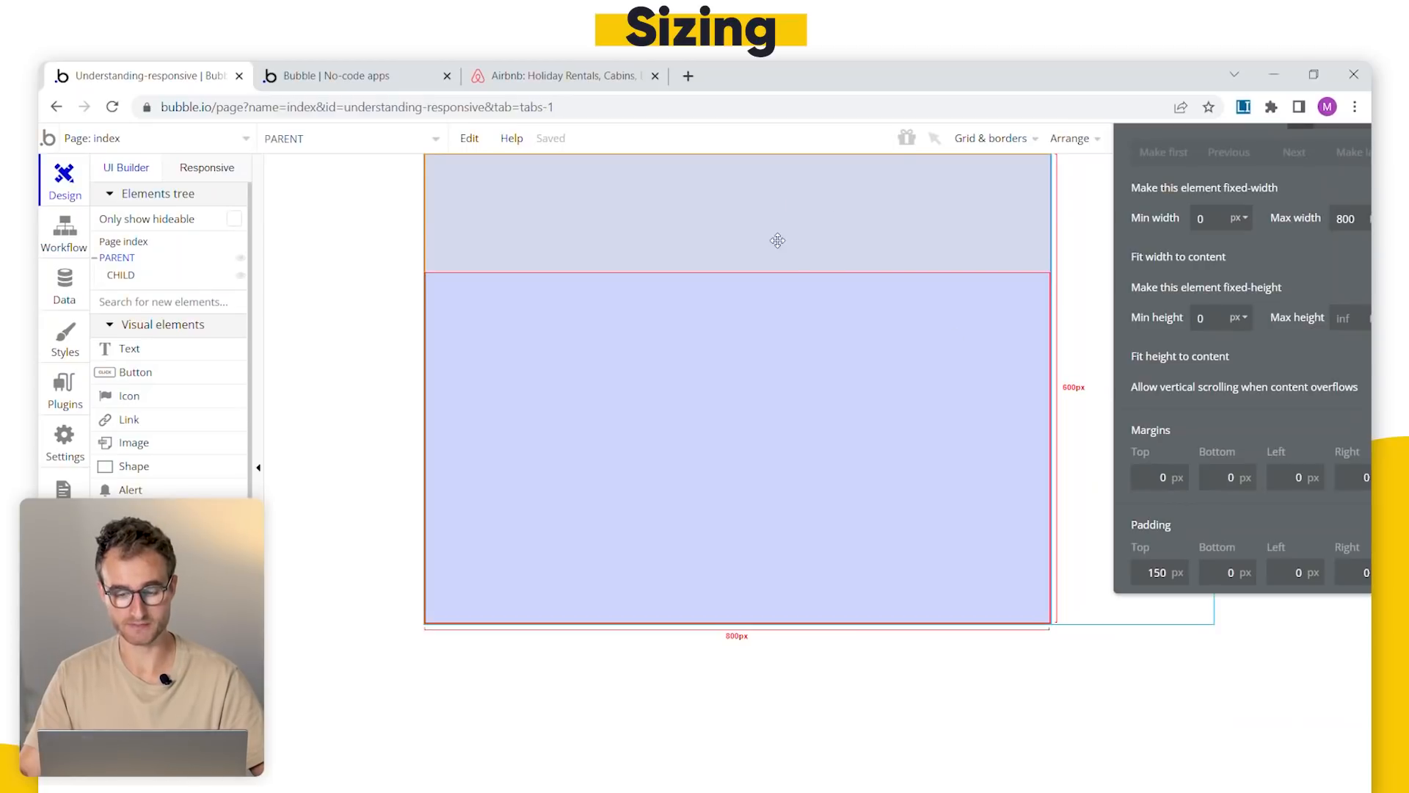
- Set the PARENT group's bottom padding to 40 px, left padding to 60 px and right padding to 200 px
{"action": "left_click", "coordinate": [747, 341]}
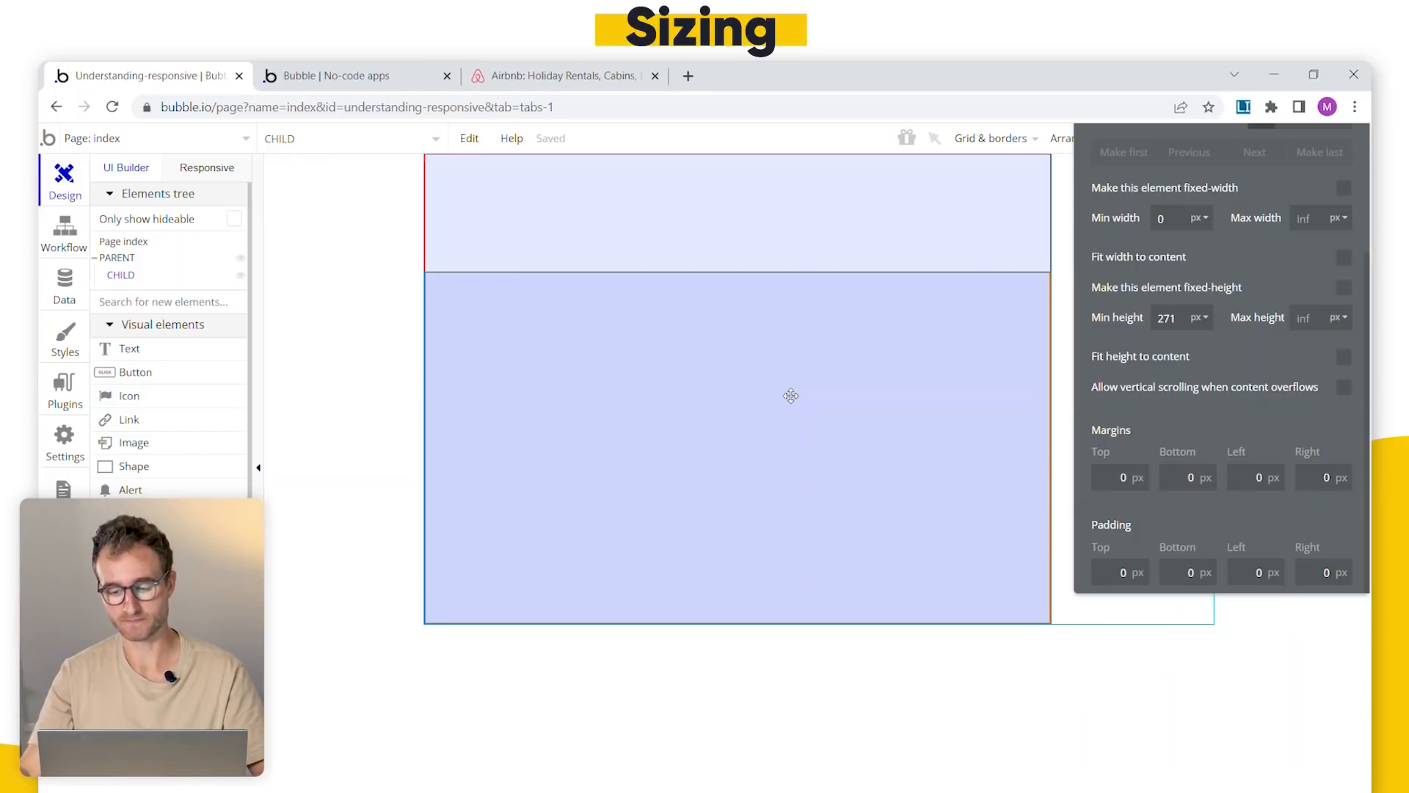
{"action": "left_click", "coordinate": [772, 252]}
{"action": "left_click", "coordinate": [1174, 565]}
{"action": "type", "text": "40"}
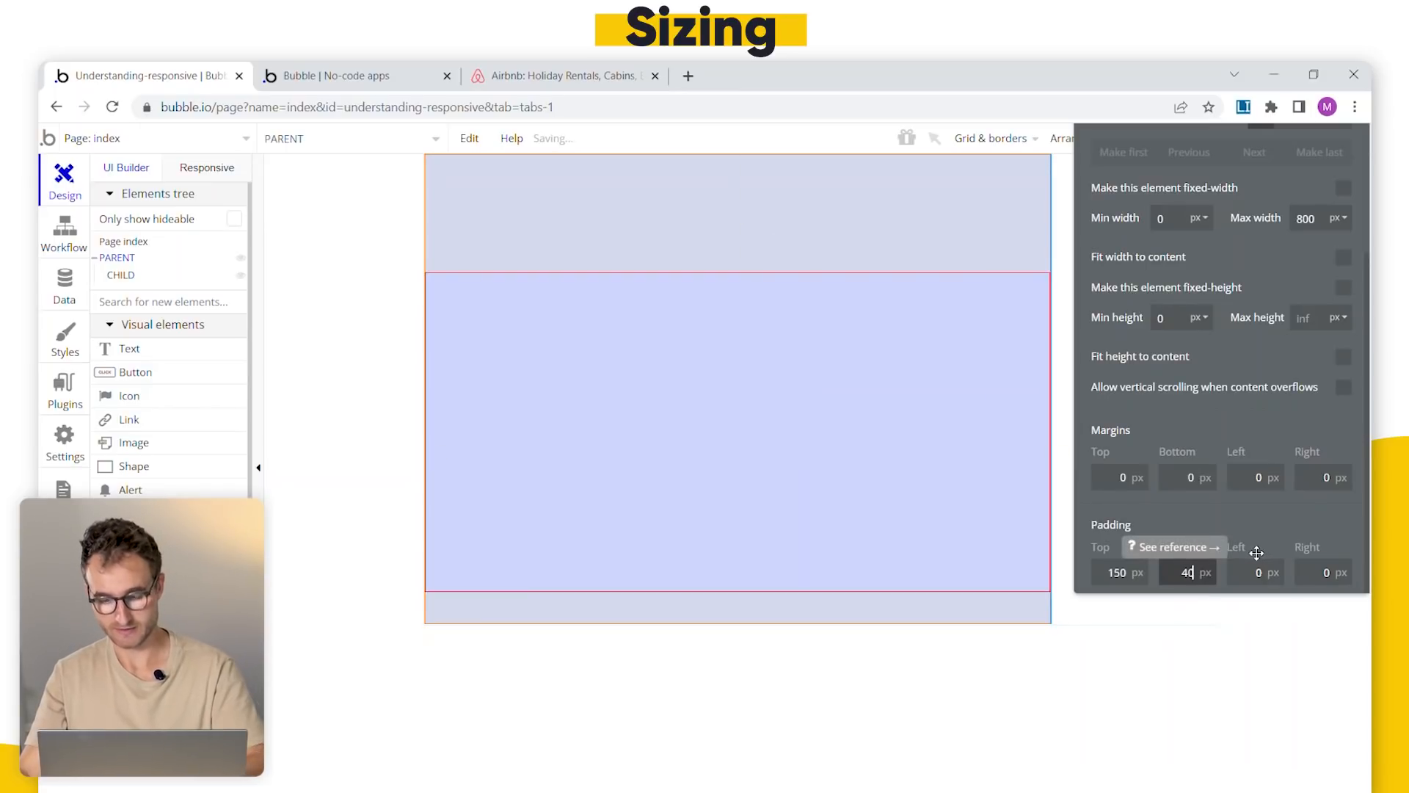
{"action": "key", "text": "Tab"}
{"action": "type", "text": "60"}
{"action": "key", "text": "Tab"}
{"action": "type", "text": "200"}
- Set the CHILD group's left margin to 60 px and increase it to 120 px
{"action": "left_click", "coordinate": [747, 364]}
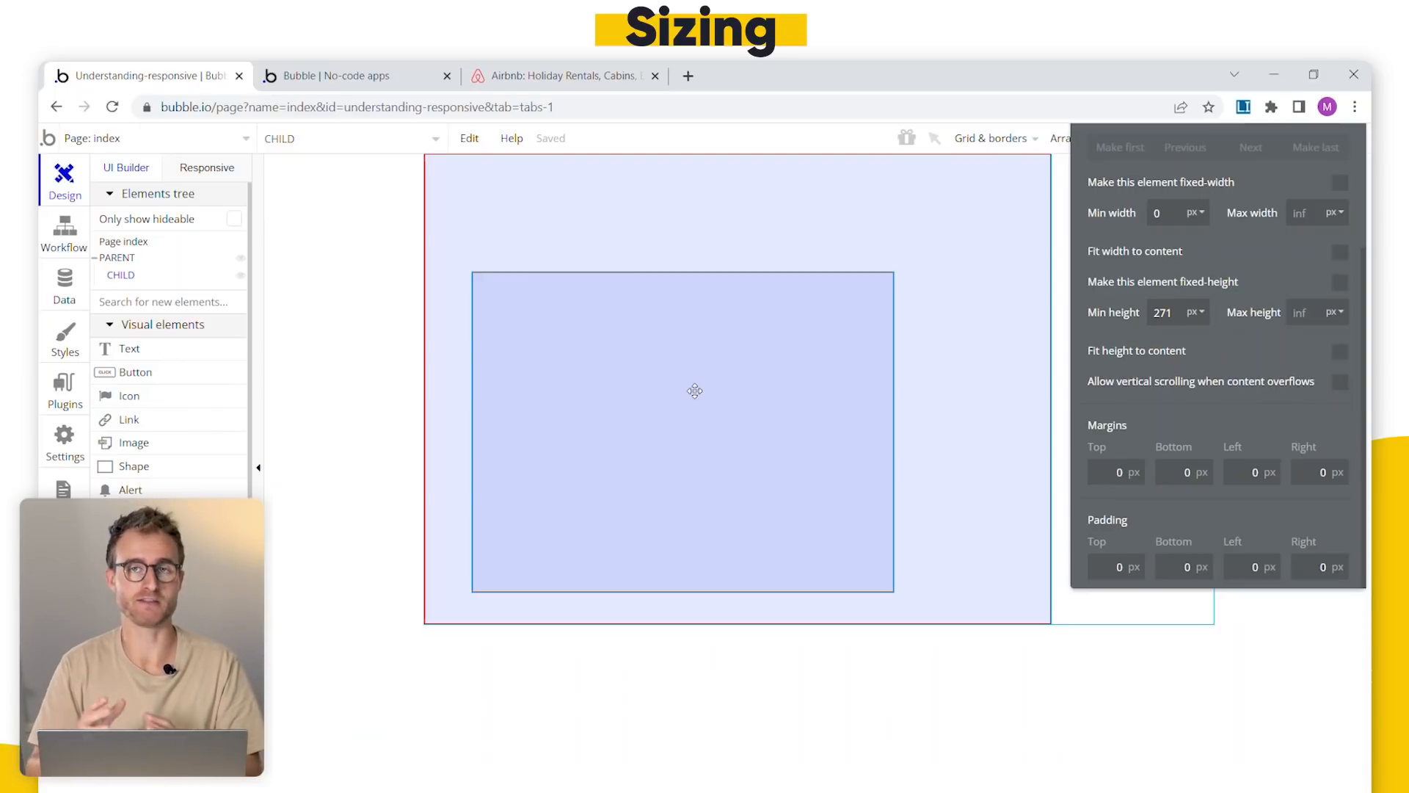
{"action": "left_click", "coordinate": [732, 340]}
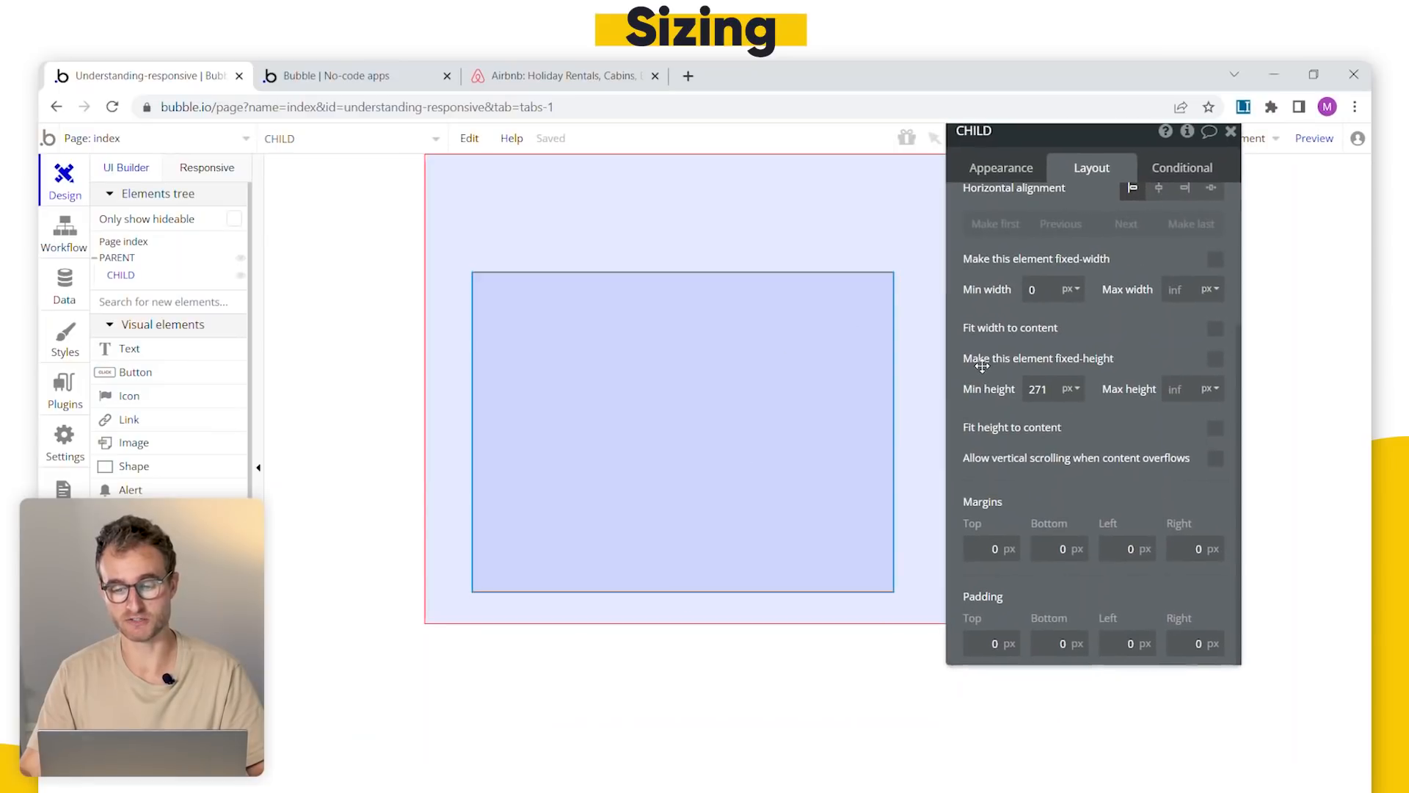
{"action": "left_click", "coordinate": [1112, 544]}
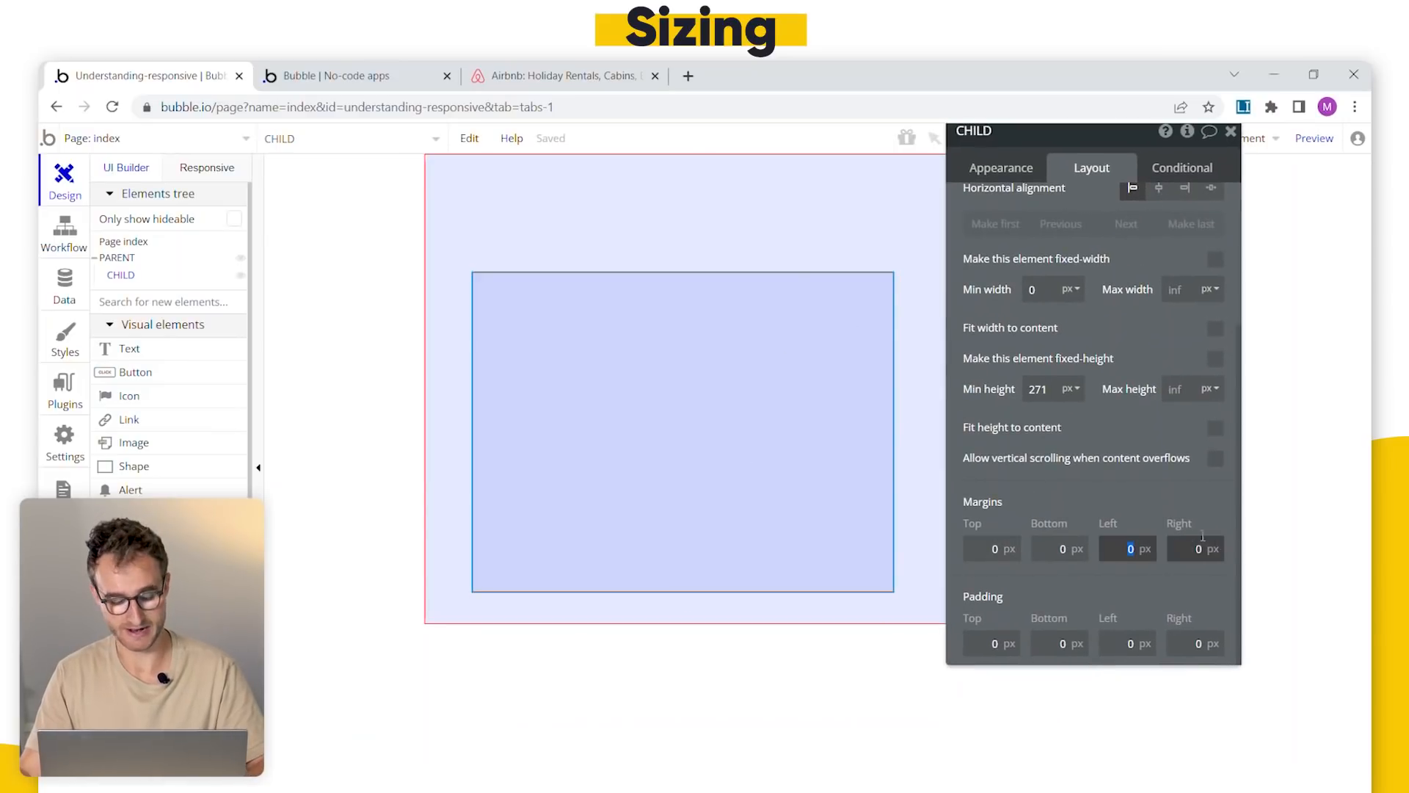
{"action": "type", "text": "60"}
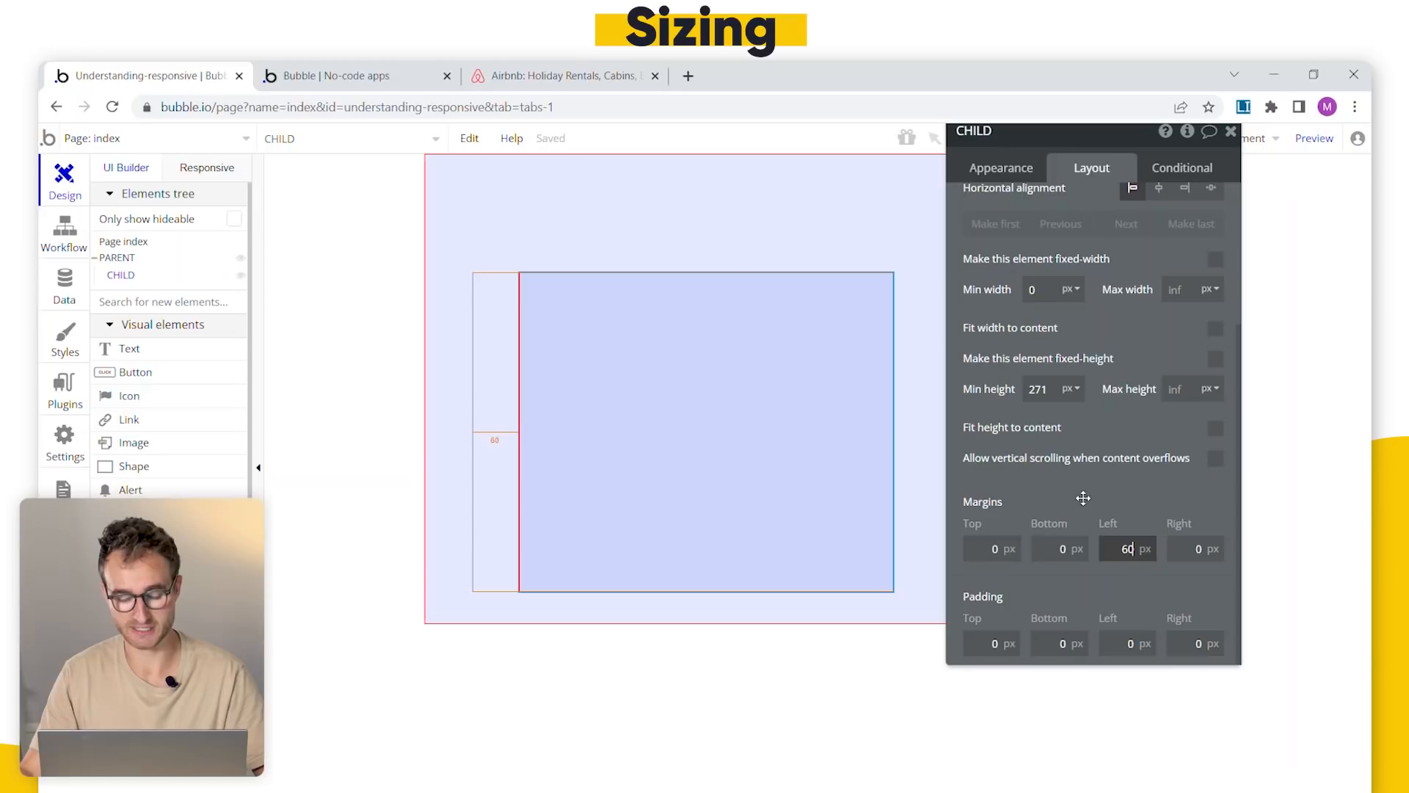
{"action": "left_click_drag", "start_coordinate": [1083, 498], "coordinate": [1140, 494]}
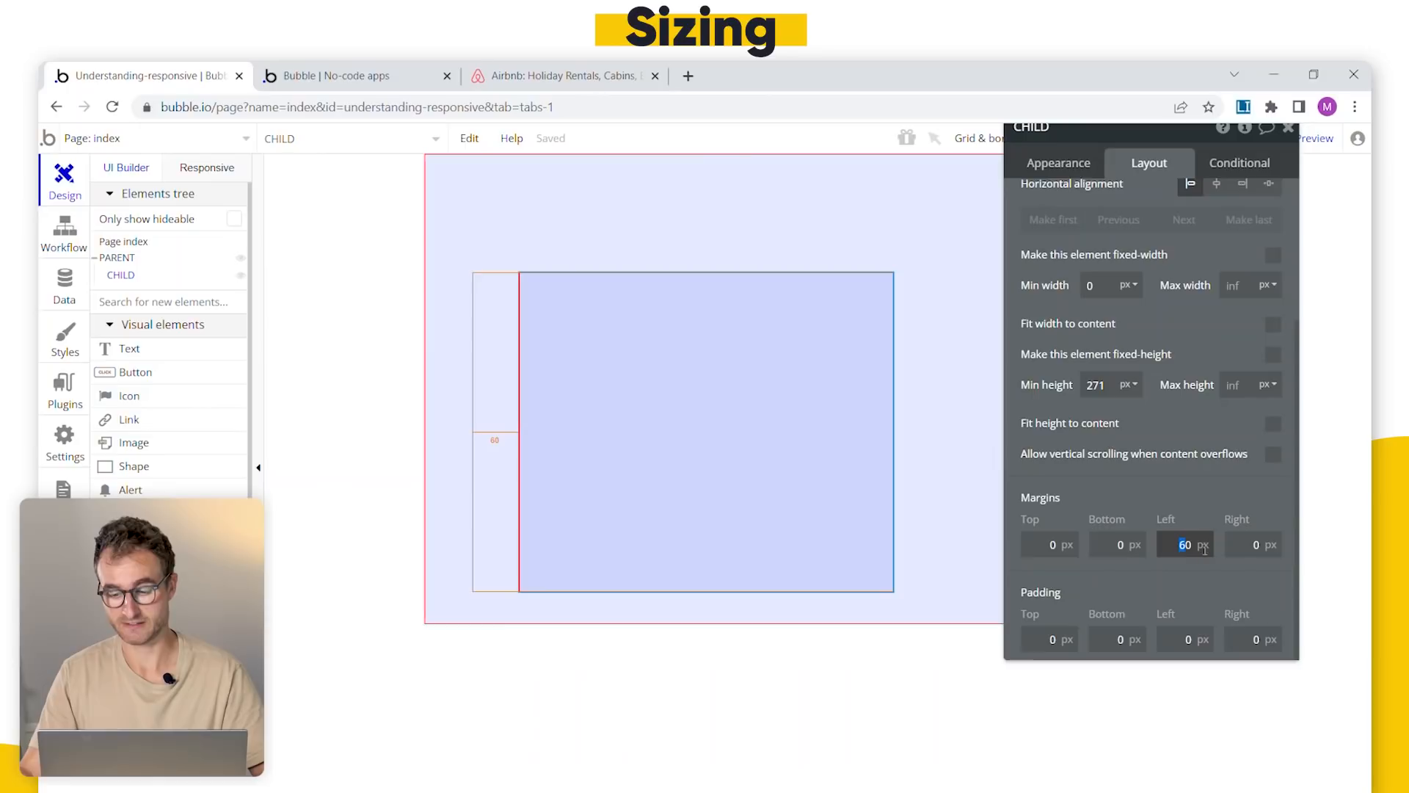
{"action": "type", "text": "120"}
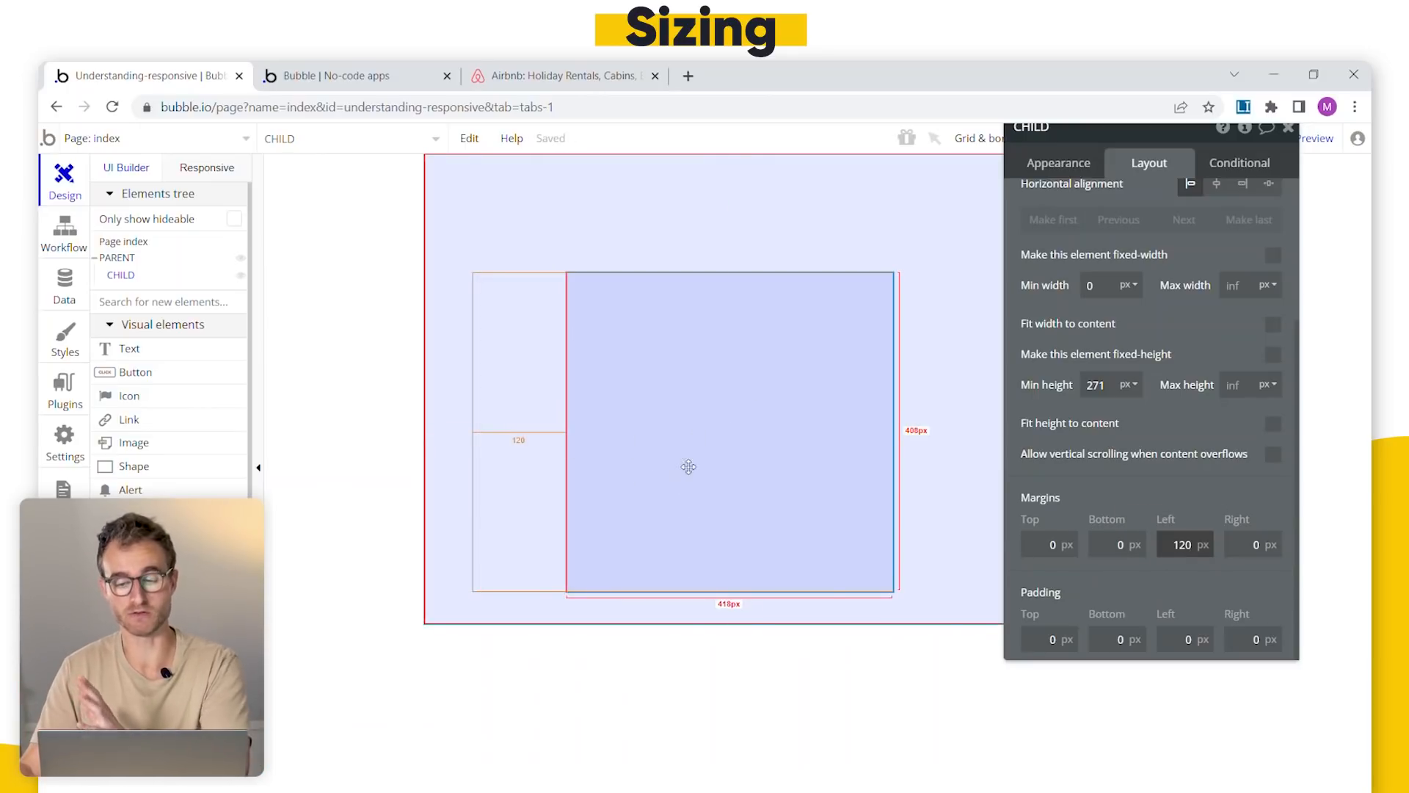
{"action": "left_click_drag", "start_coordinate": [1151, 504], "coordinate": [1221, 478]}
- Set the PARENT group's right padding to 0 px
{"action": "left_click", "coordinate": [993, 461]}
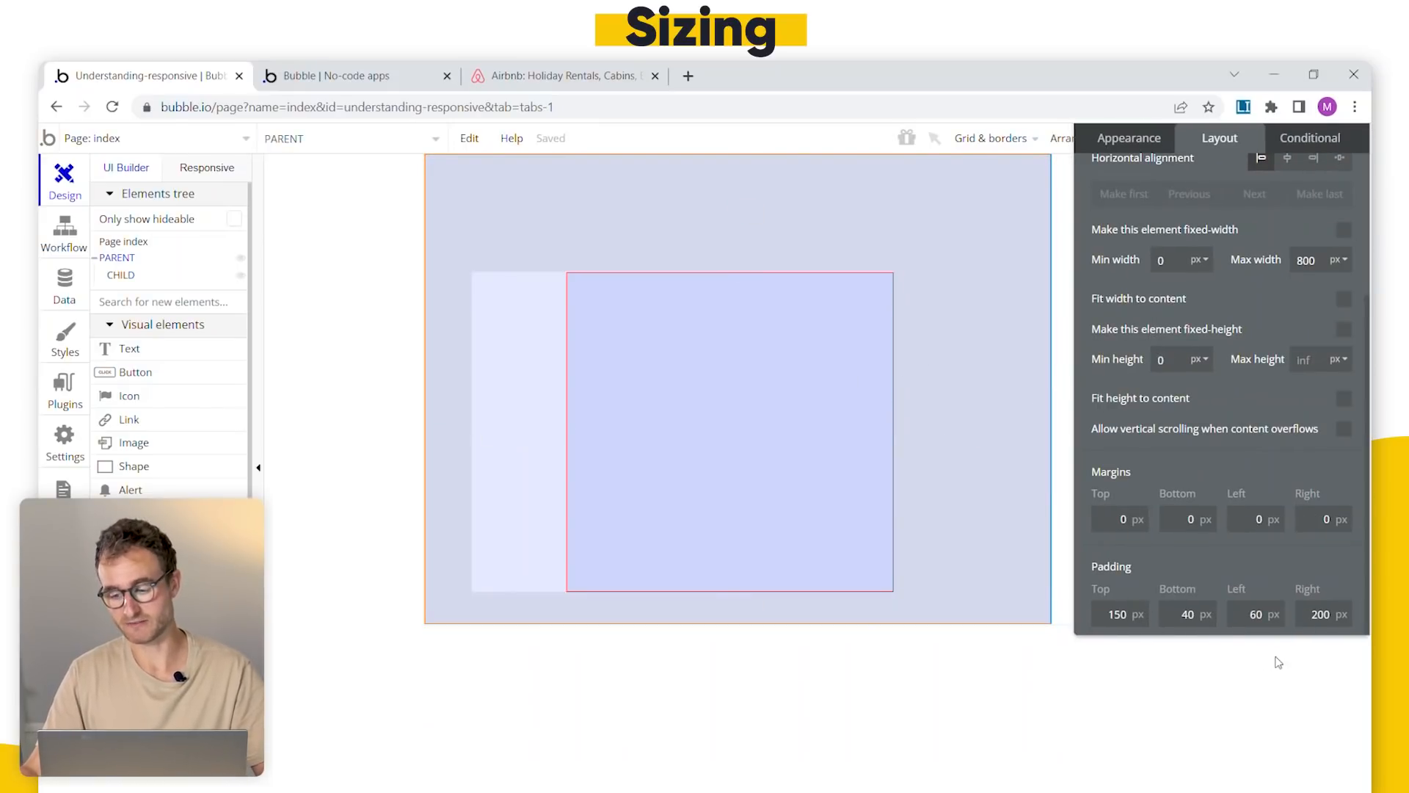
{"action": "left_click_drag", "start_coordinate": [1242, 570], "coordinate": [1224, 572]}
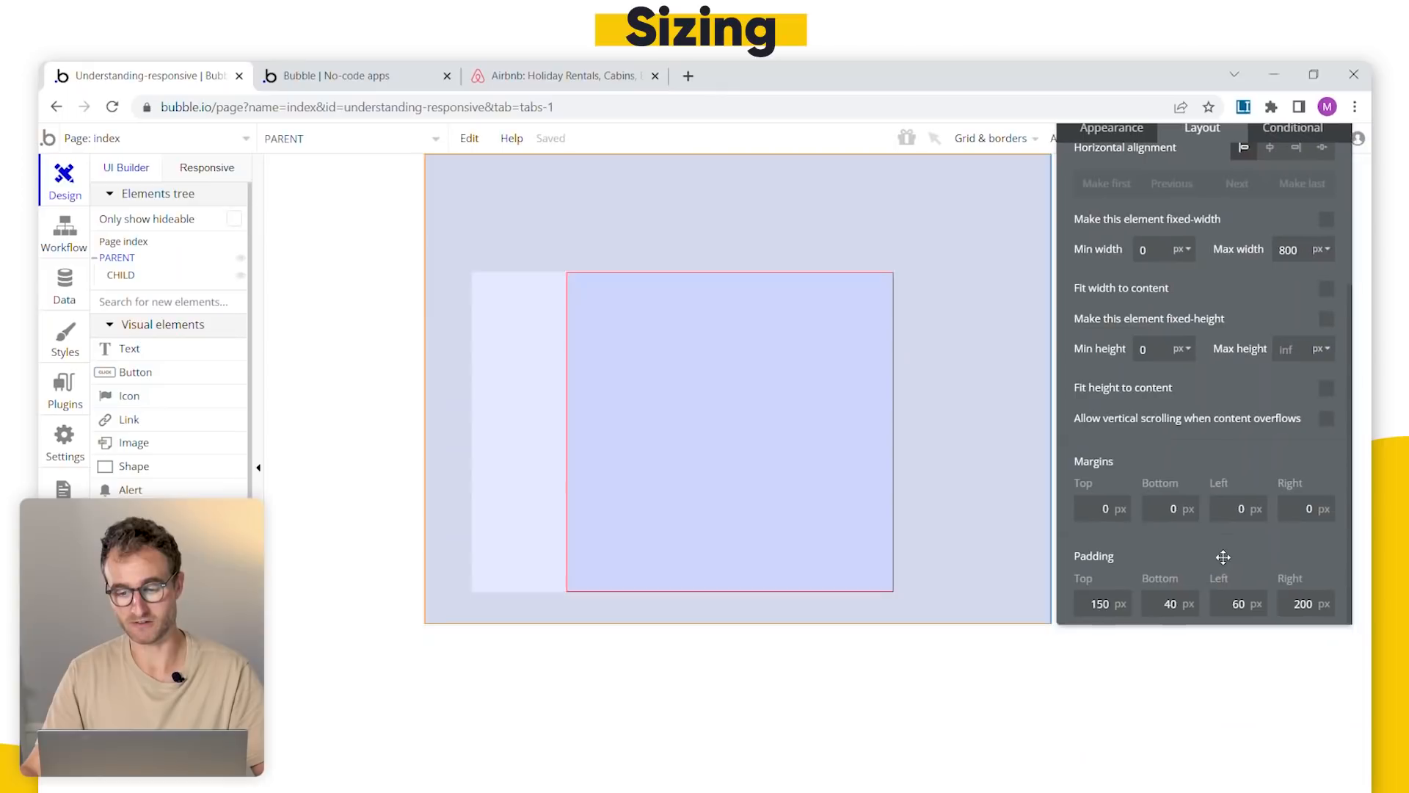
{"action": "left_click", "coordinate": [1280, 609]}
{"action": "type", "text": "0"}
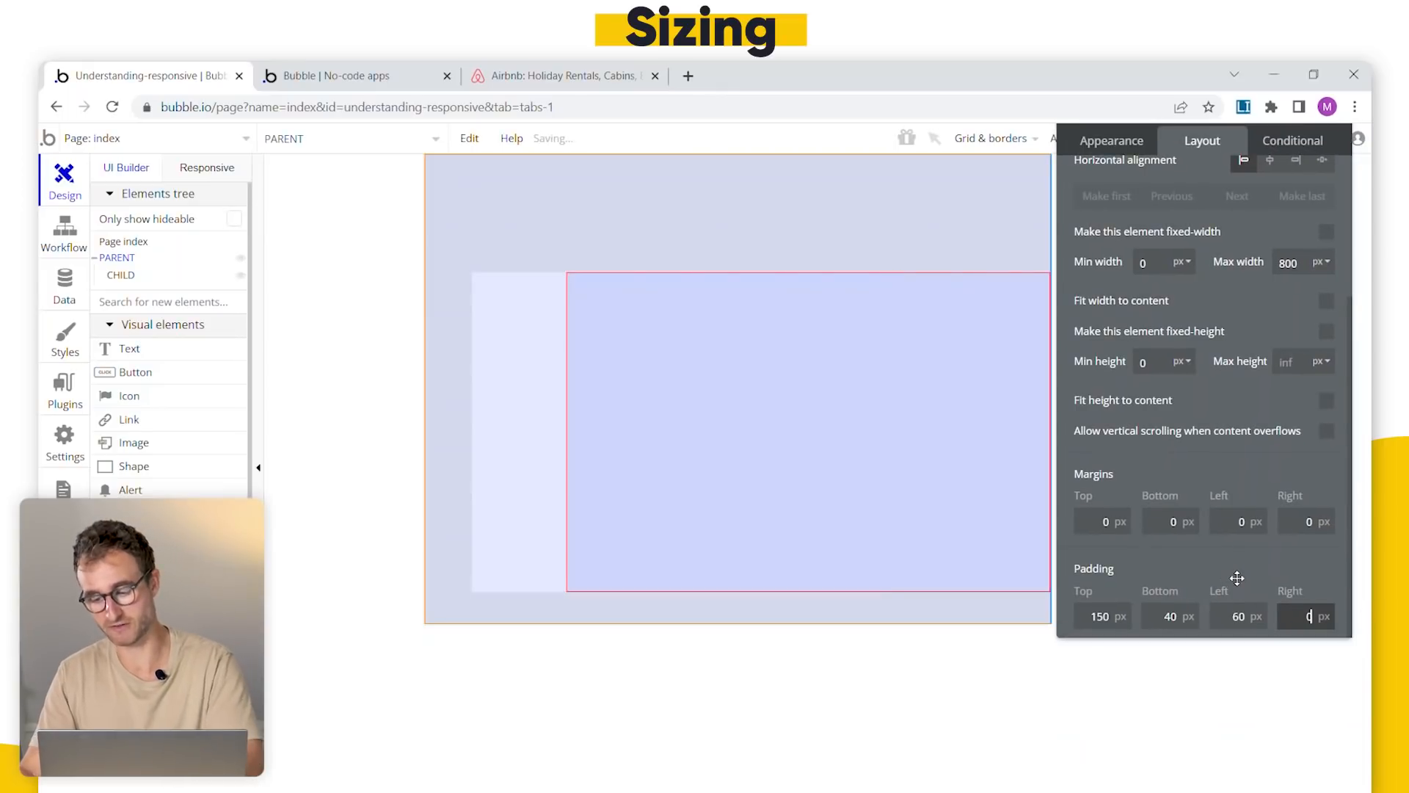
- Increase the CHILD group's left margin to 400 px
{"action": "left_click", "coordinate": [841, 390]}
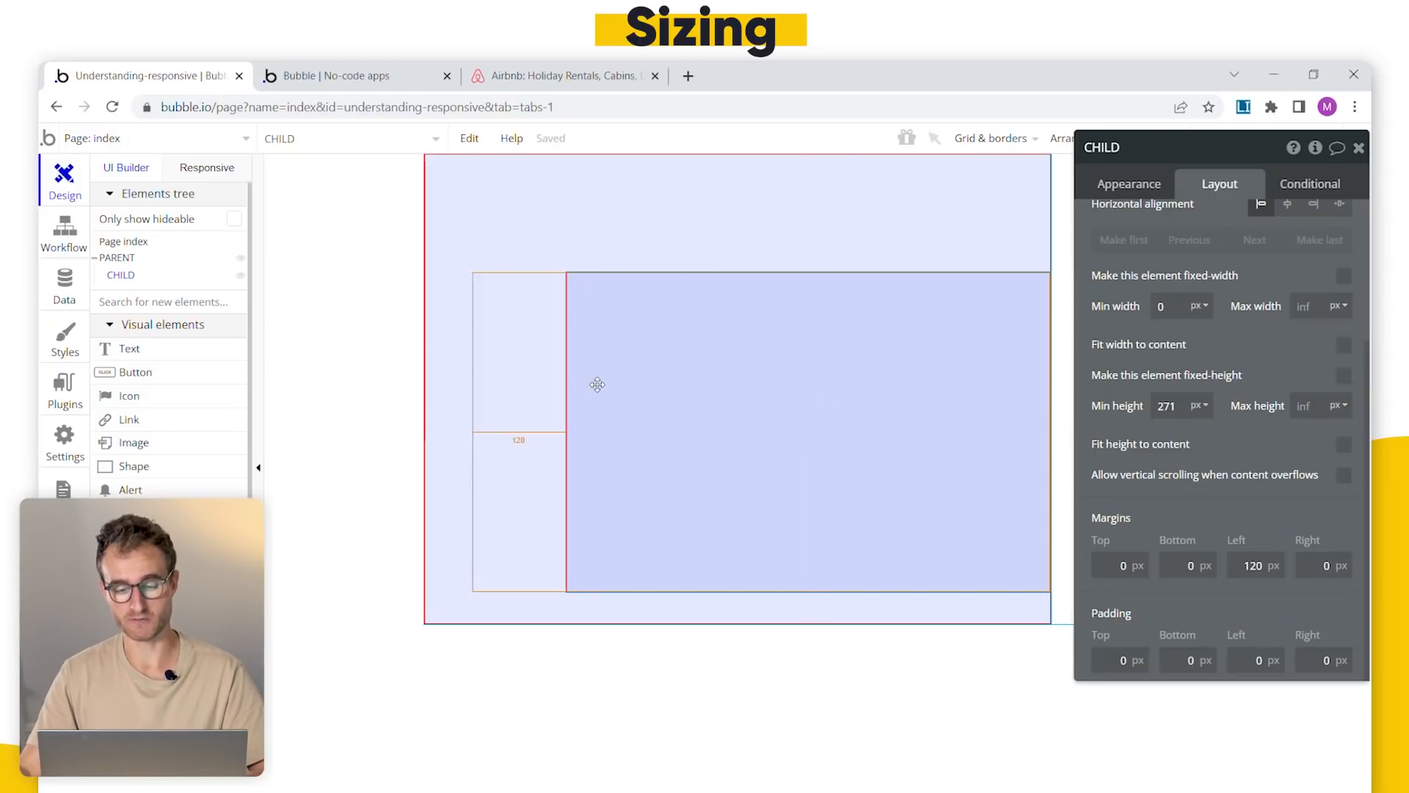
{"action": "double_click", "coordinate": [1241, 567]}
{"action": "type", "text": "400"}
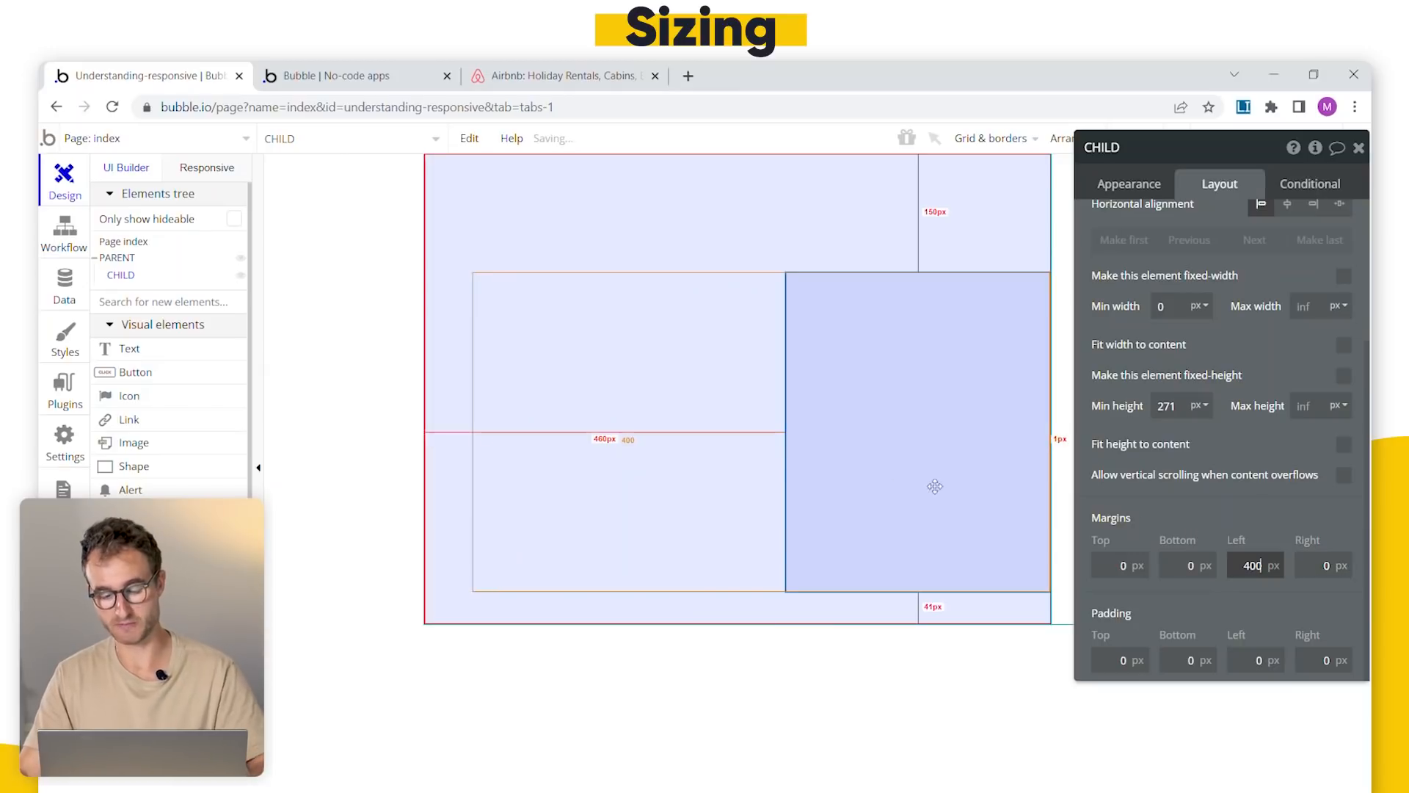
- Reset the CHILD group's left margin and the PARENT group's top, bottom and left padding to 0 px
{"action": "left_click", "coordinate": [829, 444]}
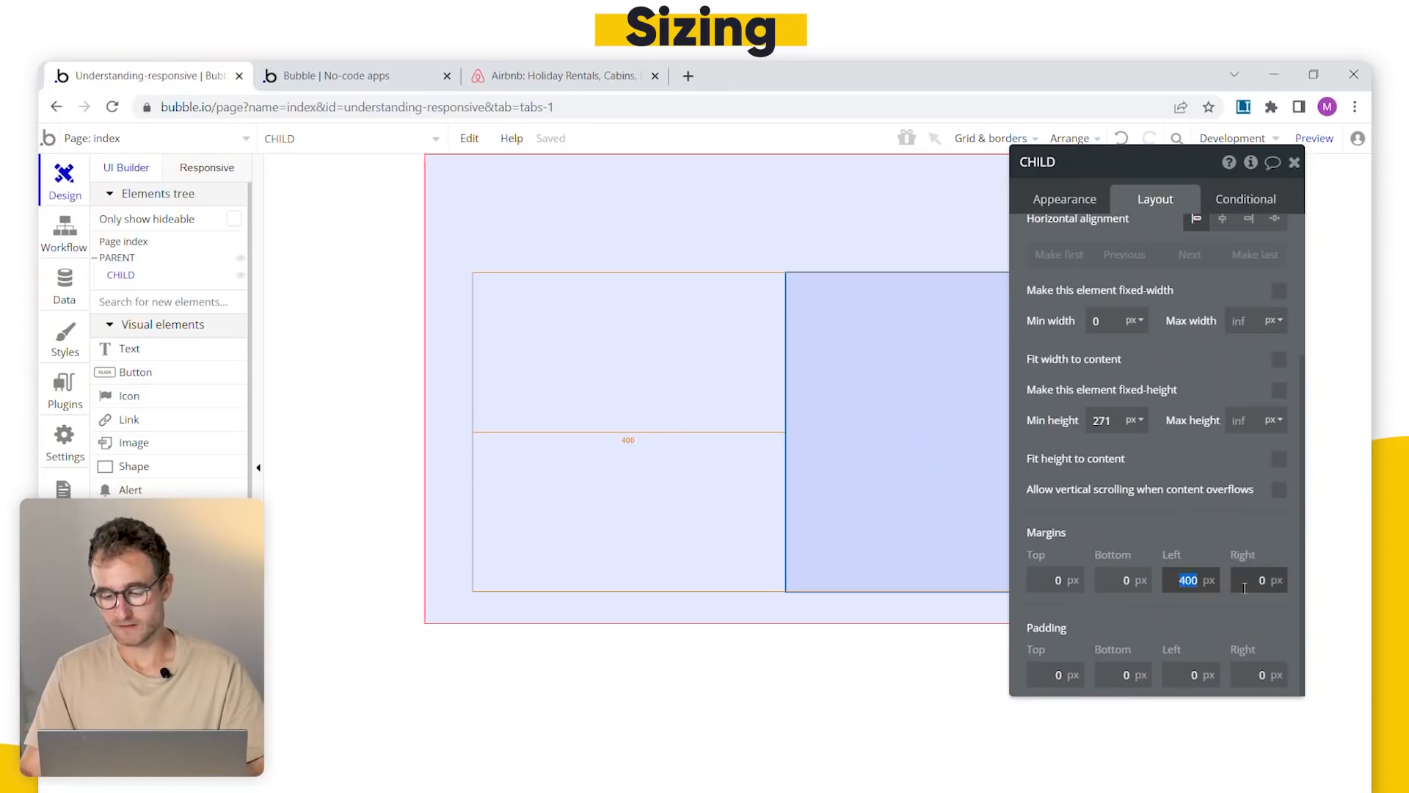
{"action": "type", "text": "0"}
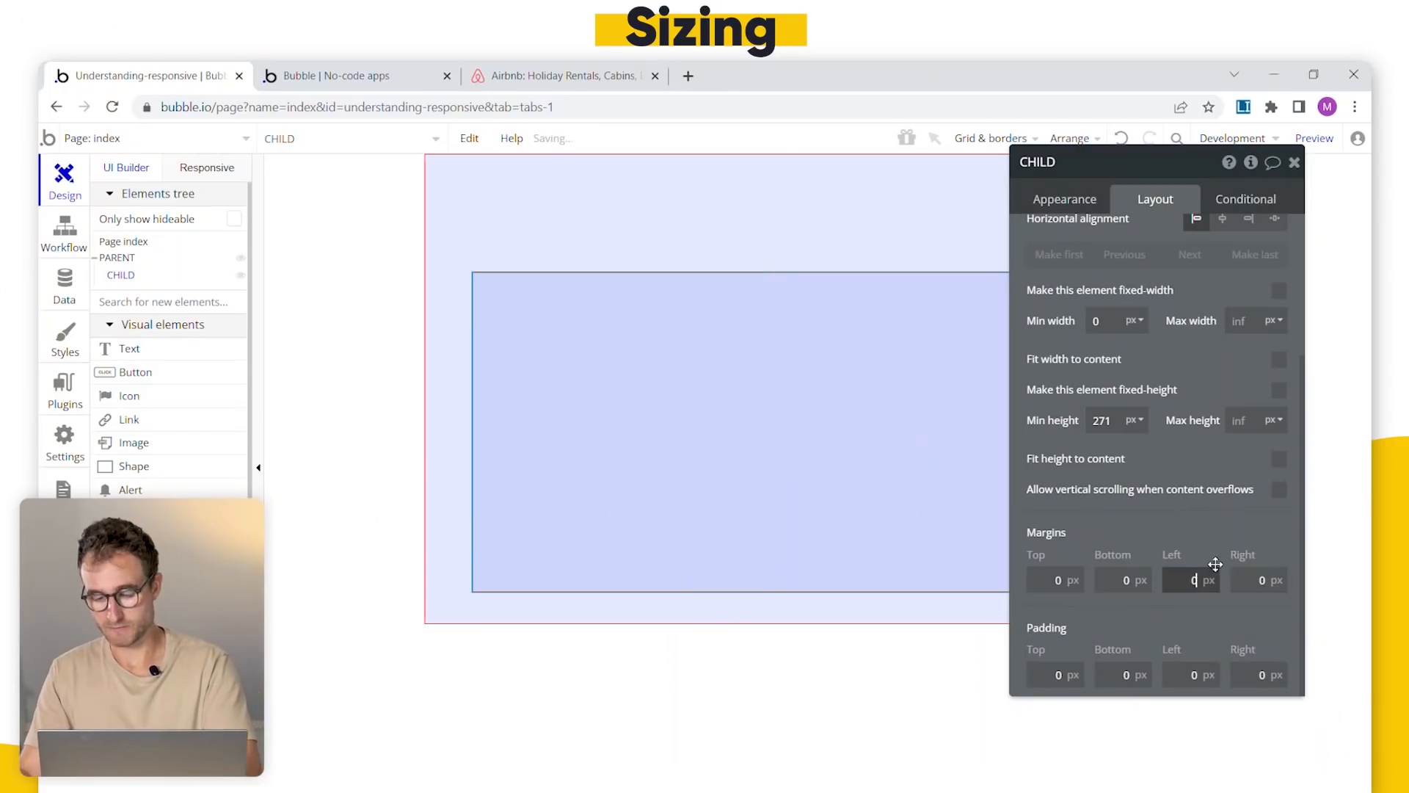
{"action": "left_click", "coordinate": [761, 201]}
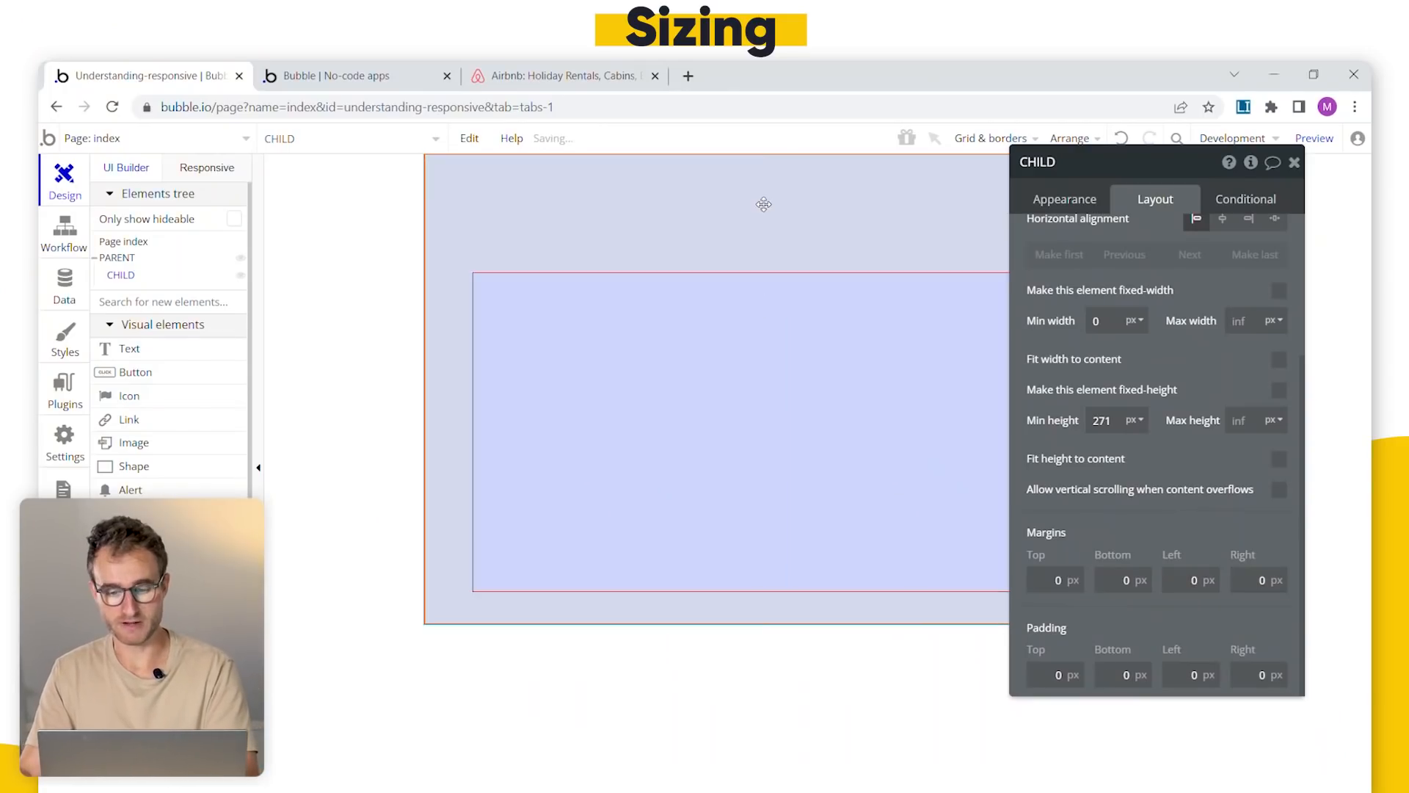
{"action": "double_click", "coordinate": [1039, 672]}
{"action": "type", "text": "0"}
{"action": "key", "text": "Tab"}
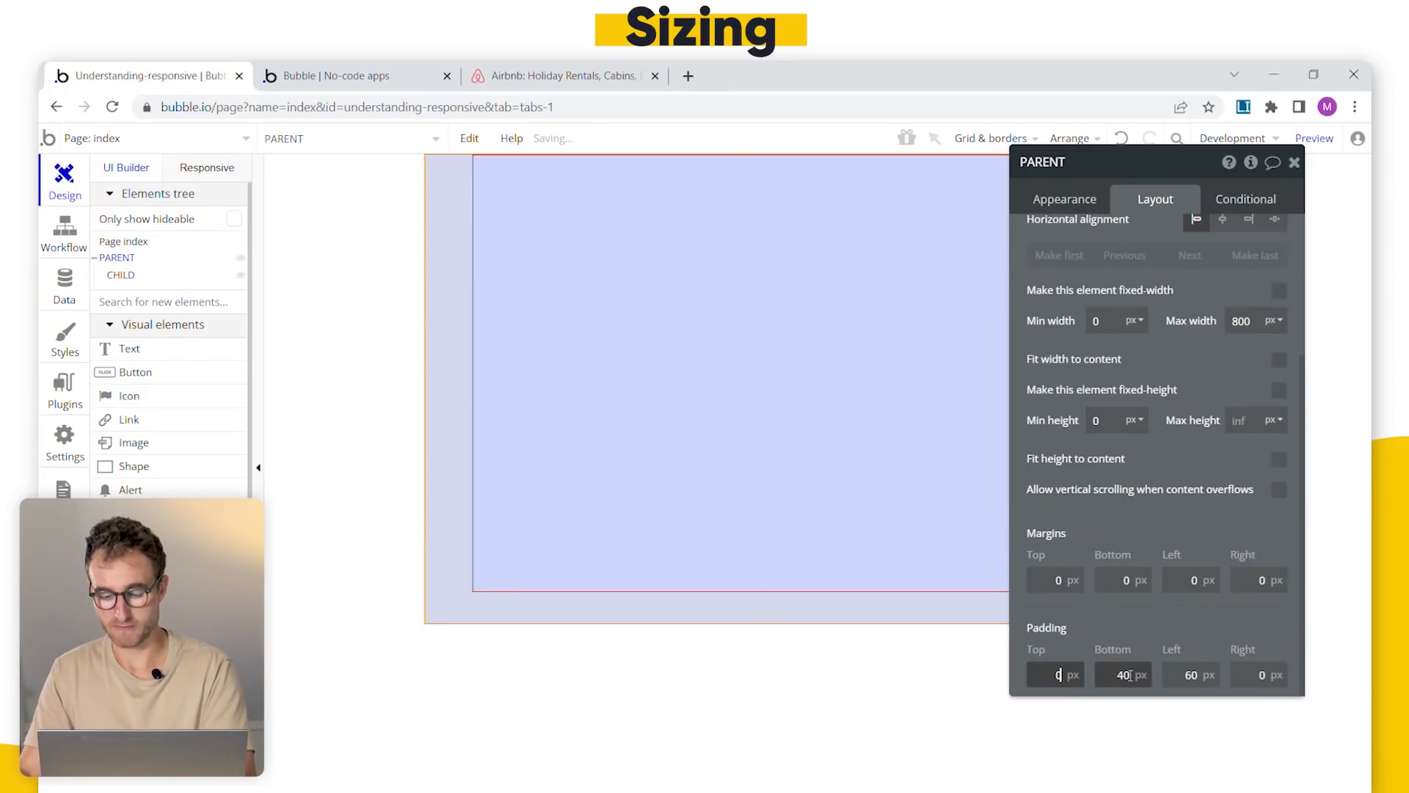
{"action": "type", "text": "0"}
{"action": "key", "text": "Tab"}
{"action": "type", "text": "0"}
- Duplicate the CHILD group inside PARENT and rename the original as "CHILD a"
{"action": "left_click", "coordinate": [968, 456]}
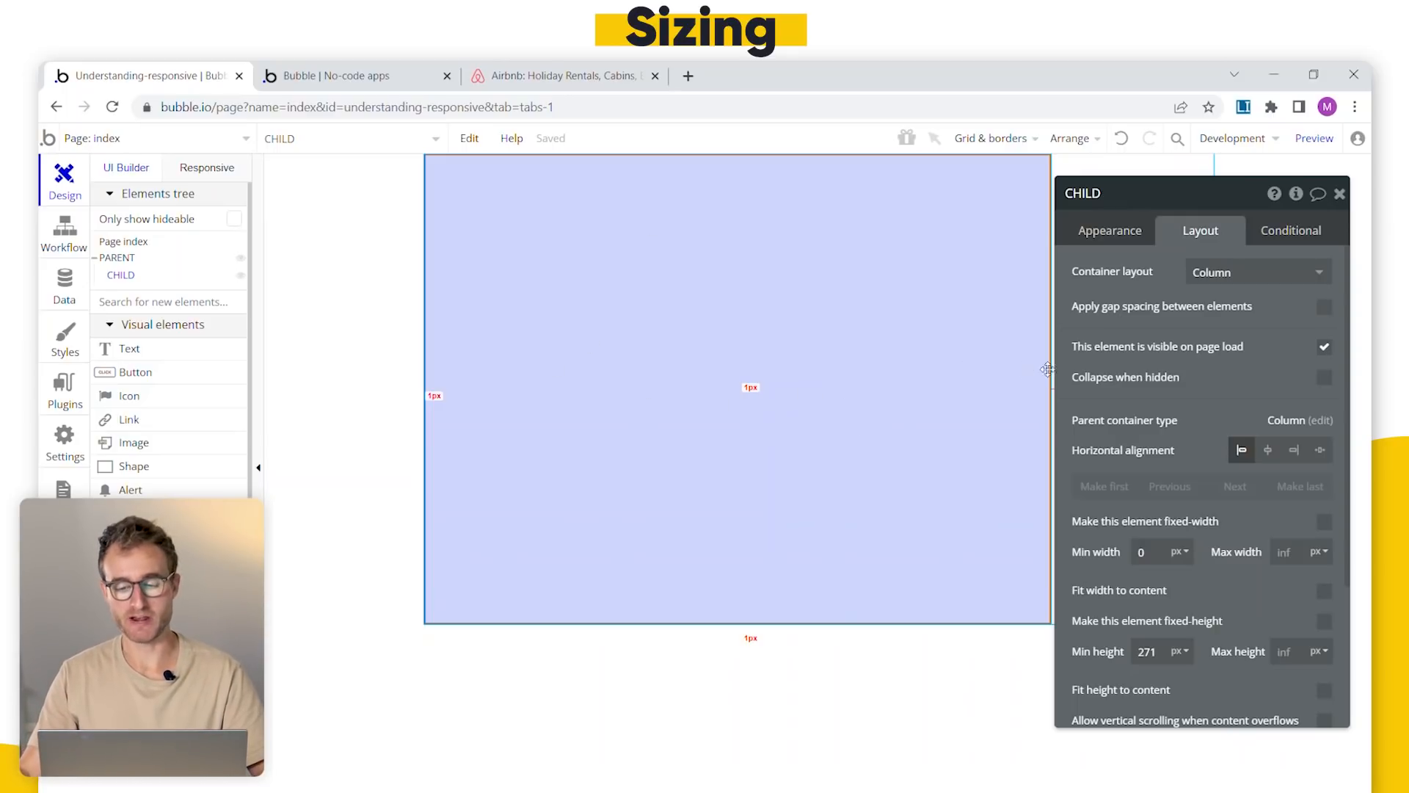
{"action": "left_click_drag", "start_coordinate": [1081, 371], "coordinate": [1090, 358]}
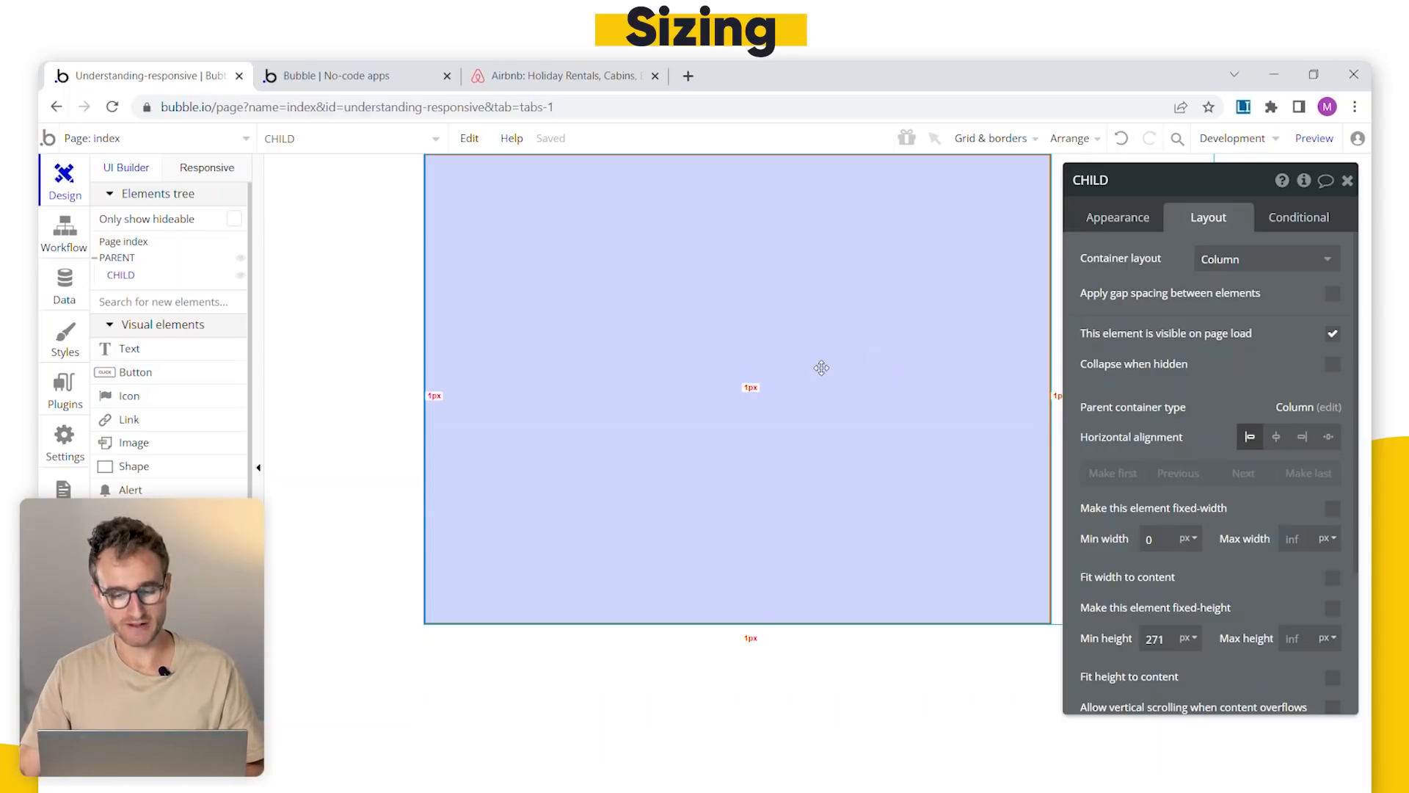
{"action": "key", "text": "ctrl+d"}
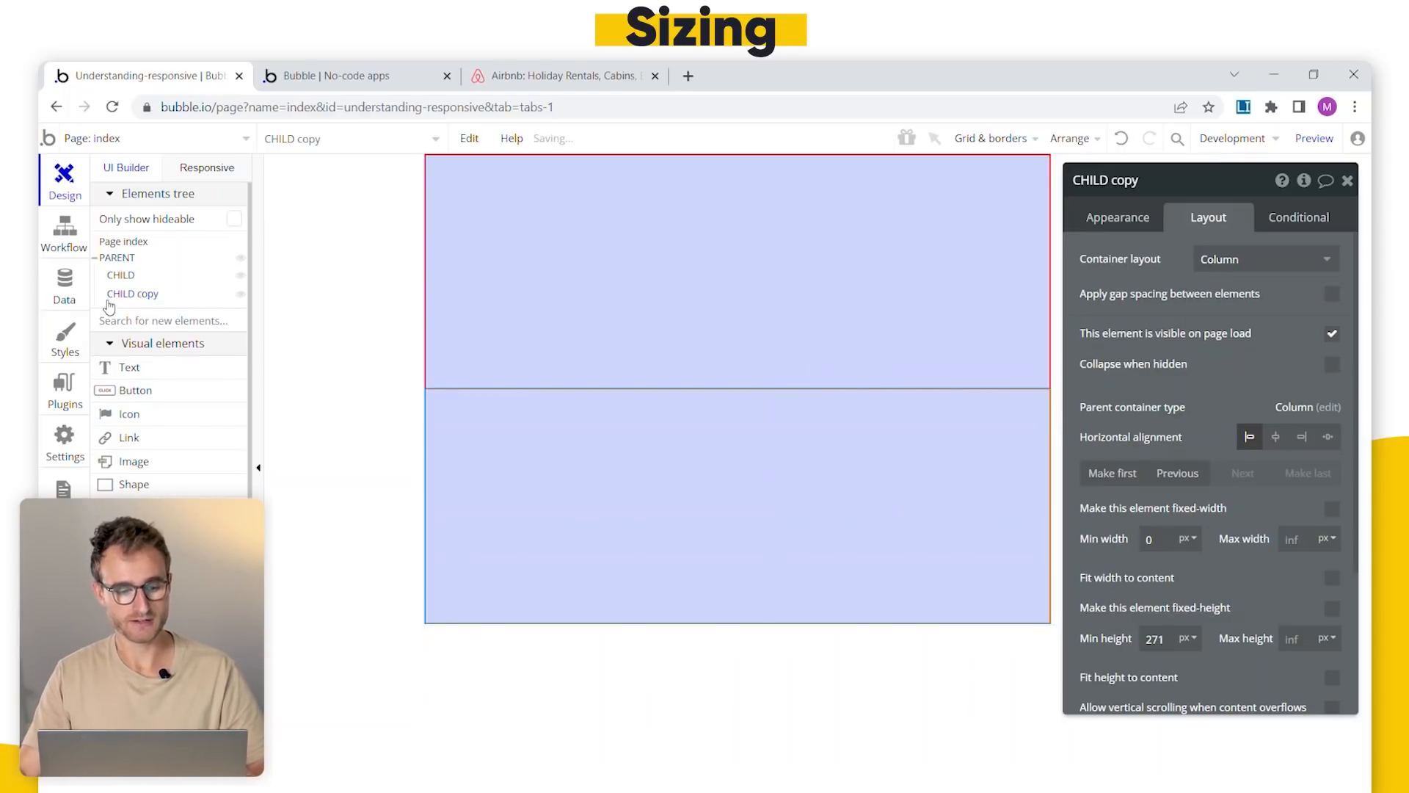
{"action": "left_click", "coordinate": [216, 276]}
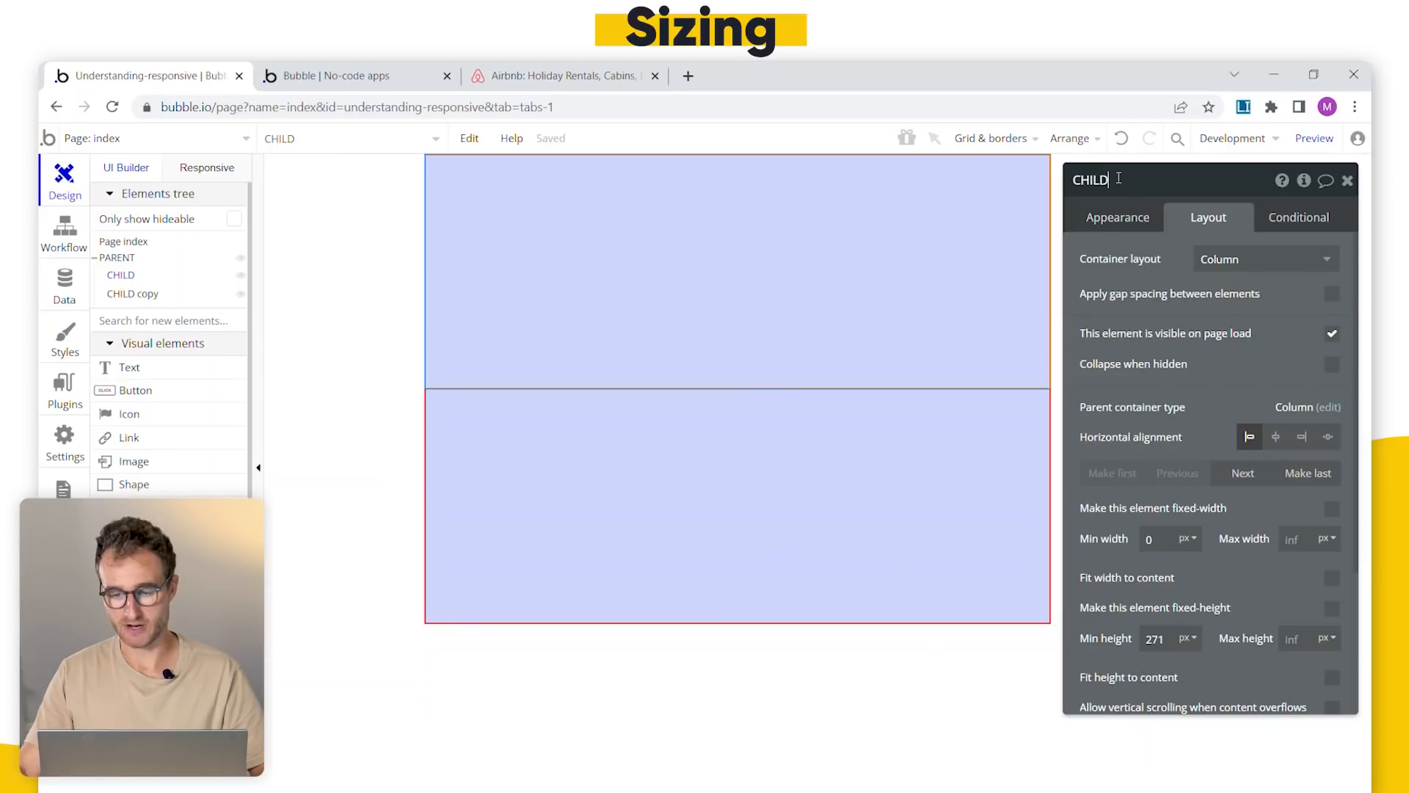
{"action": "type", "text": "a"}
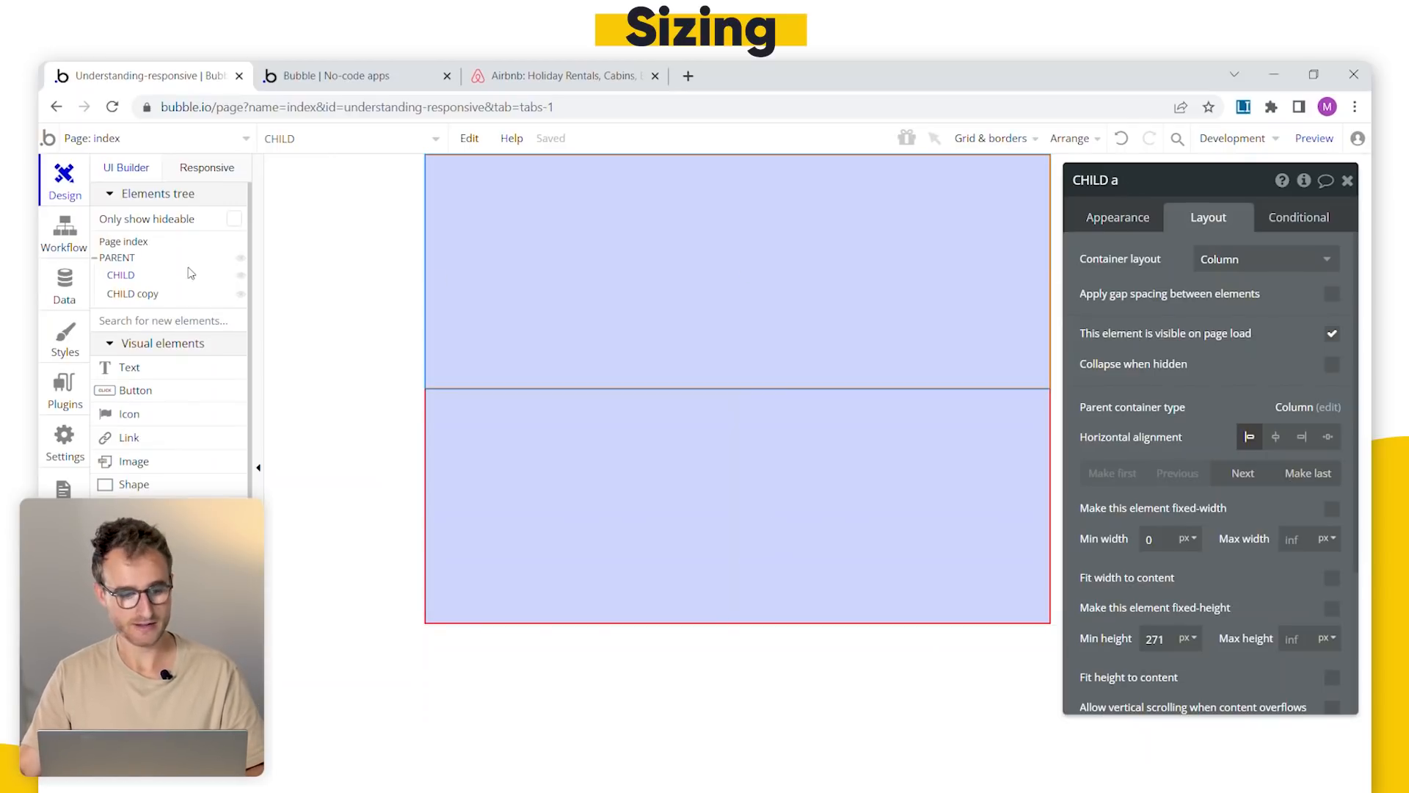
- Rename the duplicated child group in PARENT as "CHILD b"
{"action": "left_click", "coordinate": [147, 301]}
{"action": "double_click", "coordinate": [1130, 180]}
{"action": "type", "text": "b"}
- Change the PARENT group's container layout to Row
{"action": "left_click", "coordinate": [757, 307]}
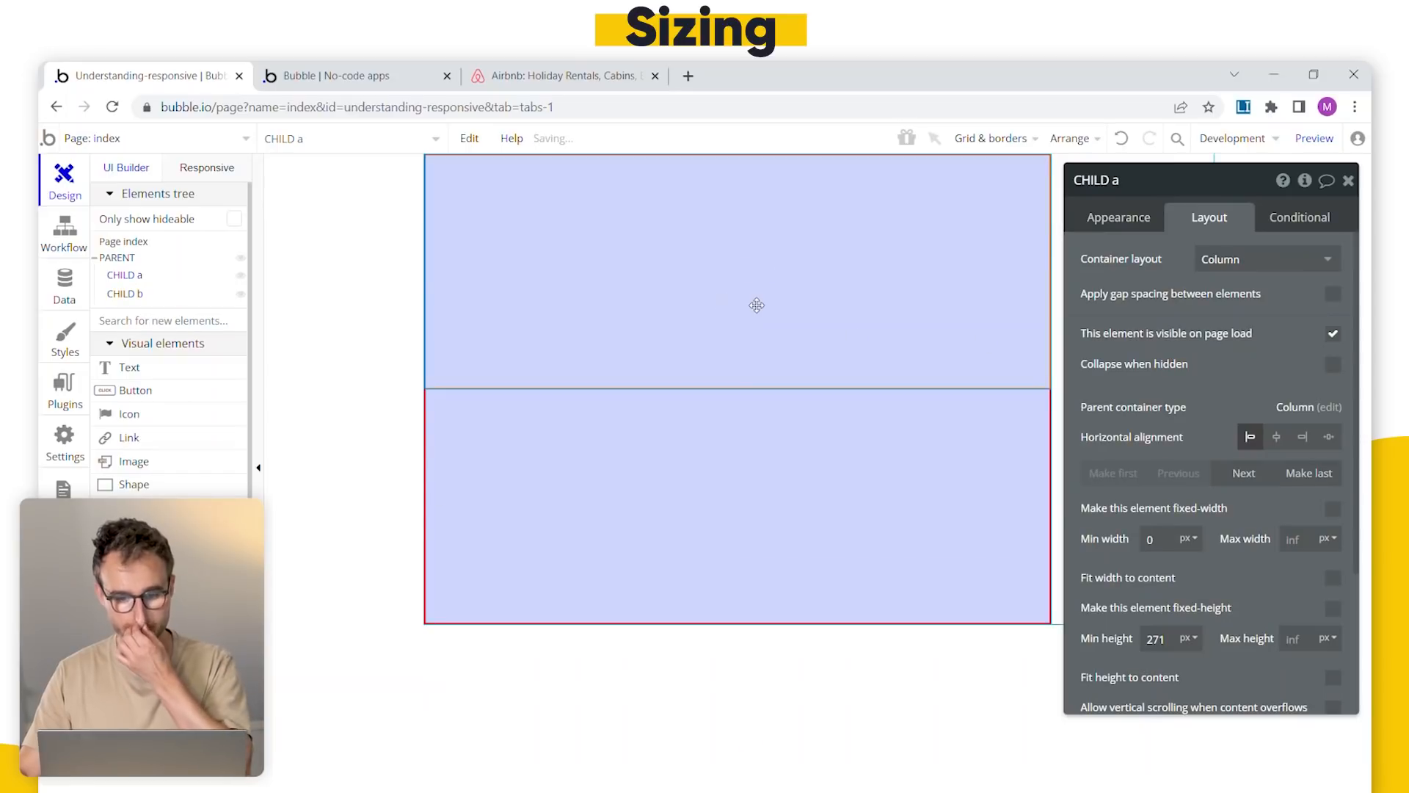
{"action": "left_click", "coordinate": [117, 257]}
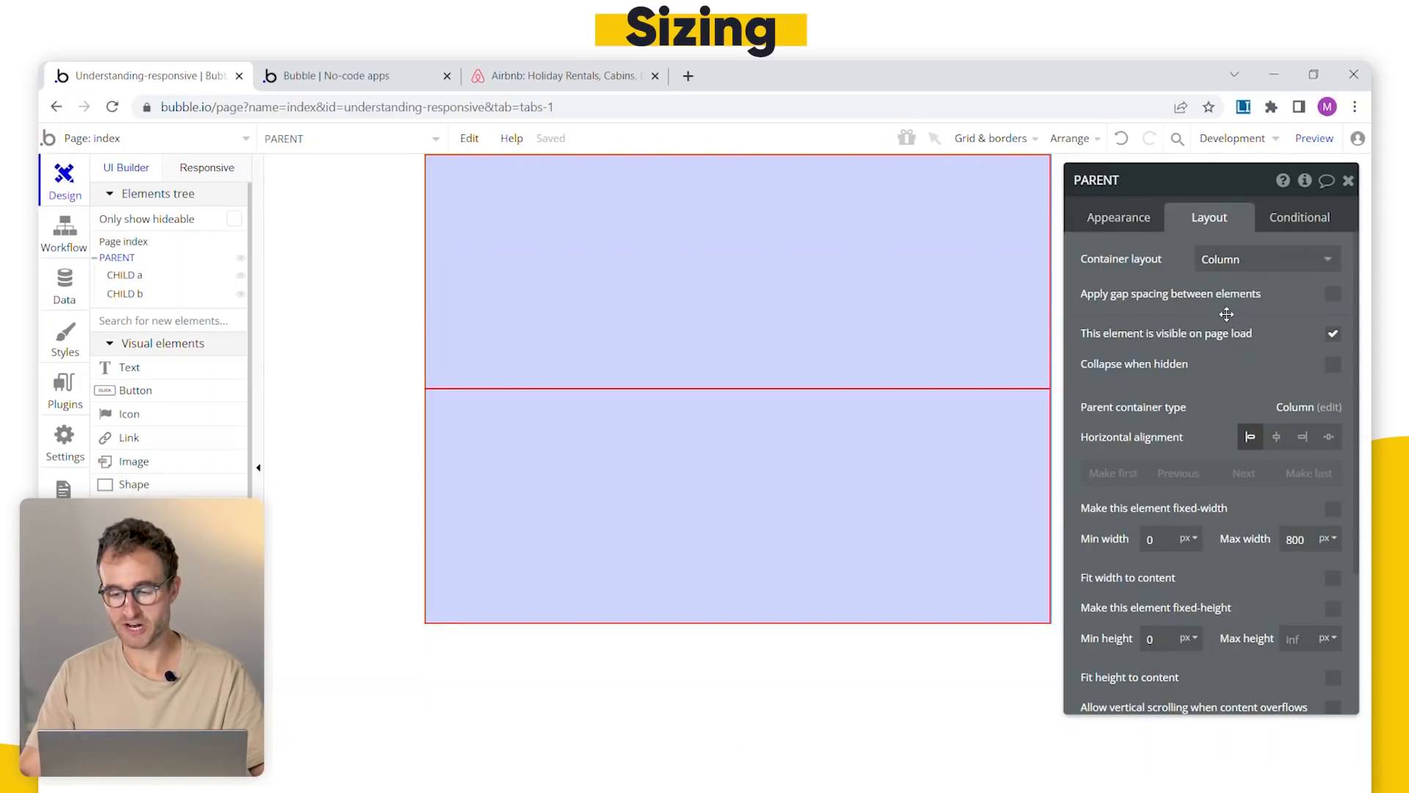
{"action": "left_click", "coordinate": [1256, 270]}
{"action": "left_click", "coordinate": [1331, 336]}
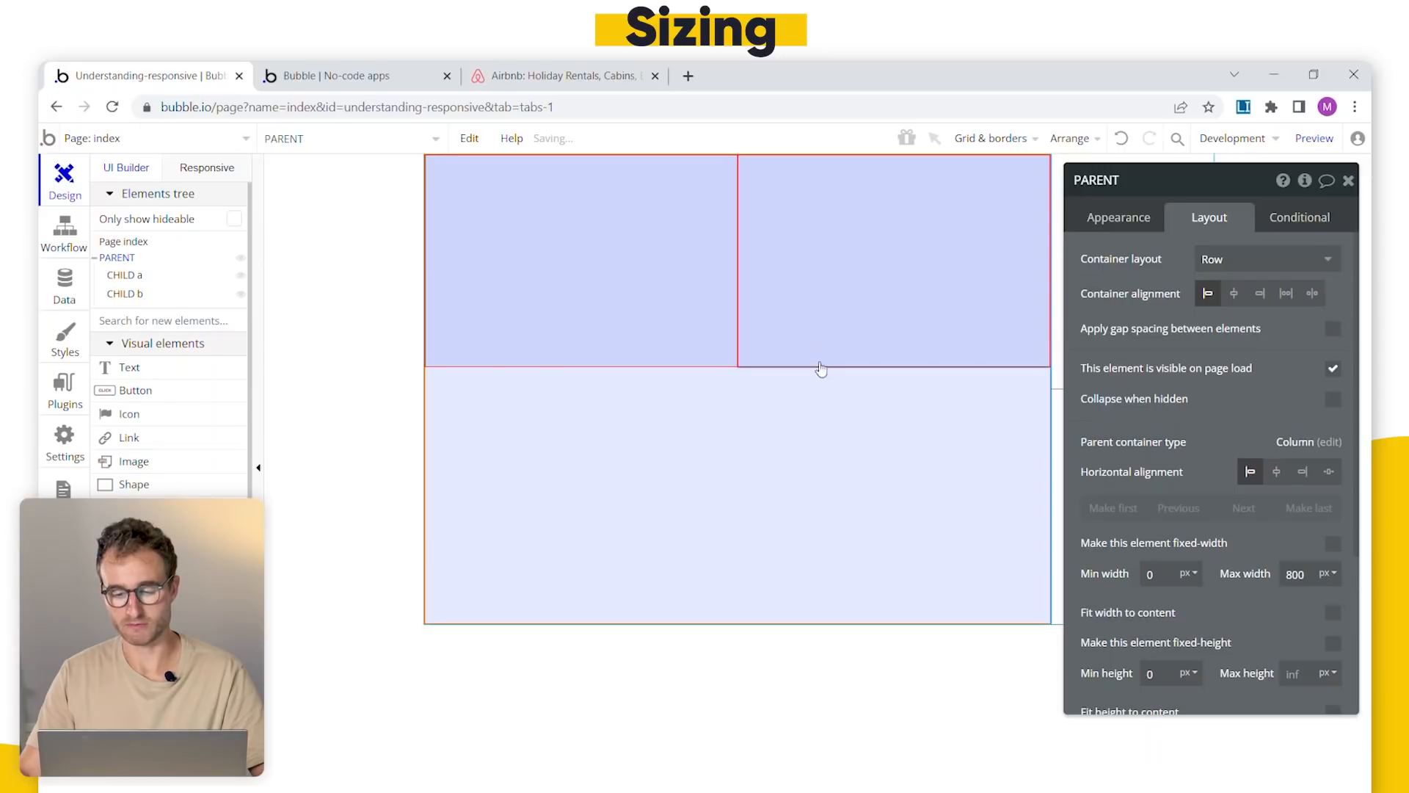
- Set the vertical alignment of both CHILD b and CHILD a to stretch over the full height of PARENT
{"action": "left_click", "coordinate": [627, 273]}
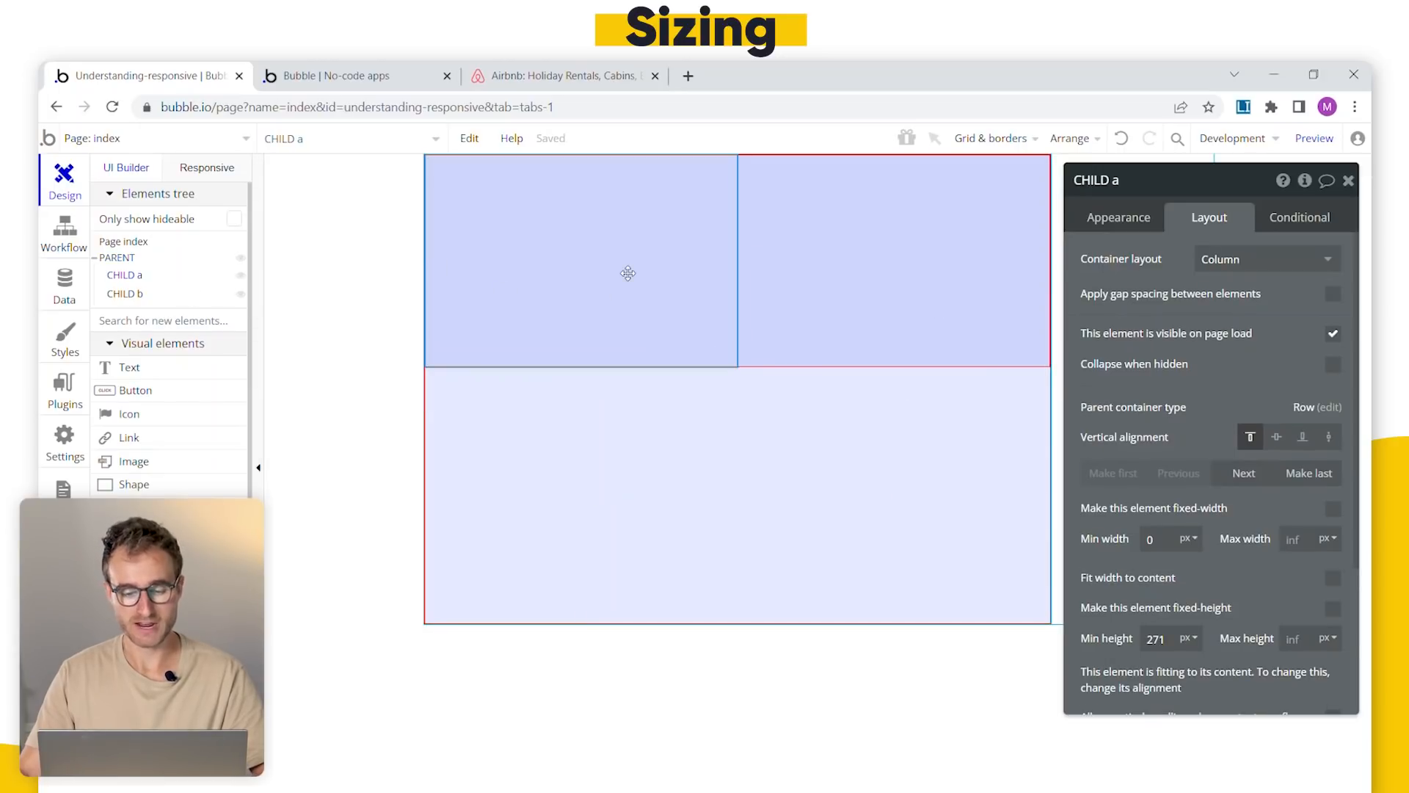
{"action": "left_click", "coordinate": [847, 260]}
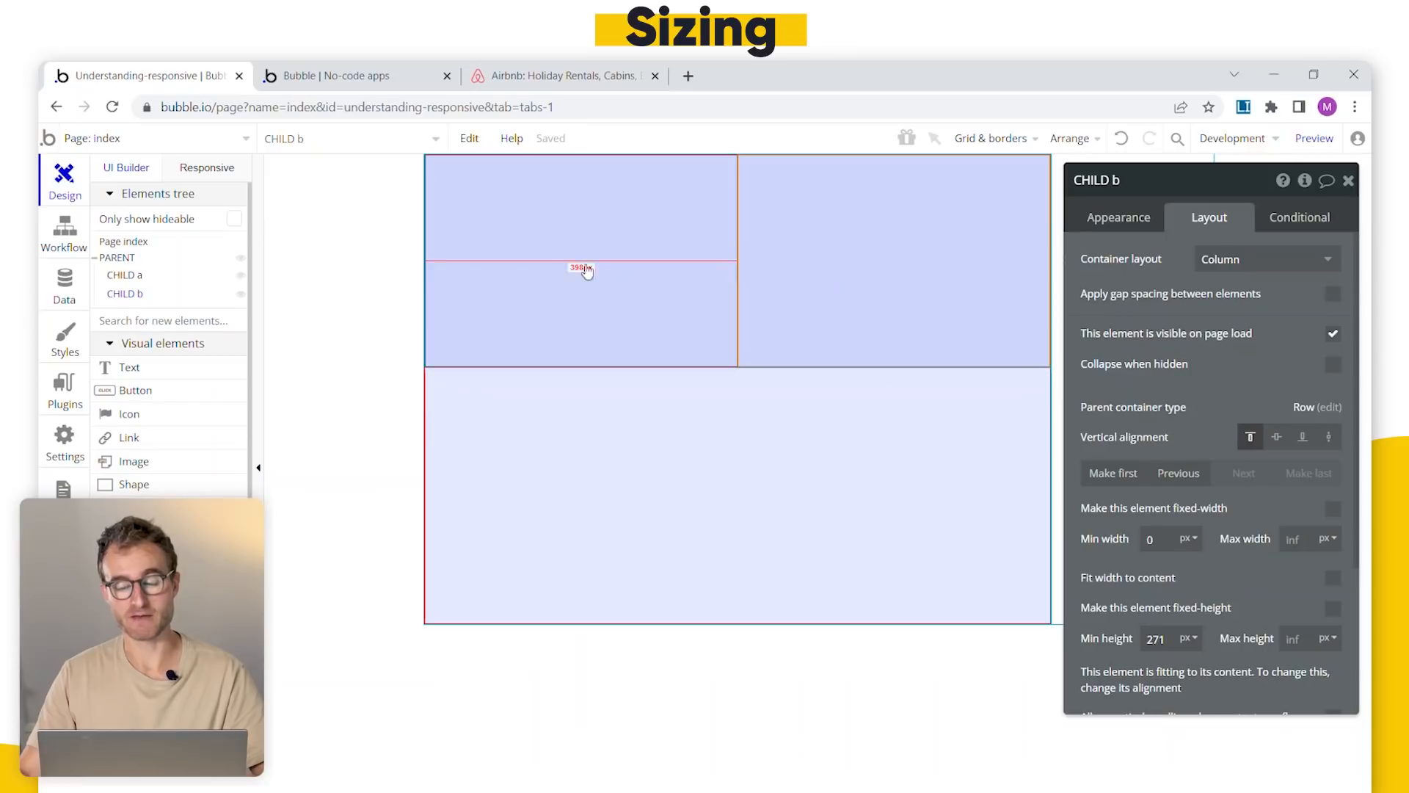
{"action": "left_click_drag", "start_coordinate": [1145, 304], "coordinate": [1151, 300]}
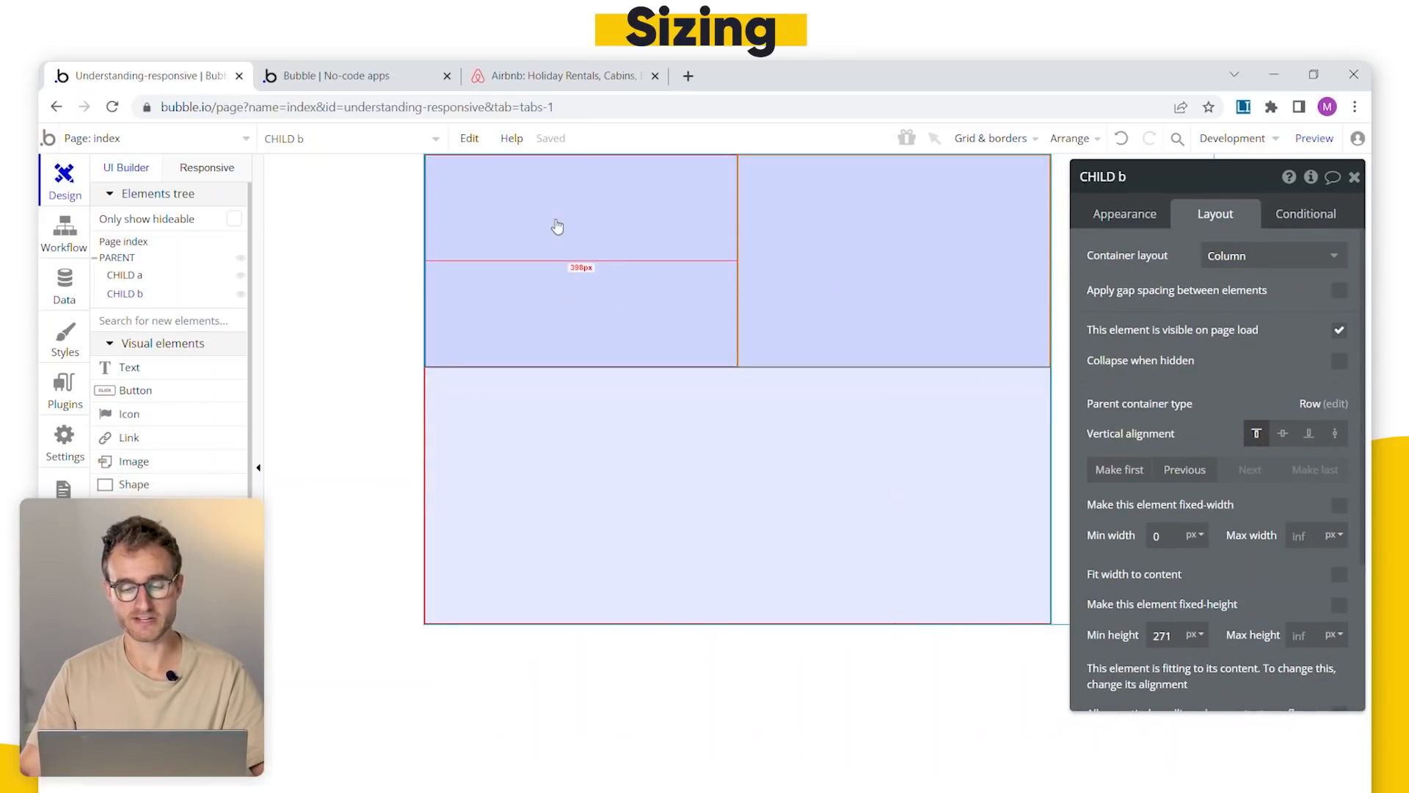
{"action": "left_click", "coordinate": [1337, 438]}
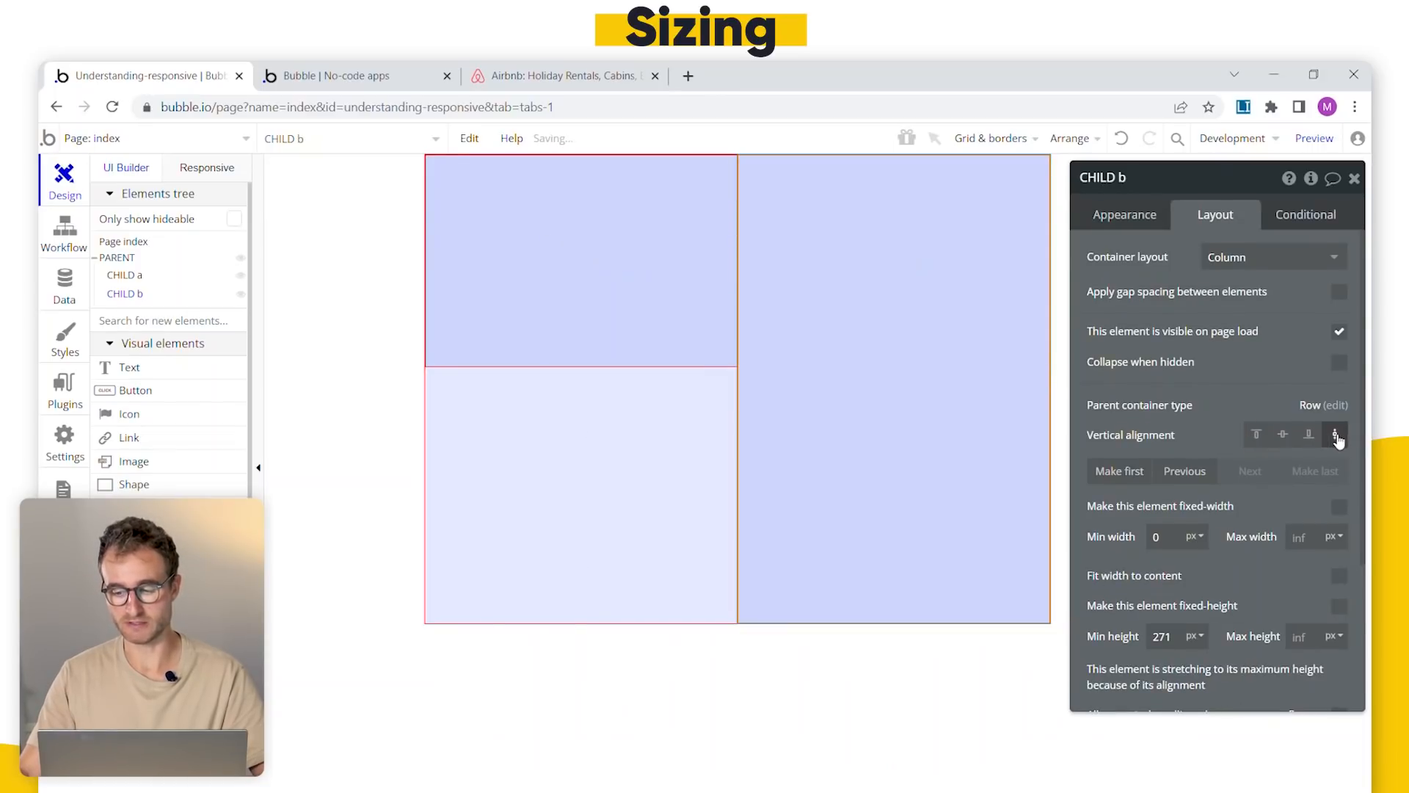
{"action": "left_click", "coordinate": [607, 289]}
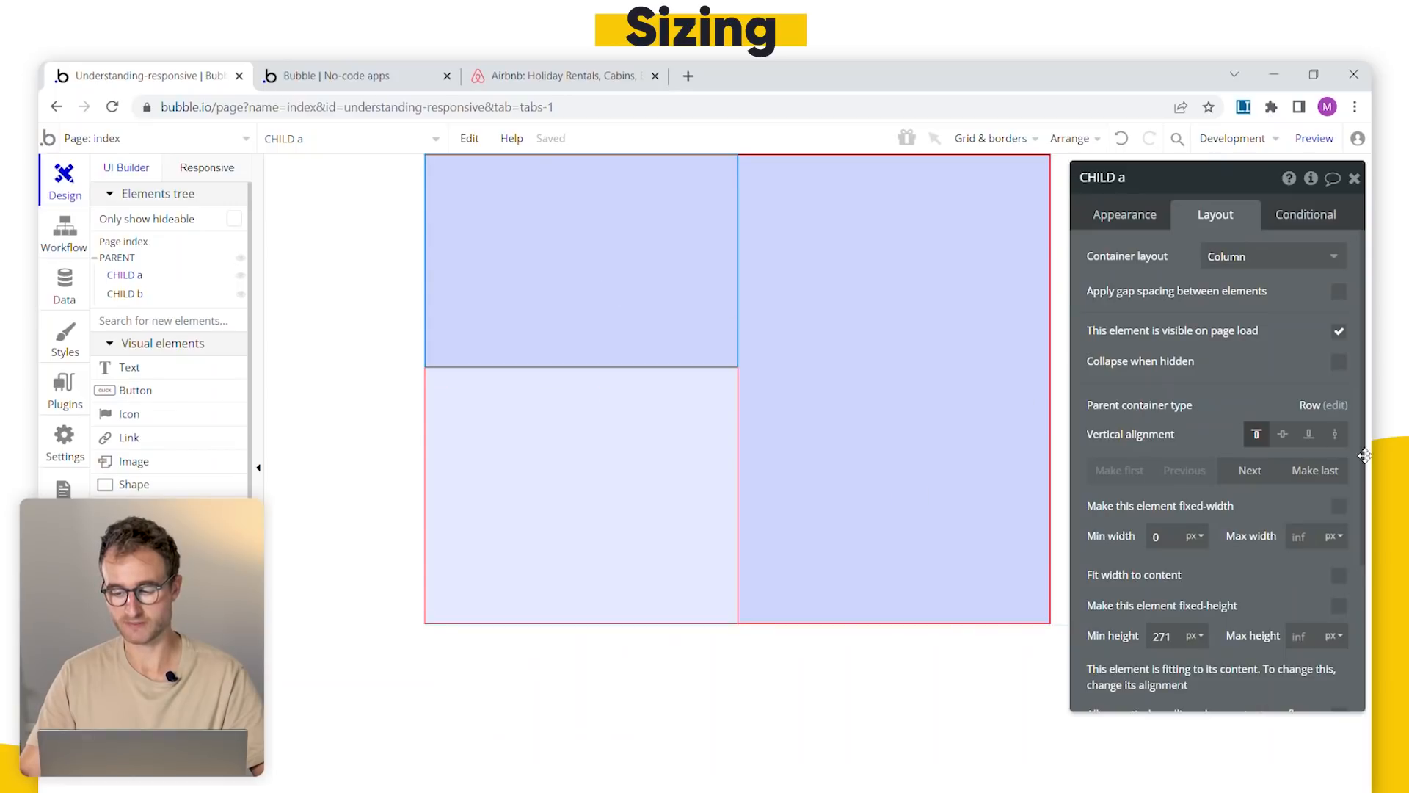
{"action": "left_click", "coordinate": [1334, 441]}
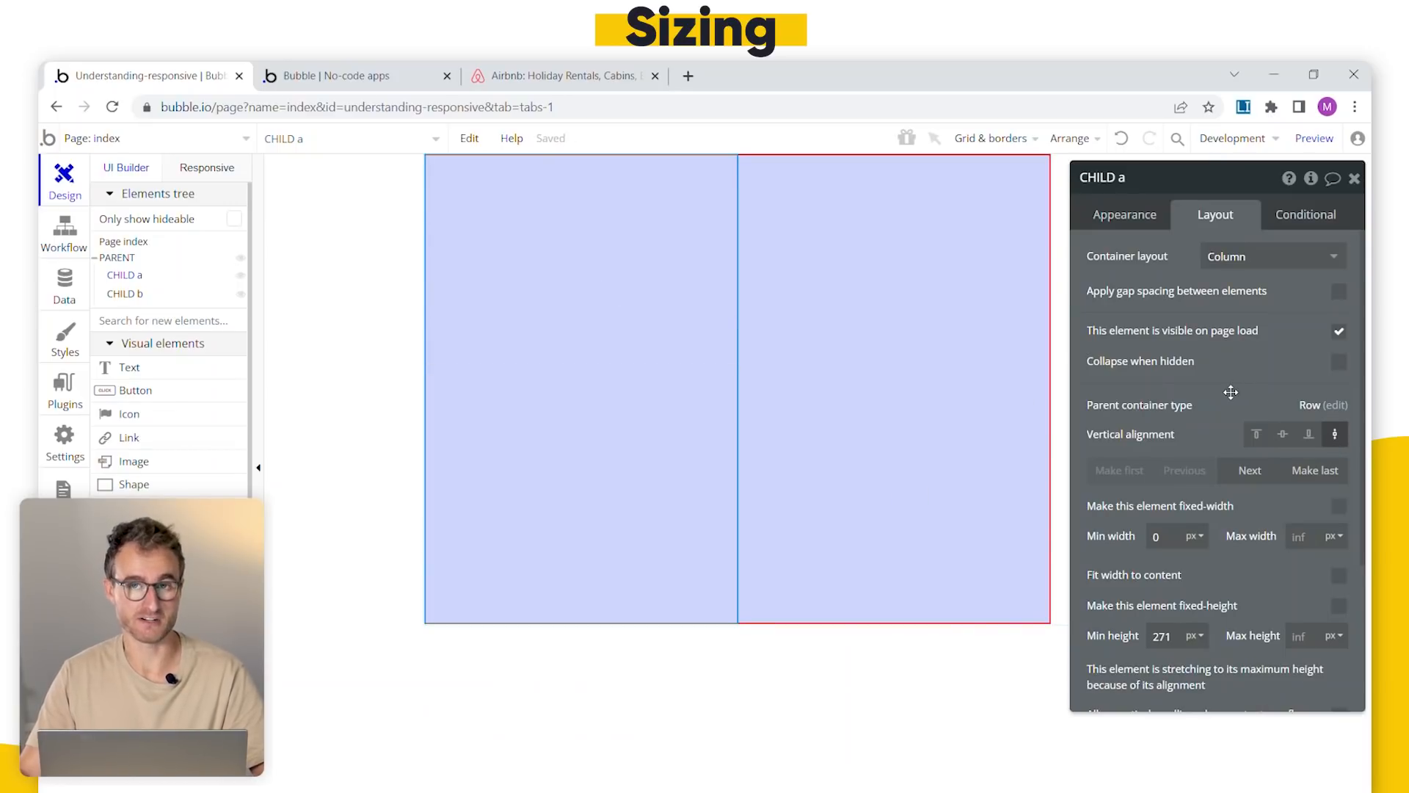
- Check in the responsive view how the two children share PARENT's width at a page width of about 629 px
{"action": "left_click_drag", "start_coordinate": [1232, 422], "coordinate": [1206, 386]}
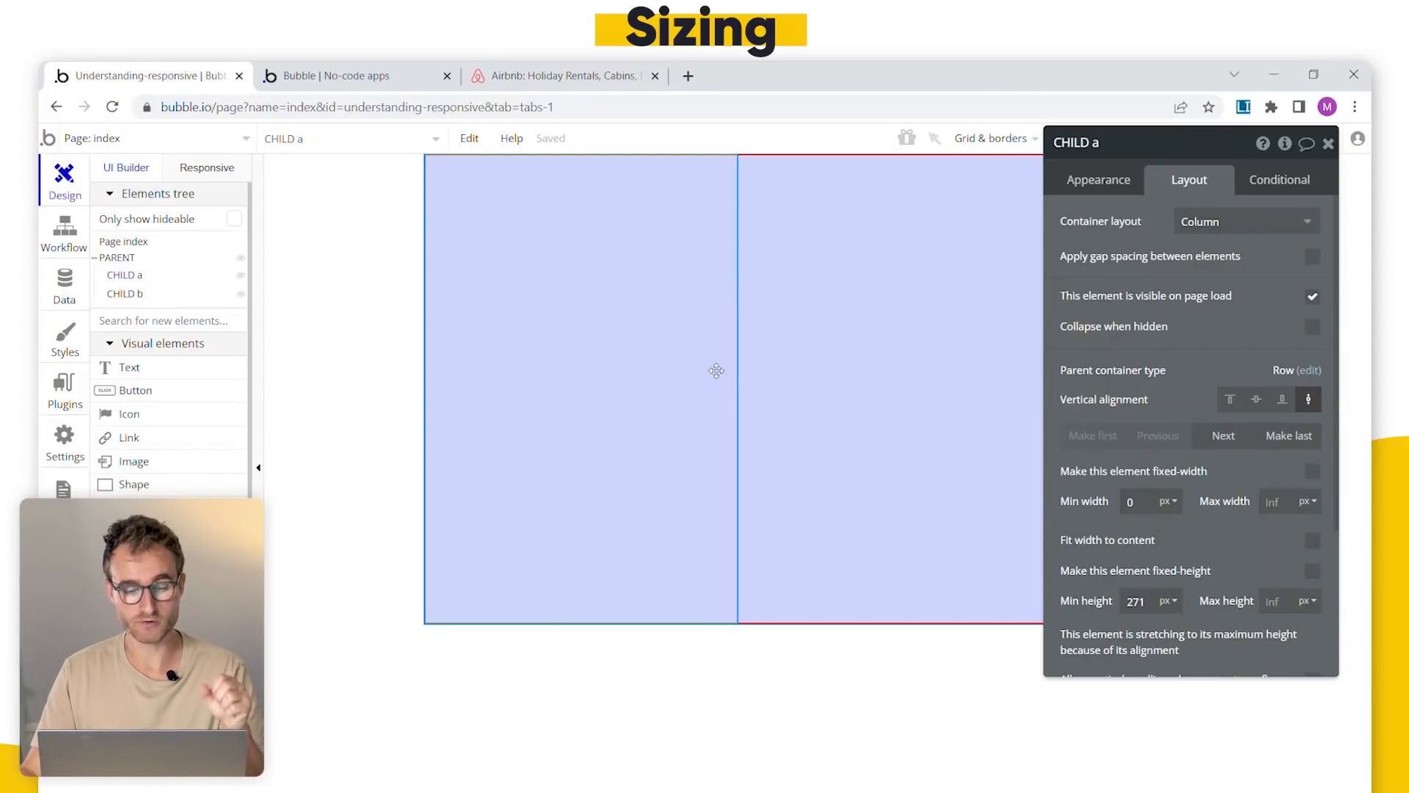
{"action": "mouse_move", "coordinate": [1153, 379]}
{"action": "left_mouse_down"}
{"action": "mouse_move", "coordinate": [1021, 403]}
{"action": "mouse_move", "coordinate": [1195, 403]}
{"action": "mouse_move", "coordinate": [1157, 393]}
{"action": "left_mouse_up"}
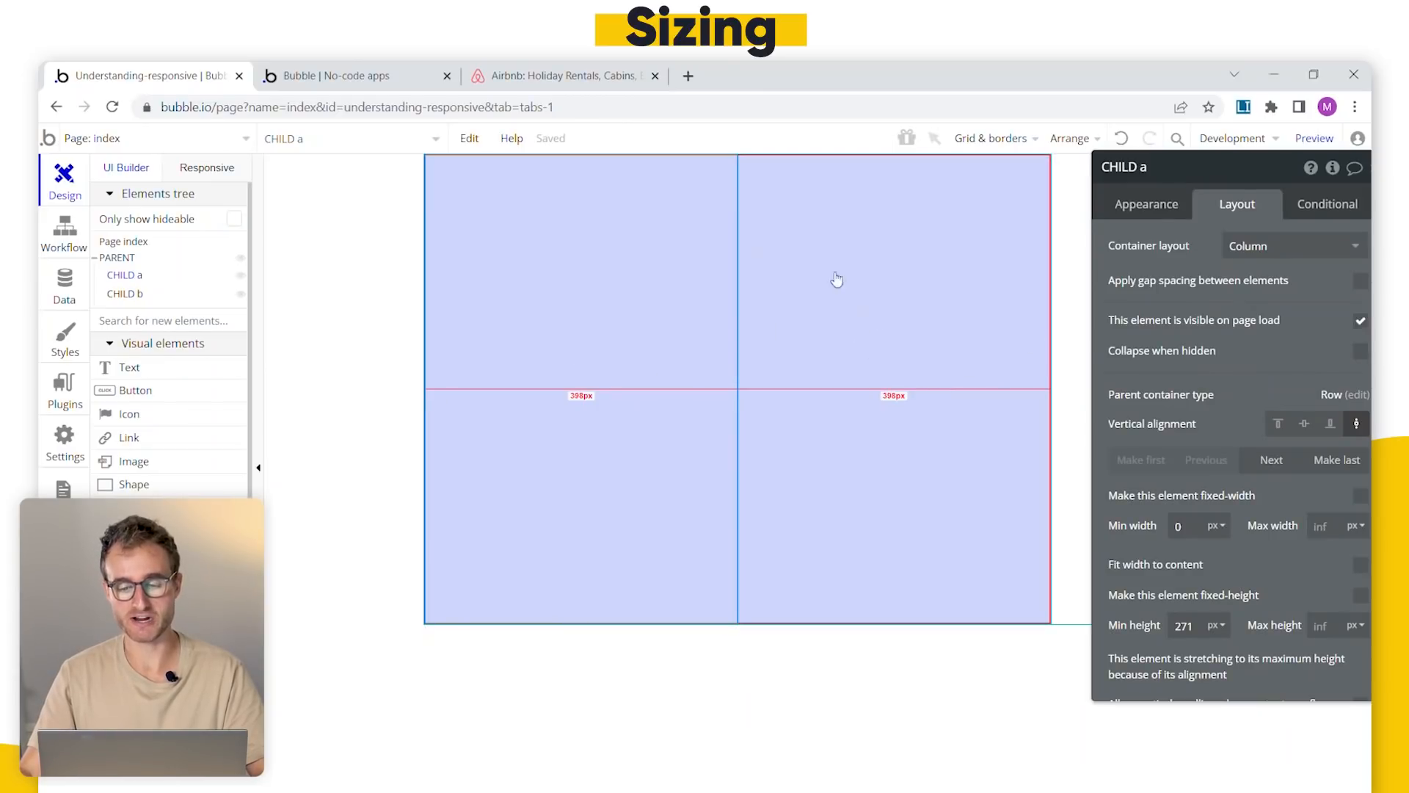
{"action": "left_click", "coordinate": [229, 170]}
{"action": "left_click_drag", "start_coordinate": [860, 192], "coordinate": [813, 227]}
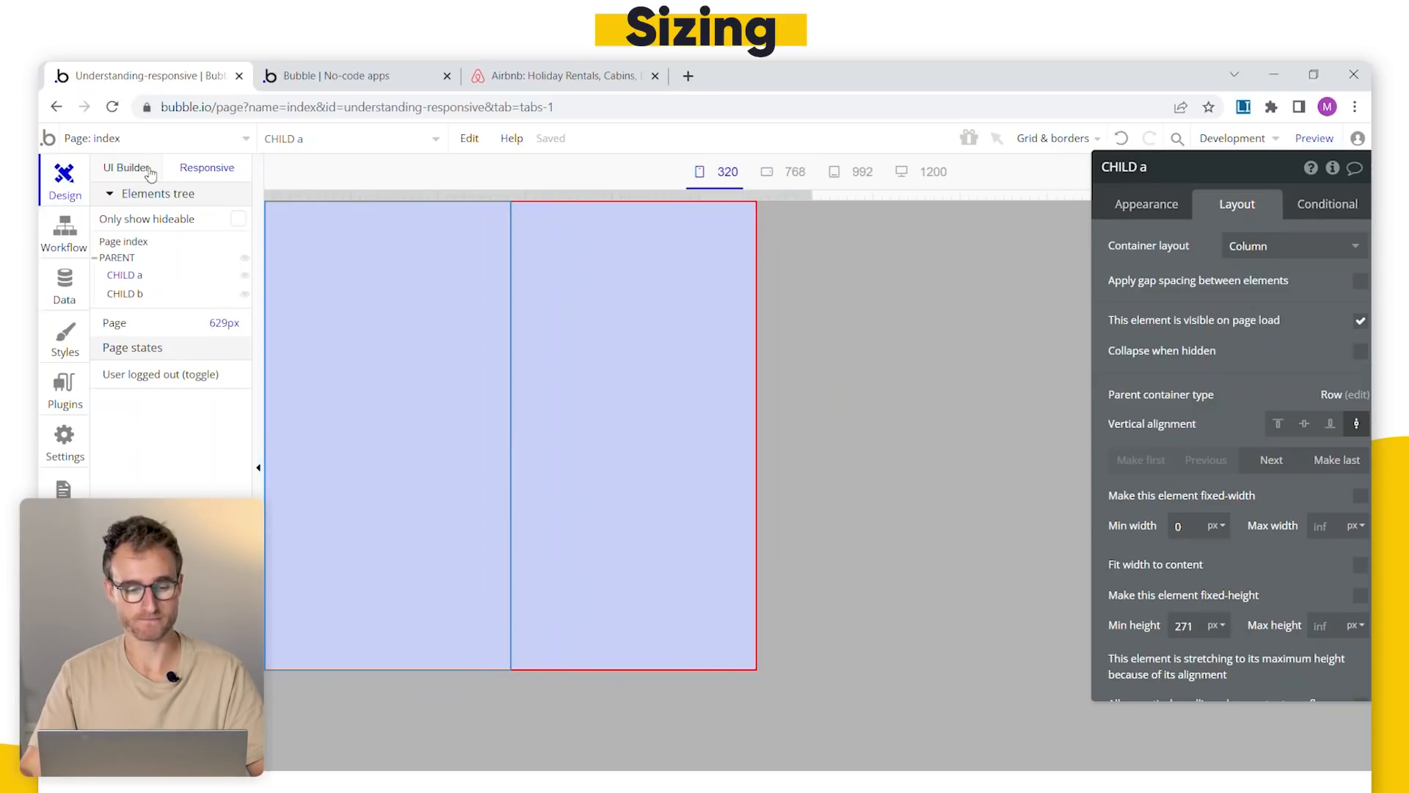
- Set the PARENT group's max width to 1000 px
{"action": "left_click", "coordinate": [144, 171]}
{"action": "double_click", "coordinate": [1207, 368]}
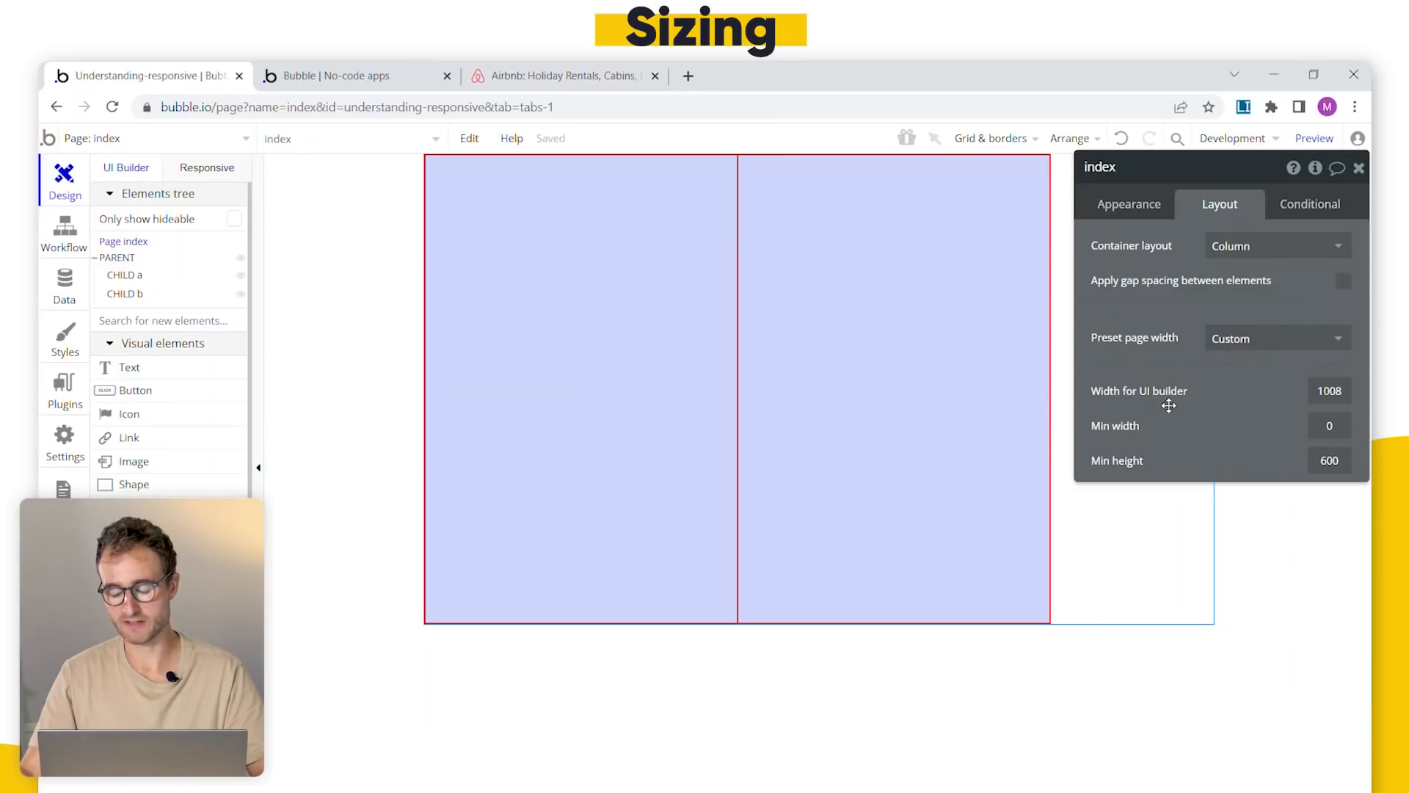
{"action": "left_click", "coordinate": [132, 262]}
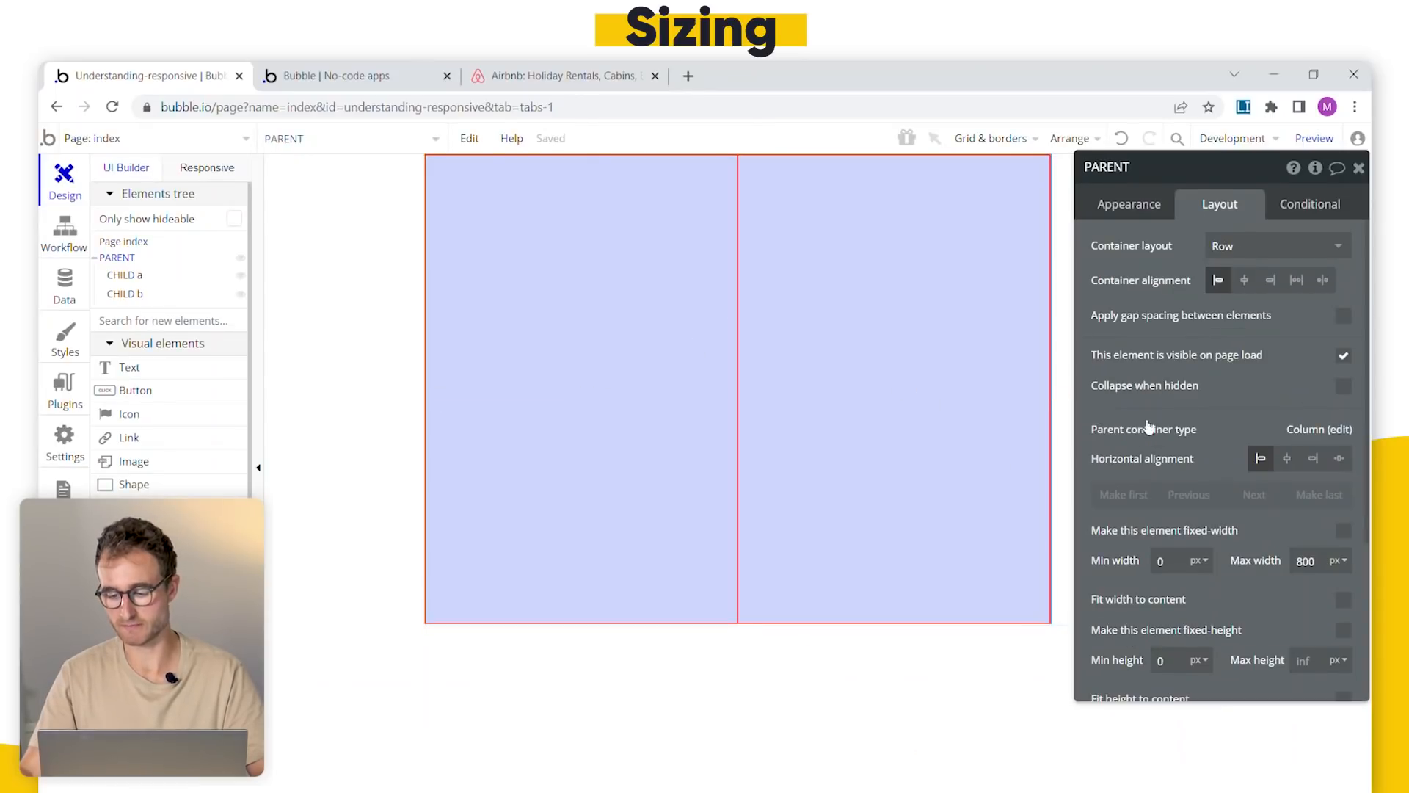
{"action": "left_click_drag", "start_coordinate": [1149, 428], "coordinate": [1104, 368]}
{"action": "left_click", "coordinate": [1248, 504]}
{"action": "type", "text": "1000"}
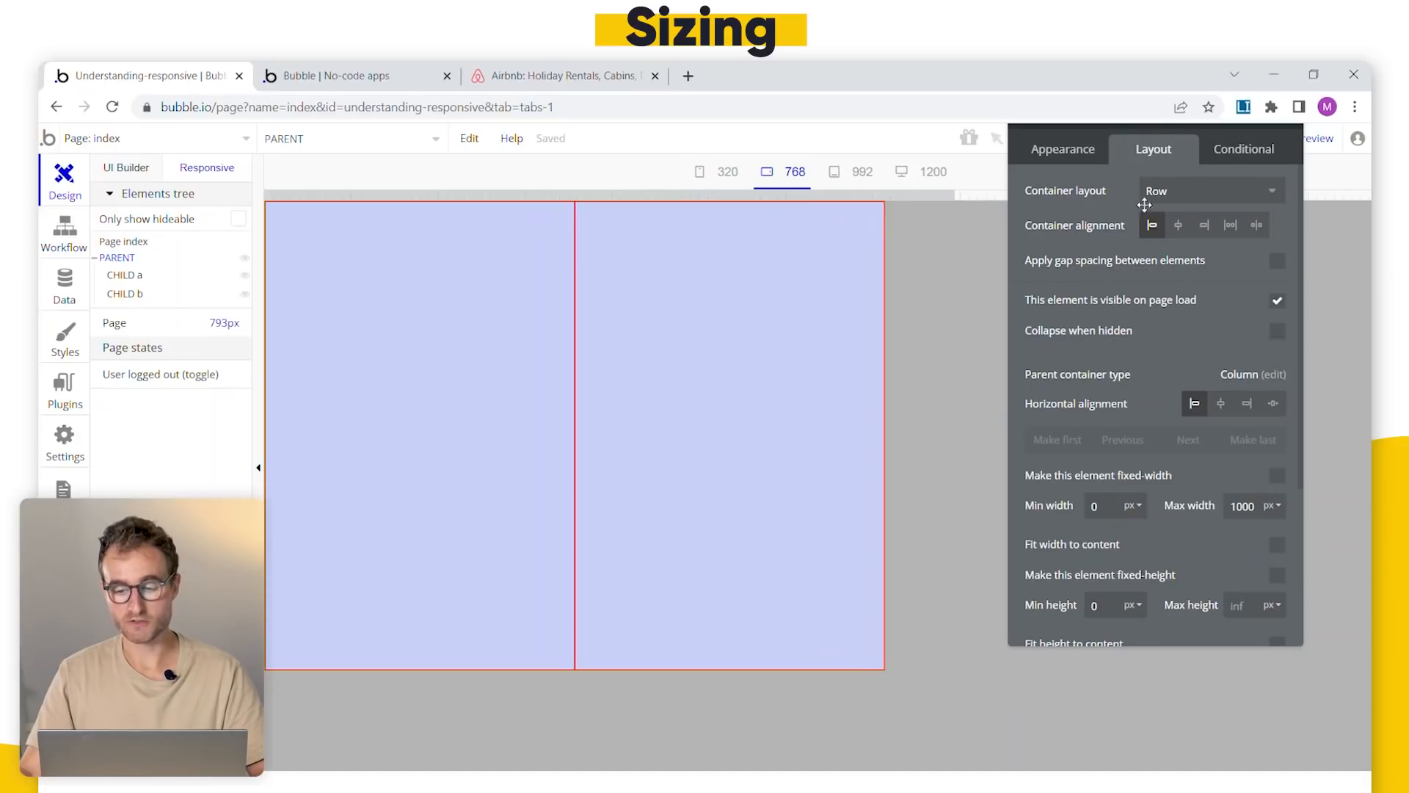
- Compare the widths of CHILD a and CHILD b at page widths of about 759 px and 1154 px
{"action": "left_click_drag", "start_coordinate": [965, 195], "coordinate": [824, 245]}
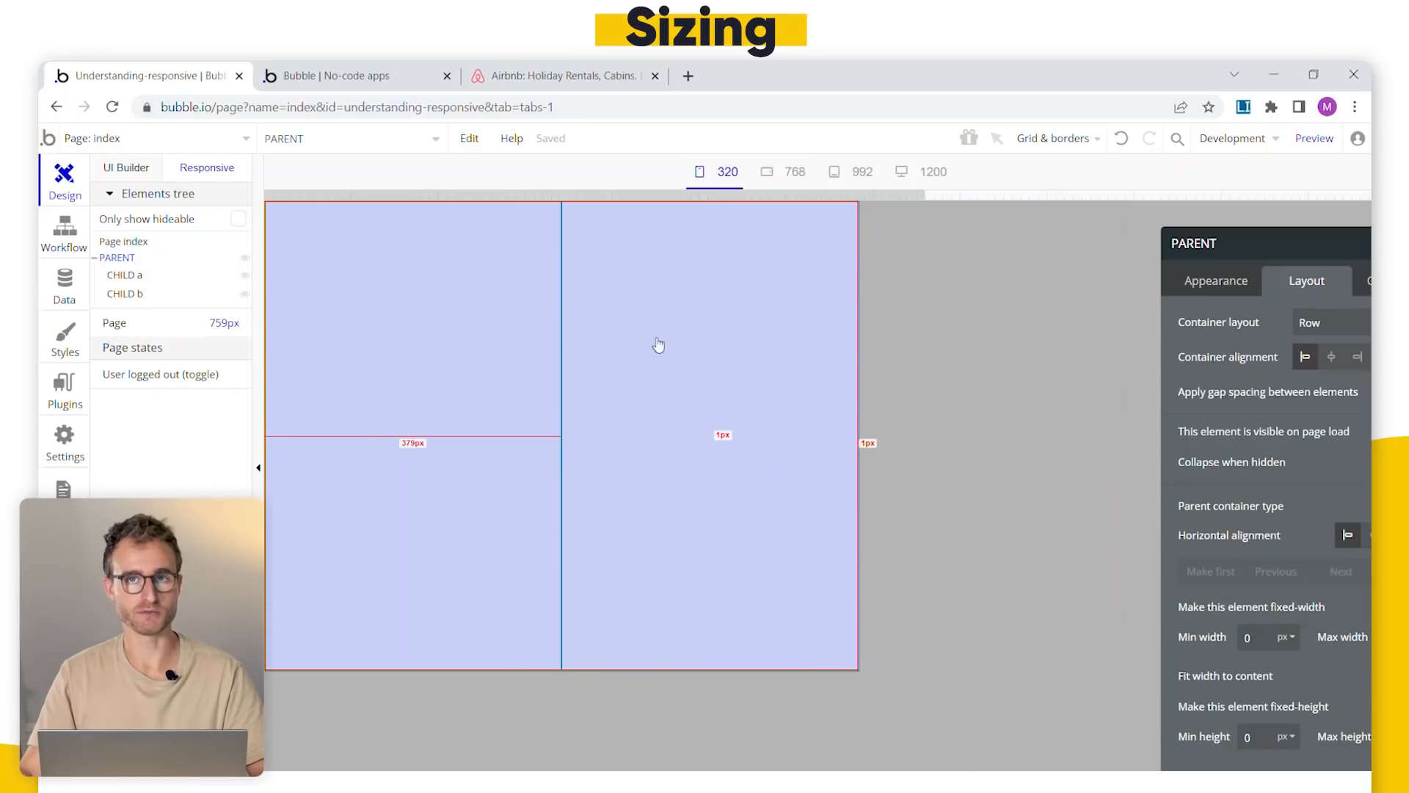
{"action": "left_click", "coordinate": [786, 314]}
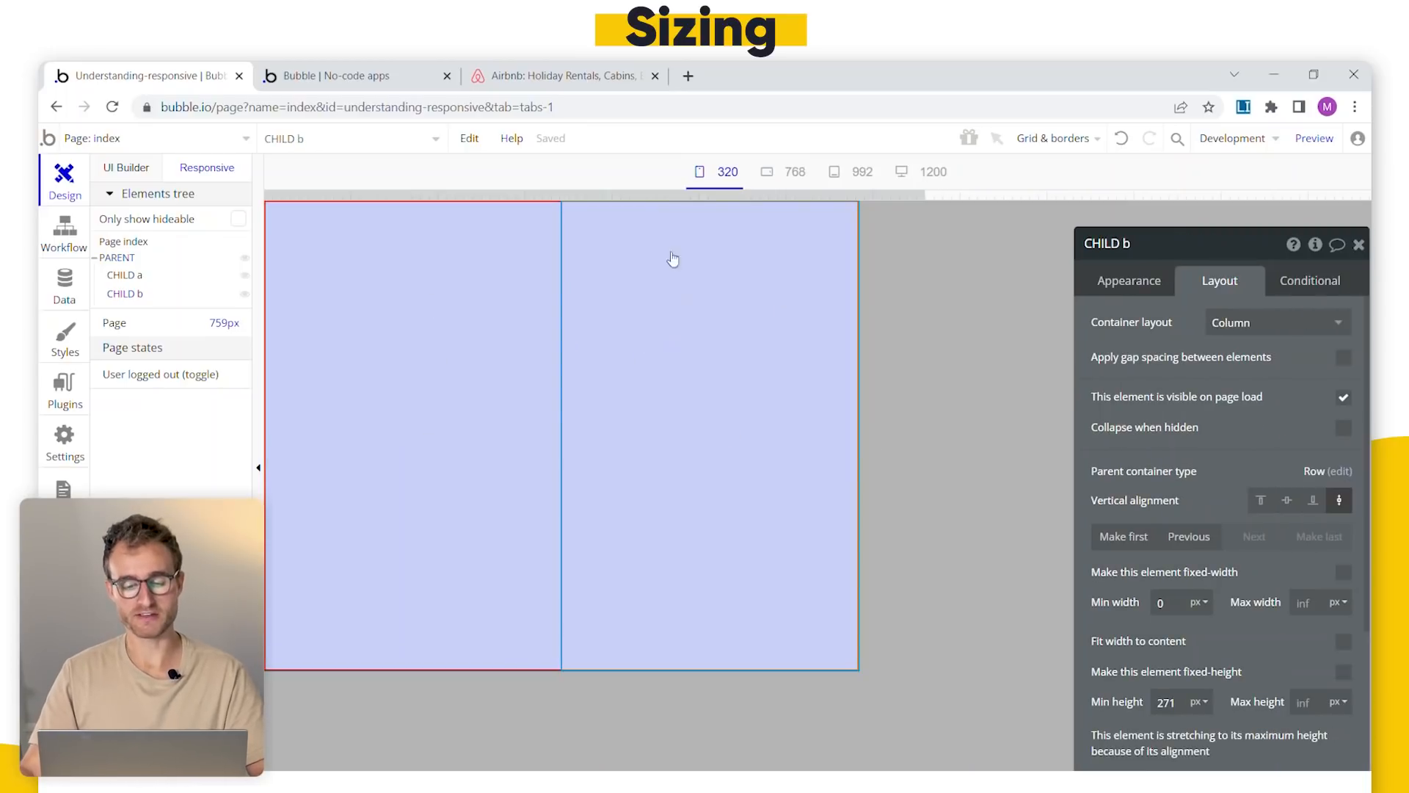
{"action": "left_click_drag", "start_coordinate": [929, 209], "coordinate": [1263, 192]}
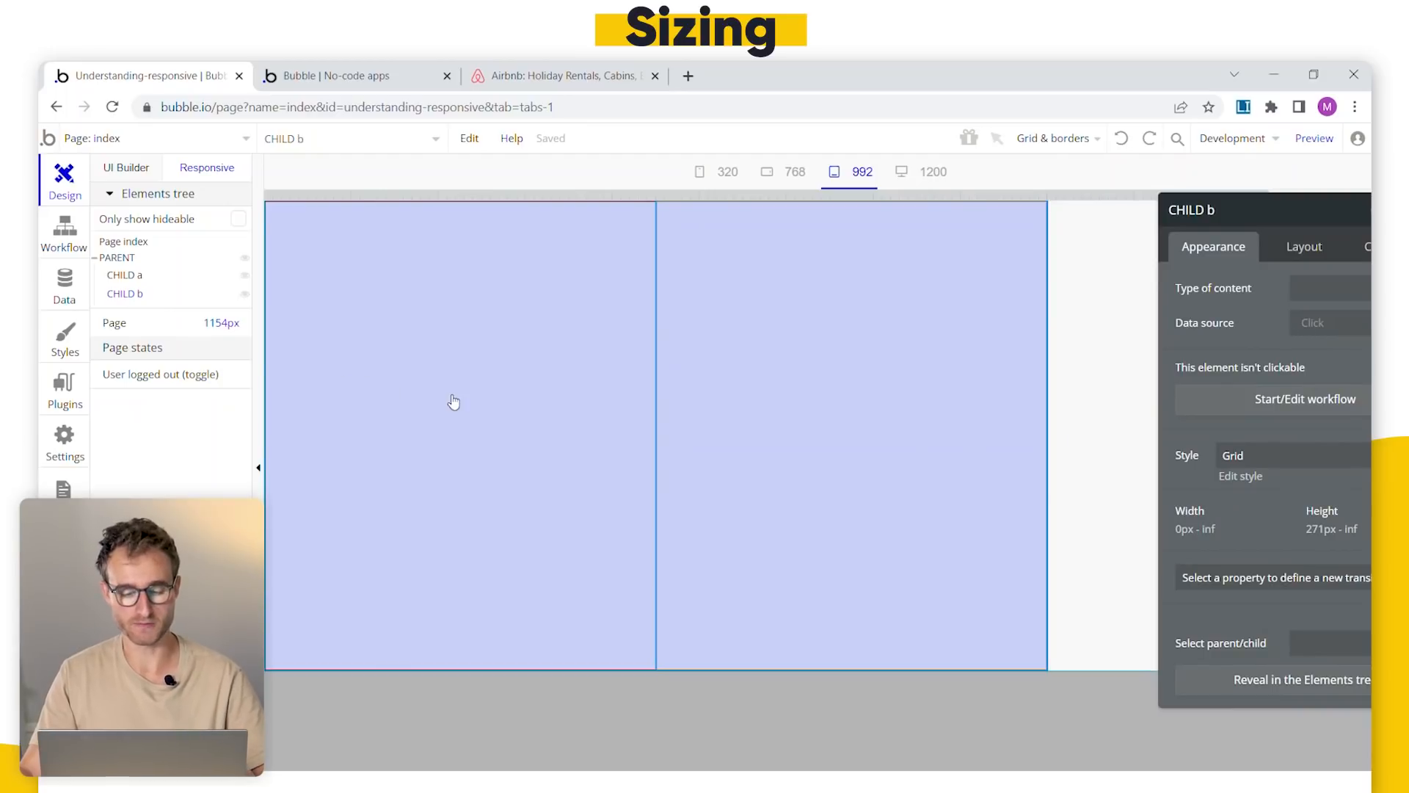
{"action": "left_click", "coordinate": [542, 387]}
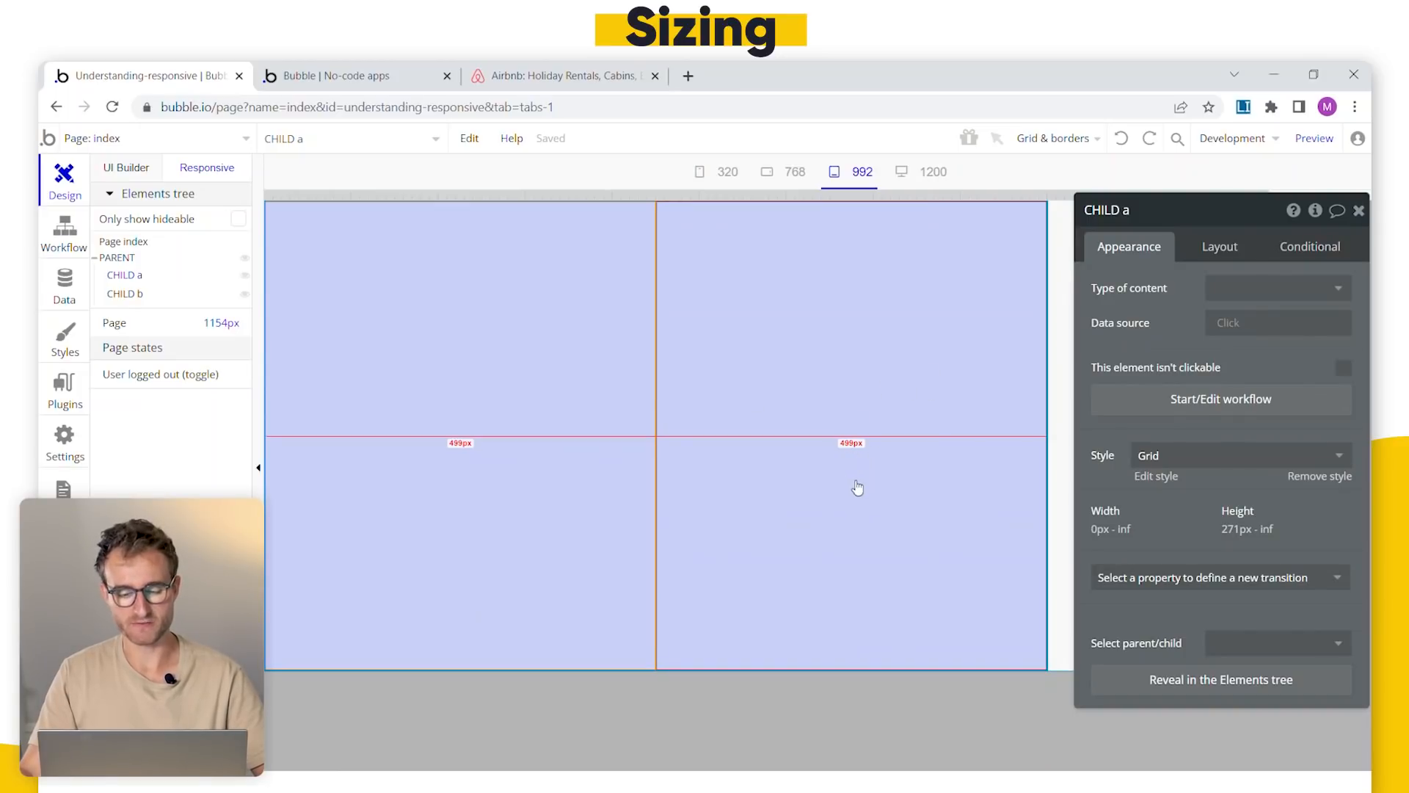
- Clear the Grid style from the PARENT group
{"action": "left_click", "coordinate": [116, 258]}
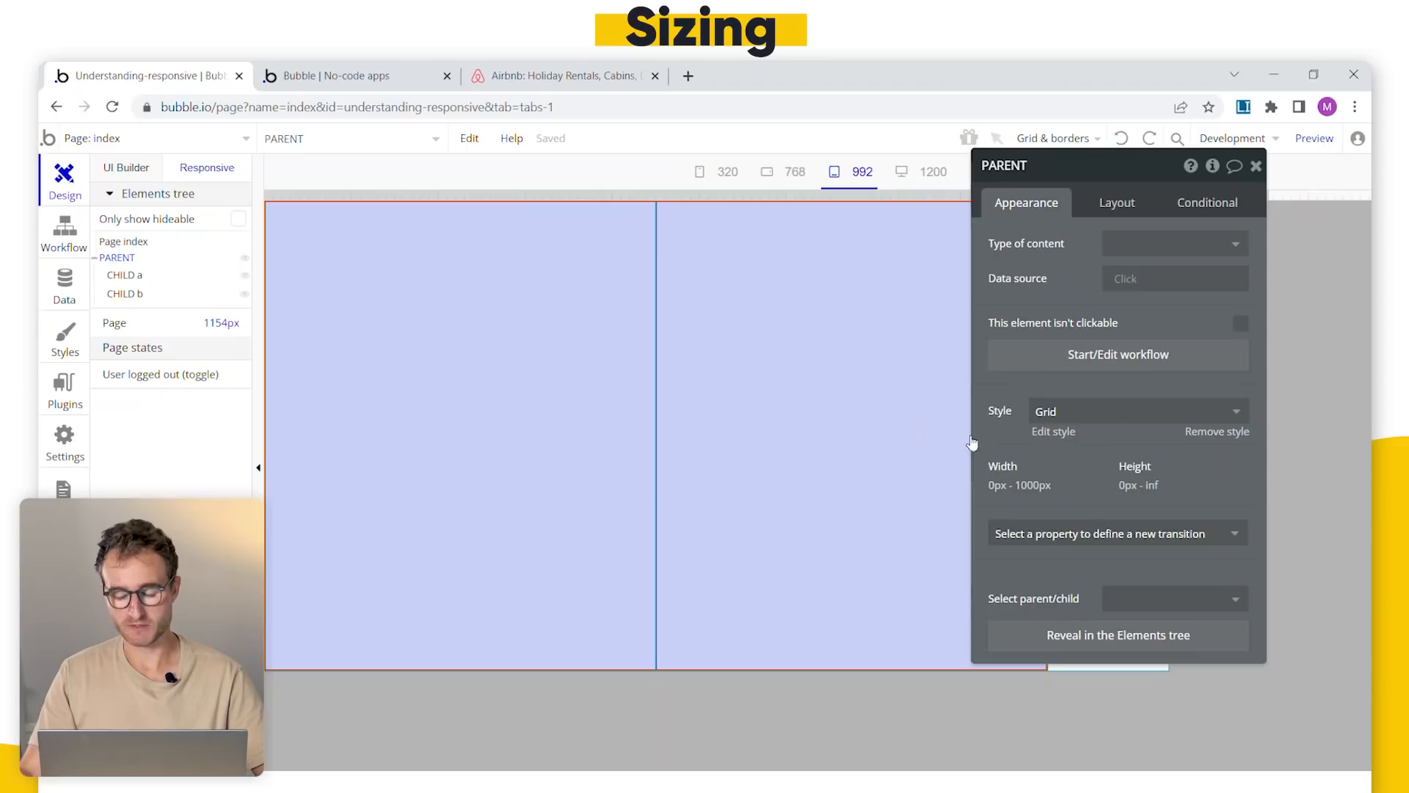
{"action": "left_click", "coordinate": [1110, 415]}
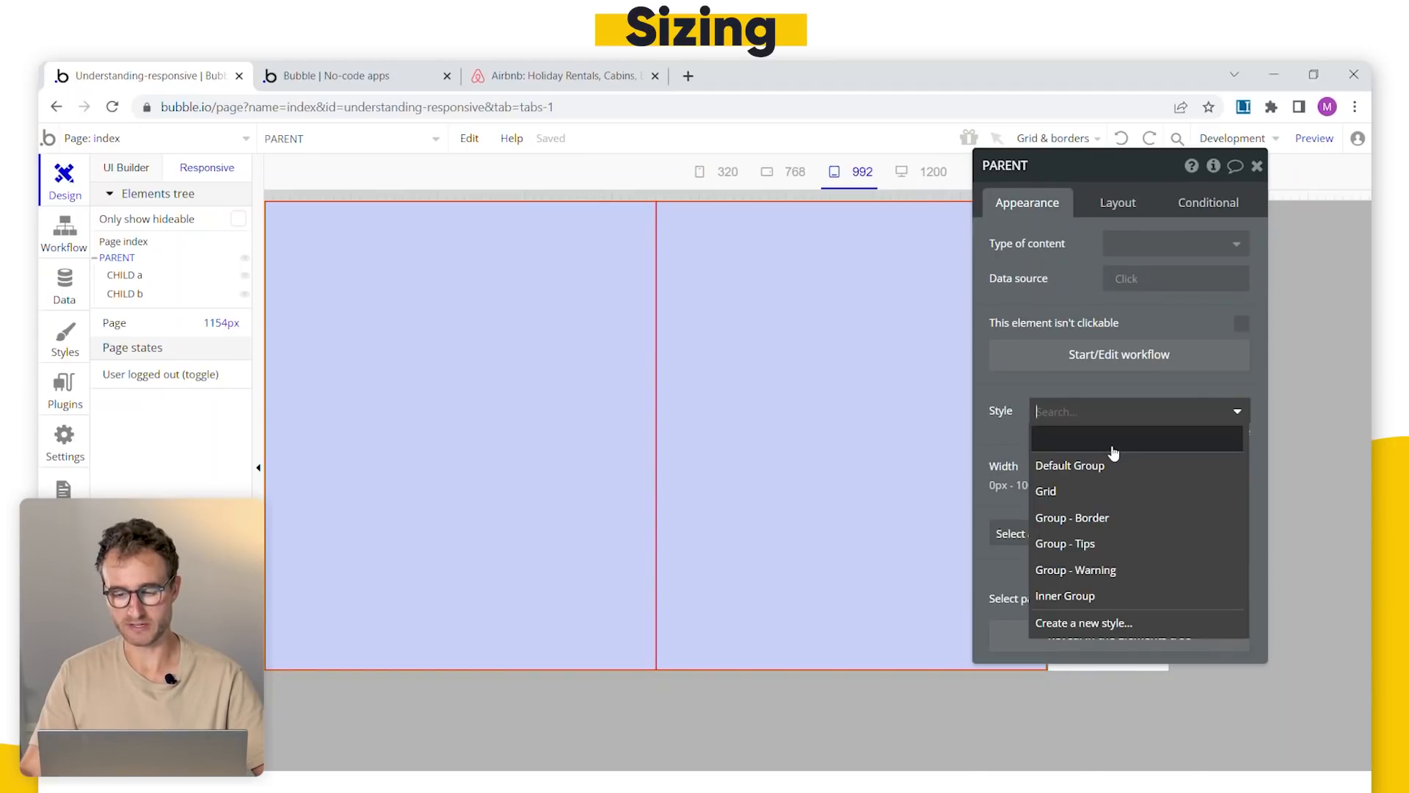
{"action": "left_click", "coordinate": [1112, 444]}
{"action": "left_click", "coordinate": [1080, 615]}
{"action": "left_click", "coordinate": [1063, 650]}
- Check the widths of both children and narrow the responsive page preview to about 995 px
{"action": "left_click", "coordinate": [959, 422]}
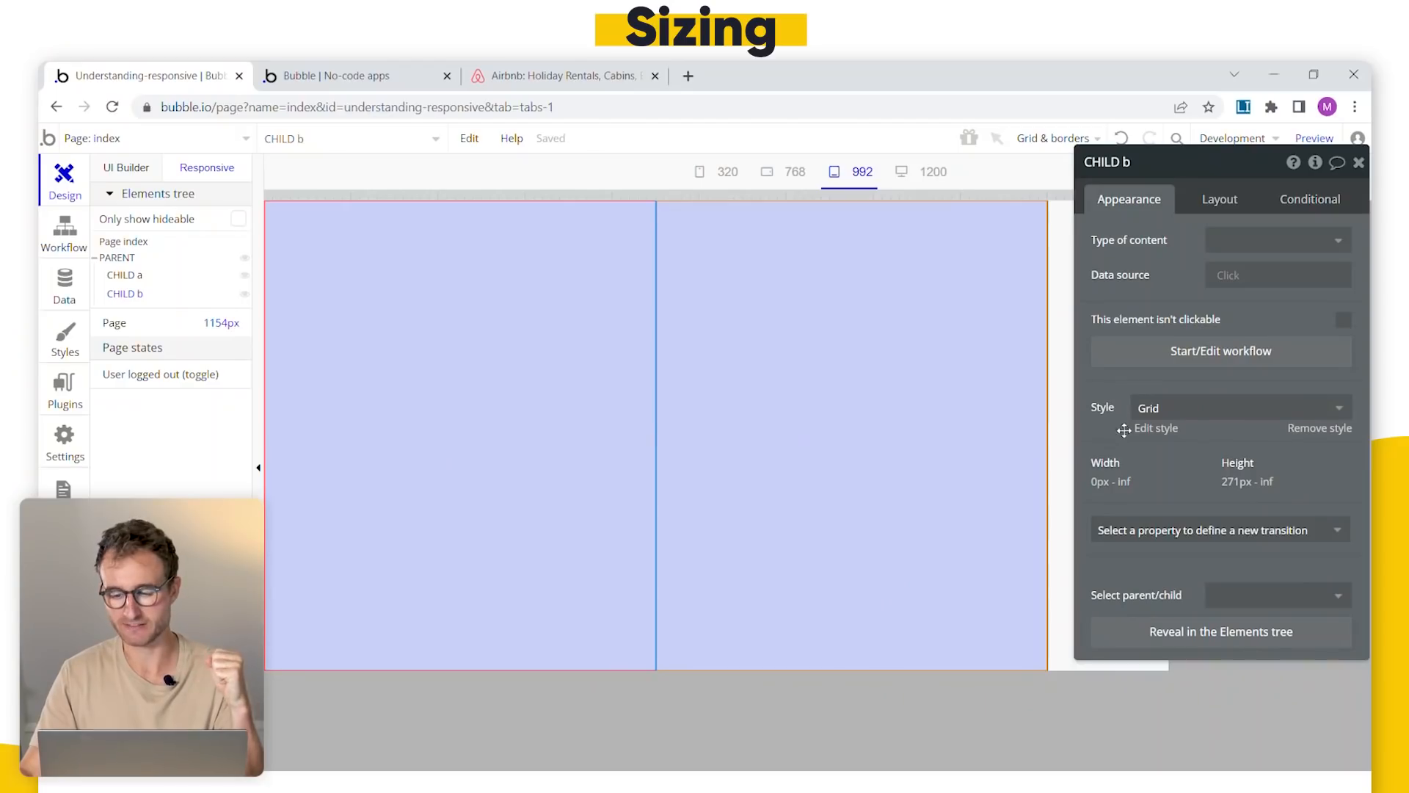
{"action": "left_click_drag", "start_coordinate": [1123, 431], "coordinate": [1106, 470]}
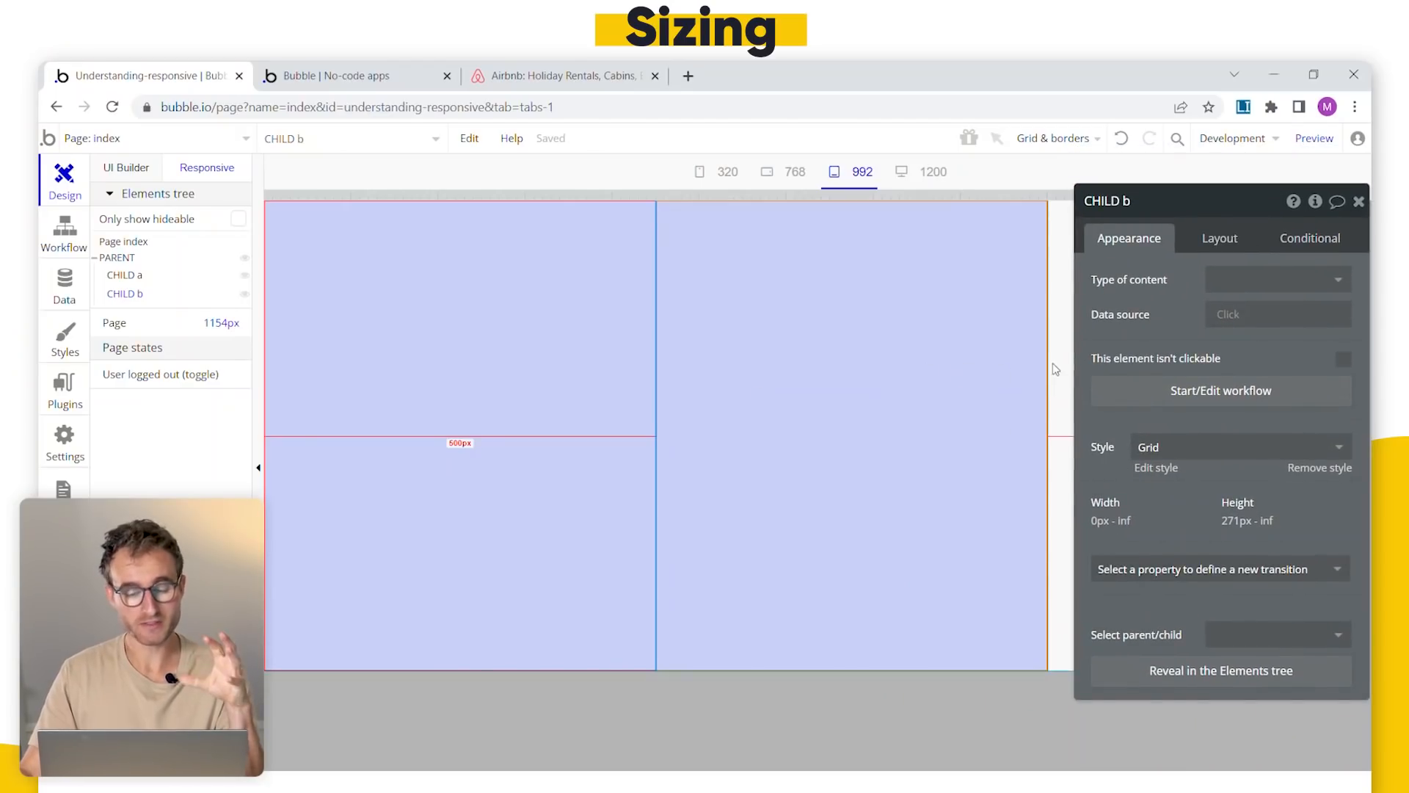
{"action": "left_click_drag", "start_coordinate": [1114, 327], "coordinate": [1130, 352]}
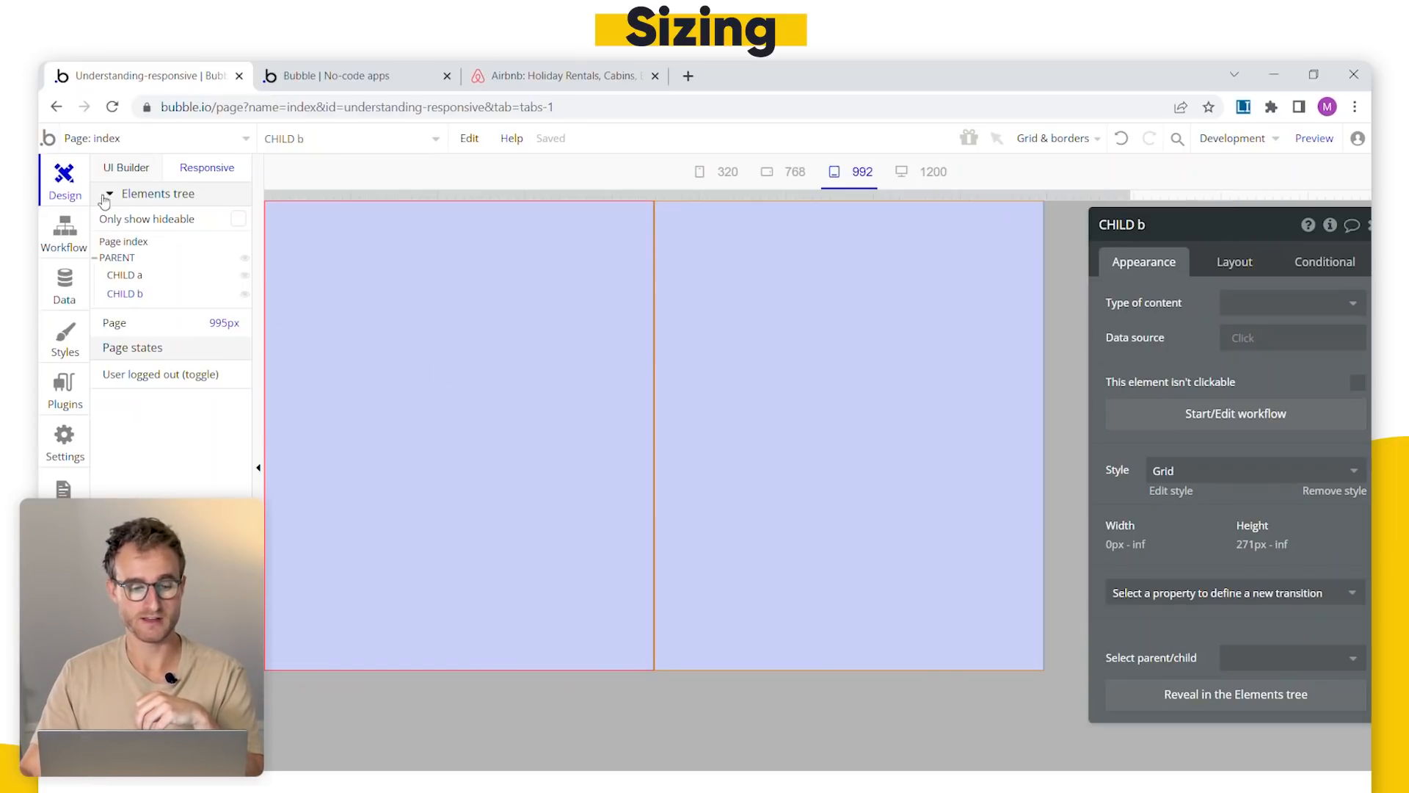
- Duplicate CHILD b to try three children across PARENT, and delete the middle group
{"action": "left_click", "coordinate": [127, 170]}
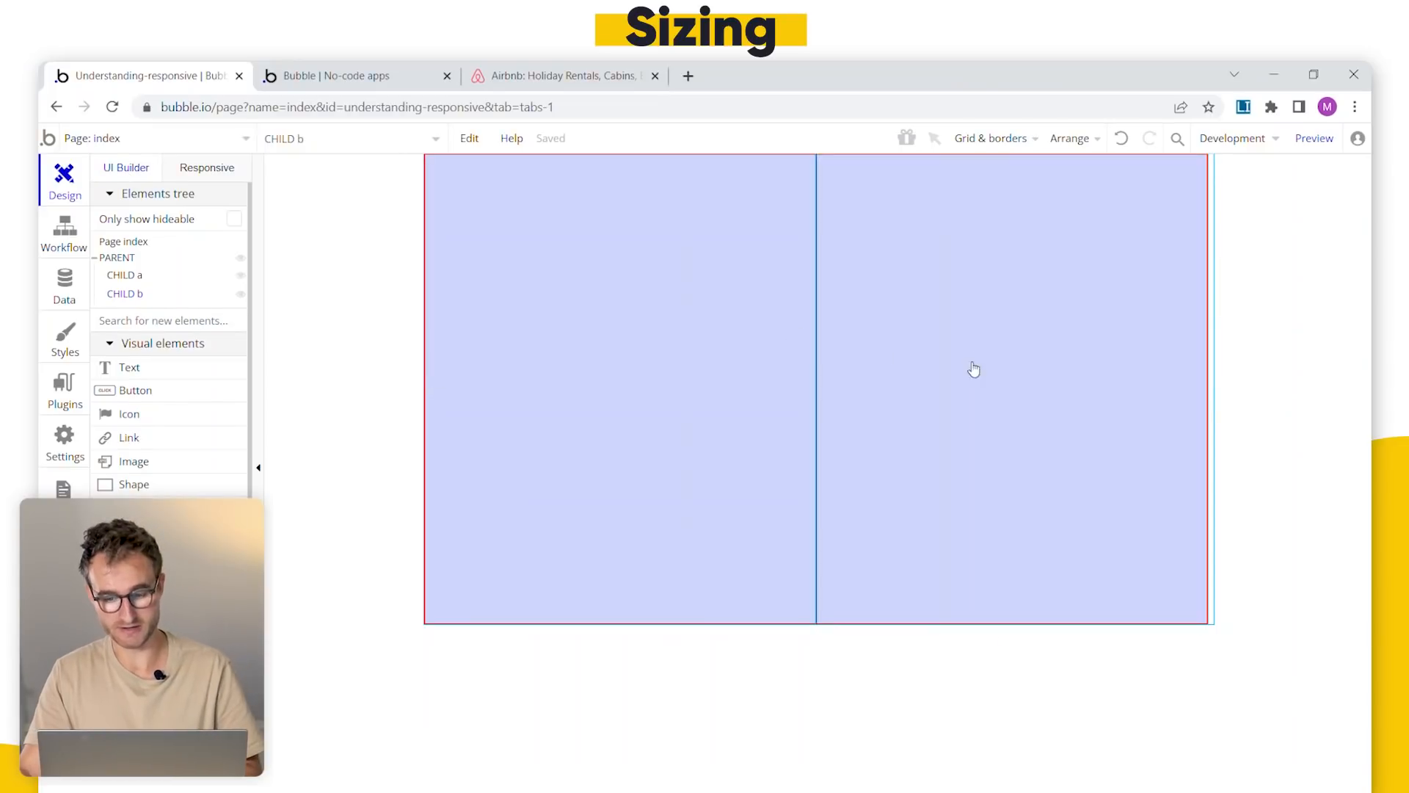
{"action": "key", "text": "ctrl+d"}
{"action": "left_click", "coordinate": [588, 325]}
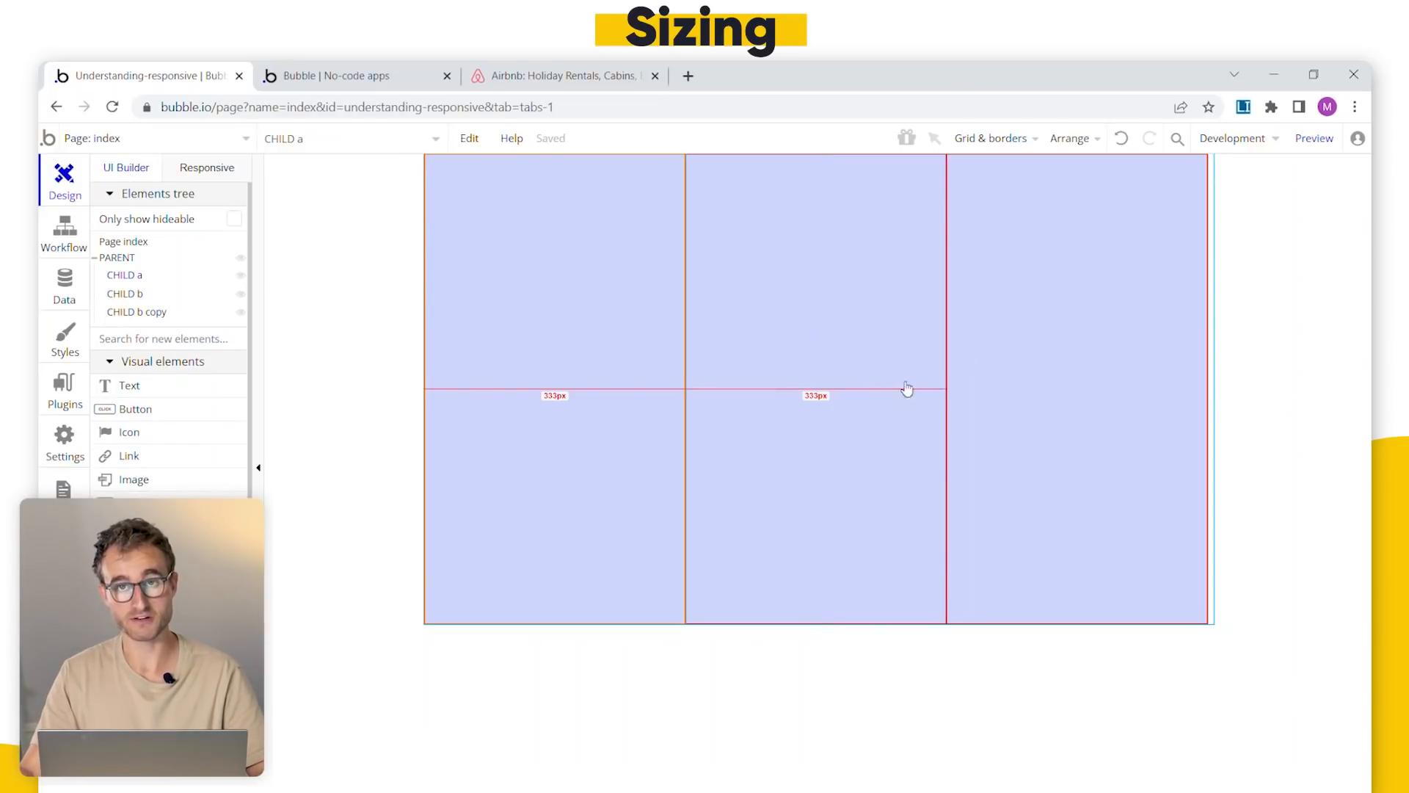
{"action": "left_click", "coordinate": [892, 407]}
{"action": "key", "text": "Delete"}
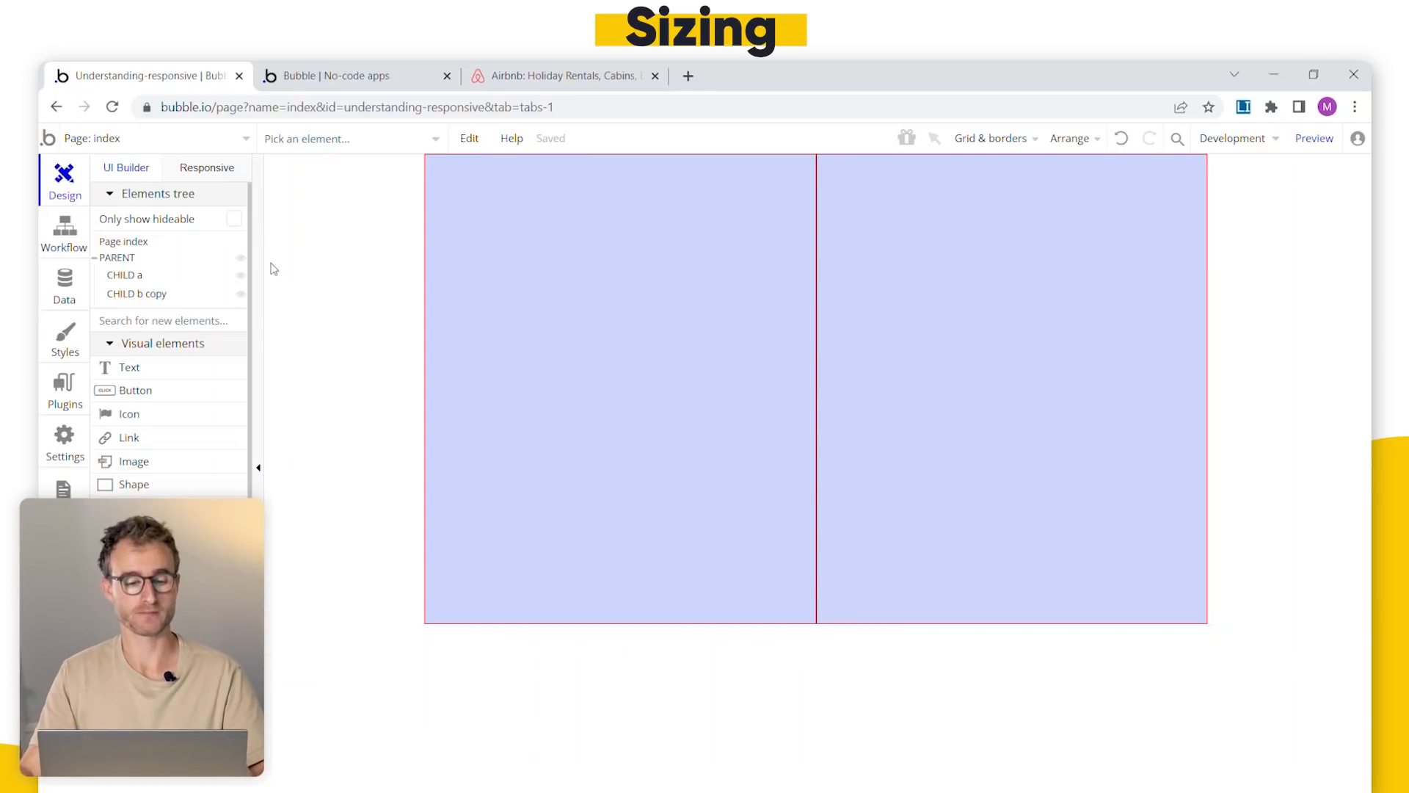
- Rename the remaining "CHILD b copy" group as "CHILD b" and show its layout settings
{"action": "left_click", "coordinate": [209, 170]}
{"action": "left_click", "coordinate": [468, 397]}
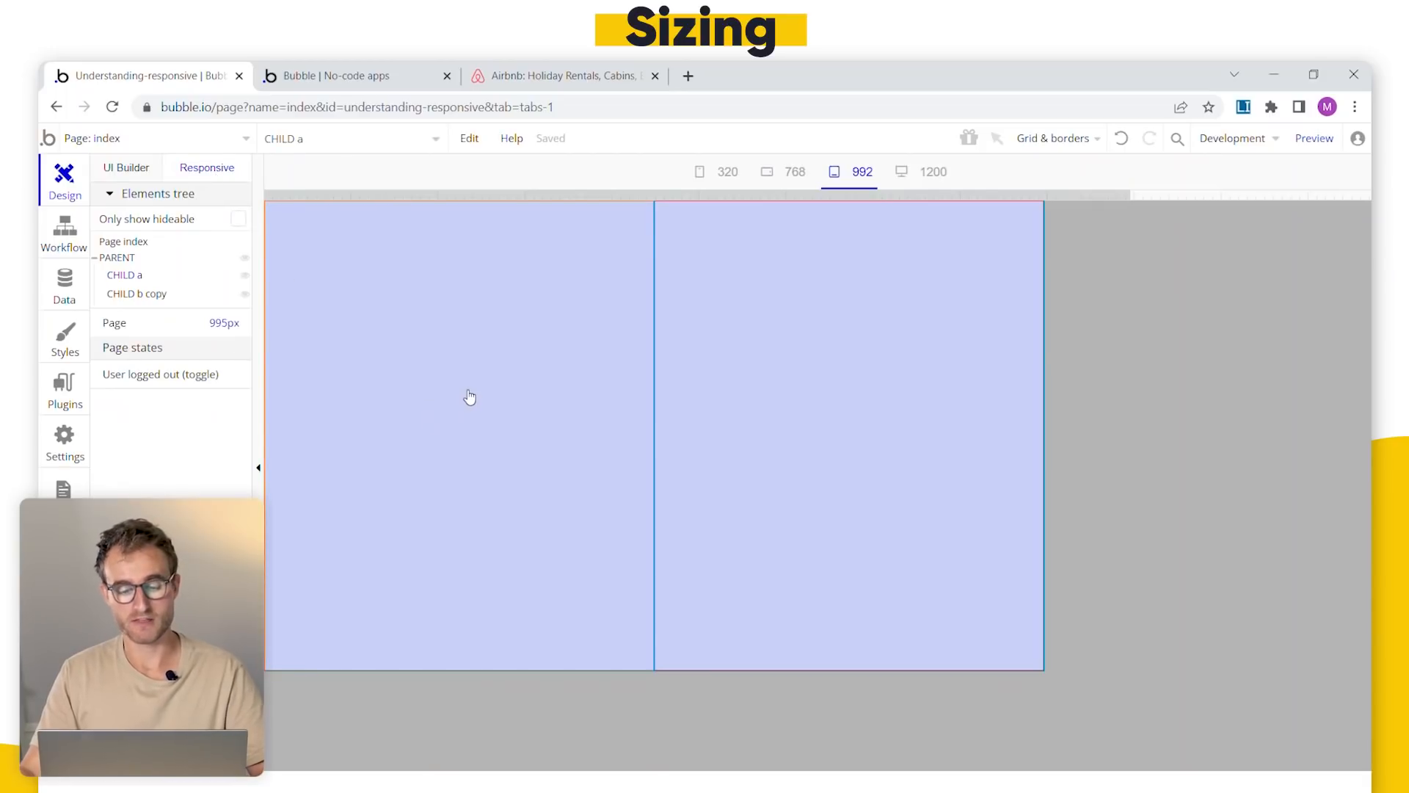
{"action": "double_click", "coordinate": [879, 426]}
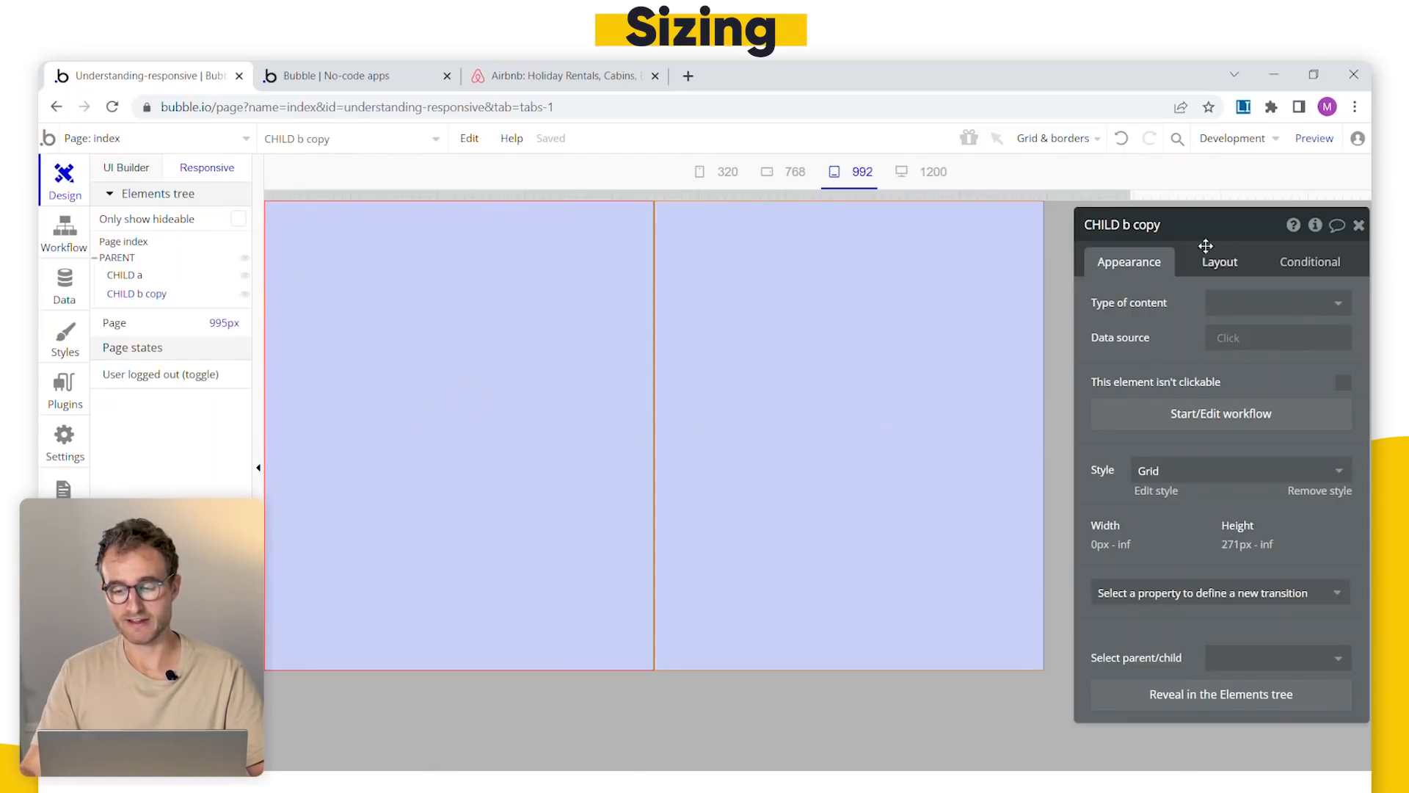
{"action": "left_click", "coordinate": [1222, 268]}
{"action": "left_click_drag", "start_coordinate": [1174, 405], "coordinate": [1029, 347]}
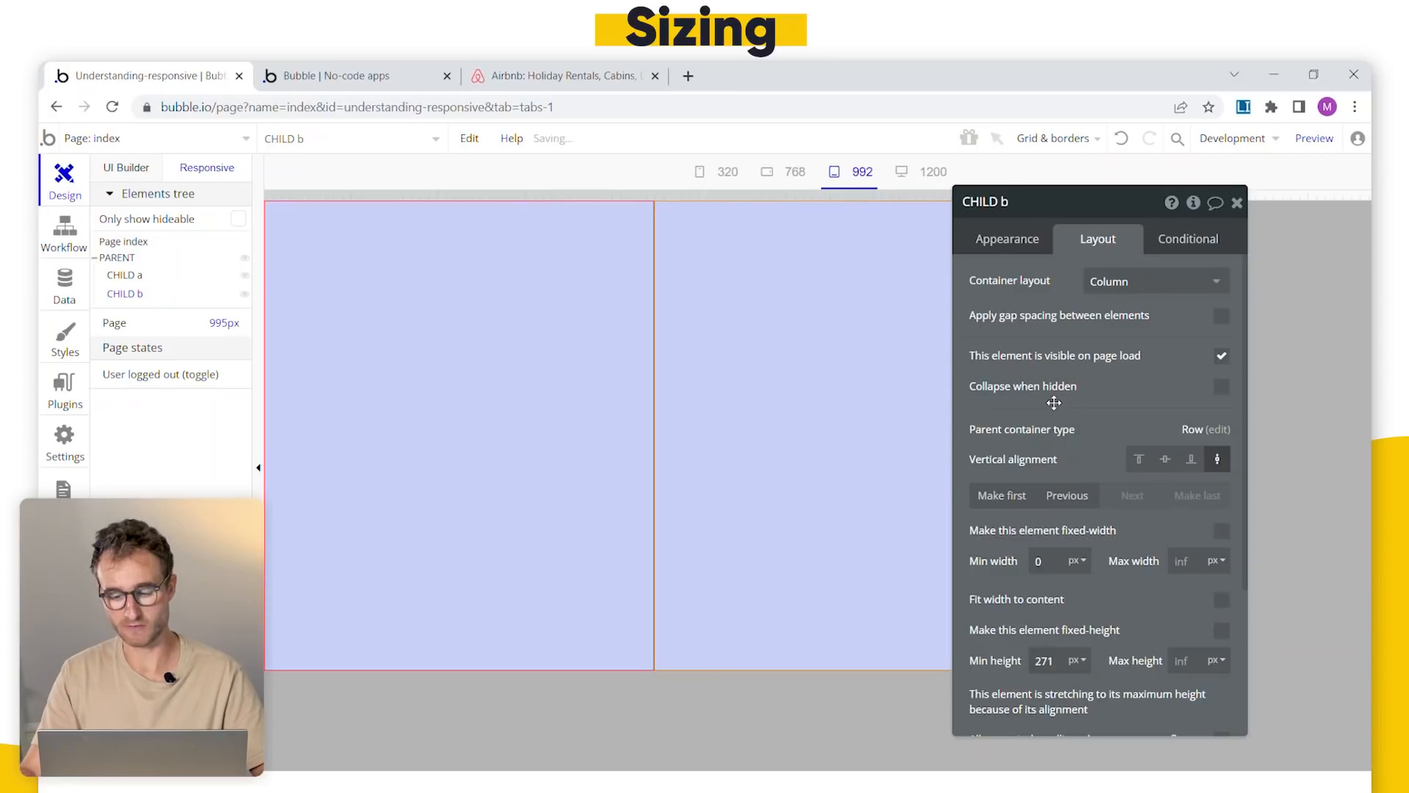
{"action": "left_click_drag", "start_coordinate": [1054, 402], "coordinate": [1086, 374]}
- Set CHILD a's min width to 400 px
{"action": "left_click", "coordinate": [570, 450]}
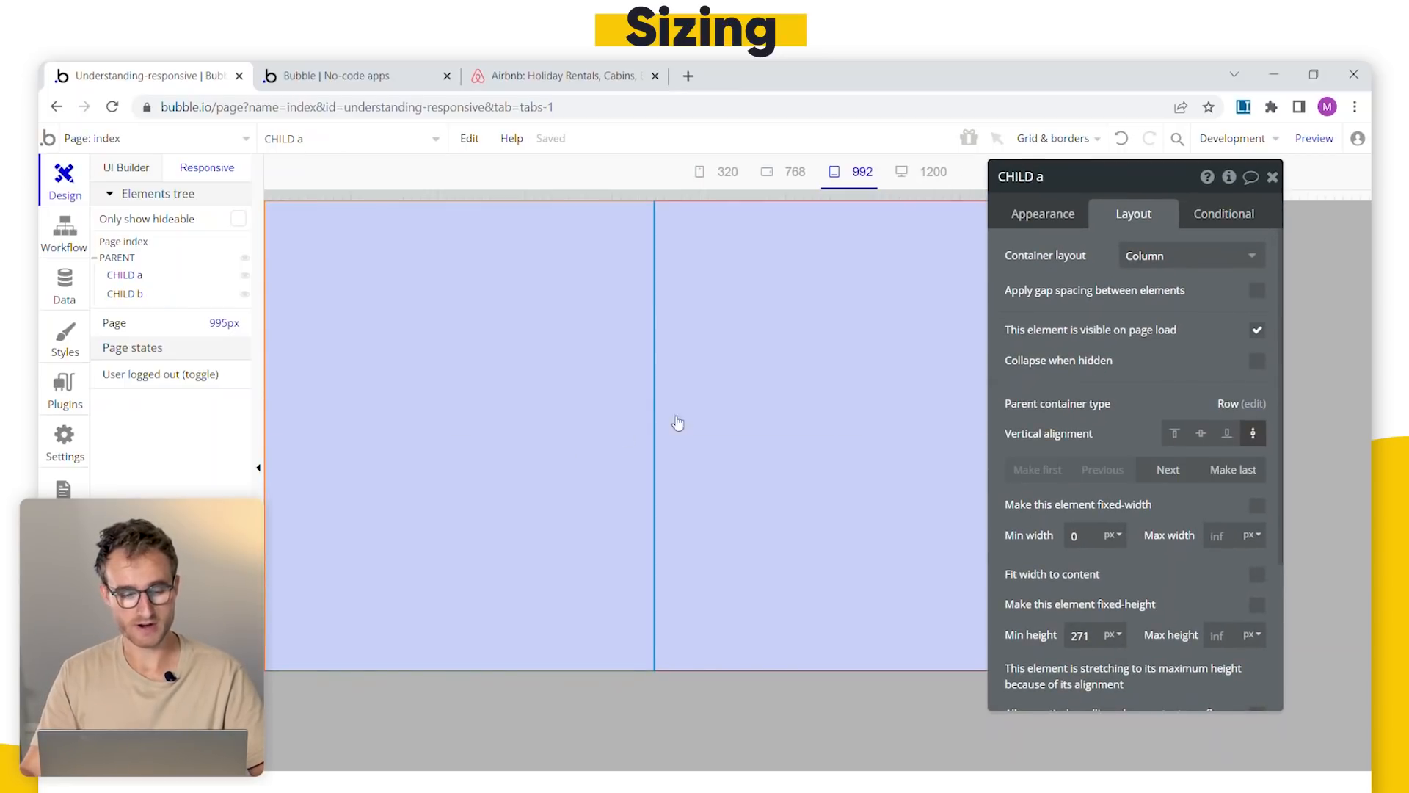
{"action": "left_click", "coordinate": [836, 409]}
{"action": "left_click_drag", "start_coordinate": [1058, 537], "coordinate": [1003, 475]}
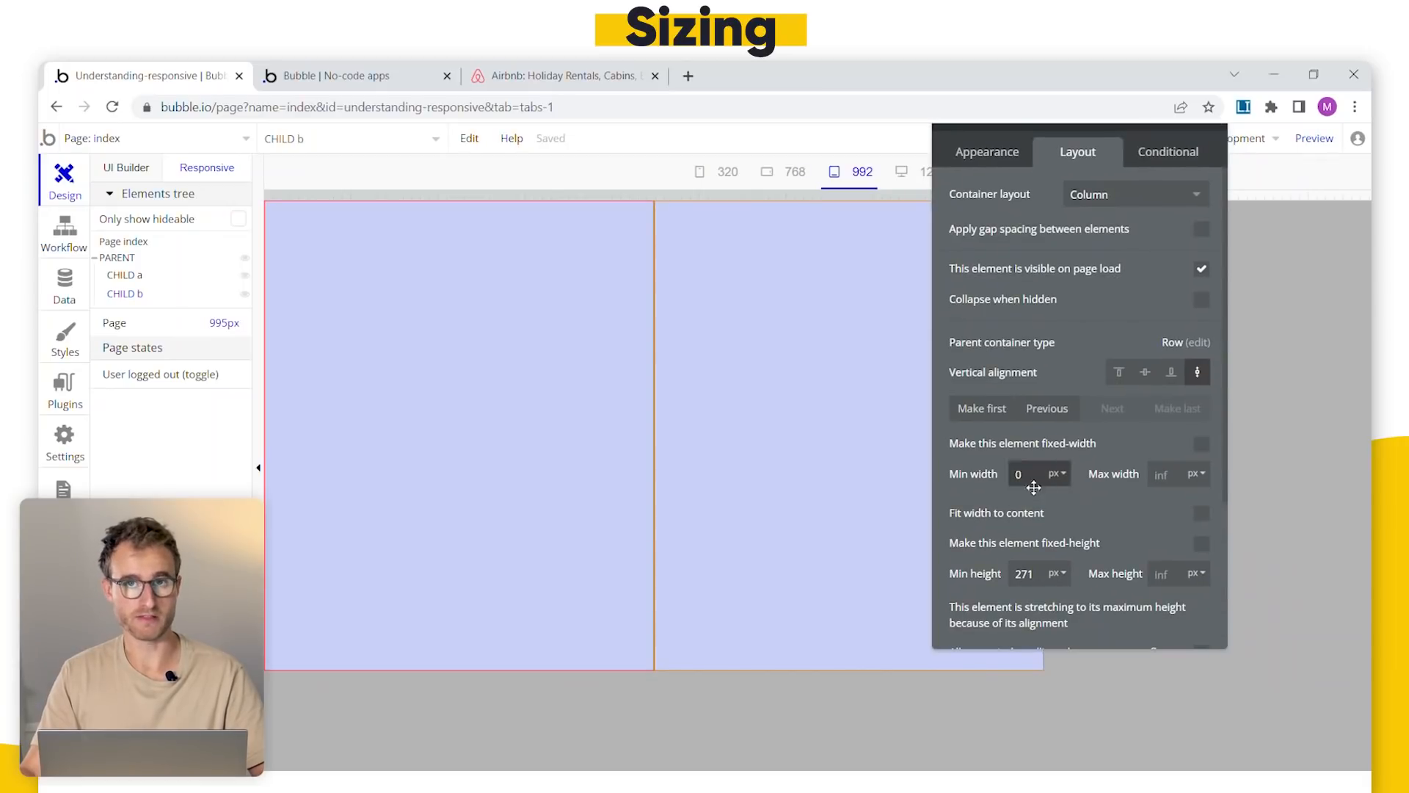
{"action": "left_click", "coordinate": [550, 487]}
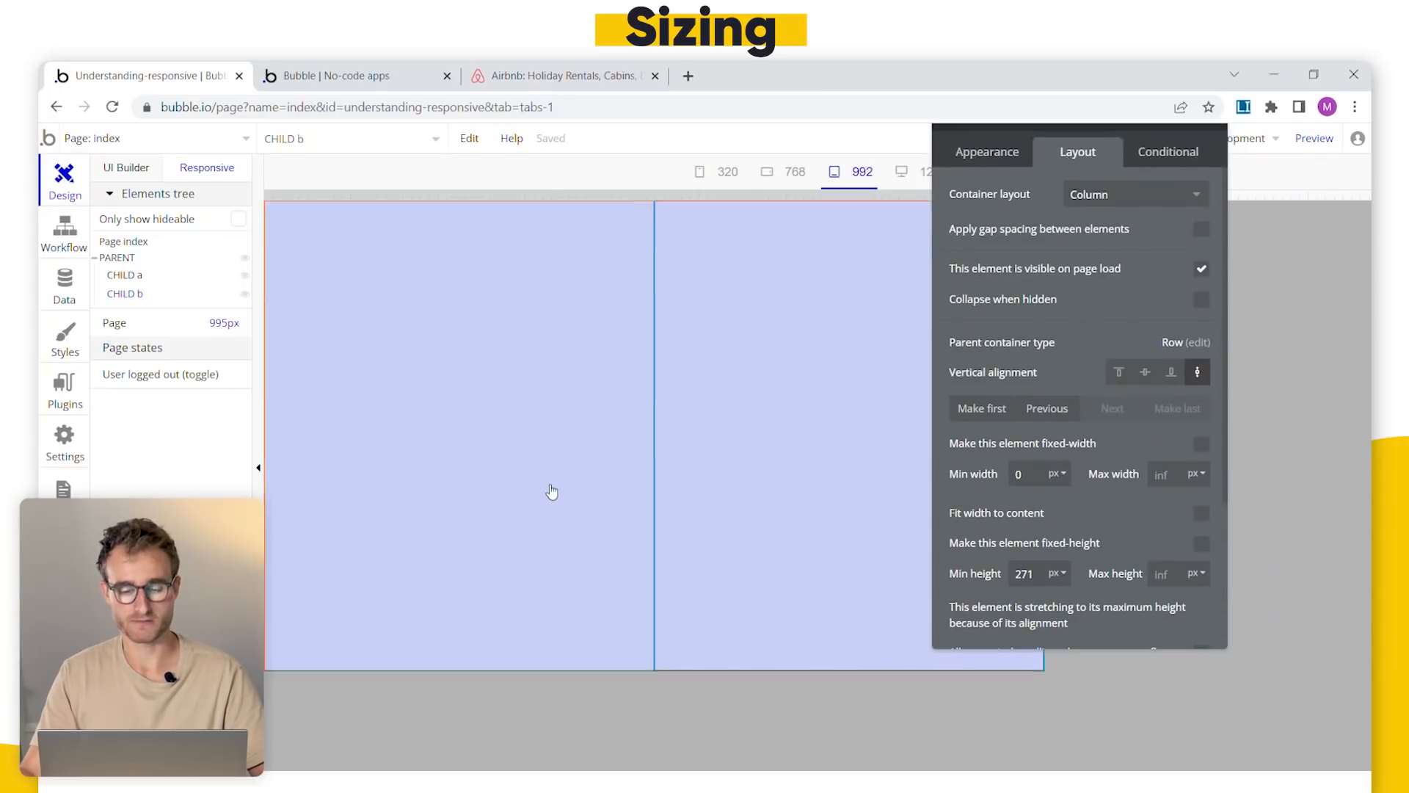
{"action": "left_click", "coordinate": [1170, 549]}
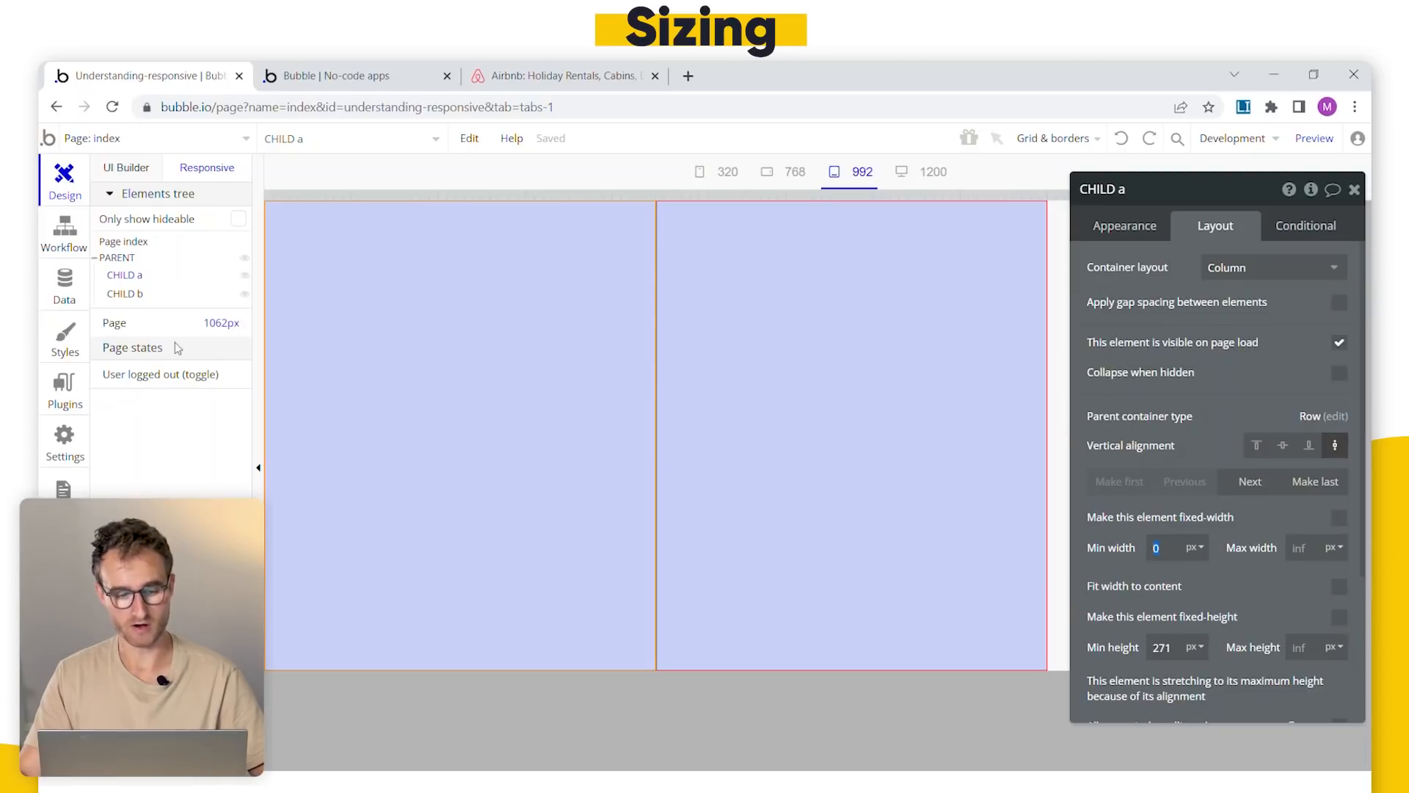
{"action": "type", "text": "400"}
- Set CHILD b's min width to 100 px and select CHILD a
{"action": "left_click", "coordinate": [885, 557]}
{"action": "left_click", "coordinate": [1167, 547]}
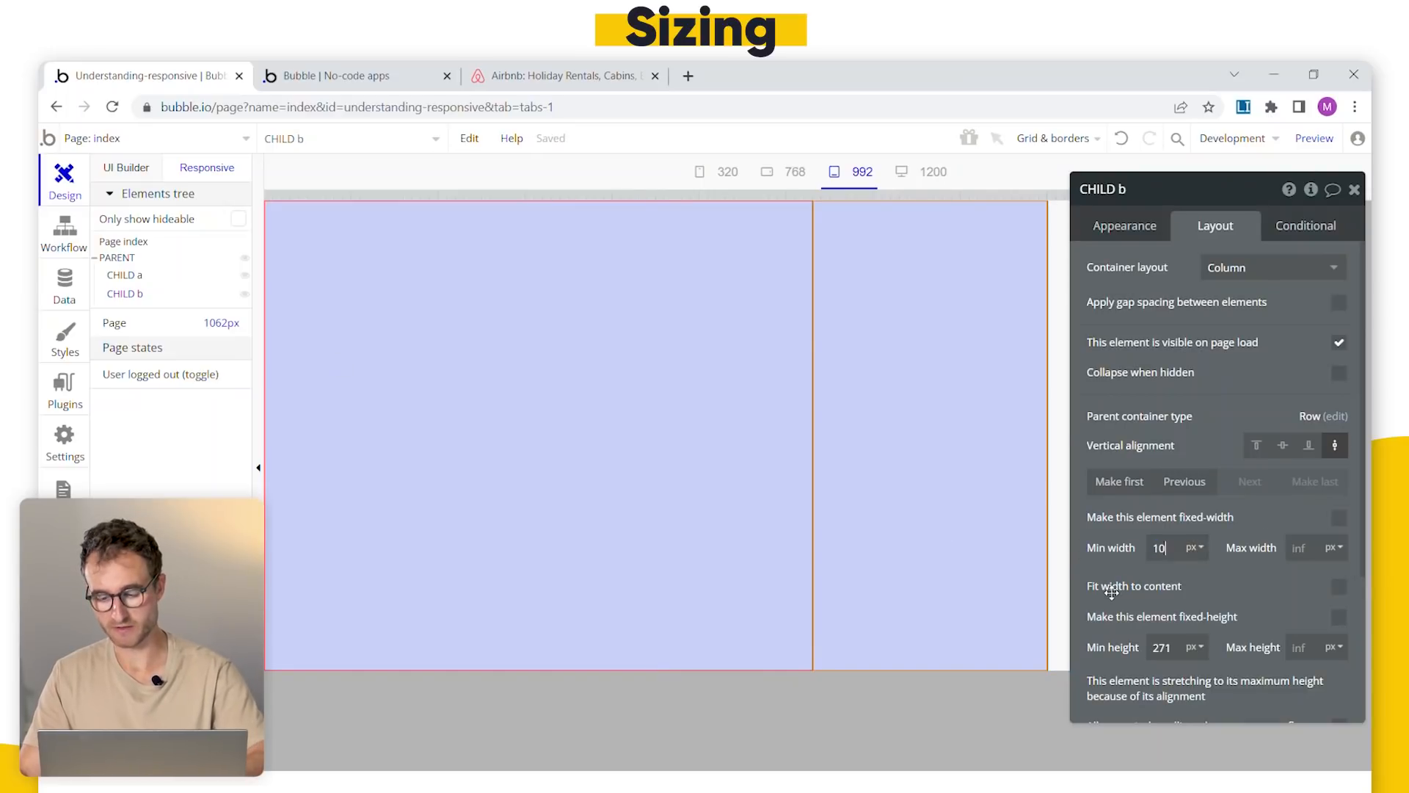
{"action": "type", "text": "100"}
{"action": "left_click", "coordinate": [629, 478]}
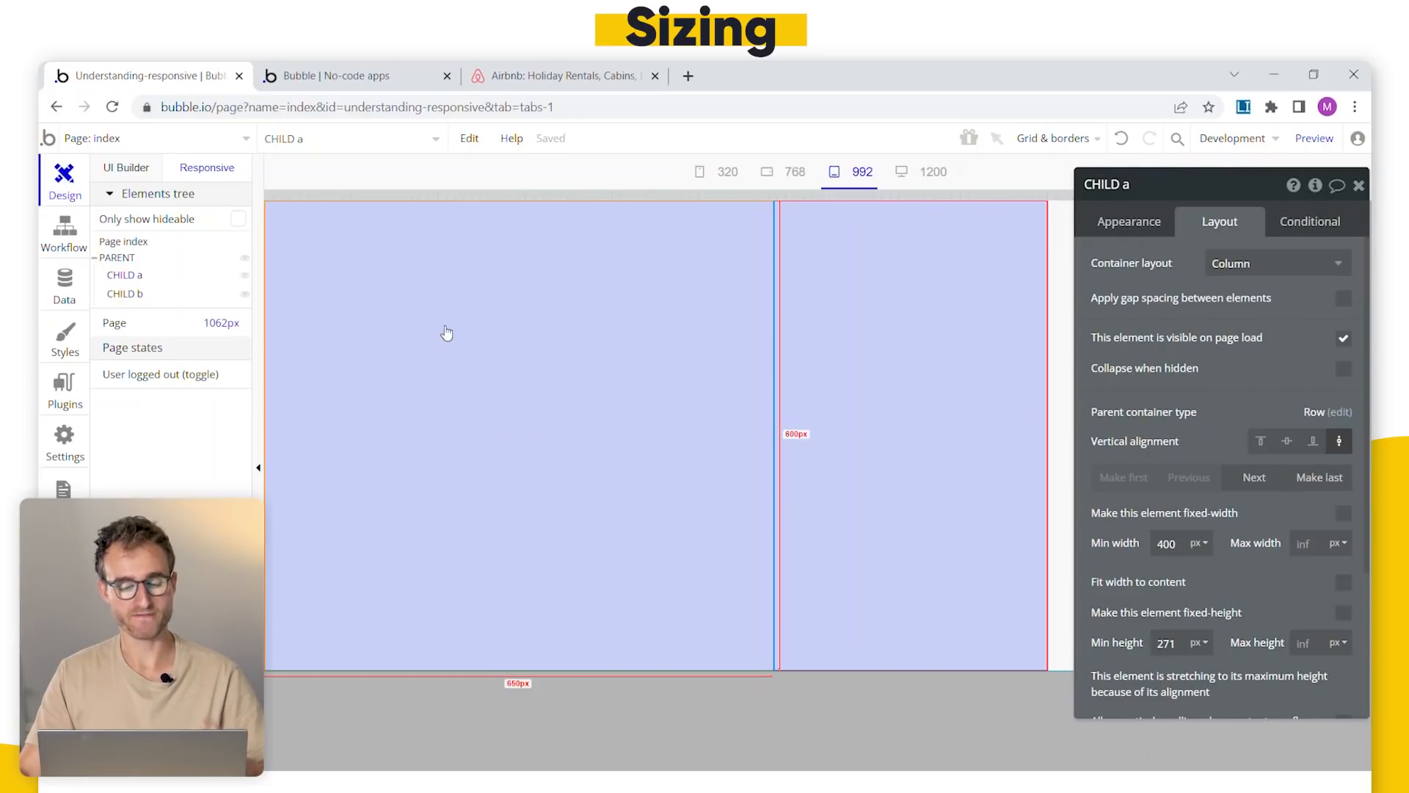
- Set the border width of the Grid style used by CHILD a to 5, and return to the page design
{"action": "left_click", "coordinate": [990, 320]}
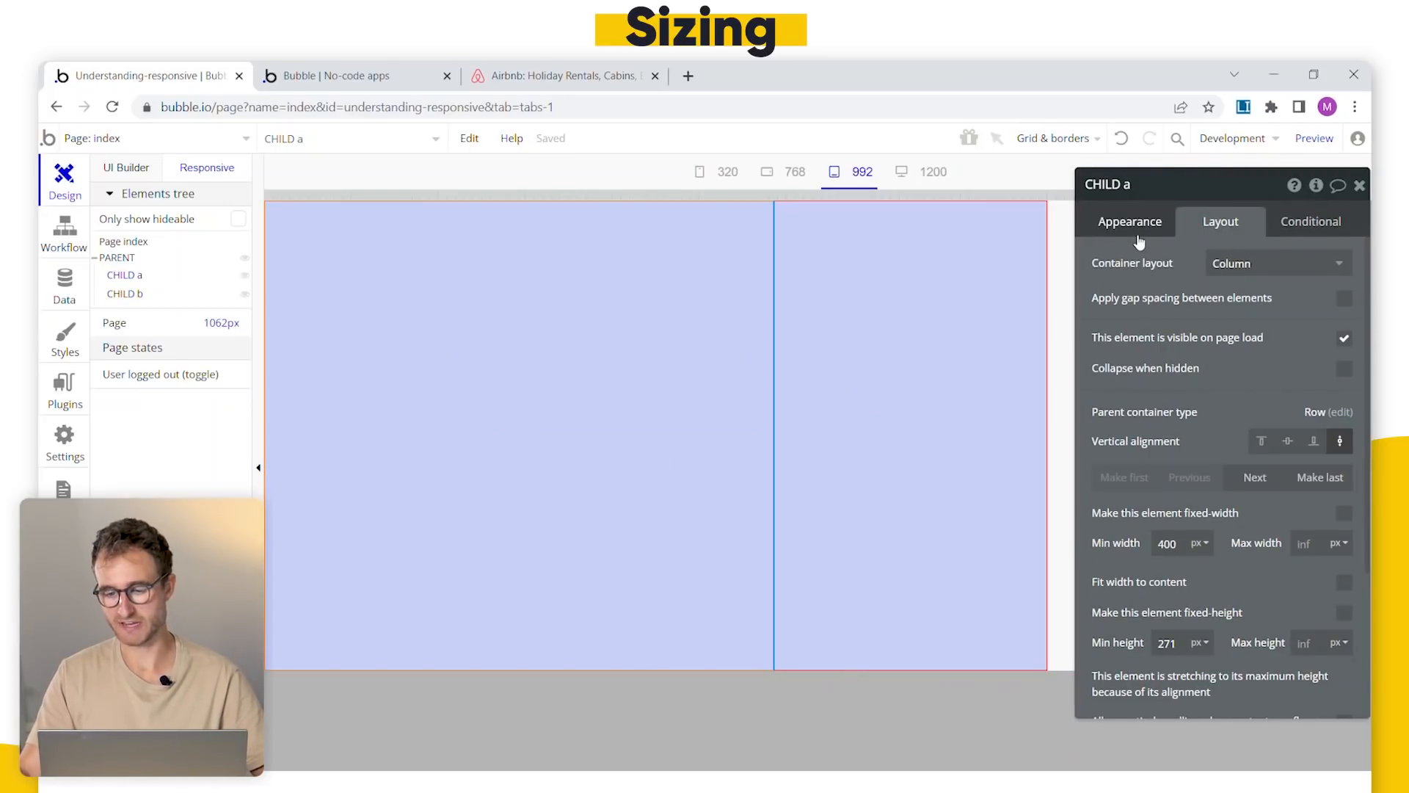
{"action": "left_click", "coordinate": [1136, 227]}
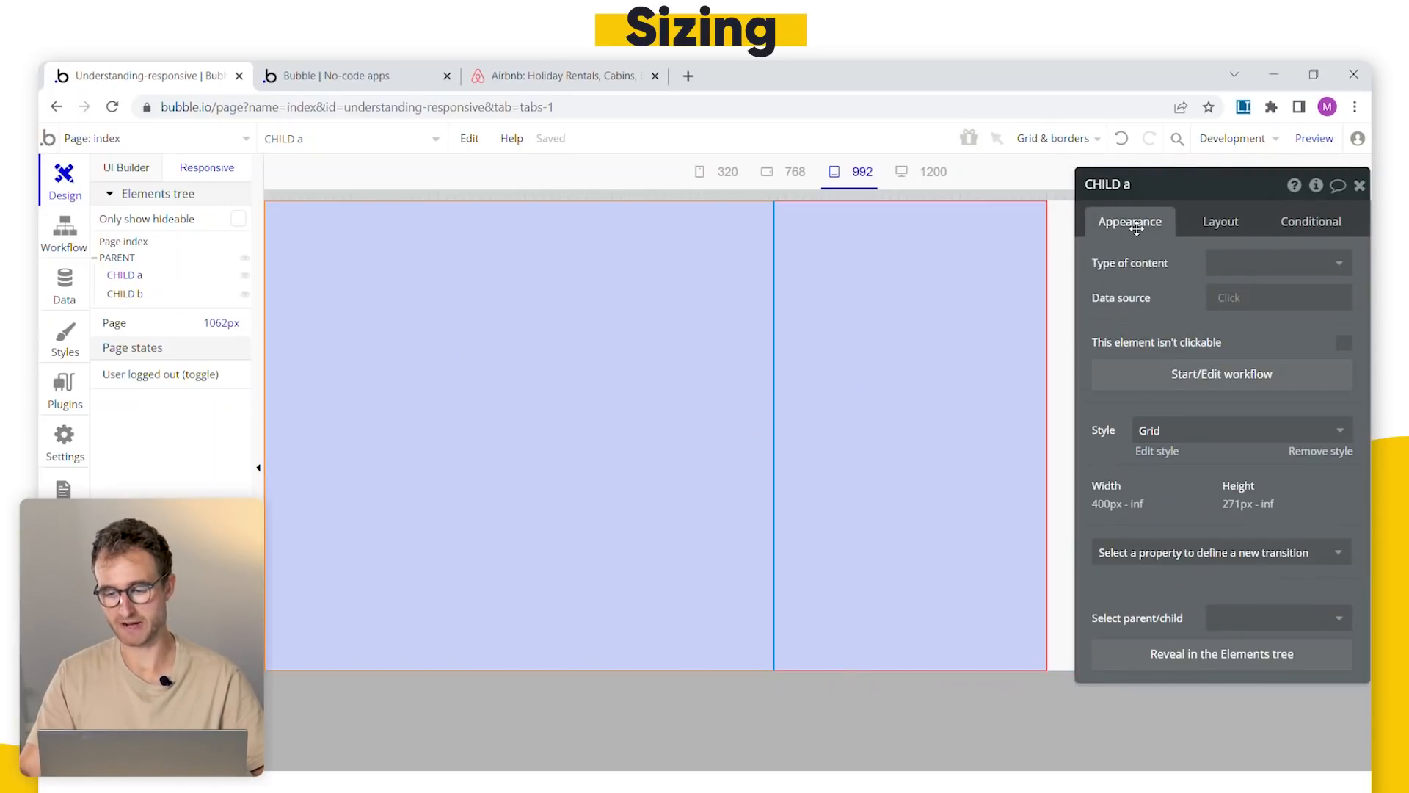
{"action": "left_click", "coordinate": [1155, 452]}
{"action": "left_click", "coordinate": [1136, 483]}
{"action": "left_click", "coordinate": [1117, 564]}
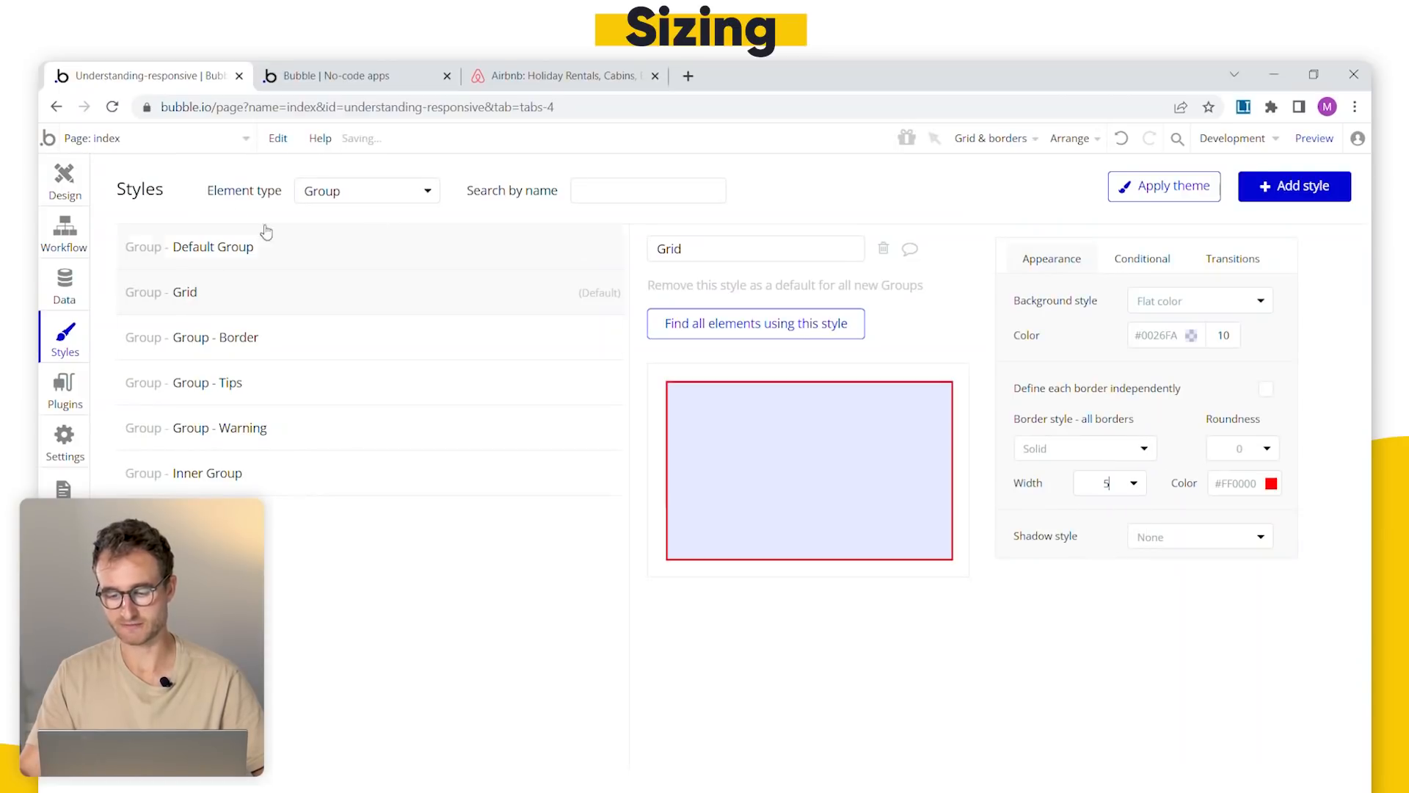
{"action": "left_click", "coordinate": [65, 184]}
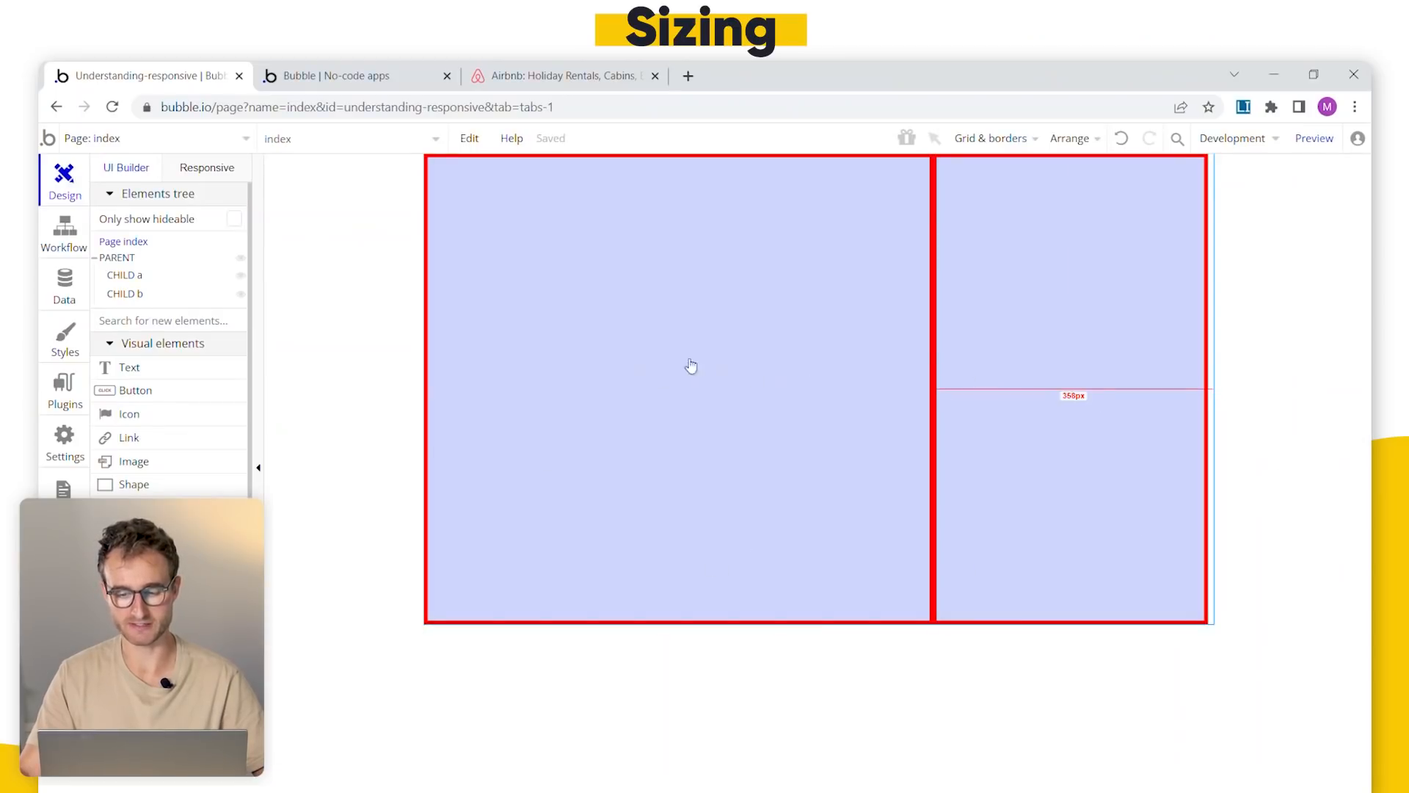
- Narrow the responsive page preview to about 751 px
{"action": "left_click", "coordinate": [207, 168]}
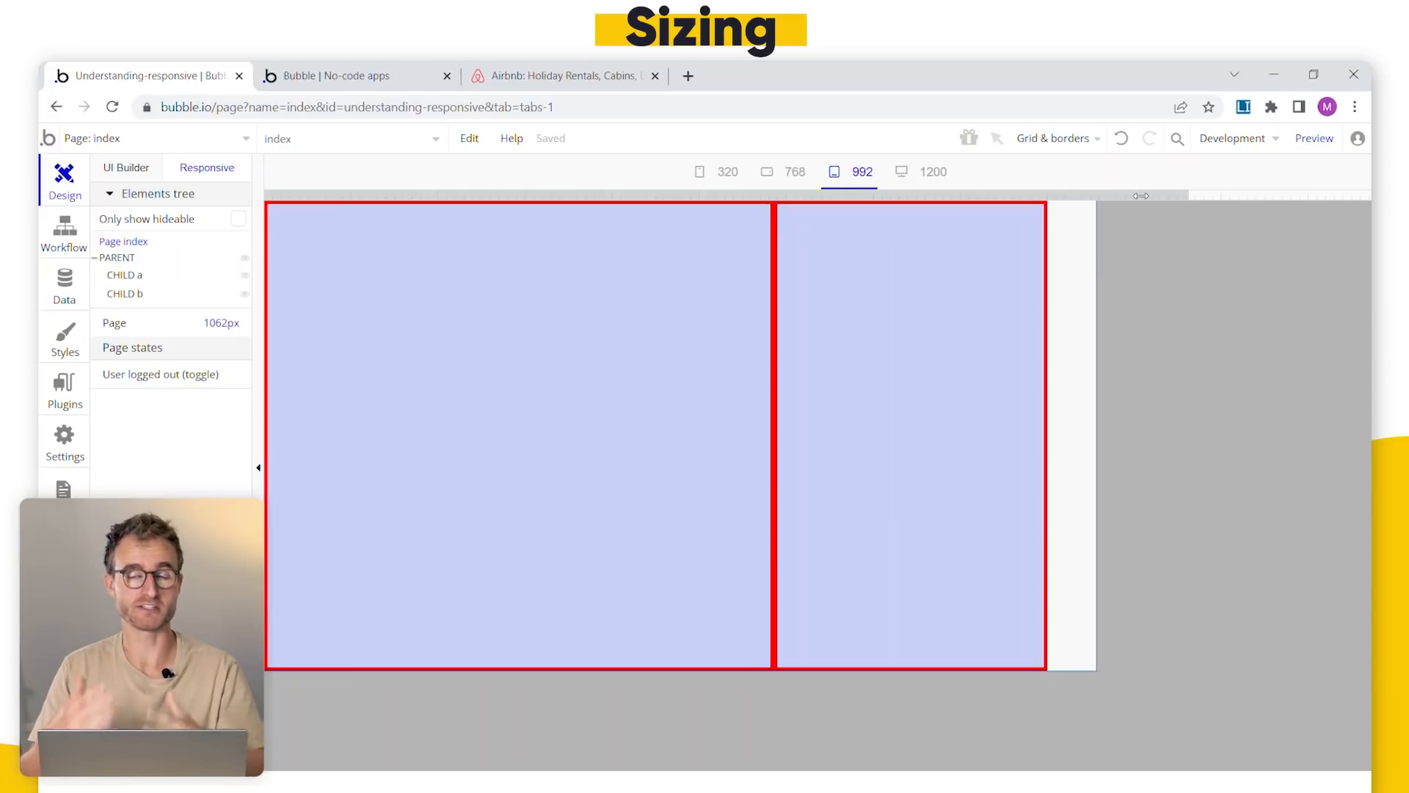
{"action": "left_click", "coordinate": [1165, 199]}
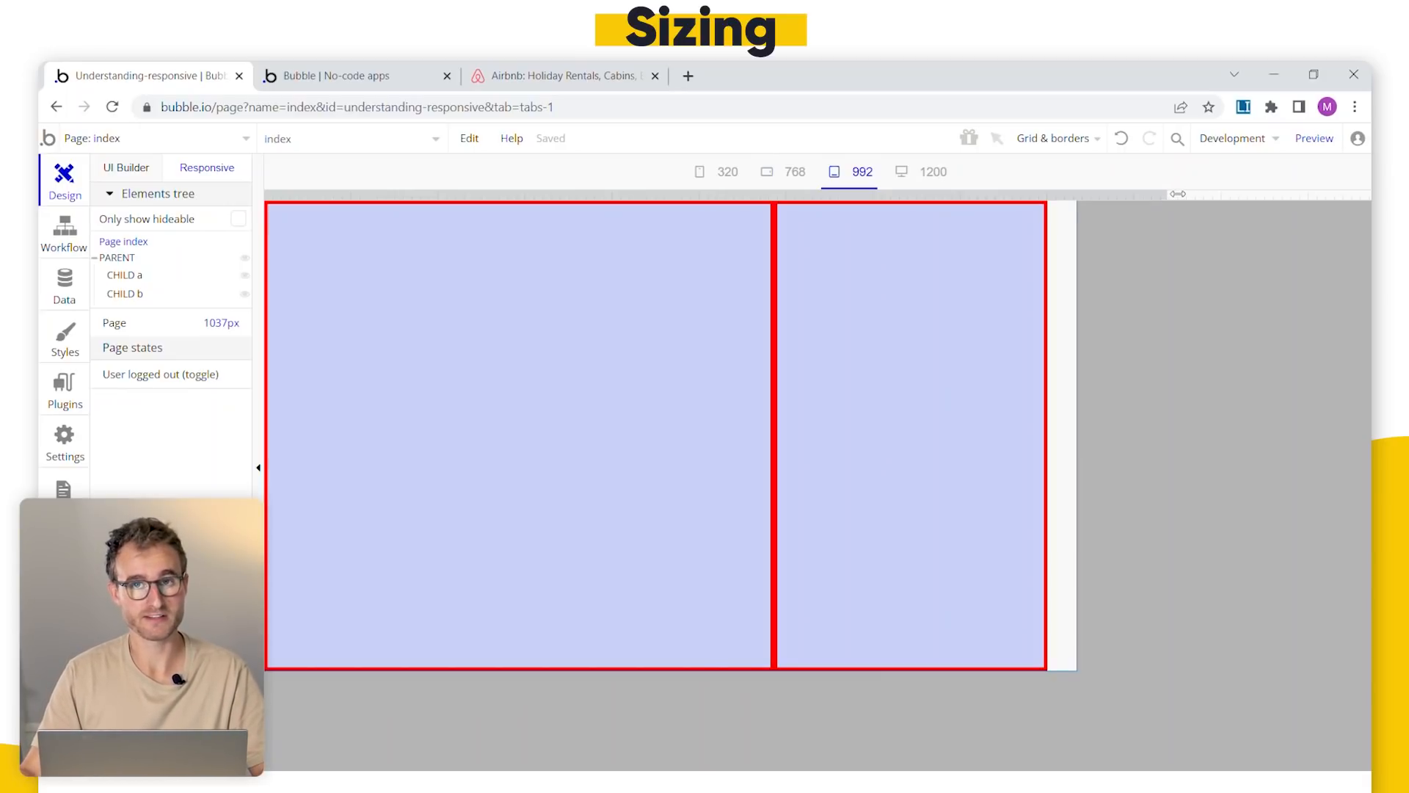
{"action": "left_click", "coordinate": [715, 172]}
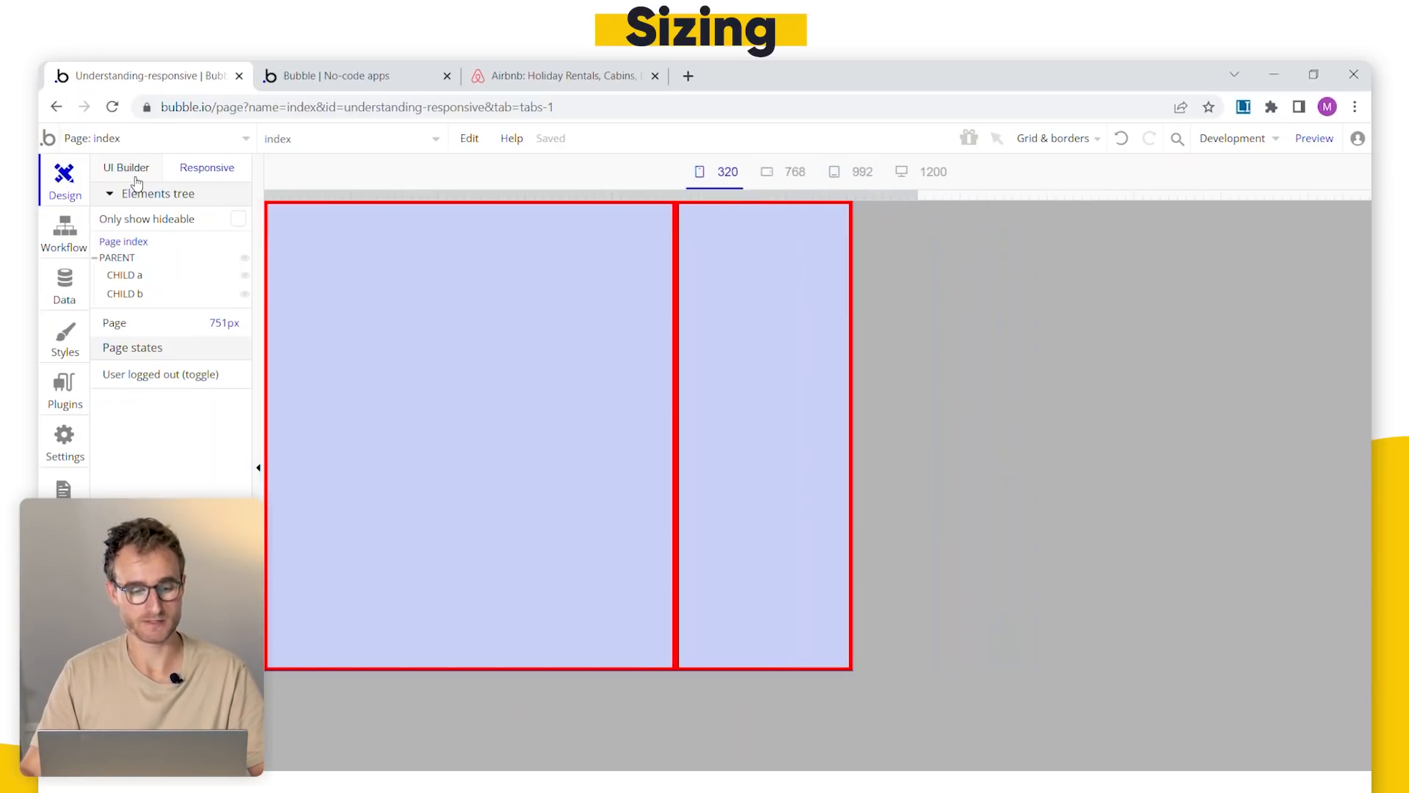
- Review the min width settings of CHILD a and CHILD b in their layout properties
{"action": "left_click", "coordinate": [135, 178]}
{"action": "left_click", "coordinate": [682, 385]}
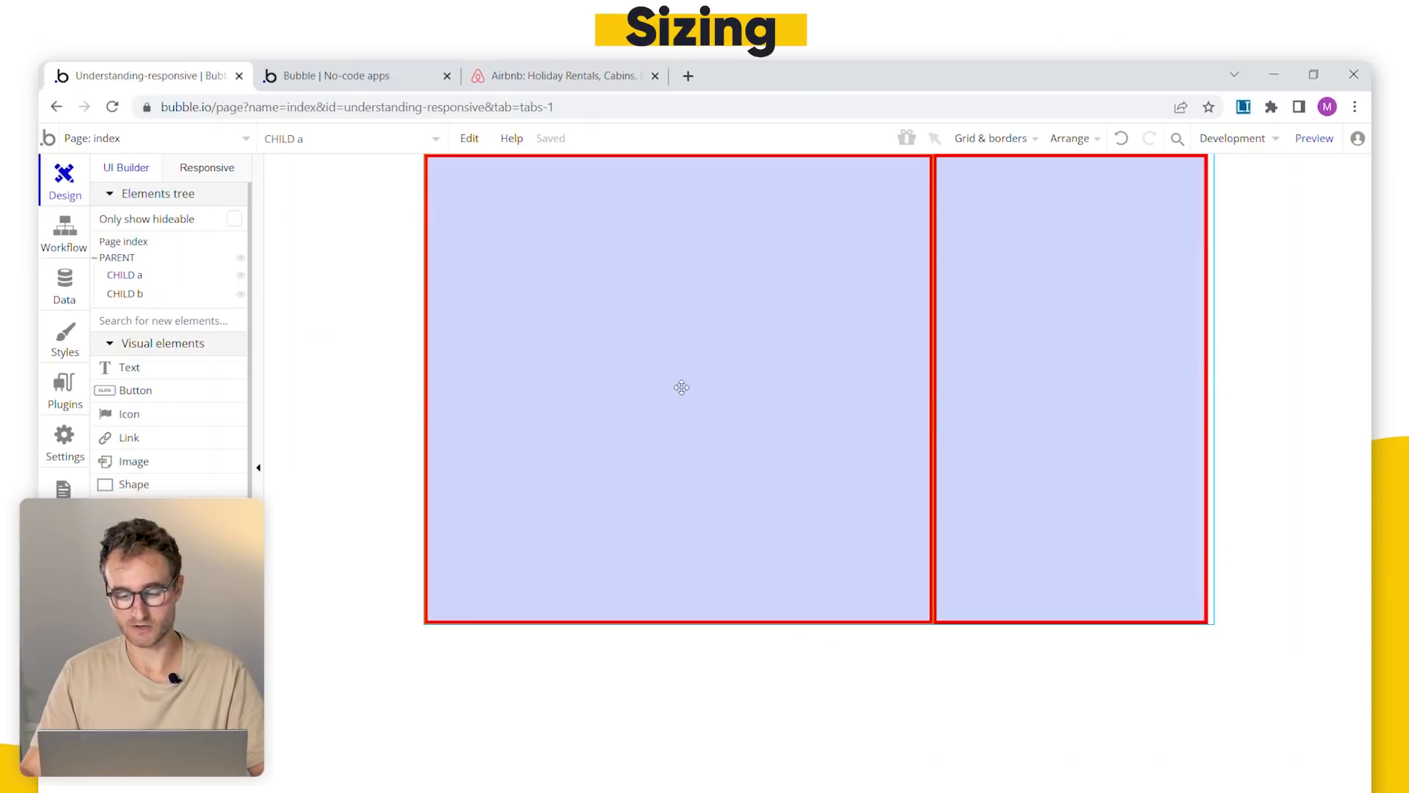
{"action": "double_click", "coordinate": [844, 441]}
{"action": "left_click", "coordinate": [1221, 223]}
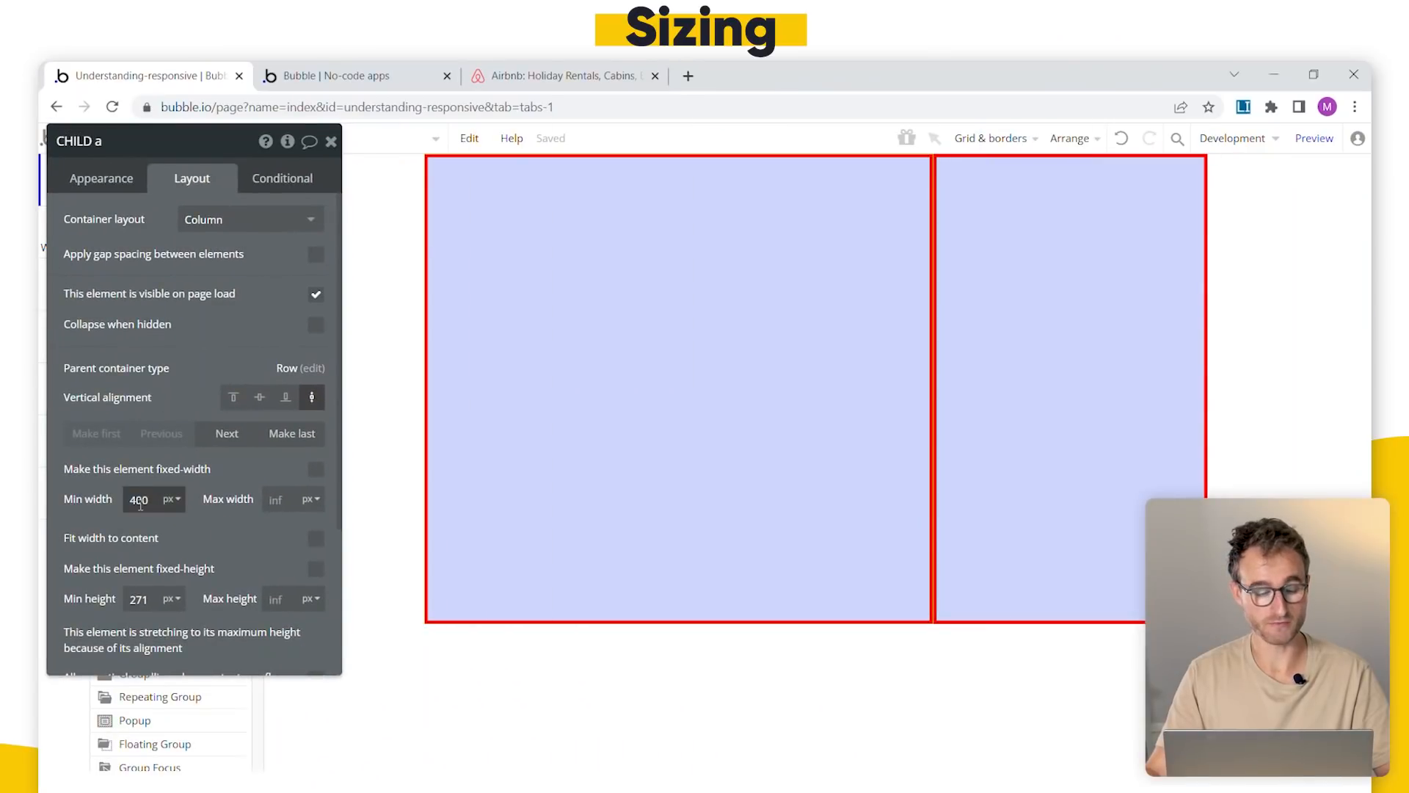
{"action": "left_click", "coordinate": [1064, 446]}
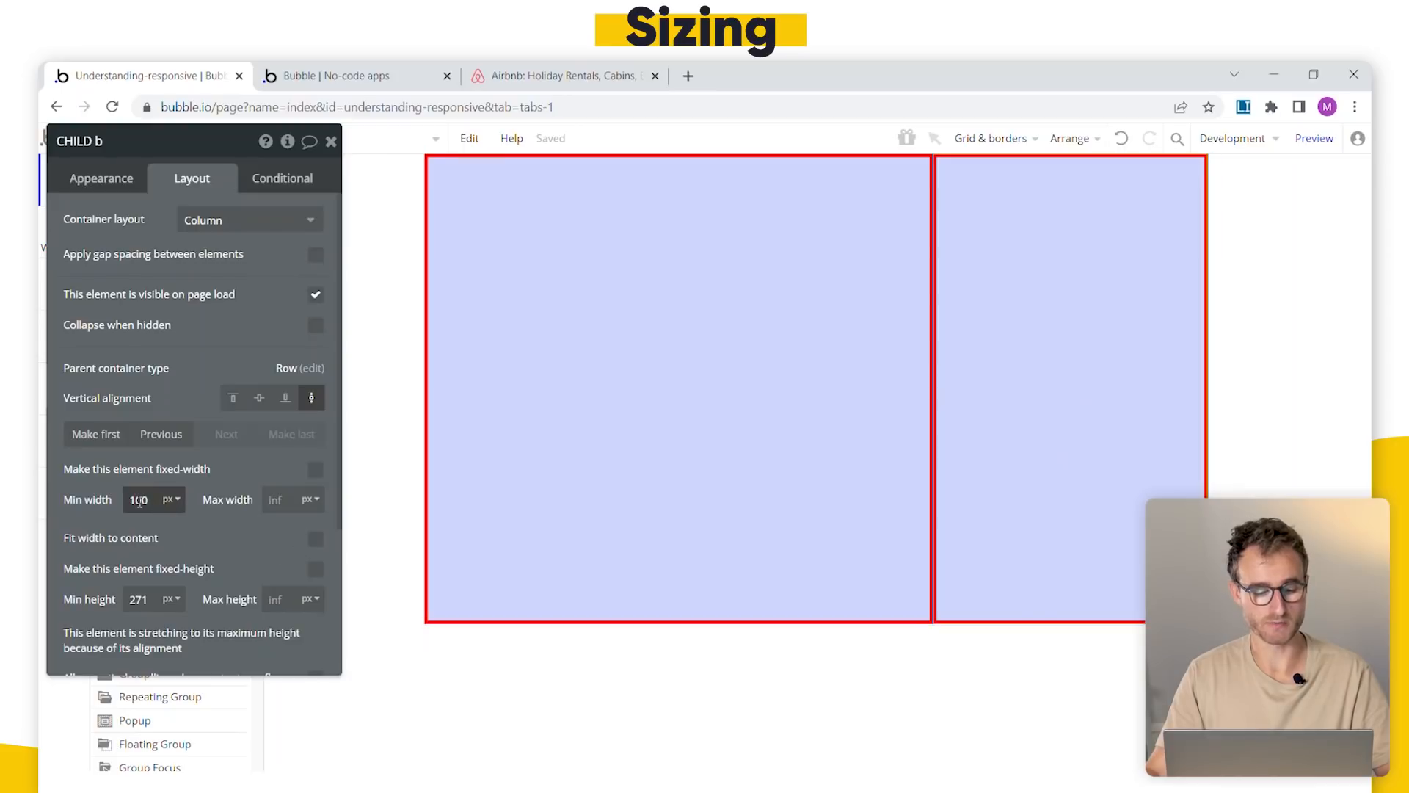
{"action": "left_click_drag", "start_coordinate": [229, 480], "coordinate": [248, 498]}
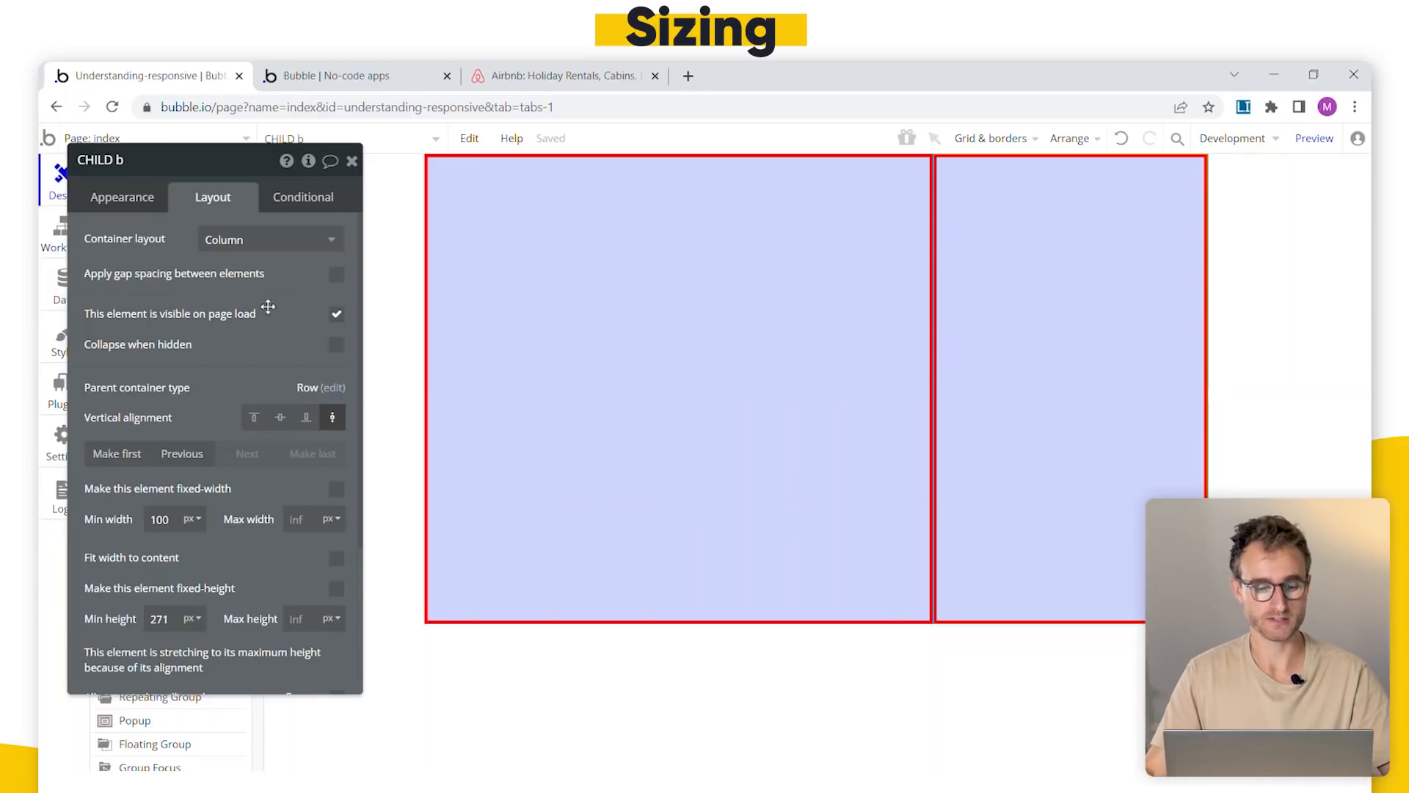
- Narrow the responsive page preview to about 484 px, checking both children's widths at about 503 px on the way
{"action": "left_click", "coordinate": [212, 169]}
{"action": "left_click_drag", "start_coordinate": [854, 191], "coordinate": [703, 190]}
{"action": "left_click", "coordinate": [535, 389]}
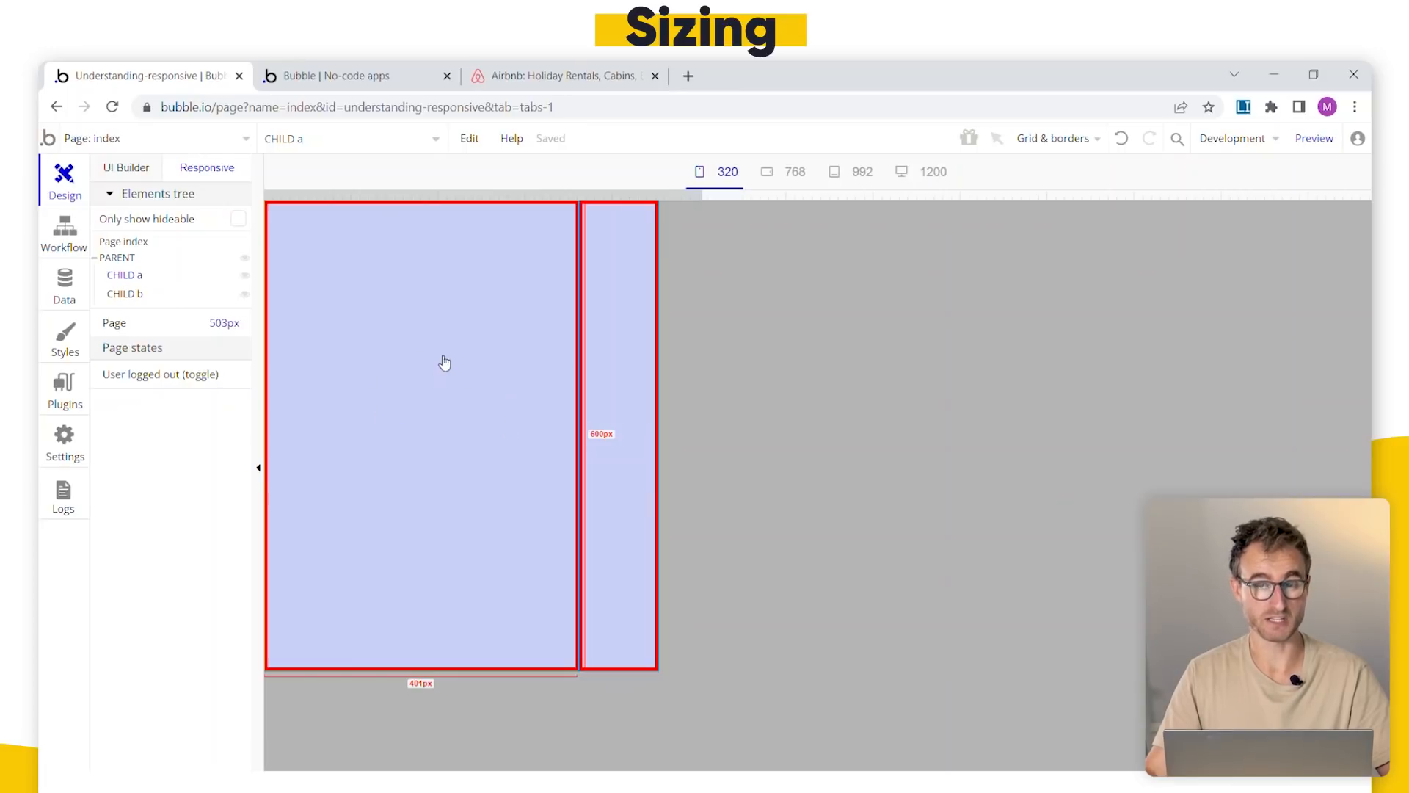
{"action": "left_click", "coordinate": [617, 350]}
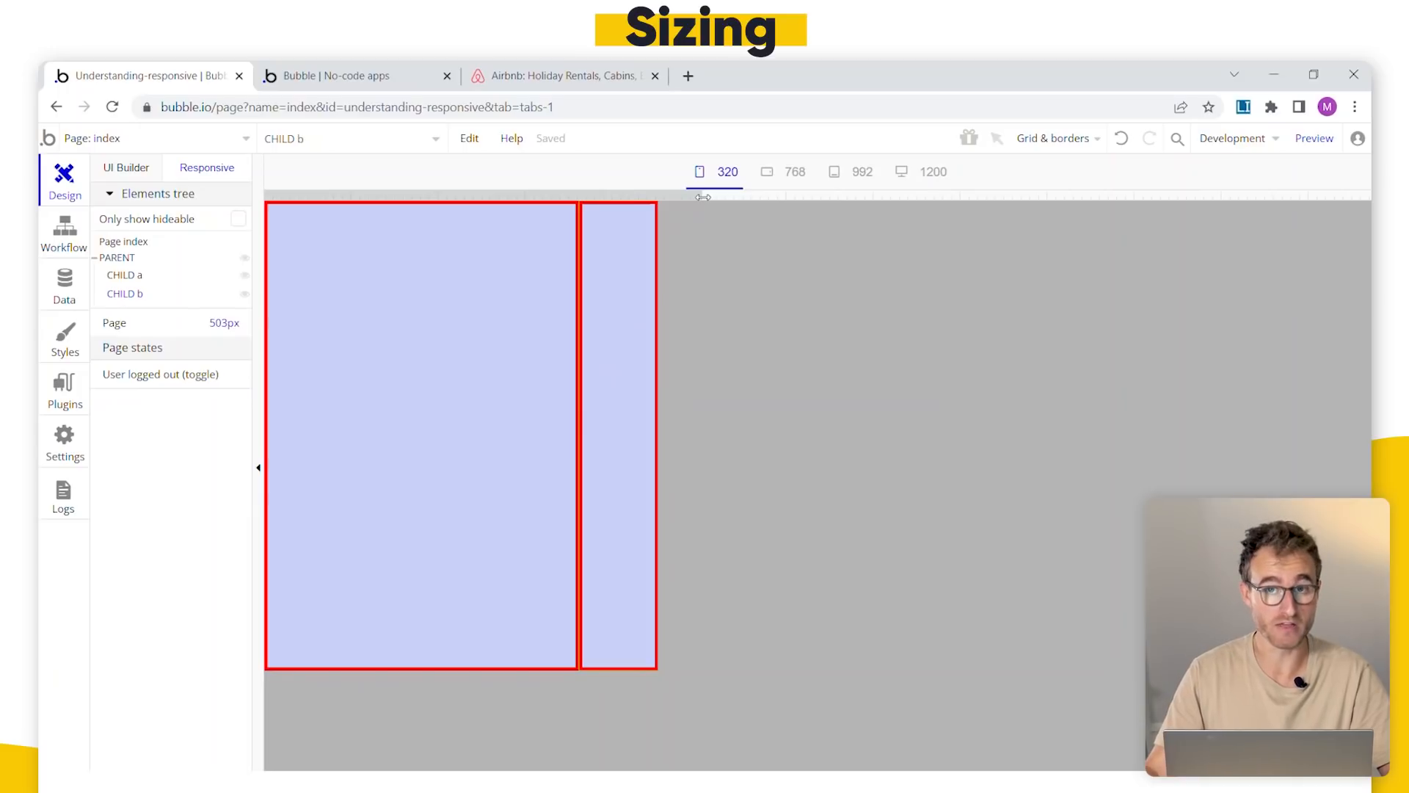
{"action": "left_click_drag", "start_coordinate": [703, 197], "coordinate": [689, 196]}
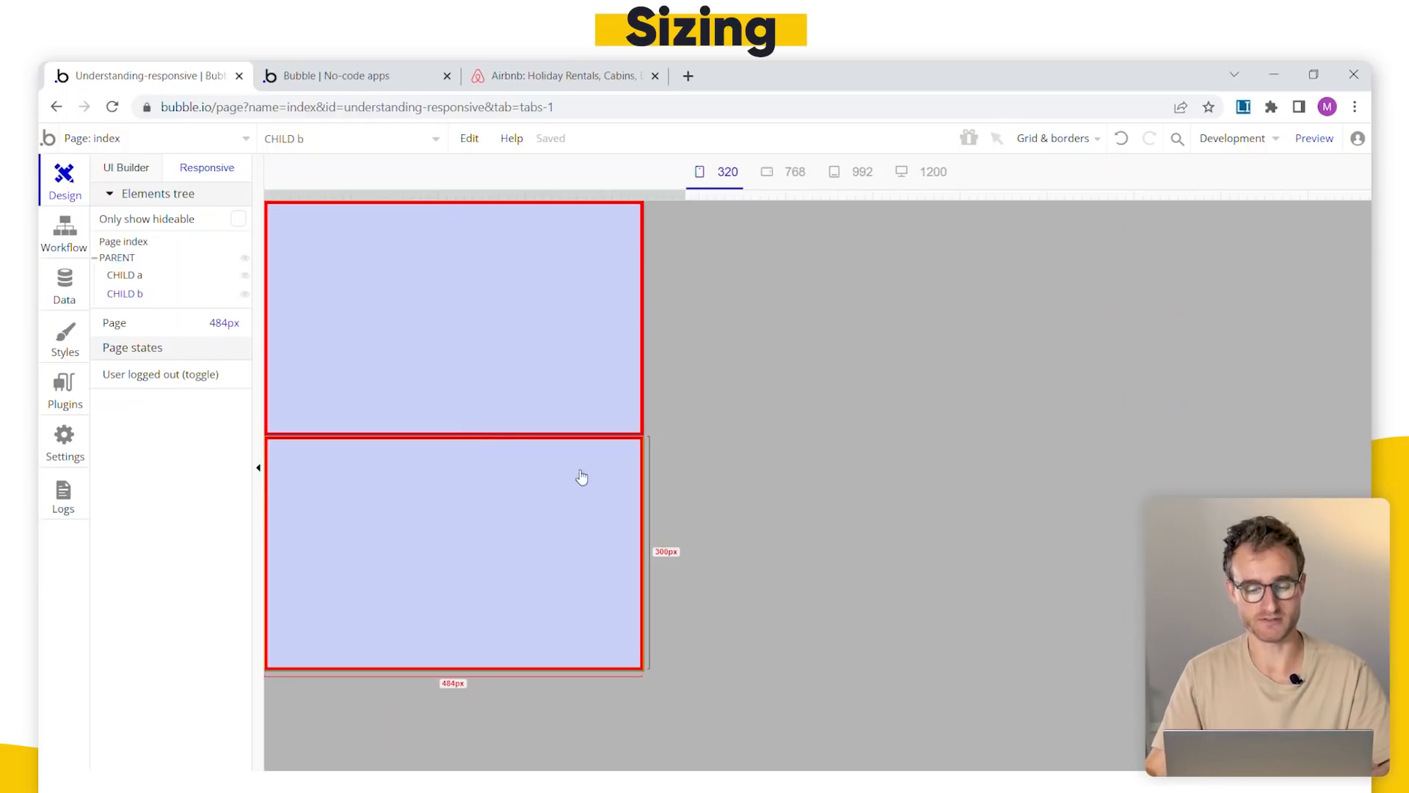
{"action": "mouse_move", "coordinate": [696, 196]}
{"action": "left_mouse_down"}
{"action": "mouse_move", "coordinate": [598, 196]}
{"action": "mouse_move", "coordinate": [673, 195]}
{"action": "left_mouse_up"}
- Change CHILD a's min width unit to percent and set the min width to 80 %
{"action": "left_click", "coordinate": [156, 170]}
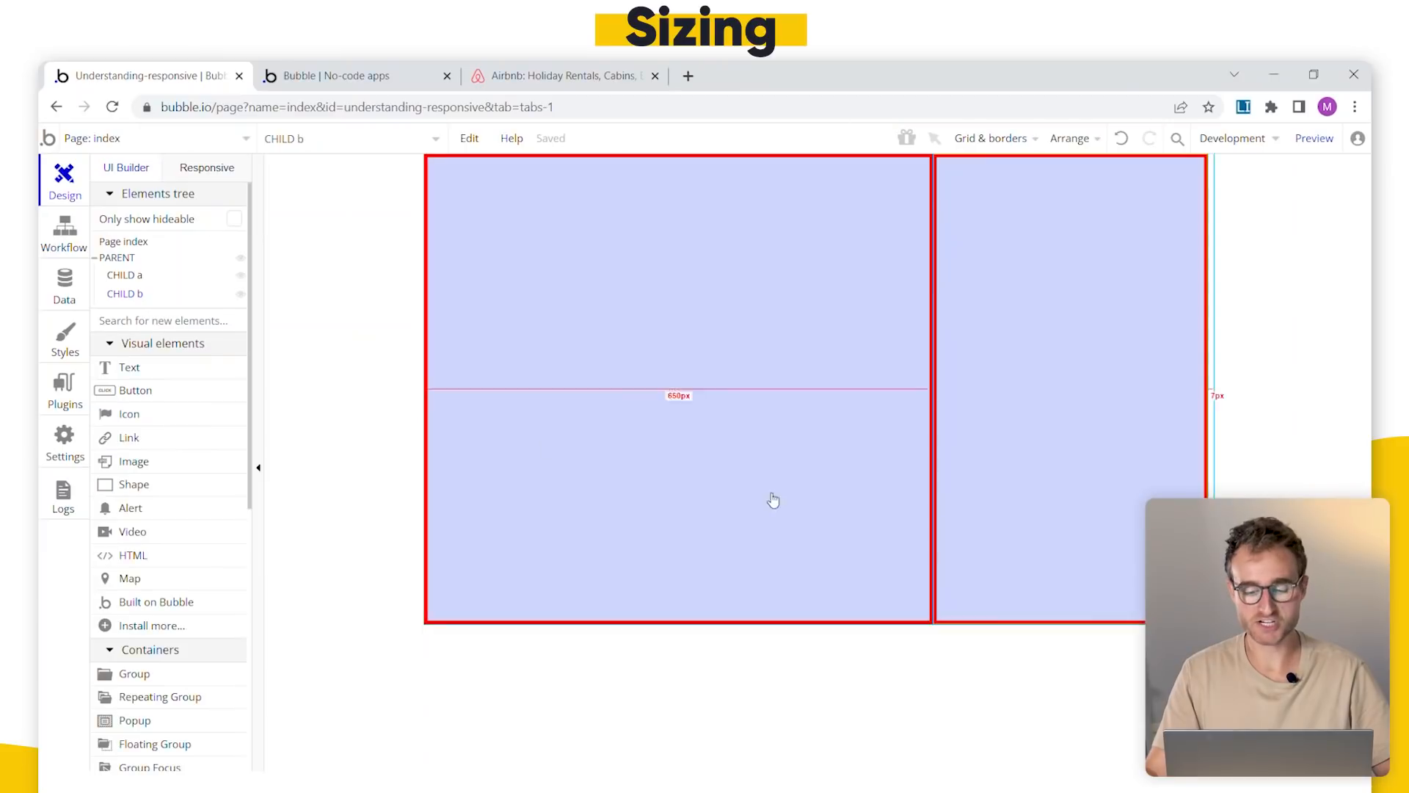
{"action": "double_click", "coordinate": [762, 373]}
{"action": "left_click_drag", "start_coordinate": [309, 633], "coordinate": [419, 552]}
{"action": "left_click", "coordinate": [335, 522]}
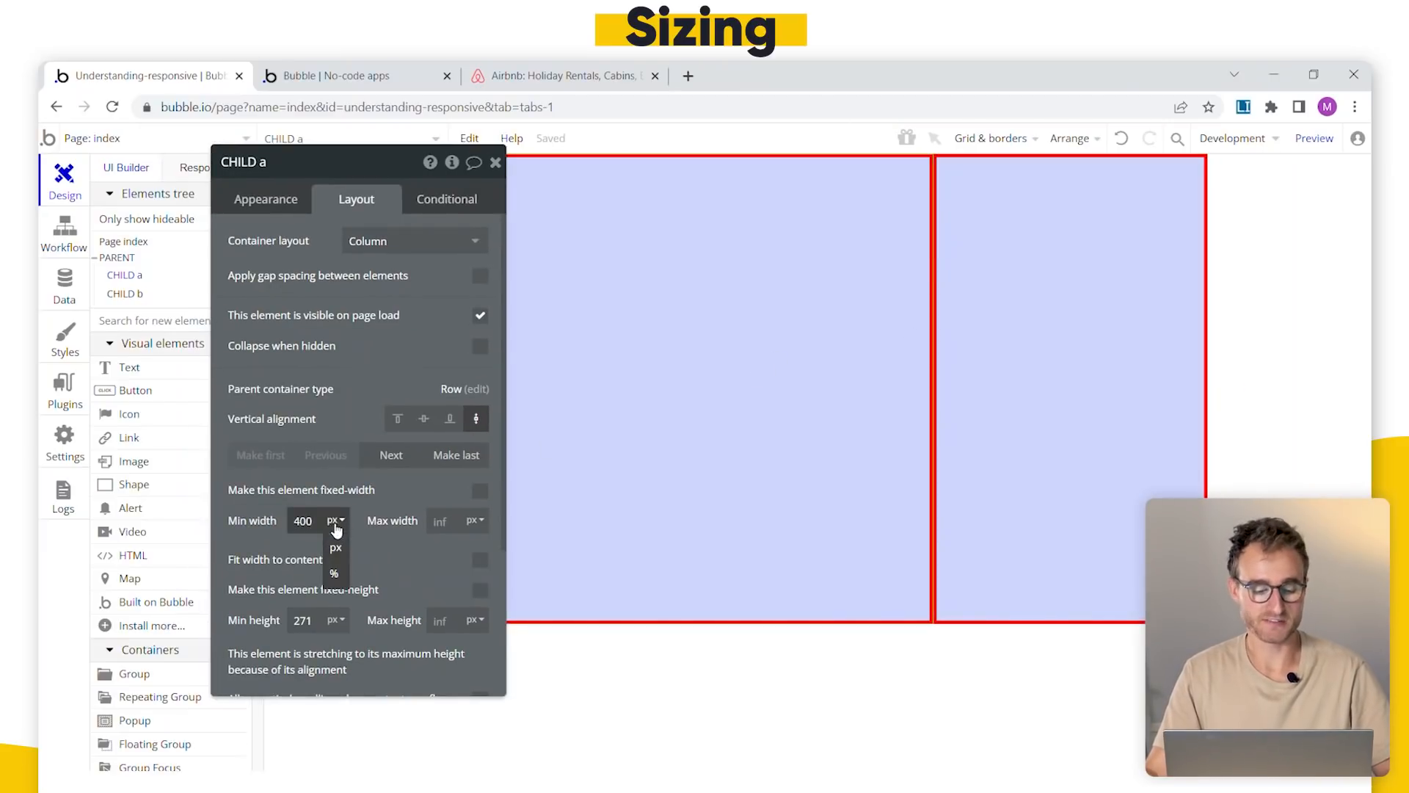
{"action": "left_click", "coordinate": [348, 574]}
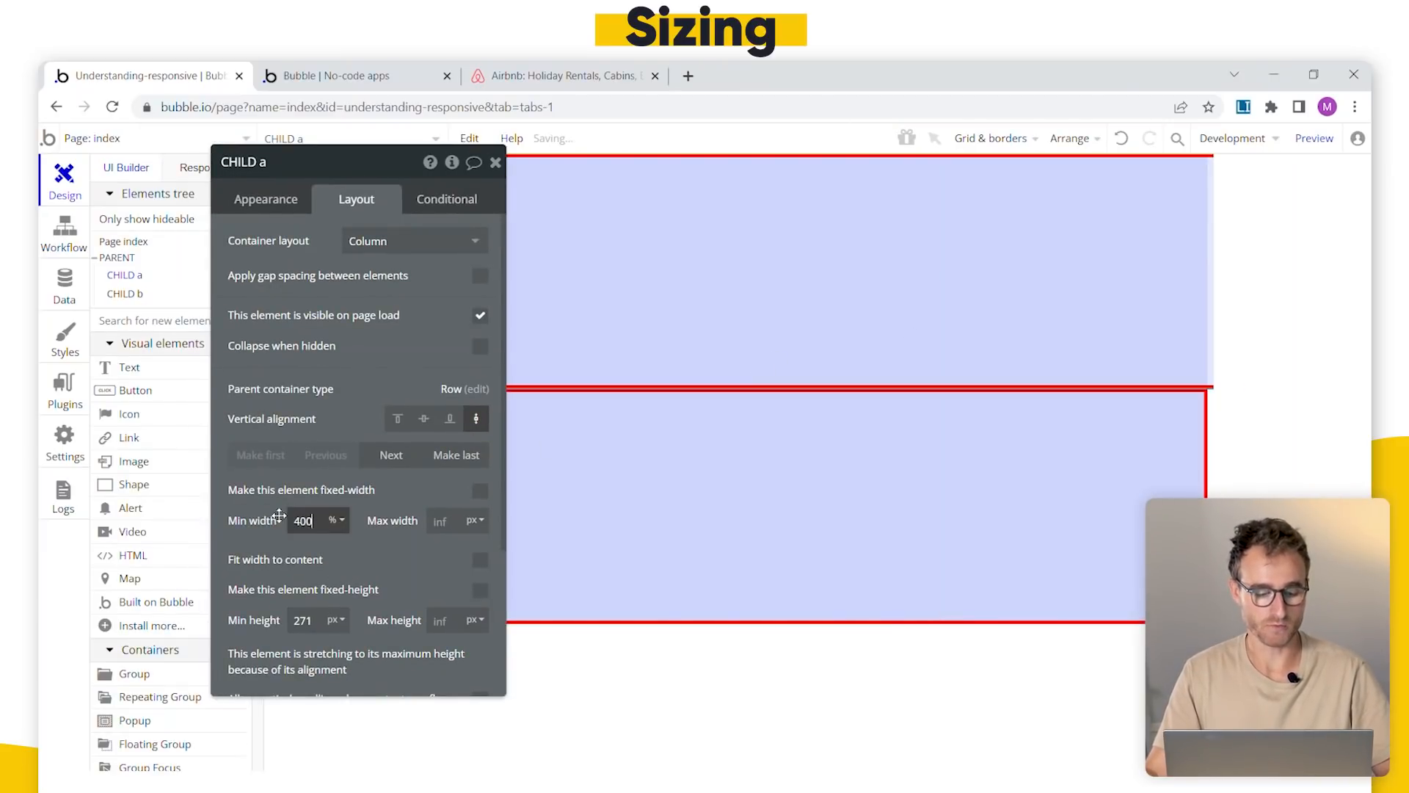
{"action": "left_click_drag", "start_coordinate": [279, 516], "coordinate": [242, 515]}
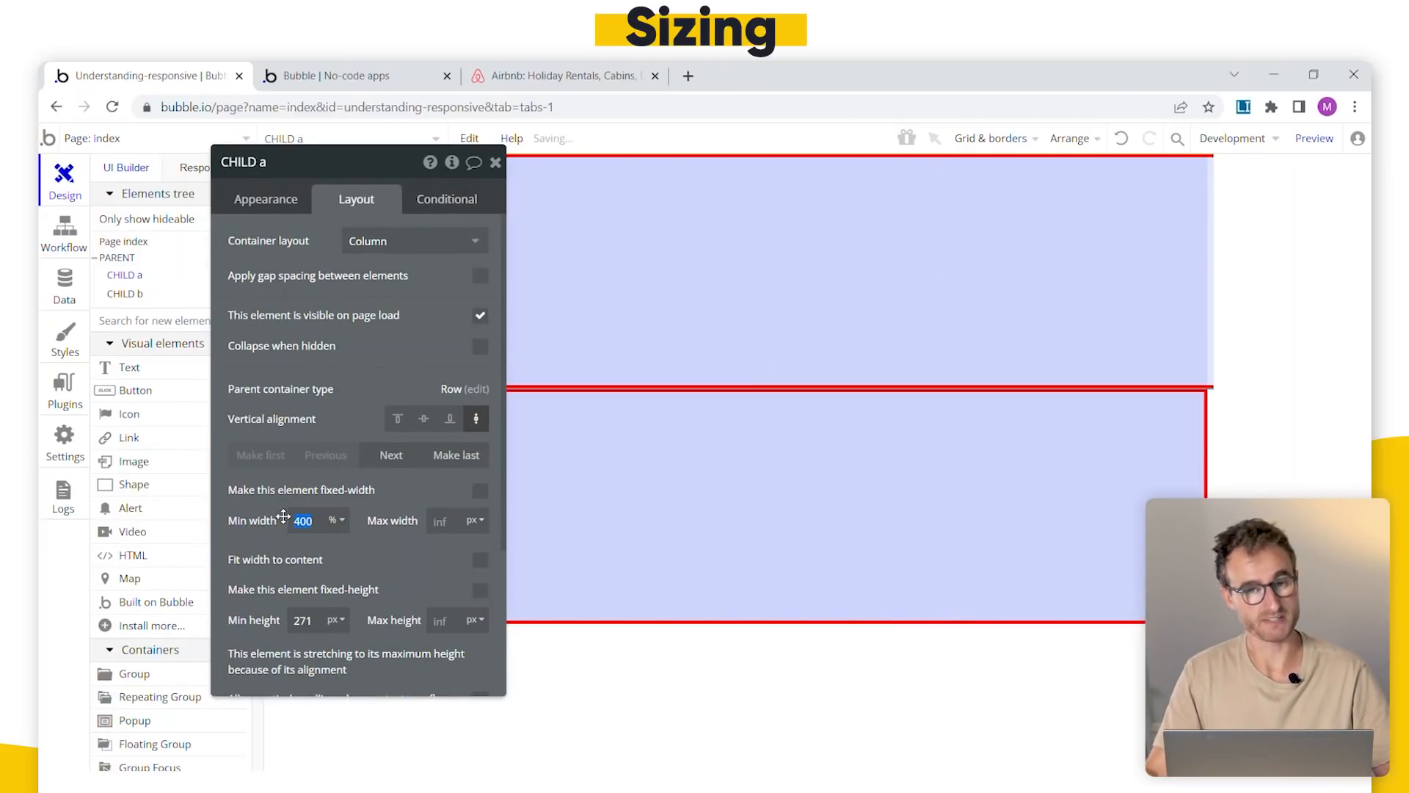
{"action": "type", "text": "80"}
{"action": "left_click", "coordinate": [374, 544]}
- Change CHILD b's min width unit to percent and set the min width to 20 %
{"action": "left_click", "coordinate": [1101, 393]}
{"action": "left_click", "coordinate": [332, 527]}
{"action": "left_click", "coordinate": [333, 553]}
{"action": "left_click_drag", "start_coordinate": [320, 530], "coordinate": [251, 515]}
{"action": "type", "text": "20"}
{"action": "left_click", "coordinate": [392, 571]}
{"action": "left_click_drag", "start_coordinate": [397, 567], "coordinate": [296, 608]}
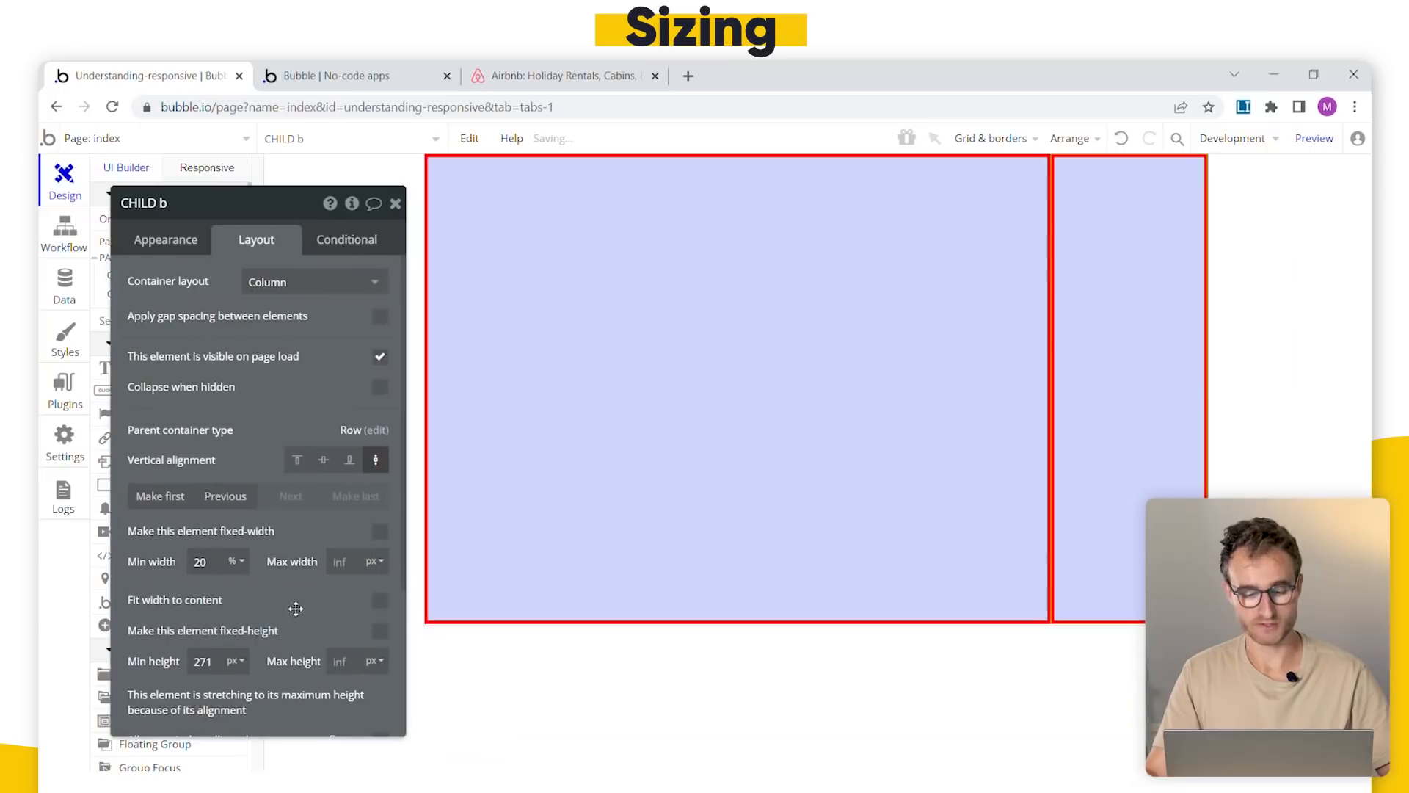
- Close CHILD b's properties and resize the responsive page preview to check the children's percentage widths
{"action": "left_click", "coordinate": [395, 203]}
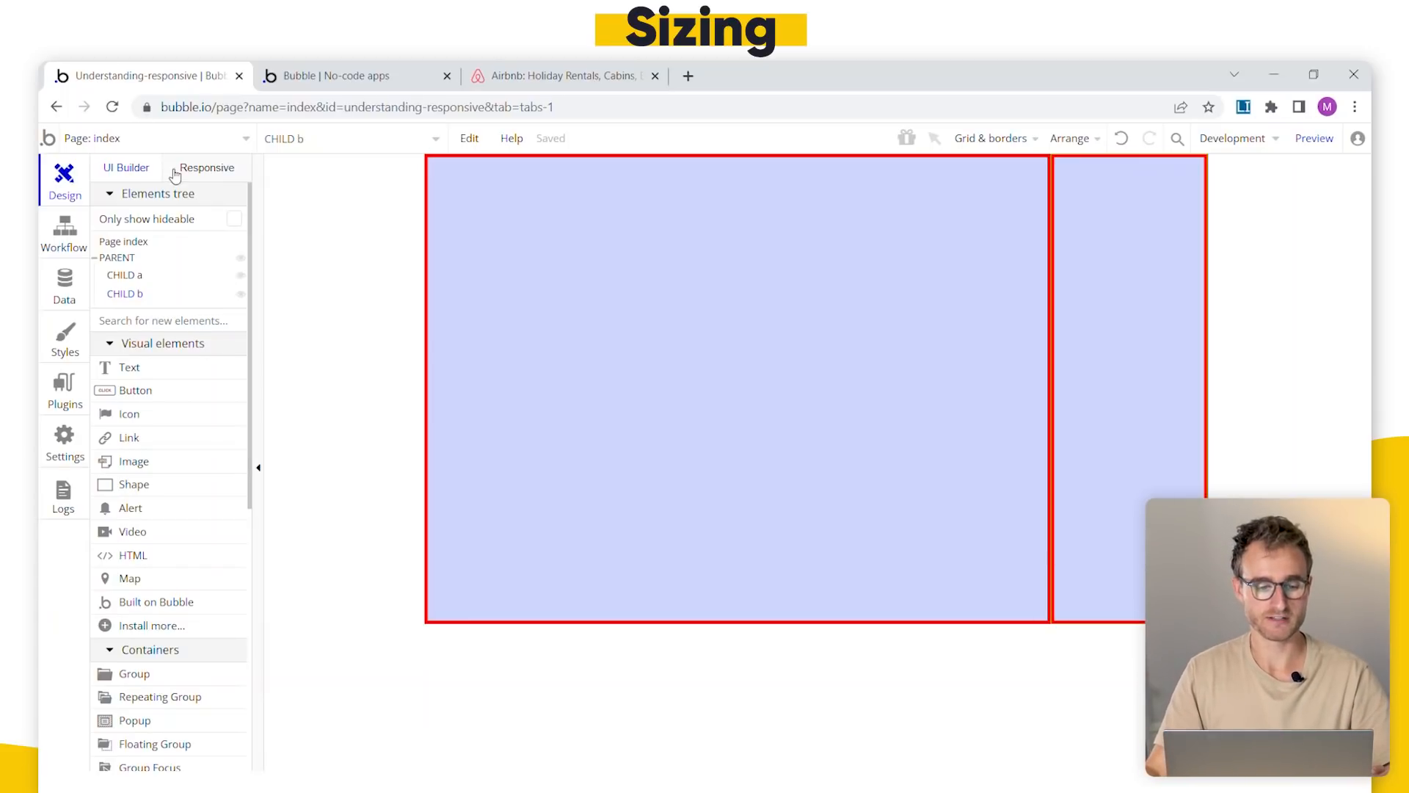
{"action": "left_click", "coordinate": [196, 170]}
{"action": "left_click_drag", "start_coordinate": [670, 190], "coordinate": [803, 235]}
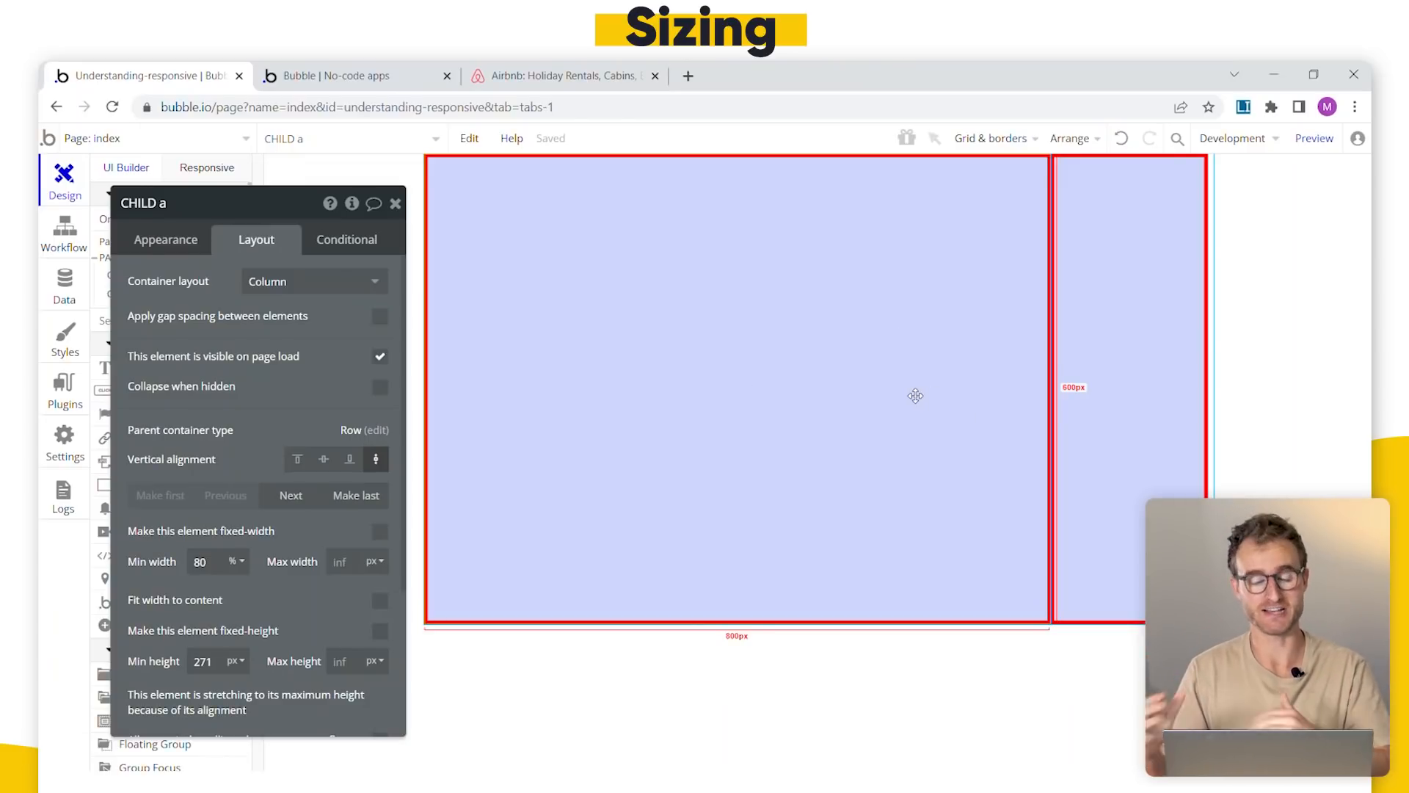
- Make both CHILD a and CHILD b fixed-width
{"action": "left_click_drag", "start_coordinate": [379, 545], "coordinate": [387, 489]}
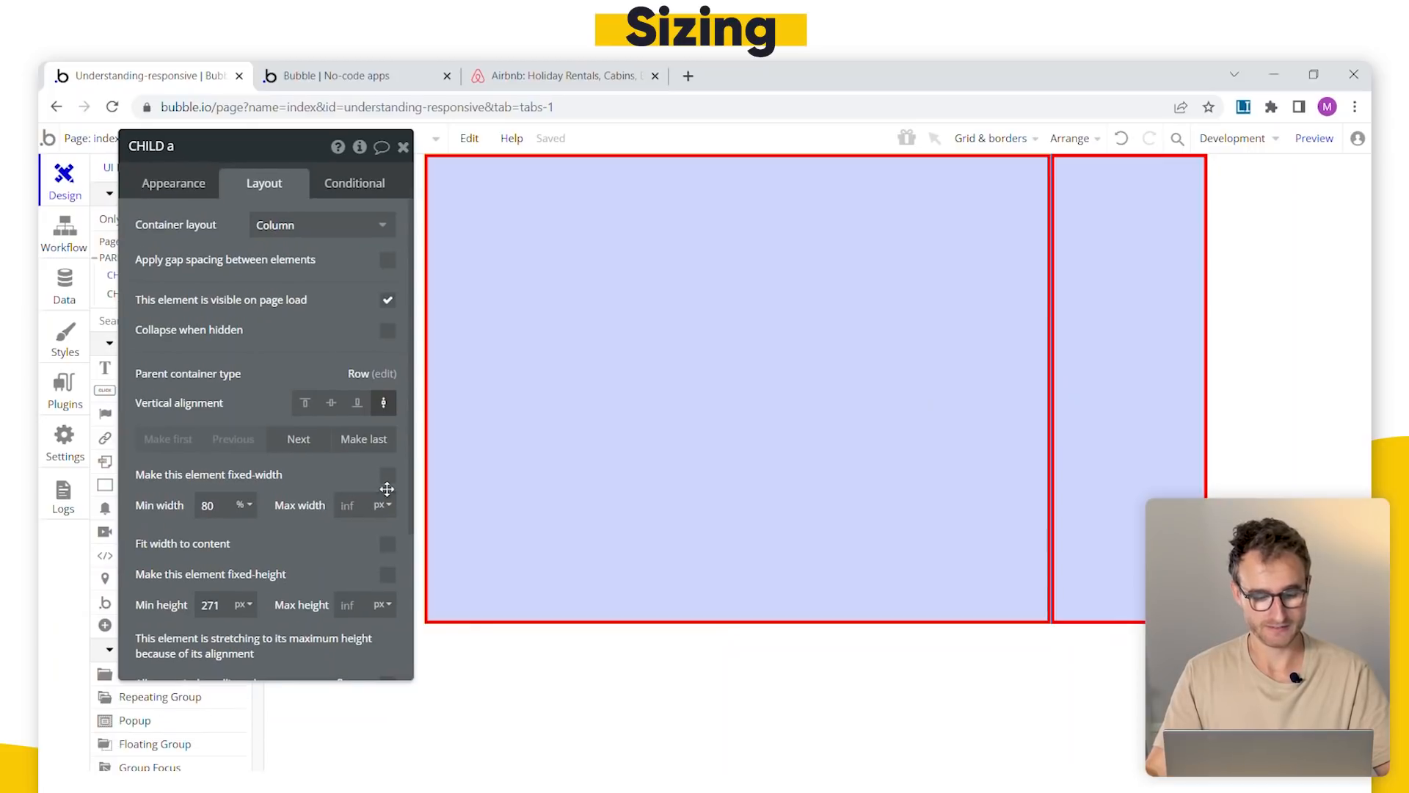
{"action": "left_click", "coordinate": [387, 475]}
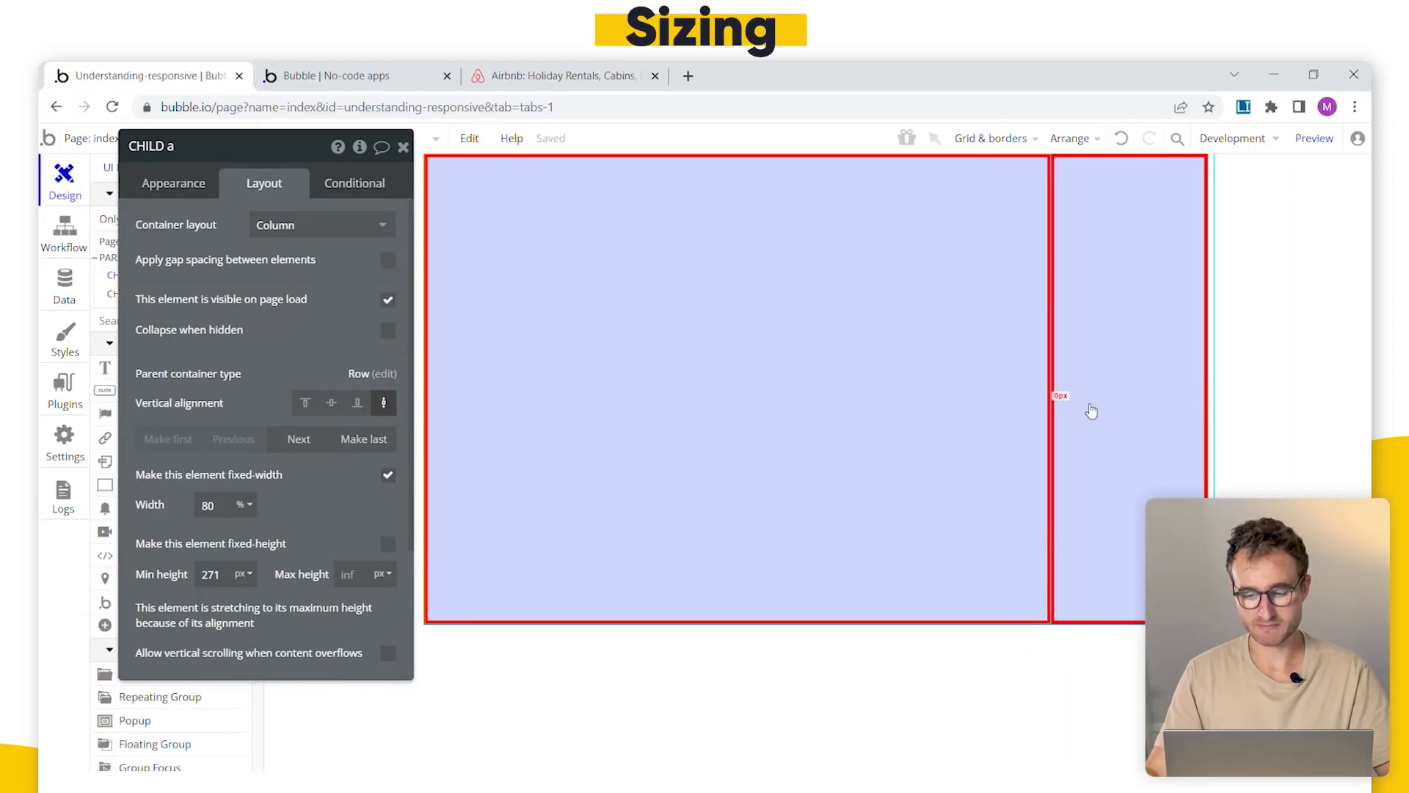
{"action": "left_click", "coordinate": [1057, 396]}
{"action": "left_click", "coordinate": [387, 477]}
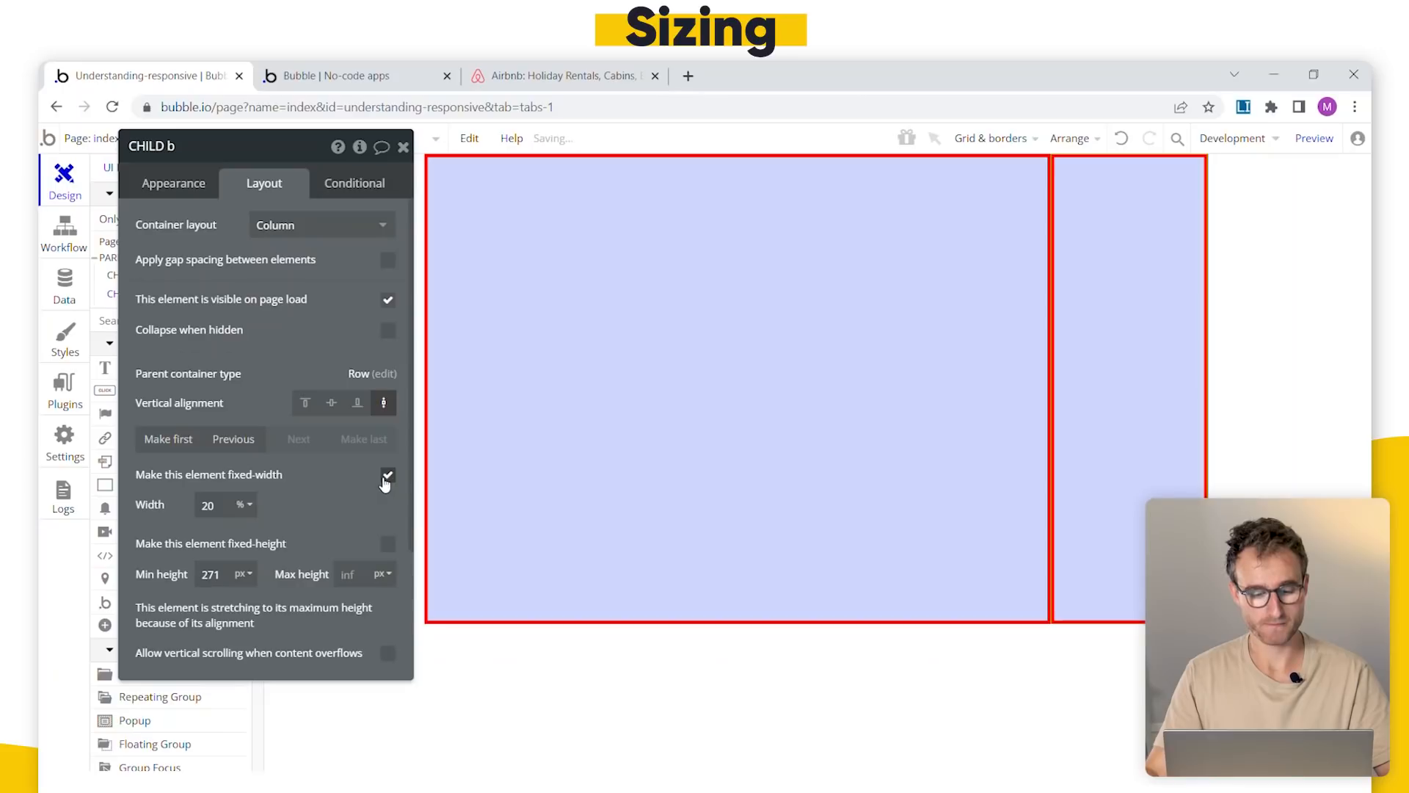
- Change PARENT's container layout to Column
{"action": "left_click", "coordinate": [134, 261]}
{"action": "left_click", "coordinate": [462, 256]}
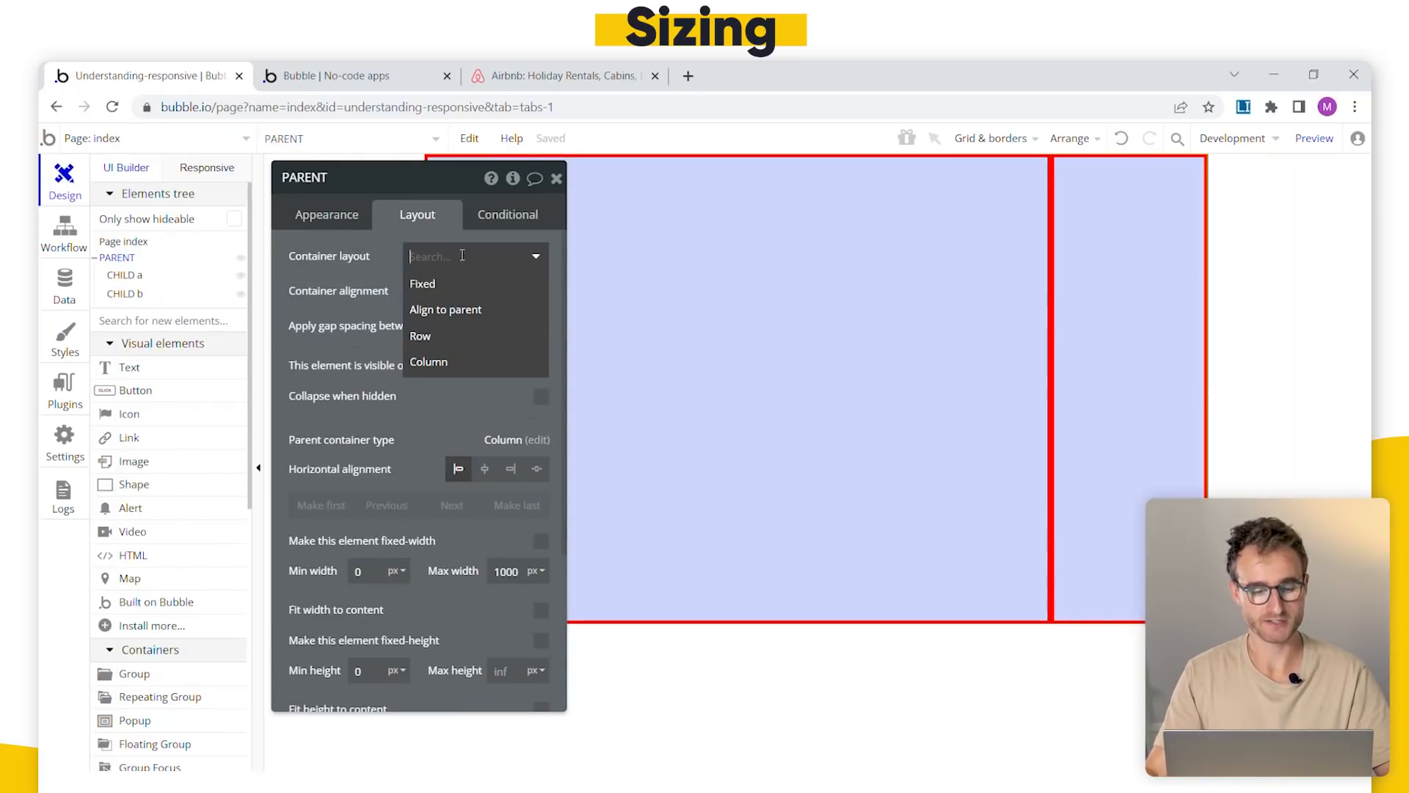
{"action": "left_click", "coordinate": [428, 361]}
{"action": "left_click_drag", "start_coordinate": [201, 358], "coordinate": [272, 392]}
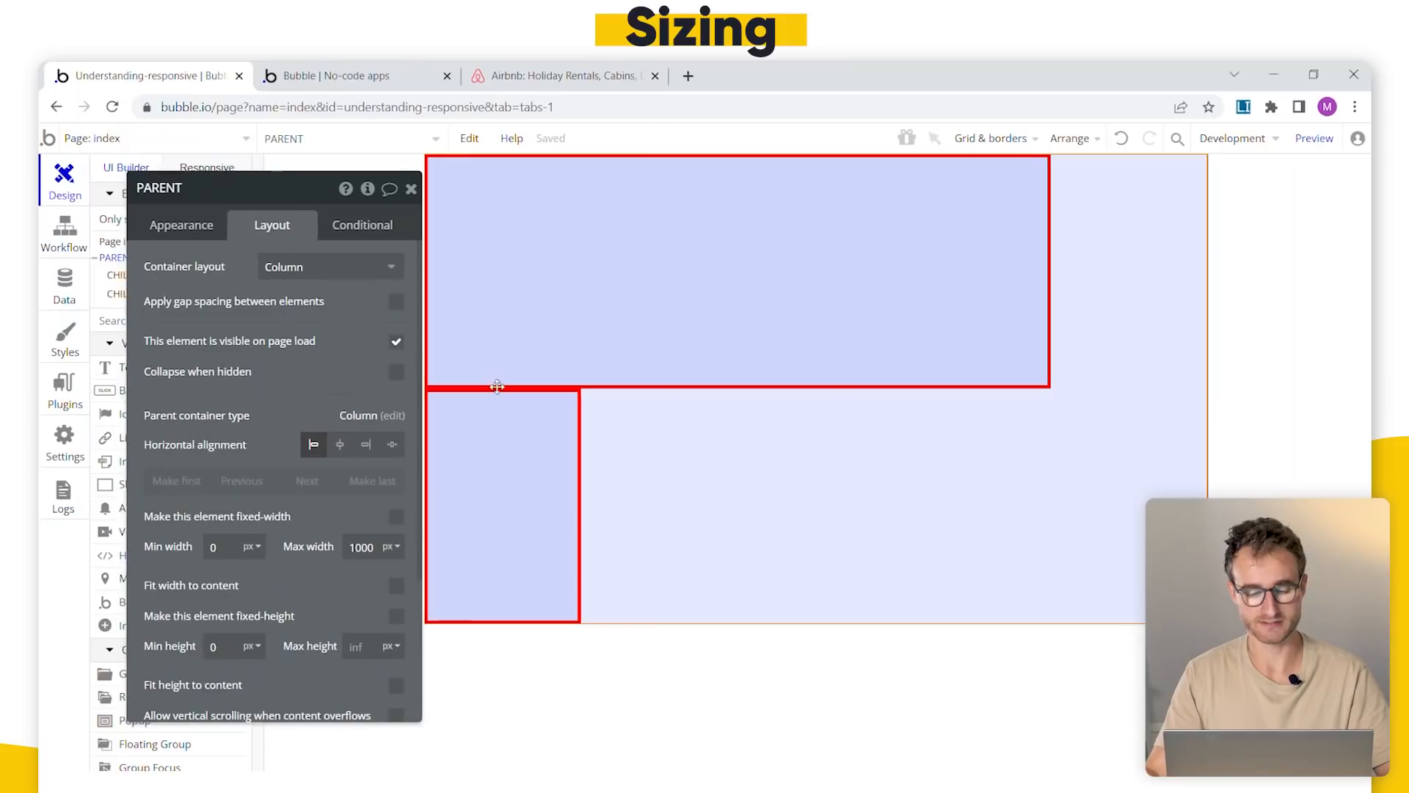
- Reset the min height of both CHILD a and CHILD b to 0 px
{"action": "left_click", "coordinate": [497, 379]}
{"action": "left_click_drag", "start_coordinate": [177, 541], "coordinate": [51, 534]}
{"action": "key", "text": "BackSpace"}
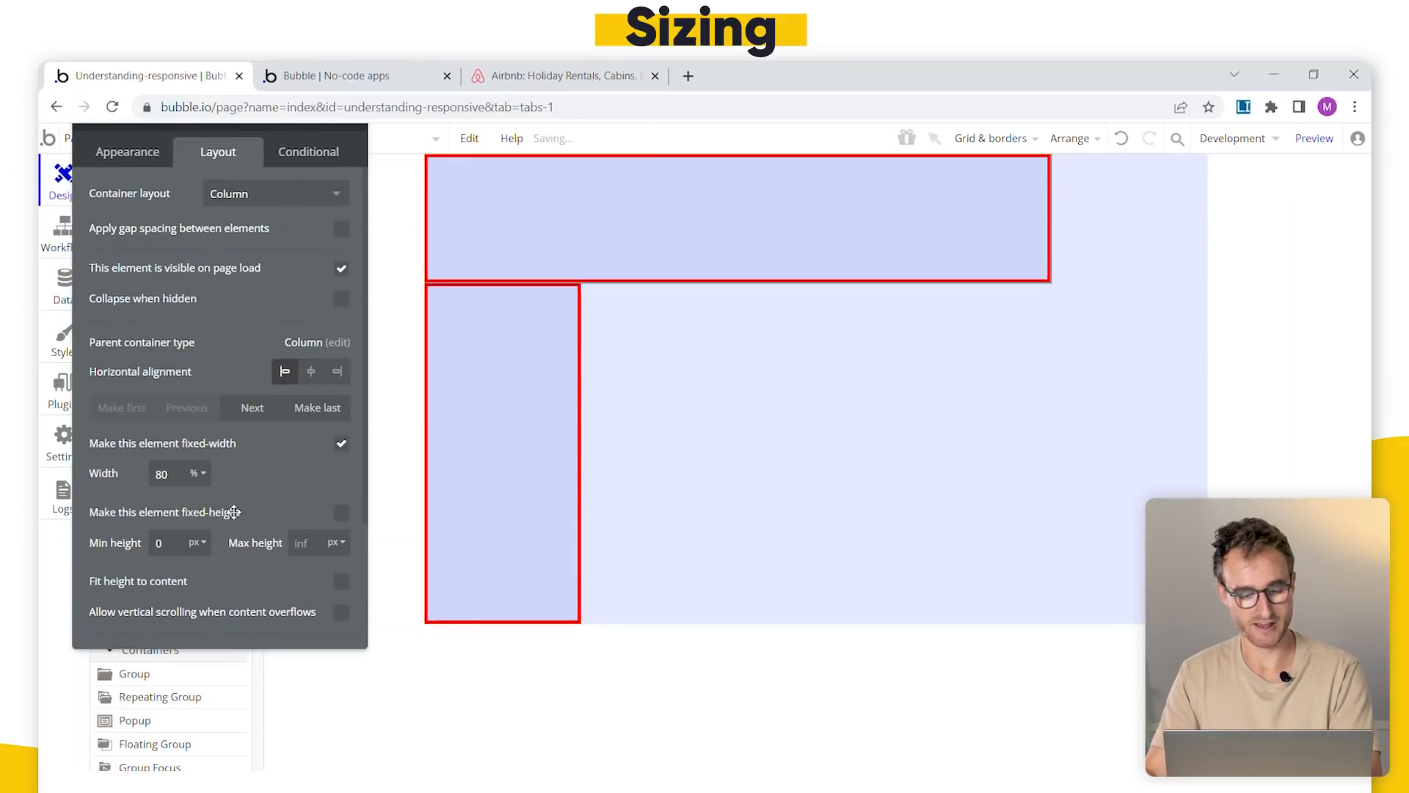
{"action": "left_click", "coordinate": [483, 422]}
{"action": "left_click_drag", "start_coordinate": [178, 543], "coordinate": [103, 541]}
{"action": "key", "text": "BackSpace"}
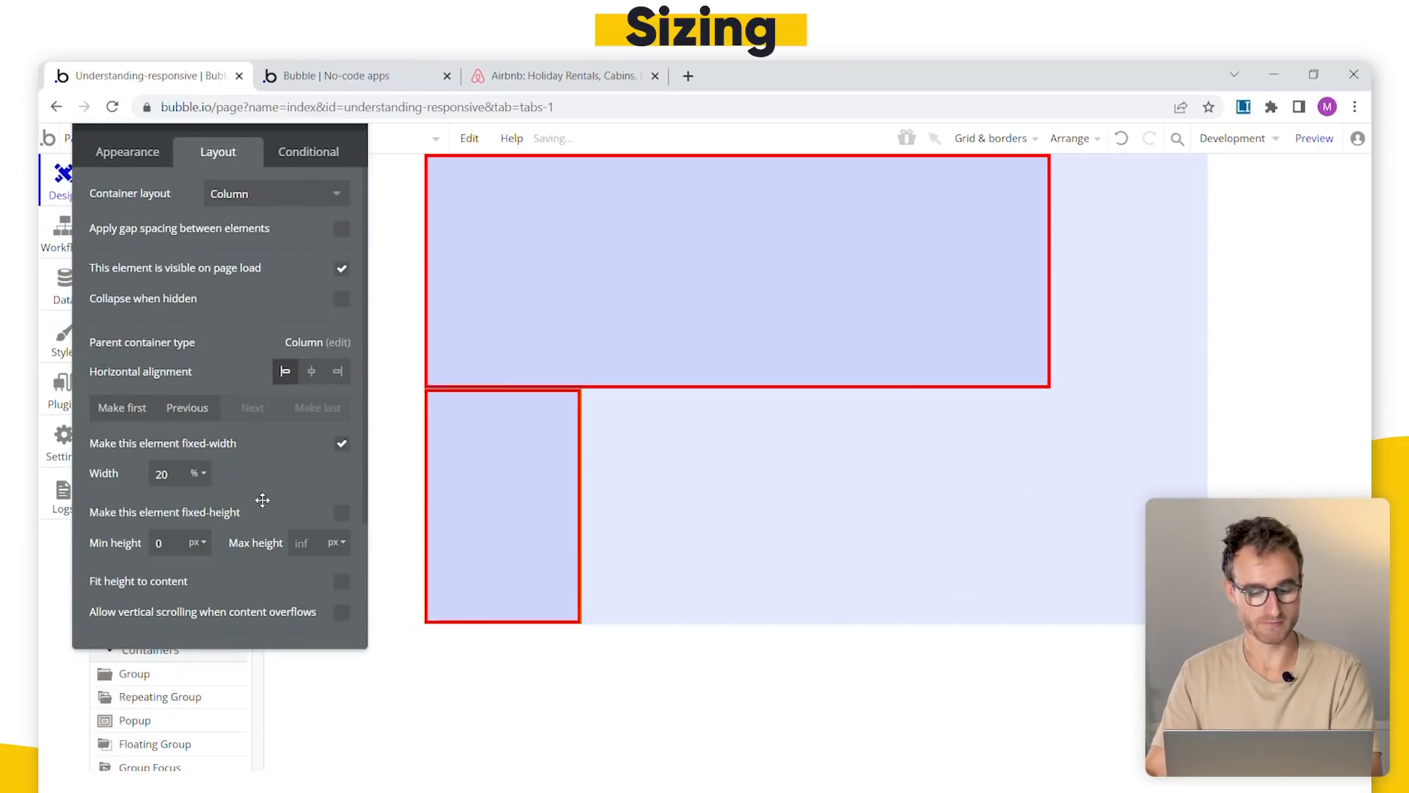
- Set CHILD a's min height to 500 px
{"action": "left_click", "coordinate": [811, 494]}
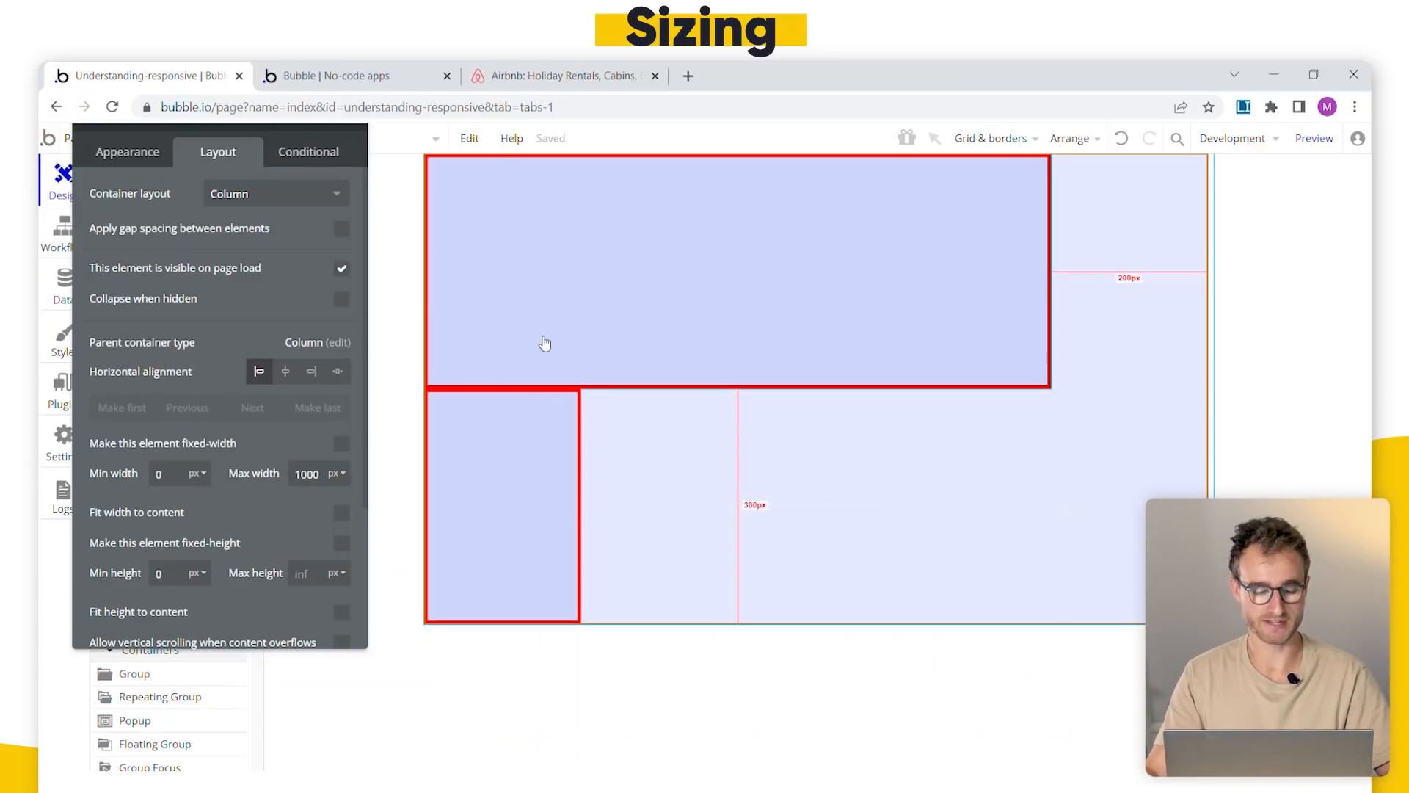
{"action": "left_click", "coordinate": [561, 317]}
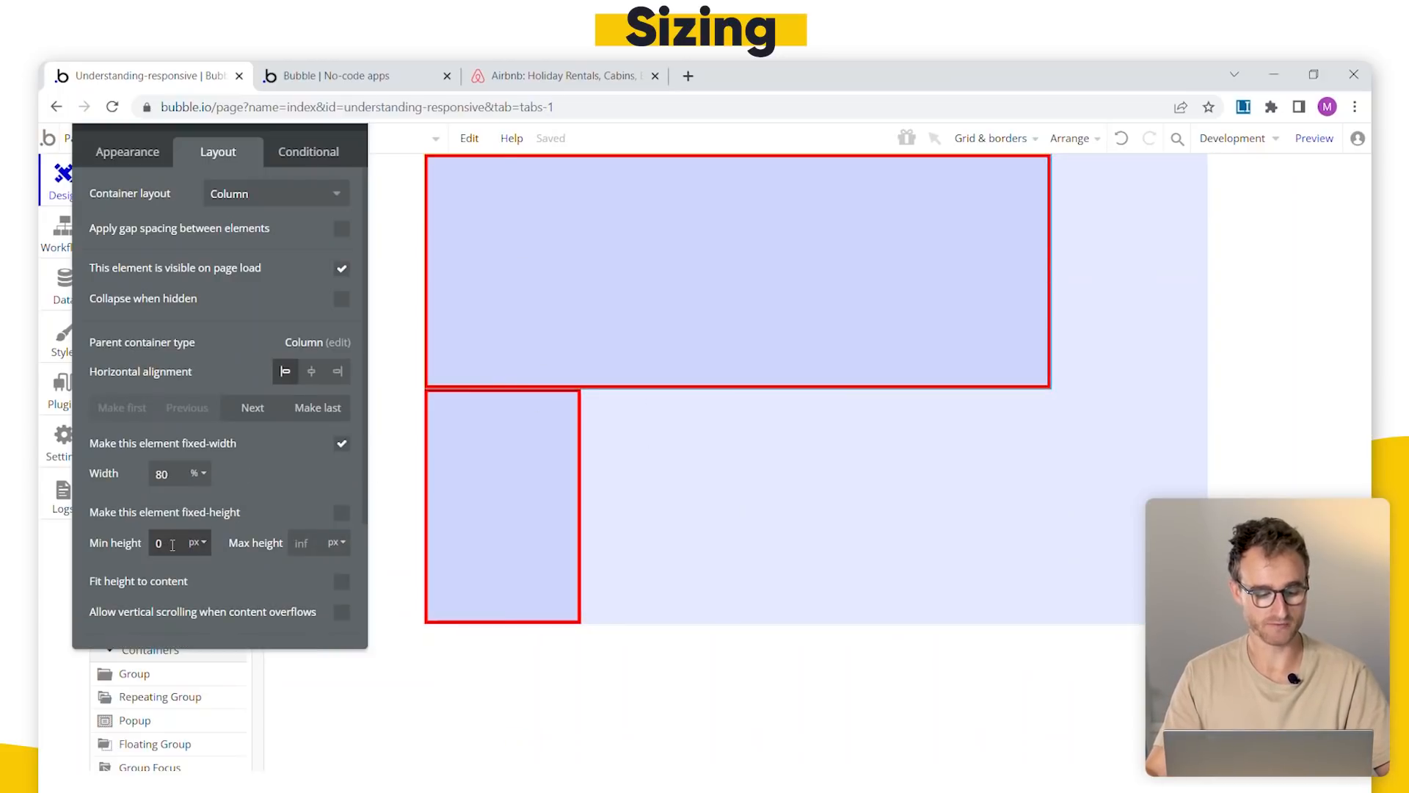
{"action": "left_click_drag", "start_coordinate": [173, 544], "coordinate": [124, 536]}
{"action": "type", "text": "500"}
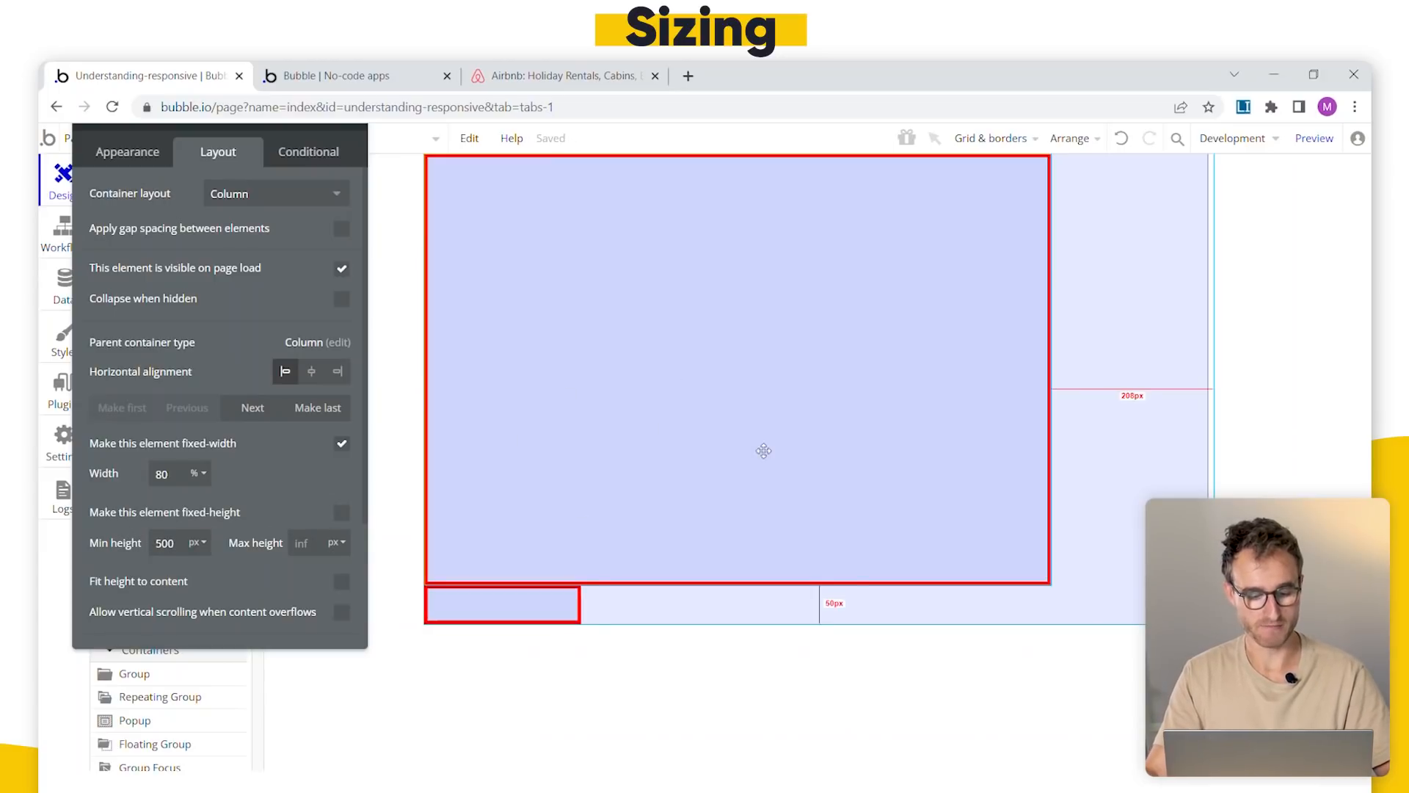
- Set CHILD b's min height to 400 px
{"action": "left_click", "coordinate": [522, 606]}
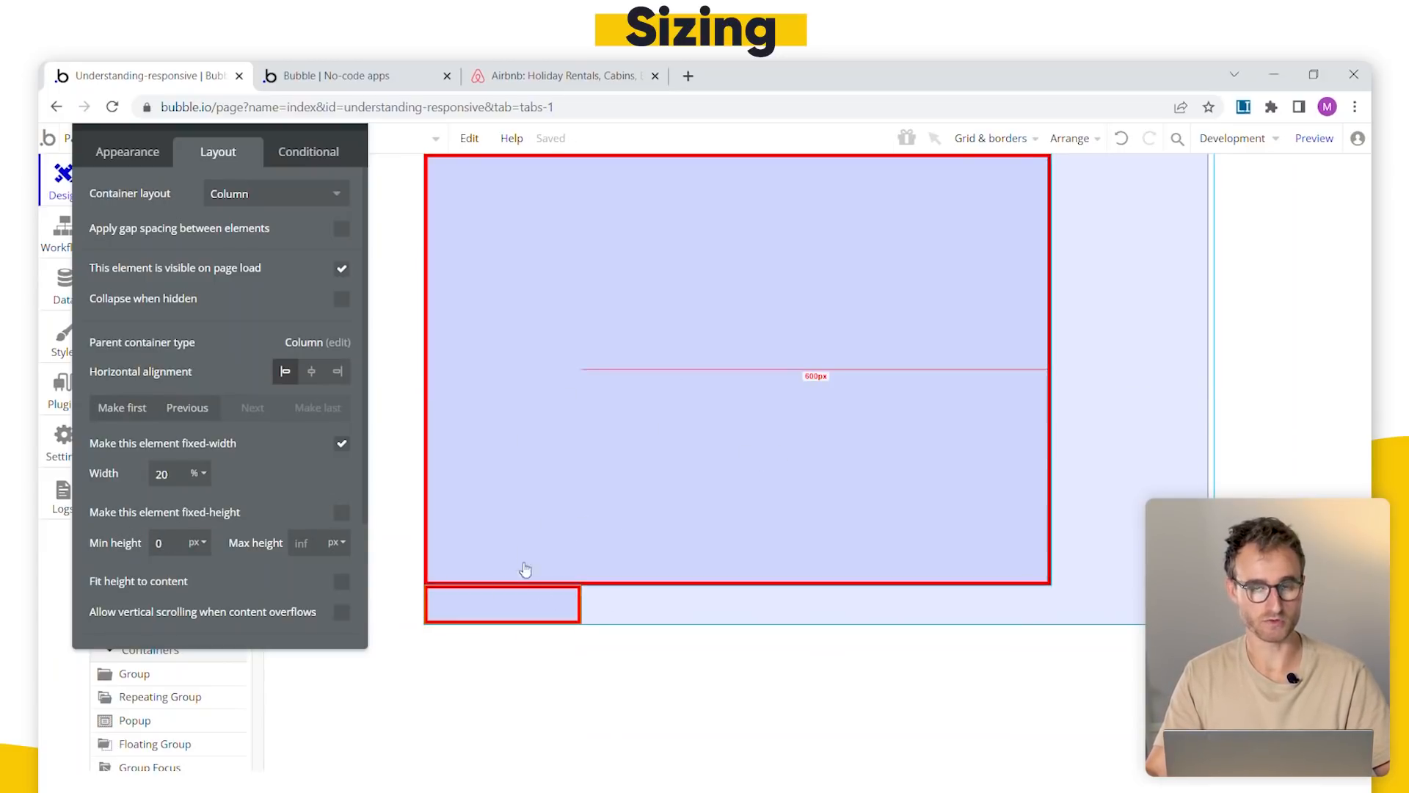
{"action": "left_click", "coordinate": [155, 549]}
{"action": "type", "text": "400"}
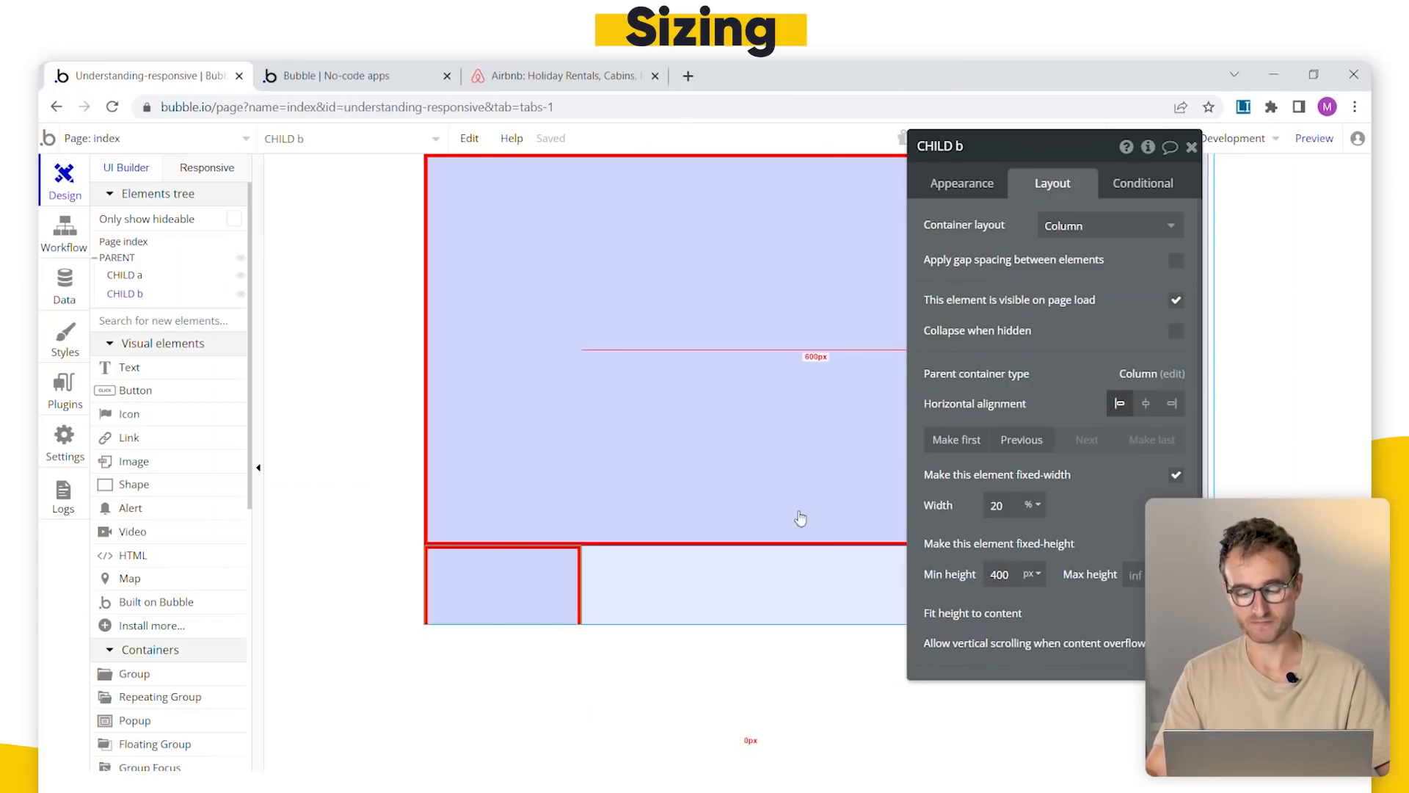
- Apply the Grid style to the PARENT group
{"action": "left_click_drag", "start_coordinate": [986, 539], "coordinate": [1228, 519]}
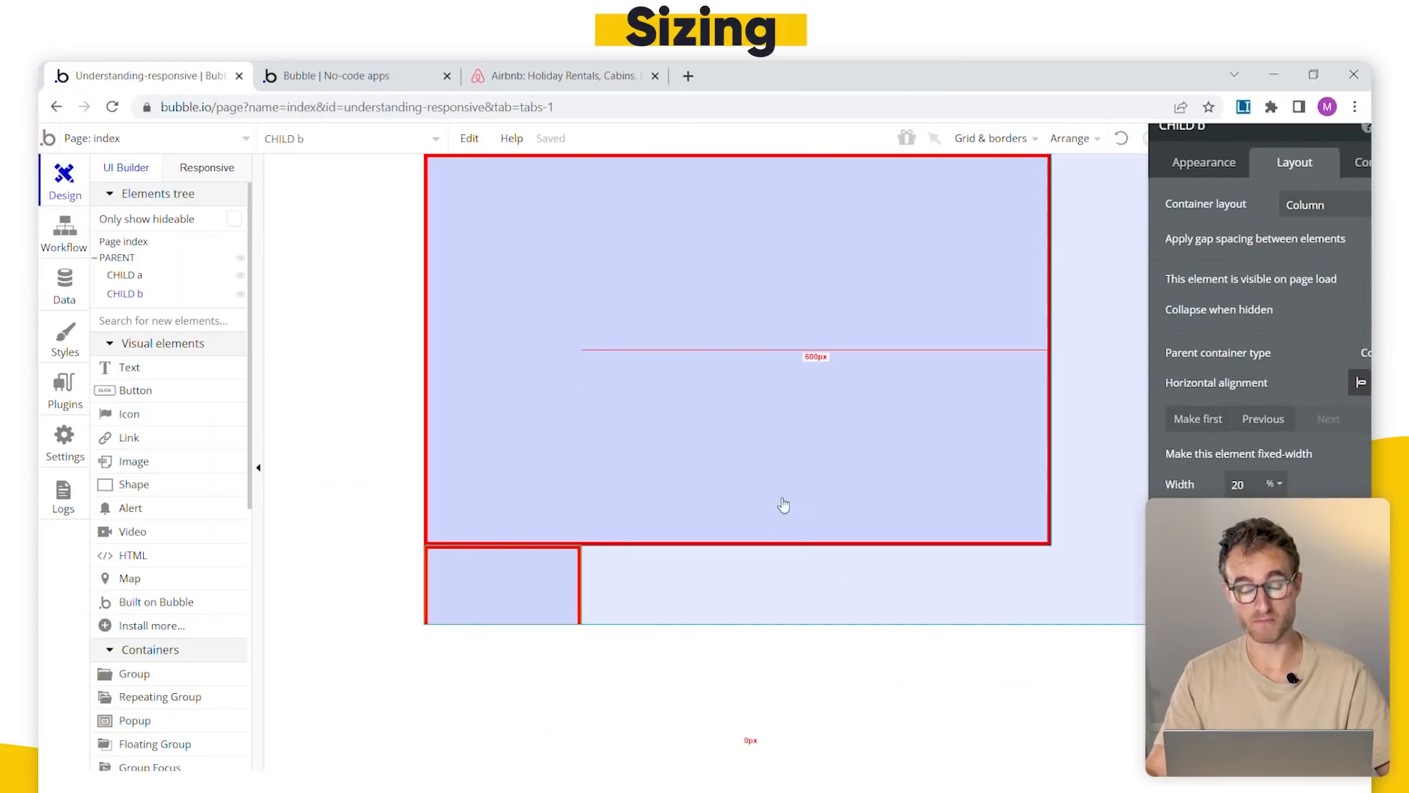
{"action": "left_click", "coordinate": [118, 258]}
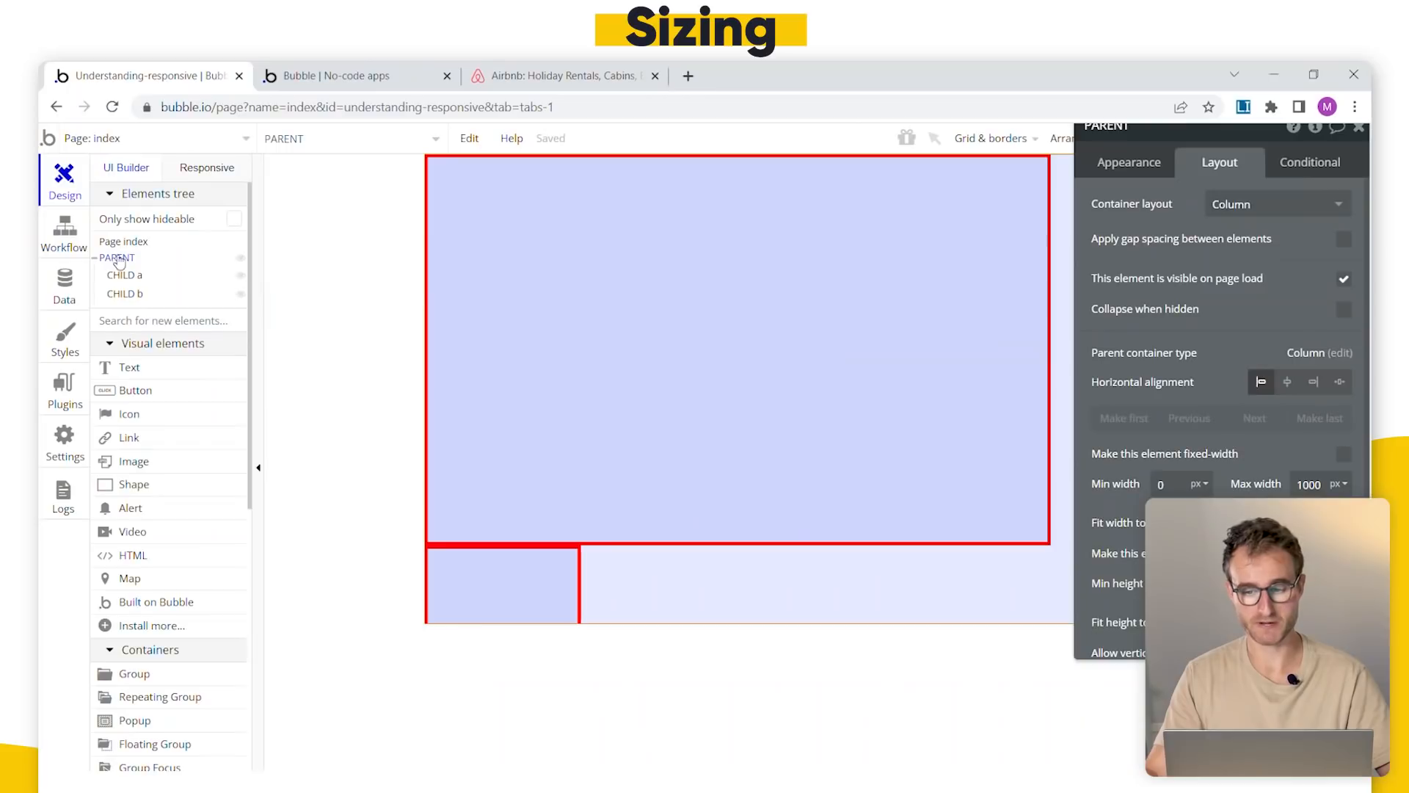
{"action": "left_click", "coordinate": [1133, 166]}
{"action": "left_click", "coordinate": [1223, 371]}
{"action": "left_click", "coordinate": [1208, 451]}
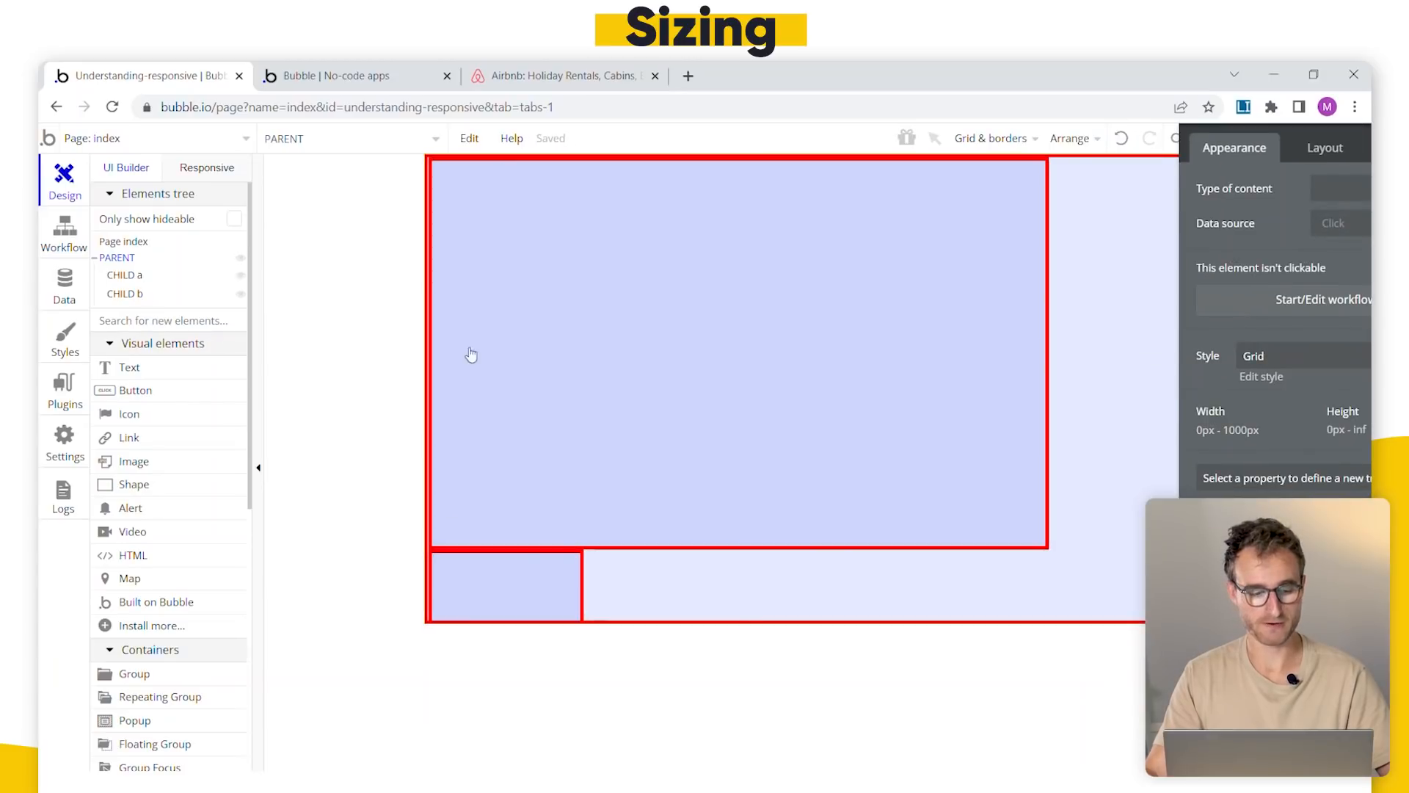
- Set PARENT's max height to 800 px
{"action": "left_click_drag", "start_coordinate": [1289, 127], "coordinate": [889, 162]}
{"action": "left_click", "coordinate": [924, 192]}
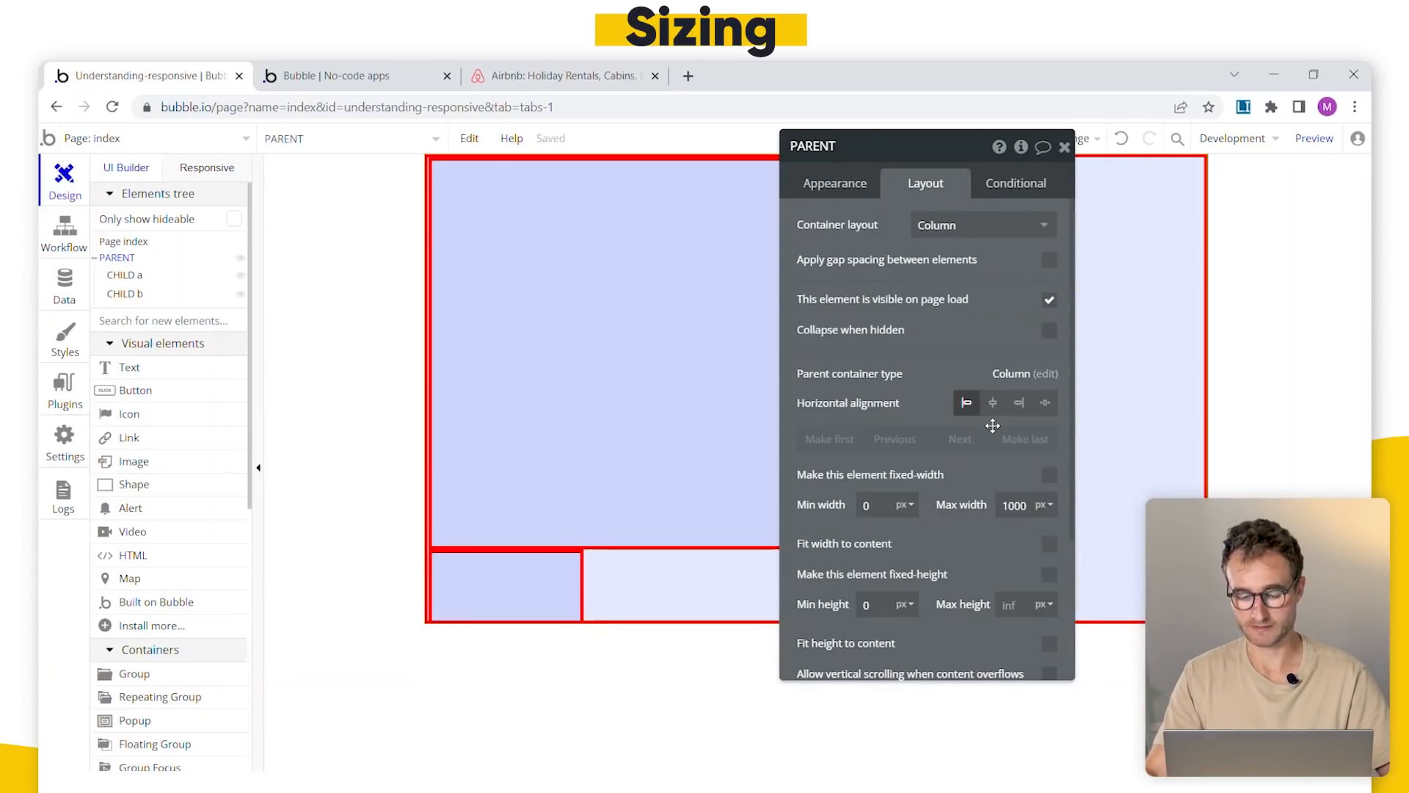
{"action": "scroll", "coordinate": [1027, 430], "scroll_direction": "down", "scroll_amount": 3}
{"action": "type", "text": "800"}
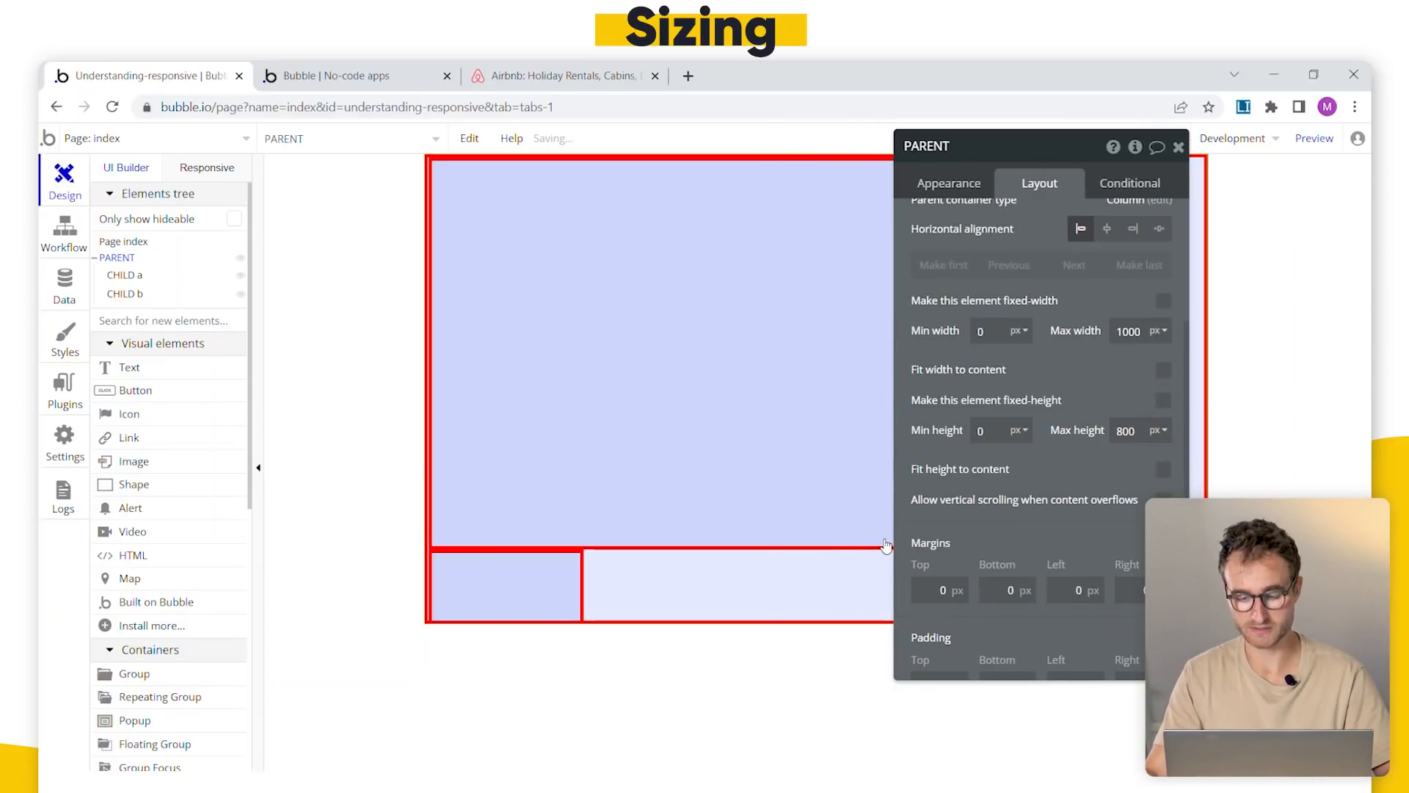
- Set the index page's min height to 1500 px
{"action": "left_click", "coordinate": [631, 659]}
{"action": "left_click", "coordinate": [1163, 438]}
{"action": "key", "text": "ctrl+a"}
{"action": "type", "text": "15"}
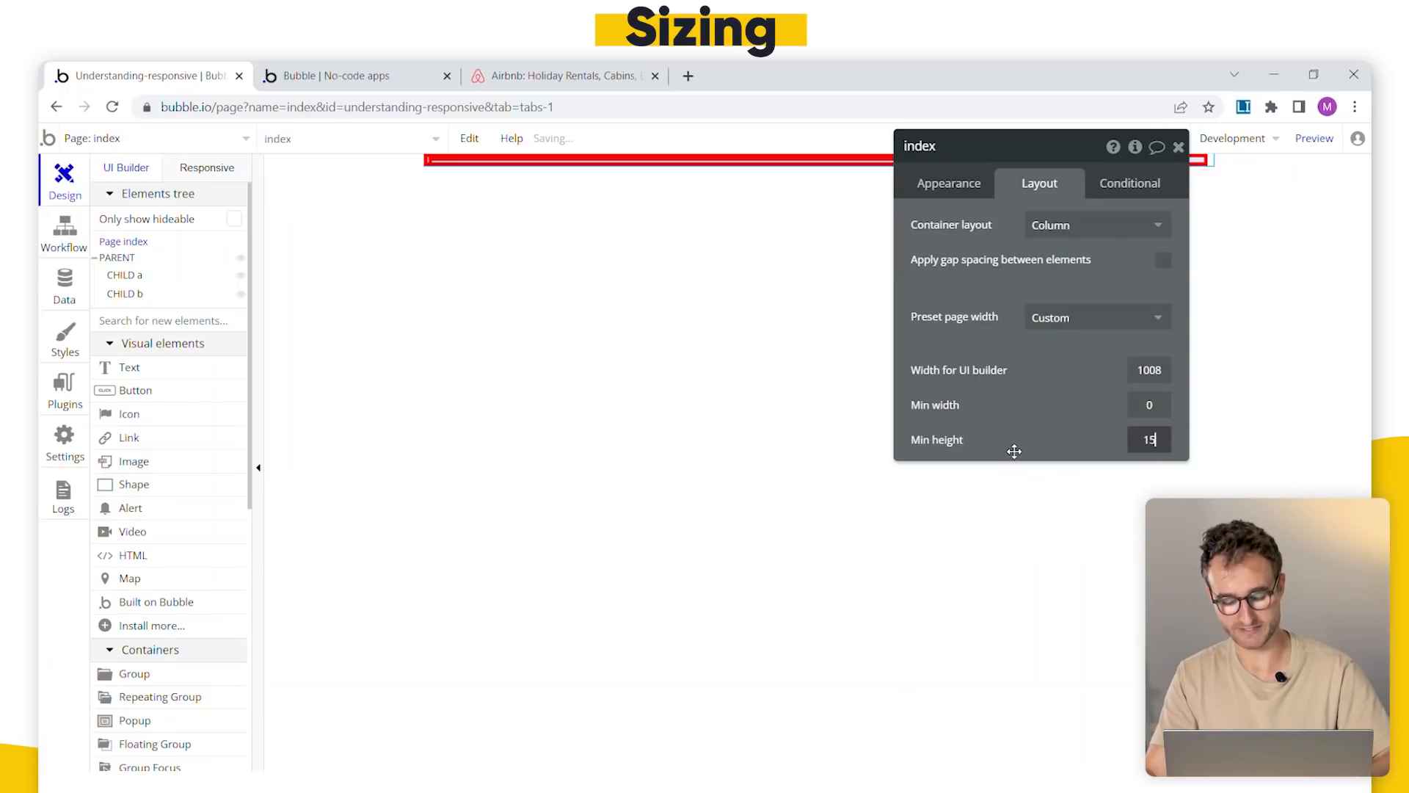
{"action": "type", "text": "00"}
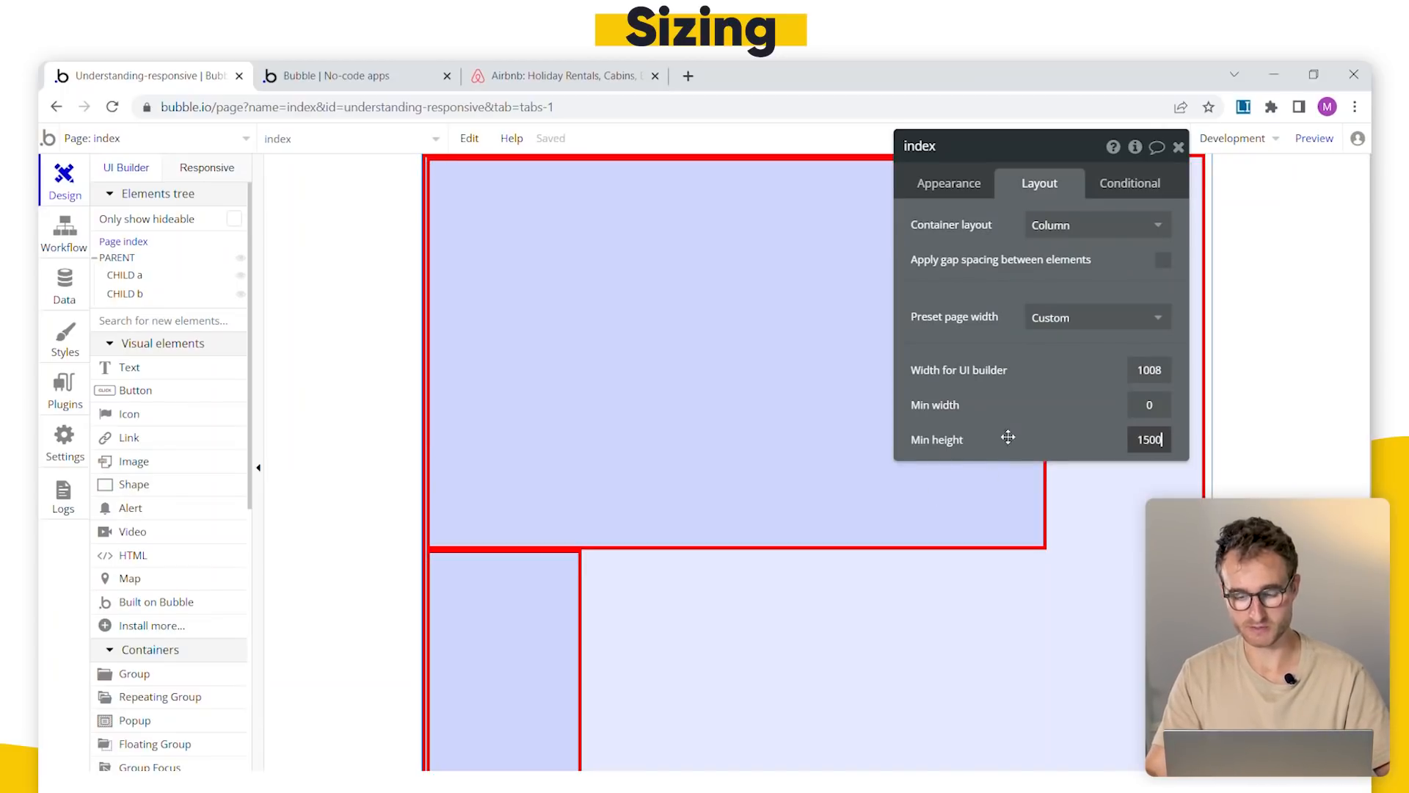
- Compare PARENT's max height with the min heights of CHILD a and CHILD b and their extents on the canvas
{"action": "left_click_drag", "start_coordinate": [1006, 439], "coordinate": [1166, 412]}
{"action": "scroll", "coordinate": [917, 438], "scroll_direction": "down", "scroll_amount": 3}
{"action": "left_click", "coordinate": [818, 429]}
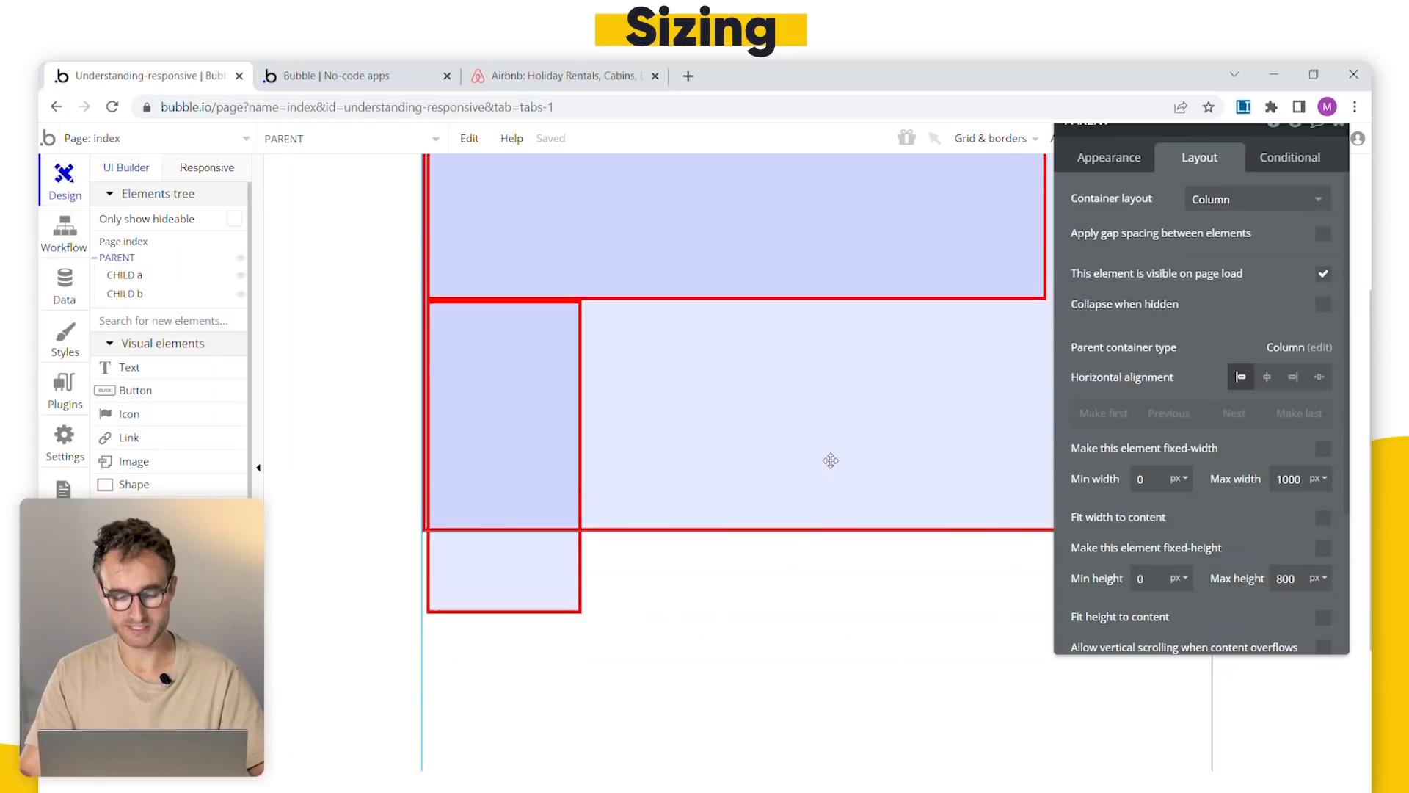
{"action": "scroll", "coordinate": [800, 470], "scroll_direction": "up", "scroll_amount": 3}
{"action": "scroll", "coordinate": [544, 617], "scroll_direction": "down", "scroll_amount": 1}
{"action": "scroll", "coordinate": [544, 616], "scroll_direction": "down", "scroll_amount": 1}
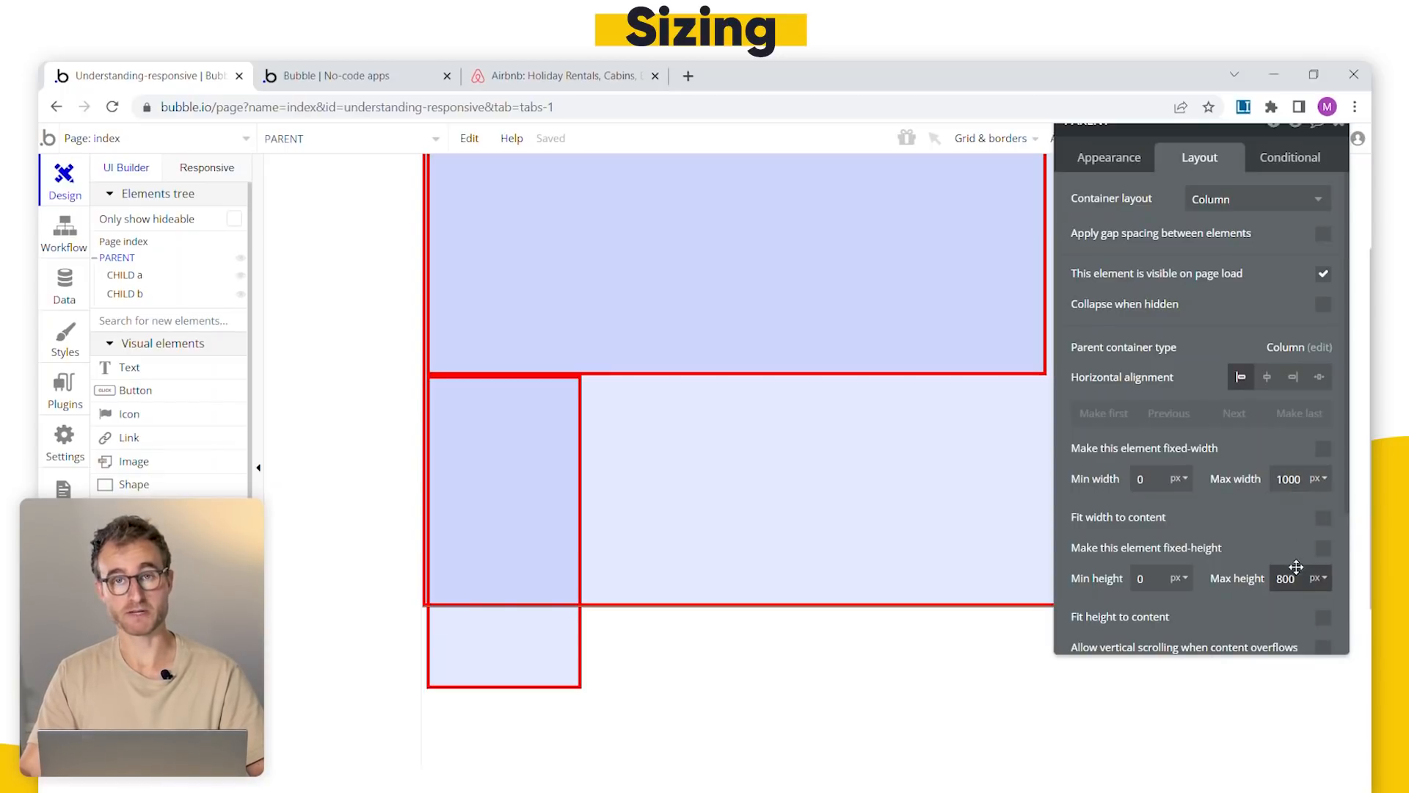
{"action": "scroll", "coordinate": [1296, 566], "scroll_direction": "down", "scroll_amount": 3}
{"action": "left_click", "coordinate": [676, 305]}
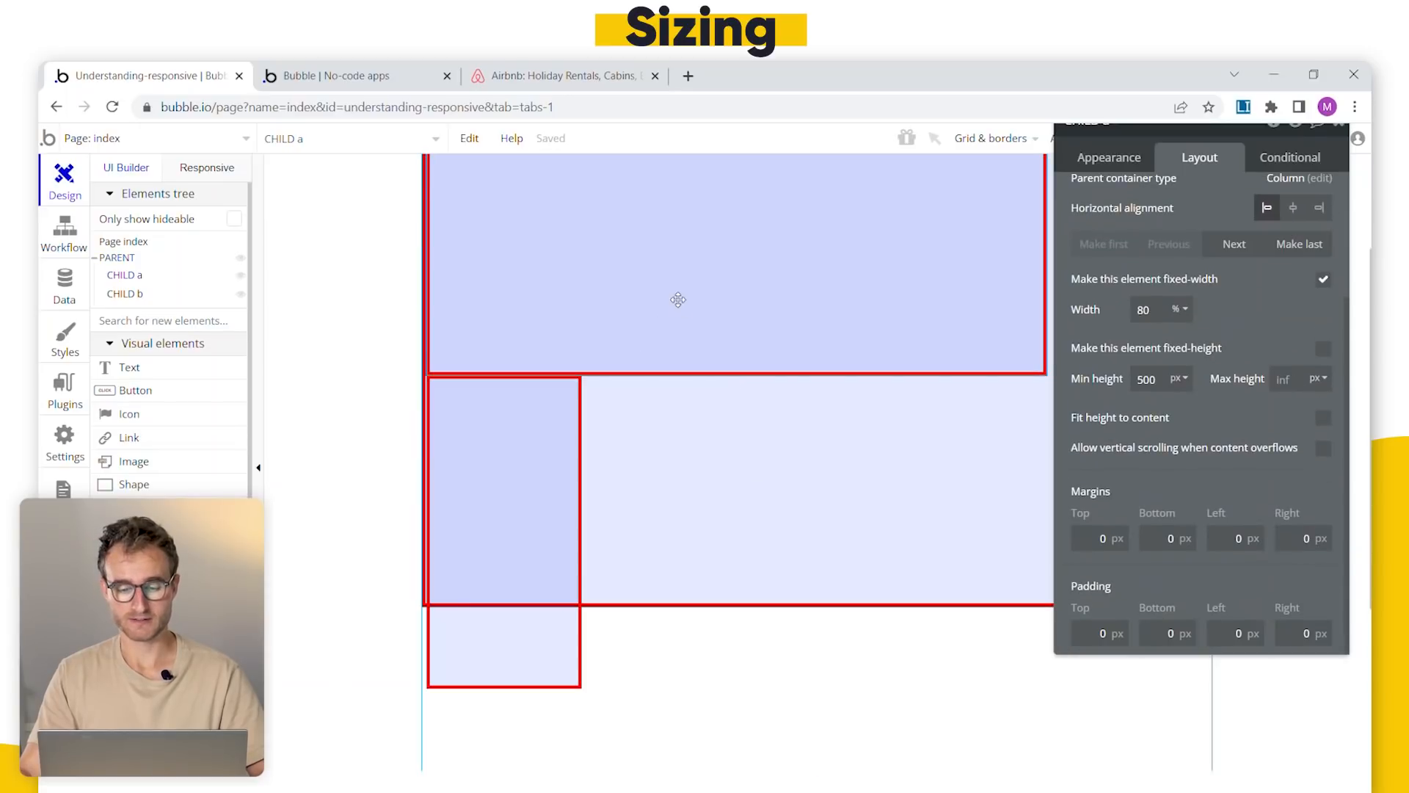
{"action": "scroll", "coordinate": [1118, 481], "scroll_direction": "up", "scroll_amount": 3}
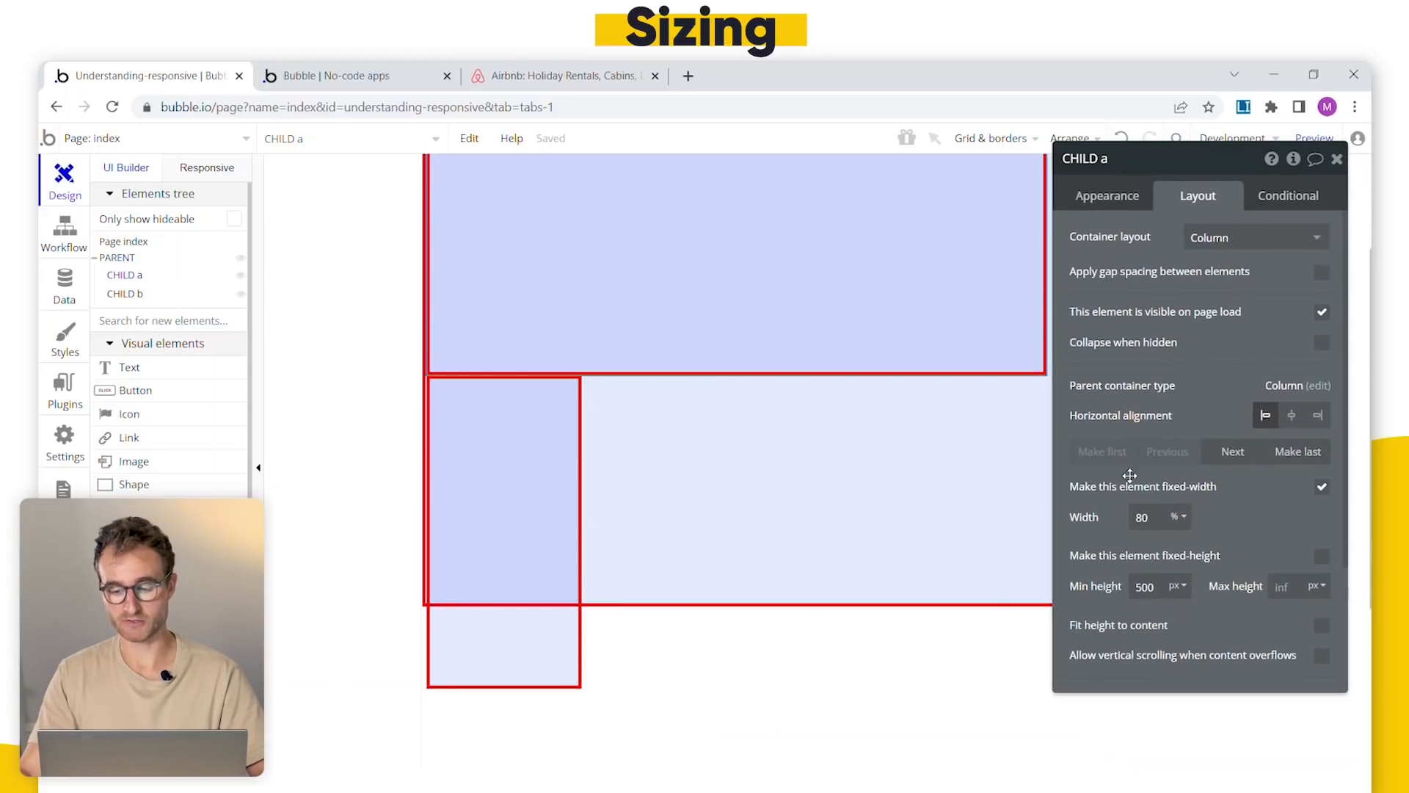
{"action": "scroll", "coordinate": [1136, 479], "scroll_direction": "down", "scroll_amount": 2}
{"action": "left_click", "coordinate": [1161, 420]}
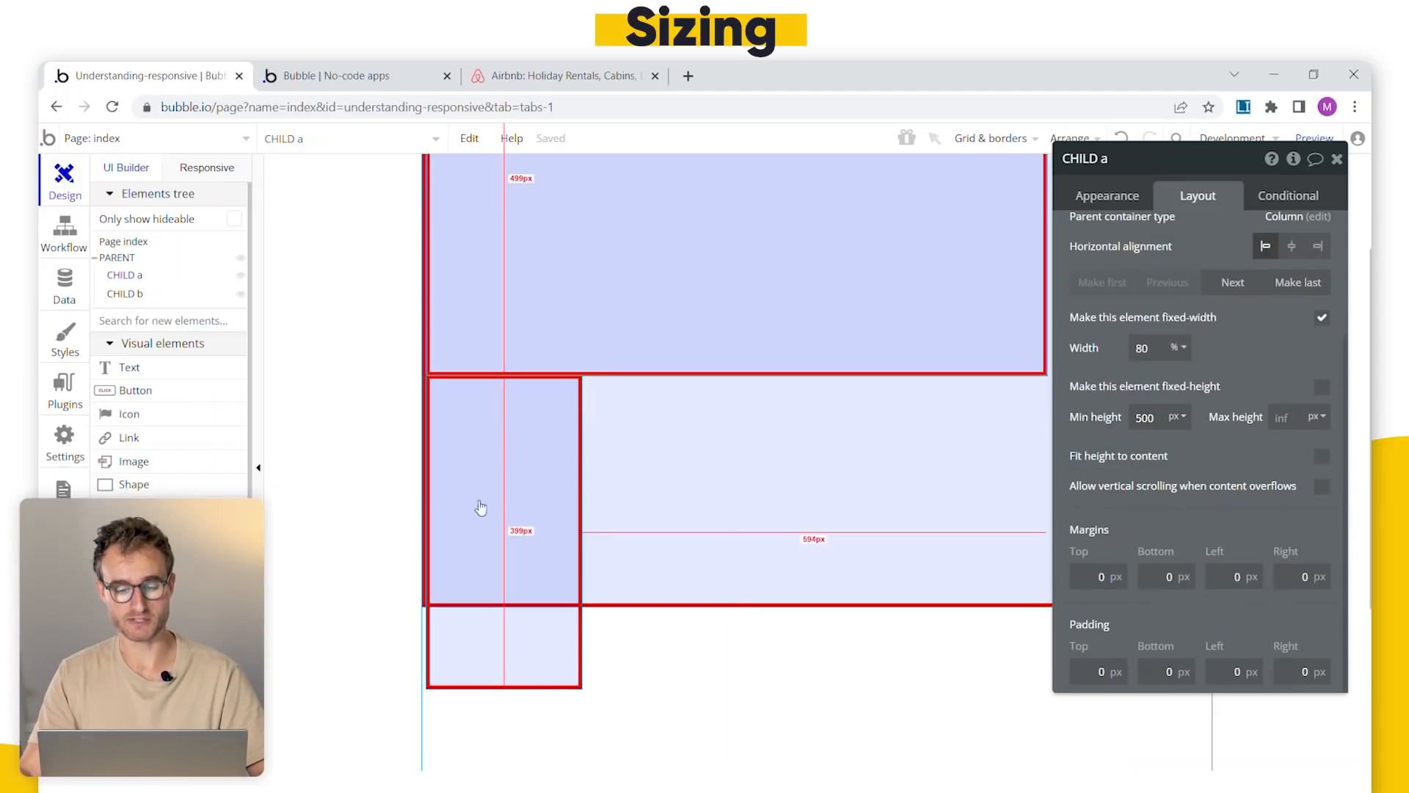
{"action": "left_click", "coordinate": [519, 666]}
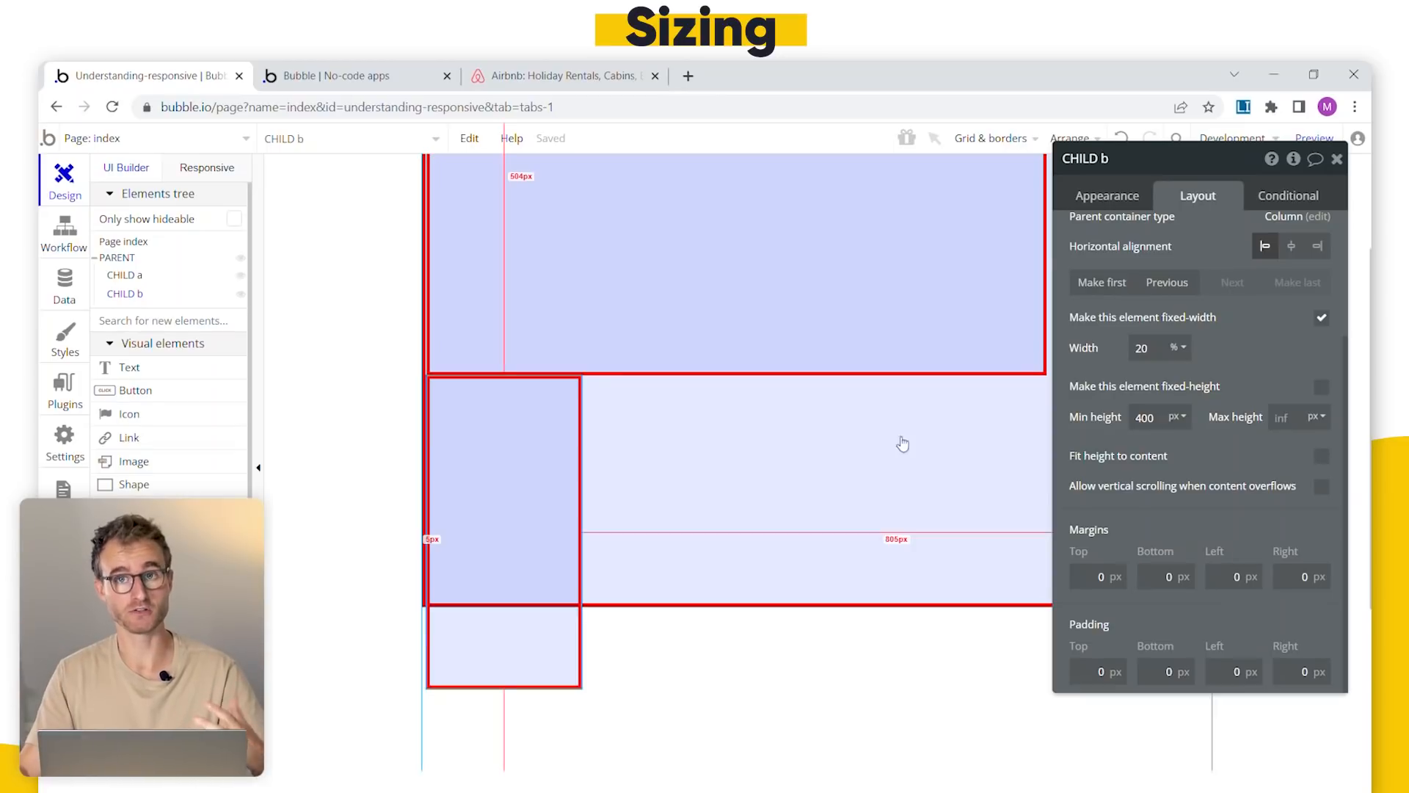
{"action": "left_click", "coordinate": [858, 525]}
{"action": "left_click", "coordinate": [1293, 449]}
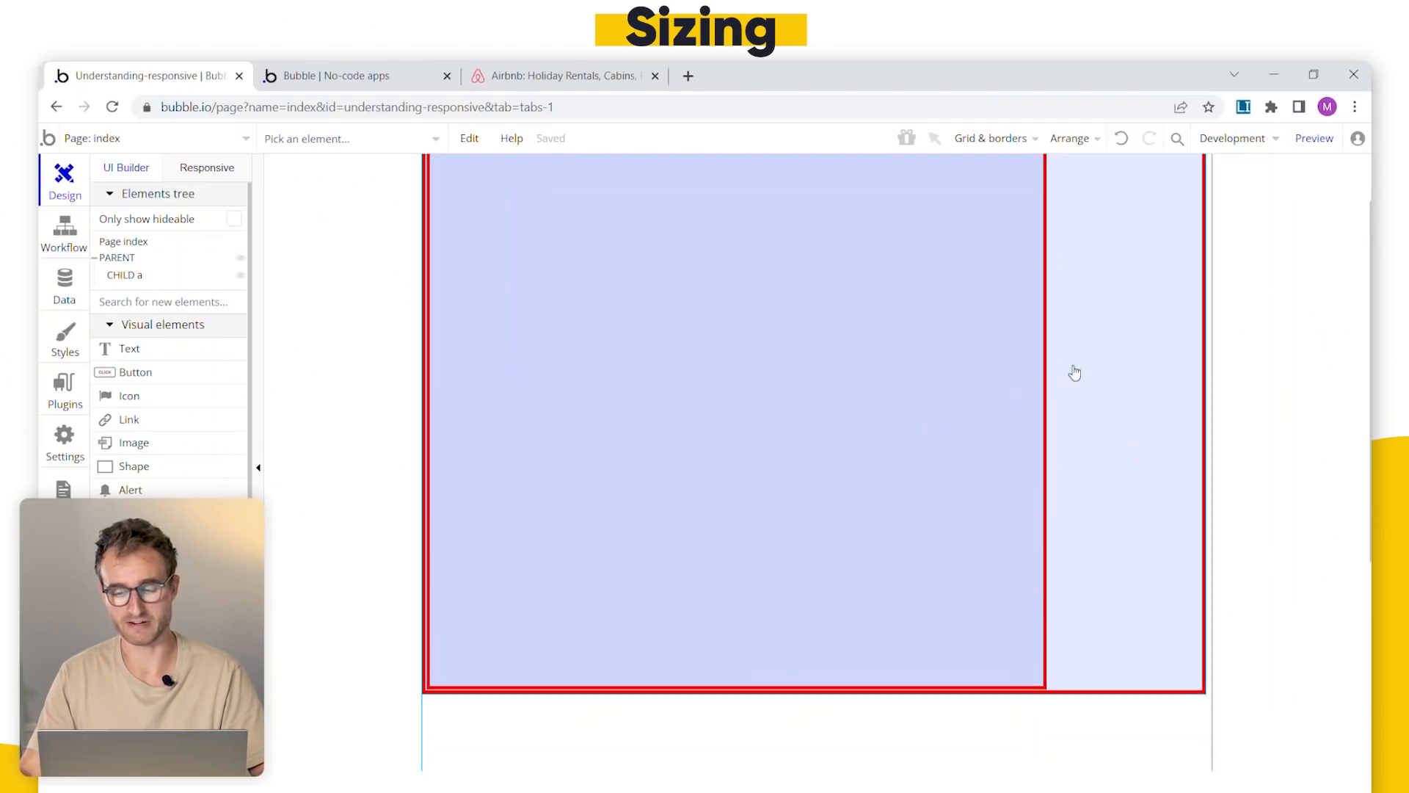
- Switch CHILD a's fixed width from percent to pixels and set it to 400 px
{"action": "double_click", "coordinate": [808, 351]}
{"action": "left_click", "coordinate": [1178, 517]}
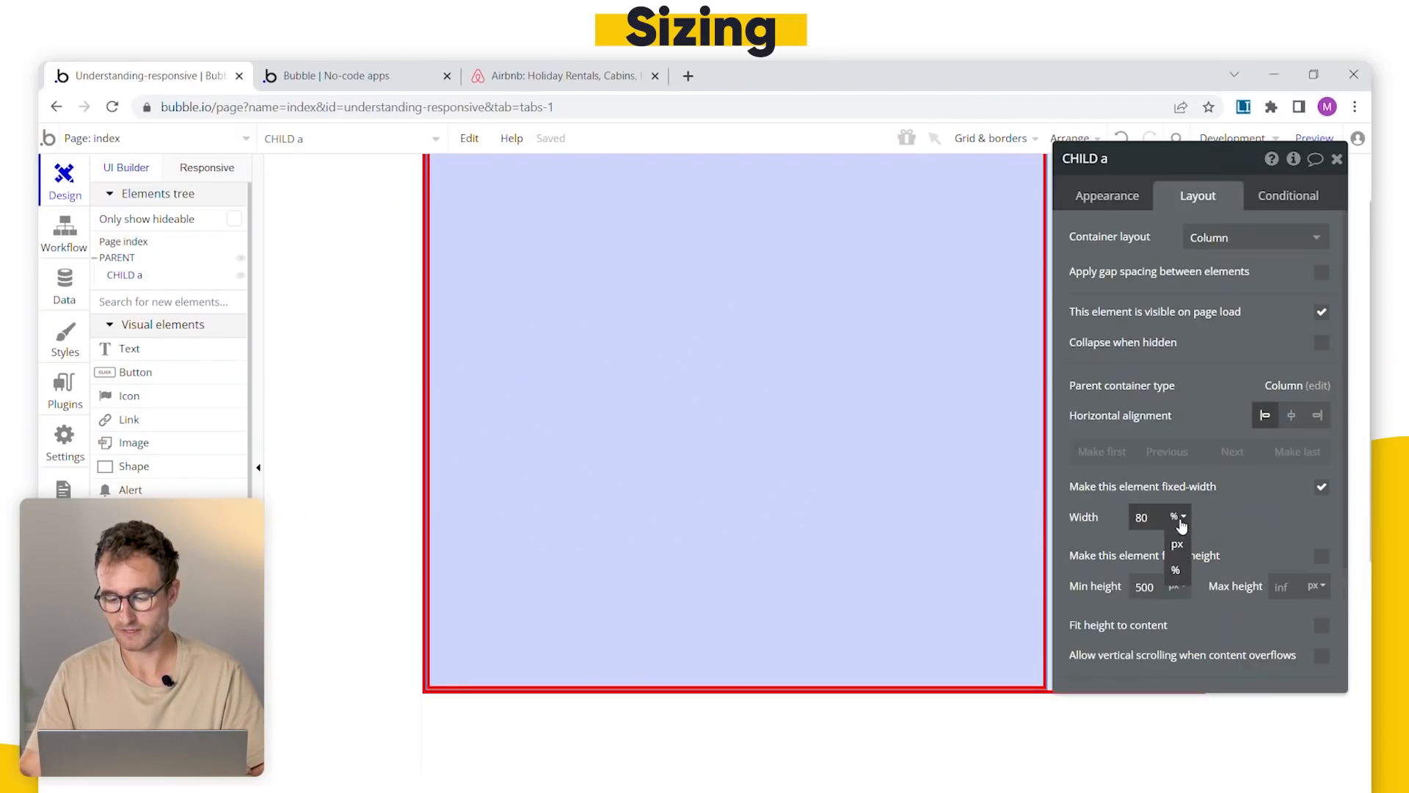
{"action": "left_click", "coordinate": [1177, 545]}
{"action": "double_click", "coordinate": [1142, 517]}
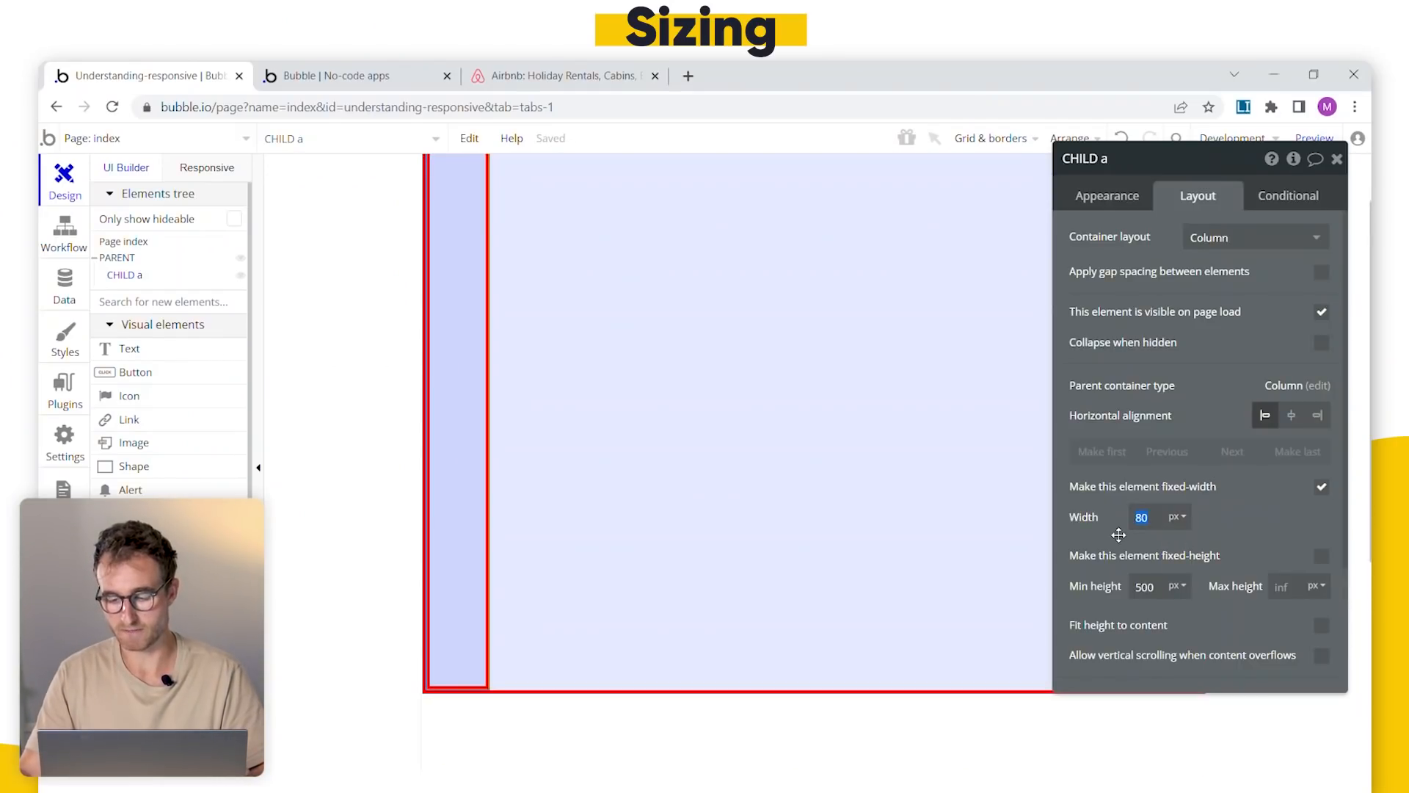
{"action": "type", "text": "400"}
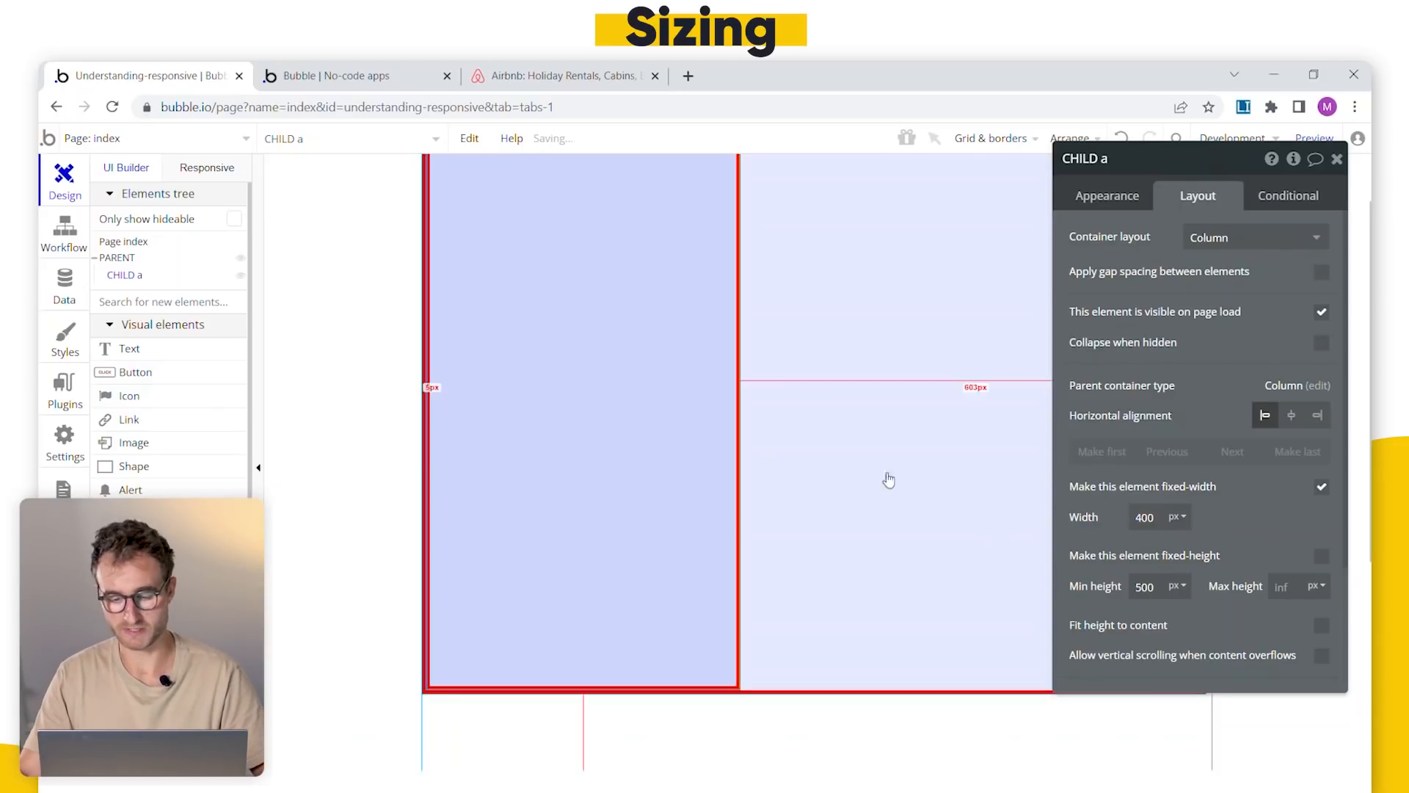
- Make PARENT's width fit its content
{"action": "left_click", "coordinate": [118, 258]}
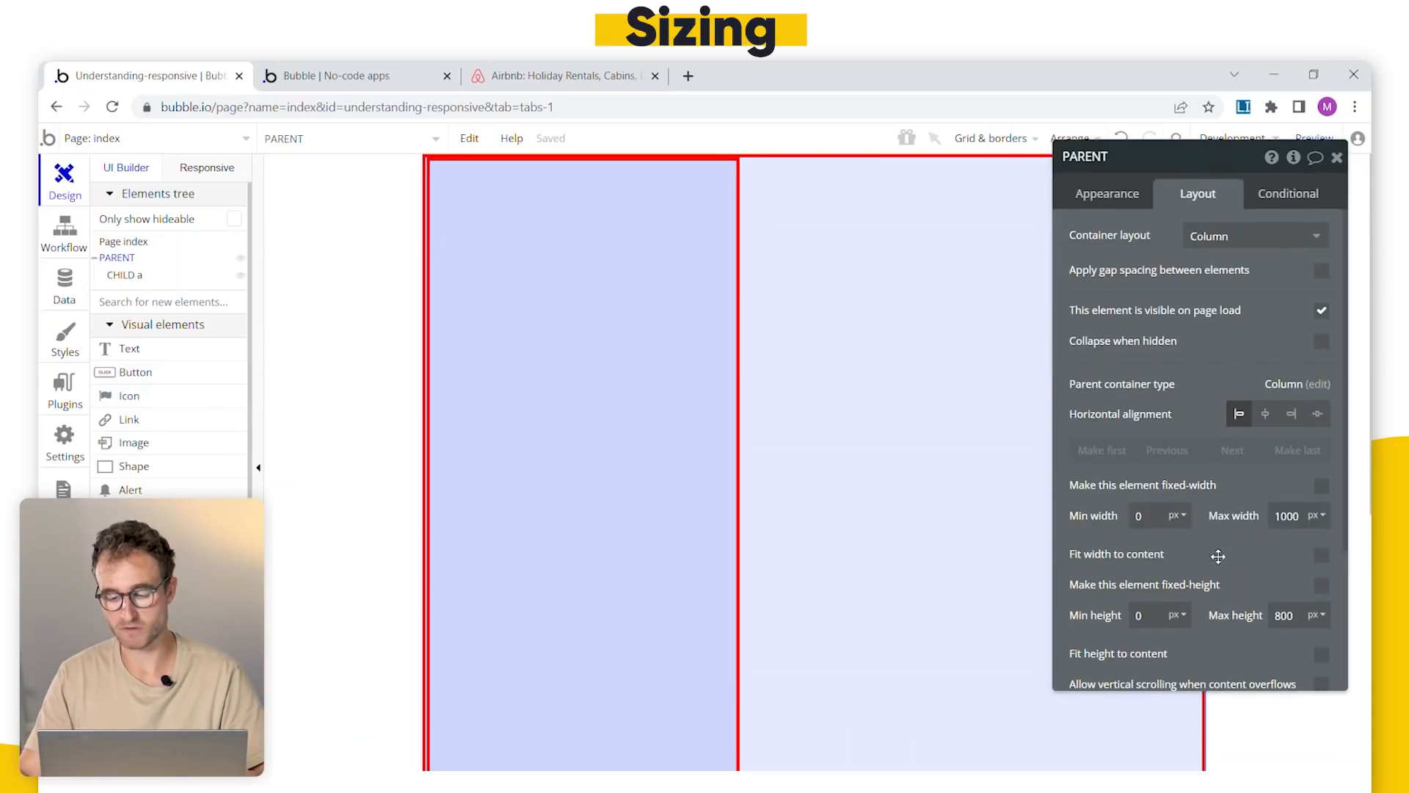
{"action": "left_click_drag", "start_coordinate": [1220, 563], "coordinate": [1130, 514]}
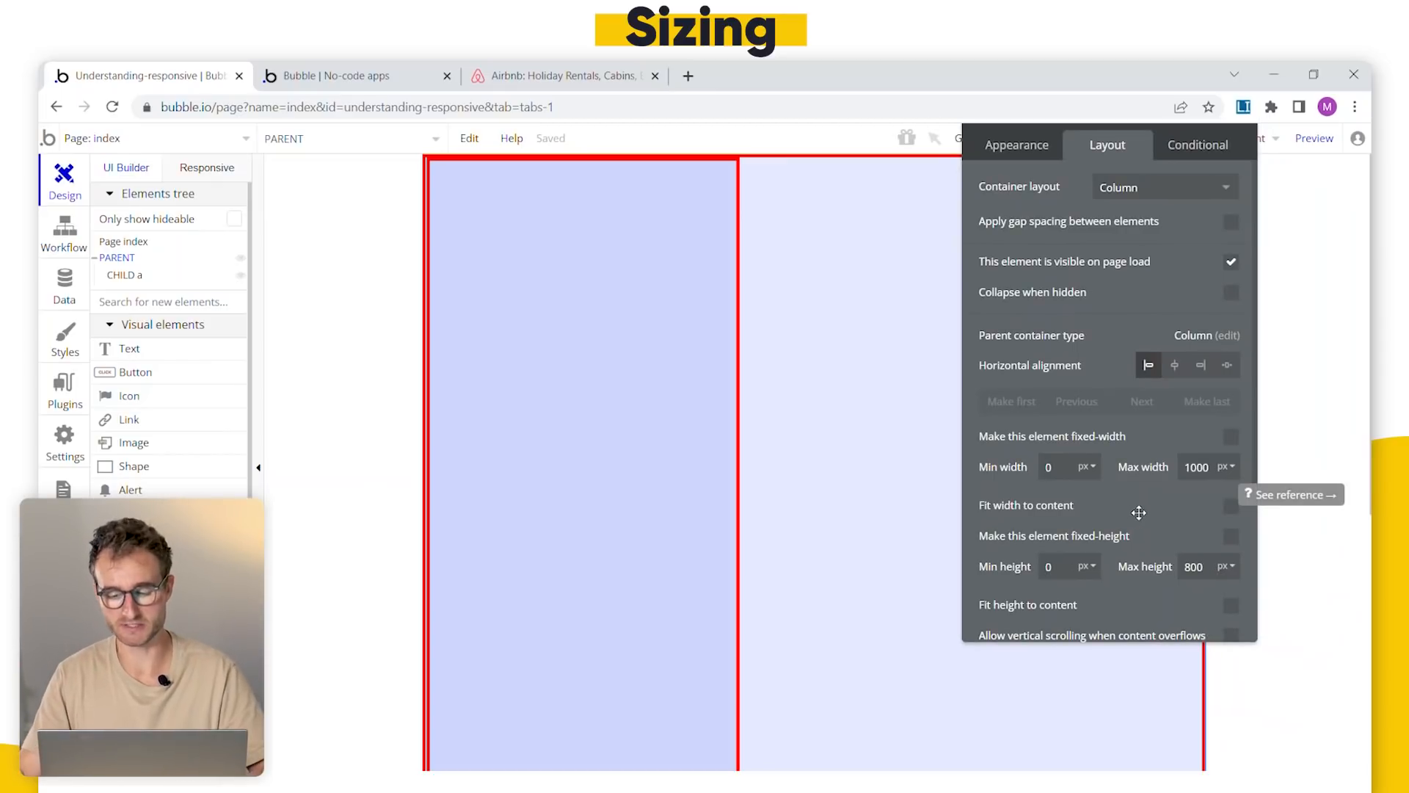
{"action": "left_click", "coordinate": [1231, 507]}
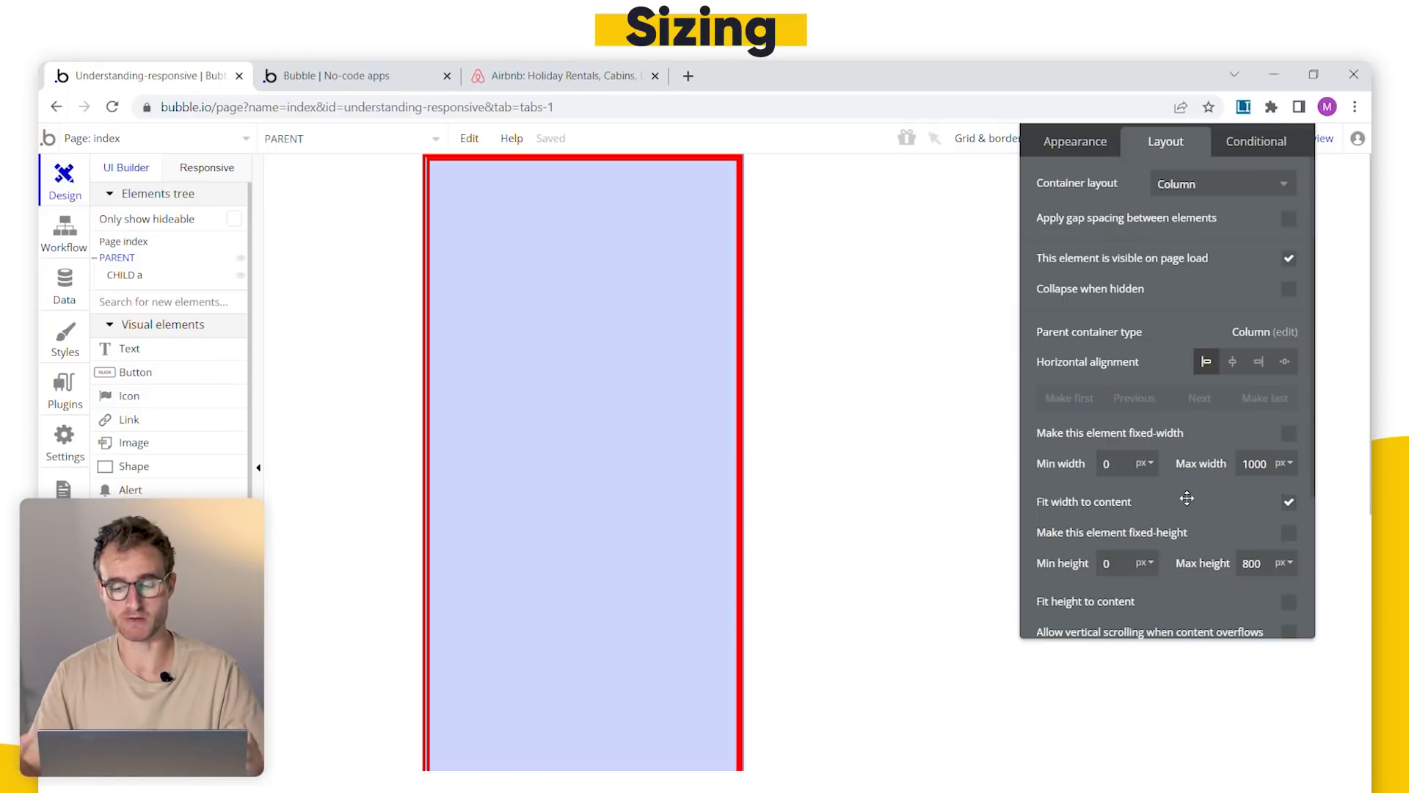
- Try a min width of 800 px on PARENT and reset it to 0 px
{"action": "left_click", "coordinate": [1129, 472]}
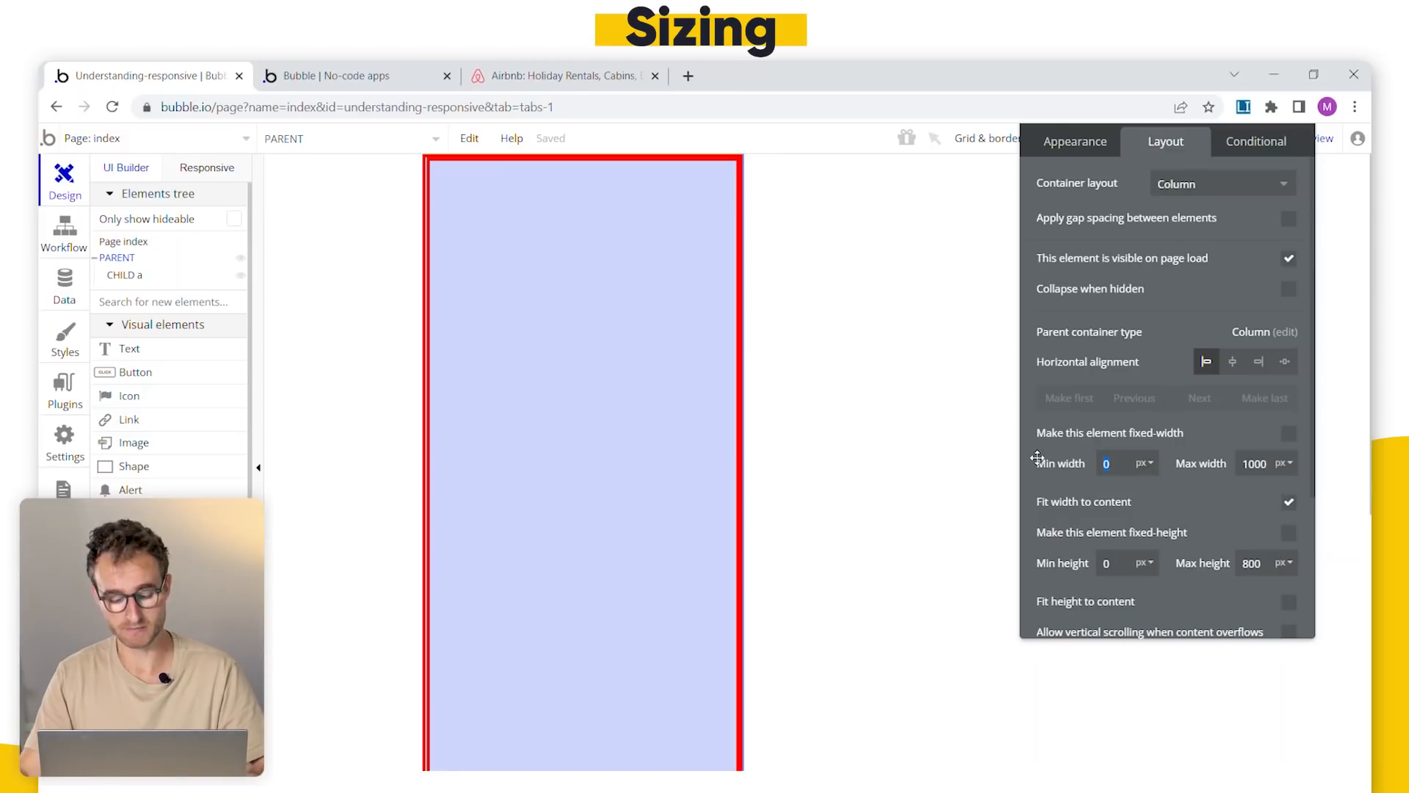
{"action": "type", "text": "800"}
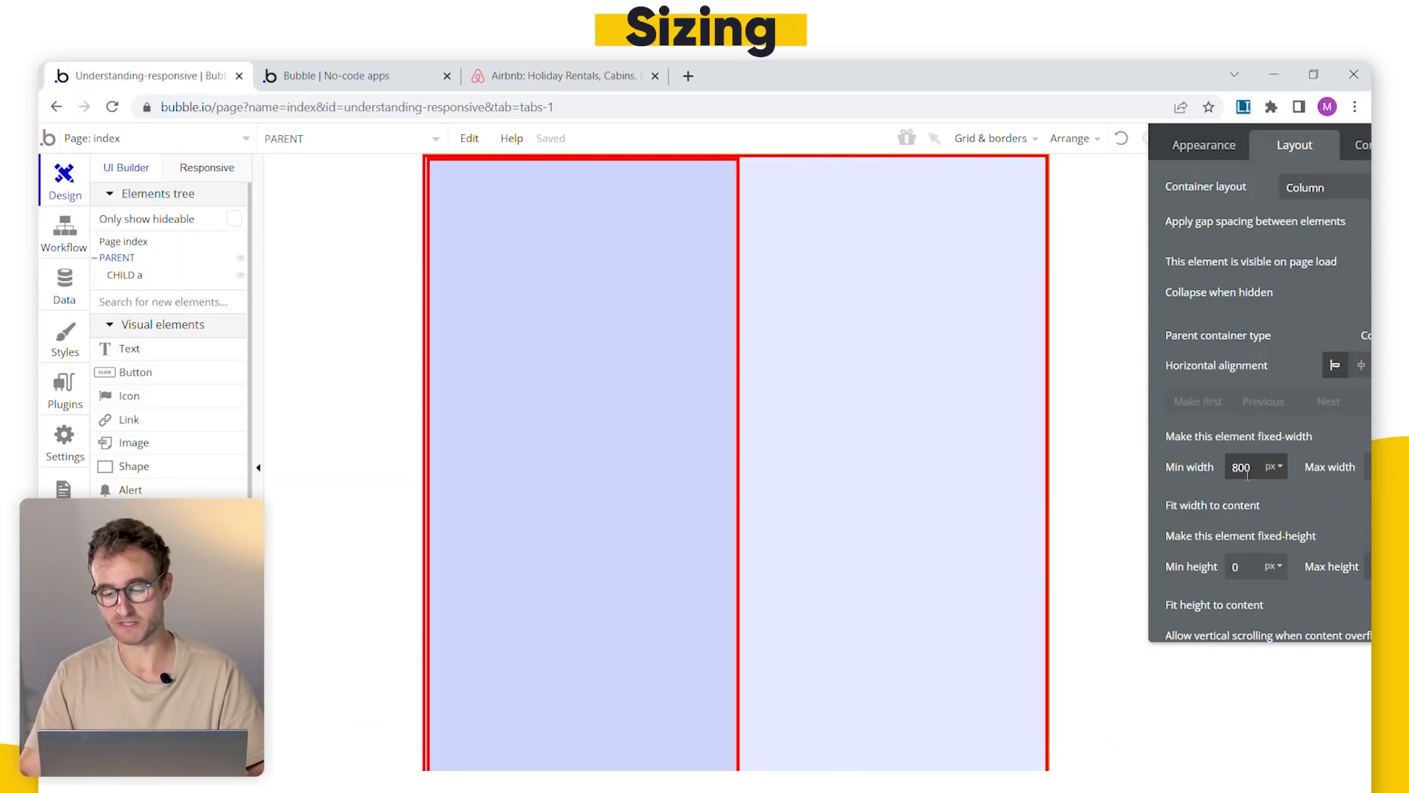
{"action": "key", "text": "BackSpace"}
{"action": "left_click_drag", "start_coordinate": [1249, 470], "coordinate": [1007, 447]}
{"action": "type", "text": "0"}
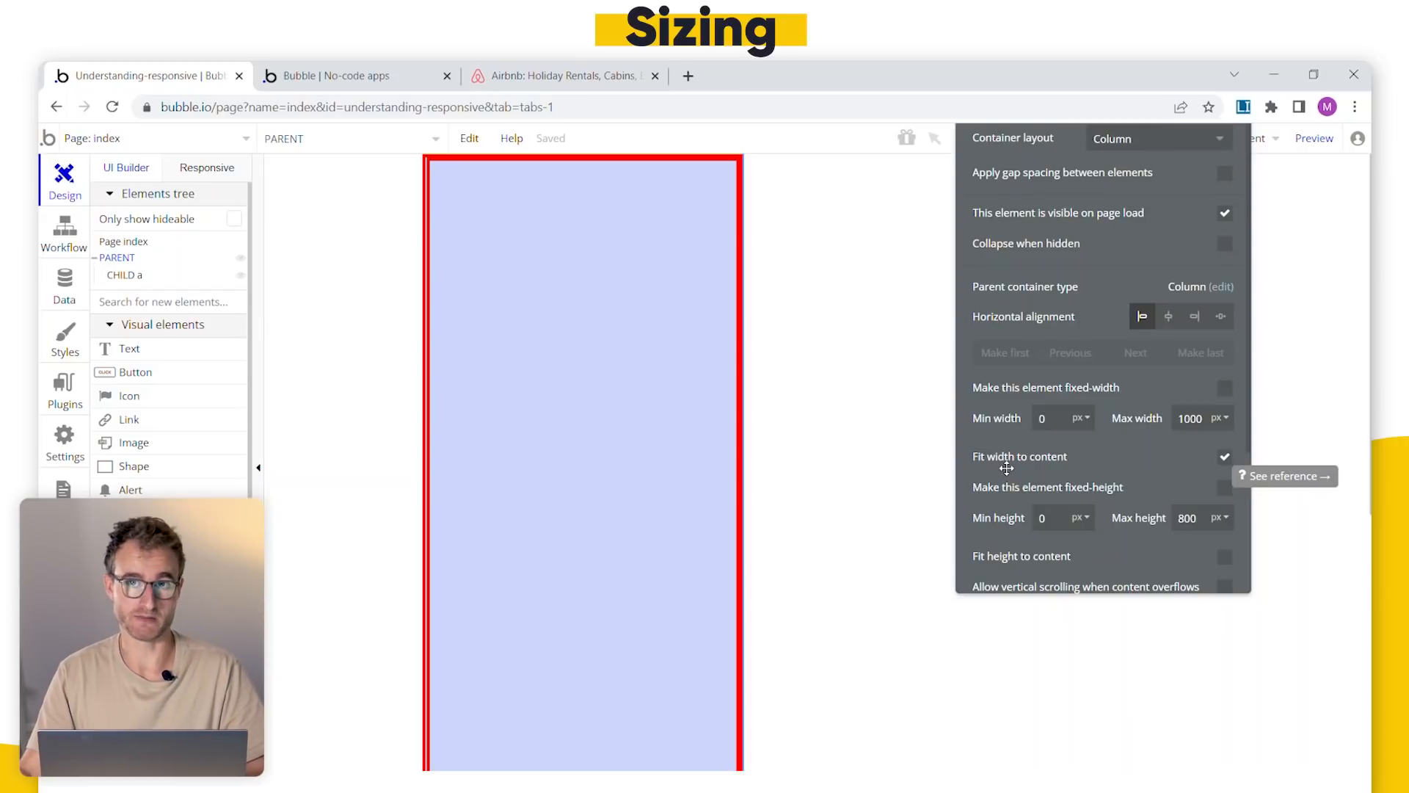
- Set CHILD a's width to 600 px and turn off its fixed-width option
{"action": "left_click", "coordinate": [123, 275]}
{"action": "left_click_drag", "start_coordinate": [1114, 431], "coordinate": [1099, 406]}
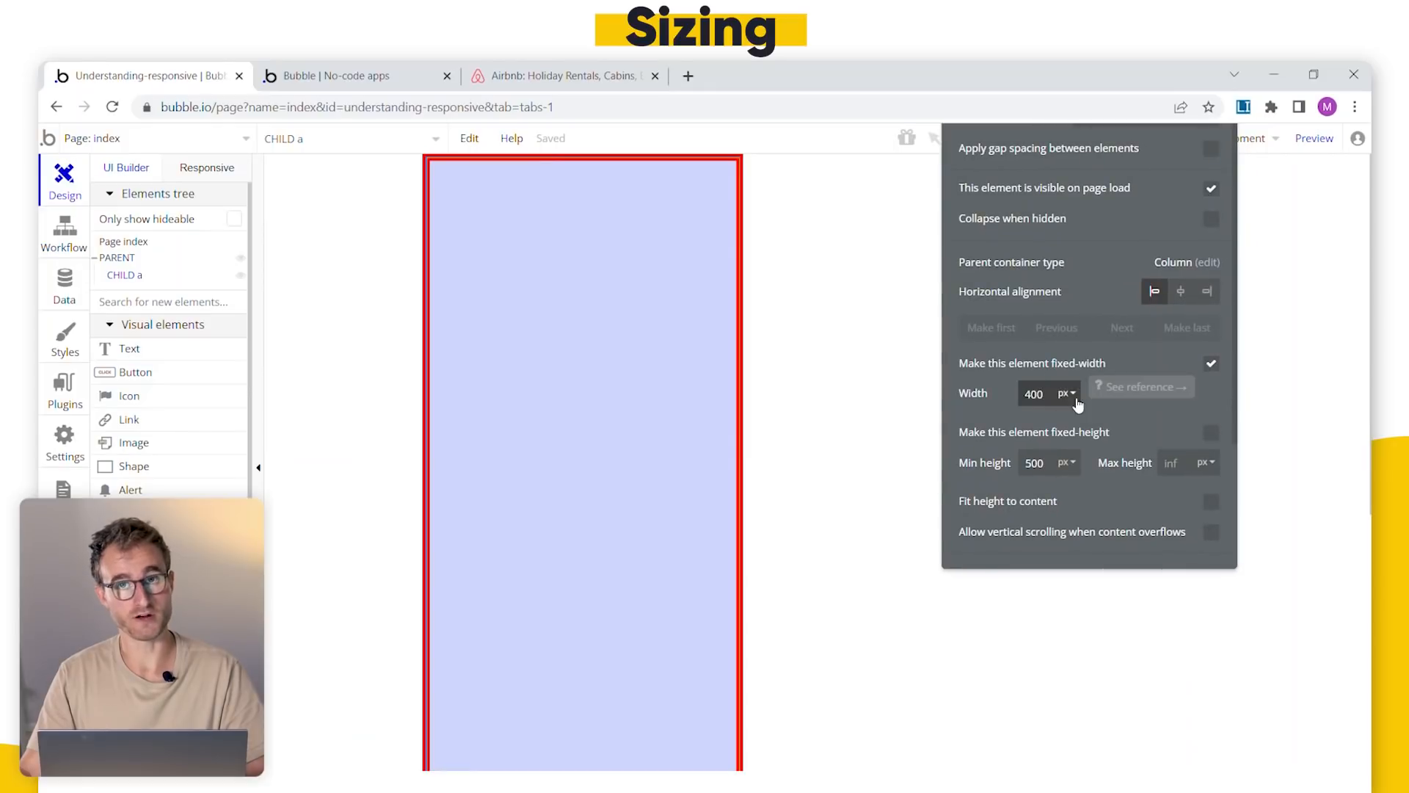
{"action": "left_click", "coordinate": [127, 261]}
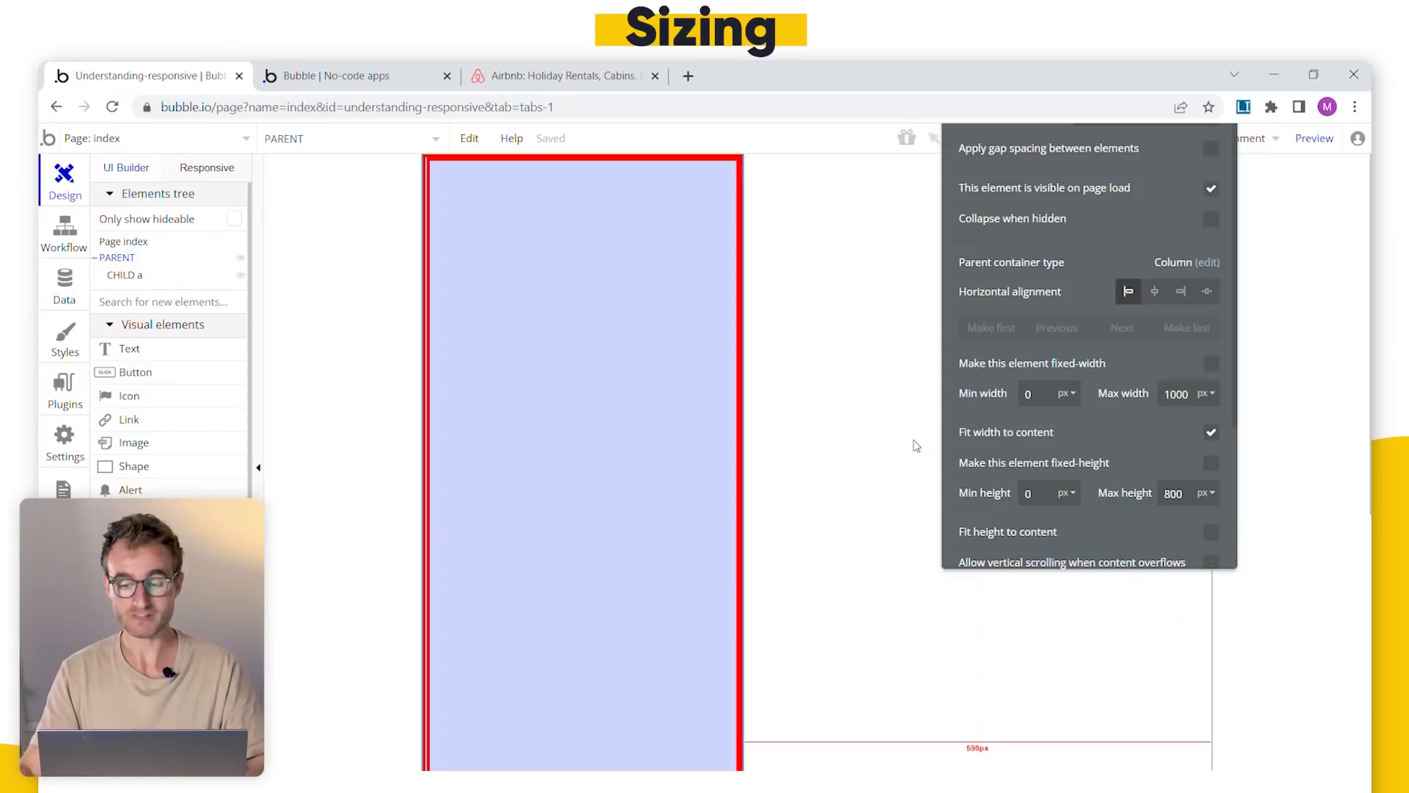
{"action": "left_click", "coordinate": [730, 390]}
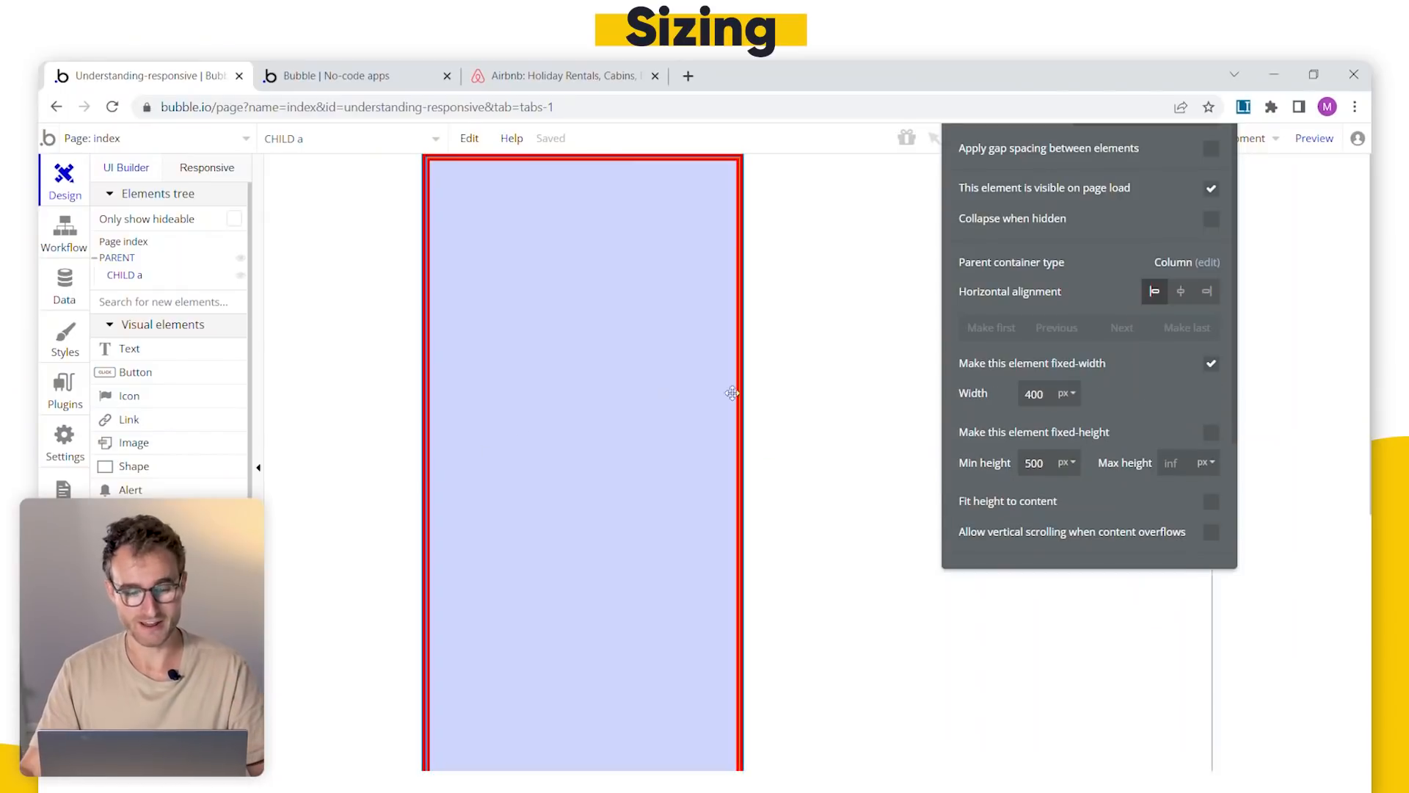
{"action": "double_click", "coordinate": [1033, 393]}
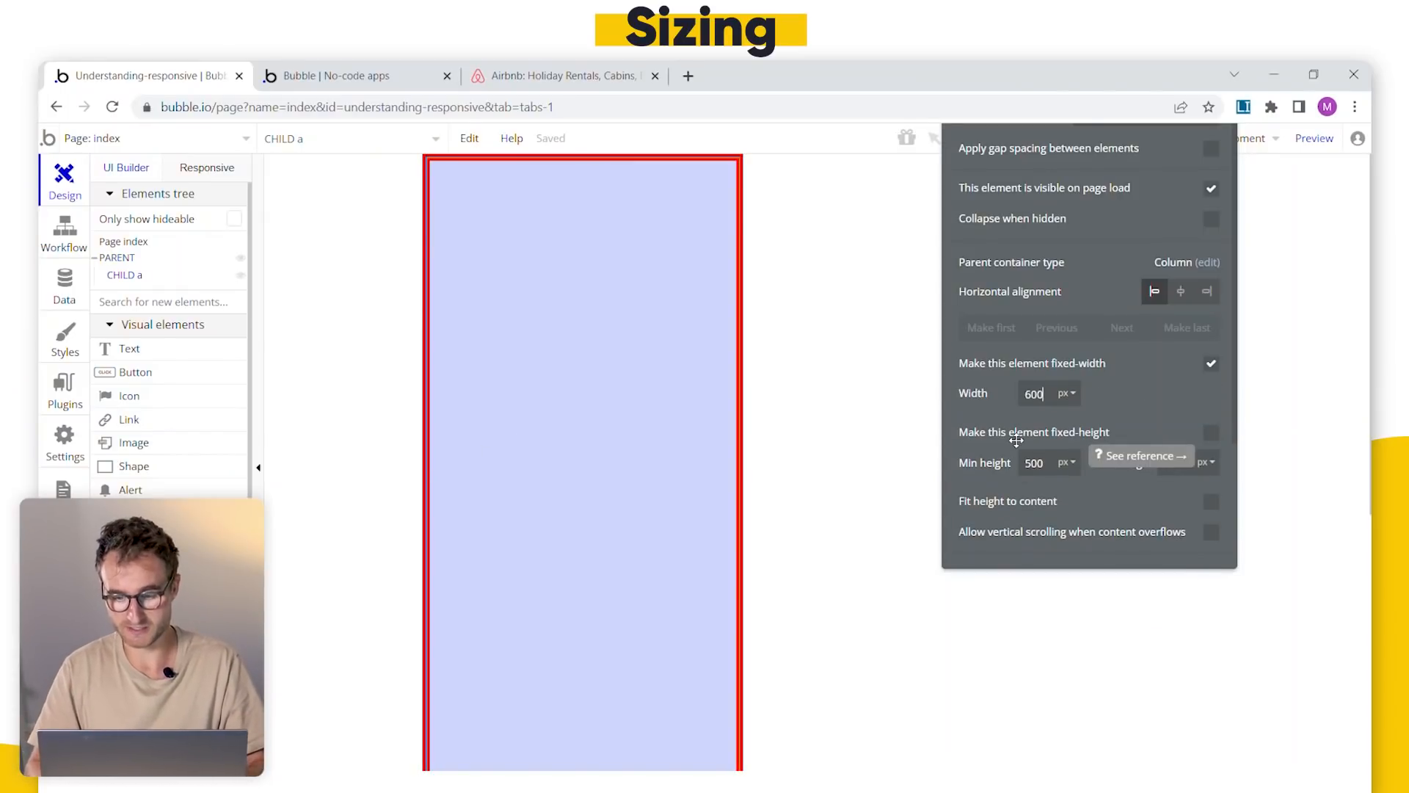
{"action": "left_click_drag", "start_coordinate": [1005, 400], "coordinate": [1315, 440]}
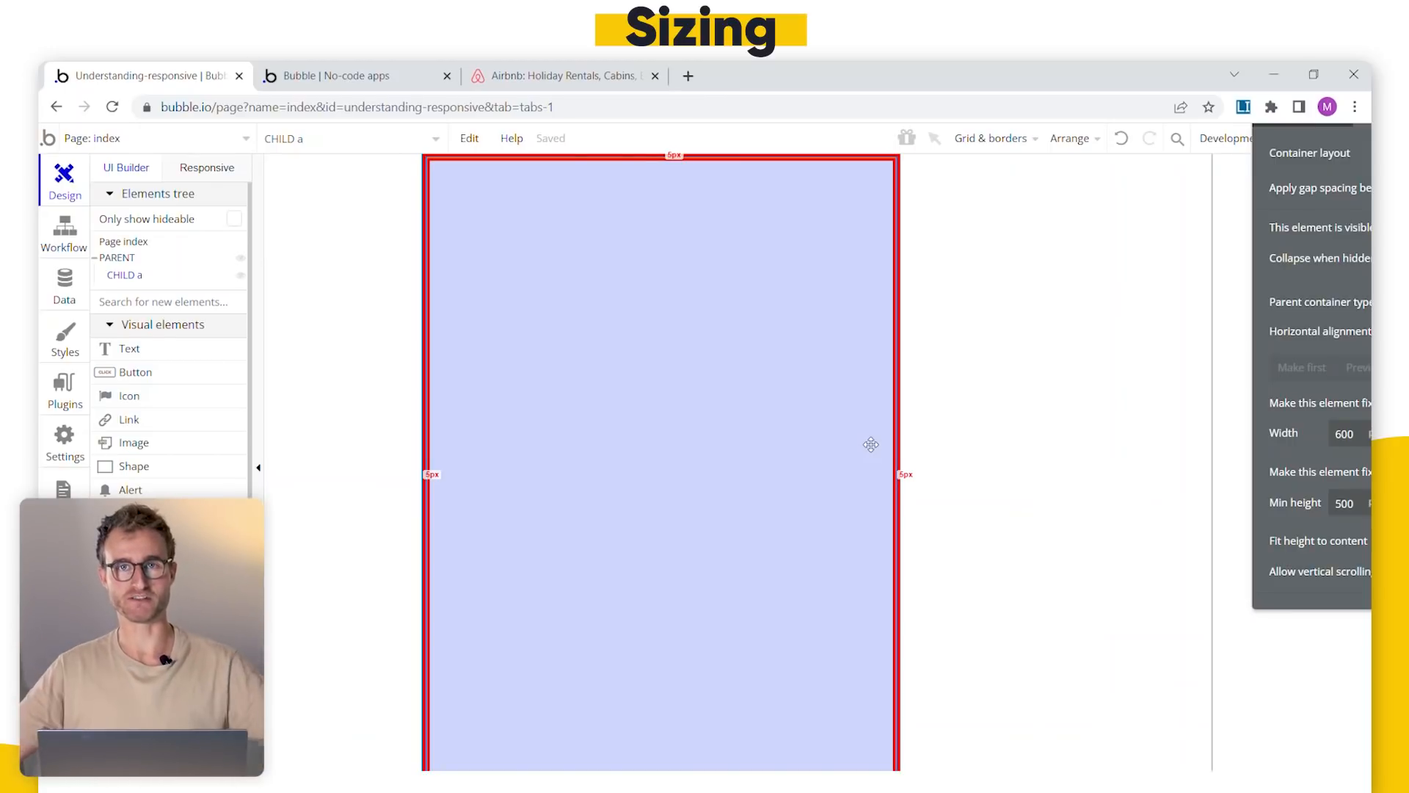
{"action": "left_click_drag", "start_coordinate": [1346, 384], "coordinate": [1066, 393]}
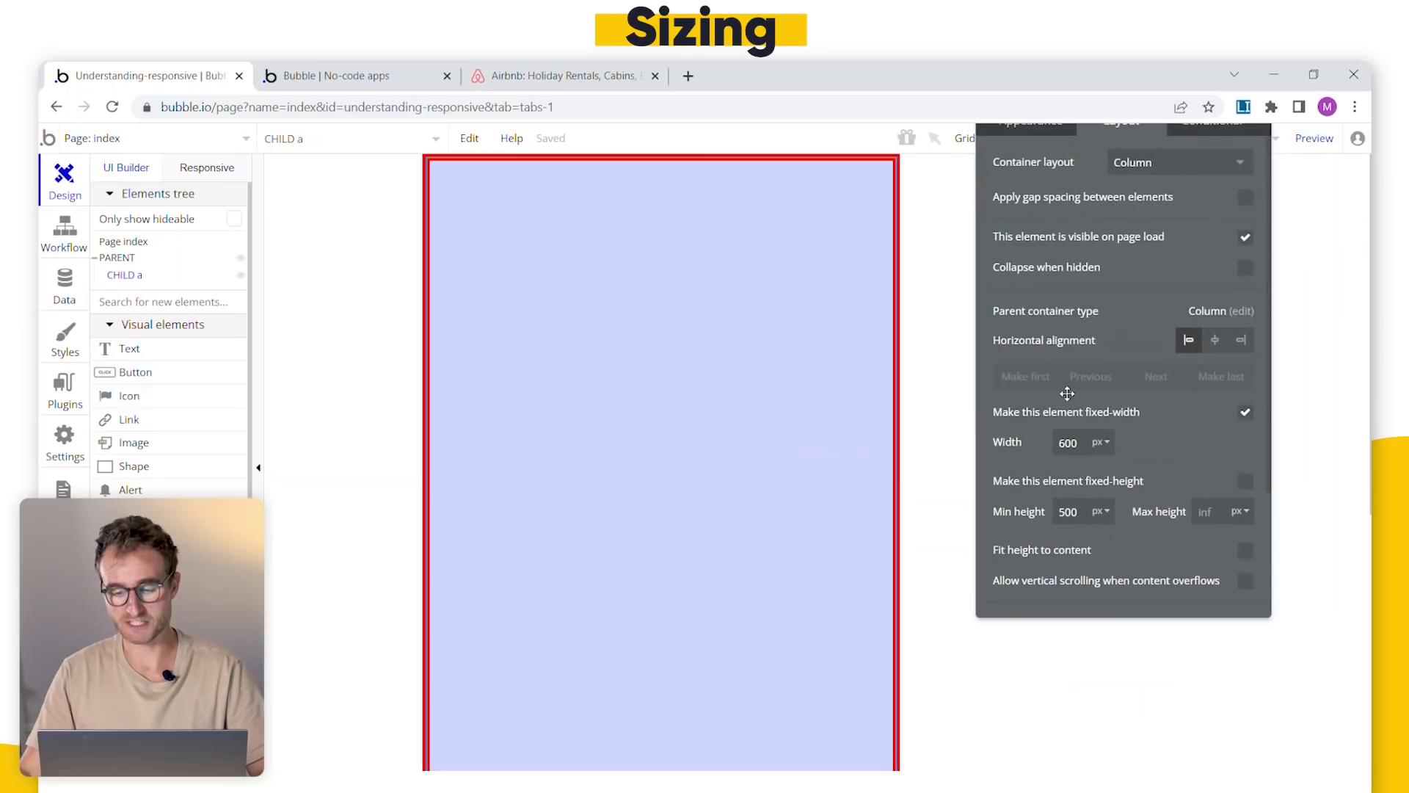
{"action": "left_click", "coordinate": [1245, 413]}
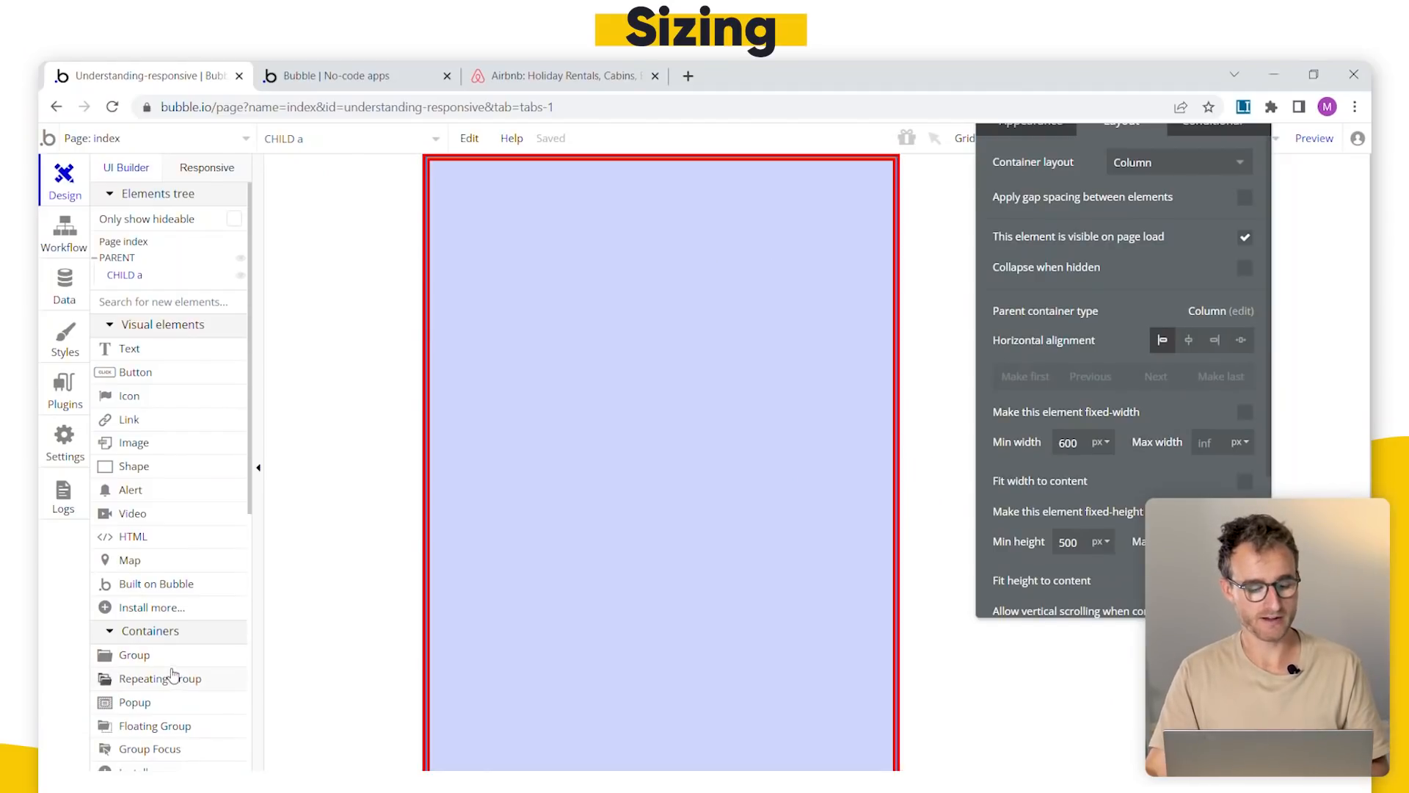
- Draw a group about 264 px tall inside CHILD a, named GRANDCHILD, and set its width to 300 px
{"action": "left_click", "coordinate": [134, 655]}
{"action": "left_click_drag", "start_coordinate": [450, 199], "coordinate": [667, 402]}
{"action": "left_click", "coordinate": [1041, 209]}
{"action": "type", "text": "GRANDCHILD"}
{"action": "left_click_drag", "start_coordinate": [1049, 309], "coordinate": [1017, 291]}
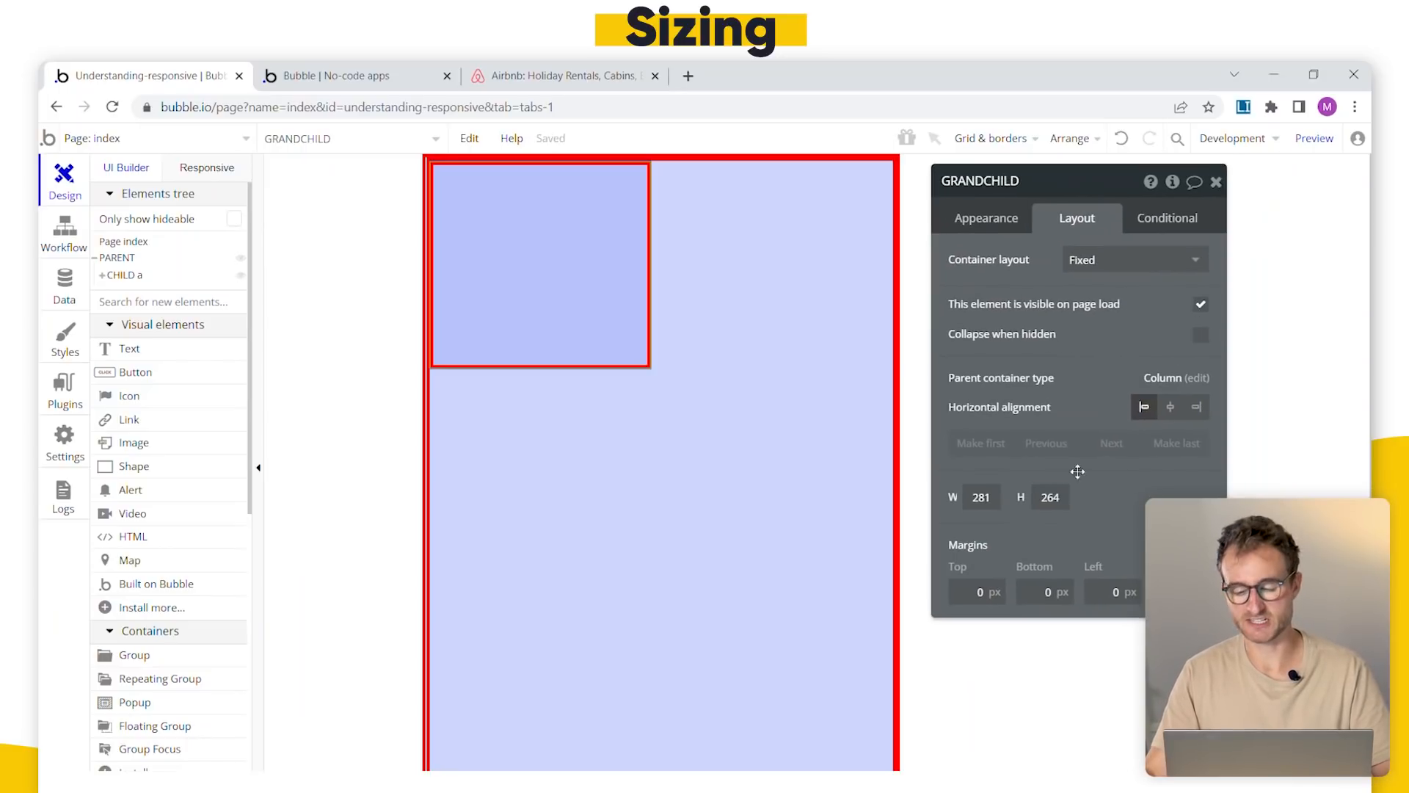
{"action": "left_click", "coordinate": [983, 498]}
{"action": "type", "text": "300"}
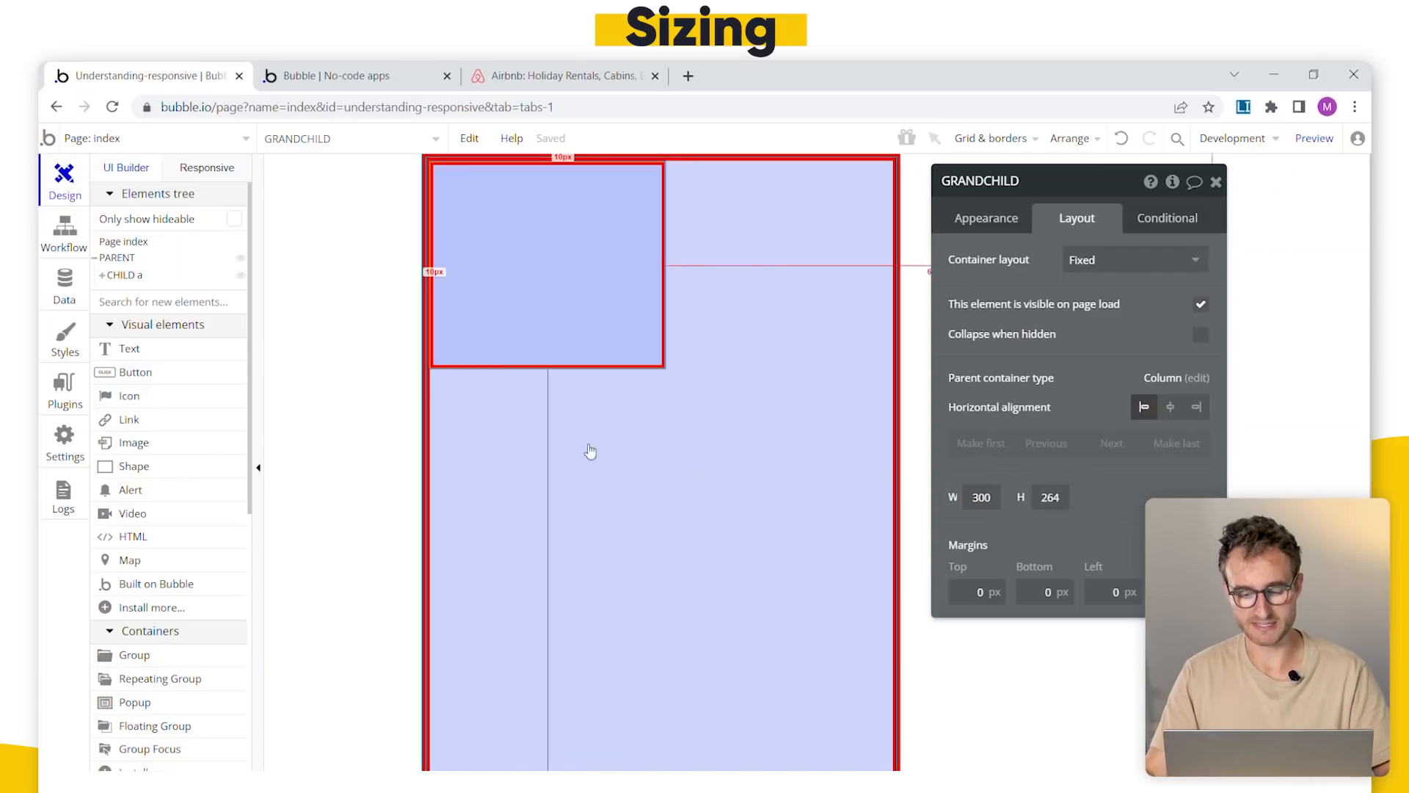
- Reset CHILD a's min width to 0 px and bring up PARENT's layout settings
{"action": "mouse_move", "coordinate": [123, 284]}
{"action": "left_click", "coordinate": [102, 275]}
{"action": "left_click", "coordinate": [125, 275]}
{"action": "double_click", "coordinate": [997, 531]}
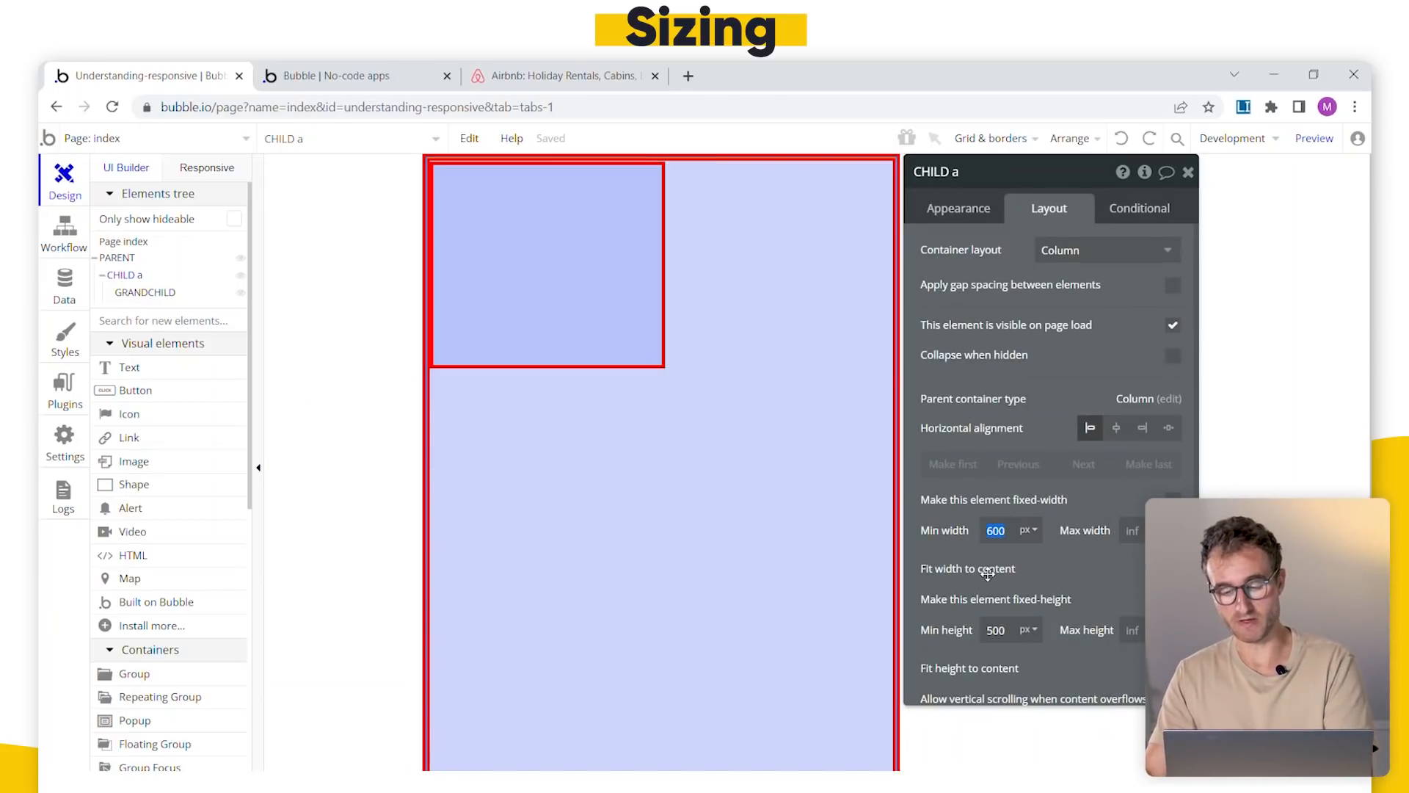
{"action": "type", "text": "0"}
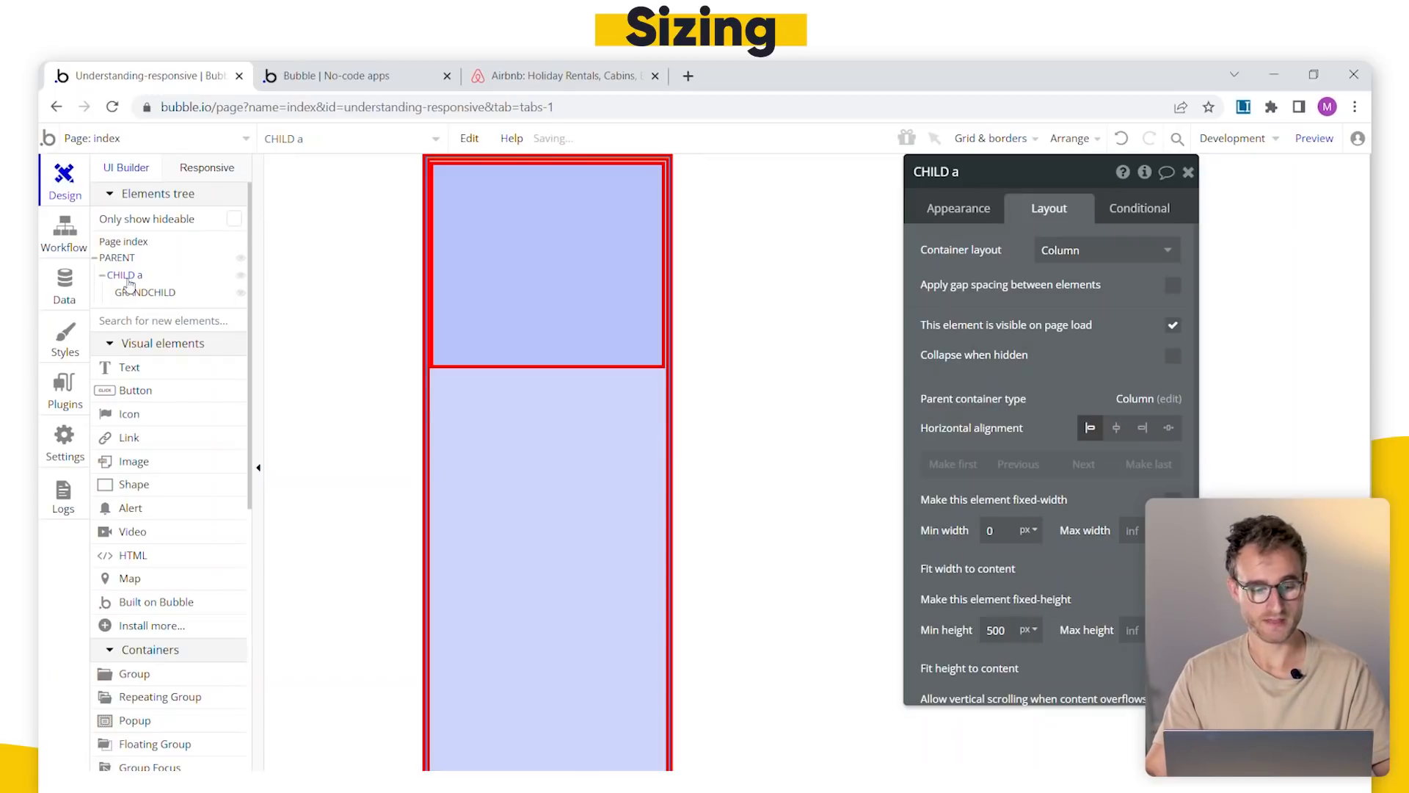
{"action": "left_click", "coordinate": [115, 258]}
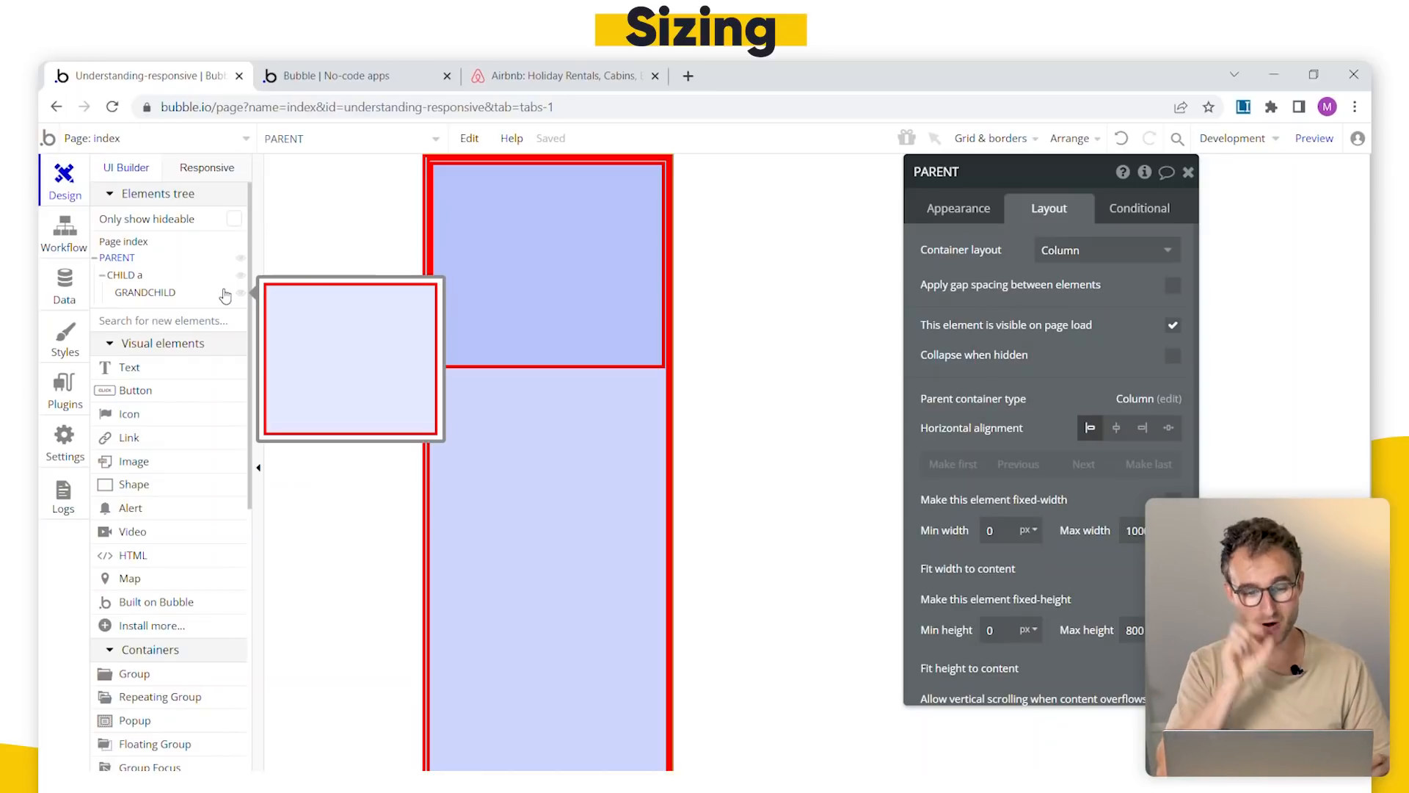
- Try a width of 150 px on GRANDCHILD, followed by 450 px
{"action": "left_click", "coordinate": [146, 292]}
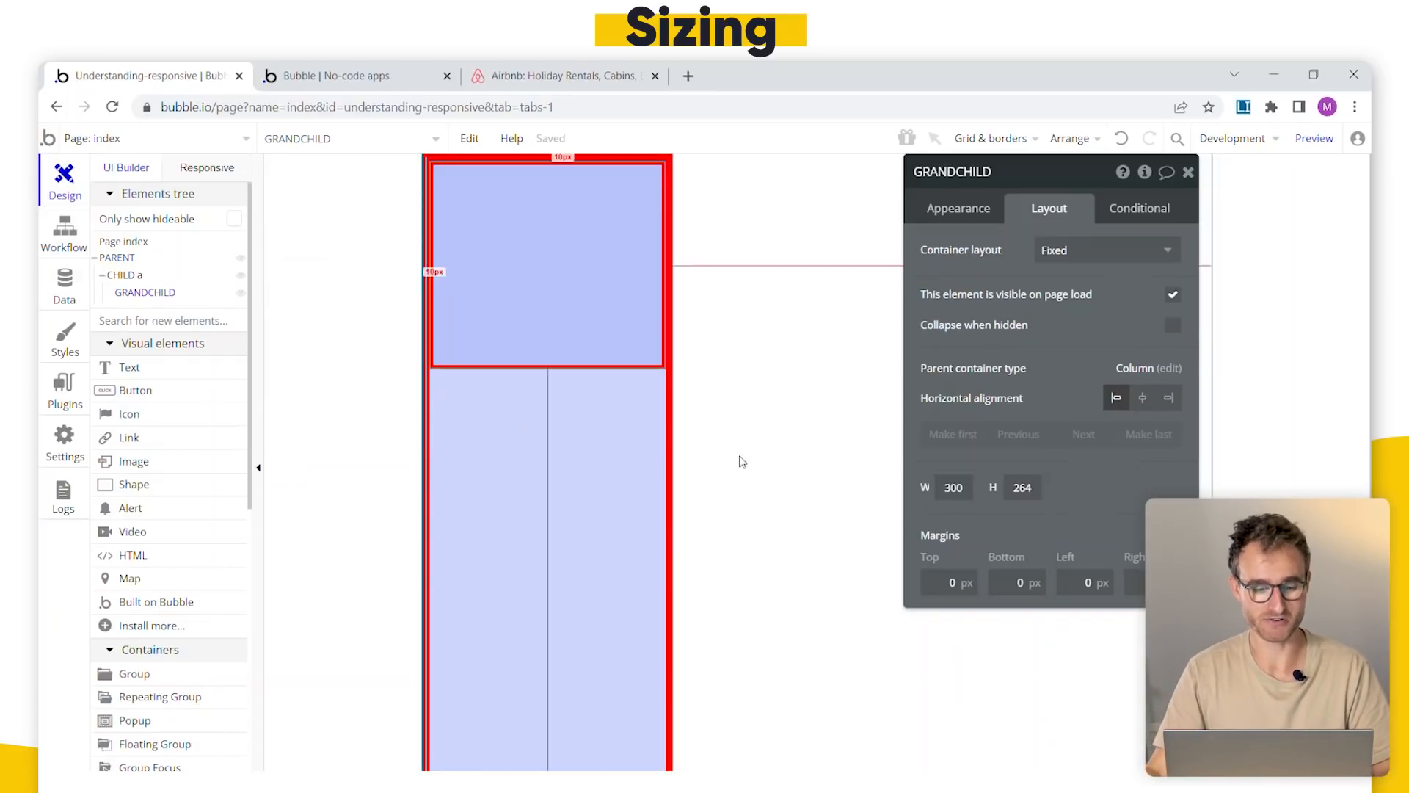
{"action": "double_click", "coordinate": [960, 488]}
{"action": "type", "text": "150"}
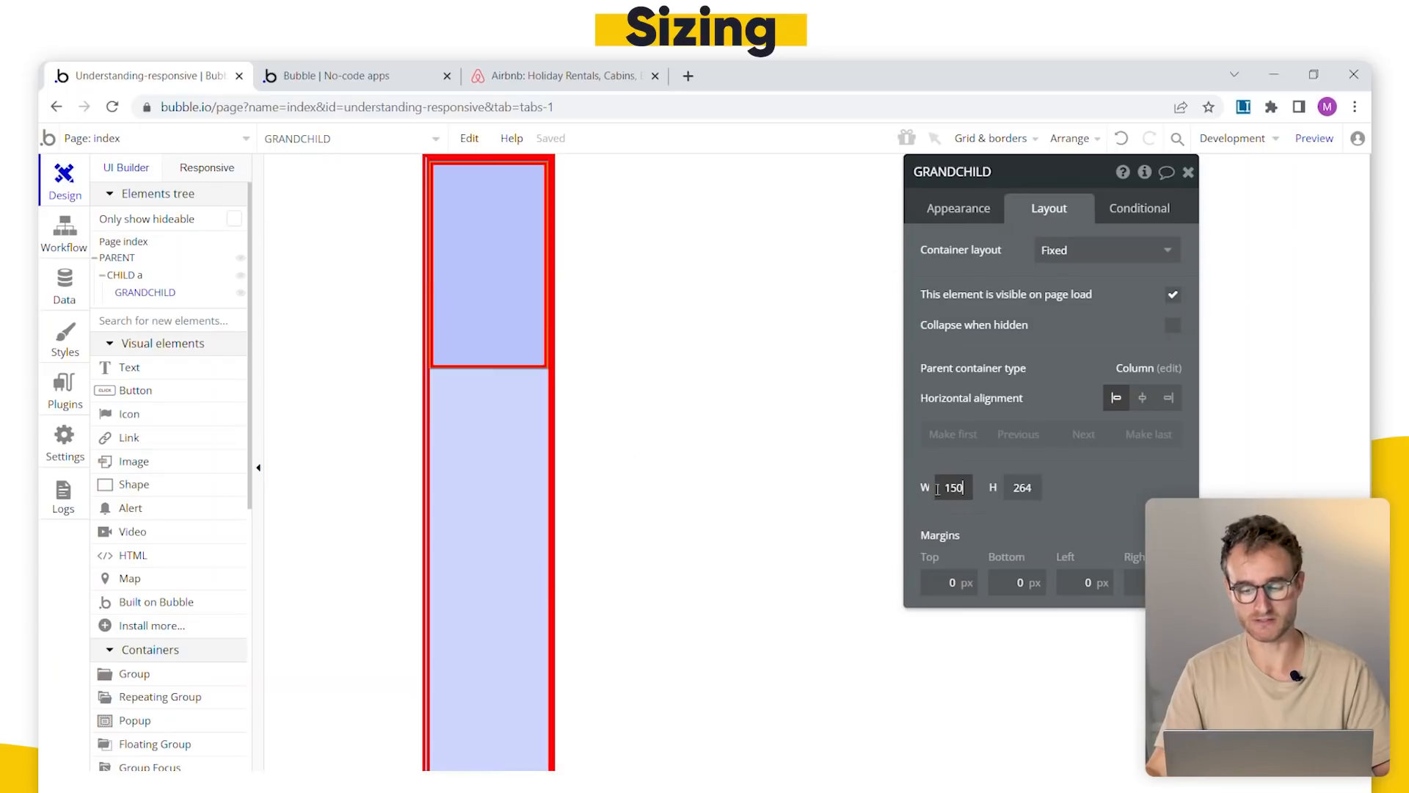
{"action": "key", "text": "BackSpace"}
{"action": "key", "text": "BackSpace"}
{"action": "key", "text": "BackSpace"}
{"action": "type", "text": "450"}
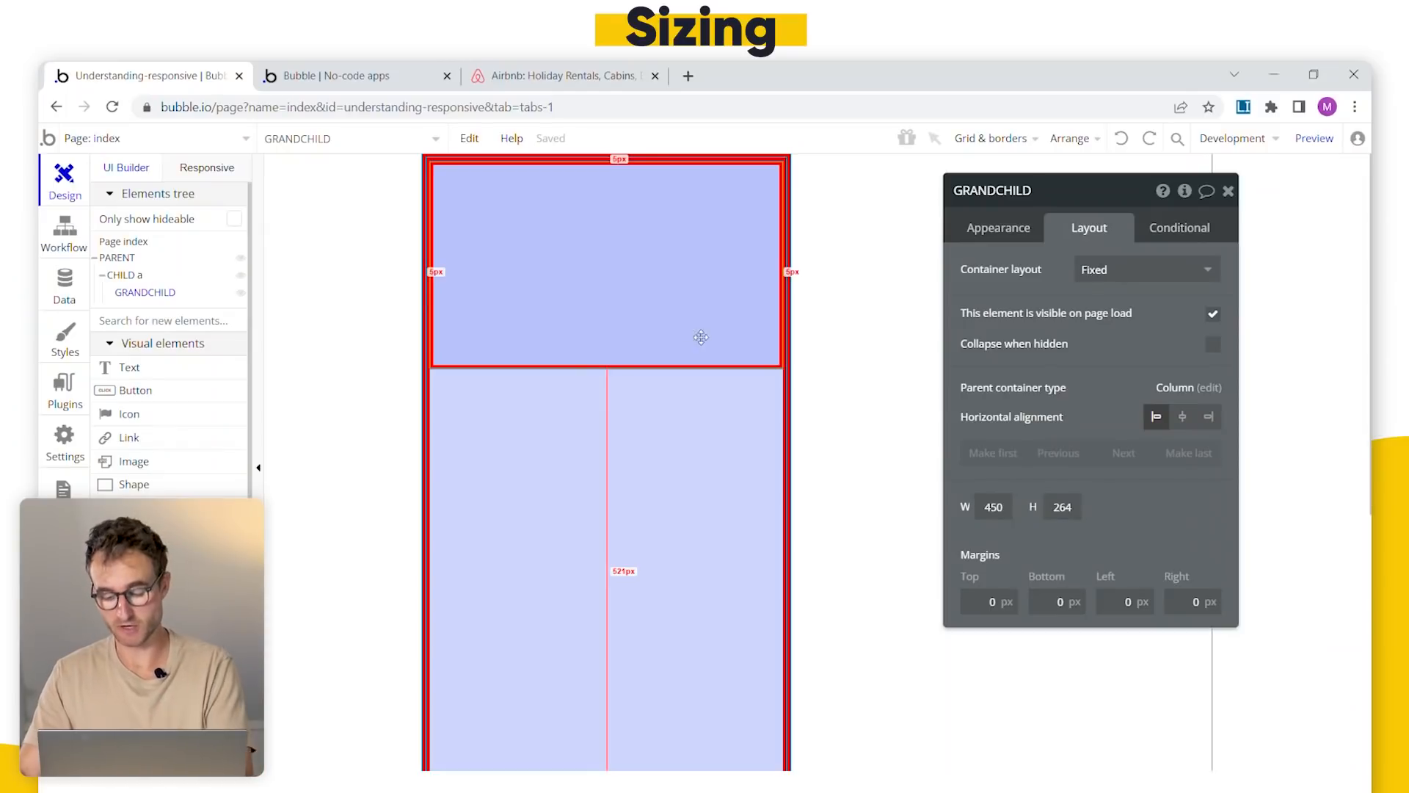
- Delete GRANDCHILD and set CHILD a's min width to 600 px
{"action": "key", "text": "Delete"}
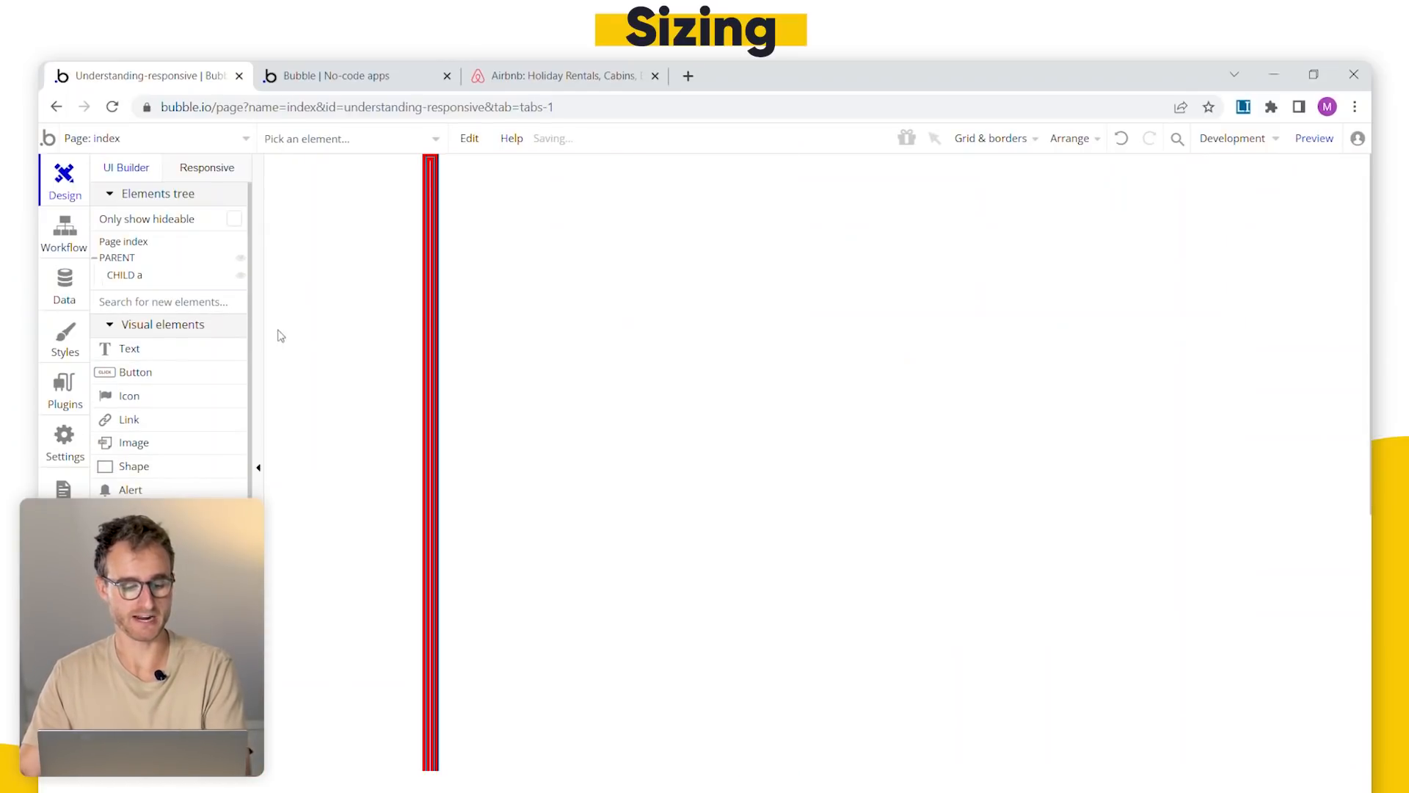
{"action": "left_click", "coordinate": [139, 278]}
{"action": "left_click", "coordinate": [123, 257]}
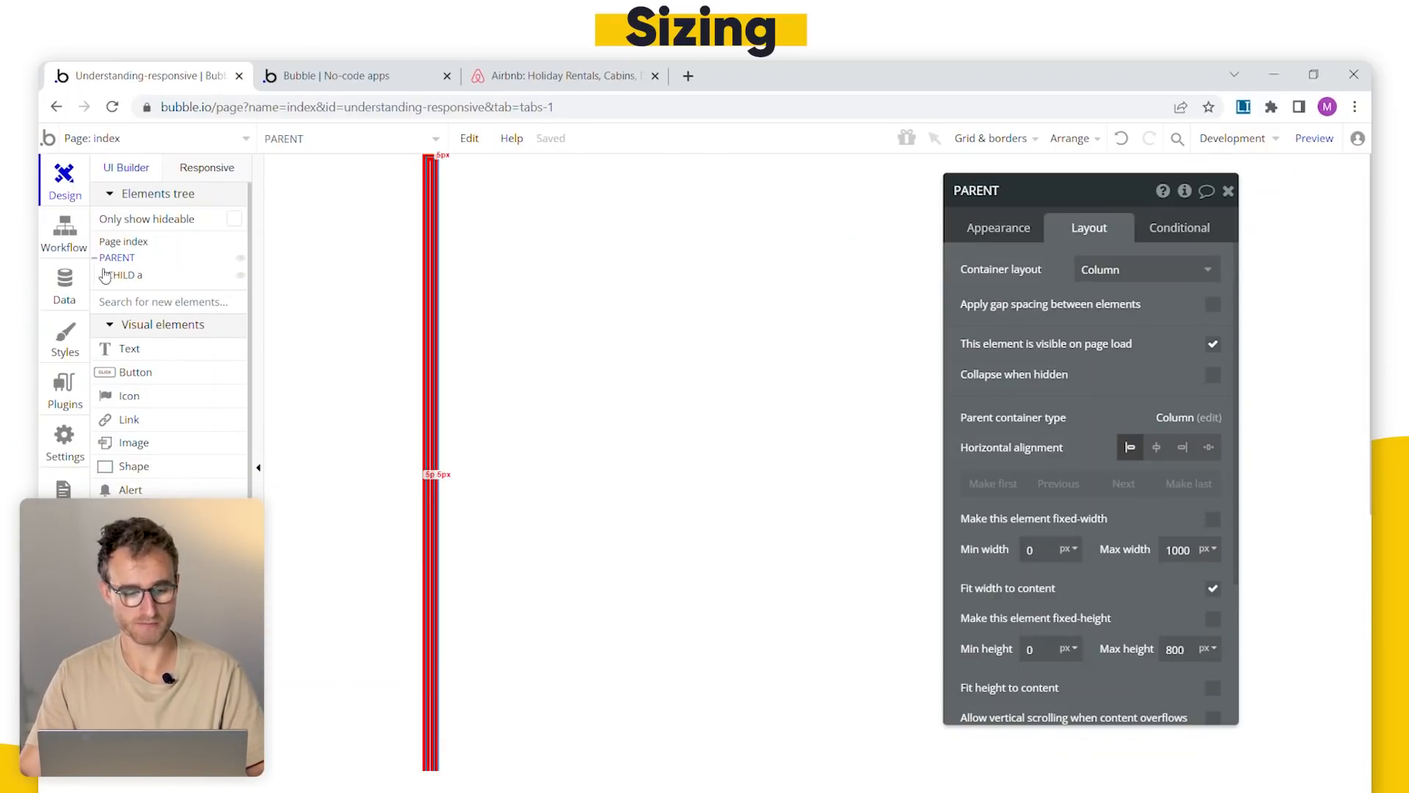
{"action": "left_click", "coordinate": [126, 276]}
{"action": "left_click_drag", "start_coordinate": [1126, 590], "coordinate": [1060, 558]}
{"action": "left_click", "coordinate": [990, 520]}
{"action": "type", "text": "600"}
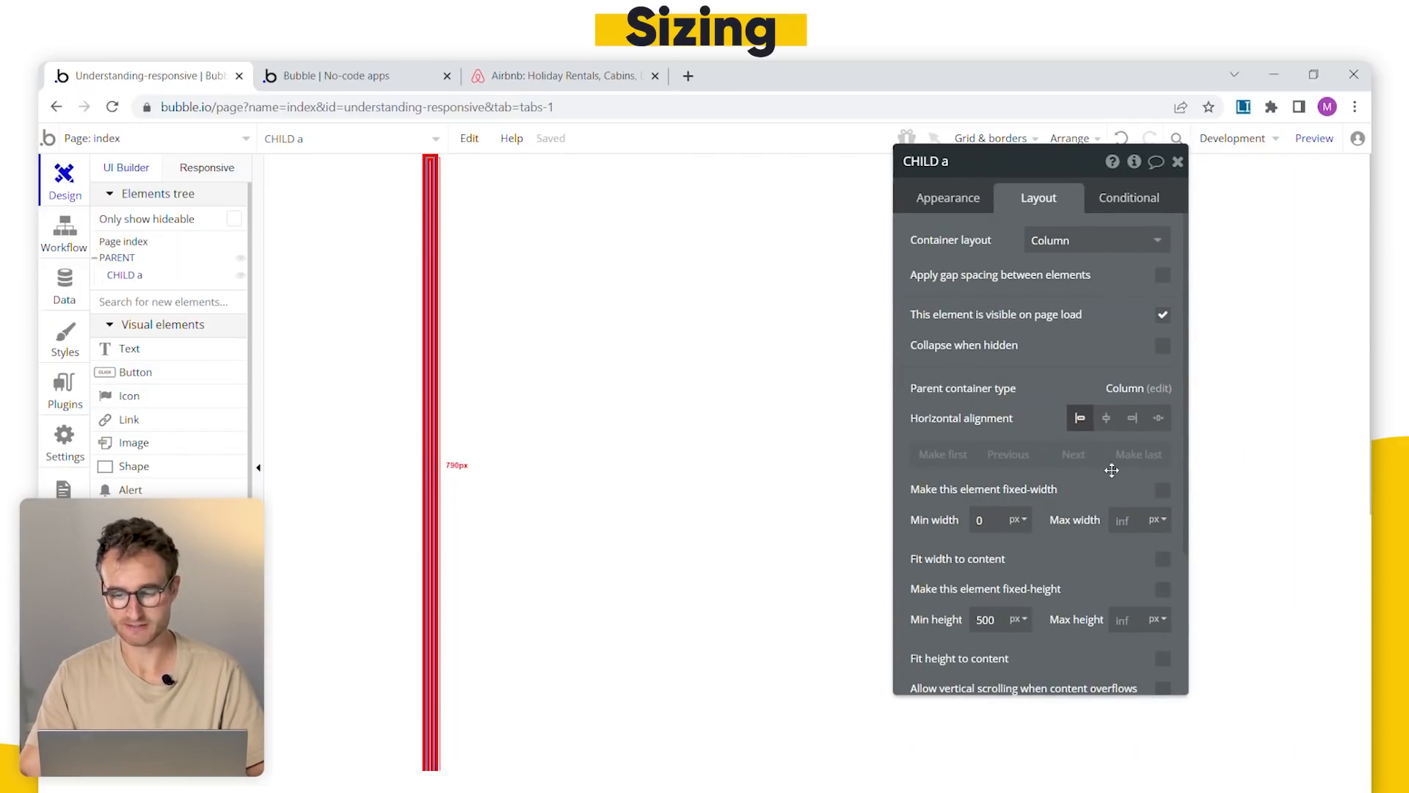
- Draw a text element about 424 px wide and 165 px tall in CHILD a, reading "You shall not pass" in H1 Heading - Dark style
{"action": "left_click", "coordinate": [180, 346]}
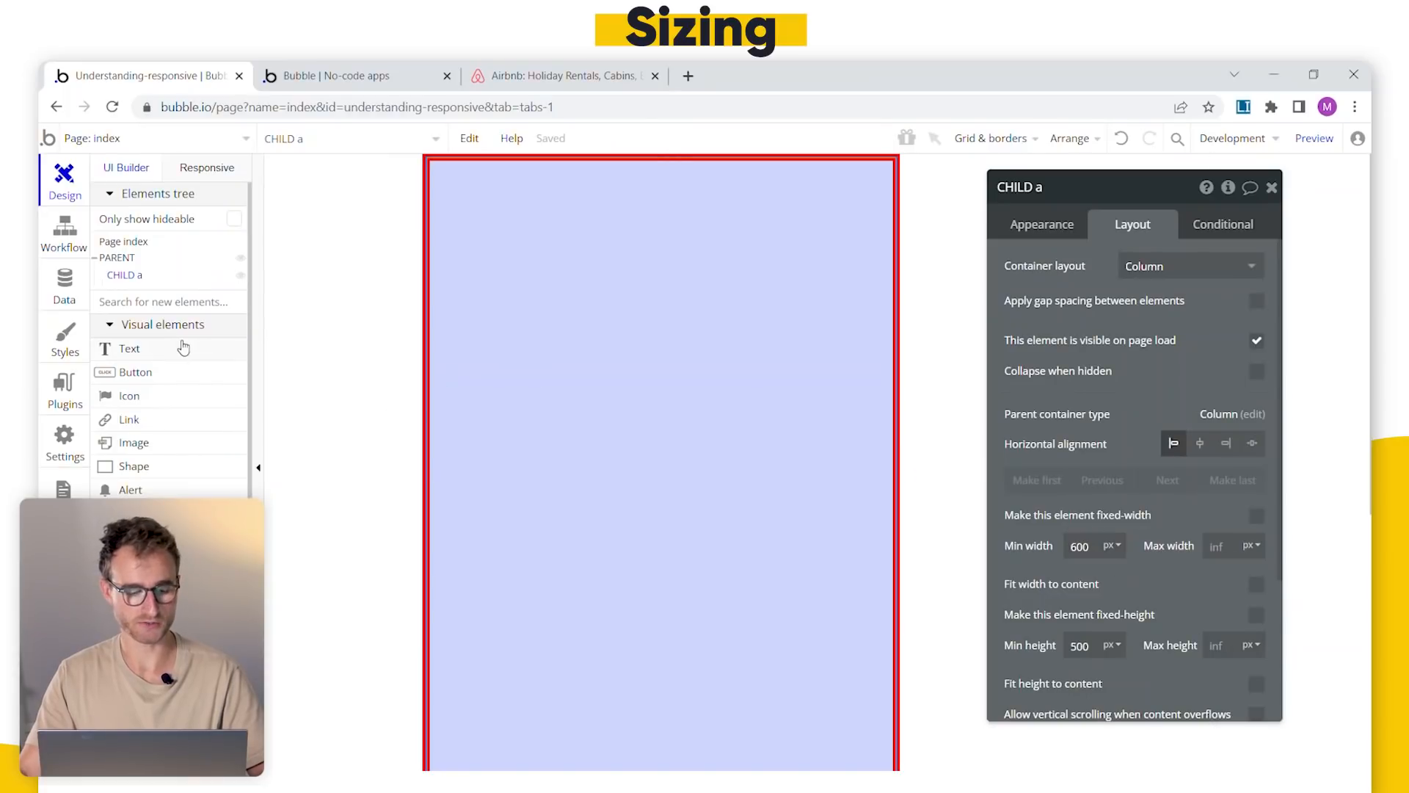
{"action": "left_click_drag", "start_coordinate": [444, 181], "coordinate": [777, 317]}
{"action": "type", "text": "You shall n"}
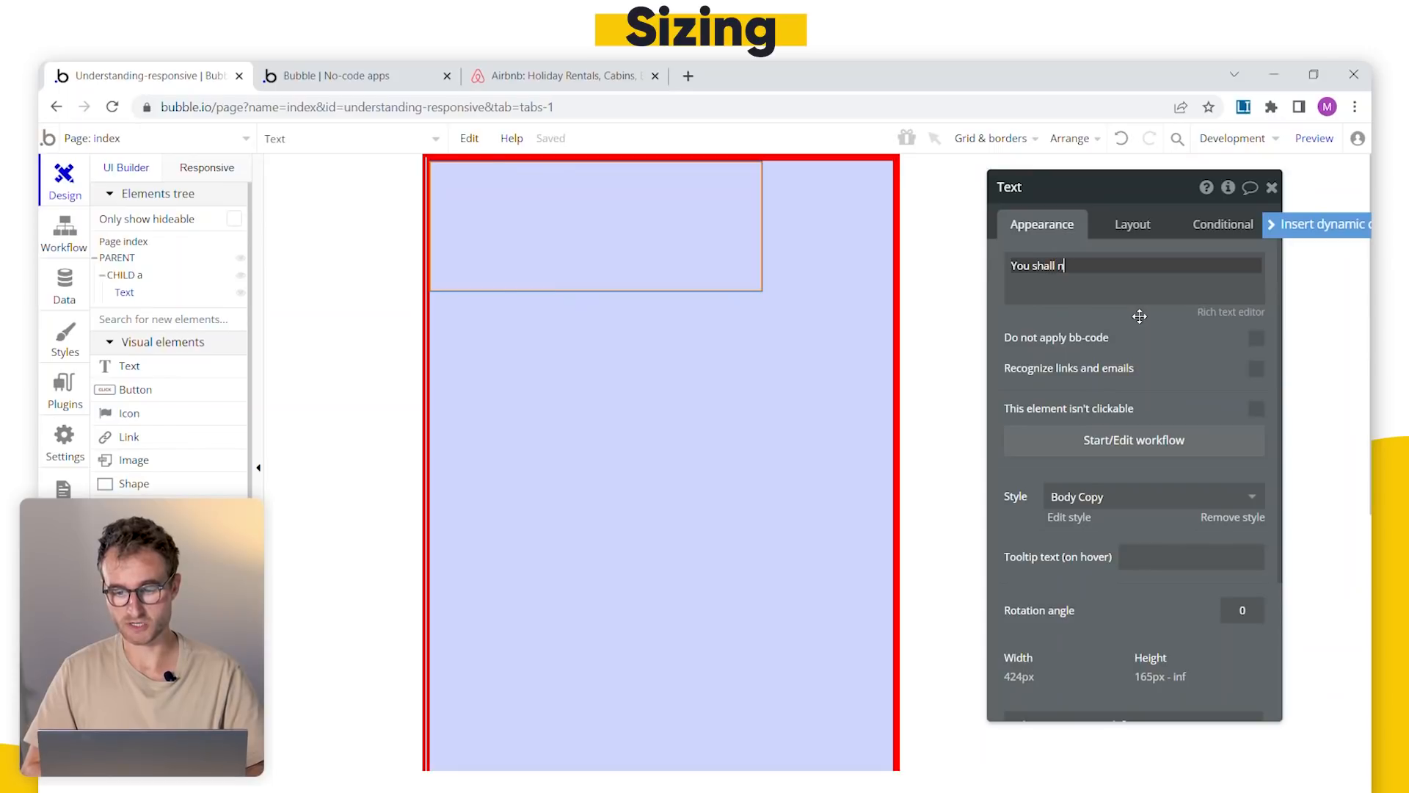
{"action": "type", "text": "ot pass"}
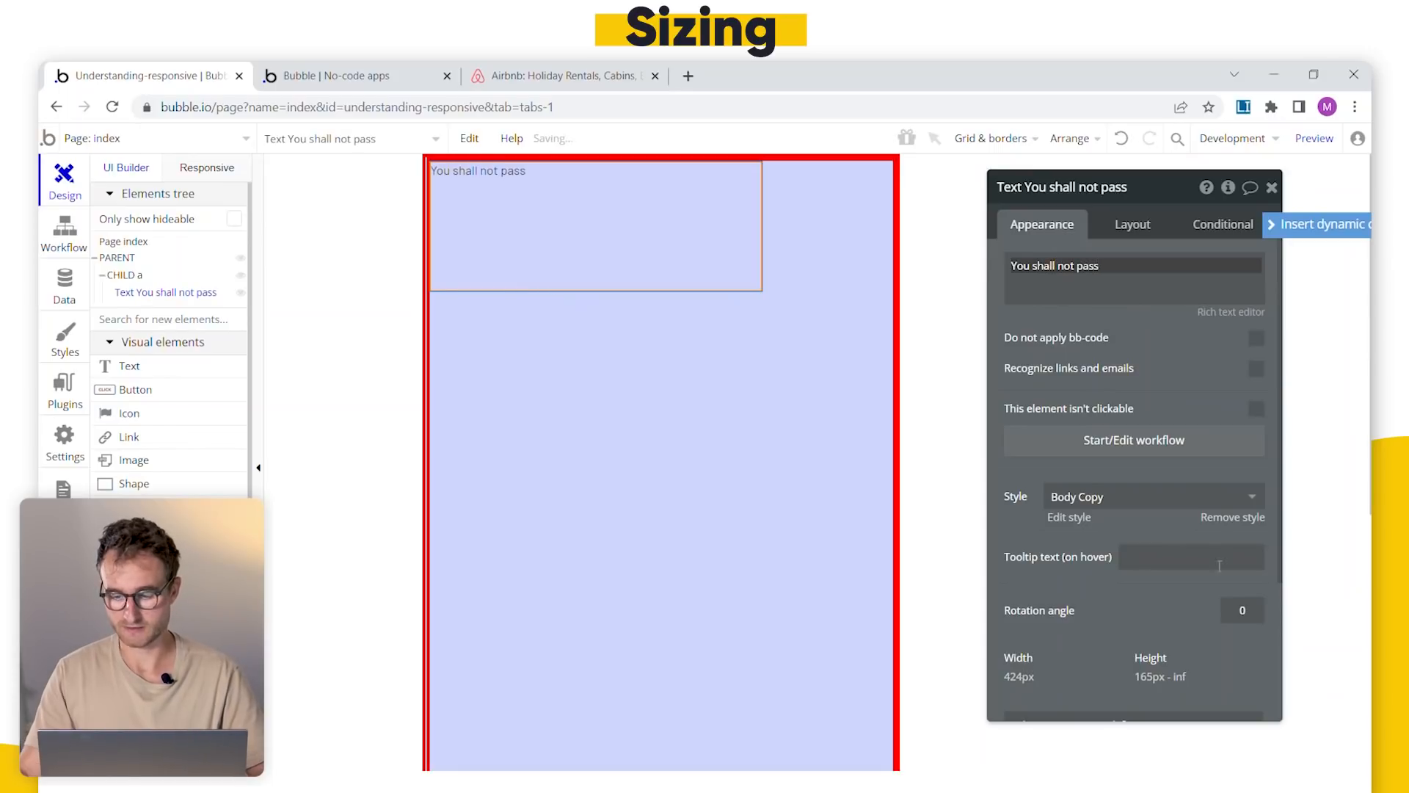
{"action": "left_click", "coordinate": [1196, 497]}
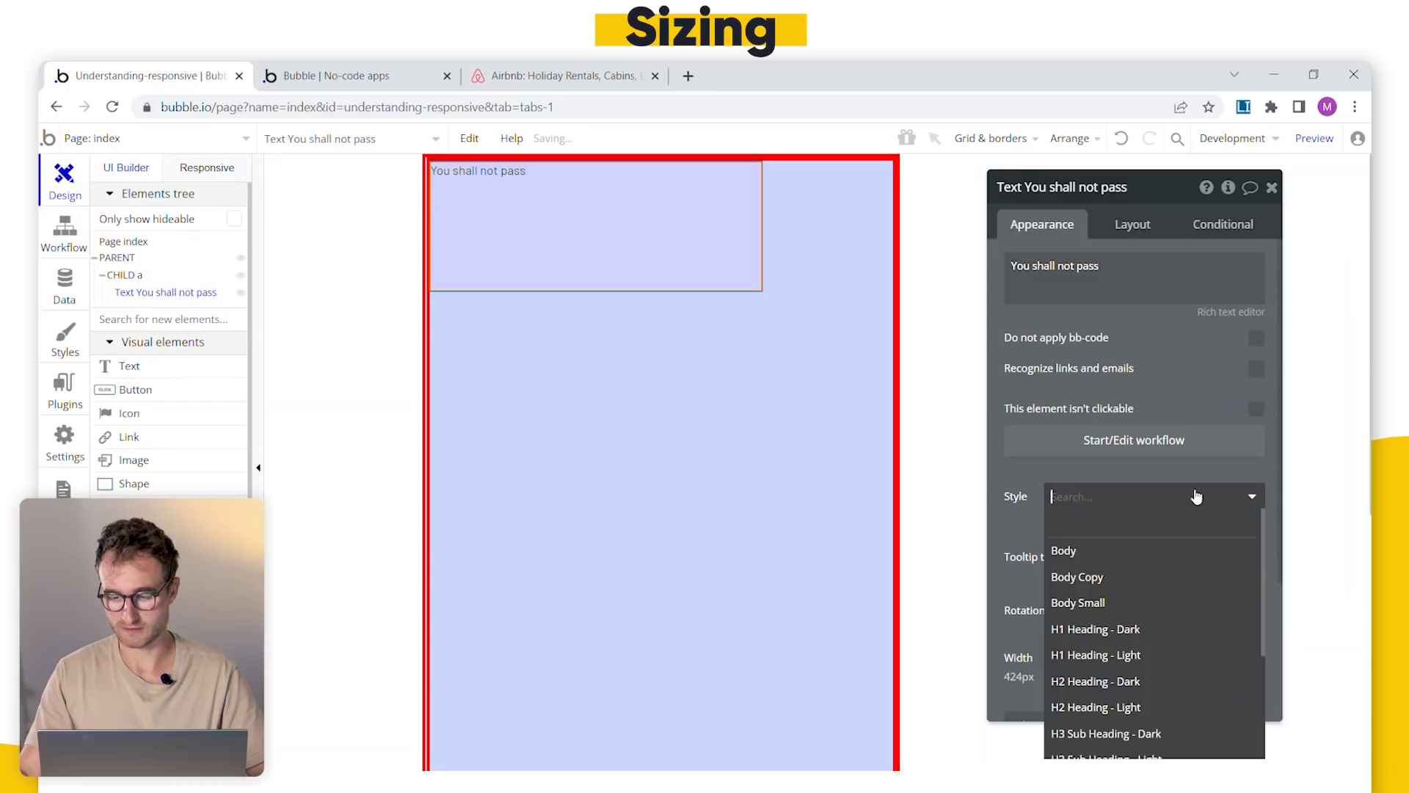
{"action": "left_click", "coordinate": [1141, 631]}
- Turn off the heading's fixed width and reset its min height to 0 px, switching fit height to content off and back on
{"action": "left_click", "coordinate": [1133, 224]}
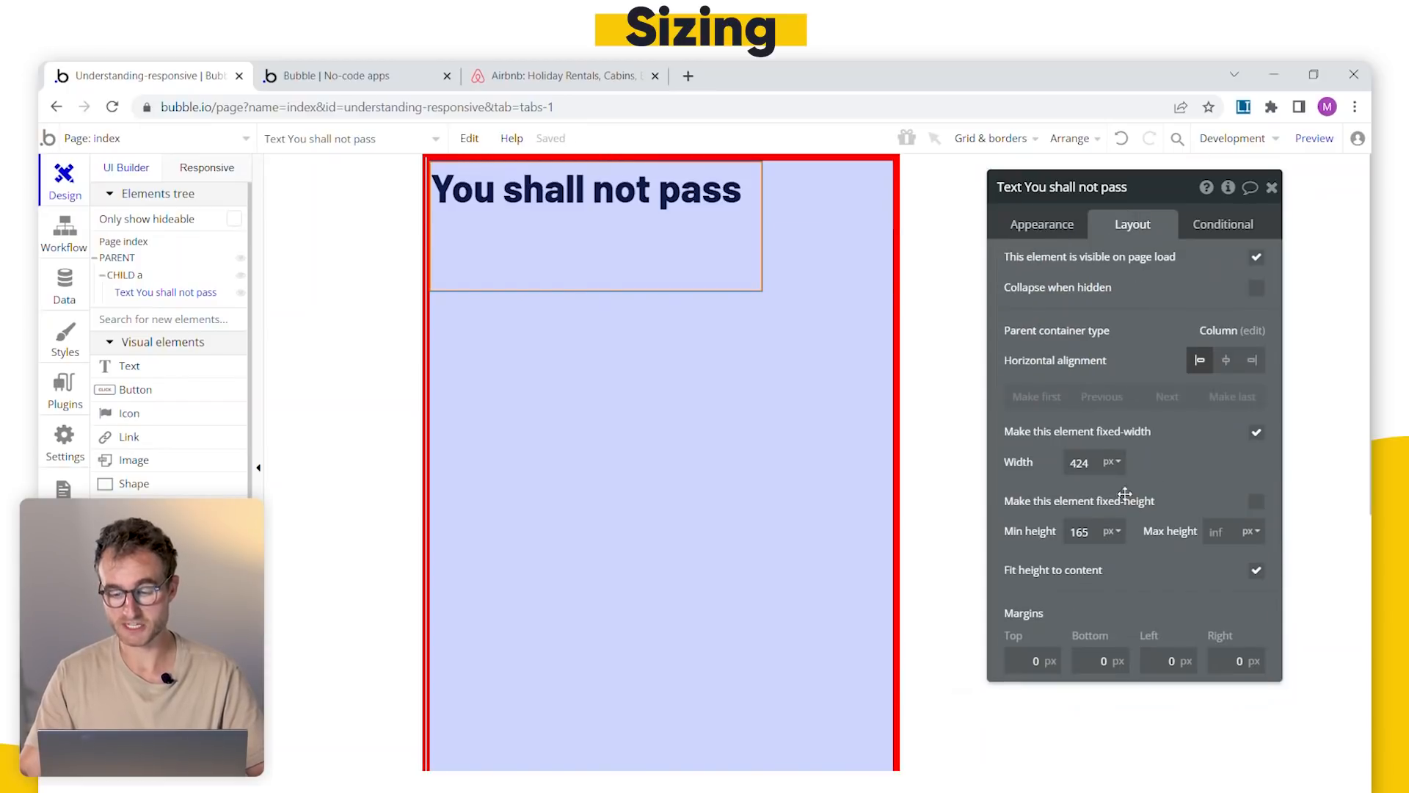
{"action": "left_click", "coordinate": [1230, 420]}
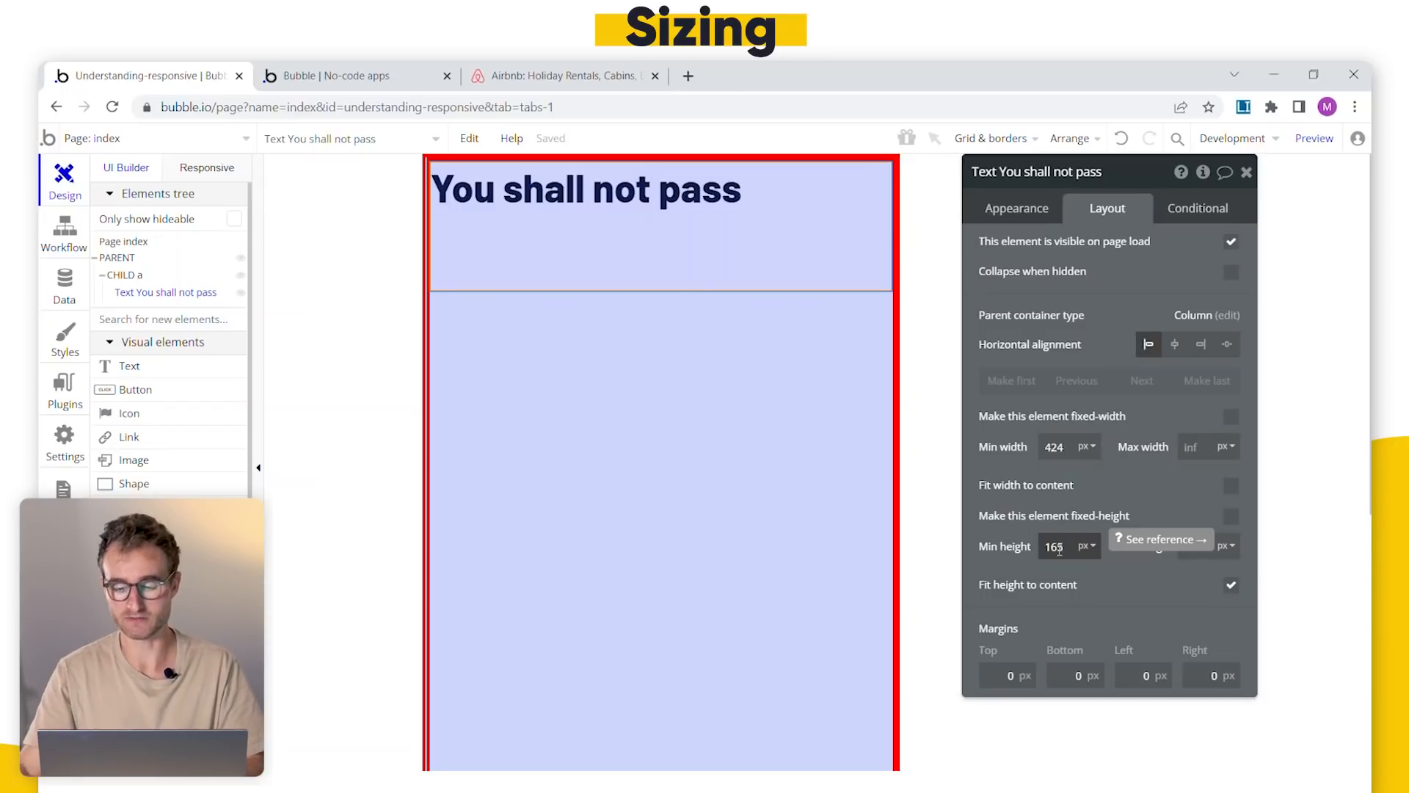
{"action": "double_click", "coordinate": [1066, 551]}
{"action": "key", "text": "BackSpace"}
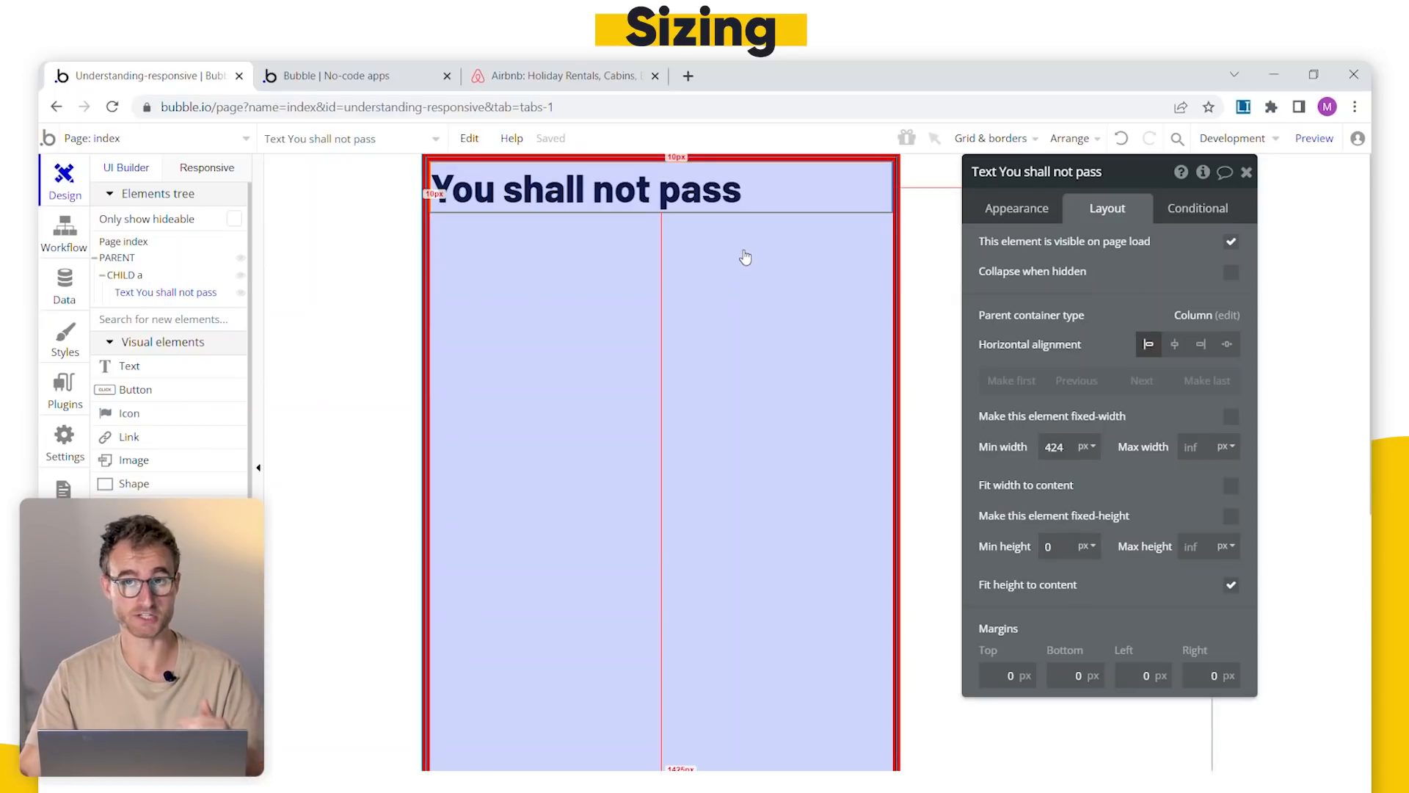
{"action": "left_click", "coordinate": [1231, 585]}
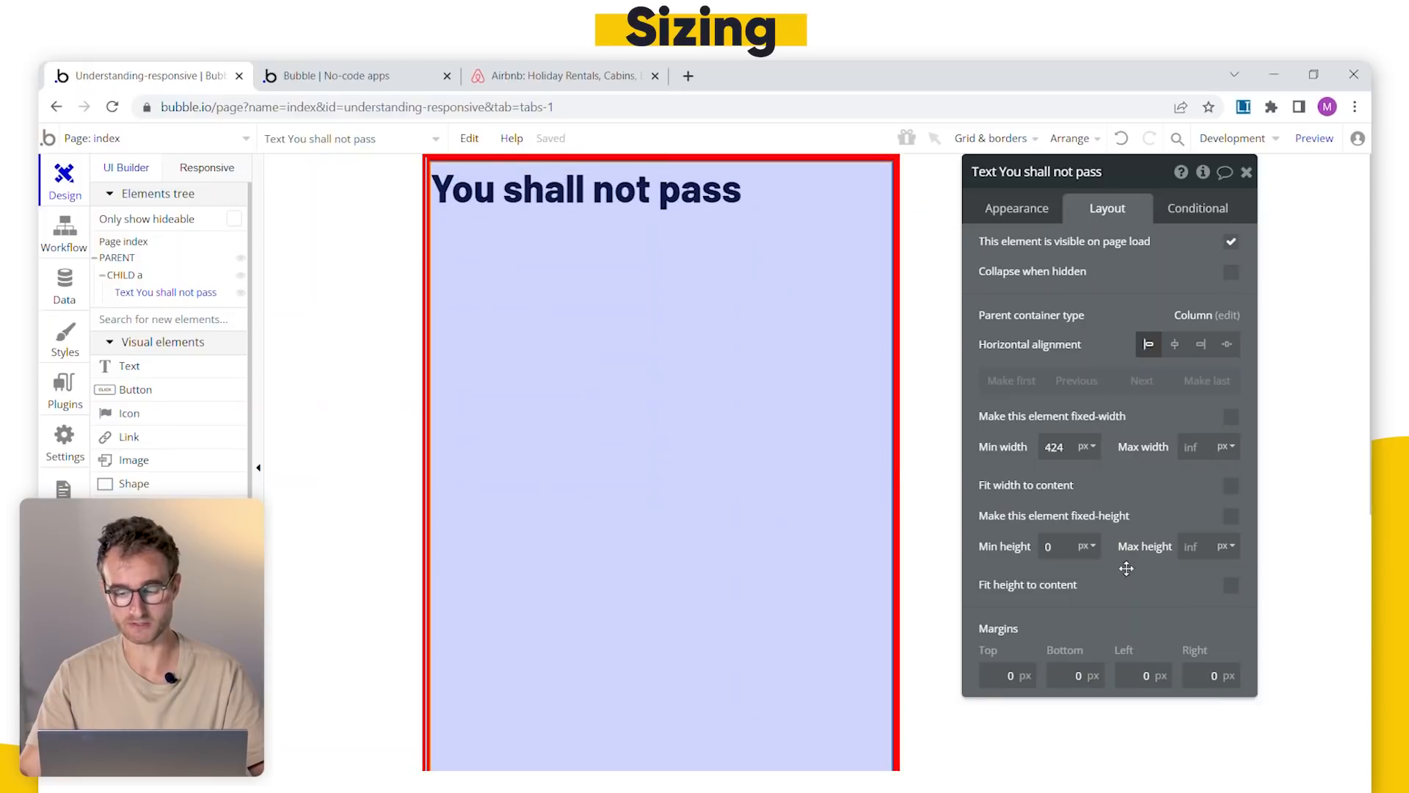
{"action": "left_click", "coordinate": [1231, 587]}
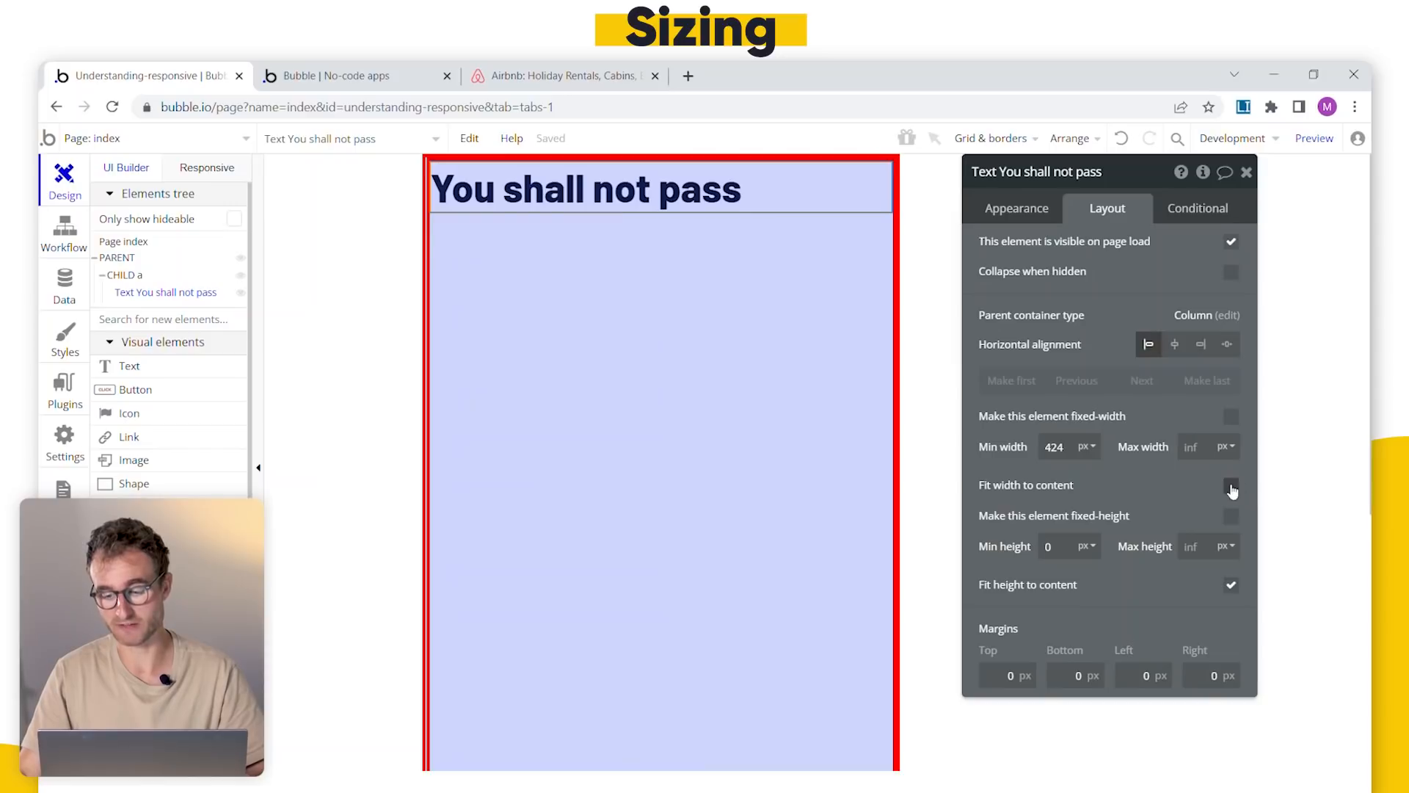
- Reset the heading's min width to 0 px and make its width fit its content
{"action": "double_click", "coordinate": [1070, 448]}
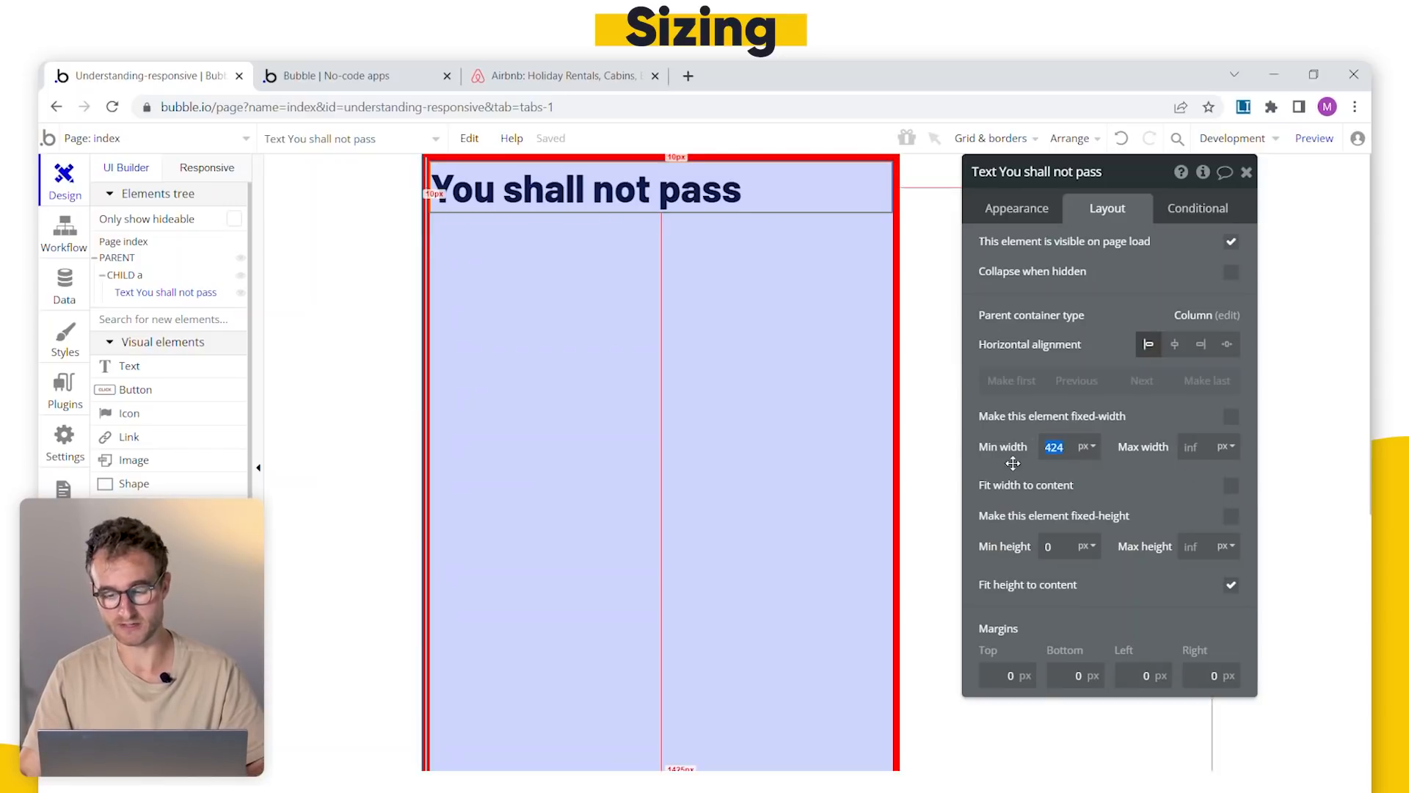
{"action": "key", "text": "BackSpace"}
{"action": "left_click", "coordinate": [1230, 485]}
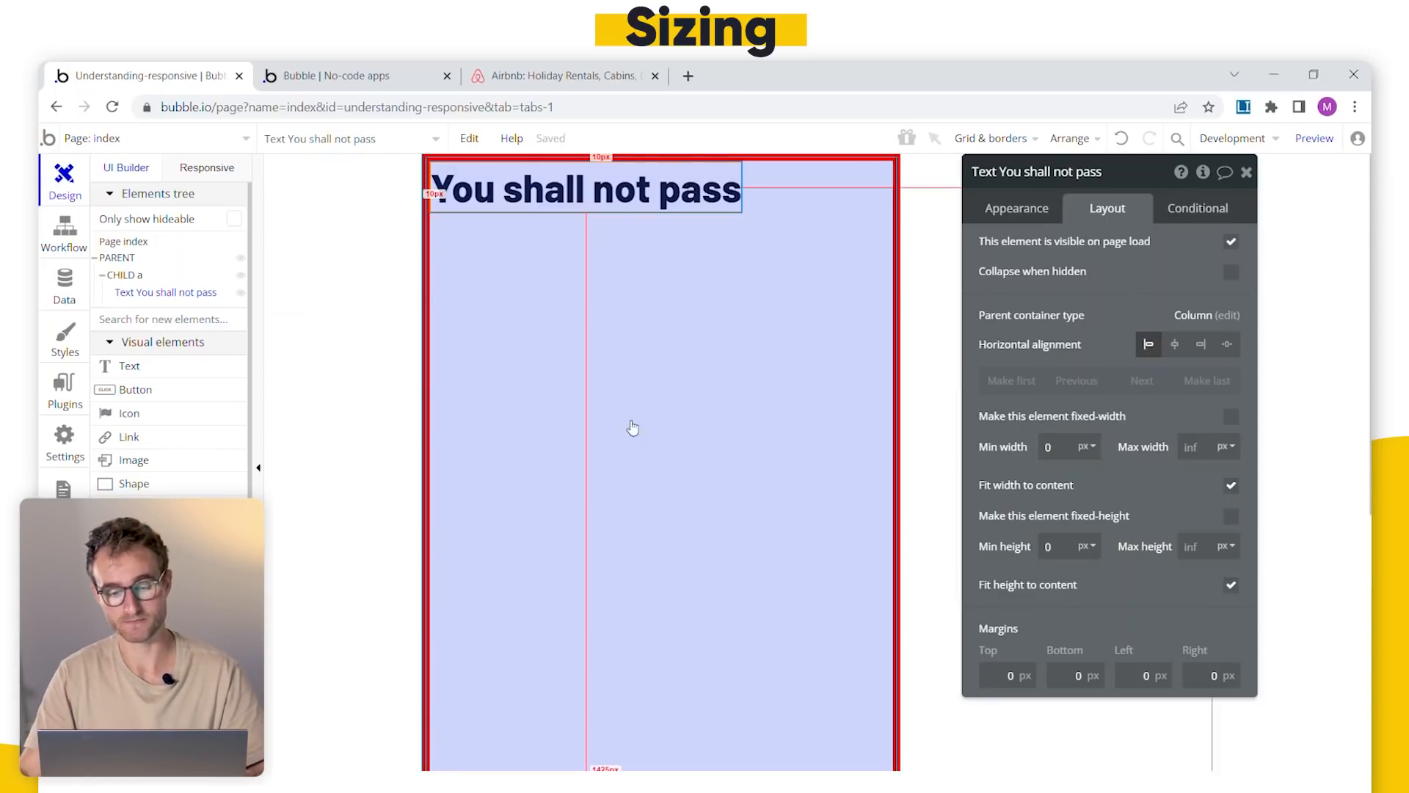
- Set CHILD a's min width to 0 px
{"action": "left_click", "coordinate": [135, 276]}
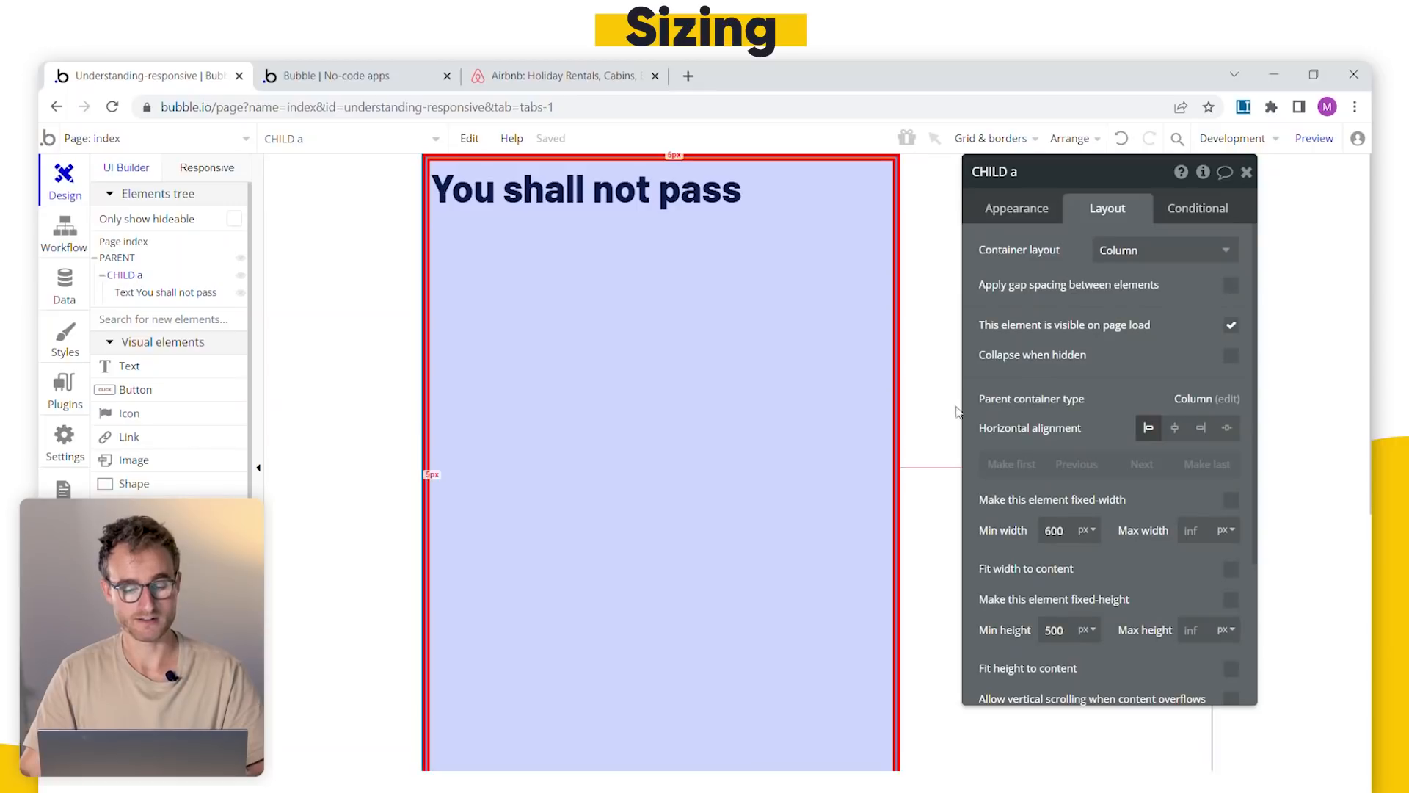
{"action": "left_click", "coordinate": [1062, 531]}
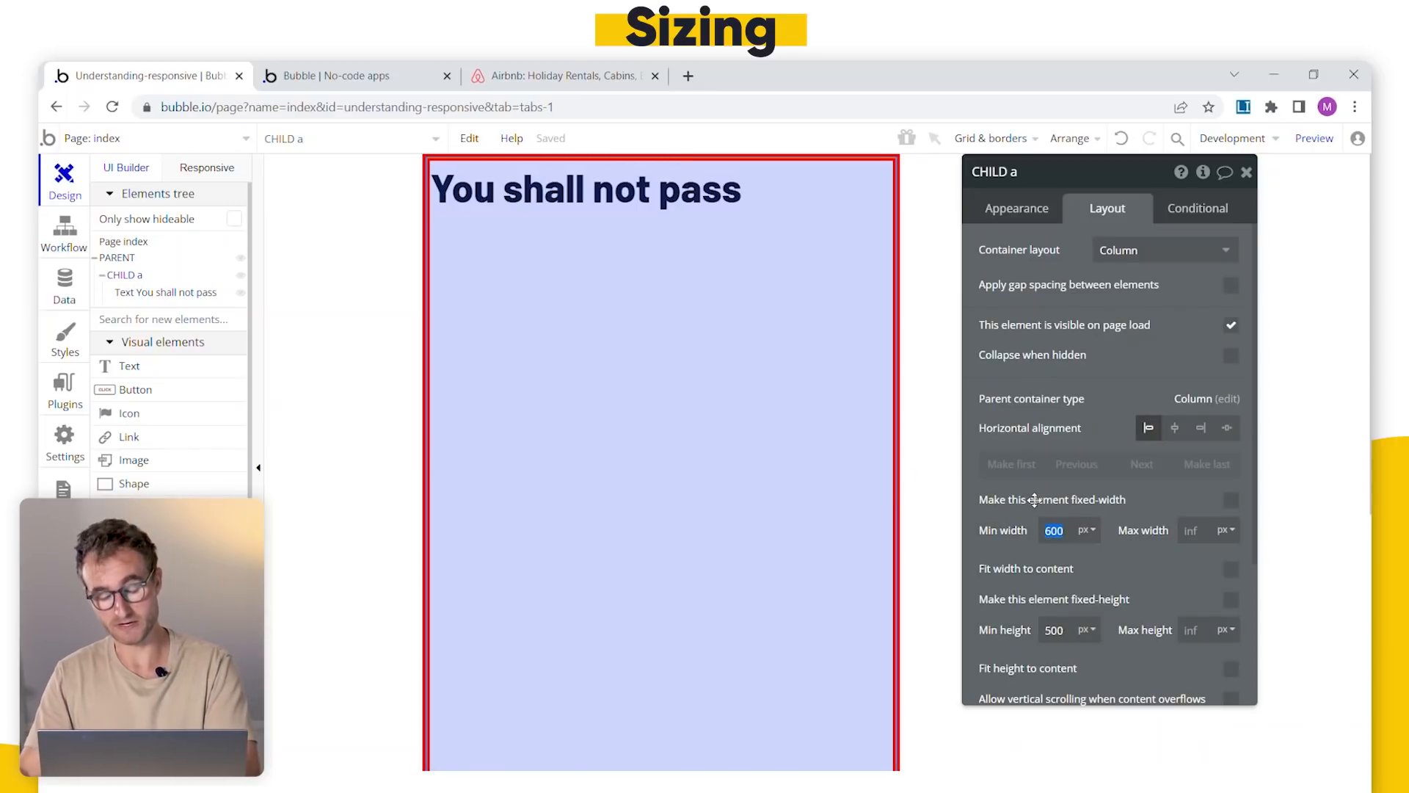
{"action": "type", "text": "0"}
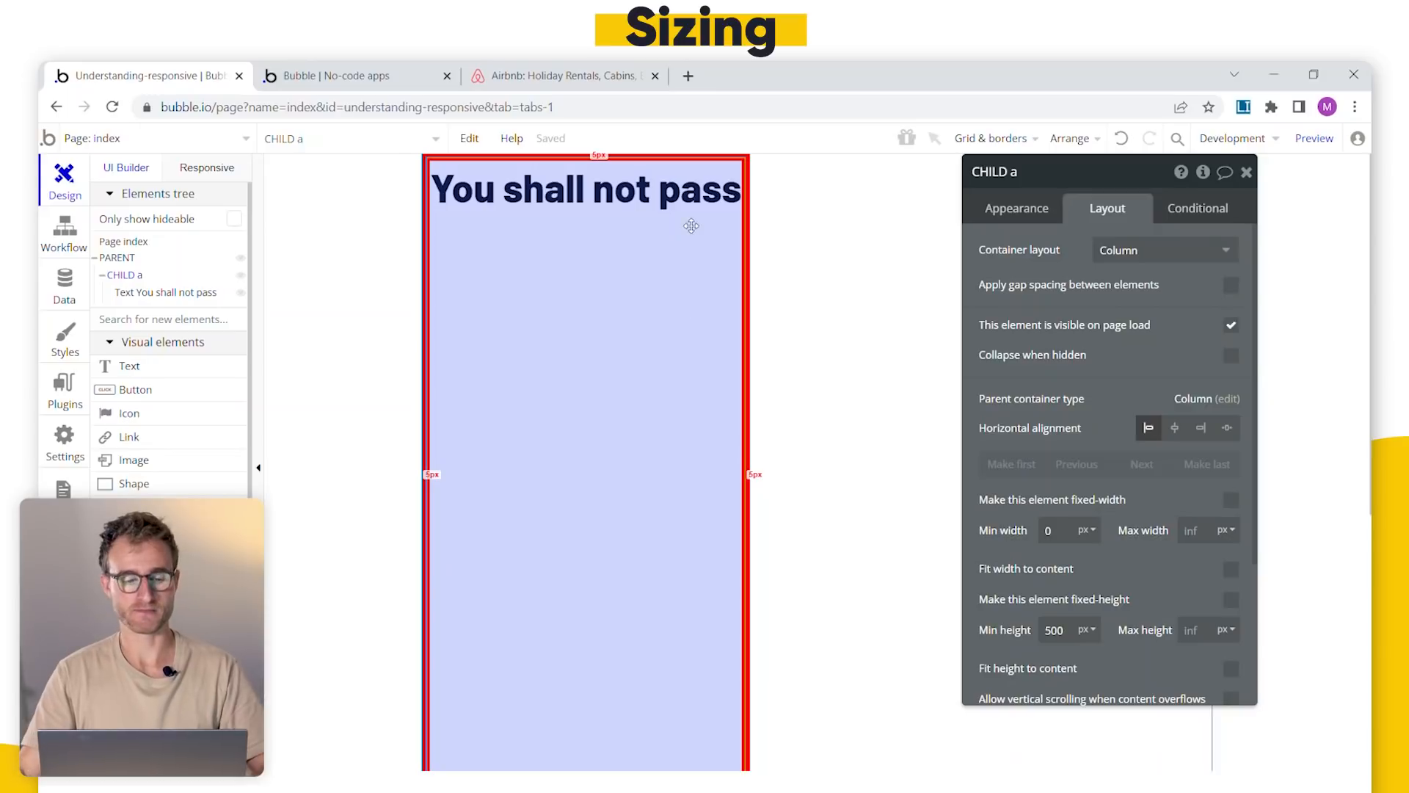
- Shorten the heading's text to "You shall"
{"action": "left_click", "coordinate": [217, 292]}
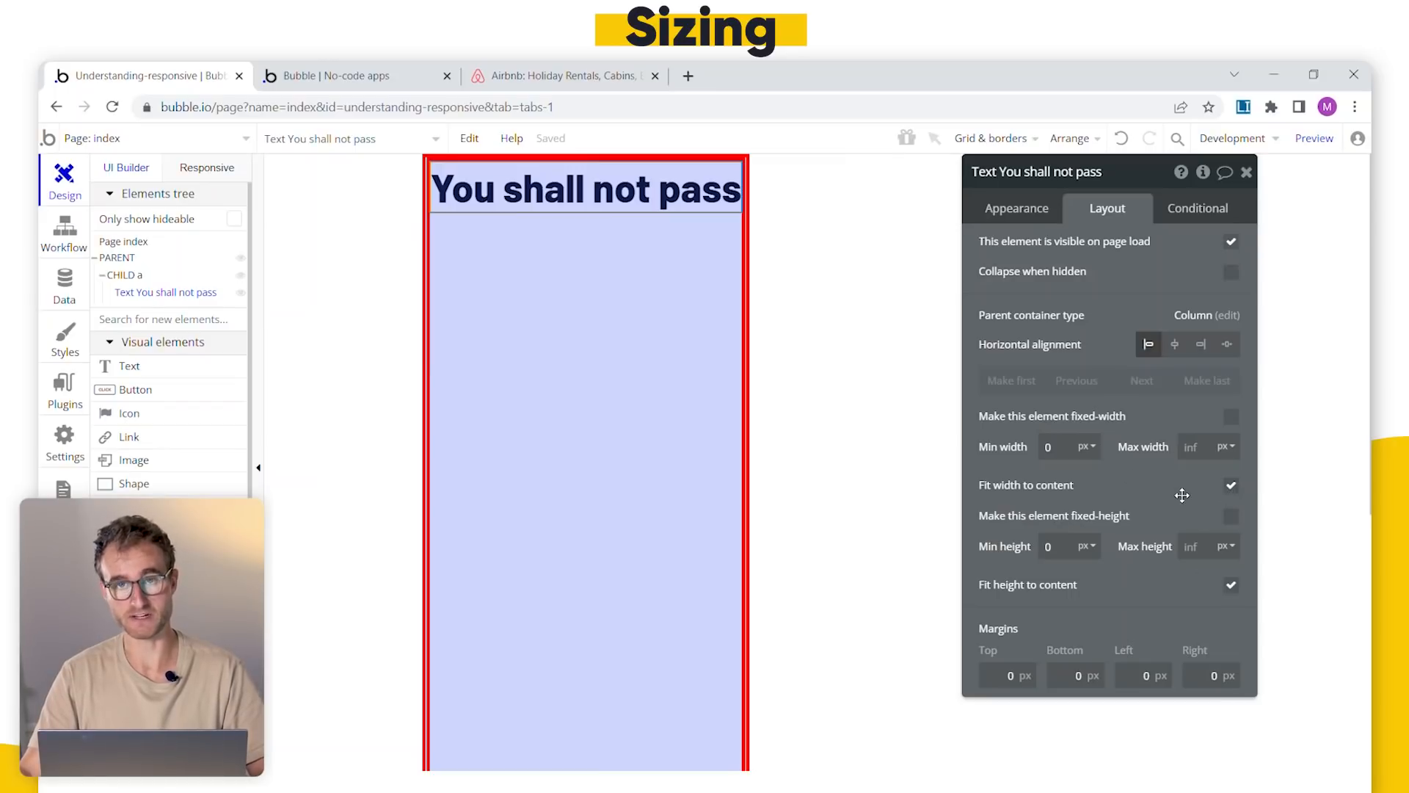
{"action": "left_click", "coordinate": [1026, 212]}
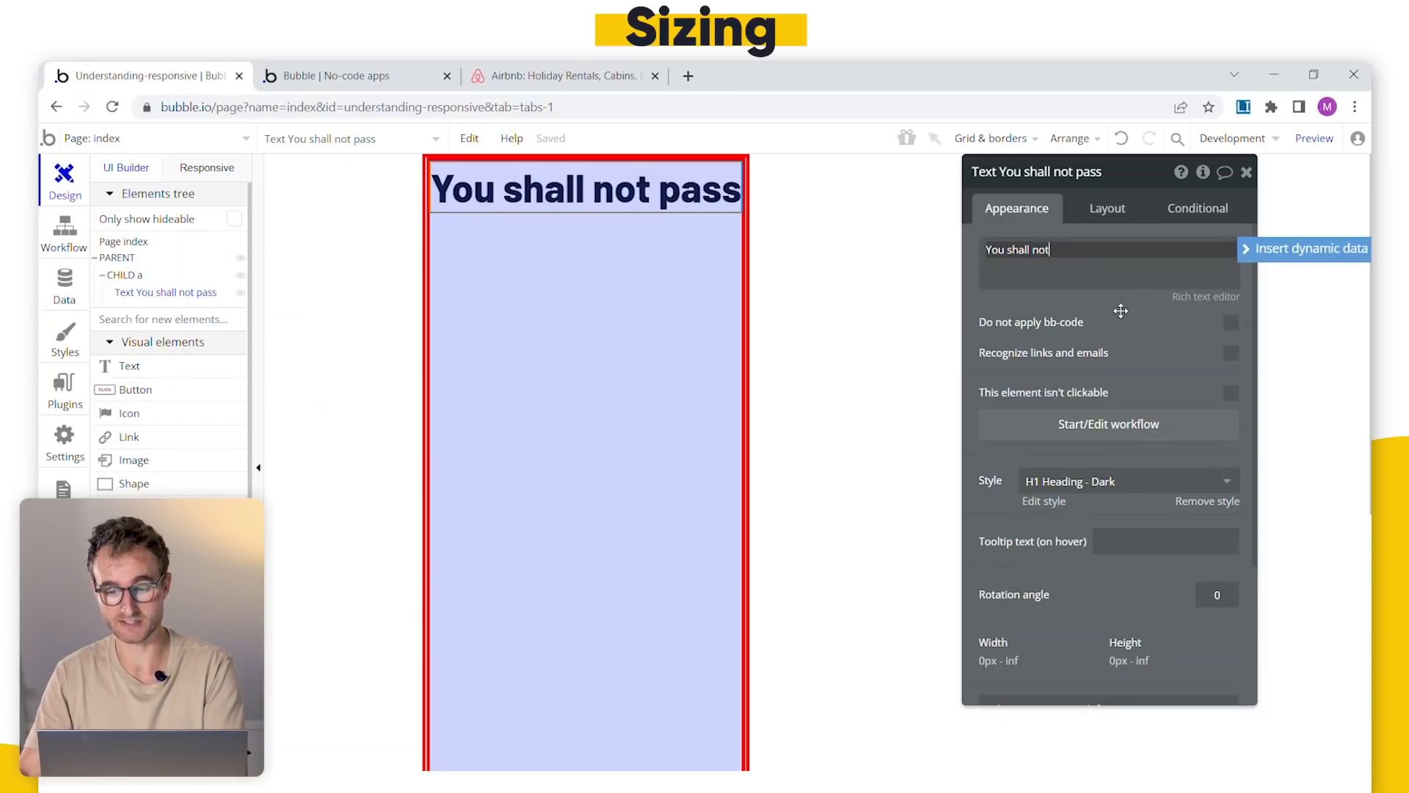
{"action": "key", "text": "BackSpace"}
{"action": "key", "text": "BackSpace"}
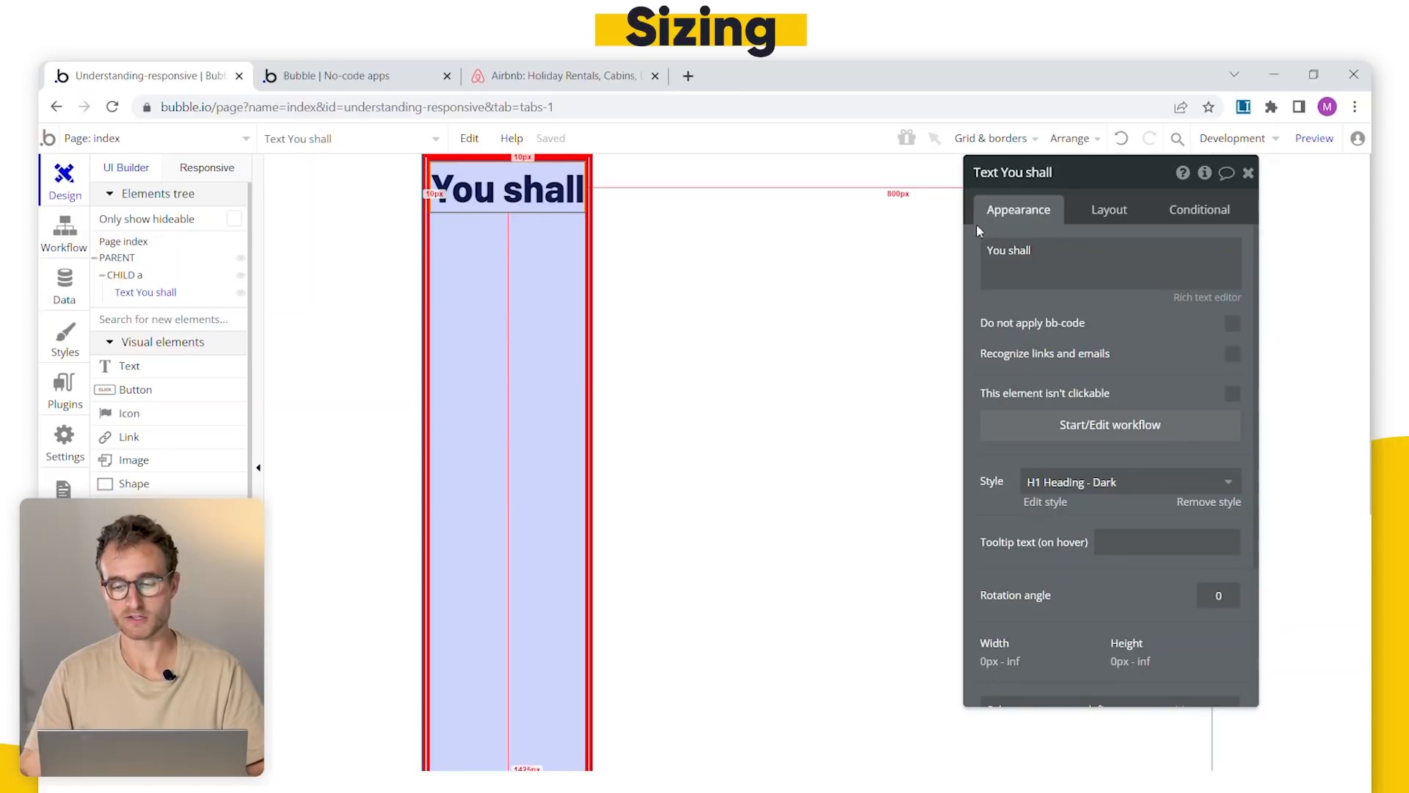
- Give the "You shall" text left and right margins of 100 px each
{"action": "left_click", "coordinate": [1112, 214]}
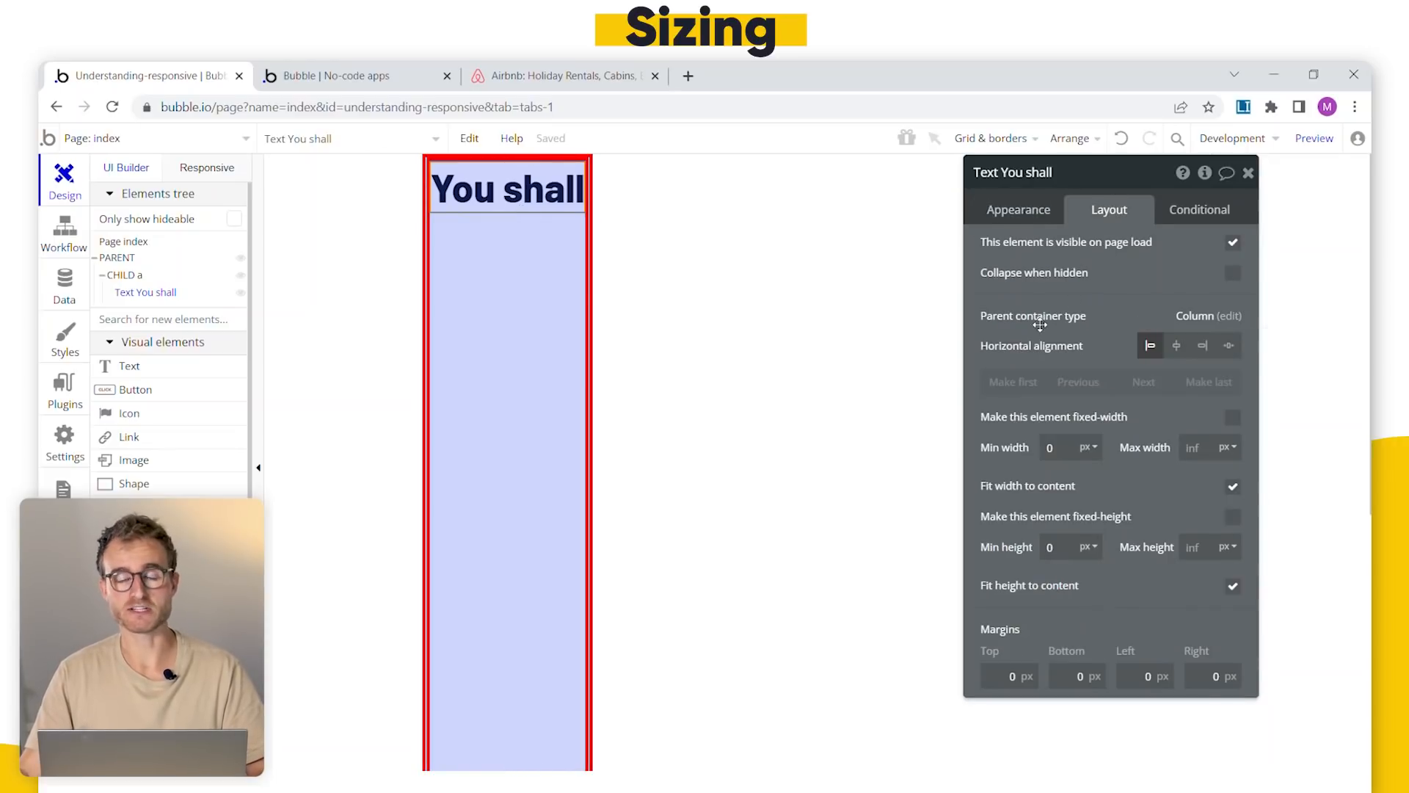
{"action": "mouse_move", "coordinate": [1040, 325]}
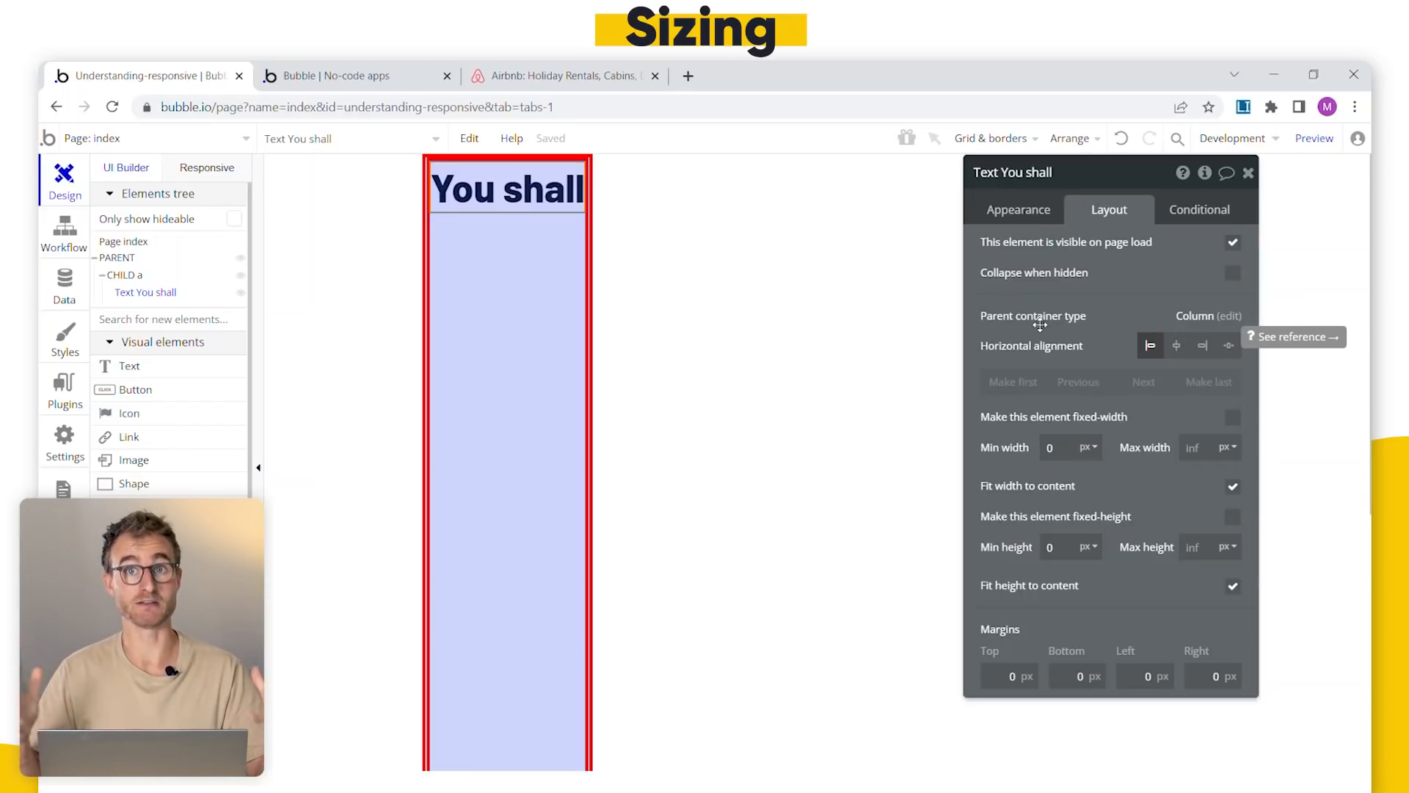
{"action": "left_click_drag", "start_coordinate": [1040, 325], "coordinate": [991, 335]}
{"action": "left_click", "coordinate": [1076, 640]}
{"action": "type", "text": "1"}
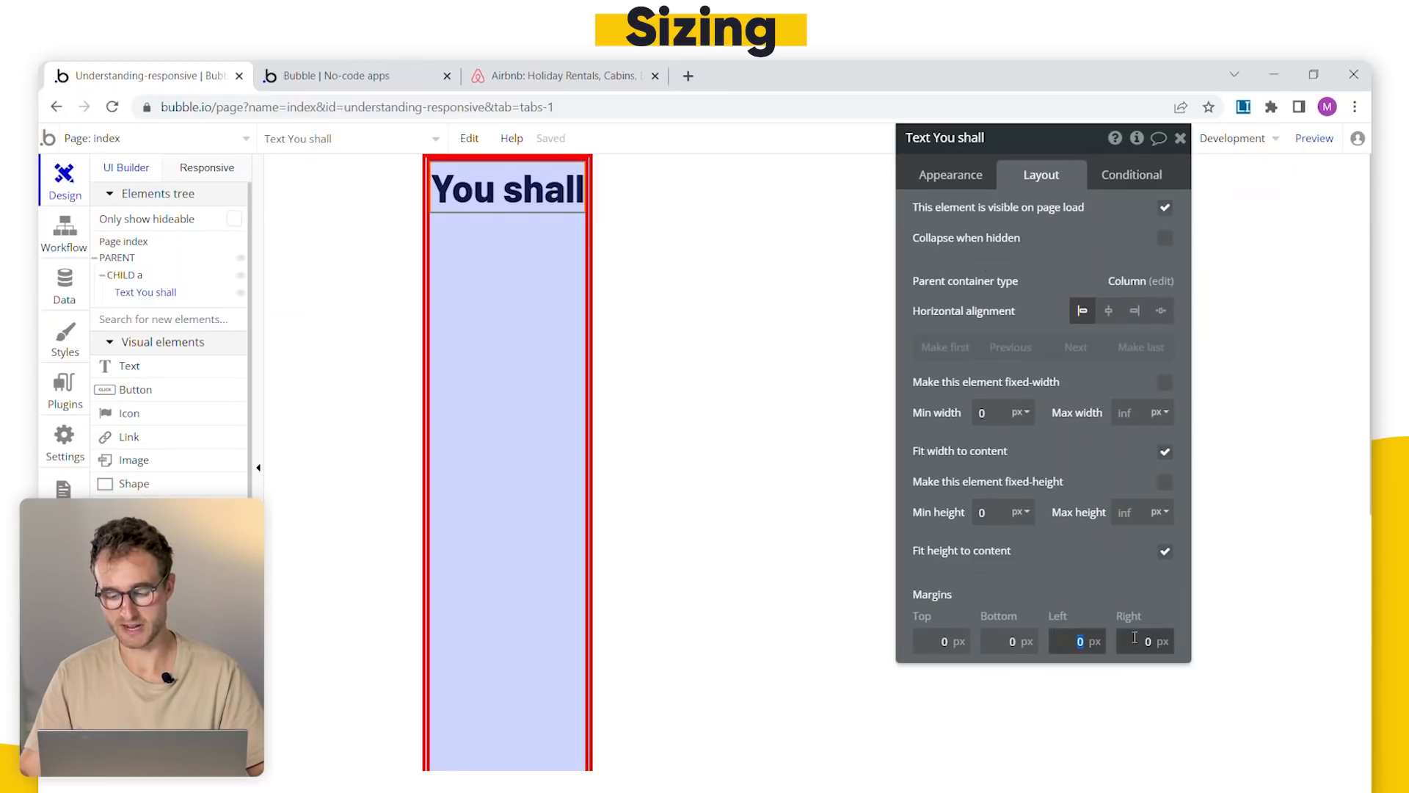
{"action": "type", "text": "00"}
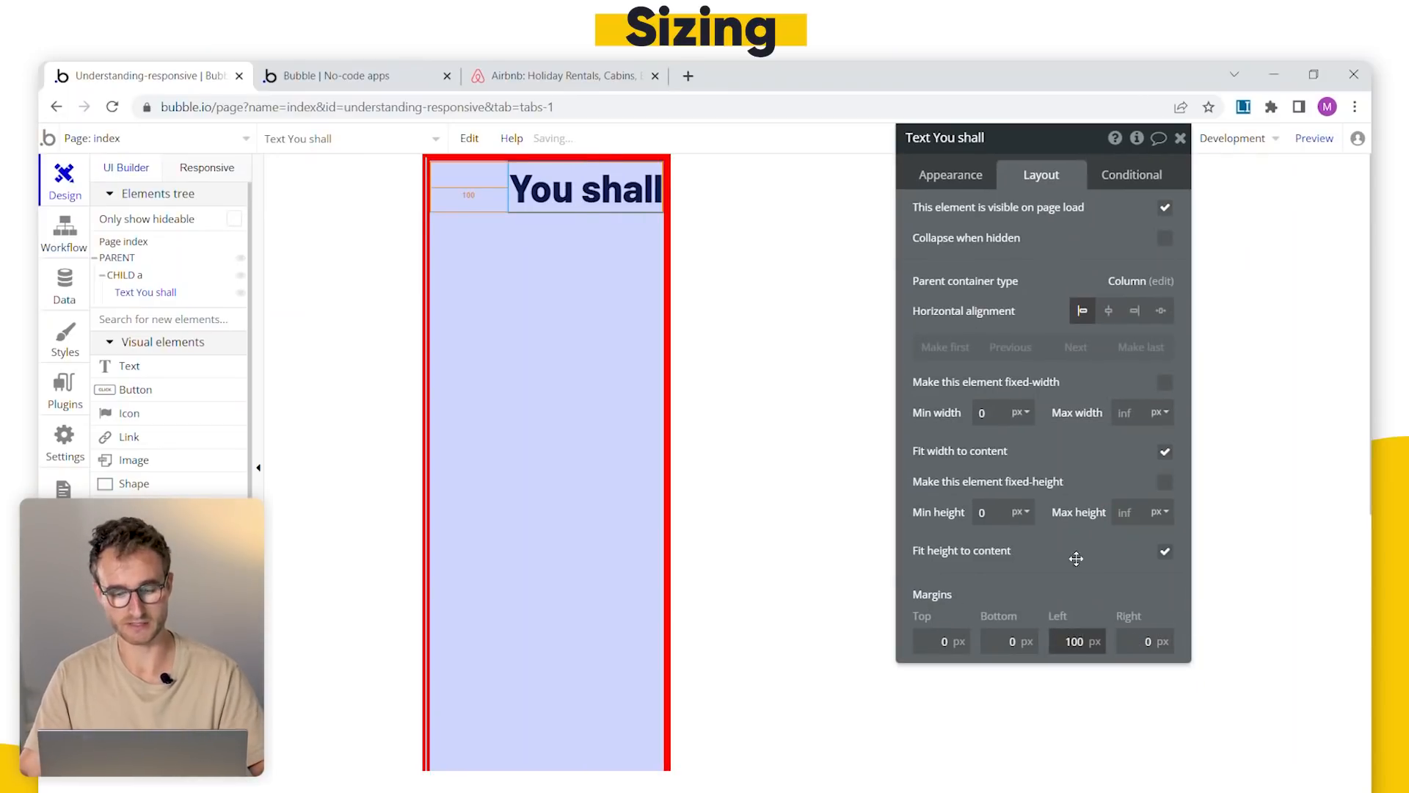
{"action": "key", "text": "Tab"}
{"action": "type", "text": "100"}
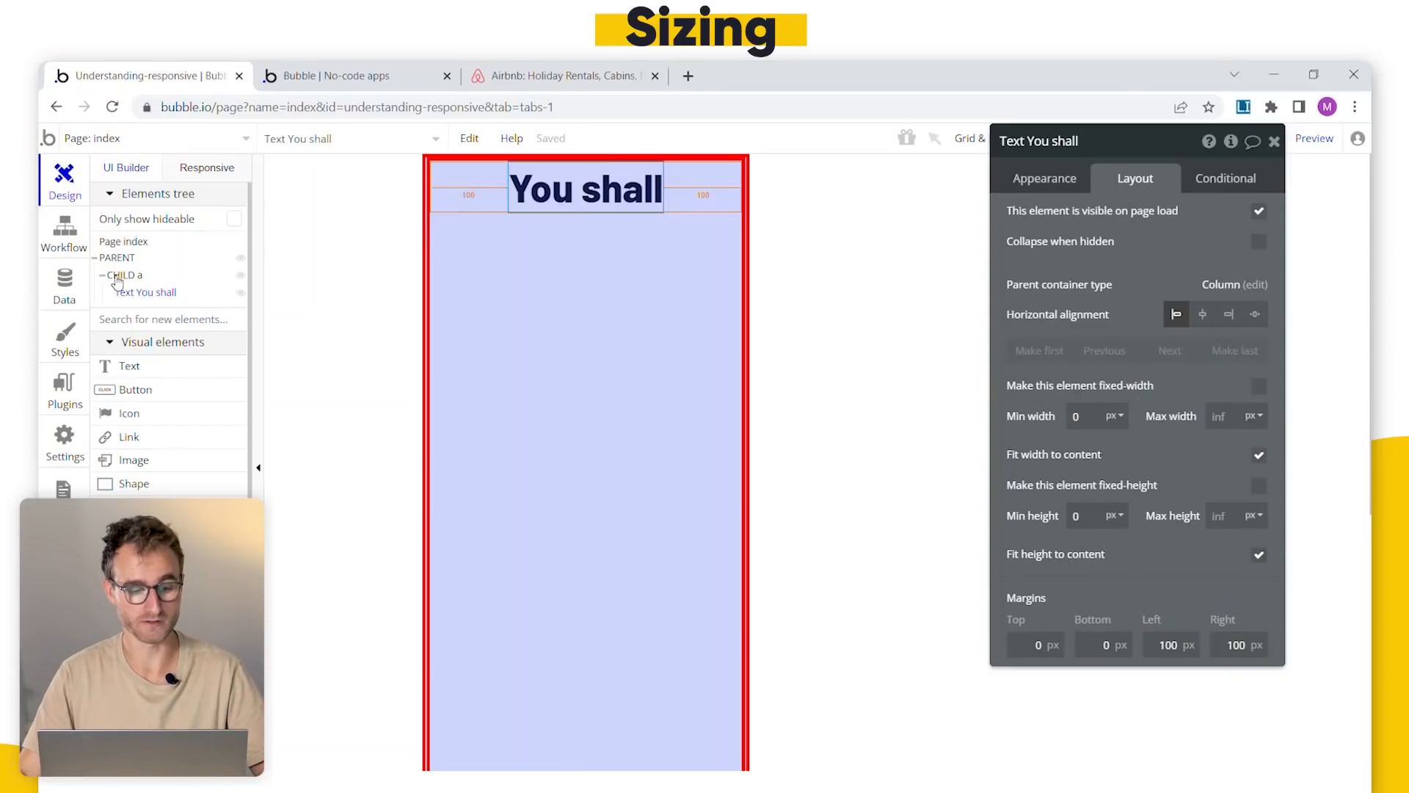
- Give CHILD a left and right padding of 100 px each
{"action": "left_click", "coordinate": [118, 281]}
{"action": "scroll", "coordinate": [1086, 513], "scroll_direction": "down", "scroll_amount": 5}
{"action": "left_click_drag", "start_coordinate": [1085, 614], "coordinate": [950, 479]}
{"action": "left_click", "coordinate": [1034, 513]}
{"action": "type", "text": "100"}
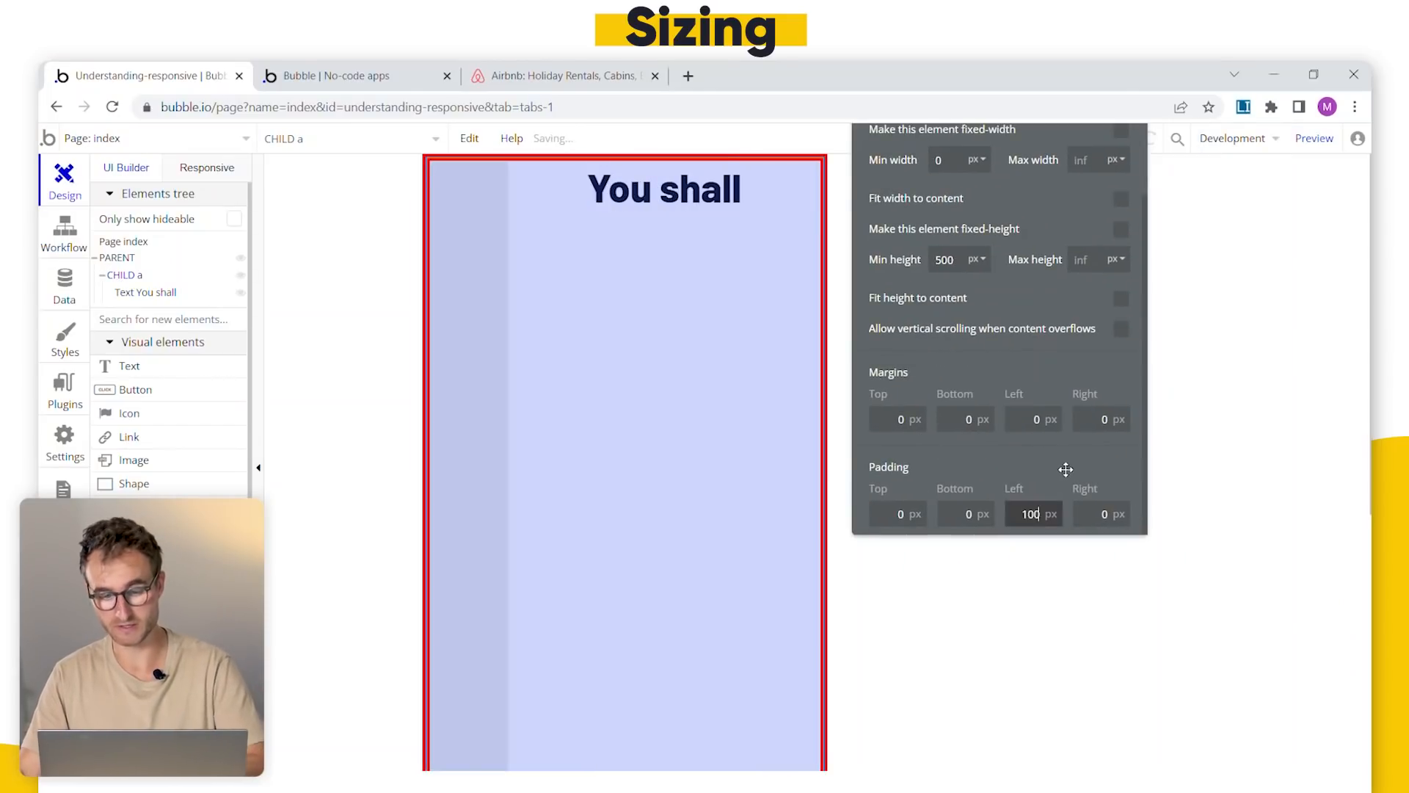
{"action": "key", "text": "Tab"}
{"action": "type", "text": "100"}
- Change CHILD a's container layout to Row
{"action": "left_click_drag", "start_coordinate": [1023, 471], "coordinate": [1221, 475]}
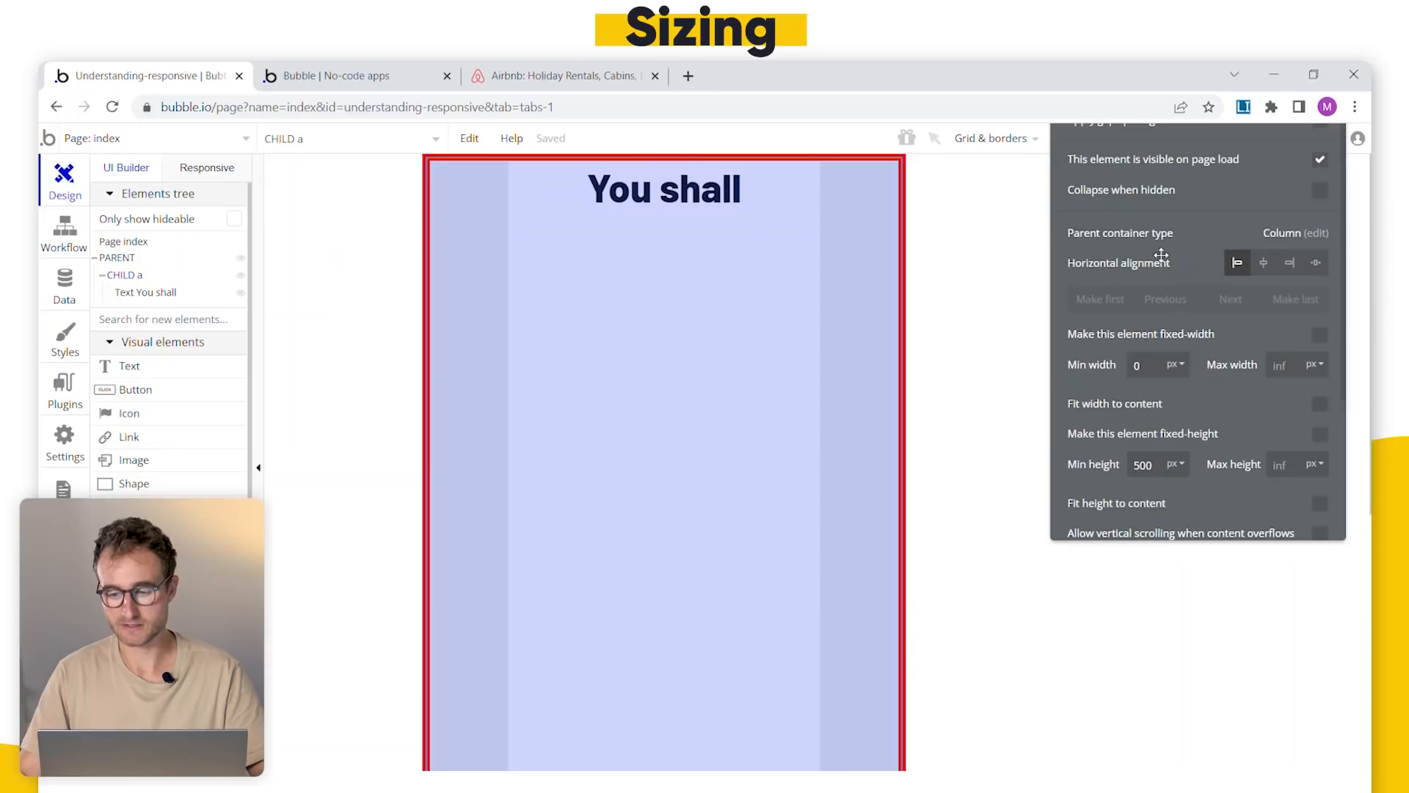
{"action": "left_click_drag", "start_coordinate": [1162, 256], "coordinate": [1071, 366]}
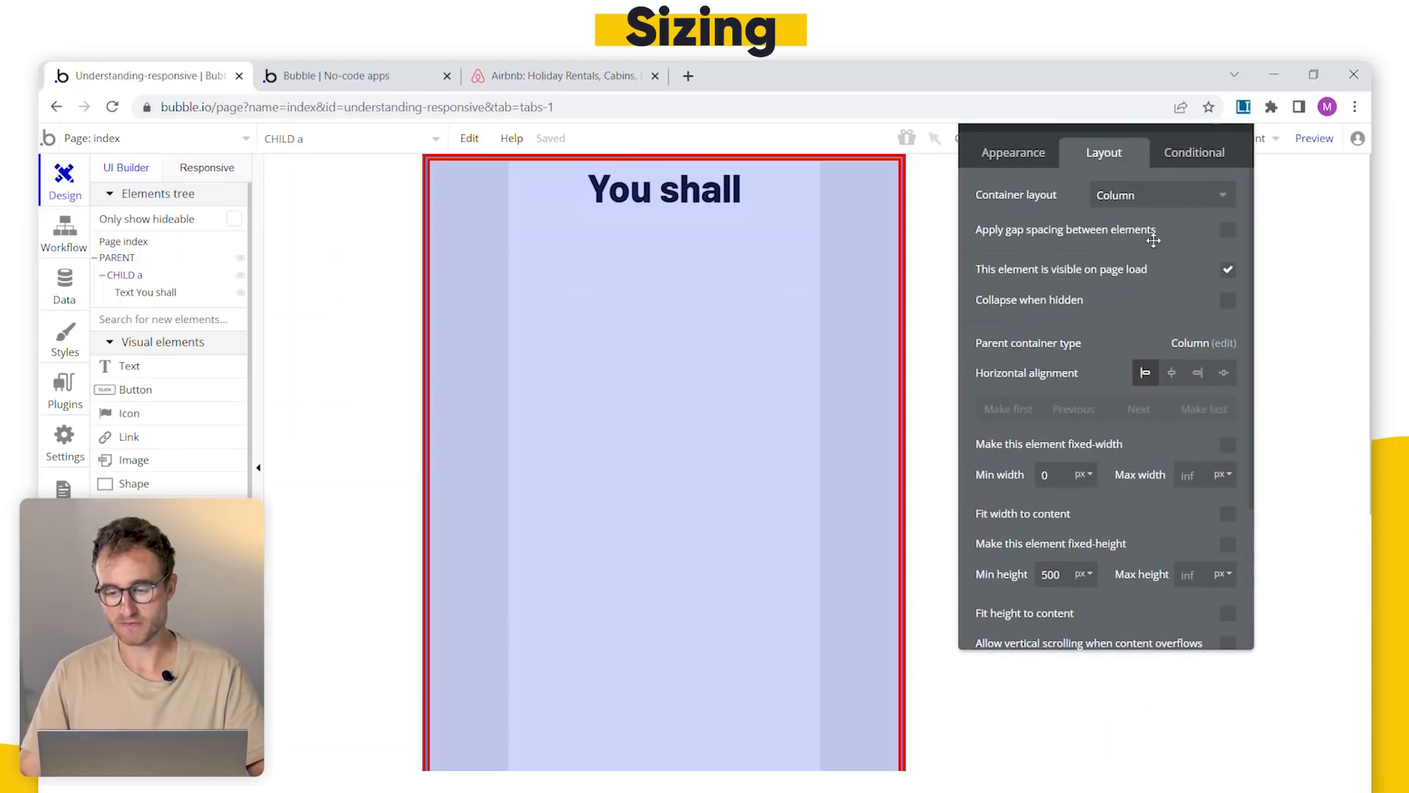
{"action": "left_click", "coordinate": [1160, 200]}
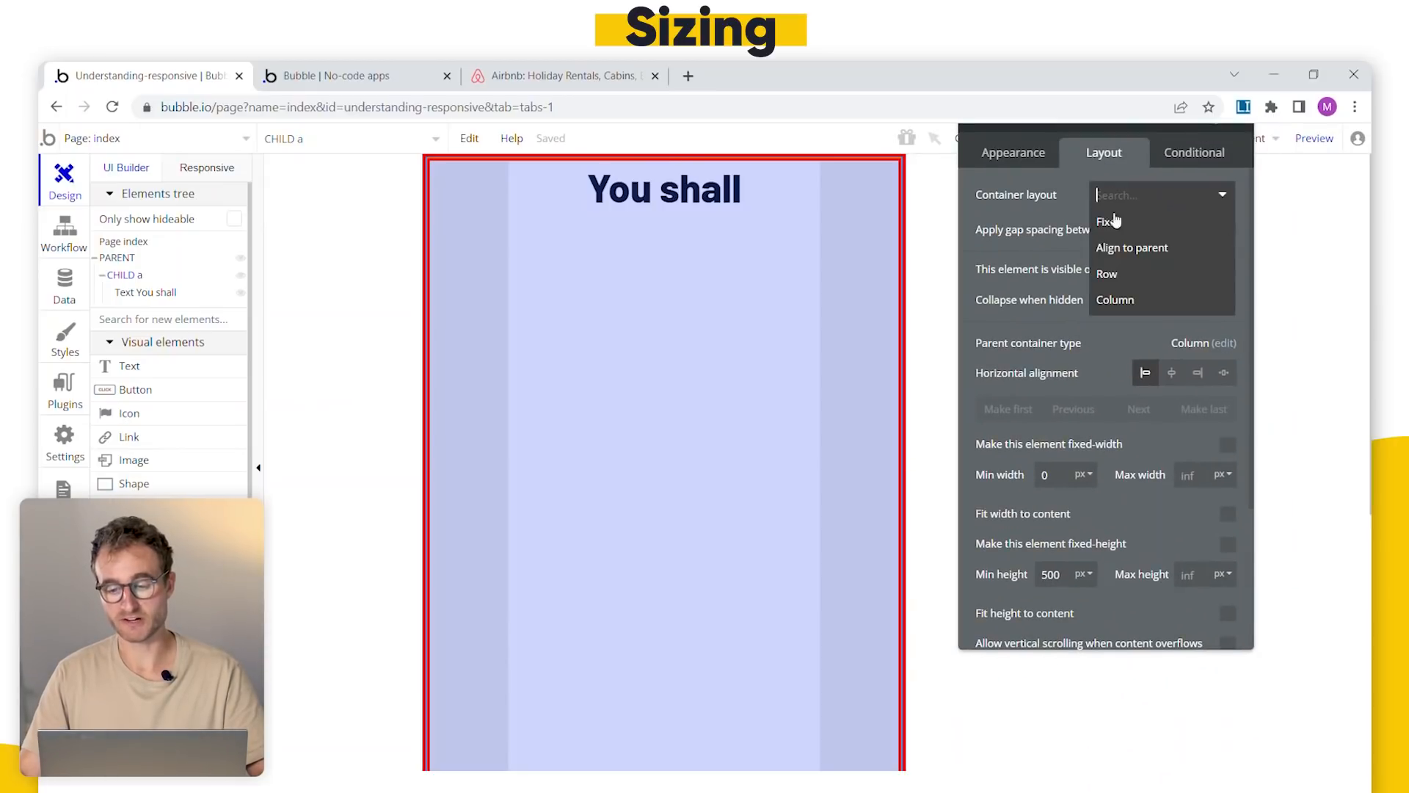
{"action": "left_click", "coordinate": [1136, 277]}
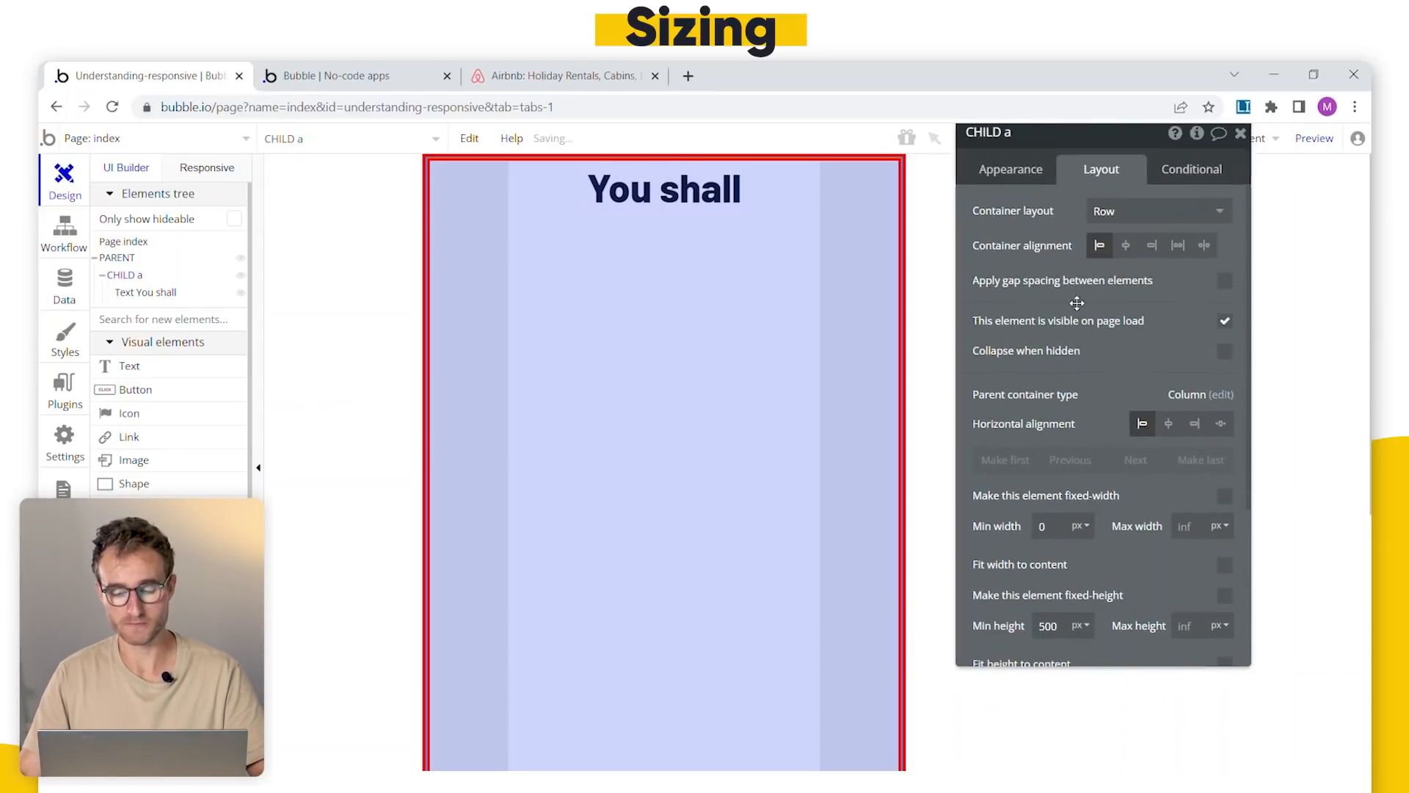
- Paste a copy of the "You shall" text into CHILD a and set the copy's left and right margins to 0 px
{"action": "left_click", "coordinate": [672, 203]}
{"action": "key", "text": "ctrl+v"}
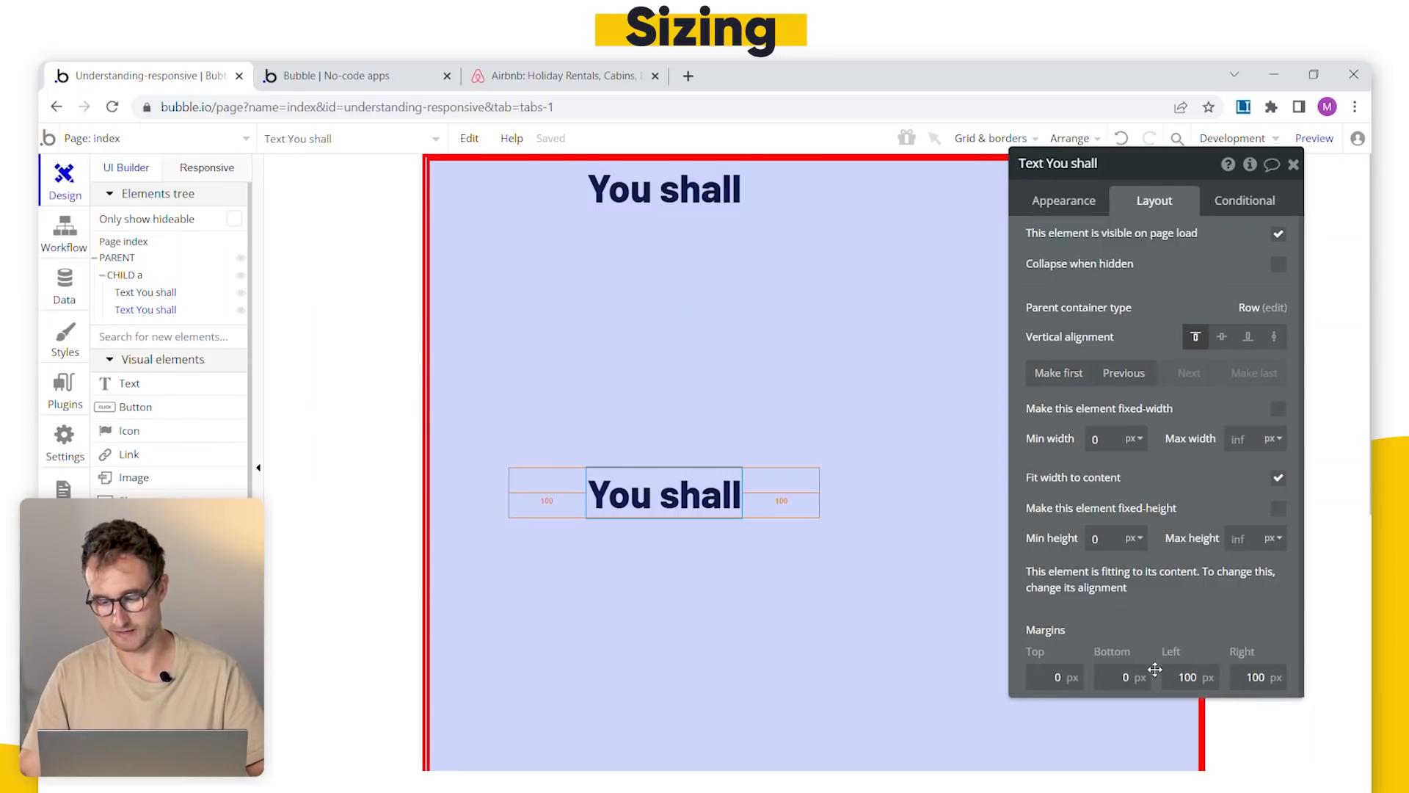
{"action": "left_click", "coordinate": [1183, 677]}
{"action": "double_click", "coordinate": [1183, 676]}
{"action": "type", "text": "0"}
{"action": "left_click", "coordinate": [1248, 676]}
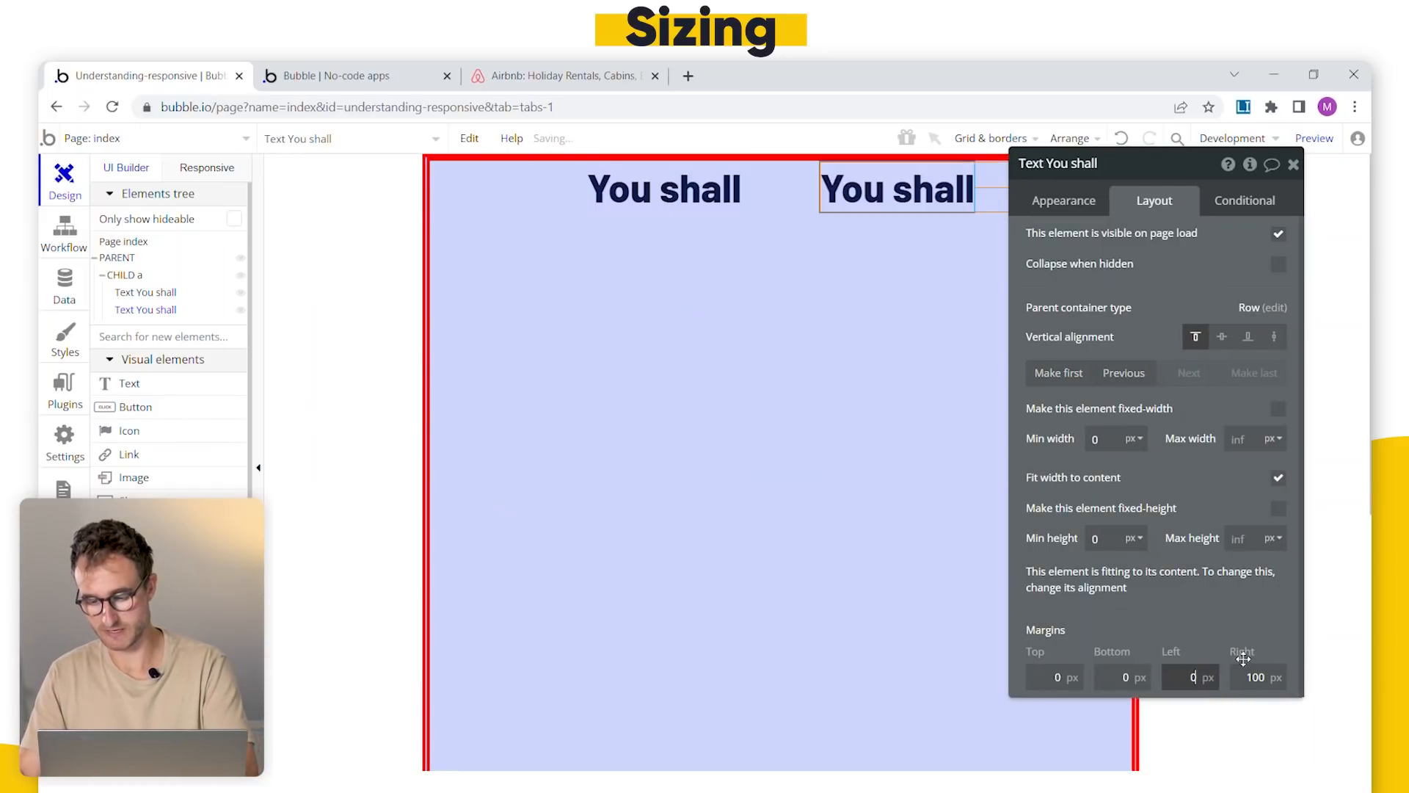
{"action": "double_click", "coordinate": [1249, 677]}
{"action": "type", "text": "0"}
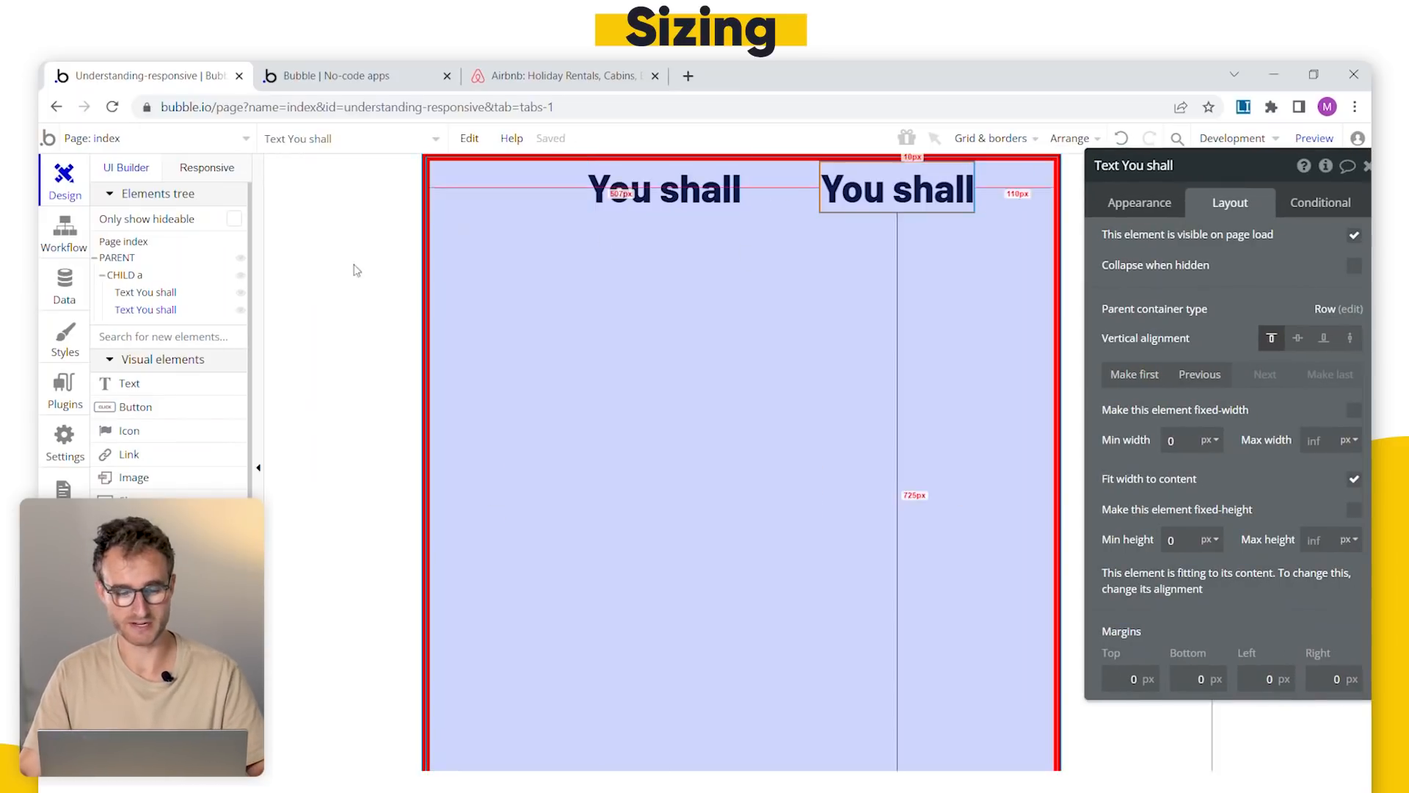
- Set the left and right padding of the CHILD a group to 0 px
{"action": "left_click", "coordinate": [119, 277]}
{"action": "left_click_drag", "start_coordinate": [1243, 620], "coordinate": [1091, 492]}
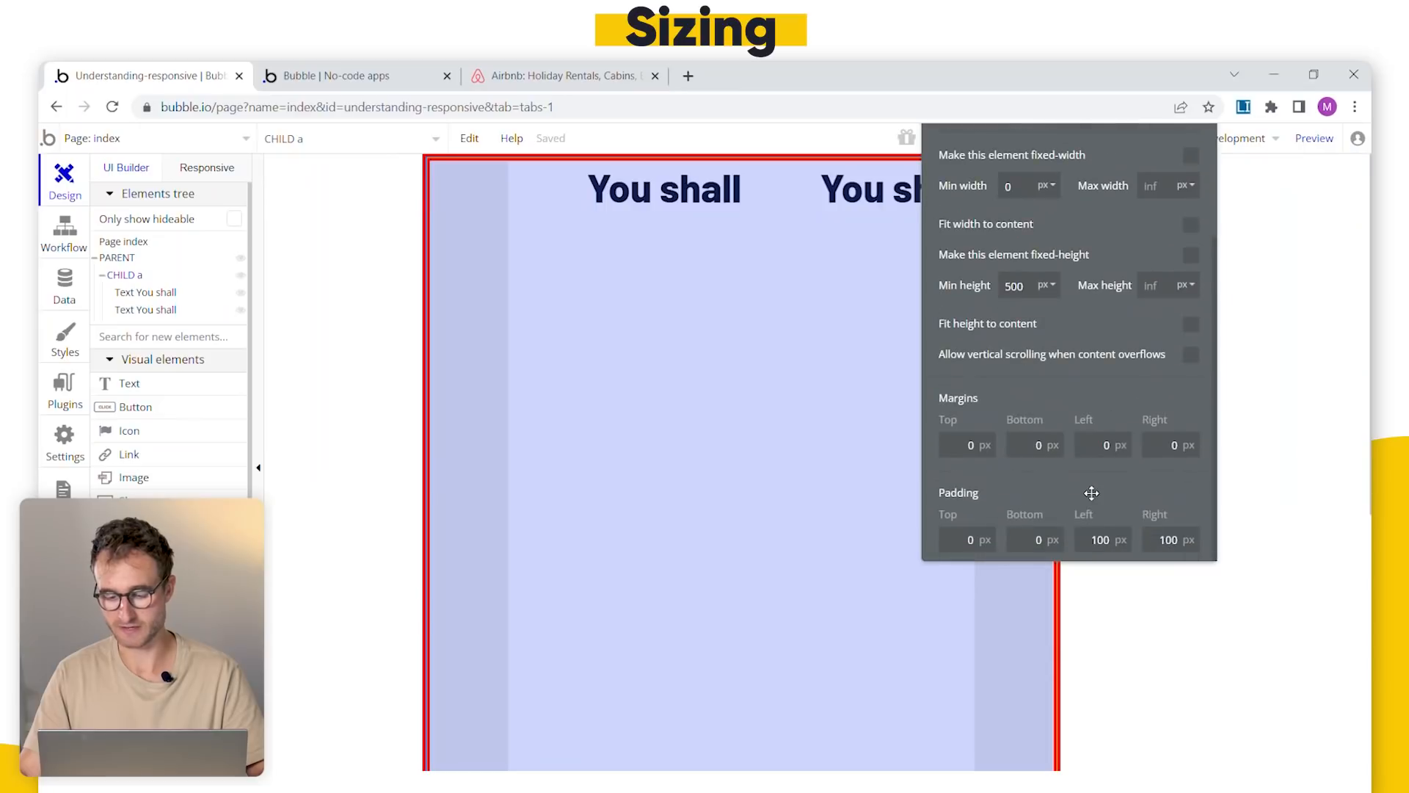
{"action": "double_click", "coordinate": [1101, 540]}
{"action": "type", "text": "0"}
{"action": "double_click", "coordinate": [1171, 539]}
{"action": "type", "text": "0"}
{"action": "left_click_drag", "start_coordinate": [1138, 496], "coordinate": [1243, 553]}
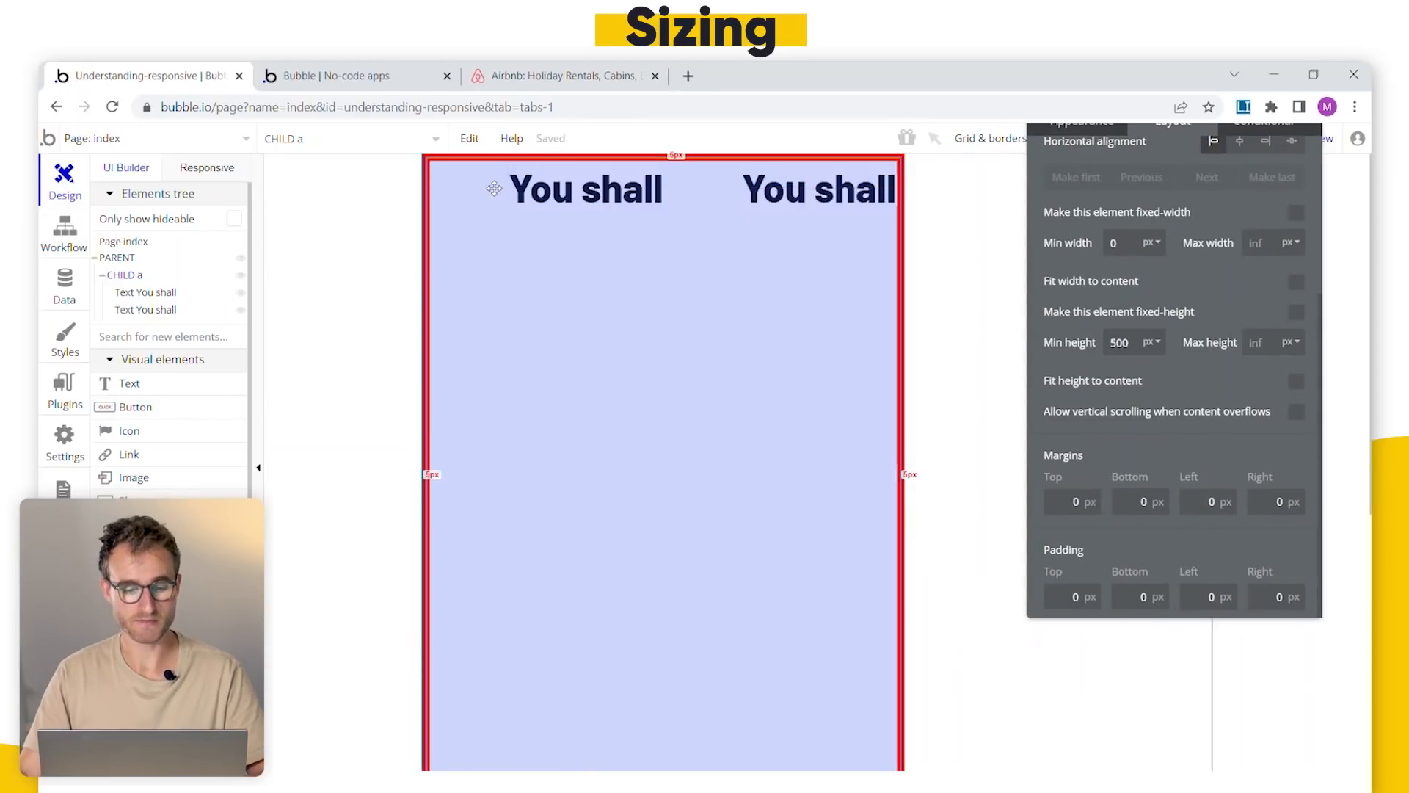
- Set the left and right margins of the first "You shall" text to 0 px
{"action": "left_click", "coordinate": [589, 210]}
{"action": "double_click", "coordinate": [1212, 596]}
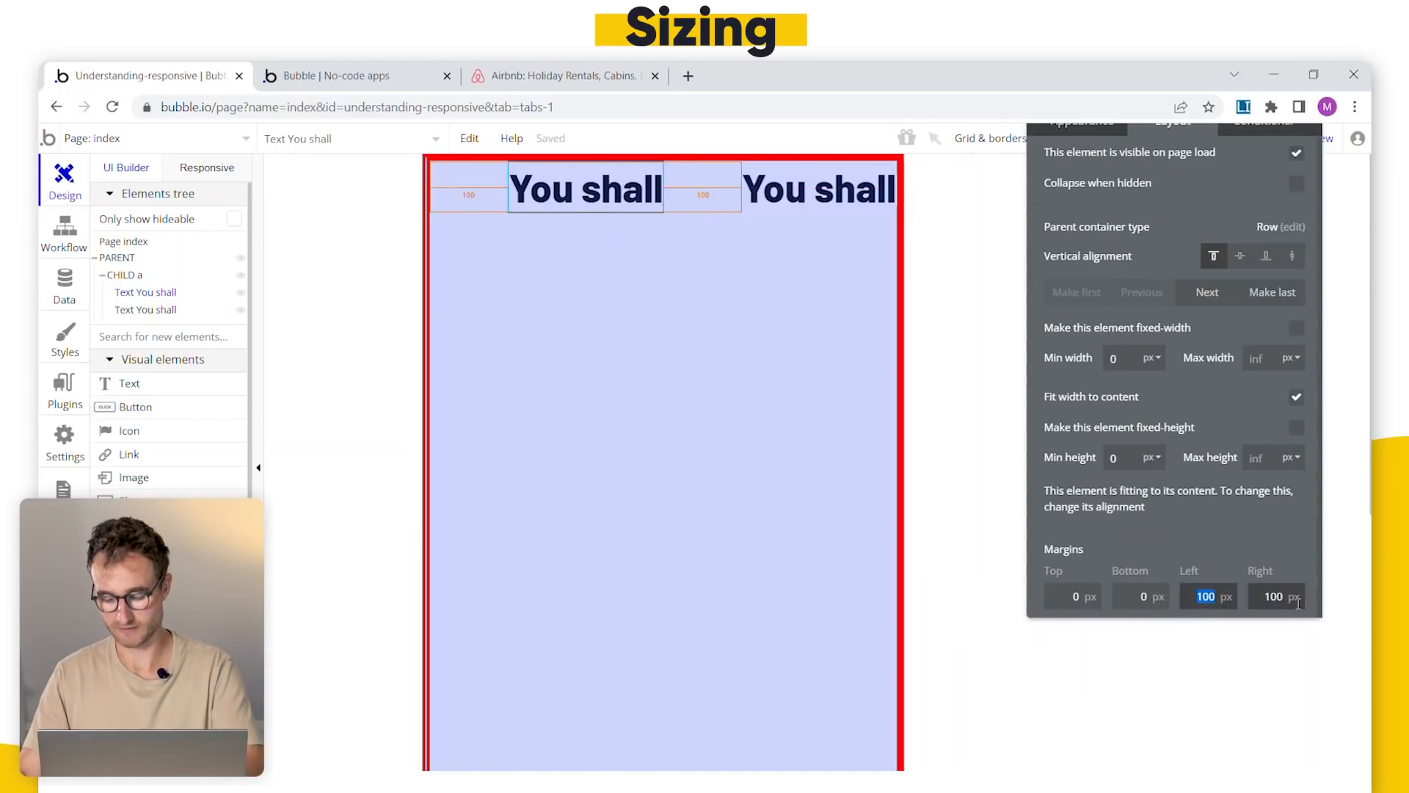
{"action": "type", "text": "0"}
{"action": "double_click", "coordinate": [1251, 595]}
{"action": "type", "text": "0"}
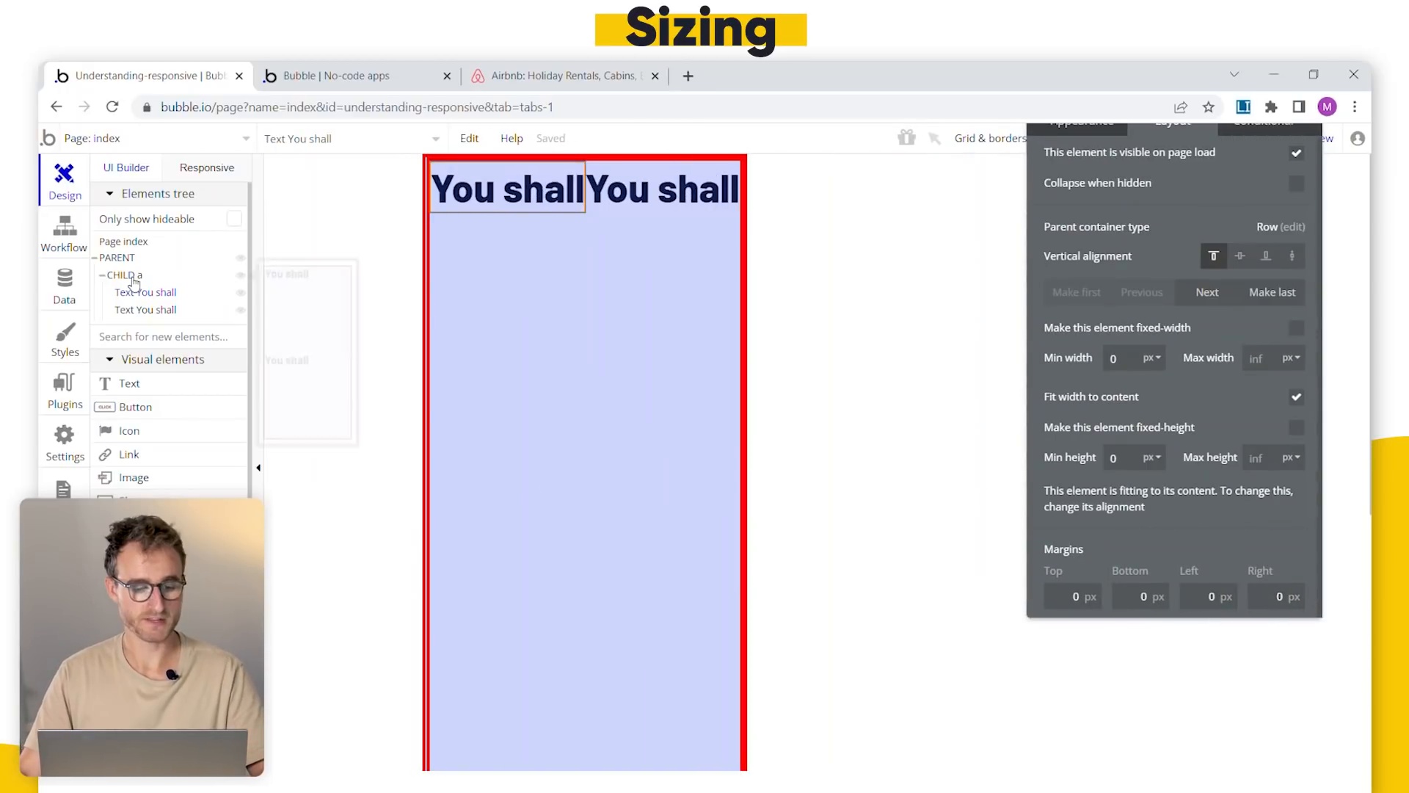
- Apply gap spacing between the elements in CHILD a with a column gap of 100 px
{"action": "left_click", "coordinate": [134, 282]}
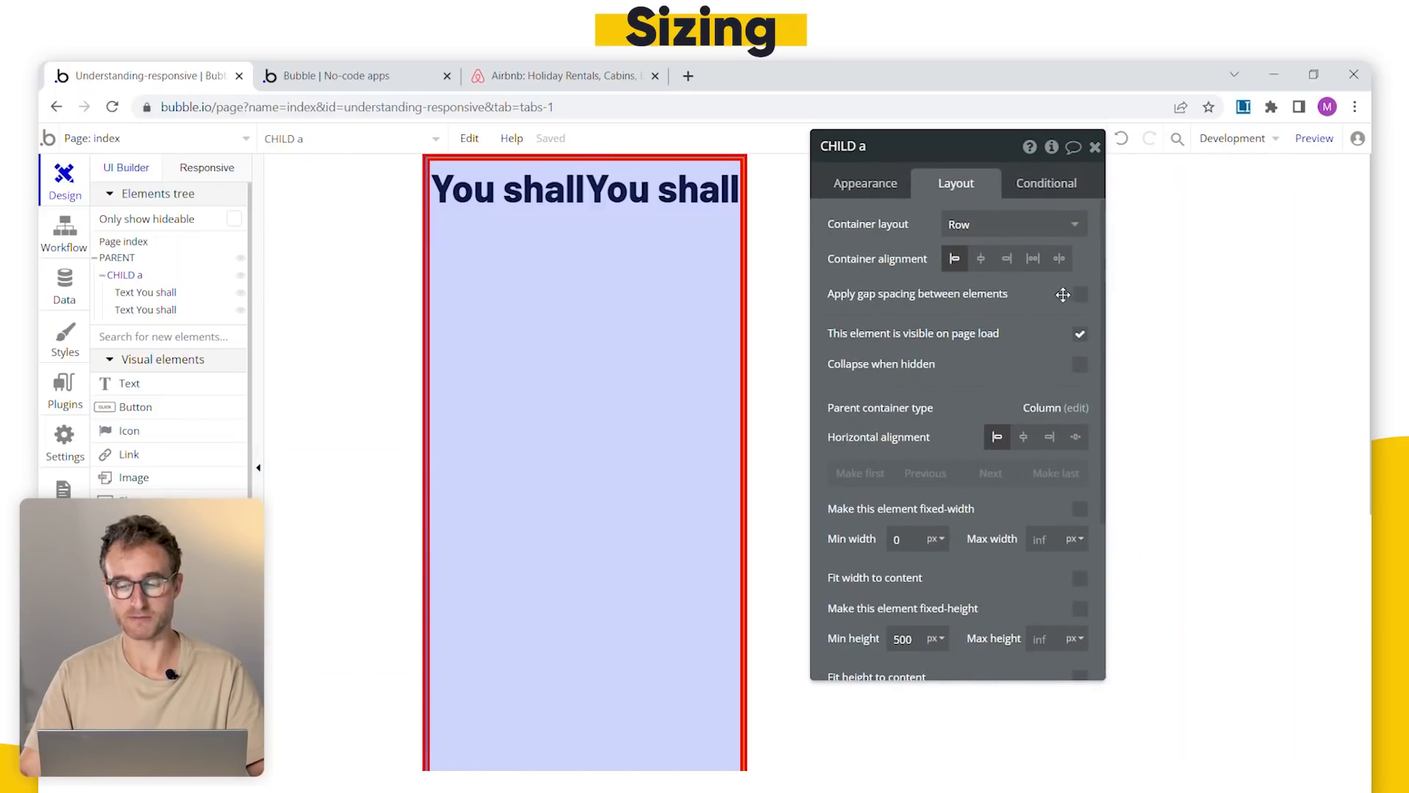
{"action": "left_click", "coordinate": [1078, 299]}
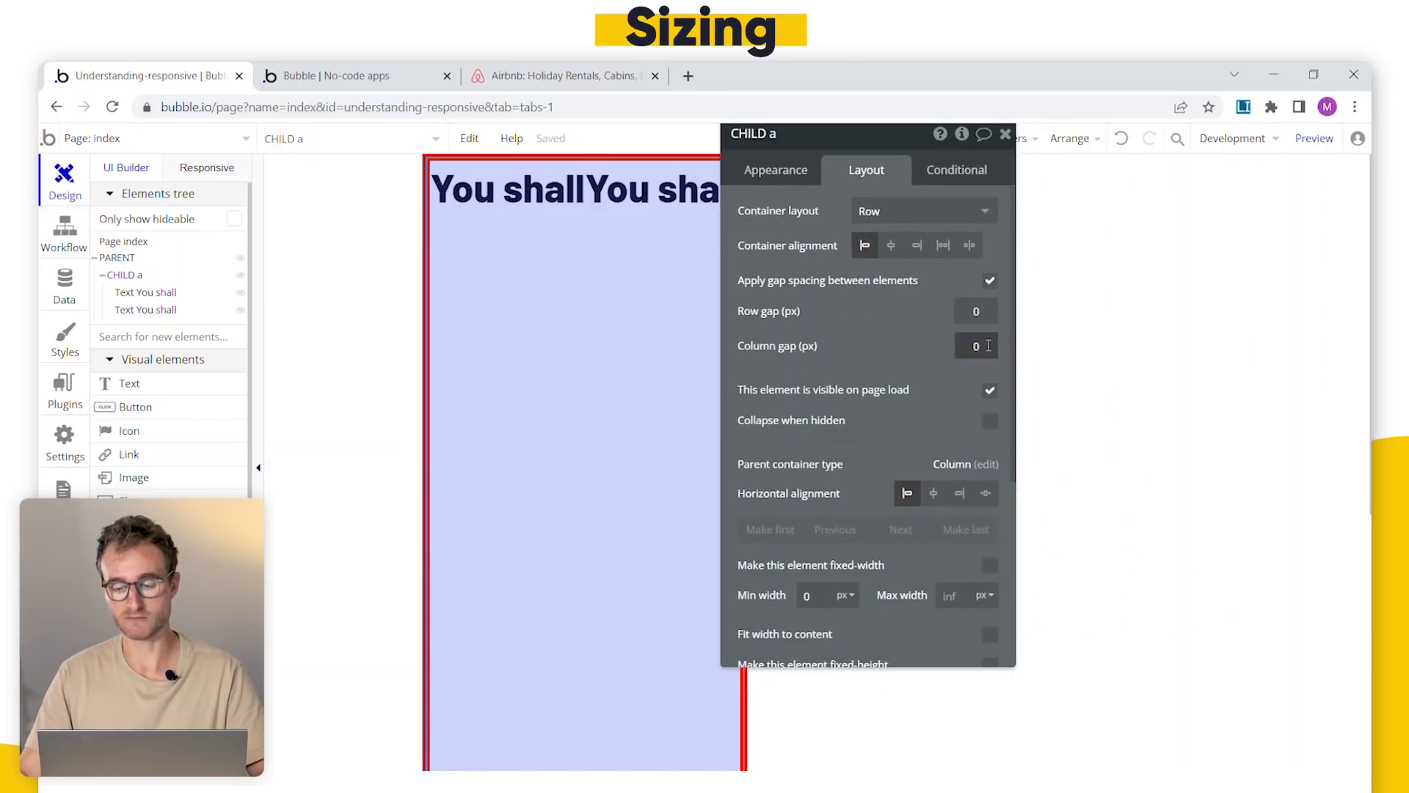
{"action": "left_click", "coordinate": [1066, 365]}
{"action": "type", "text": "100"}
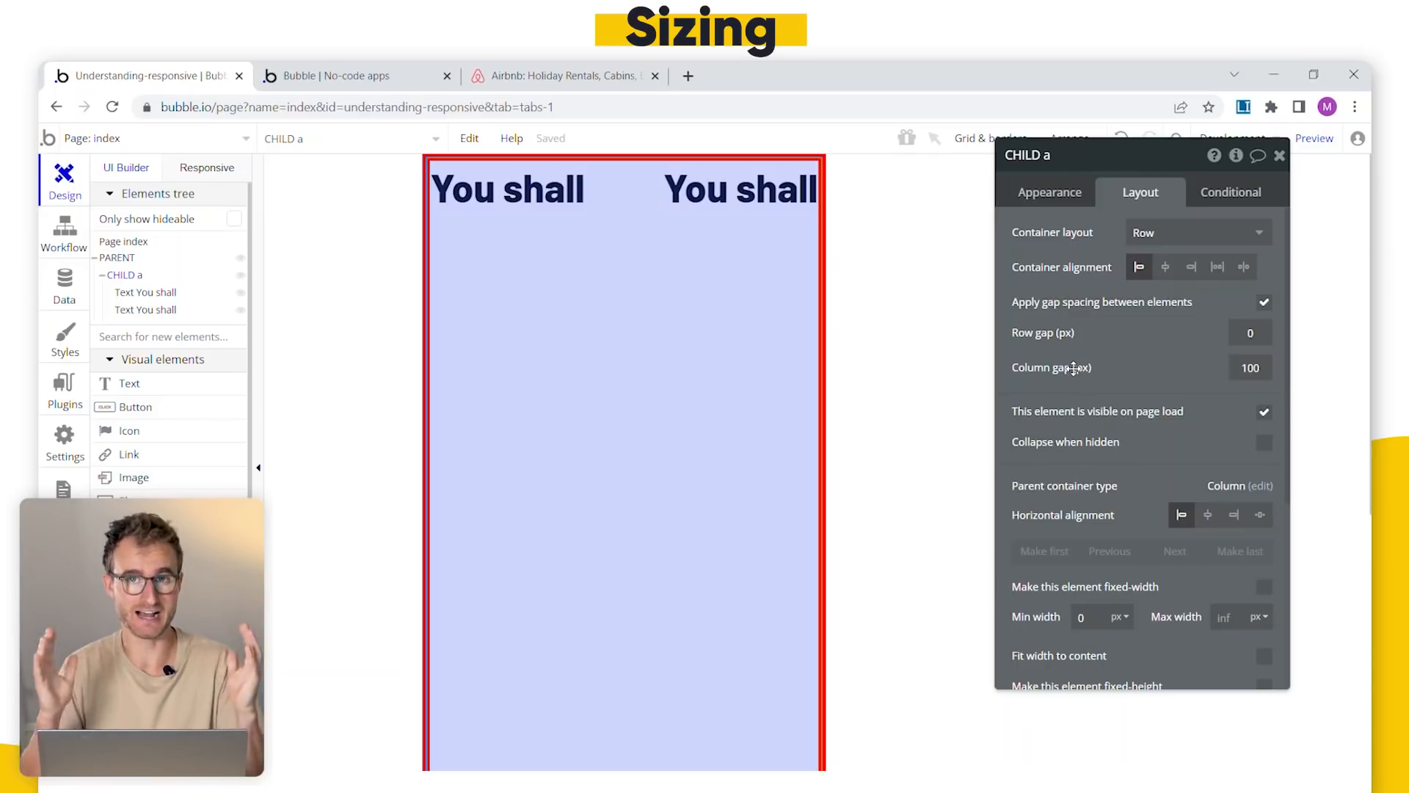
- Delete the second "You shall" text from CHILD a
{"action": "left_click", "coordinate": [751, 182]}
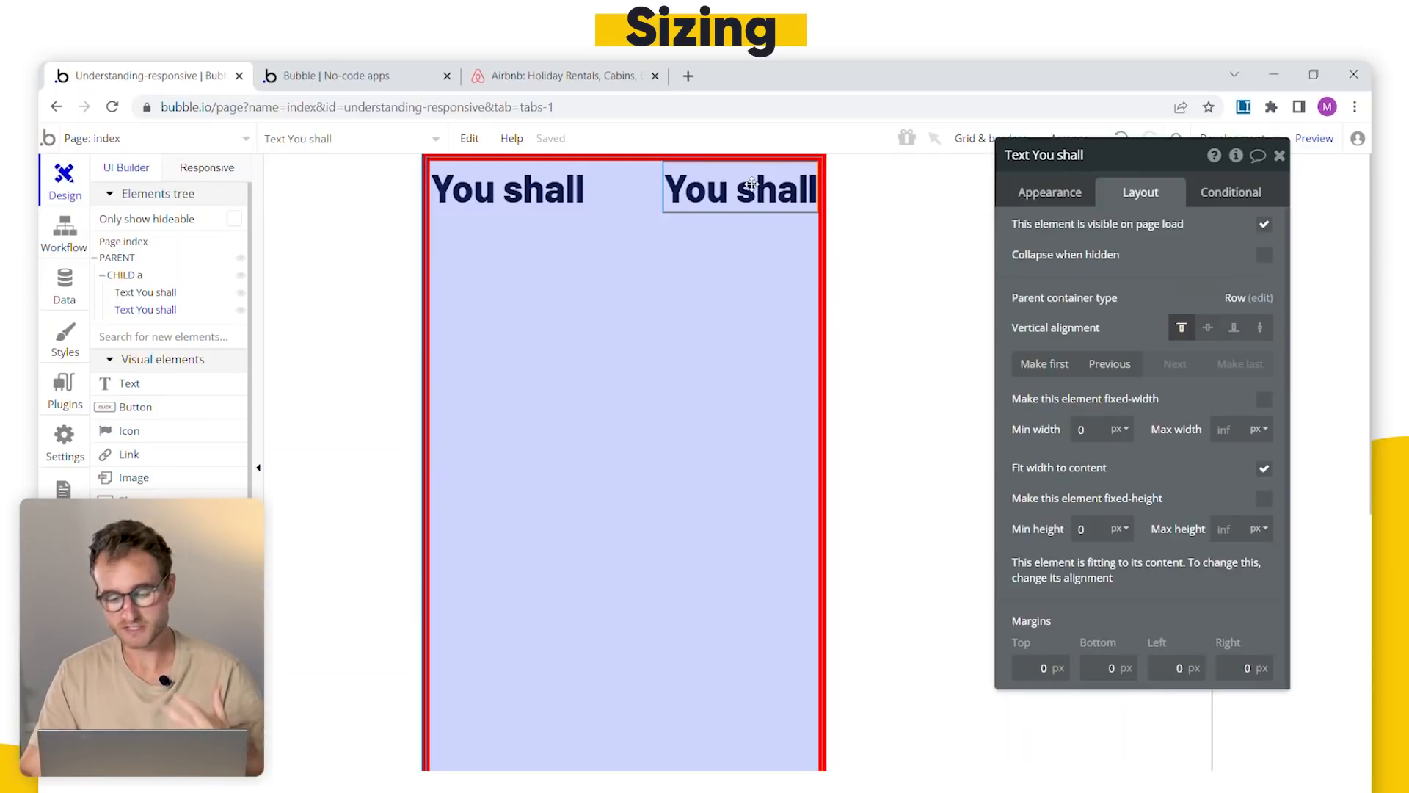
{"action": "key", "text": "Delete"}
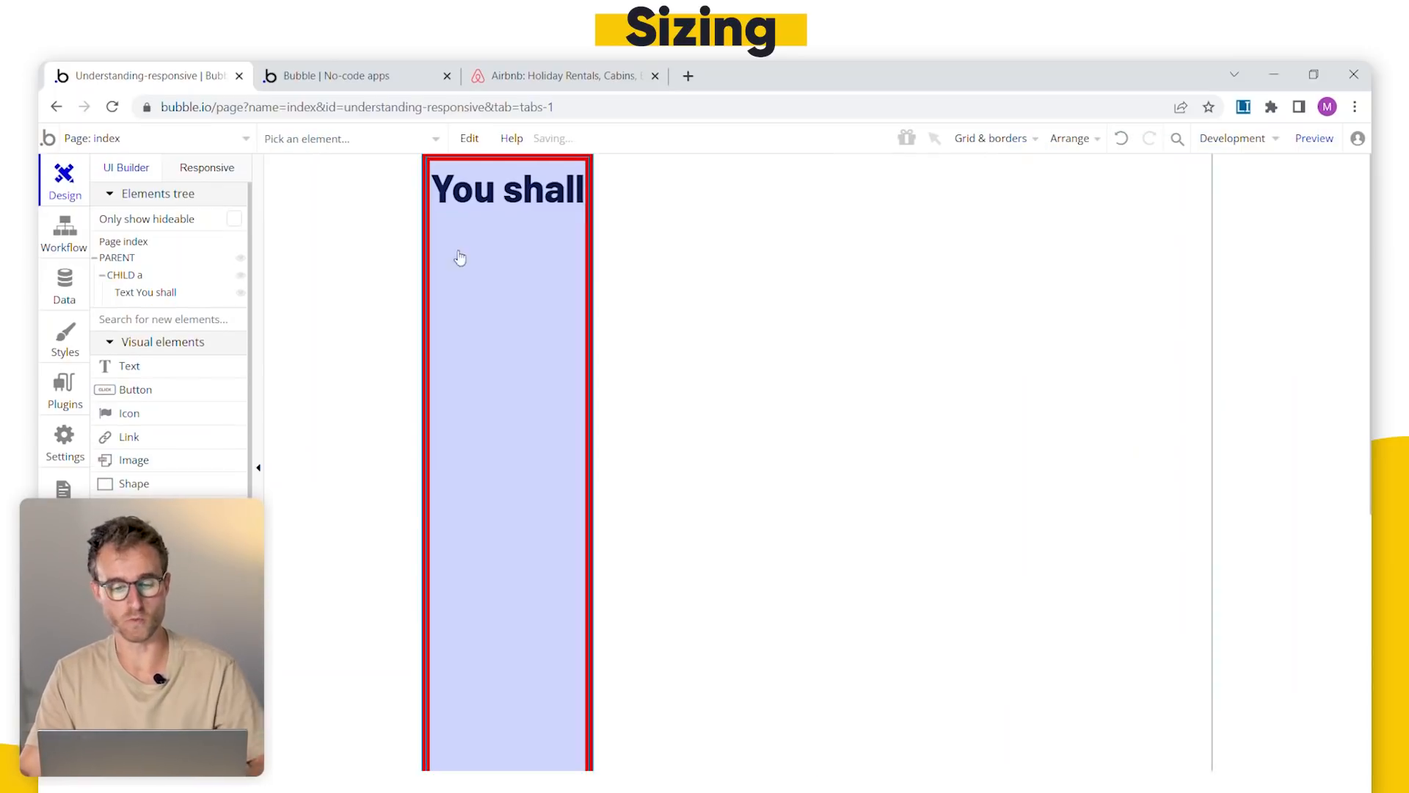
- Move the remaining "You shall" text out of CHILD a directly into PARENT and delete the CHILD a group
{"action": "left_click_drag", "start_coordinate": [145, 292], "coordinate": [136, 260]}
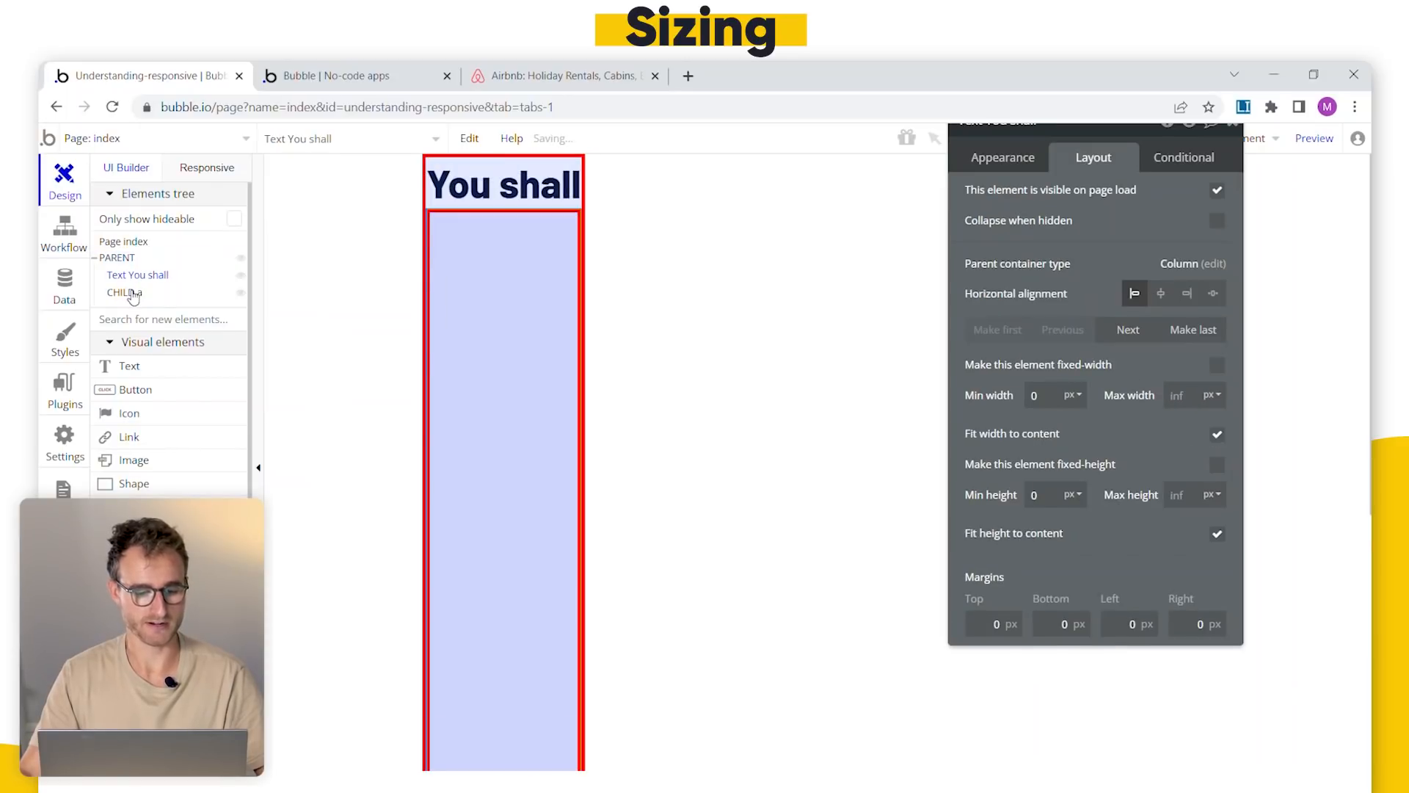
{"action": "left_click", "coordinate": [132, 293]}
{"action": "key", "text": "Delete"}
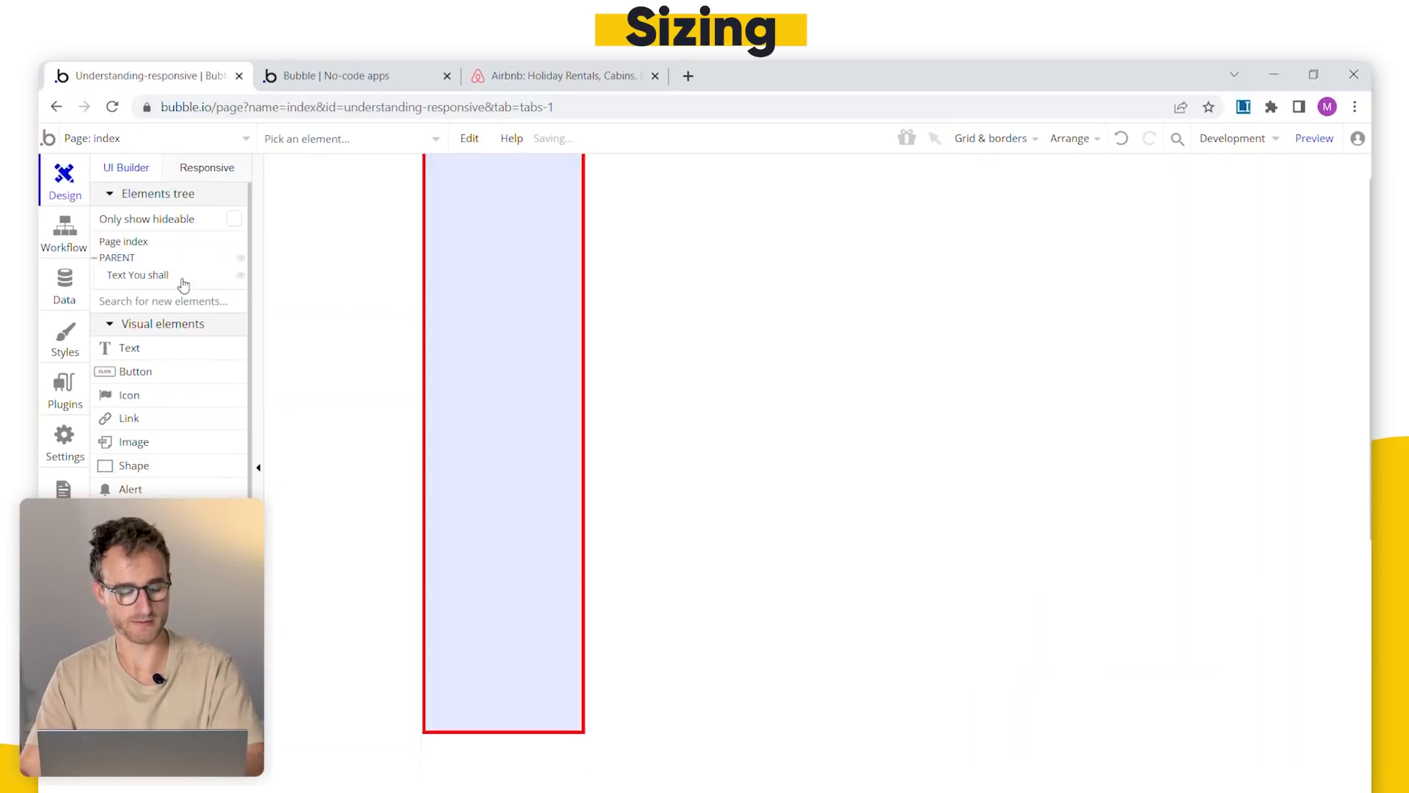
- Make the PARENT group fit its height to its content
{"action": "double_click", "coordinate": [503, 321]}
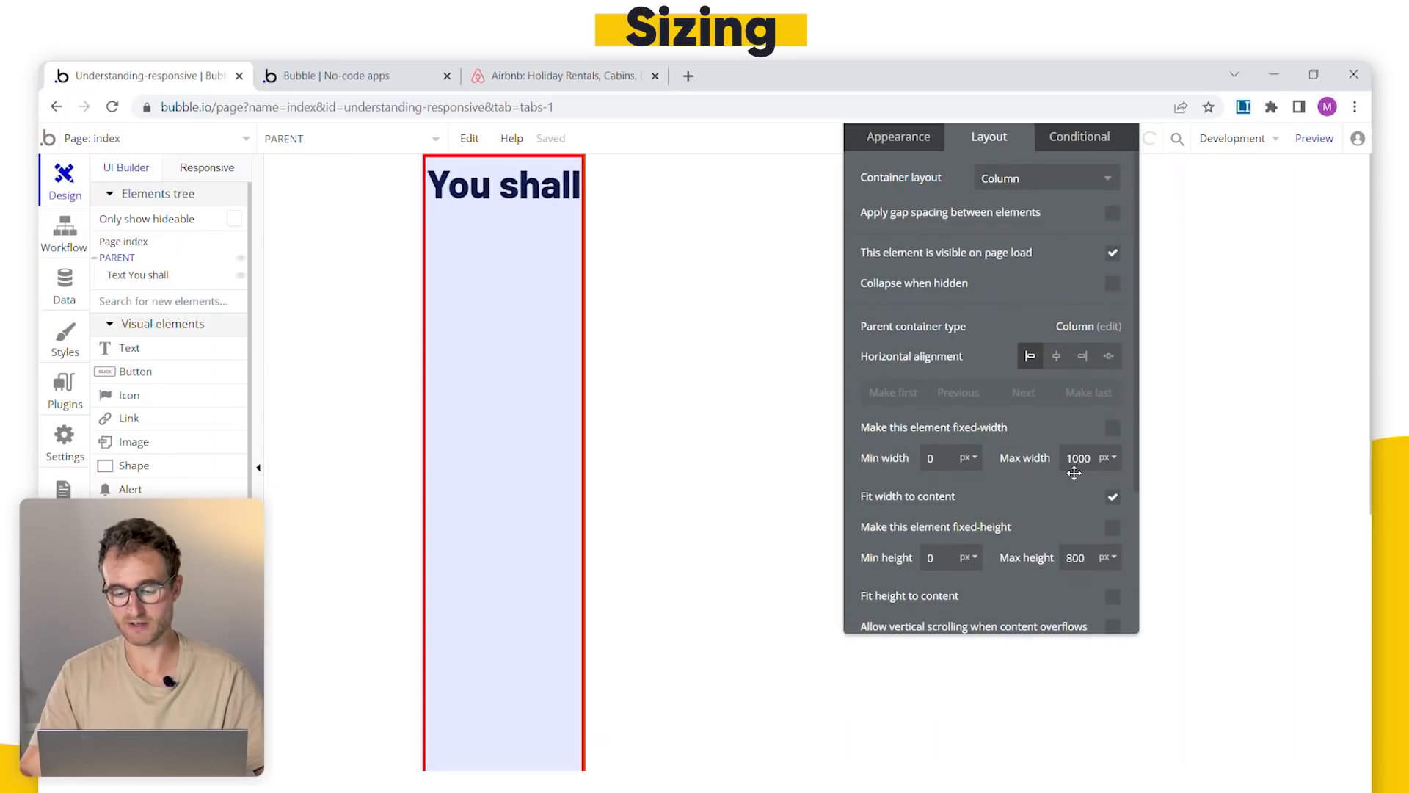
{"action": "left_click", "coordinate": [1112, 597]}
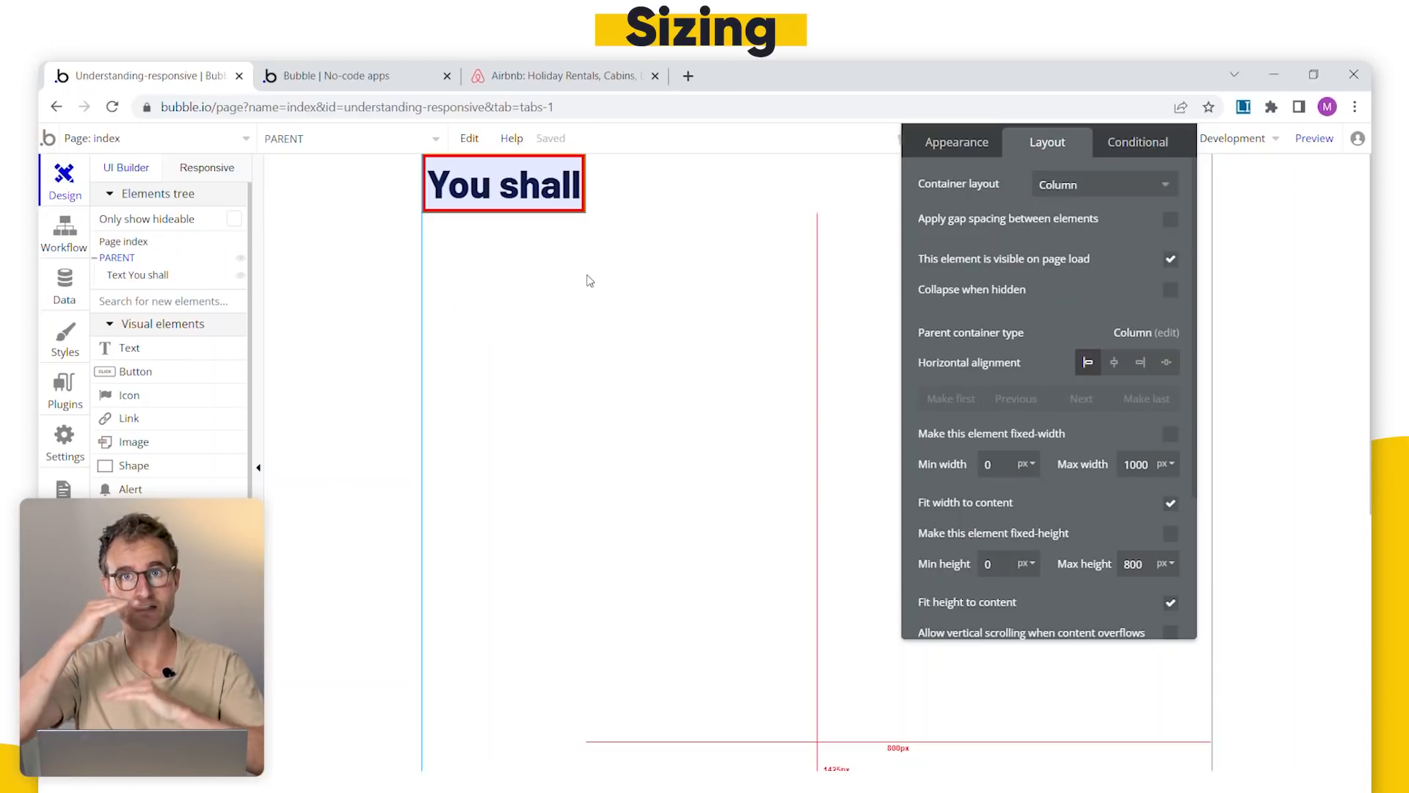
- Generate one lorem ipsum paragraph of 10 sentences and replace the "You shall" text's content with it
{"action": "left_click", "coordinate": [151, 275]}
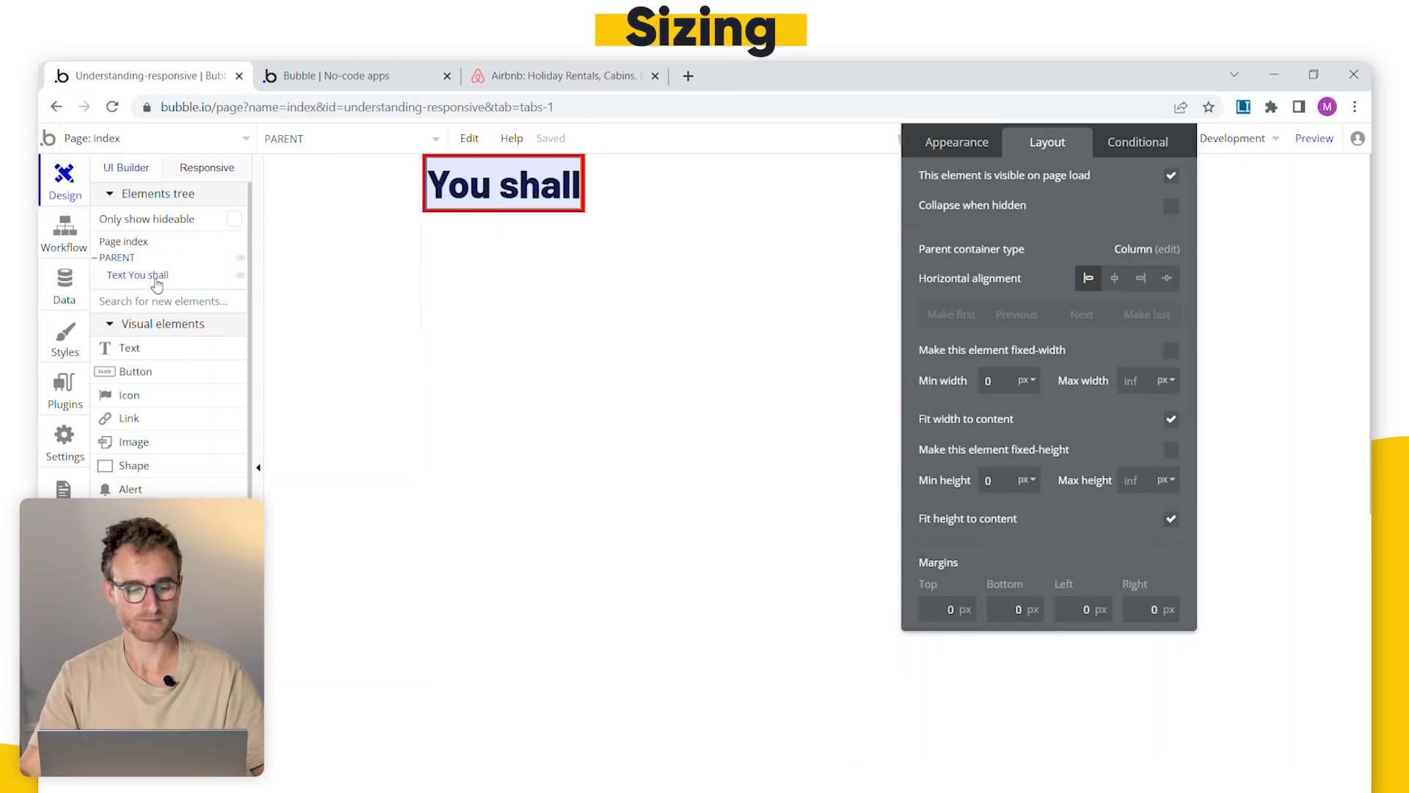
{"action": "left_click", "coordinate": [957, 143]}
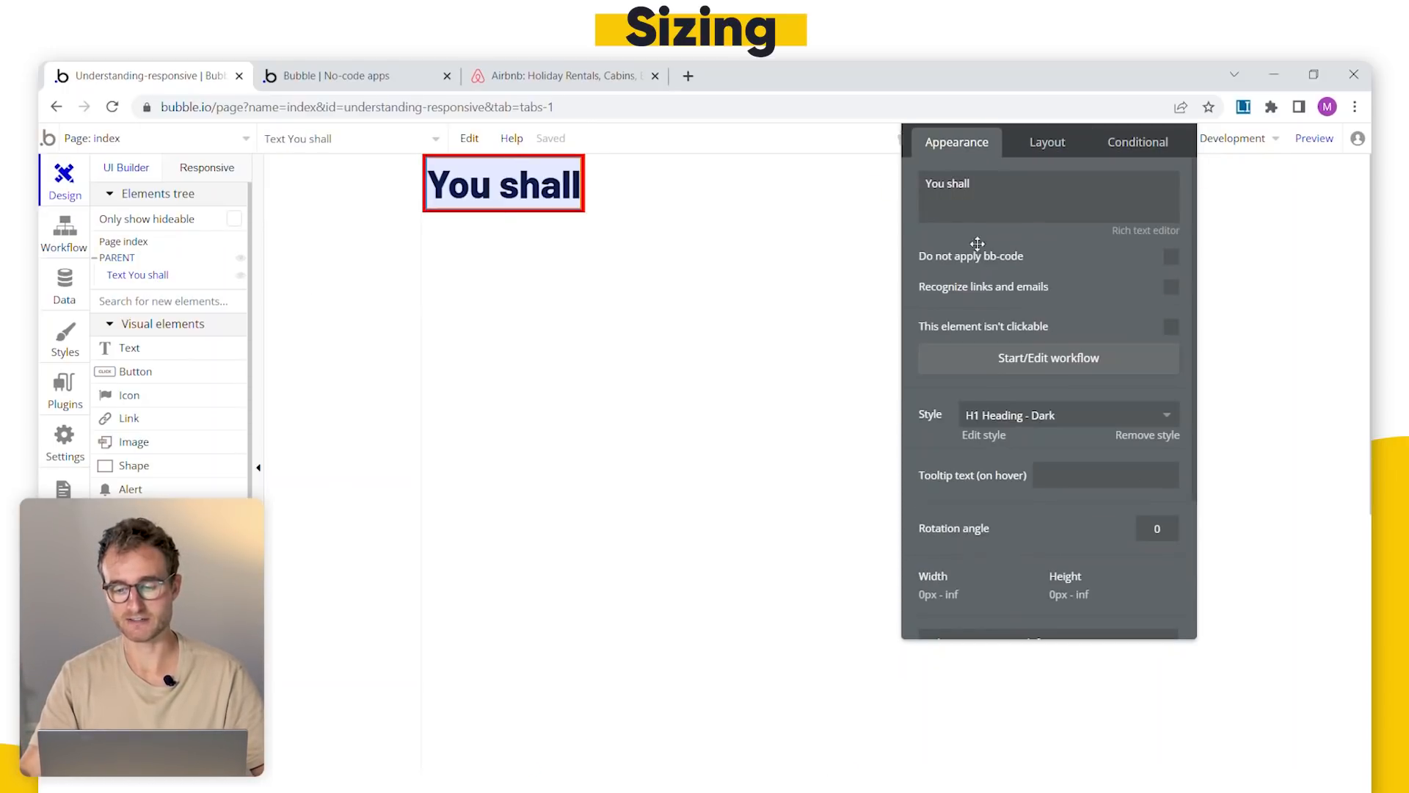
{"action": "left_click", "coordinate": [1243, 108]}
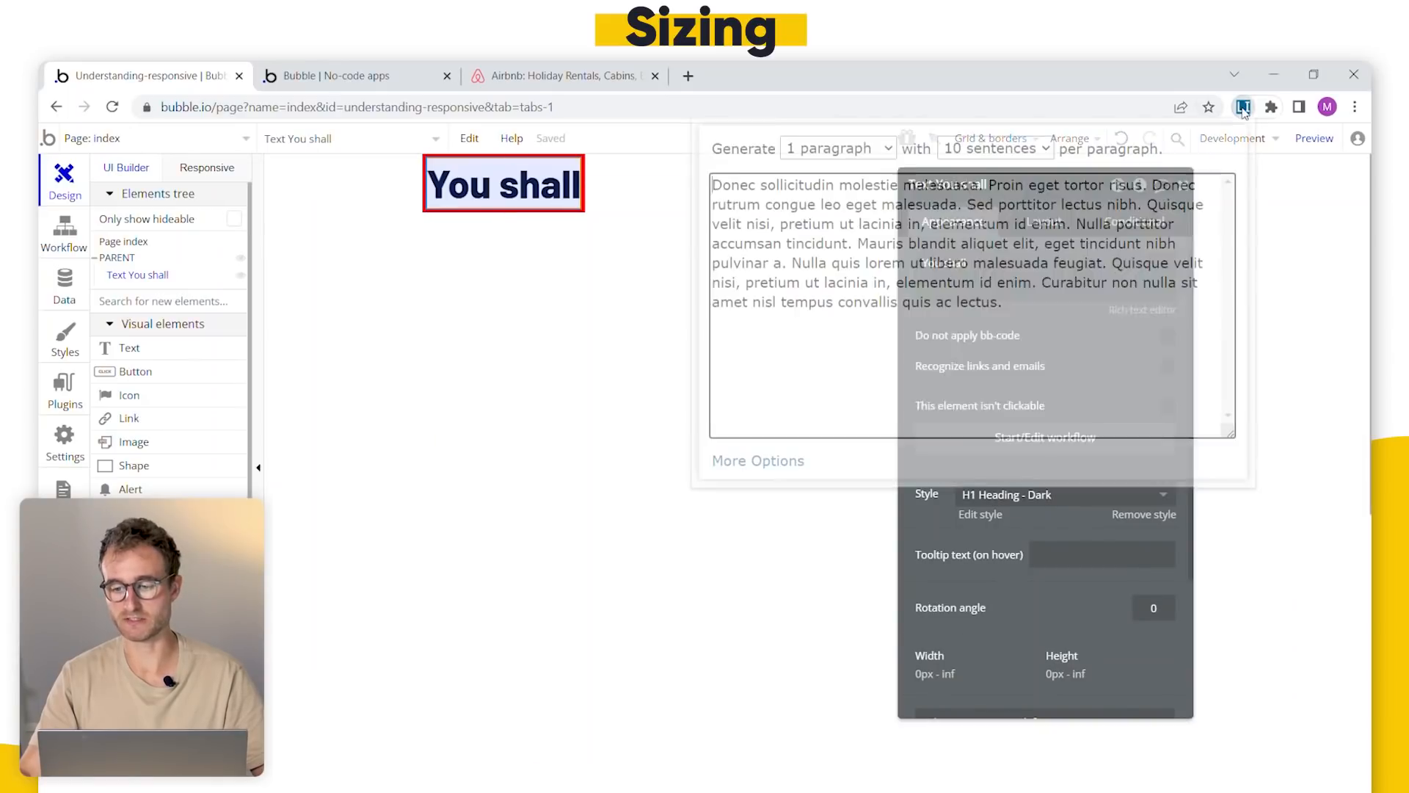
{"action": "left_click_drag", "start_coordinate": [982, 333], "coordinate": [660, 182]}
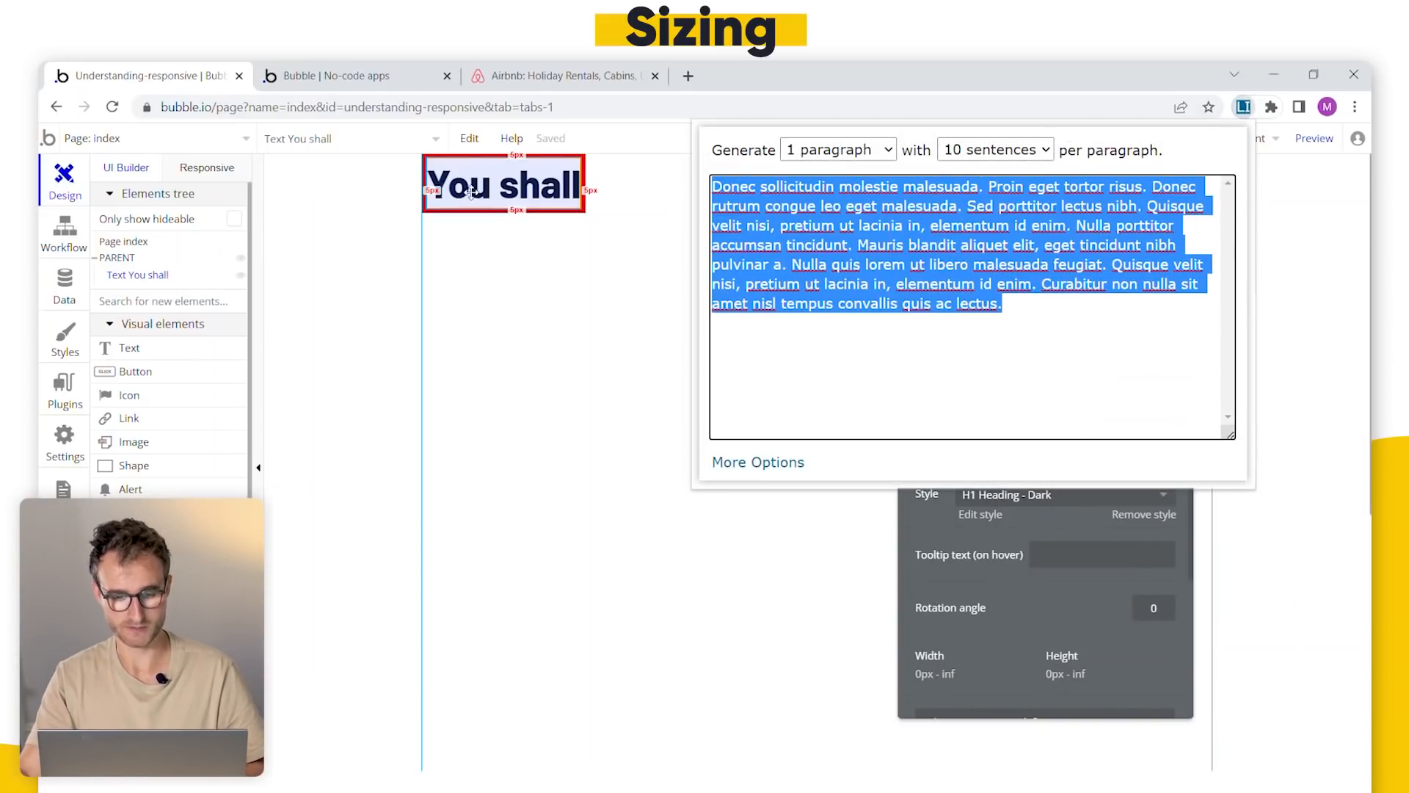
{"action": "key", "text": "ctrl+c"}
{"action": "left_click", "coordinate": [996, 279]}
{"action": "key", "text": "ctrl+a"}
{"action": "key", "text": "ctrl+v"}
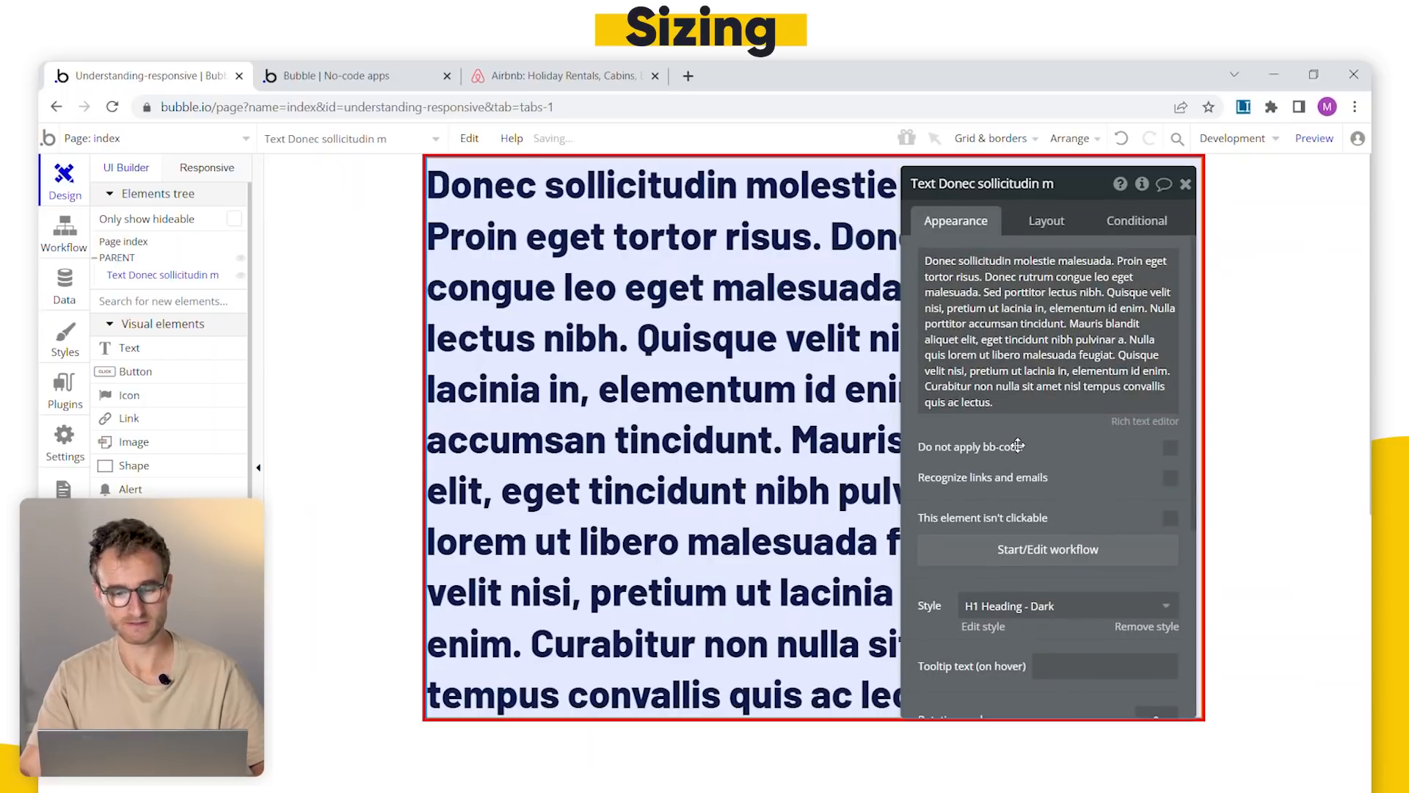
{"action": "scroll", "coordinate": [874, 407], "scroll_direction": "down", "scroll_amount": 3}
{"action": "scroll", "coordinate": [855, 396], "scroll_direction": "up", "scroll_amount": 3}
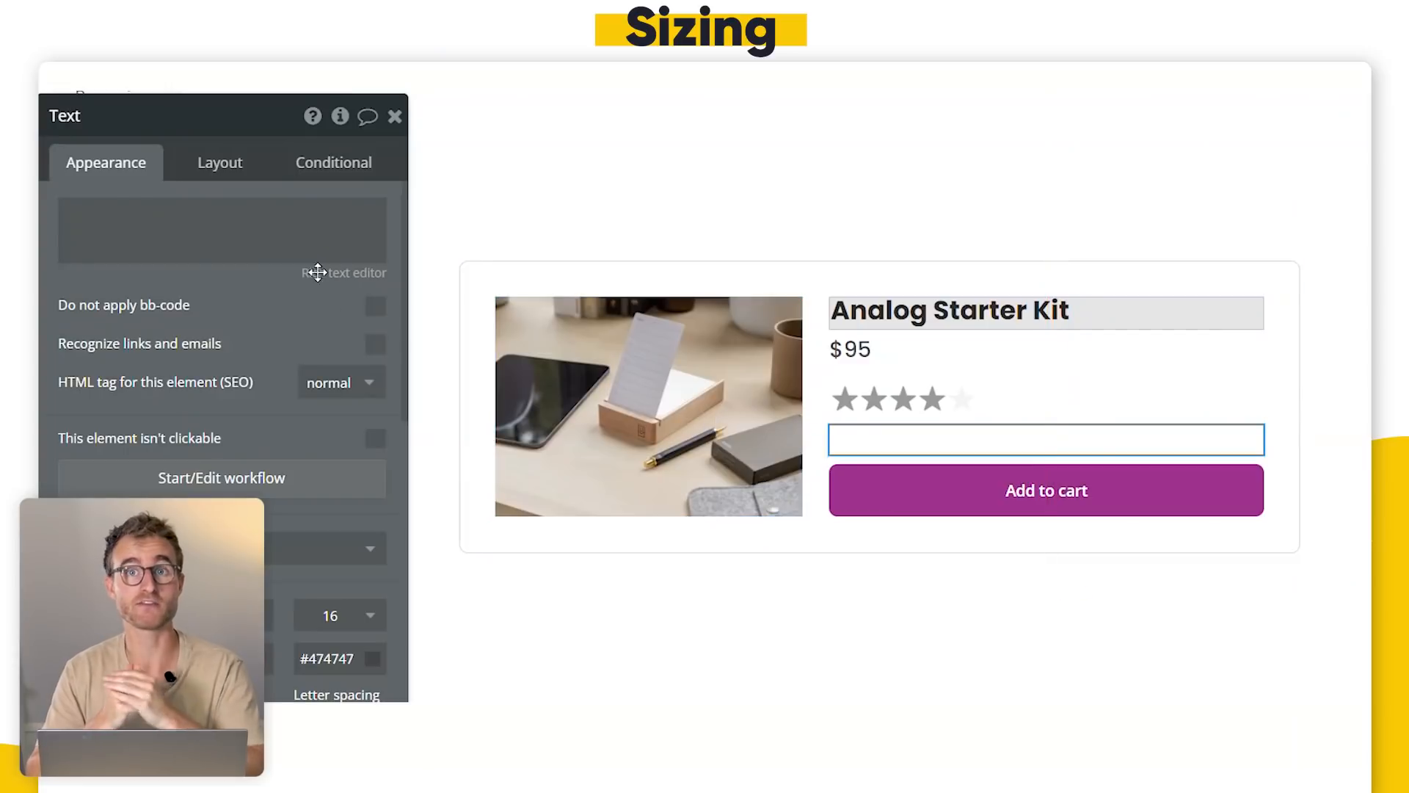
- Fill the empty text under the Analog Starter Kit's rating with the "Meet Analog" description and a second paragraph about the kit's contents
{"action": "left_click", "coordinate": [285, 239]}
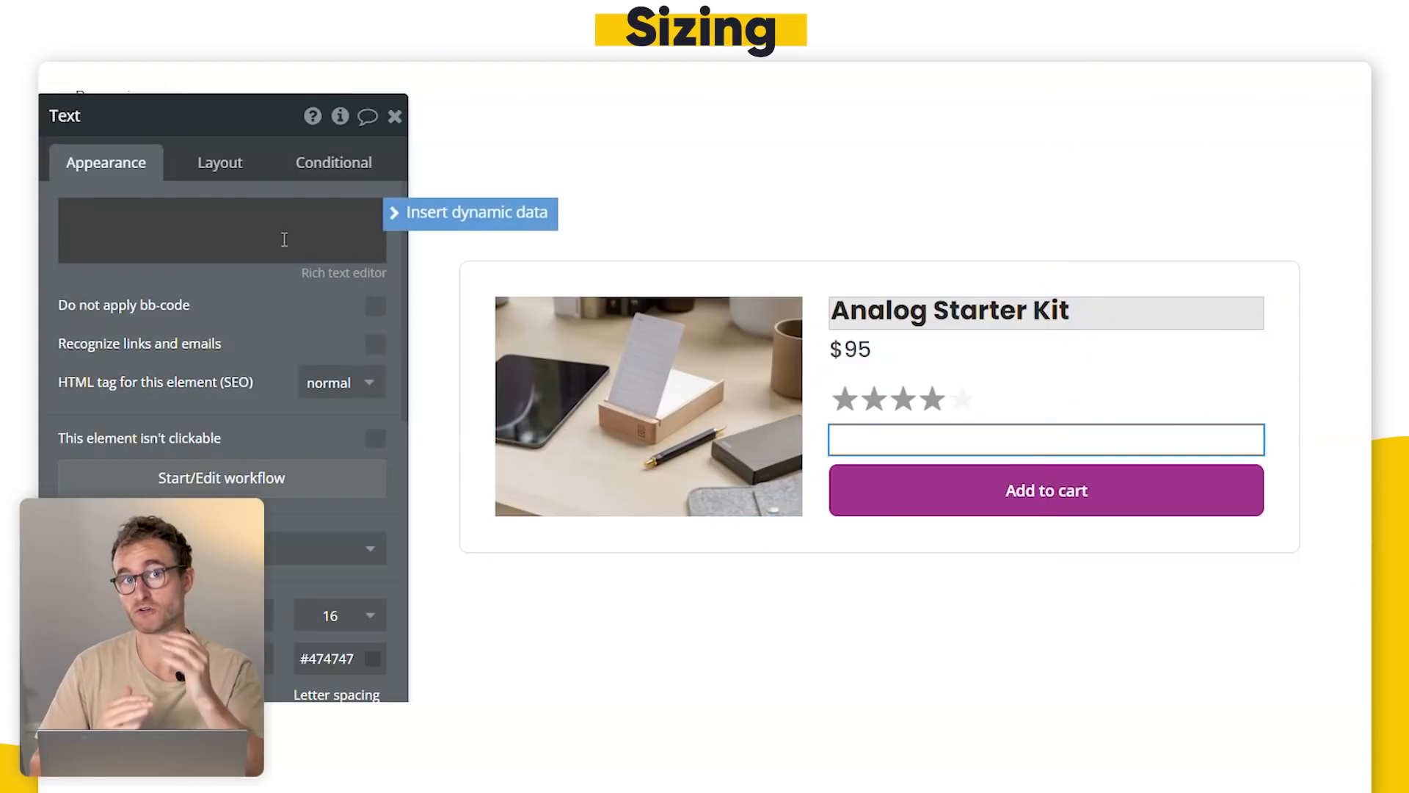
{"action": "key", "text": "ctrl+v"}
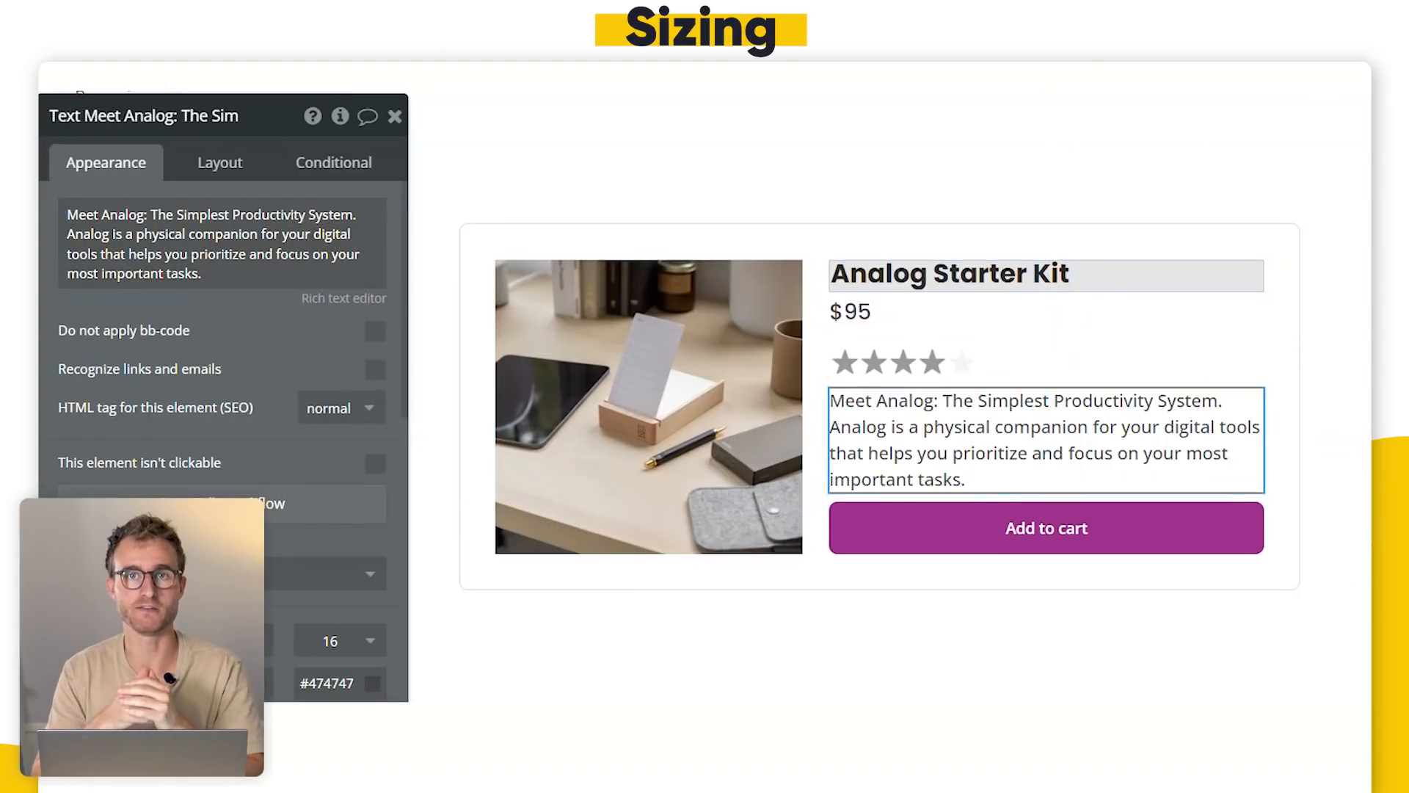
{"action": "triple_click", "coordinate": [220, 275]}
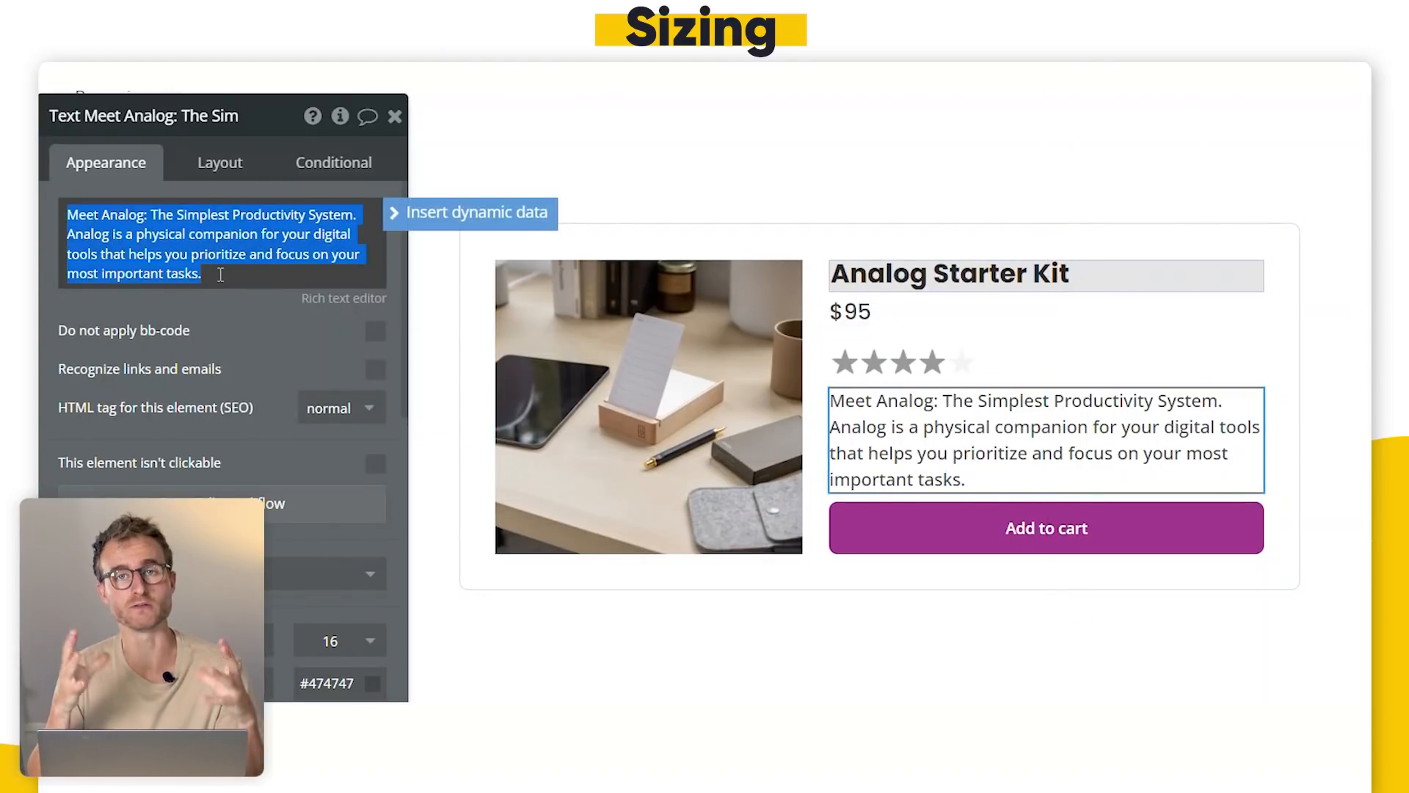
{"action": "left_click", "coordinate": [220, 275]}
{"action": "key", "text": "Return"}
{"action": "key", "text": "Return"}
{"action": "key", "text": "ctrl+v"}
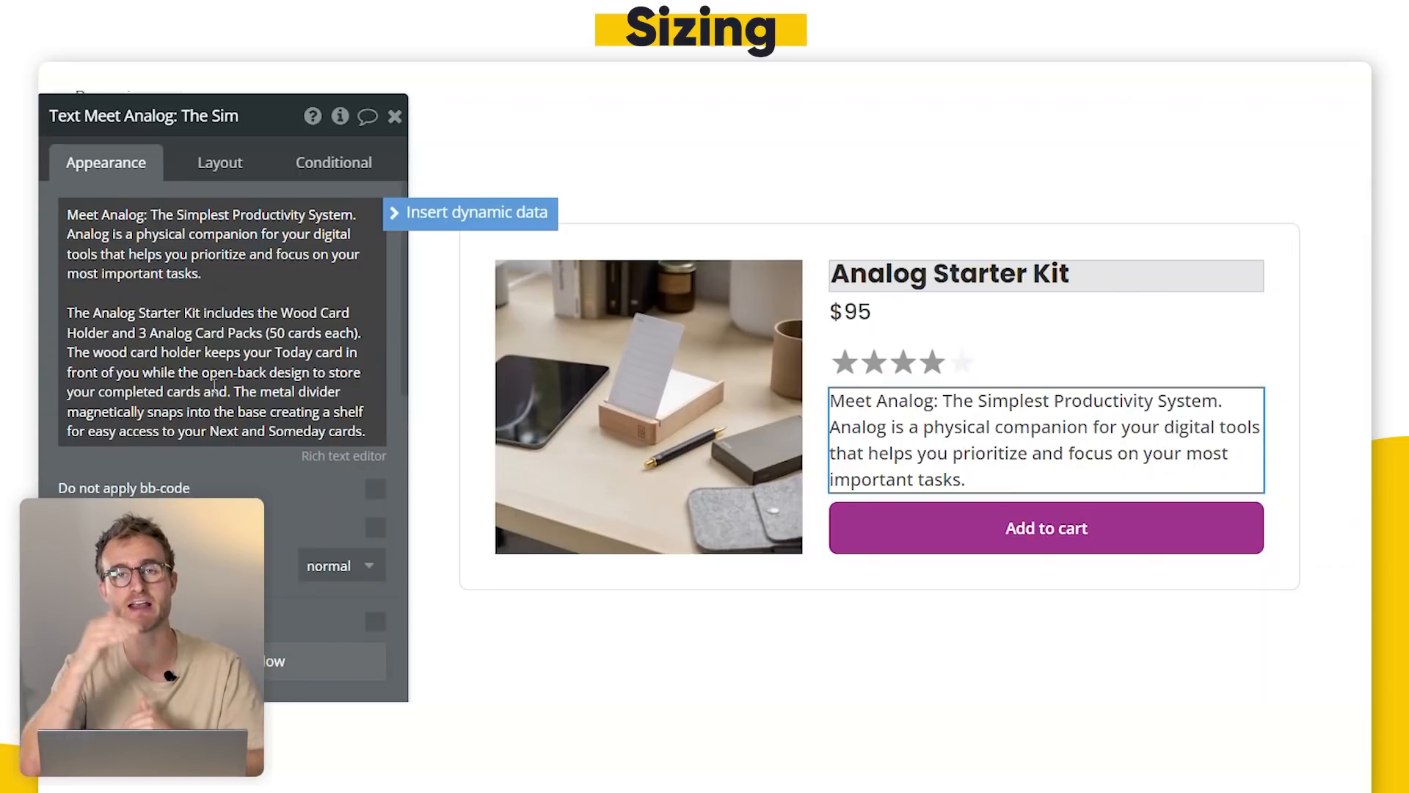
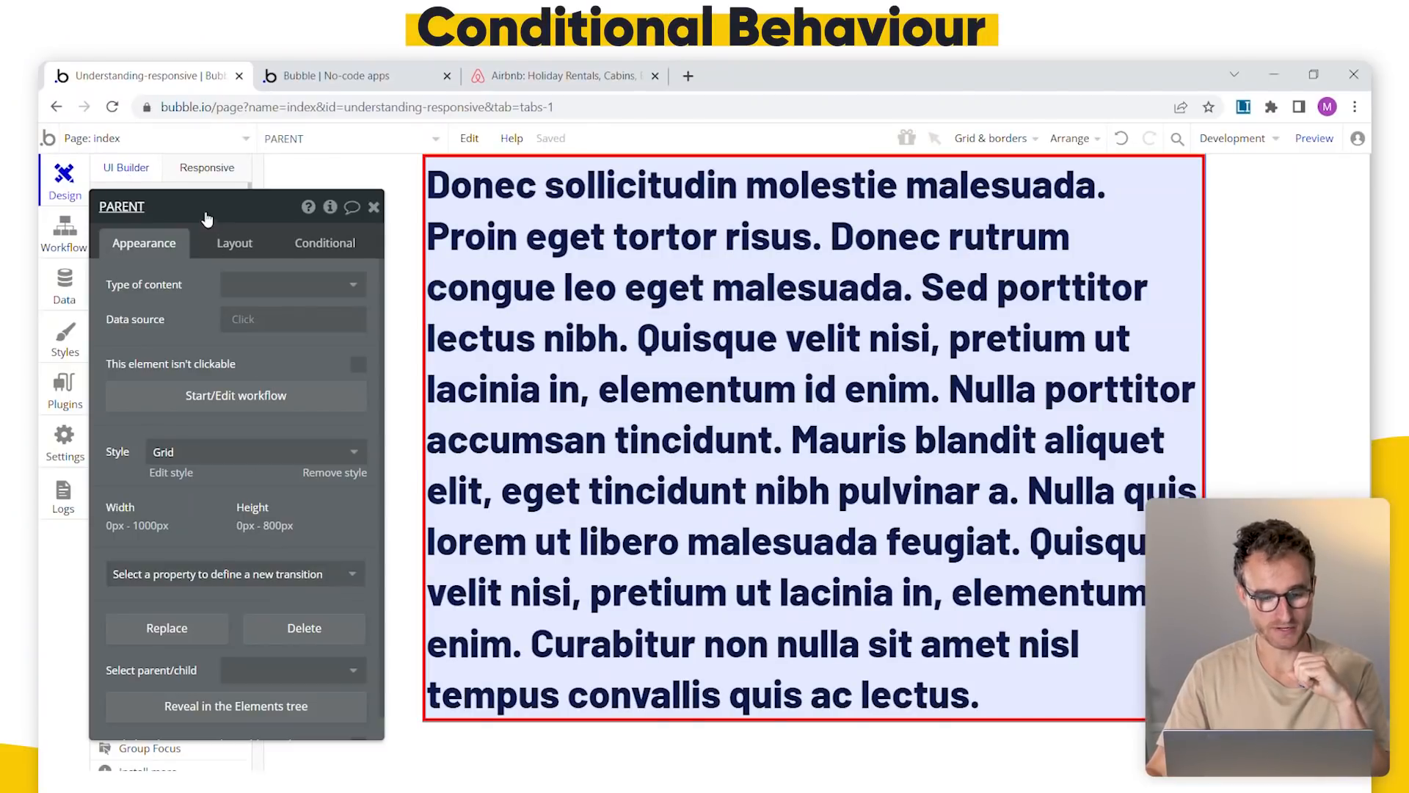
- Remove the maximum width limit from the PARENT group's layout
{"action": "left_click", "coordinate": [234, 252]}
{"action": "left_click", "coordinate": [323, 565]}
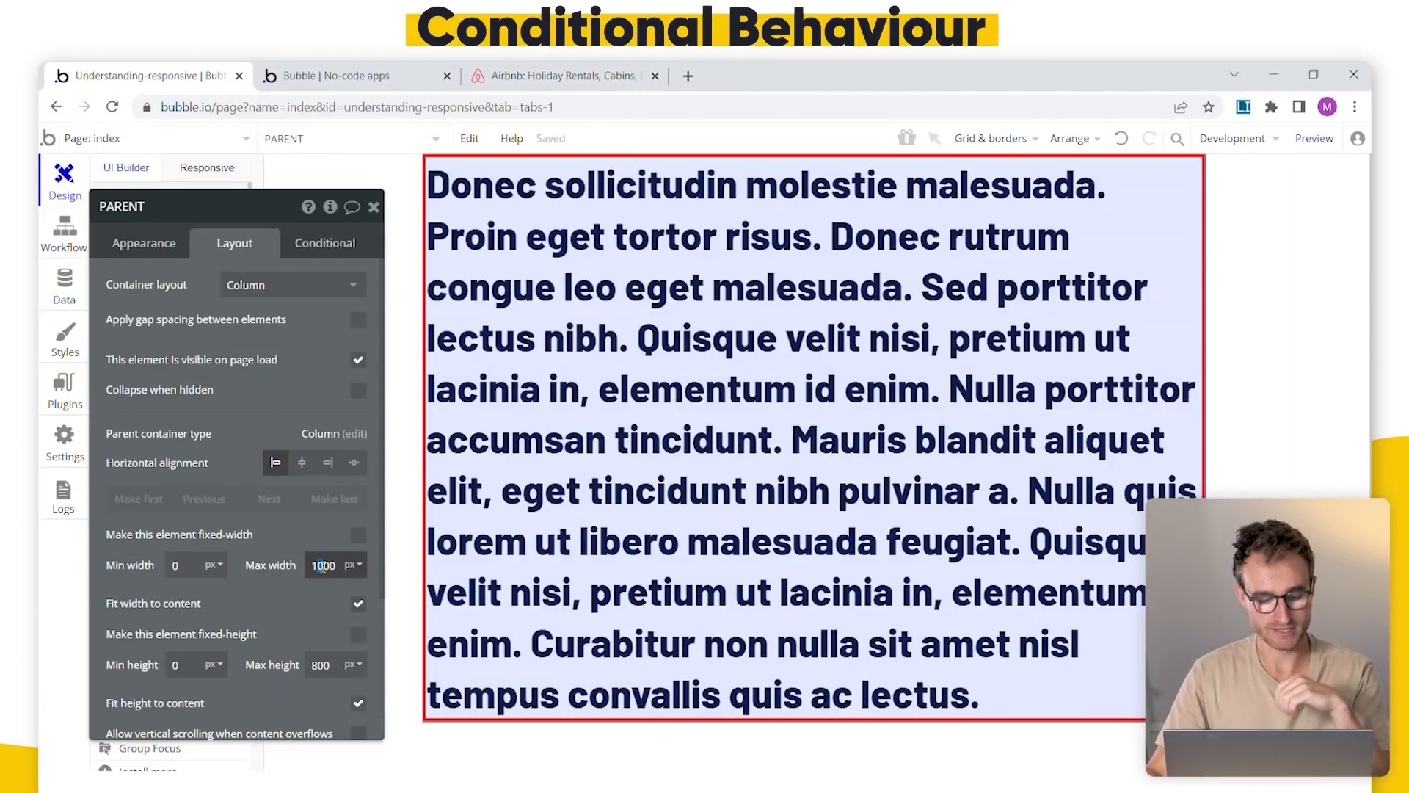
{"action": "key", "text": "ctrl+a"}
{"action": "key", "text": "BackSpace"}
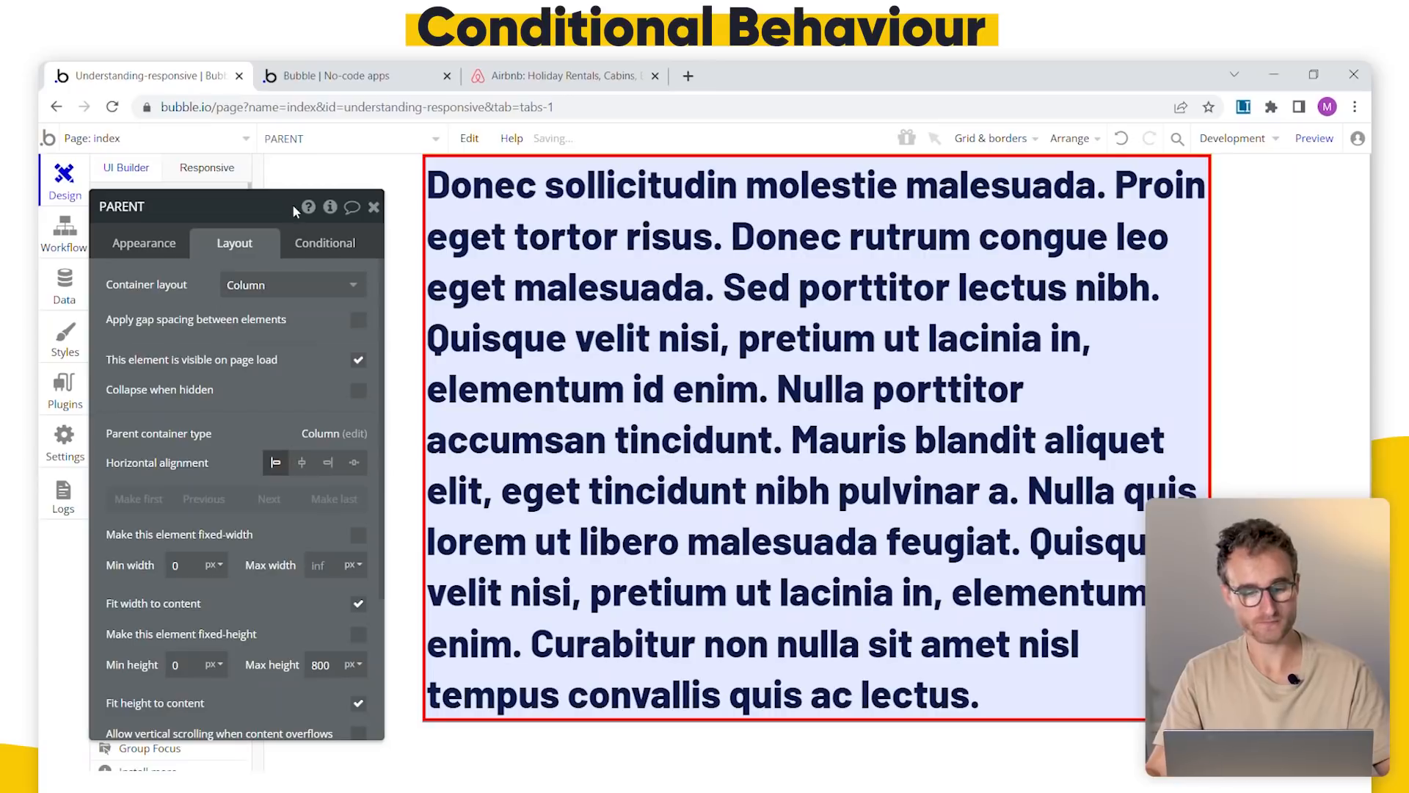
- Preview the page in the responsive view at varying widths around the 992 px breakpoint, ending at 974 px
{"action": "left_click", "coordinate": [206, 169]}
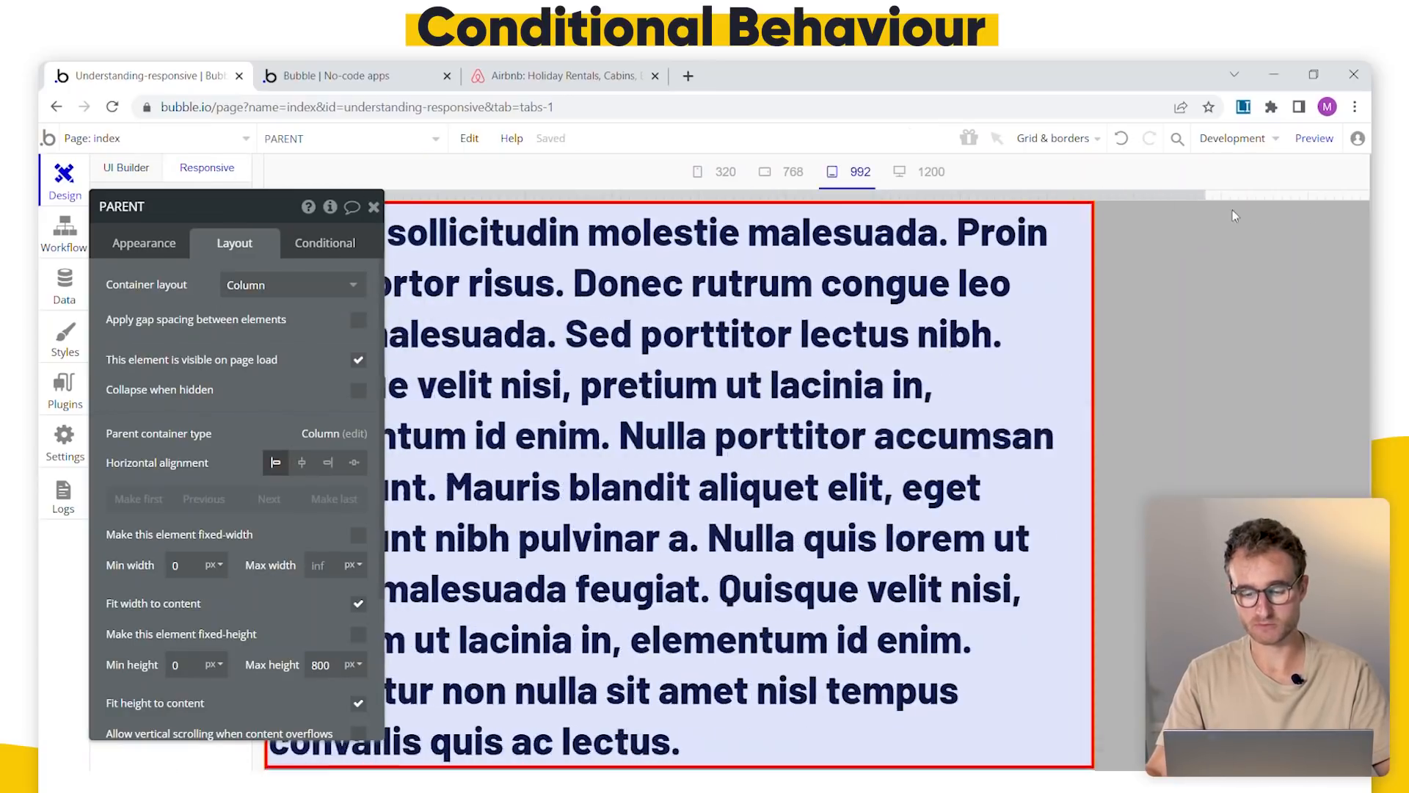
{"action": "left_click", "coordinate": [374, 206]}
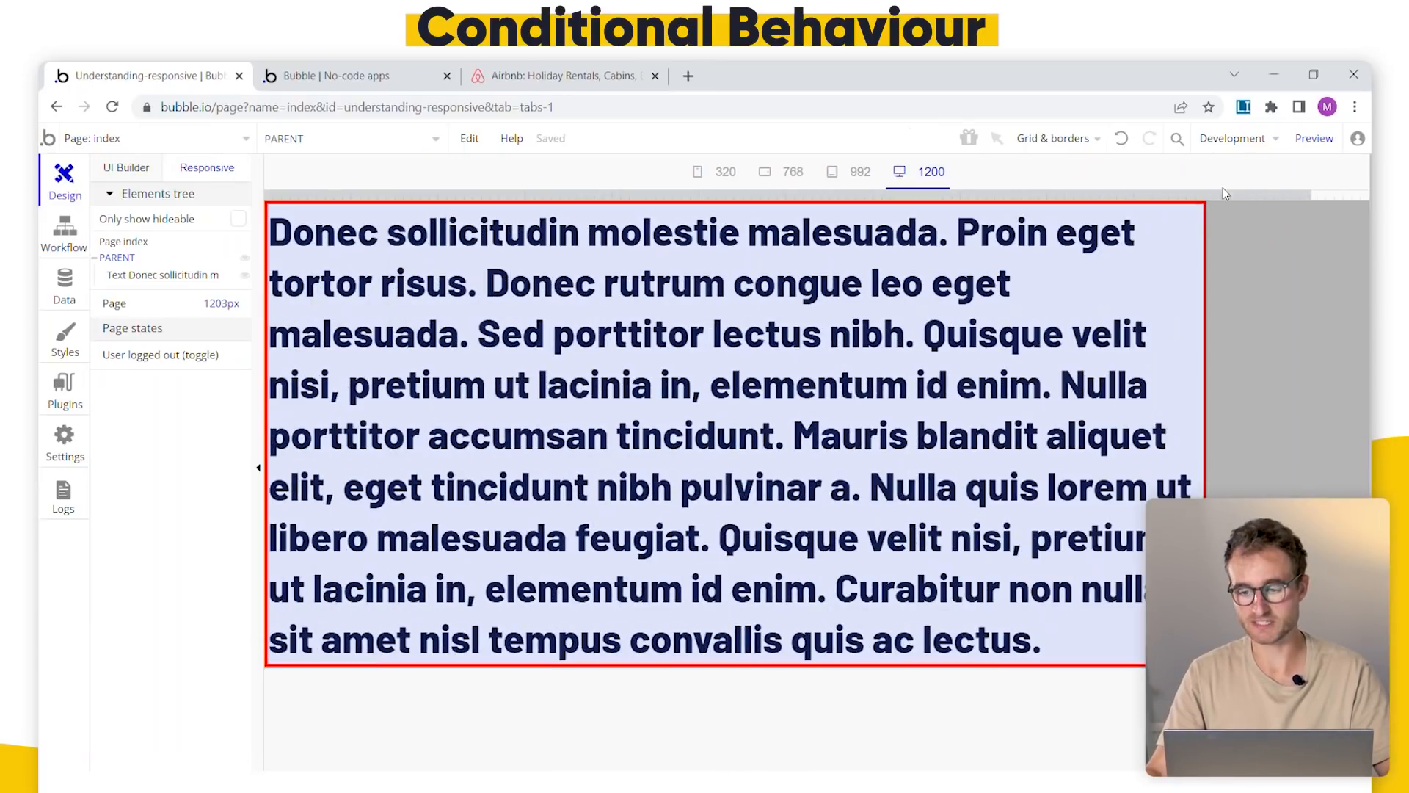
{"action": "left_click_drag", "start_coordinate": [1224, 190], "coordinate": [880, 193]}
{"action": "left_click_drag", "start_coordinate": [980, 222], "coordinate": [1117, 193]}
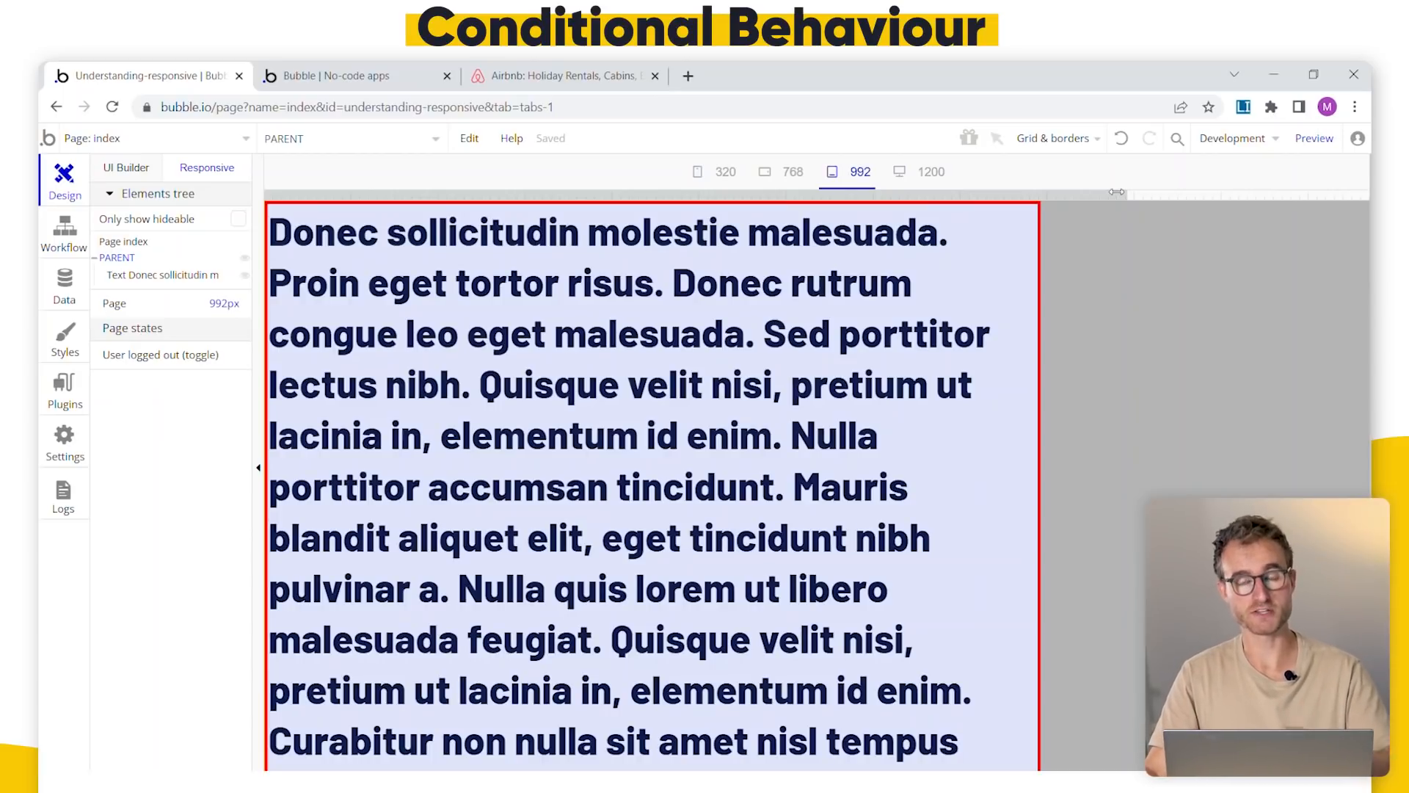
{"action": "left_click_drag", "start_coordinate": [1121, 190], "coordinate": [1110, 199]}
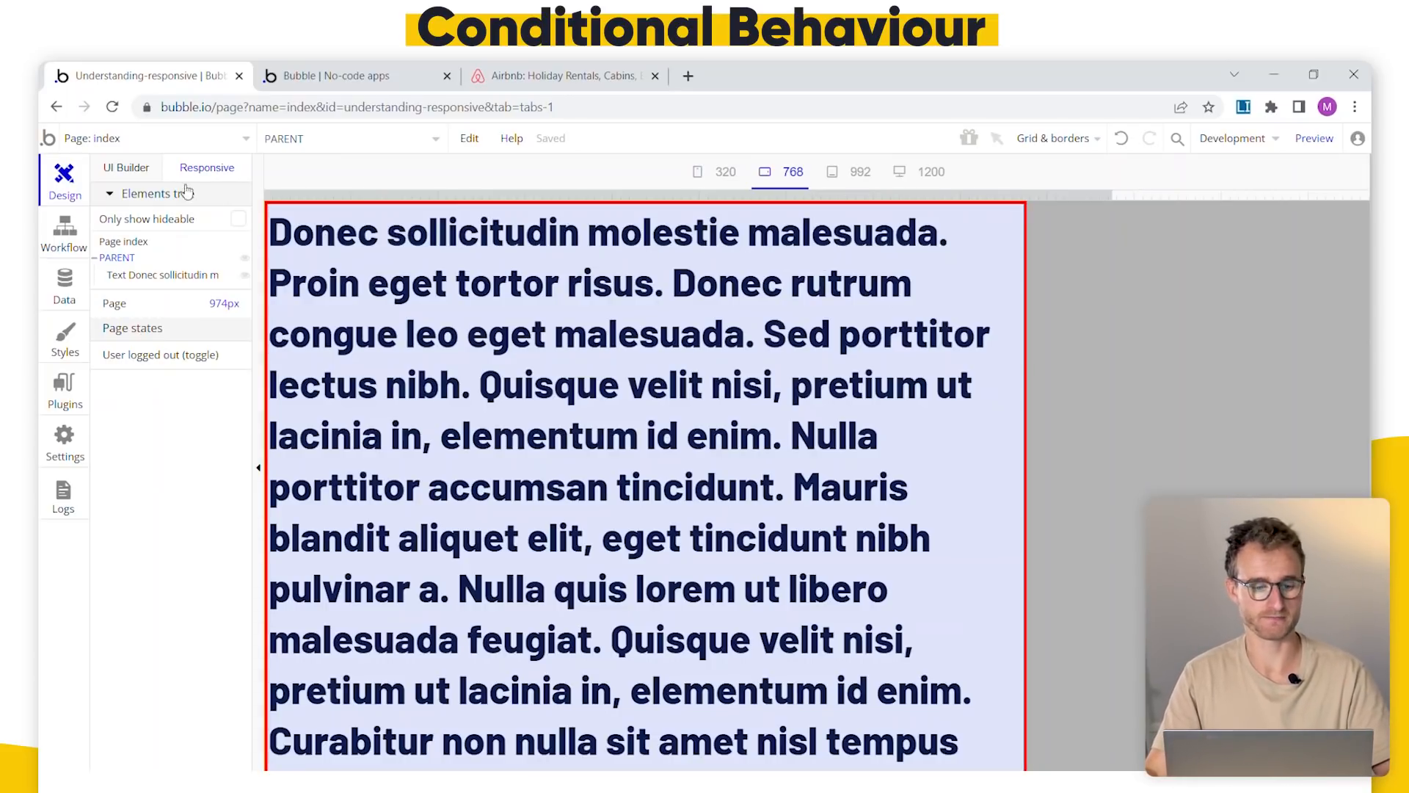
- Add a condition to the paragraph text inside the PARENT group that applies when Current page width < 992
{"action": "left_click", "coordinate": [134, 176]}
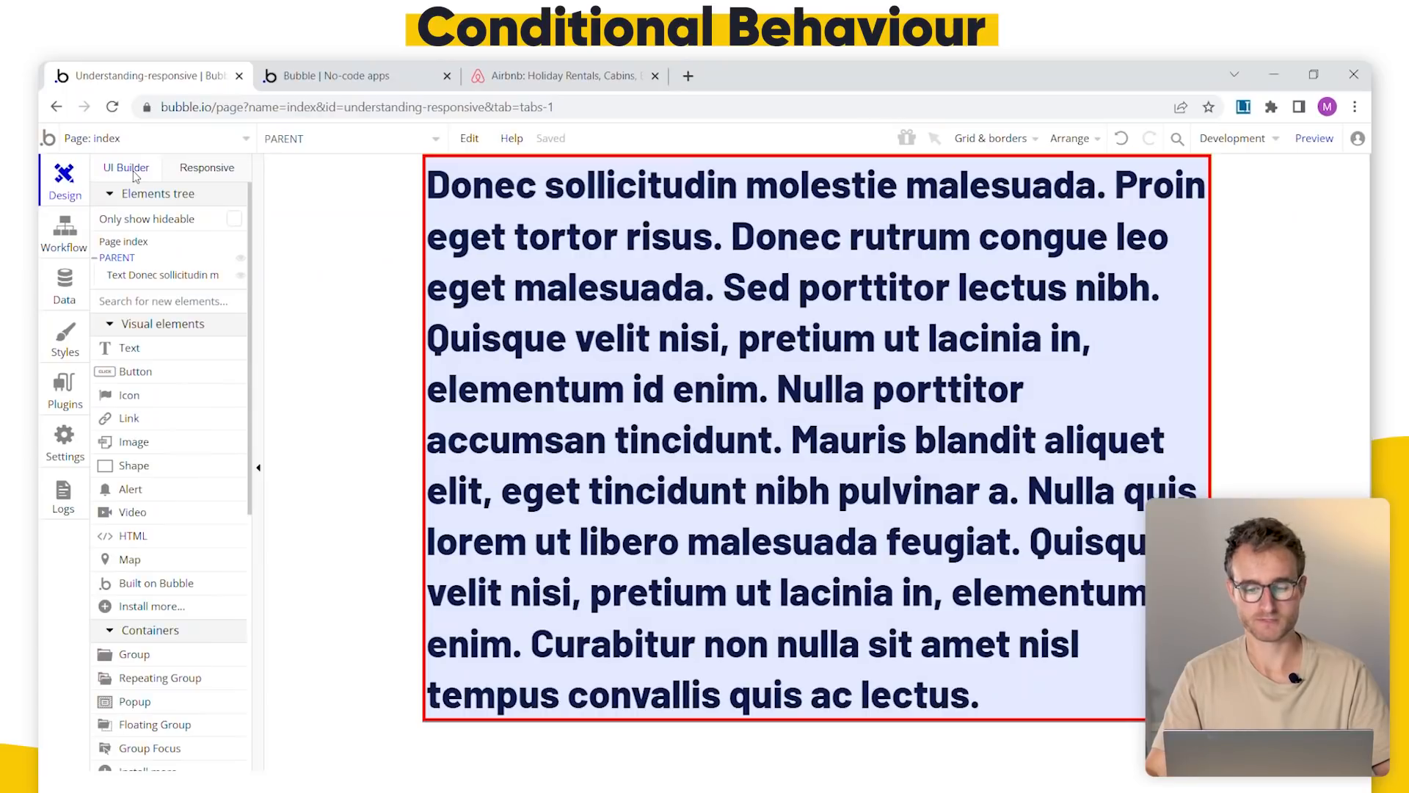
{"action": "double_click", "coordinate": [707, 303]}
{"action": "left_click_drag", "start_coordinate": [248, 467], "coordinate": [252, 469]}
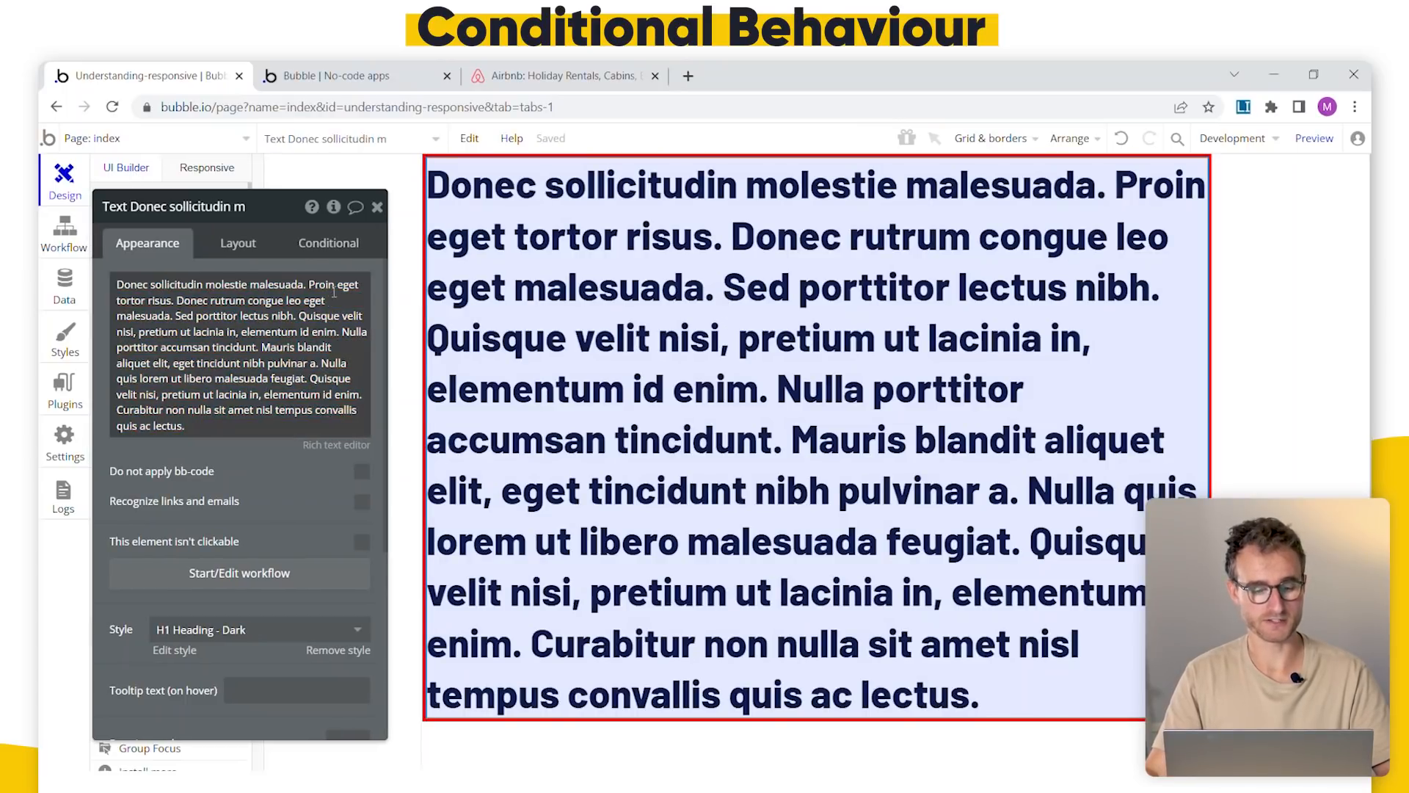
{"action": "left_click", "coordinate": [322, 245]}
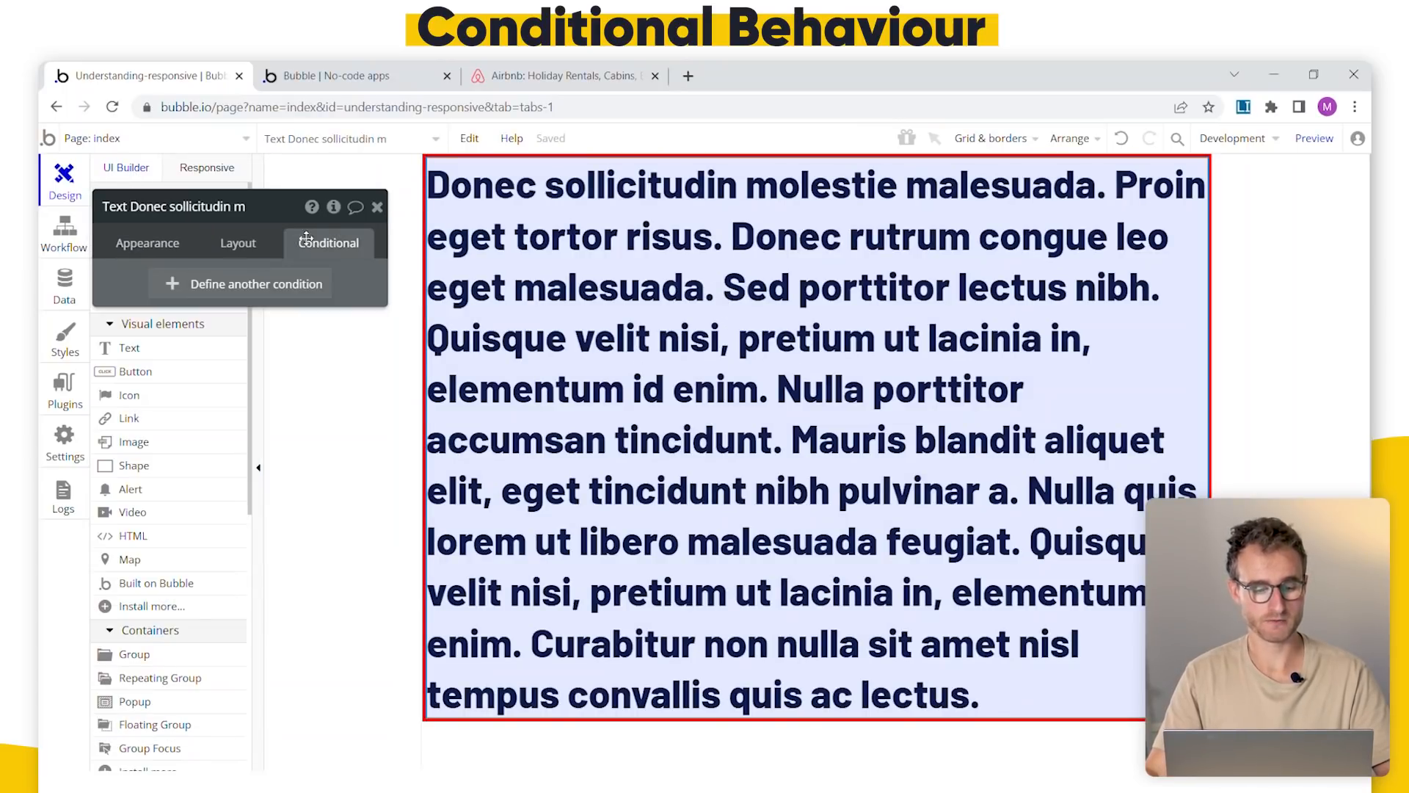
{"action": "left_click", "coordinate": [222, 291]}
{"action": "left_click", "coordinate": [169, 290]}
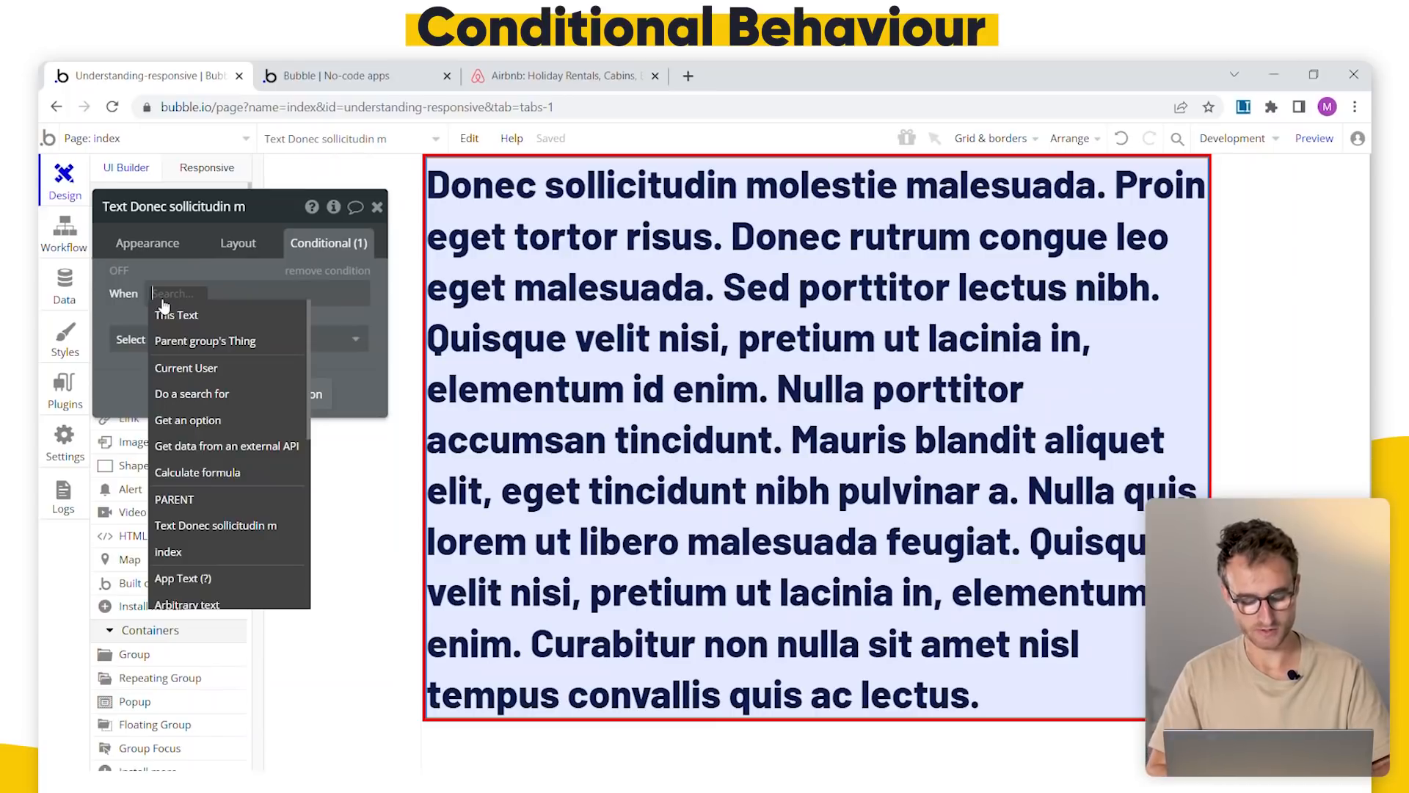
{"action": "type", "text": "wid"}
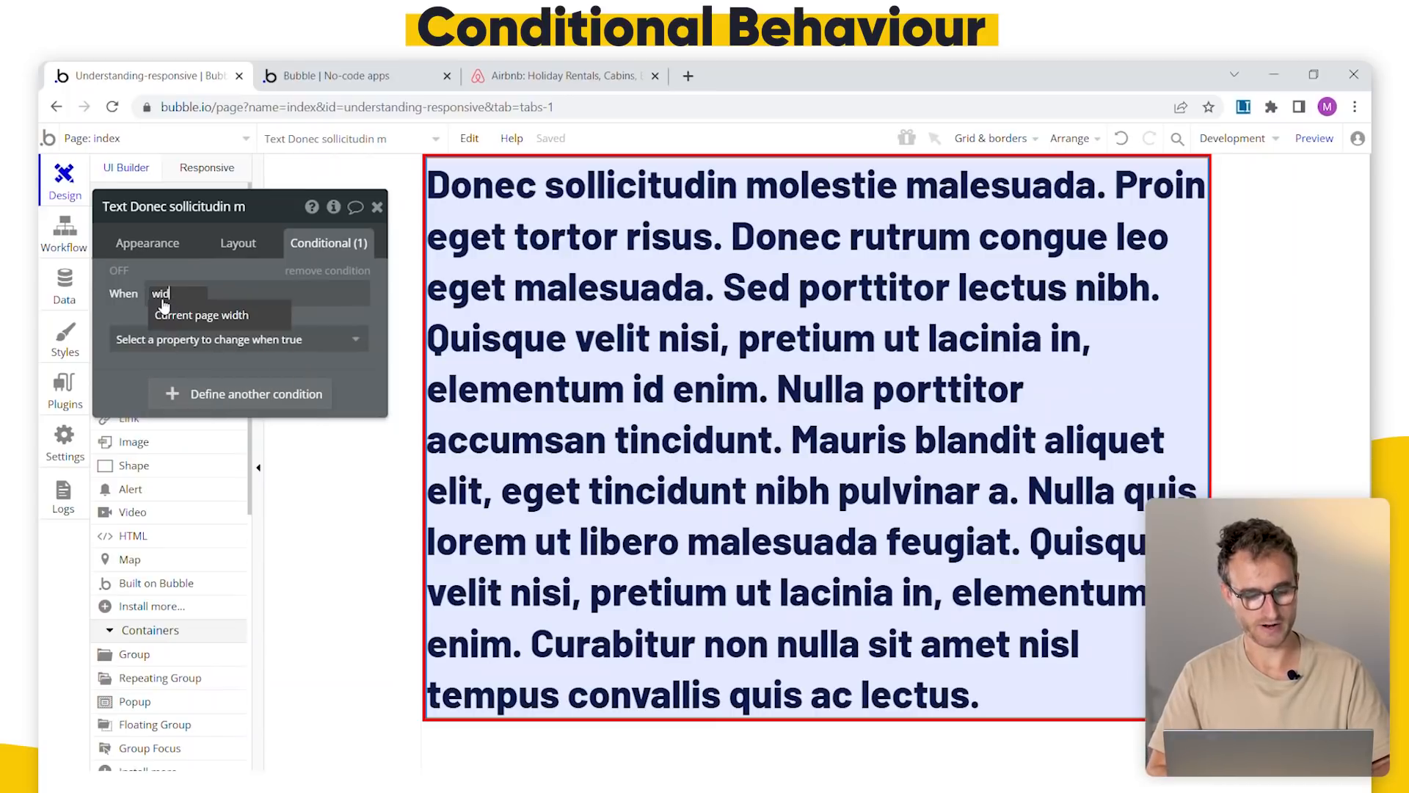
{"action": "left_click", "coordinate": [223, 323]}
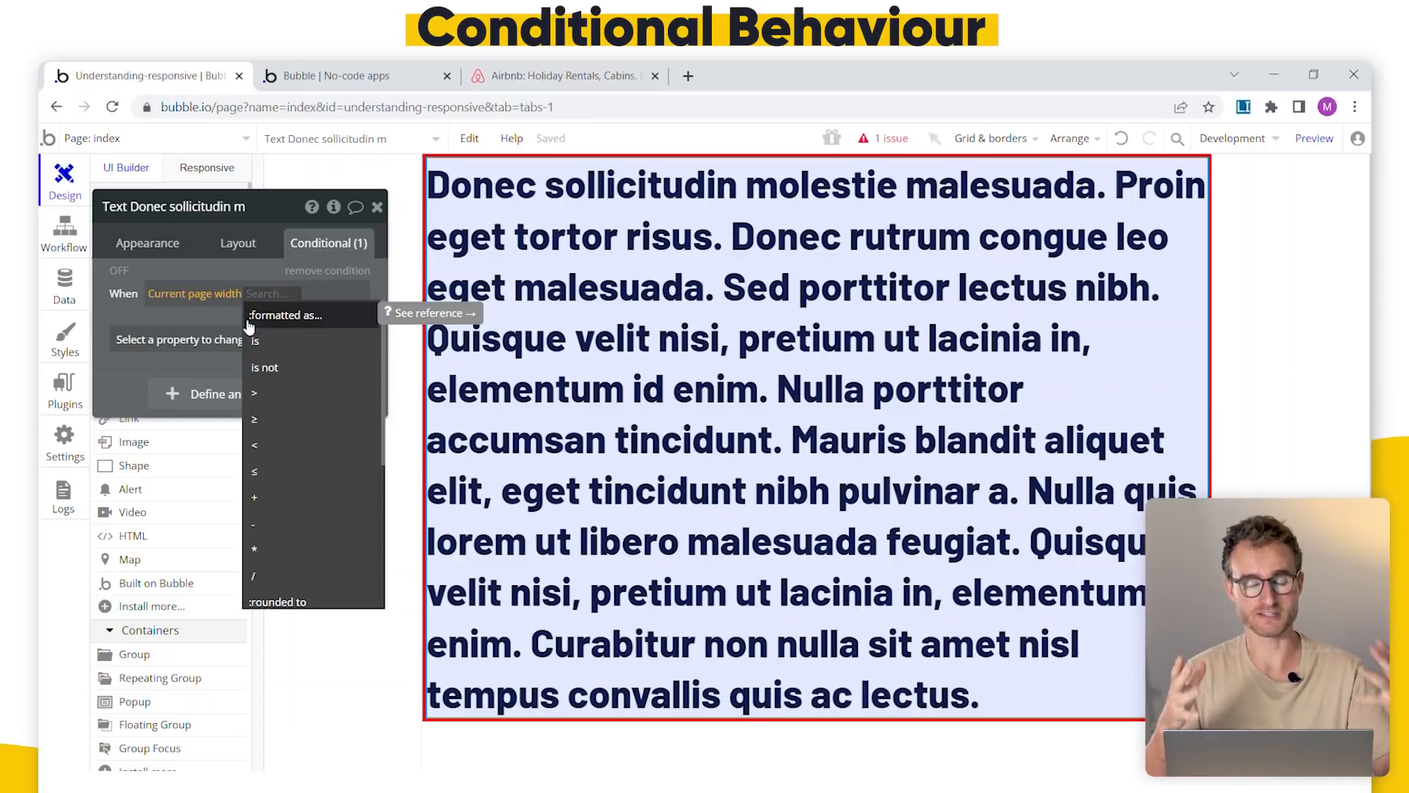
{"action": "left_click", "coordinate": [328, 445]}
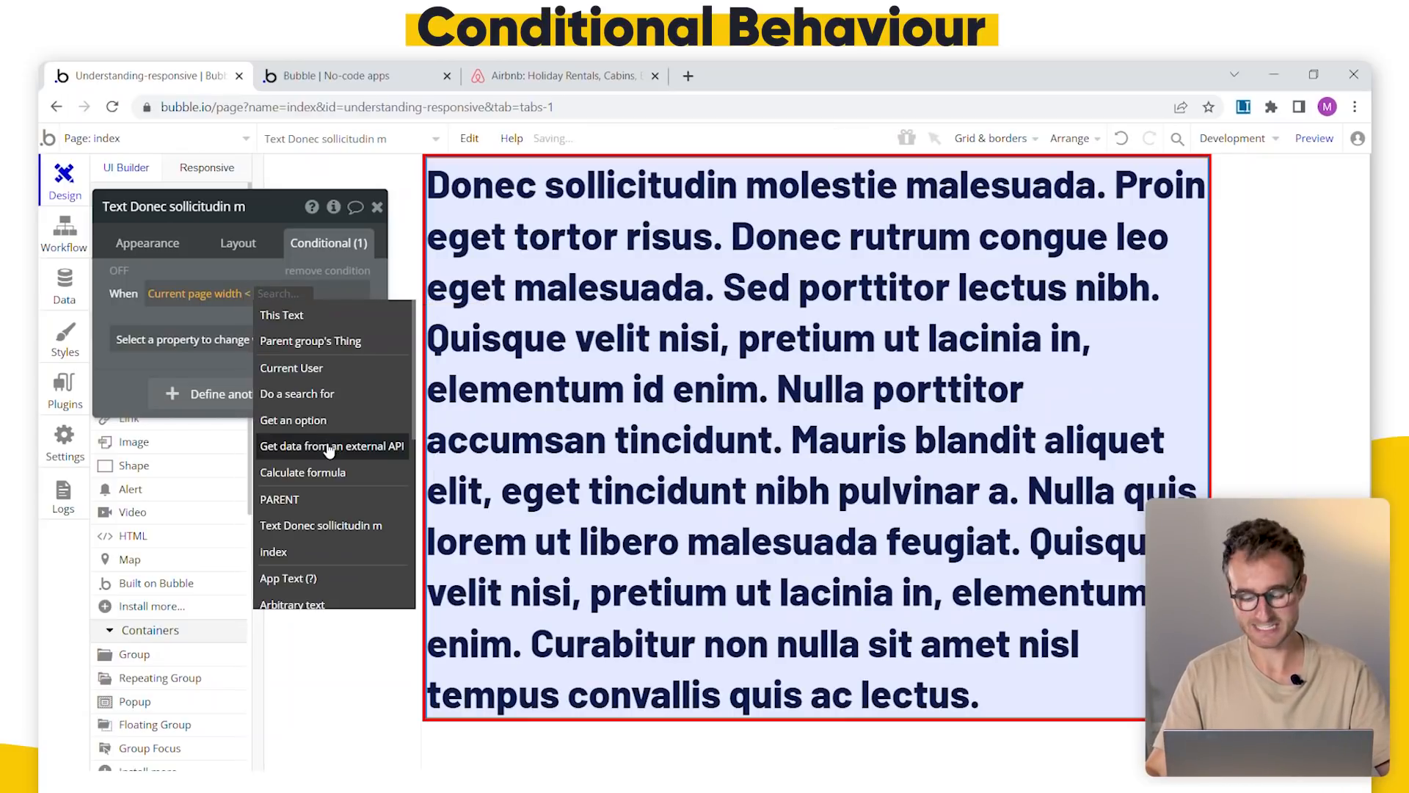
{"action": "type", "text": "992"}
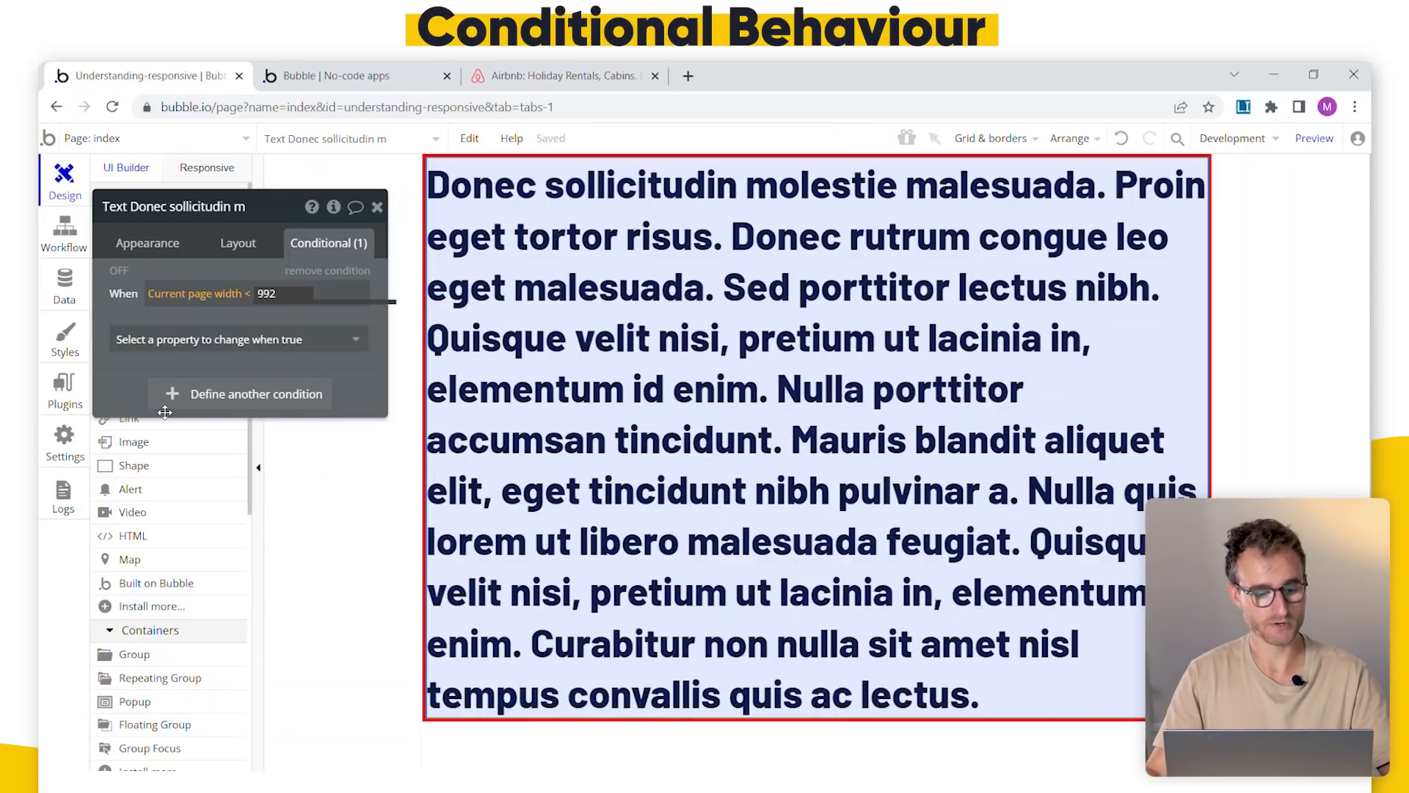
- Make the page-width condition change the paragraph text's font size to 12
{"action": "left_click_drag", "start_coordinate": [158, 313], "coordinate": [168, 284]}
{"action": "left_click", "coordinate": [188, 306]}
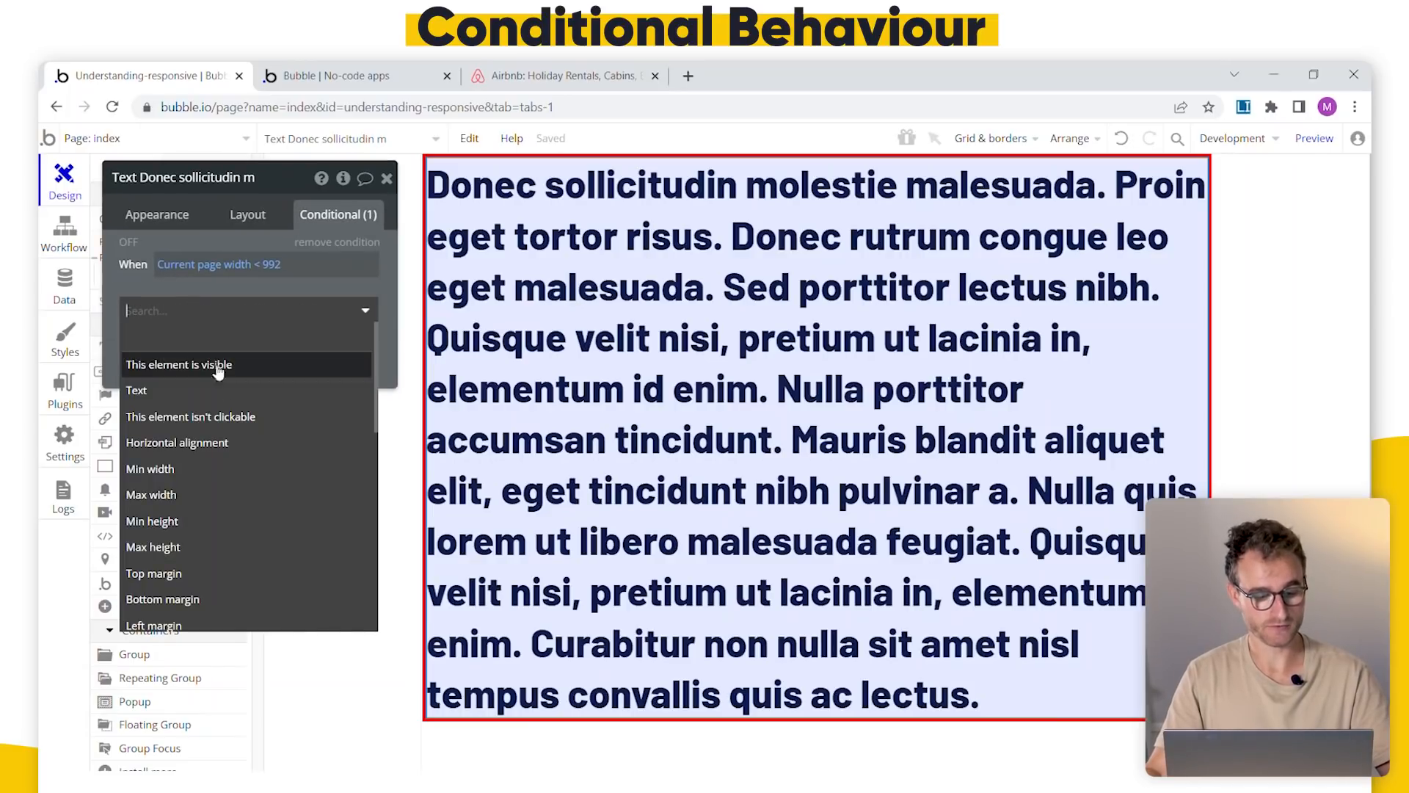
{"action": "scroll", "coordinate": [235, 442], "scroll_direction": "down", "scroll_amount": 4}
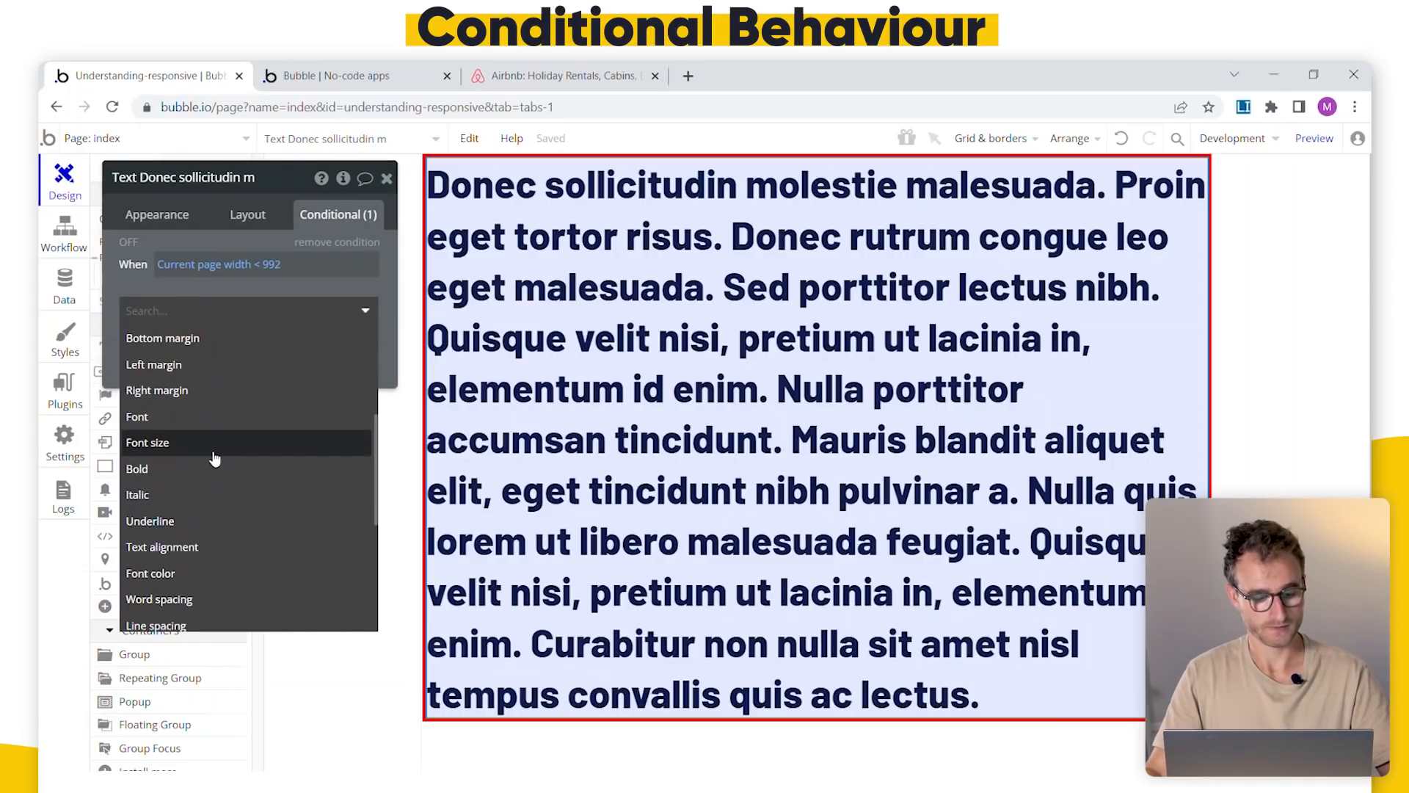
{"action": "left_click", "coordinate": [214, 443]}
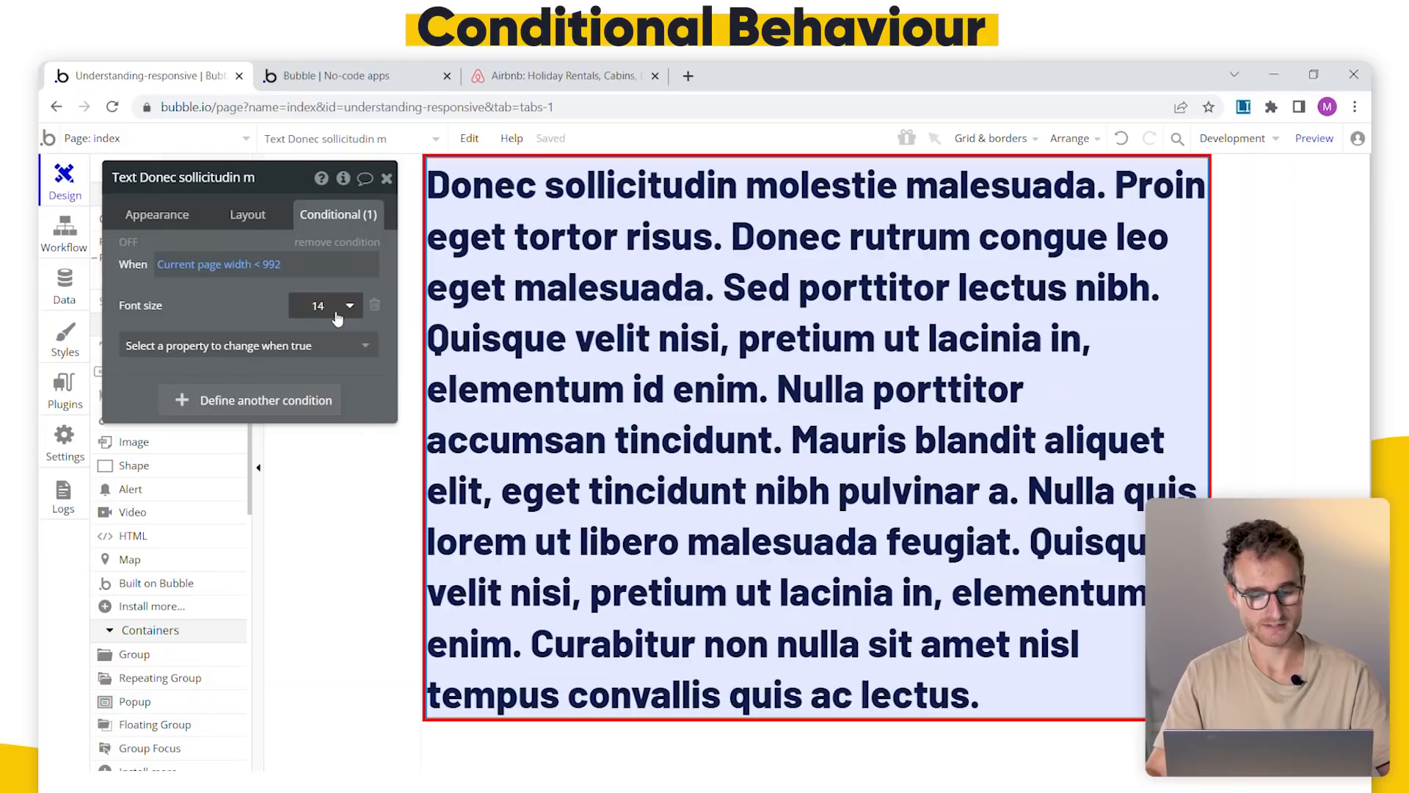
{"action": "left_click", "coordinate": [336, 317]}
{"action": "left_click", "coordinate": [318, 490]}
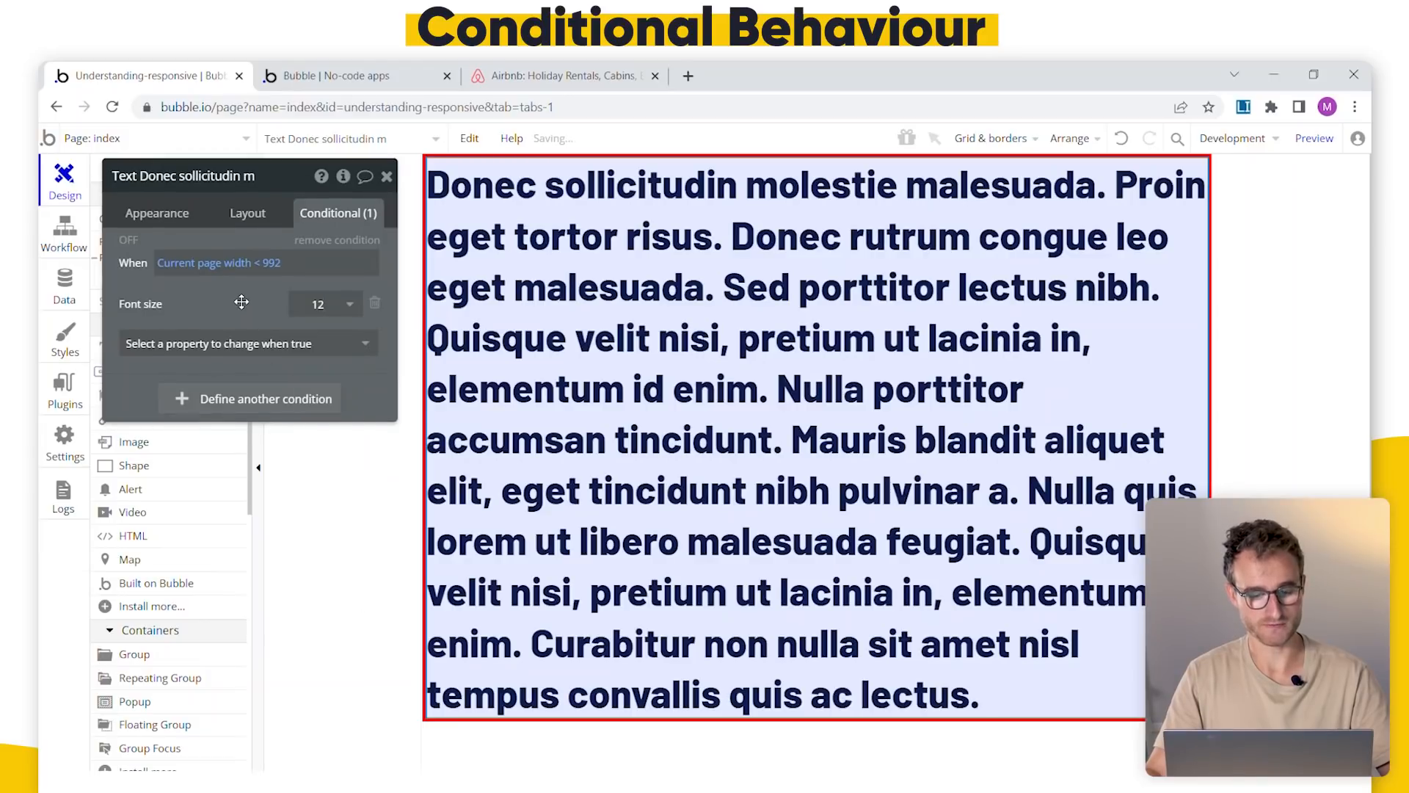
{"action": "key", "text": "Escape"}
- Preview the conditional font size in the responsive view by widening the page around the 992 px breakpoint
{"action": "left_click", "coordinate": [207, 167]}
{"action": "left_click_drag", "start_coordinate": [1094, 192], "coordinate": [1172, 224]}
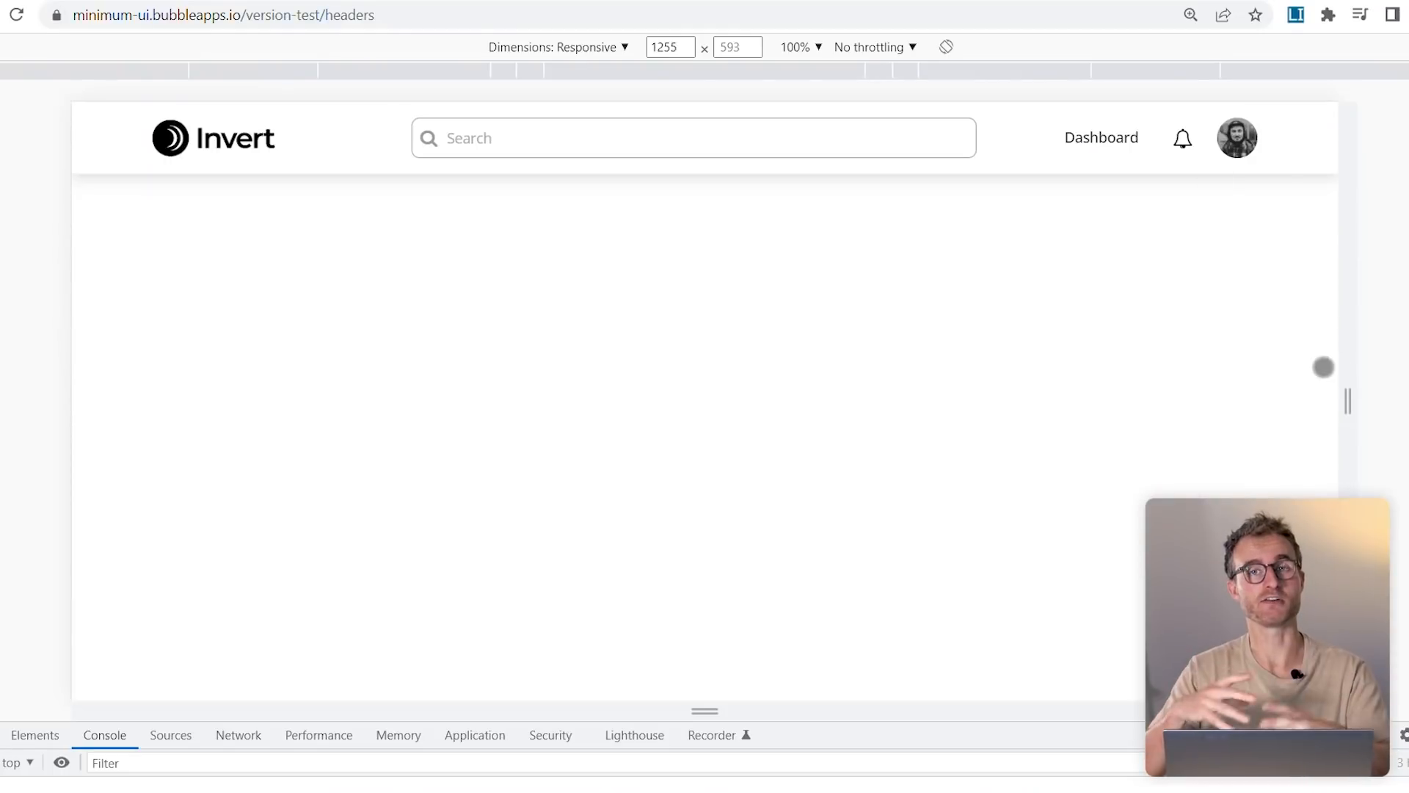
- On the Invert headers page in the browser's device preview, narrow the viewport to 418 px and widen it to 519 px
{"action": "left_click_drag", "start_coordinate": [1343, 361], "coordinate": [926, 352]}
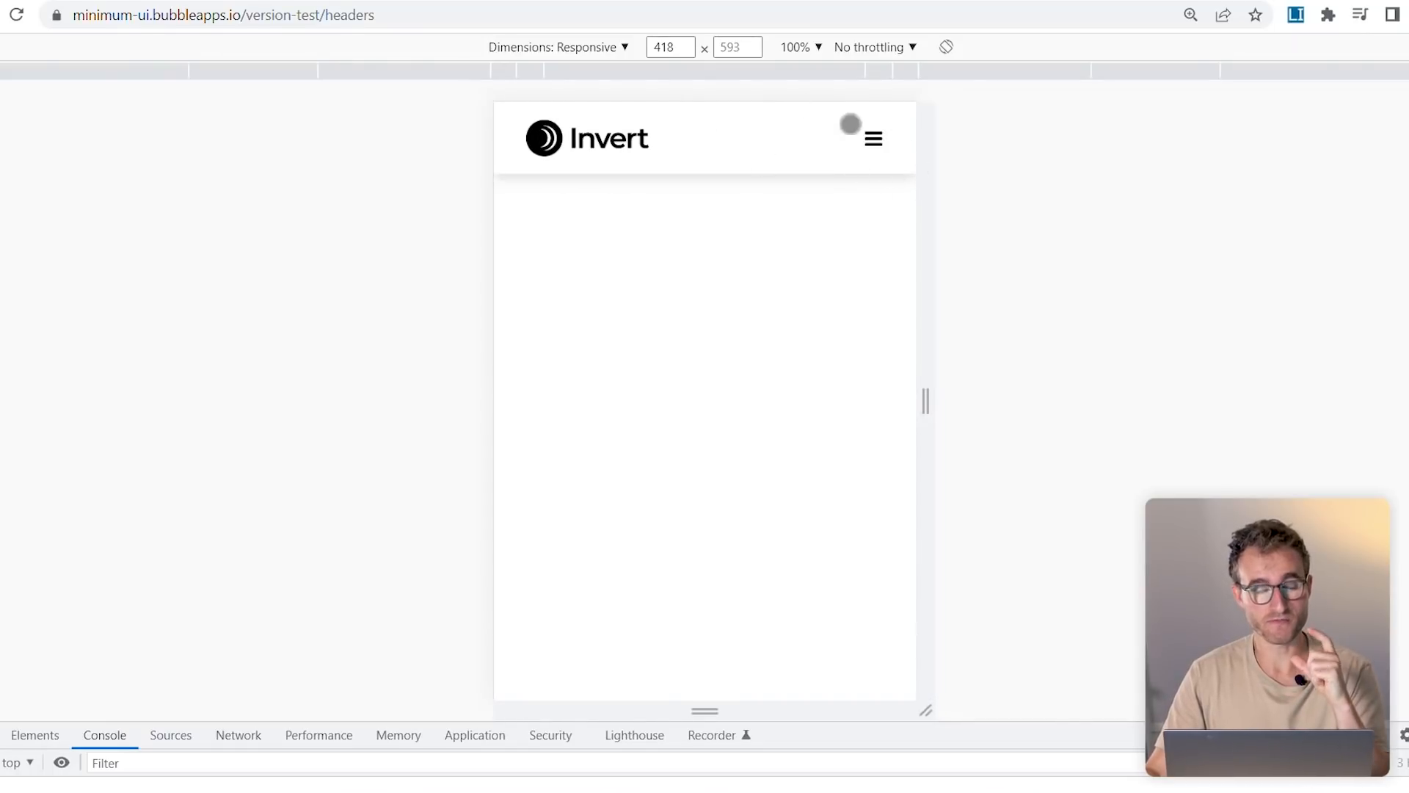
{"action": "left_click_drag", "start_coordinate": [931, 364], "coordinate": [970, 344]}
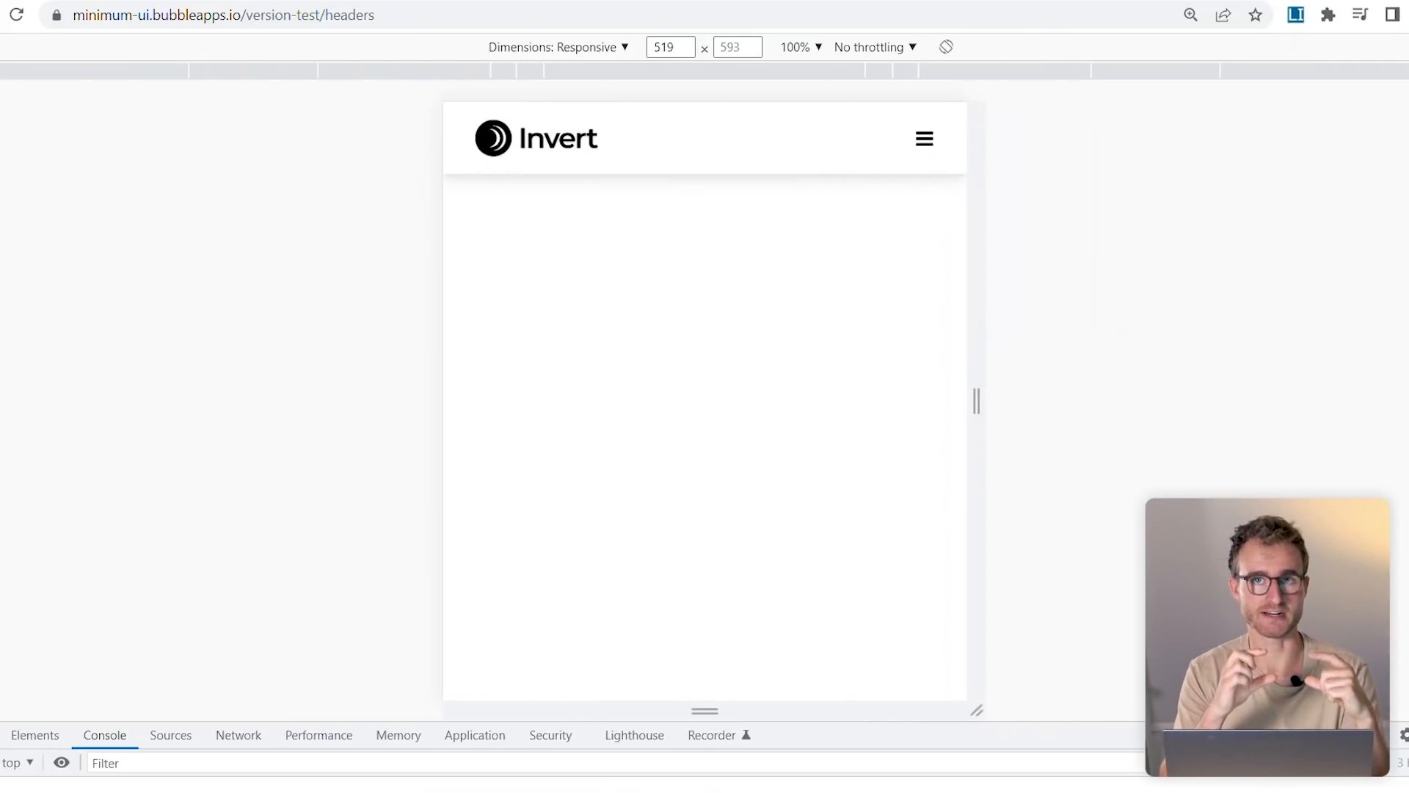